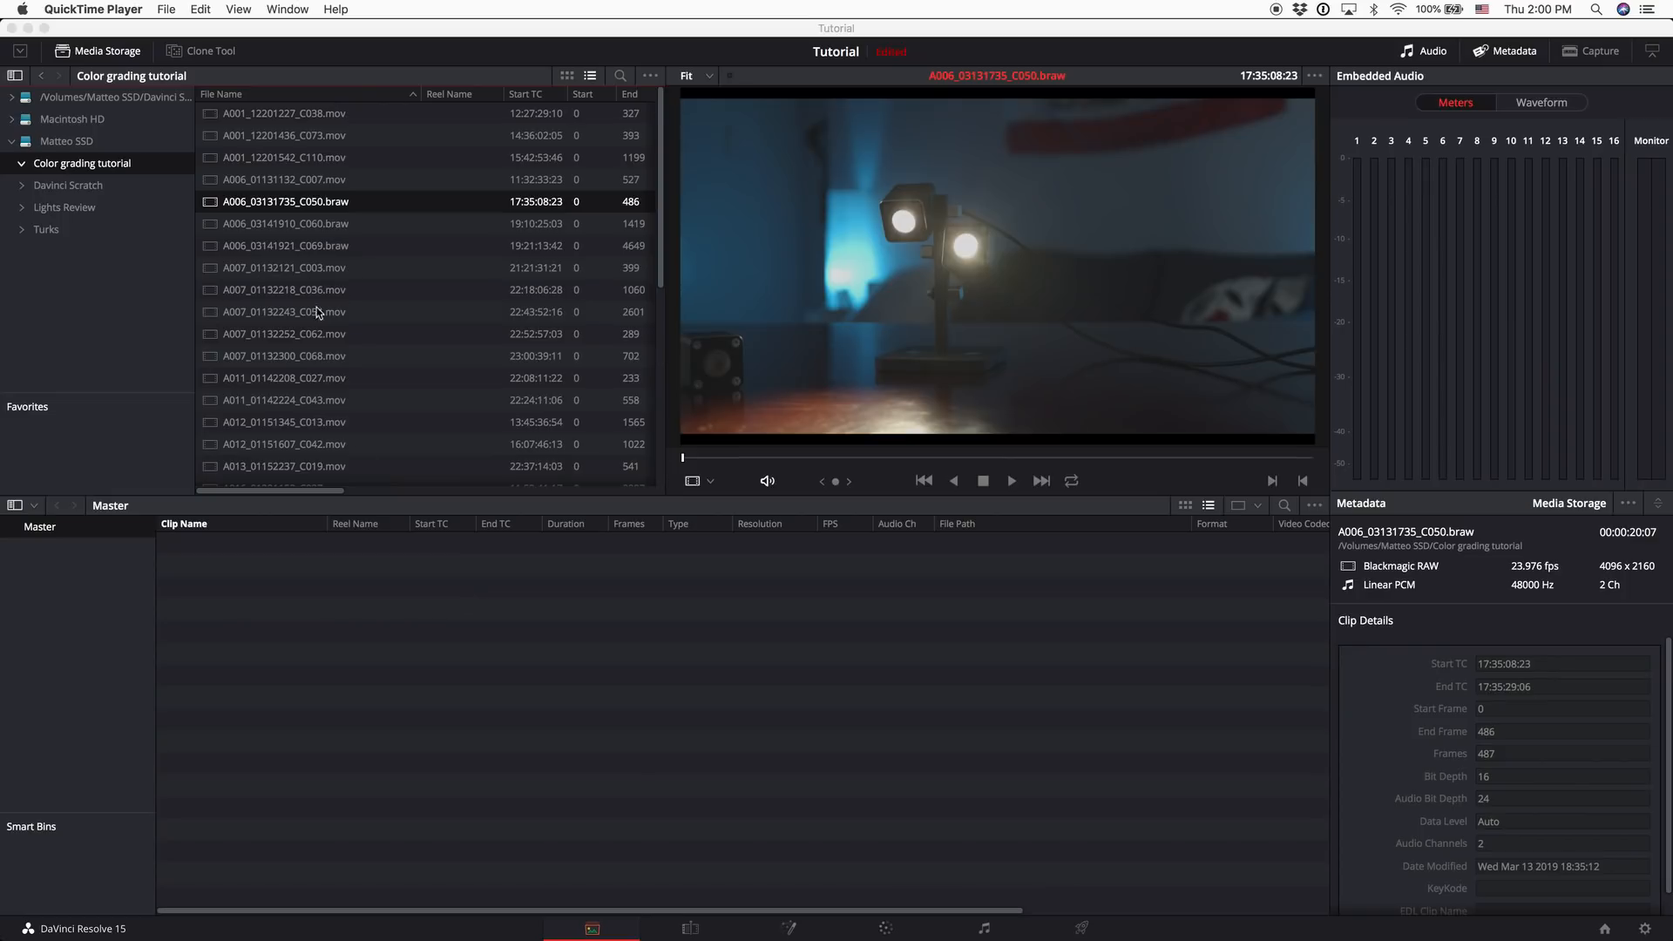
Preview a range of clips in the Color grading tutorial folder, from the A011 footage through to A001_12201227_C038.mov
{"action": "left_click", "coordinate": [428, 33]}
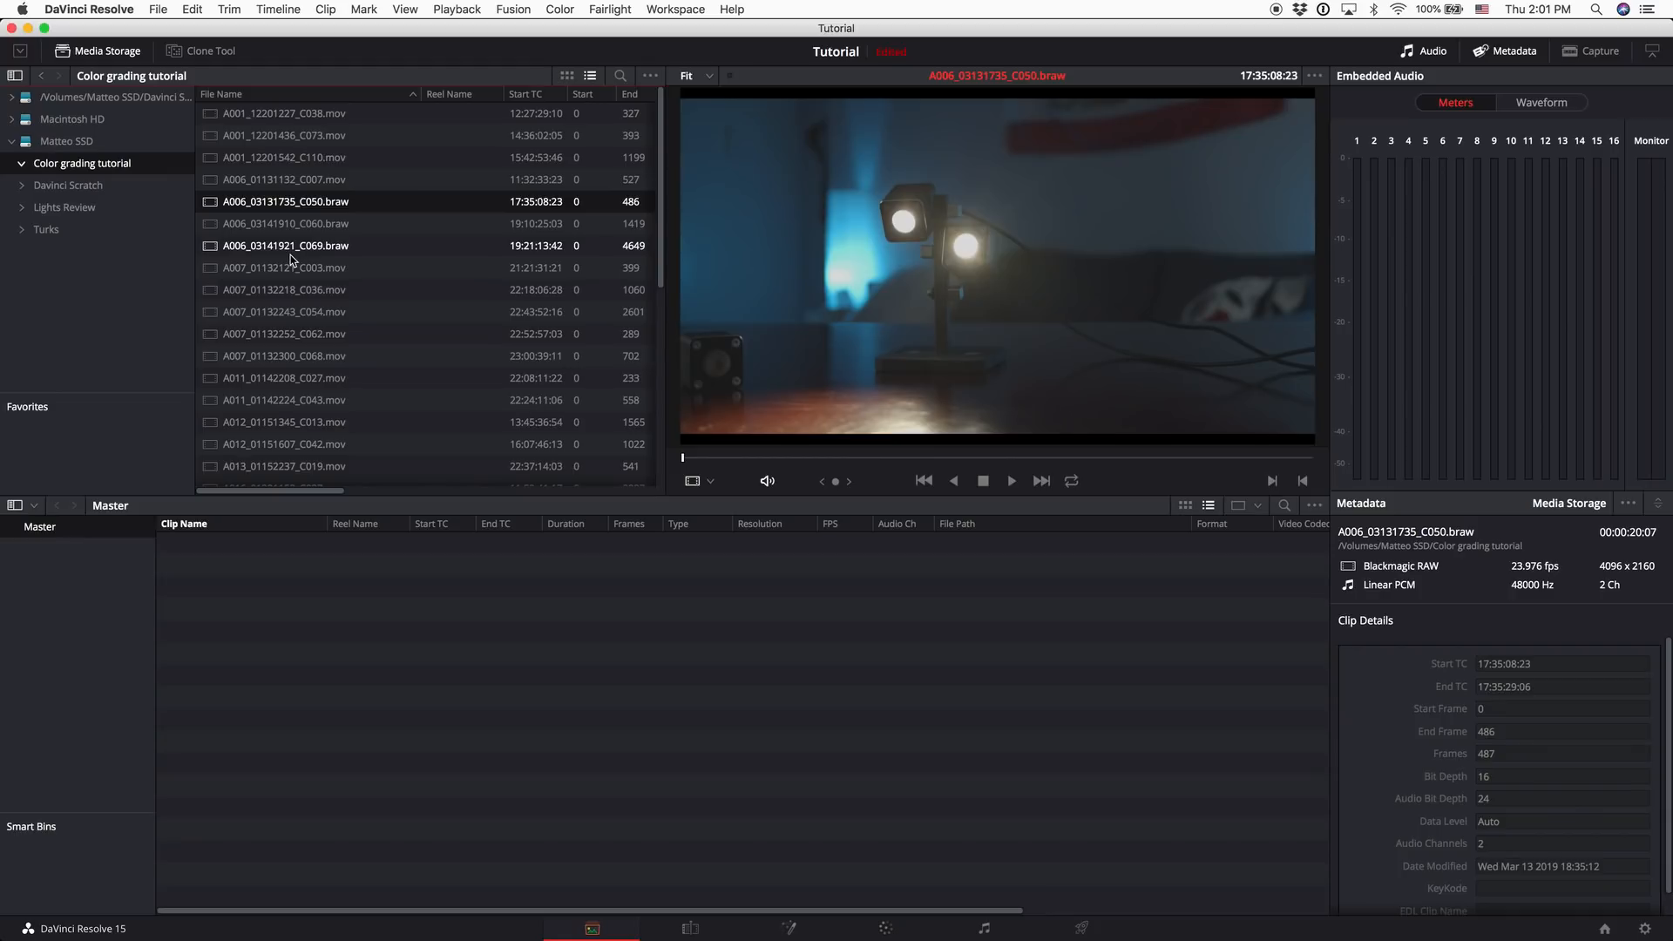
{"action": "left_click", "coordinate": [287, 311]}
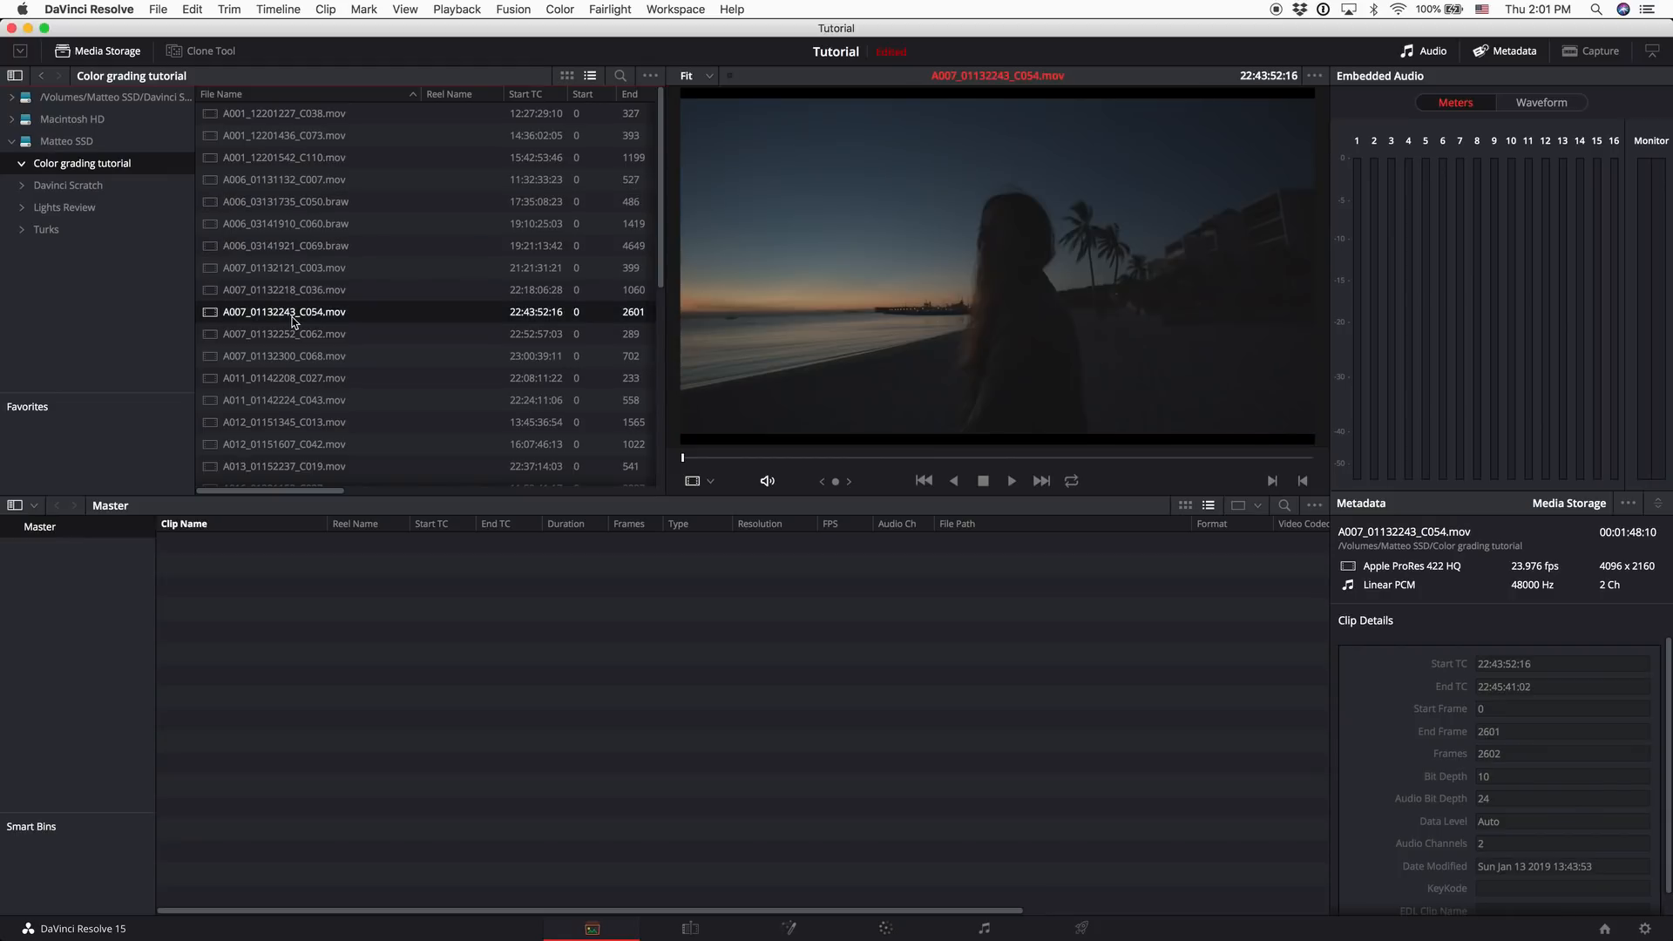
{"action": "left_click", "coordinate": [287, 289]}
{"action": "left_click", "coordinate": [296, 237]}
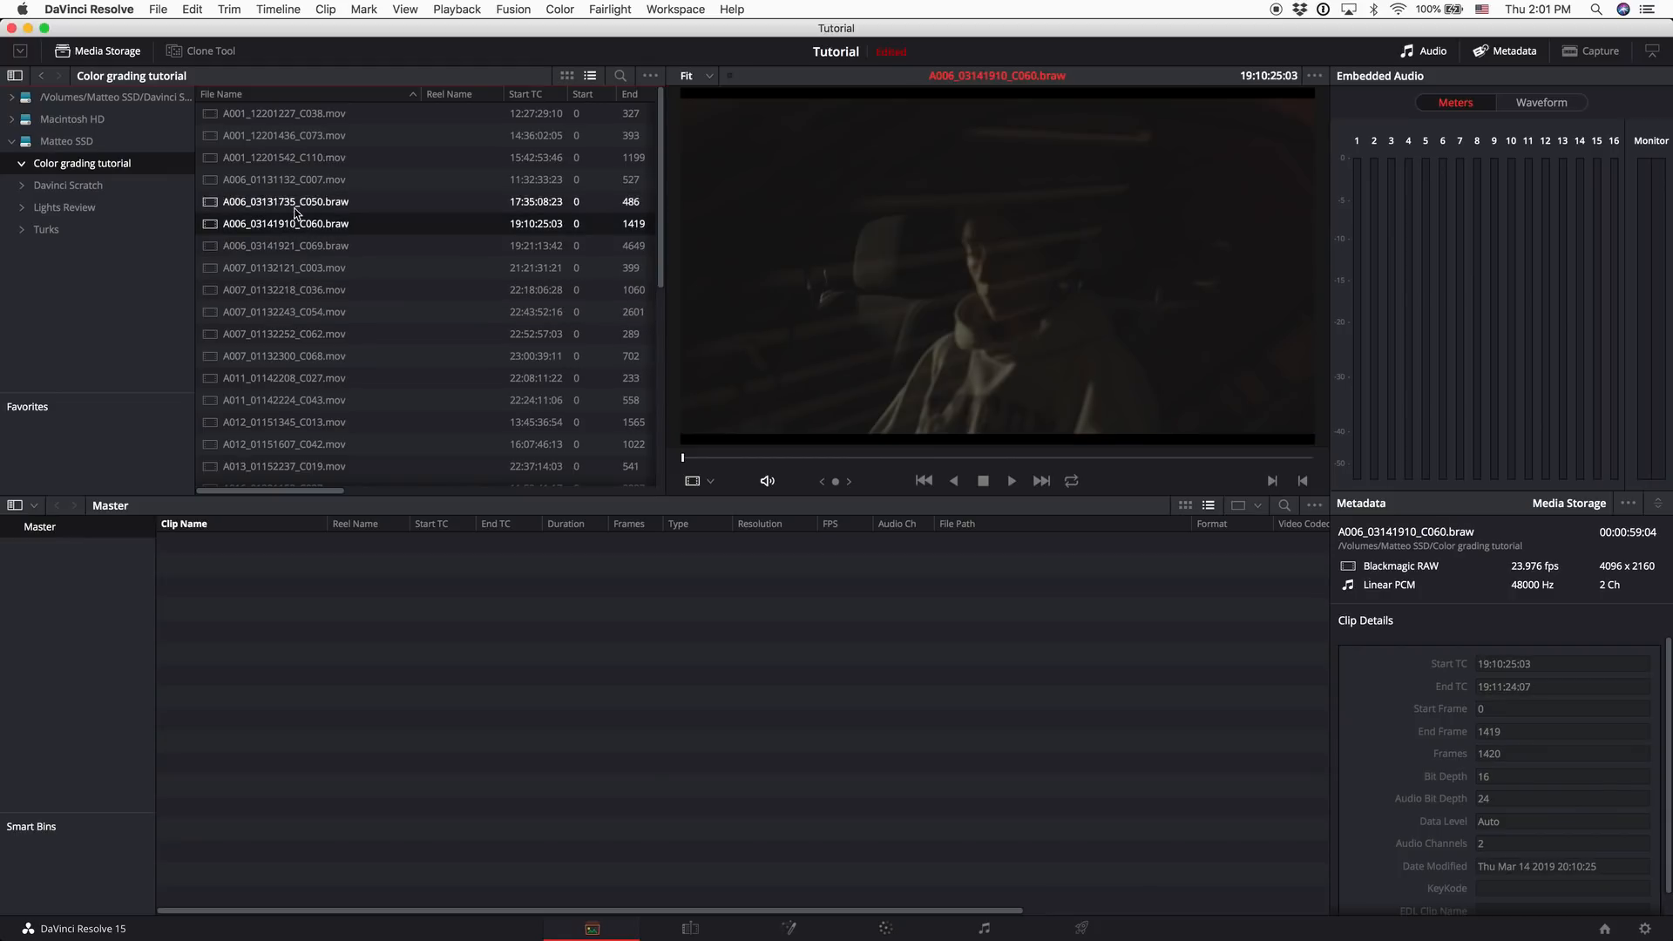
{"action": "left_click", "coordinate": [292, 335]}
{"action": "left_click", "coordinate": [301, 402]}
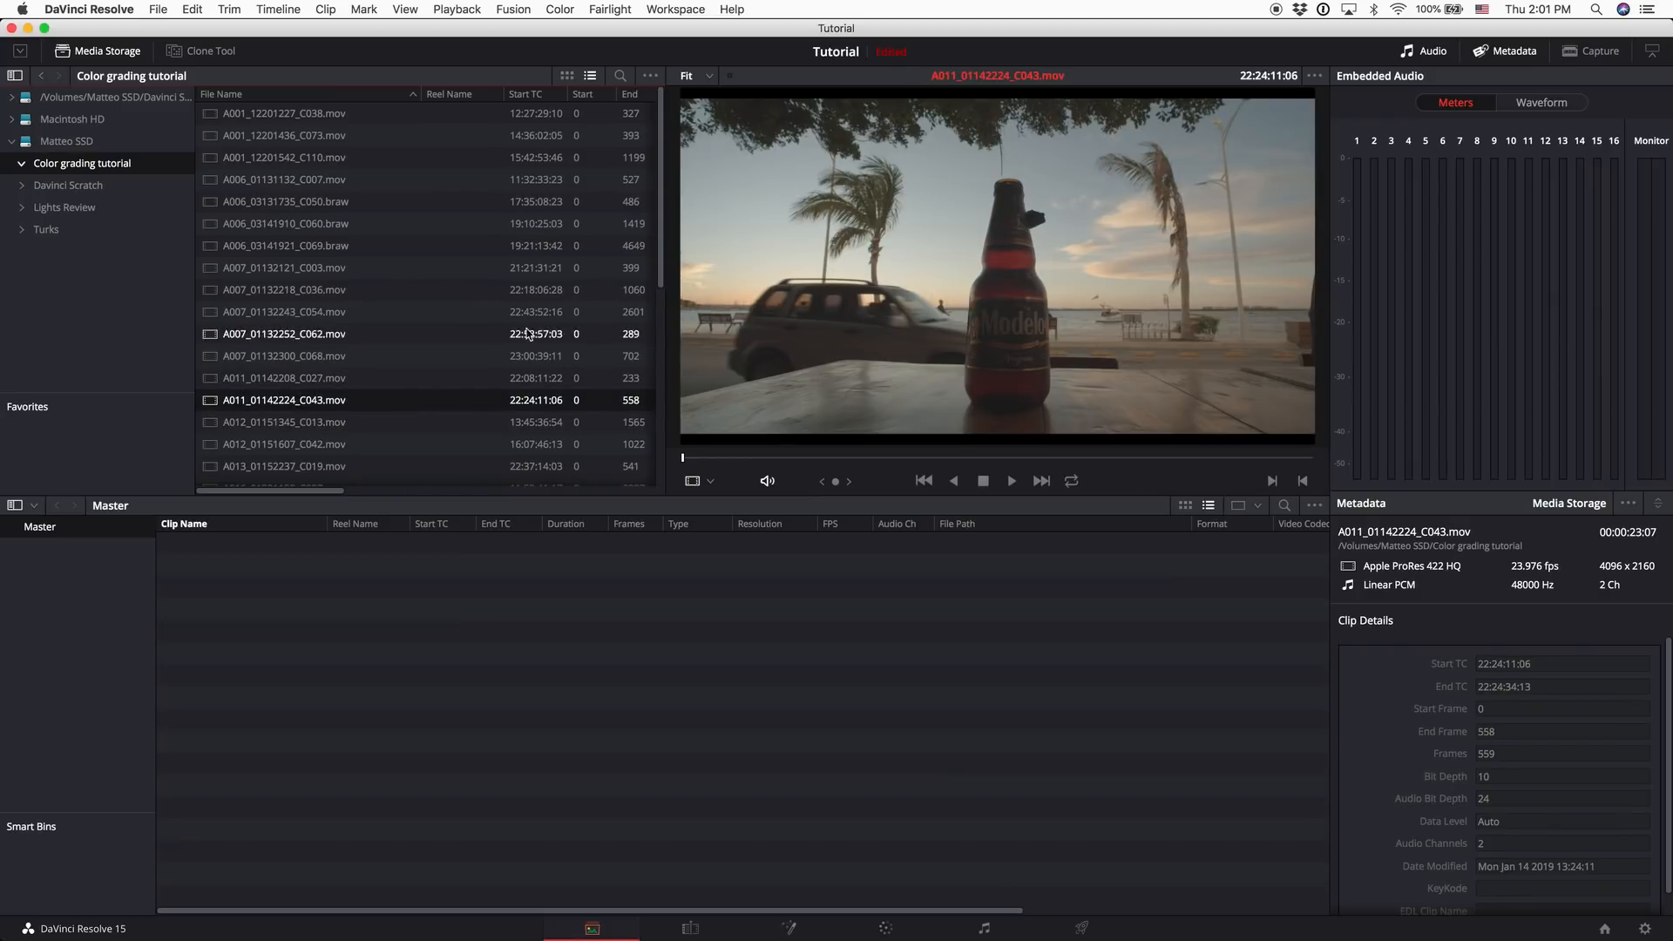
{"action": "left_click", "coordinate": [295, 378]}
{"action": "left_click", "coordinate": [298, 290]}
{"action": "left_click", "coordinate": [296, 265]}
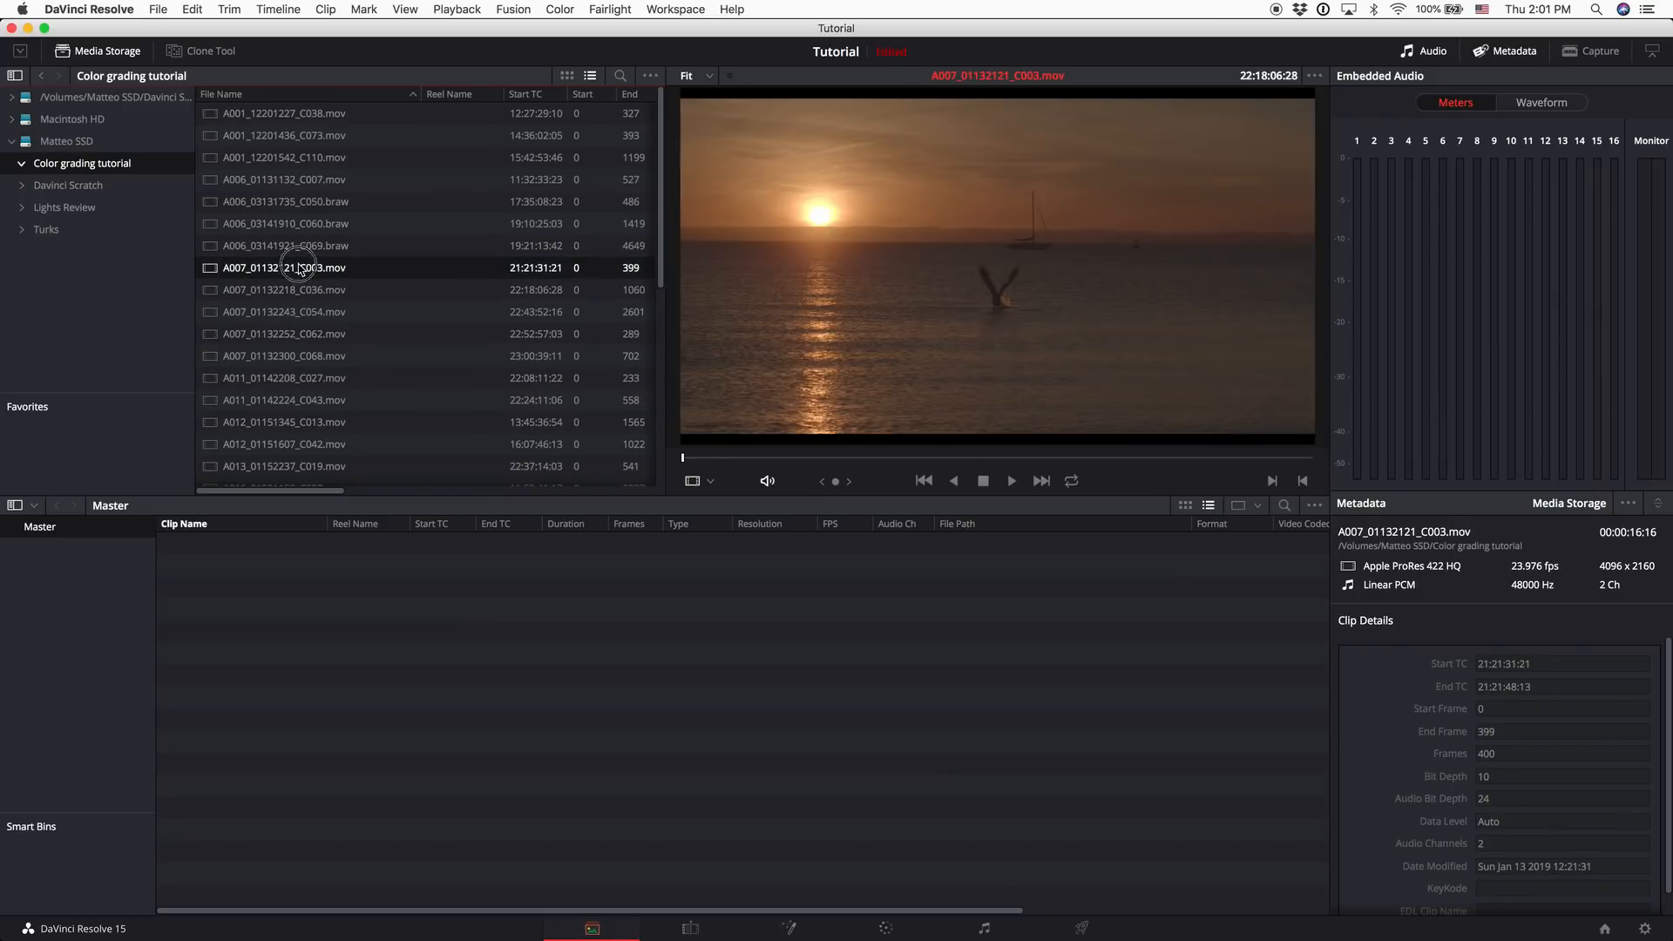
{"action": "left_click", "coordinate": [292, 183]}
{"action": "left_click", "coordinate": [295, 157]}
{"action": "left_click", "coordinate": [292, 136]}
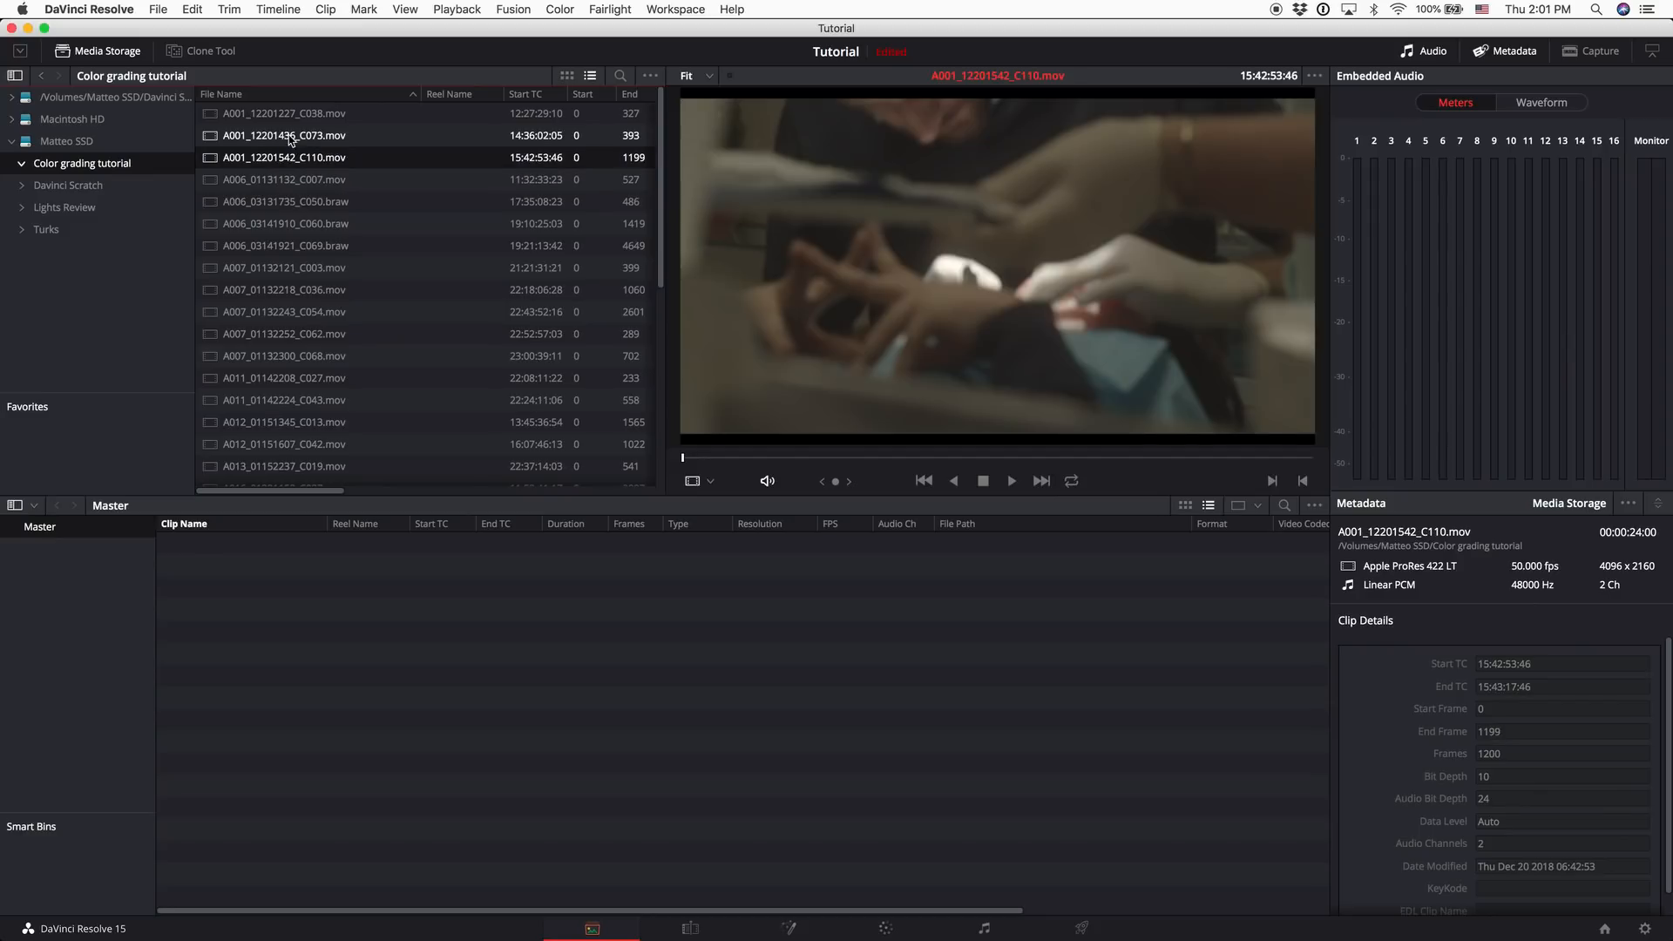
{"action": "left_click", "coordinate": [290, 114]}
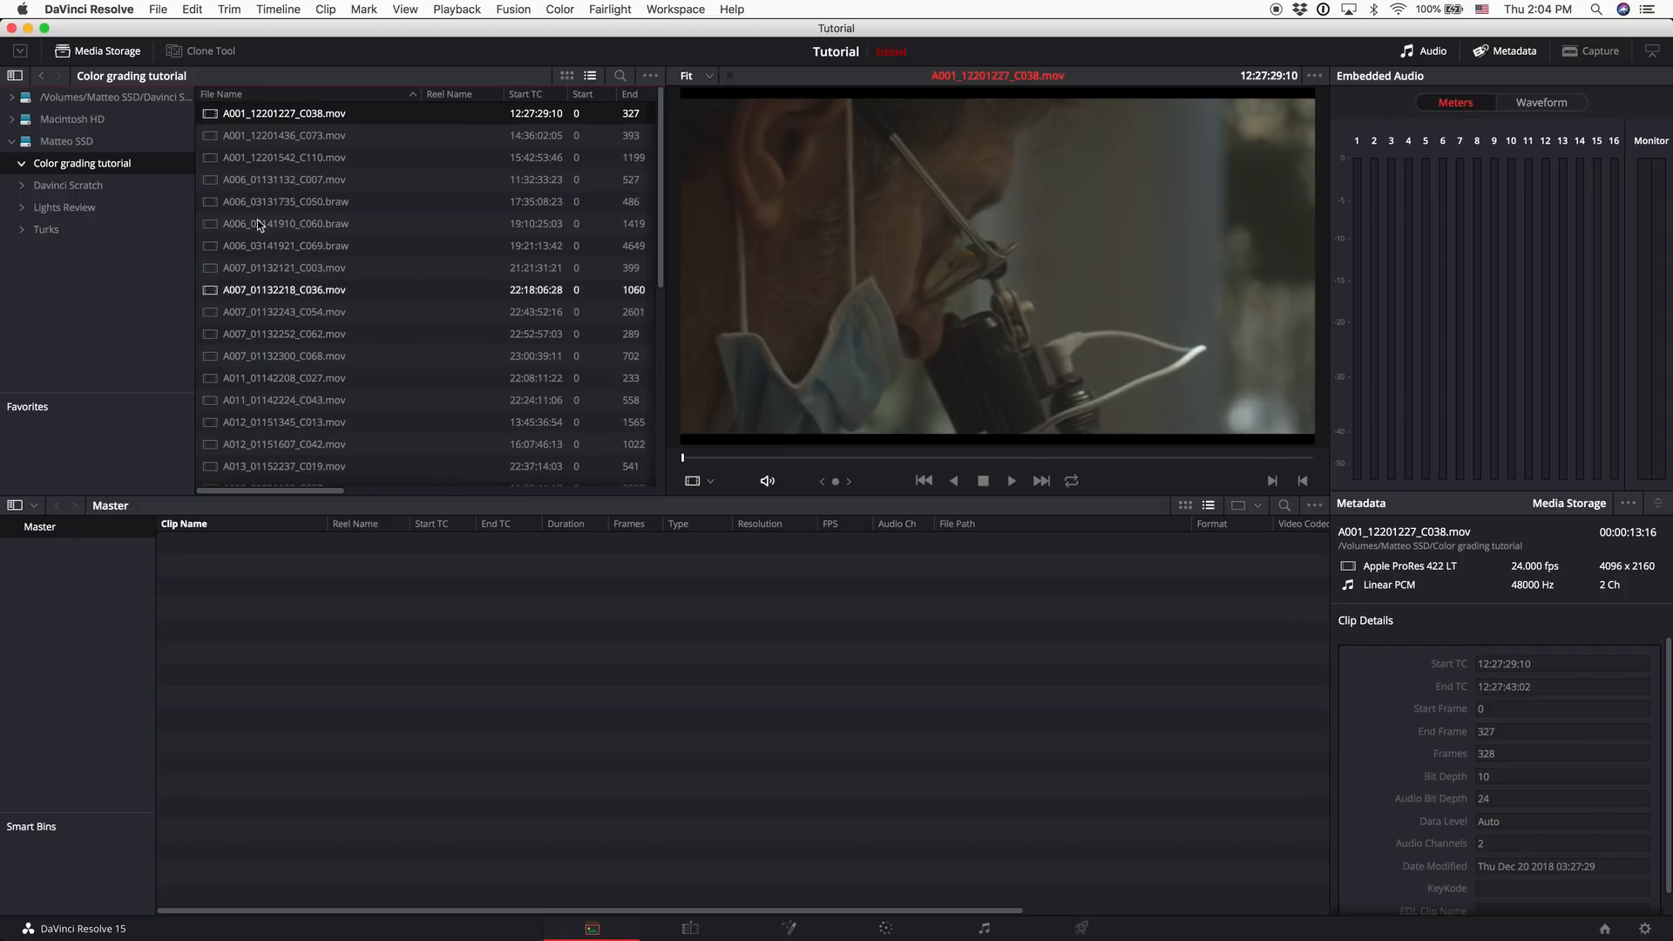
Browse the SSD's top level, reopen its Color grading tutorial folder and preview a few clips, including A007_01132252_C062.mov
{"action": "left_click", "coordinate": [70, 143]}
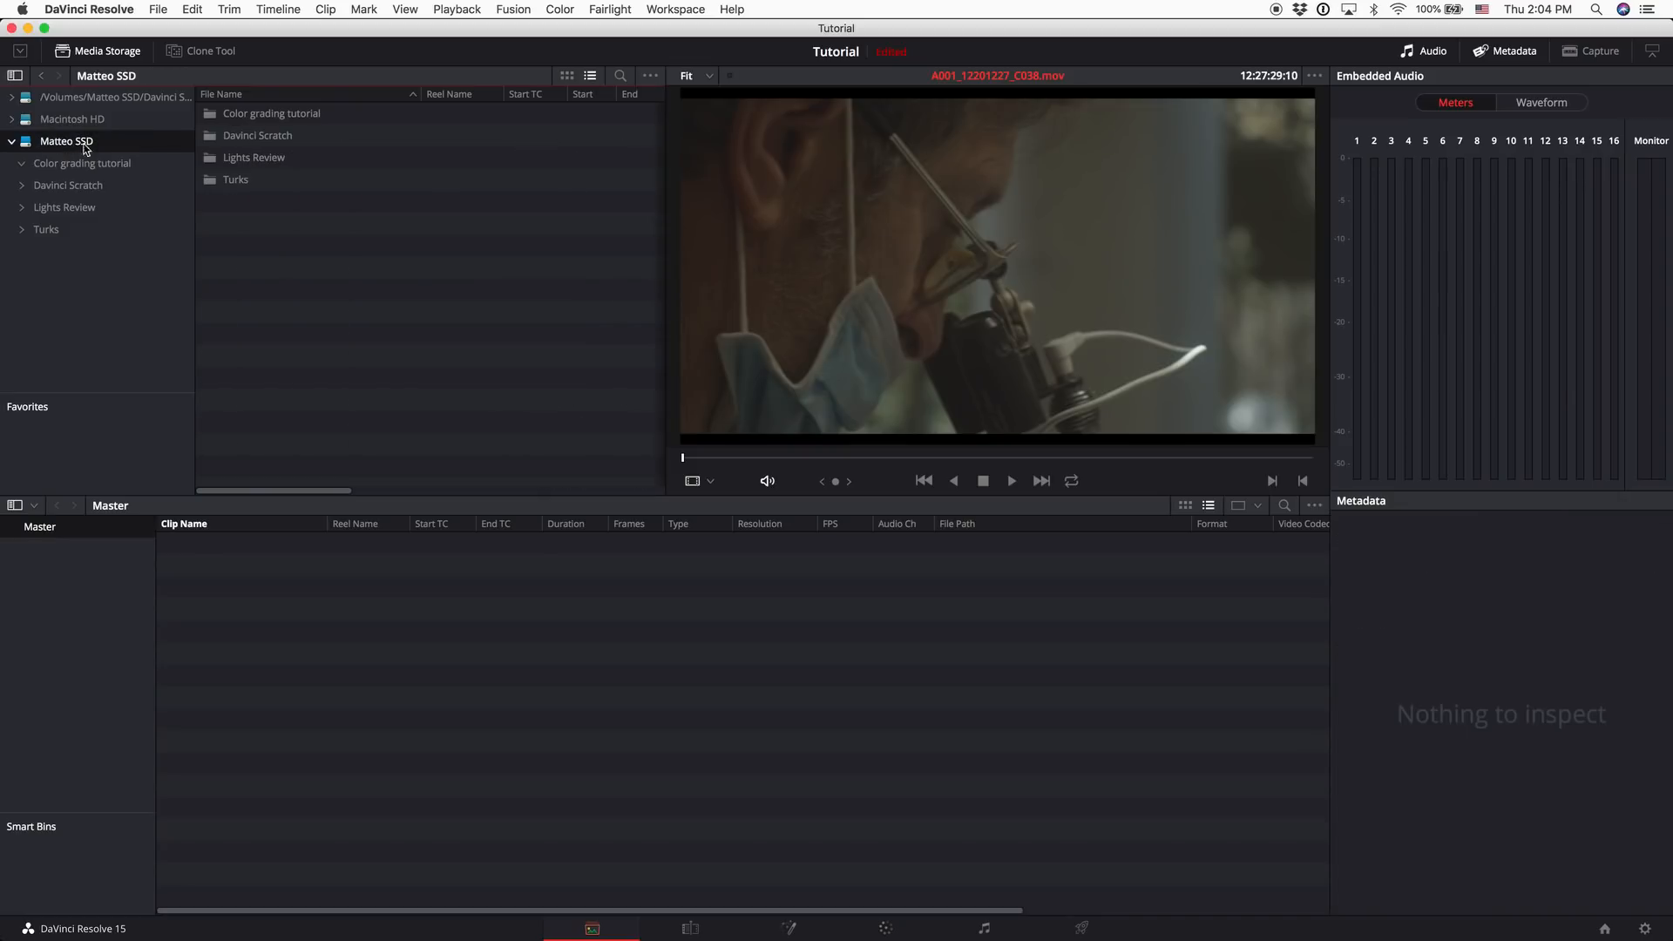
{"action": "left_click", "coordinate": [73, 163]}
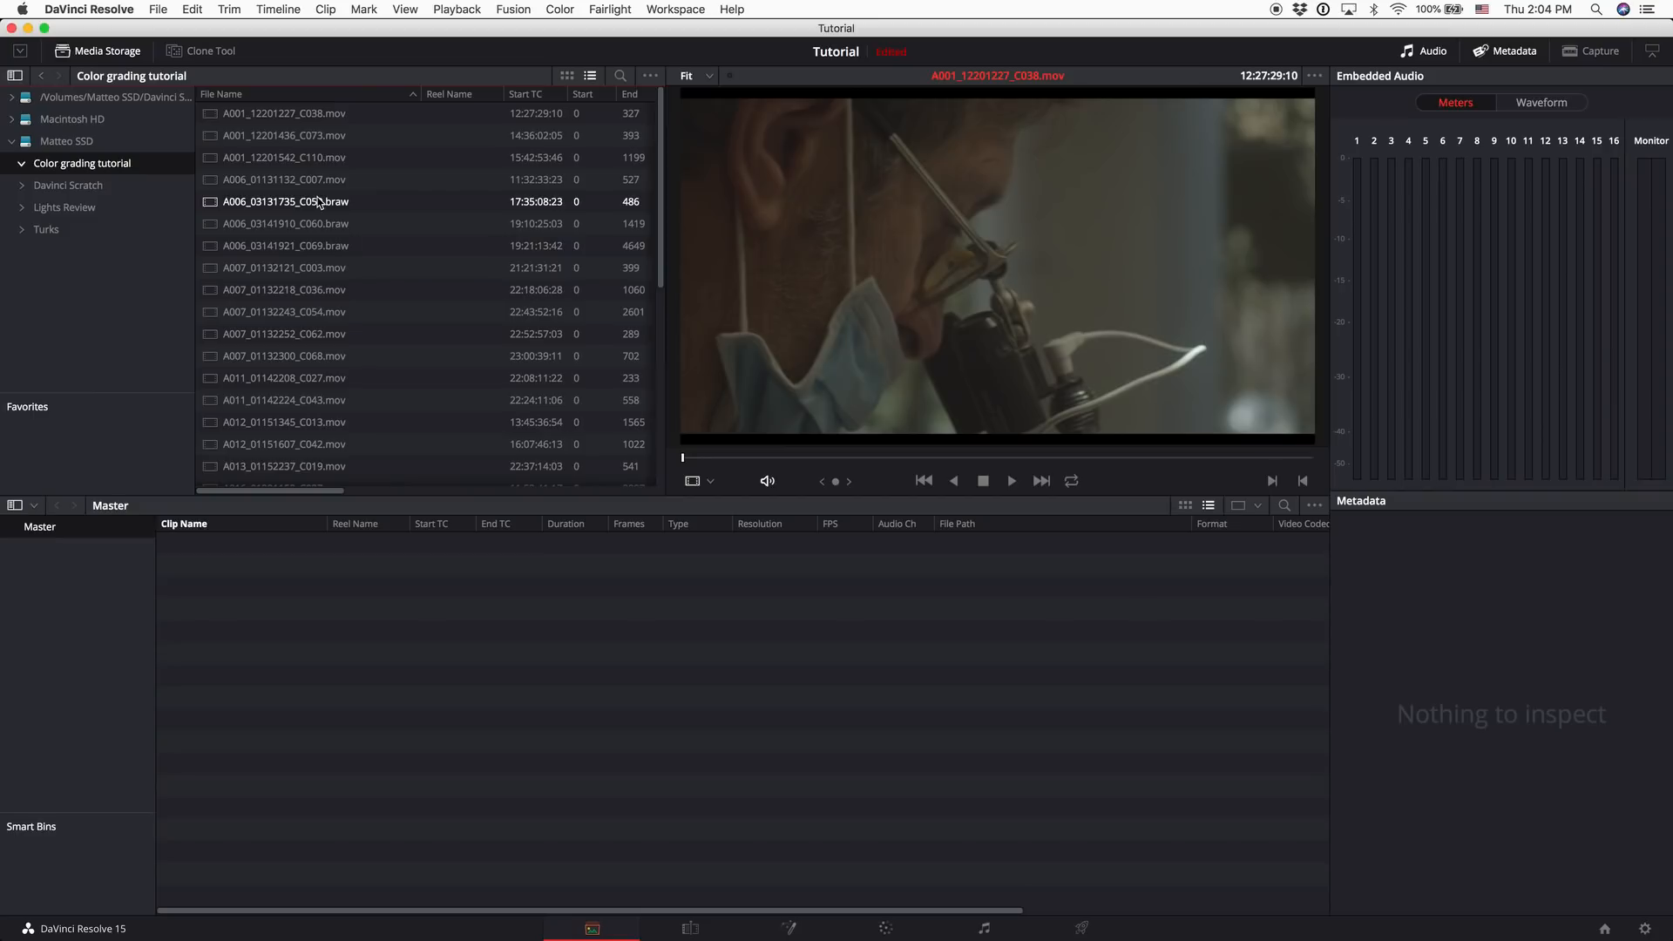
{"action": "left_click", "coordinate": [281, 135]}
{"action": "left_click", "coordinate": [279, 113]}
{"action": "left_click", "coordinate": [286, 246]}
{"action": "left_click", "coordinate": [294, 331]}
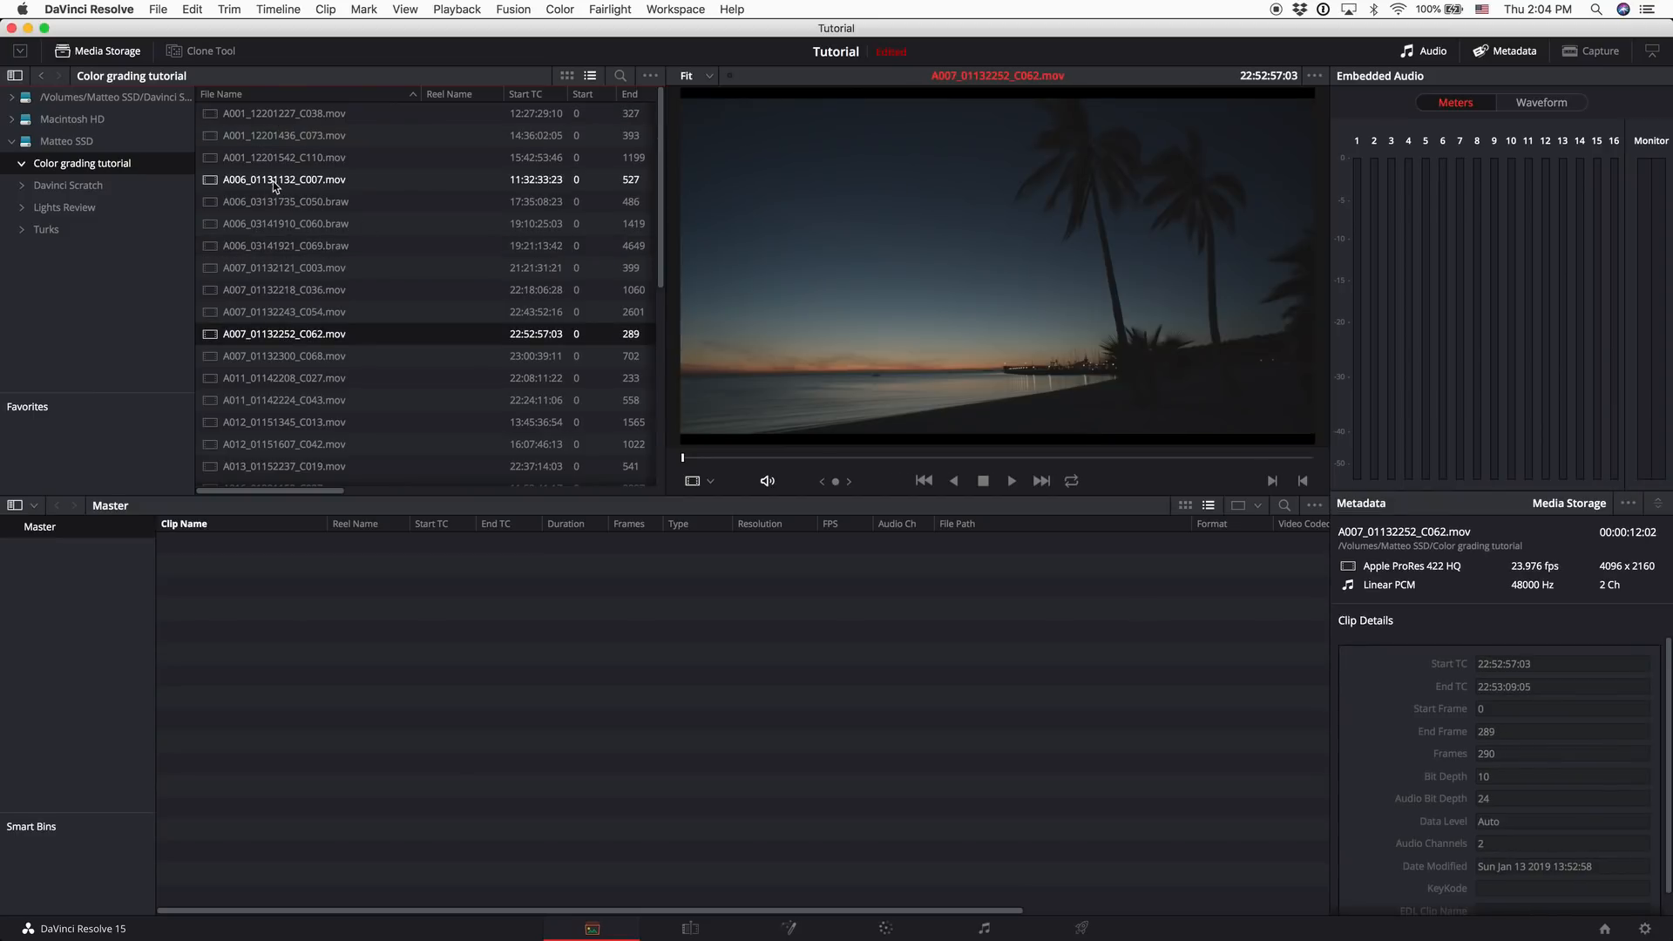
Open the project settings and review the Image Scaling, Color Management and General Options pages
{"action": "left_click", "coordinate": [1645, 929]}
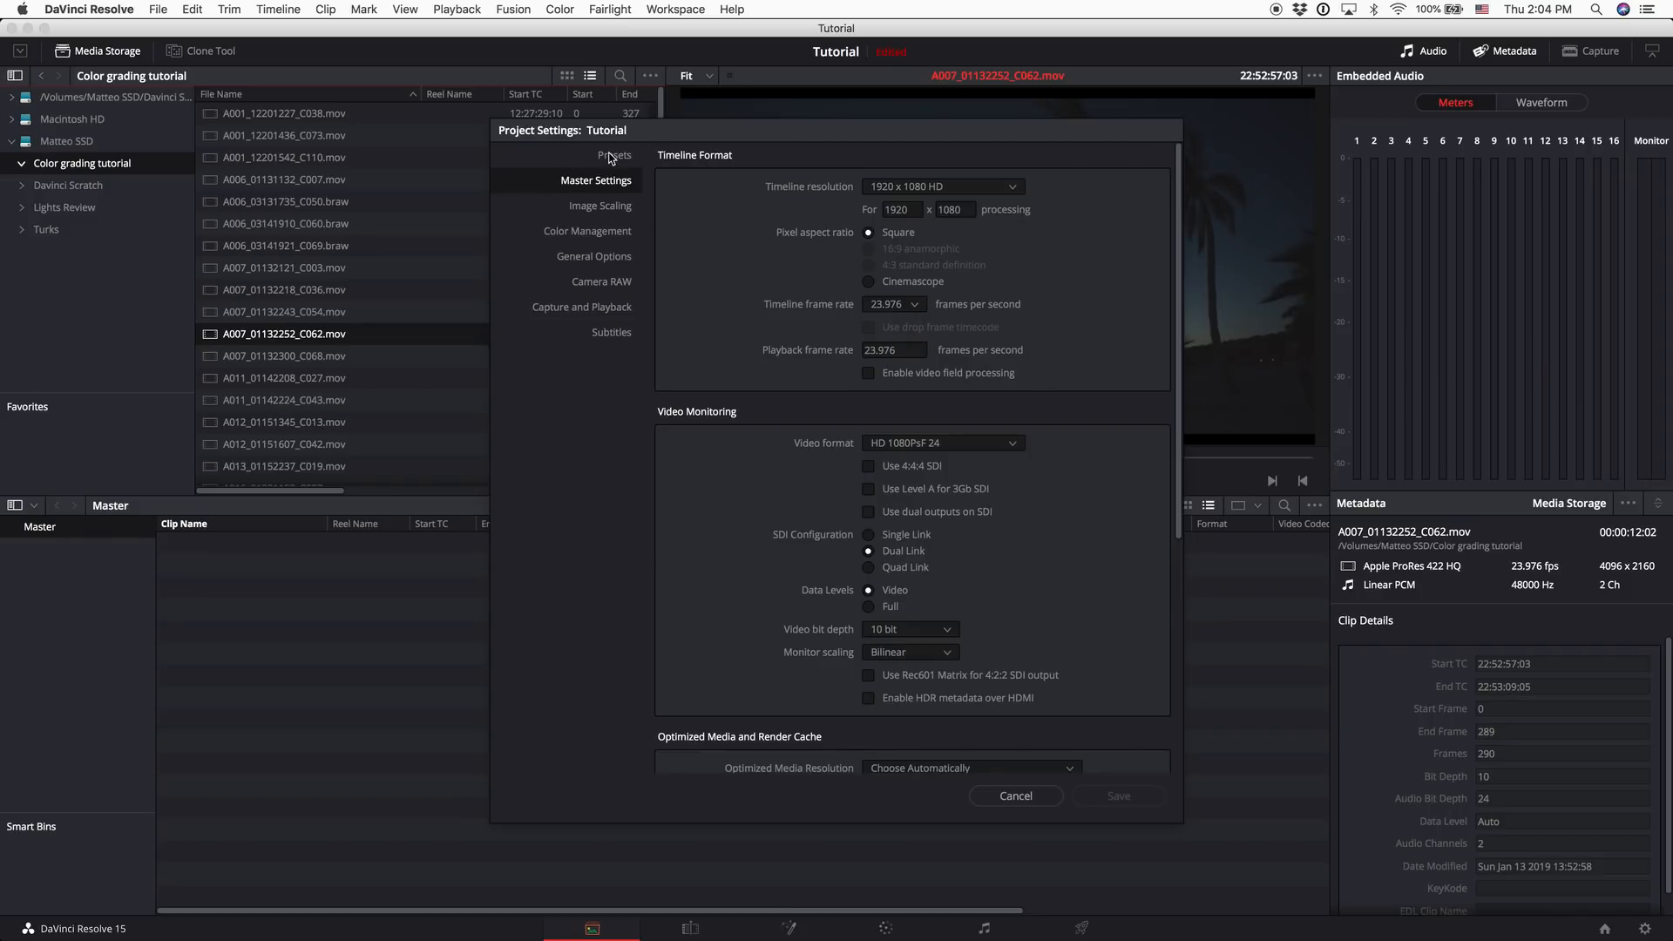
{"action": "left_click", "coordinate": [612, 207]}
{"action": "left_click", "coordinate": [613, 233]}
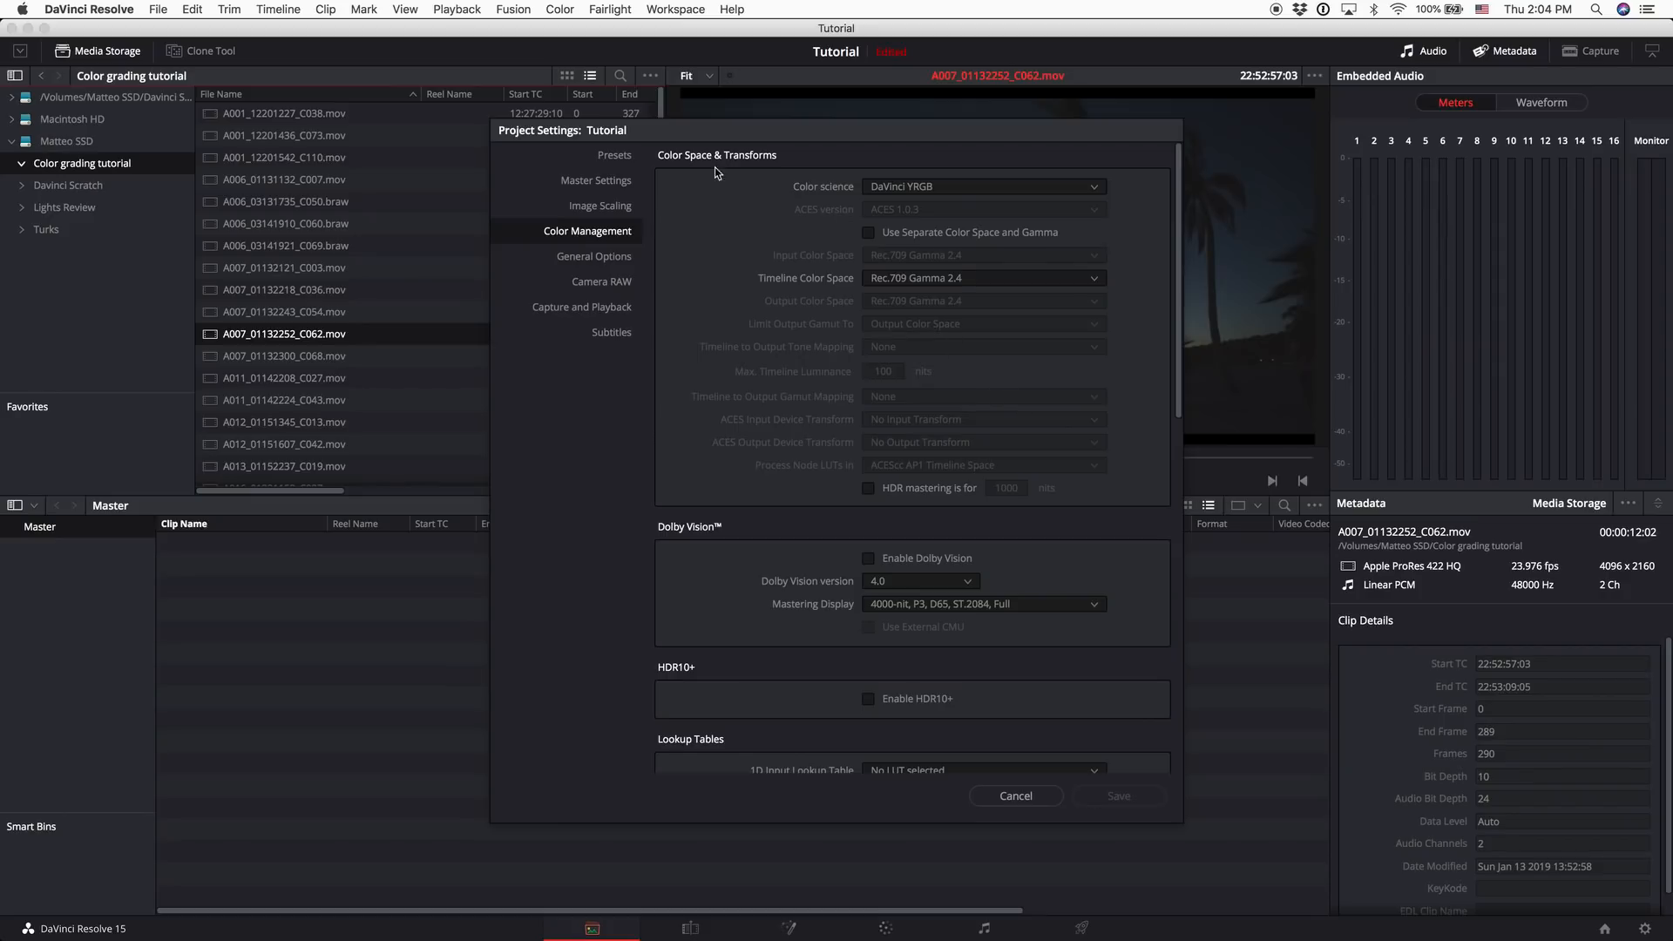
{"action": "left_click", "coordinate": [595, 258]}
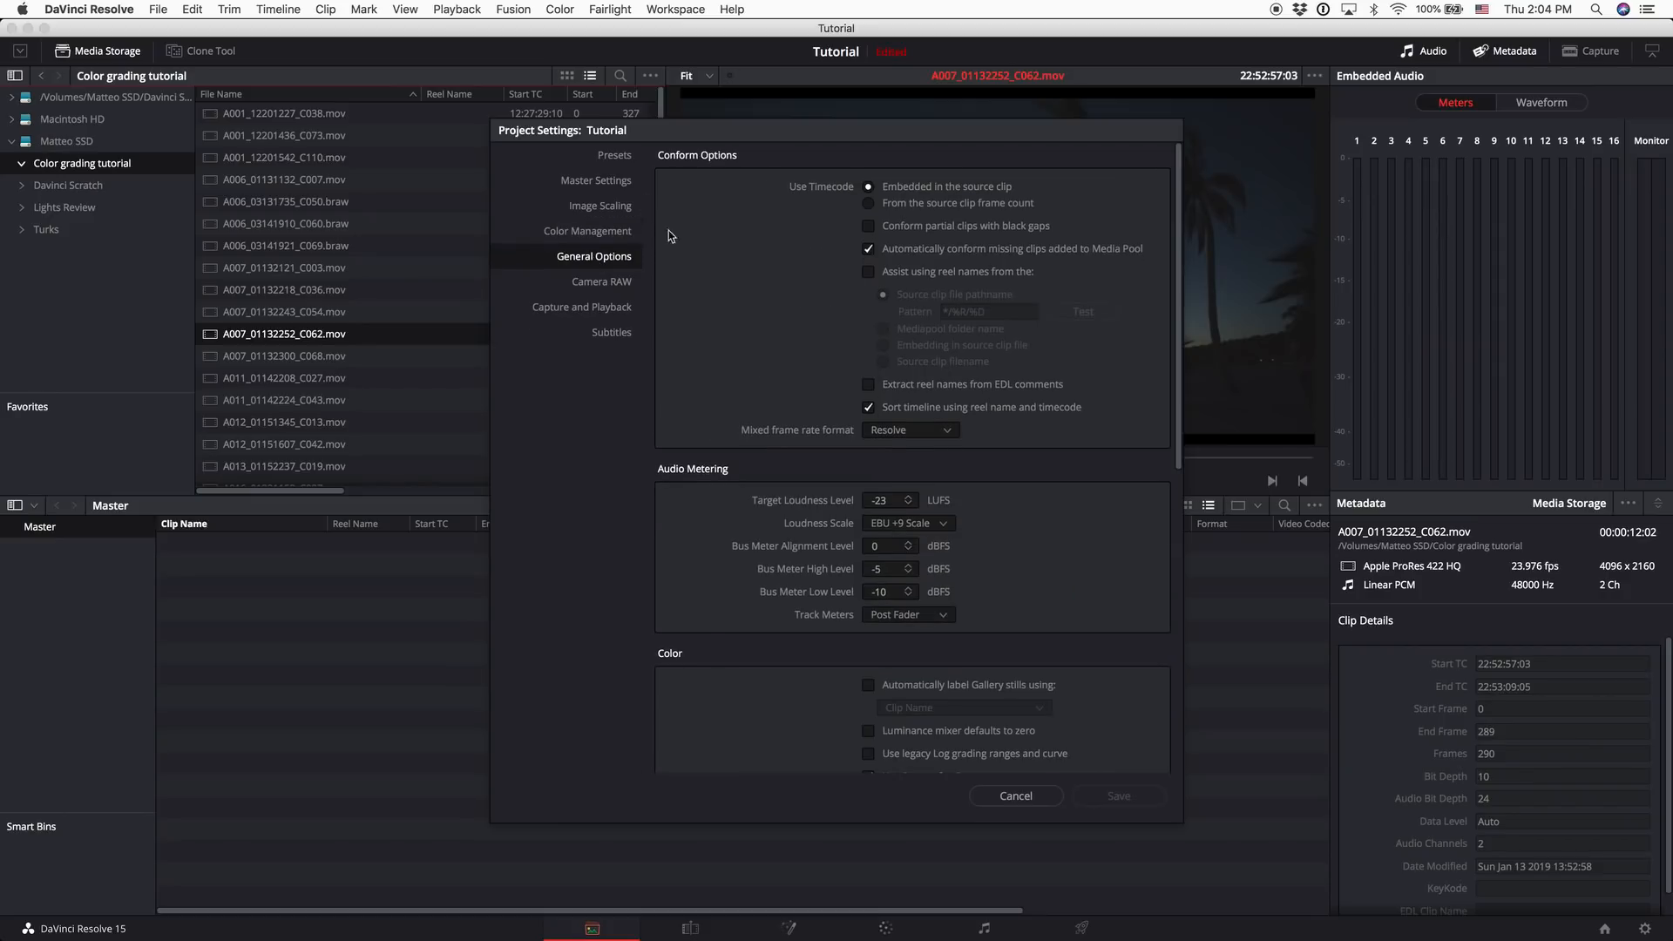
Choose the optimized media format and the render cache format in the project's Master Settings
{"action": "left_click", "coordinate": [598, 185]}
{"action": "scroll", "coordinate": [744, 383], "scroll_direction": "down", "scroll_amount": 5}
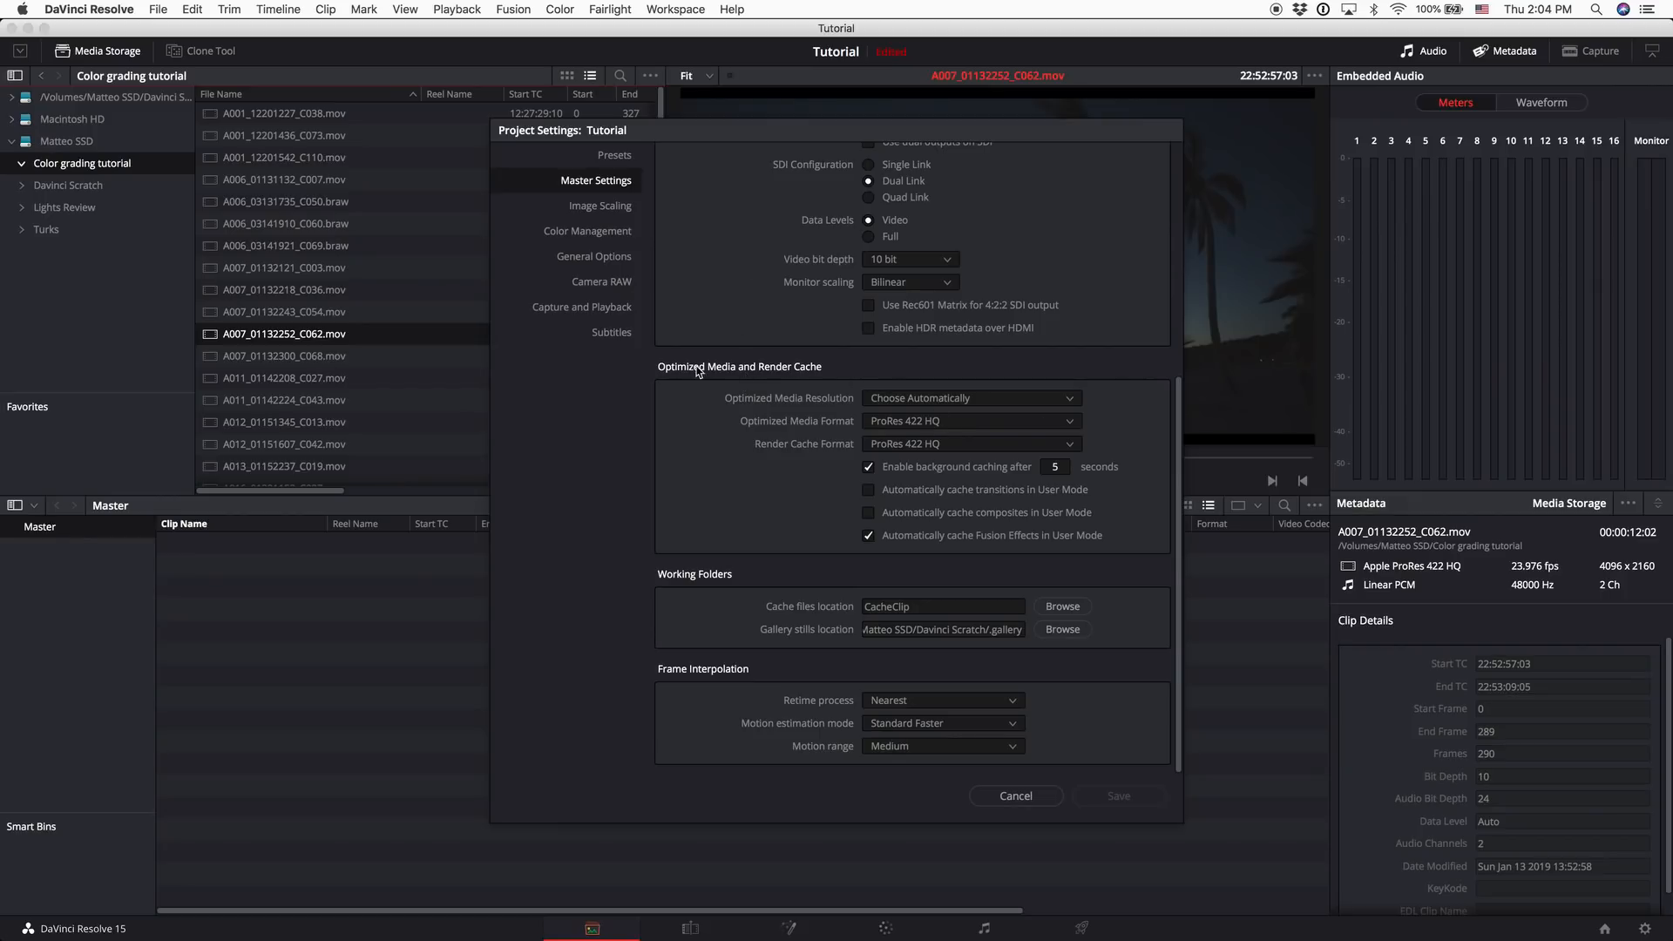
{"action": "left_click", "coordinate": [953, 423]}
{"action": "left_click", "coordinate": [932, 534]}
{"action": "left_click", "coordinate": [962, 444]}
{"action": "left_click", "coordinate": [950, 558]}
Review the Color Management, Camera RAW, Subtitles and Presets pages of the project settings
{"action": "left_click", "coordinate": [596, 231]}
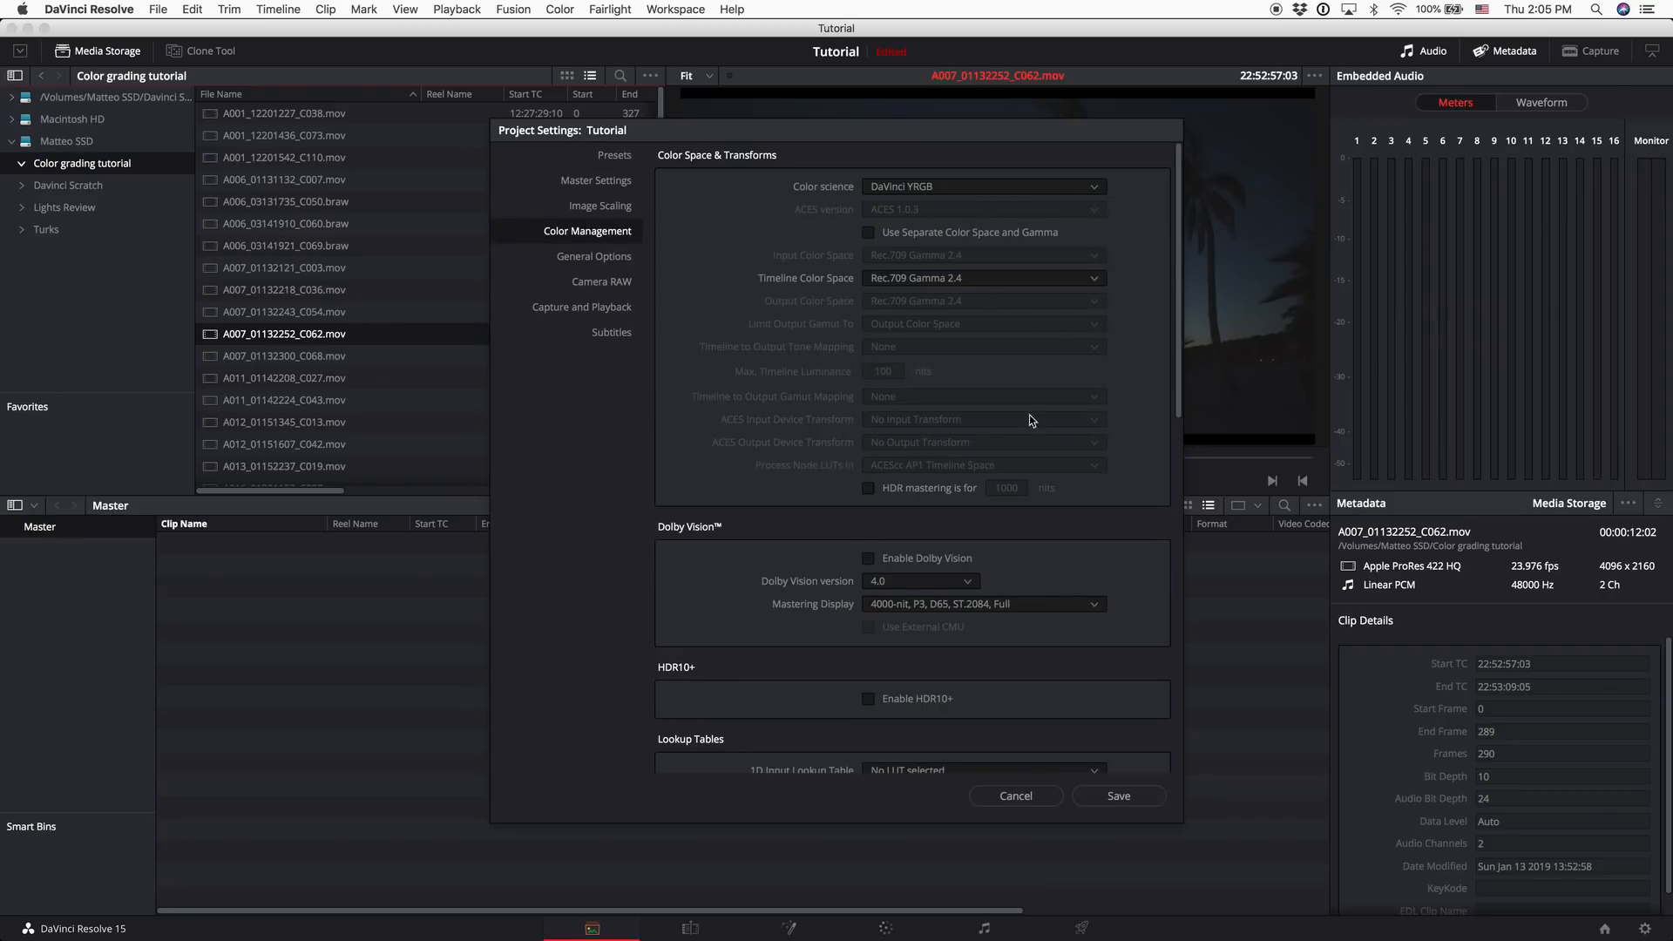
{"action": "left_click", "coordinate": [614, 282]}
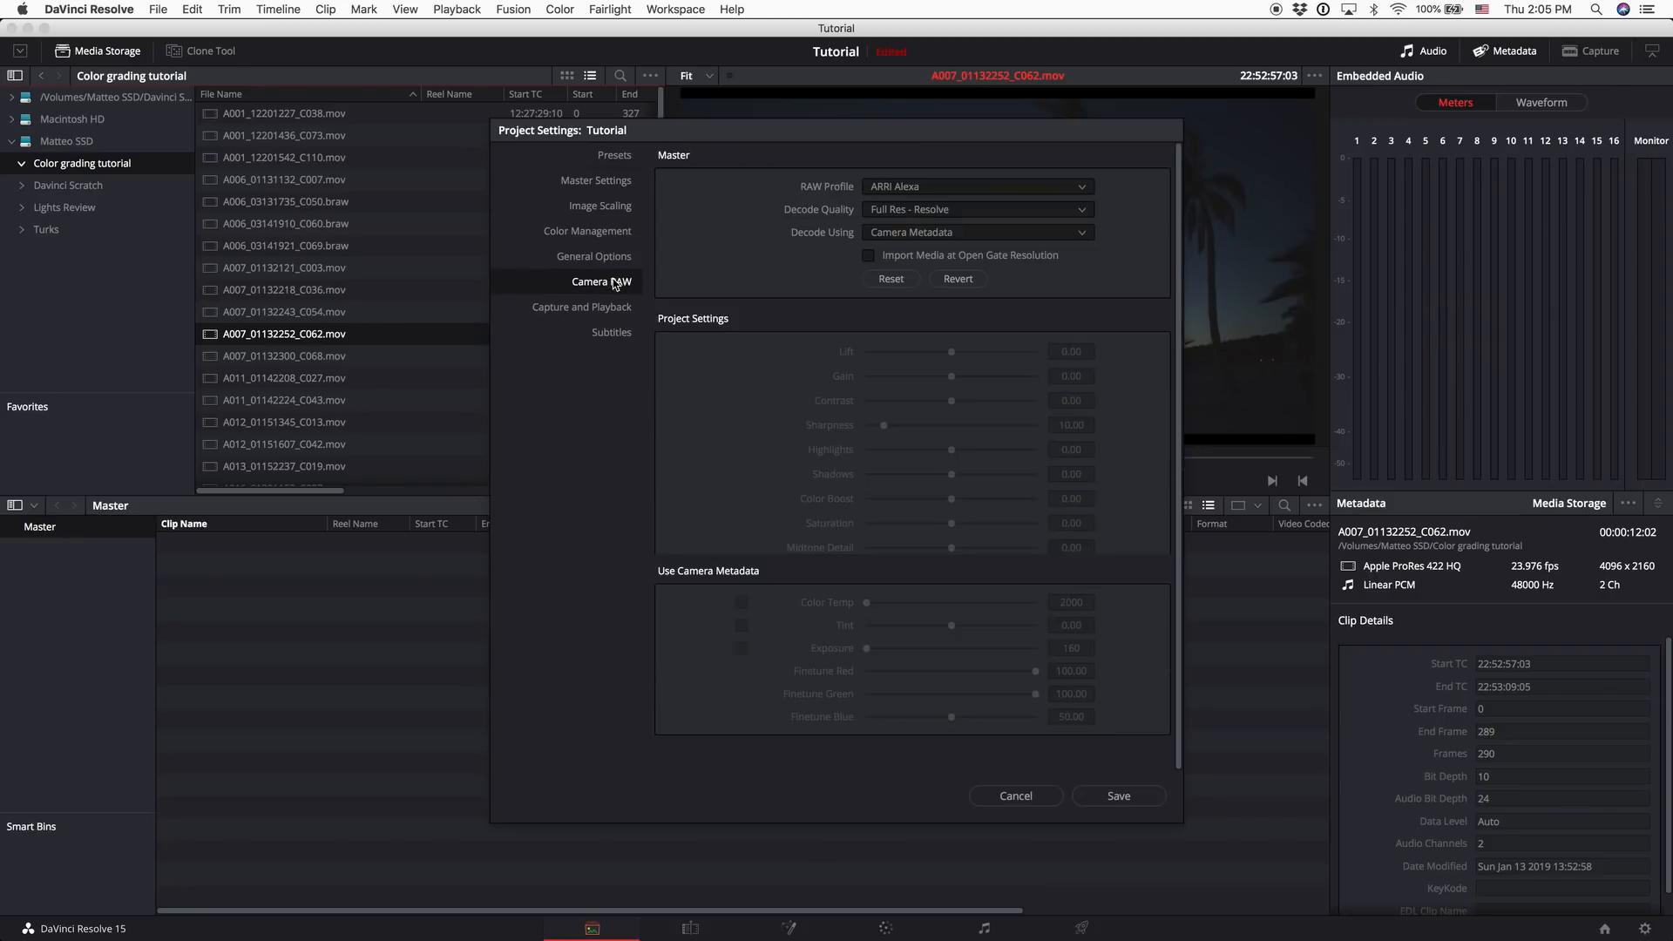
{"action": "left_click", "coordinate": [612, 332]}
{"action": "left_click", "coordinate": [614, 155]}
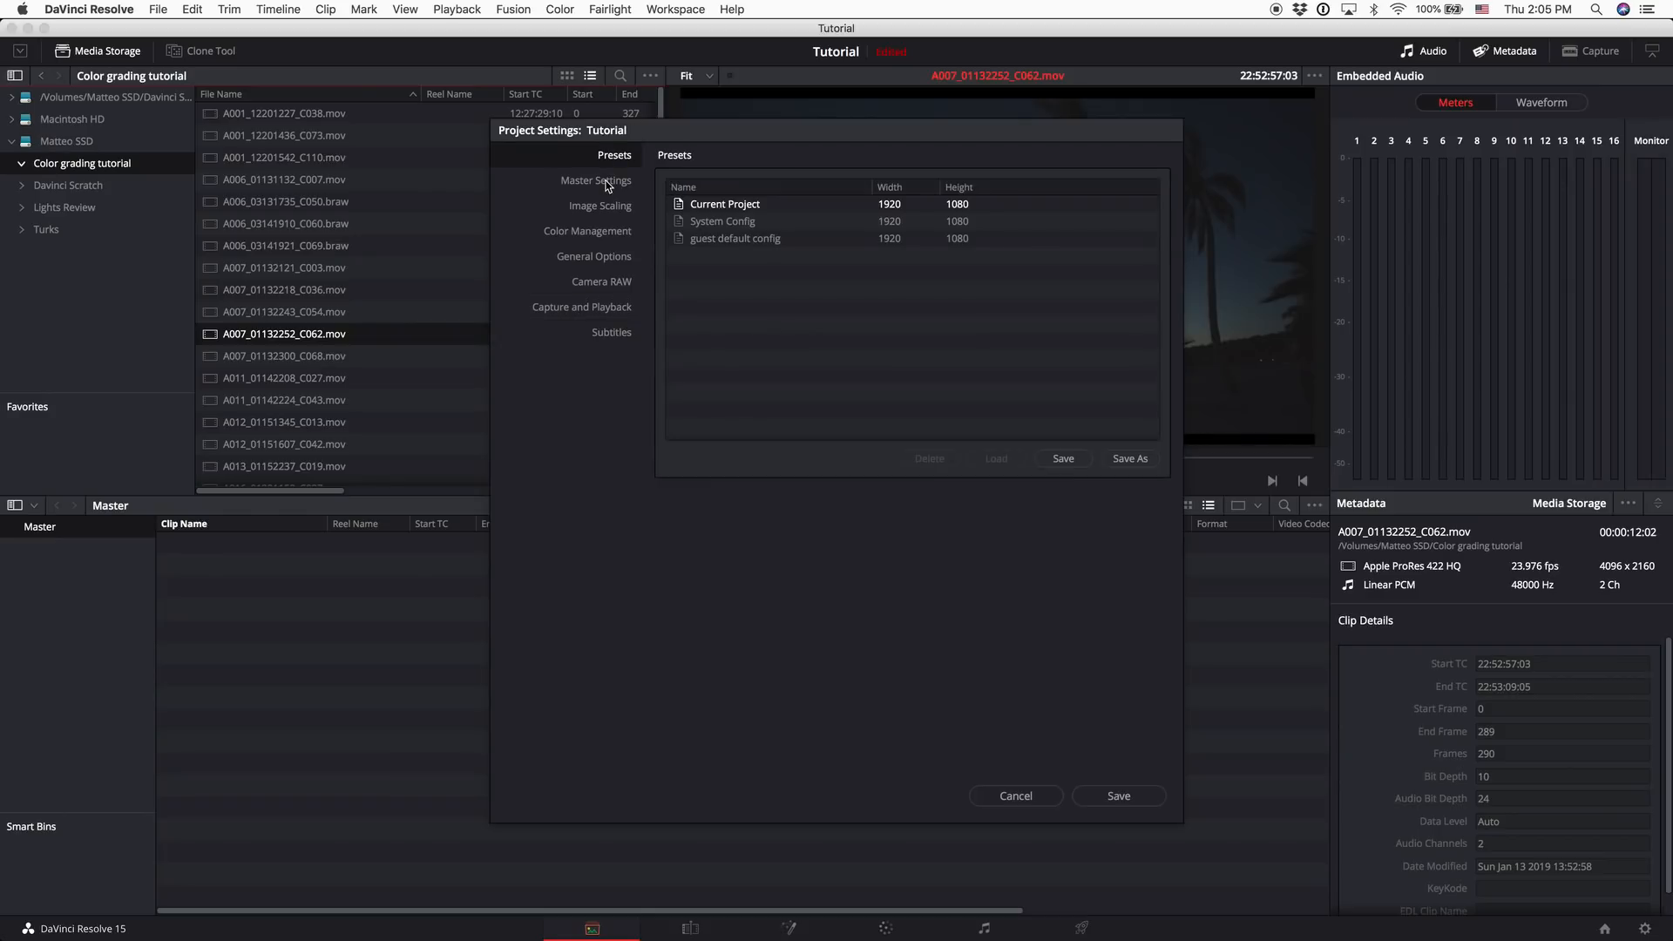
Check the timeline format in Master Settings, and save both the project settings and the project
{"action": "left_click", "coordinate": [607, 183]}
{"action": "scroll", "coordinate": [810, 375], "scroll_direction": "up", "scroll_amount": 5}
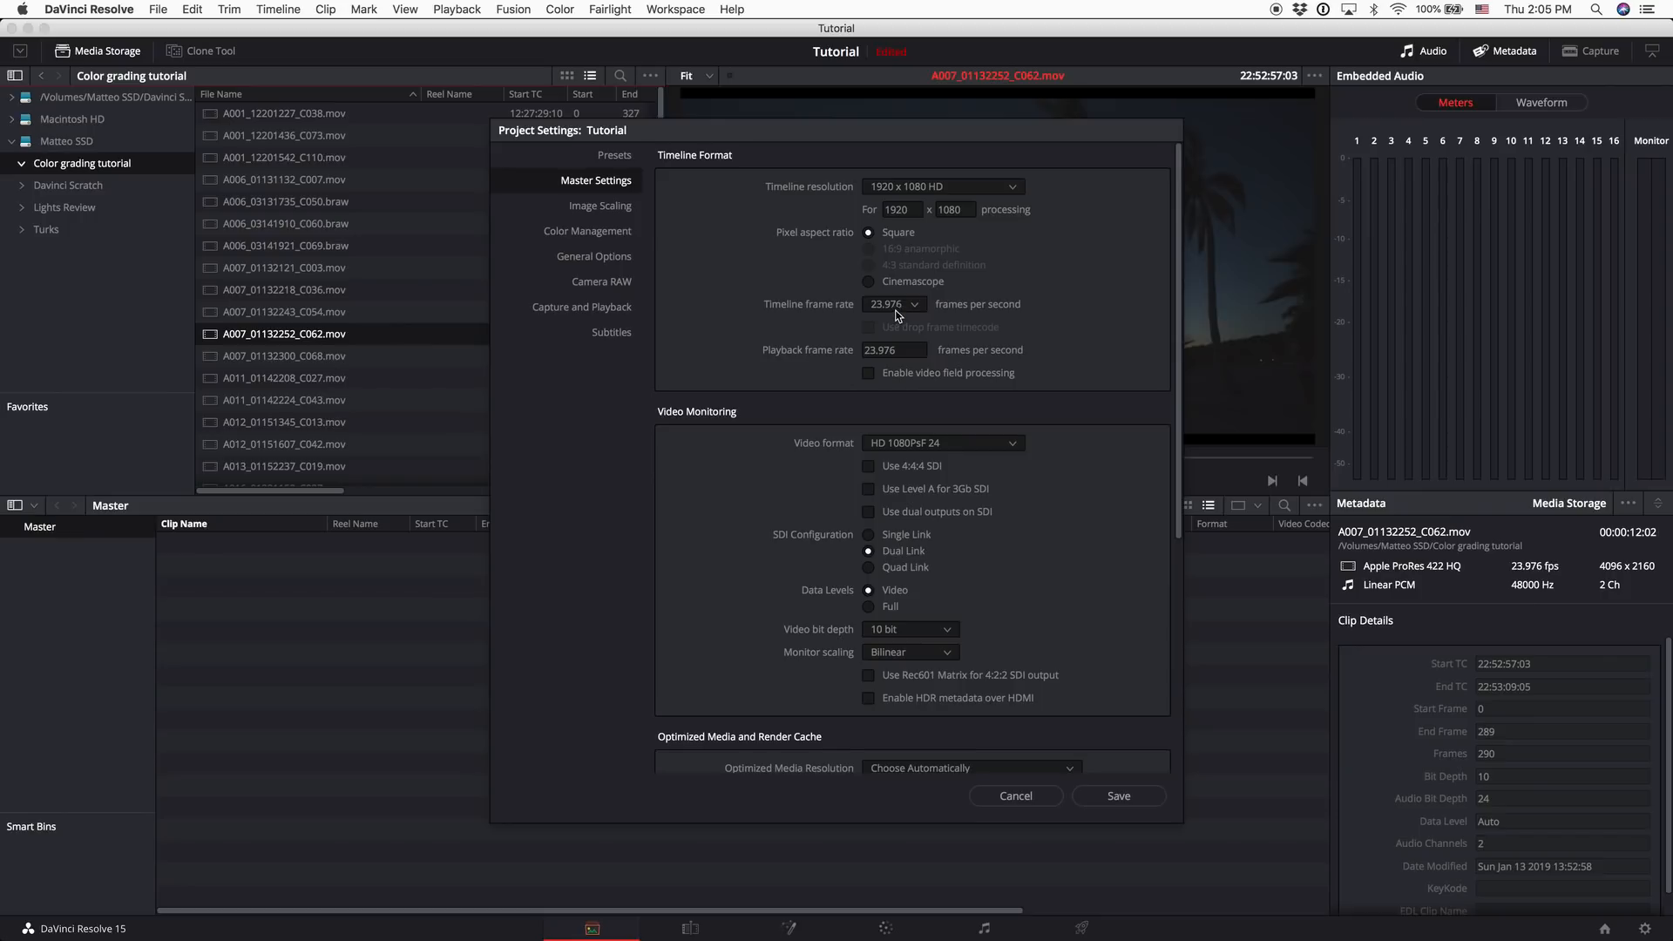
{"action": "left_click", "coordinate": [1159, 795]}
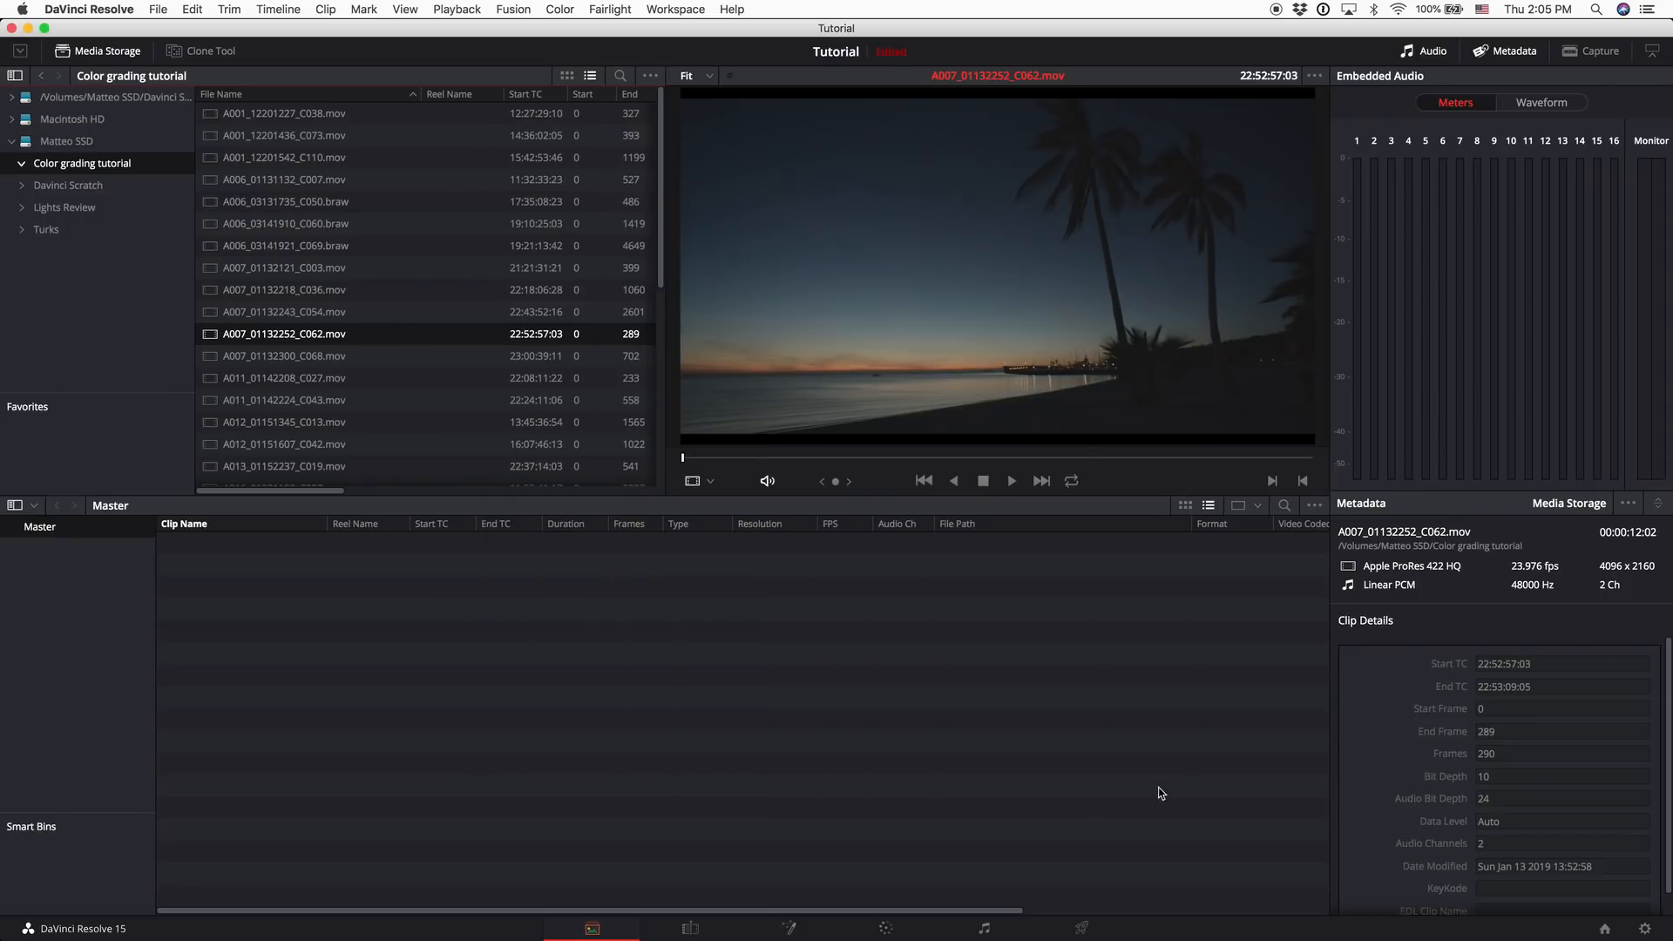
{"action": "key", "text": "super+s"}
Select all the clips in the Color grading tutorial folder of the media storage
{"action": "left_click", "coordinate": [302, 211]}
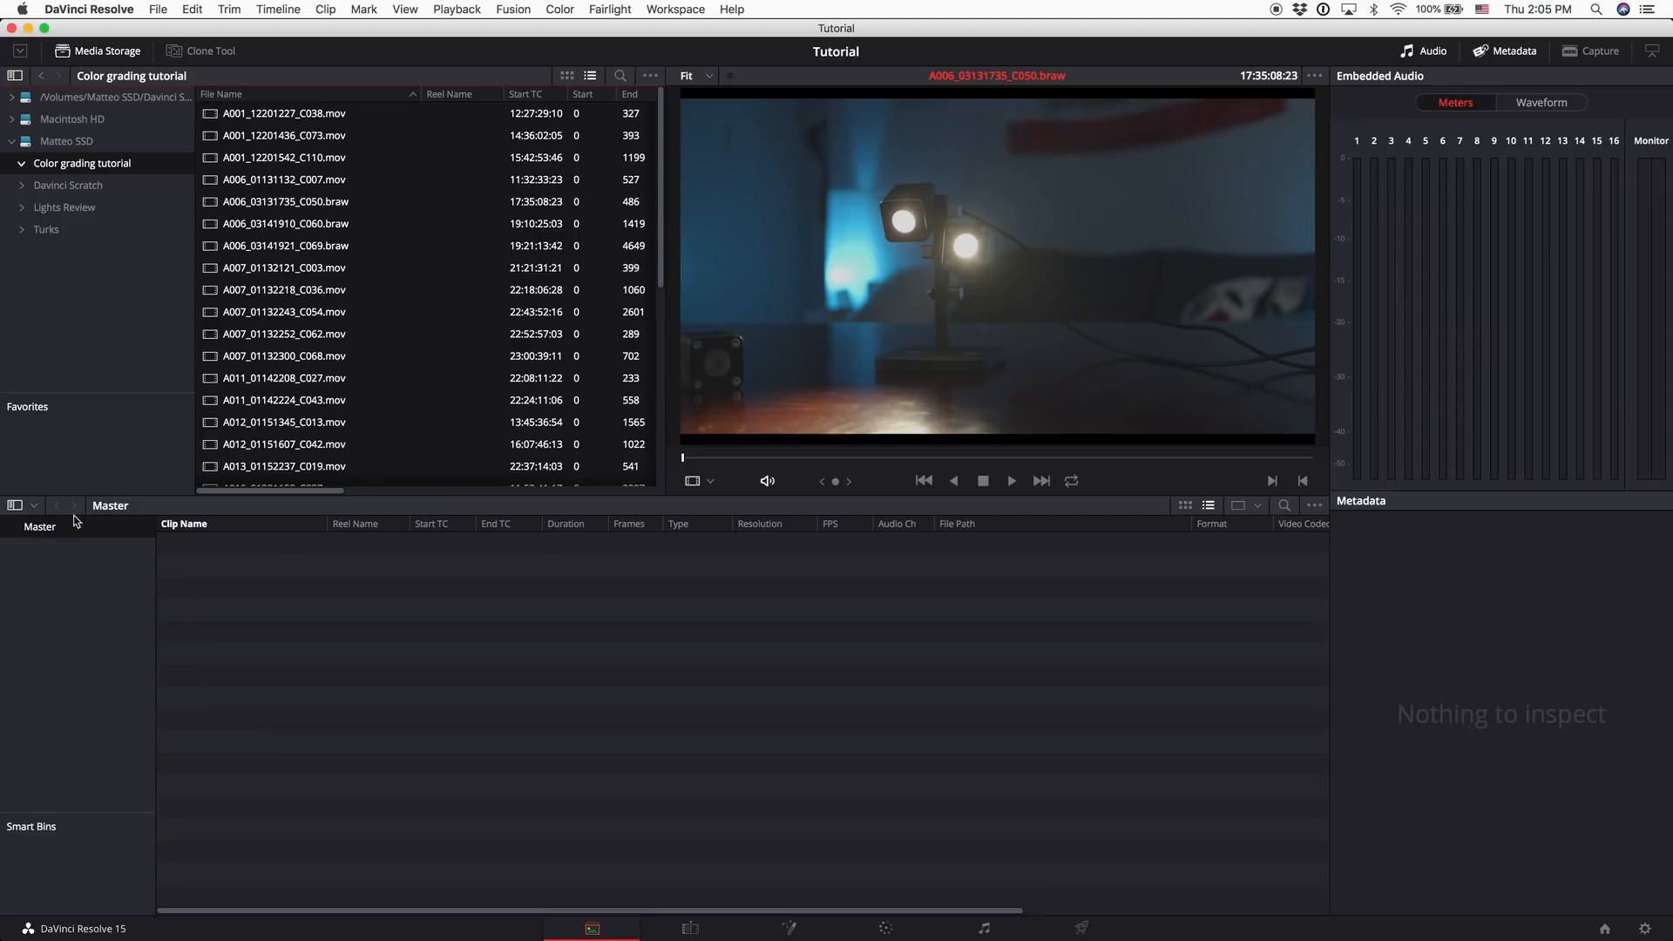
Create two bins named Day 1 and Day 2 under Master in the media pool
{"action": "right_click", "coordinate": [42, 527]}
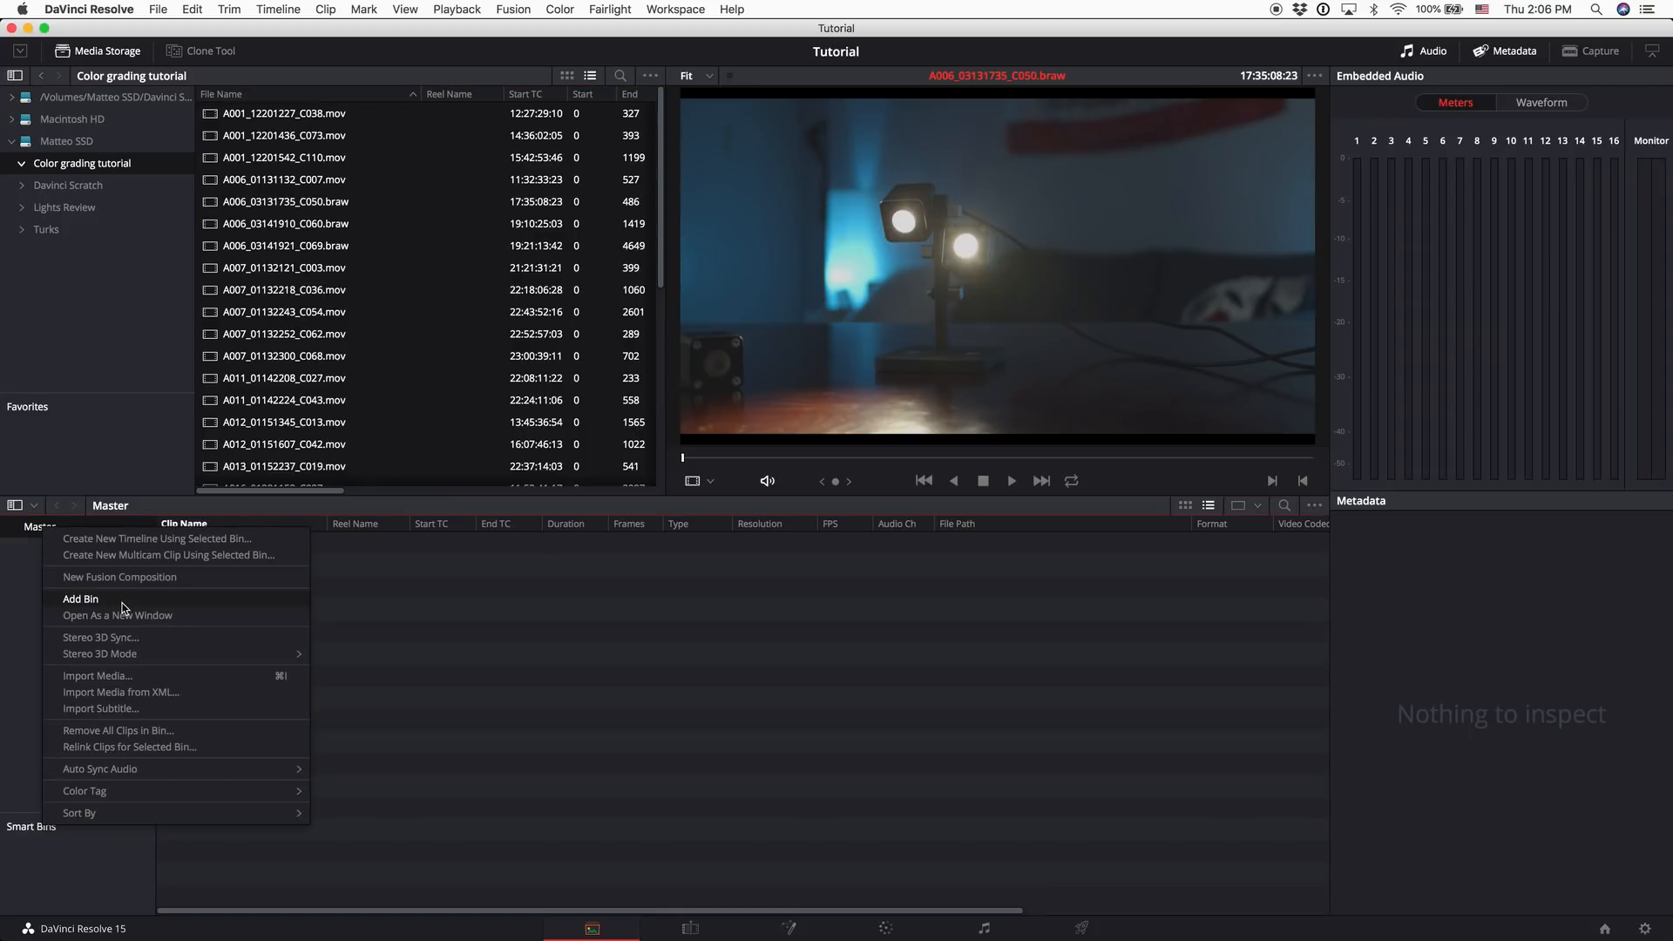
{"action": "left_click", "coordinate": [80, 598]}
{"action": "type", "text": "Day 1"}
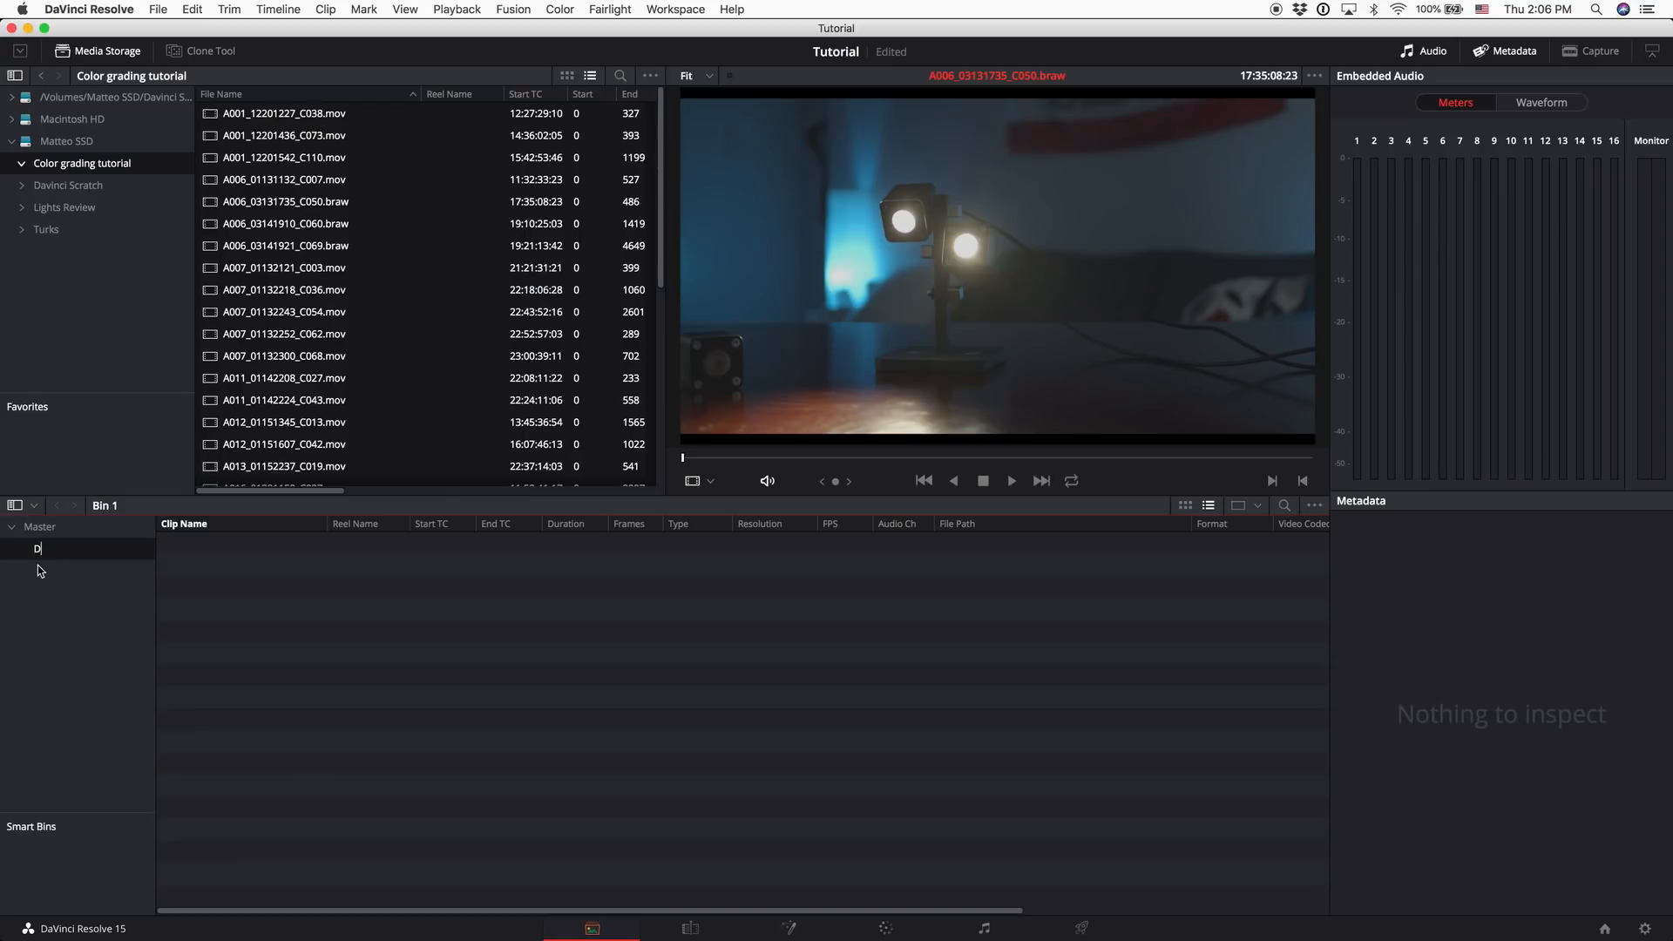
{"action": "key", "text": "Return"}
{"action": "right_click", "coordinate": [40, 528]}
{"action": "left_click", "coordinate": [107, 604]}
{"action": "type", "text": "Day 2"}
{"action": "key", "text": "Return"}
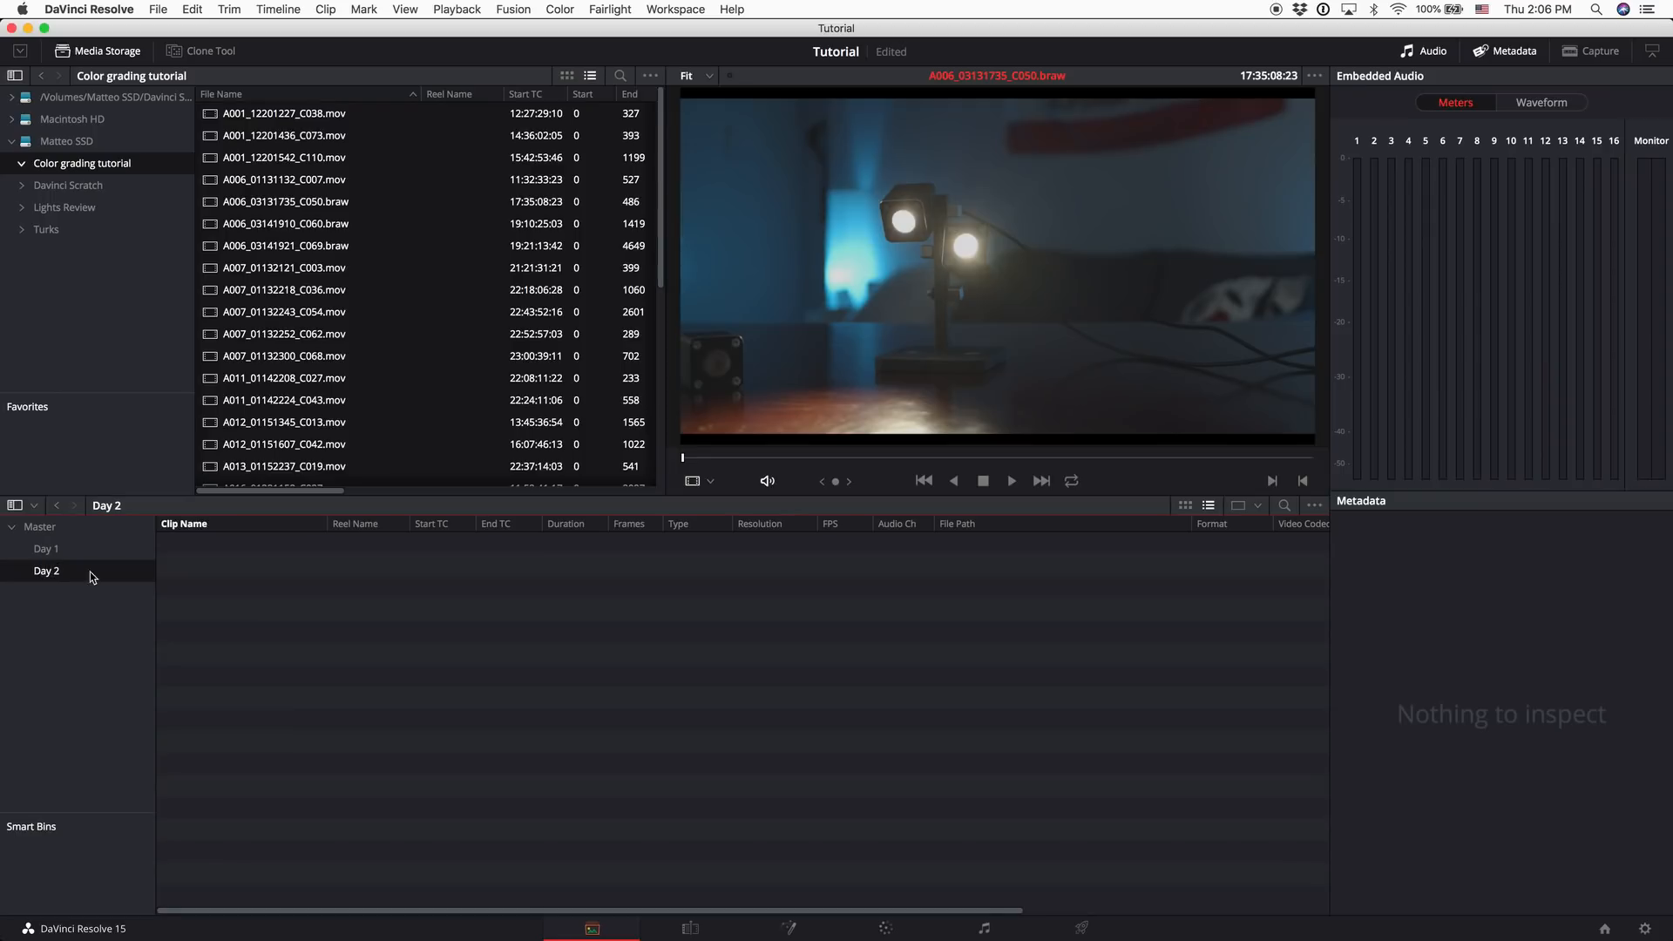
Remove the Day 2 and Day 1 bins from the media pool
{"action": "left_click", "coordinate": [68, 550]}
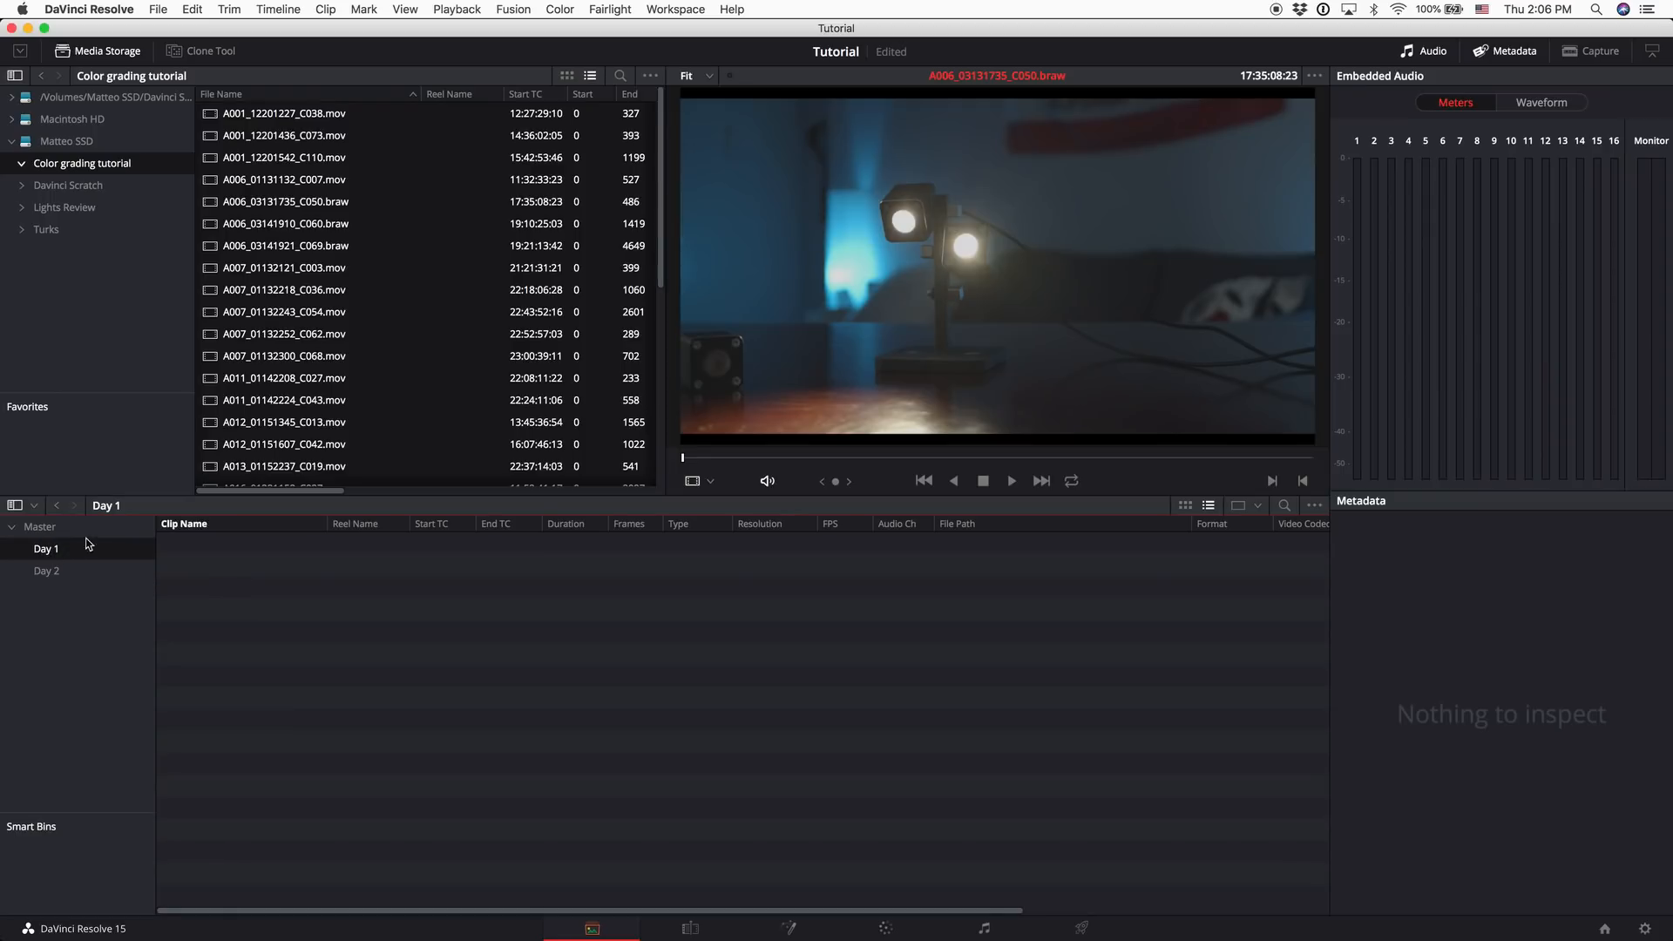
{"action": "left_click", "coordinate": [57, 571]}
{"action": "key", "text": "Delete"}
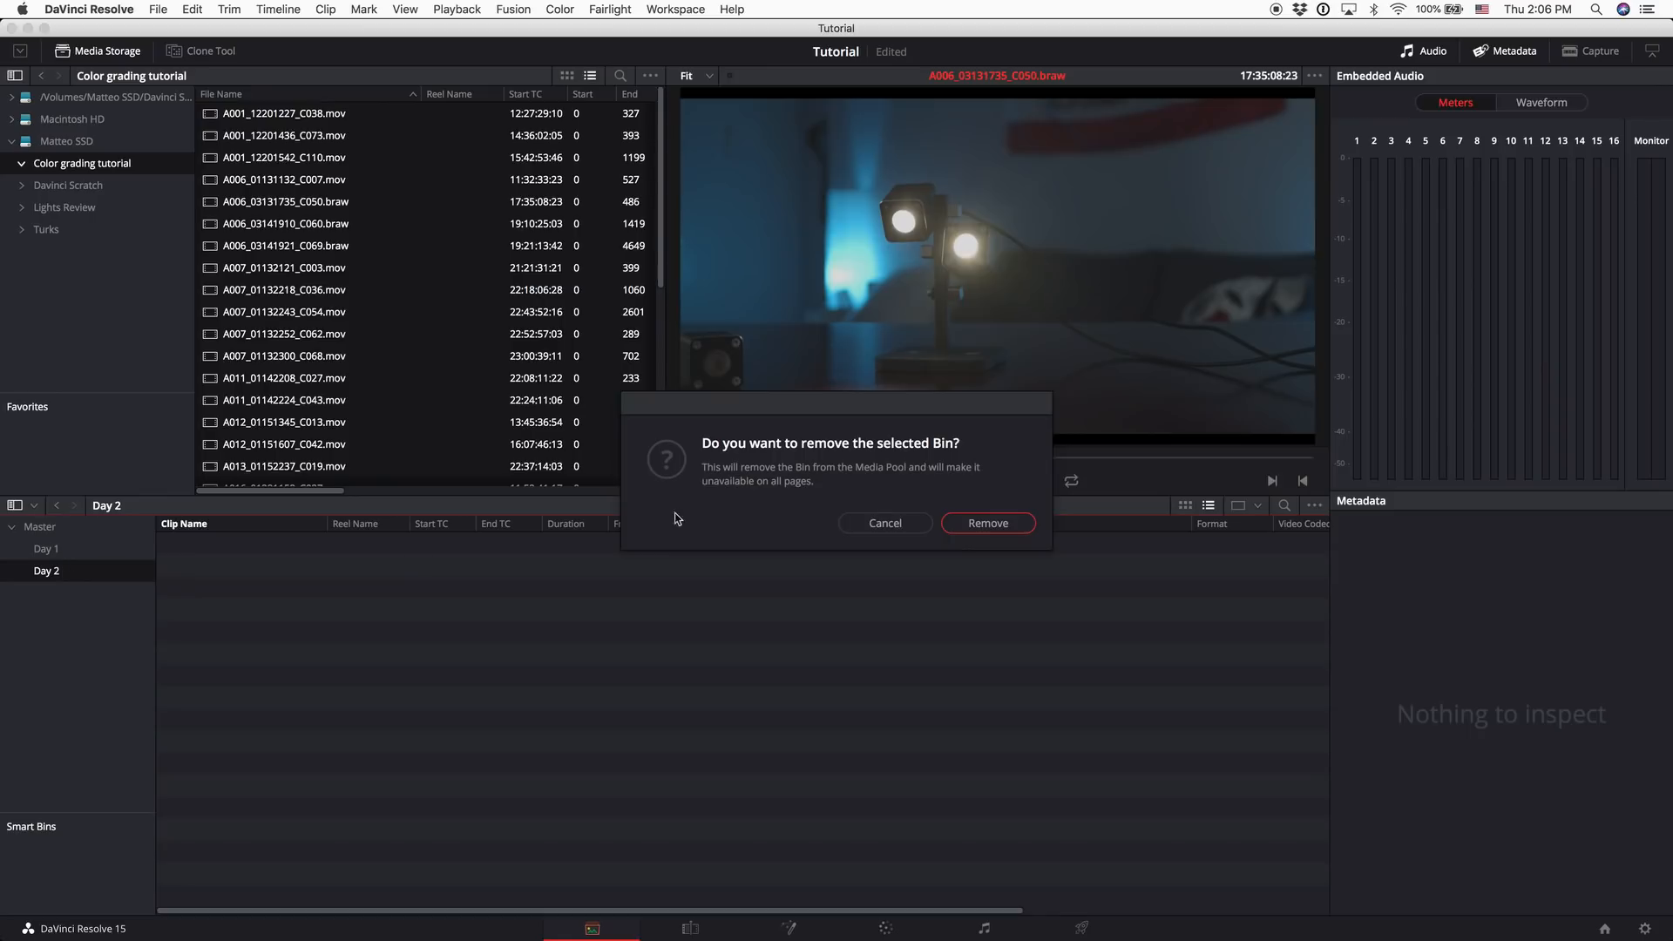
{"action": "left_click", "coordinate": [995, 520]}
{"action": "left_click", "coordinate": [42, 552]}
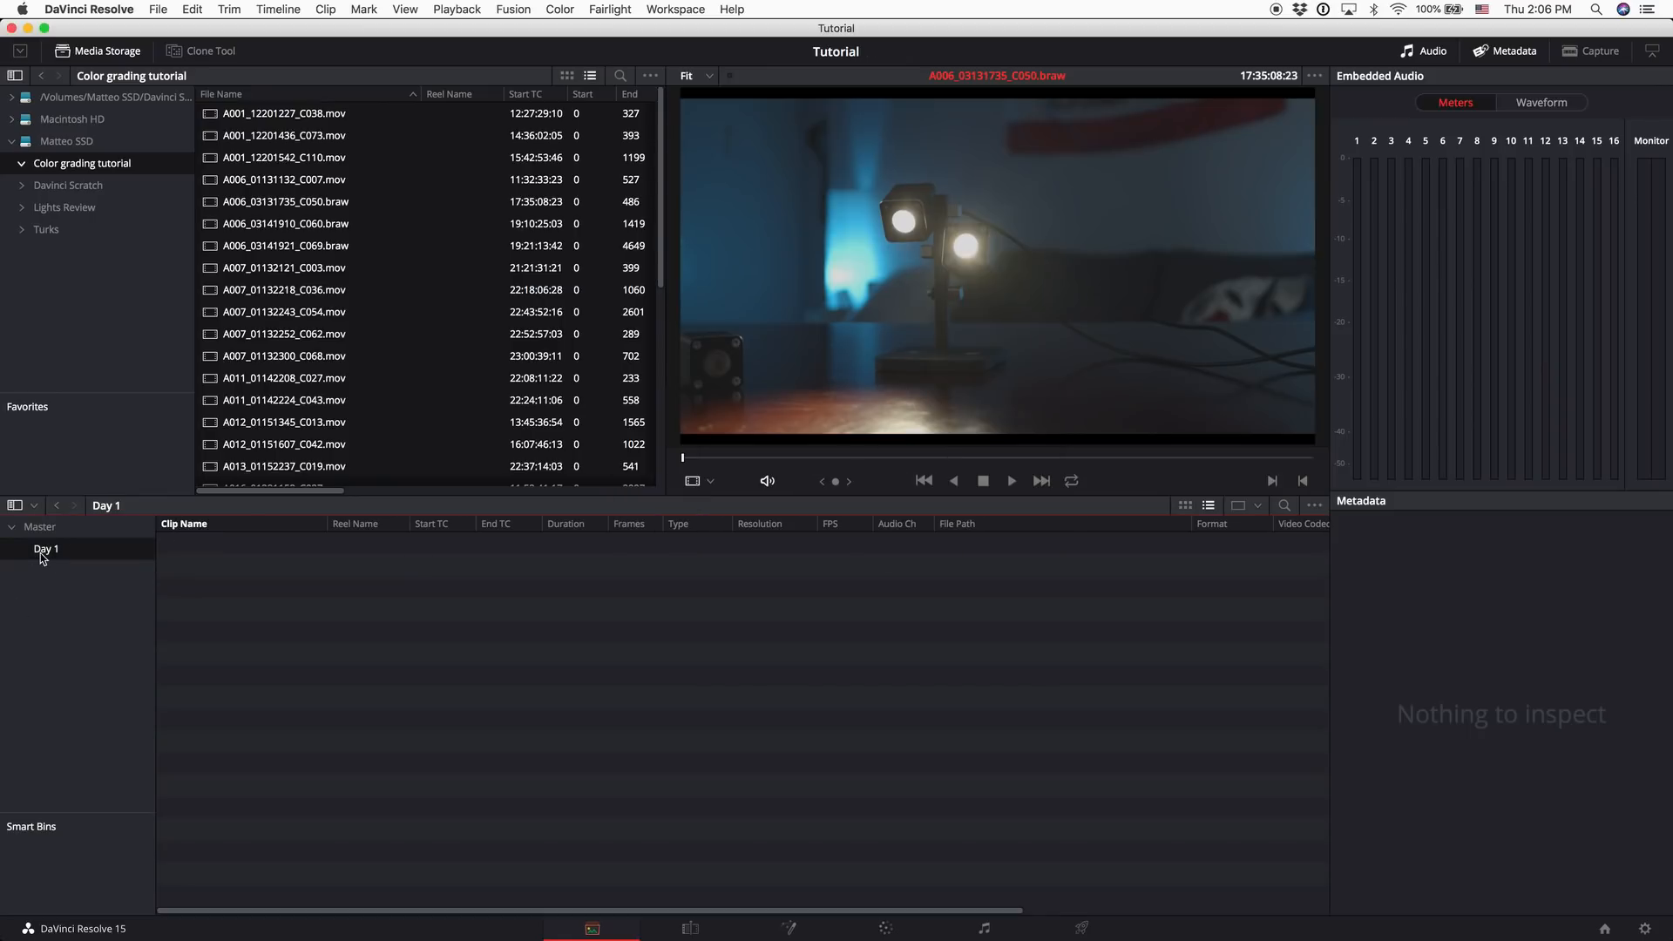
{"action": "key", "text": "Delete"}
{"action": "left_click", "coordinate": [986, 523]}
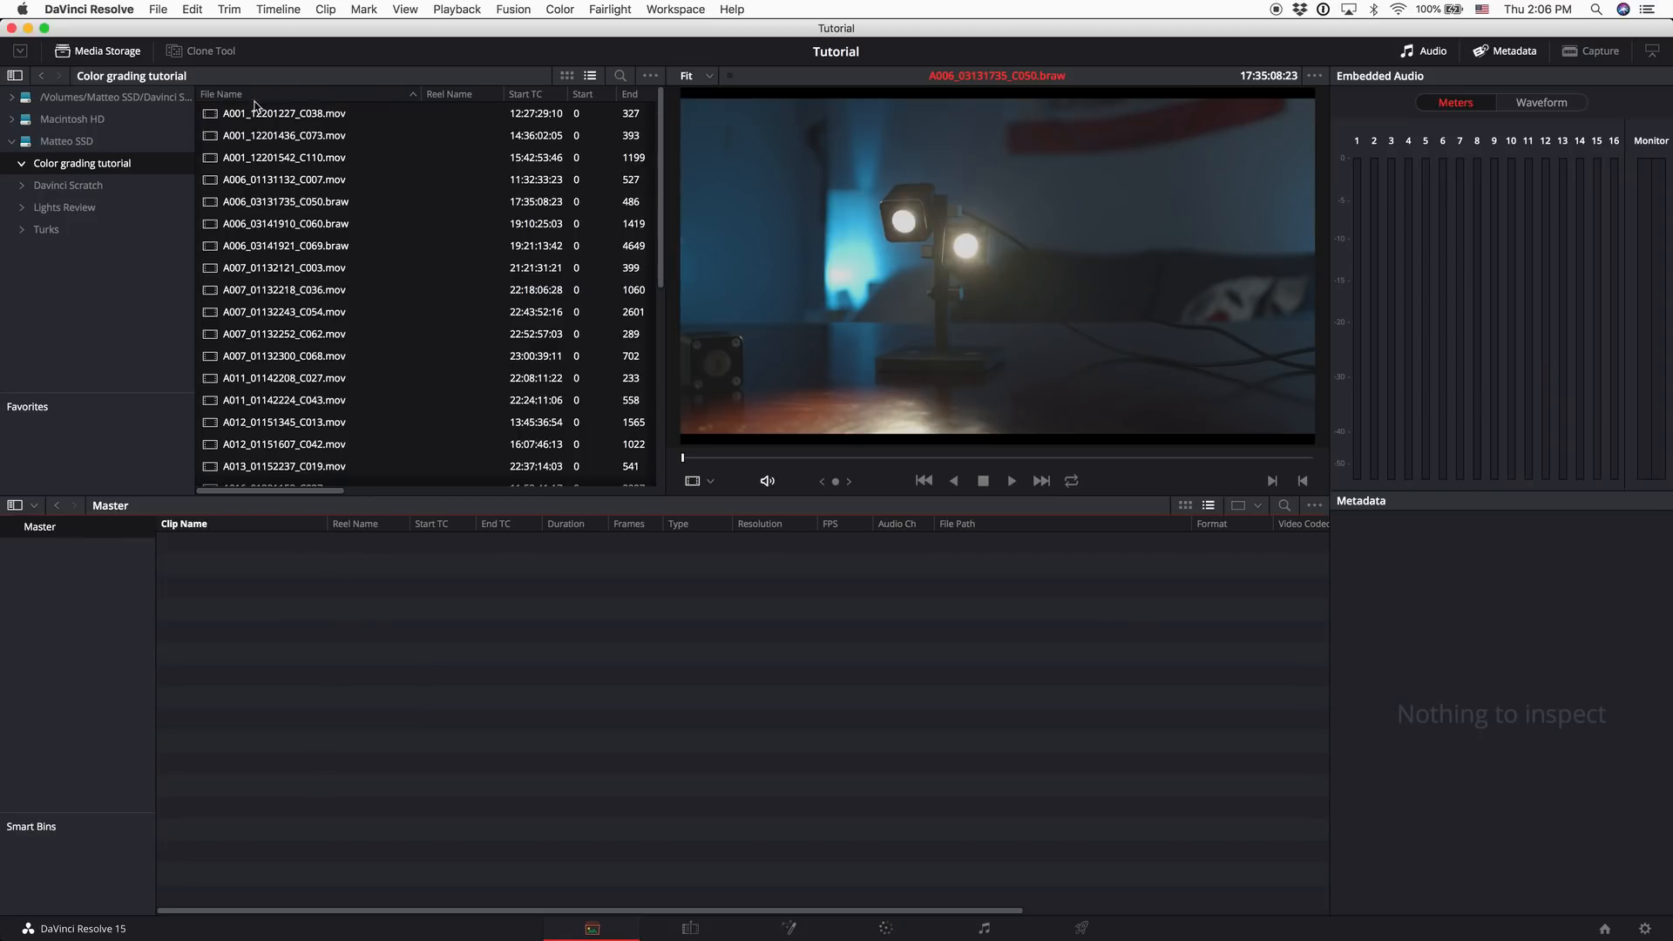
Add all the selected storage clips to the Master bin of the media pool and preview the first three A001 clips
{"action": "left_click_drag", "start_coordinate": [275, 146], "coordinate": [551, 662]}
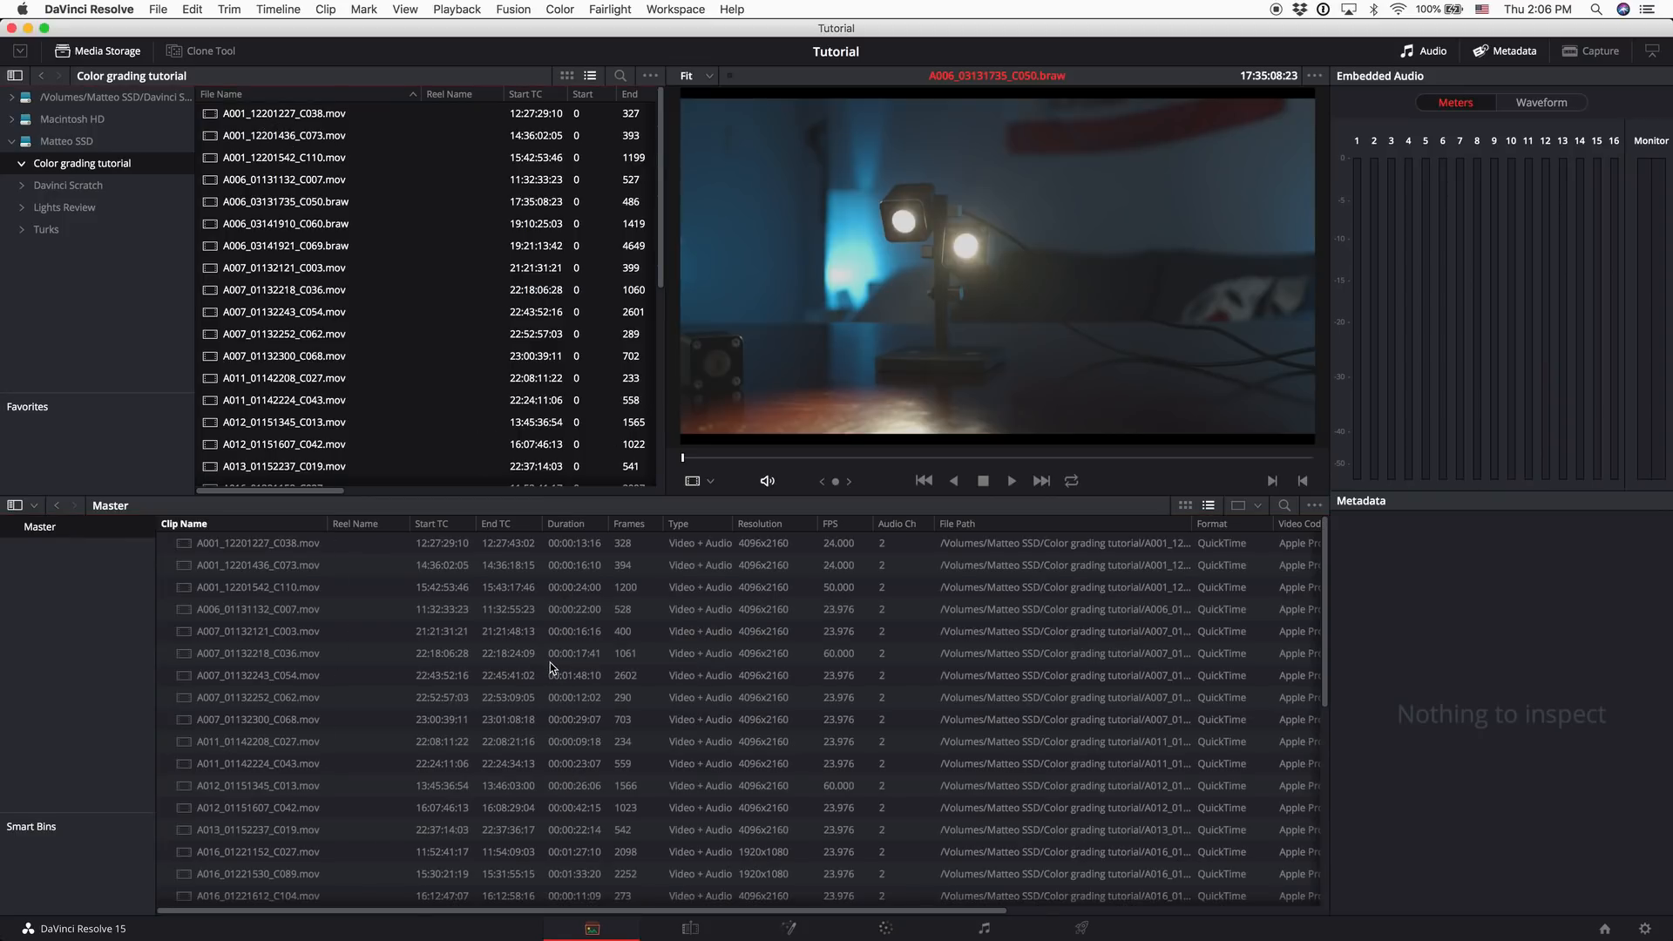
{"action": "left_click", "coordinate": [233, 586]}
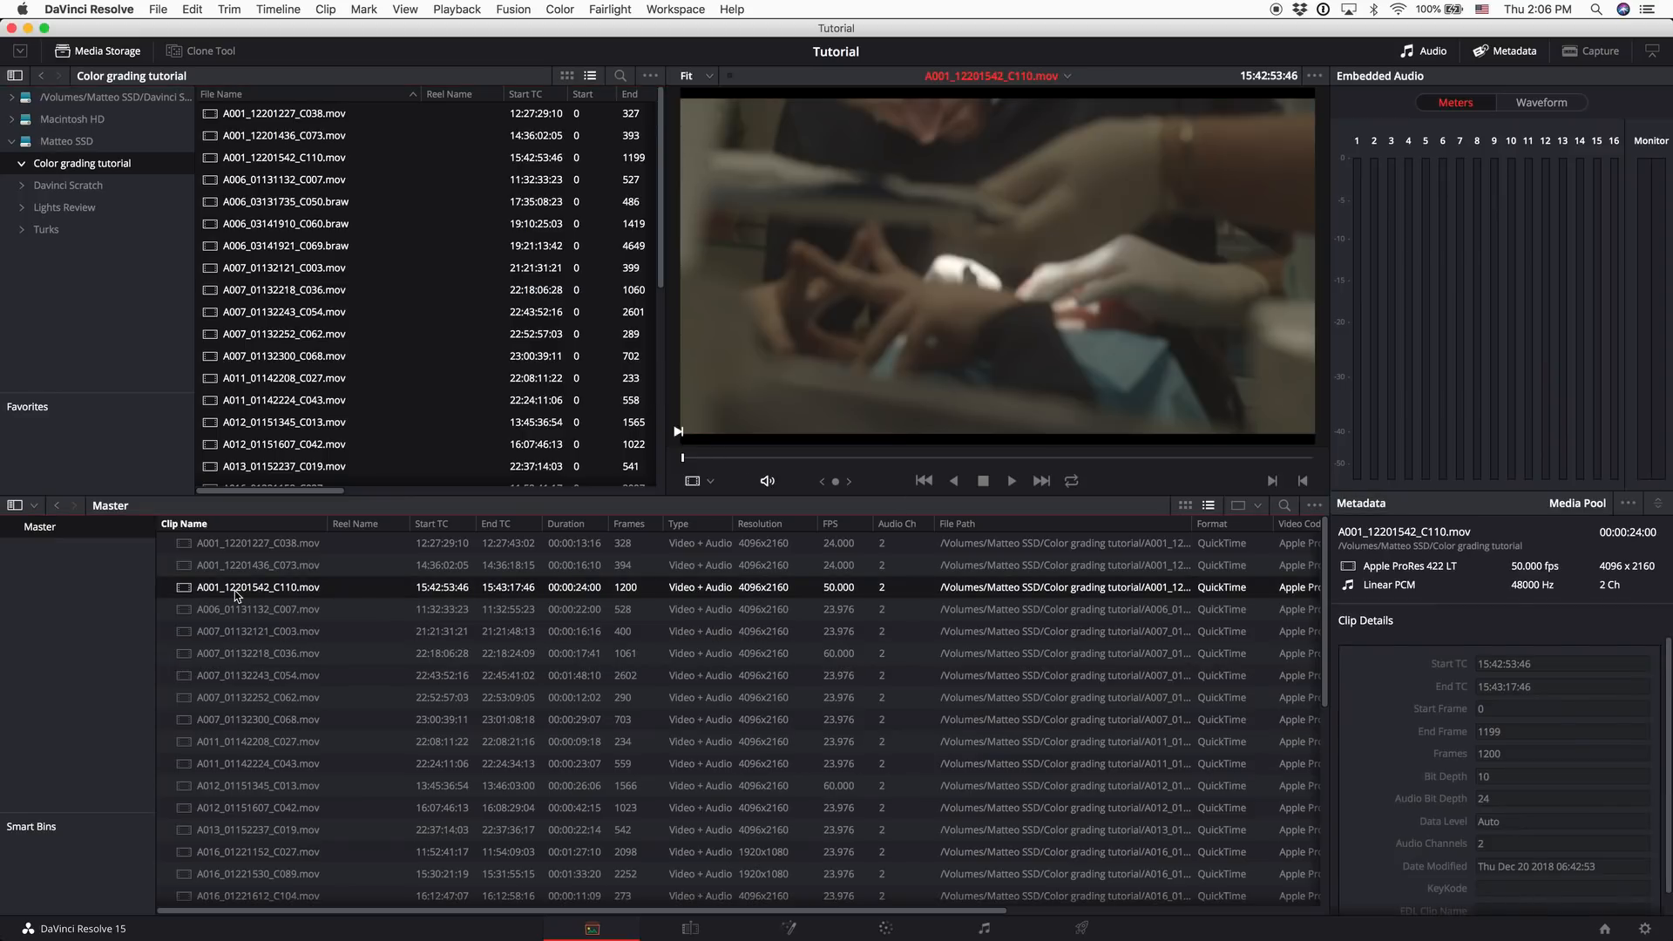
{"action": "left_click", "coordinate": [236, 572]}
{"action": "left_click", "coordinate": [242, 562]}
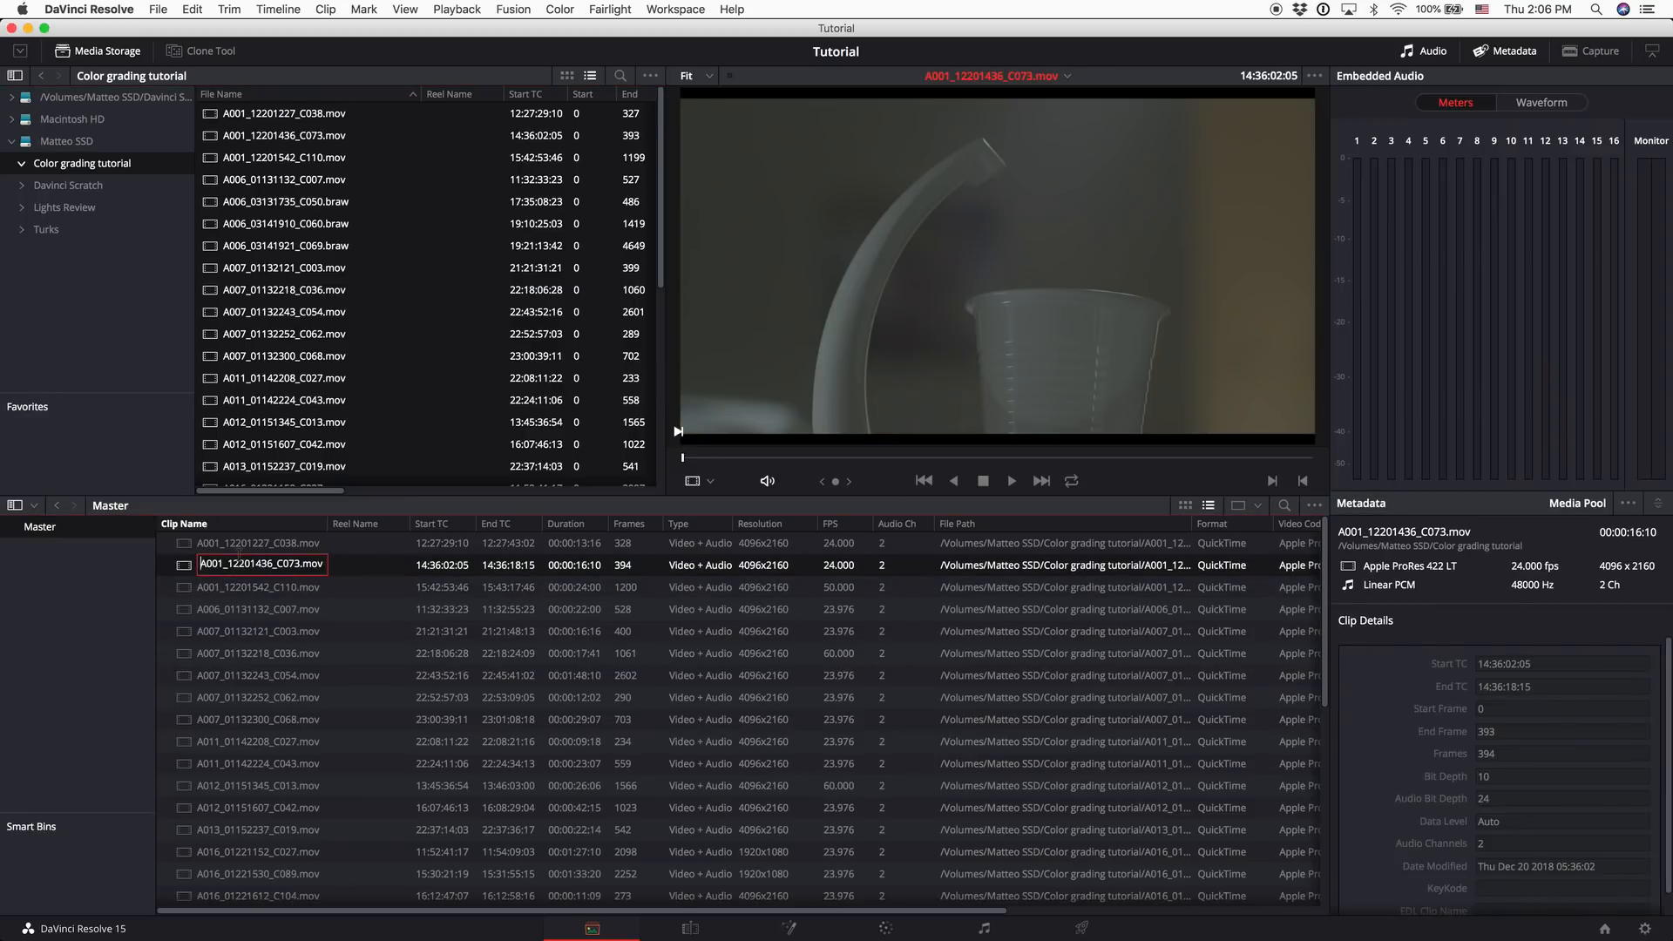
{"action": "left_click", "coordinate": [241, 548]}
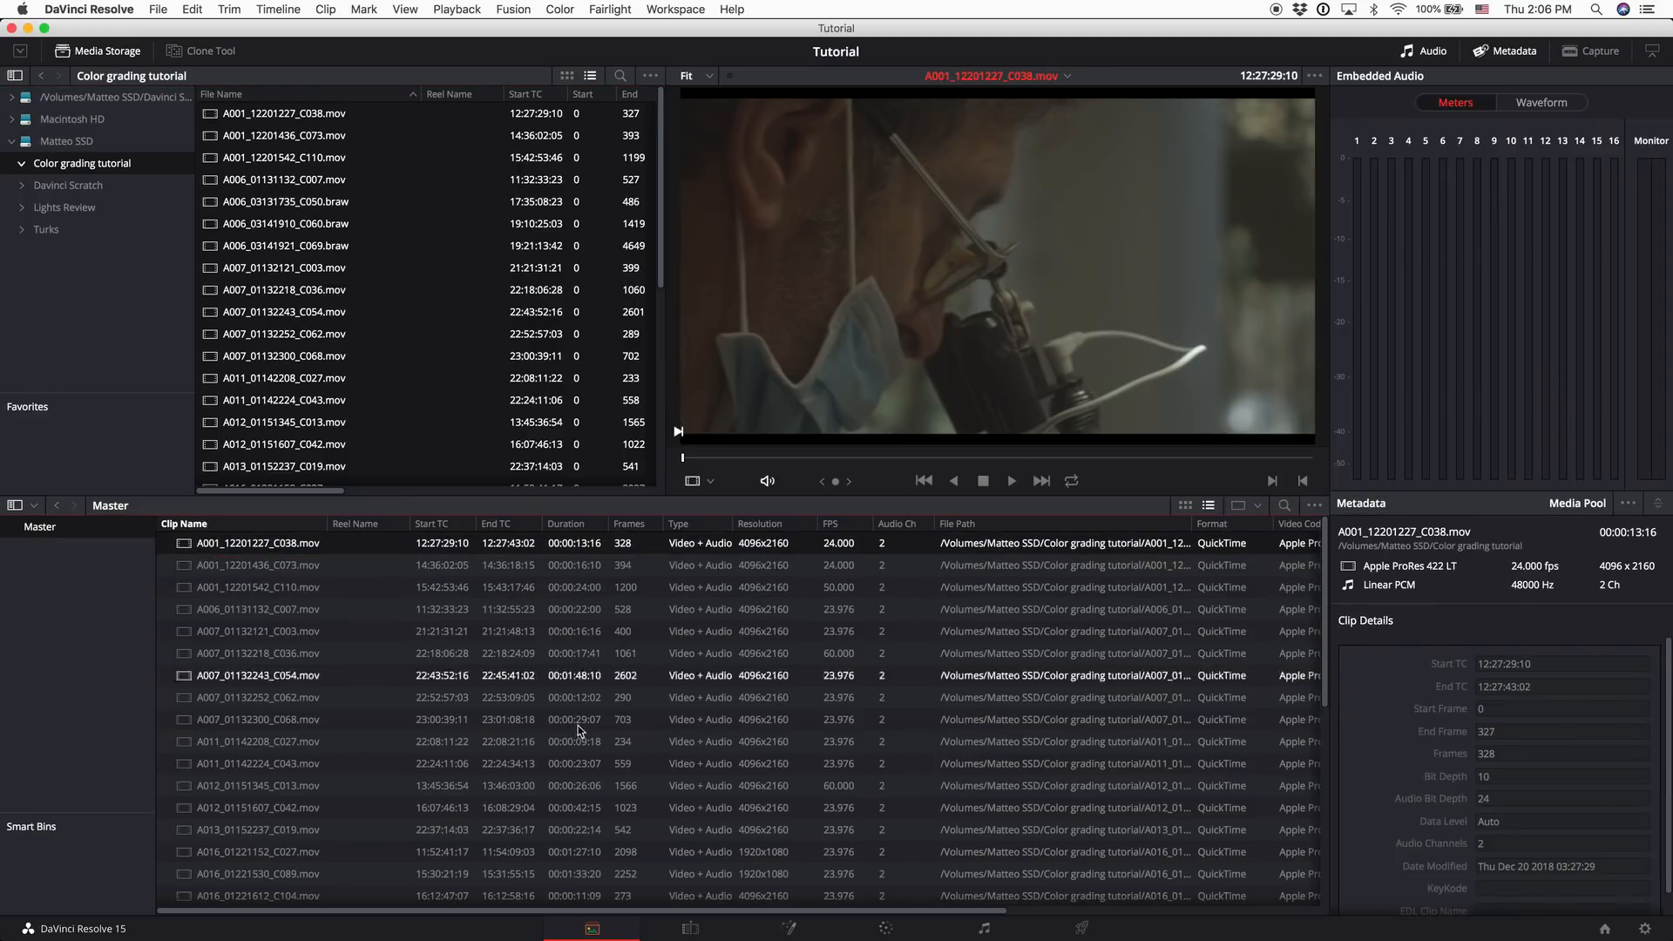
Look at the Color page, return to the Edit page and select the A007_011321 clip in the Master bin
{"action": "left_click", "coordinate": [695, 926]}
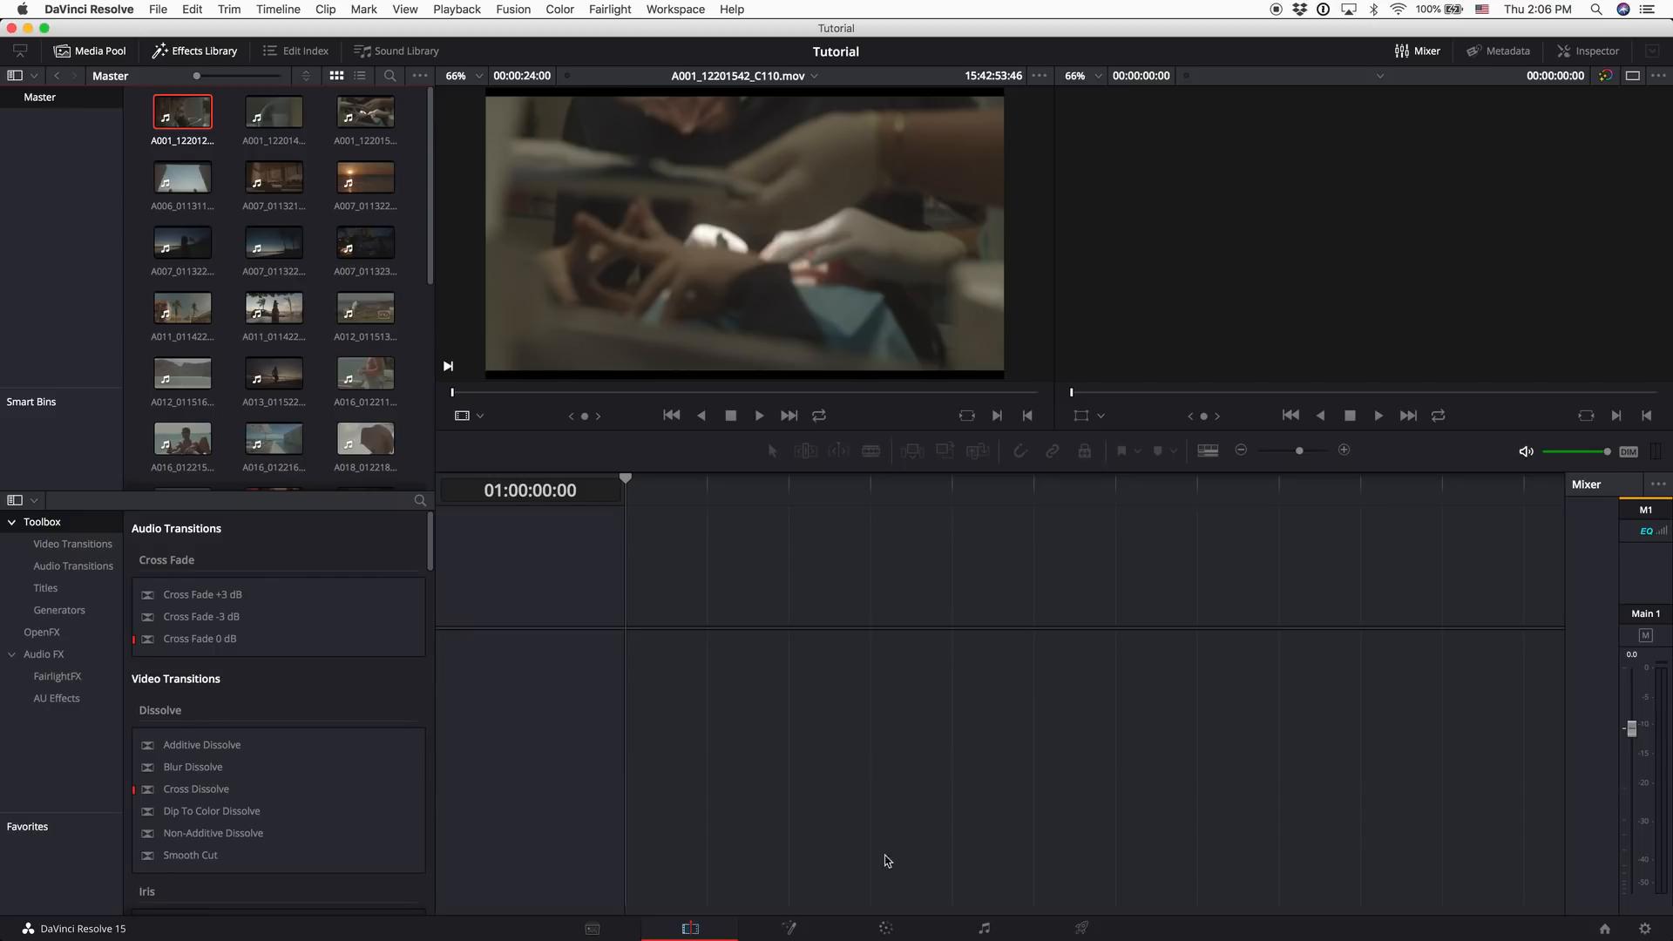
{"action": "left_click", "coordinate": [886, 930]}
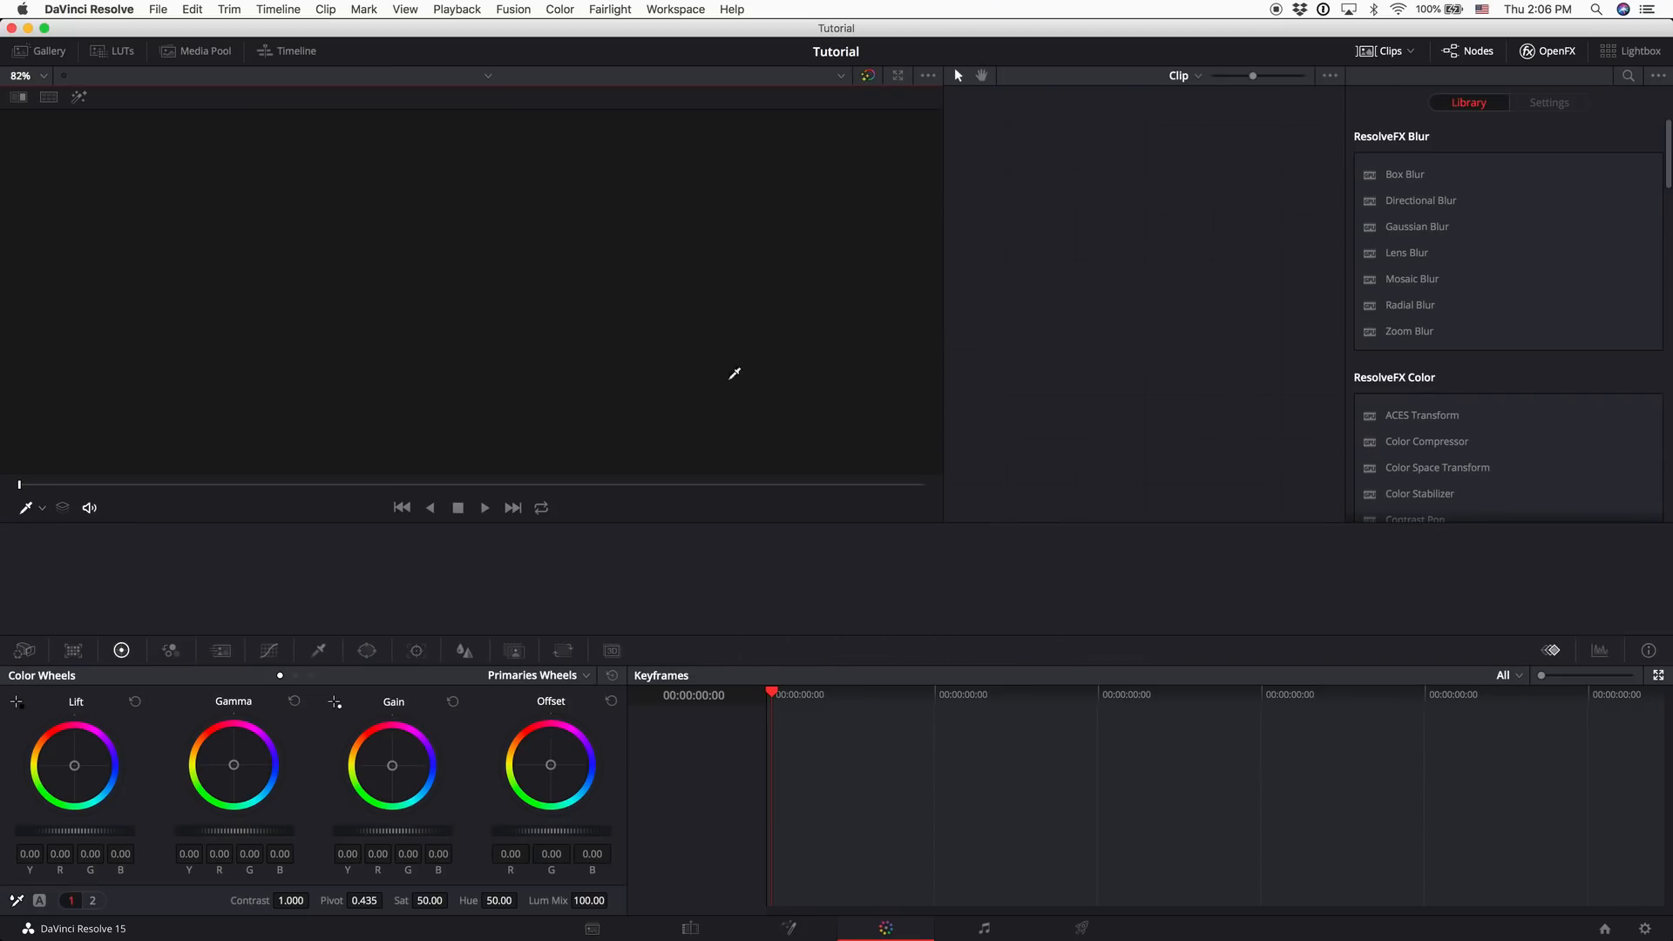
{"action": "left_click", "coordinate": [720, 922]}
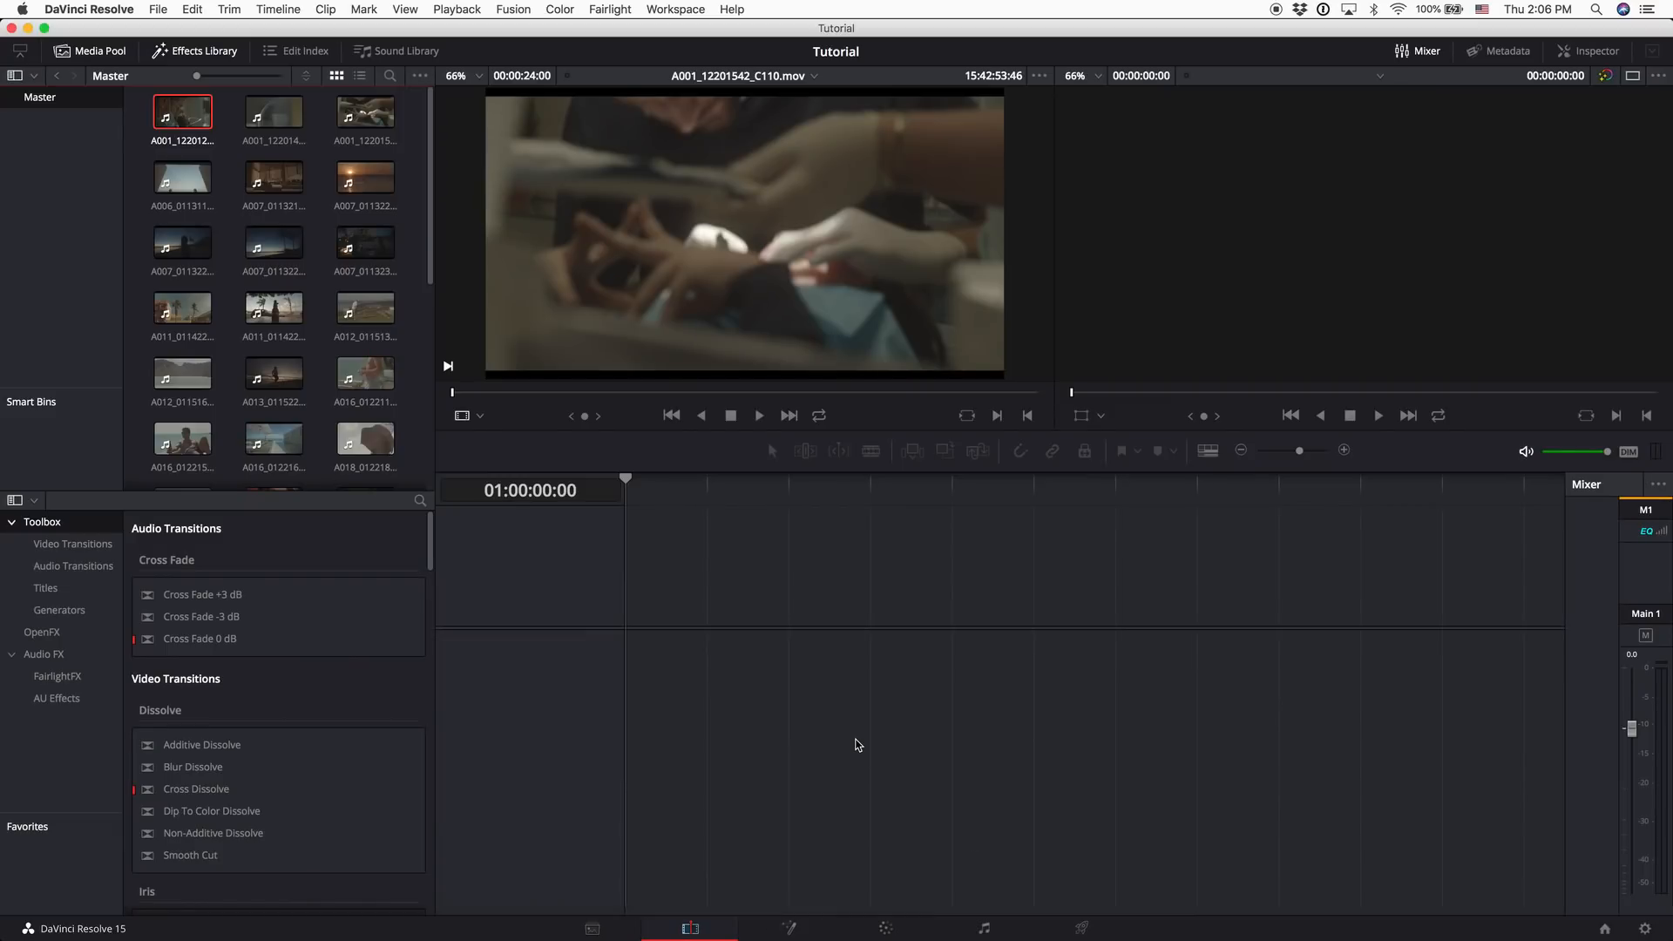
{"action": "left_click", "coordinate": [288, 181]}
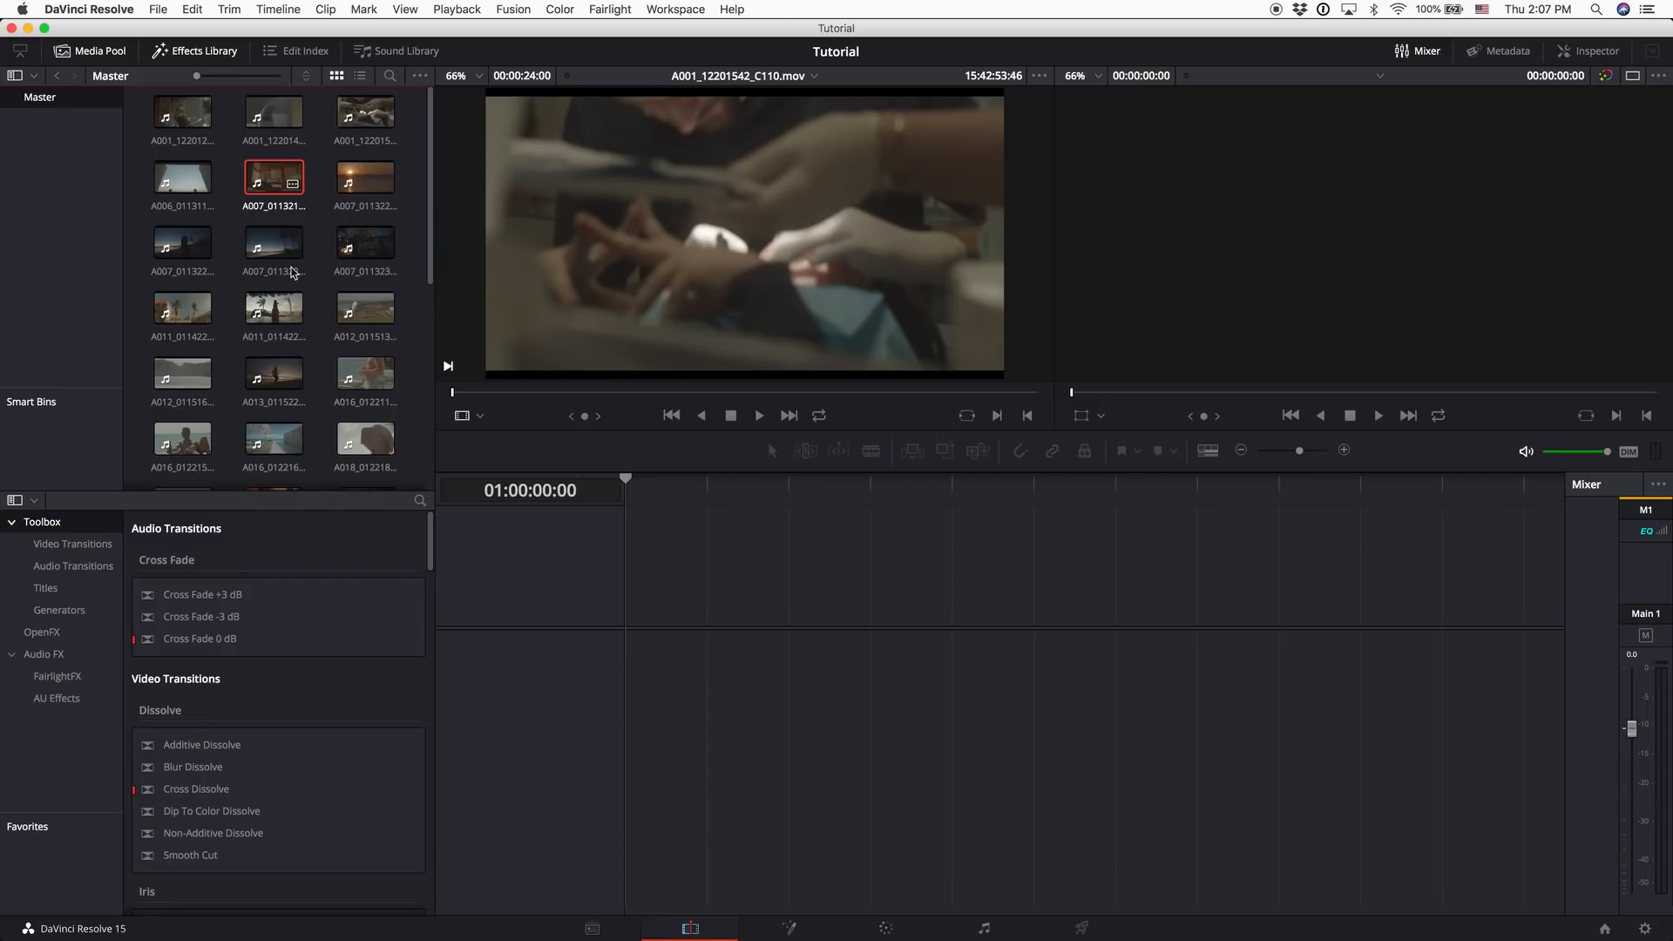
Set the video frame rate of all clips in the Master bin to 23.976 in Clip Attributes
{"action": "left_click", "coordinate": [284, 237]}
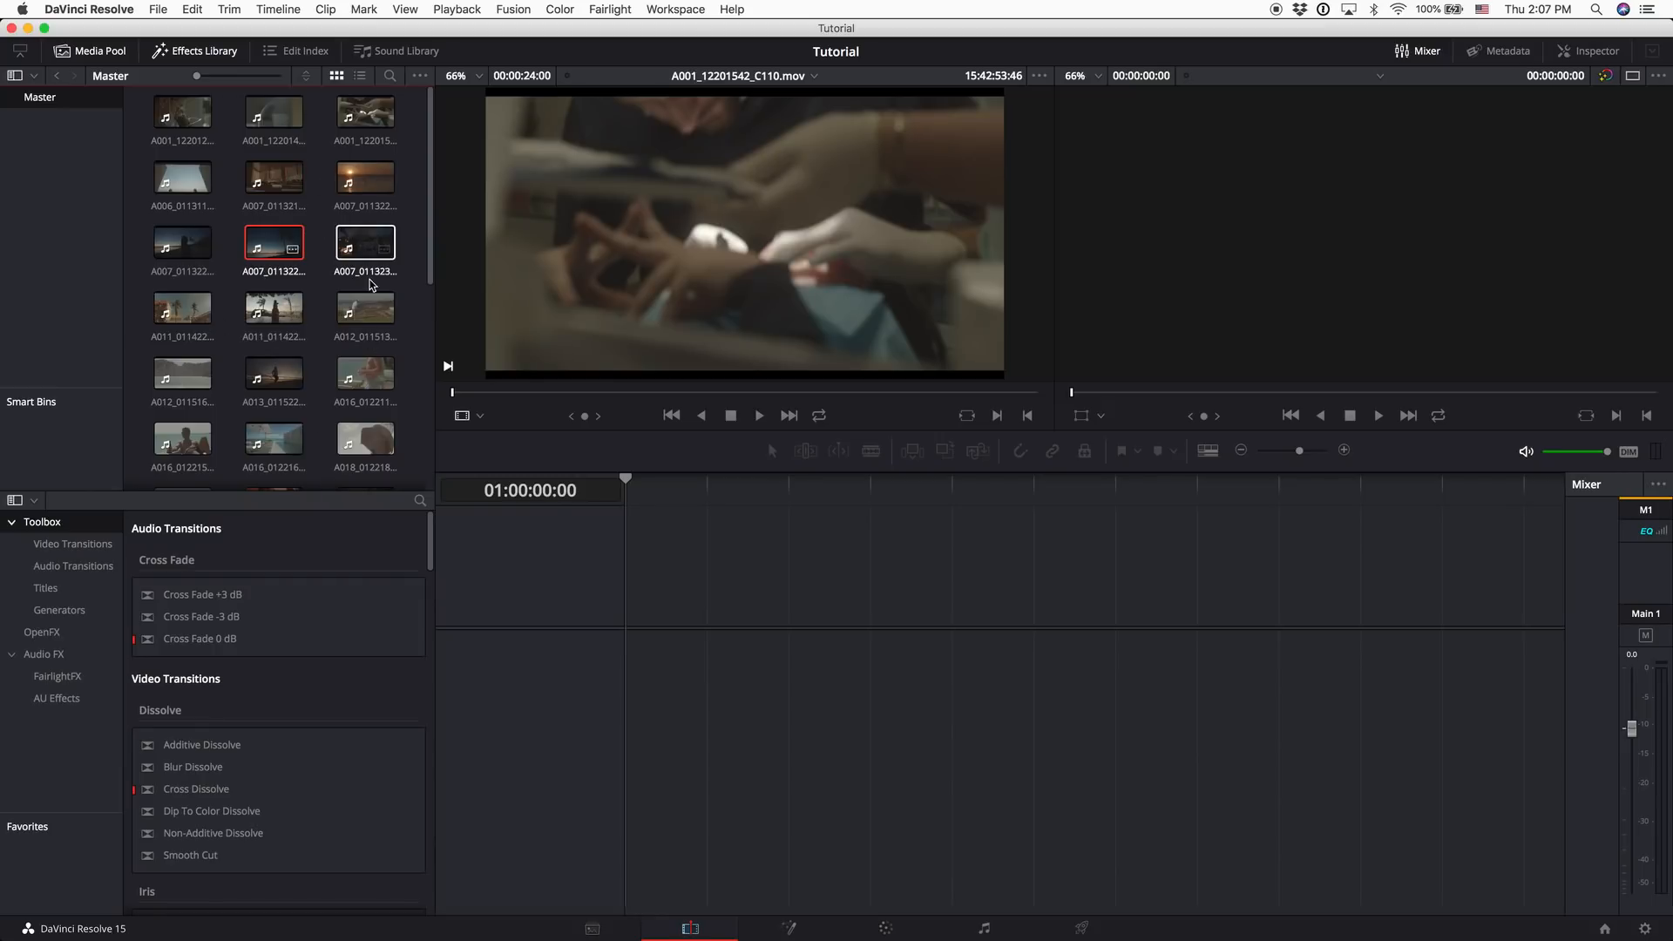
{"action": "left_click", "coordinate": [364, 187]}
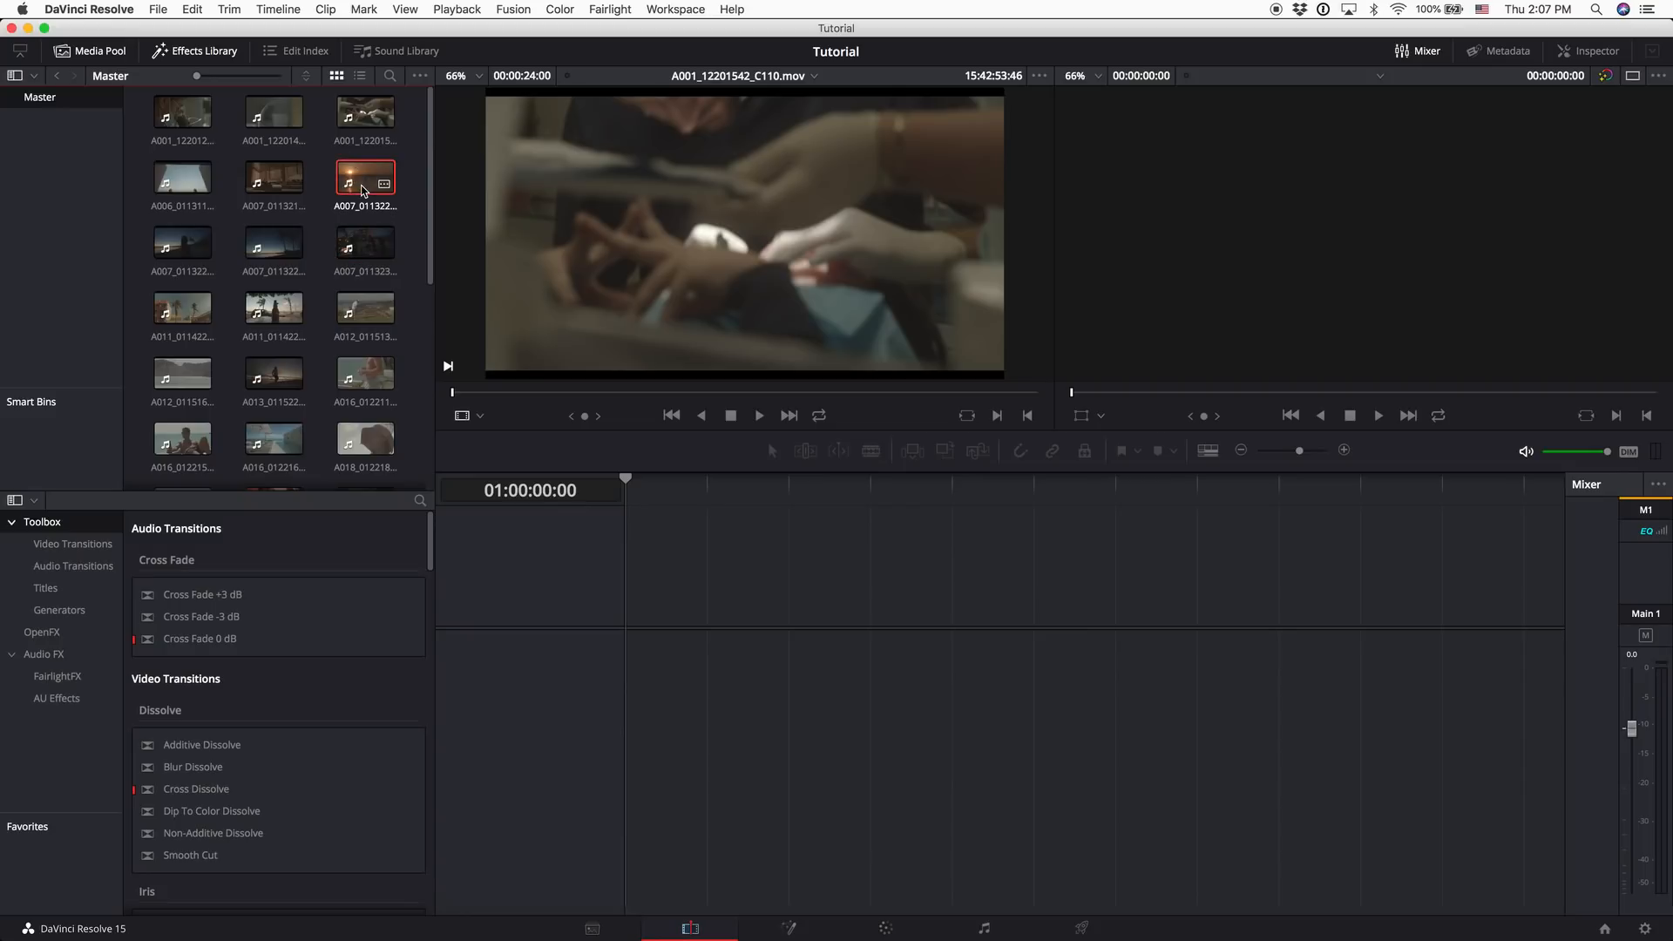
{"action": "key", "text": "super+a"}
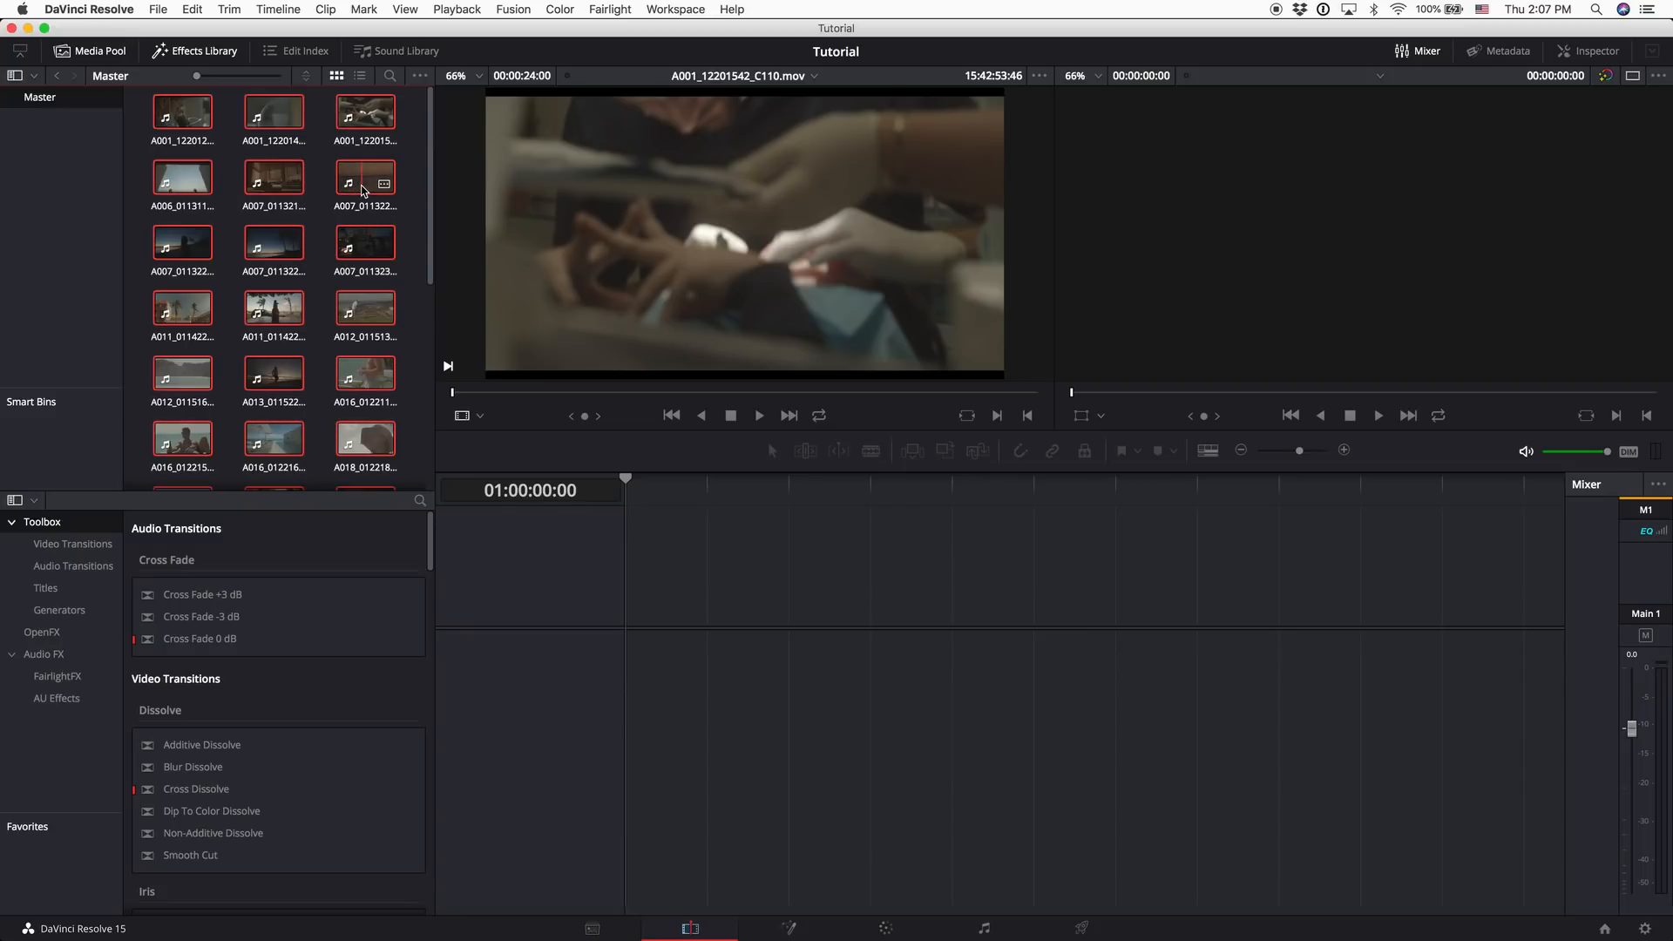
{"action": "right_click", "coordinate": [286, 177]}
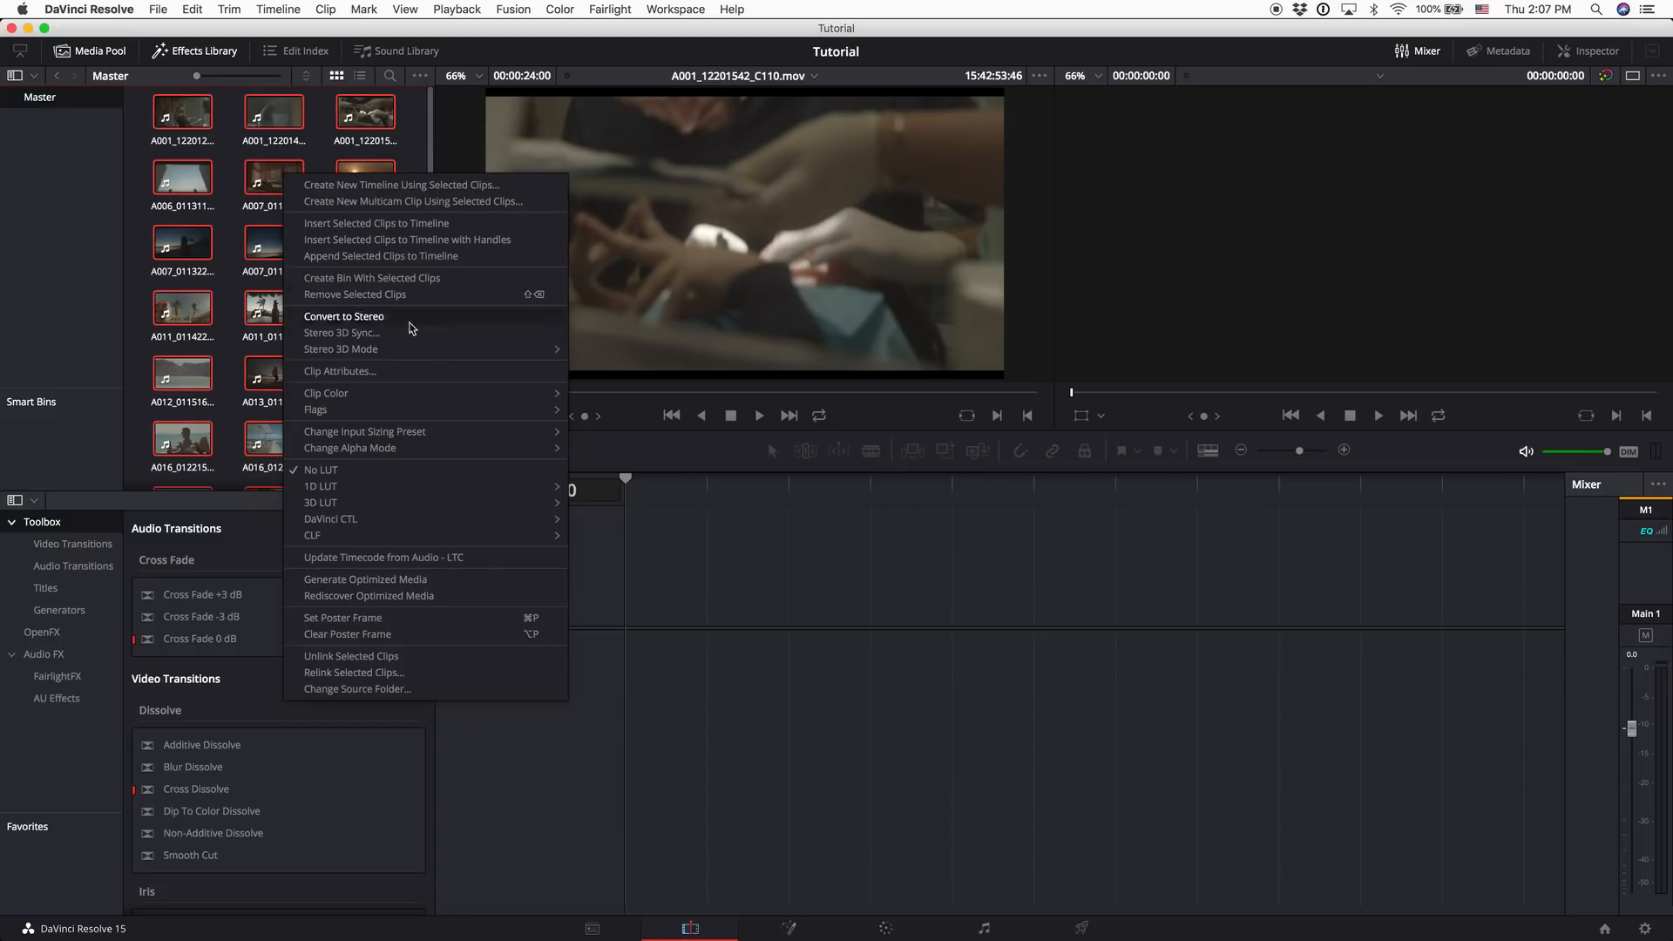
{"action": "left_click", "coordinate": [389, 371]}
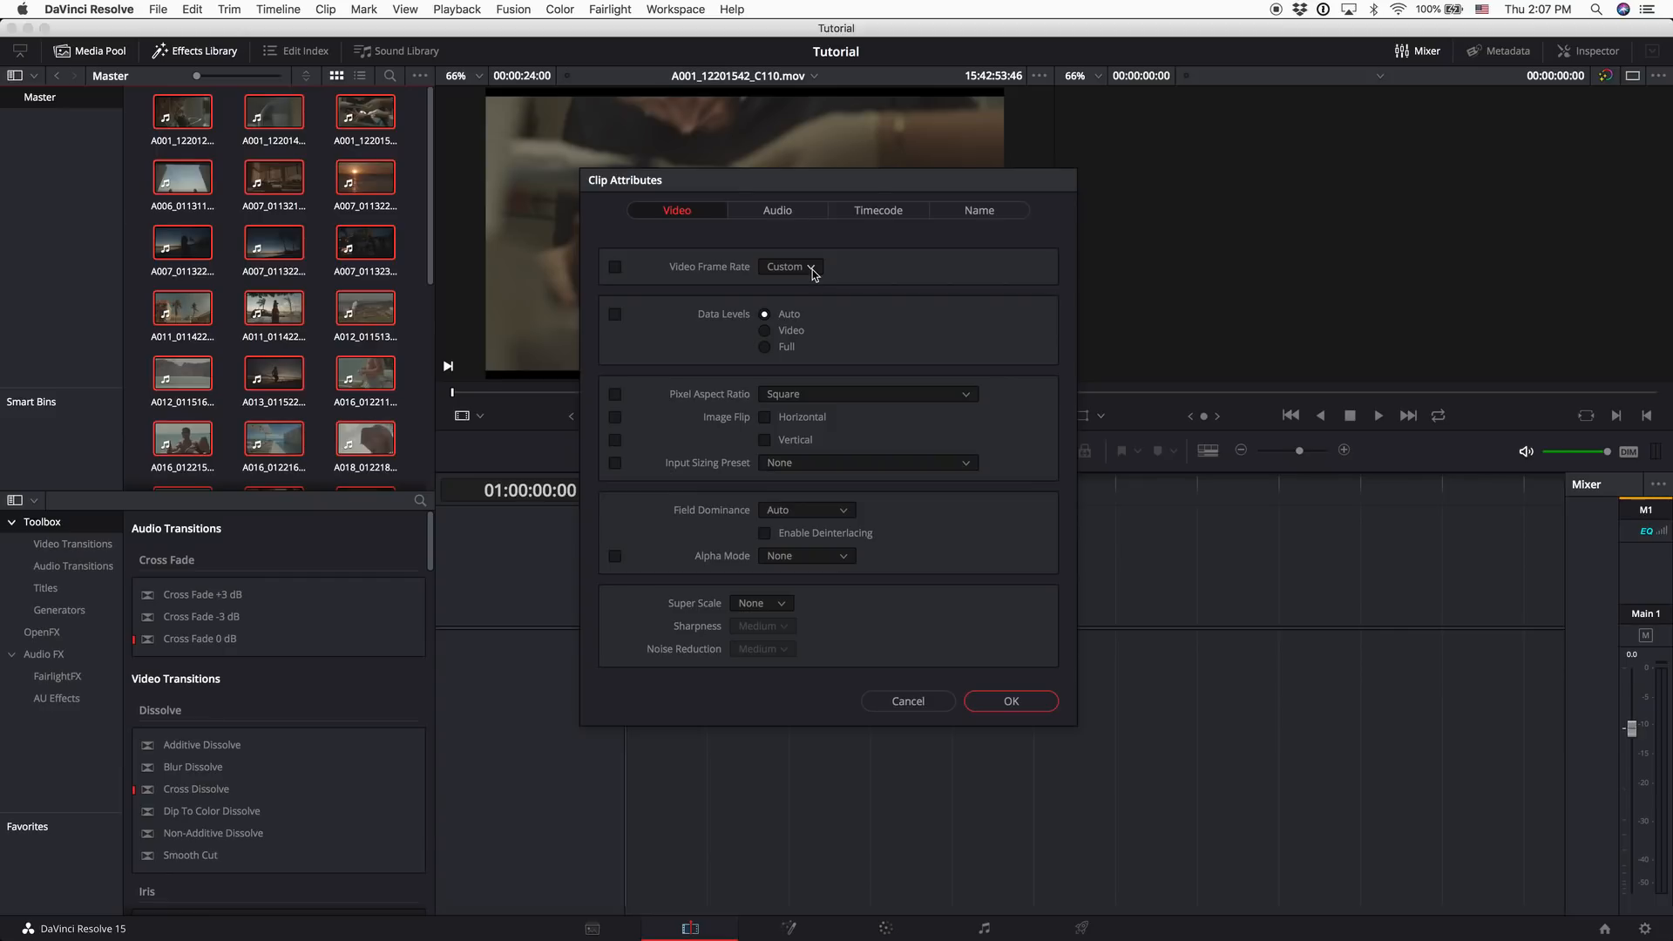
{"action": "left_click", "coordinate": [811, 269]}
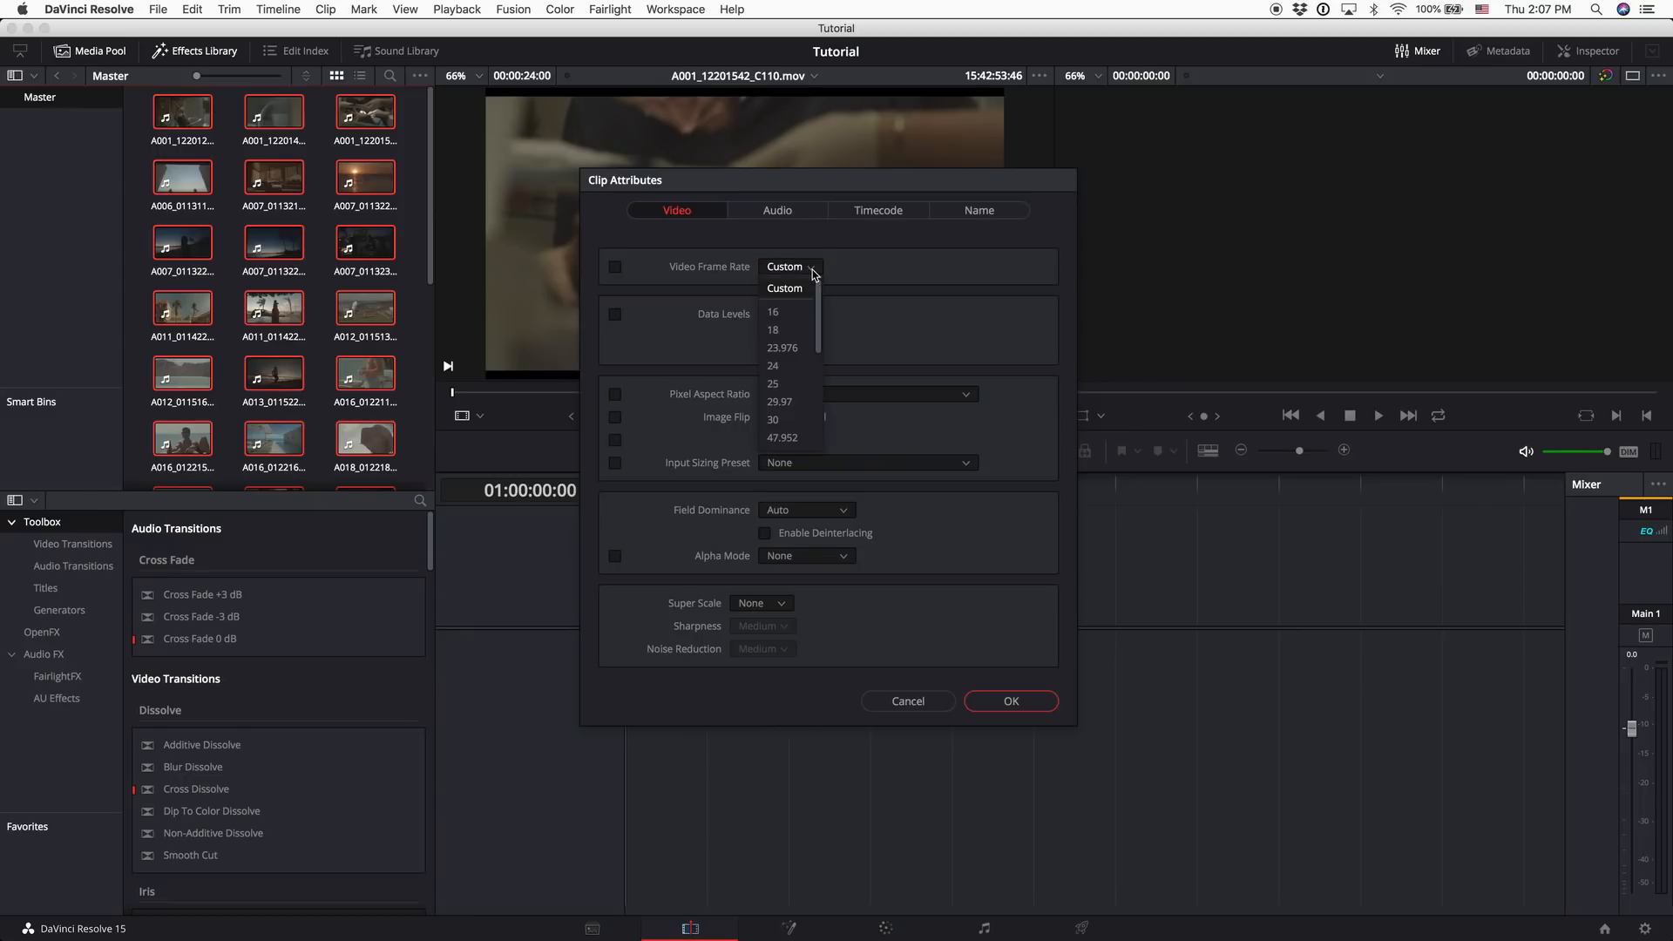
{"action": "left_click", "coordinate": [795, 350]}
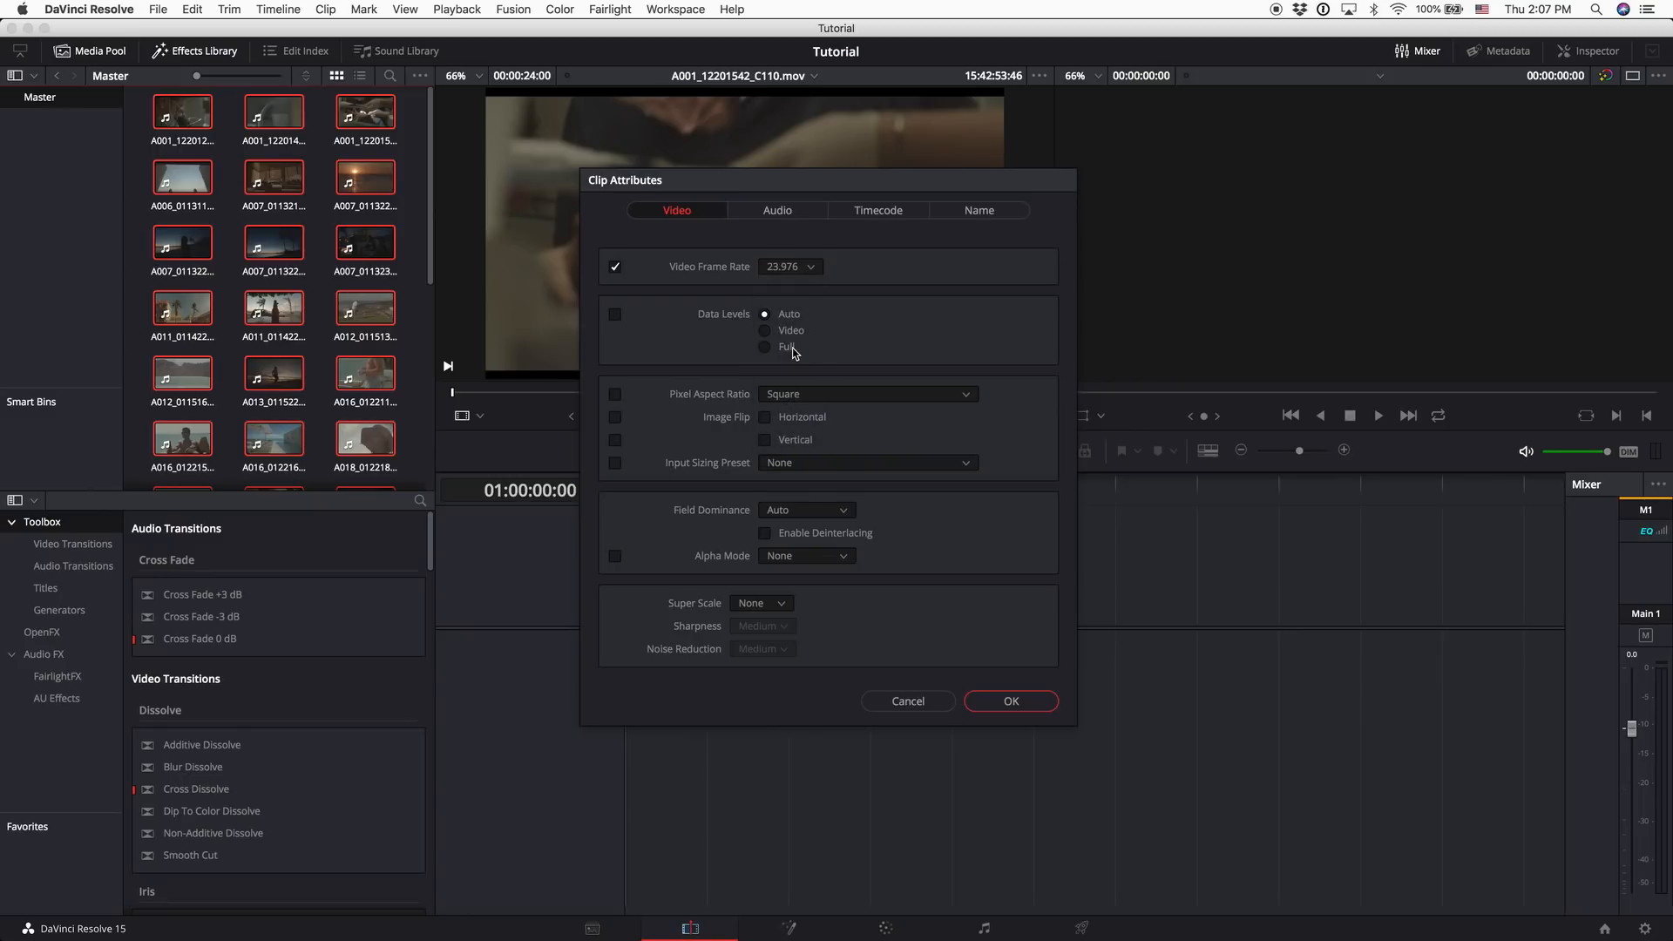
{"action": "left_click", "coordinate": [1010, 702]}
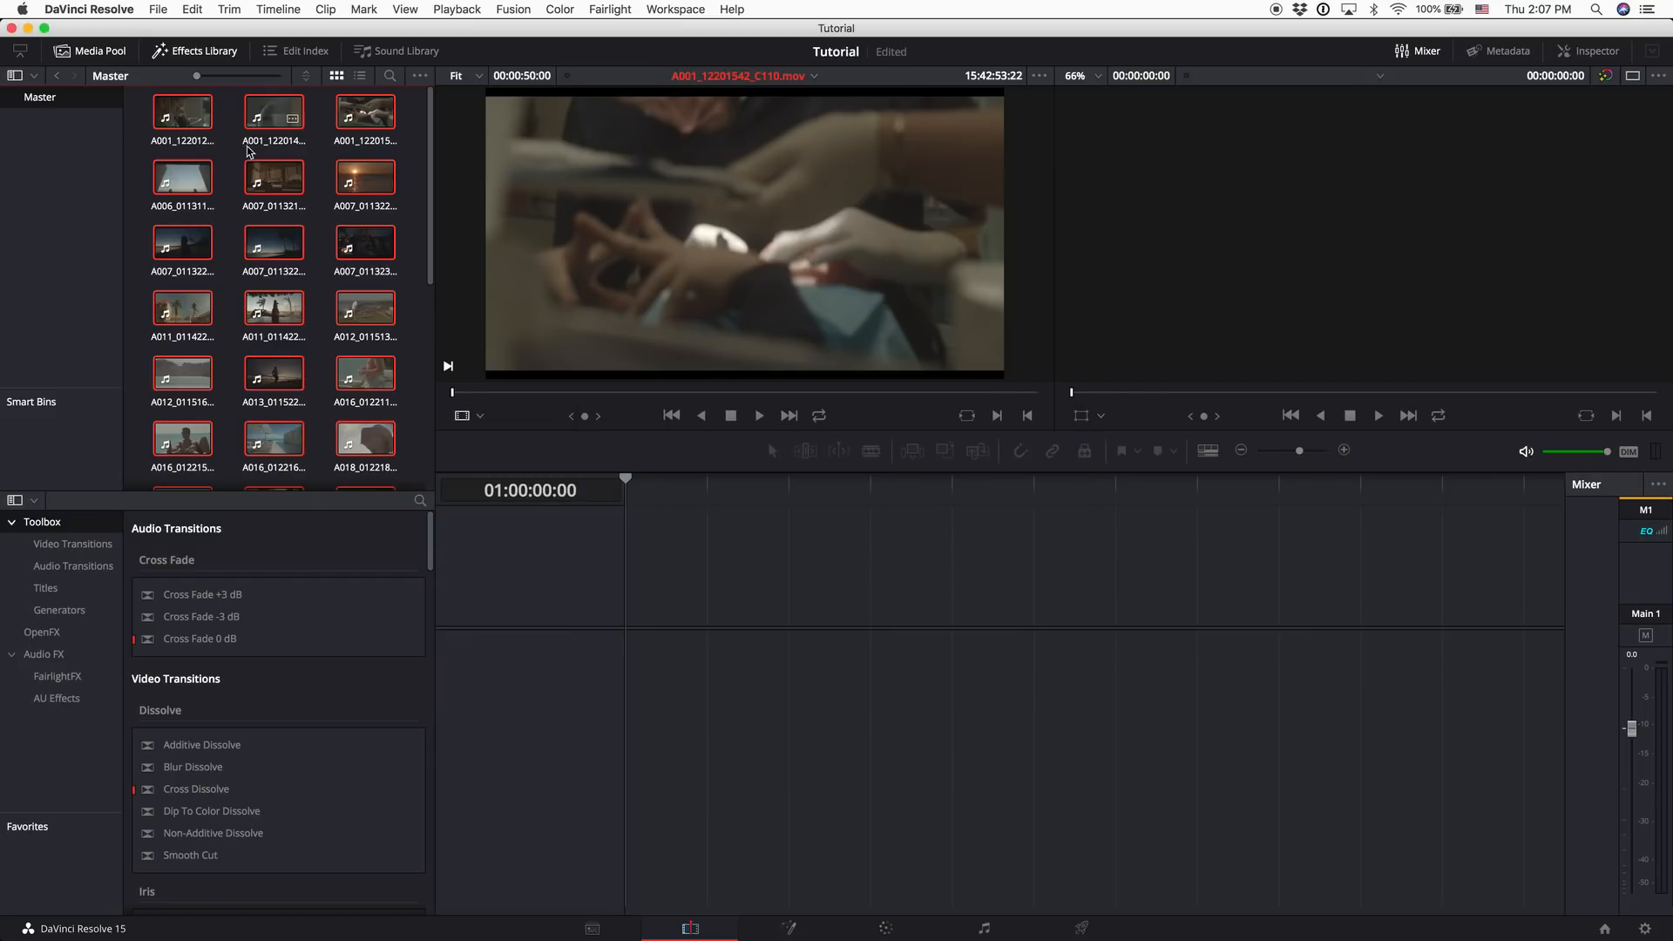
Preview a selection of clips throughout the Master bin, including the cup, golfer and dark A006 clips
{"action": "left_click", "coordinate": [275, 180]}
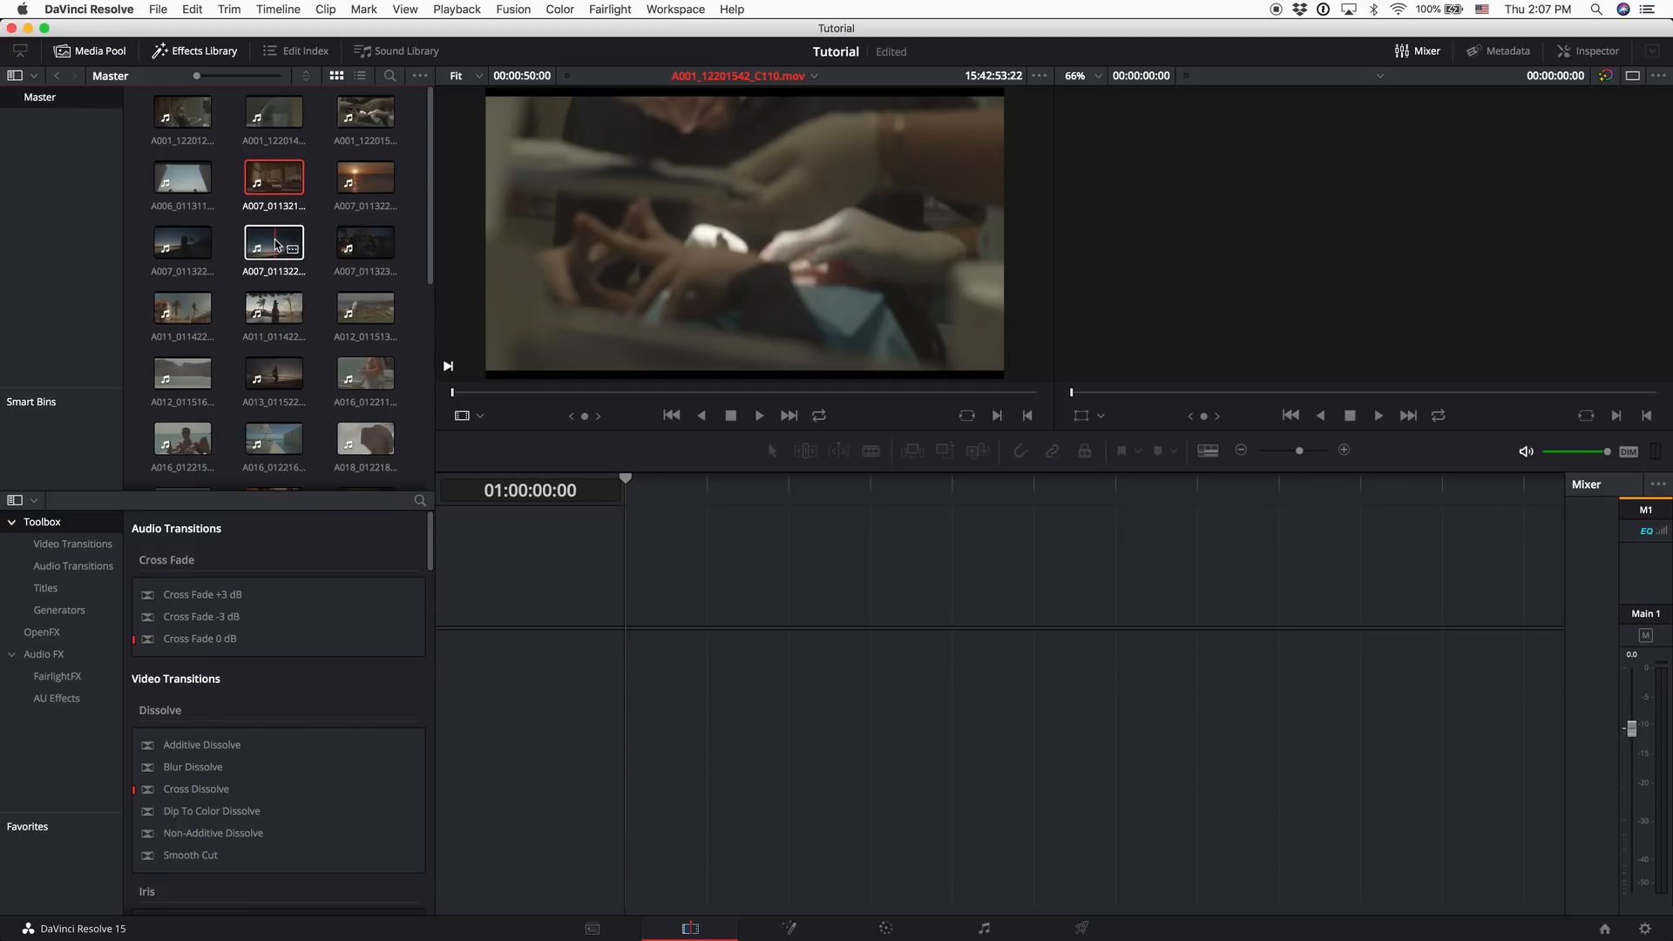
{"action": "left_click", "coordinate": [182, 179]}
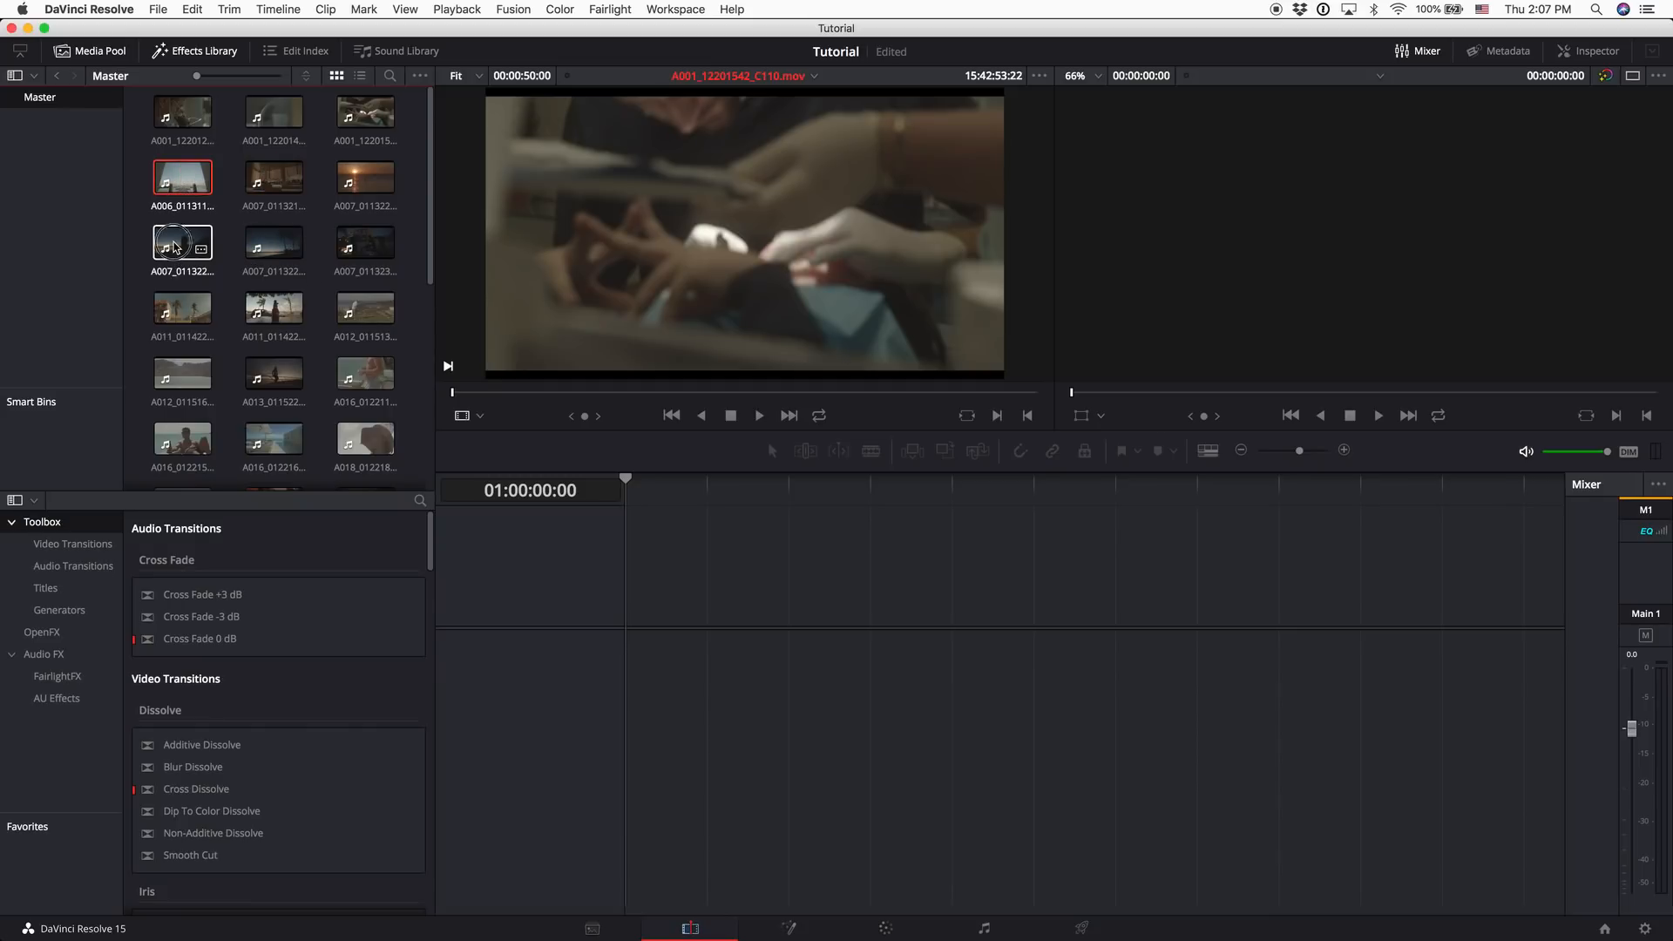
{"action": "left_click", "coordinate": [175, 298]}
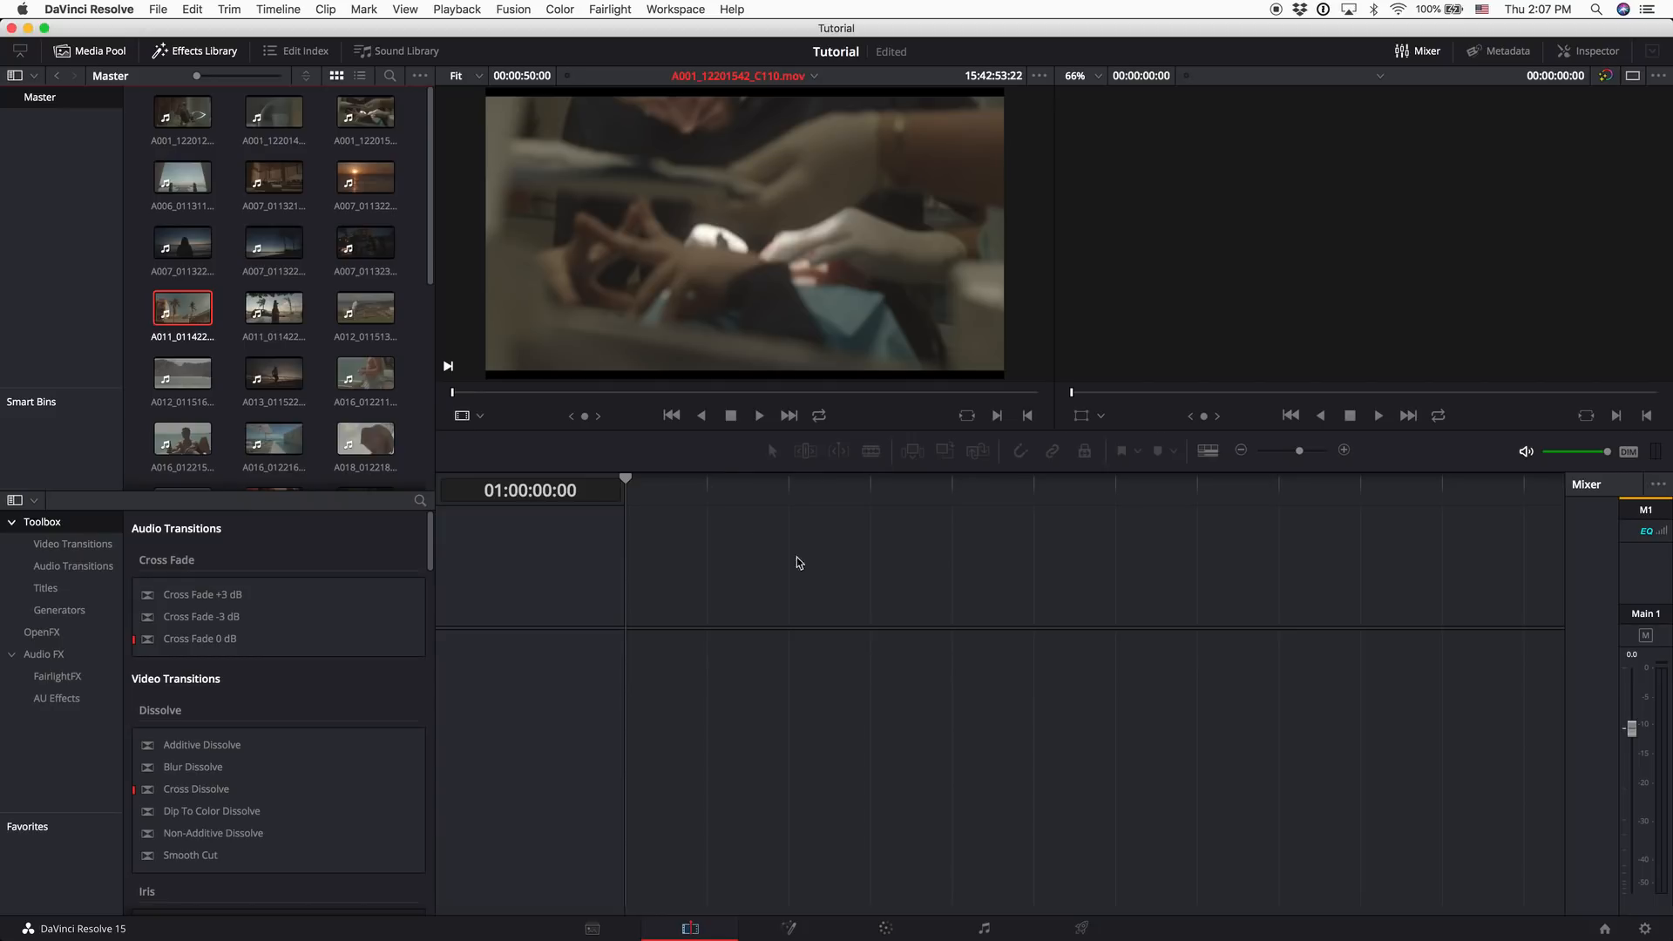
{"action": "left_click", "coordinate": [185, 113]}
{"action": "left_click", "coordinate": [269, 110]}
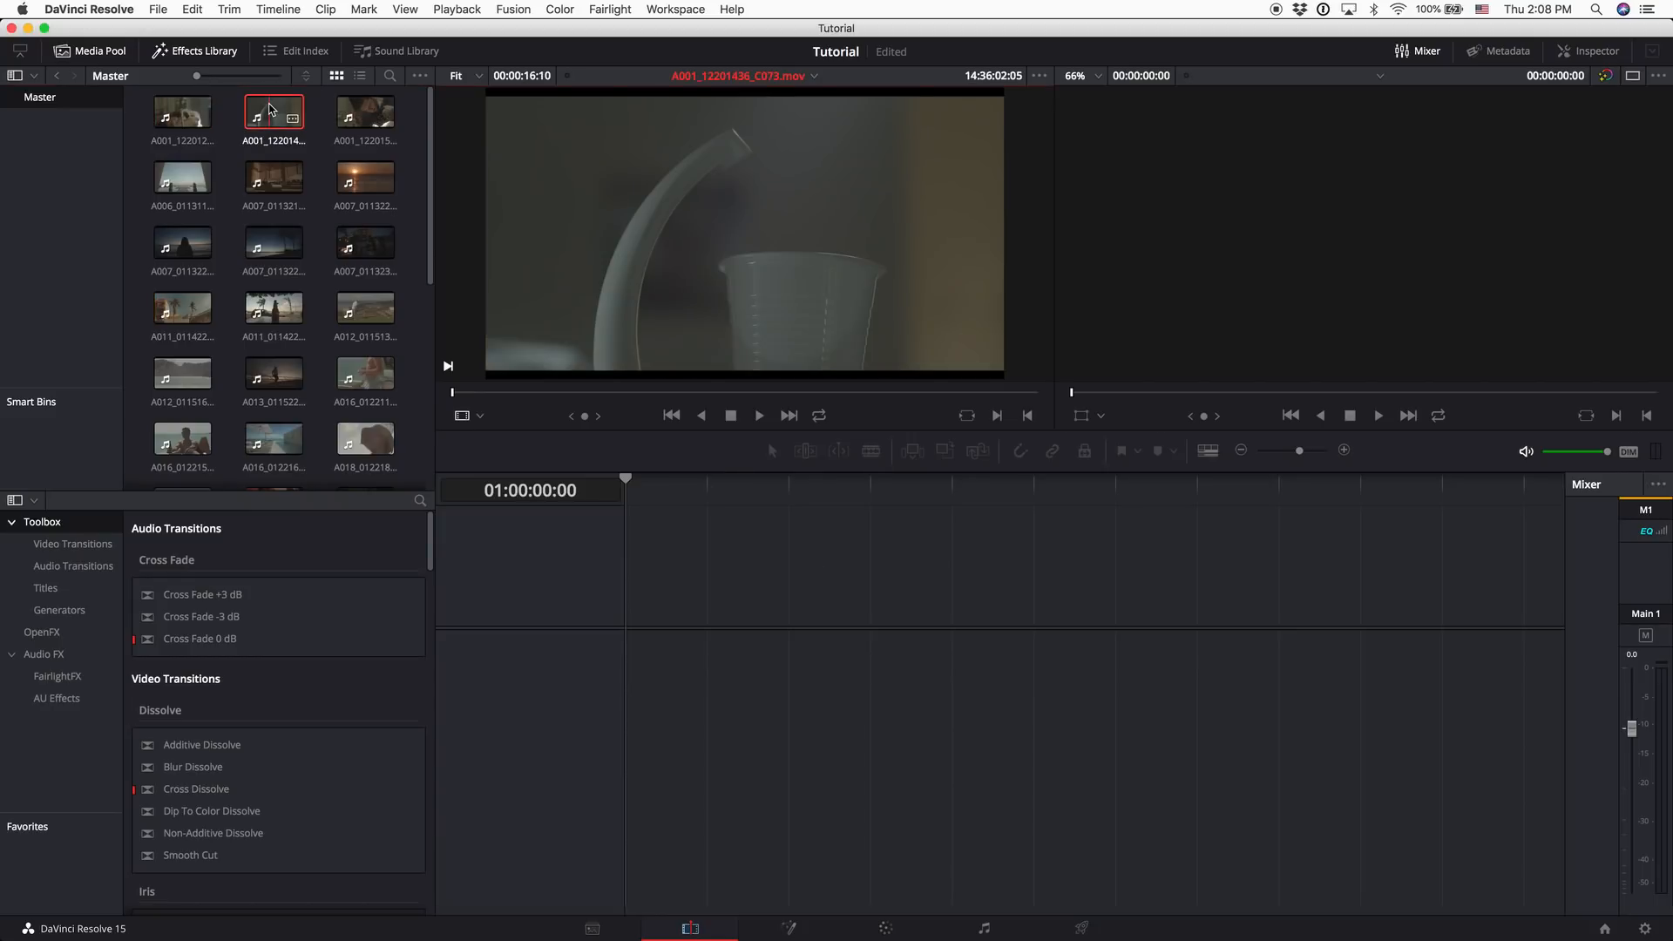
{"action": "left_click", "coordinate": [289, 246]}
{"action": "left_click", "coordinate": [365, 308]}
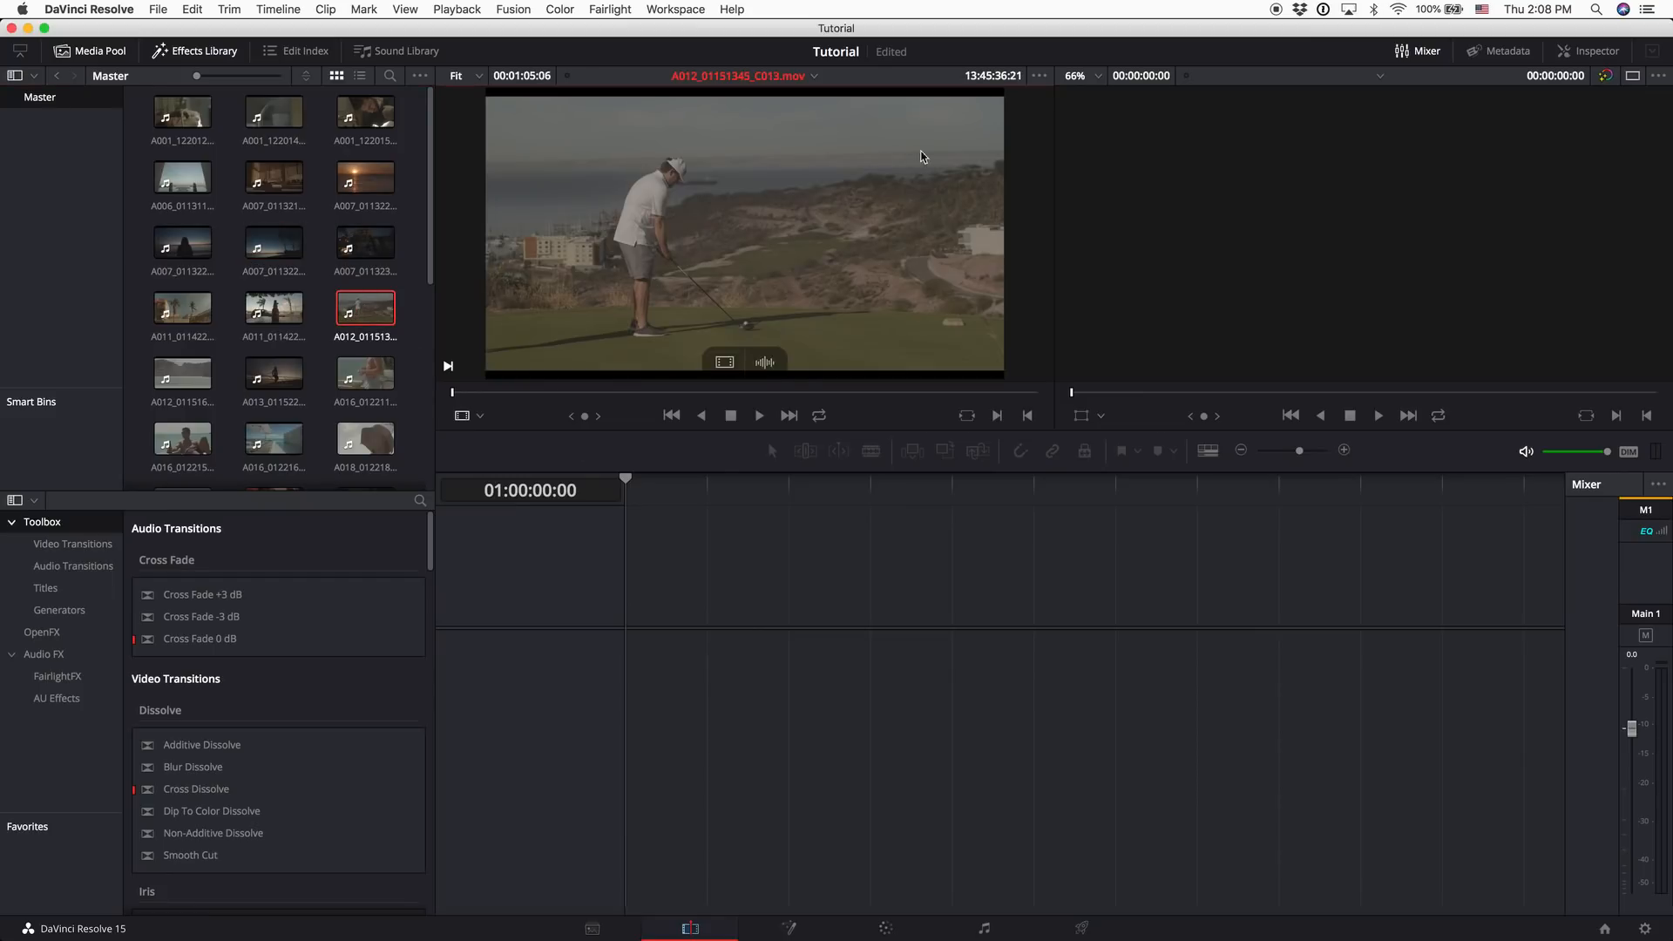
{"action": "scroll", "coordinate": [311, 340], "scroll_direction": "down", "scroll_amount": 5}
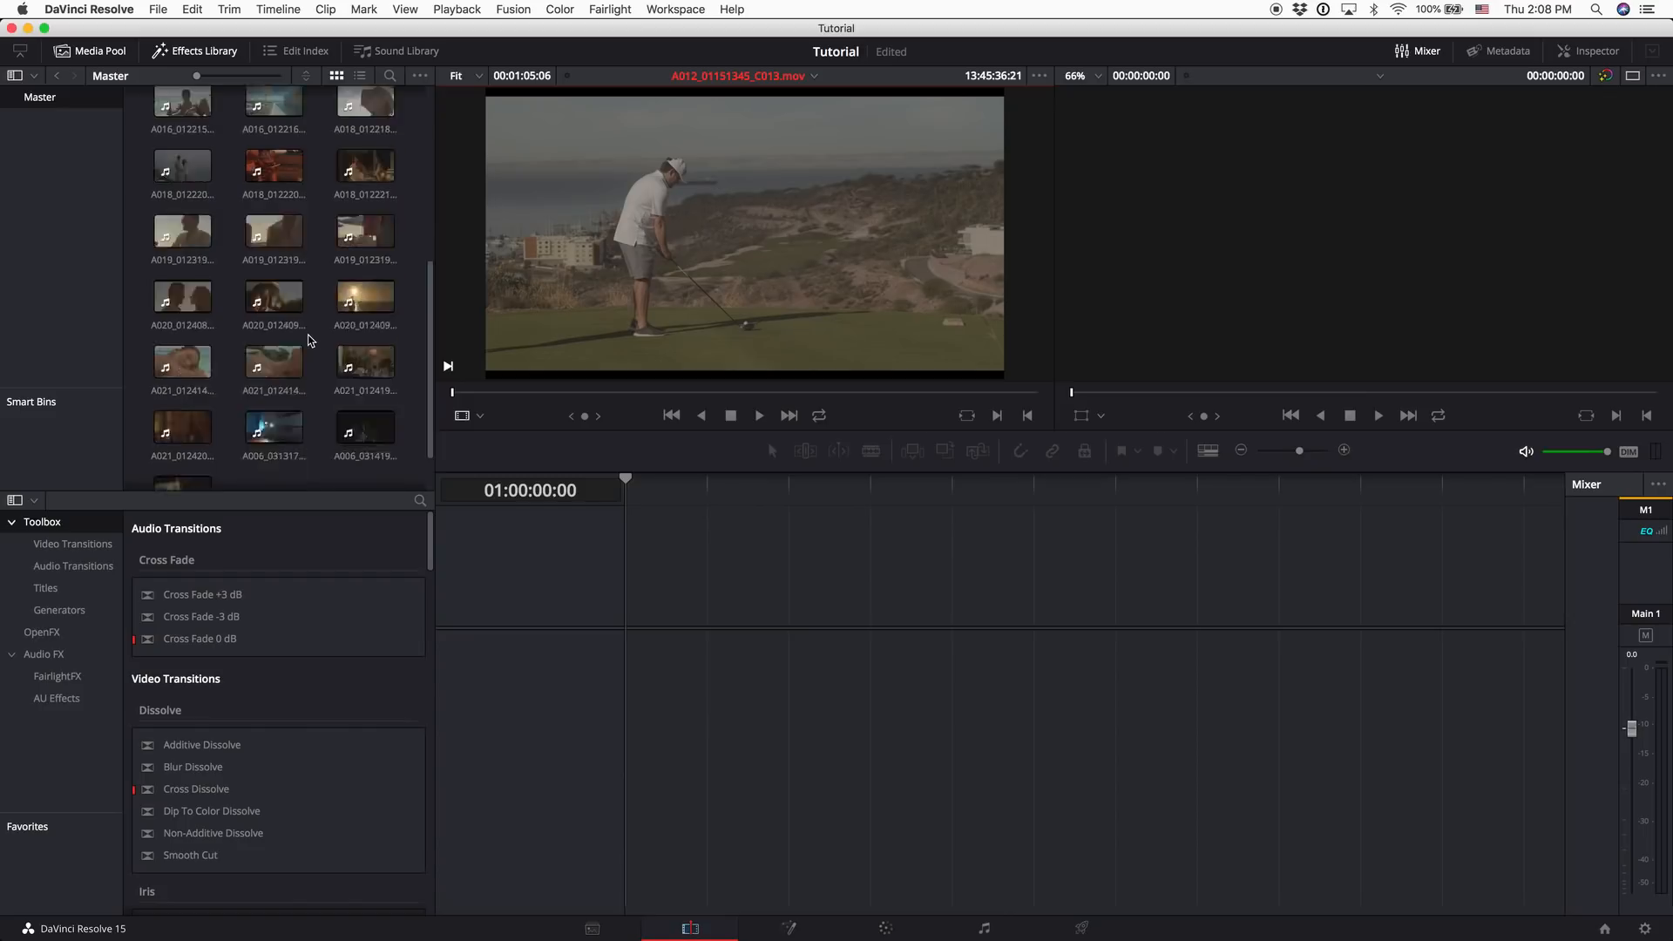
{"action": "scroll", "coordinate": [310, 340], "scroll_direction": "down", "scroll_amount": 1}
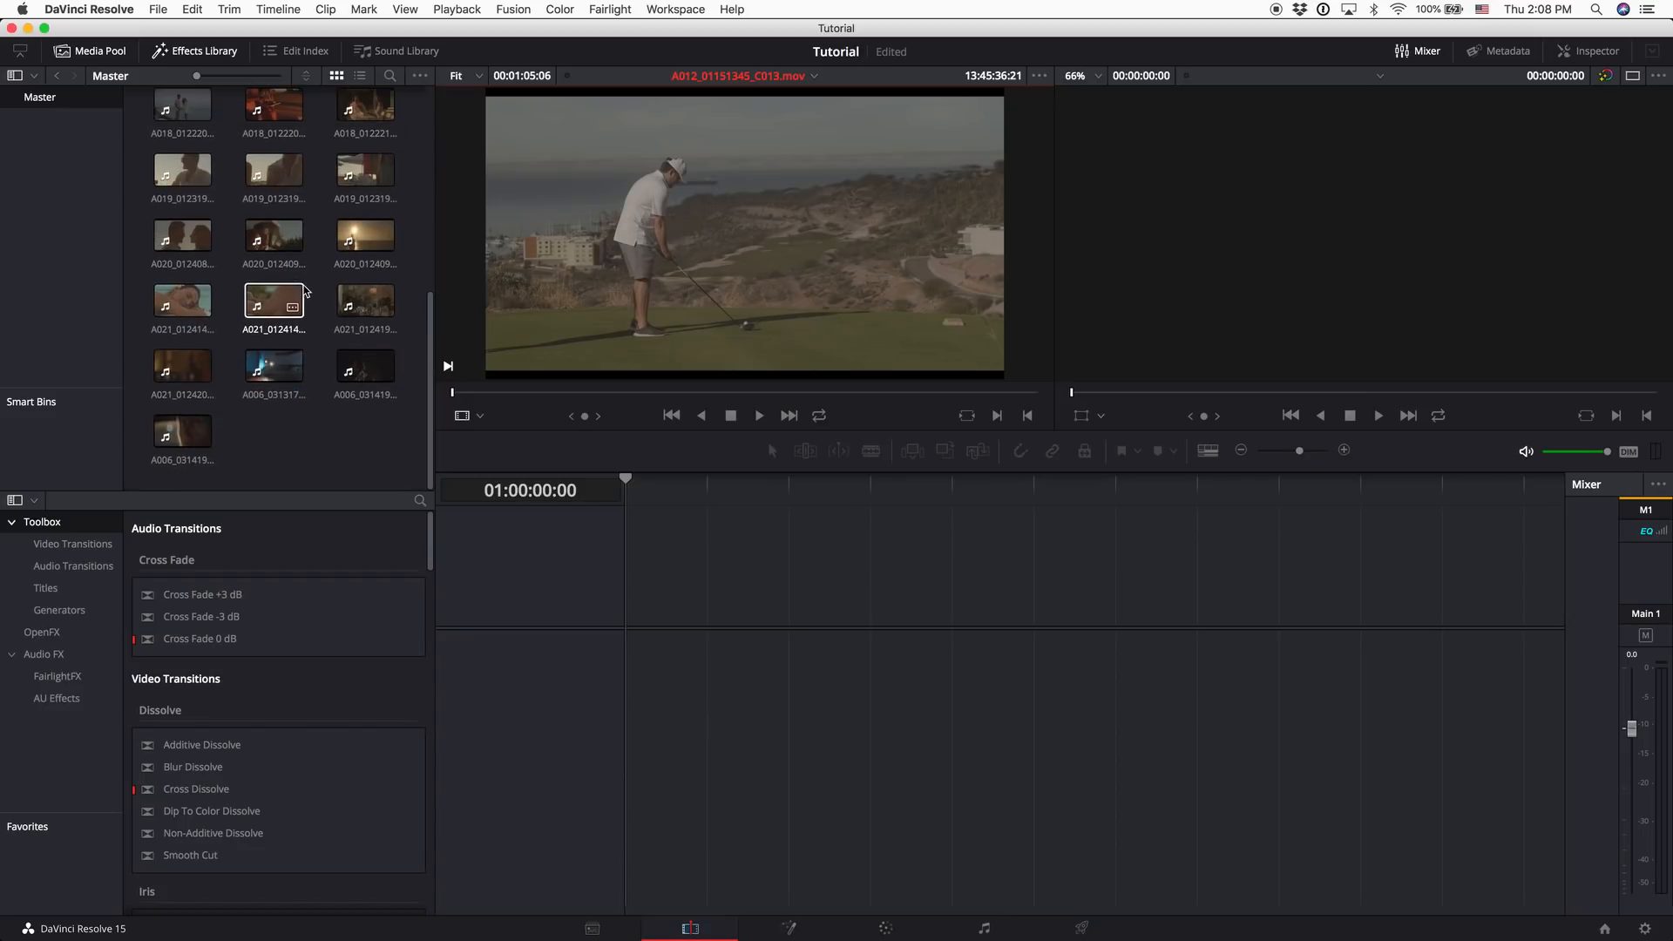
{"action": "left_click", "coordinate": [273, 365]}
{"action": "left_click", "coordinate": [367, 370]}
{"action": "scroll", "coordinate": [337, 311], "scroll_direction": "up", "scroll_amount": 6}
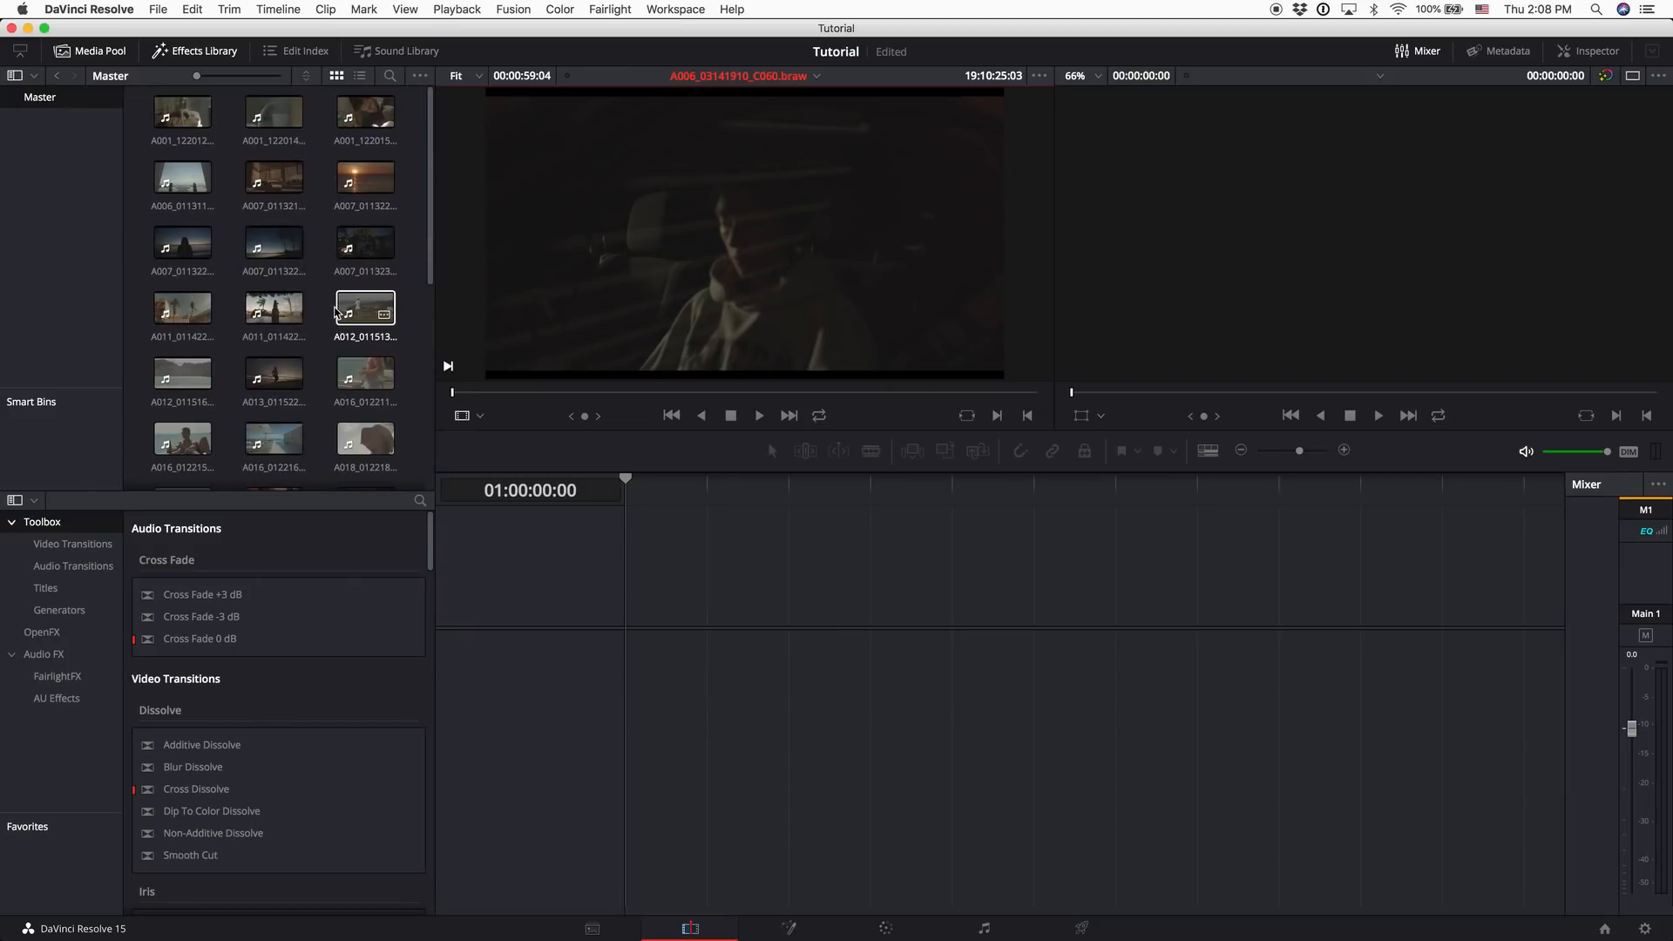
Place all Master bin clips in a new timeline and mute the Audio 1 track
{"action": "key", "text": "super+a"}
{"action": "left_click_drag", "start_coordinate": [178, 116], "coordinate": [640, 652]}
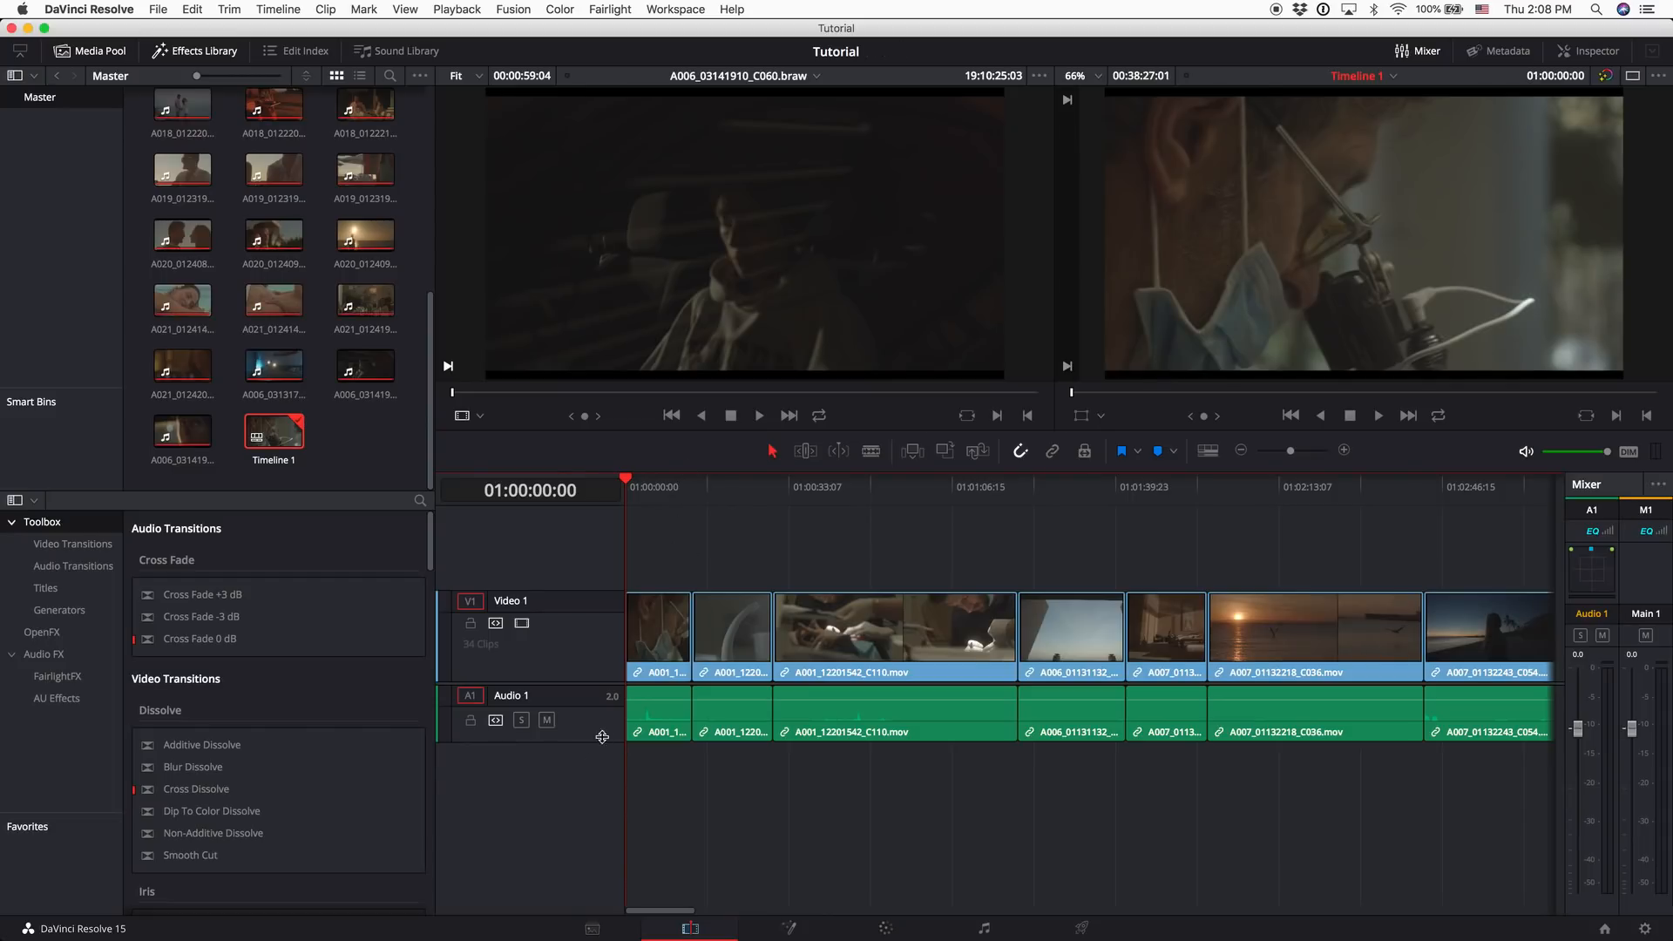
{"action": "left_click", "coordinate": [546, 719]}
Scrub through the timeline to the clip of the bay with mountains and open it on the Color page
{"action": "left_click_drag", "start_coordinate": [671, 494], "coordinate": [938, 530]}
{"action": "key", "text": "super+minus"}
{"action": "key", "text": "super+minus"}
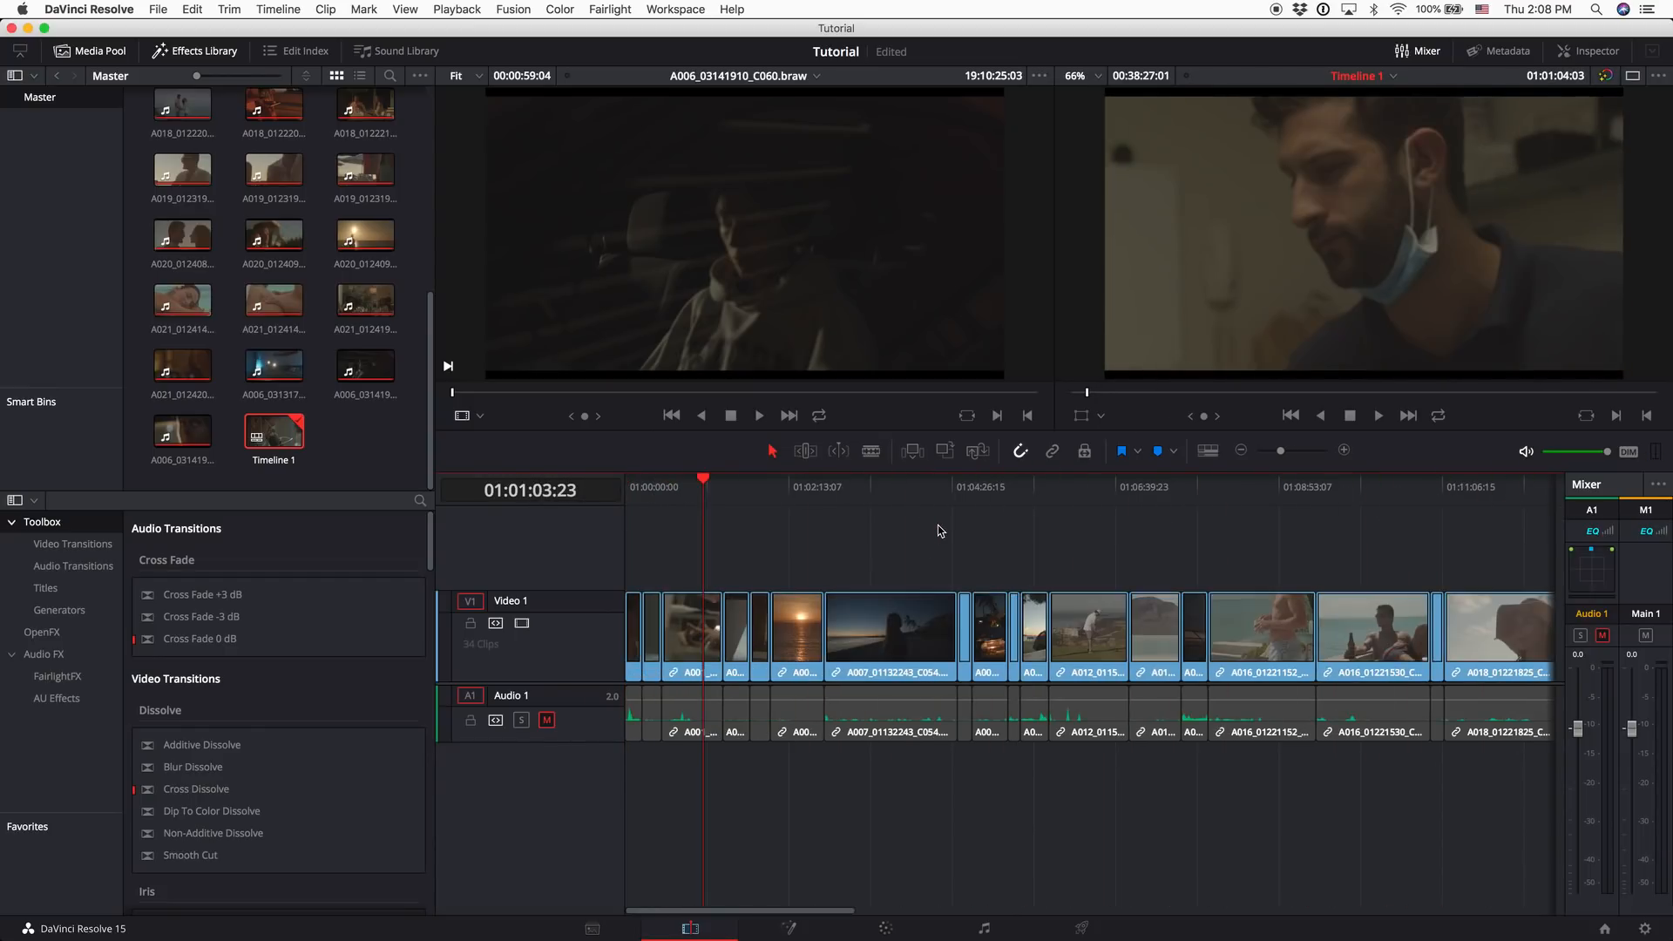
{"action": "key", "text": "super+minus"}
{"action": "left_click_drag", "start_coordinate": [1304, 497], "coordinate": [751, 497]}
{"action": "left_click", "coordinate": [886, 928]}
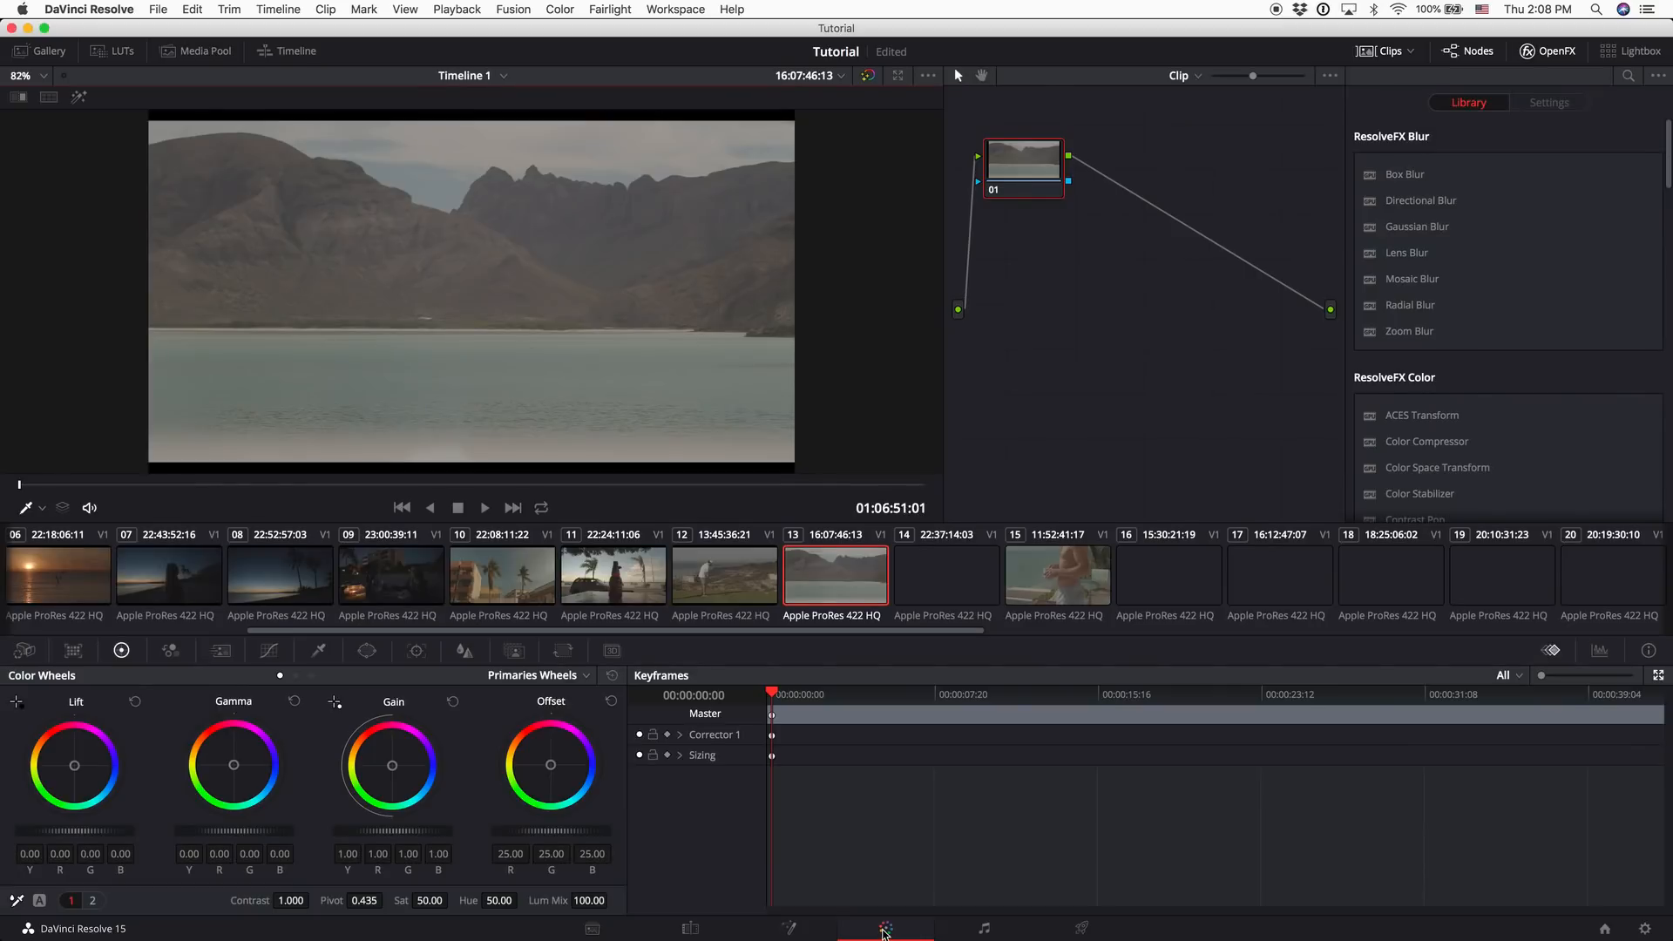
Apply 2.39 output blanking to the timeline
{"action": "left_click", "coordinate": [278, 9]}
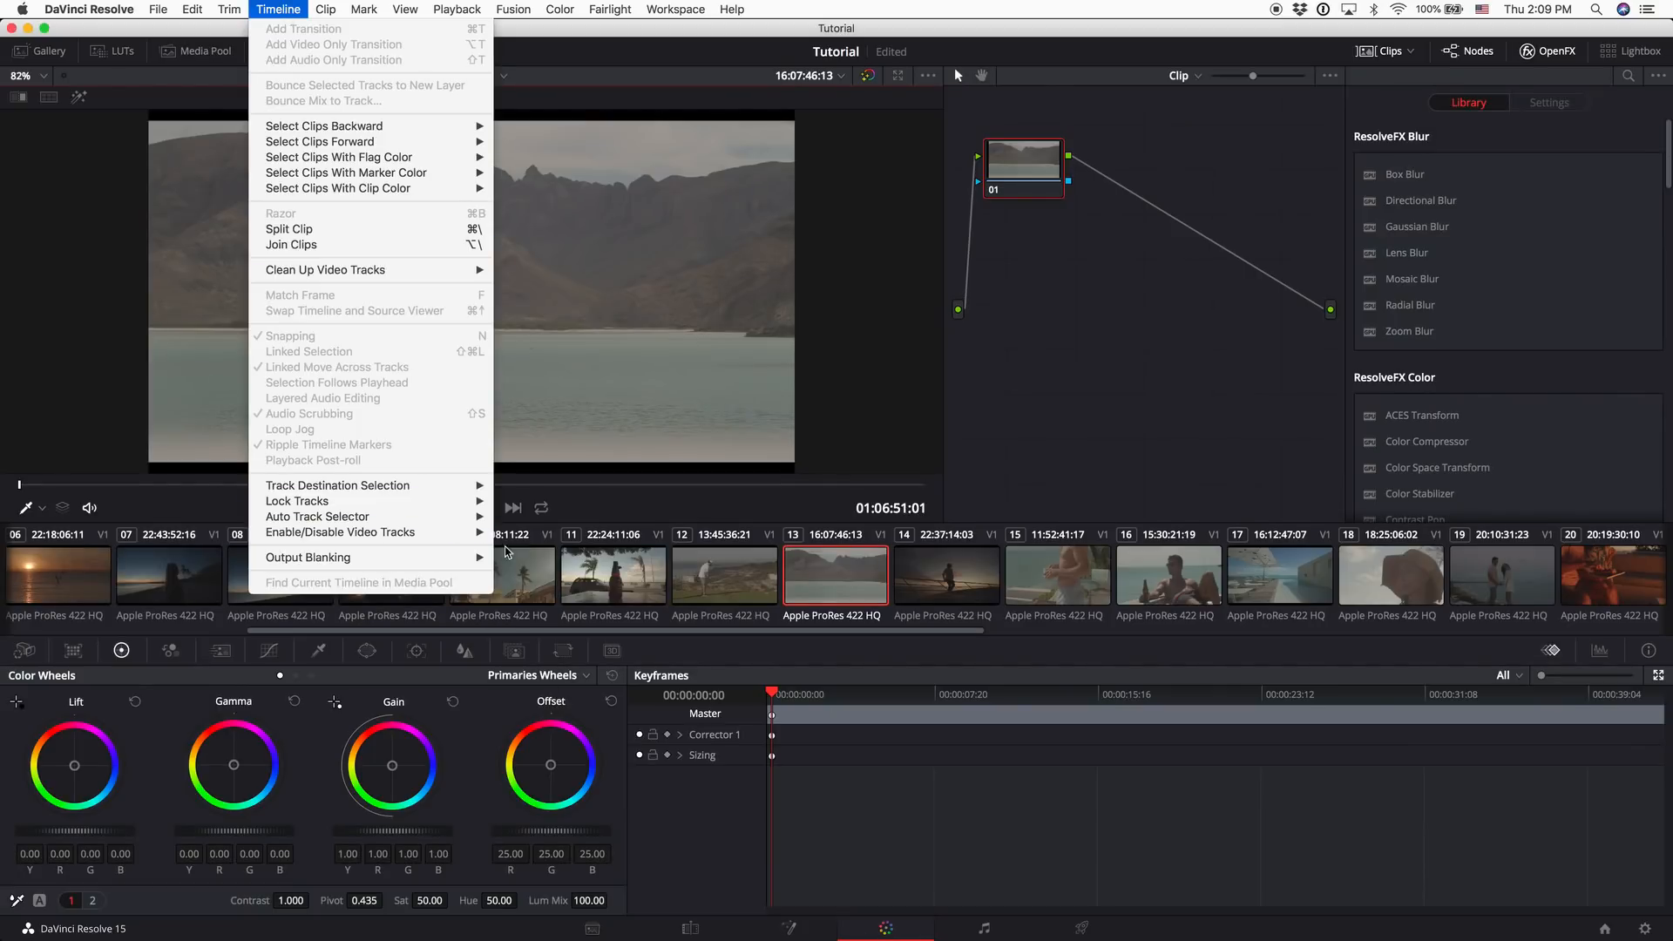
{"action": "mouse_move", "coordinate": [473, 555]}
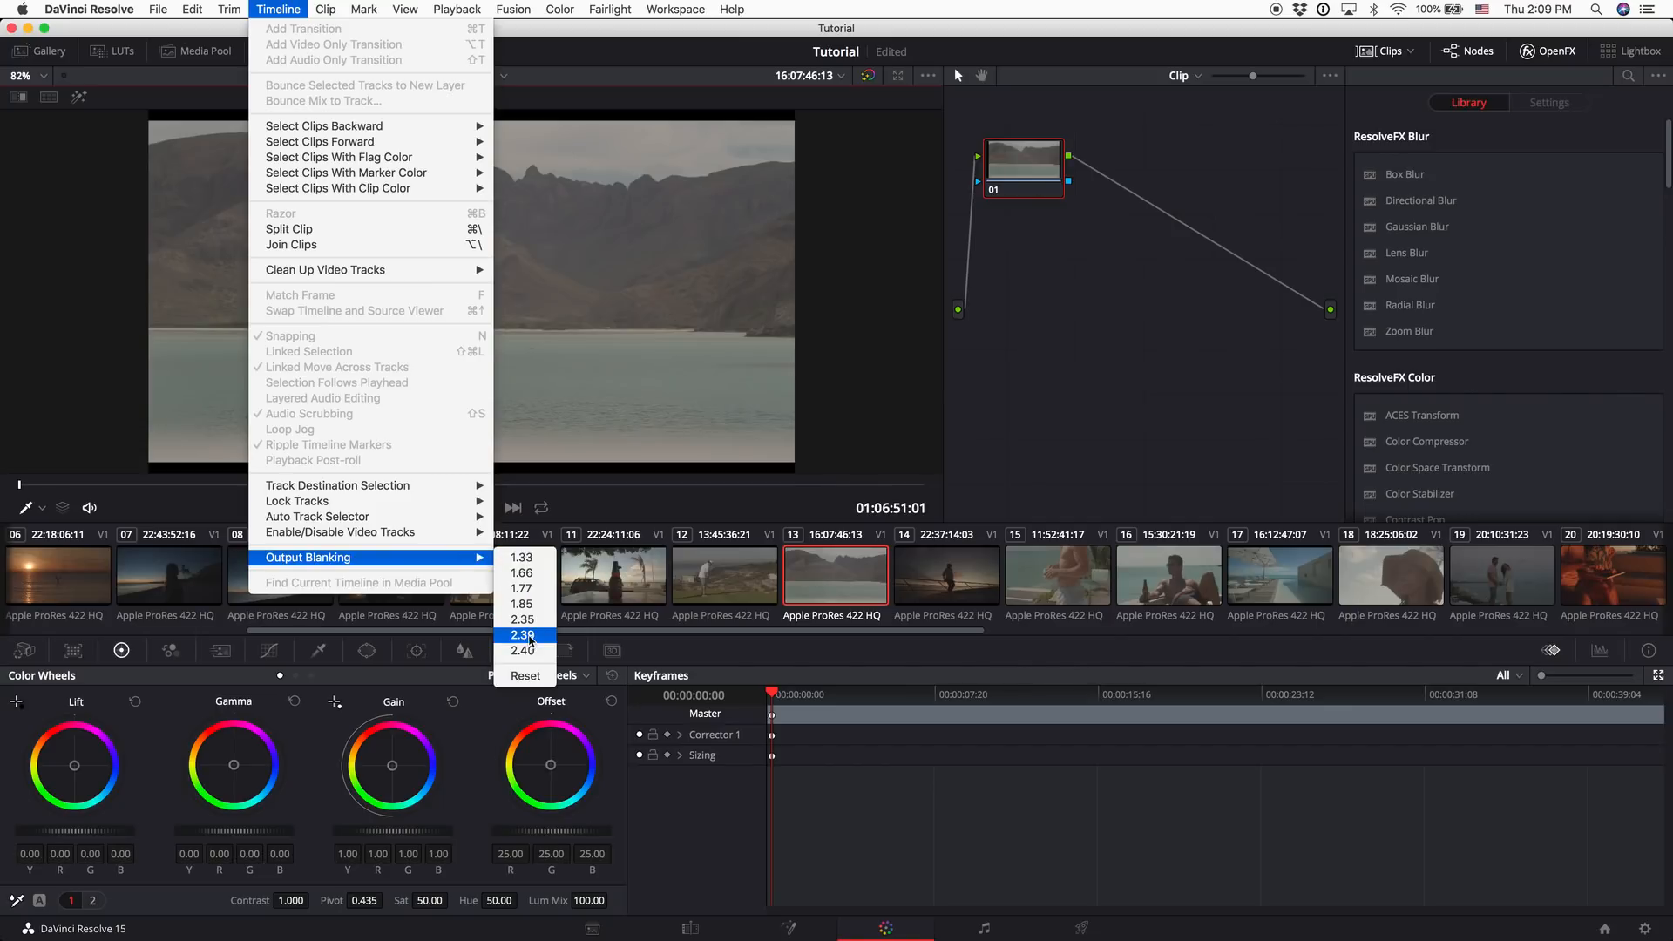
{"action": "left_click", "coordinate": [531, 641]}
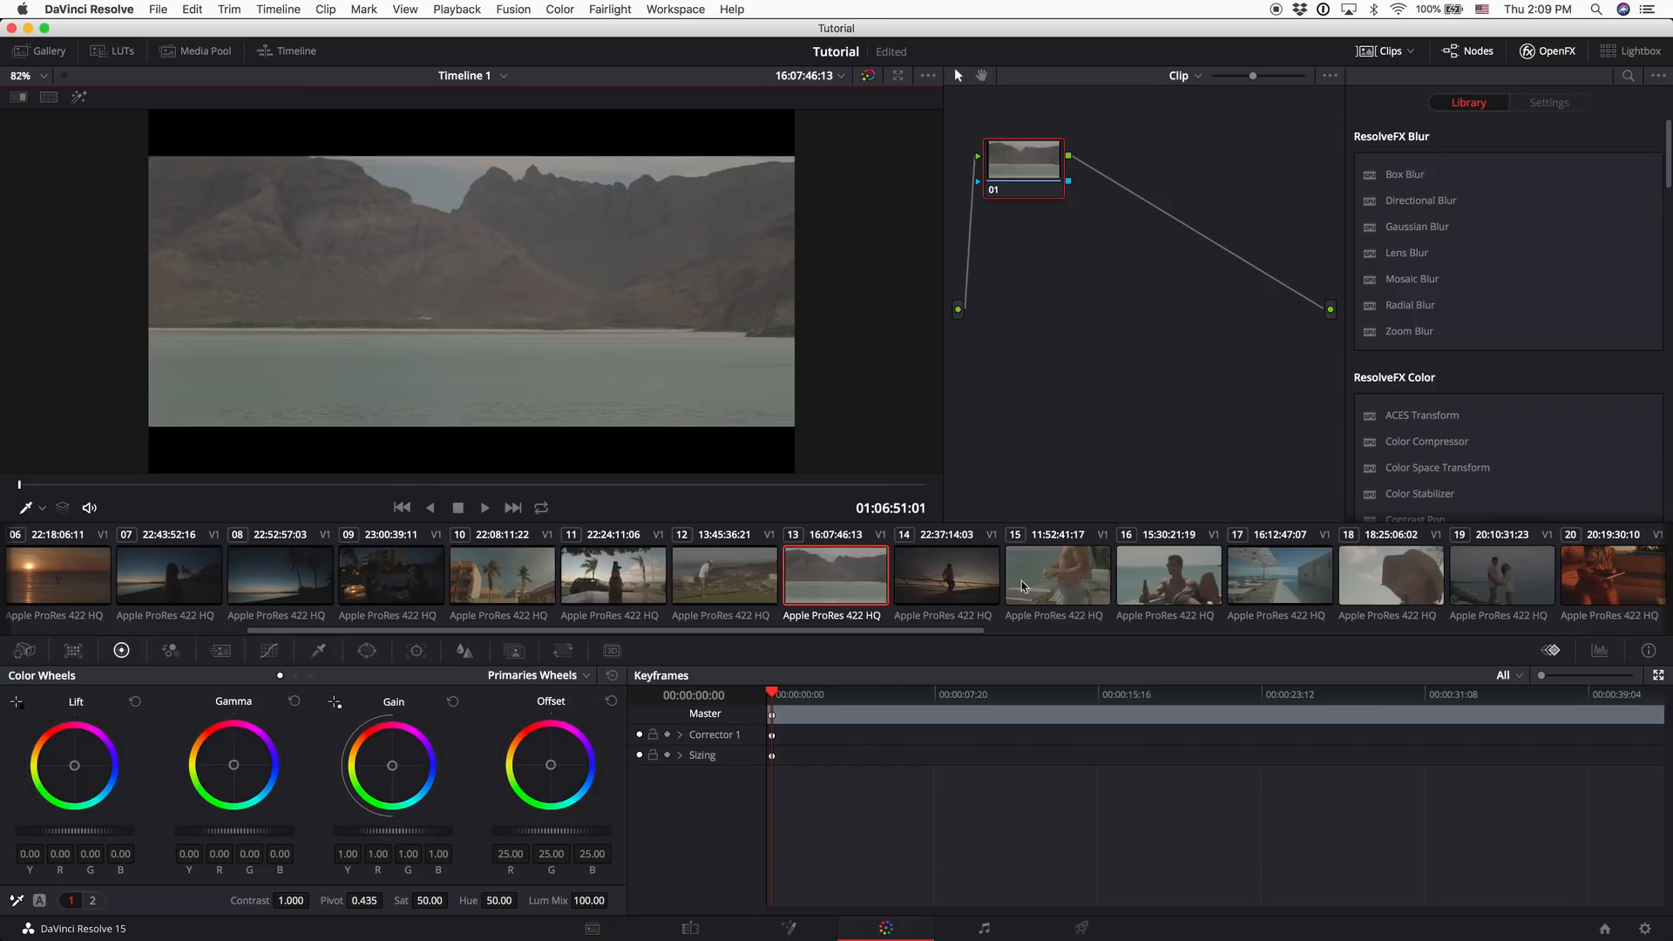
Try to reframe the bay clip within the letterbox by adjusting its input sizing tilt
{"action": "left_click", "coordinate": [563, 651]}
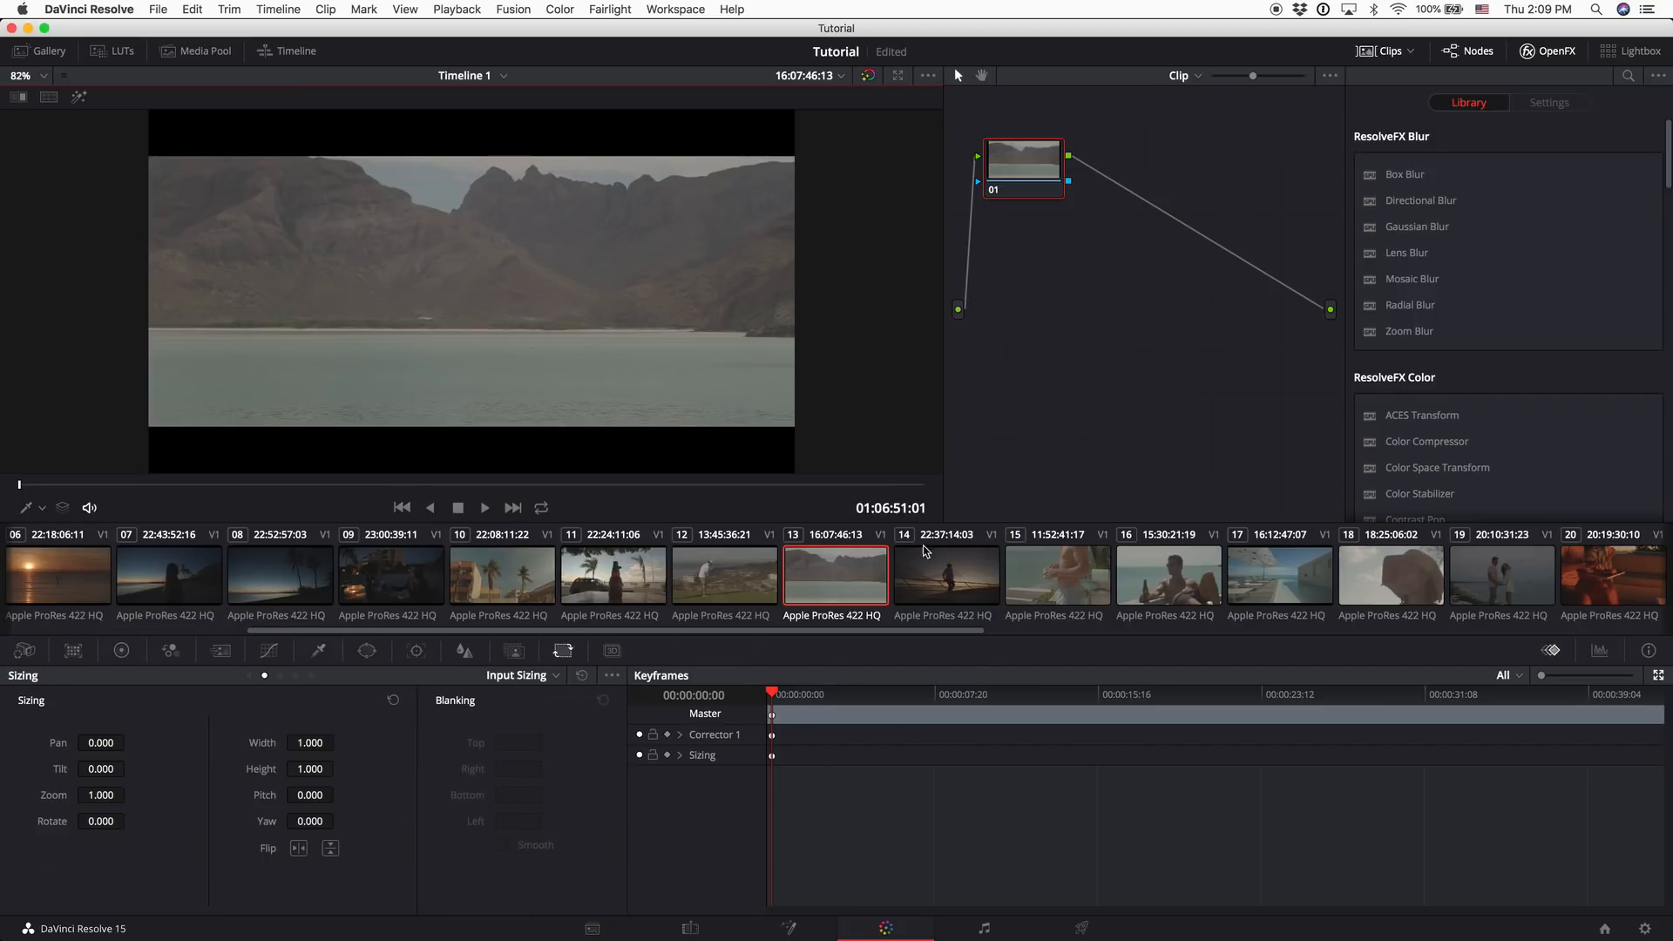
{"action": "left_click_drag", "start_coordinate": [108, 768], "coordinate": [62, 768]}
{"action": "left_click_drag", "start_coordinate": [823, 469], "coordinate": [929, 462]}
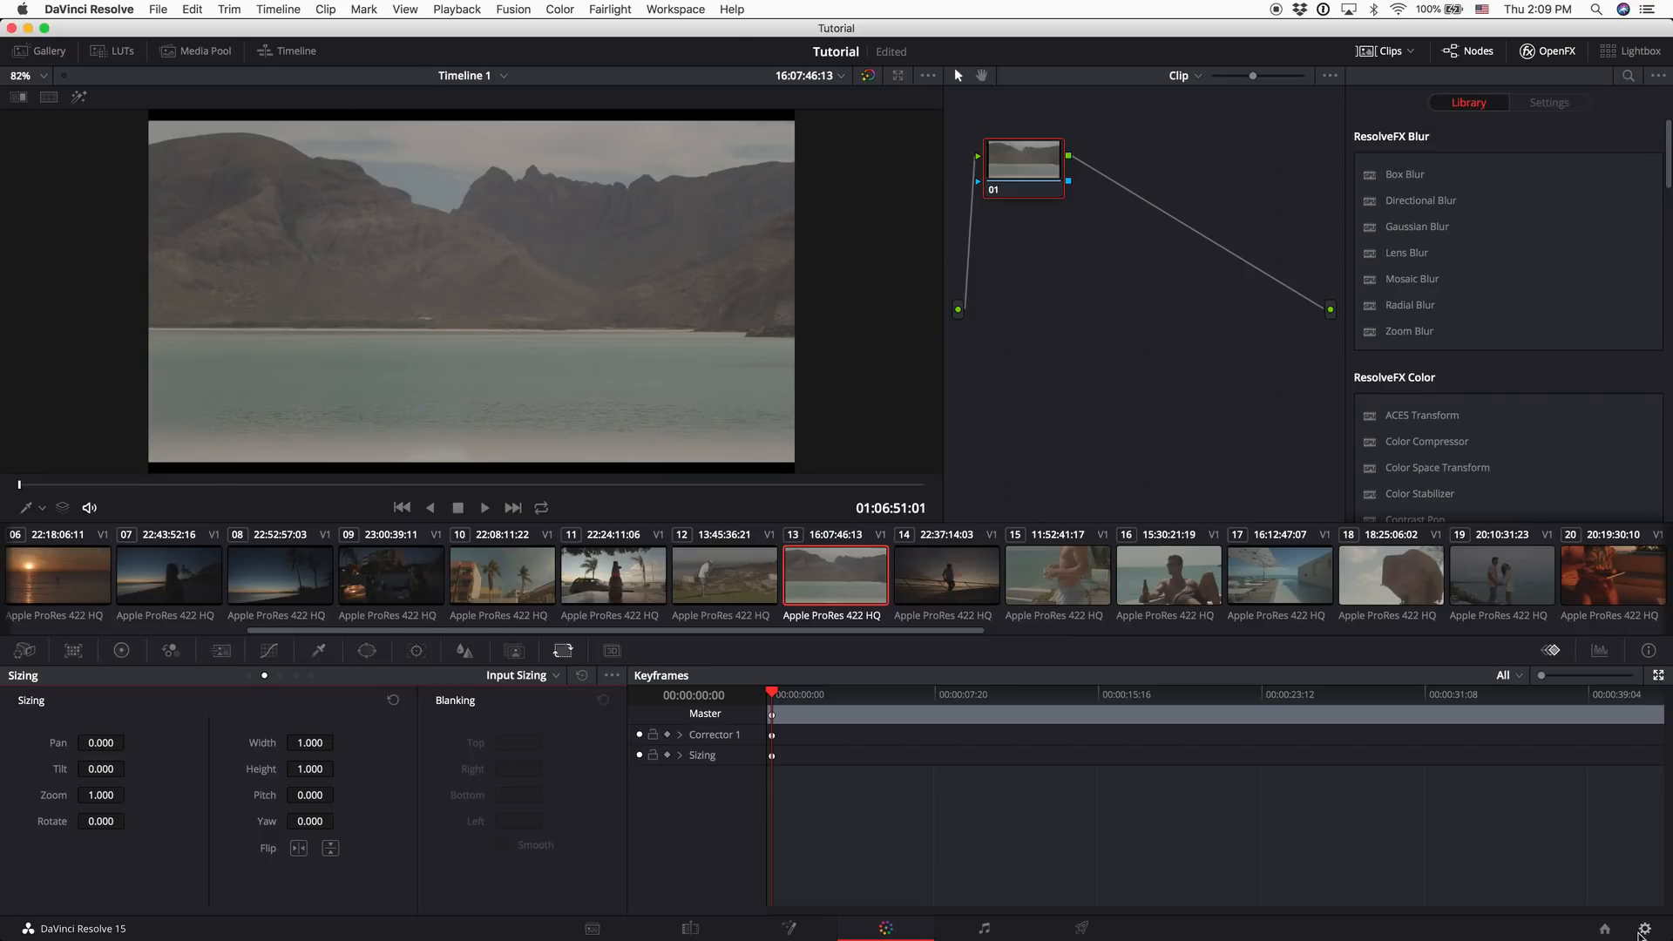
Change the project's timeline resolution to a custom 1920 x 800 and save the settings
{"action": "left_click", "coordinate": [1640, 930]}
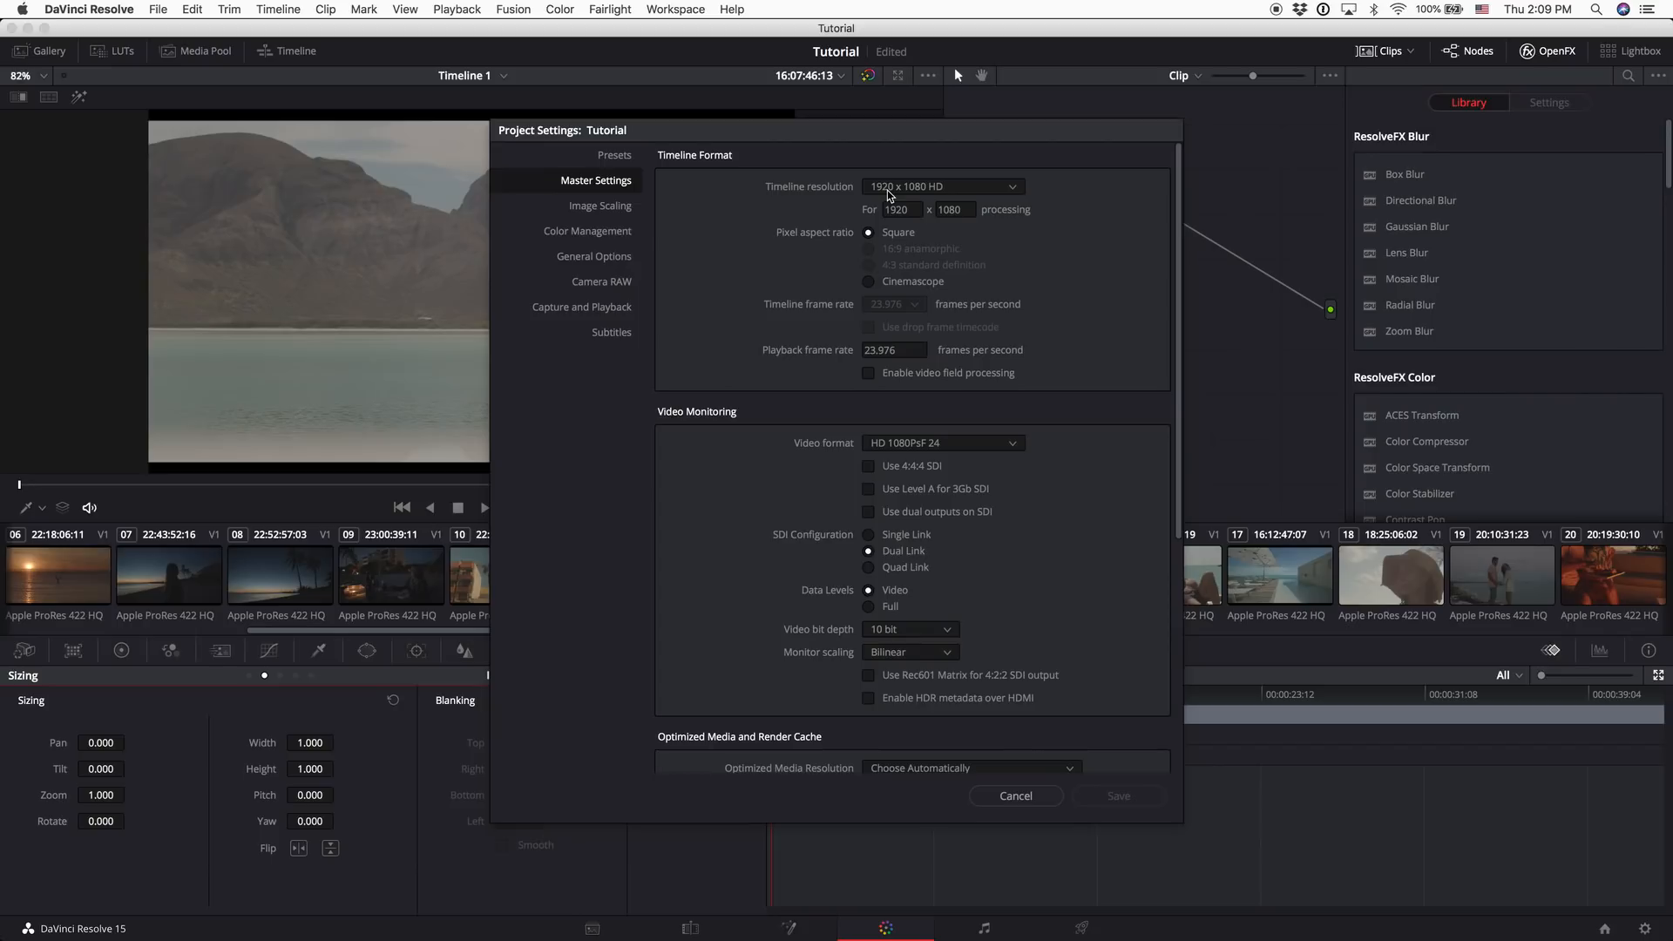
{"action": "left_click", "coordinate": [953, 209]}
{"action": "key", "text": "BackSpace"}
{"action": "key", "text": "BackSpace"}
{"action": "key", "text": "BackSpace"}
{"action": "key", "text": "BackSpace"}
{"action": "type", "text": "800"}
{"action": "left_click", "coordinate": [1117, 796]}
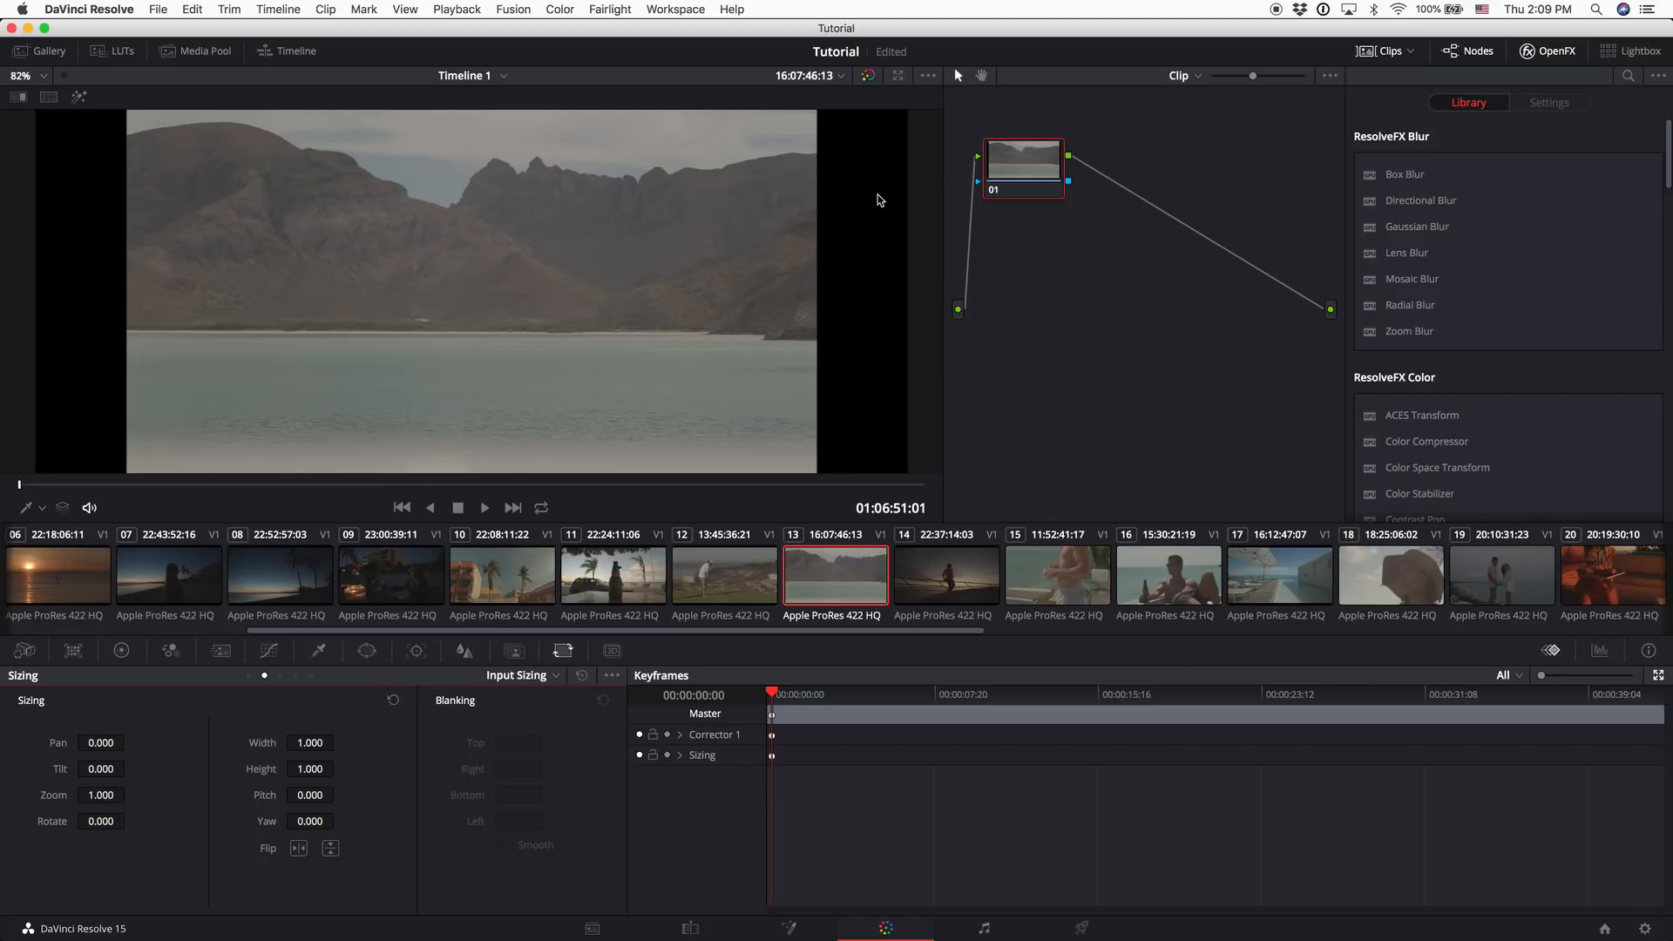
Try to set the project's input scaling for mismatched resolution files to Scale full frame with crop
{"action": "key", "text": "shift+9"}
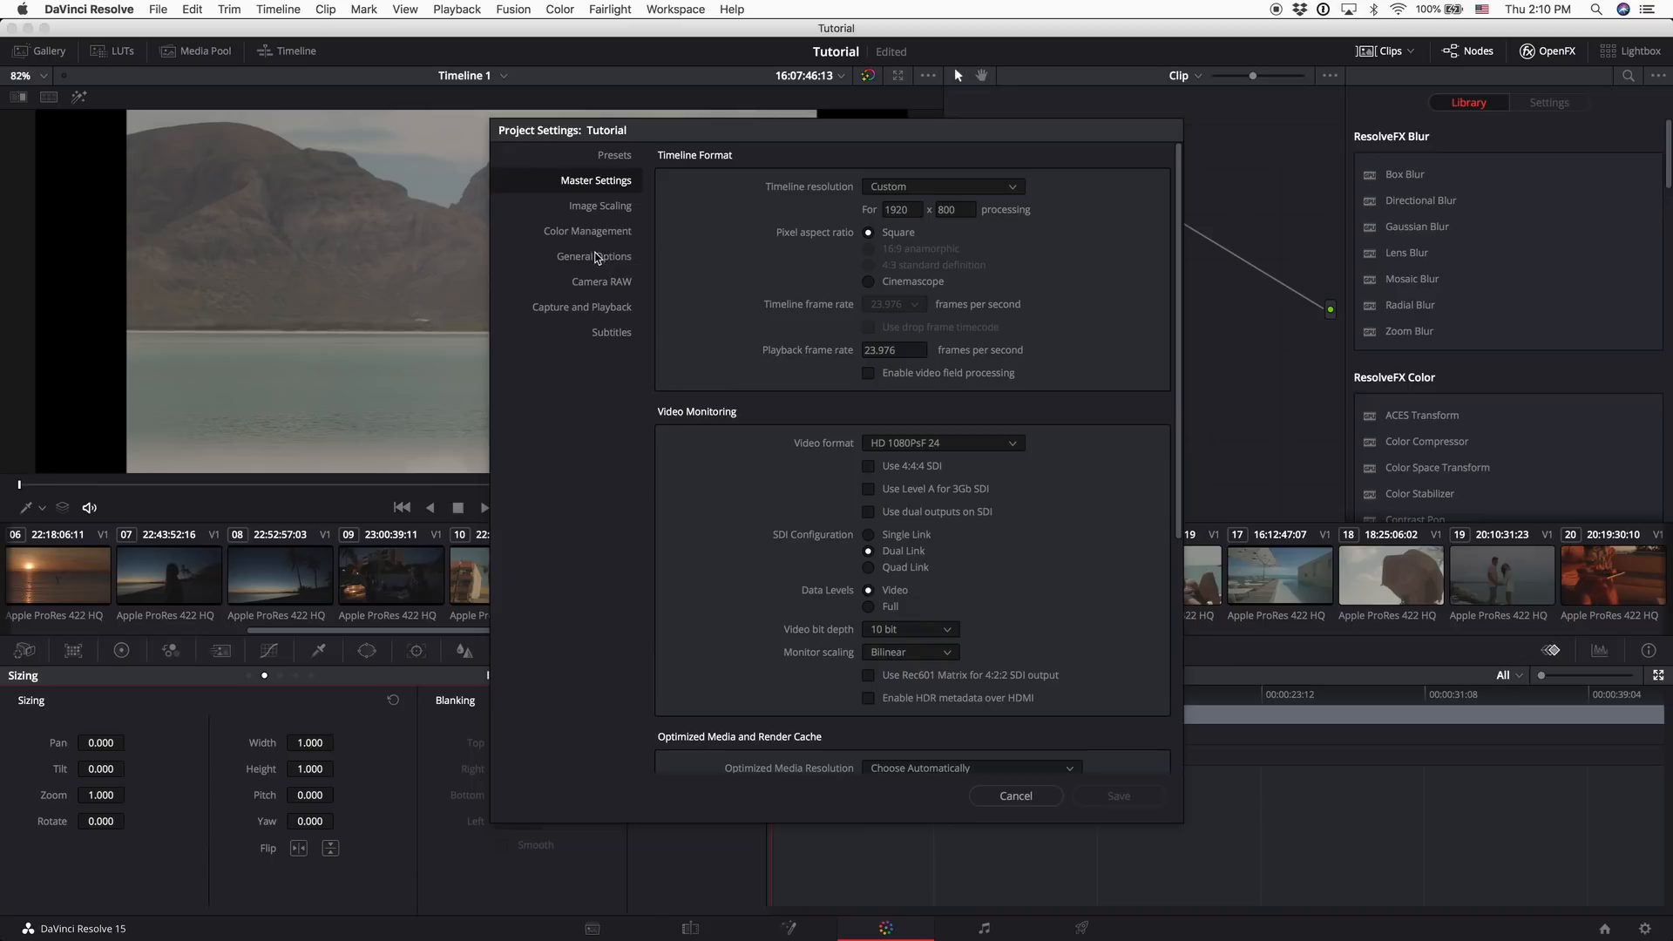
{"action": "left_click", "coordinate": [600, 209]}
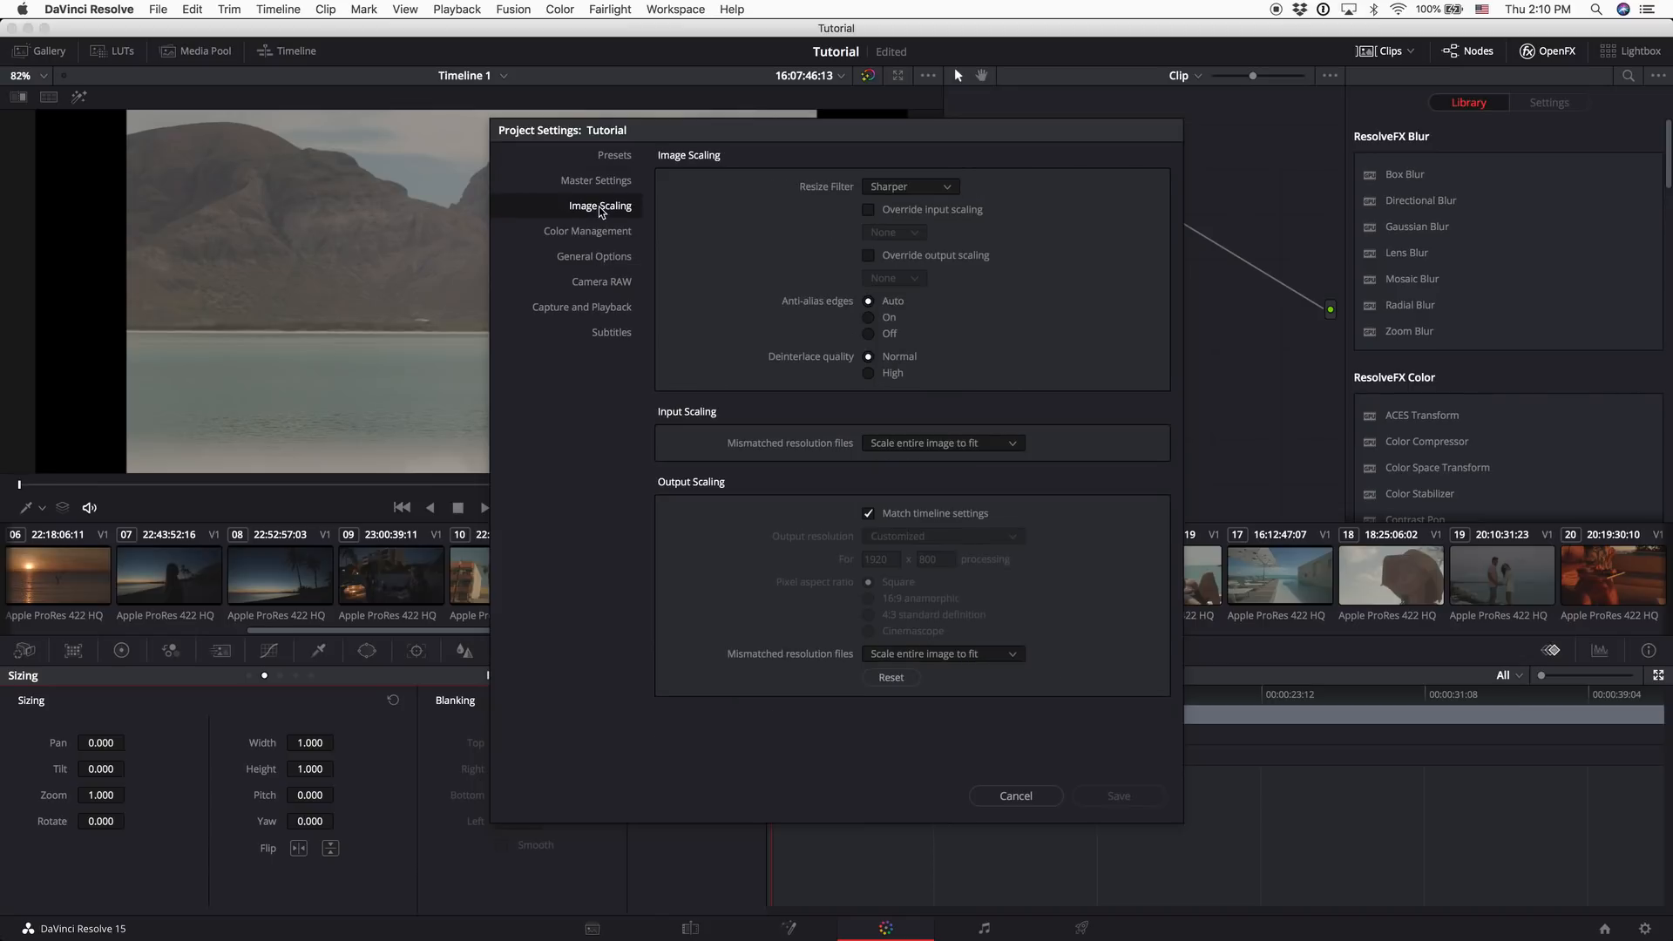
{"action": "left_click", "coordinate": [932, 441]}
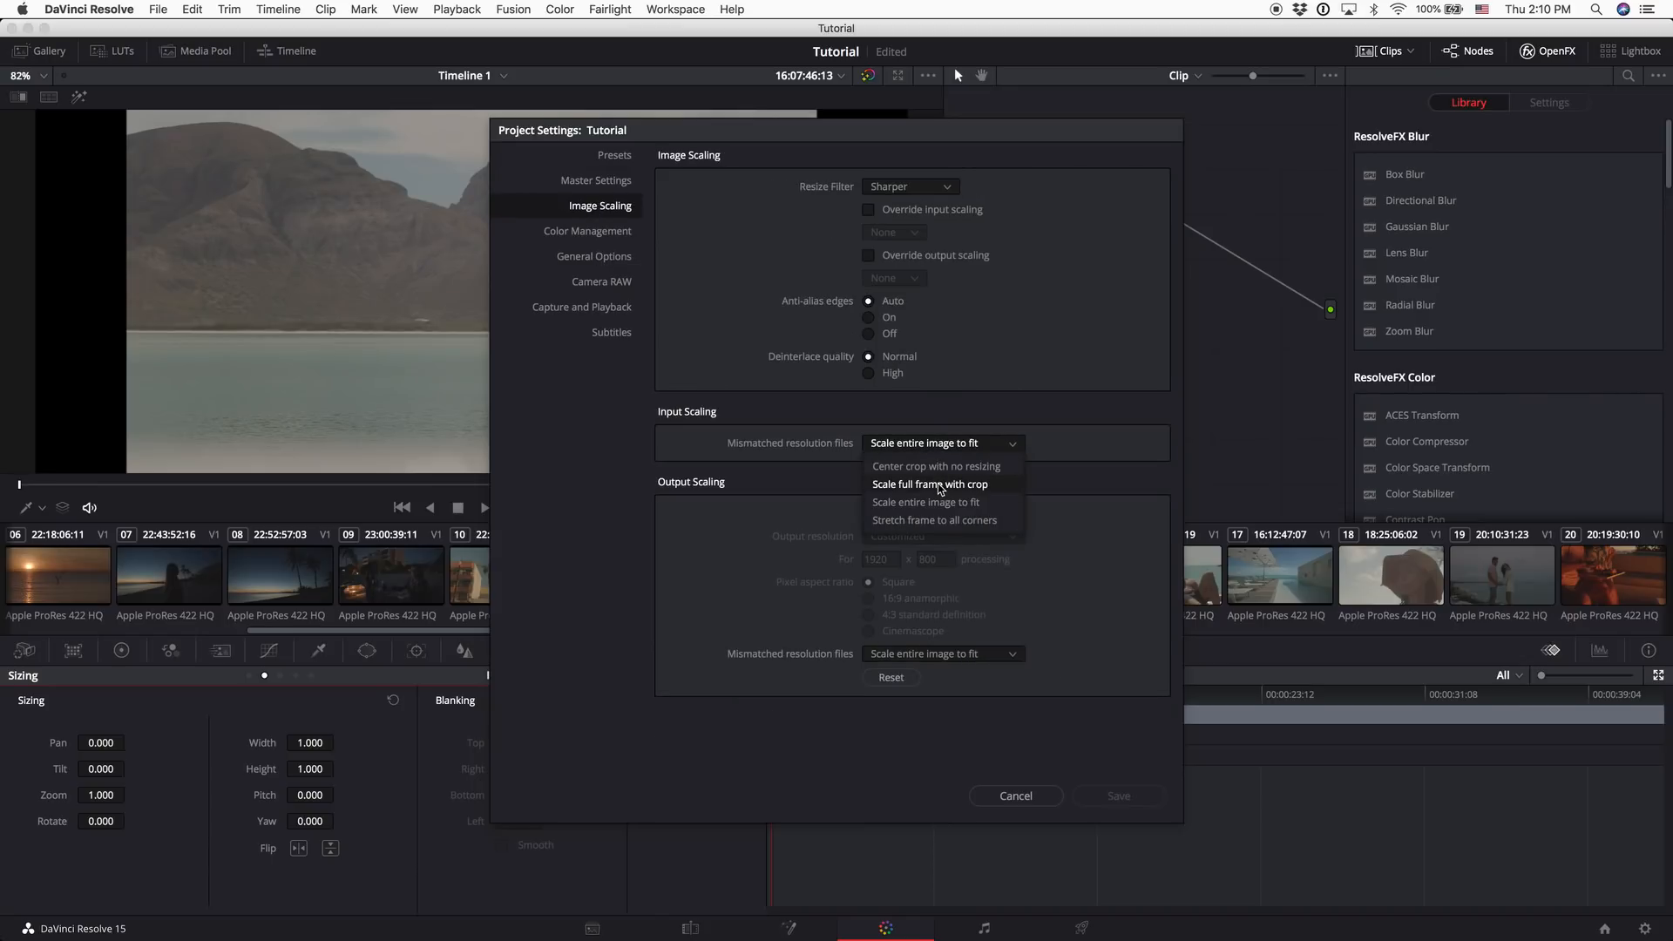
{"action": "left_click", "coordinate": [973, 484]}
{"action": "left_click", "coordinate": [1121, 794]}
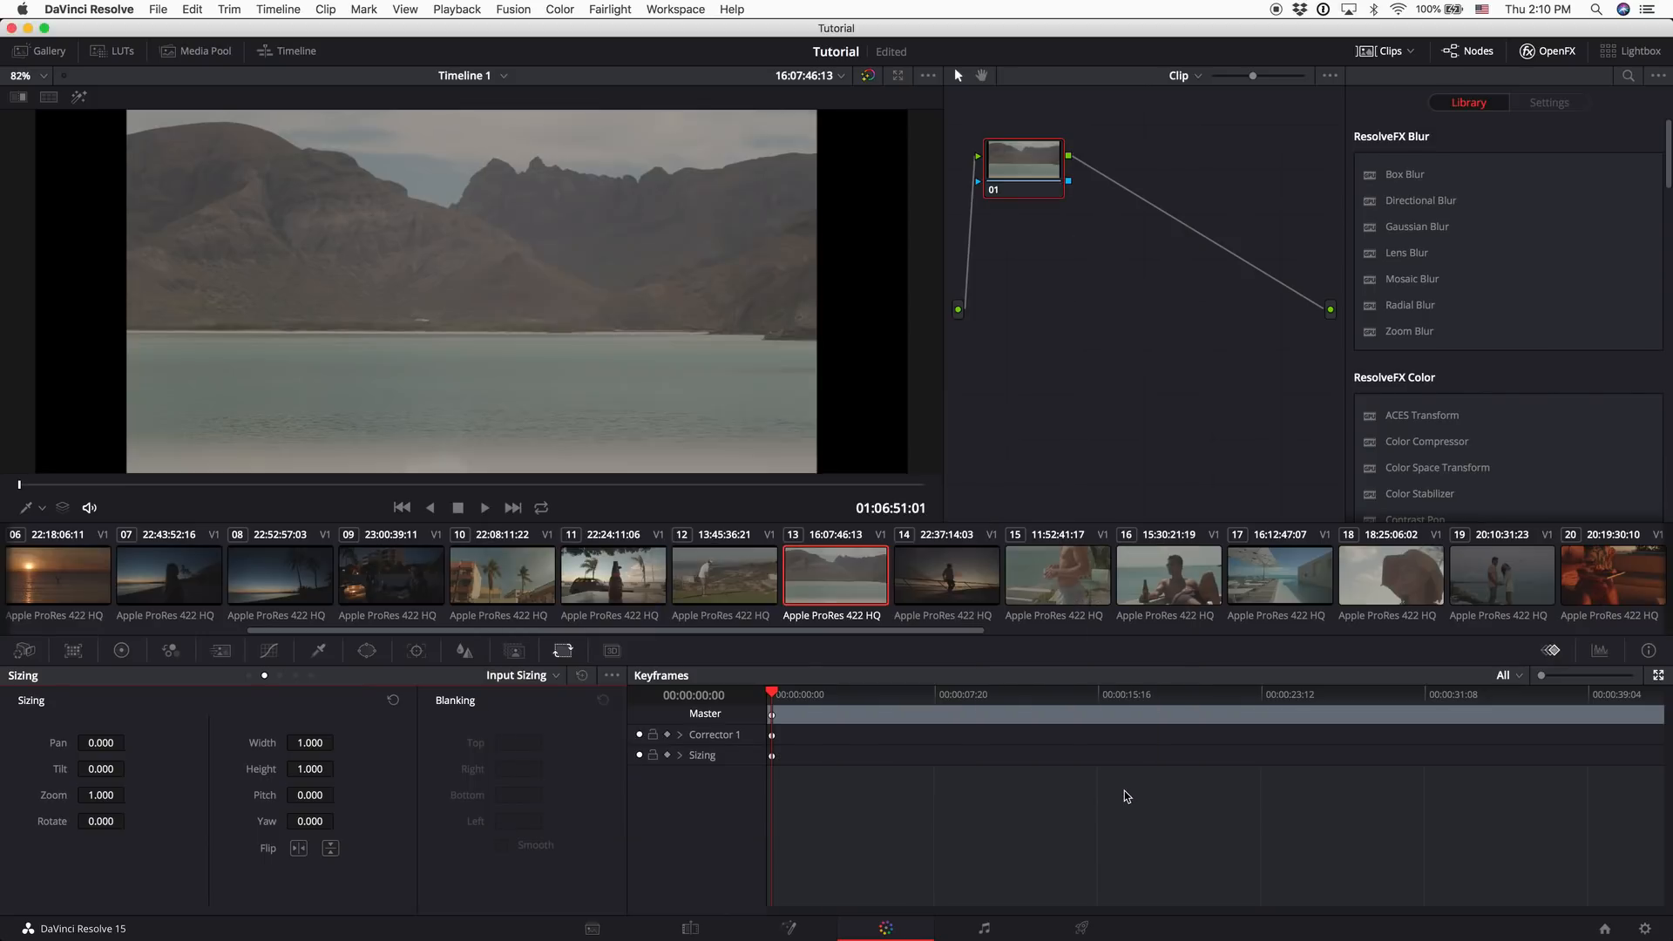
Restore the timeline resolution height to 1080 in the project's master settings and save
{"action": "key", "text": "shift+9"}
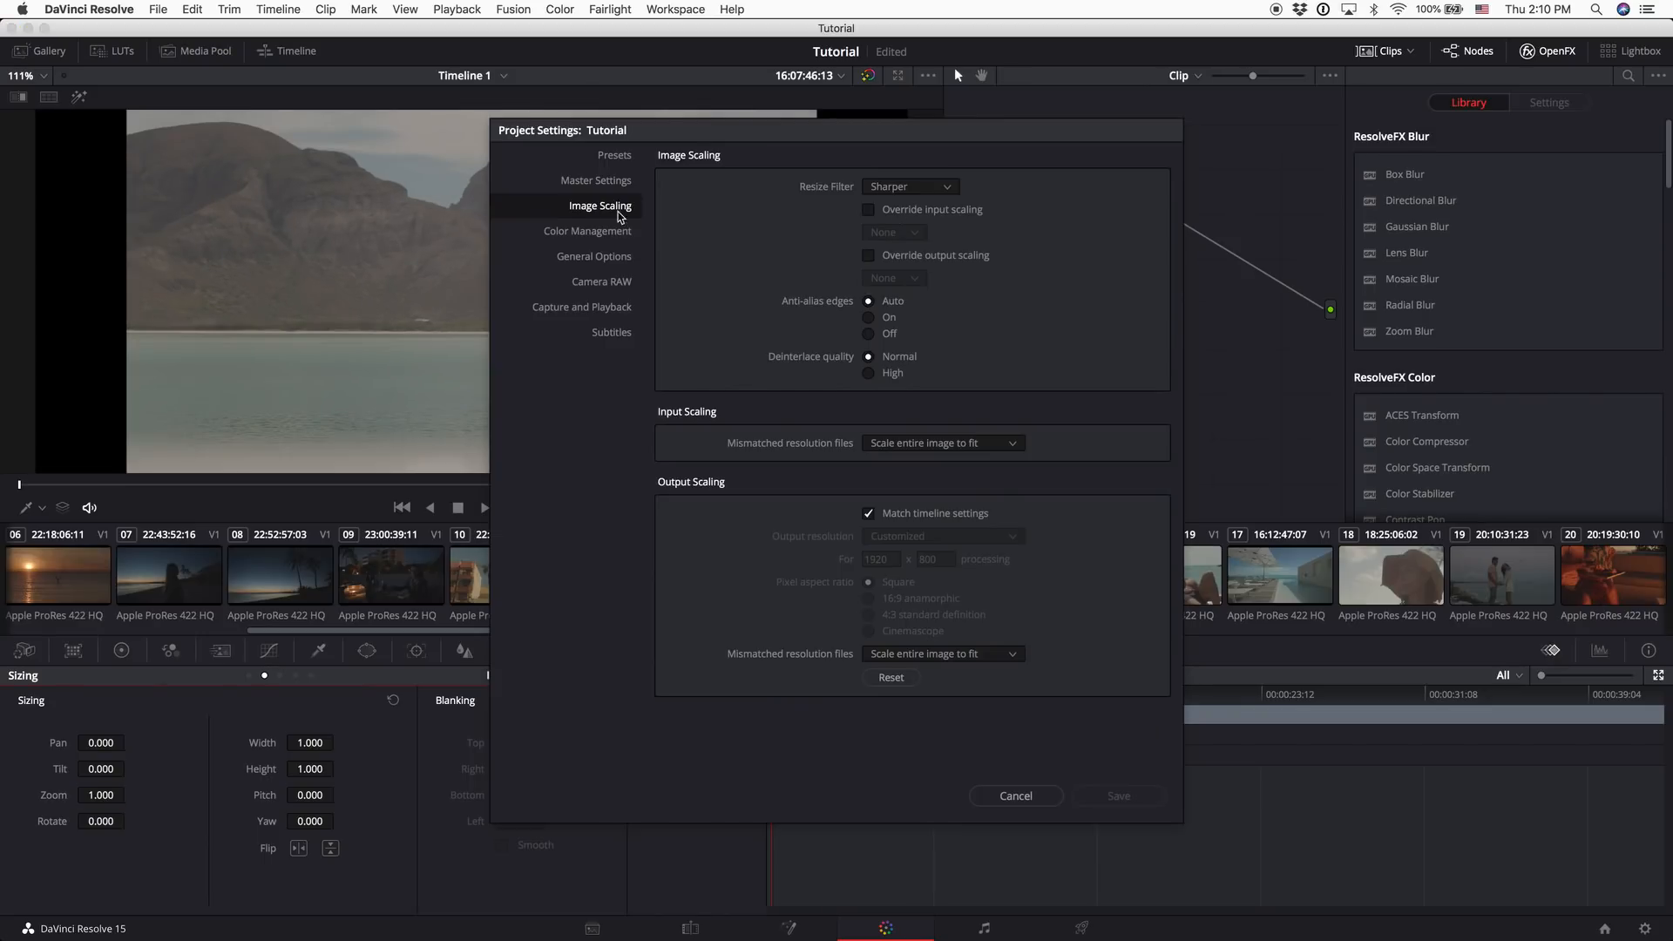
{"action": "left_click", "coordinate": [601, 180]}
{"action": "left_click", "coordinate": [946, 209]}
{"action": "type", "text": "1030"}
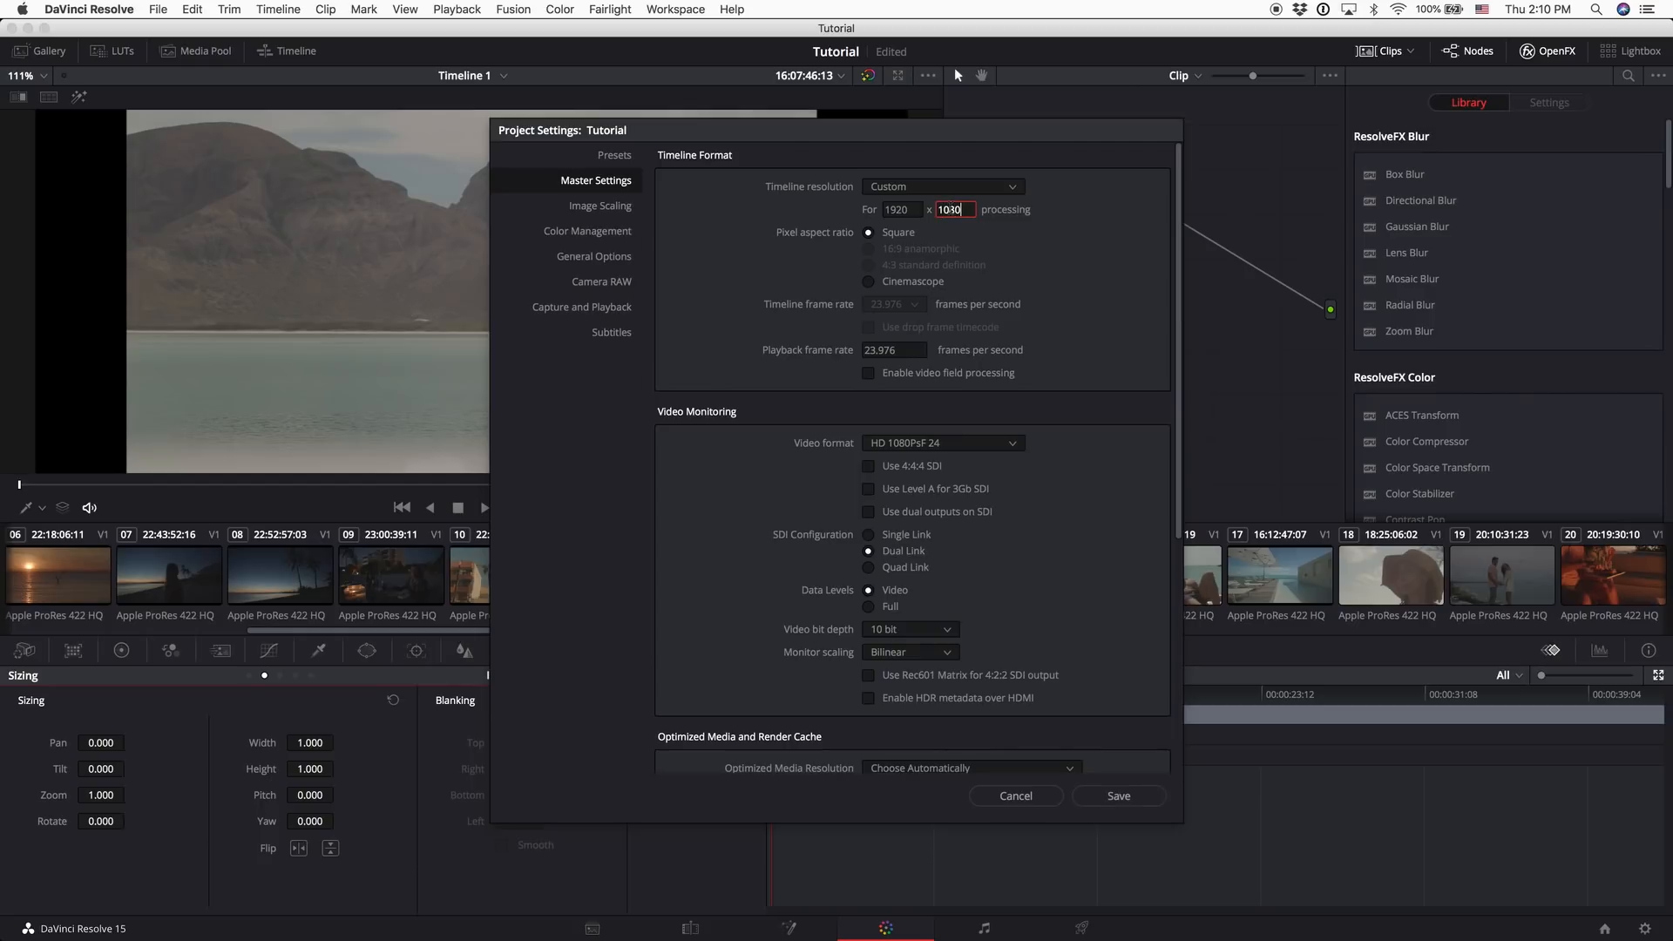
{"action": "left_click", "coordinate": [1117, 796]}
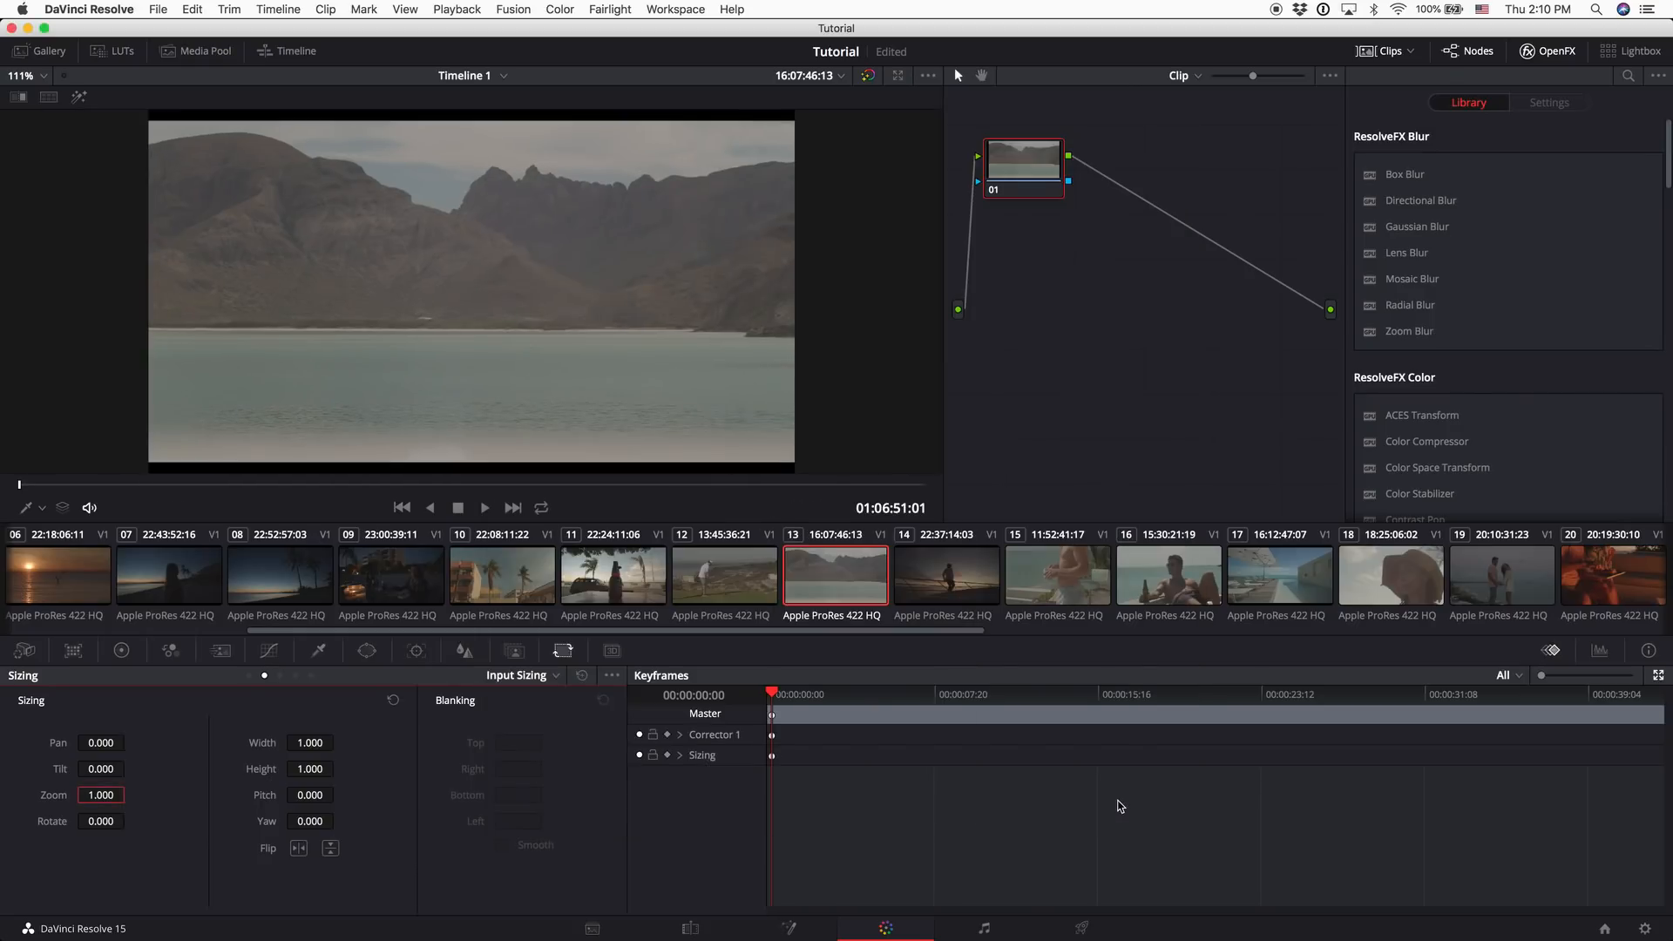
Apply 2.40 output blanking to the timeline and reframe the bay clip with an input sizing tilt of -80
{"action": "left_click", "coordinate": [289, 8]}
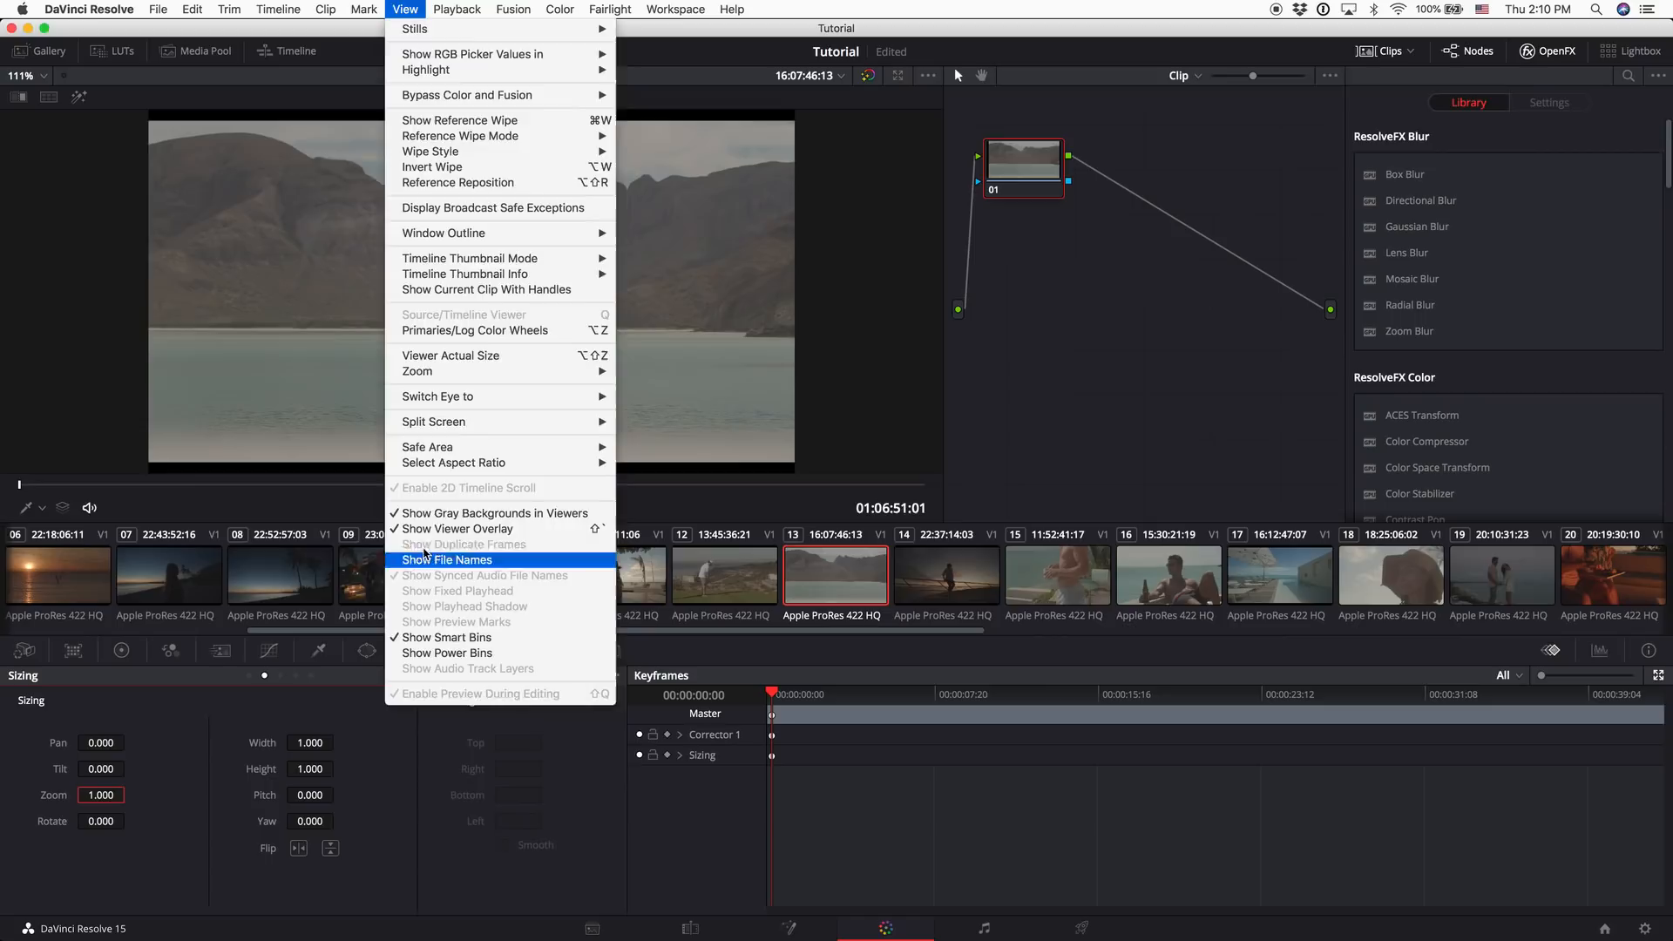
{"action": "mouse_move", "coordinate": [374, 567]}
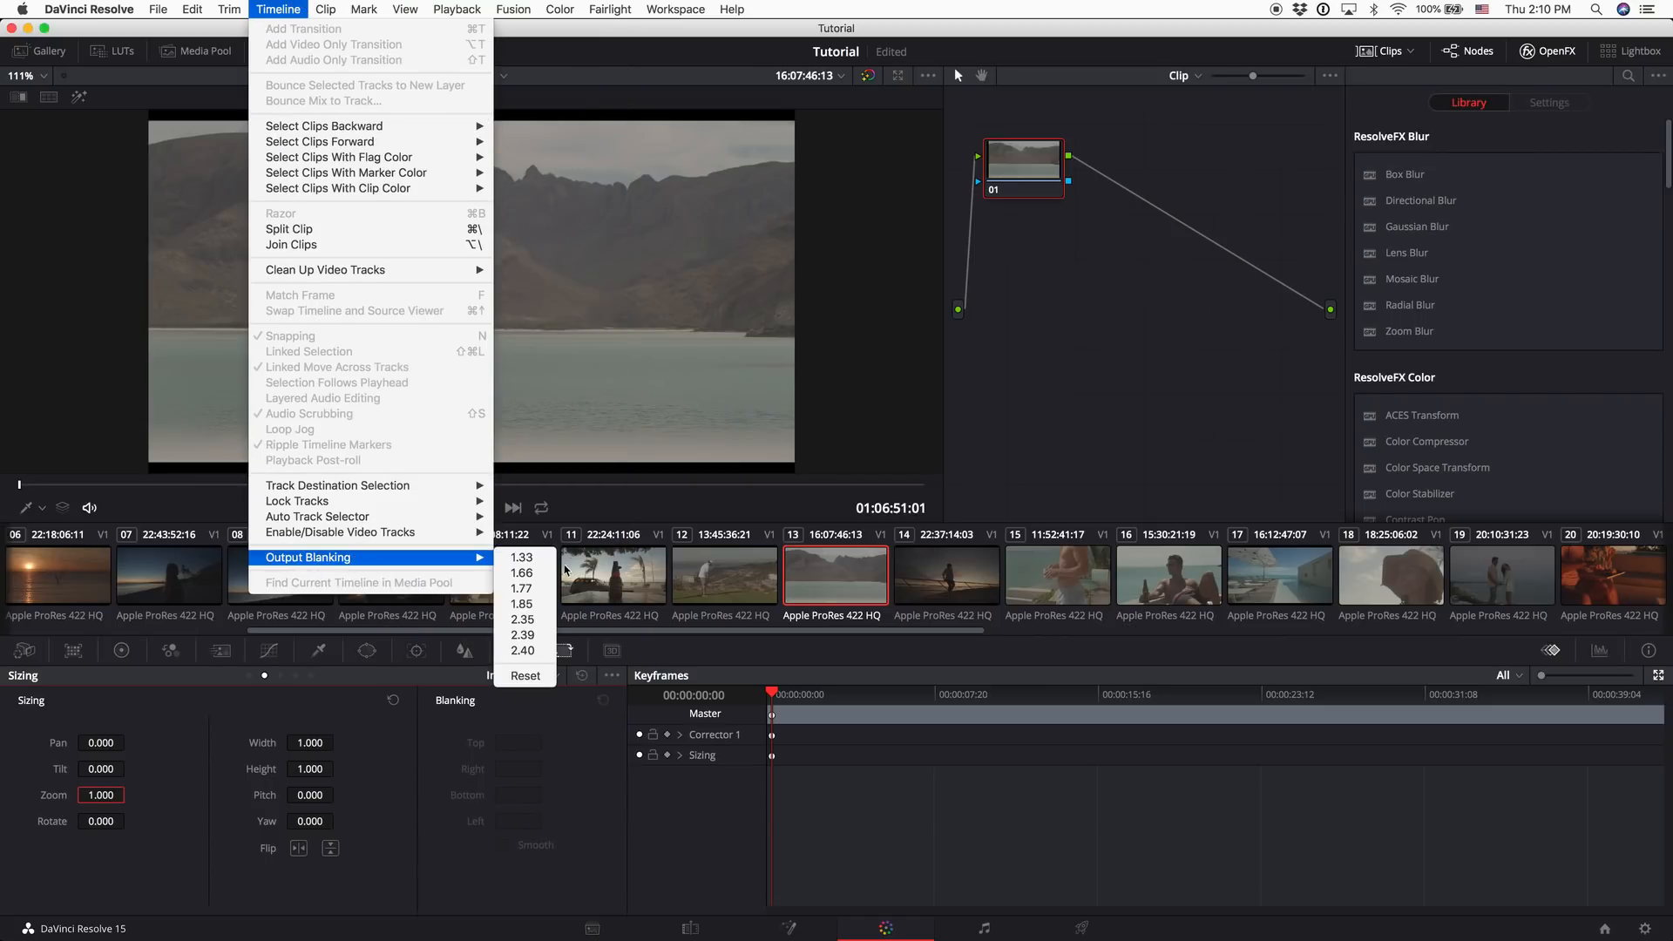
{"action": "left_click", "coordinate": [523, 650]}
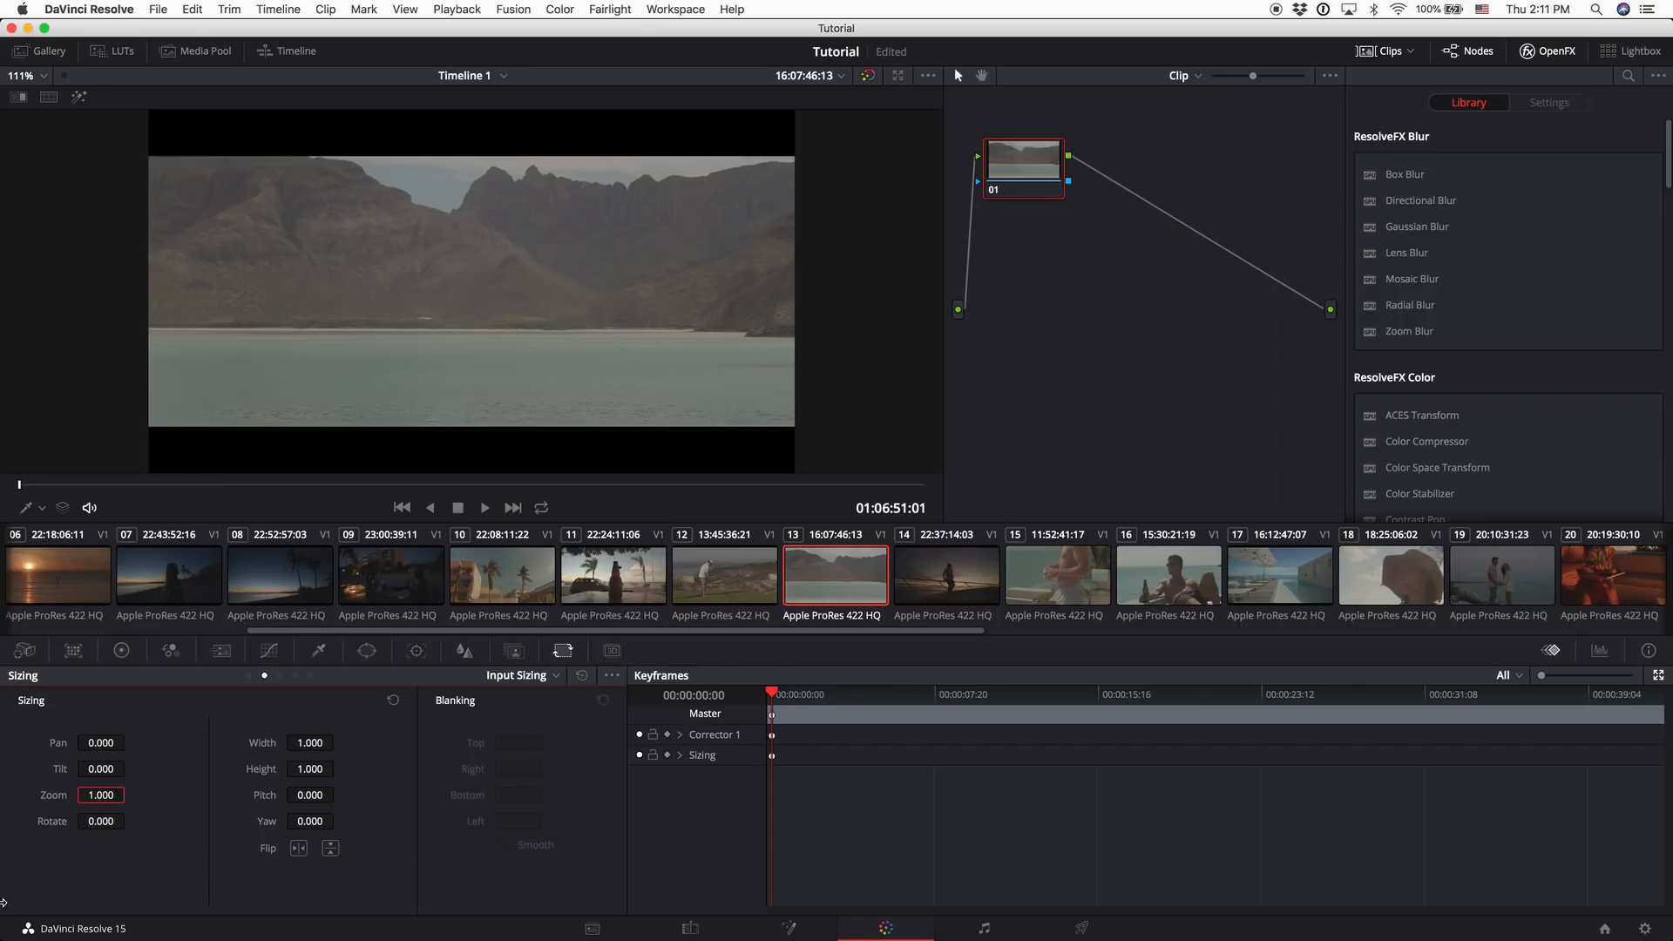
{"action": "left_click_drag", "start_coordinate": [105, 768], "coordinate": [354, 675]}
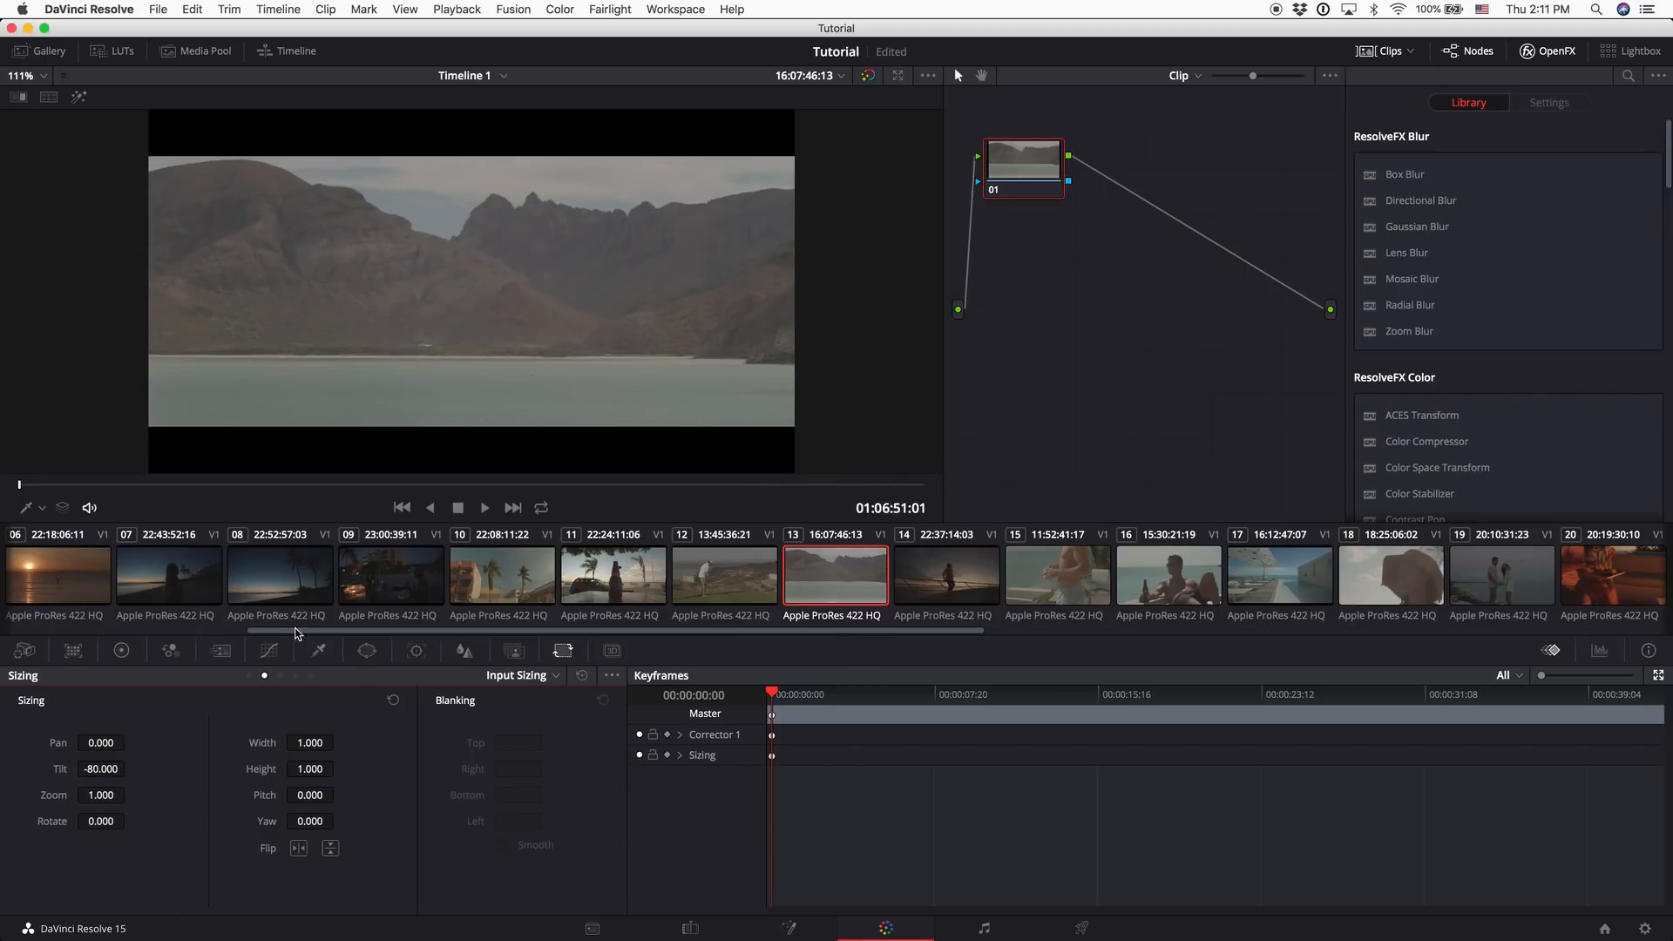
Select the first clip in the timeline and show its video scopes
{"action": "left_click_drag", "start_coordinate": [296, 629], "coordinate": [48, 629]}
{"action": "left_click", "coordinate": [96, 577]}
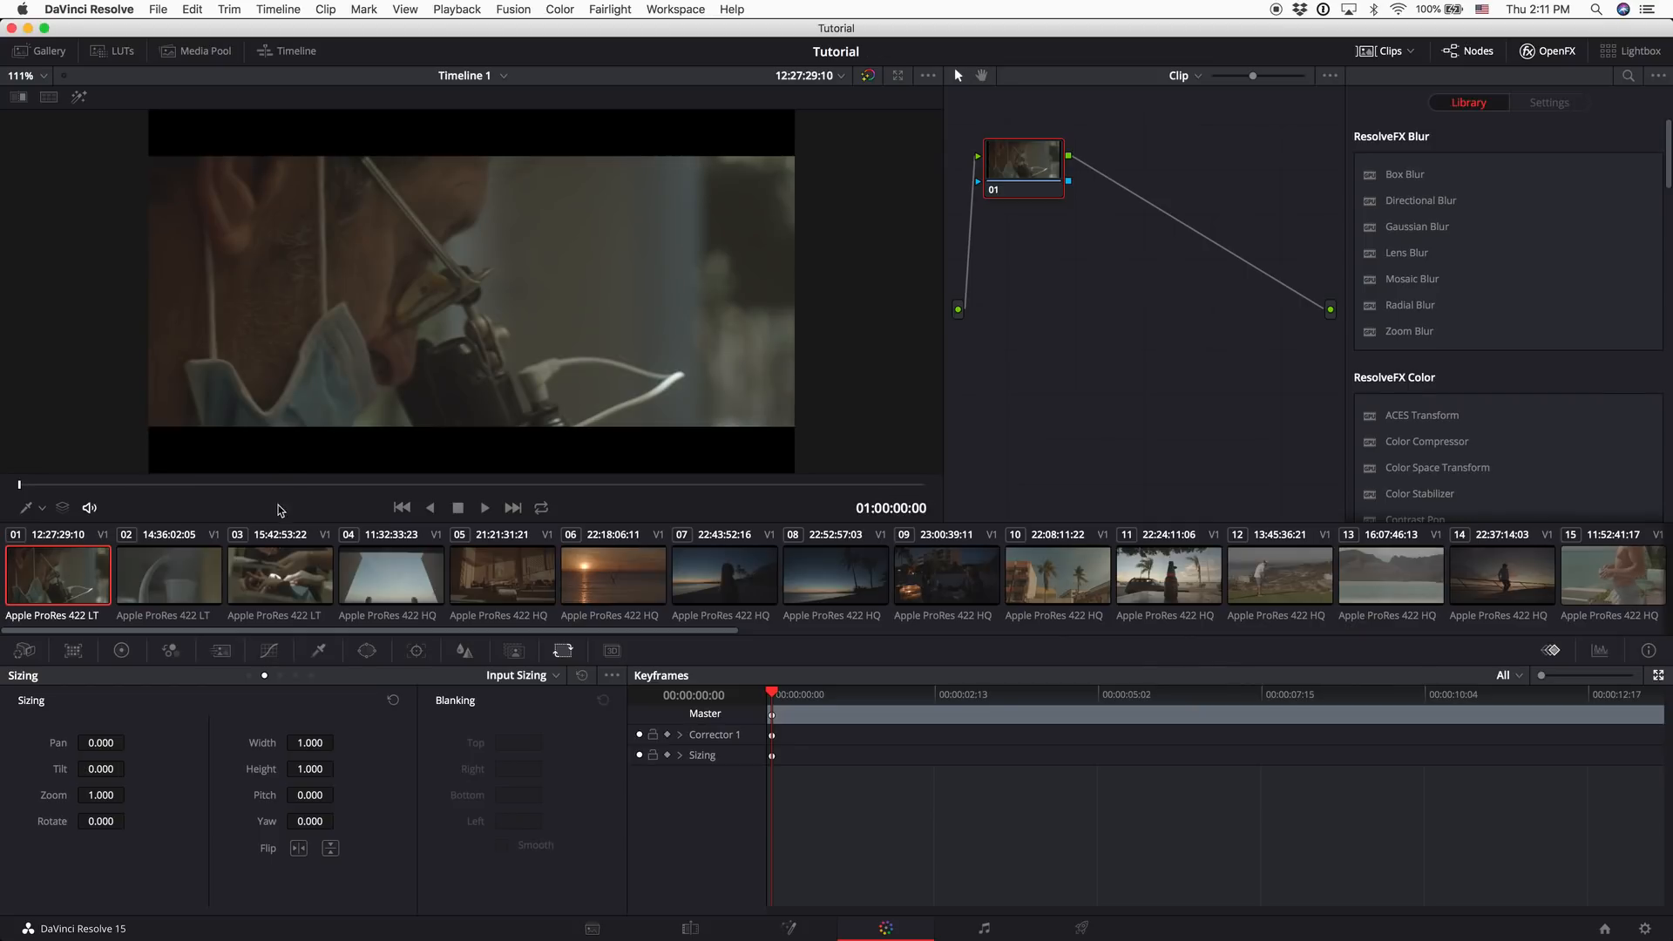
{"action": "right_click", "coordinate": [404, 297]}
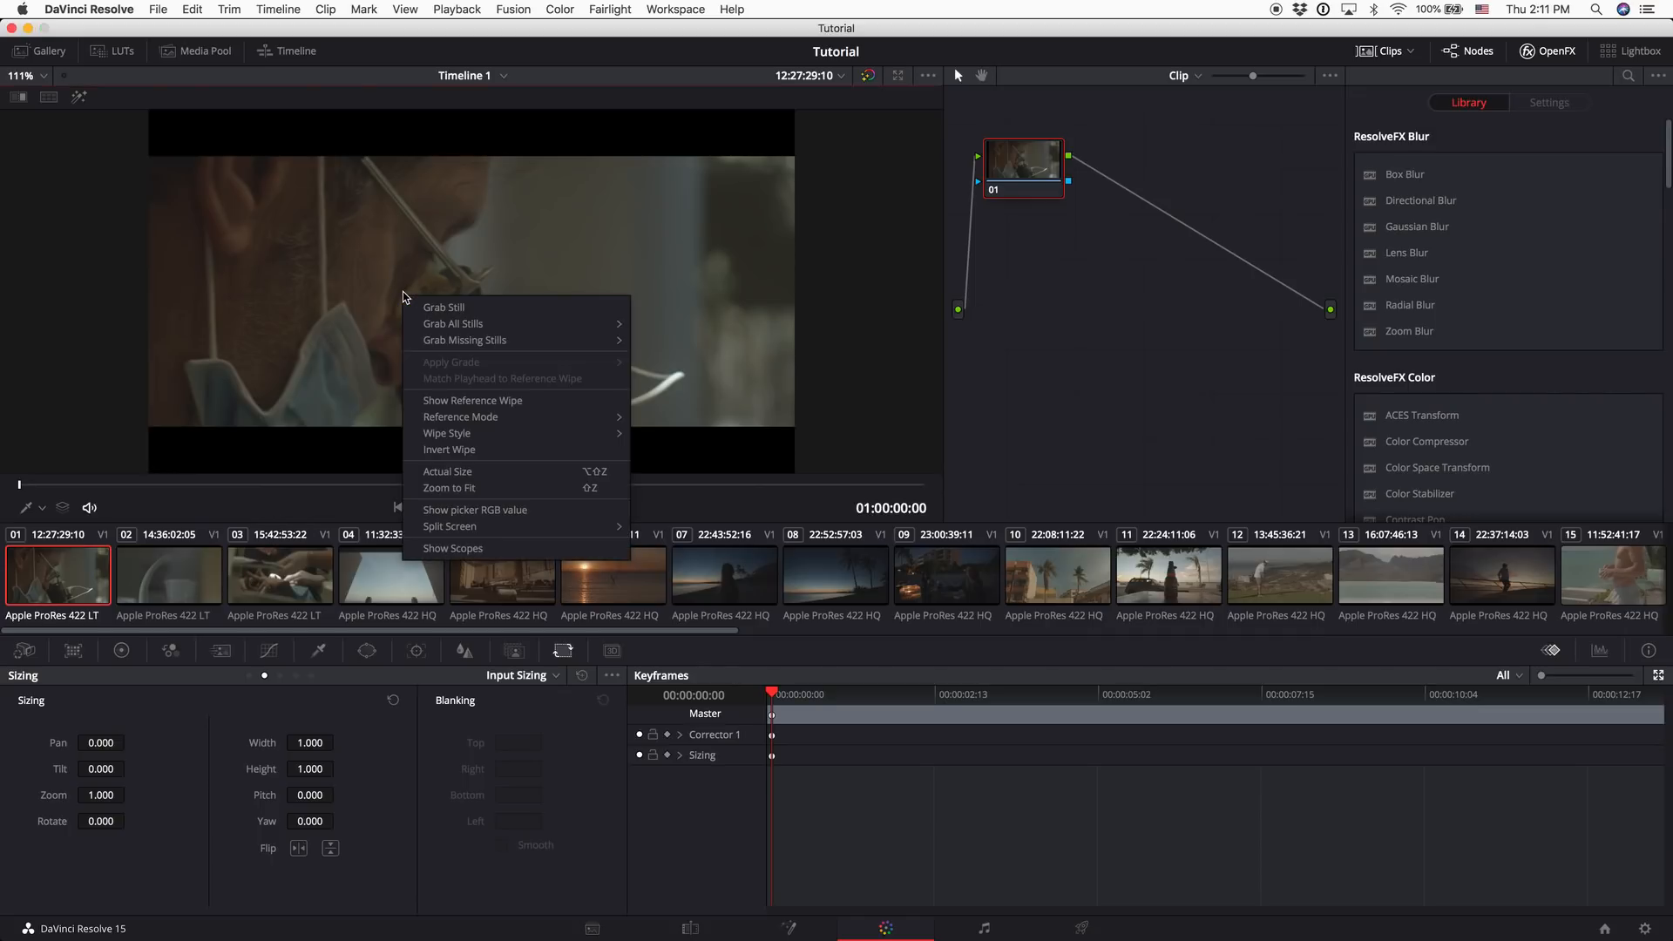
{"action": "left_click", "coordinate": [541, 549]}
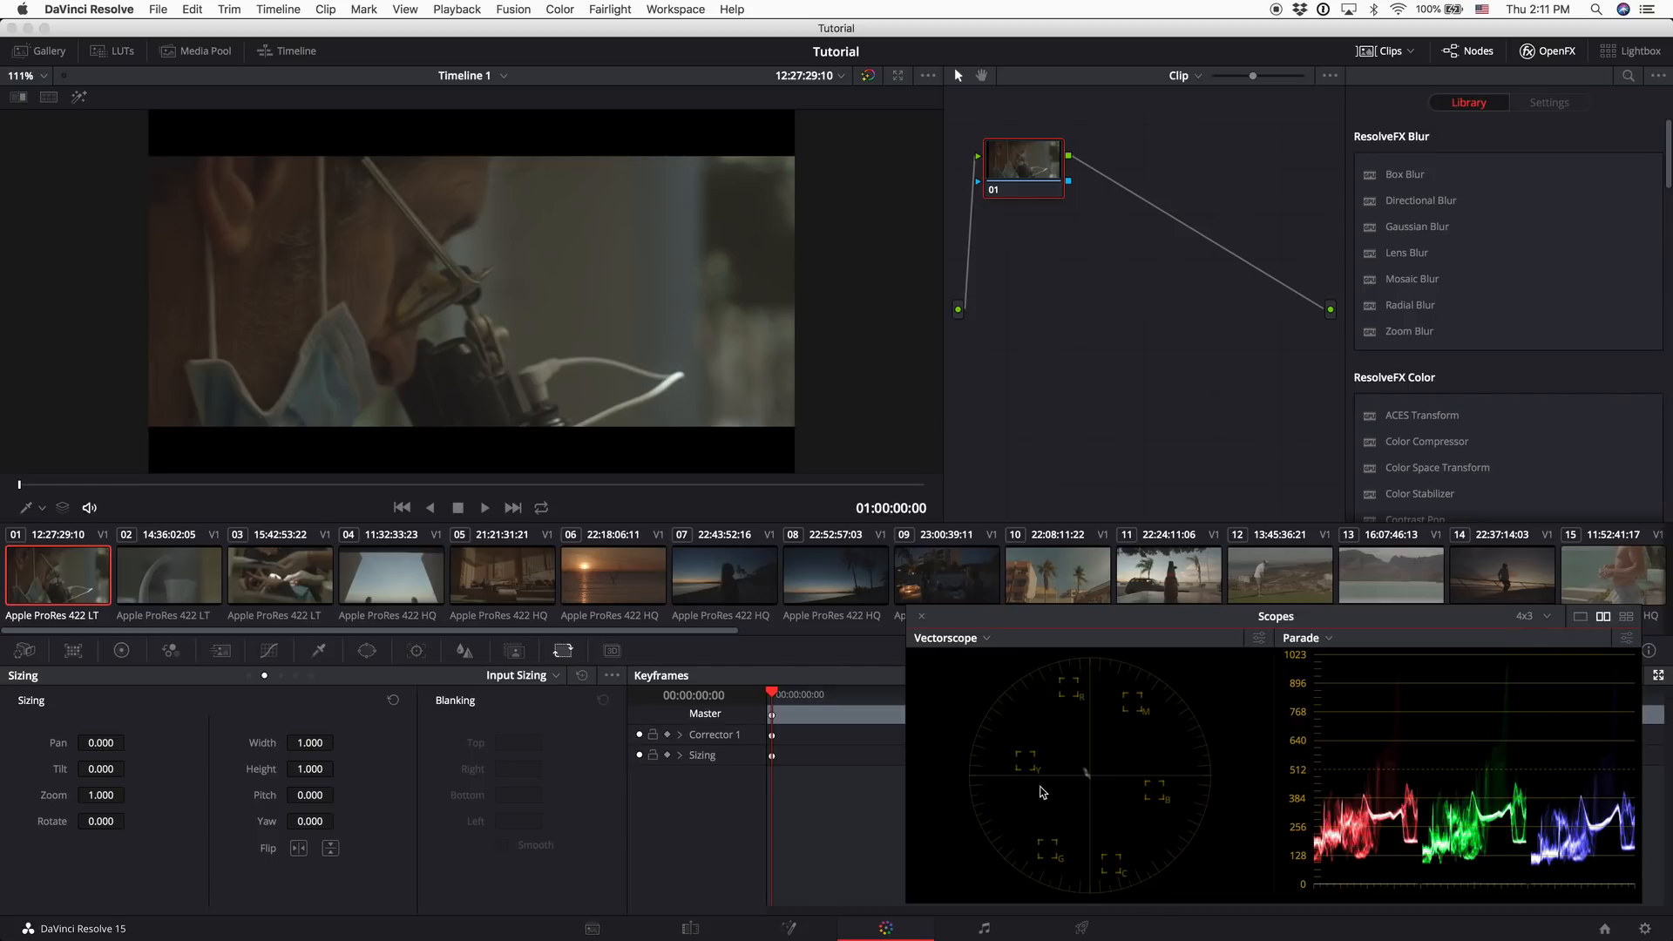
Arrange the scopes side by side as vectorscope and parade over the keyframes area, and hide the OpenFX library
{"action": "left_click", "coordinate": [1626, 616]}
{"action": "left_click_drag", "start_coordinate": [1343, 726], "coordinate": [1308, 508]}
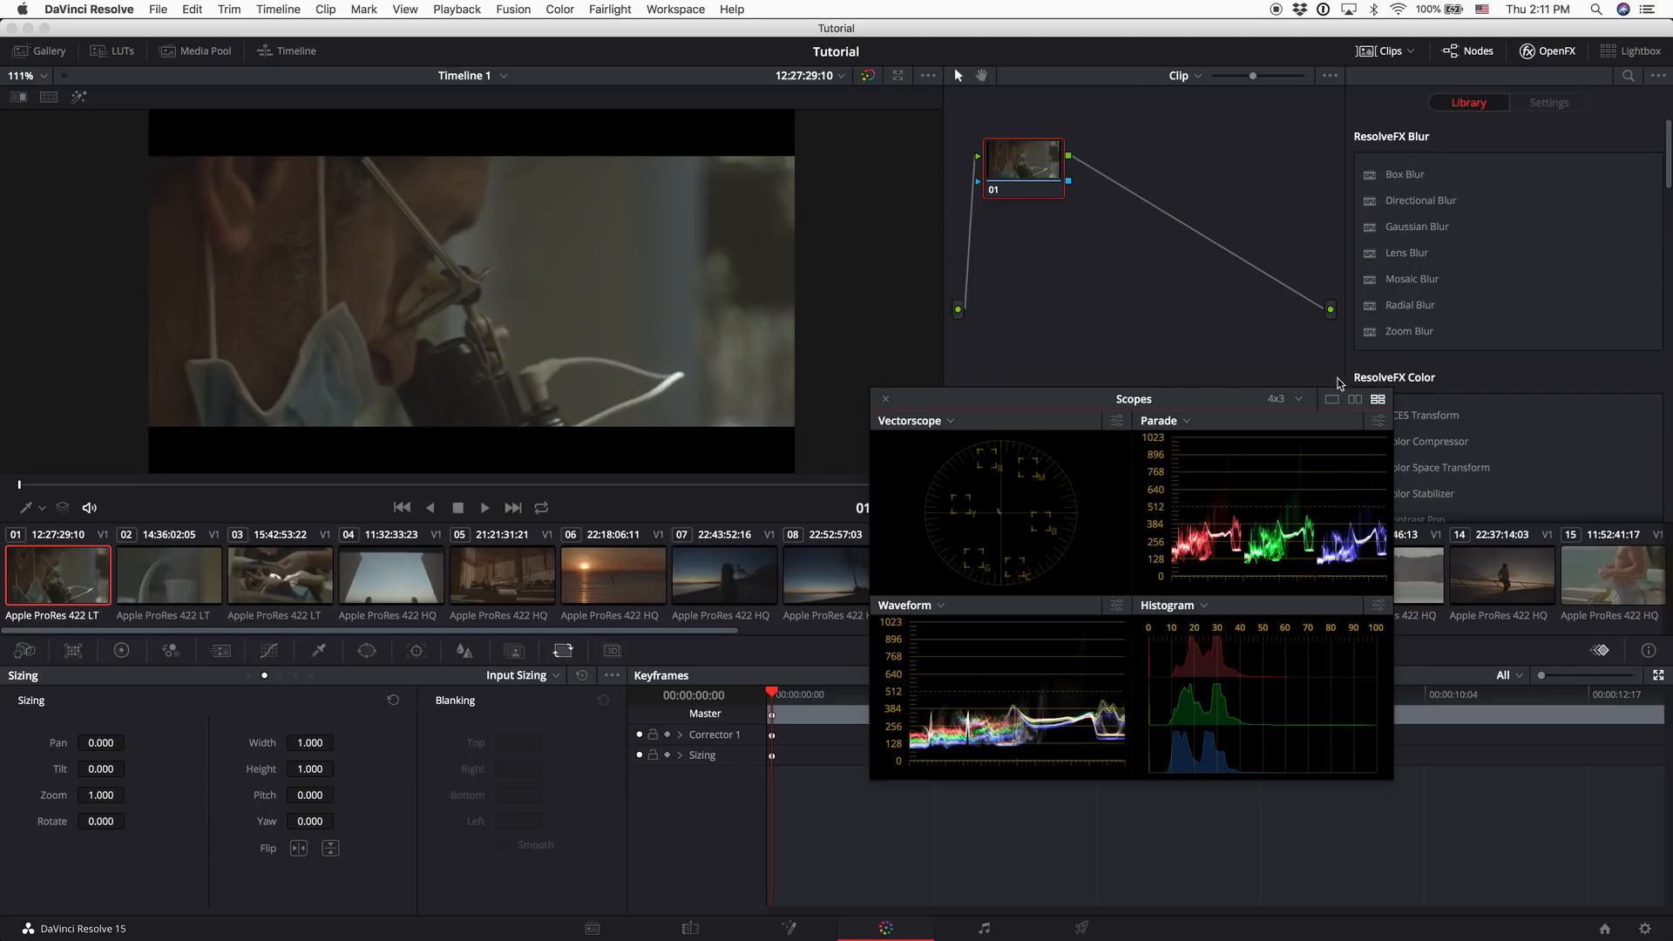
{"action": "left_click", "coordinate": [1354, 400]}
{"action": "left_click_drag", "start_coordinate": [1195, 406], "coordinate": [1011, 646]}
{"action": "left_click_drag", "start_coordinate": [1207, 844], "coordinate": [1428, 844]}
{"action": "left_click_drag", "start_coordinate": [1147, 645], "coordinate": [1411, 652]}
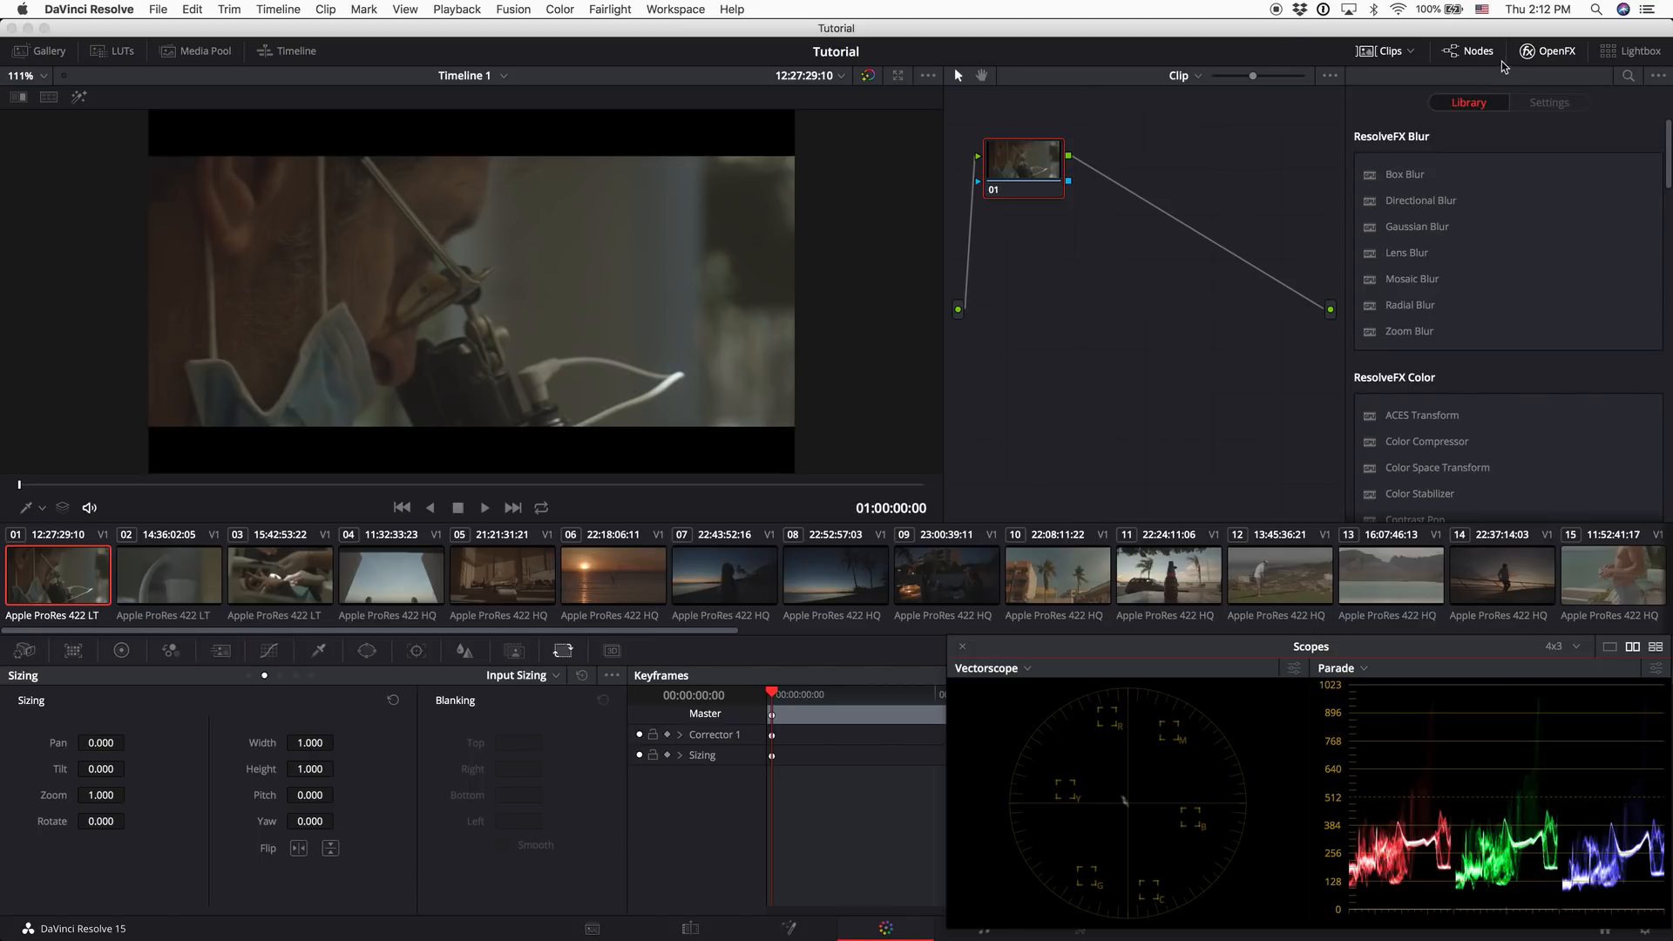
{"action": "left_click", "coordinate": [1555, 50]}
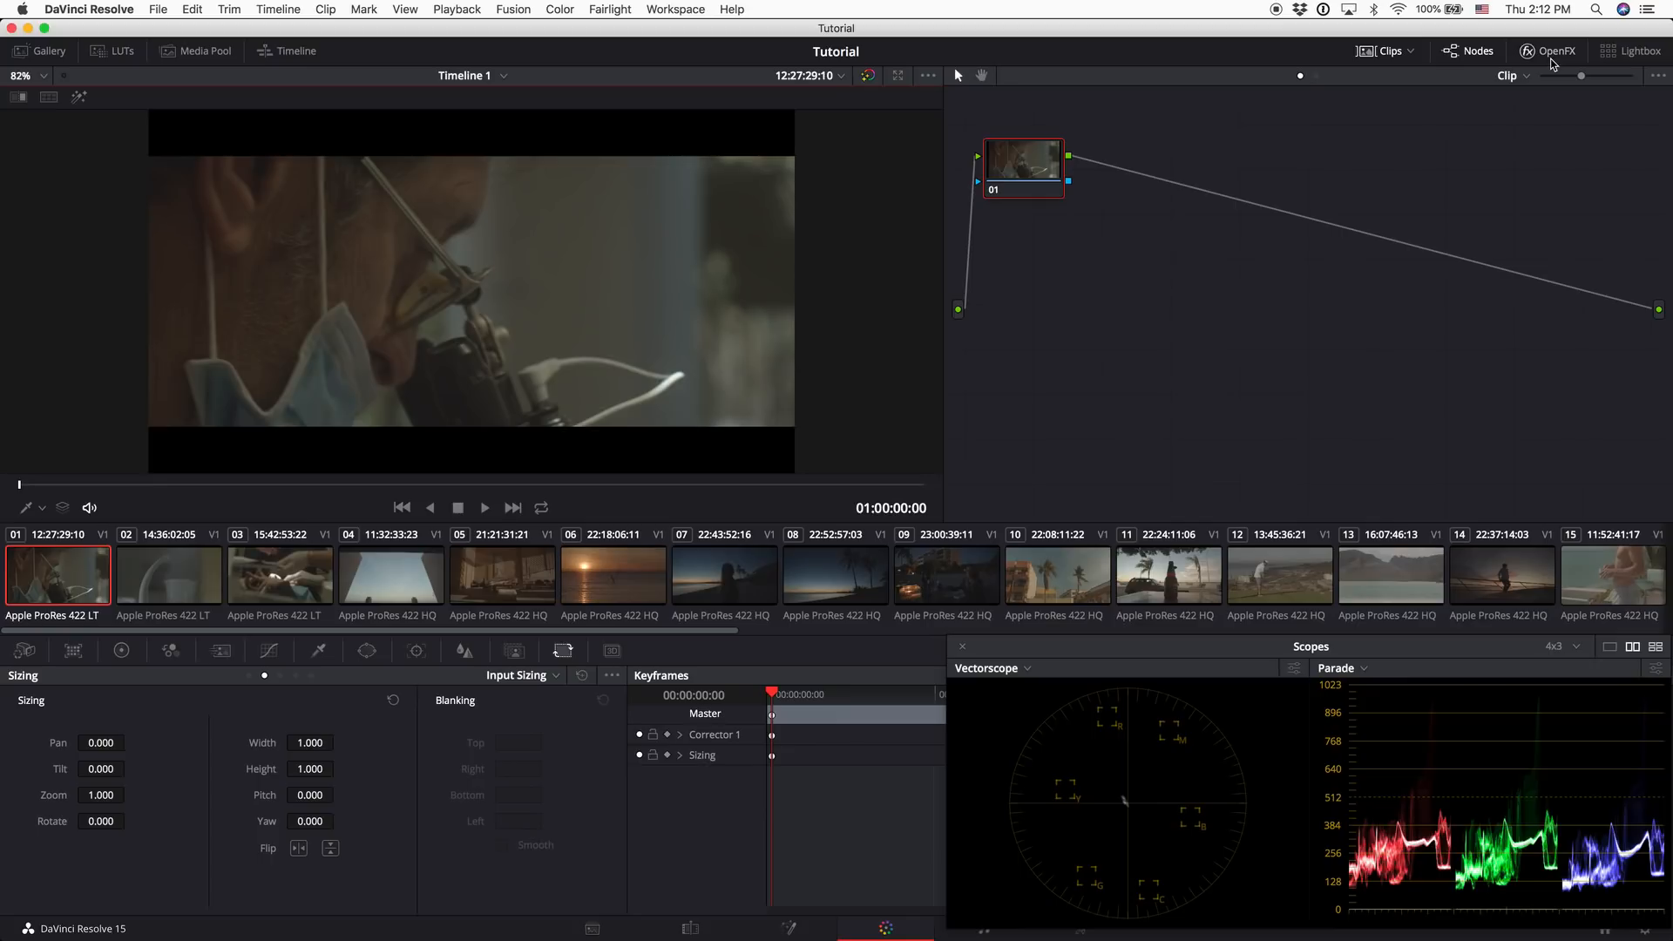
Review clips 02, 07, 08, 09 and 11 in the viewer and on the parade scope
{"action": "left_click", "coordinate": [141, 578]}
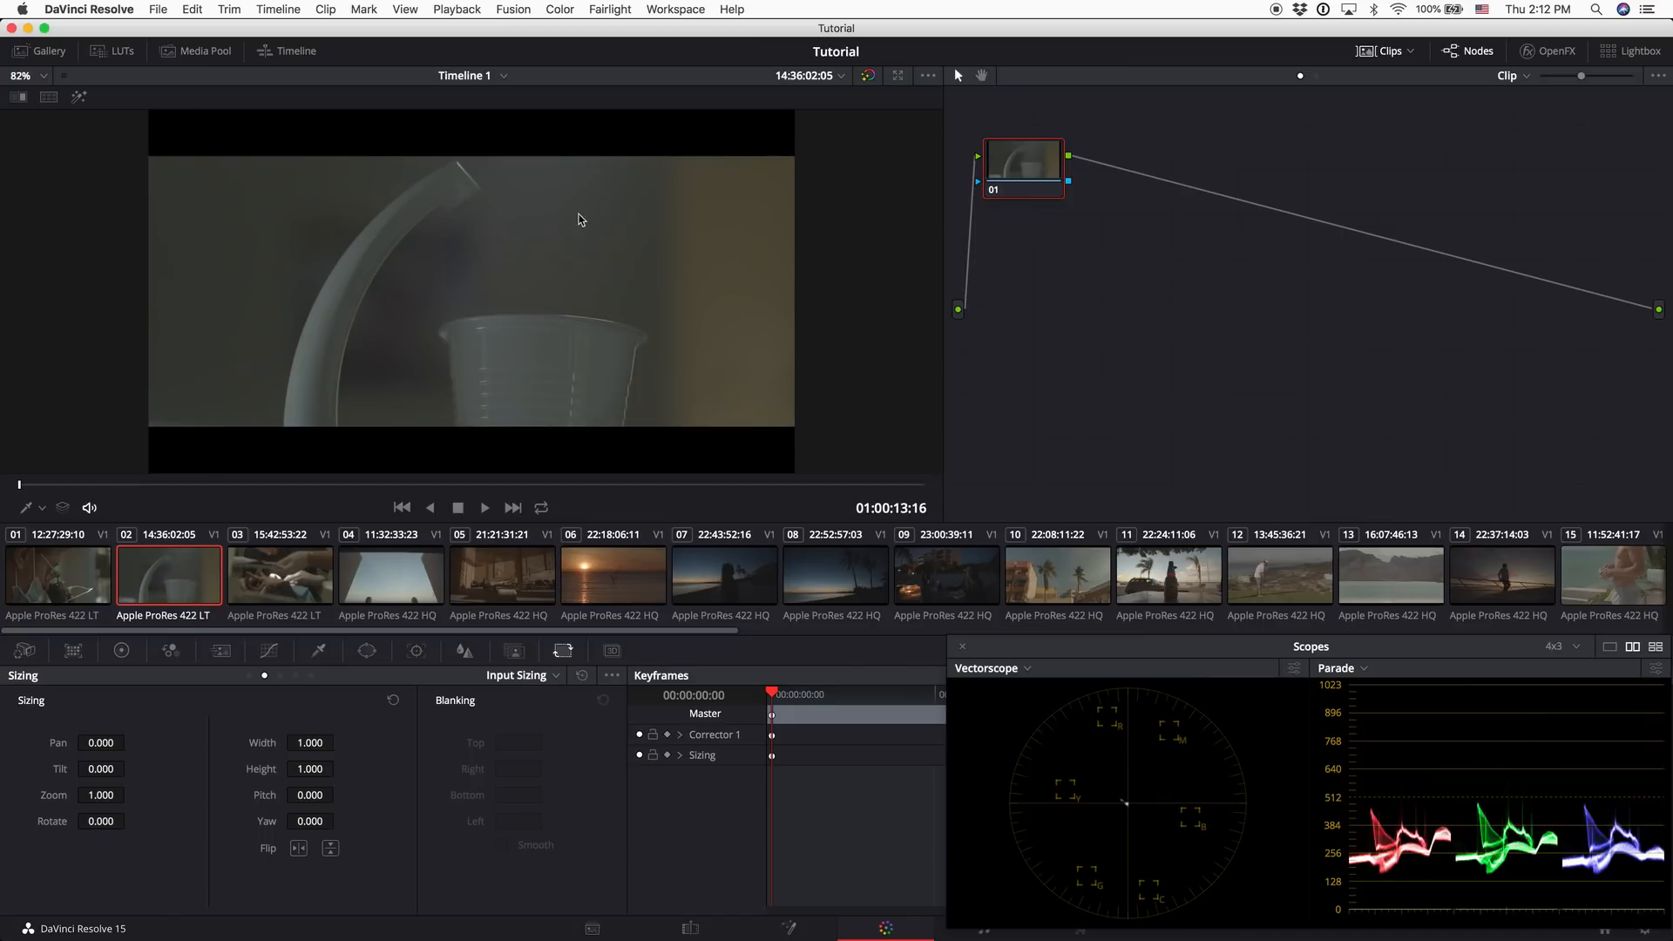
{"action": "left_click", "coordinate": [701, 586]}
{"action": "left_click", "coordinate": [881, 603]}
{"action": "left_click", "coordinate": [997, 599]}
{"action": "left_click", "coordinate": [1155, 601]}
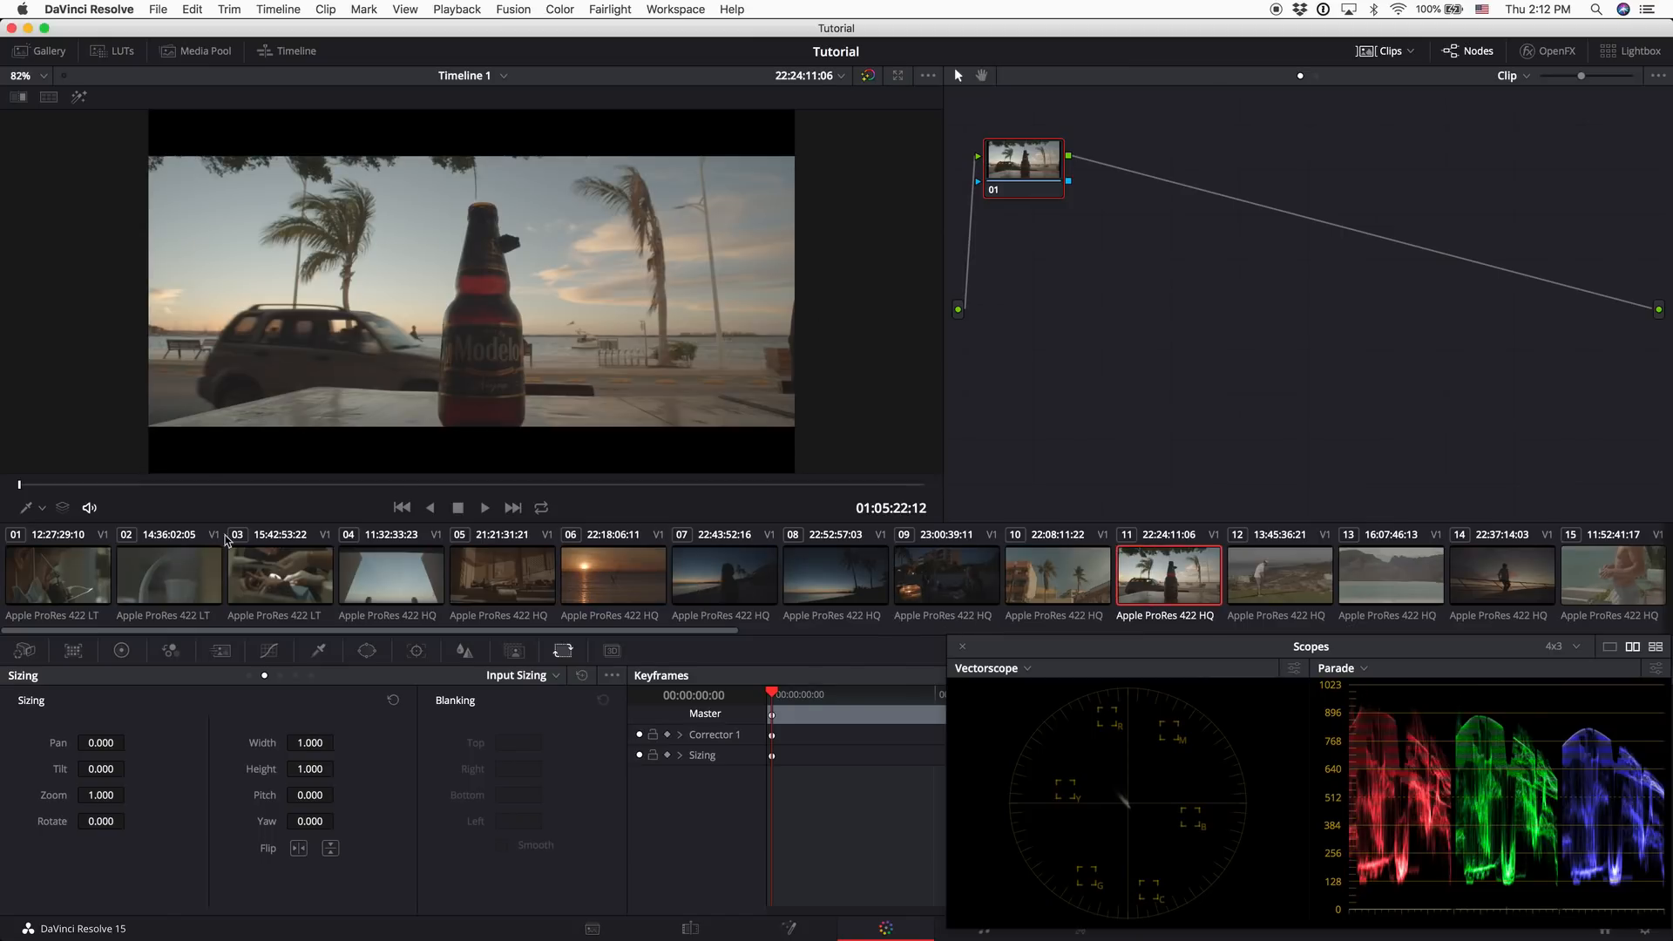
Compare the first clip's look and parade with clips 04, 07, 10, 11 and 13
{"action": "left_click", "coordinate": [68, 573]}
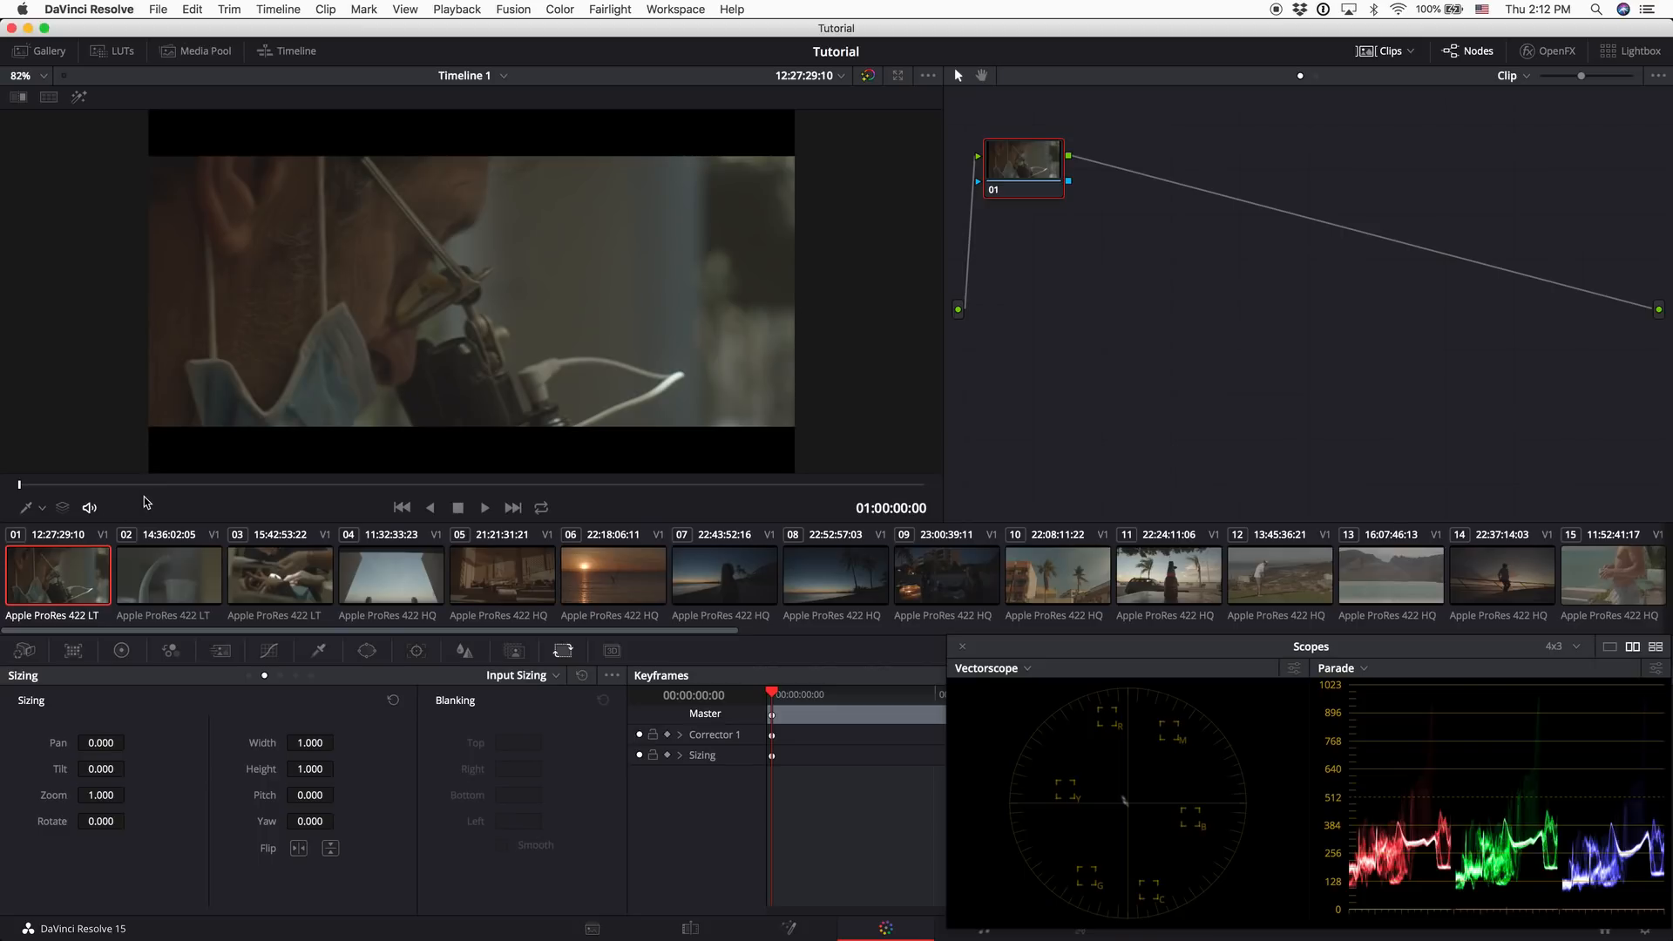
{"action": "left_click", "coordinate": [389, 578]}
{"action": "left_click", "coordinate": [697, 579]}
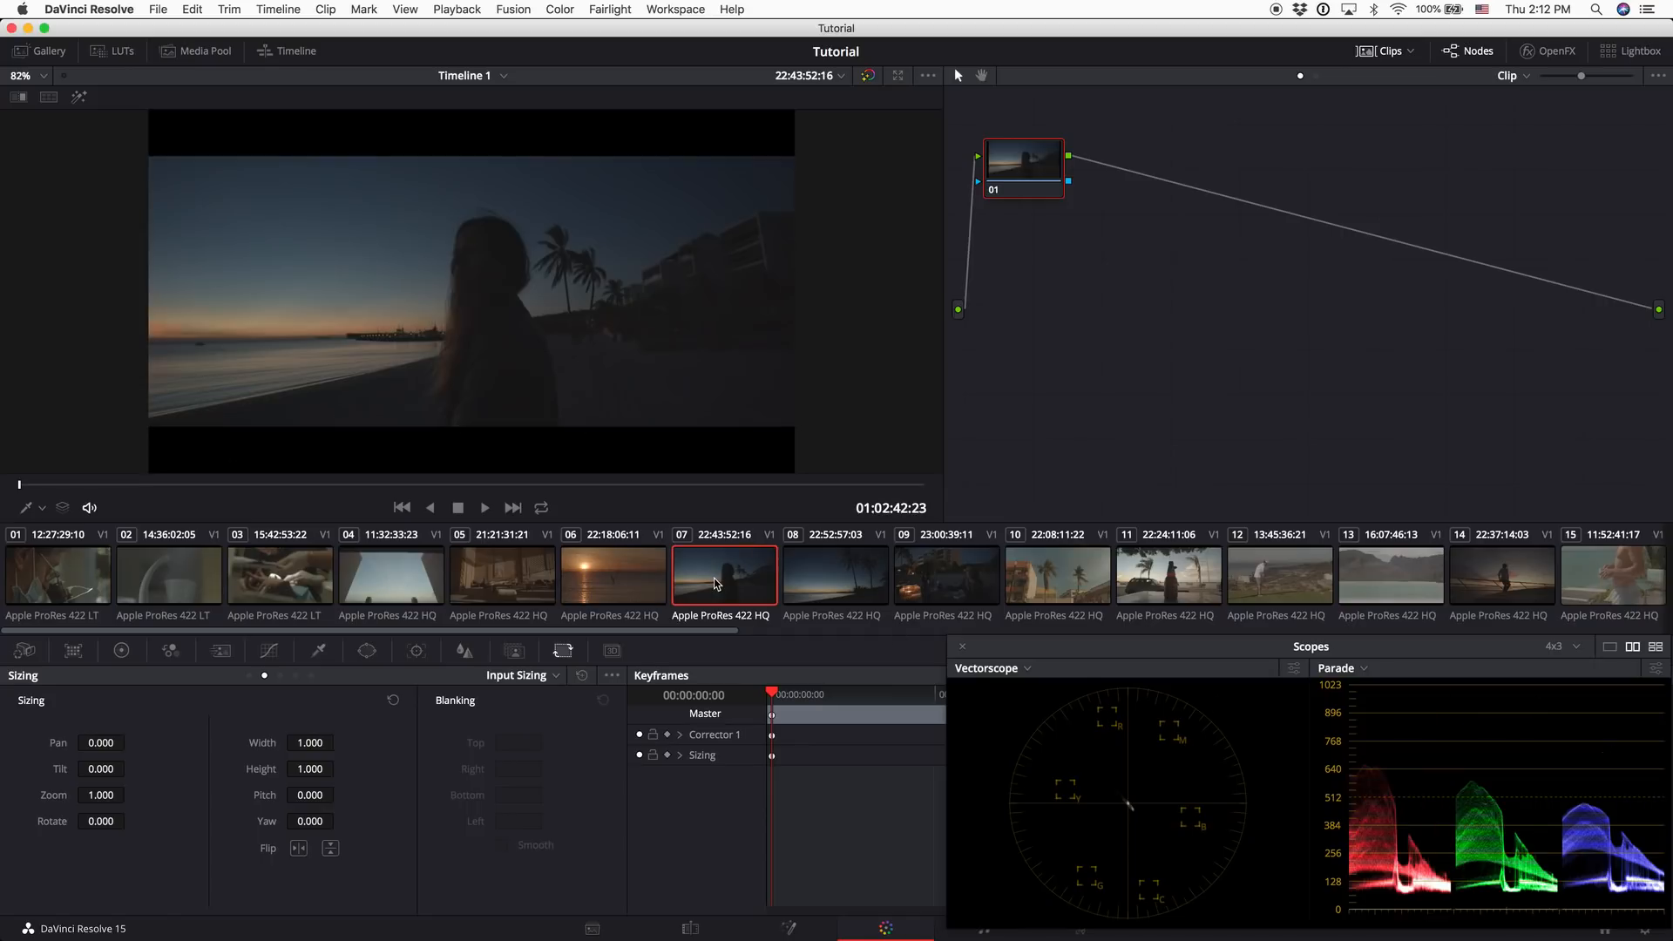
{"action": "left_click", "coordinate": [1051, 587]}
{"action": "left_click", "coordinate": [1158, 575]}
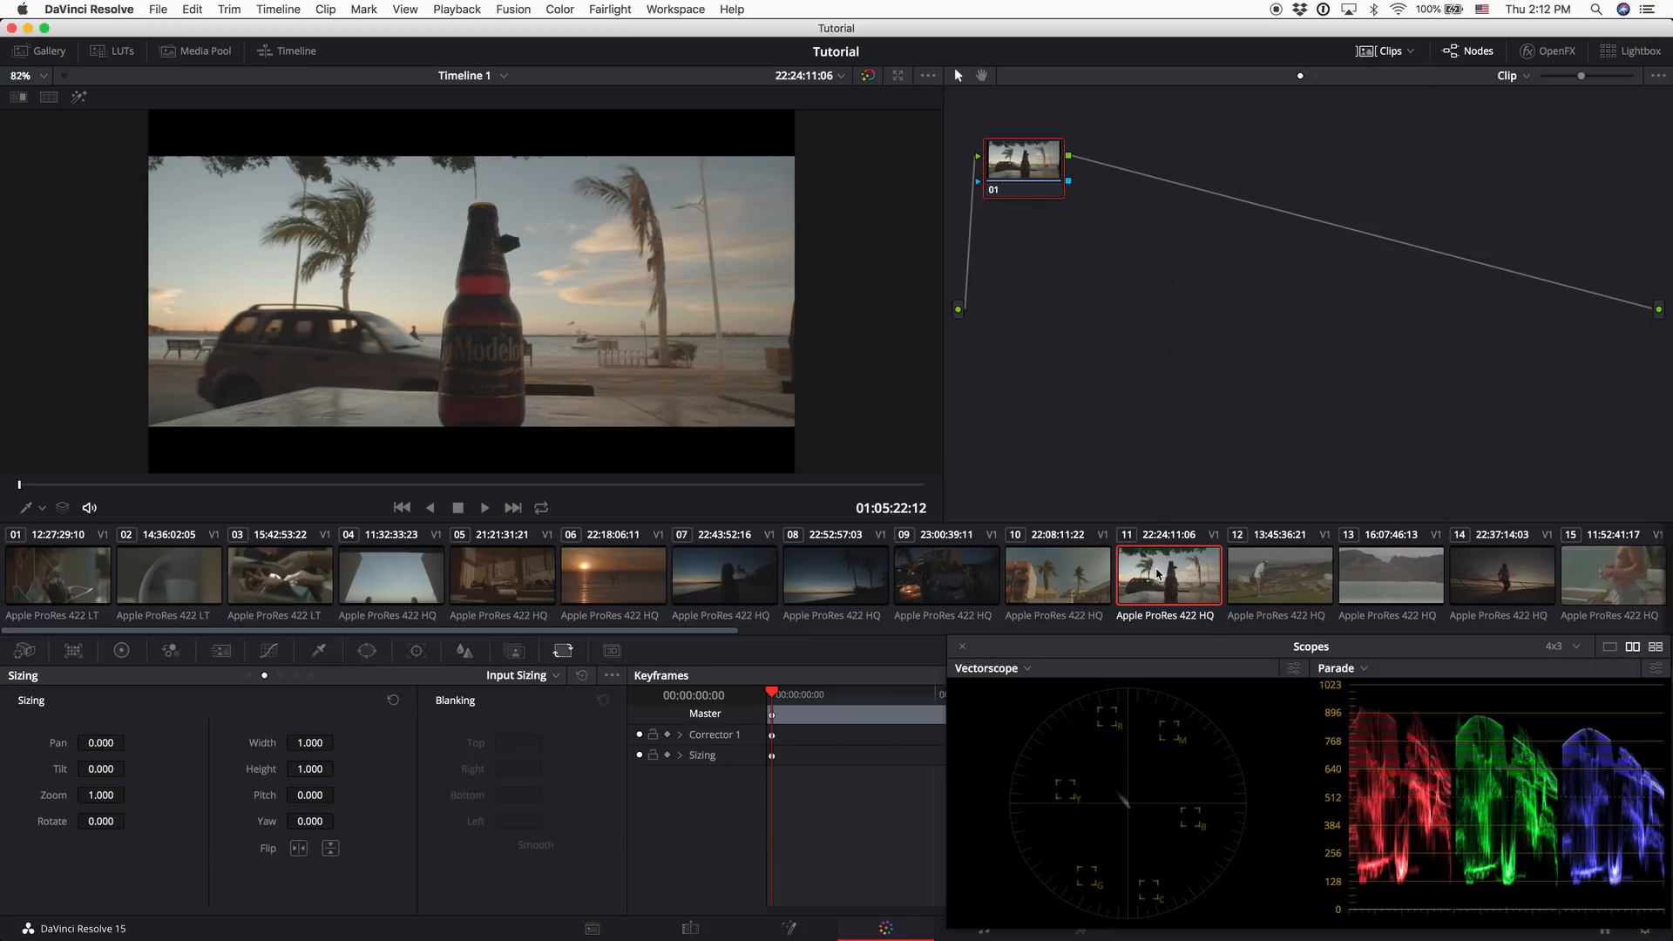
{"action": "left_click", "coordinate": [1368, 577]}
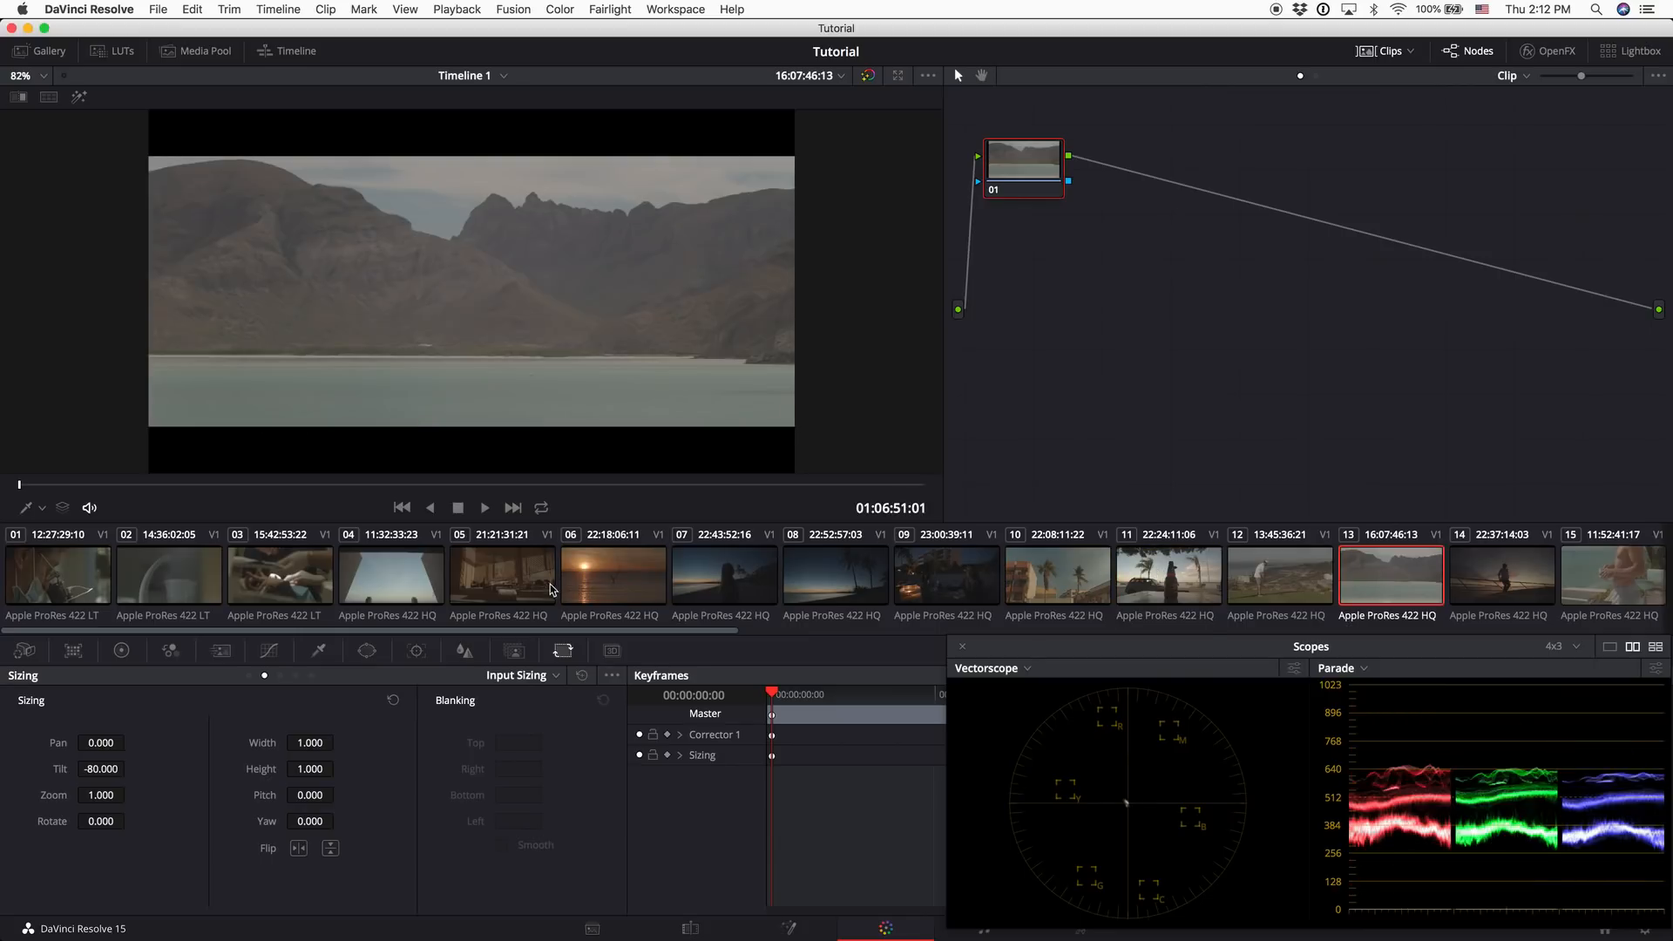
Scrub through clips 15 and 17 to inspect their shots, and view the straw hat clip 18
{"action": "scroll", "coordinate": [562, 629], "scroll_direction": "right", "scroll_amount": 10}
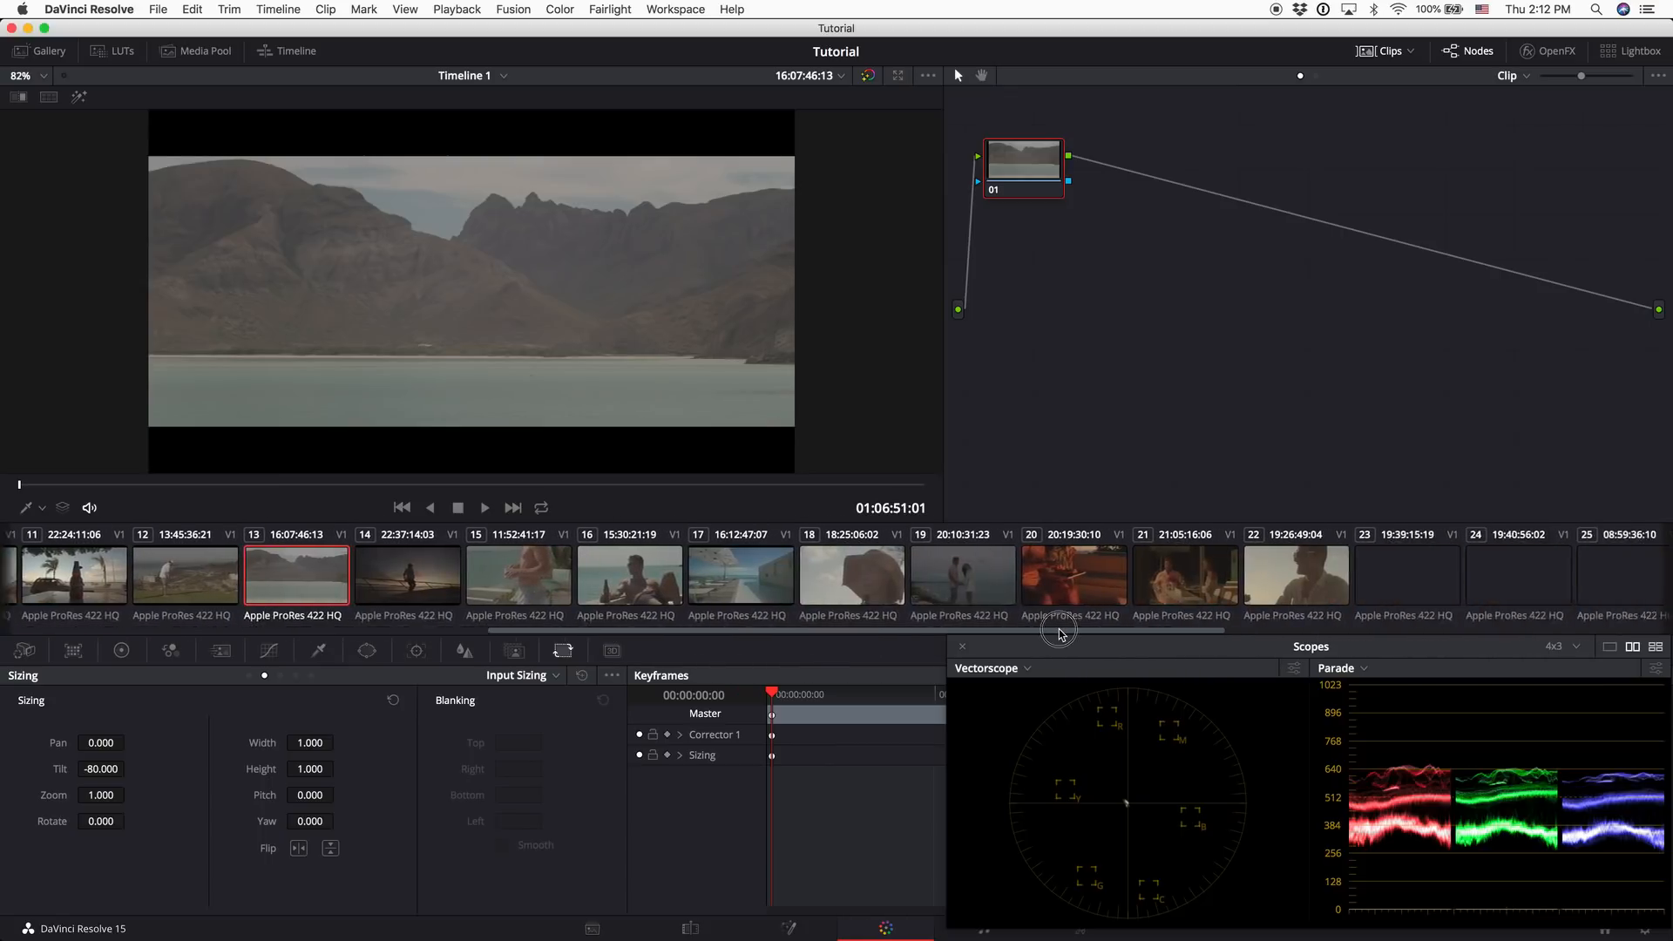
{"action": "left_click", "coordinate": [436, 569]}
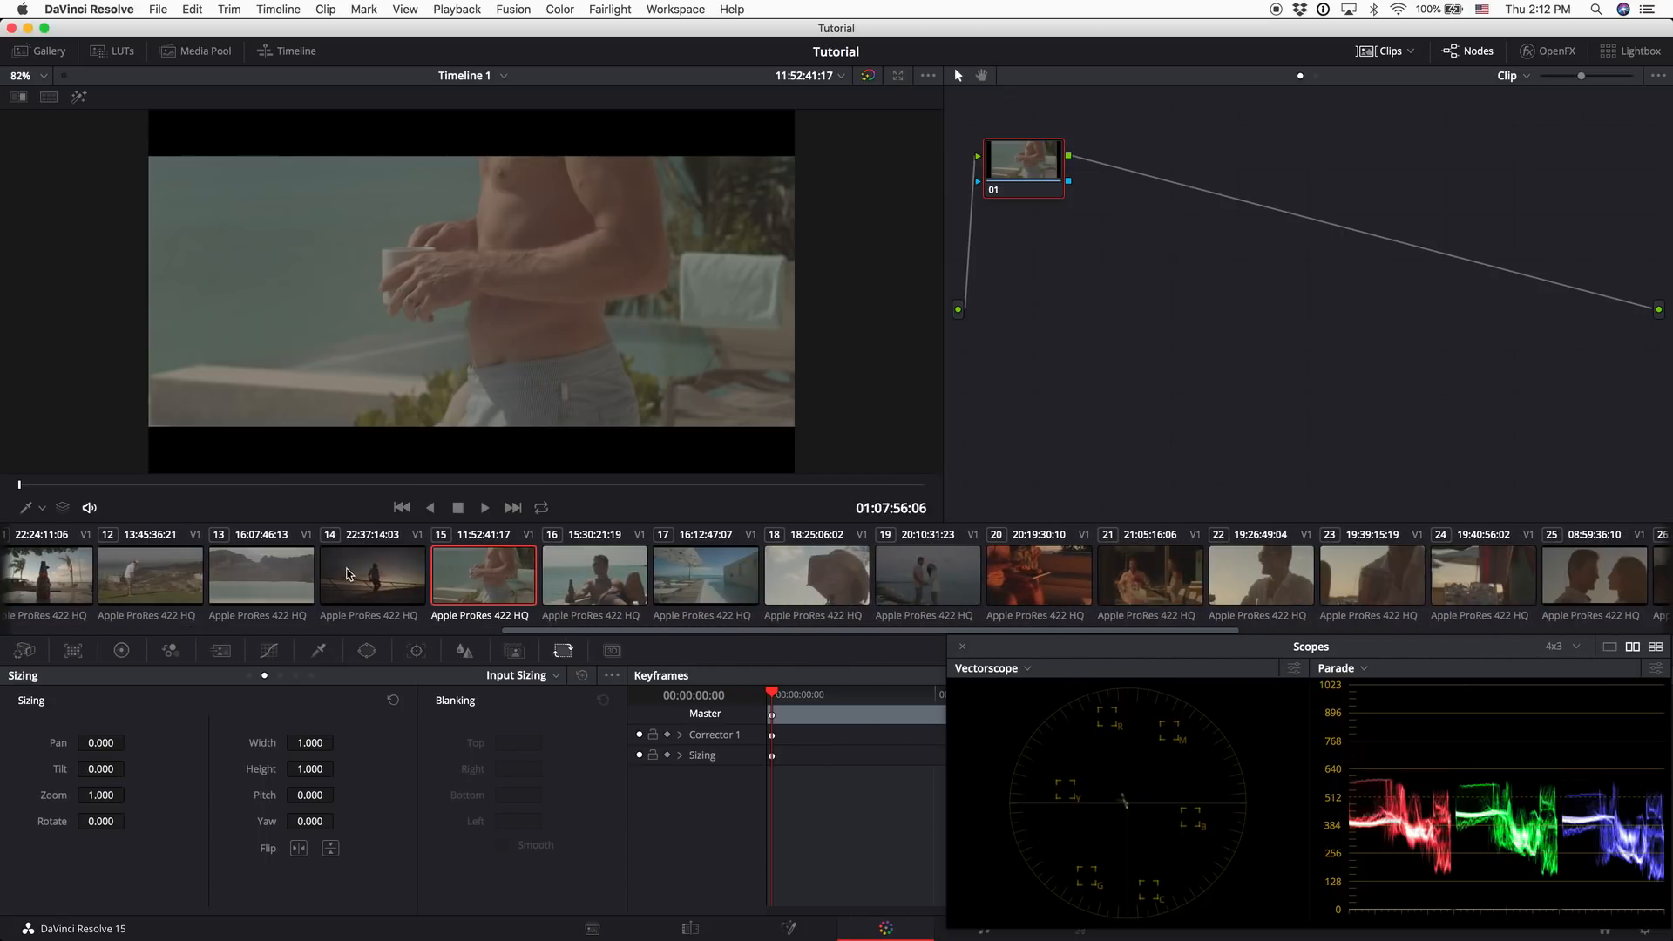
{"action": "left_click_drag", "start_coordinate": [355, 485], "coordinate": [660, 484]}
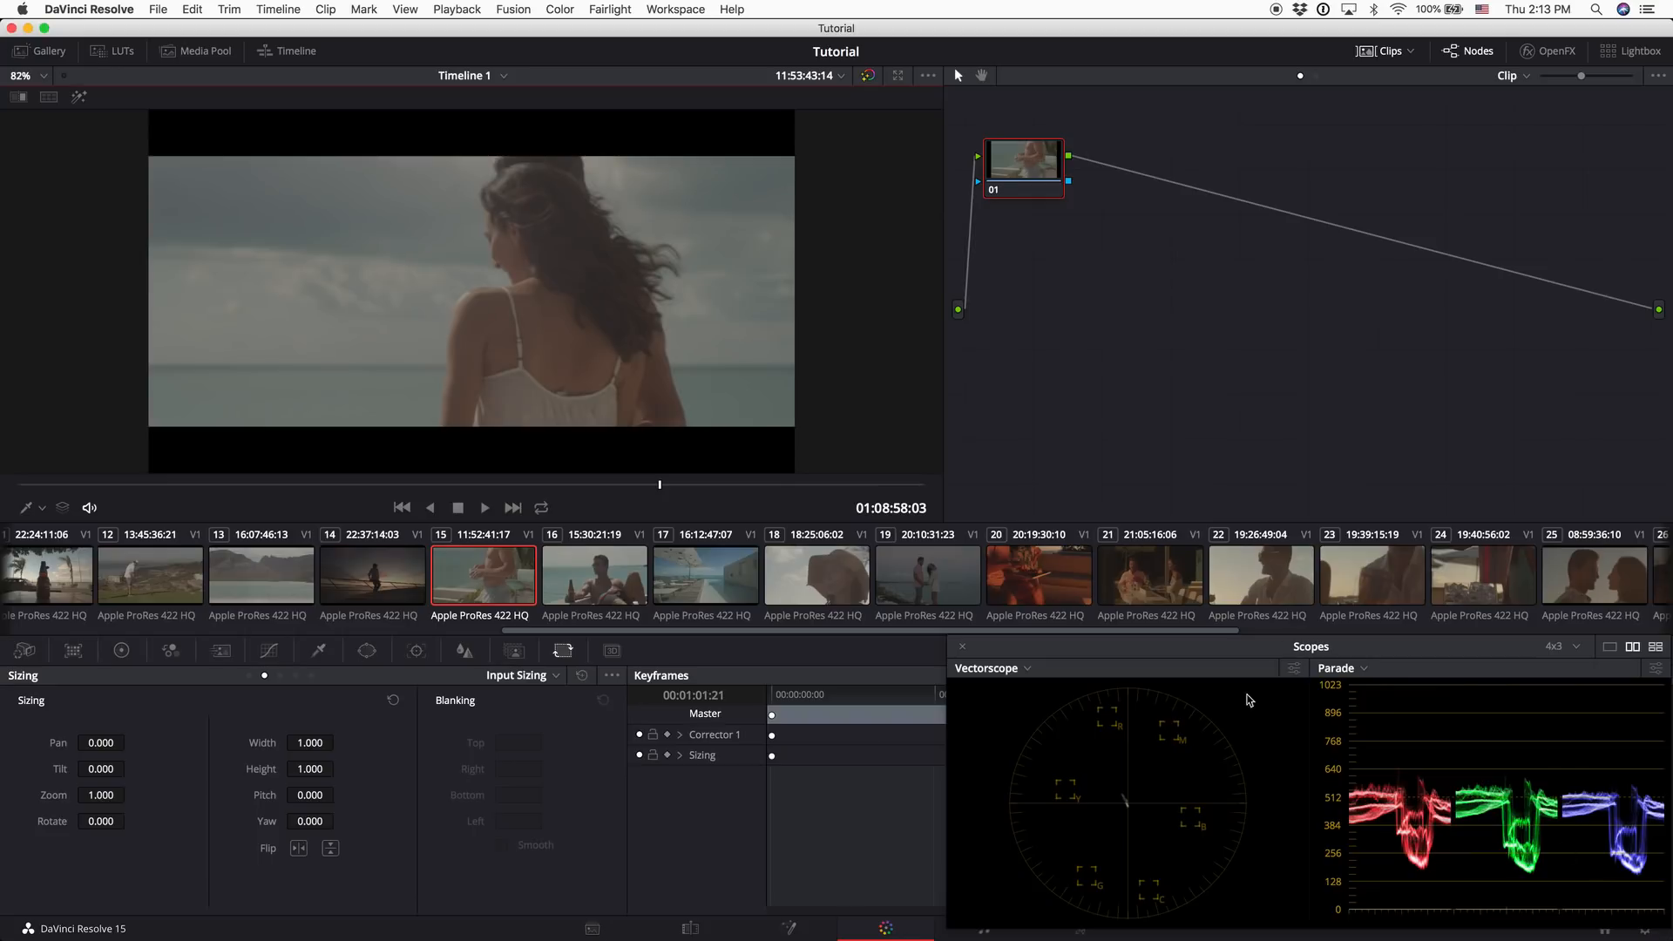
{"action": "left_click_drag", "start_coordinate": [647, 482], "coordinate": [606, 482]}
{"action": "left_click", "coordinate": [740, 576]}
{"action": "left_click_drag", "start_coordinate": [499, 486], "coordinate": [688, 482]}
{"action": "left_click", "coordinate": [836, 575]}
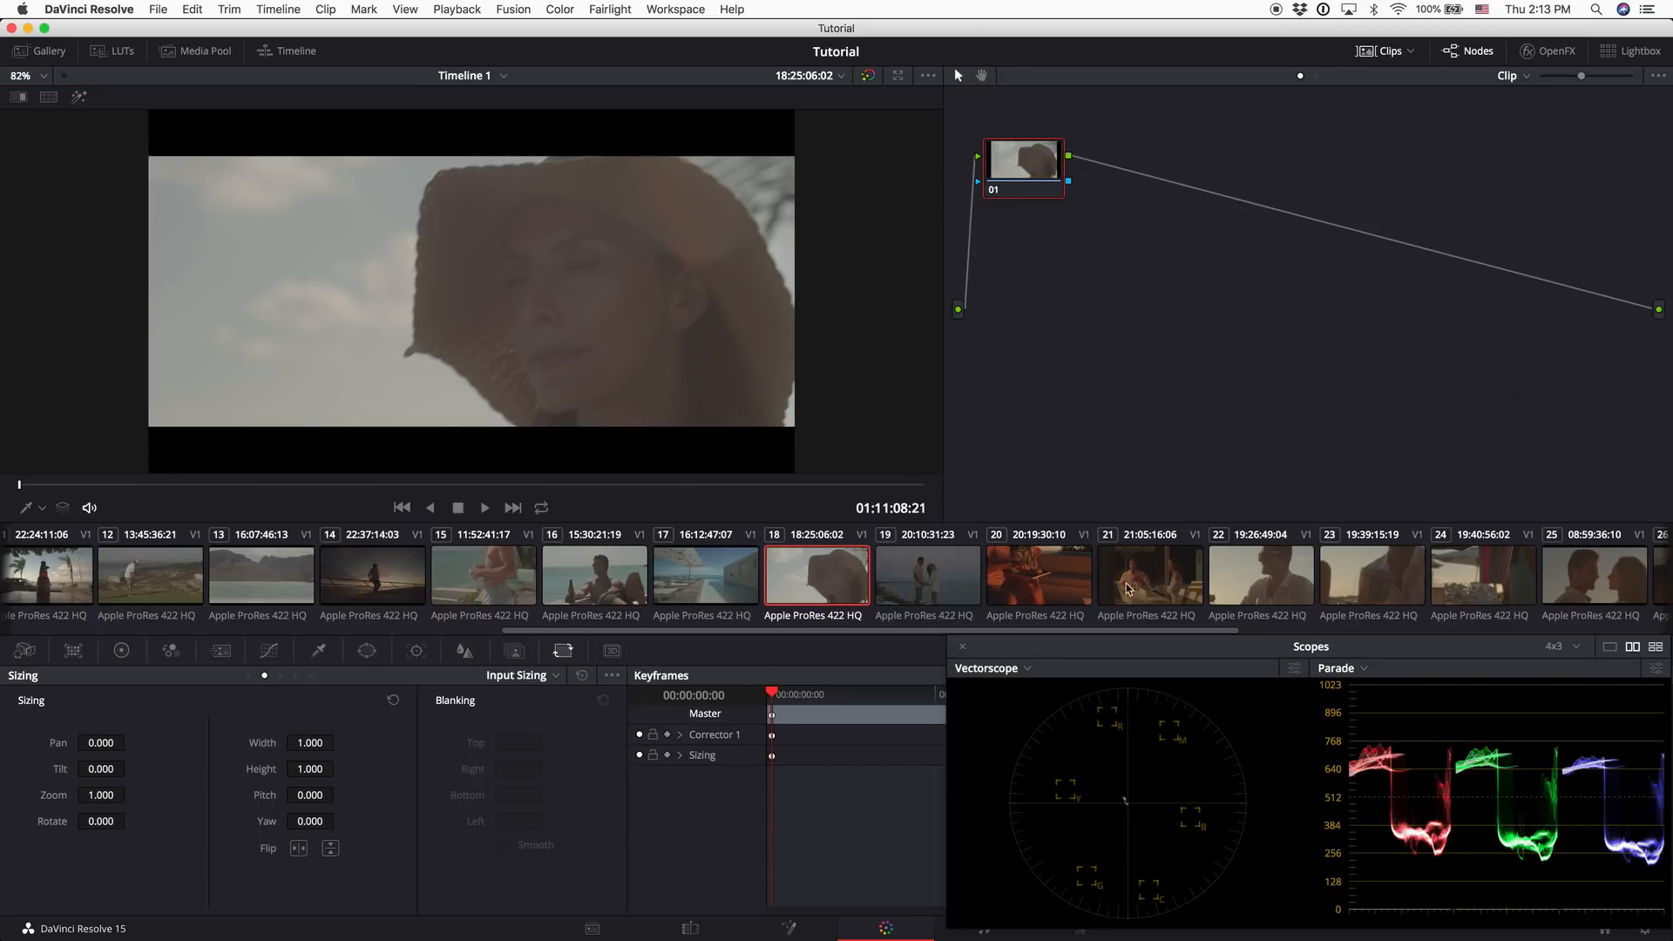
Examine clips 21, 22 and 23, scrubbing through 21 and 22, and return to the beer bottle clip 11
{"action": "left_click", "coordinate": [1160, 580]}
{"action": "left_click_drag", "start_coordinate": [377, 485], "coordinate": [471, 479]}
{"action": "left_click", "coordinate": [1329, 582]}
{"action": "left_click", "coordinate": [1246, 573]}
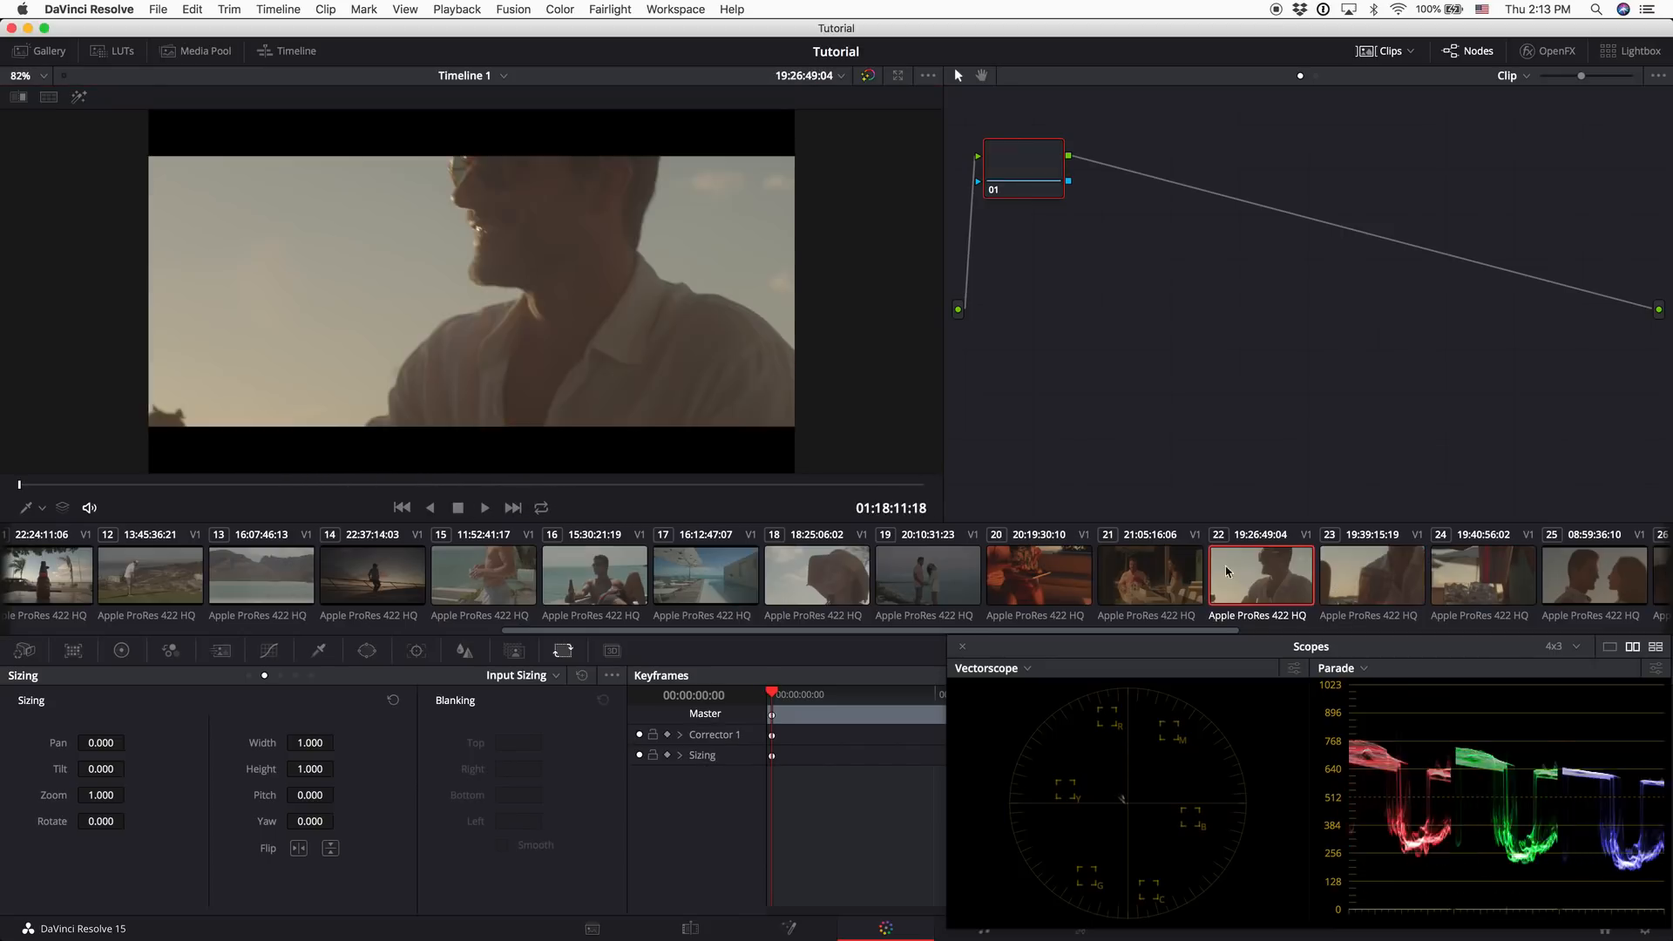
{"action": "left_click_drag", "start_coordinate": [638, 492], "coordinate": [215, 485]}
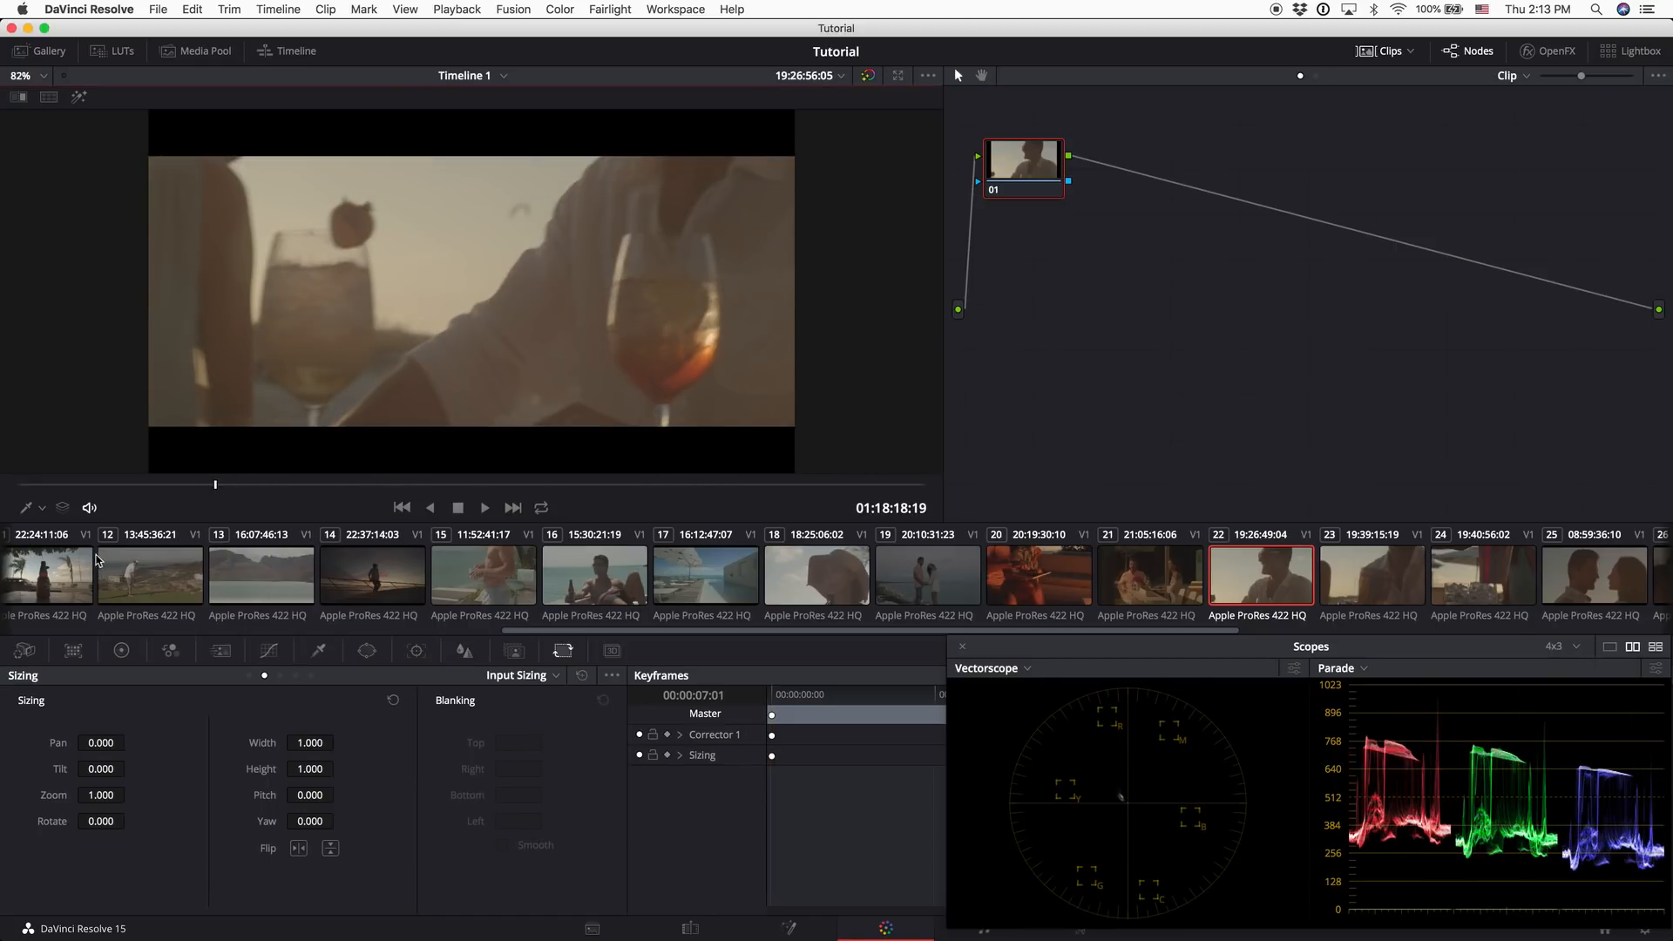
{"action": "left_click", "coordinate": [58, 568]}
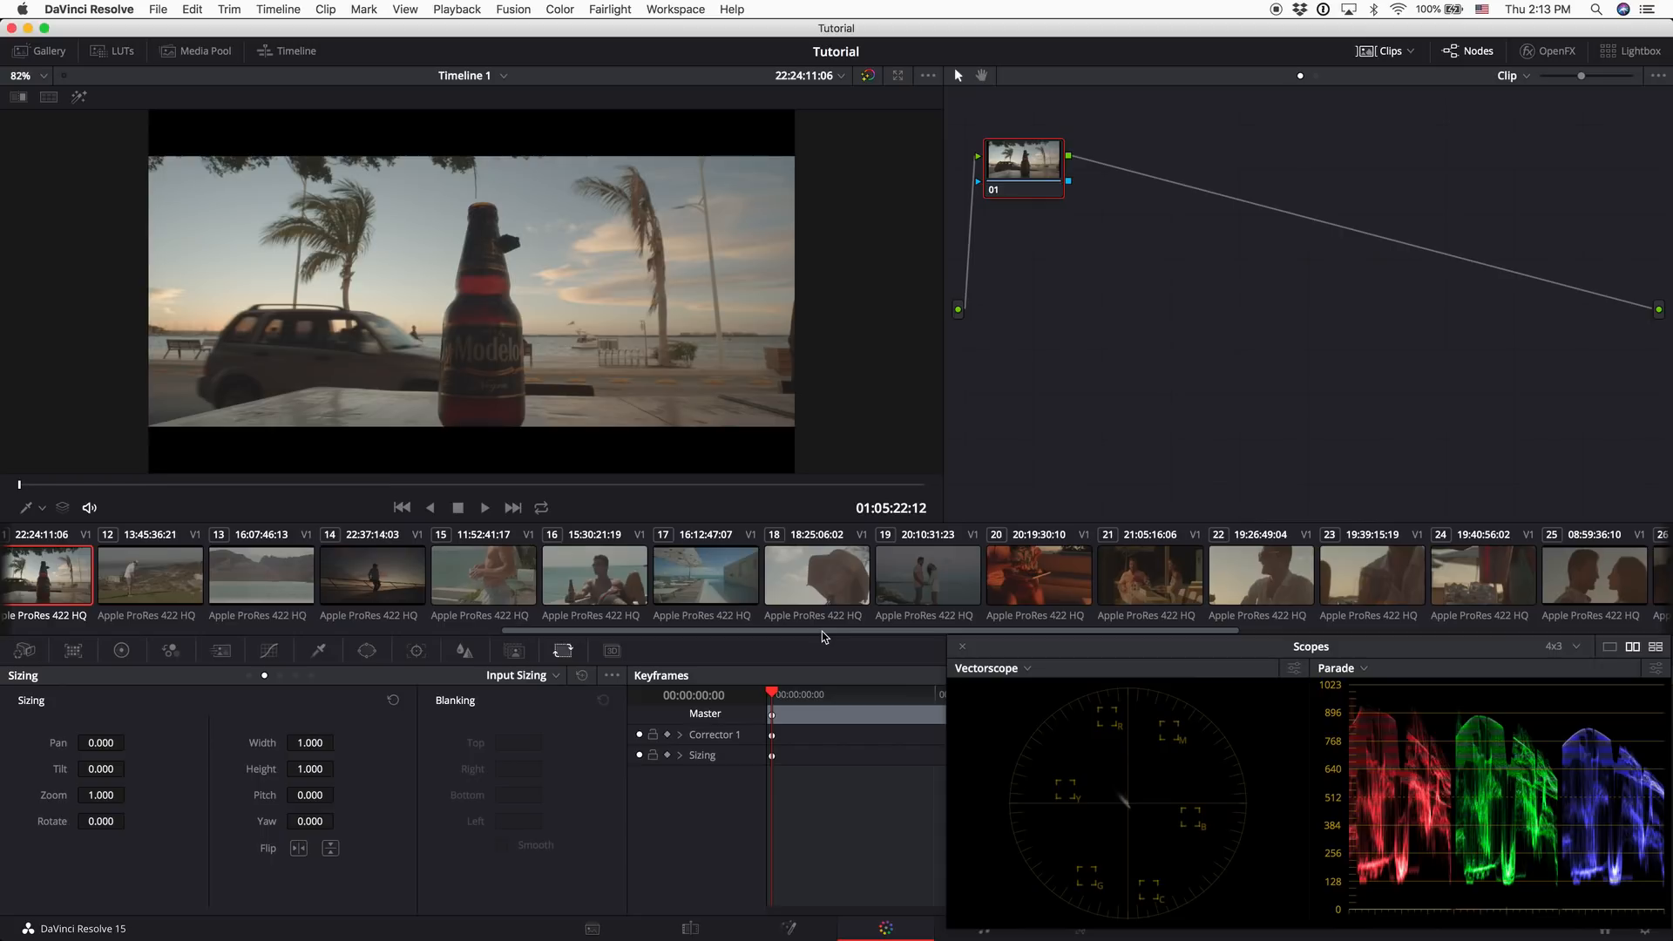
Compare the palm tree clip 10 with the beer bottle clip 11 on the parade, and review clips 12 and 13
{"action": "scroll", "coordinate": [915, 572], "scroll_direction": "left", "scroll_amount": 10}
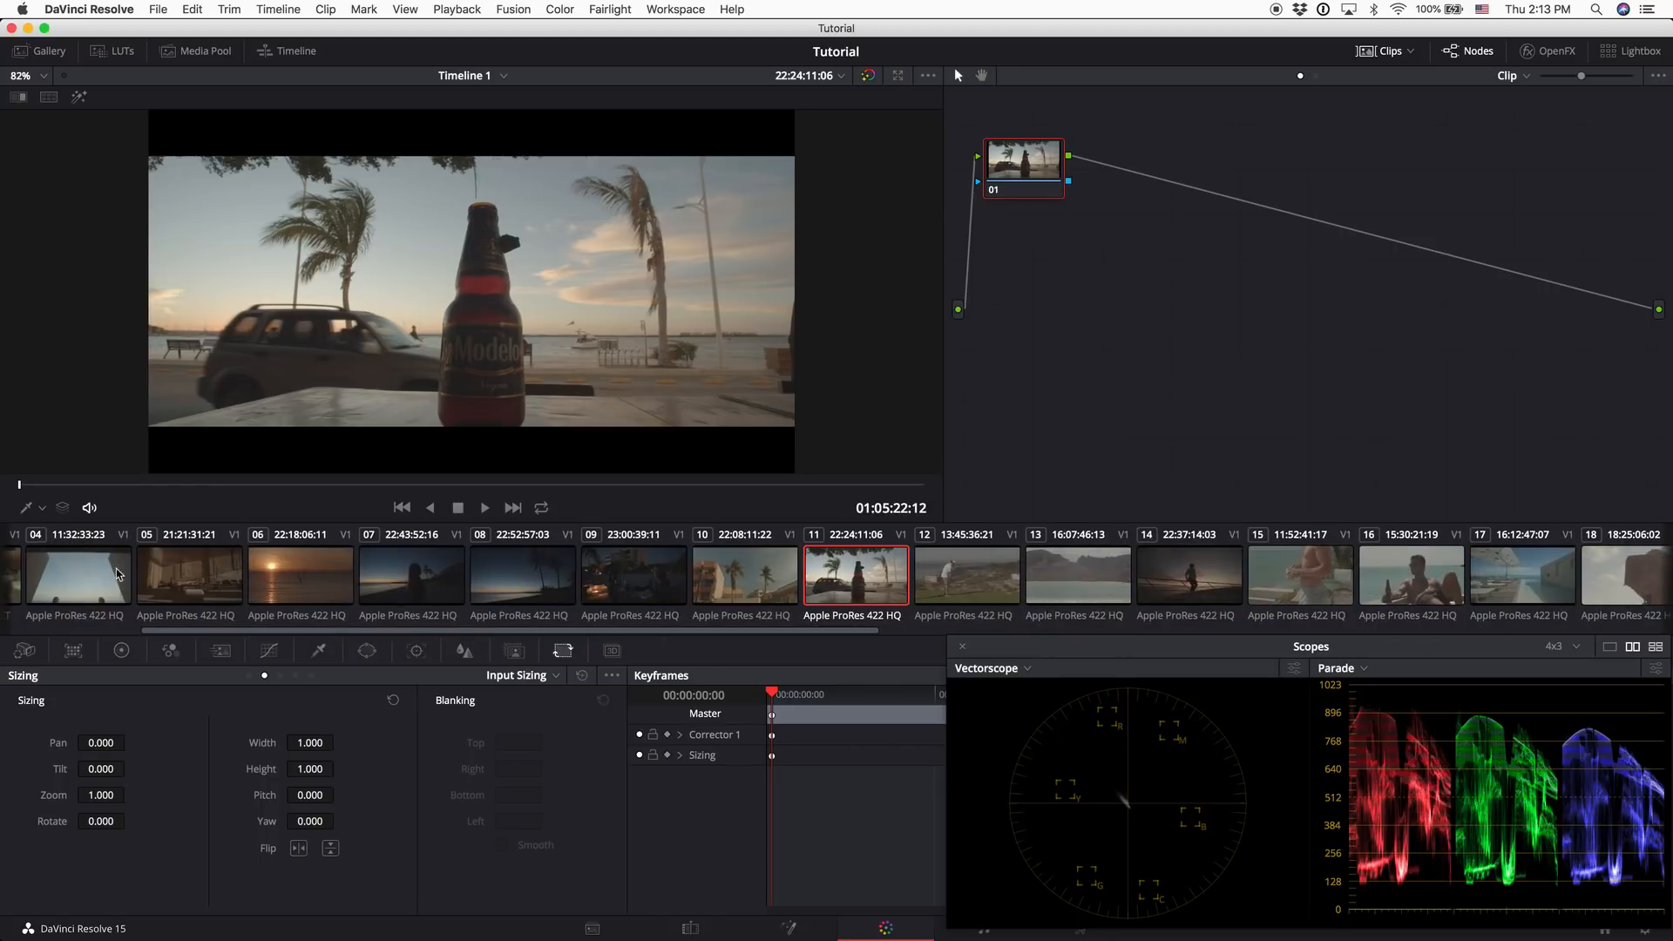
{"action": "left_click_drag", "start_coordinate": [297, 630], "coordinate": [442, 630]}
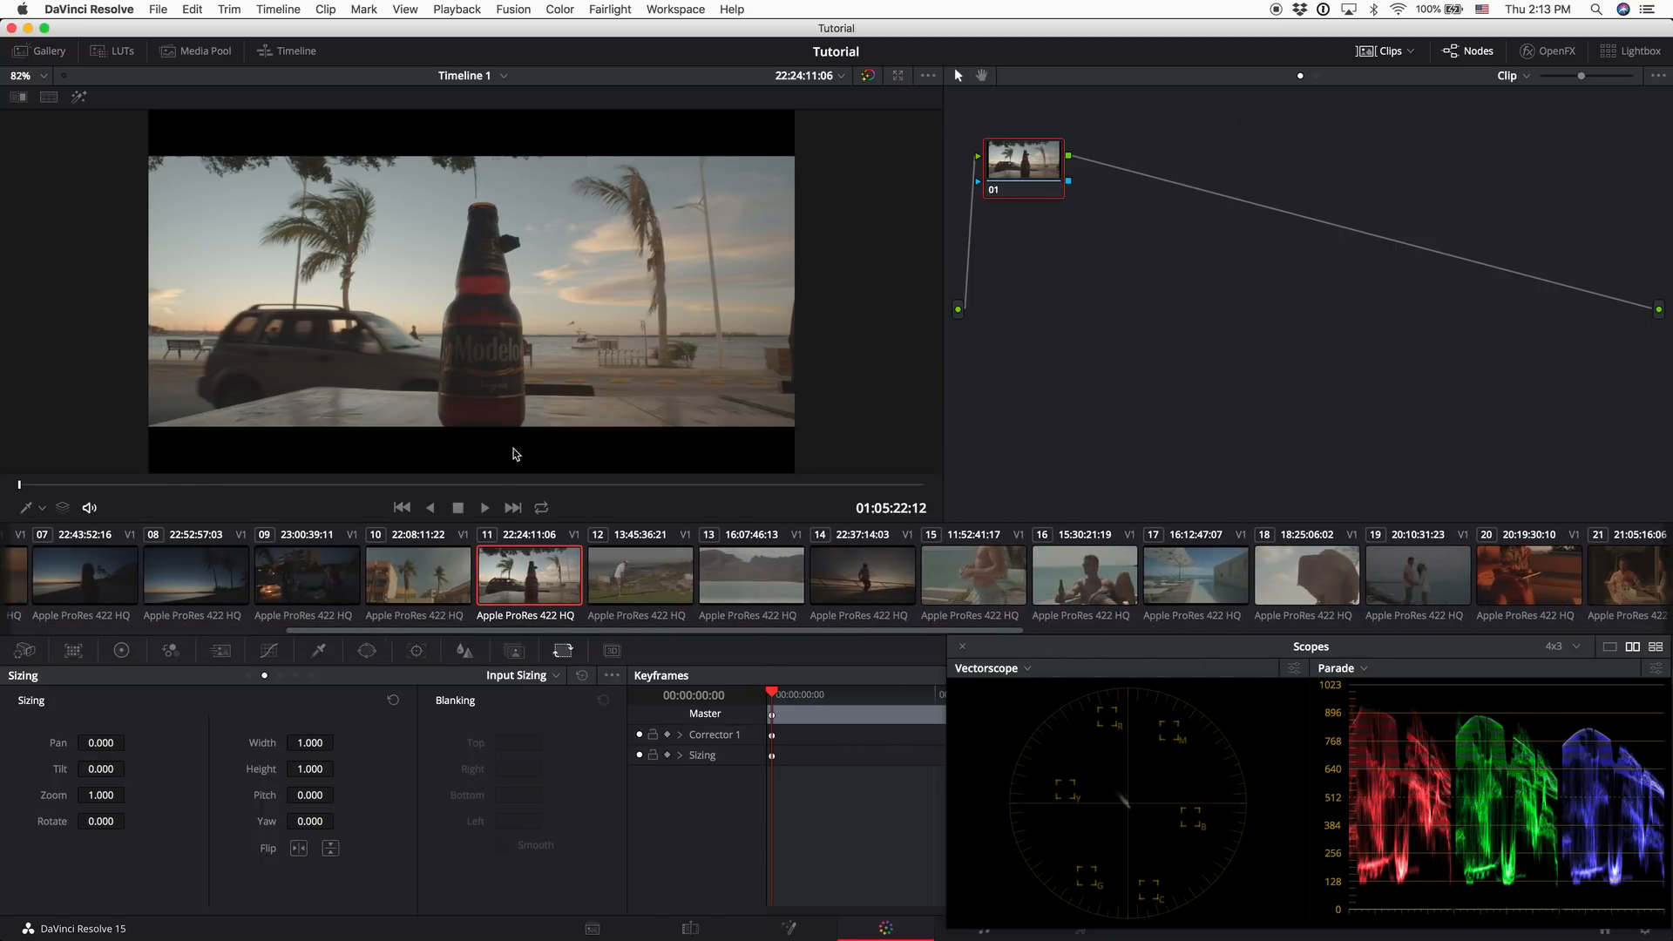
{"action": "left_click", "coordinate": [440, 576]}
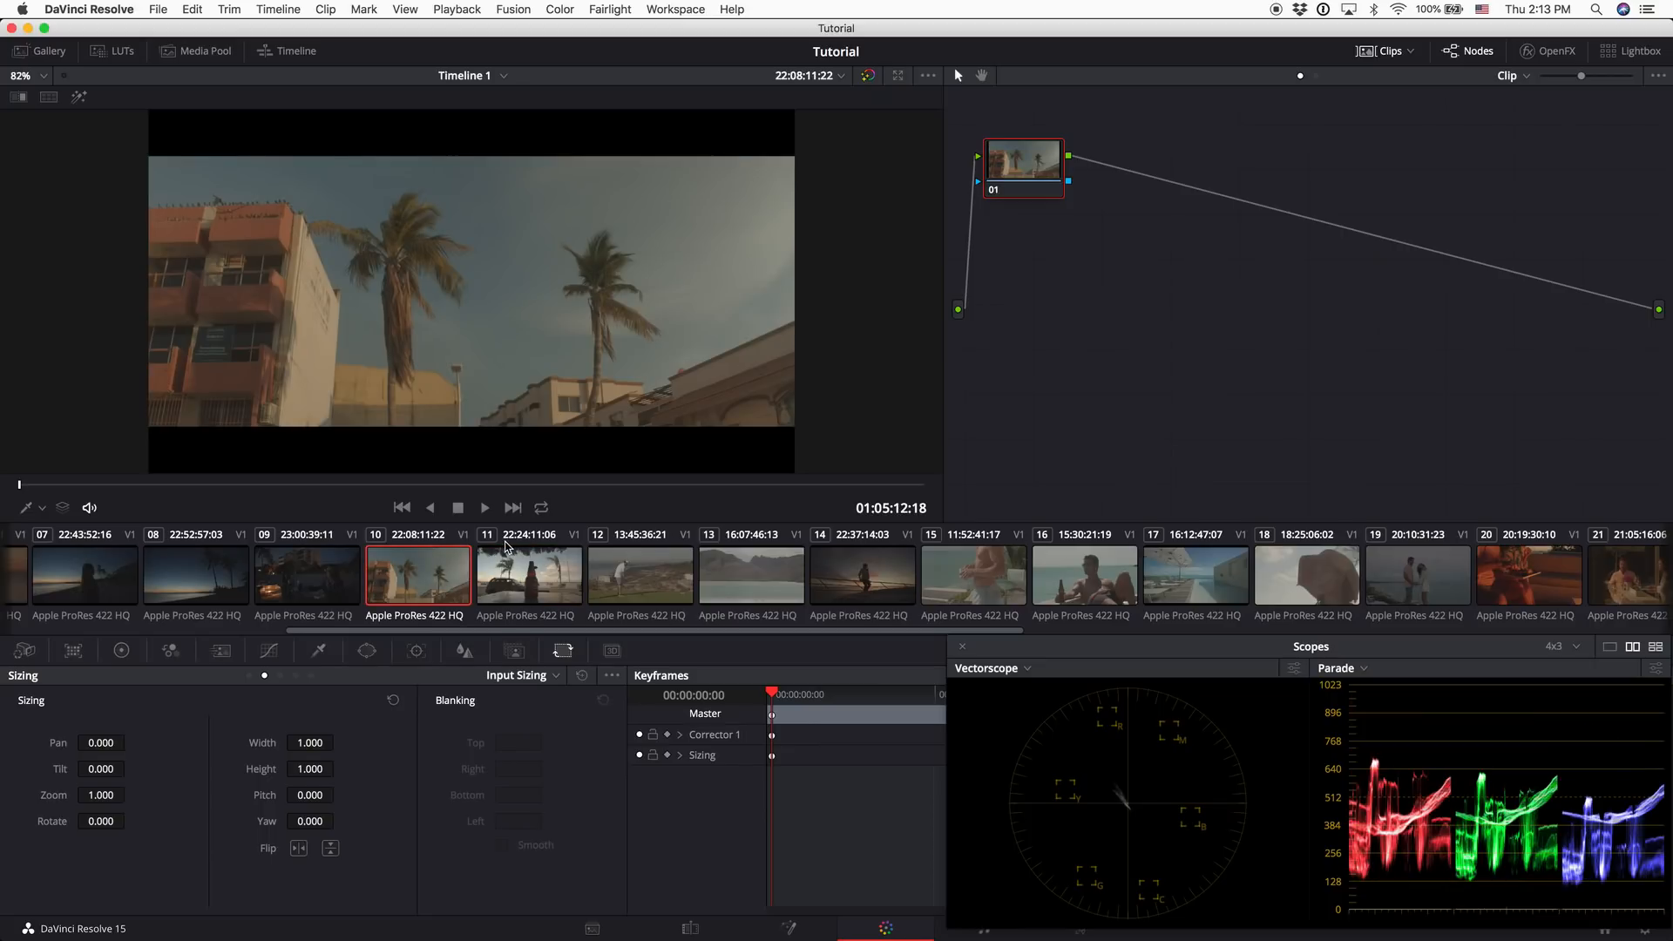
{"action": "left_click", "coordinate": [515, 587]}
{"action": "left_click", "coordinate": [447, 583]}
{"action": "left_click", "coordinate": [536, 583]}
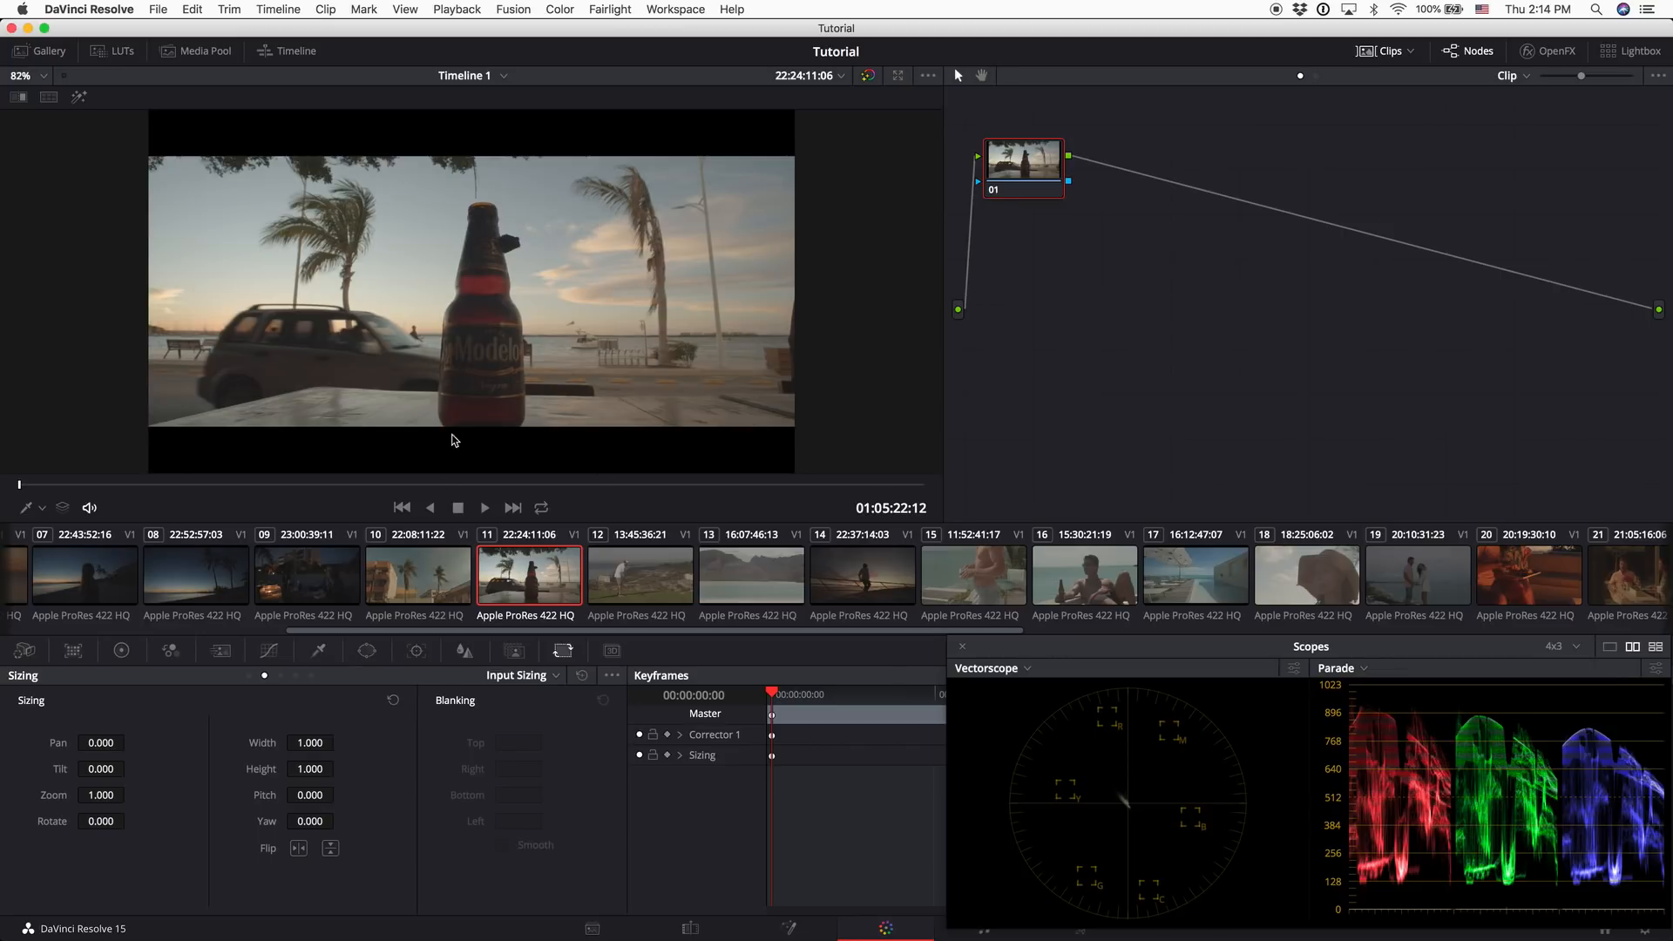
{"action": "left_click", "coordinate": [399, 484]}
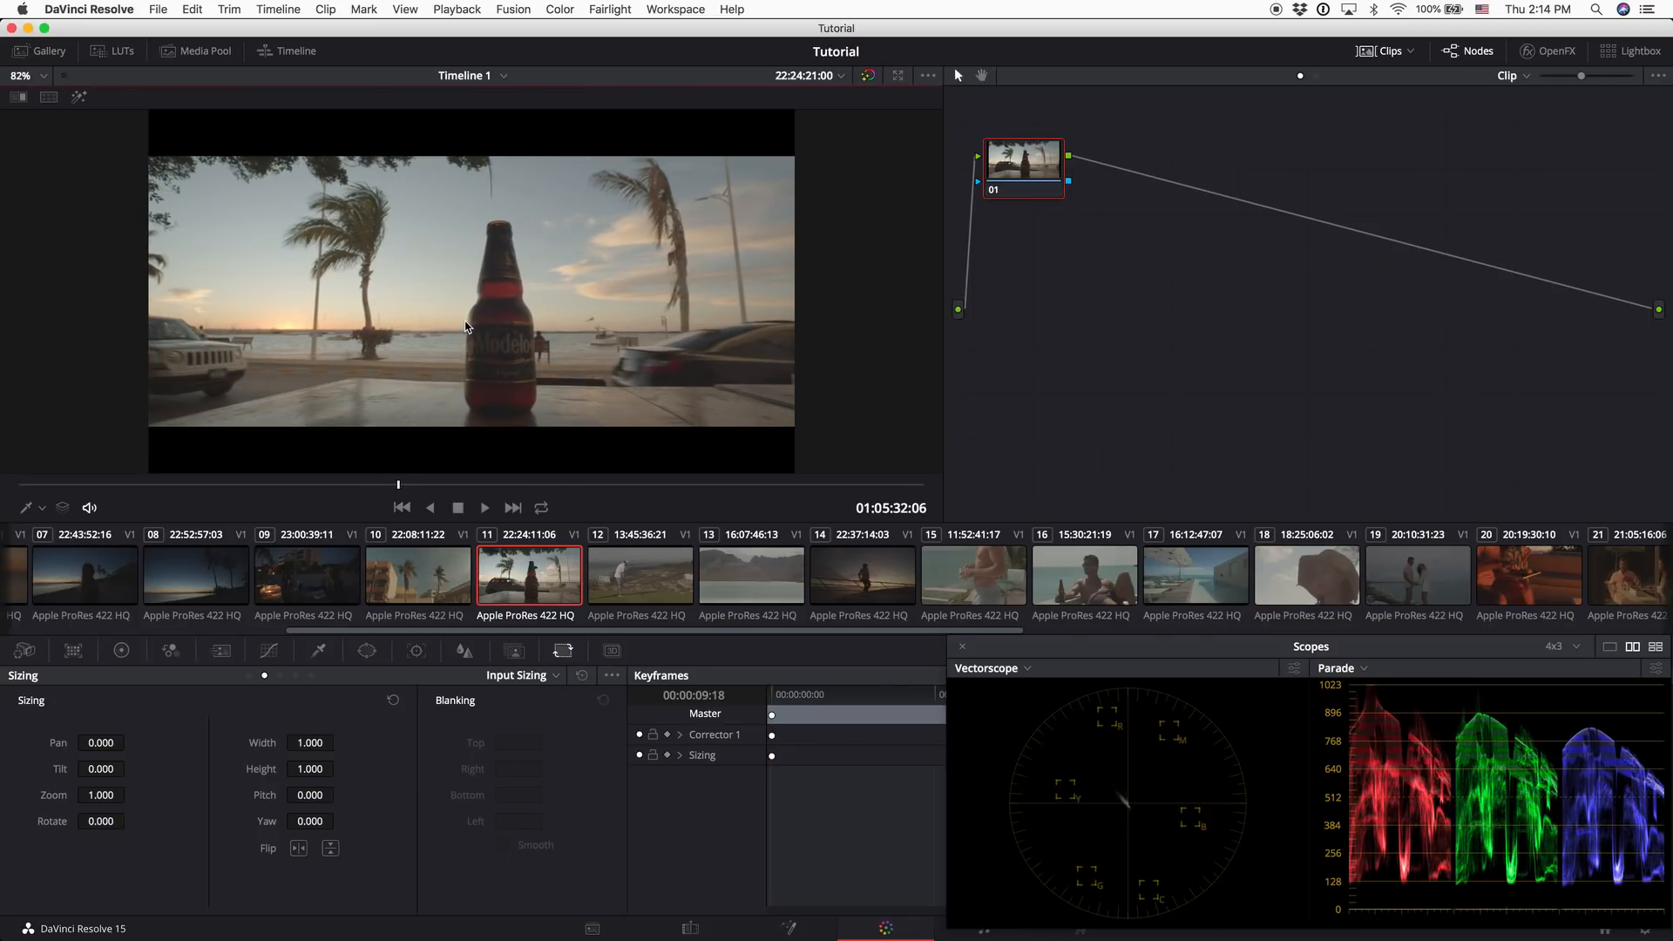
{"action": "left_click", "coordinate": [644, 580]}
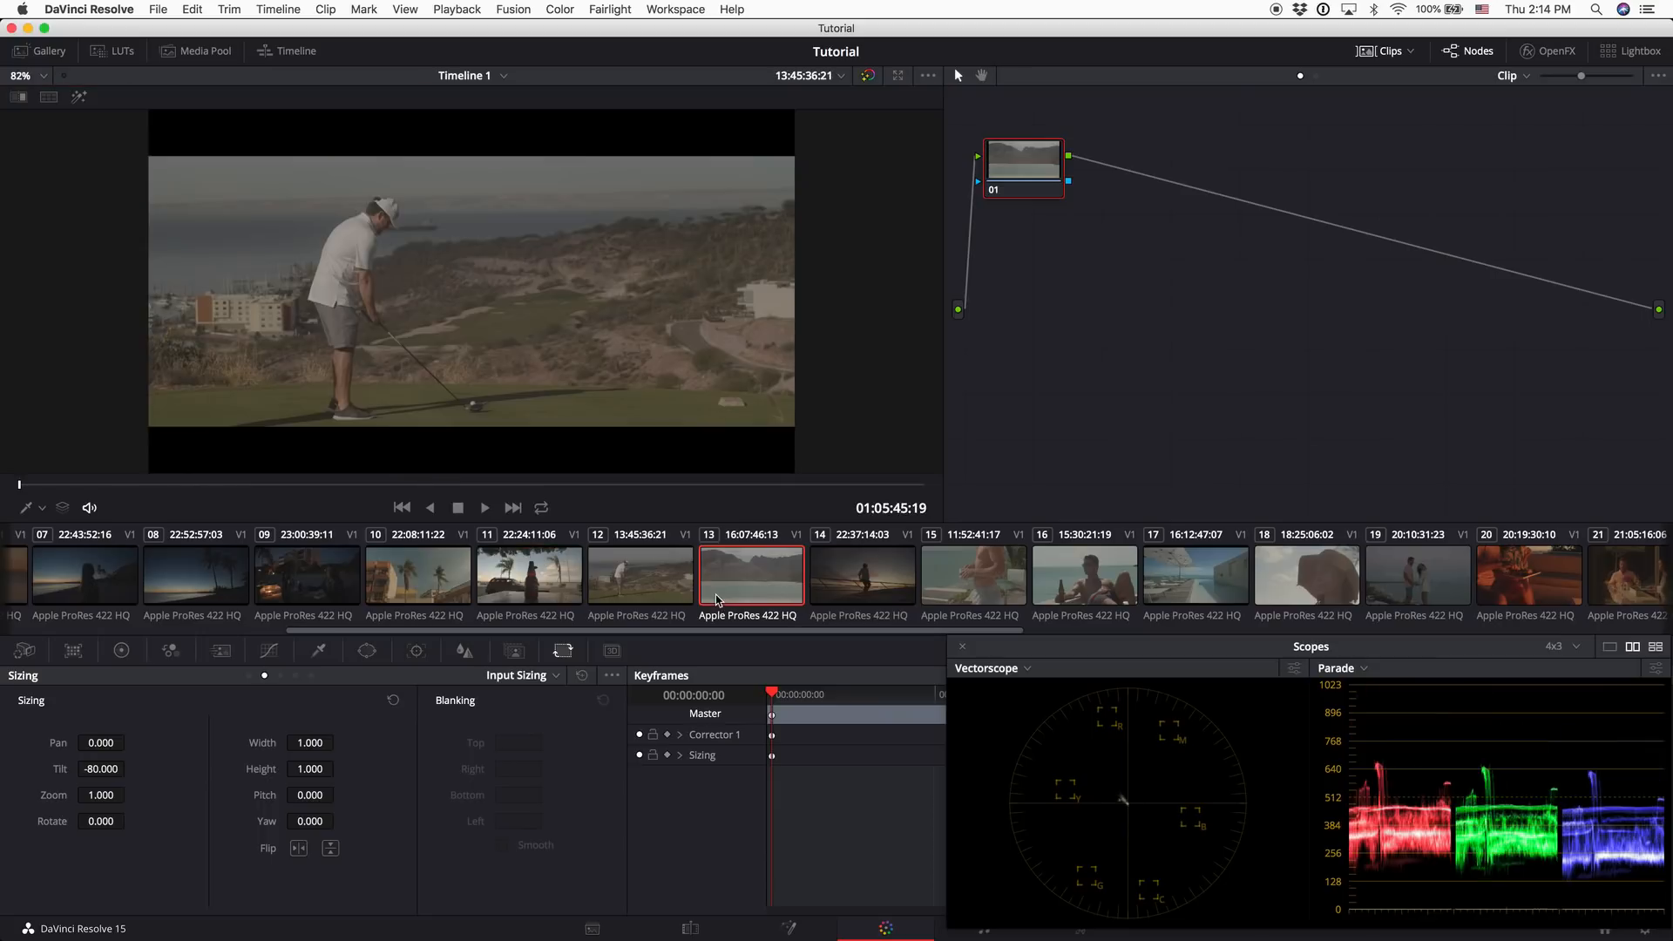
{"action": "left_click", "coordinate": [737, 599]}
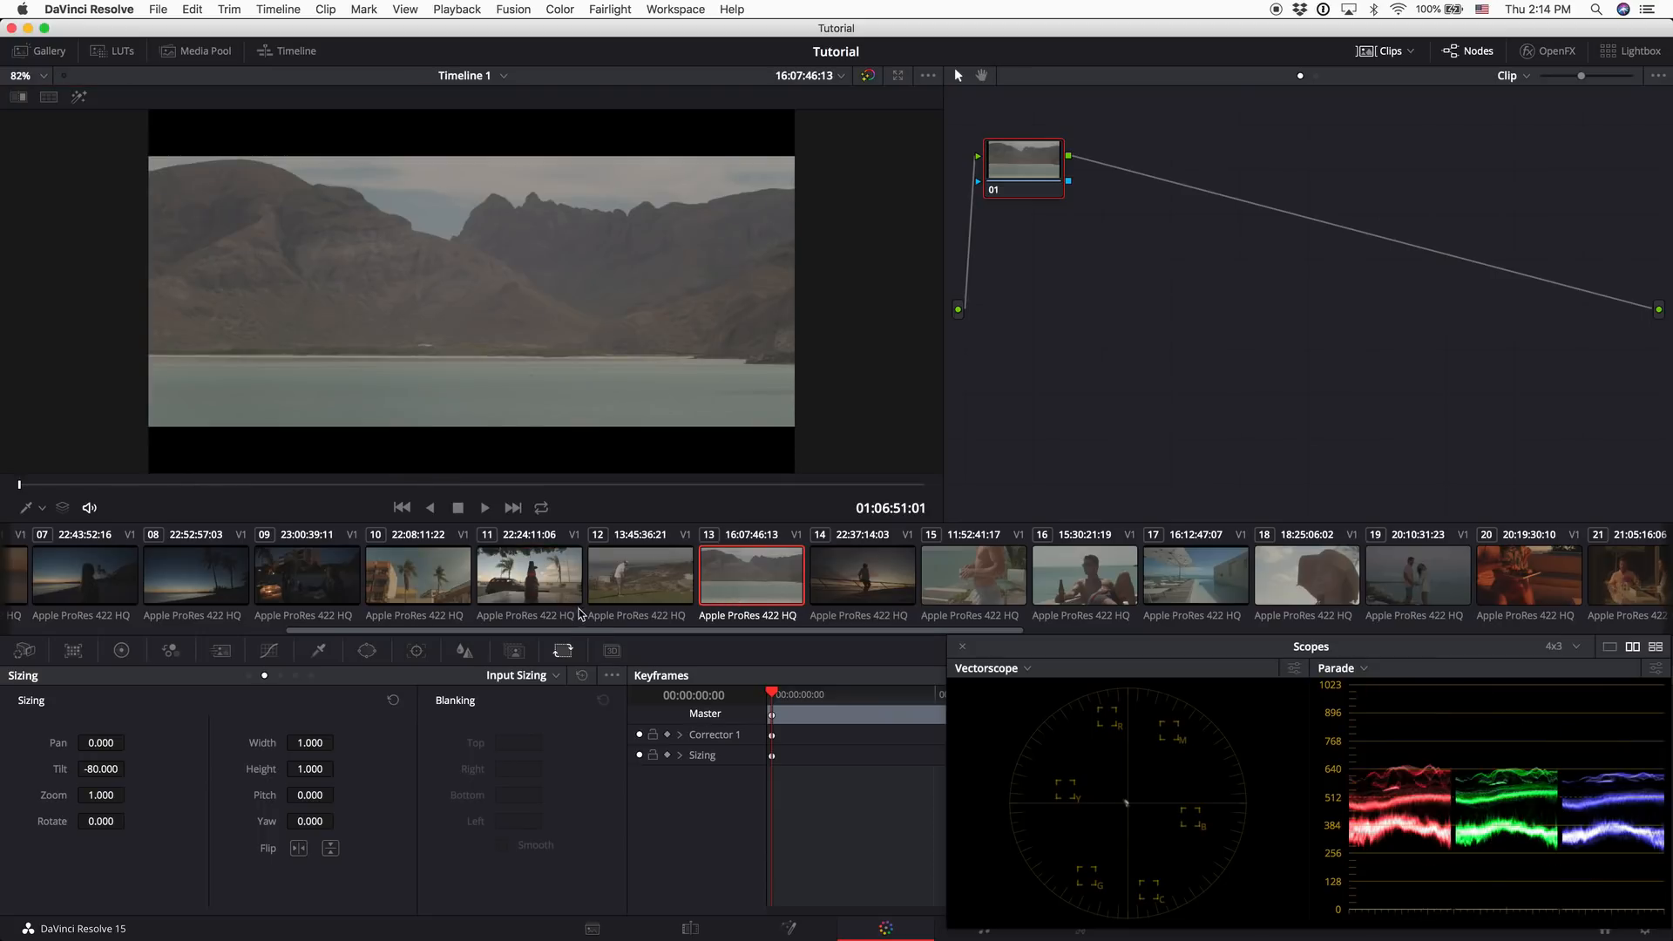
Play the cup and faucet clip 02 full screen from about 01:00:19:14, and return to the normal view
{"action": "left_click_drag", "start_coordinate": [588, 632], "coordinate": [144, 633]}
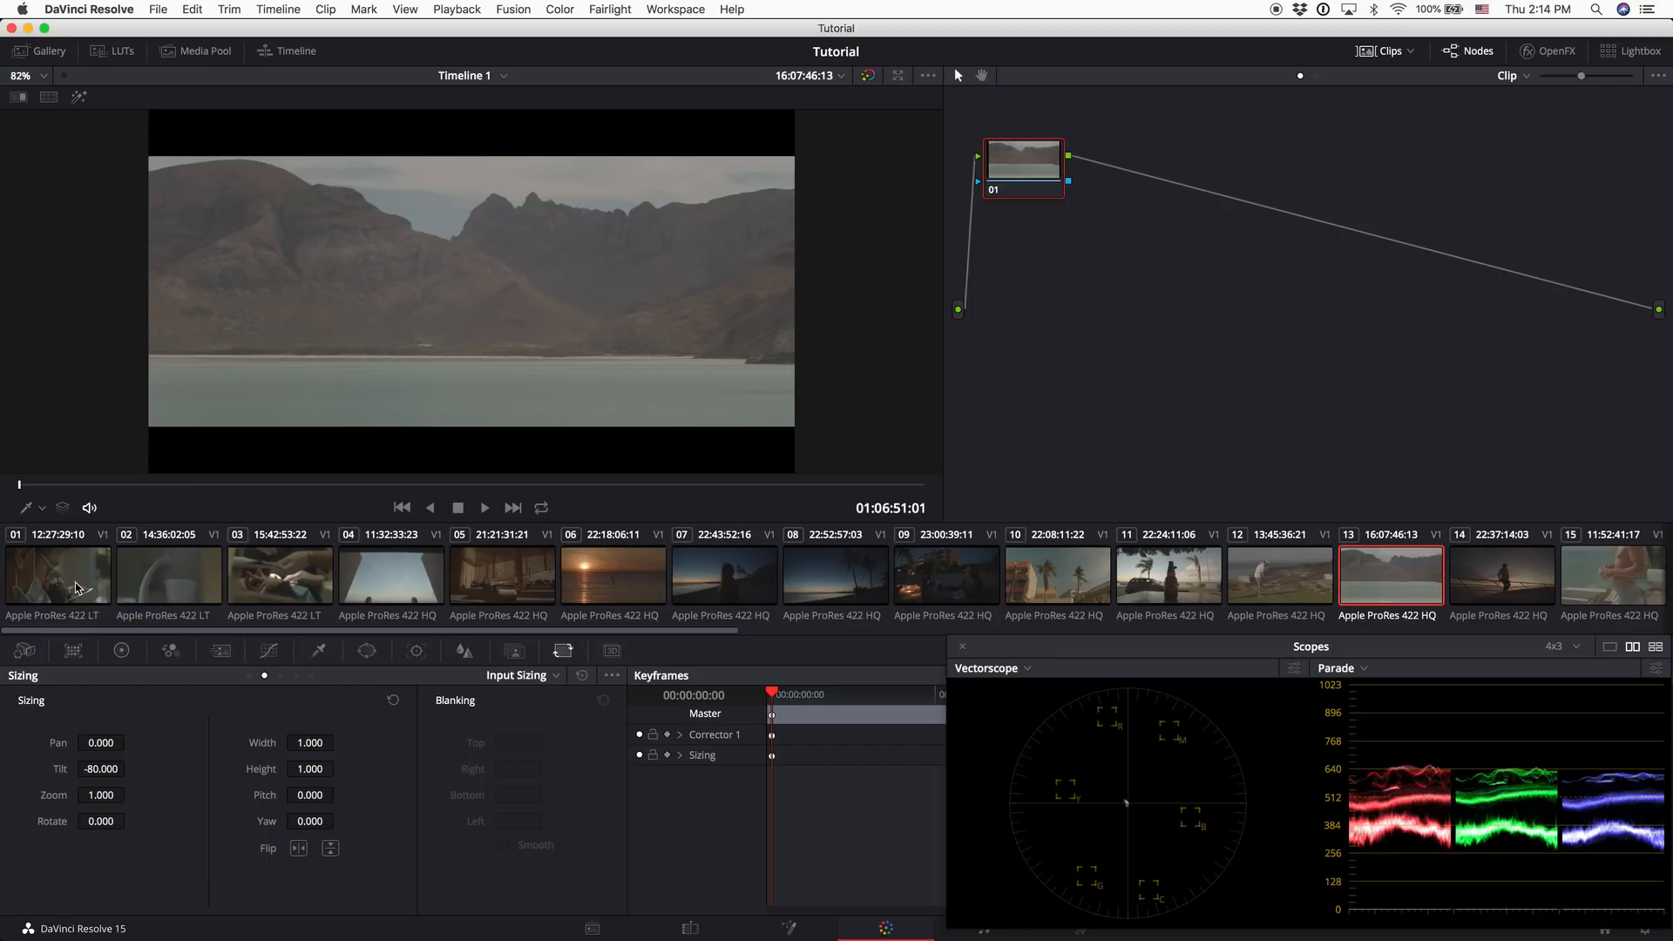
{"action": "left_click", "coordinate": [186, 573]}
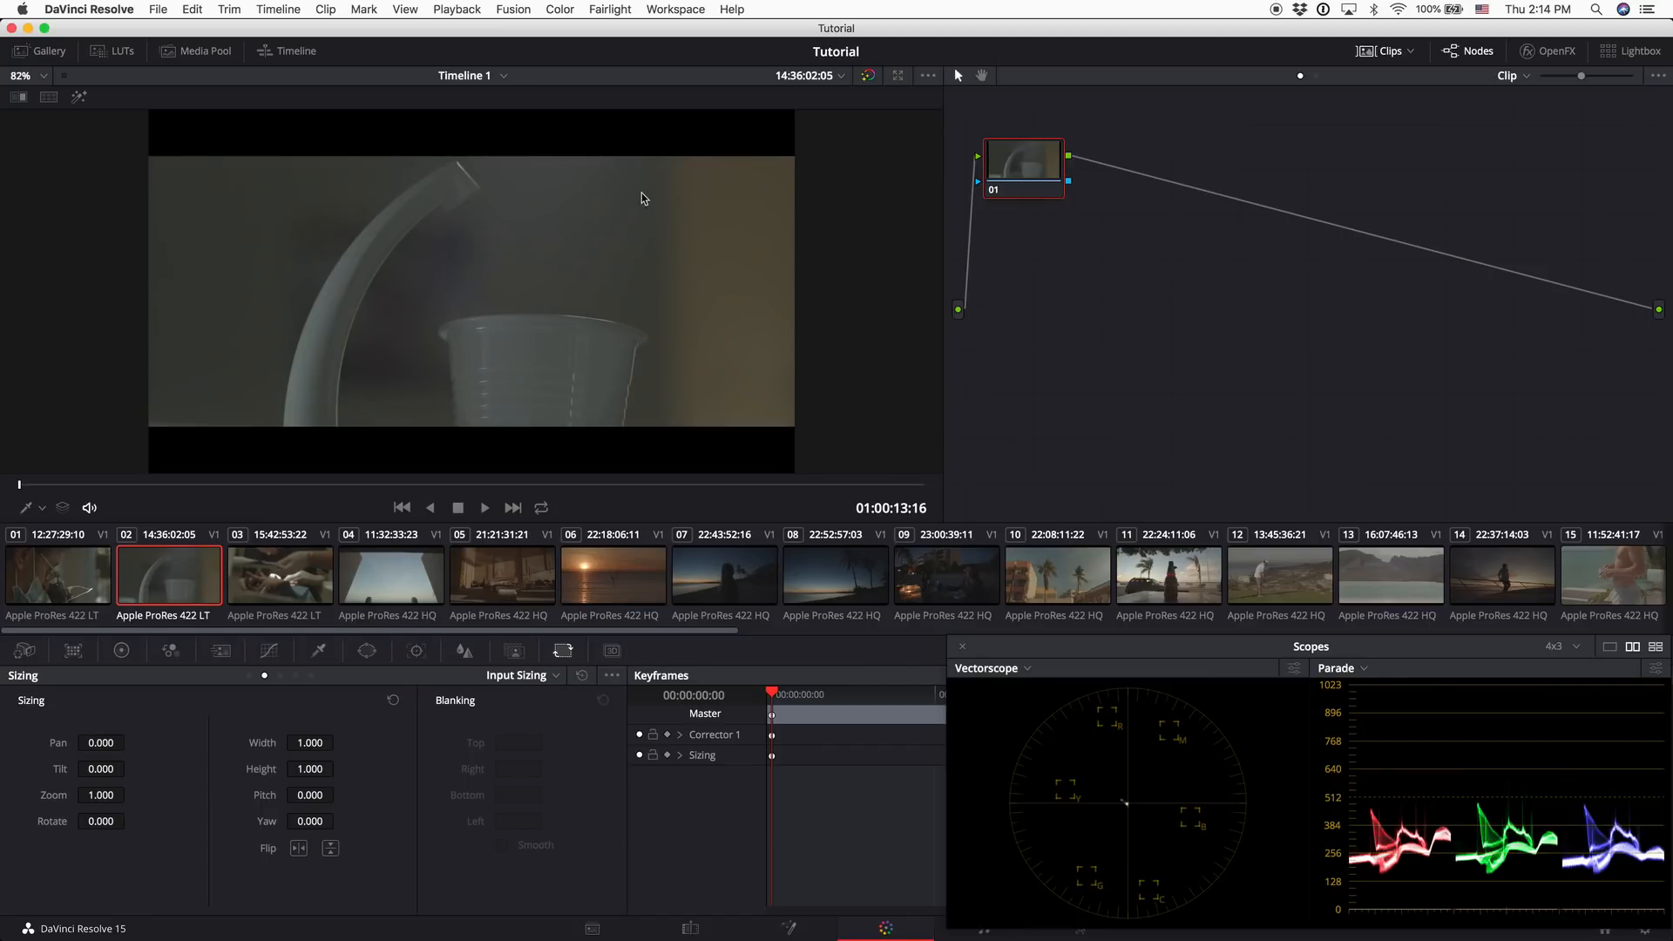
{"action": "mouse_move", "coordinate": [325, 484]}
{"action": "left_mouse_down"}
{"action": "mouse_move", "coordinate": [639, 489]}
{"action": "mouse_move", "coordinate": [345, 494]}
{"action": "left_mouse_up"}
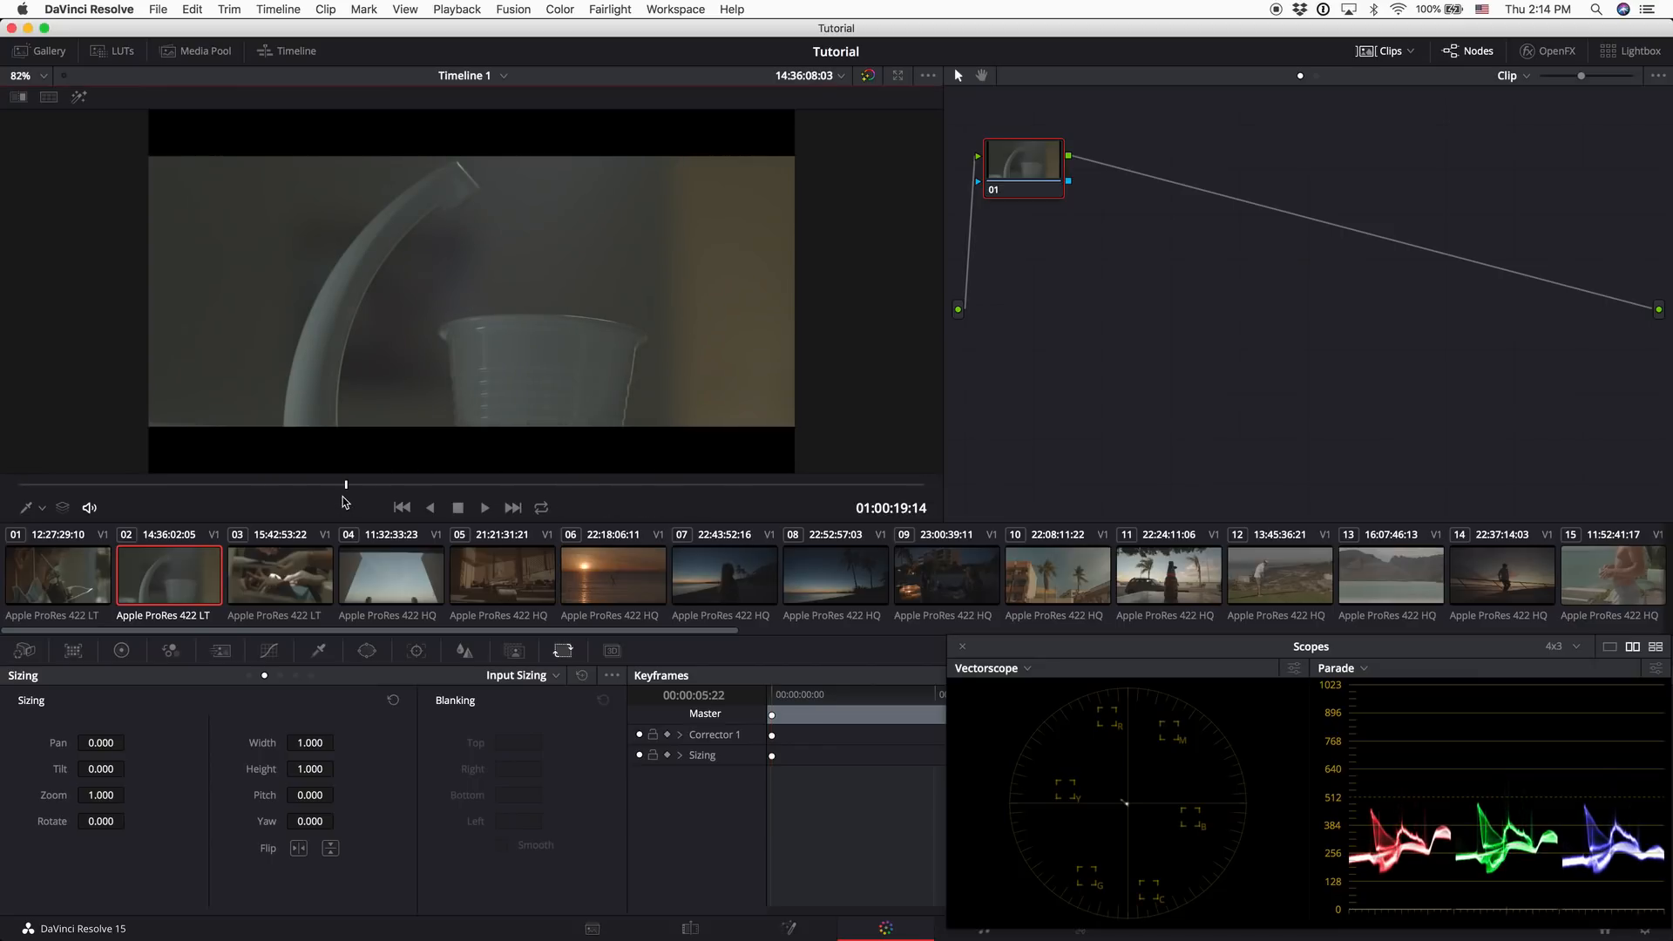
{"action": "key", "text": "super+f"}
{"action": "key", "text": "space"}
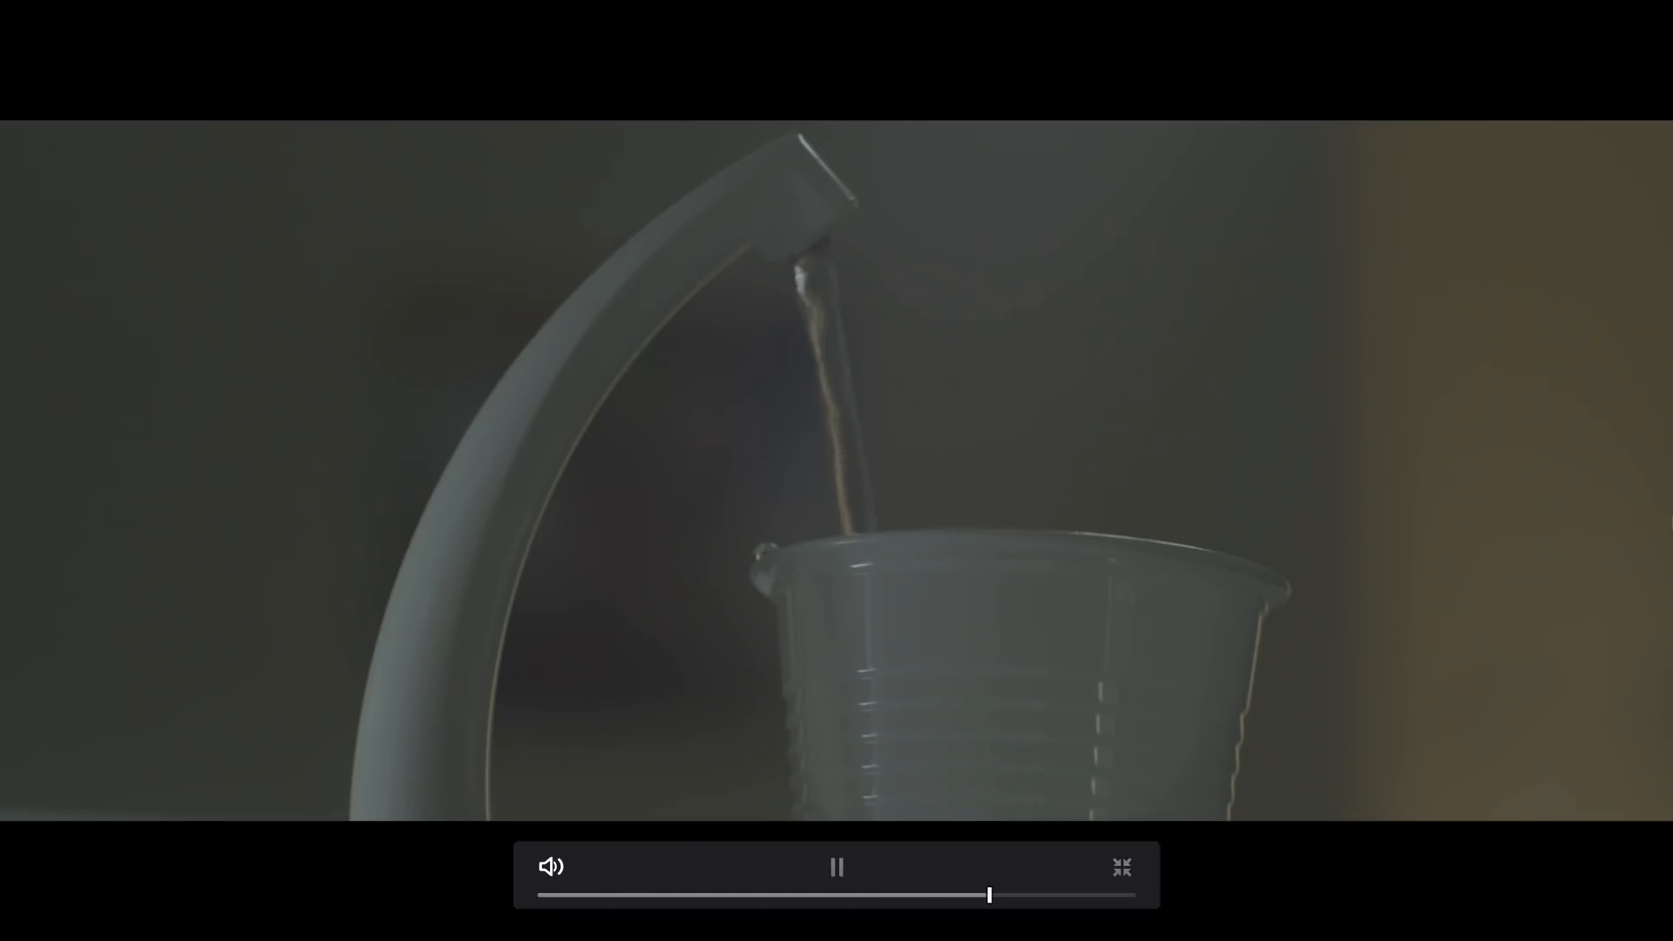
{"action": "key", "text": "space"}
{"action": "key", "text": "Escape"}
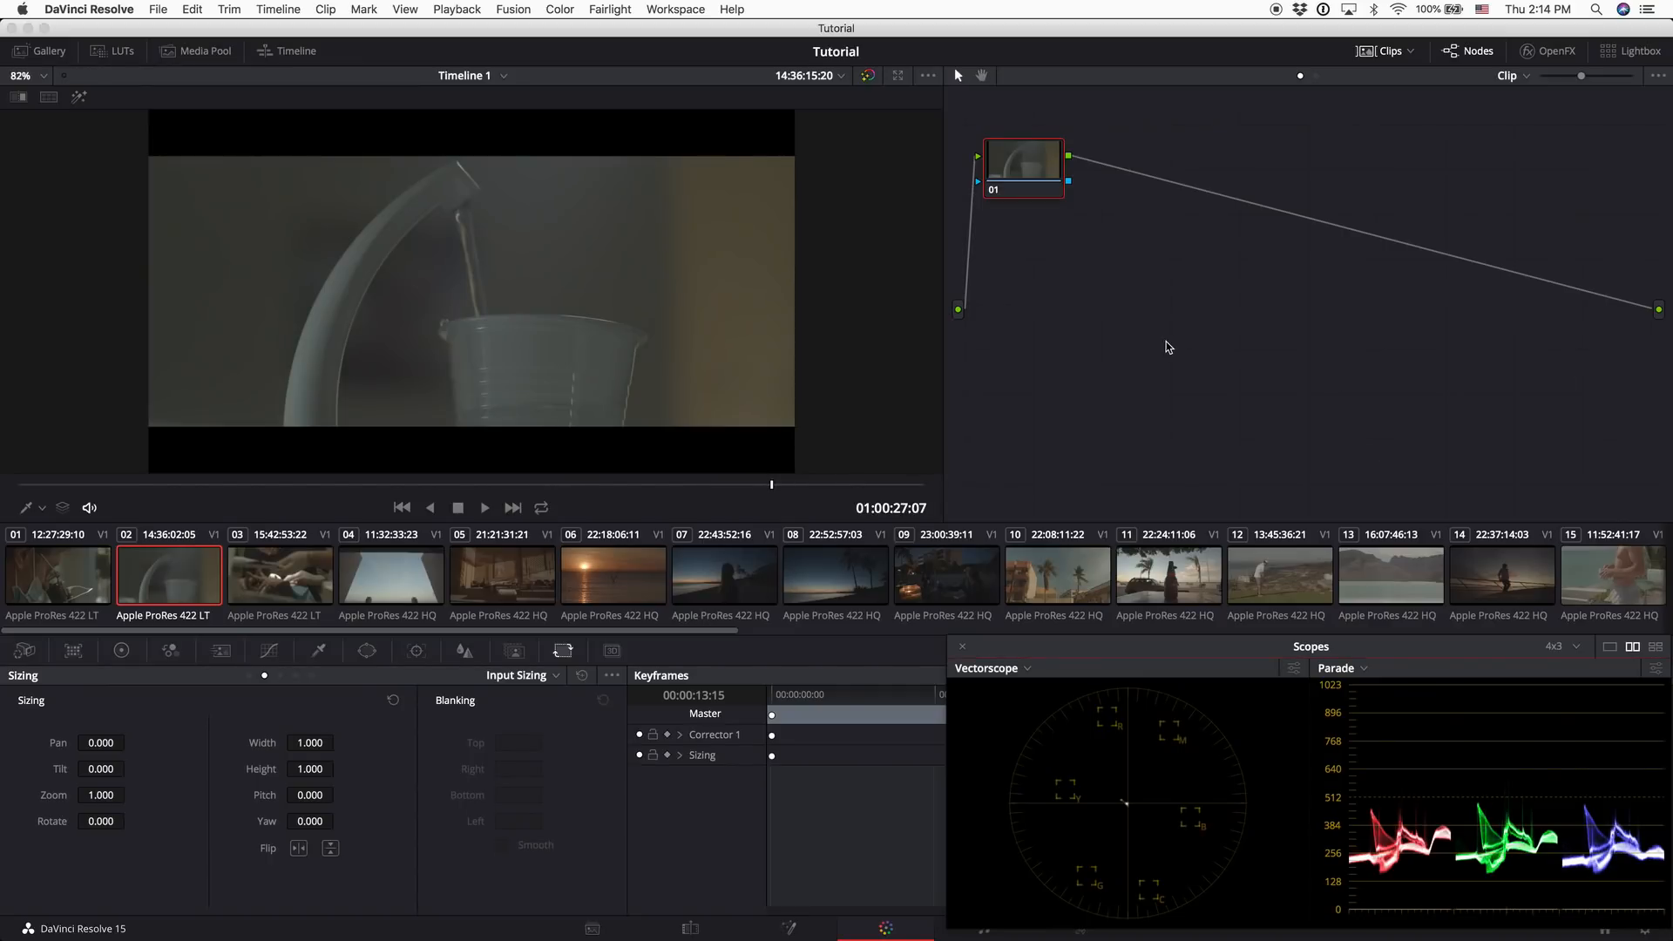
Add a serial node after node 01 on clip 02 and apply the Blackmagic Pocket 4K Film to Extended Video v4 LUT to it
{"action": "key", "text": "alt+s"}
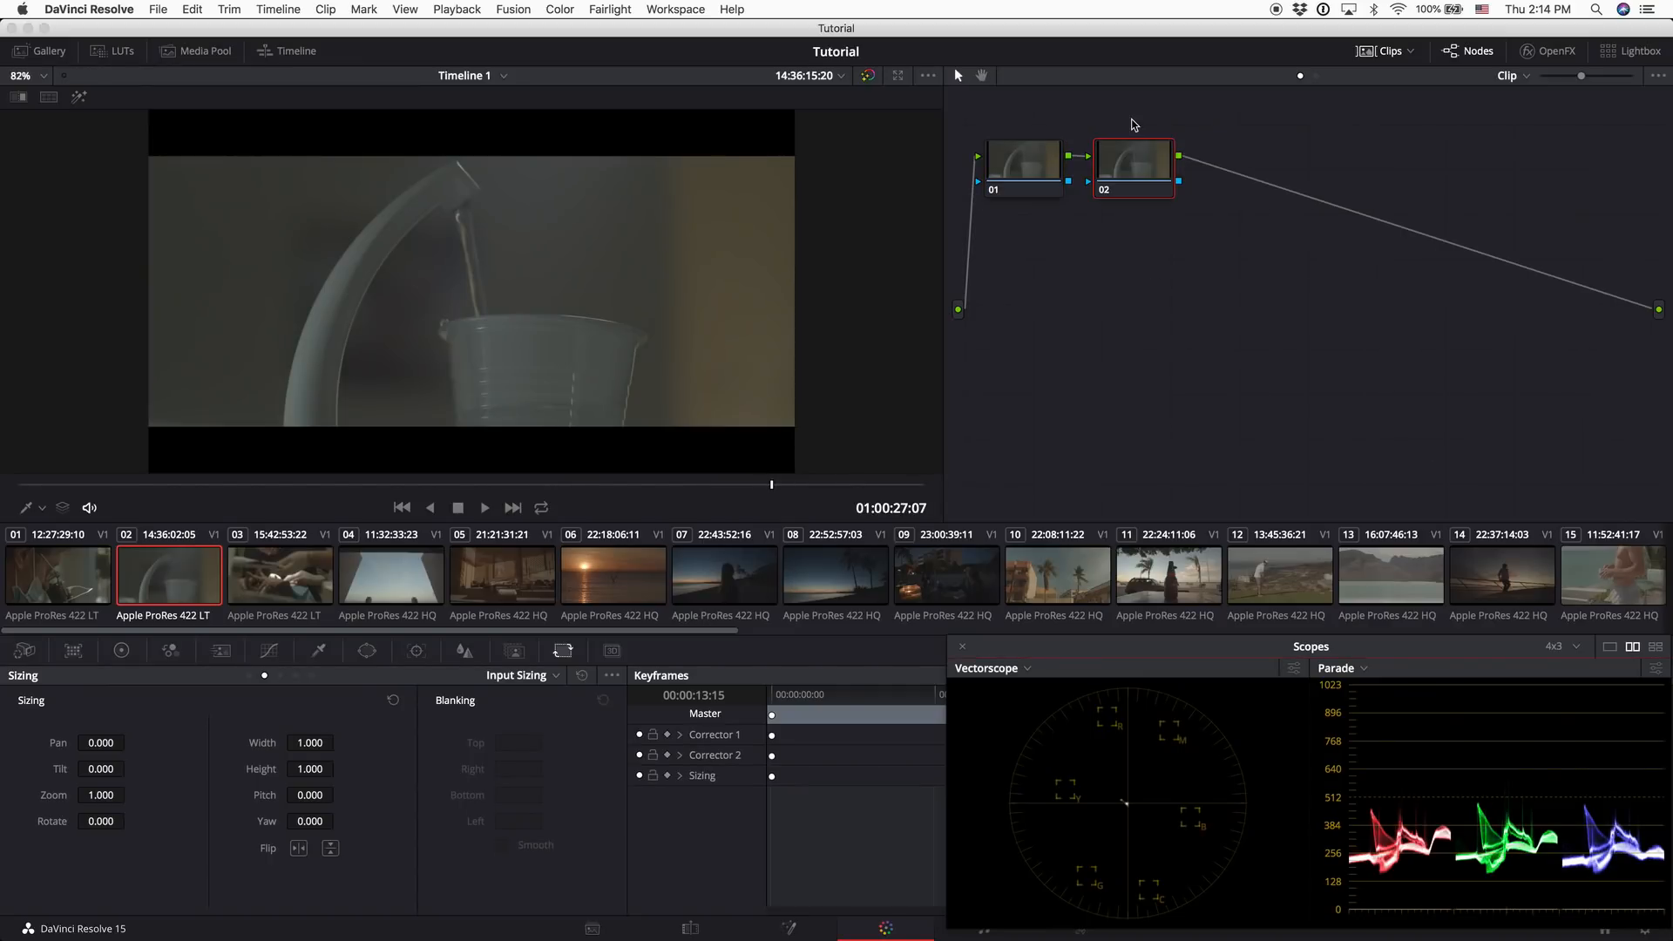
{"action": "right_click", "coordinate": [1137, 181]}
{"action": "mouse_move", "coordinate": [1211, 359]}
{"action": "mouse_move", "coordinate": [1362, 415]}
{"action": "mouse_move", "coordinate": [1469, 471]}
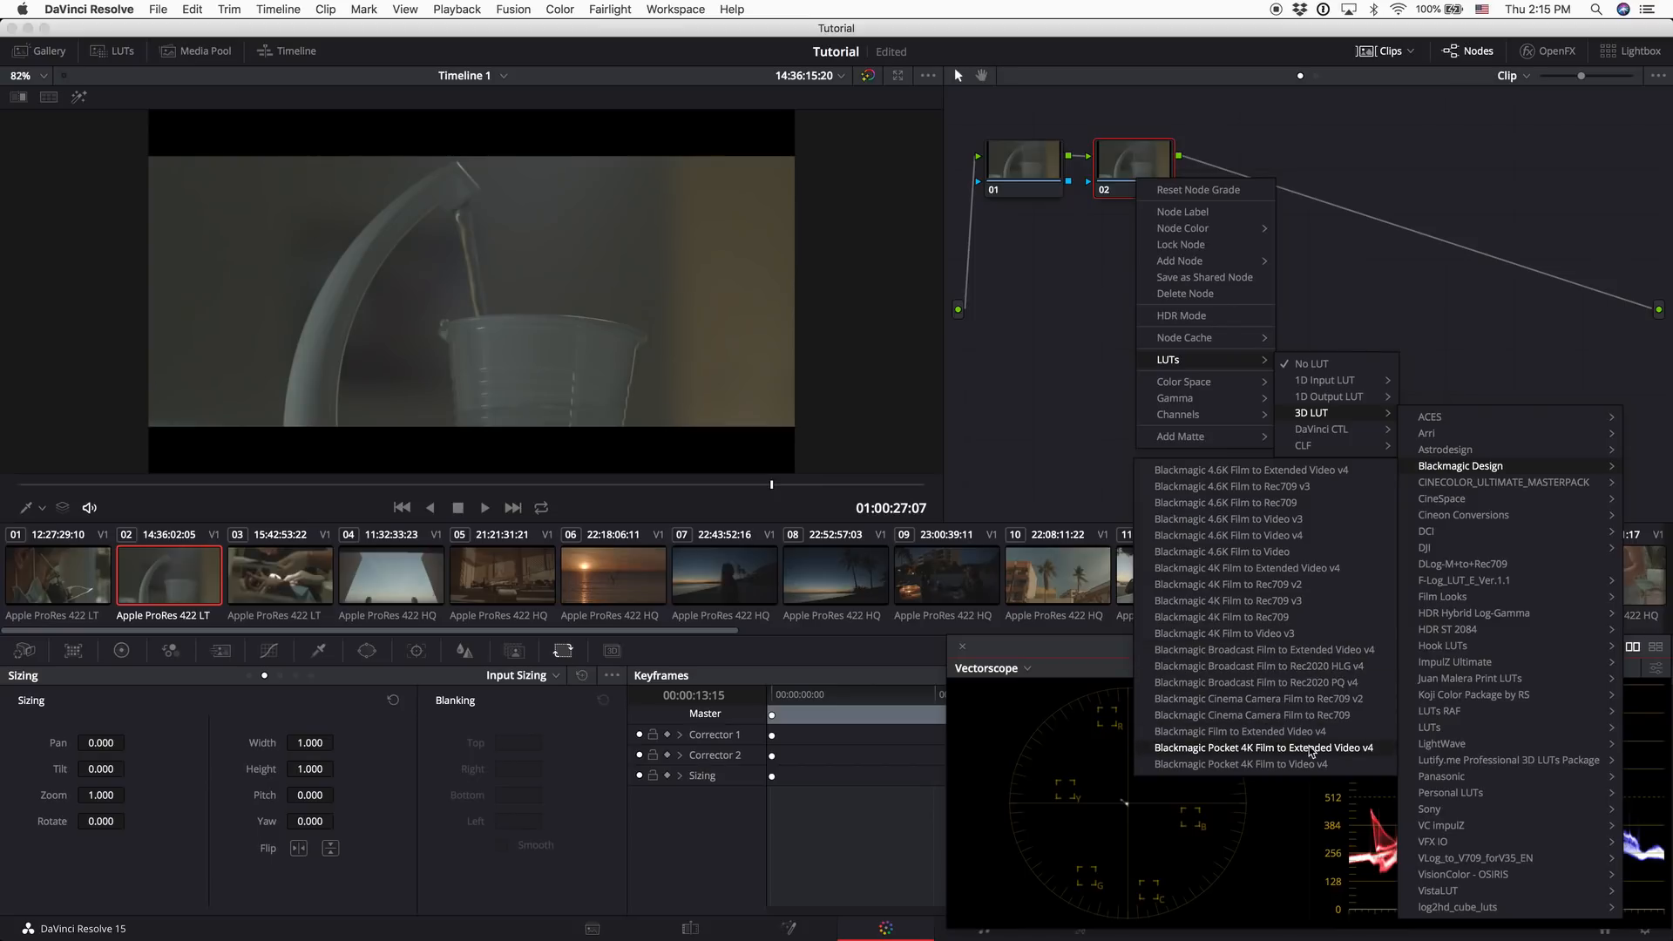
{"action": "left_click", "coordinate": [1360, 754]}
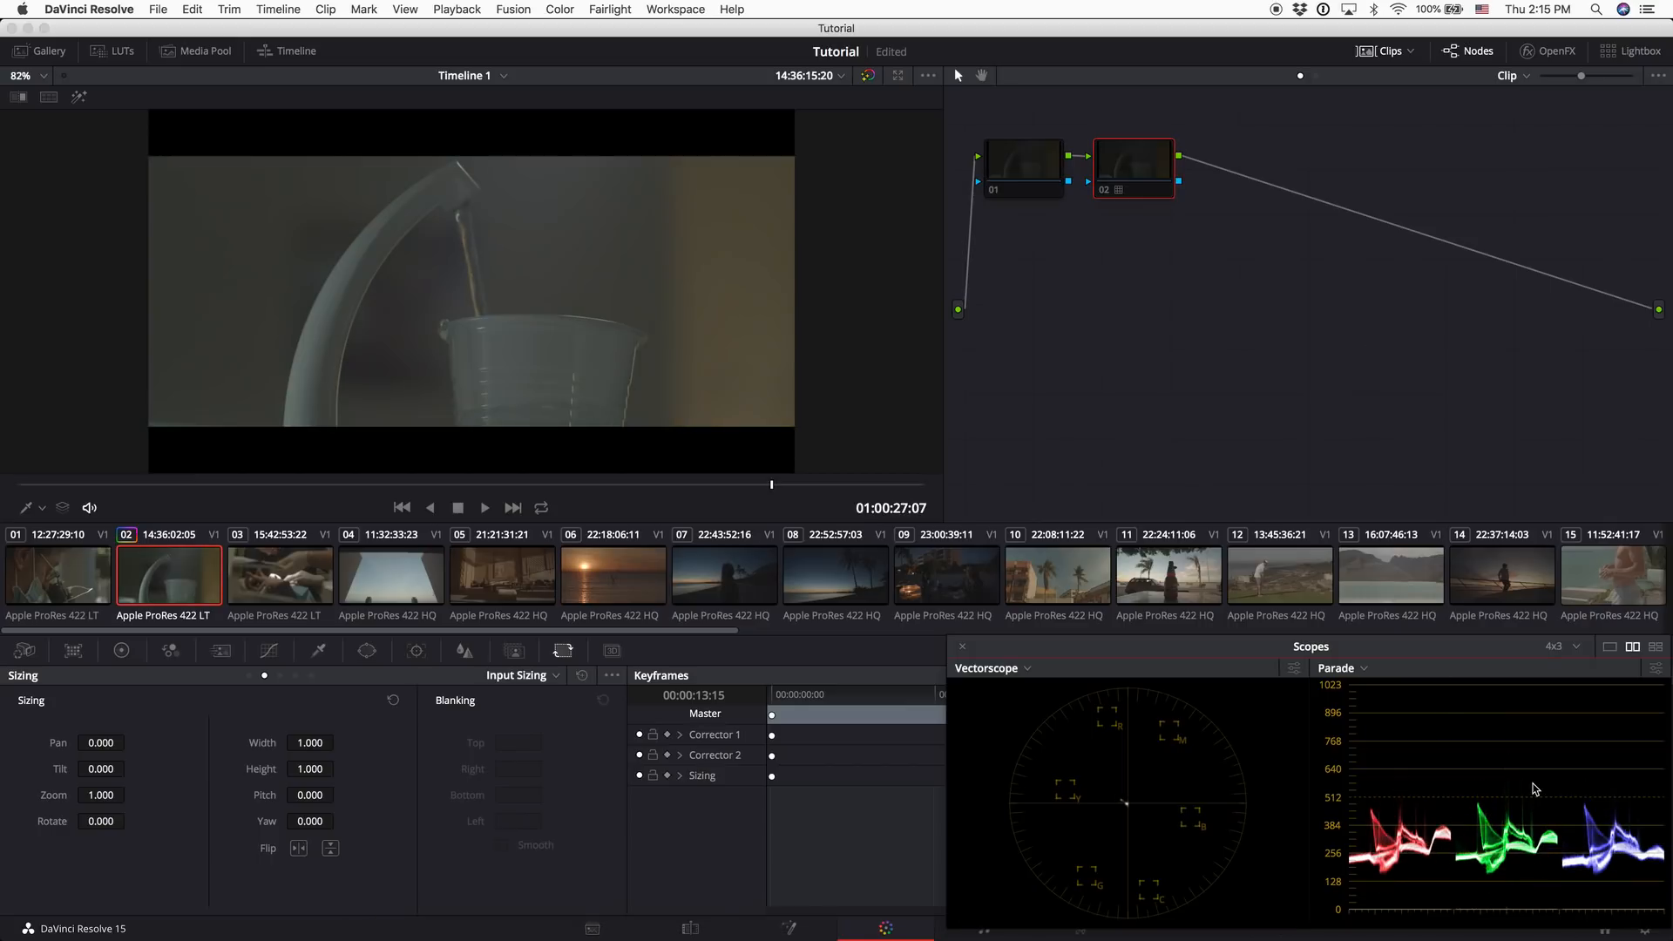
Show the primary color wheels, and play the cup and faucet clip full screen from an earlier frame to check the LUT
{"action": "left_click", "coordinate": [122, 651]}
{"action": "left_click_drag", "start_coordinate": [446, 484], "coordinate": [206, 485]}
{"action": "key", "text": "space"}
{"action": "key", "text": "super+f"}
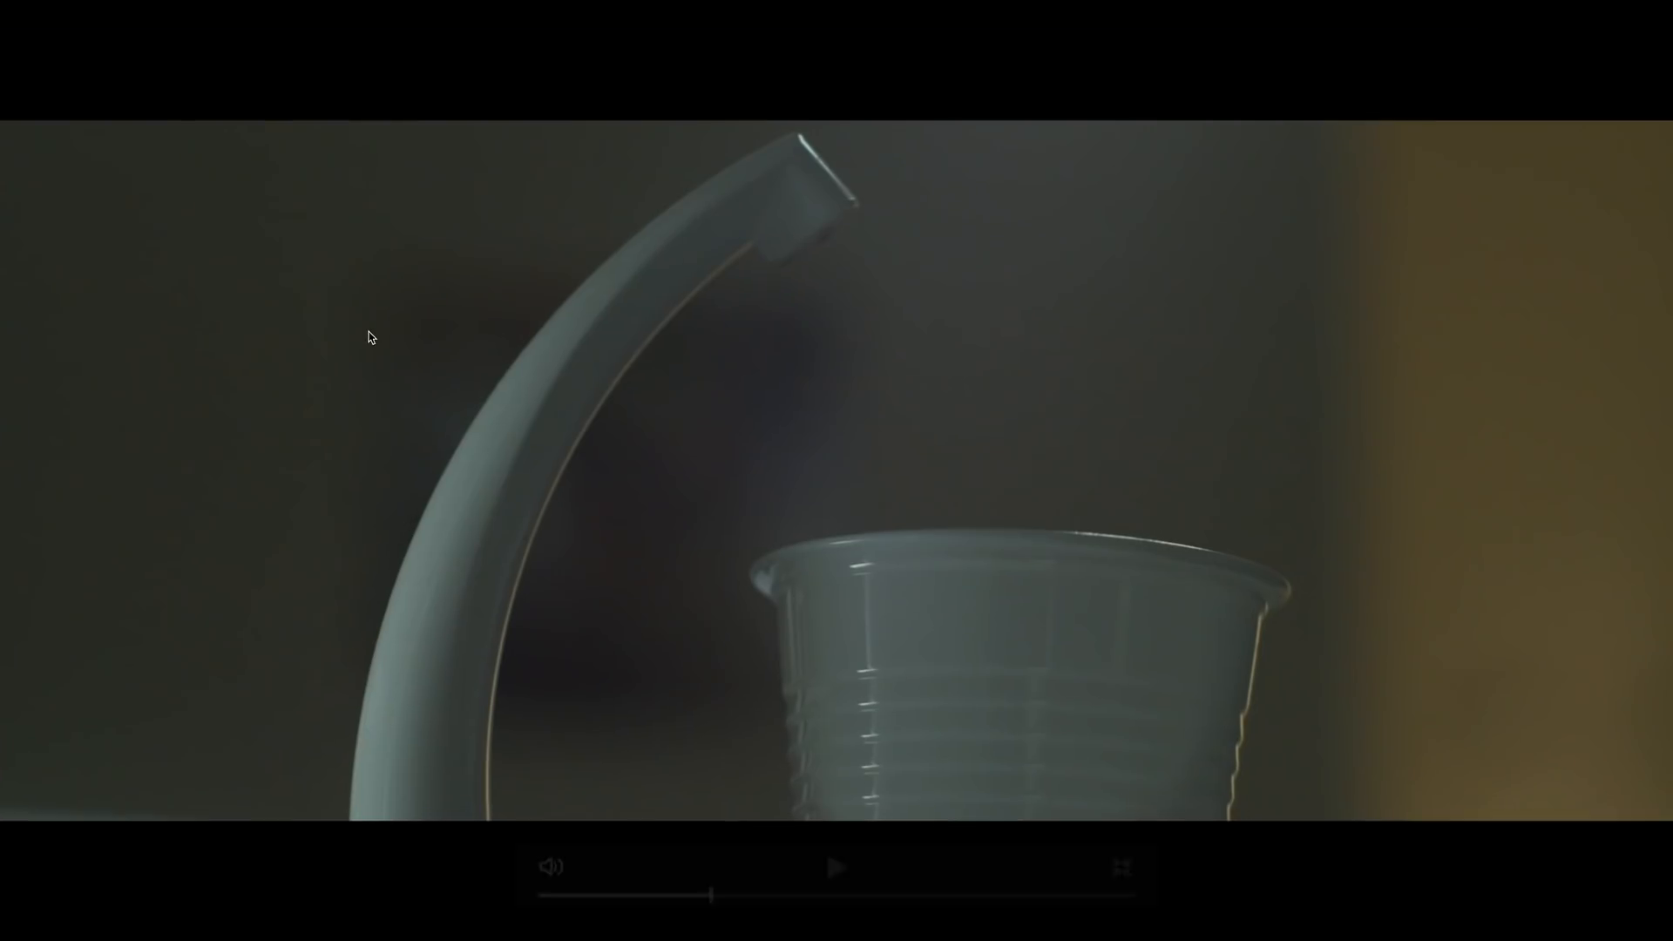
{"action": "key", "text": "space"}
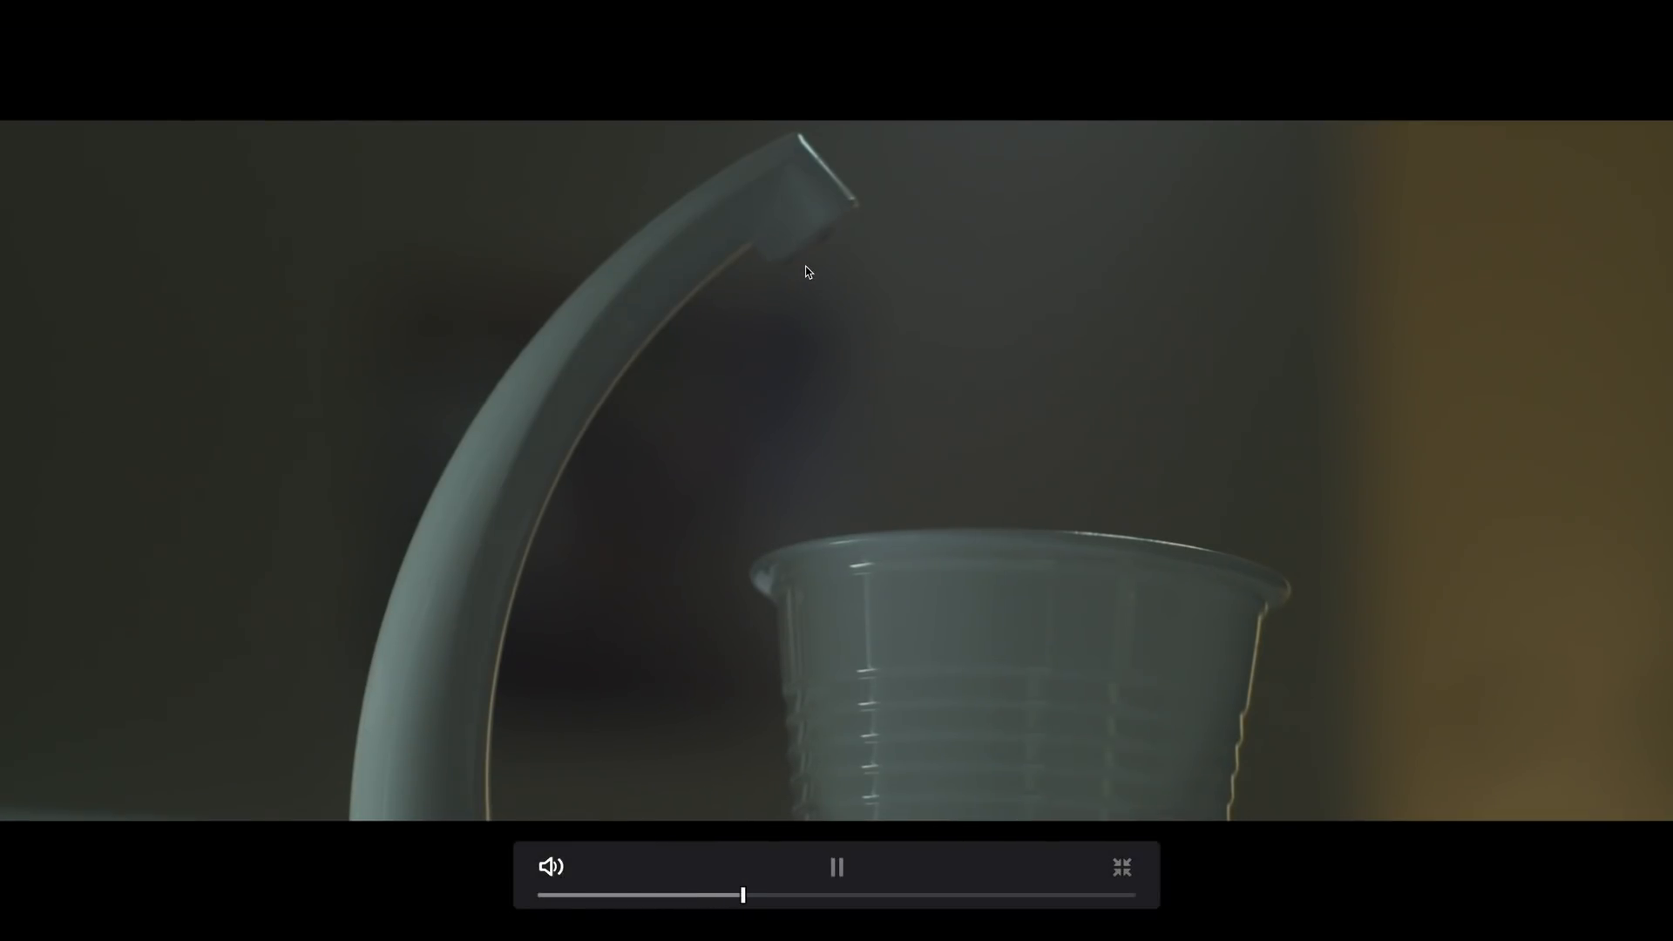
{"action": "key", "text": "Escape"}
Rearrange nodes 01 and 02 side by side nearer the middle of the node graph
{"action": "left_click_drag", "start_coordinate": [1116, 173], "coordinate": [1284, 176]}
{"action": "left_click_drag", "start_coordinate": [1046, 170], "coordinate": [1173, 167]}
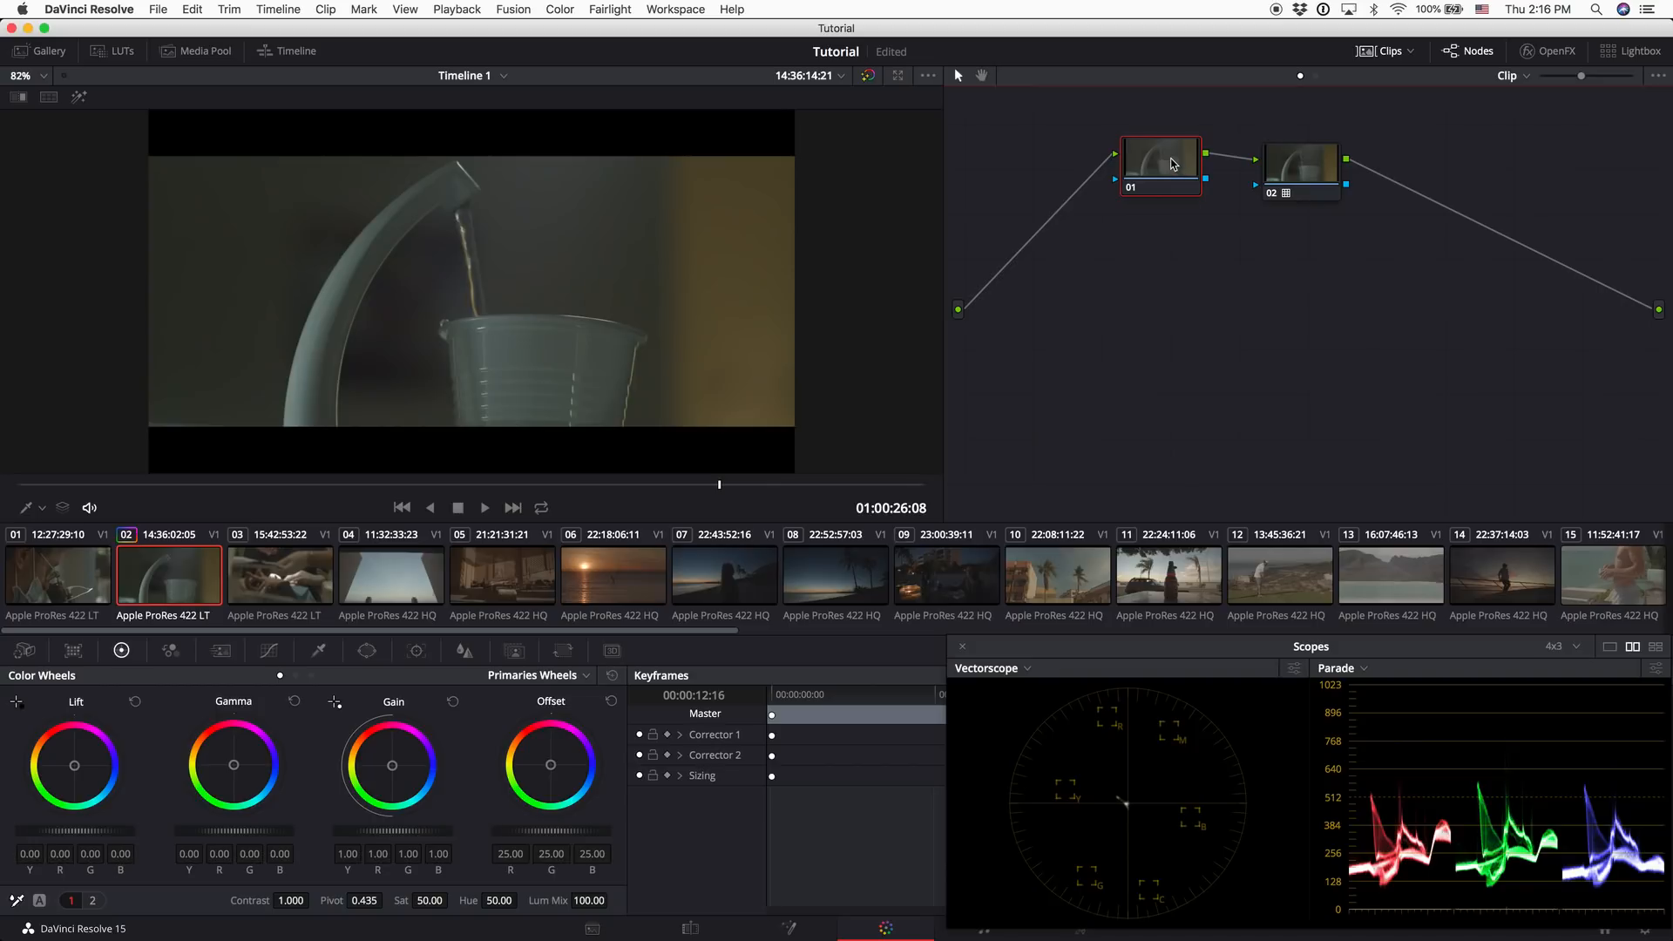
{"action": "mouse_move", "coordinate": [1320, 161]}
{"action": "left_mouse_down"}
{"action": "mouse_move", "coordinate": [1278, 159]}
{"action": "mouse_move", "coordinate": [1298, 156]}
{"action": "left_mouse_up"}
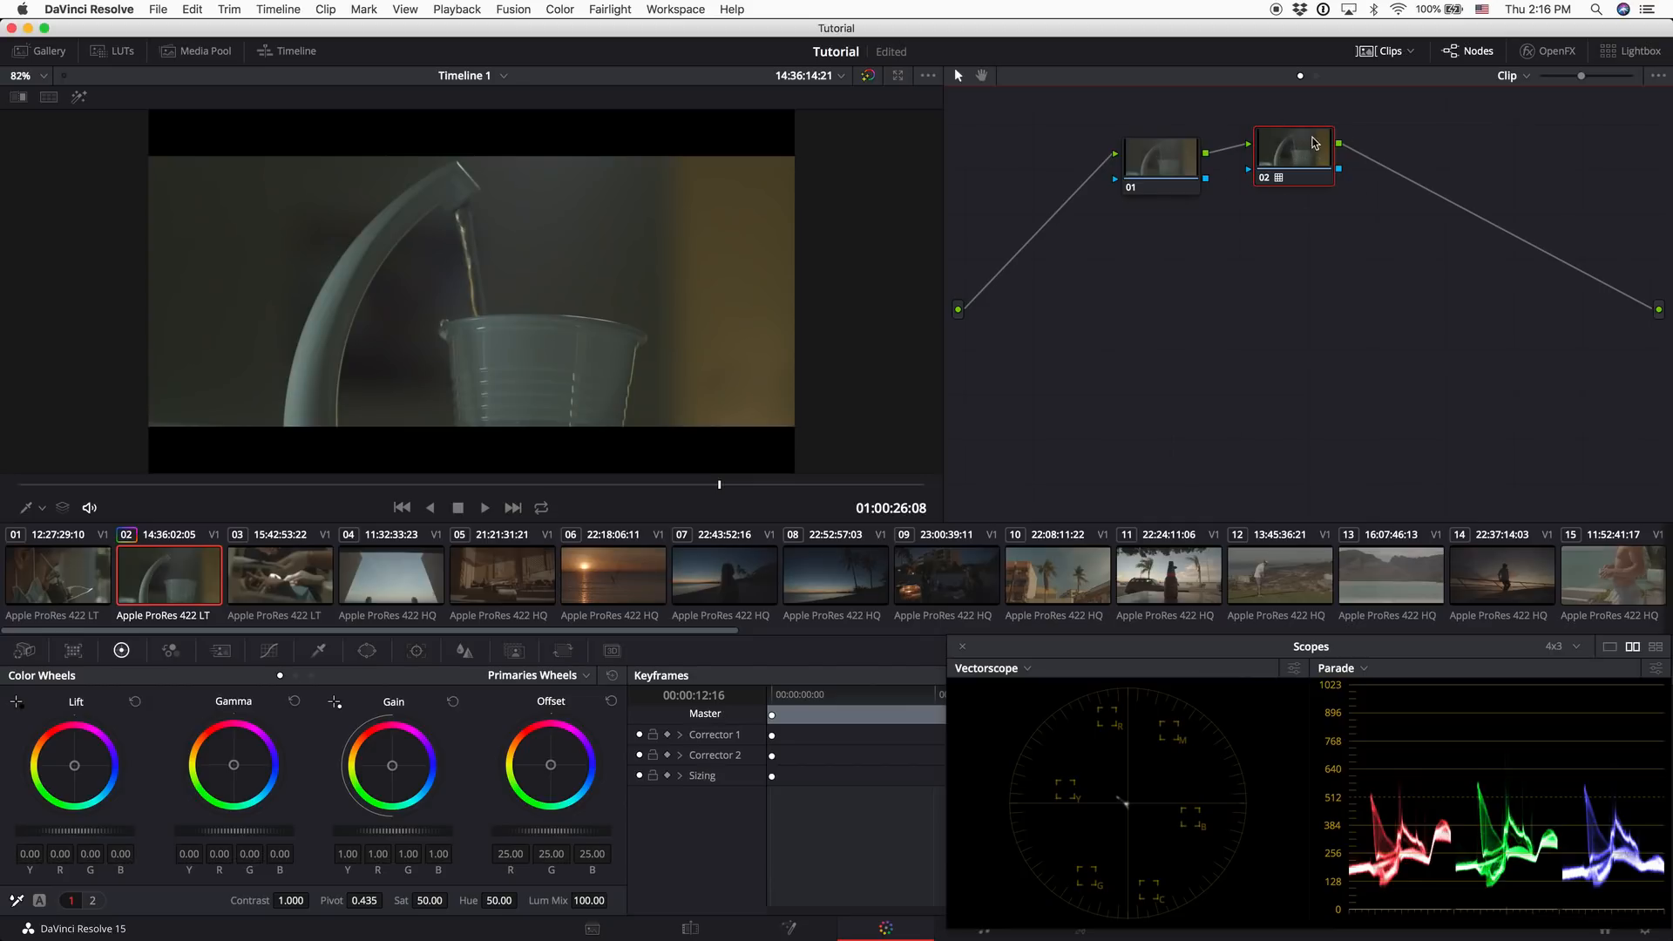
On node 01, raise the overall gain to 1.27 and lower the lift to -0.05
{"action": "left_click", "coordinate": [1172, 161]}
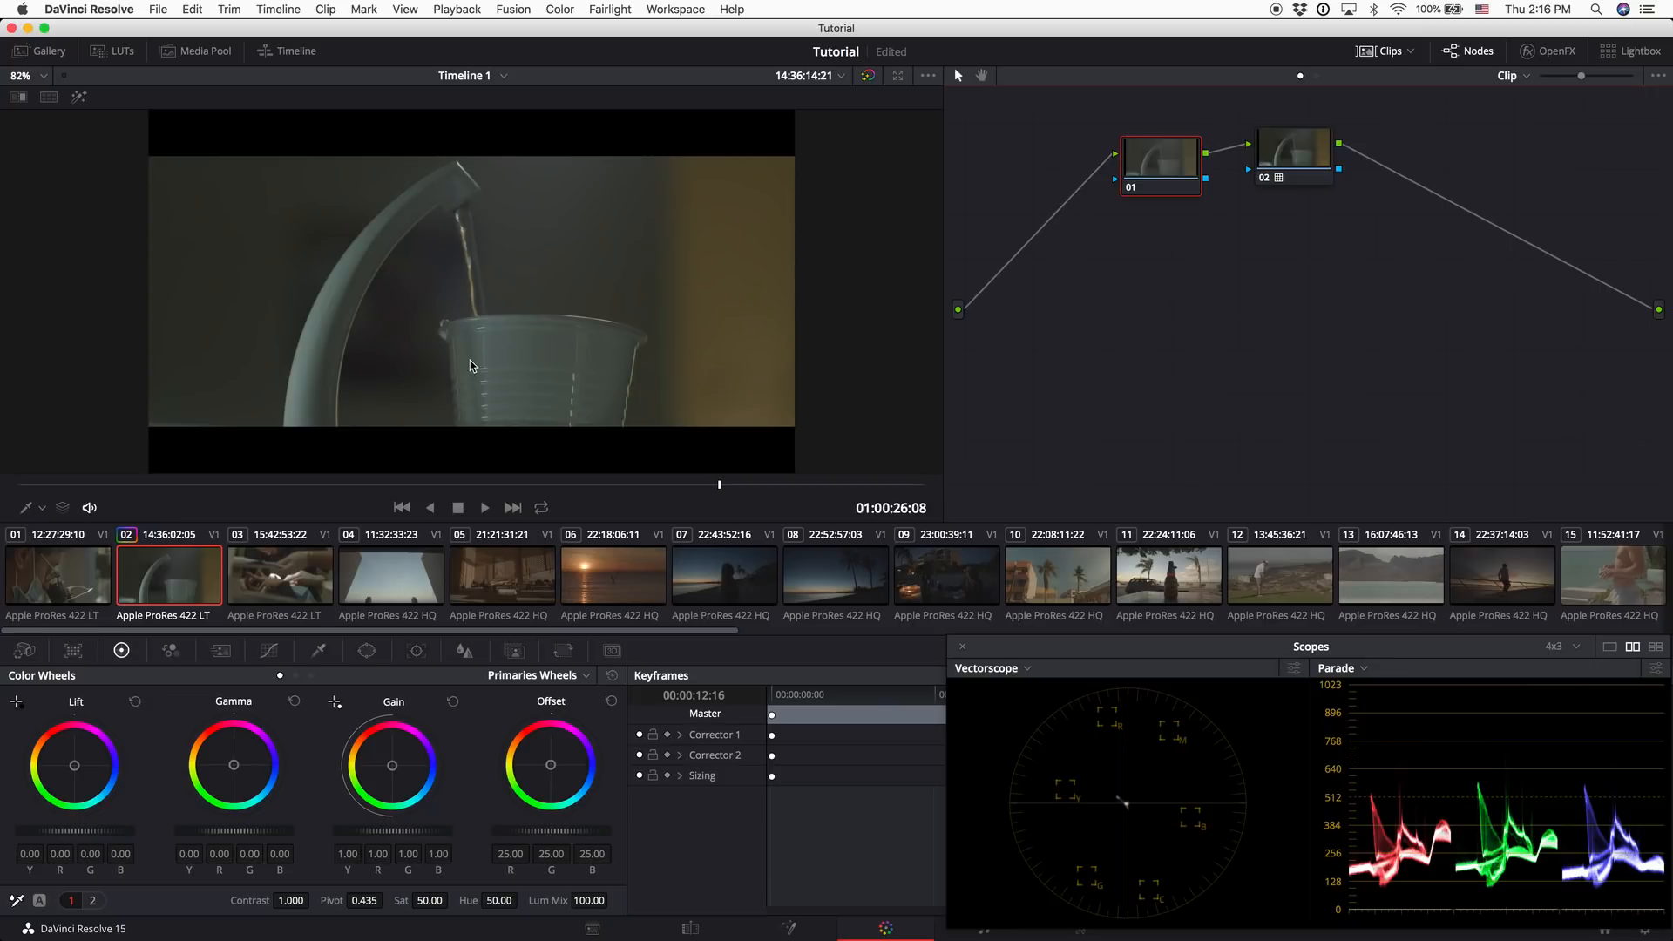
{"action": "left_click_drag", "start_coordinate": [364, 832], "coordinate": [575, 832]}
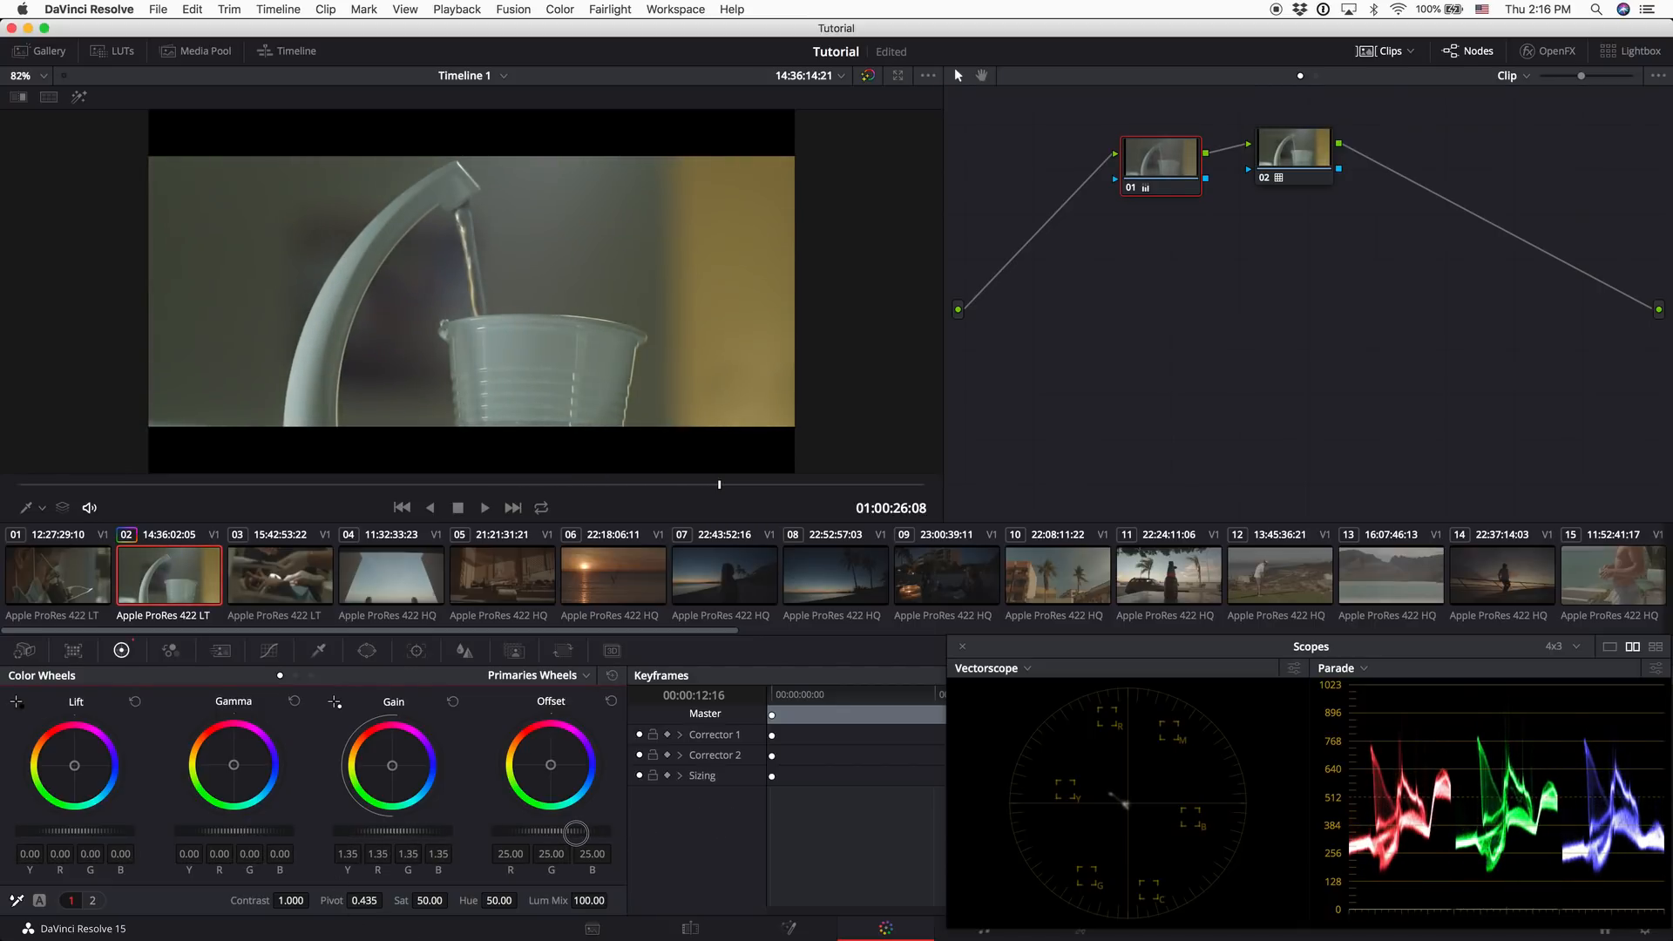
{"action": "left_click_drag", "start_coordinate": [73, 829], "coordinate": [5, 843]}
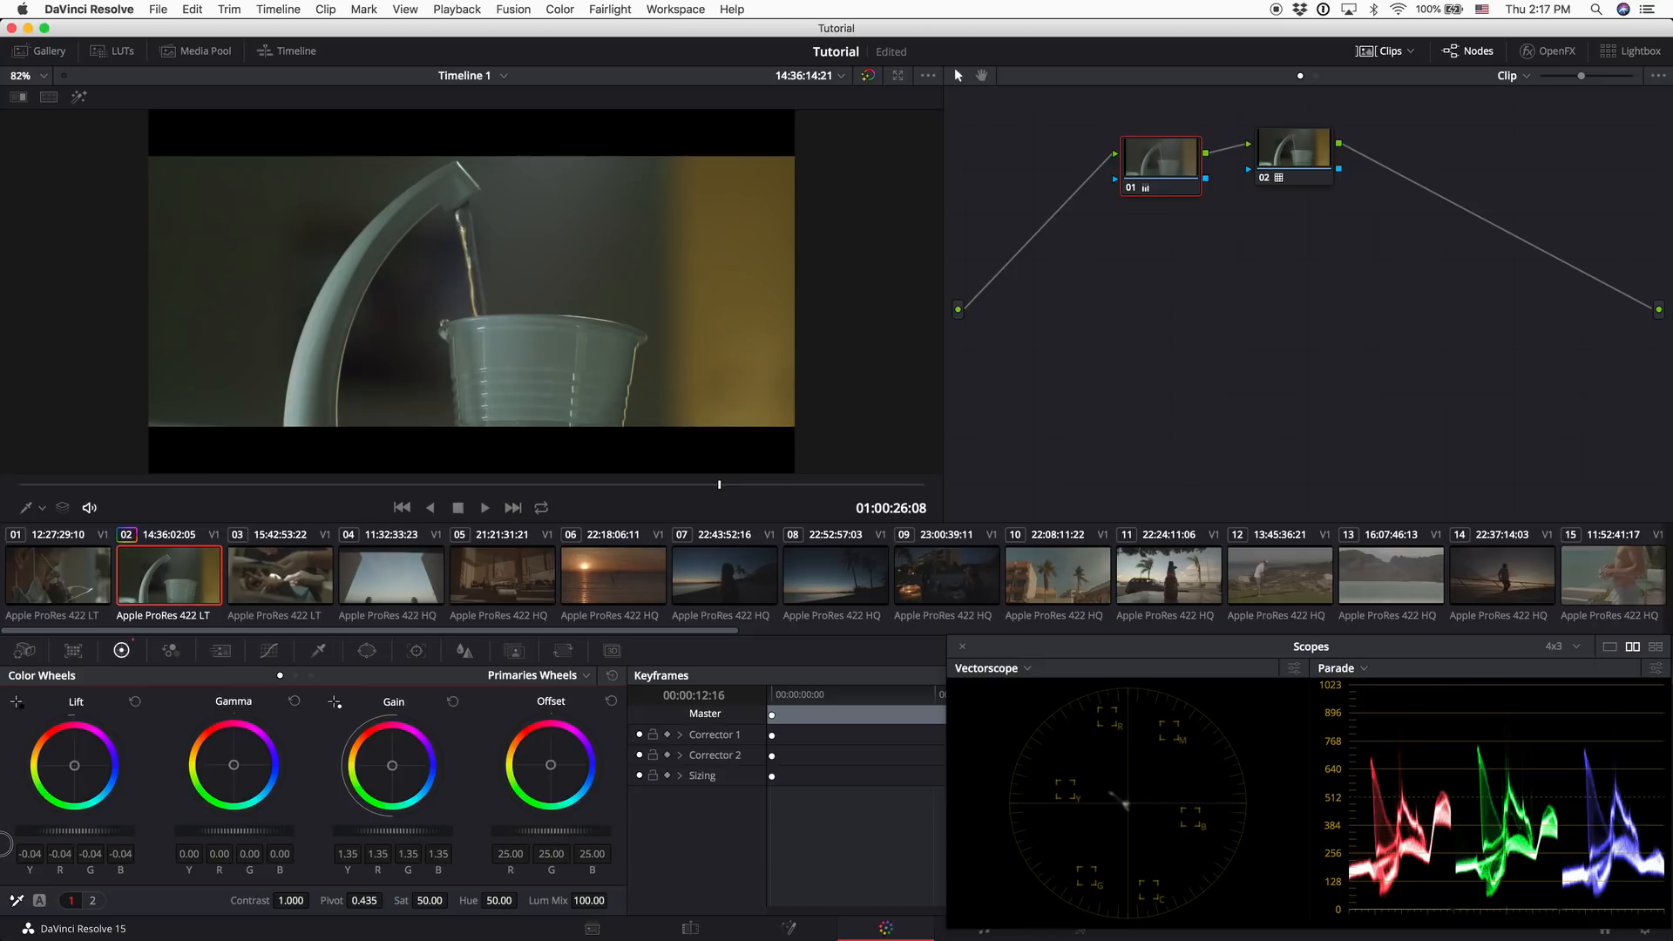
{"action": "mouse_move", "coordinate": [70, 834]}
{"action": "left_mouse_down"}
{"action": "mouse_move", "coordinate": [88, 834]}
{"action": "mouse_move", "coordinate": [61, 834]}
{"action": "left_mouse_up"}
{"action": "mouse_move", "coordinate": [355, 832]}
{"action": "left_mouse_down"}
{"action": "mouse_move", "coordinate": [396, 834]}
{"action": "mouse_move", "coordinate": [348, 834]}
{"action": "mouse_move", "coordinate": [375, 839]}
{"action": "left_mouse_up"}
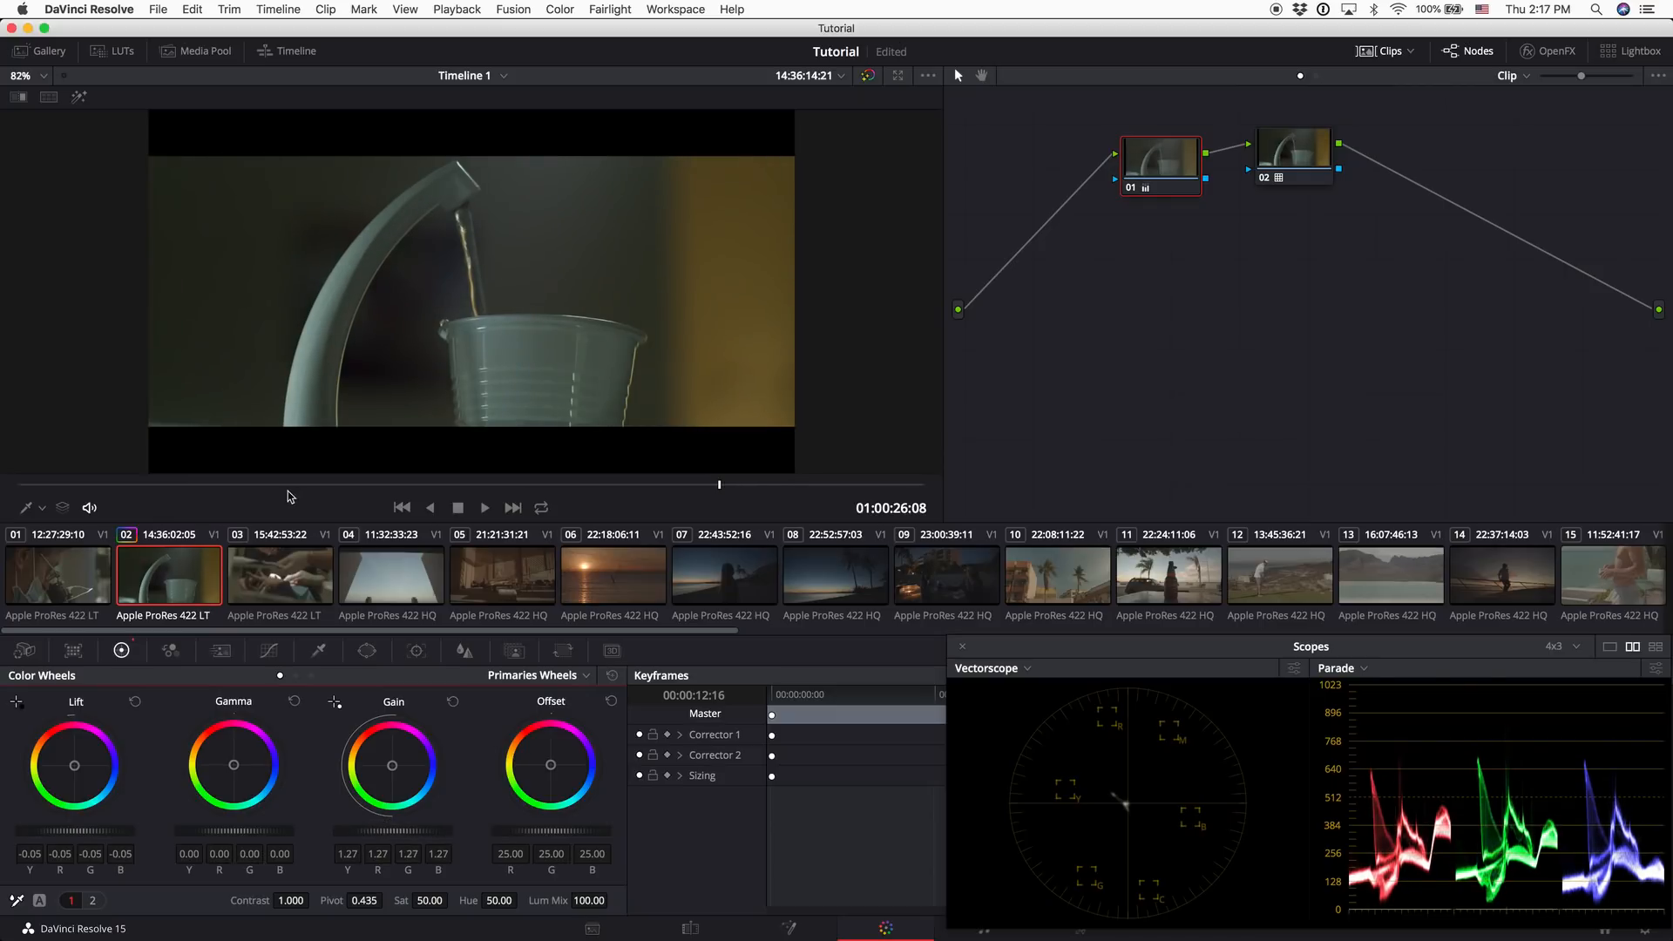
Play the cup and faucet clip full screen from near its start to review the contrast, and return to the normal view
{"action": "key", "text": "super+f"}
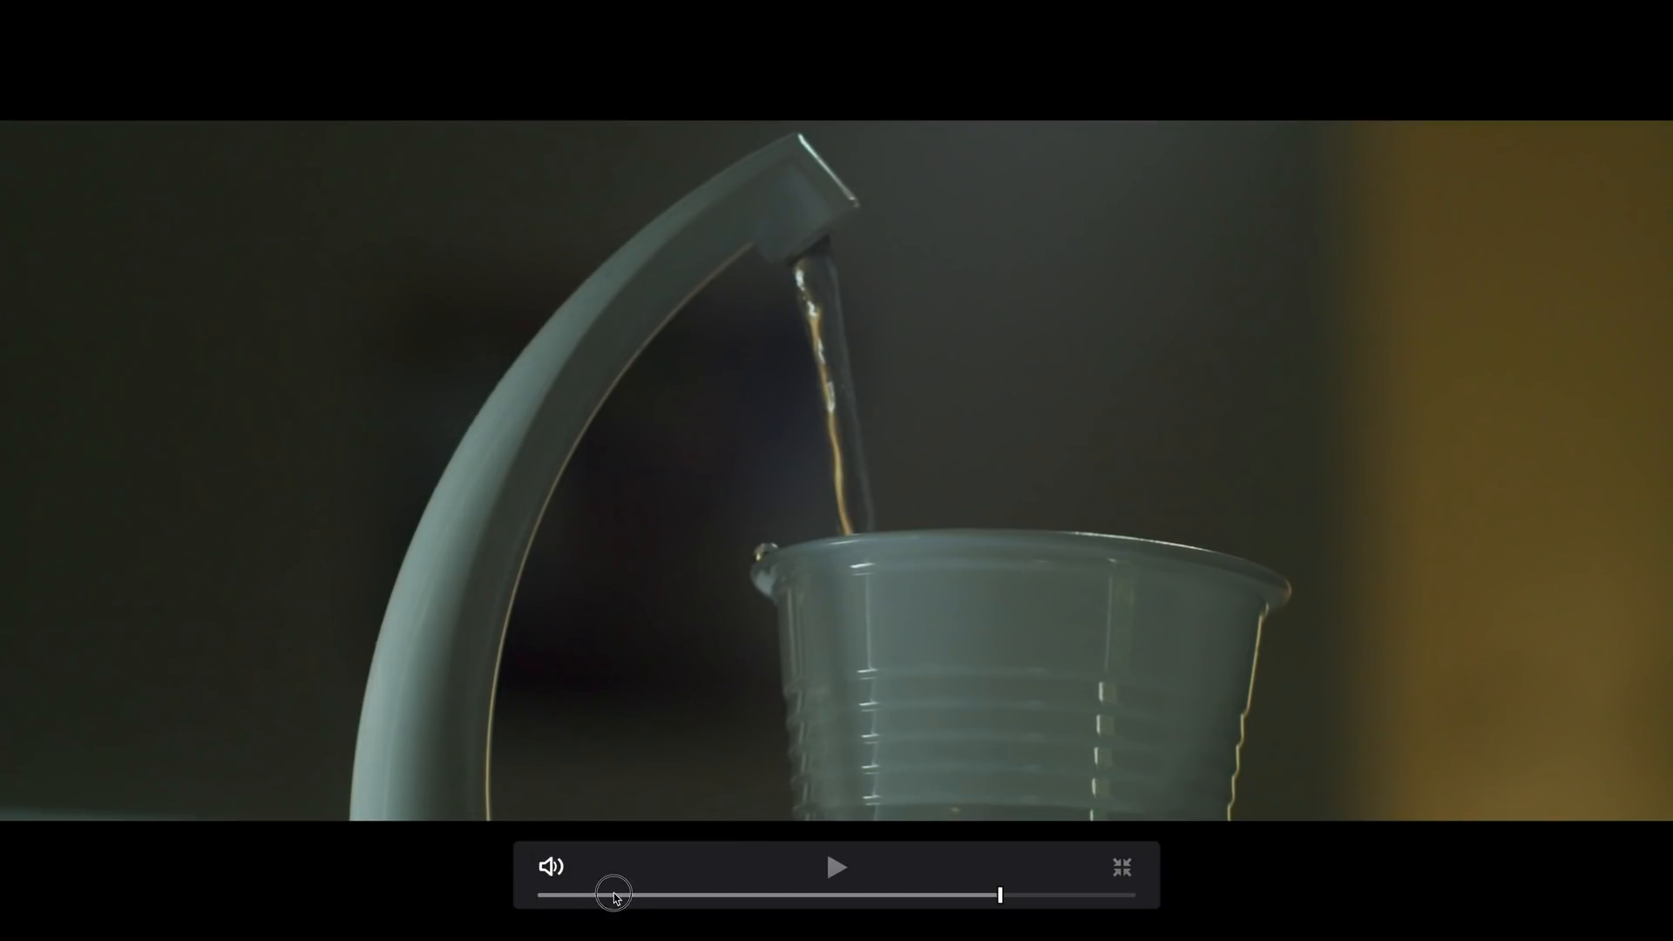
{"action": "left_click", "coordinate": [614, 895]}
{"action": "key", "text": "space"}
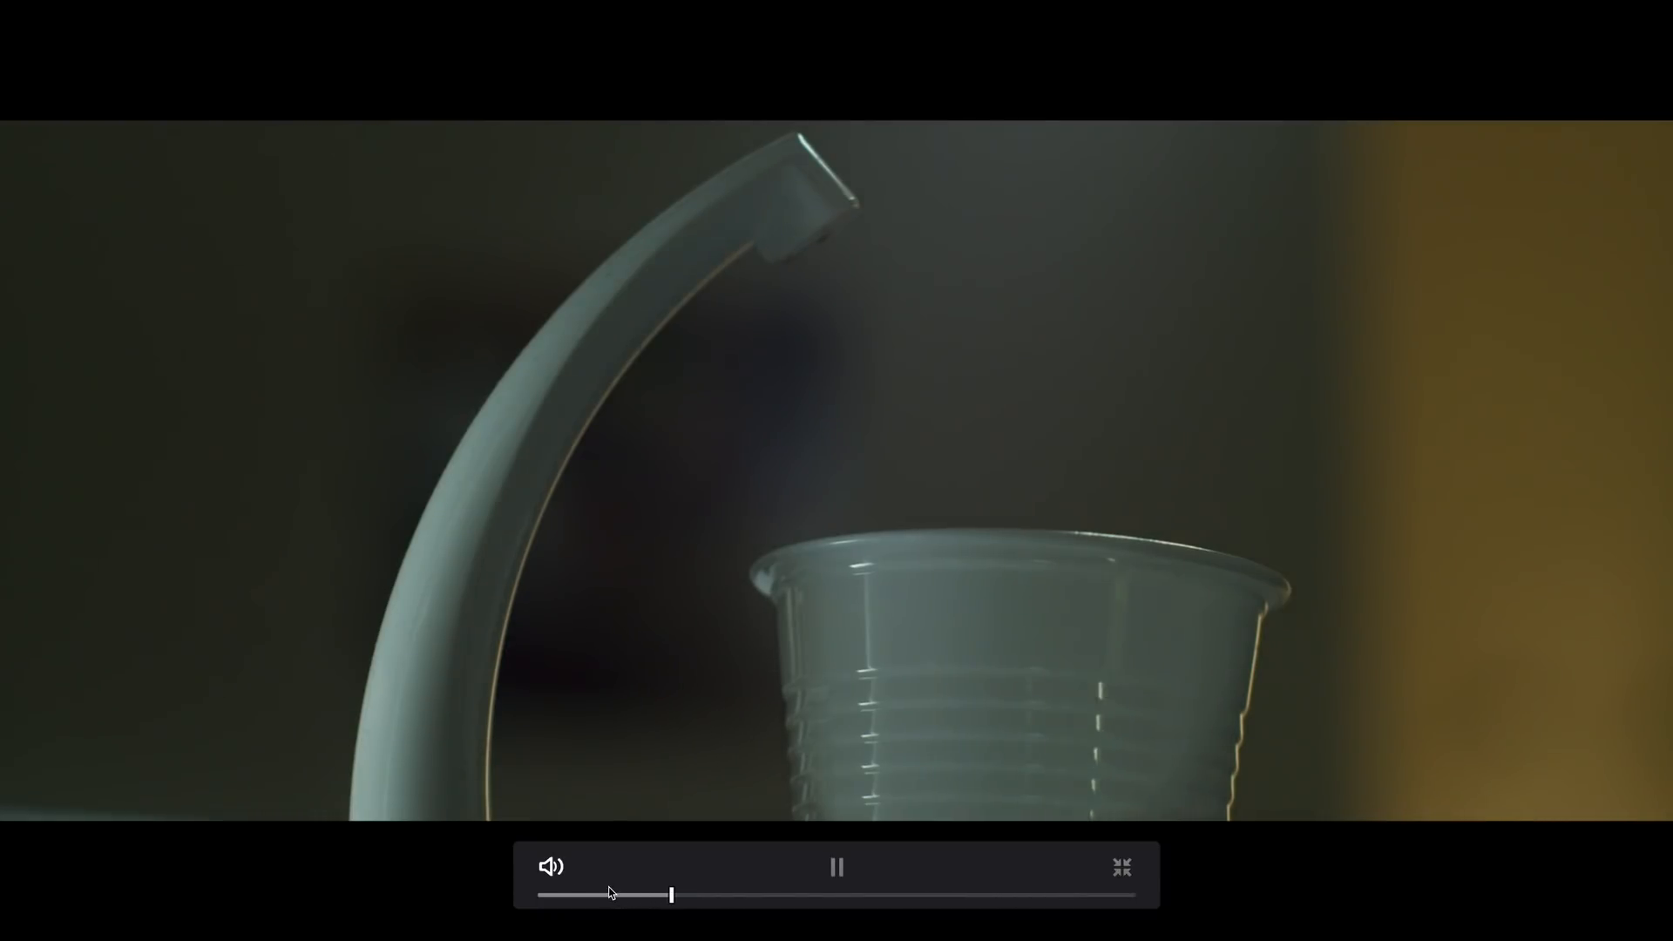
{"action": "key", "text": "space"}
{"action": "key", "text": "space"}
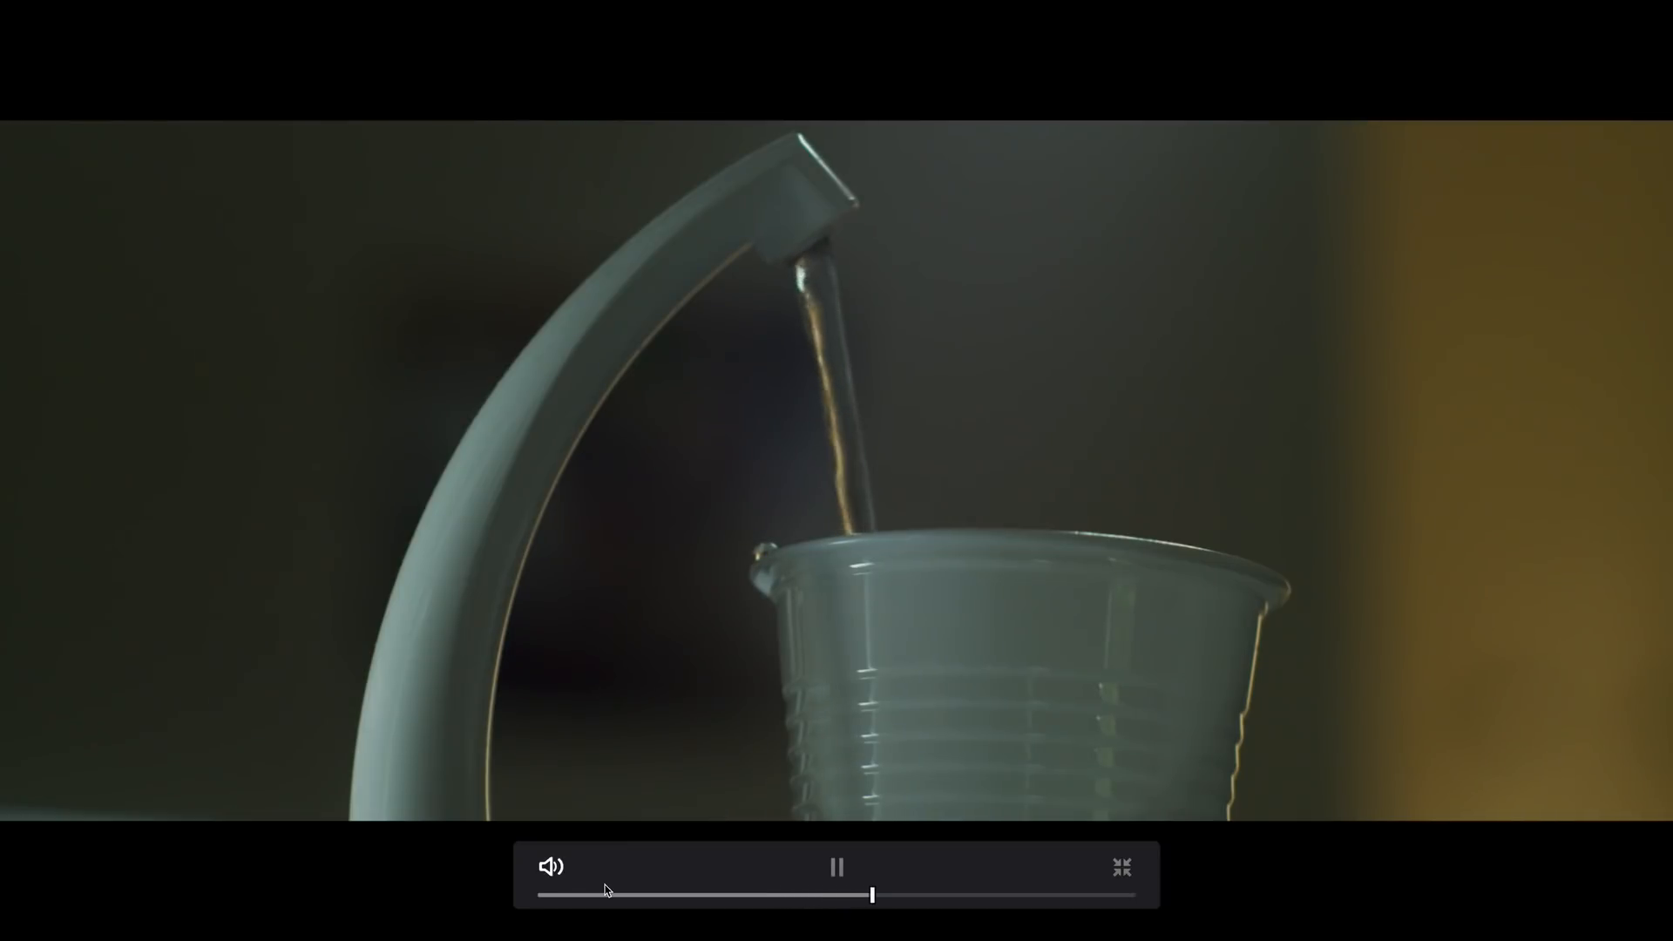
{"action": "key", "text": "space"}
{"action": "key", "text": "Escape"}
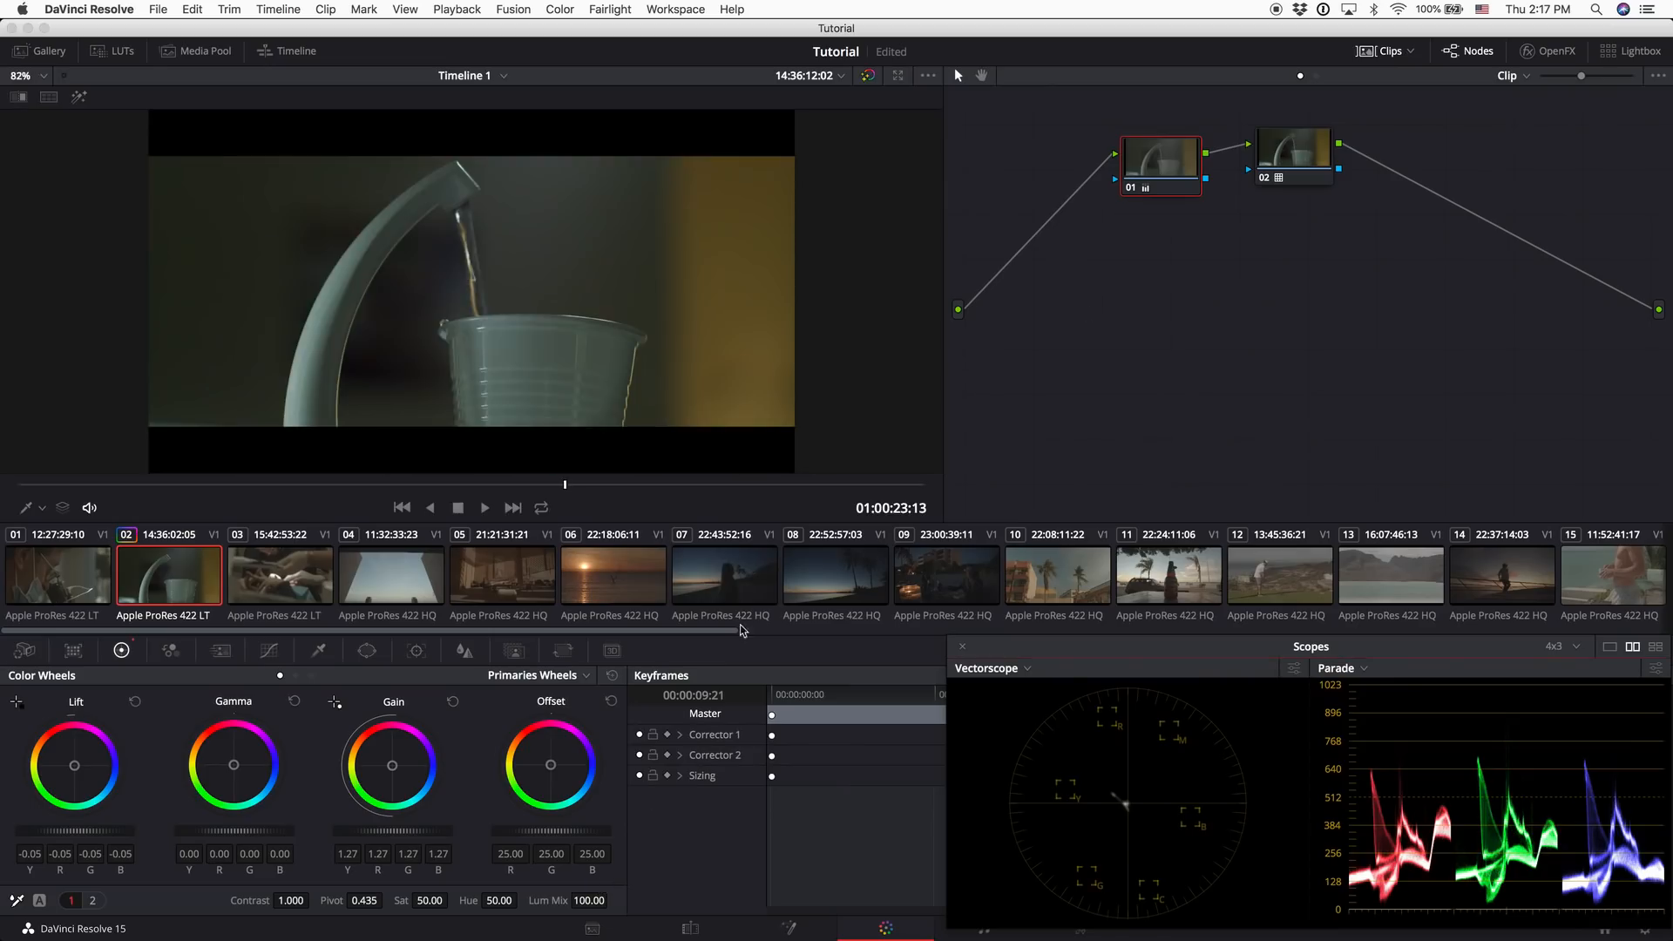
Try cooler temperature values of -840 and -640 on node 01, and reset the temperature
{"action": "left_click", "coordinate": [94, 901]}
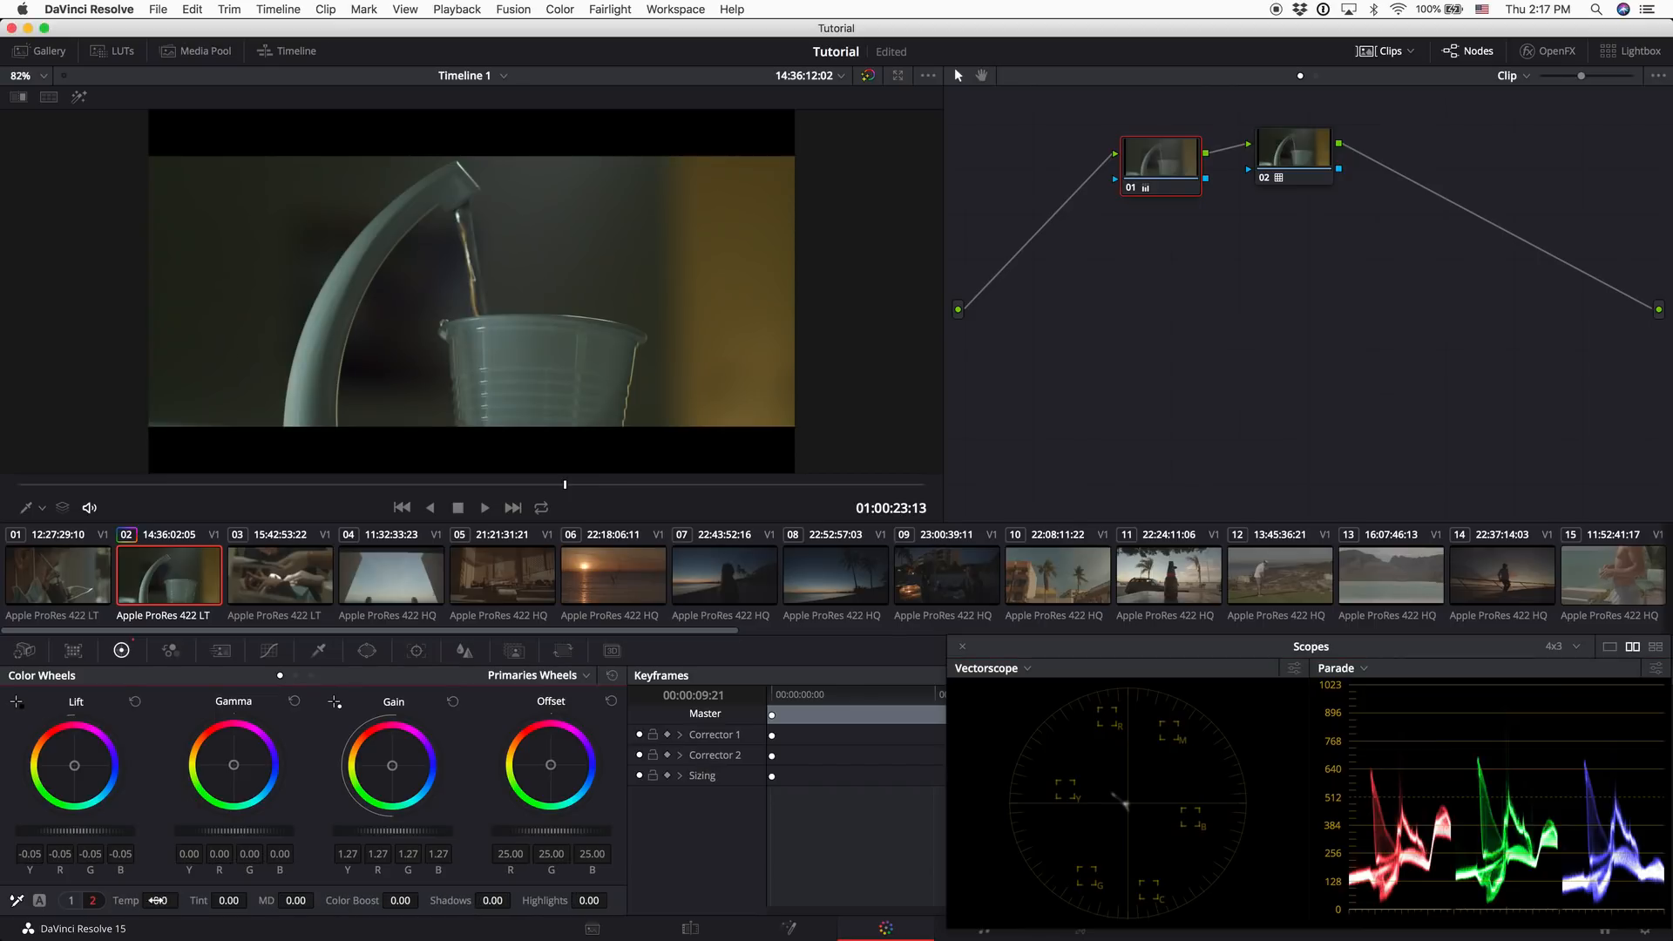
{"action": "left_click_drag", "start_coordinate": [167, 901], "coordinate": [102, 901]}
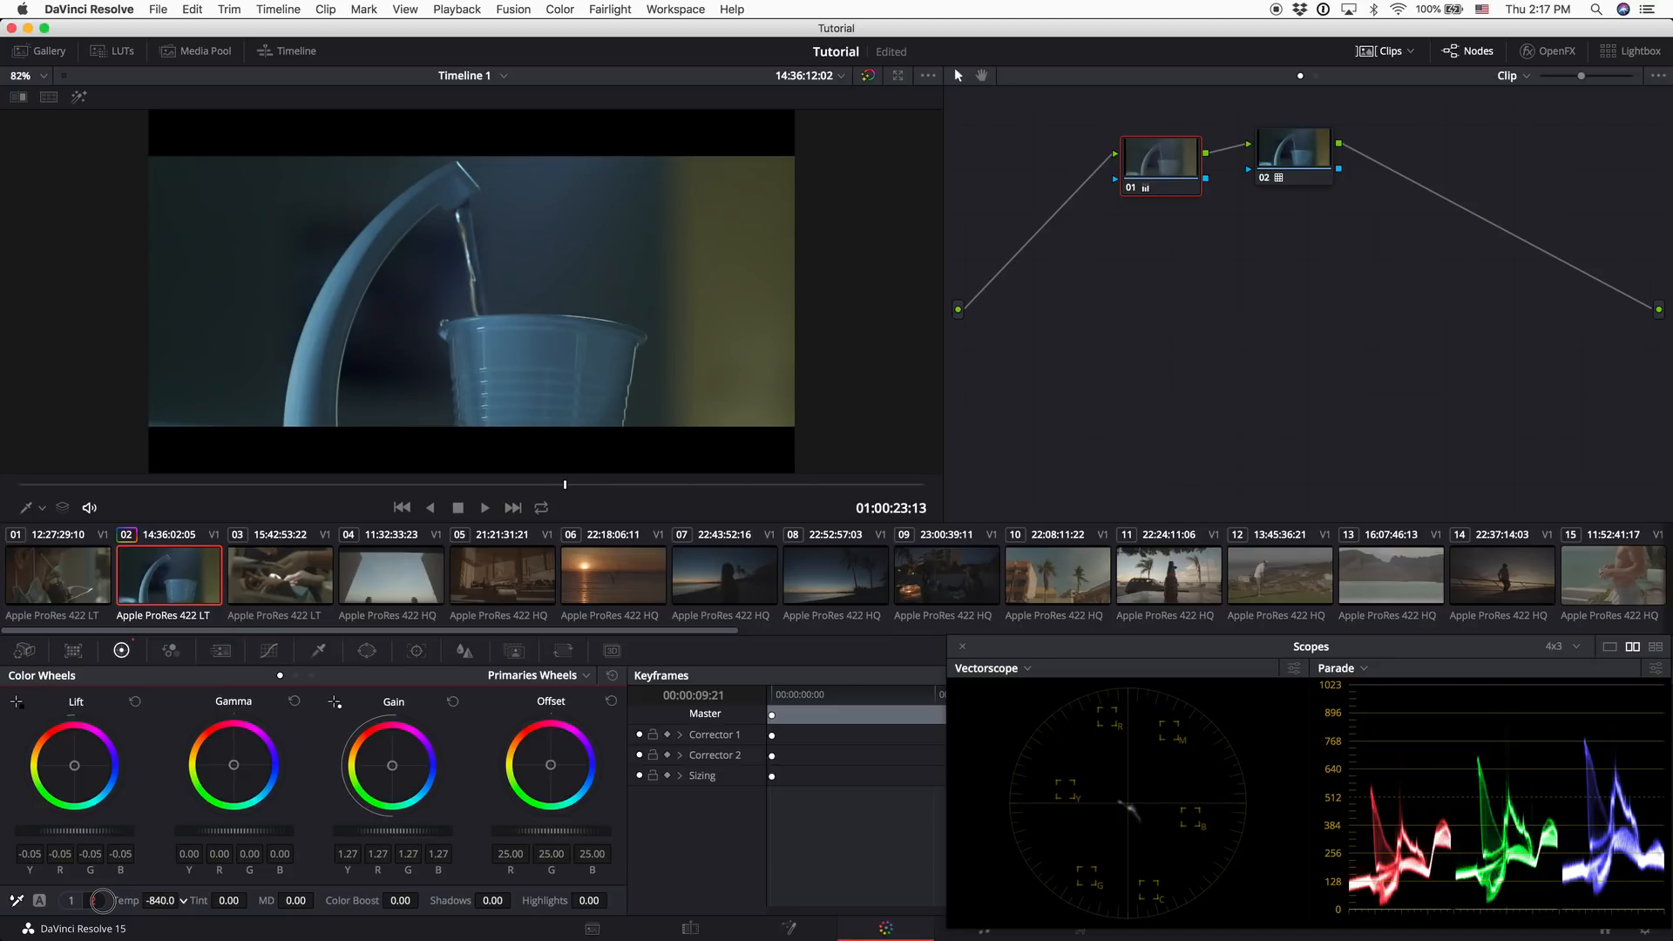
{"action": "mouse_move", "coordinate": [102, 901]}
{"action": "left_mouse_down"}
{"action": "mouse_move", "coordinate": [260, 907]}
{"action": "mouse_move", "coordinate": [130, 900]}
{"action": "left_mouse_up"}
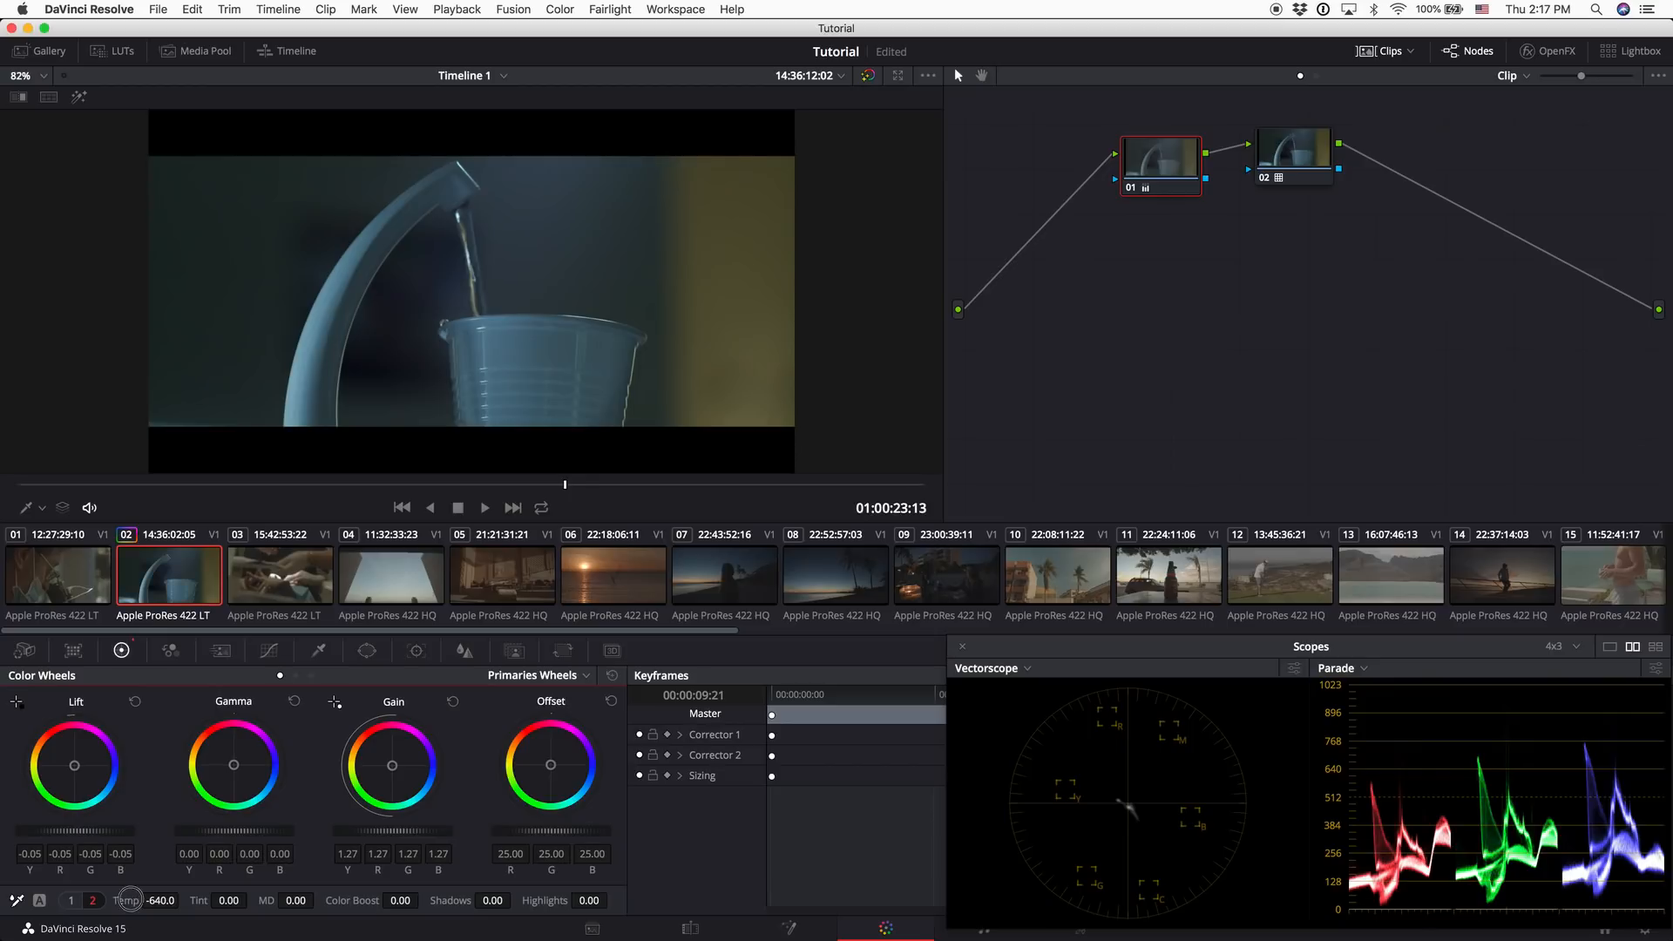
{"action": "double_click", "coordinate": [131, 899]}
Tint node 01's gain toward blue (R 1.18, G 1.30, B 1.44), and set the lift to -0.05 and gamma to -0.01
{"action": "left_click_drag", "start_coordinate": [394, 769], "coordinate": [428, 792]}
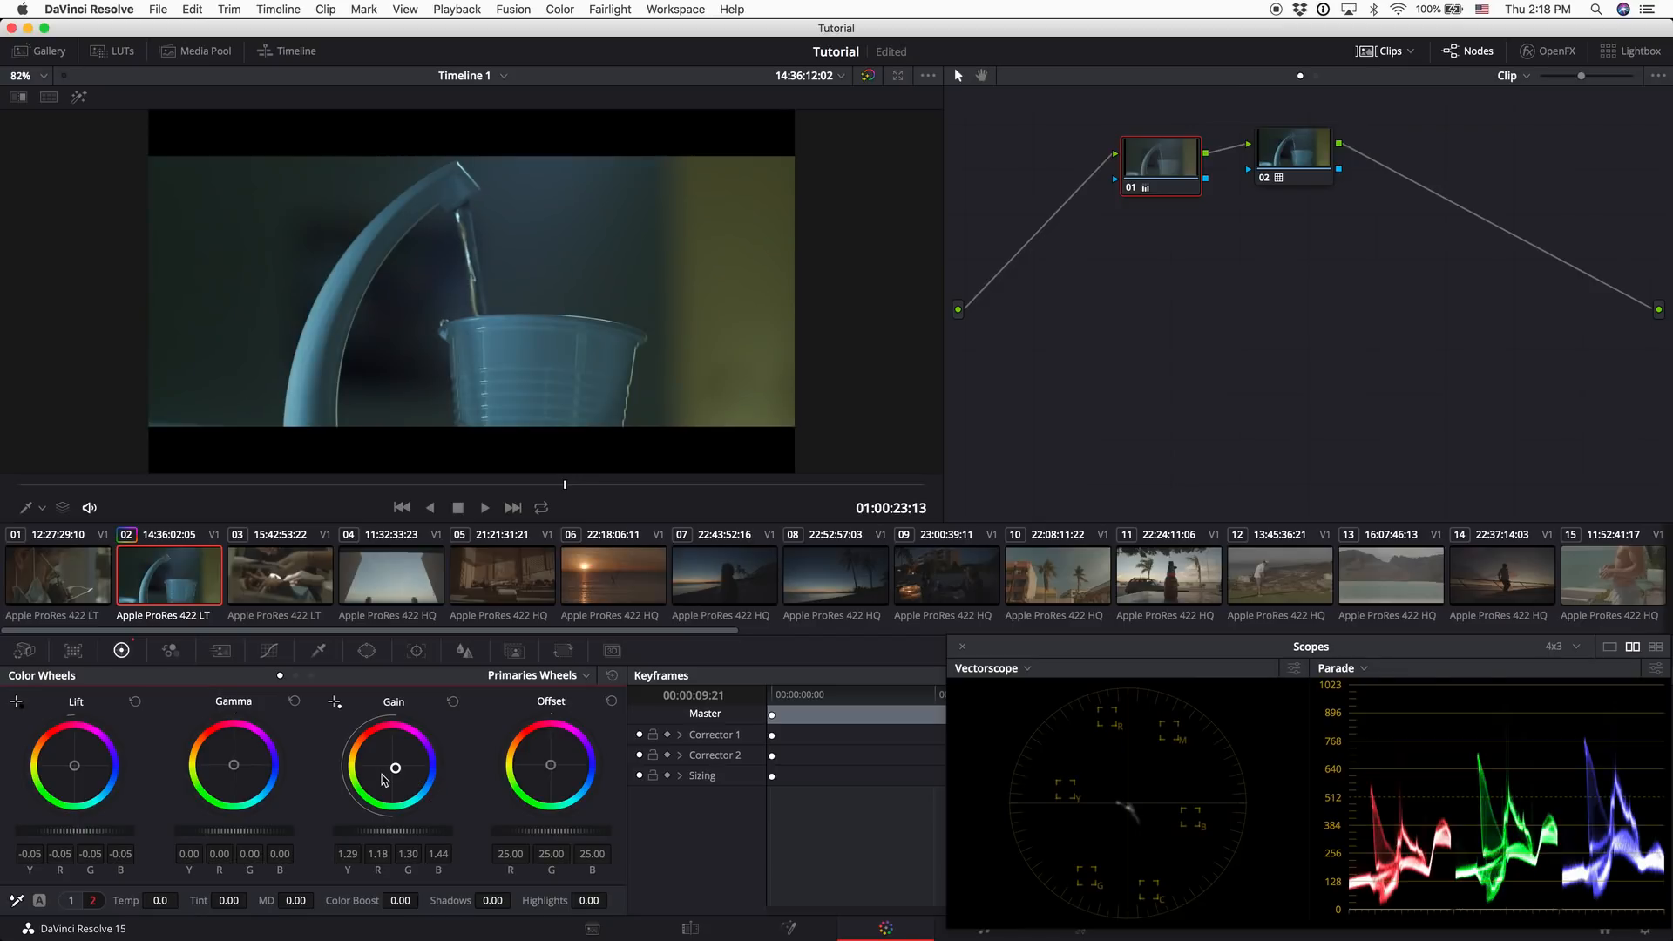
{"action": "left_click_drag", "start_coordinate": [563, 486], "coordinate": [650, 485]}
{"action": "left_click_drag", "start_coordinate": [88, 832], "coordinate": [66, 833]}
{"action": "mouse_move", "coordinate": [233, 831]}
{"action": "left_mouse_down"}
{"action": "mouse_move", "coordinate": [309, 833]}
{"action": "mouse_move", "coordinate": [207, 828]}
{"action": "left_mouse_up"}
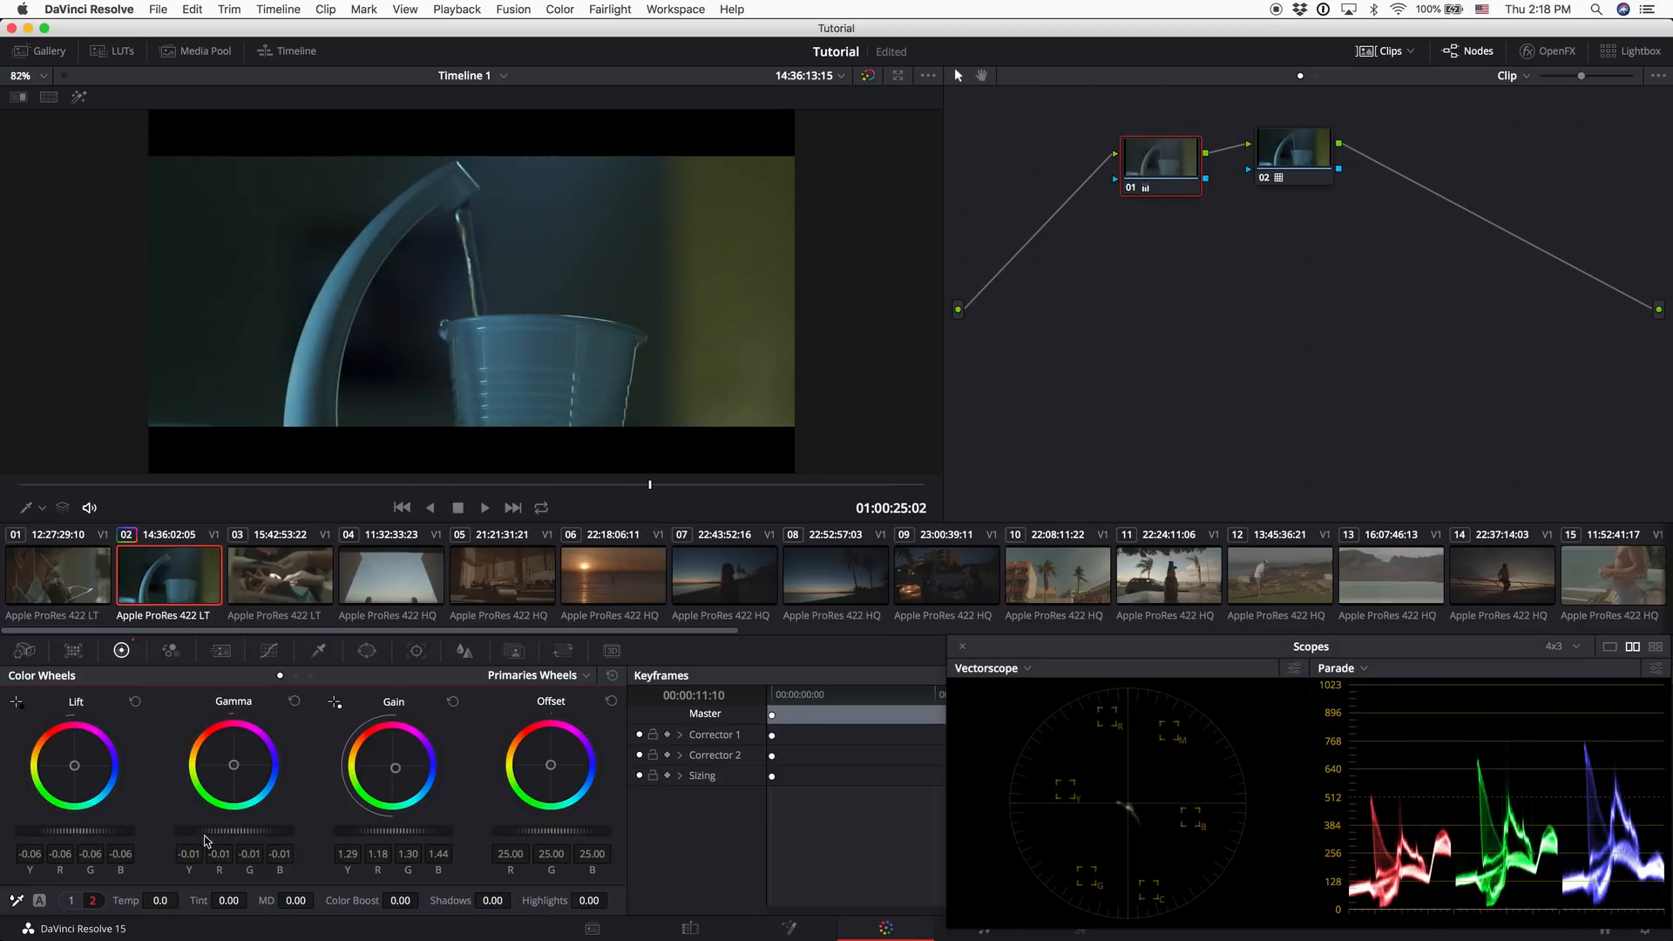
{"action": "mouse_move", "coordinate": [91, 832]}
{"action": "left_mouse_down"}
{"action": "mouse_move", "coordinate": [122, 834]}
{"action": "mouse_move", "coordinate": [74, 838]}
{"action": "left_mouse_up"}
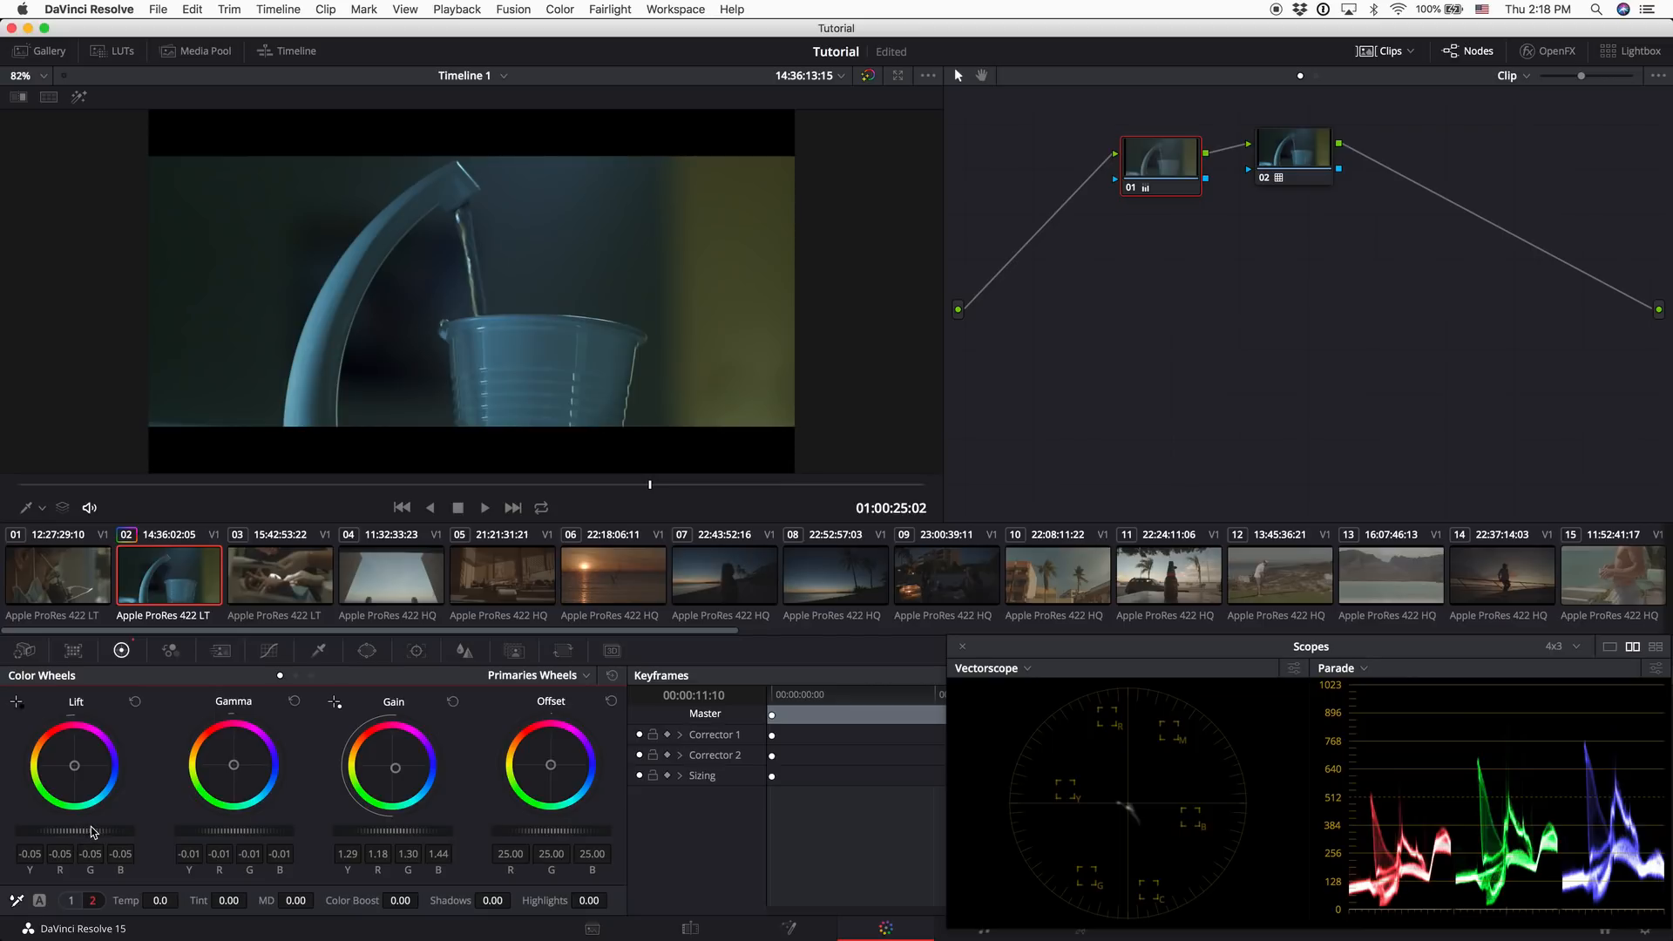
Toggle the whole grade off and on to compare it with the original image
{"action": "key", "text": "alt+d"}
{"action": "key", "text": "alt+d"}
{"action": "key", "text": "alt+d"}
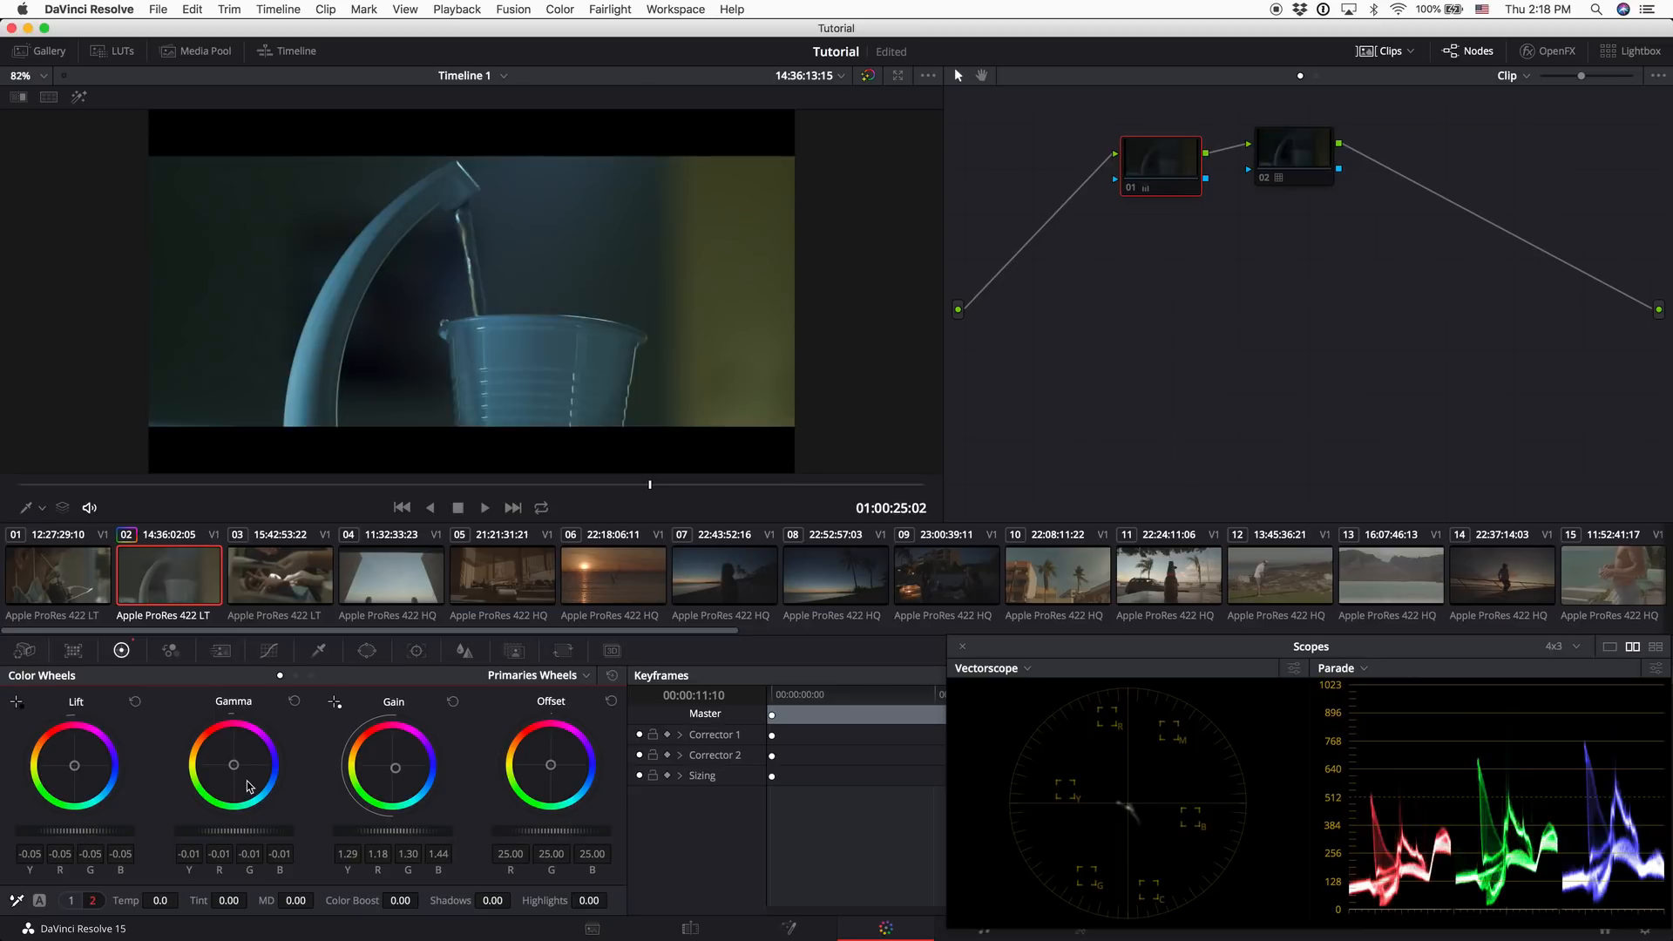
{"action": "key", "text": "alt+d"}
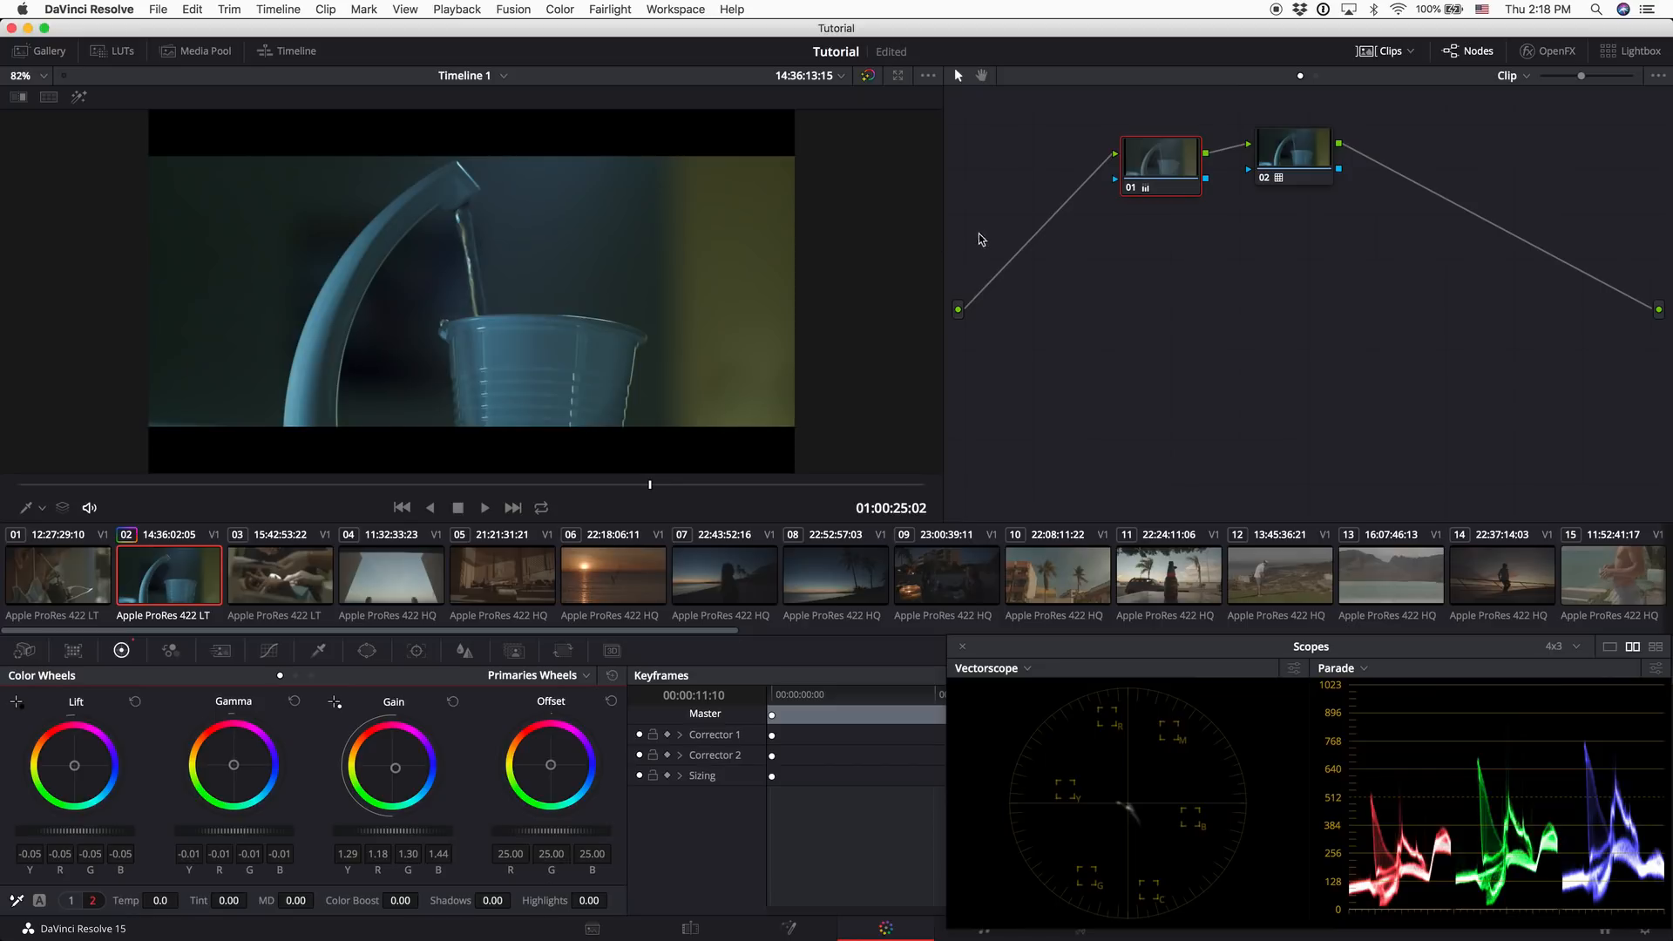
Add serial node 03 after node 01, place it below node 02 and spread the nodes apart
{"action": "key", "text": "alt+s"}
{"action": "left_click", "coordinate": [1281, 221]}
{"action": "left_click_drag", "start_coordinate": [1280, 217], "coordinate": [1259, 283]}
{"action": "left_click_drag", "start_coordinate": [1172, 166], "coordinate": [1074, 145]}
{"action": "left_click", "coordinate": [1254, 290]}
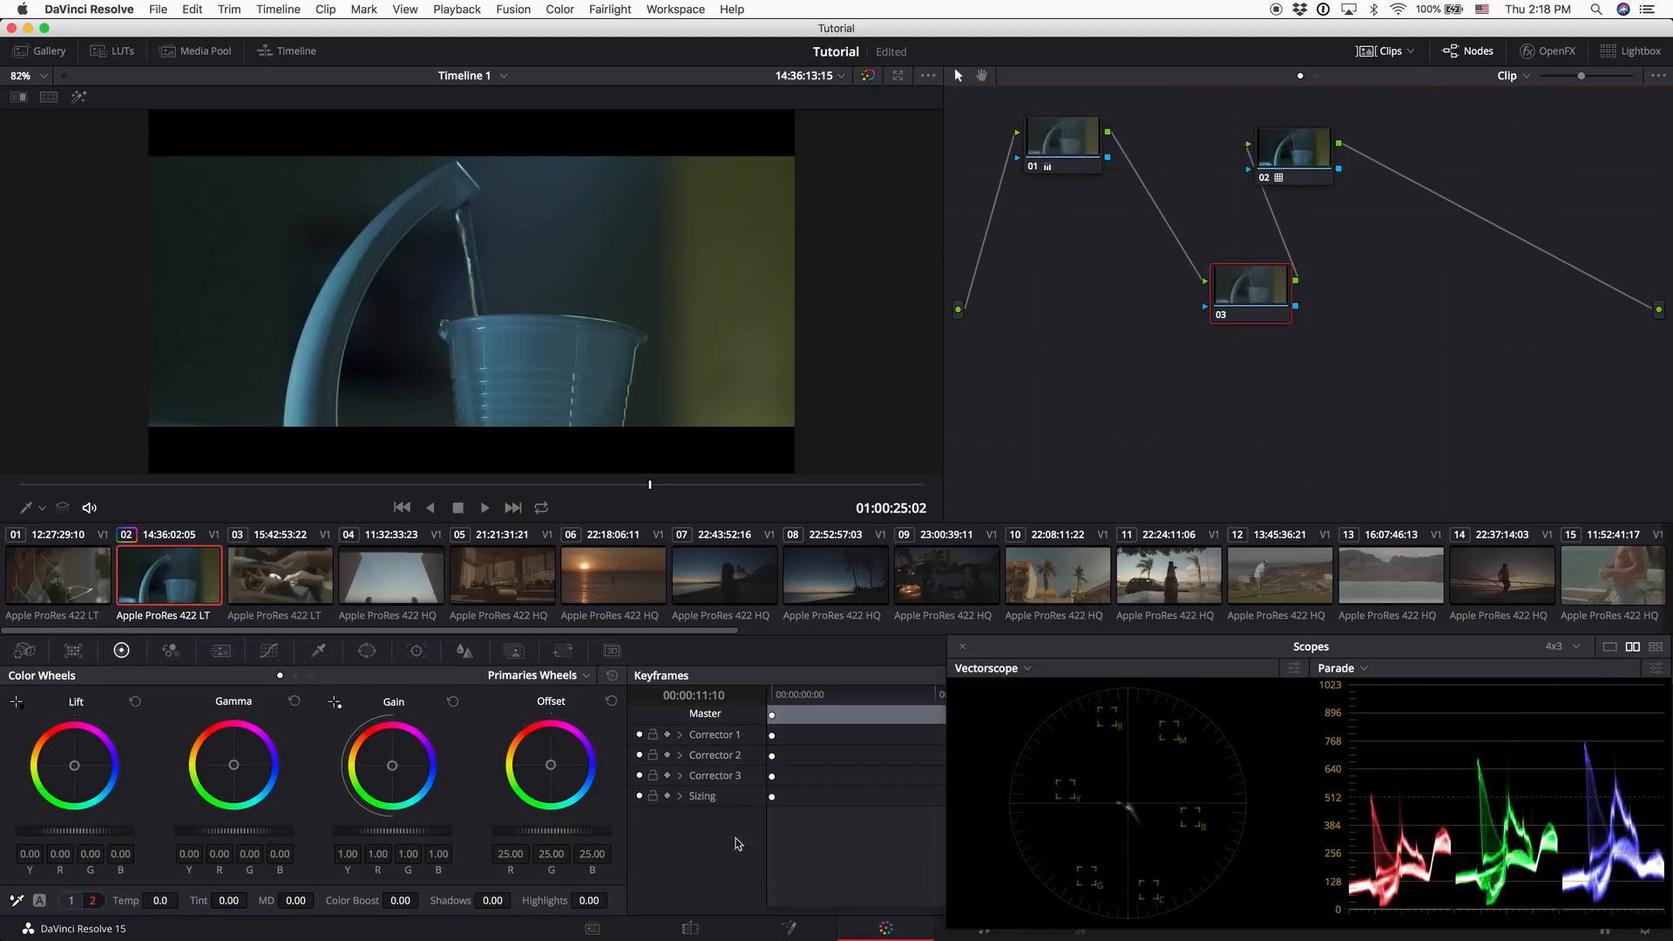
Add a rectangular window on node 03 around the yellow wall beside the cup, softening its edges to Soft 1 18.93 and Soft 3 23.90
{"action": "left_click", "coordinate": [366, 651]}
{"action": "scroll", "coordinate": [31, 823], "scroll_direction": "up", "scroll_amount": 1}
{"action": "left_click", "coordinate": [36, 737]}
{"action": "left_click_drag", "start_coordinate": [579, 307], "coordinate": [844, 213]}
{"action": "left_click_drag", "start_coordinate": [754, 259], "coordinate": [758, 459]}
{"action": "left_click_drag", "start_coordinate": [622, 288], "coordinate": [525, 286]}
{"action": "left_click_drag", "start_coordinate": [626, 288], "coordinate": [672, 284]}
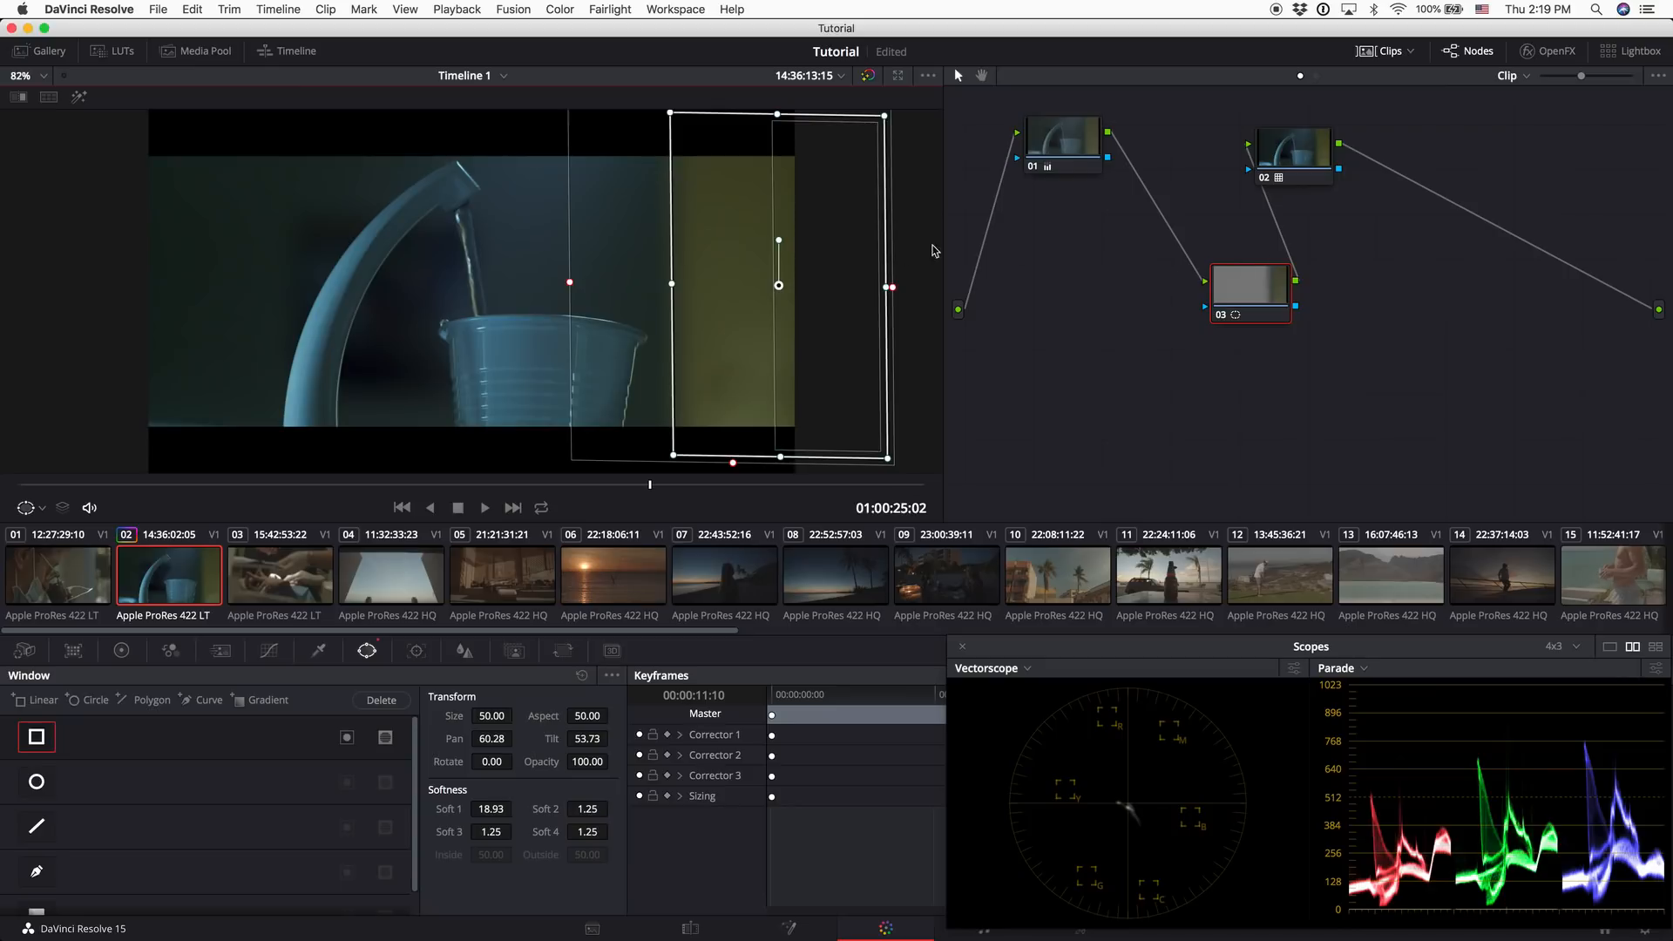
{"action": "left_click_drag", "start_coordinate": [889, 288], "coordinate": [1016, 311]}
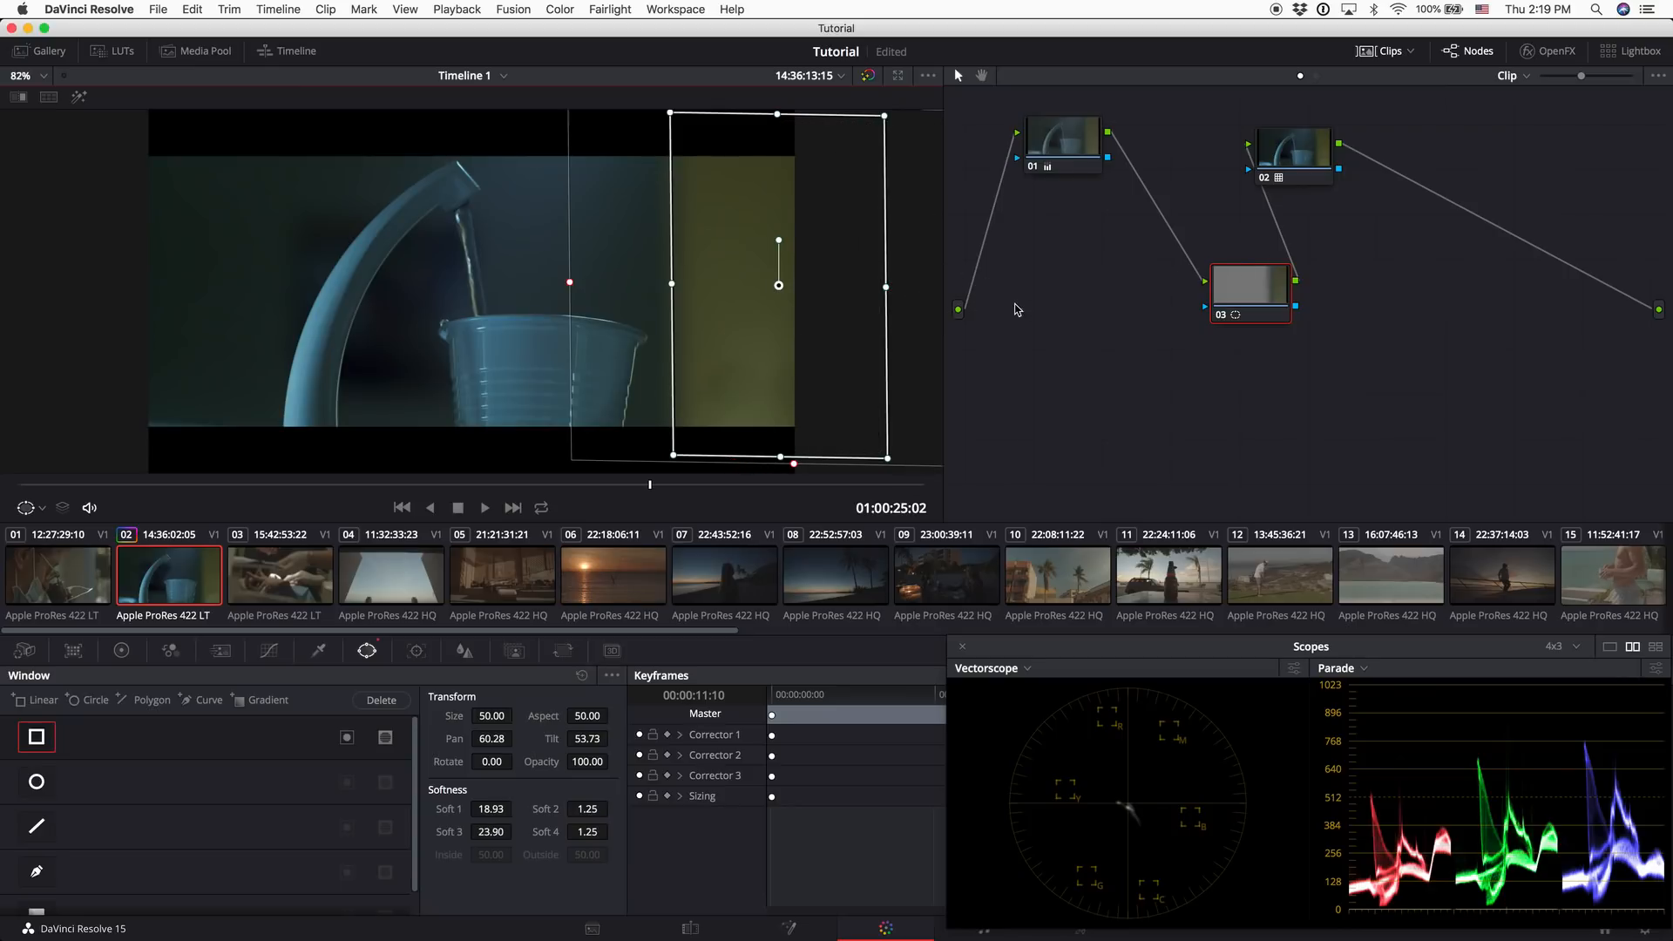
Tint the gain of the windowed node 03 toward blue (R 0.90, G 1.01, B 1.22)
{"action": "left_click", "coordinate": [121, 650]}
{"action": "left_click_drag", "start_coordinate": [395, 767], "coordinate": [440, 788]}
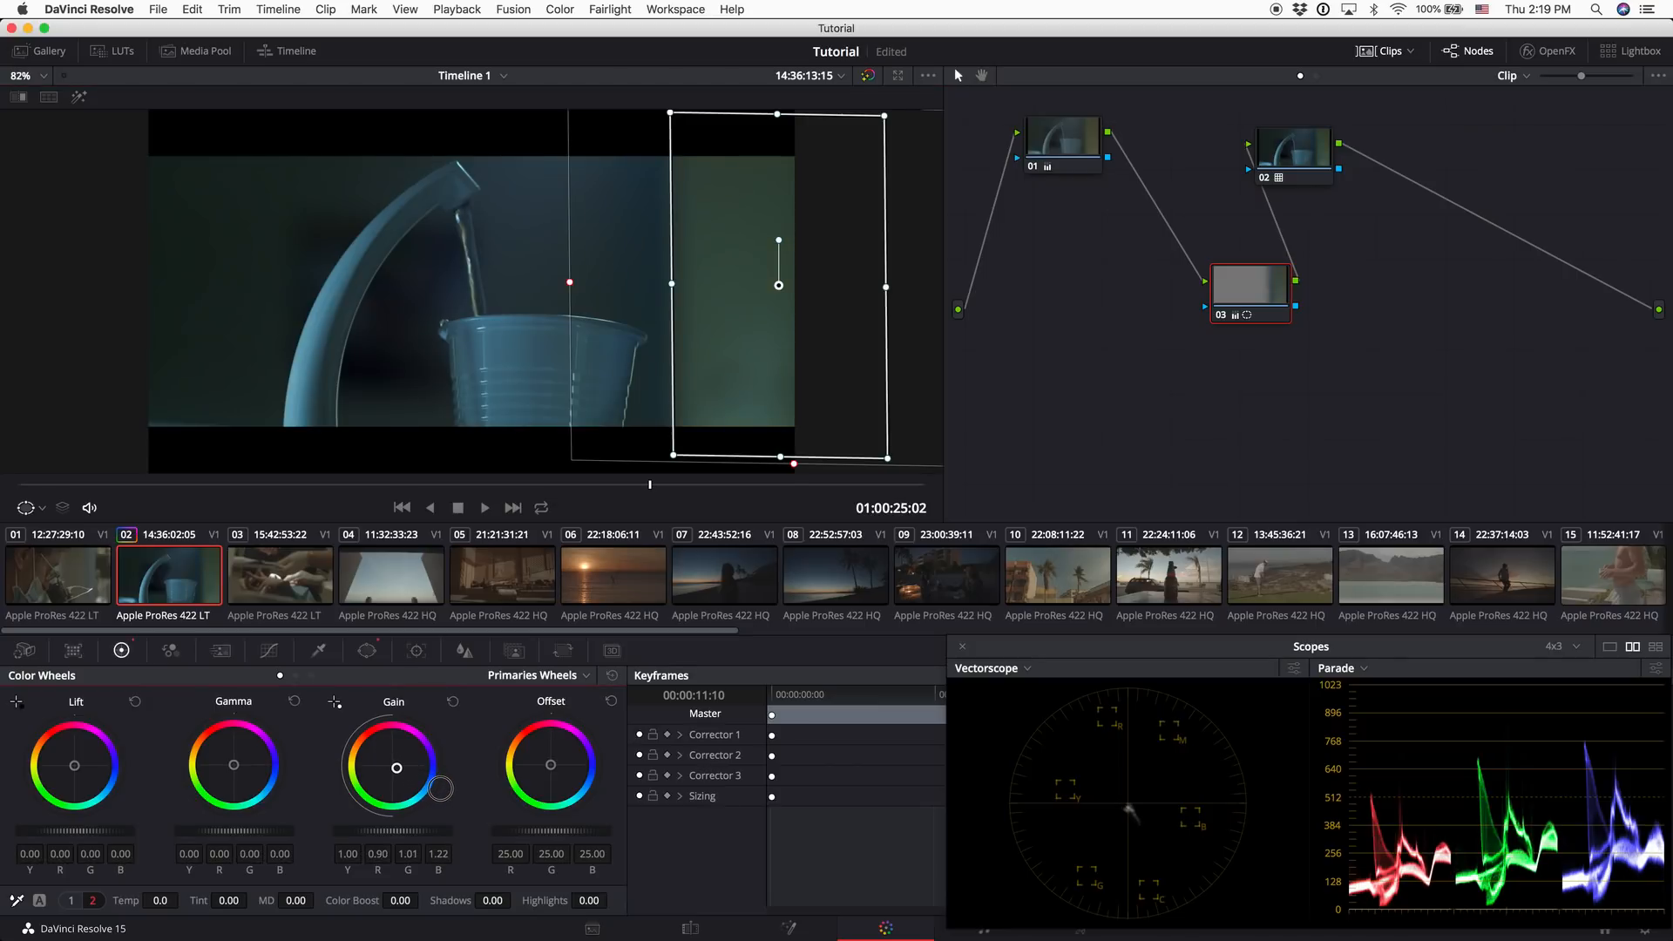
{"action": "mouse_move", "coordinate": [440, 789]}
{"action": "left_mouse_down"}
{"action": "mouse_move", "coordinate": [468, 808]}
{"action": "mouse_move", "coordinate": [405, 817]}
{"action": "mouse_move", "coordinate": [435, 795]}
{"action": "mouse_move", "coordinate": [393, 748]}
{"action": "mouse_move", "coordinate": [424, 750]}
{"action": "mouse_move", "coordinate": [386, 754]}
{"action": "mouse_move", "coordinate": [440, 789]}
{"action": "left_mouse_up"}
Select node 01, and toggle node 03 off and on to compare the wall's color with and without the correction
{"action": "left_click", "coordinate": [1061, 138]}
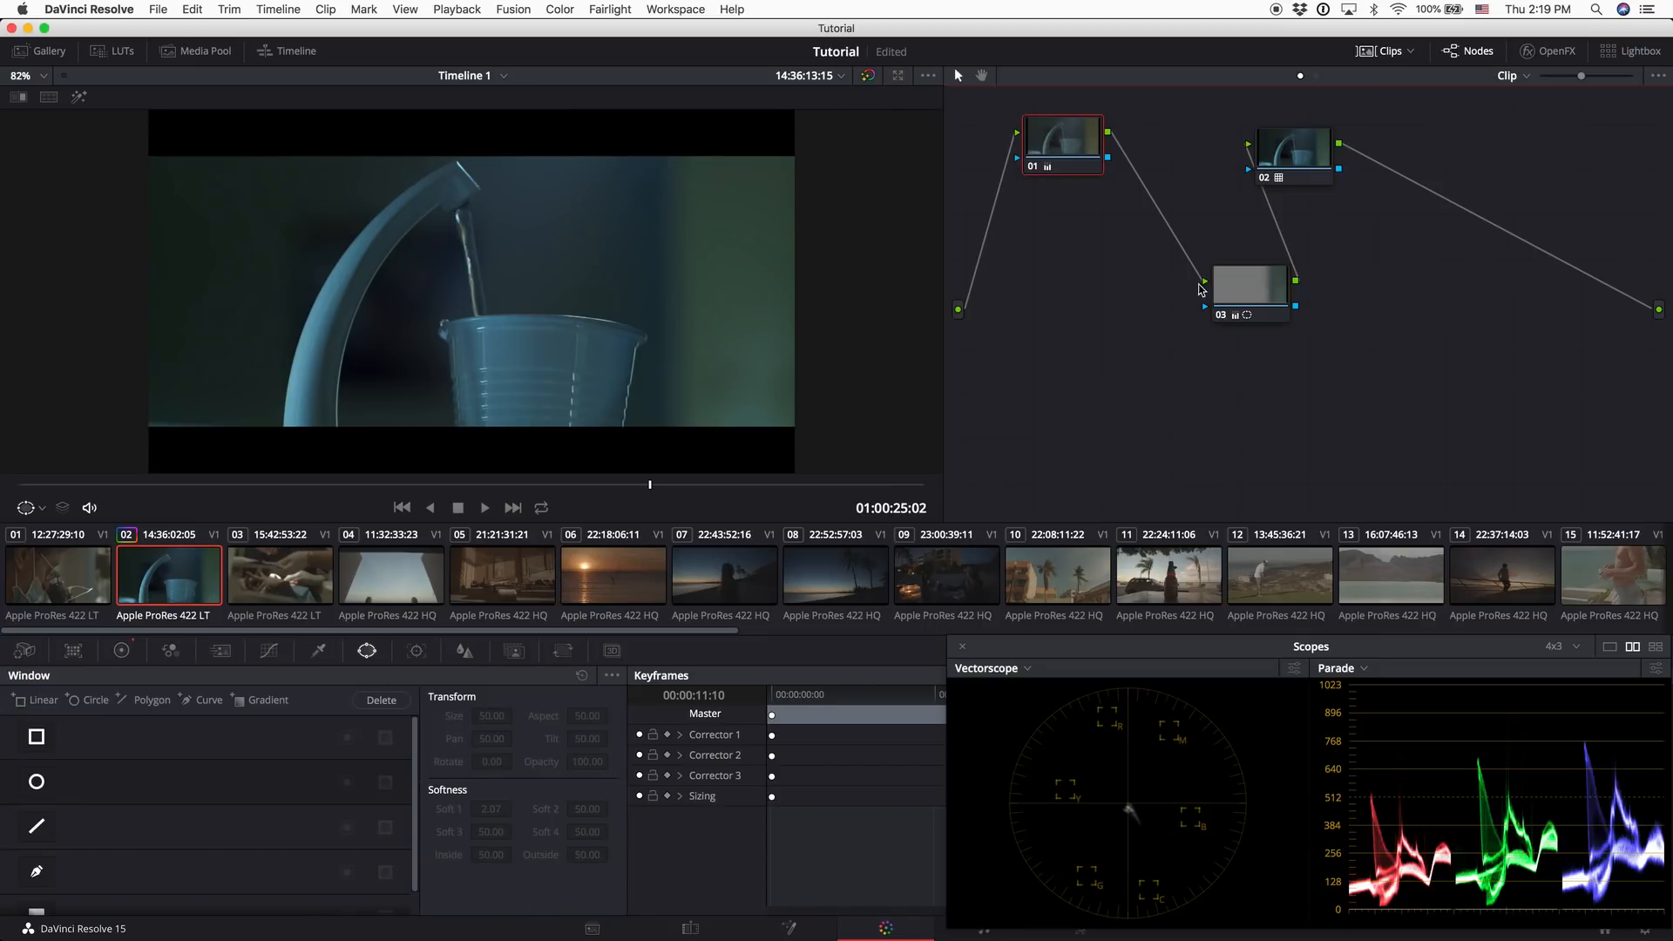
{"action": "left_click", "coordinate": [1220, 315]}
{"action": "left_click", "coordinate": [1221, 317]}
{"action": "left_click", "coordinate": [1219, 315]}
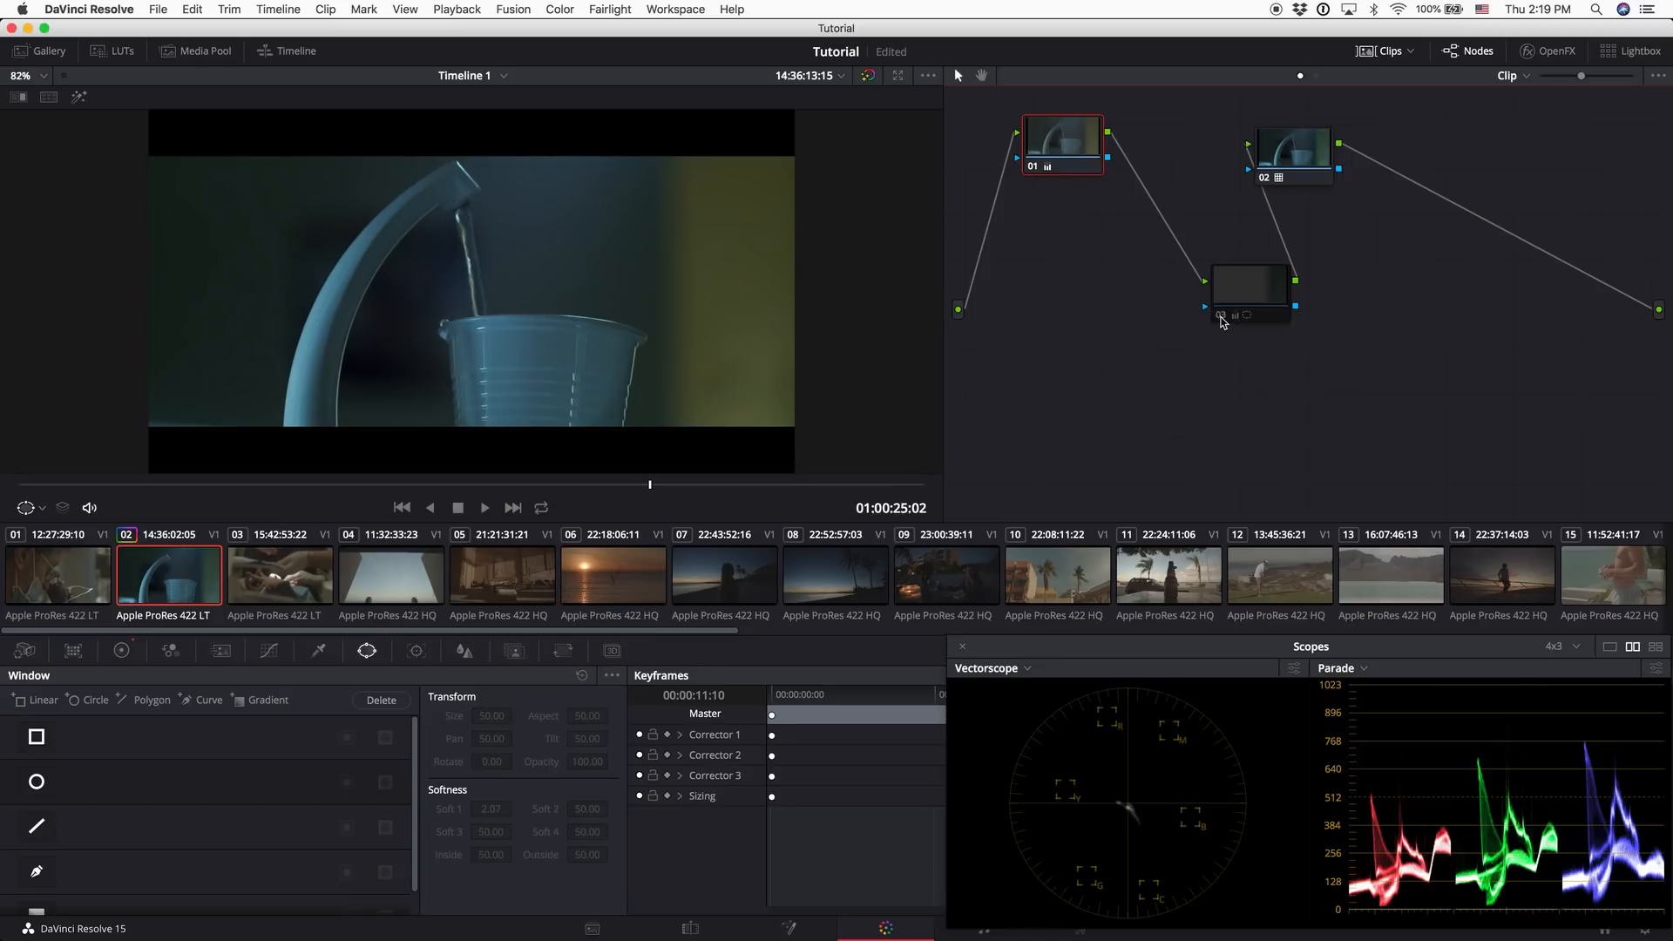
{"action": "left_click", "coordinate": [1220, 315]}
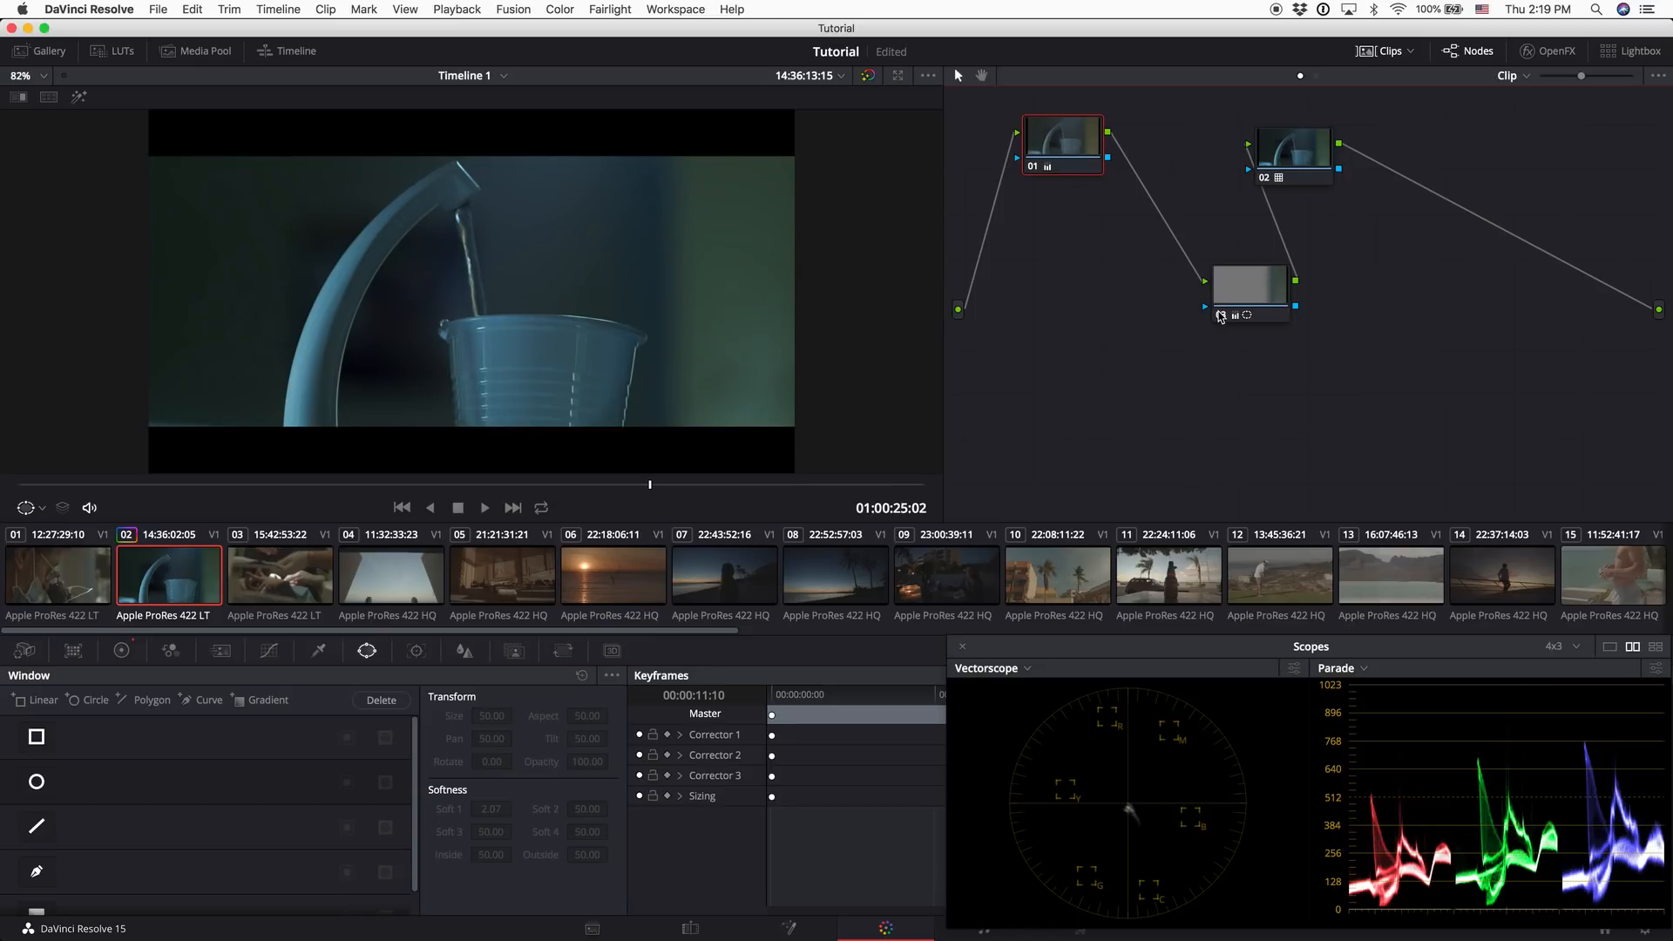
{"action": "left_click", "coordinate": [1220, 314]}
{"action": "left_click", "coordinate": [1220, 315]}
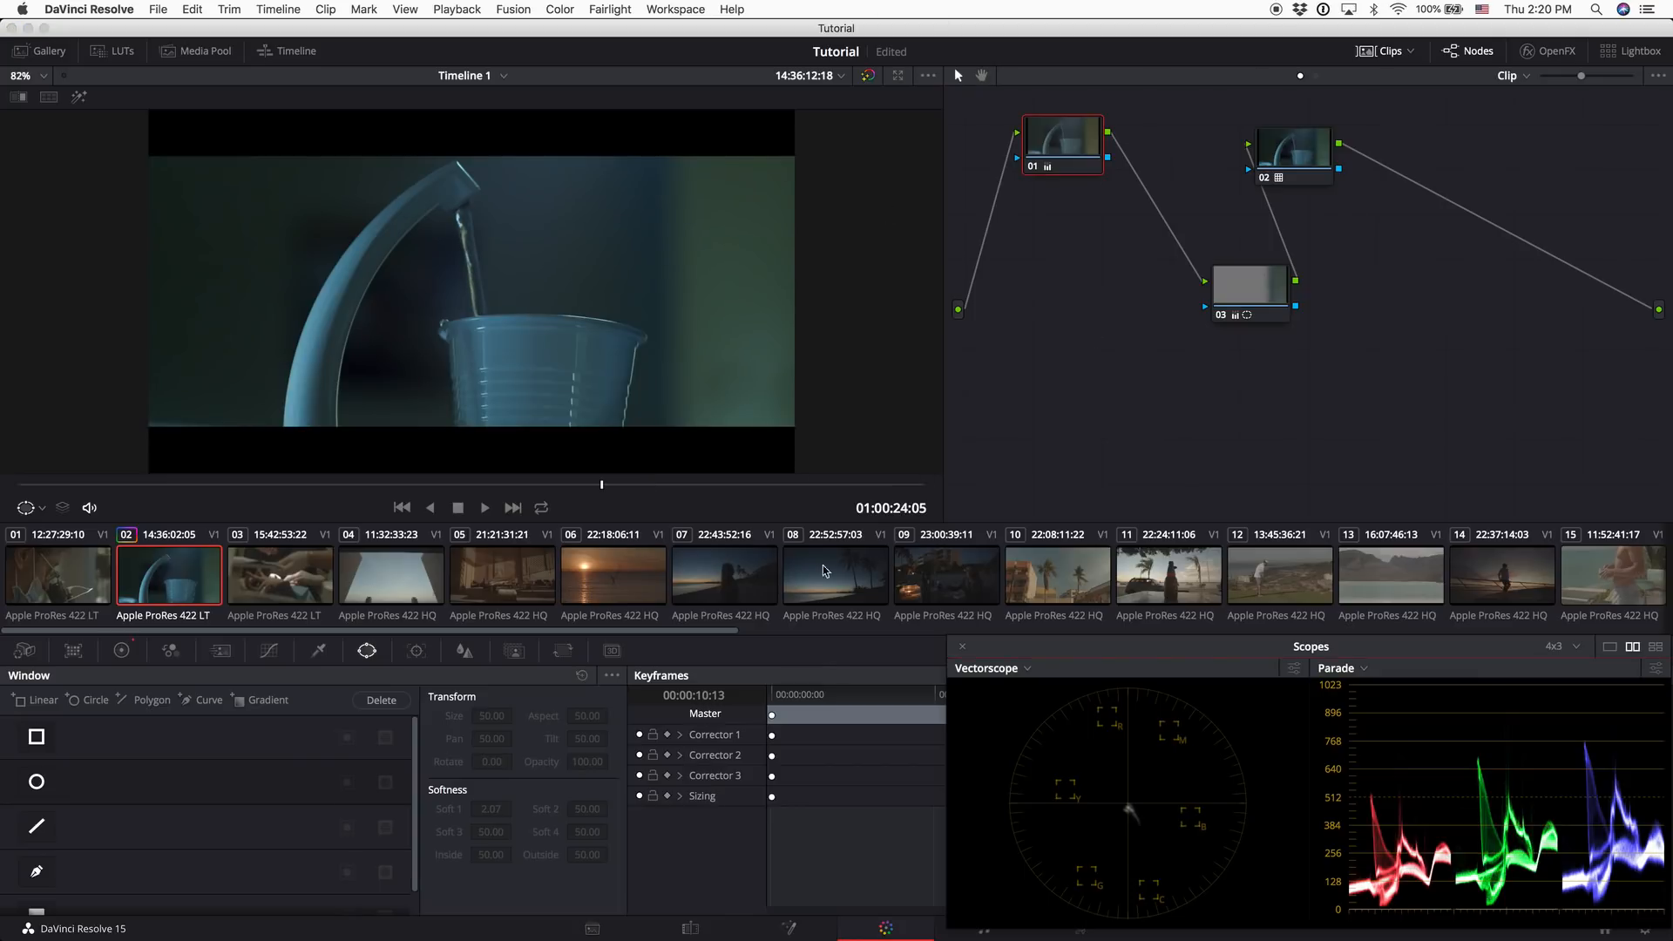
Check node 01's Motion Effects settings, and return to its primary wheels at 01:00:26:07
{"action": "left_click", "coordinate": [222, 652]}
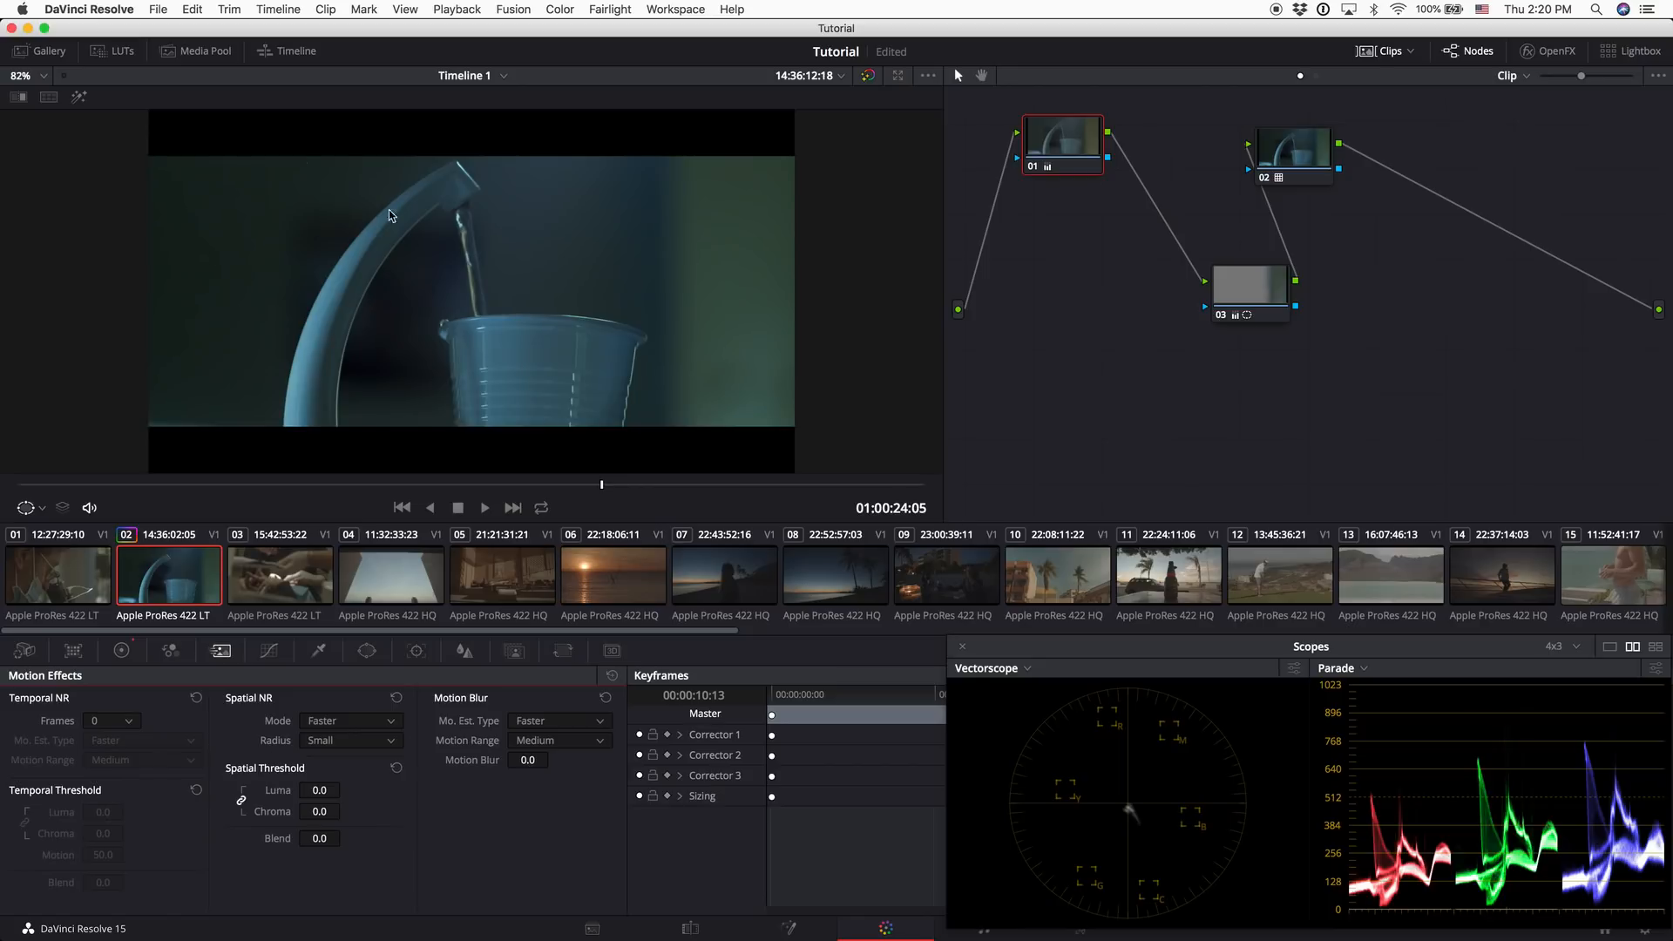
{"action": "left_click", "coordinate": [1078, 153]}
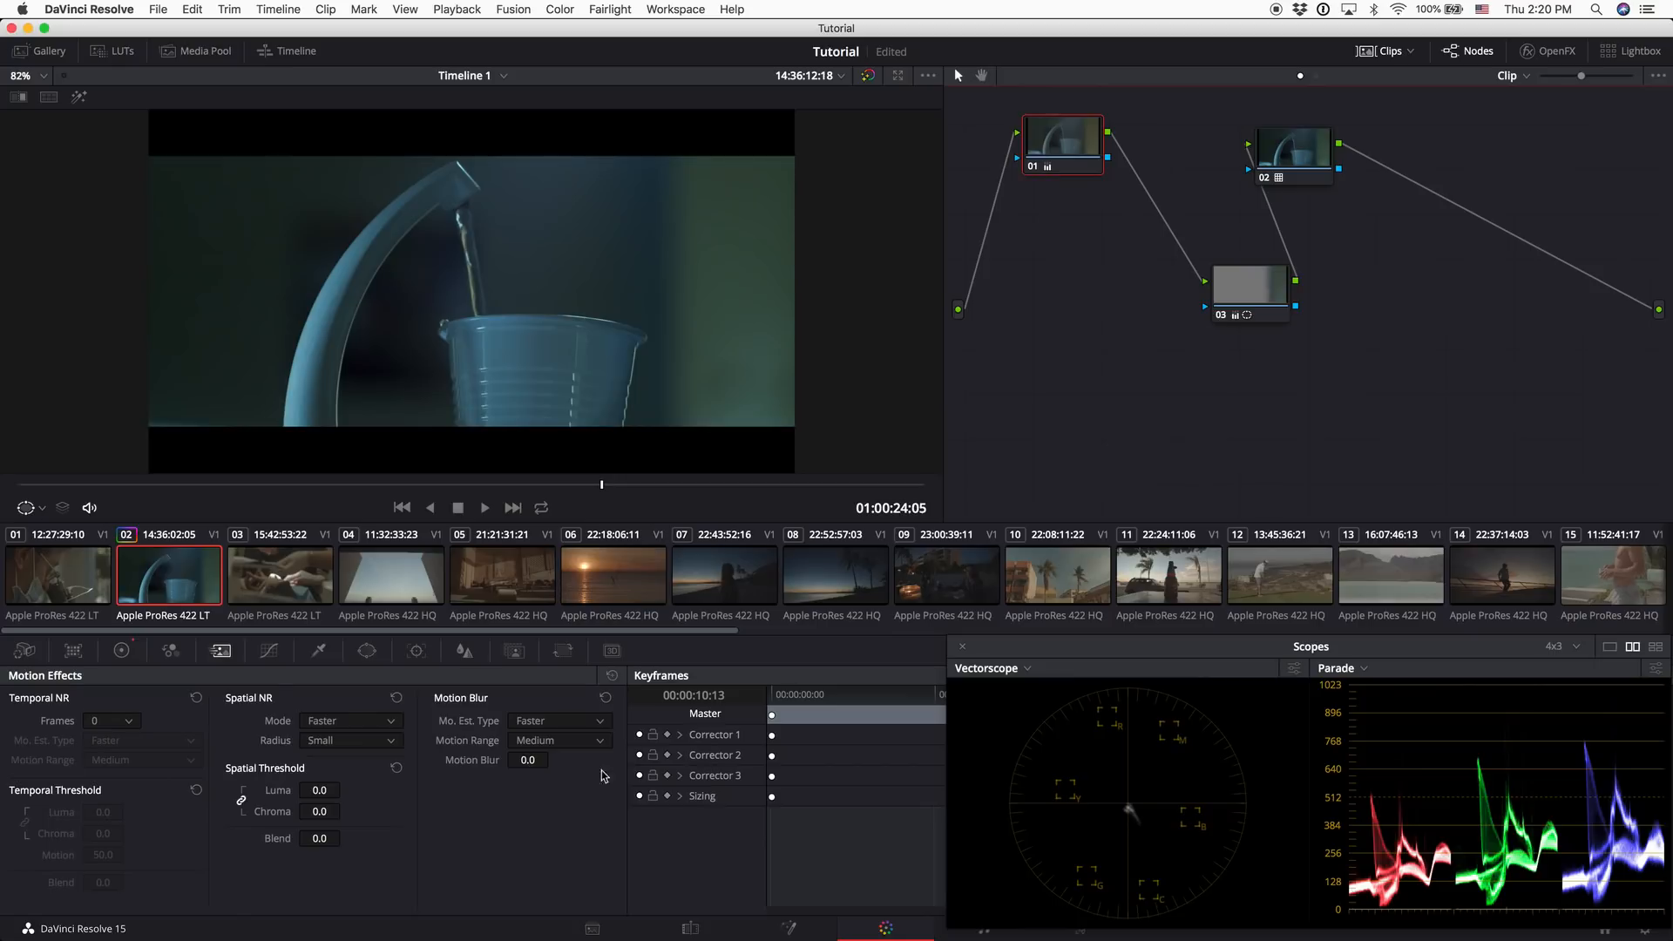
{"action": "left_click", "coordinate": [123, 651]}
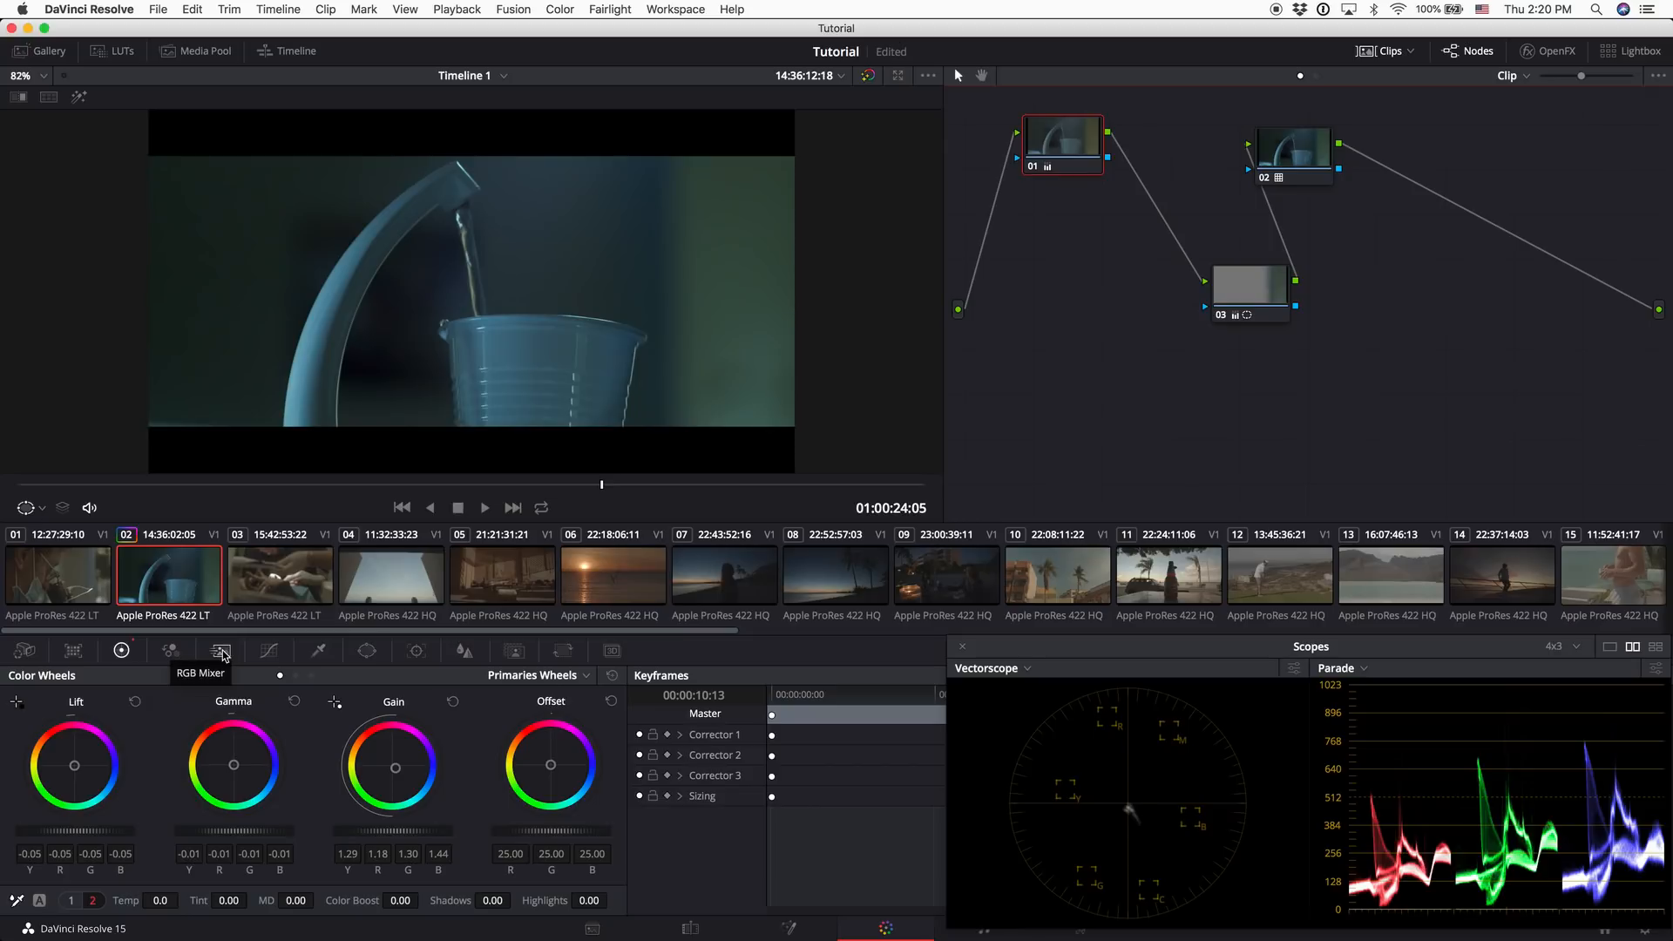
{"action": "left_click_drag", "start_coordinate": [629, 498], "coordinate": [723, 489]}
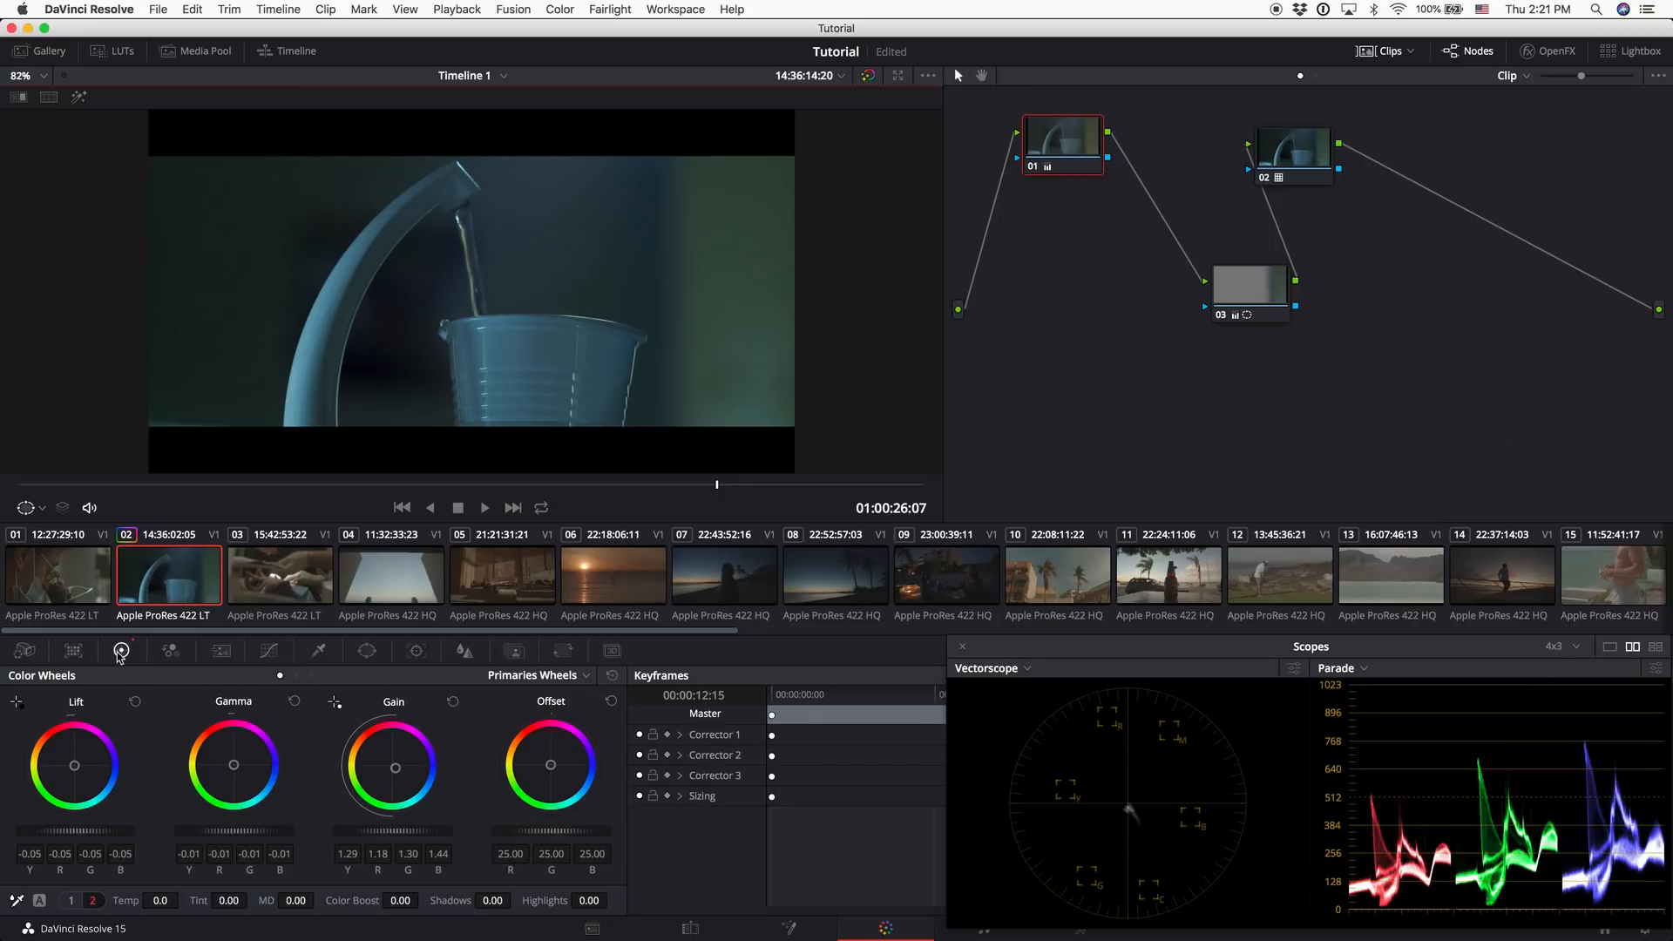
Grab a still of clip 02's grade from its first frame, and check it in the gallery
{"action": "left_click", "coordinate": [271, 592]}
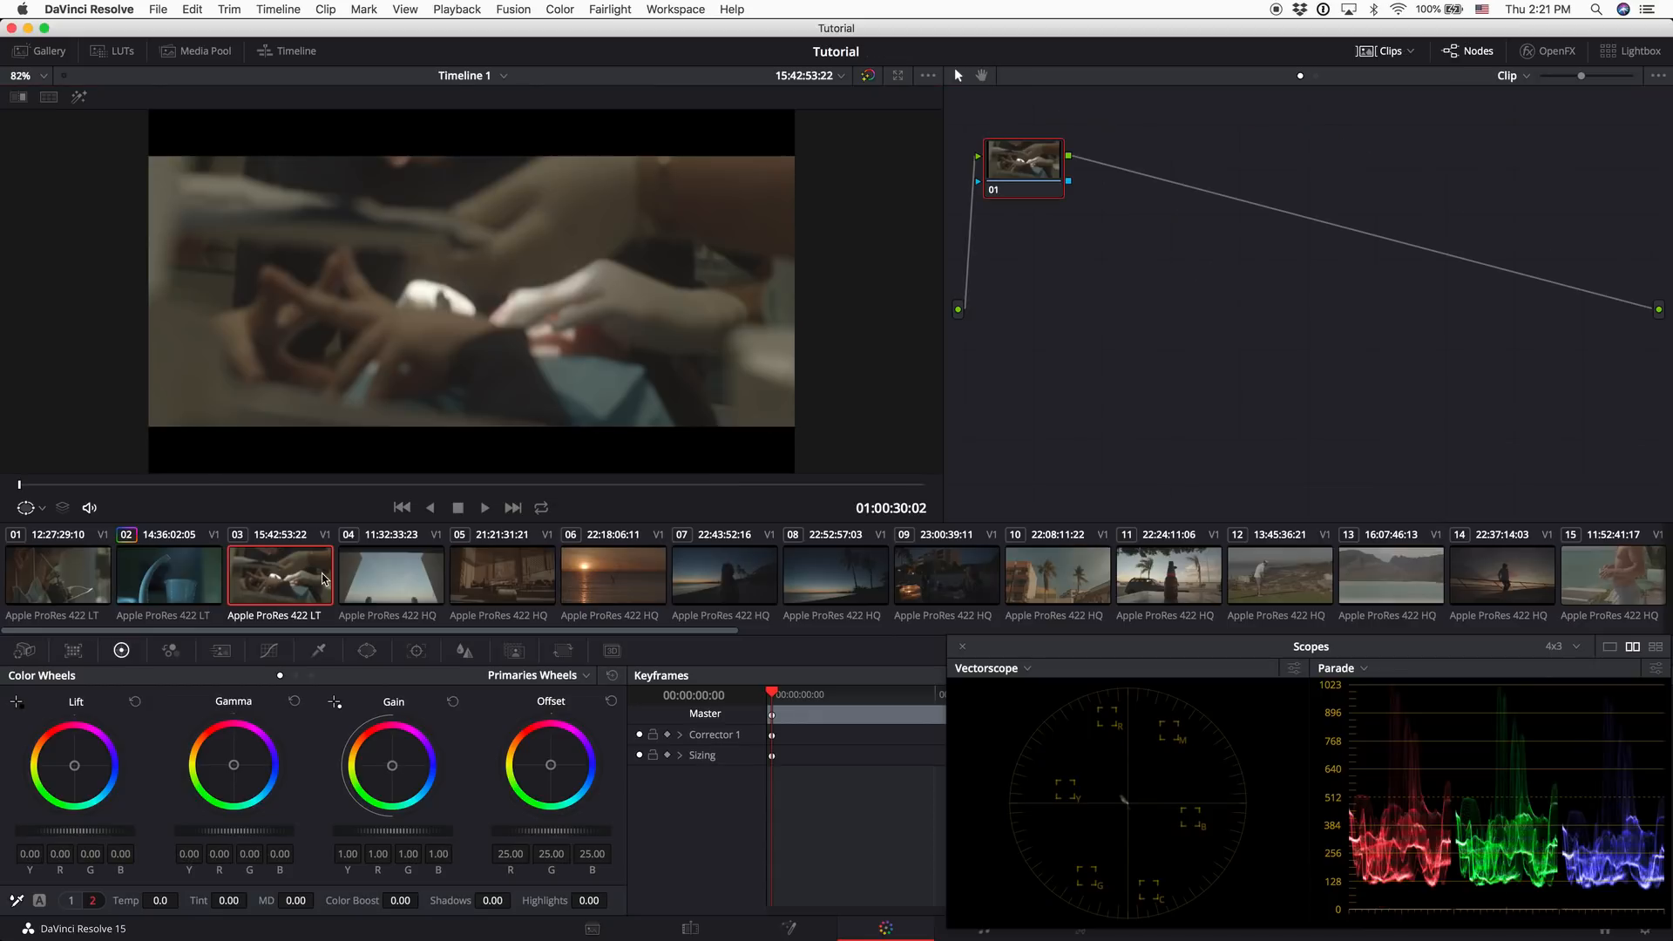
{"action": "left_click", "coordinate": [180, 571]}
{"action": "right_click", "coordinate": [503, 278]}
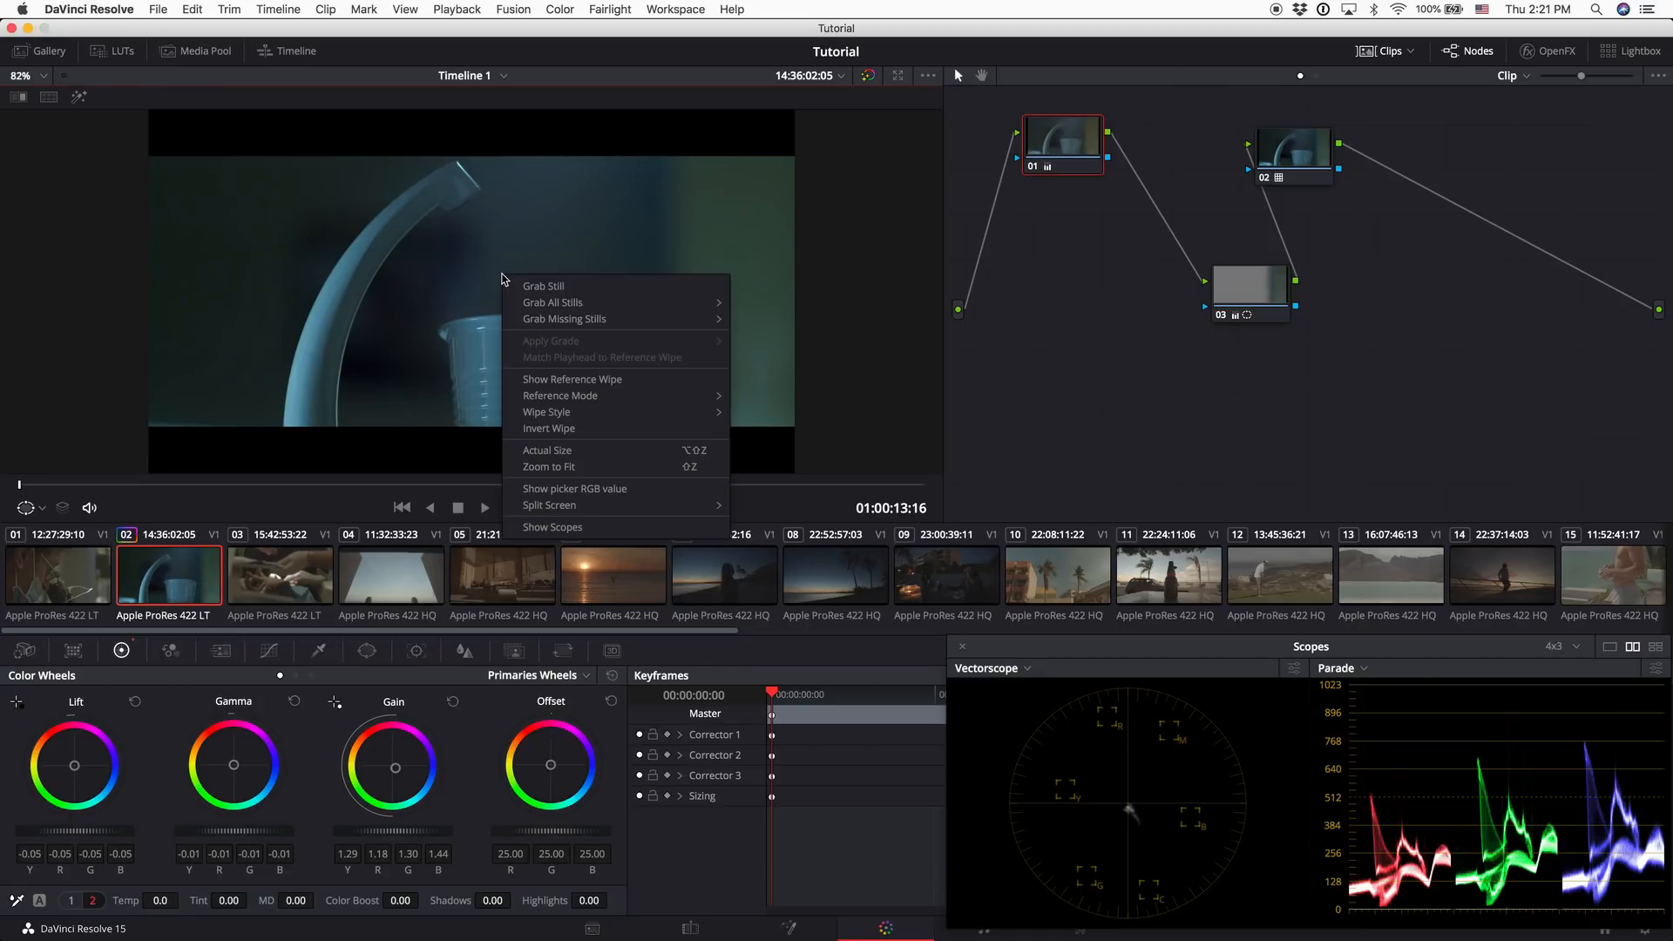
{"action": "left_click", "coordinate": [579, 289]}
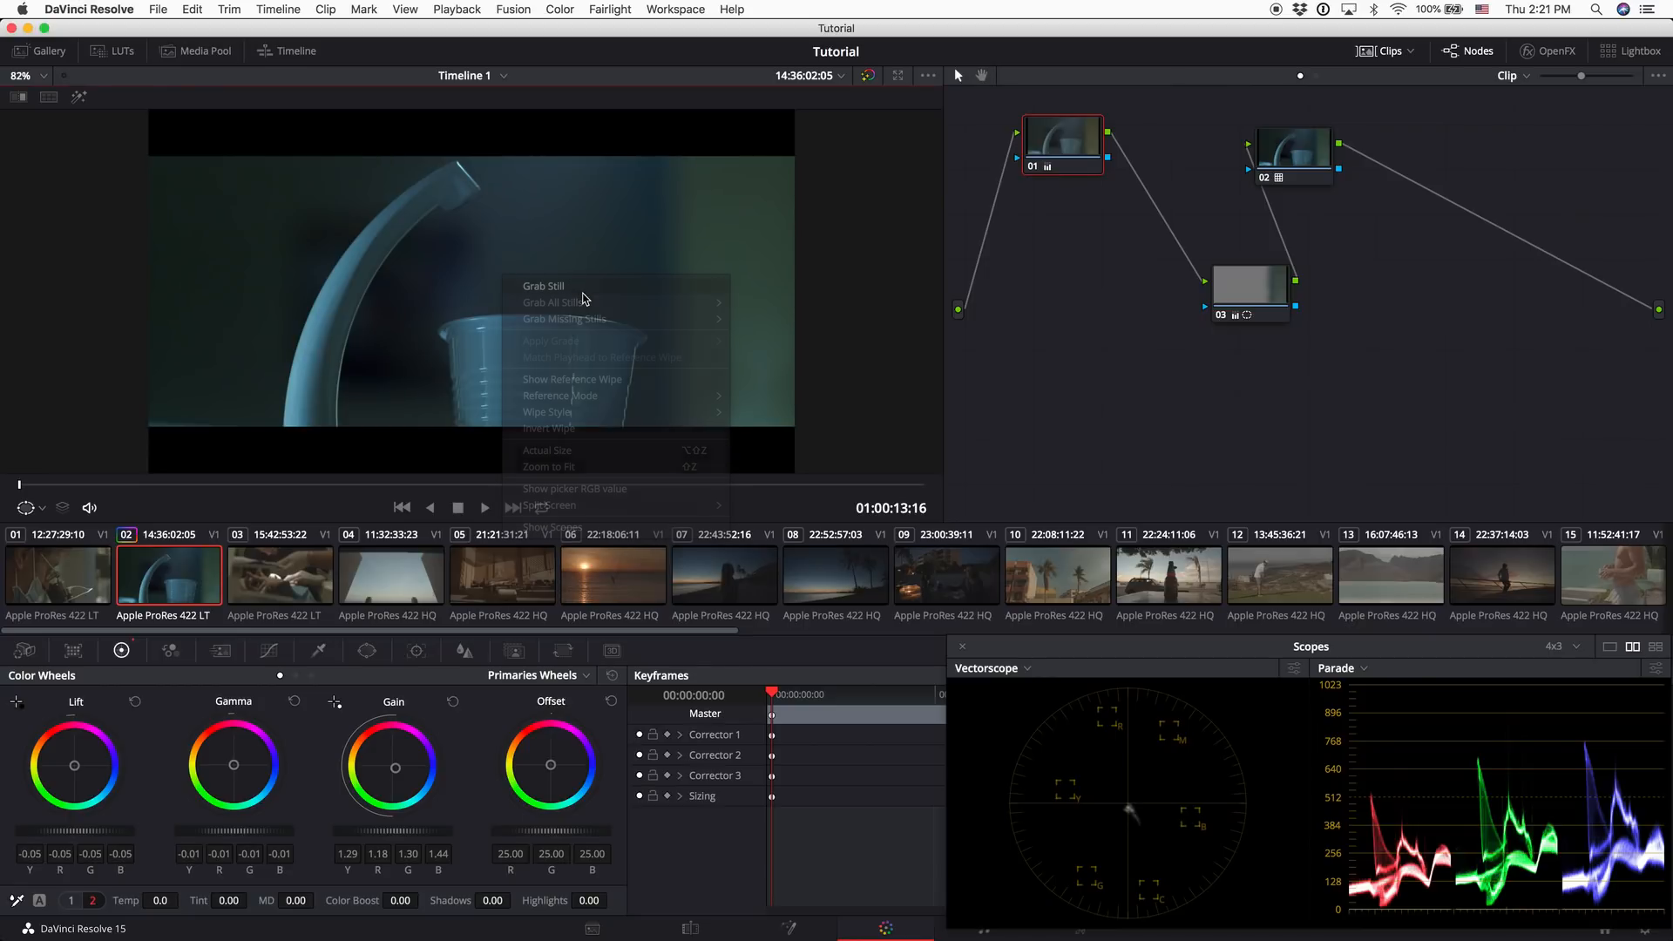
{"action": "left_click", "coordinate": [19, 50]}
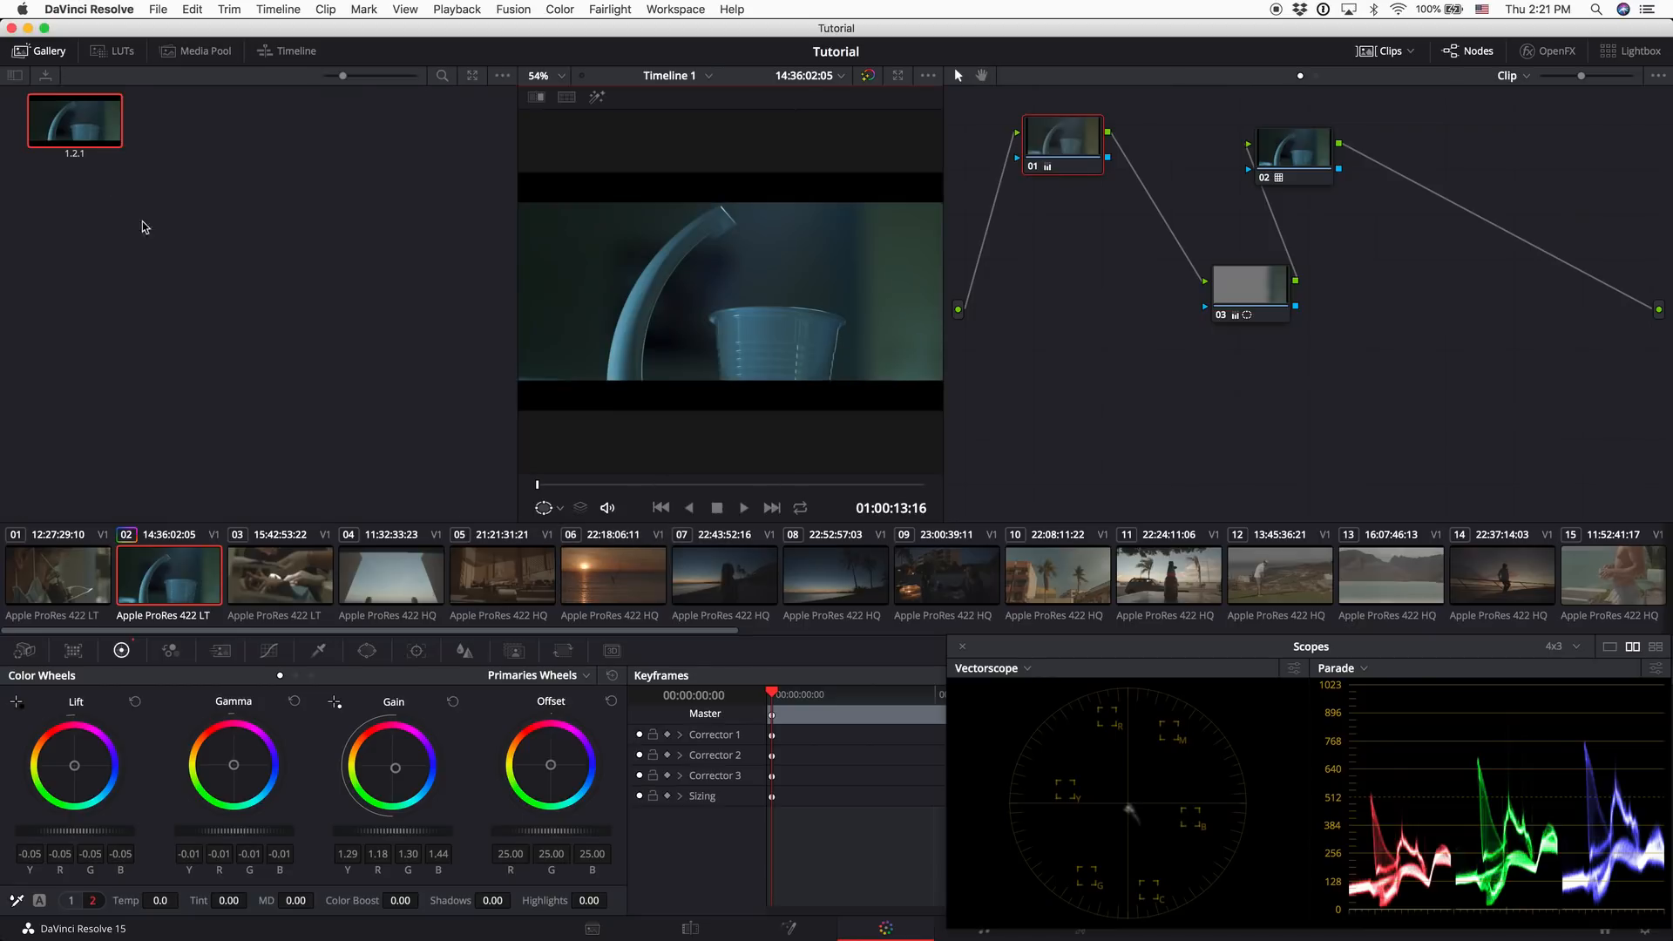
{"action": "left_click", "coordinate": [21, 51]}
Apply the complete grade from clip 02's gallery still to the gloved-hands clip 03
{"action": "left_click", "coordinate": [275, 568]}
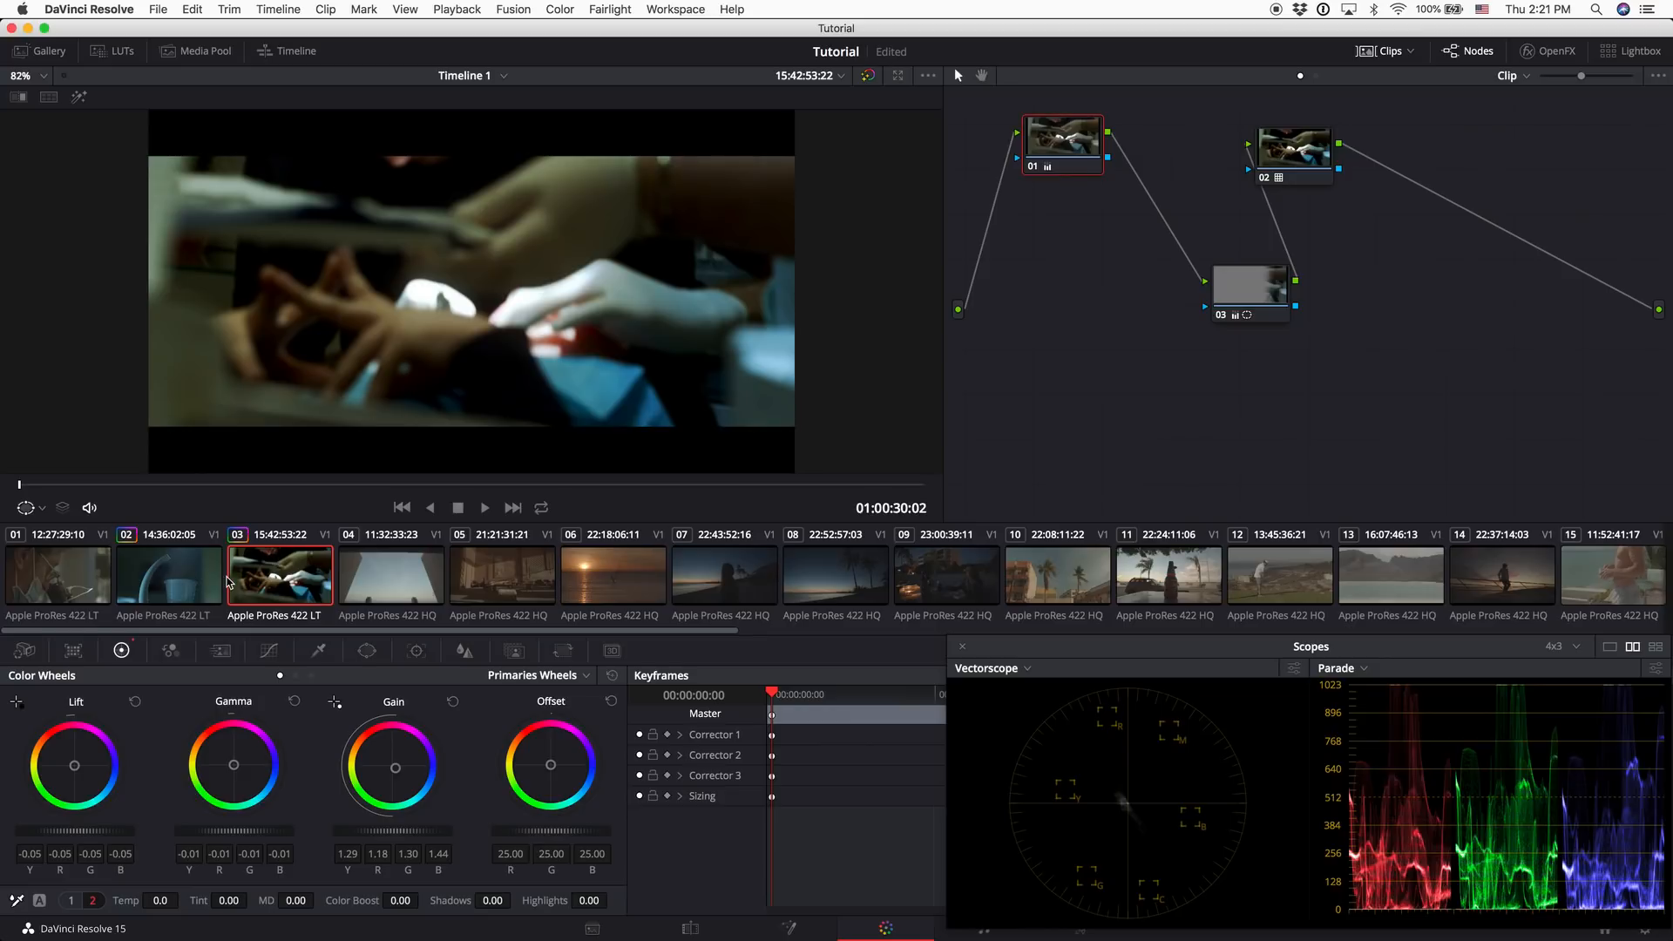
{"action": "key", "text": "super+Home"}
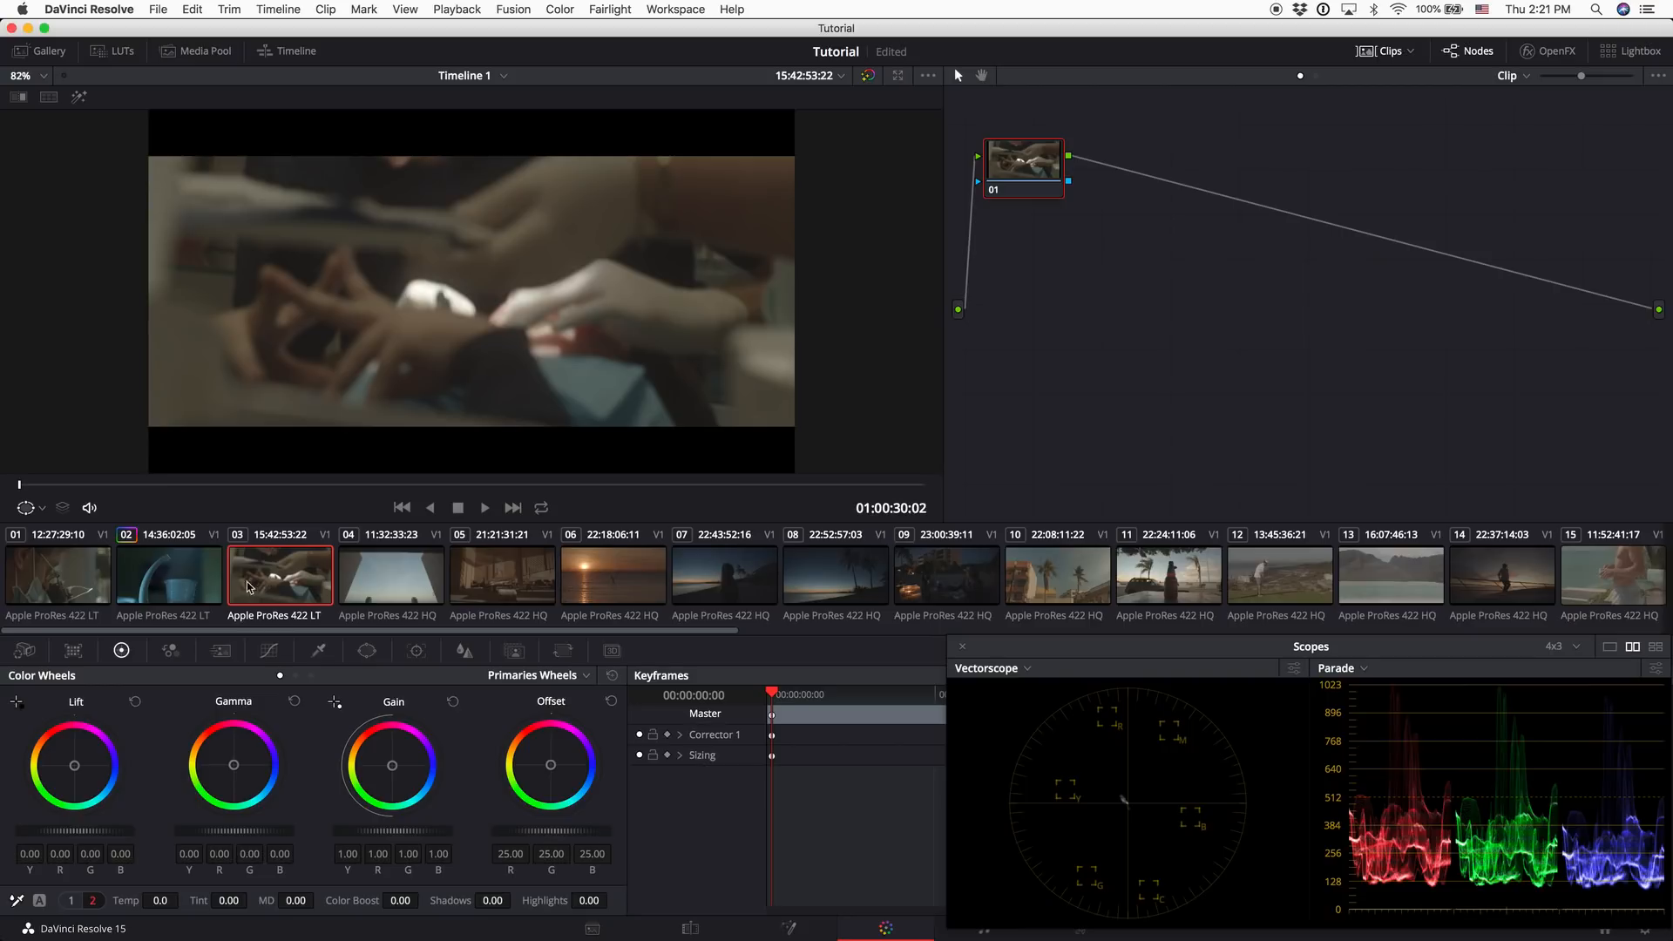
{"action": "left_click", "coordinate": [42, 54]}
{"action": "right_click", "coordinate": [85, 121]}
{"action": "left_click", "coordinate": [143, 168]}
{"action": "left_click", "coordinate": [40, 50]}
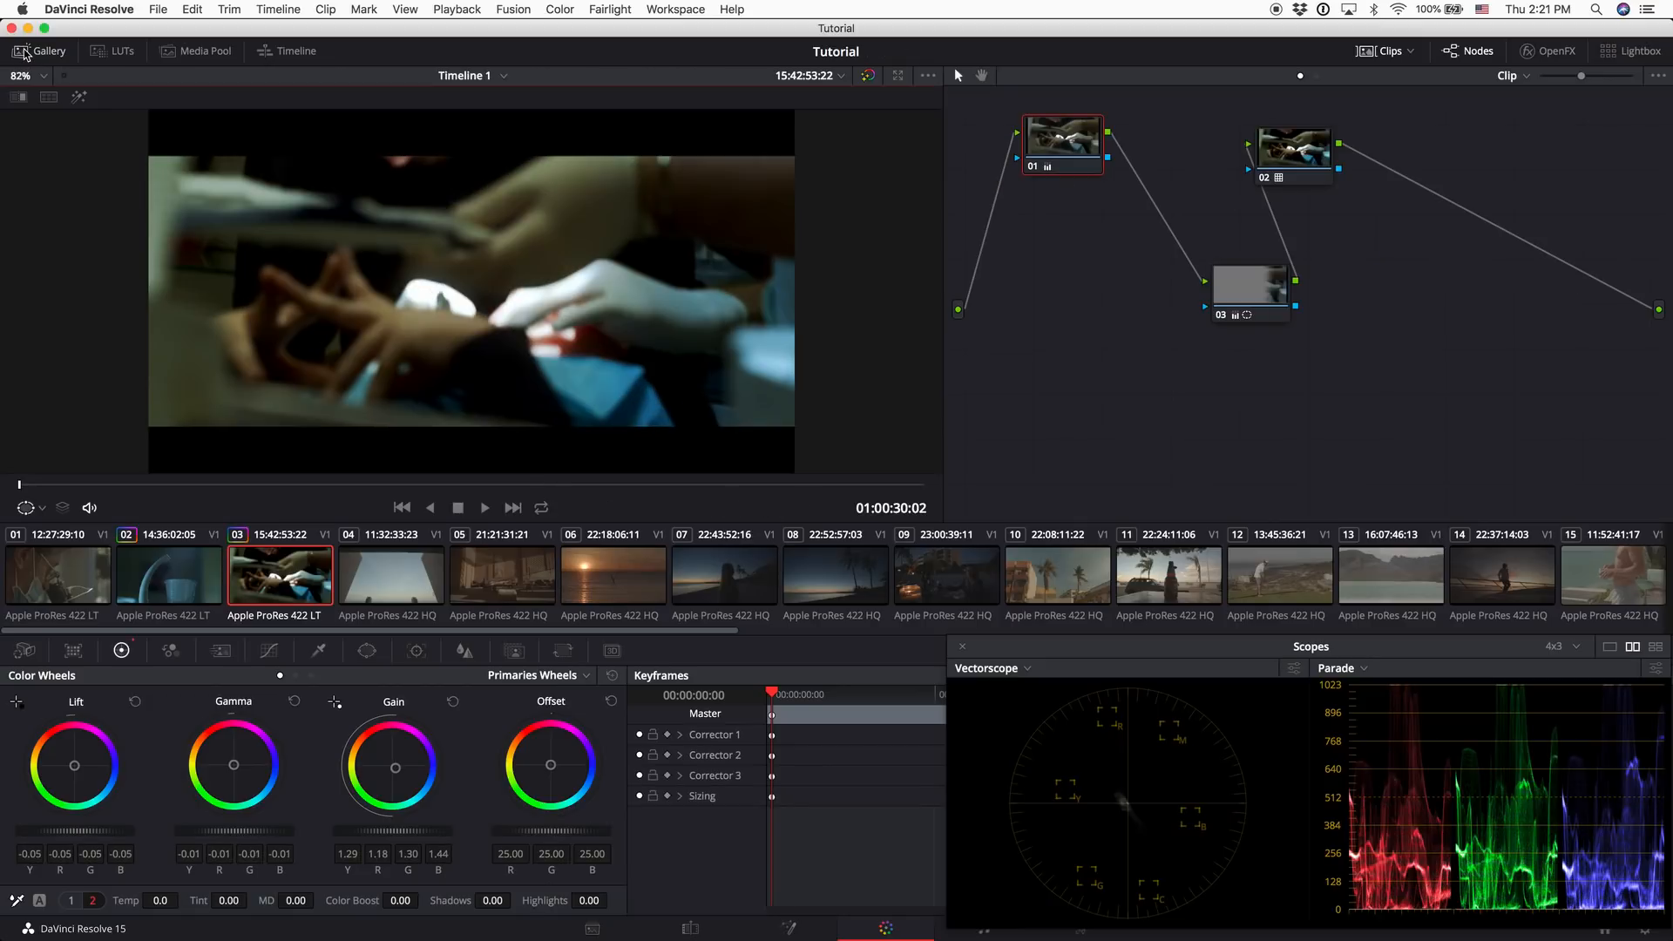
Remove node 03 from clip 03, clear node 01's copied wheel adjustments, and try a temperature of -1160 before resetting it
{"action": "left_click_drag", "start_coordinate": [160, 899], "coordinate": [73, 889]}
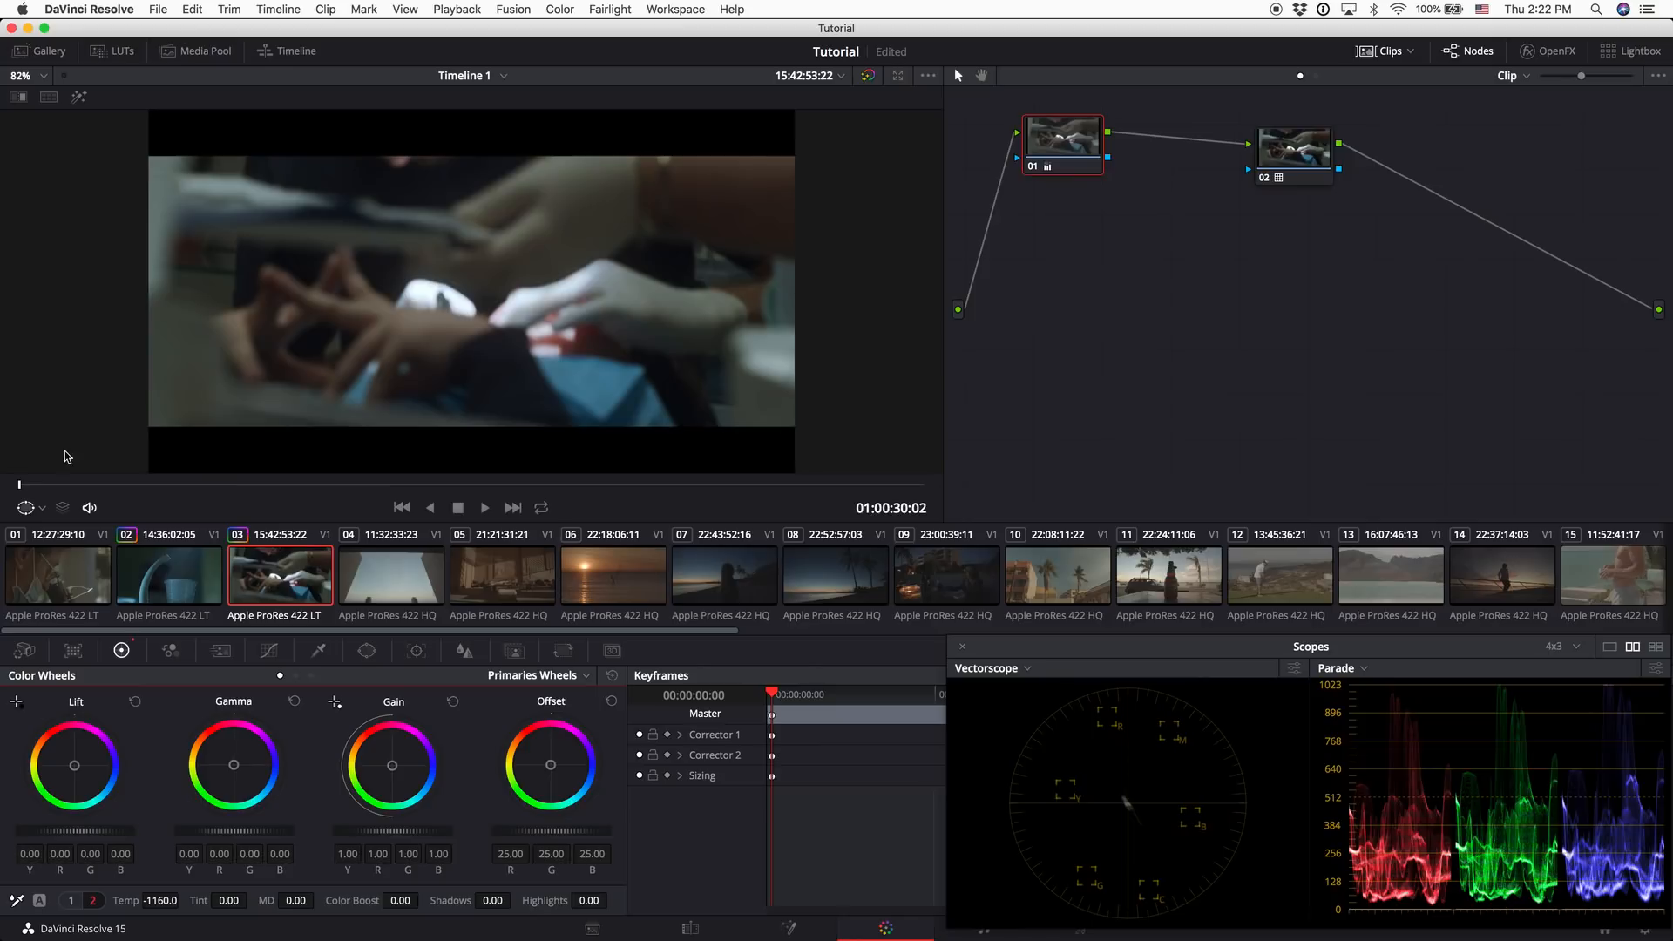
{"action": "left_click_drag", "start_coordinate": [217, 485], "coordinate": [356, 485]}
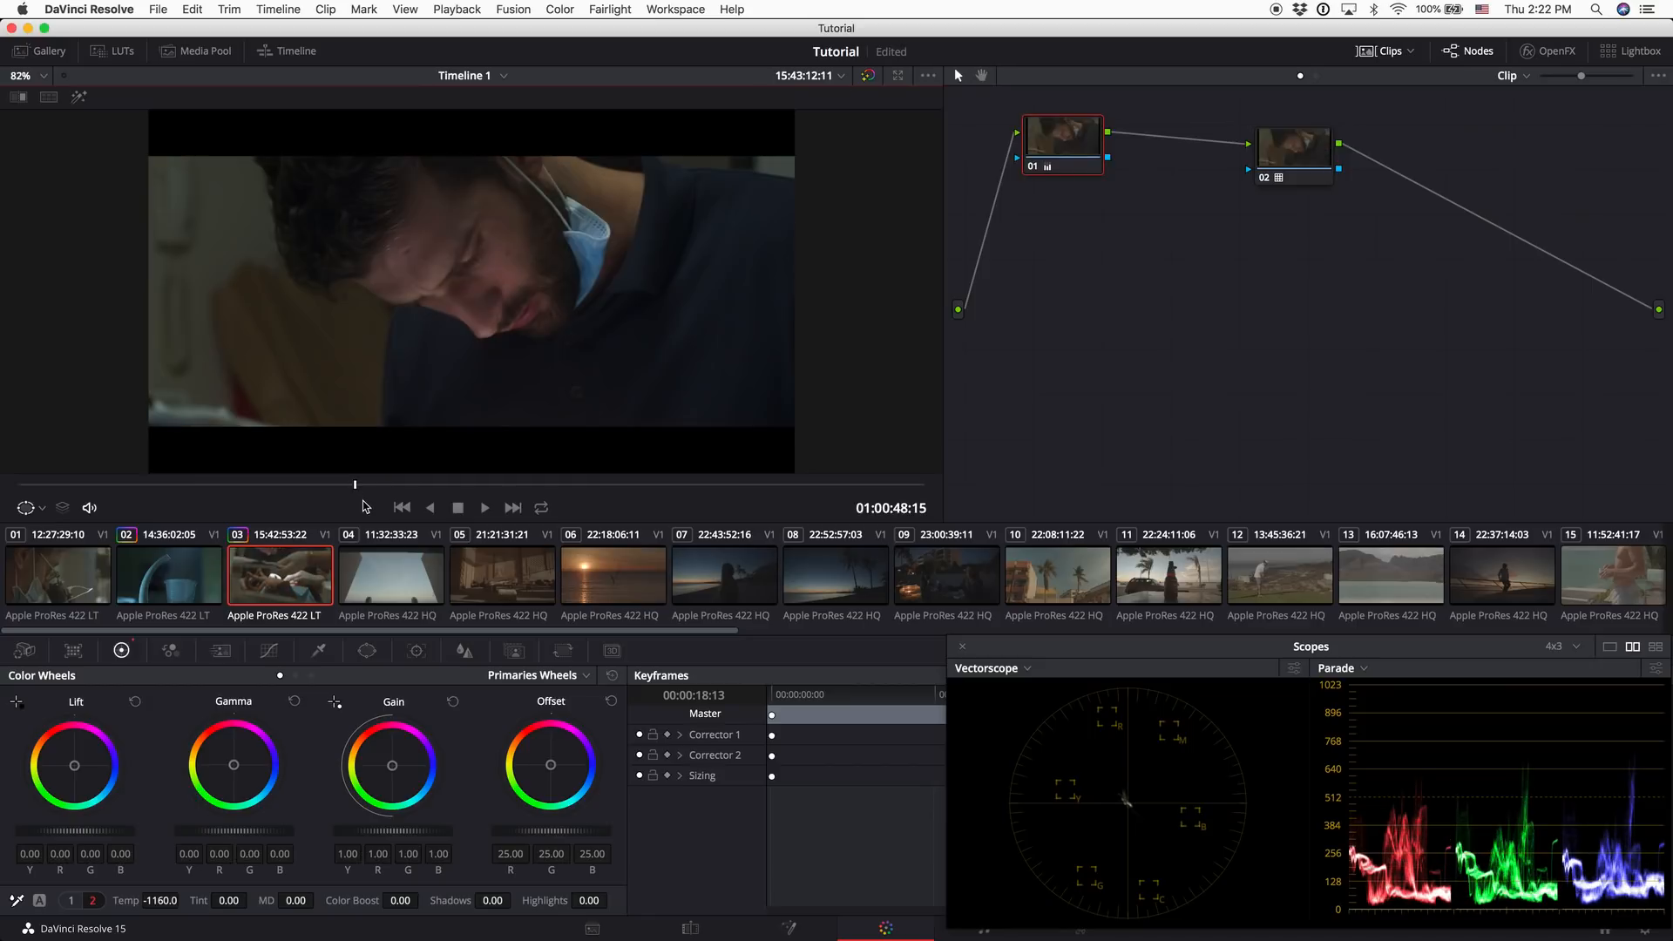
{"action": "double_click", "coordinate": [126, 902]}
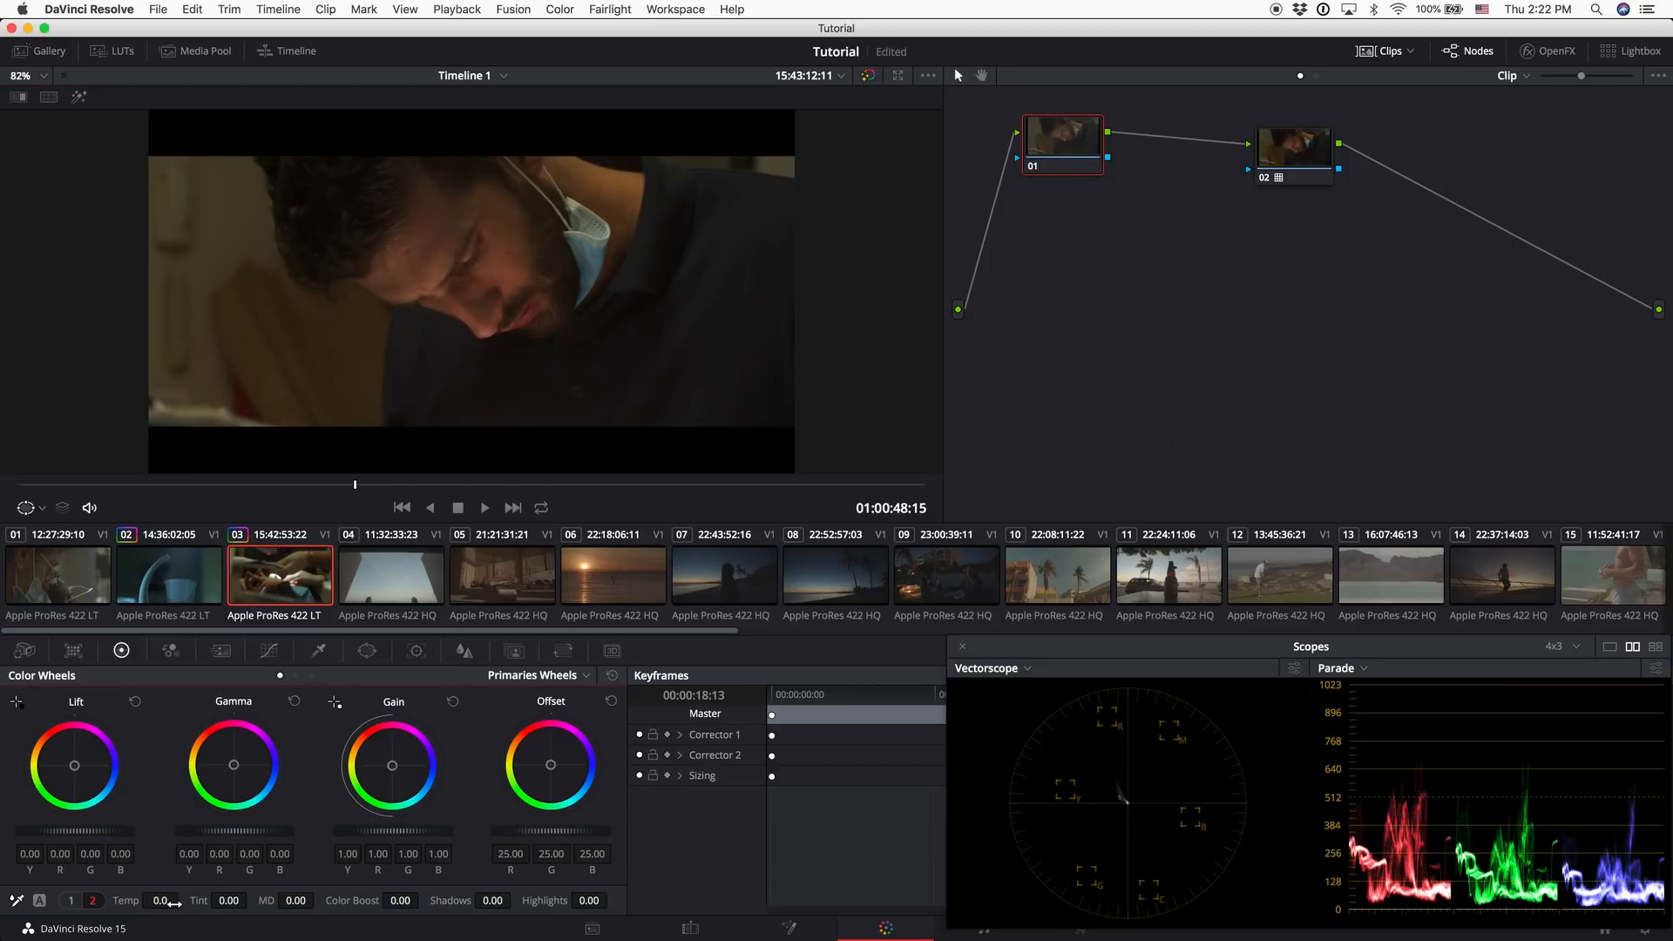
Tint node 01's gain toward blue on clip 03 (R 0.92, G 1.01, B 1.18), and compare the shot with the node off and on
{"action": "left_click_drag", "start_coordinate": [397, 767], "coordinate": [430, 790]}
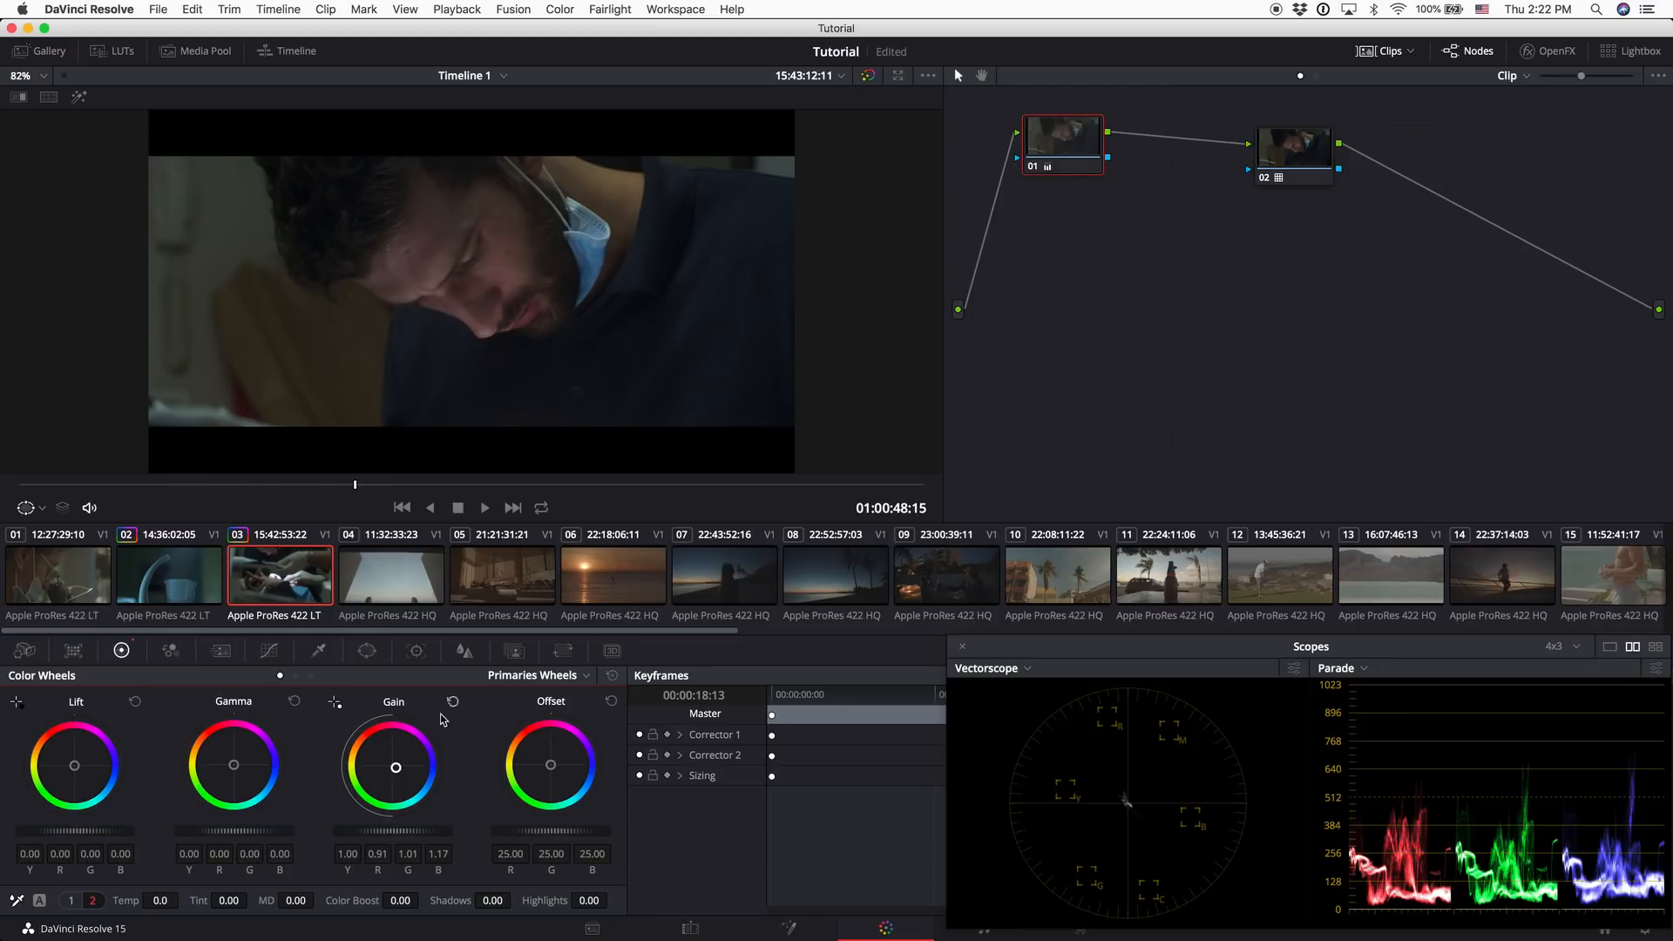
{"action": "left_click_drag", "start_coordinate": [395, 768], "coordinate": [427, 767]}
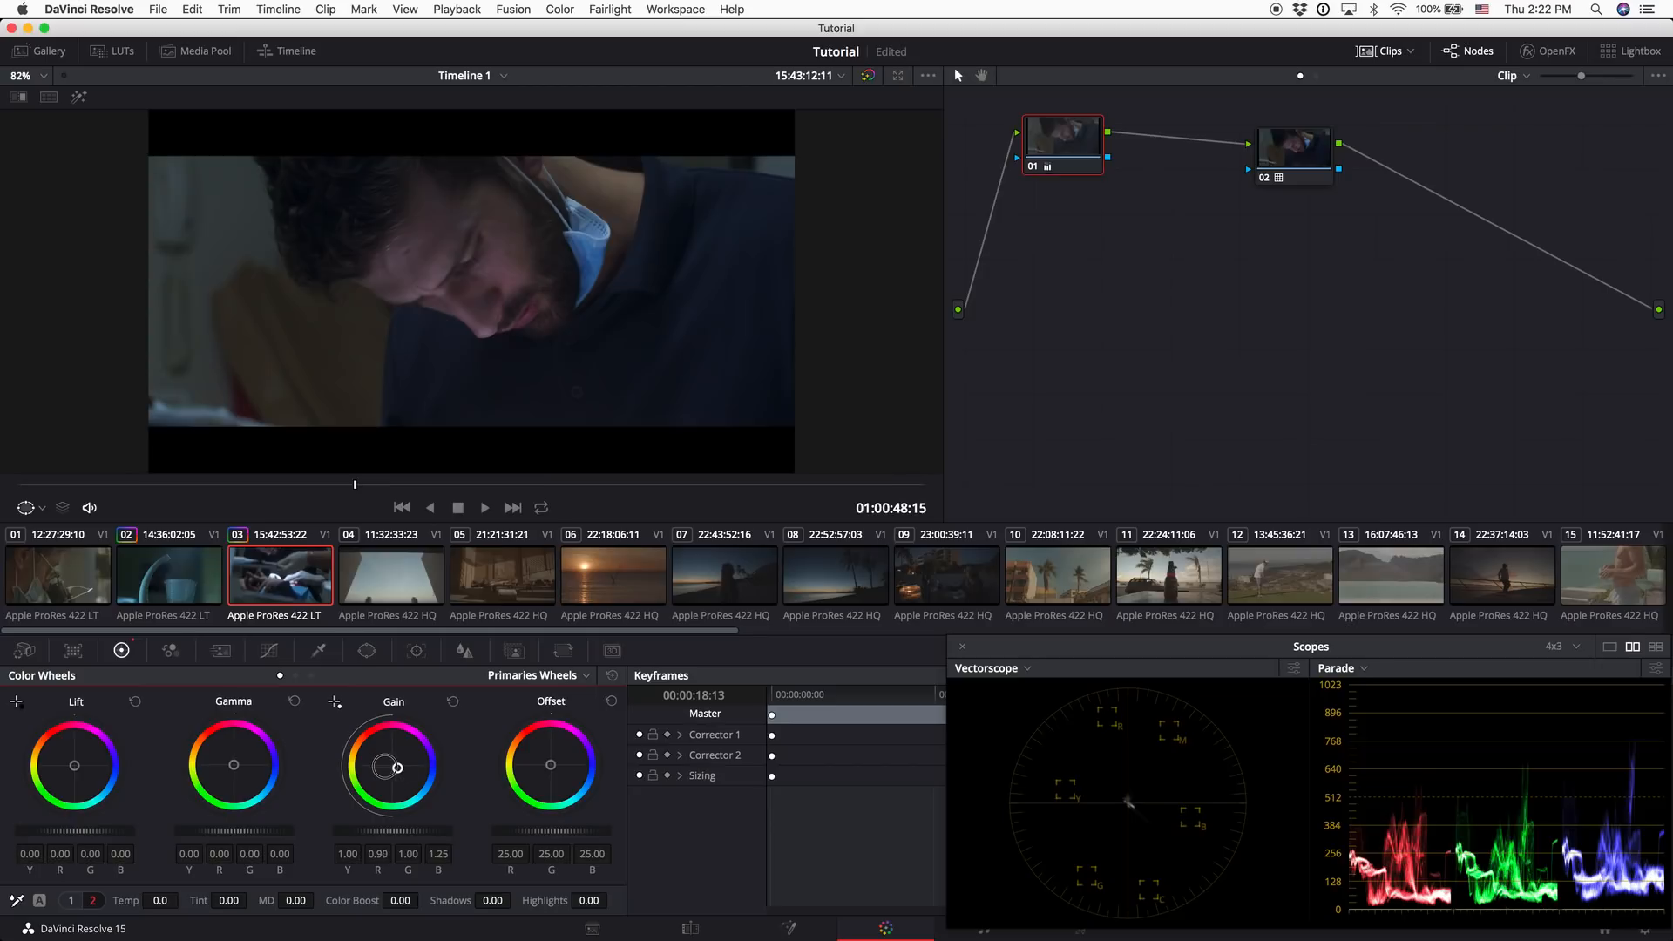
{"action": "left_click_drag", "start_coordinate": [389, 774], "coordinate": [377, 765]}
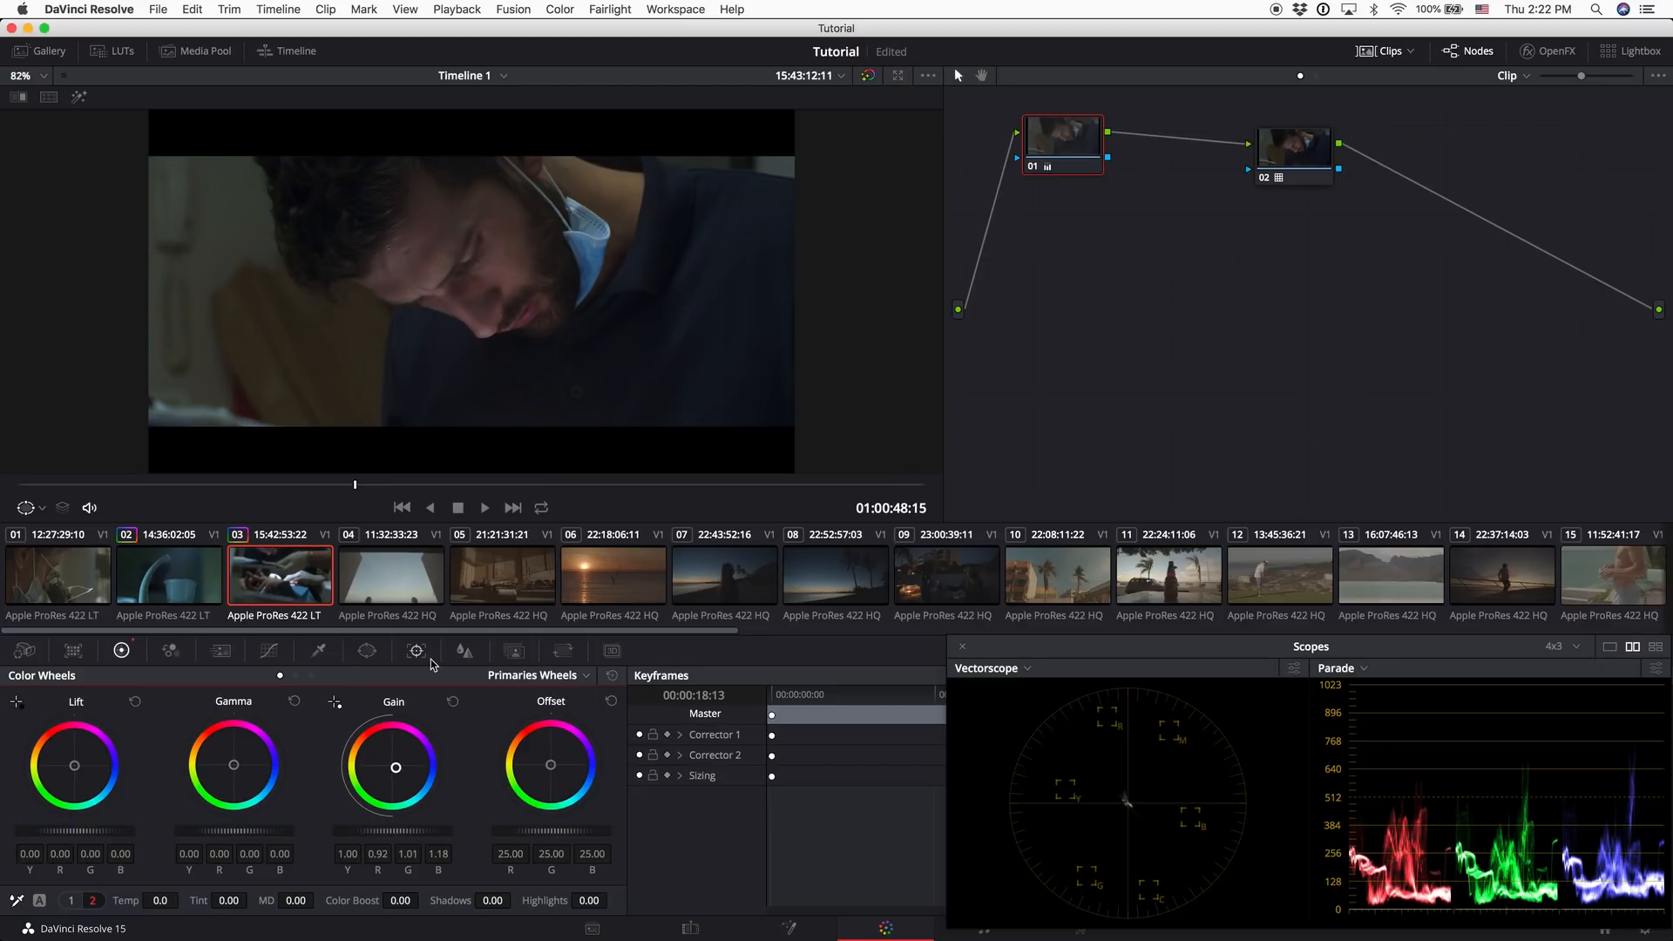
{"action": "key", "text": "super+d"}
{"action": "key", "text": "super+d"}
{"action": "key", "text": "super+d"}
{"action": "key", "text": "super+d"}
Raise node 01's master gain to 1.06, lower its lift to -0.01, and review clip 03 playing full screen
{"action": "left_click_drag", "start_coordinate": [347, 832], "coordinate": [383, 832]}
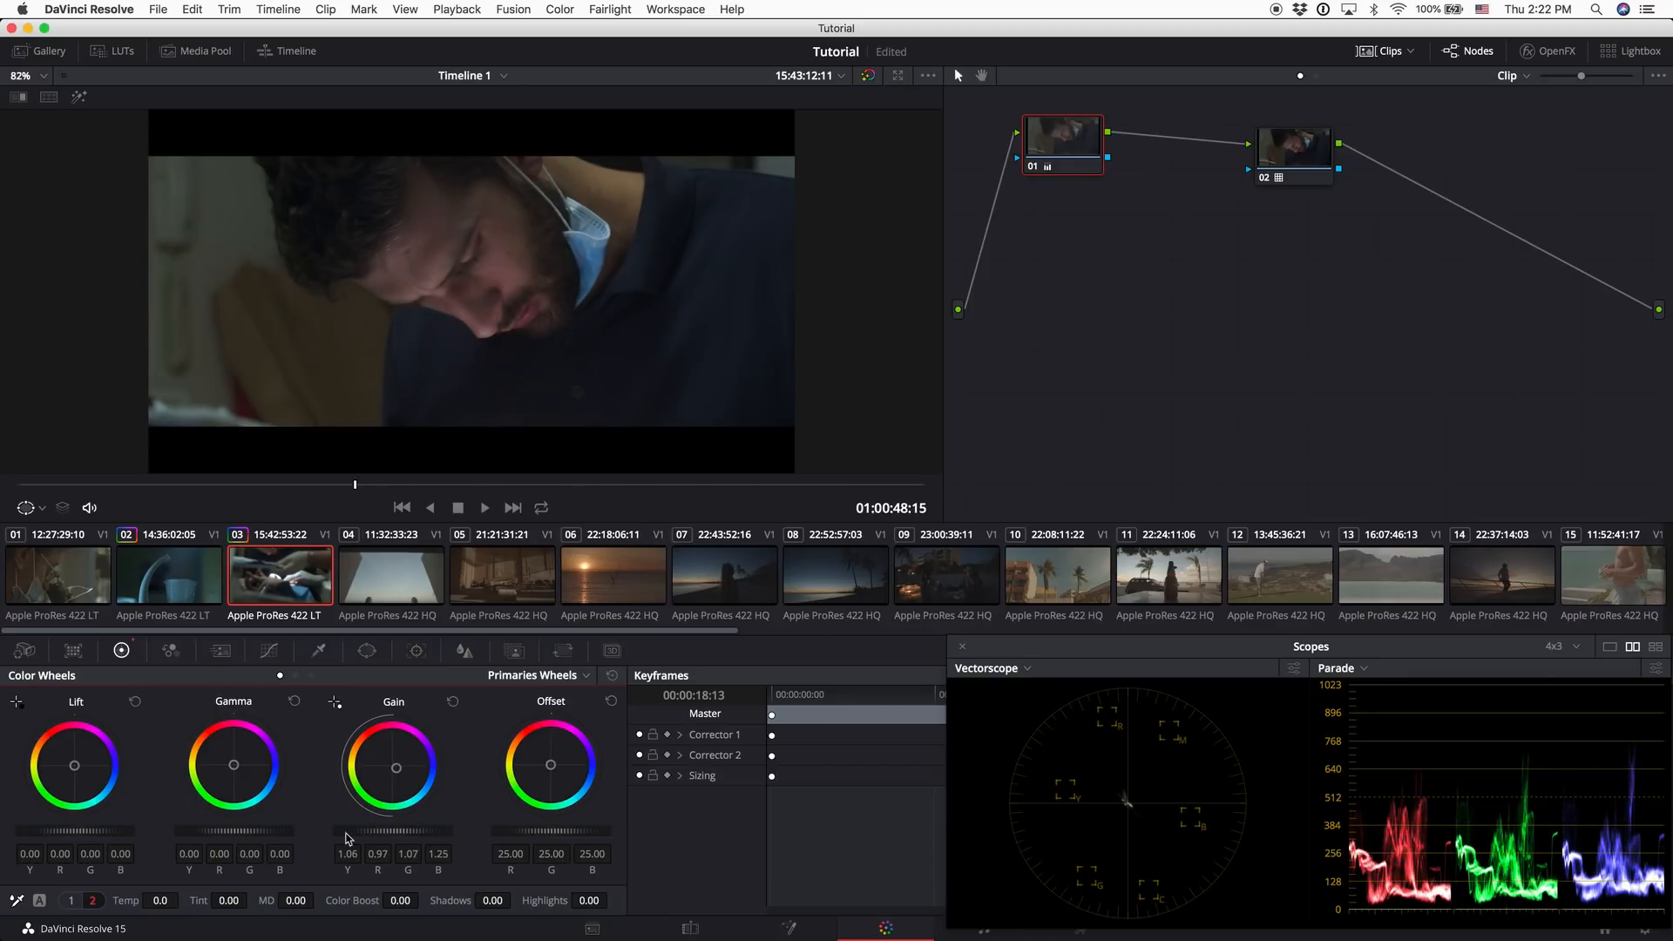
{"action": "left_click_drag", "start_coordinate": [59, 840], "coordinate": [62, 838]}
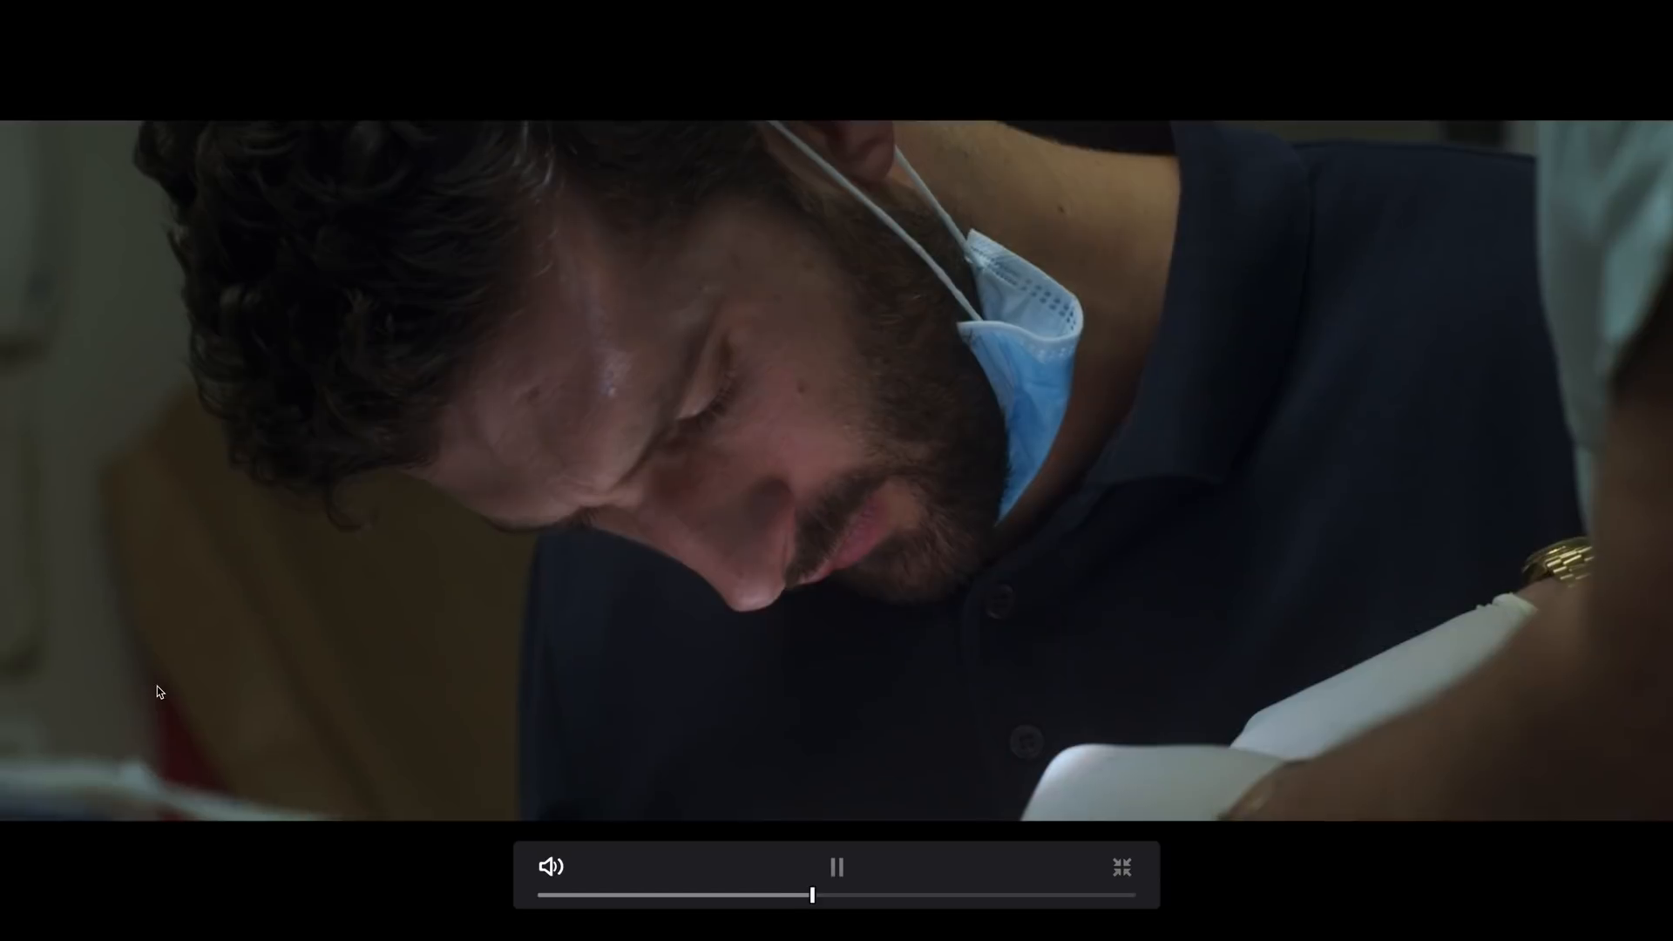
{"action": "key", "text": "space"}
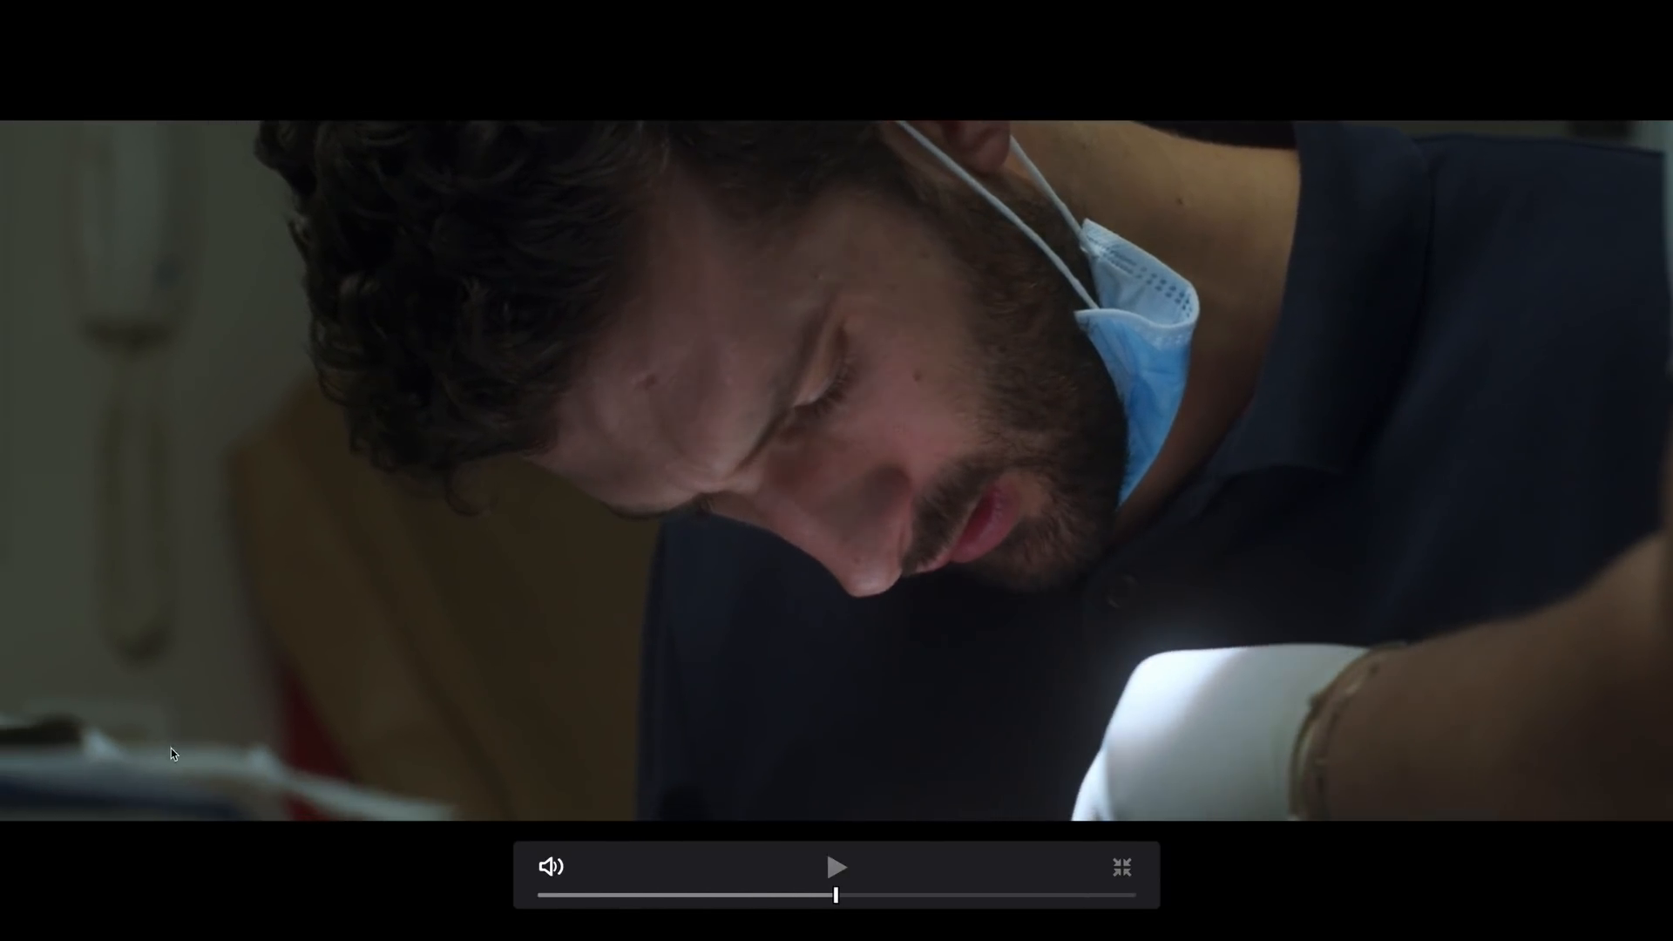
{"action": "key", "text": "Escape"}
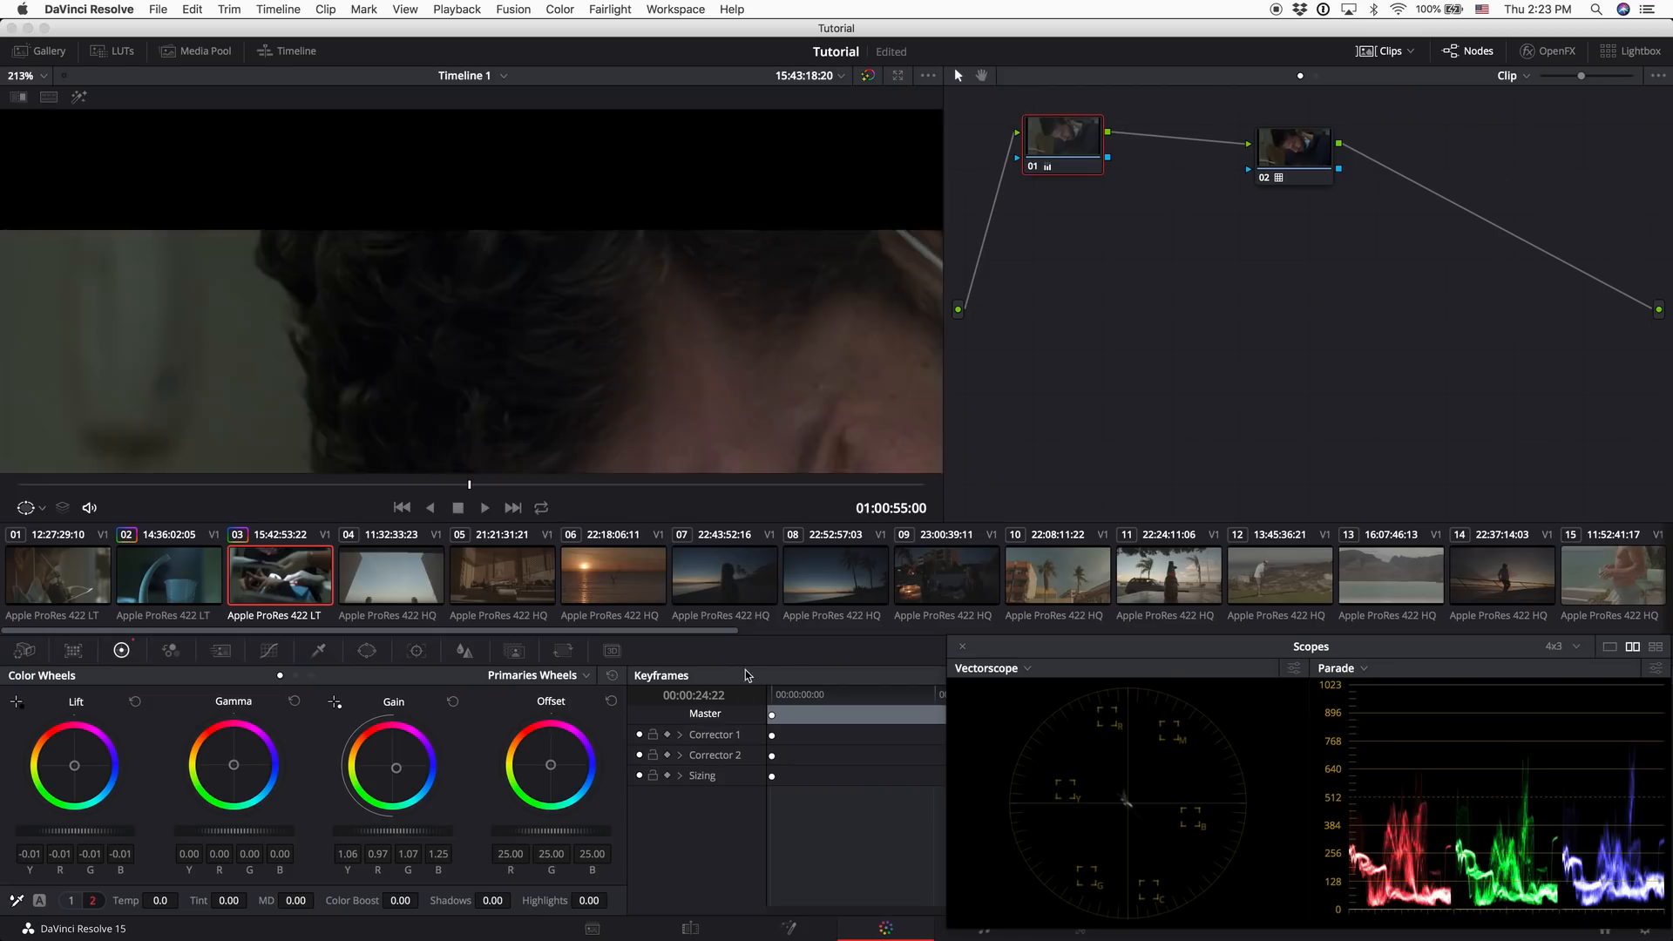
Review the ungraded interior clip 05 full screen, and park the playhead at 01:01:50:12
{"action": "left_click", "coordinate": [477, 604]}
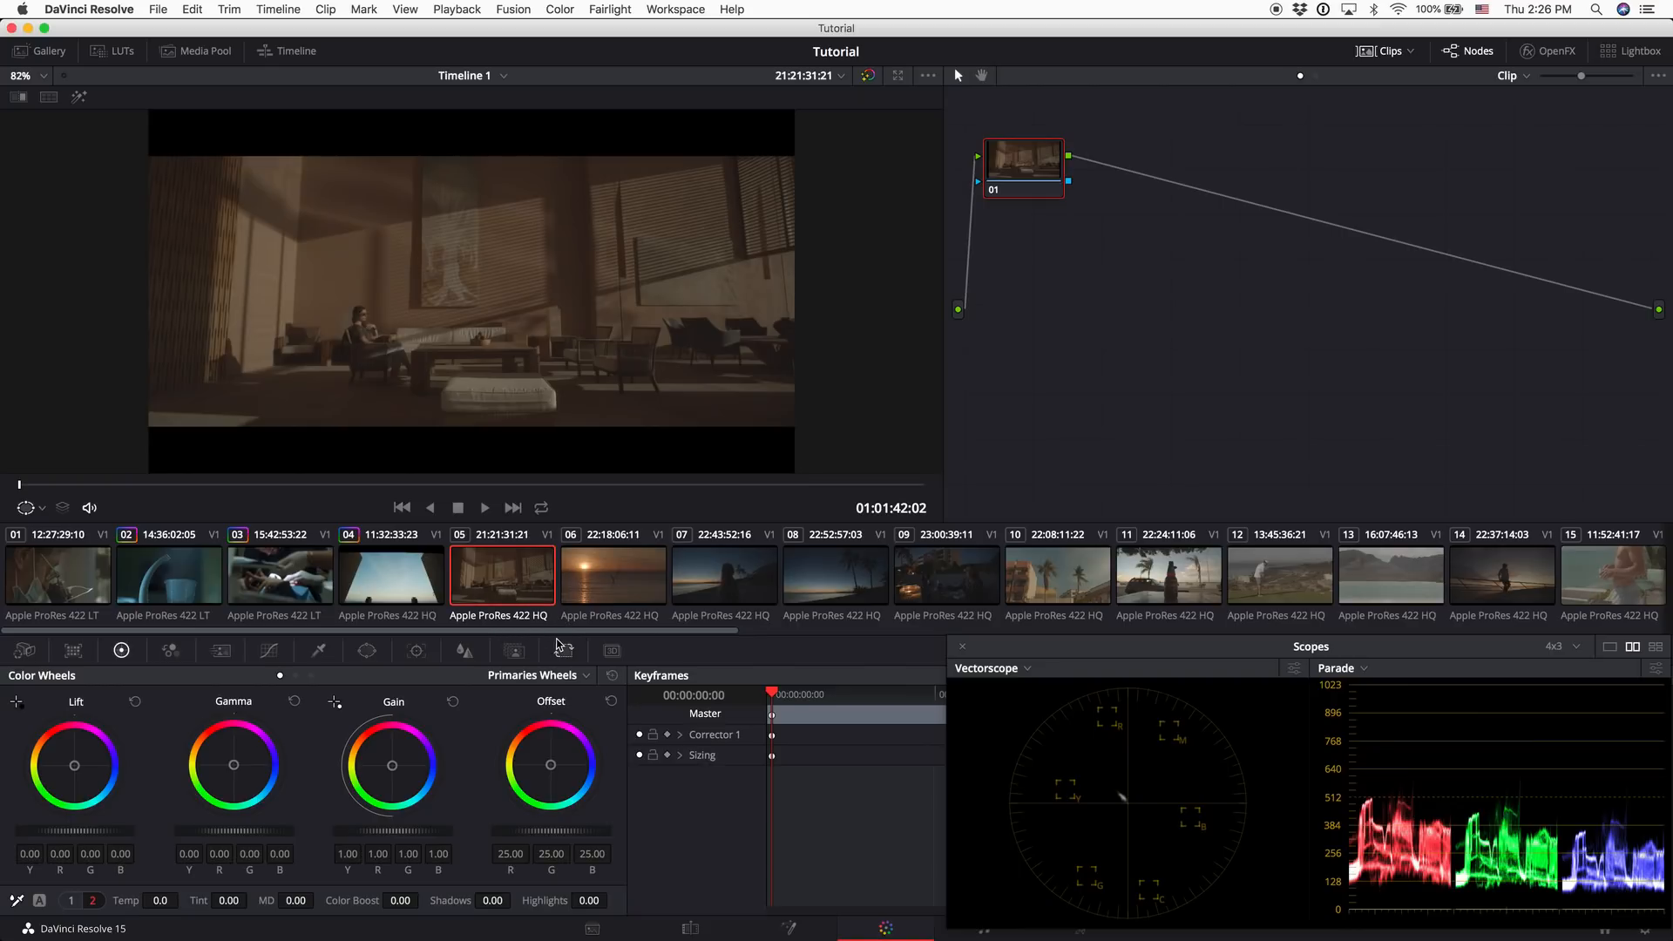
{"action": "key", "text": "super+f"}
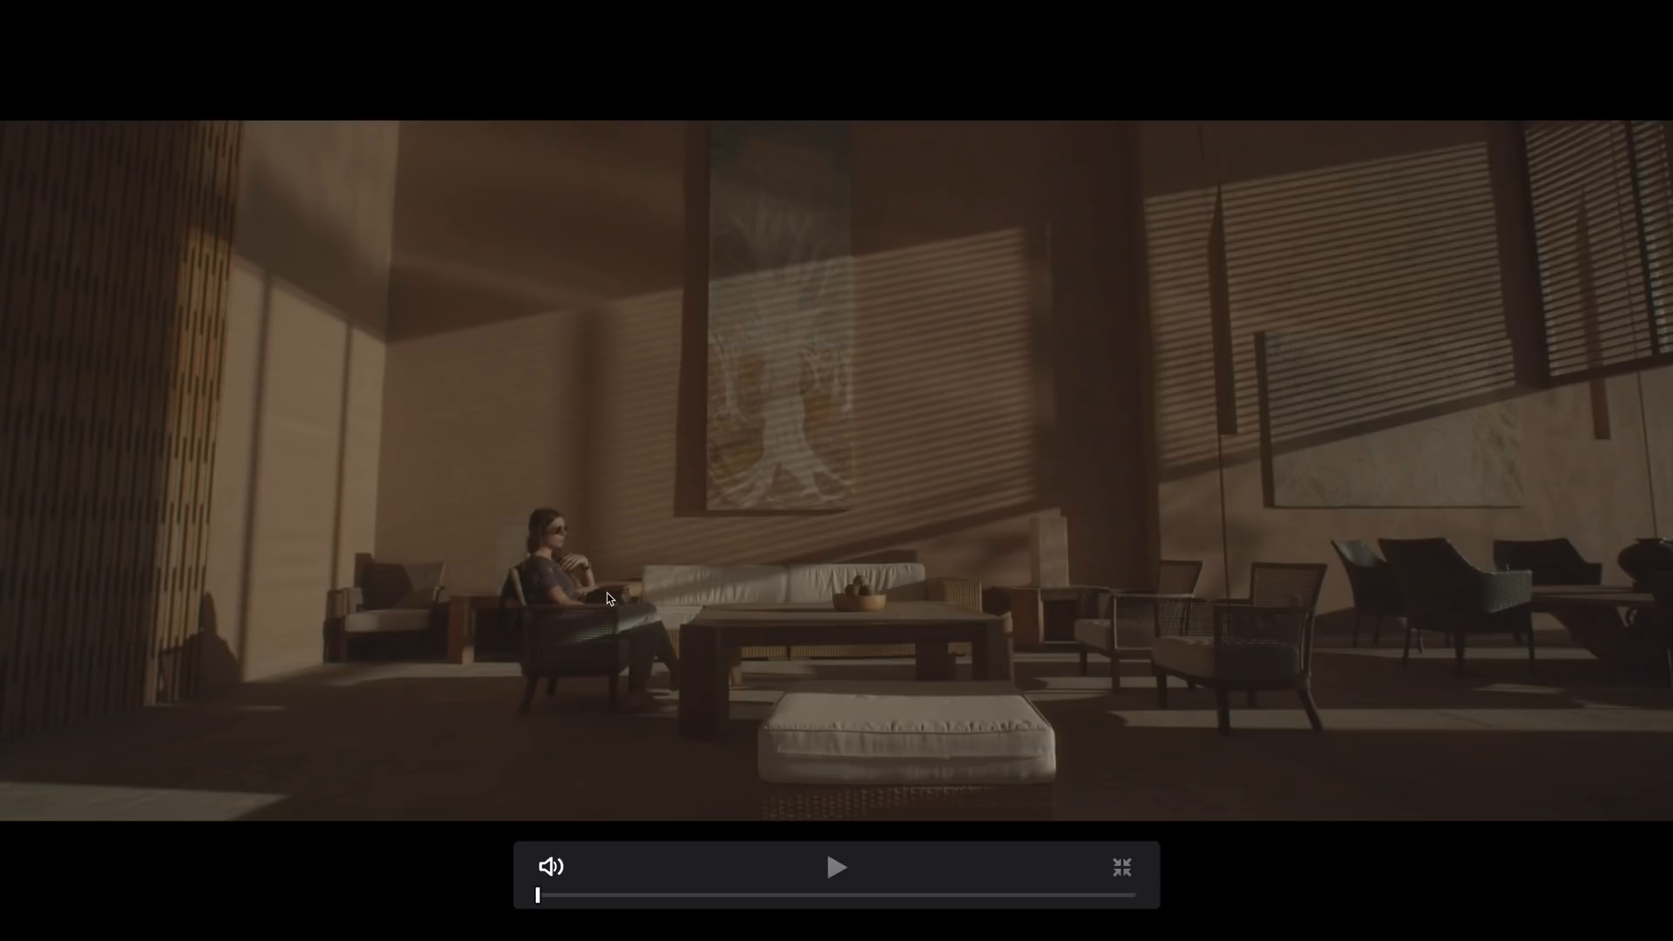
{"action": "key", "text": "space"}
{"action": "left_click_drag", "start_coordinate": [654, 895], "coordinate": [841, 897]}
{"action": "key", "text": "Escape"}
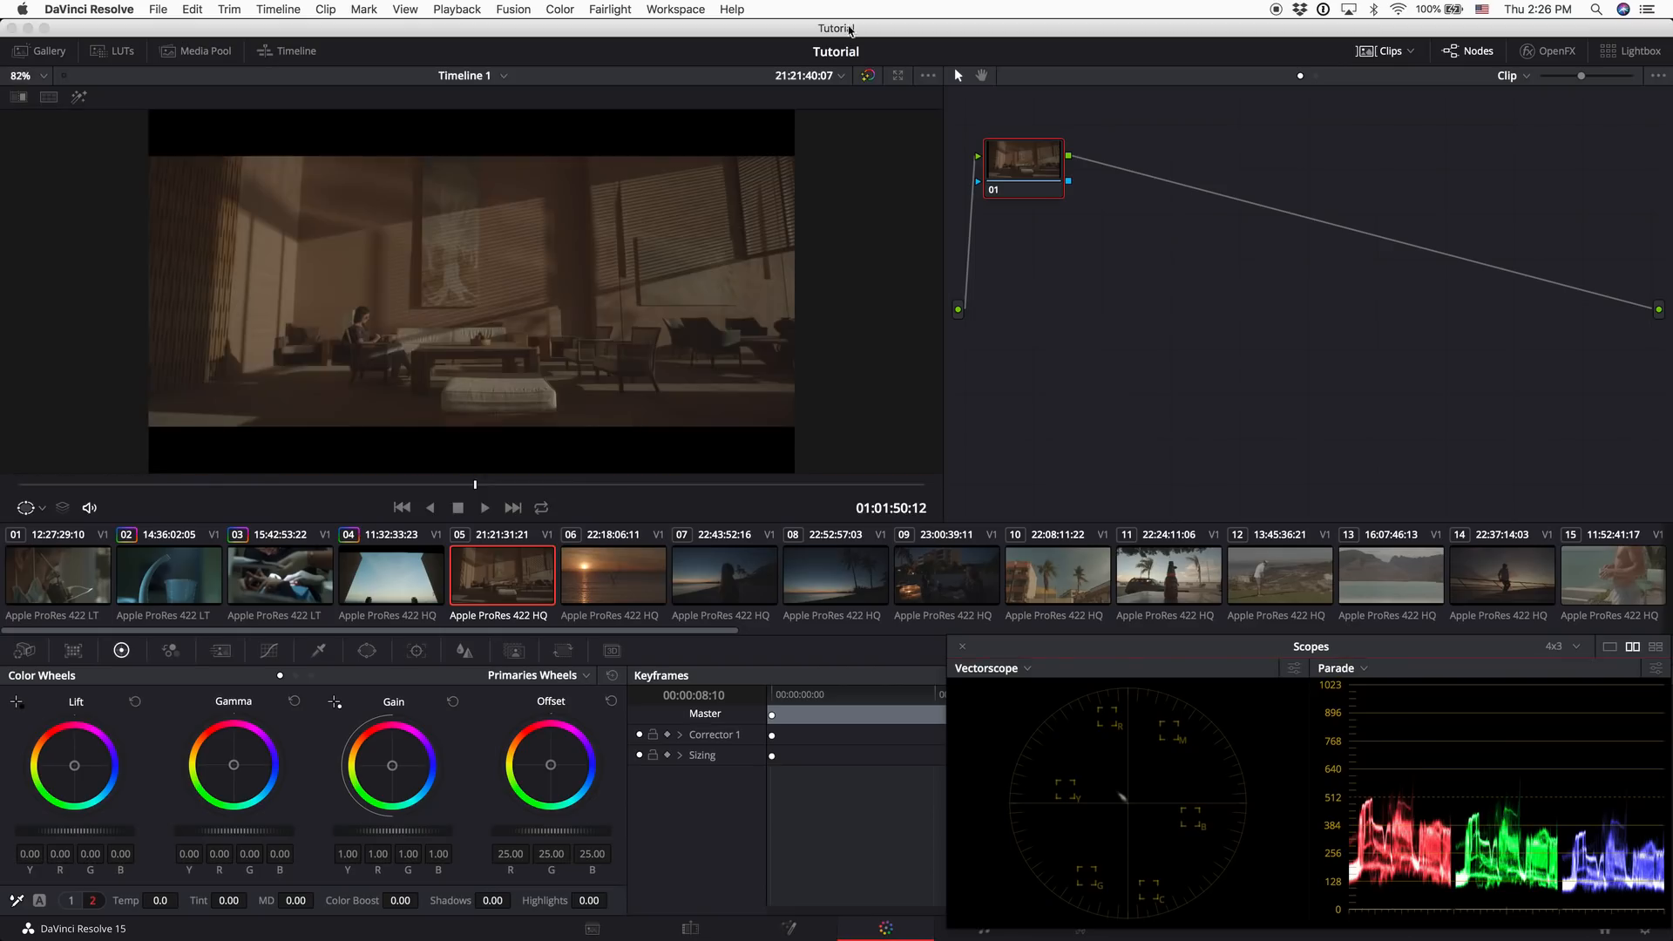
Add serial node 02 to clip 05, and apply a Blackmagic Design Film to Extended Video v4 3D LUT to it
{"action": "key", "text": "alt+s"}
{"action": "right_click", "coordinate": [1143, 154]}
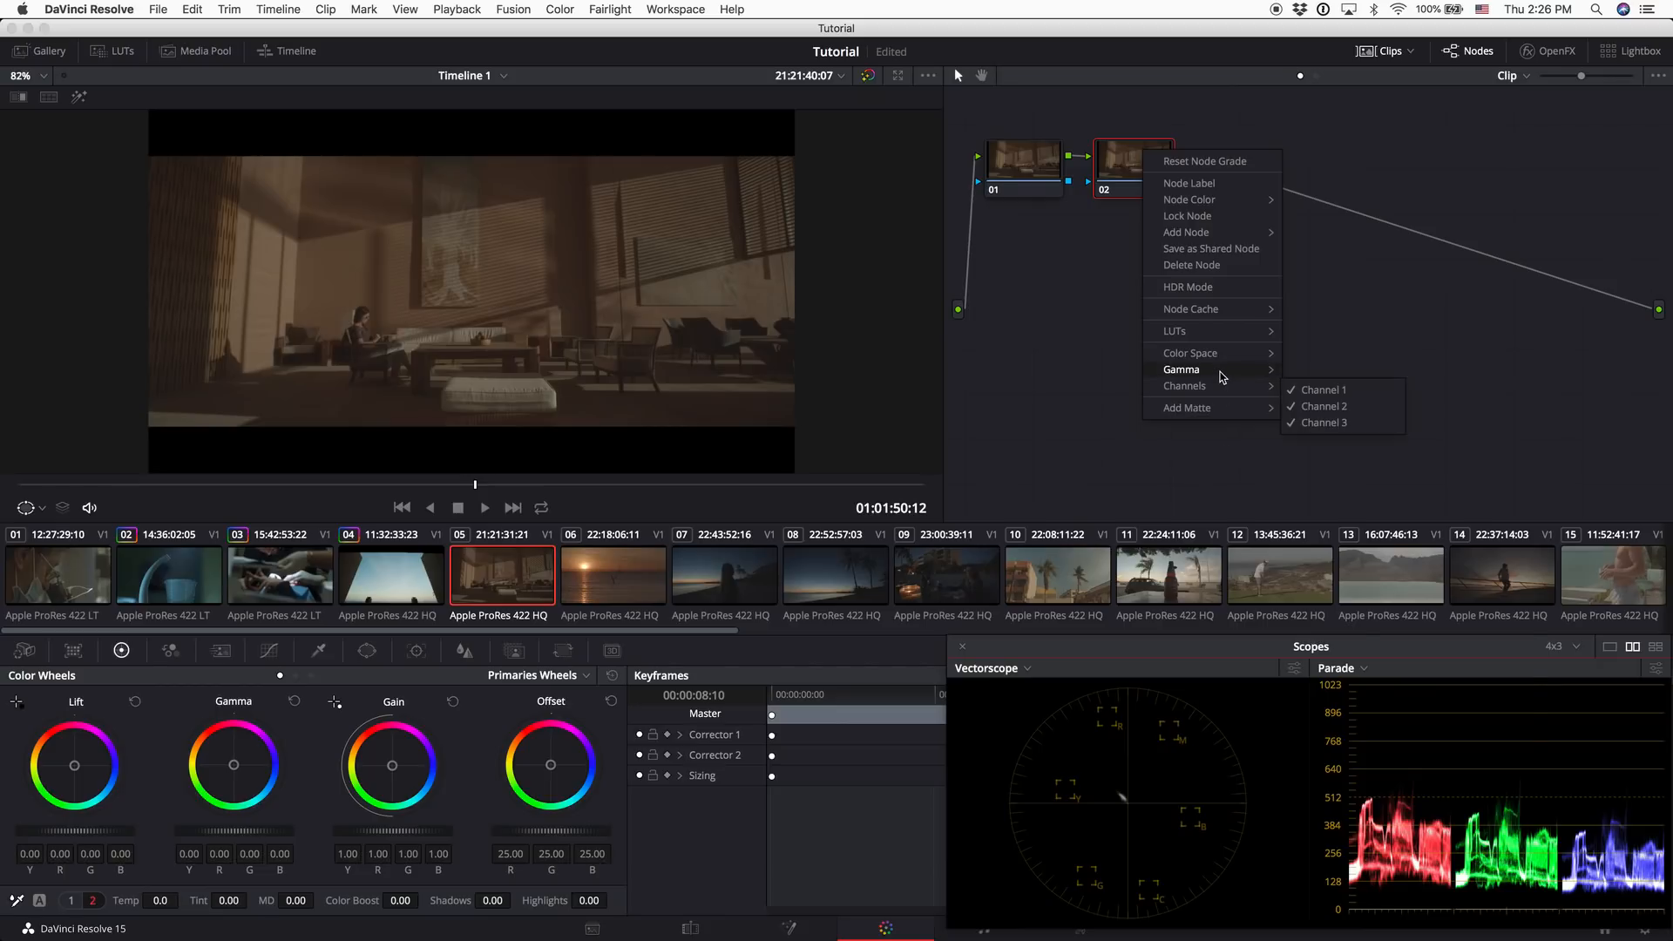
{"action": "mouse_move", "coordinate": [1222, 373]}
{"action": "mouse_move", "coordinate": [1220, 332]}
{"action": "mouse_move", "coordinate": [1359, 381]}
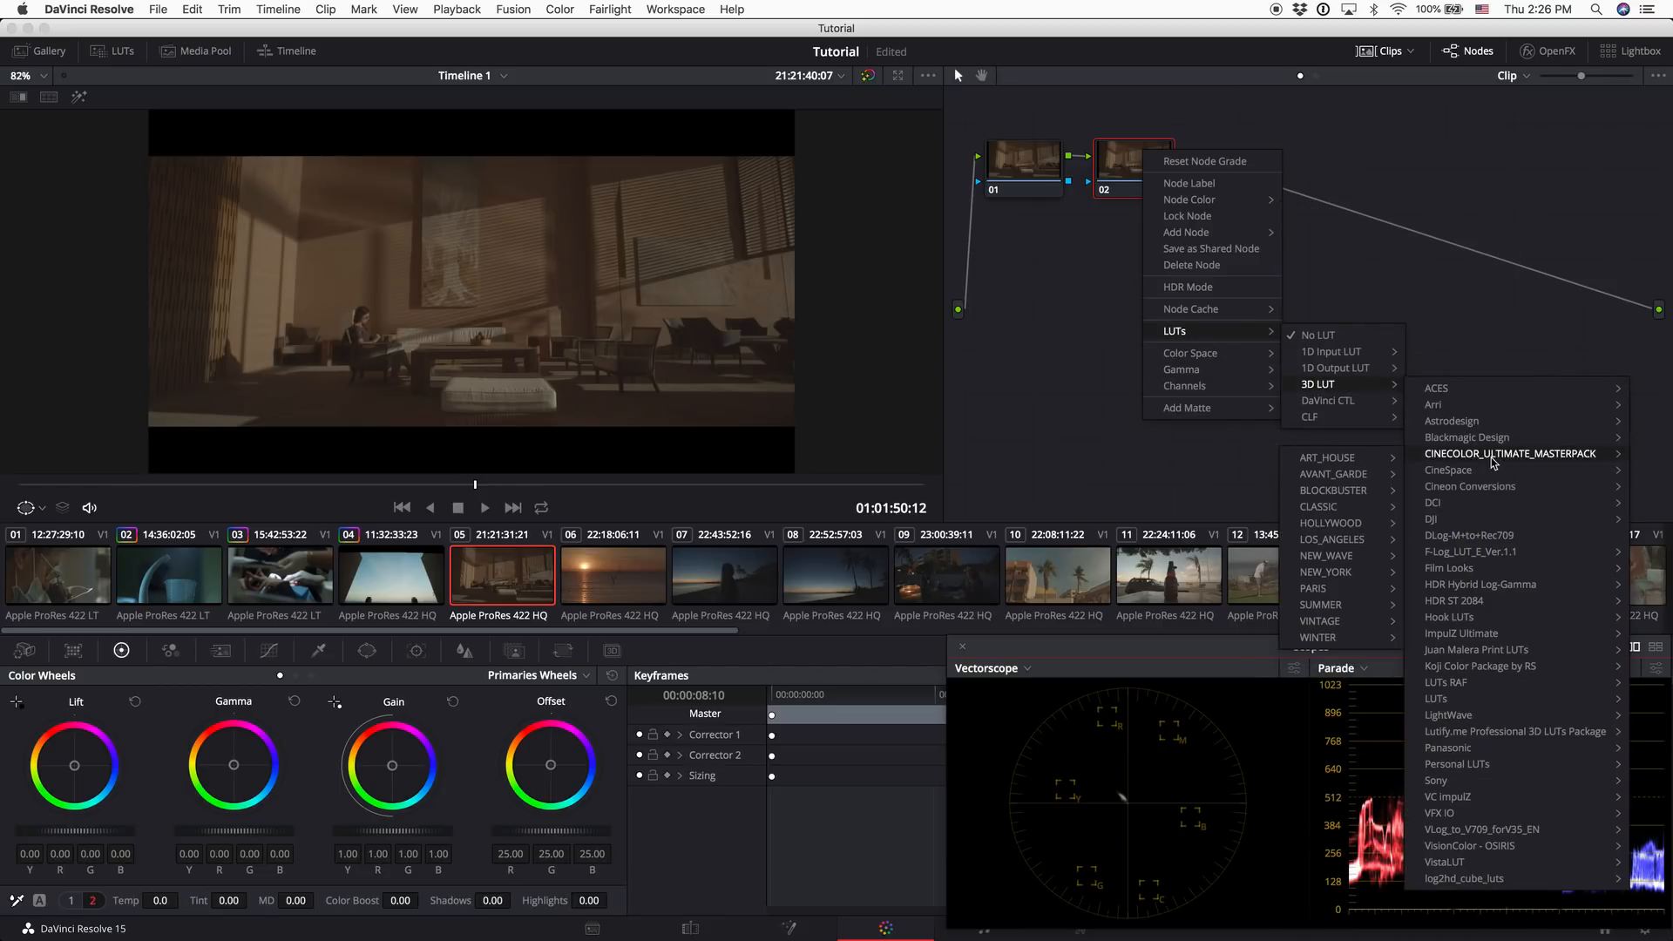
{"action": "mouse_move", "coordinate": [1486, 440]}
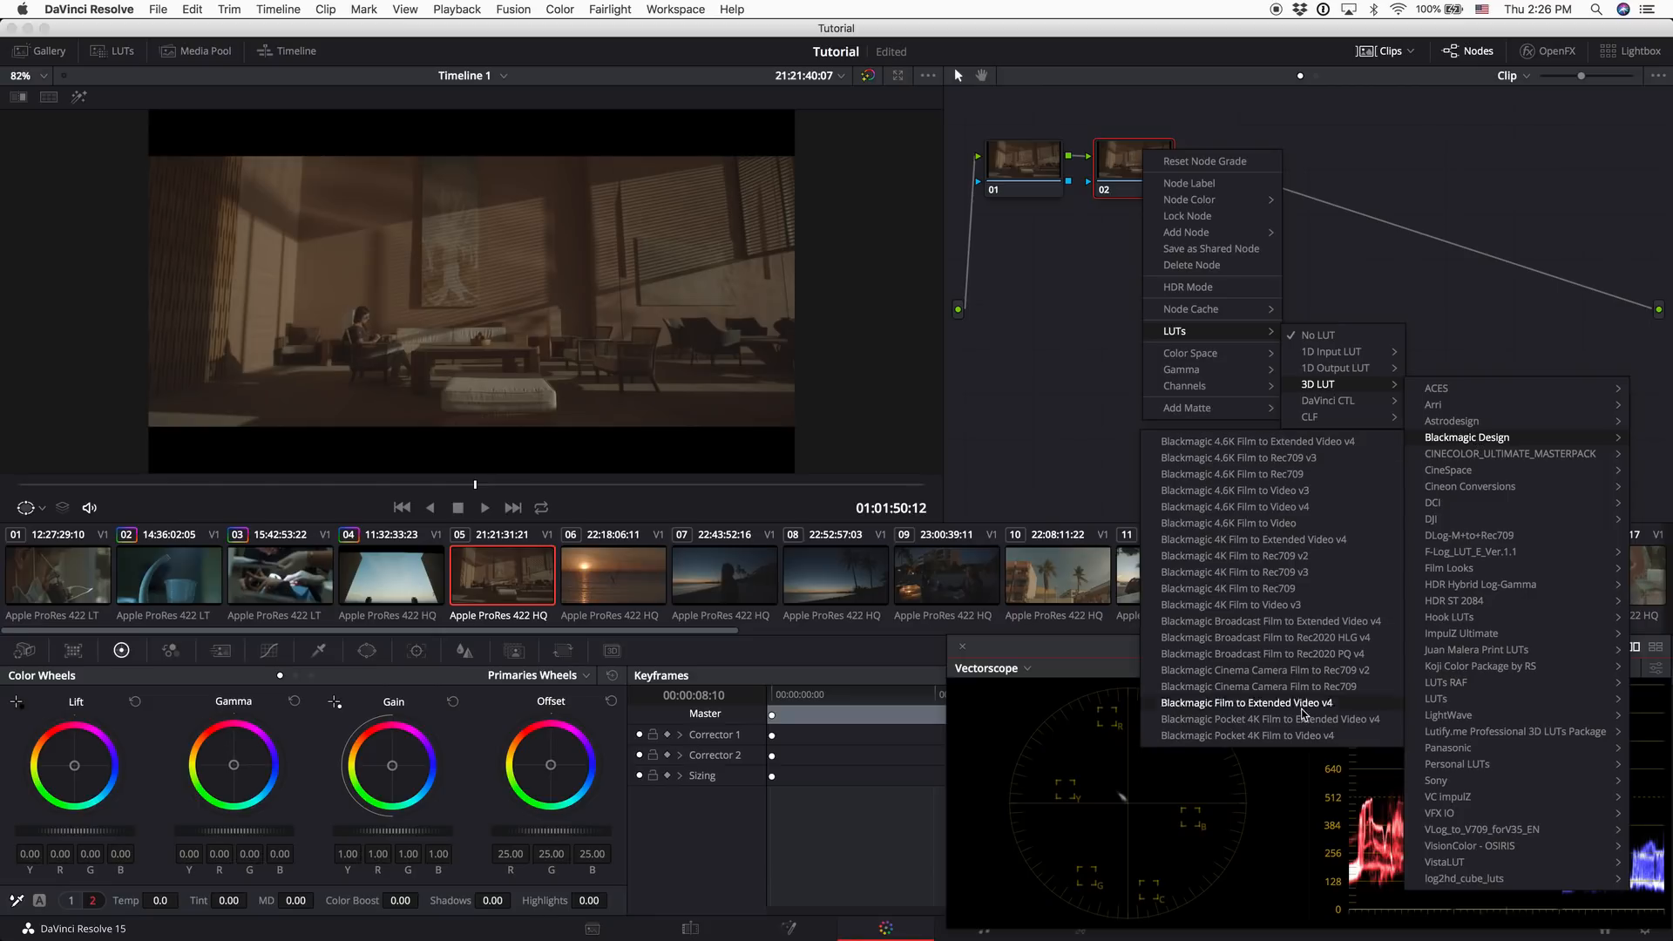
{"action": "left_click", "coordinate": [1272, 719]}
Select node 01 on clip 05, and bypass and restore all nodes to compare the shot without and with the LUT
{"action": "left_click", "coordinate": [1026, 152]}
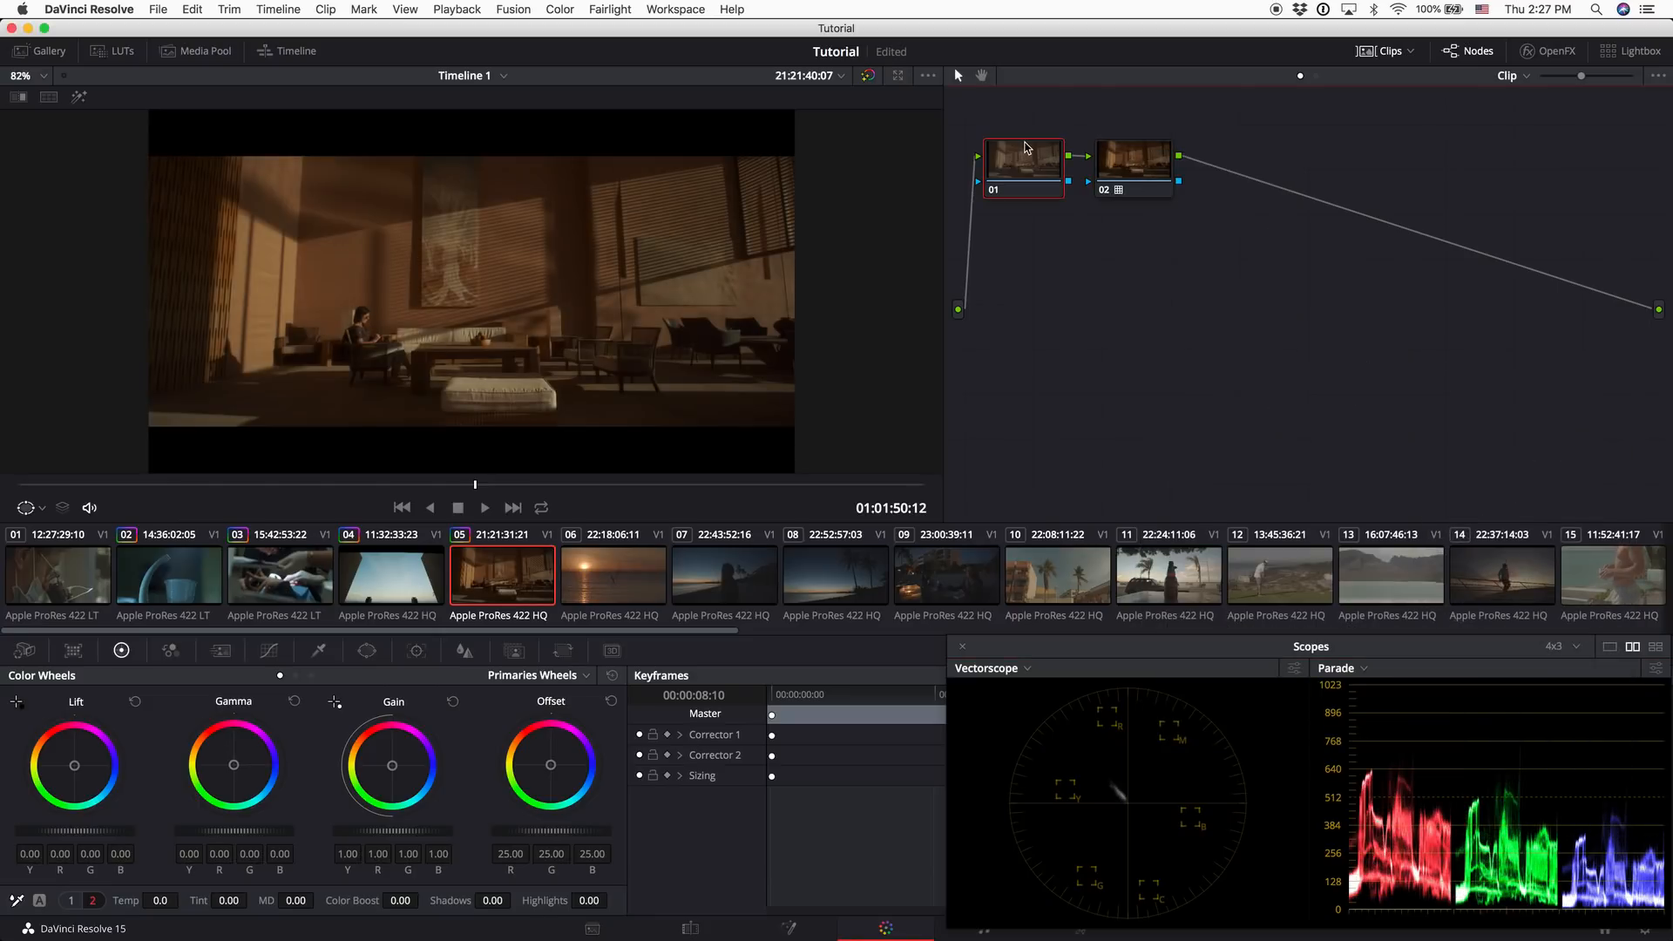
{"action": "key", "text": "alt+d"}
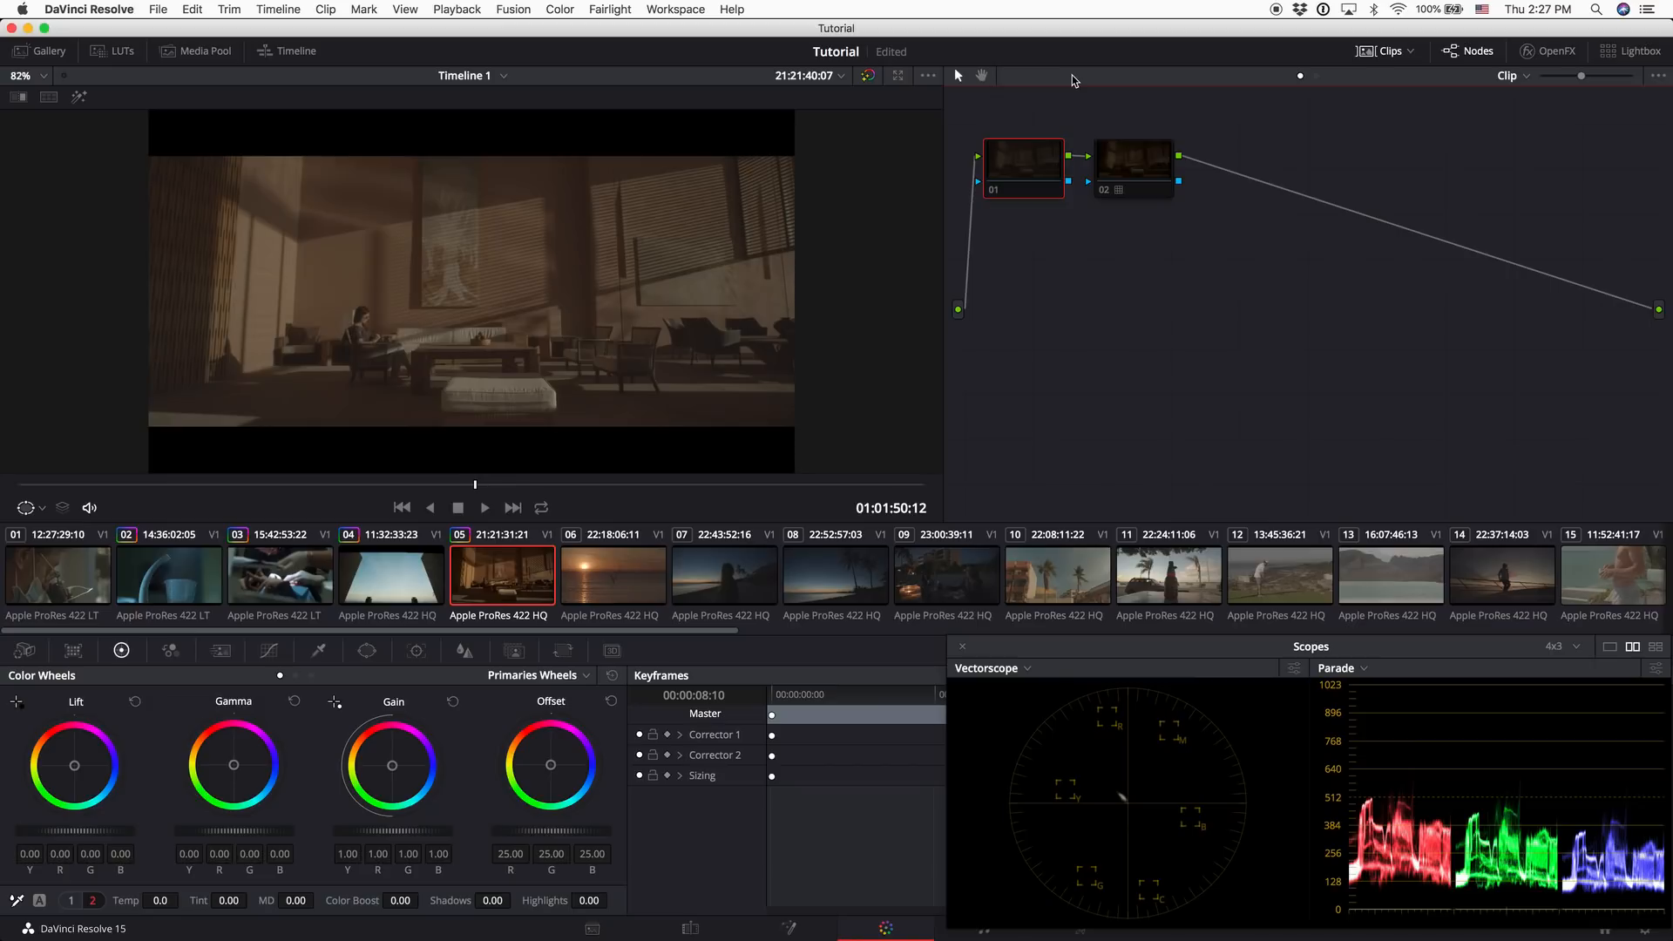
{"action": "key", "text": "alt+d"}
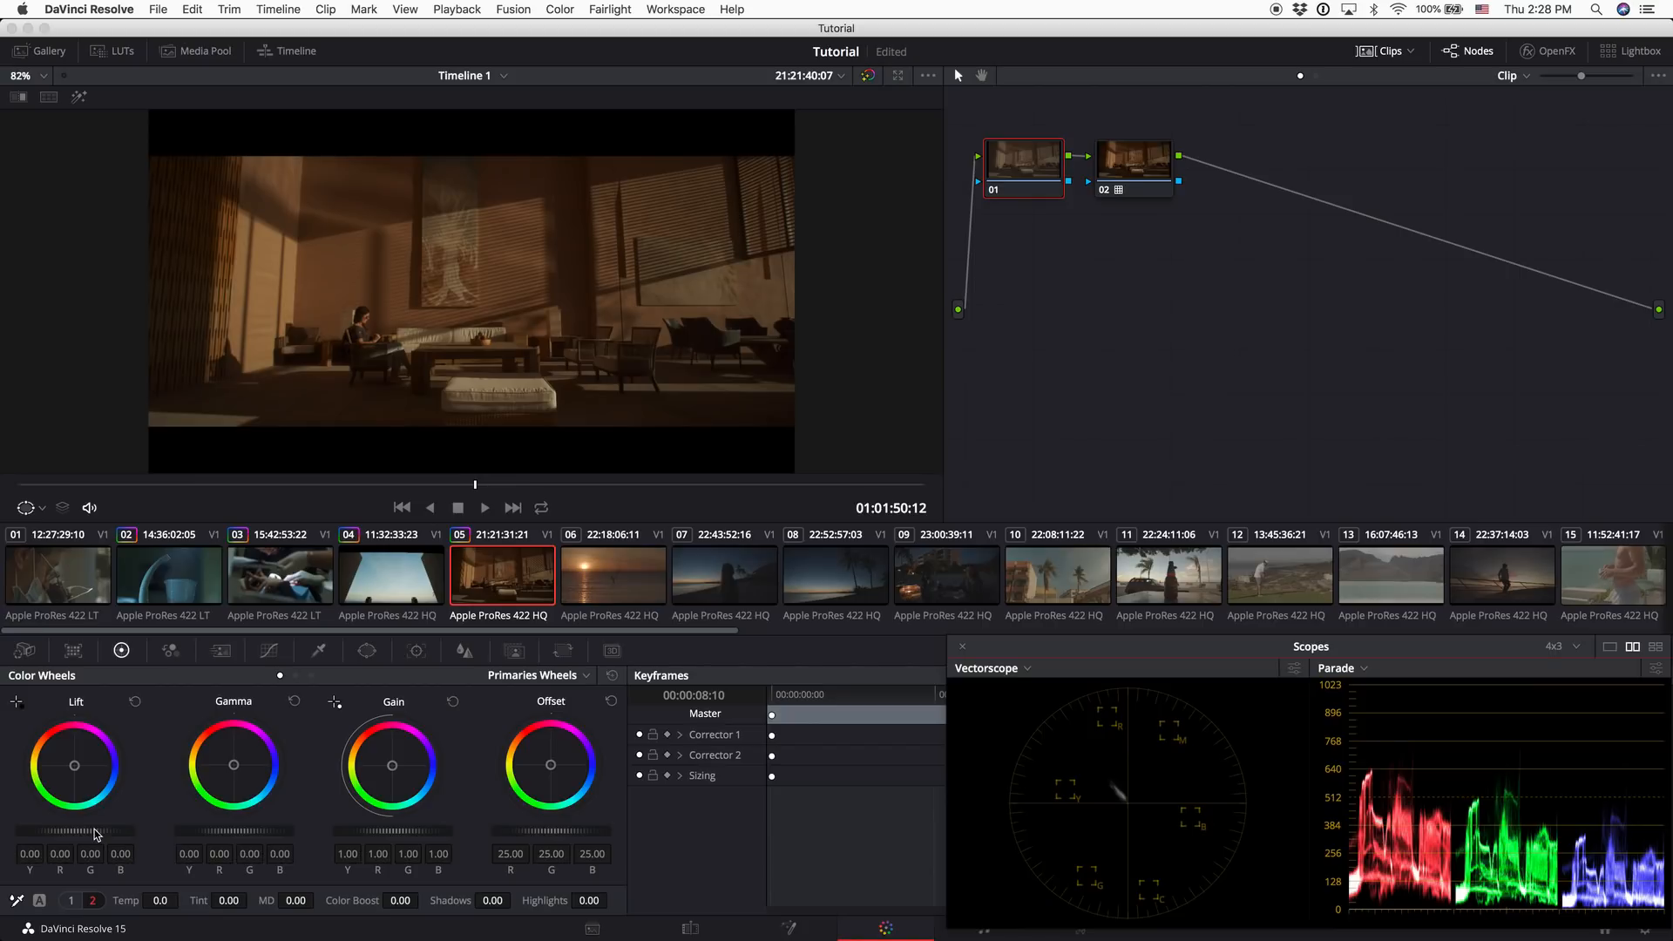
Bring node 01's lift and gamma down marginally to -0.00 on clip 05, and raise its gain to 1.03
{"action": "left_click_drag", "start_coordinate": [96, 833], "coordinate": [52, 832]}
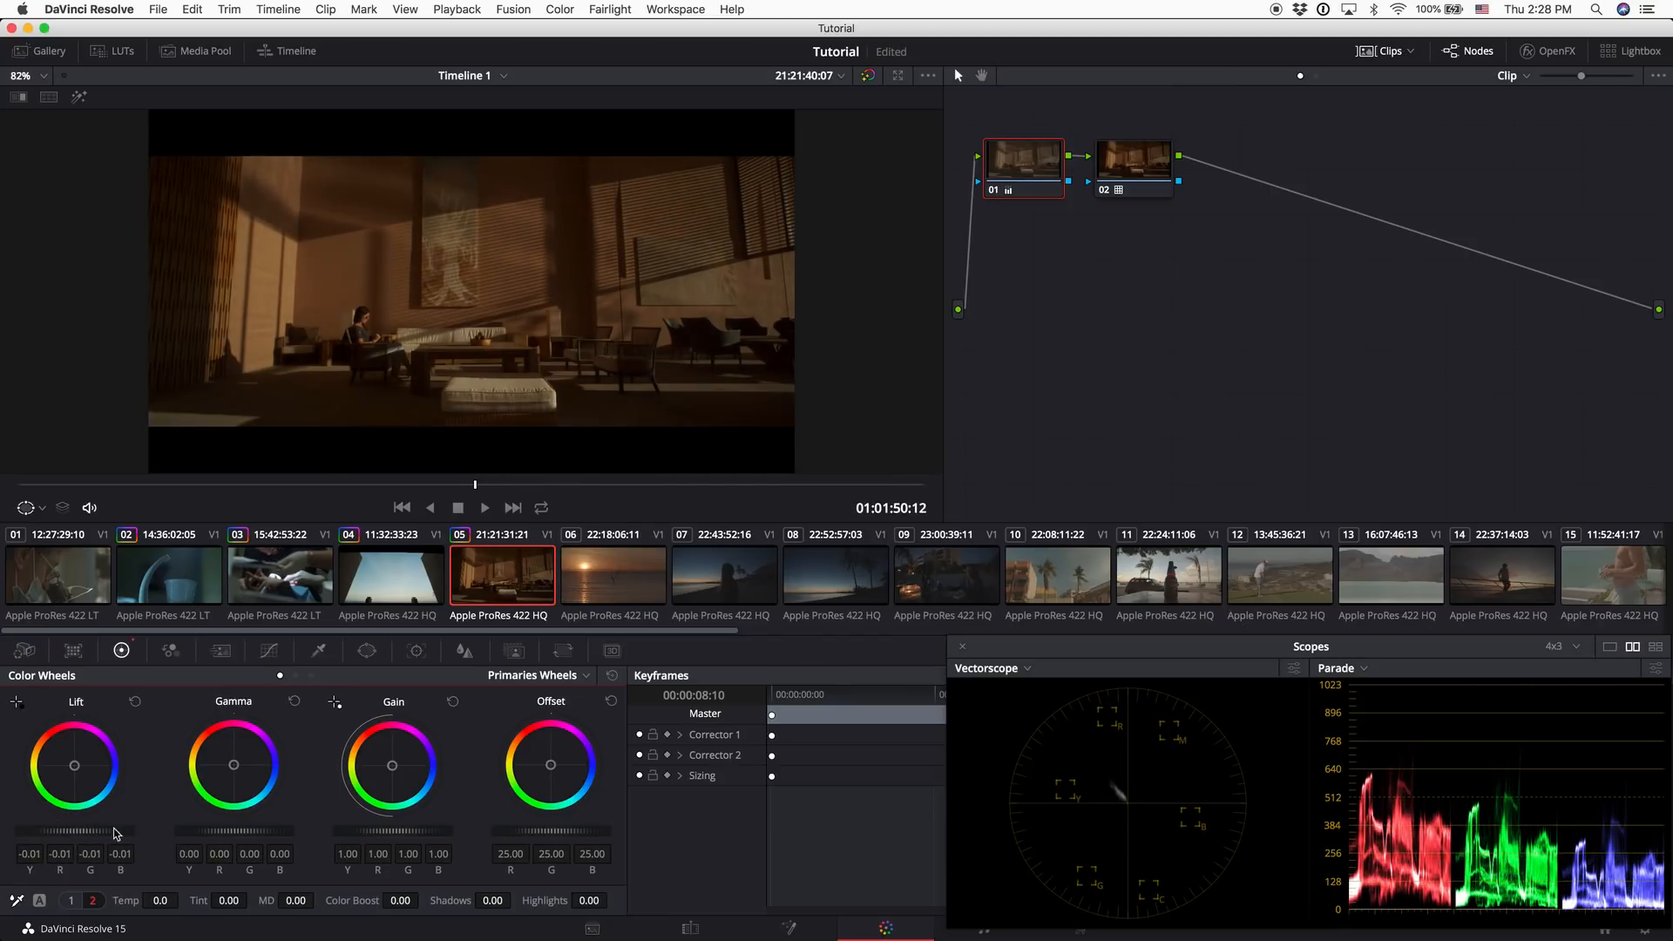
{"action": "left_click_drag", "start_coordinate": [206, 830], "coordinate": [79, 831]}
{"action": "mouse_move", "coordinate": [359, 831]}
{"action": "left_mouse_down"}
{"action": "mouse_move", "coordinate": [436, 831]}
{"action": "mouse_move", "coordinate": [371, 831]}
{"action": "left_mouse_up"}
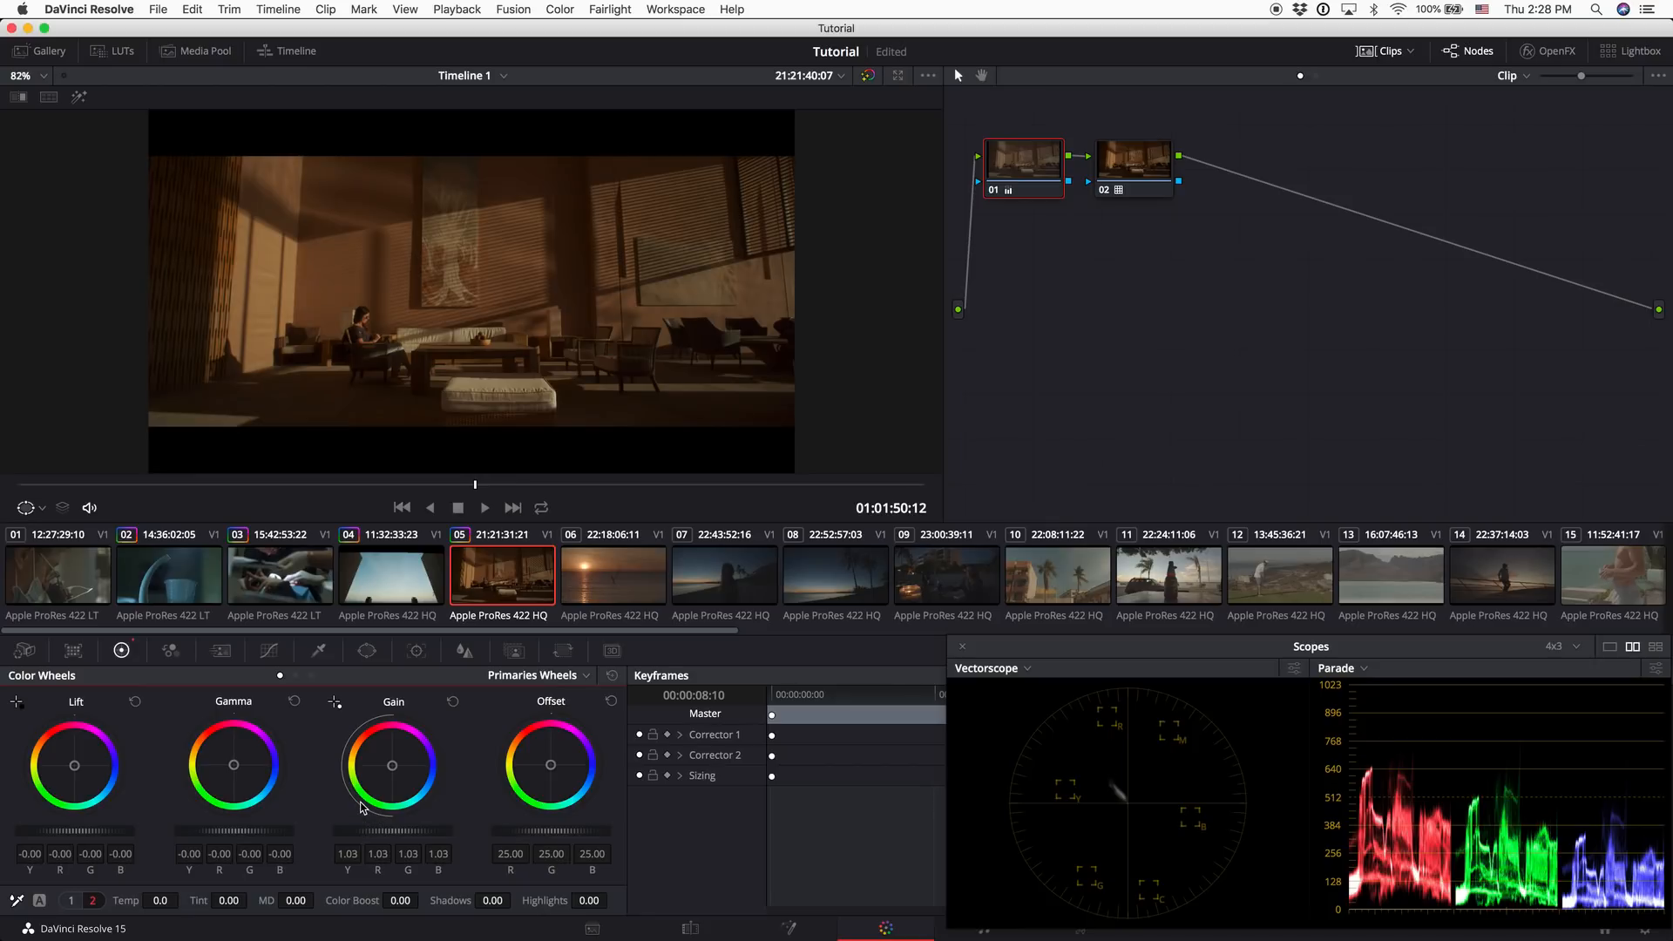
View clip 05 full screen, and toggle its grade off and on to compare before and after
{"action": "key", "text": "super+f"}
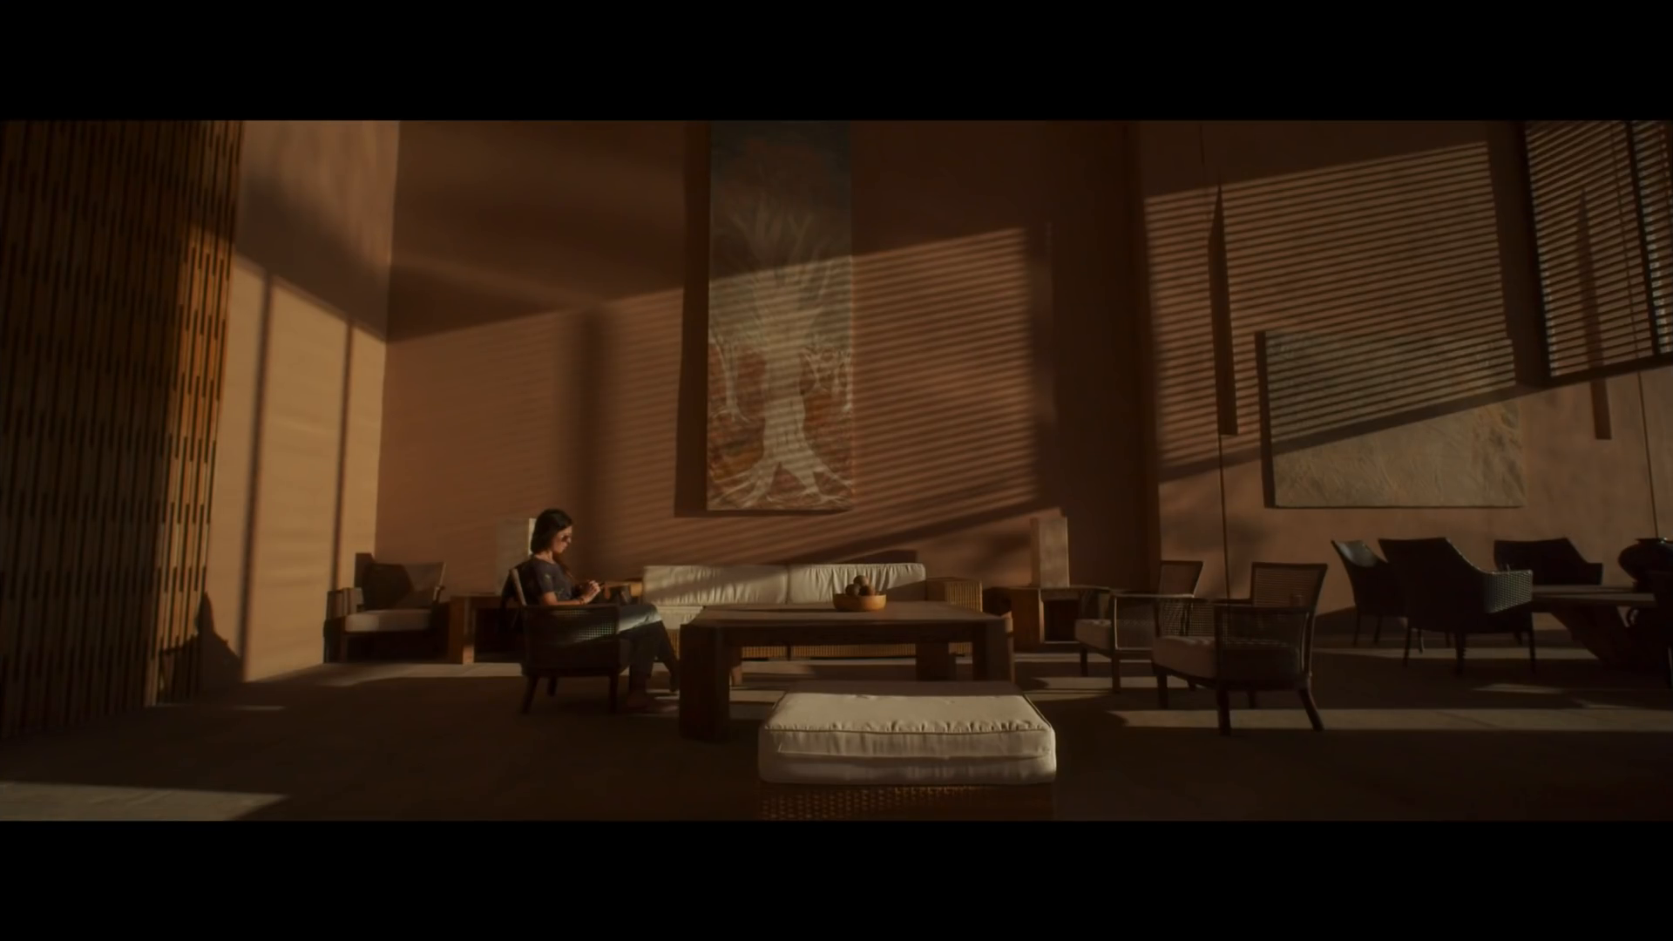
{"action": "key", "text": "shift+d"}
{"action": "key", "text": "shift+d"}
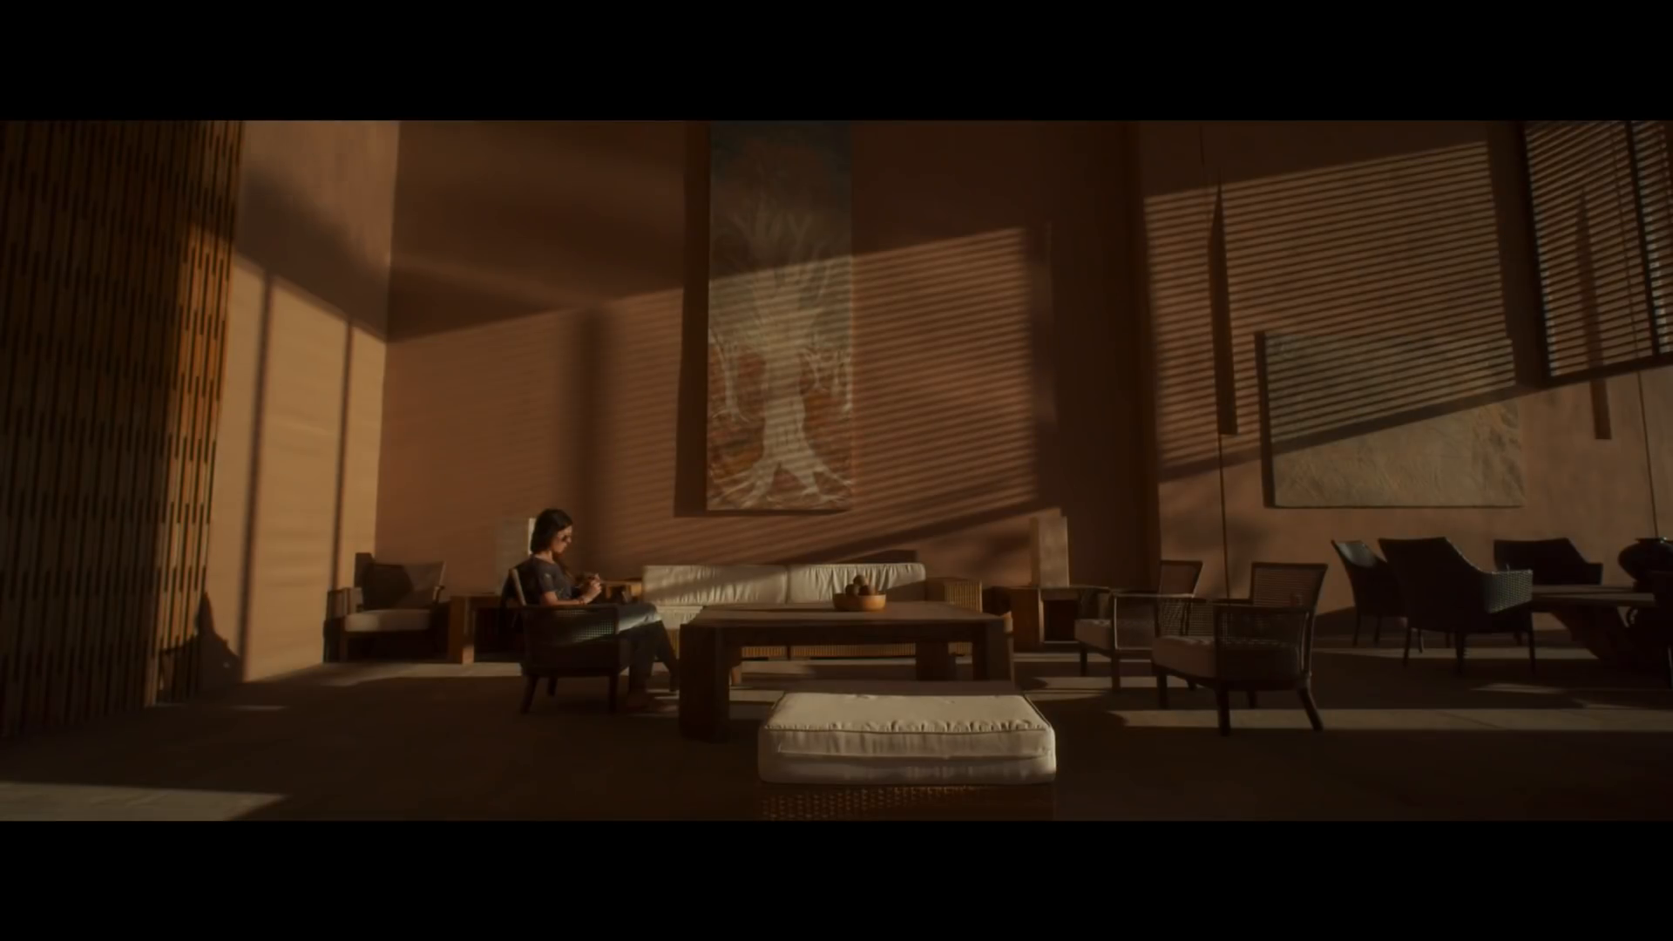
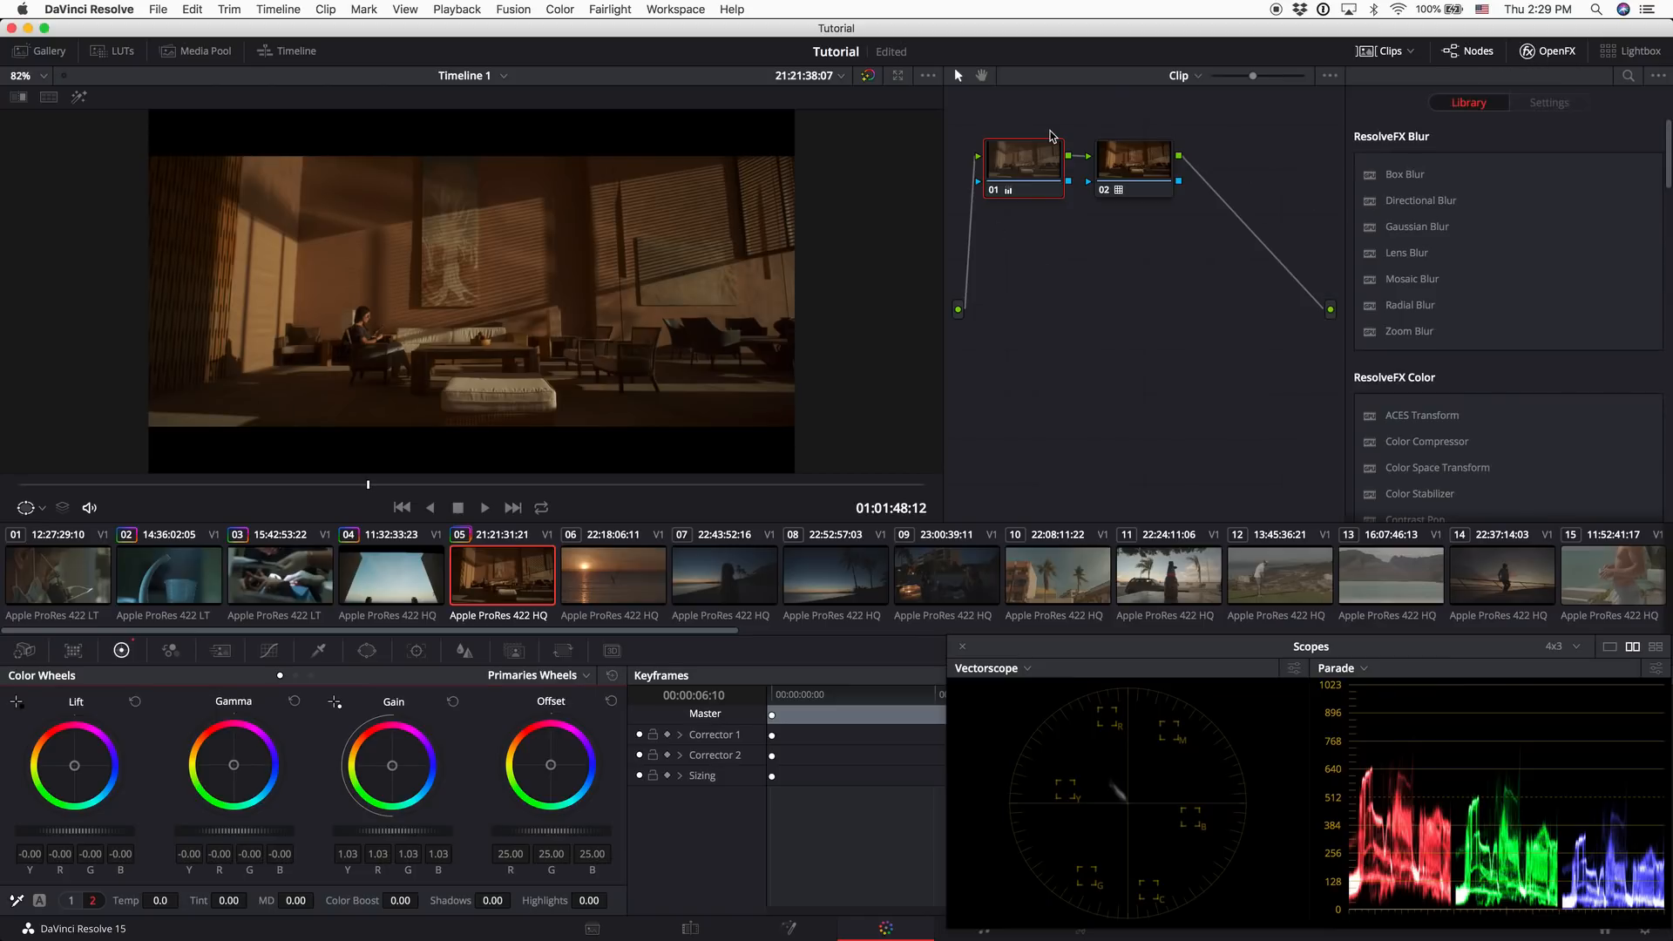
Switch clip 05 to another grade version that has a single clean node 01
{"action": "left_click", "coordinate": [1124, 162]}
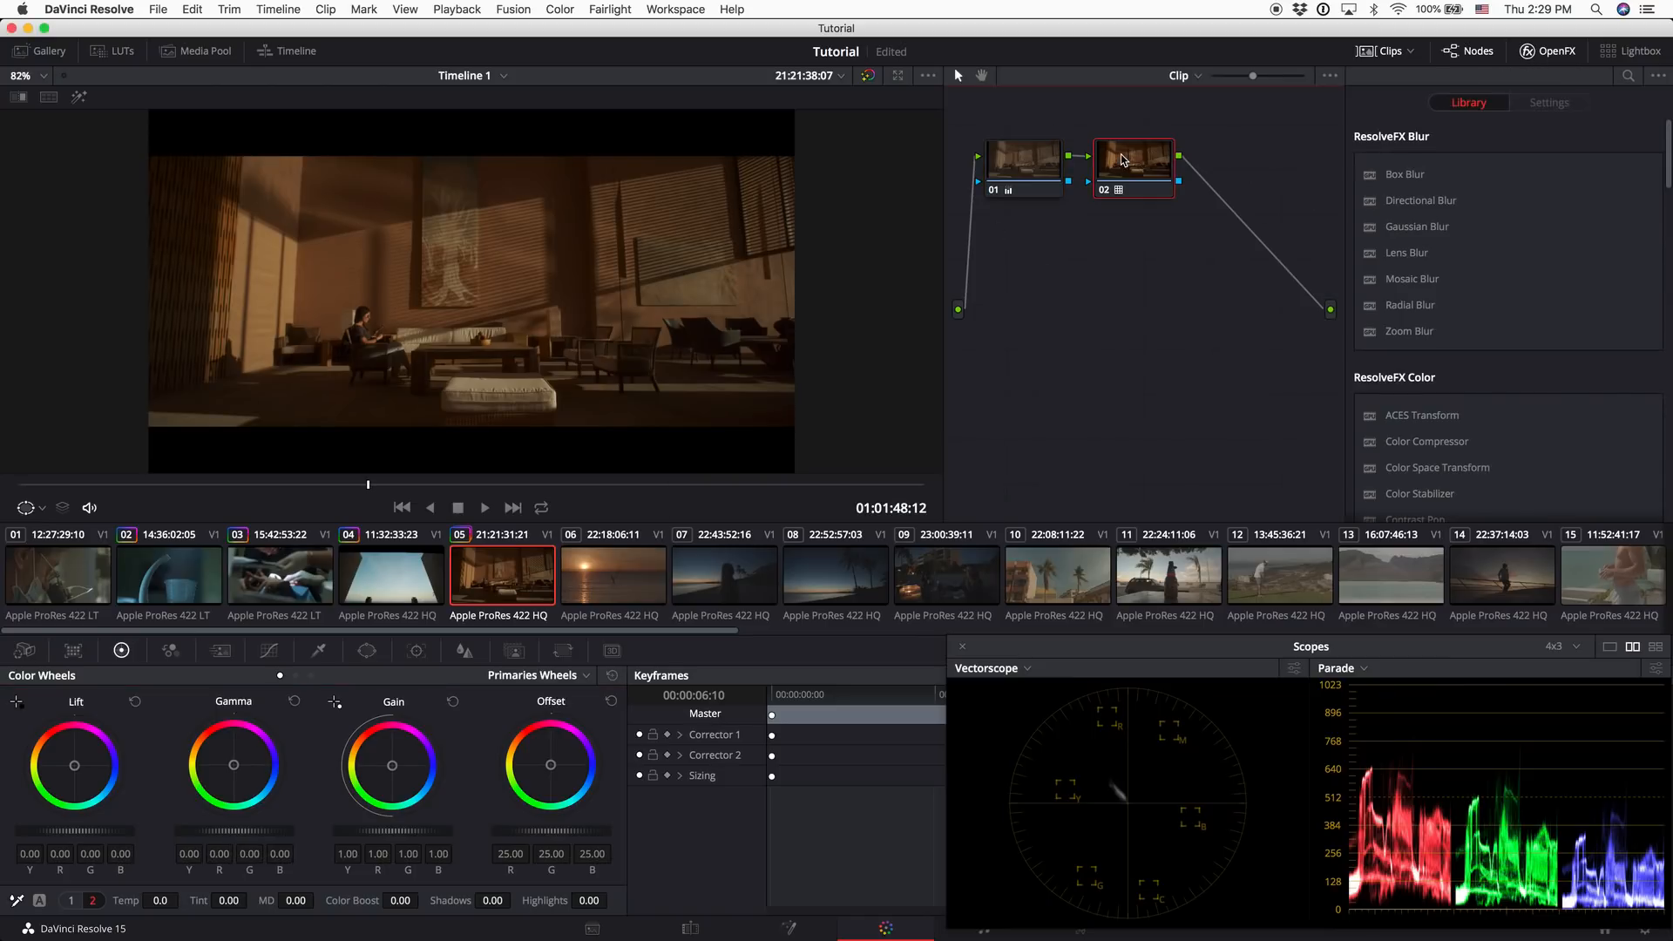
{"action": "left_click", "coordinate": [1025, 166]}
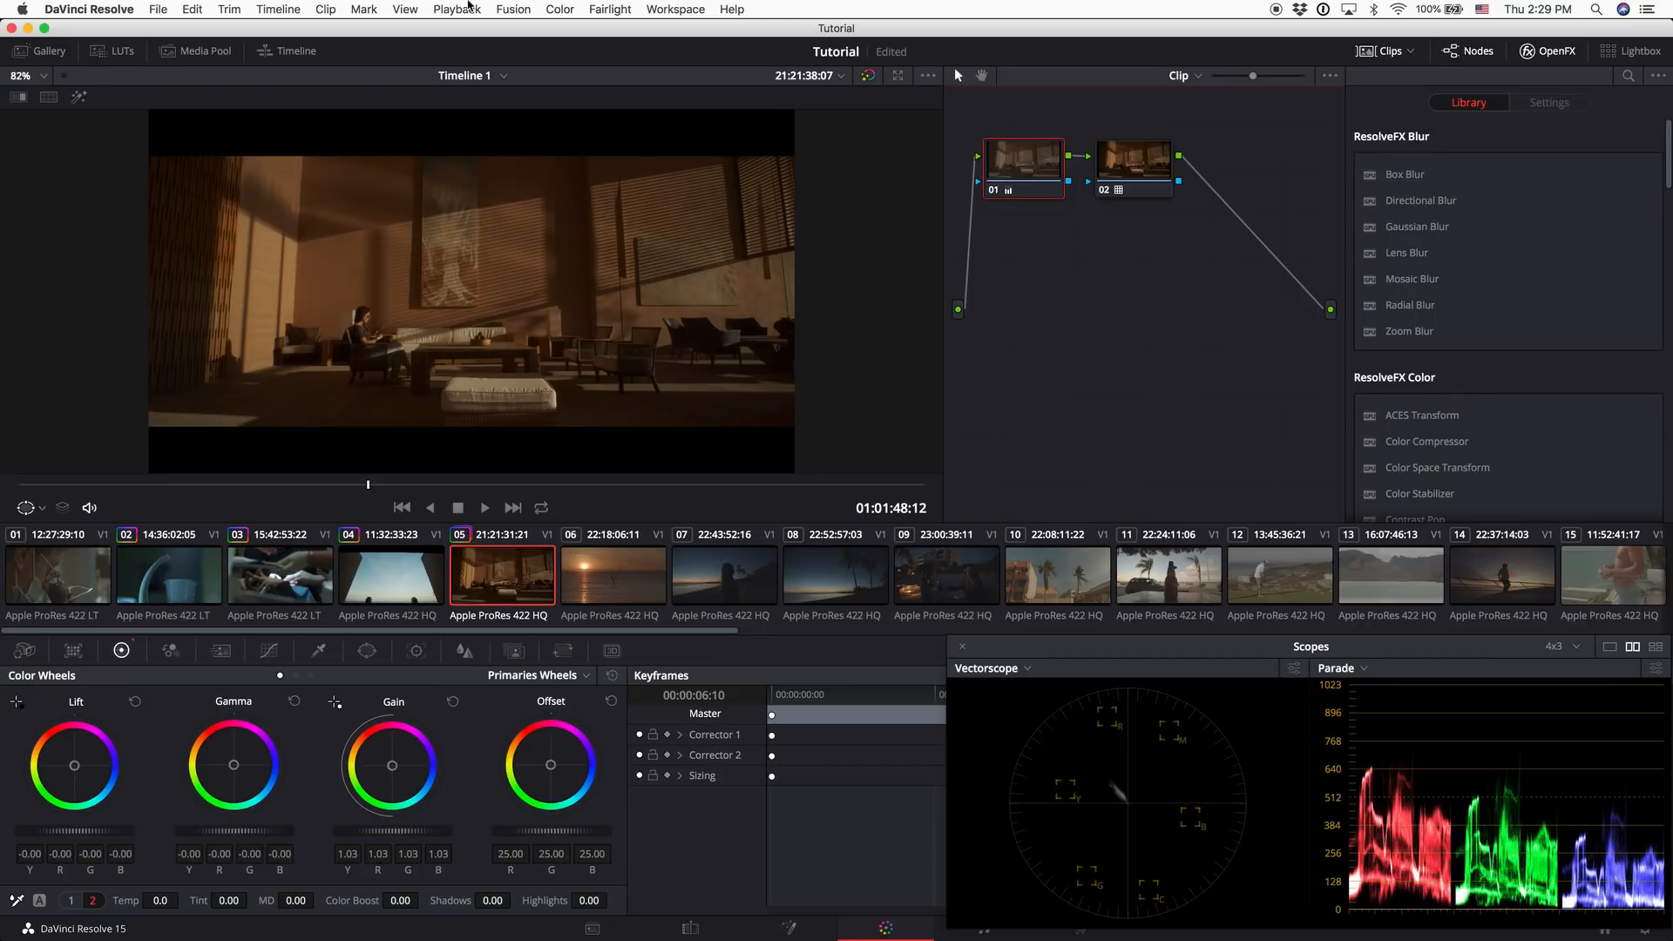
{"action": "left_click", "coordinate": [561, 9]}
{"action": "mouse_move", "coordinate": [697, 54]}
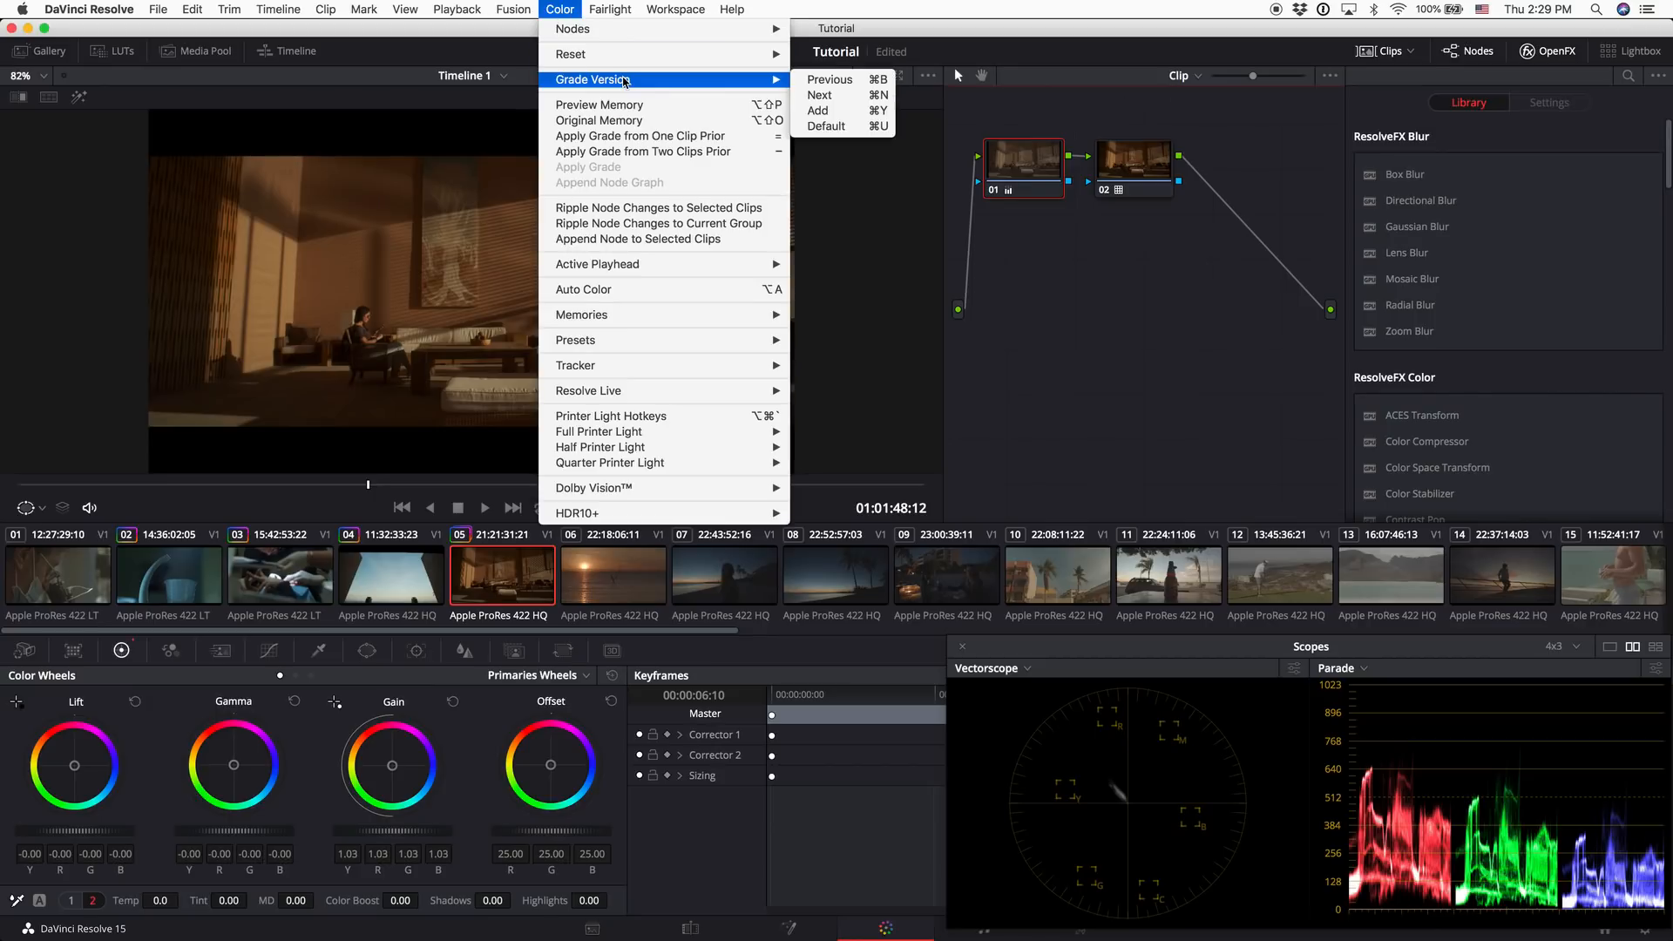
{"action": "left_click", "coordinate": [872, 86]}
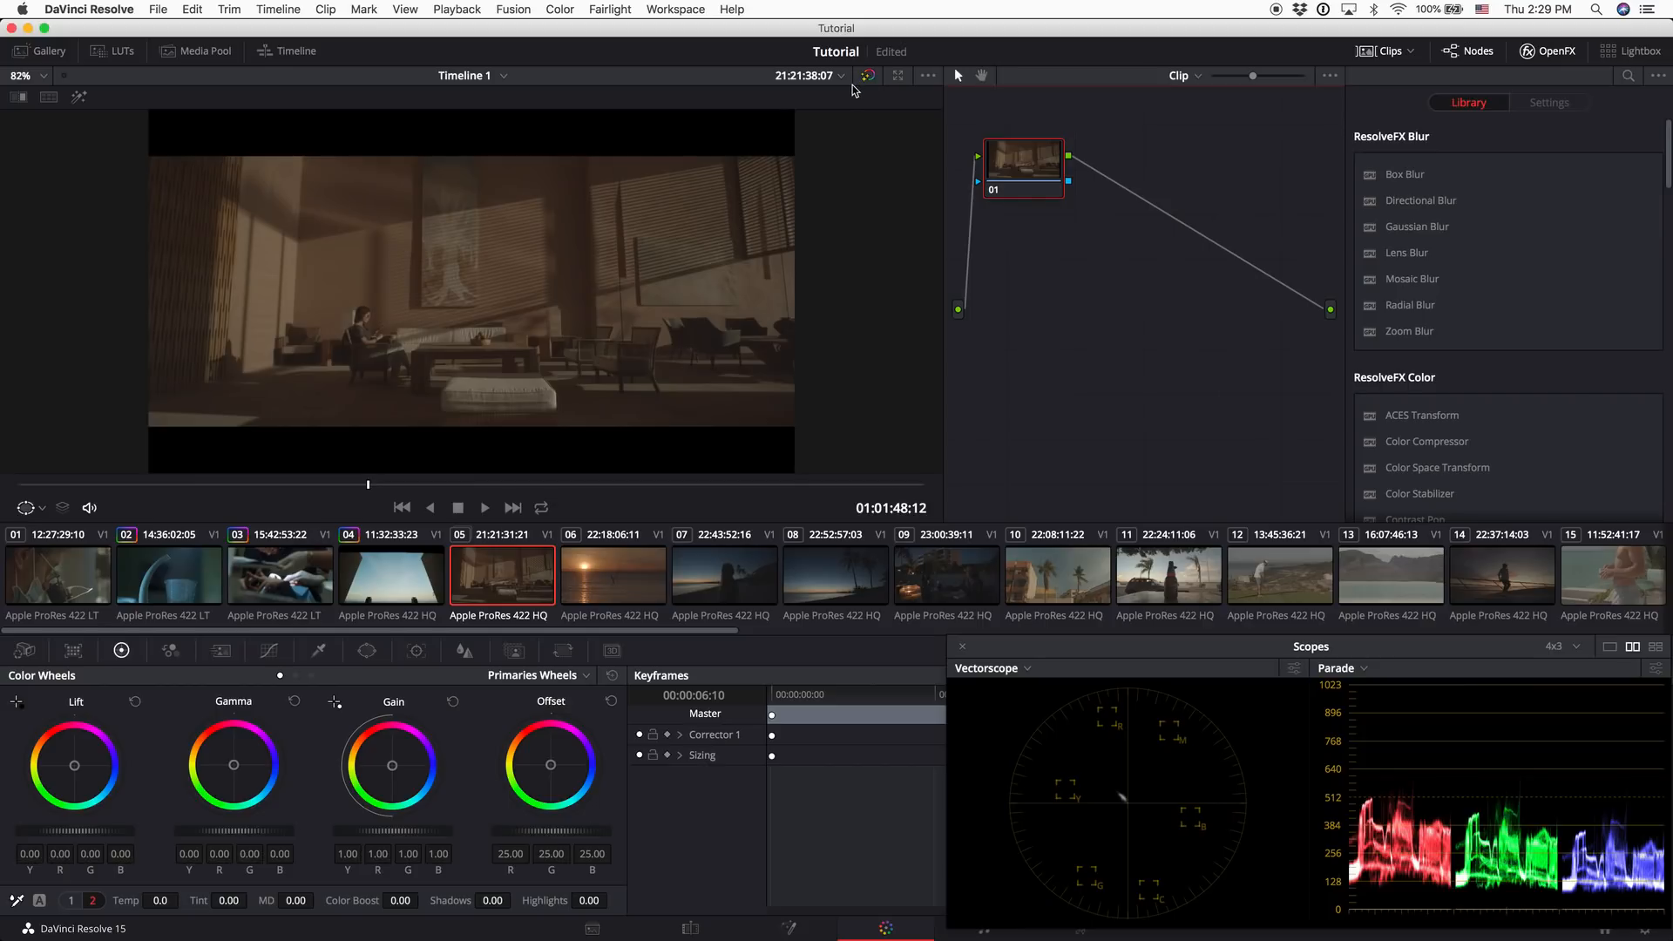
Add a serial node after node 01 on clip 05, apply False Color 3.23 to it, and check the overlay full screen
{"action": "key", "text": "alt+s"}
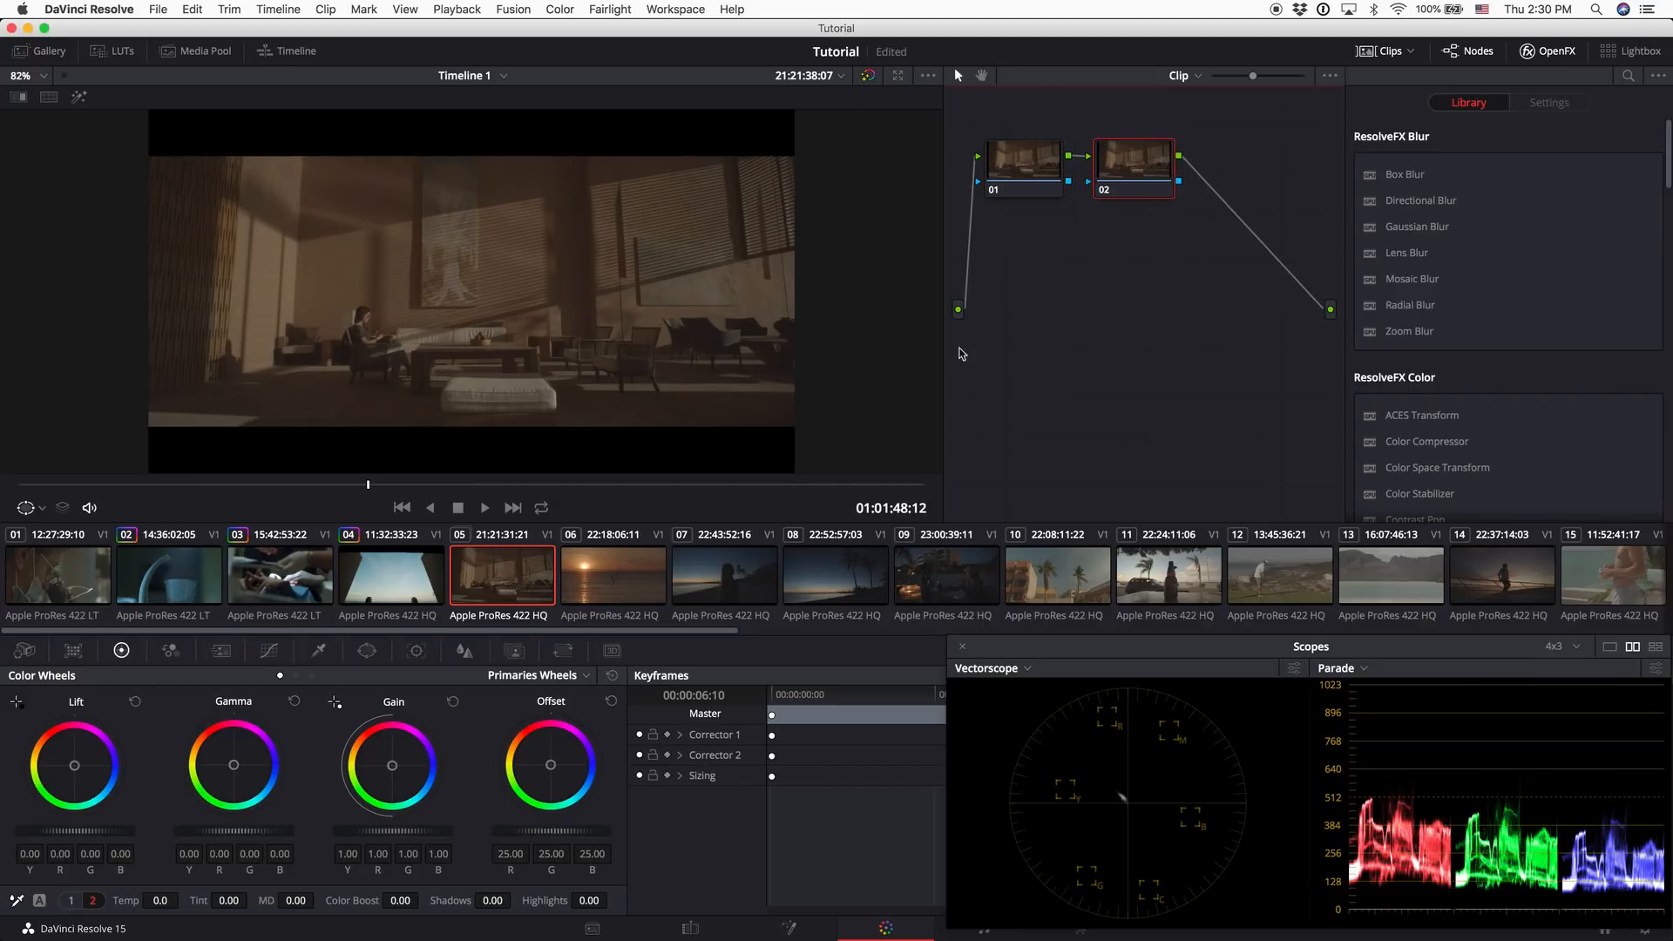
{"action": "scroll", "coordinate": [1496, 468], "scroll_direction": "down", "scroll_amount": 20}
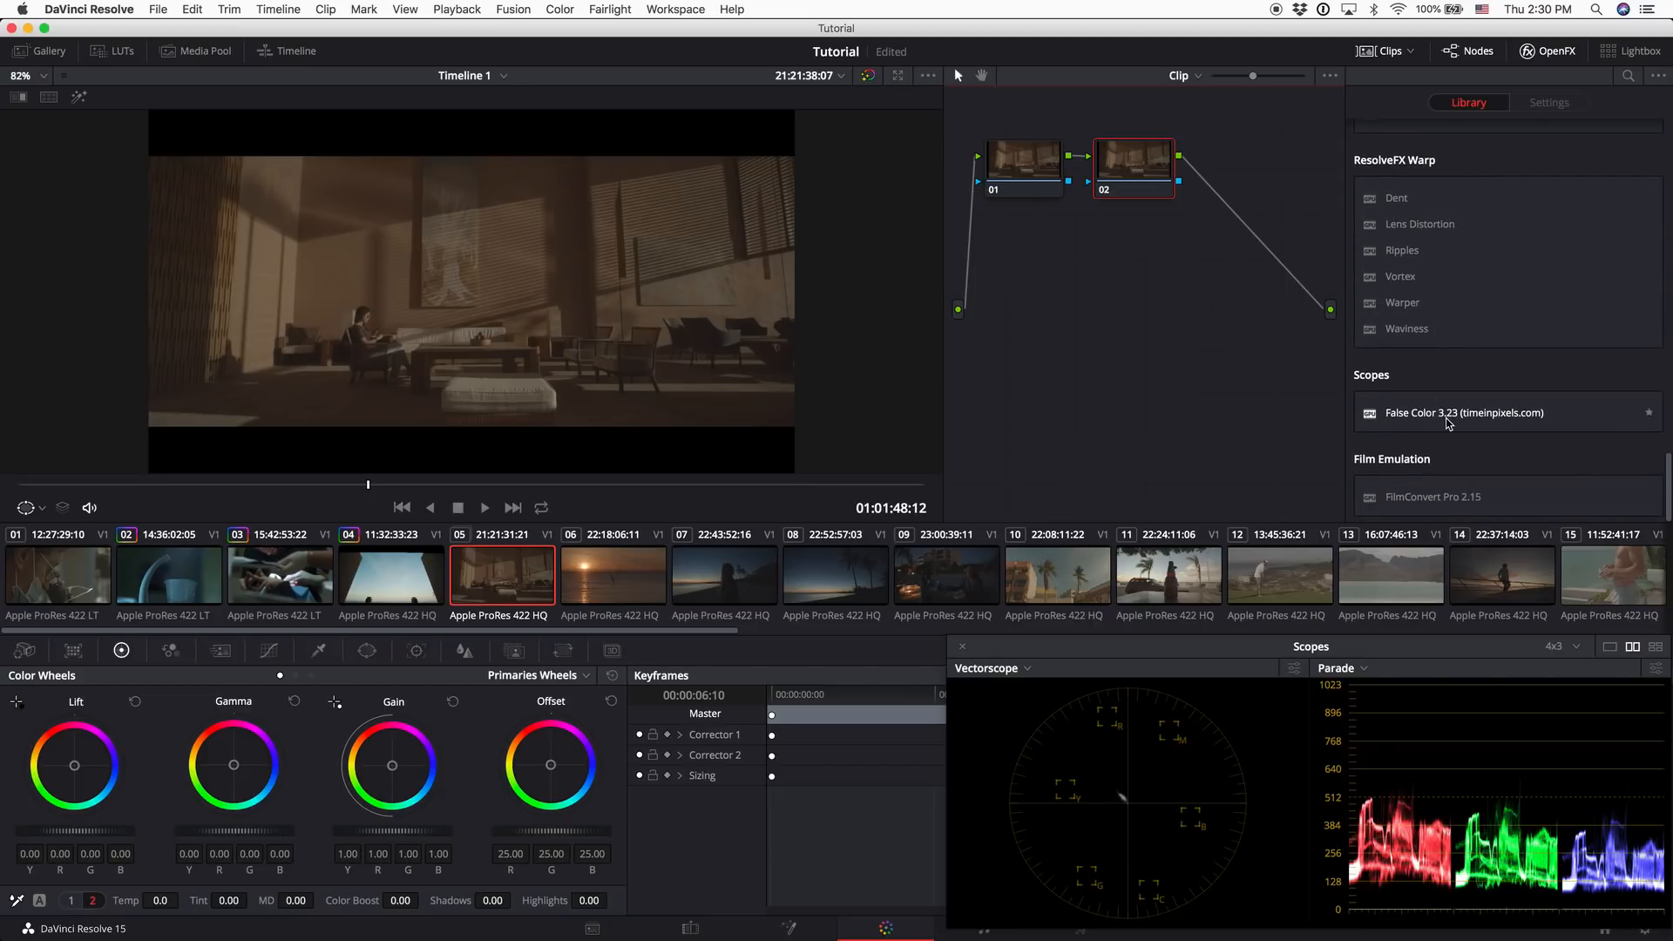
{"action": "left_click_drag", "start_coordinate": [1444, 413], "coordinate": [1128, 164]}
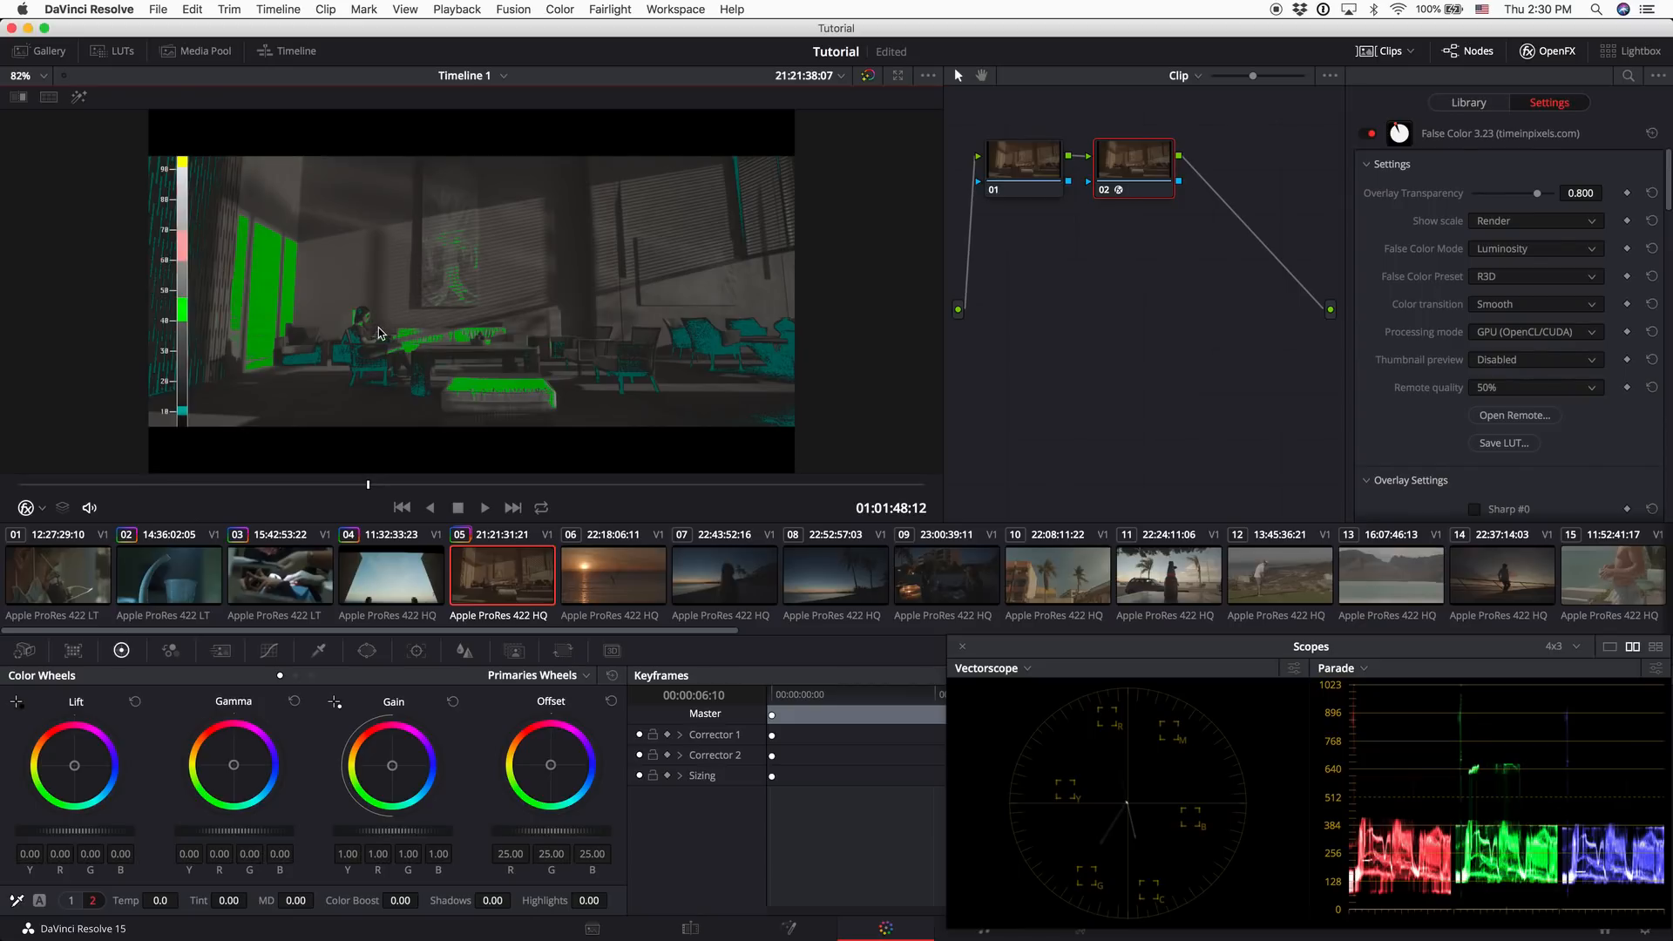
{"action": "key", "text": "super+f"}
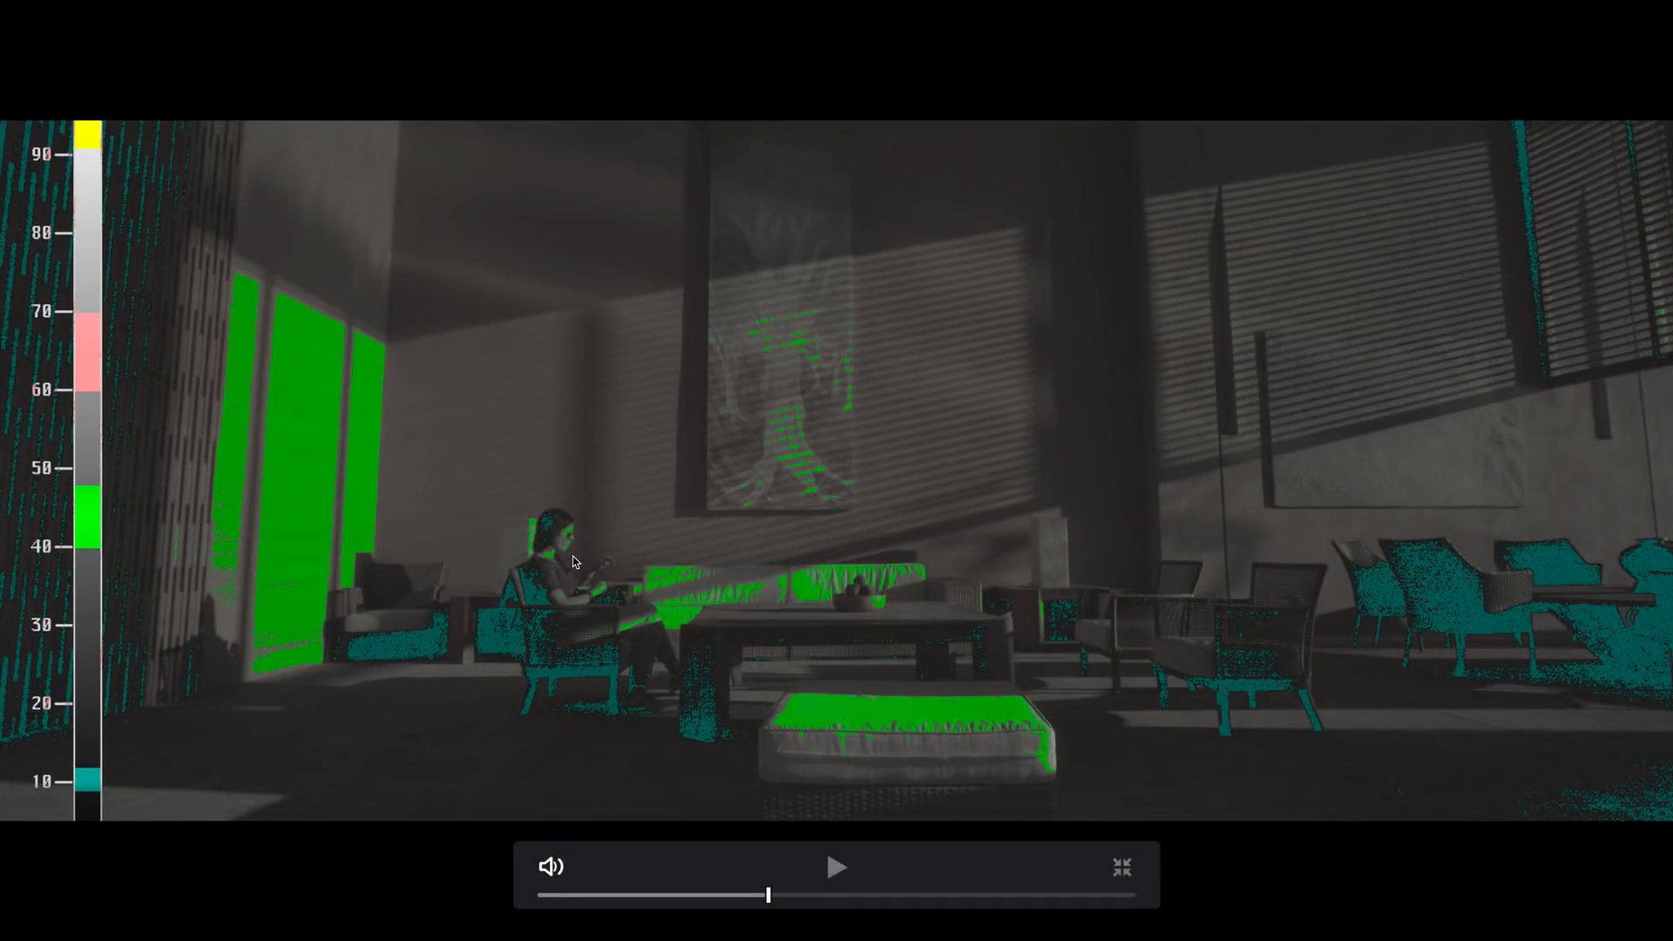
{"action": "key", "text": "super+f"}
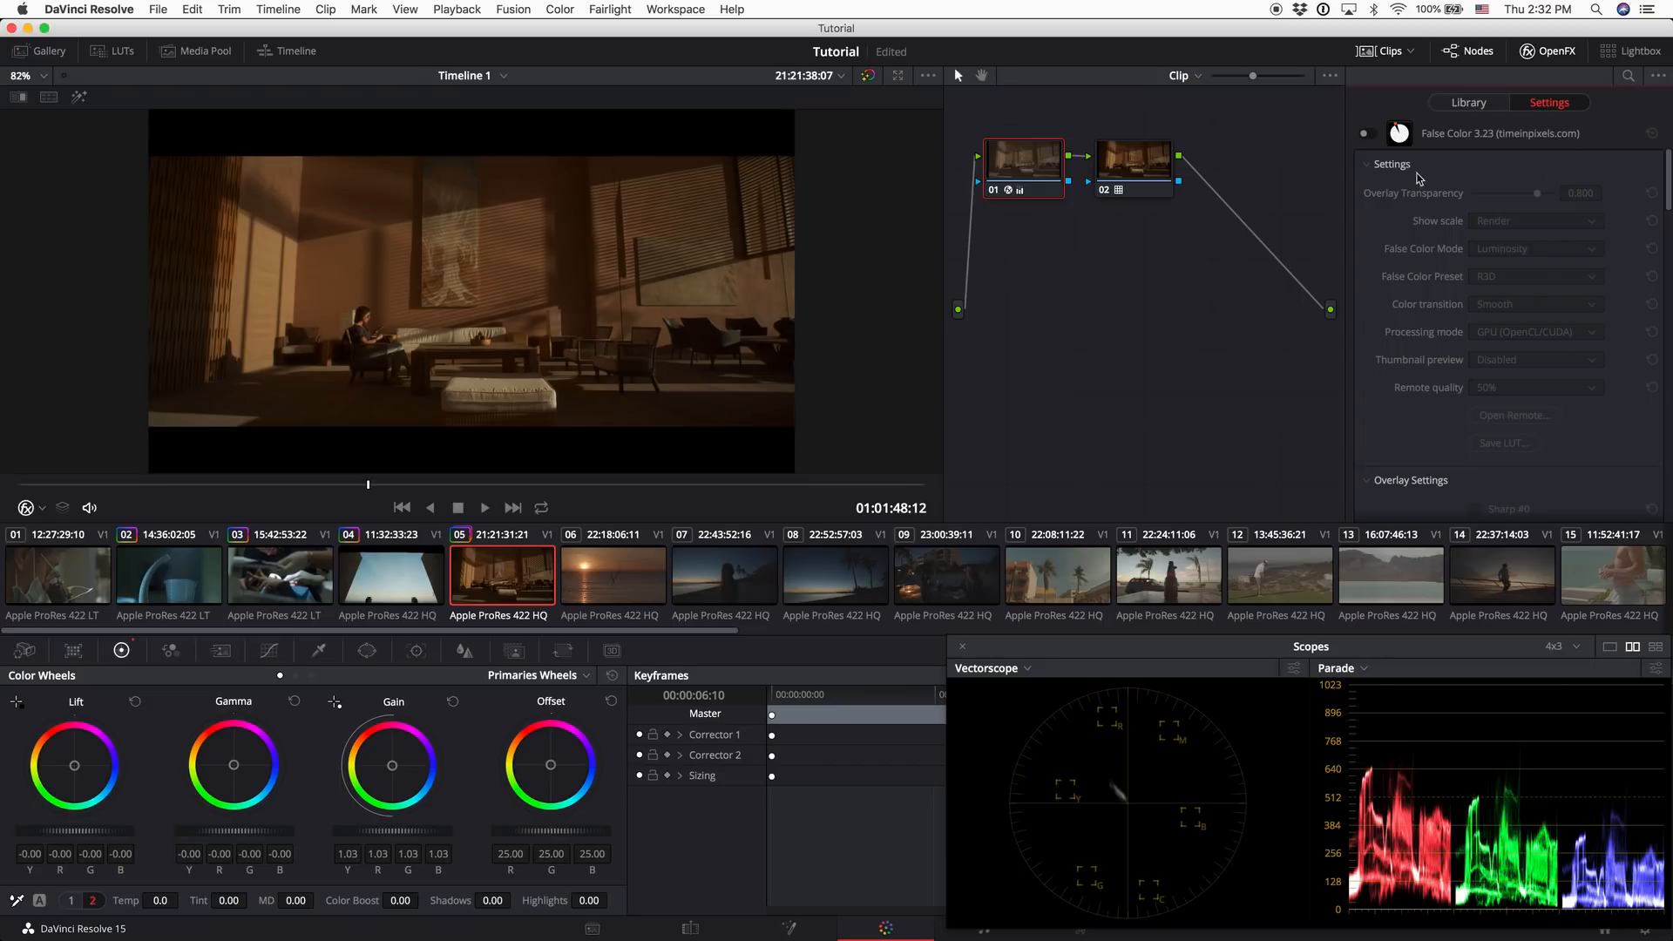
Toggle node 01's False Color overlay on and off on the graded version, and play the shot briefly full screen
{"action": "left_click", "coordinate": [1365, 135]}
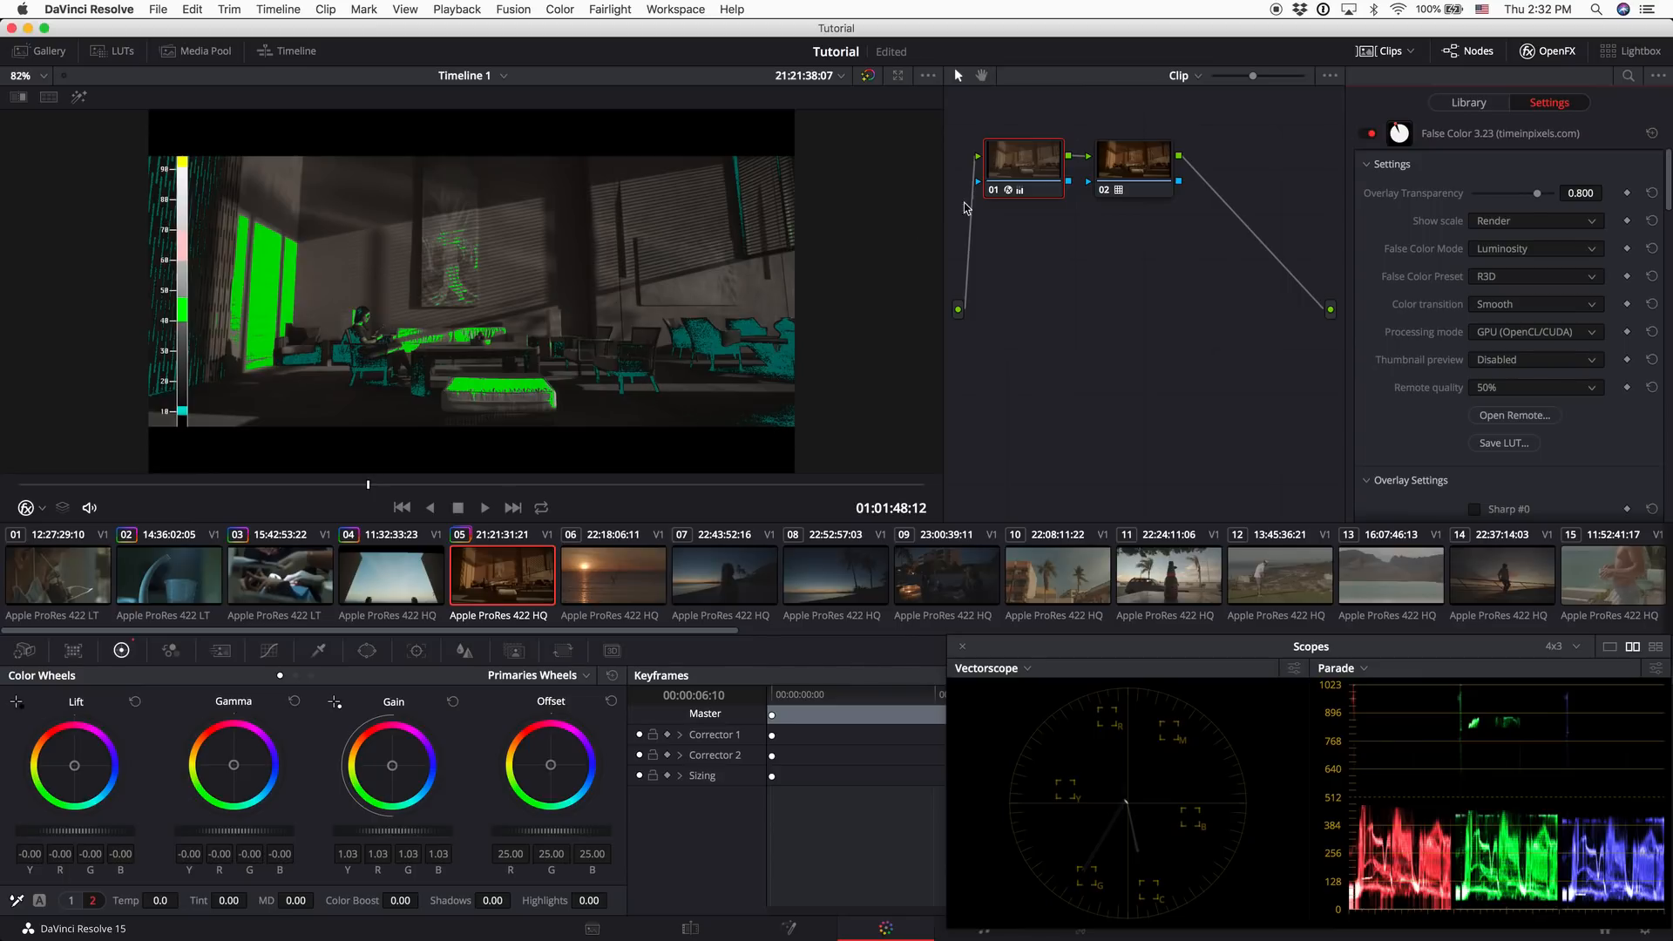
{"action": "left_click", "coordinate": [1372, 136]}
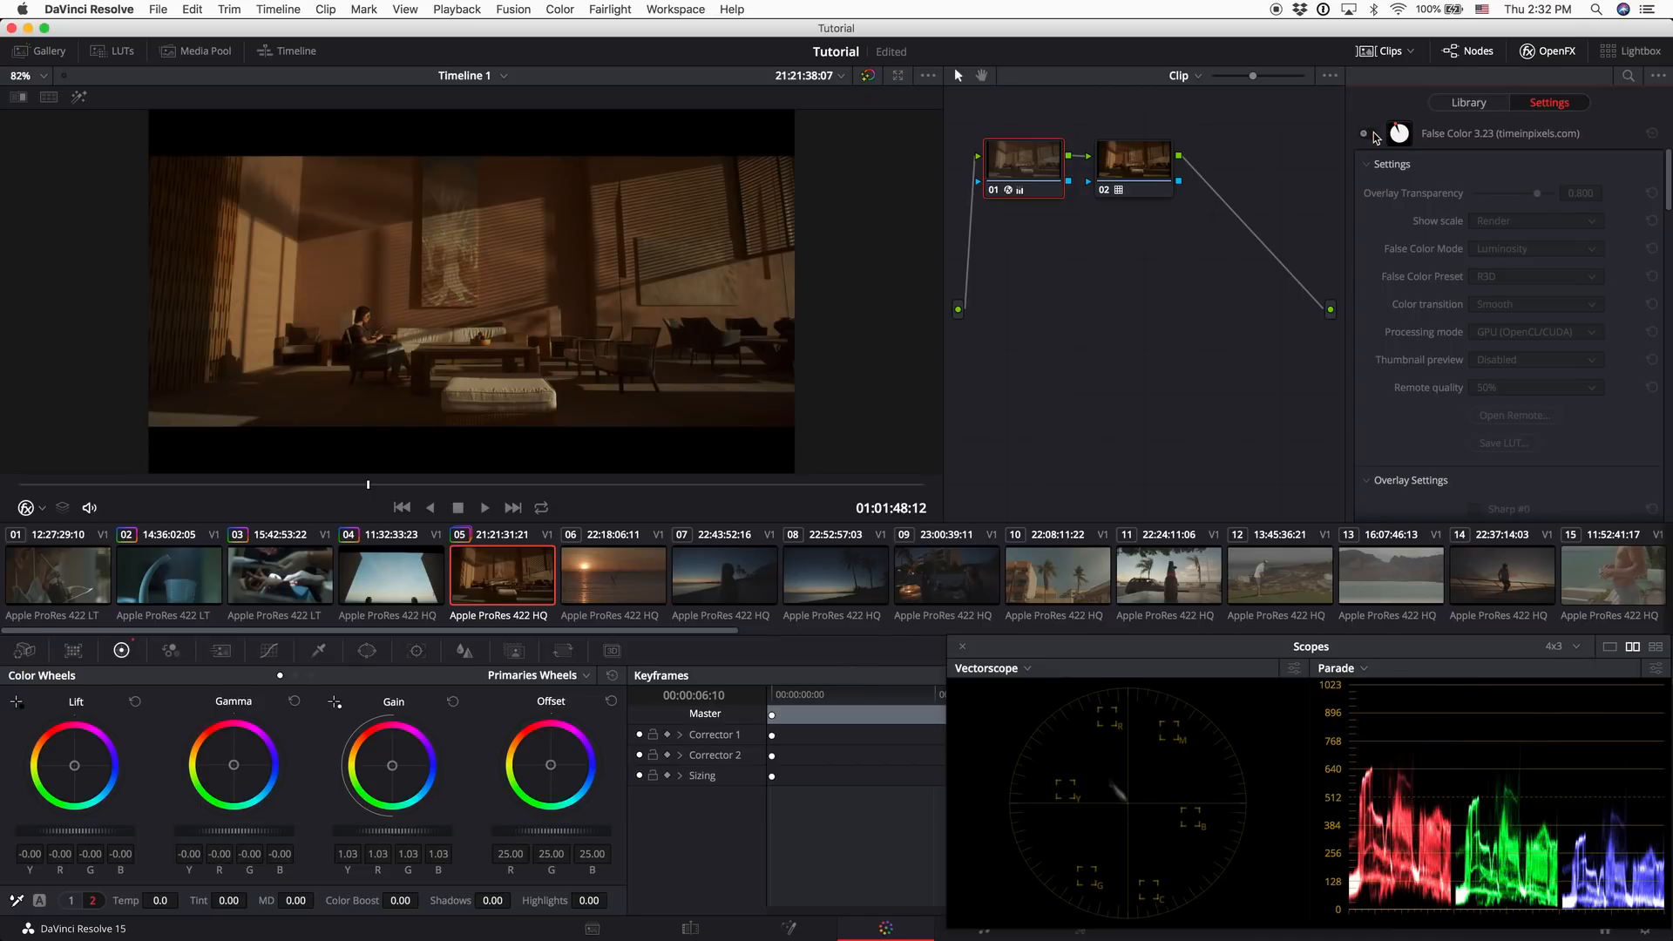
{"action": "key", "text": "super+f"}
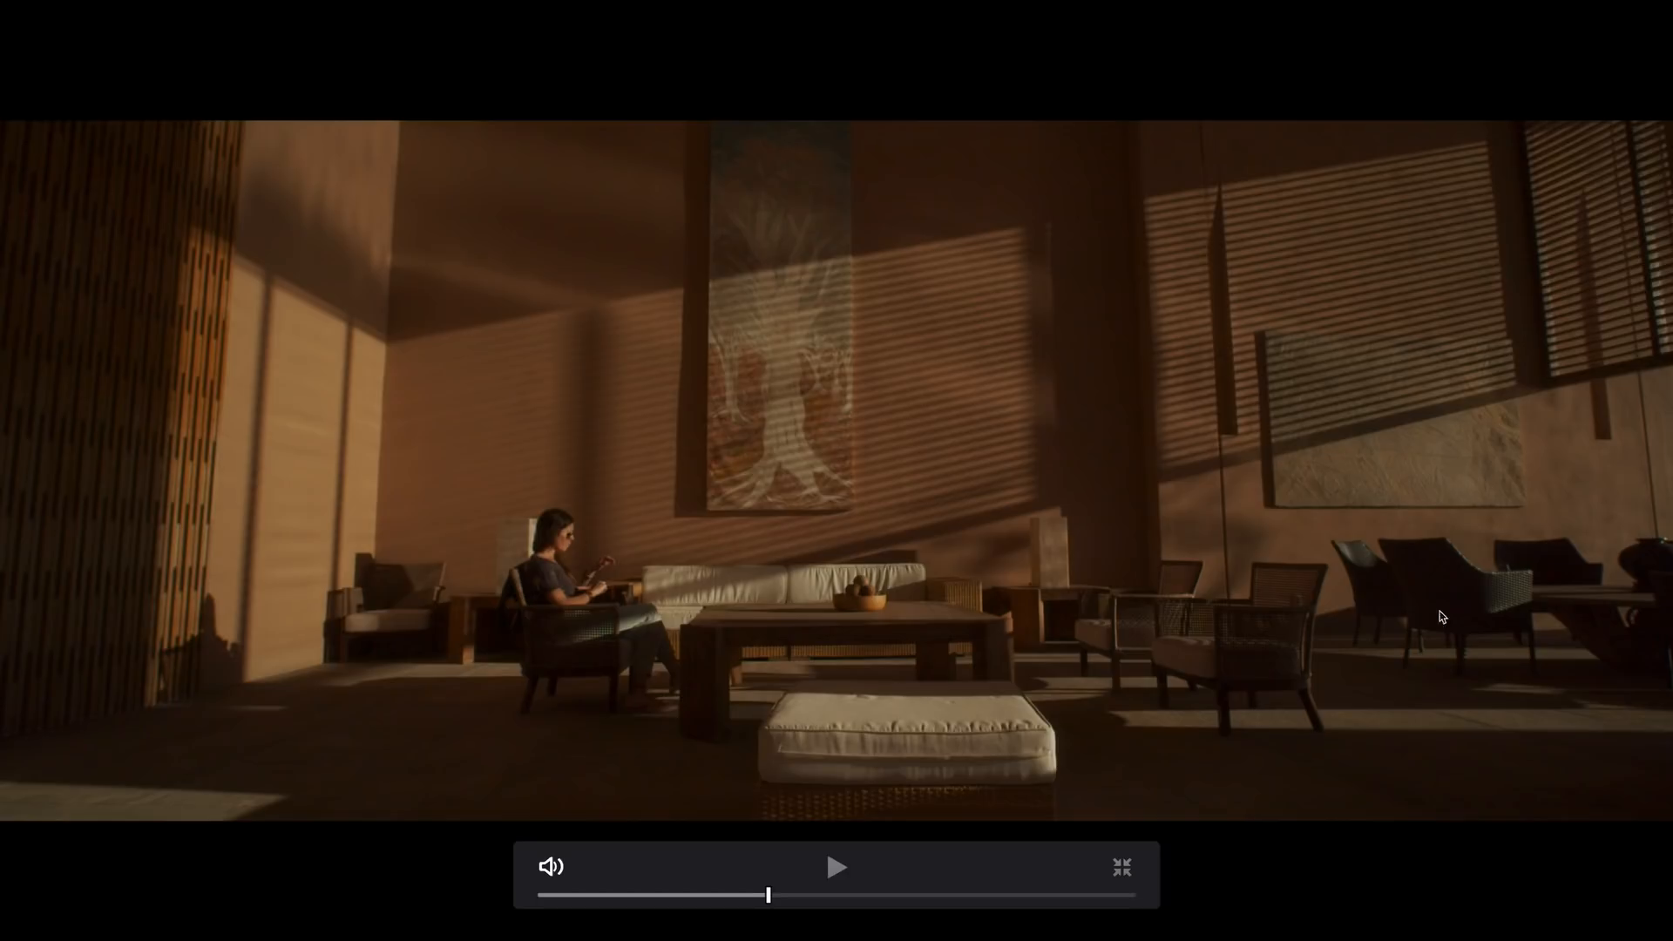
{"action": "key", "text": "space"}
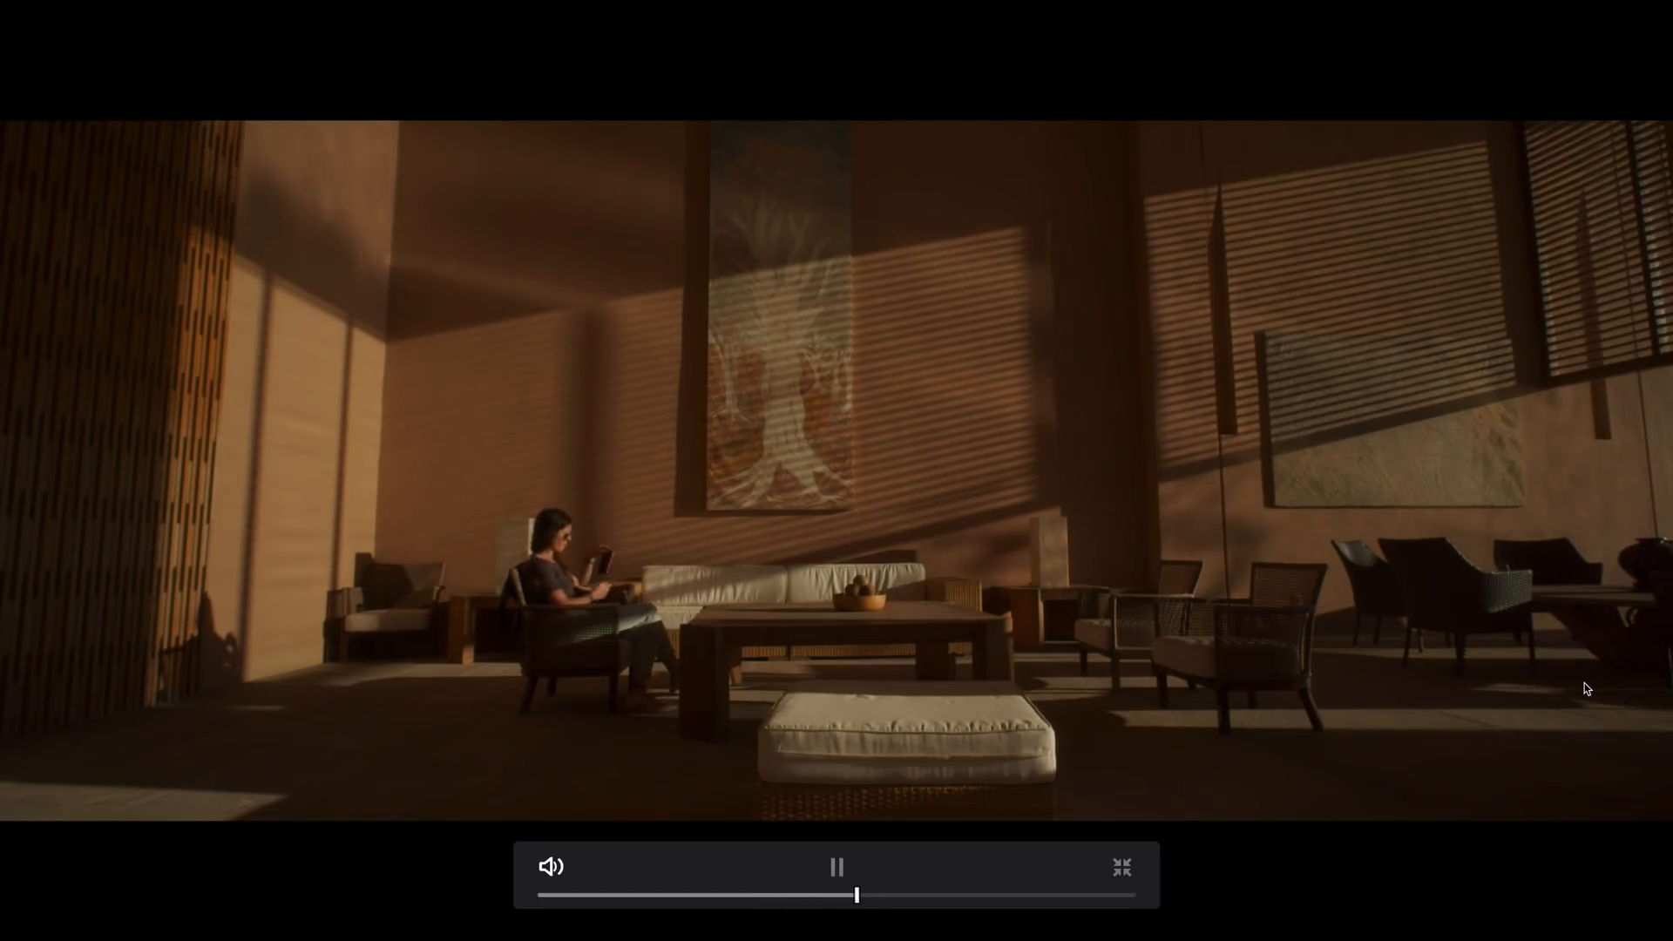
{"action": "key", "text": "space"}
{"action": "key", "text": "Escape"}
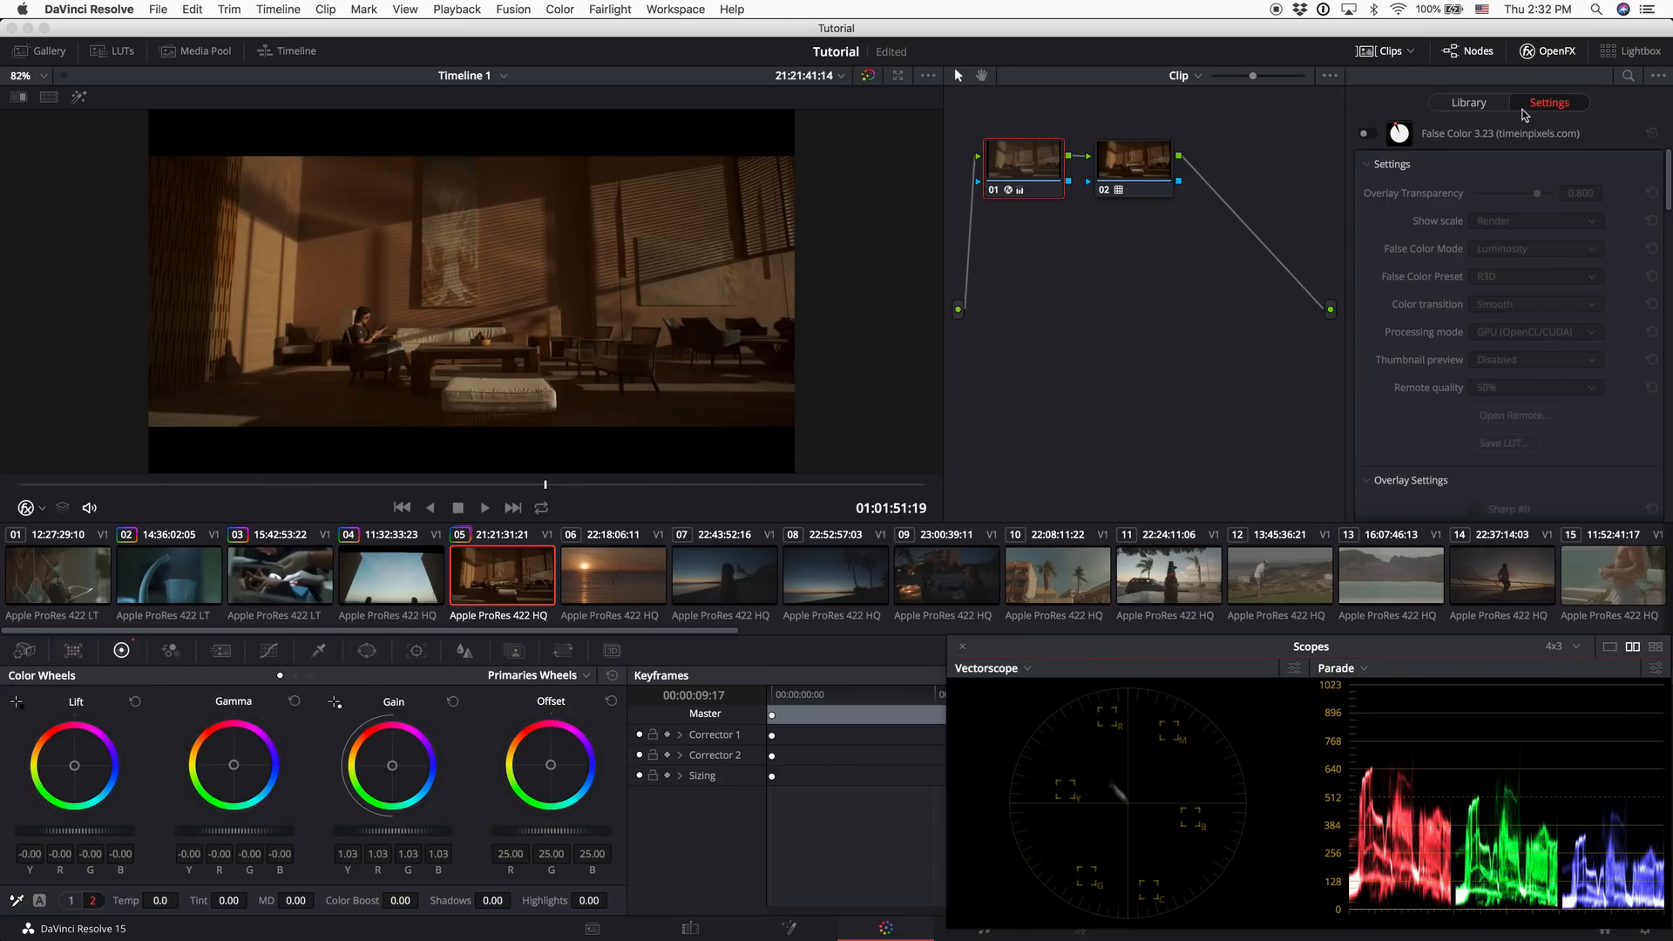
Check node 01's False Color overlay again, hide it, and compare the shot full screen with the grade bypassed and restored
{"action": "left_click", "coordinate": [1369, 134]}
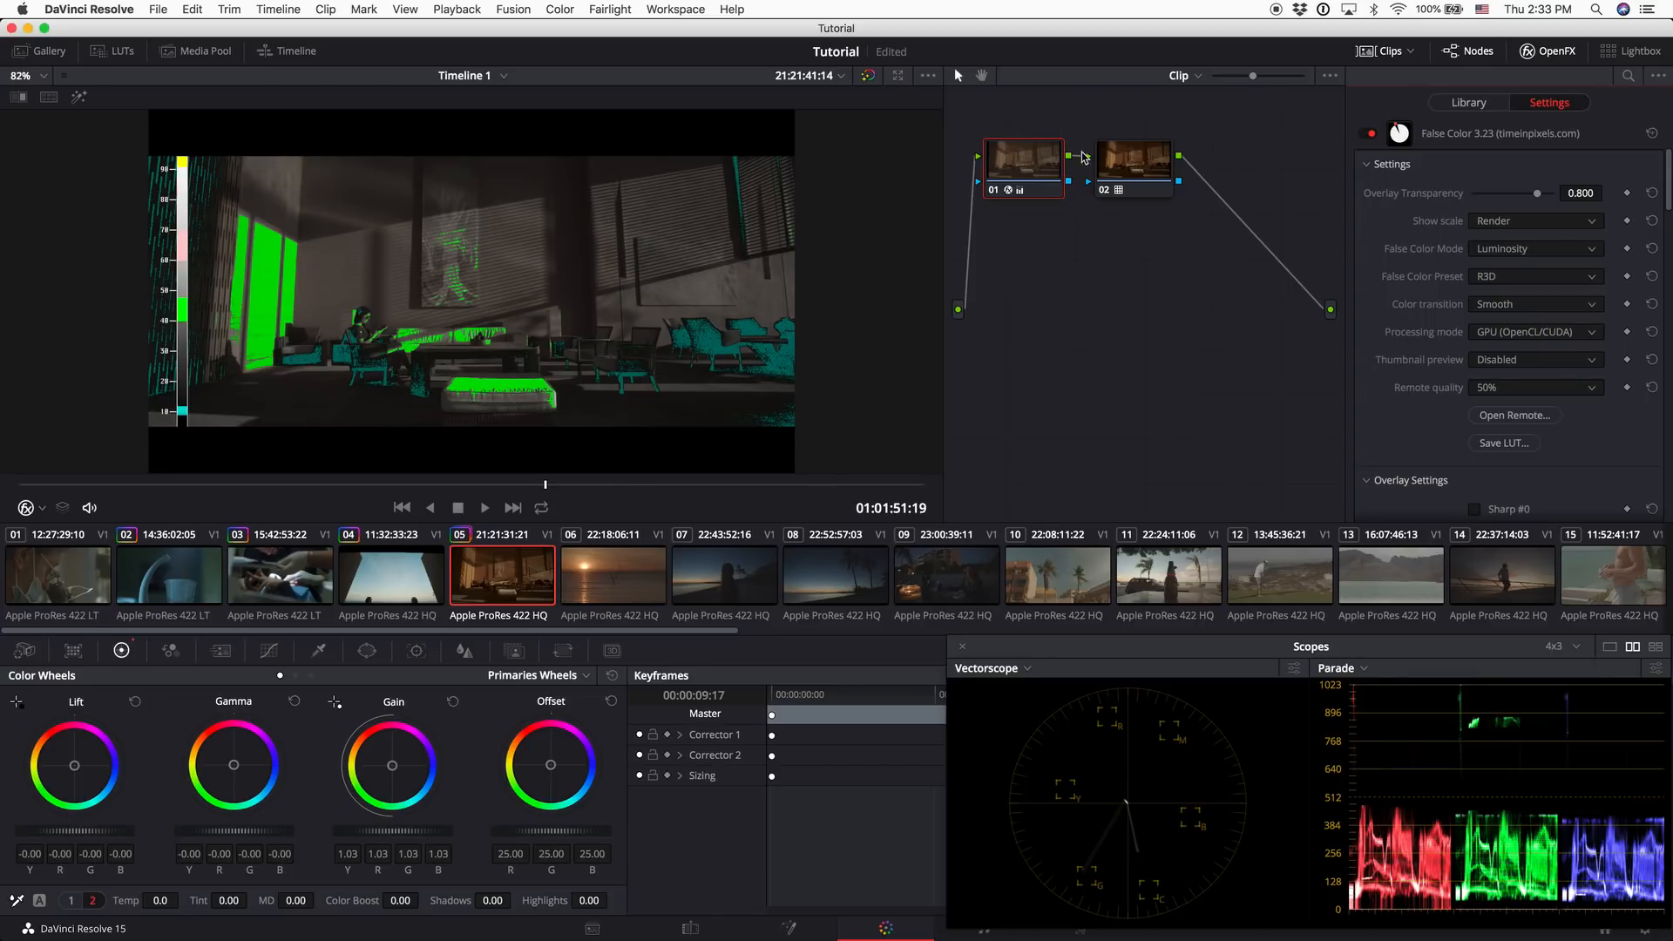
{"action": "left_click", "coordinate": [1370, 135]}
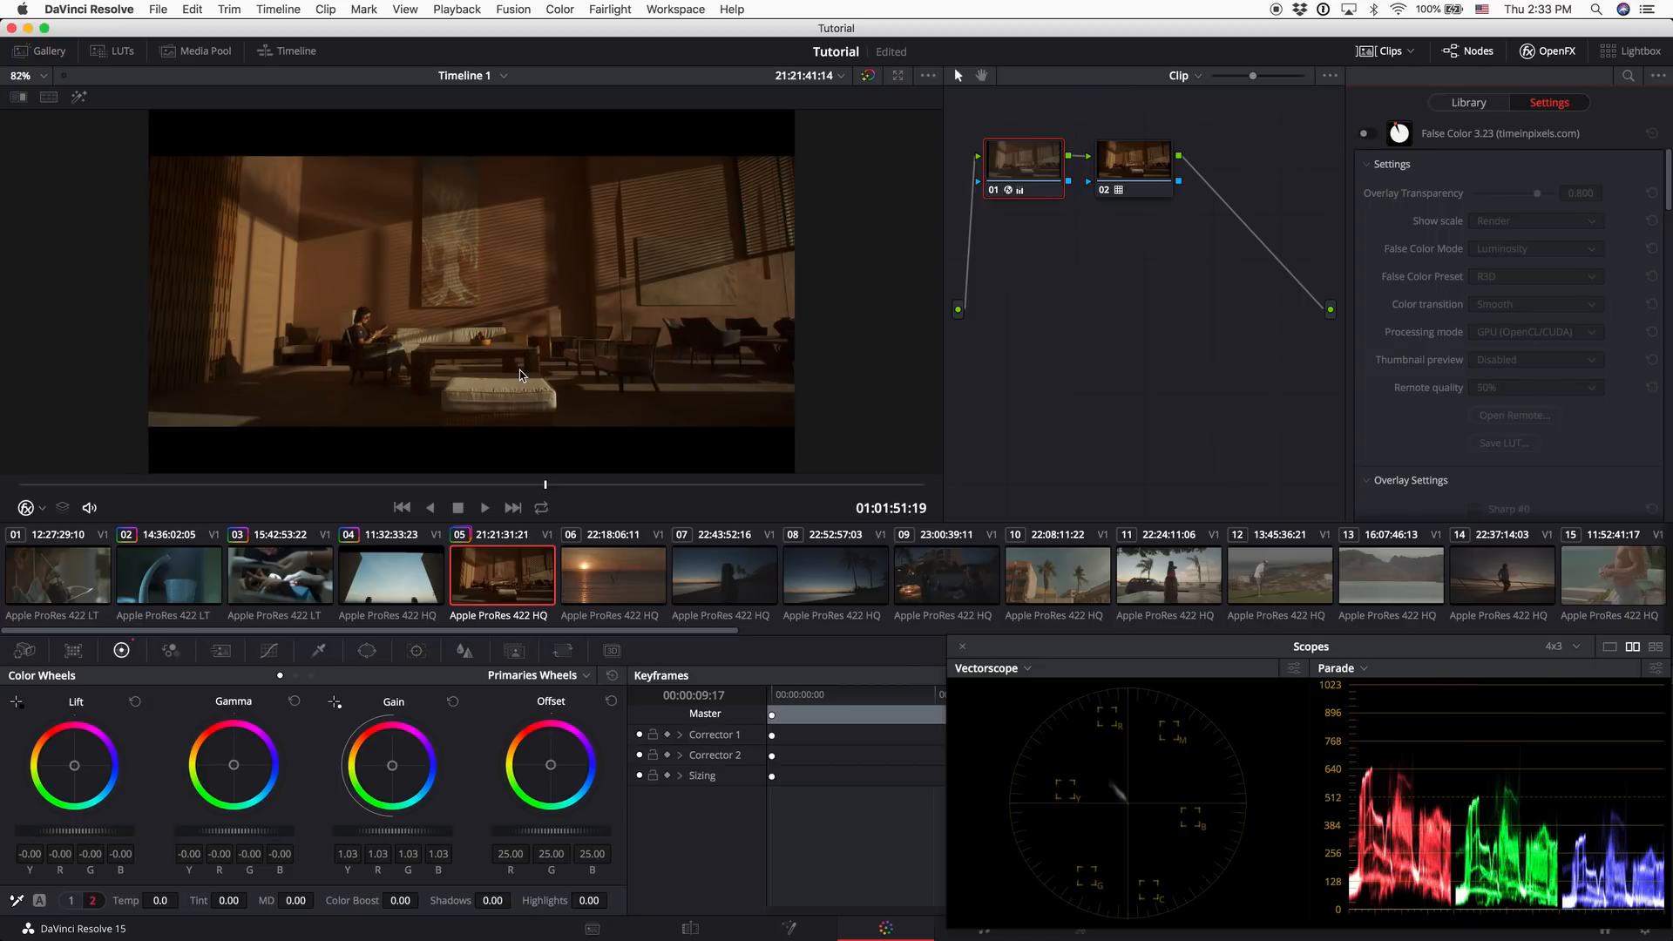
{"action": "key", "text": "super+f"}
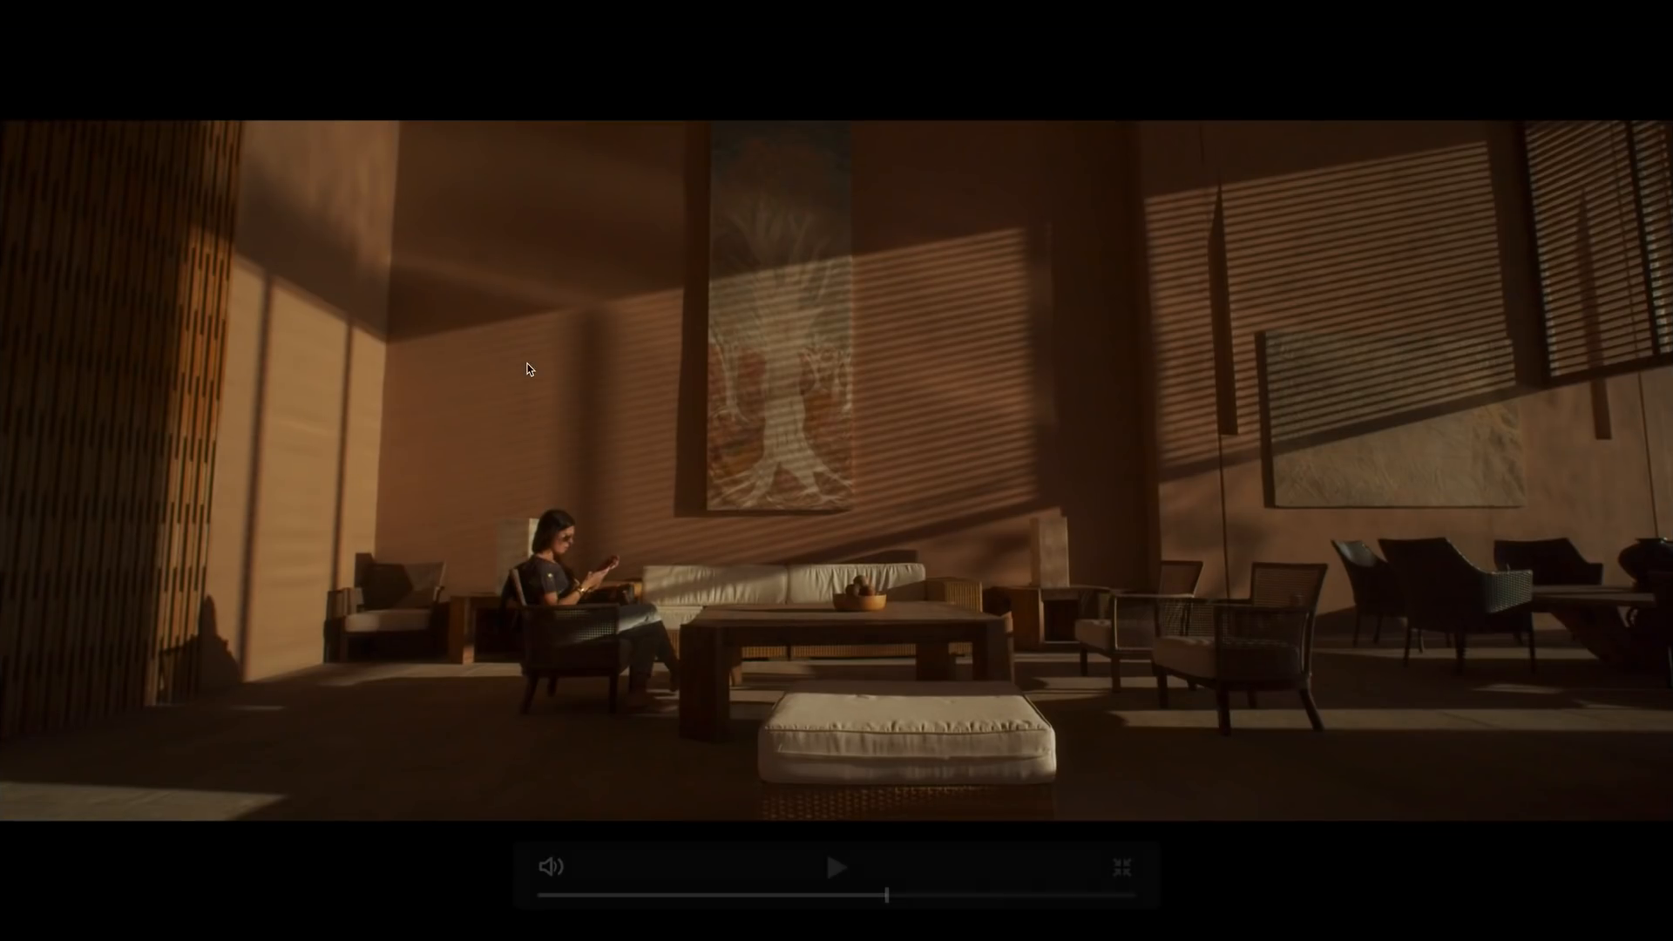
{"action": "key", "text": "shift+d"}
{"action": "key", "text": "shift+d"}
{"action": "key", "text": "shift+d"}
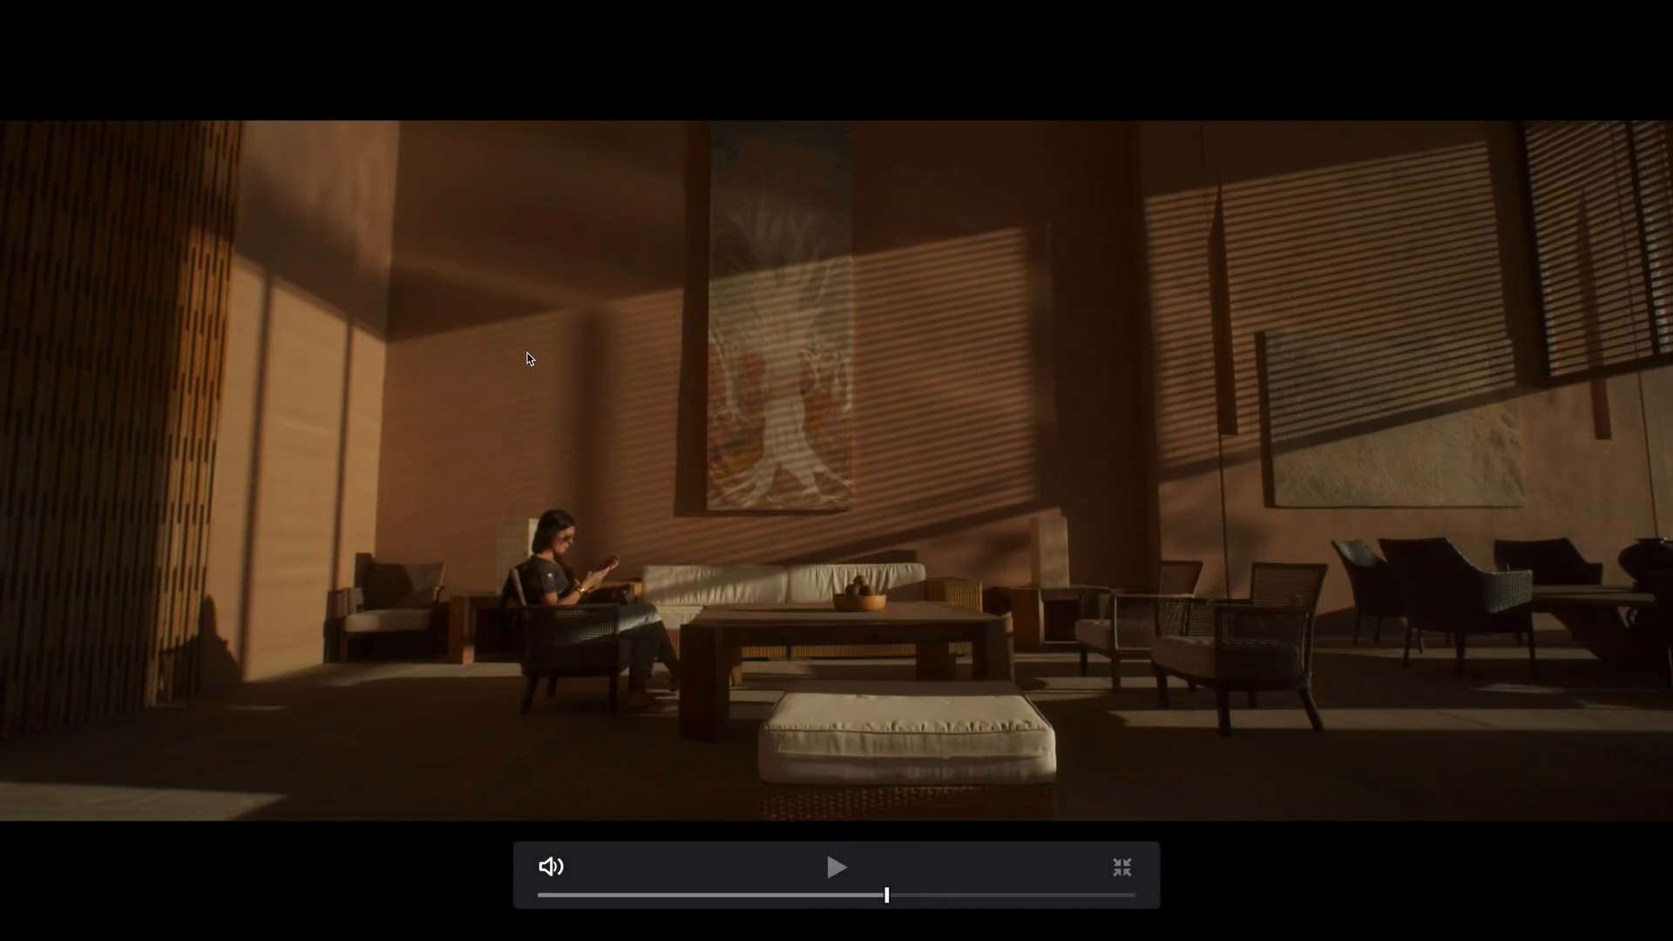
{"action": "key", "text": "super+f"}
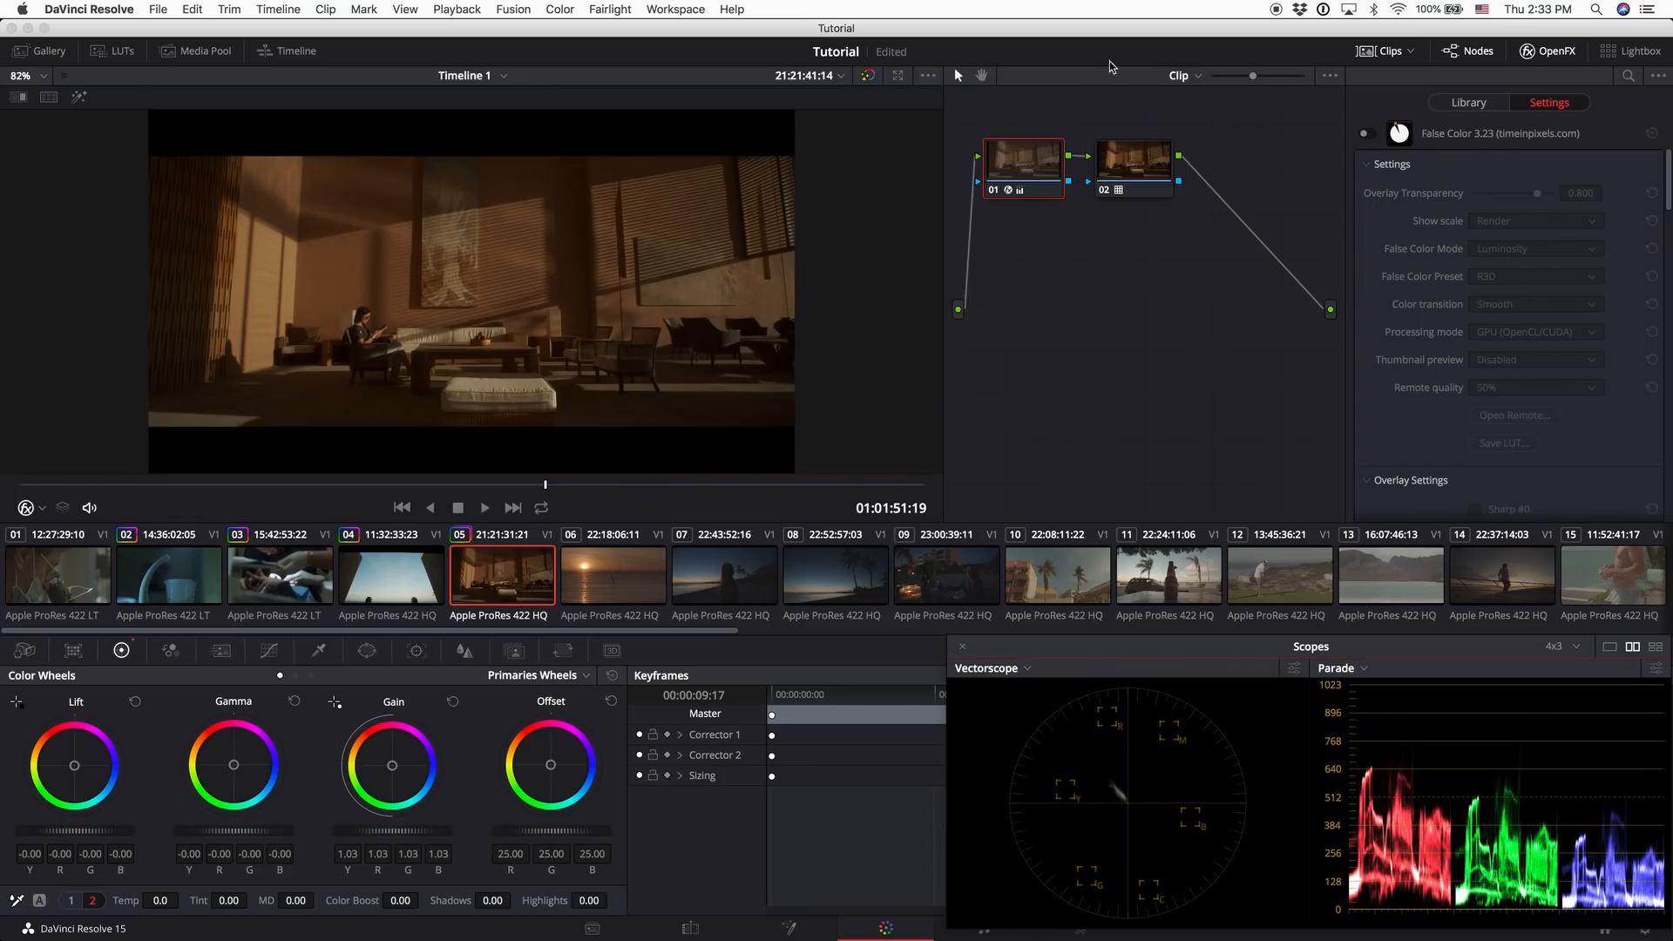
Load the local grade Version 2 on clip 05
{"action": "right_click", "coordinate": [514, 568]}
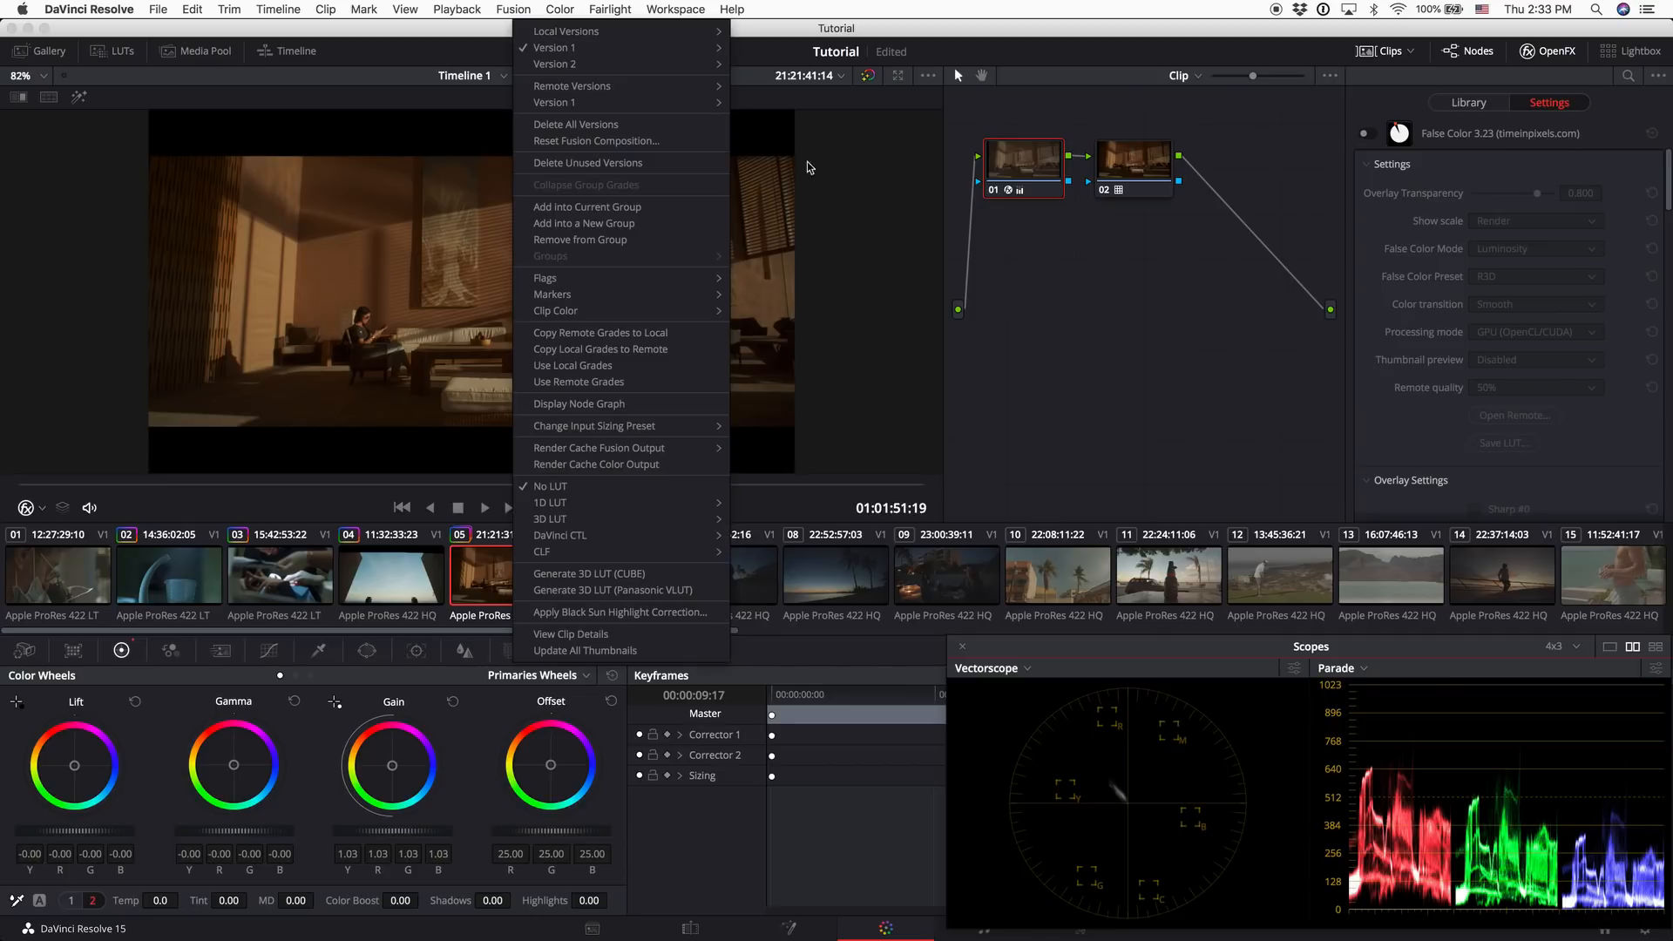
{"action": "mouse_move", "coordinate": [610, 64]}
{"action": "left_click", "coordinate": [784, 69]}
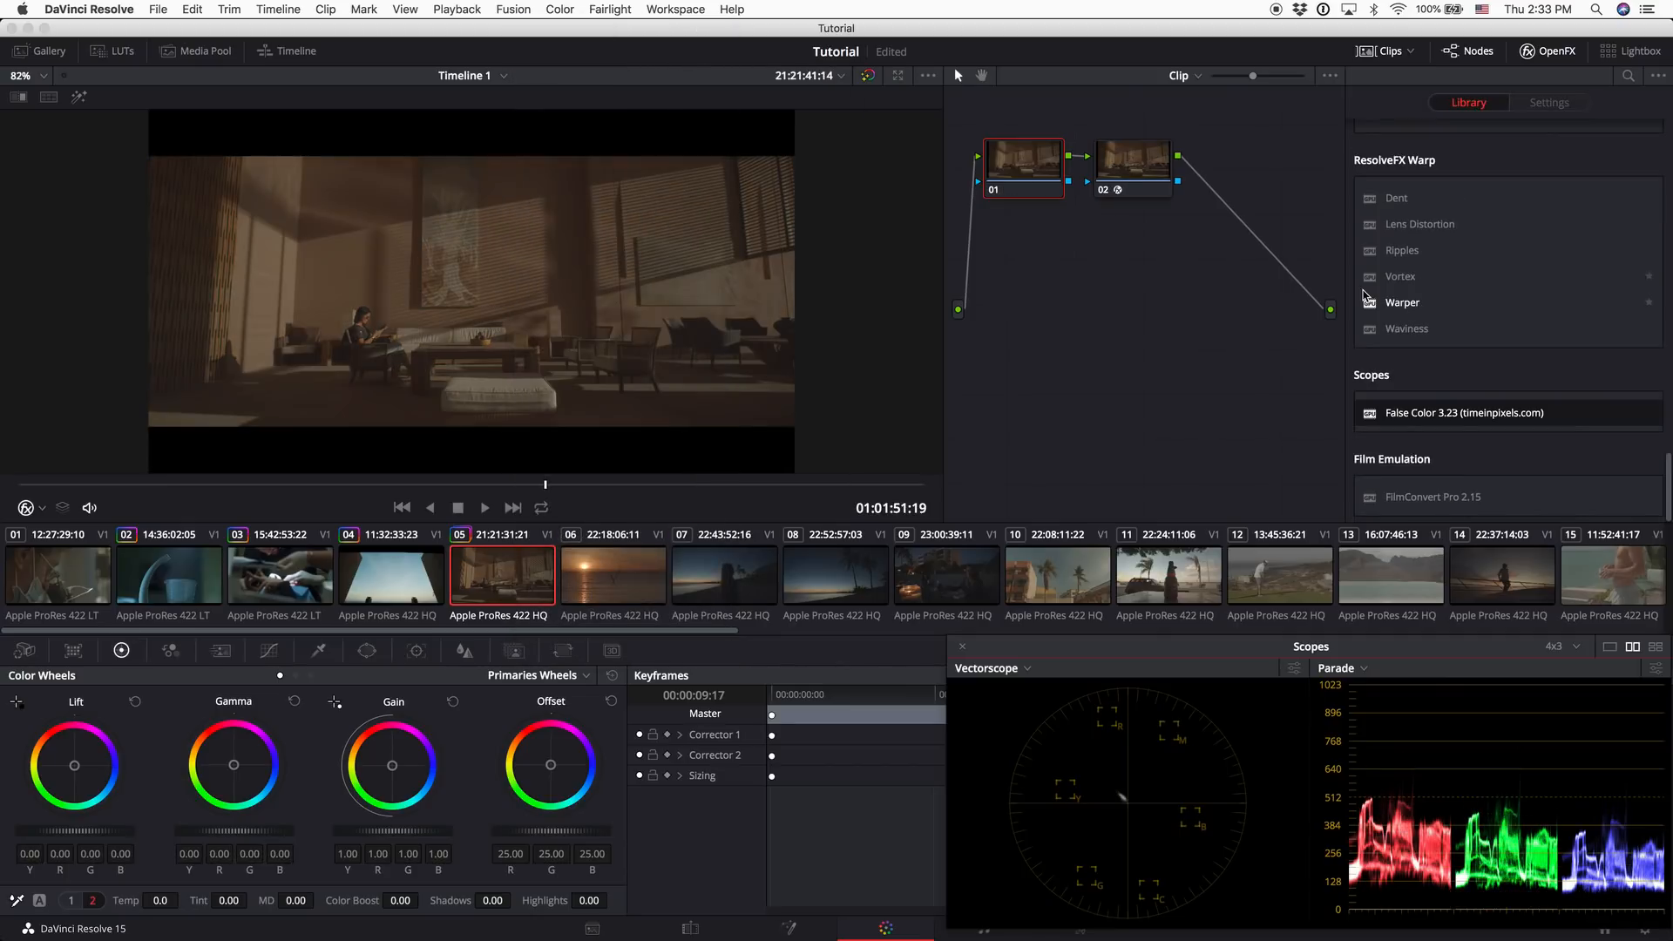
Replace the False Color node 02 with a new serial node and apply FilmConvert Pro 2.15 to it
{"action": "left_click", "coordinate": [1148, 157]}
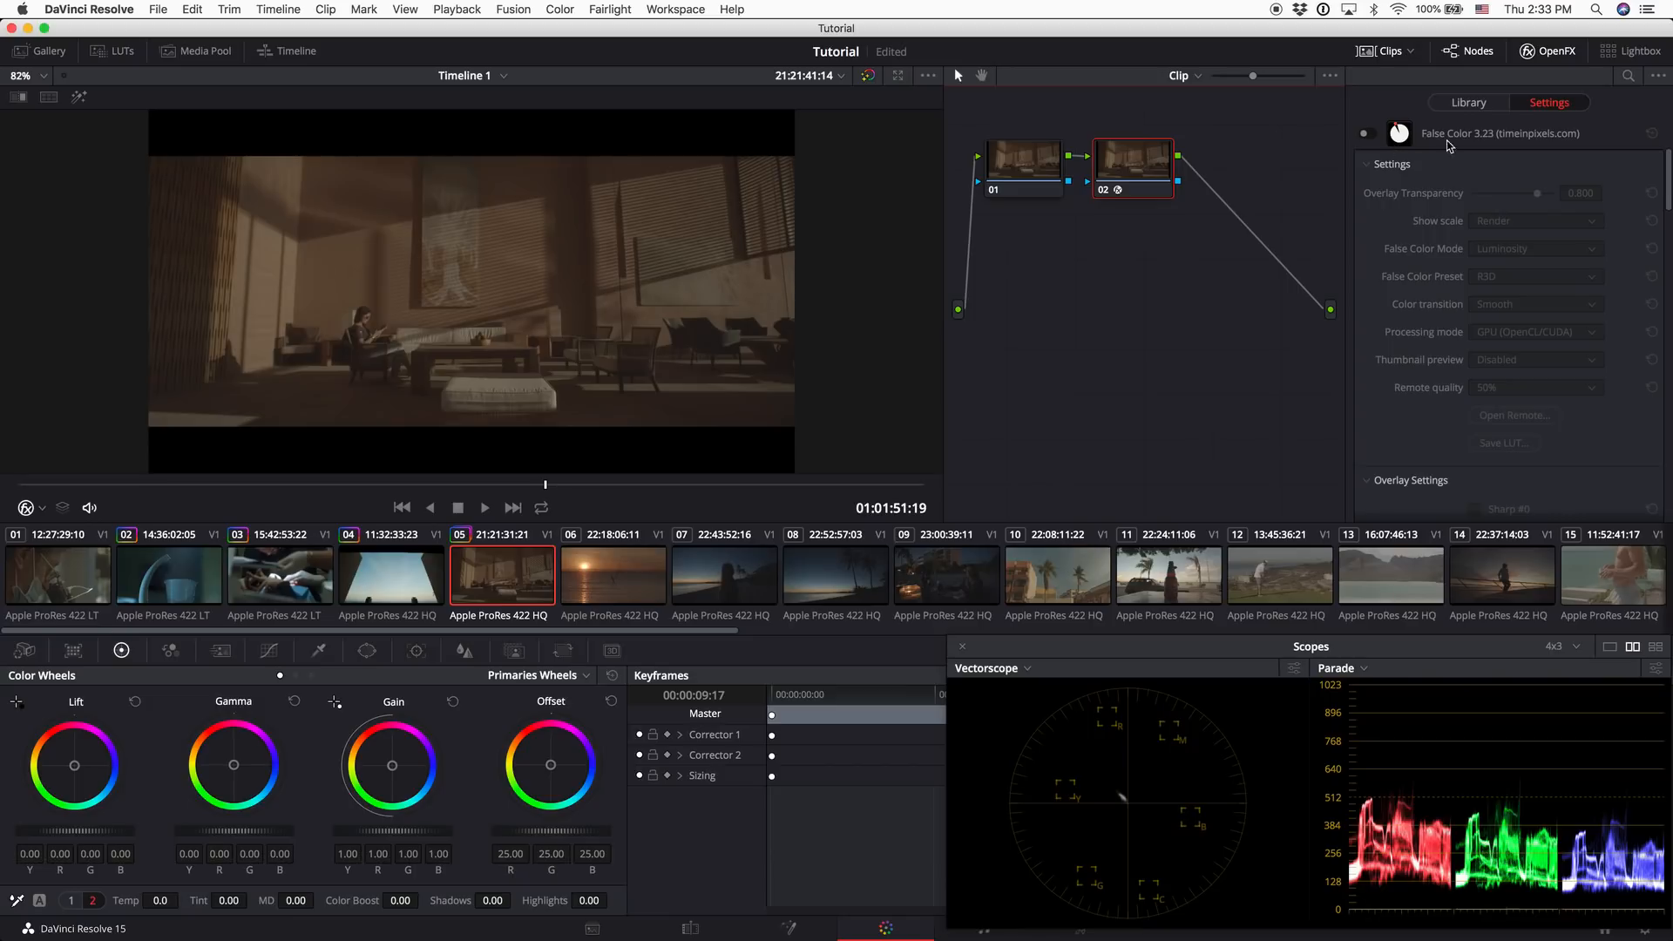
{"action": "key", "text": "BackSpace"}
{"action": "key", "text": "alt+s"}
{"action": "left_click_drag", "start_coordinate": [1415, 504], "coordinate": [1121, 162]}
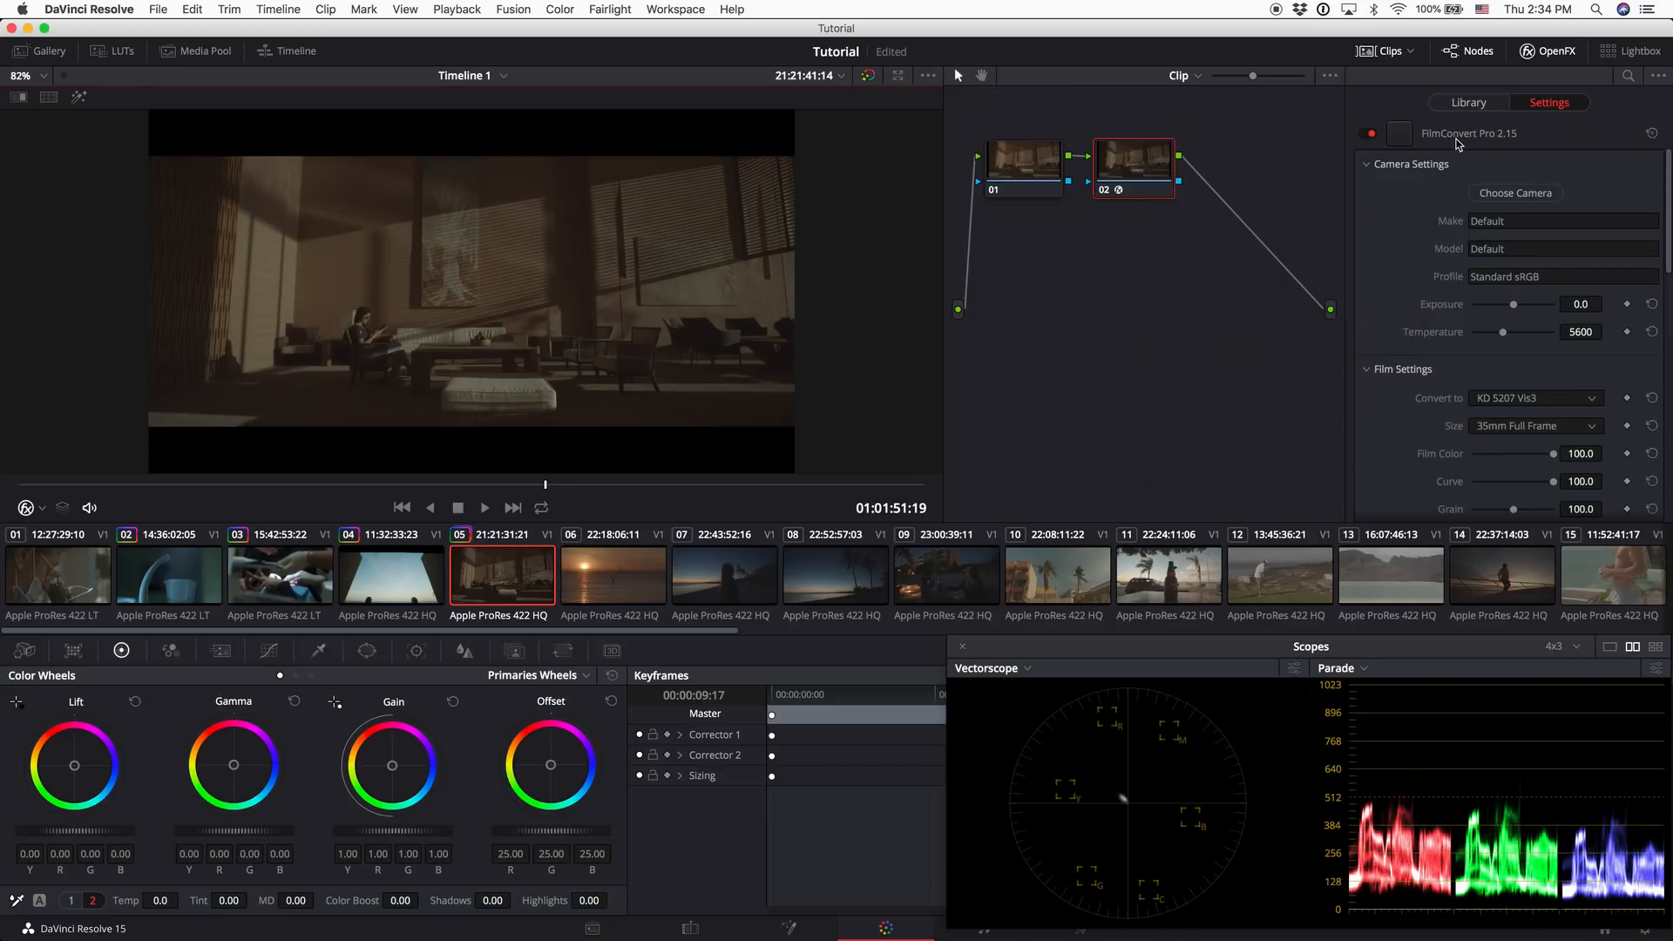
Examine the film stocks that FilmConvert Pro offers for the conversion
{"action": "scroll", "coordinate": [1420, 281], "scroll_direction": "down", "scroll_amount": 5}
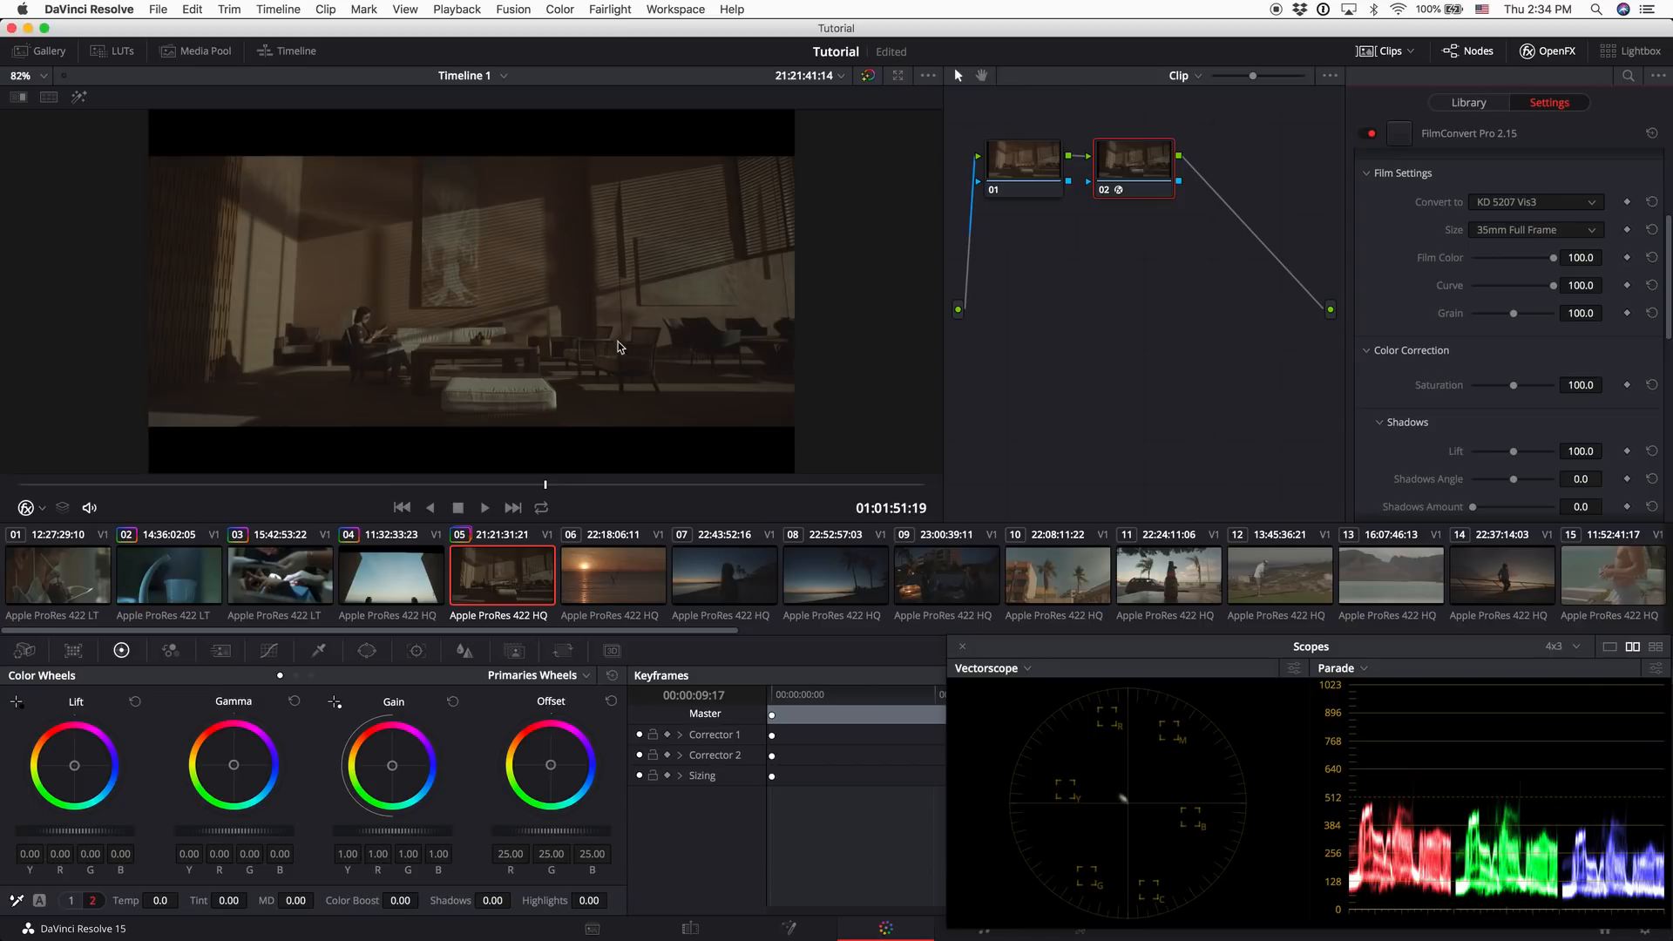
{"action": "left_click", "coordinate": [1495, 203]}
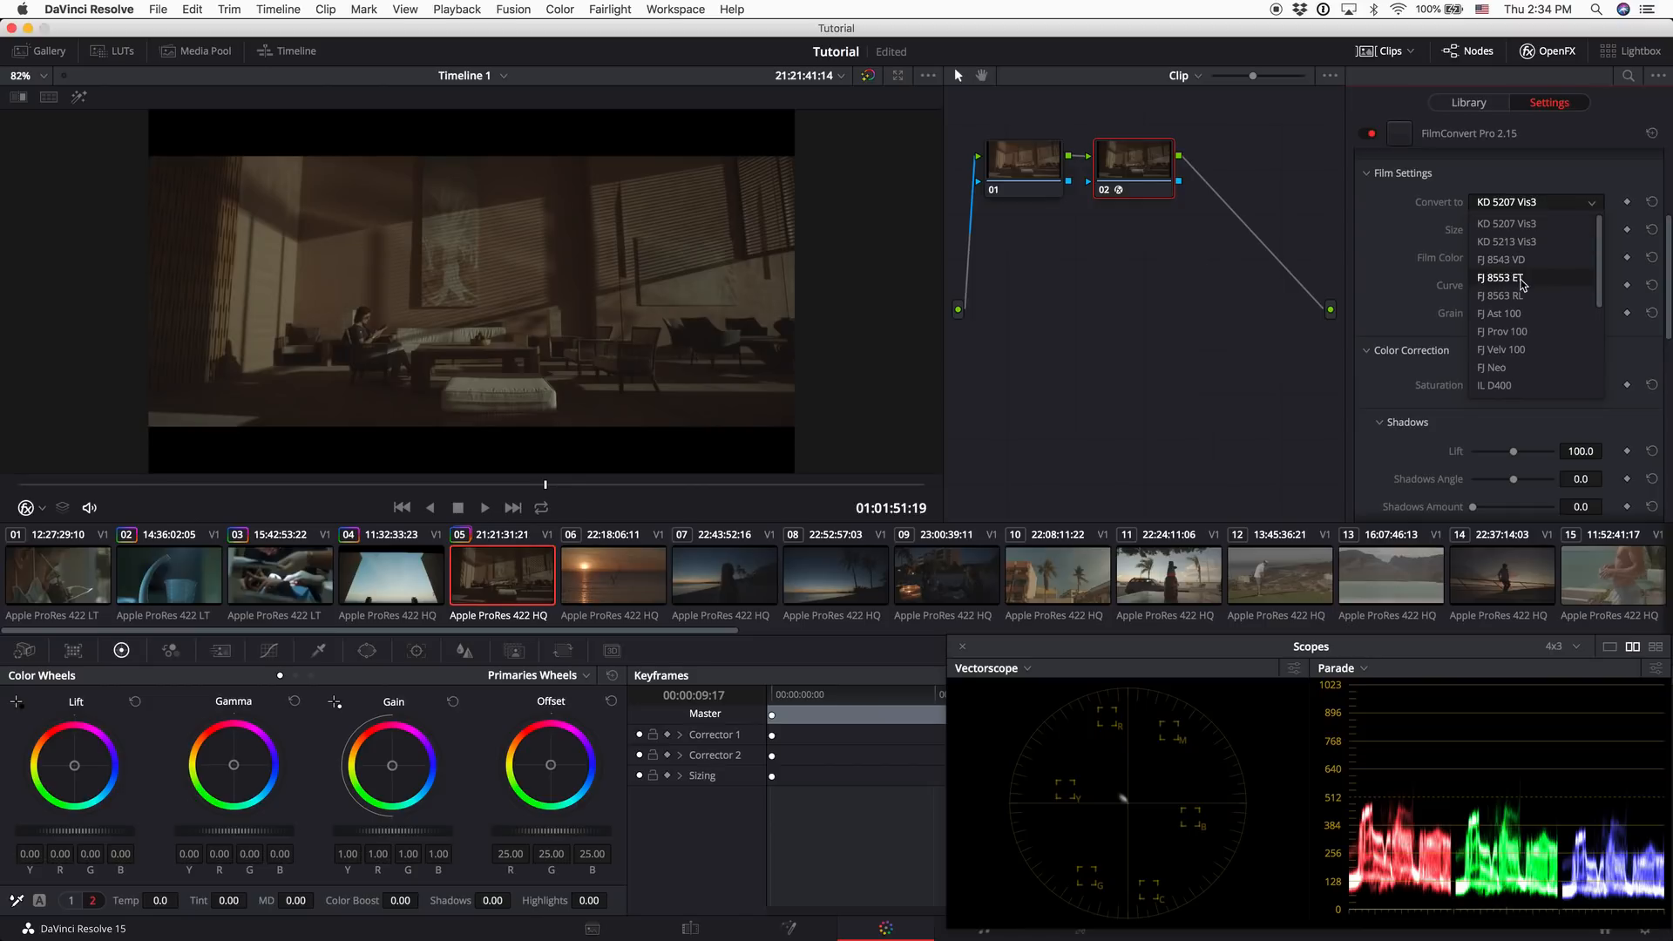
{"action": "left_click", "coordinate": [1415, 247]}
{"action": "left_click", "coordinate": [1498, 201]}
{"action": "left_click", "coordinate": [1392, 233]}
{"action": "scroll", "coordinate": [1444, 237], "scroll_direction": "up", "scroll_amount": 3}
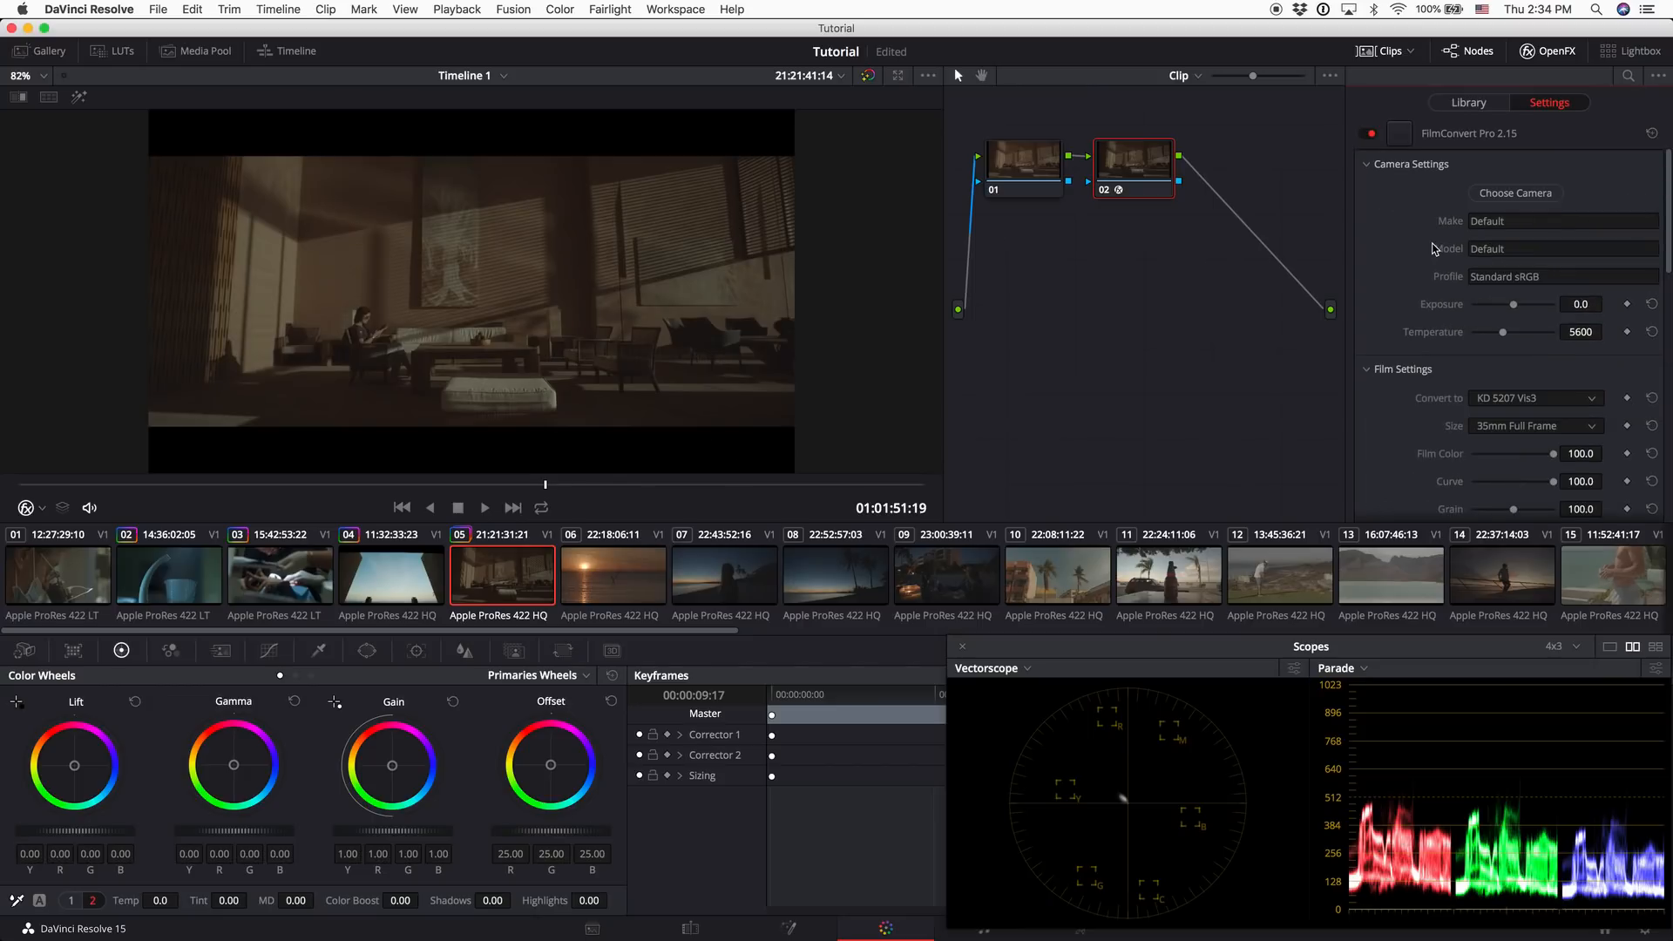
Set FilmConvert's source camera to Black Magic Design, model BMPCC 4K, with the Film profile
{"action": "left_click", "coordinate": [1537, 196]}
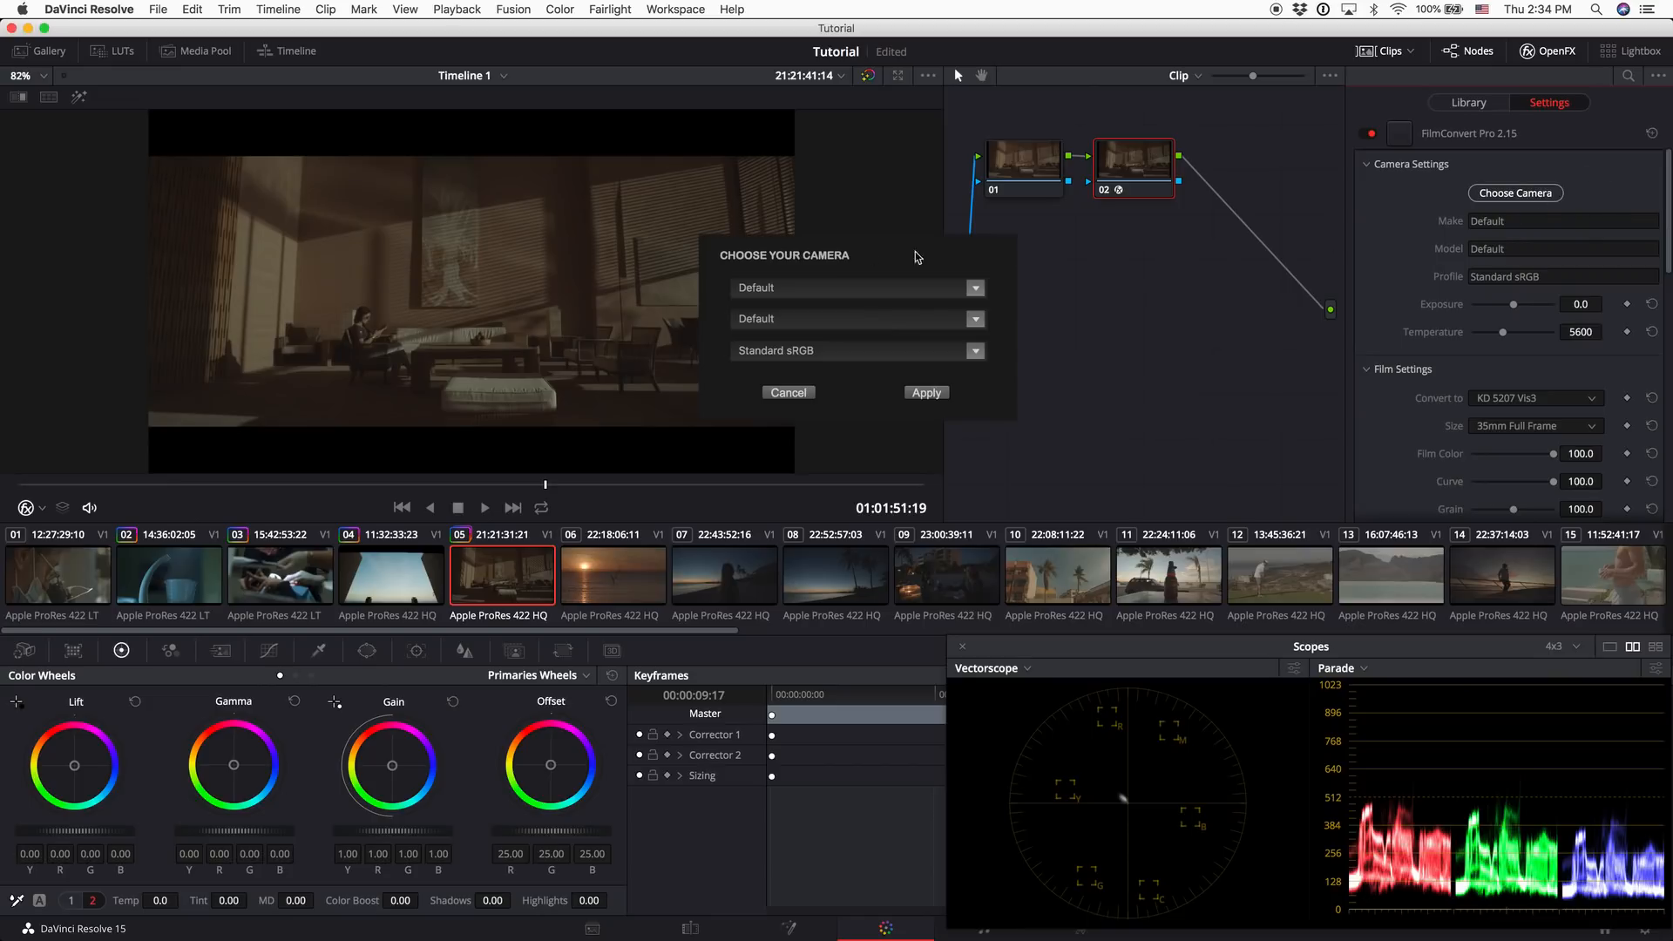
{"action": "left_click", "coordinate": [871, 291]}
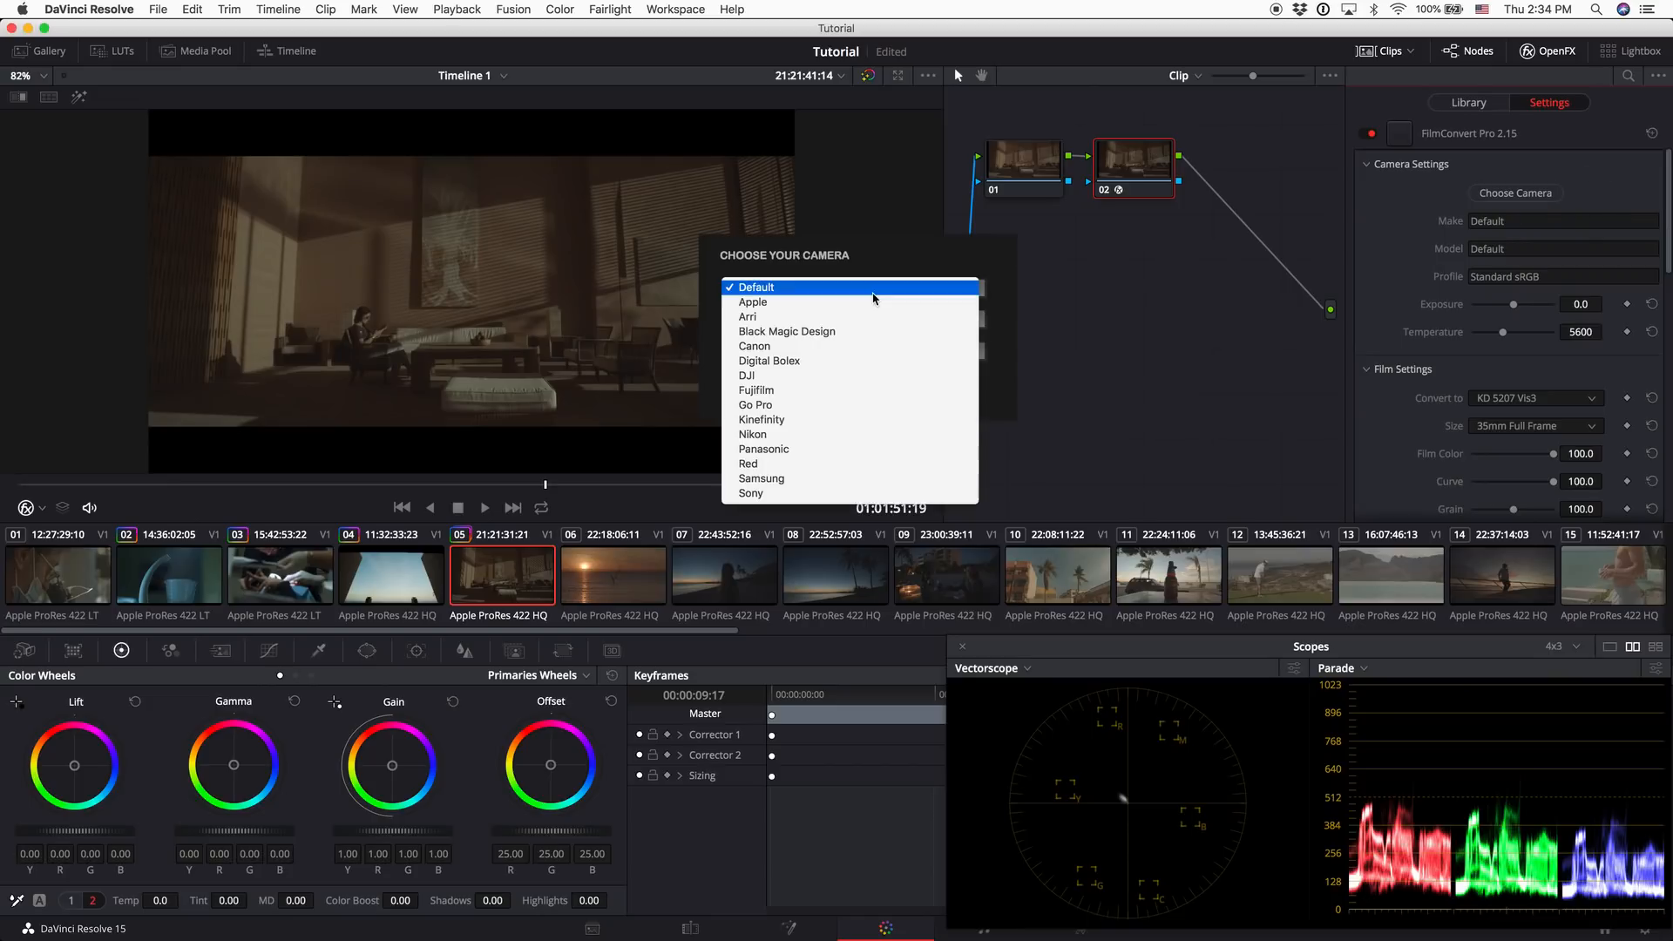
{"action": "left_click", "coordinate": [845, 332]}
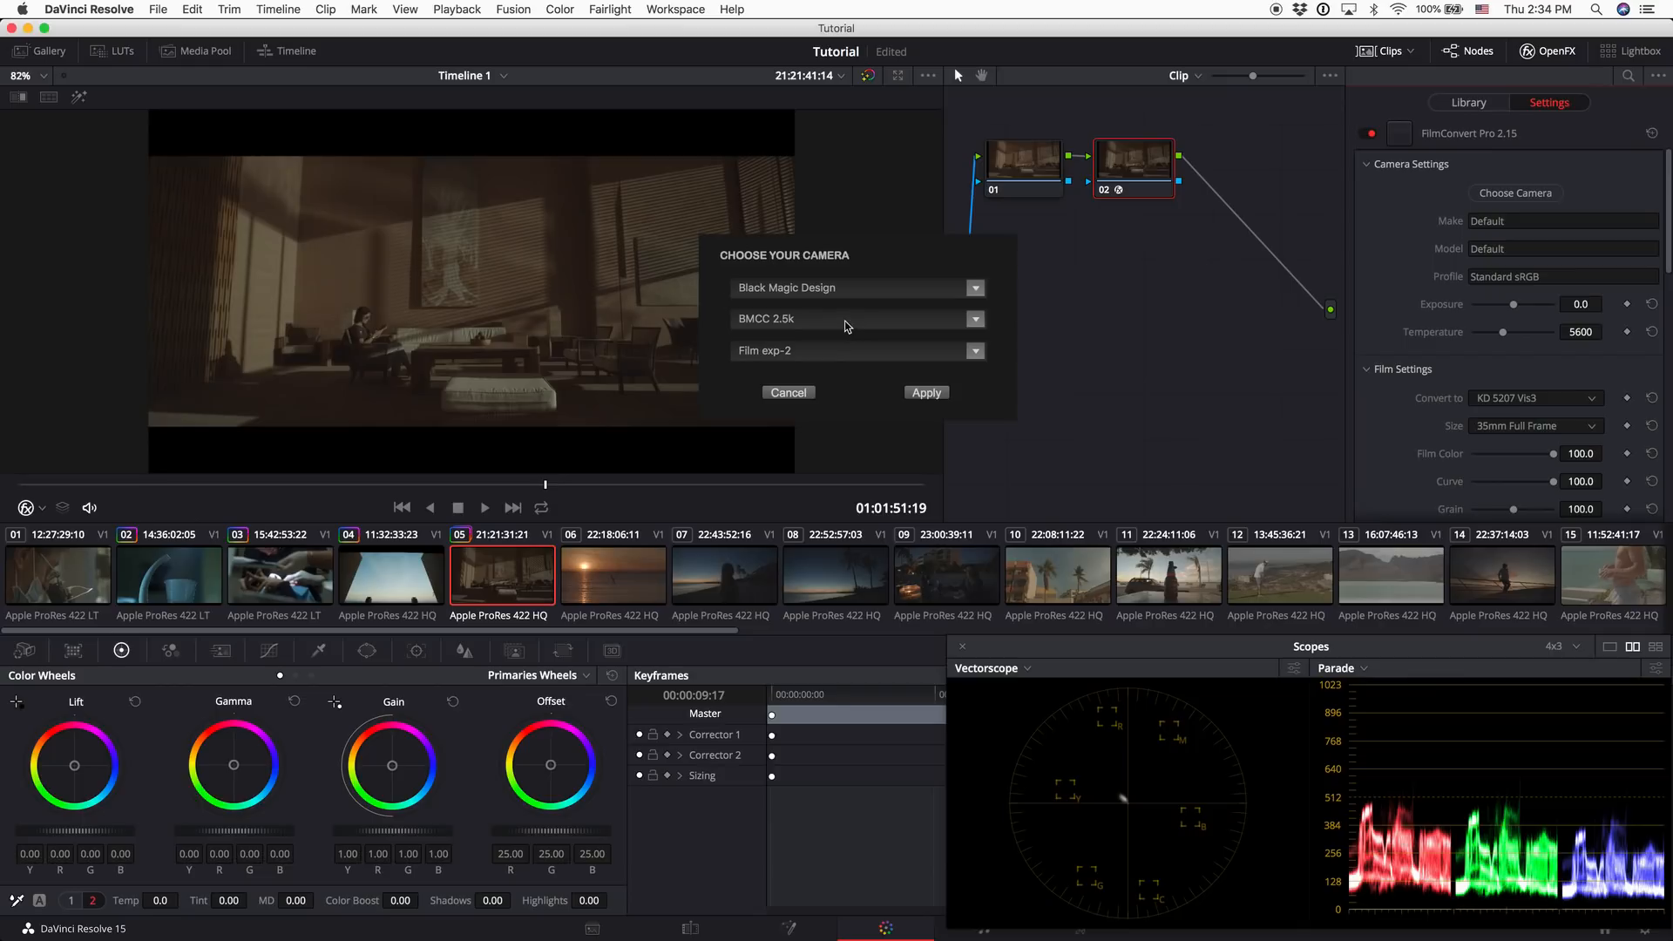
{"action": "left_click", "coordinate": [847, 323]}
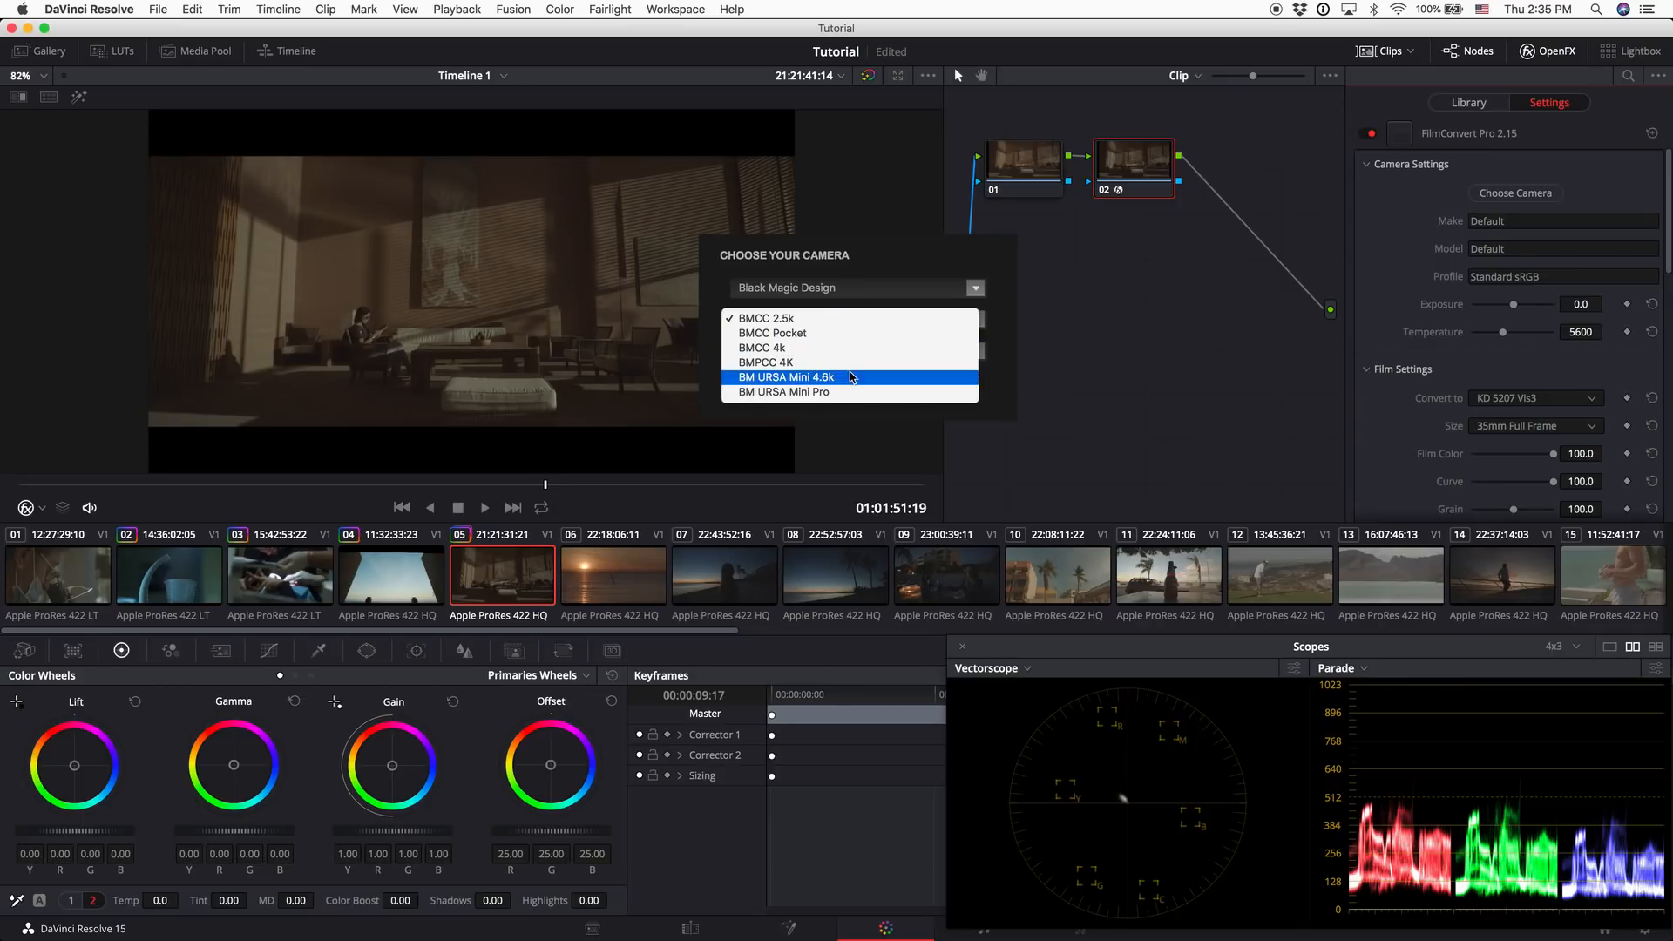
{"action": "left_click", "coordinate": [819, 364]}
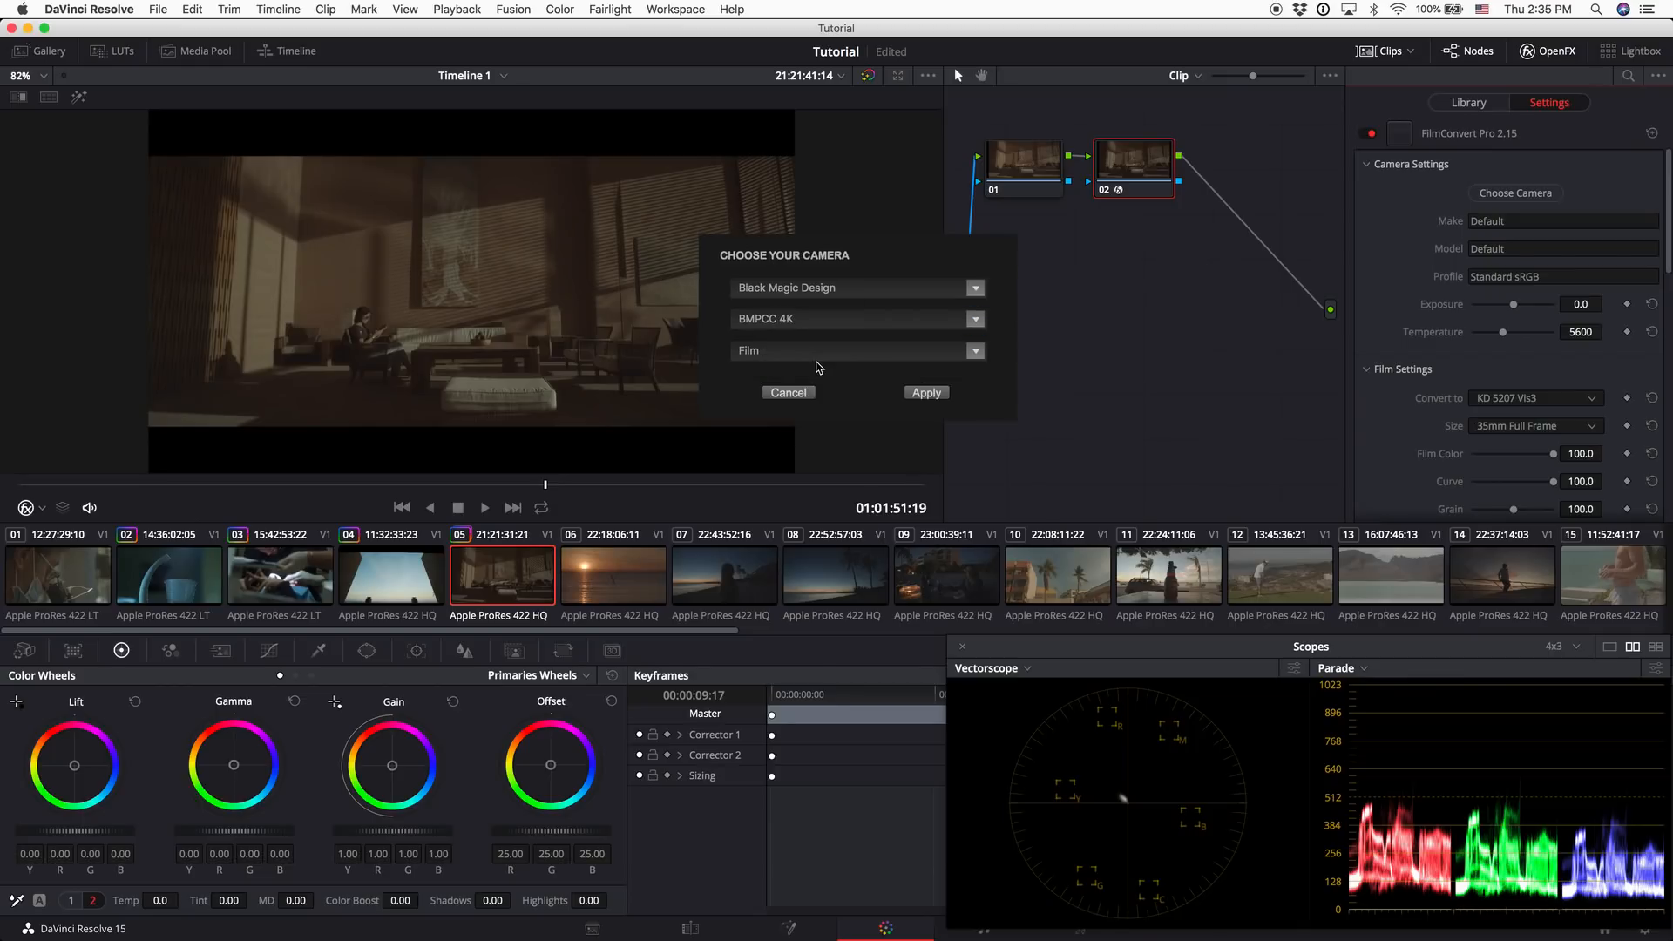
{"action": "left_click", "coordinate": [825, 356]}
{"action": "left_click", "coordinate": [826, 354]}
{"action": "left_click", "coordinate": [935, 395]}
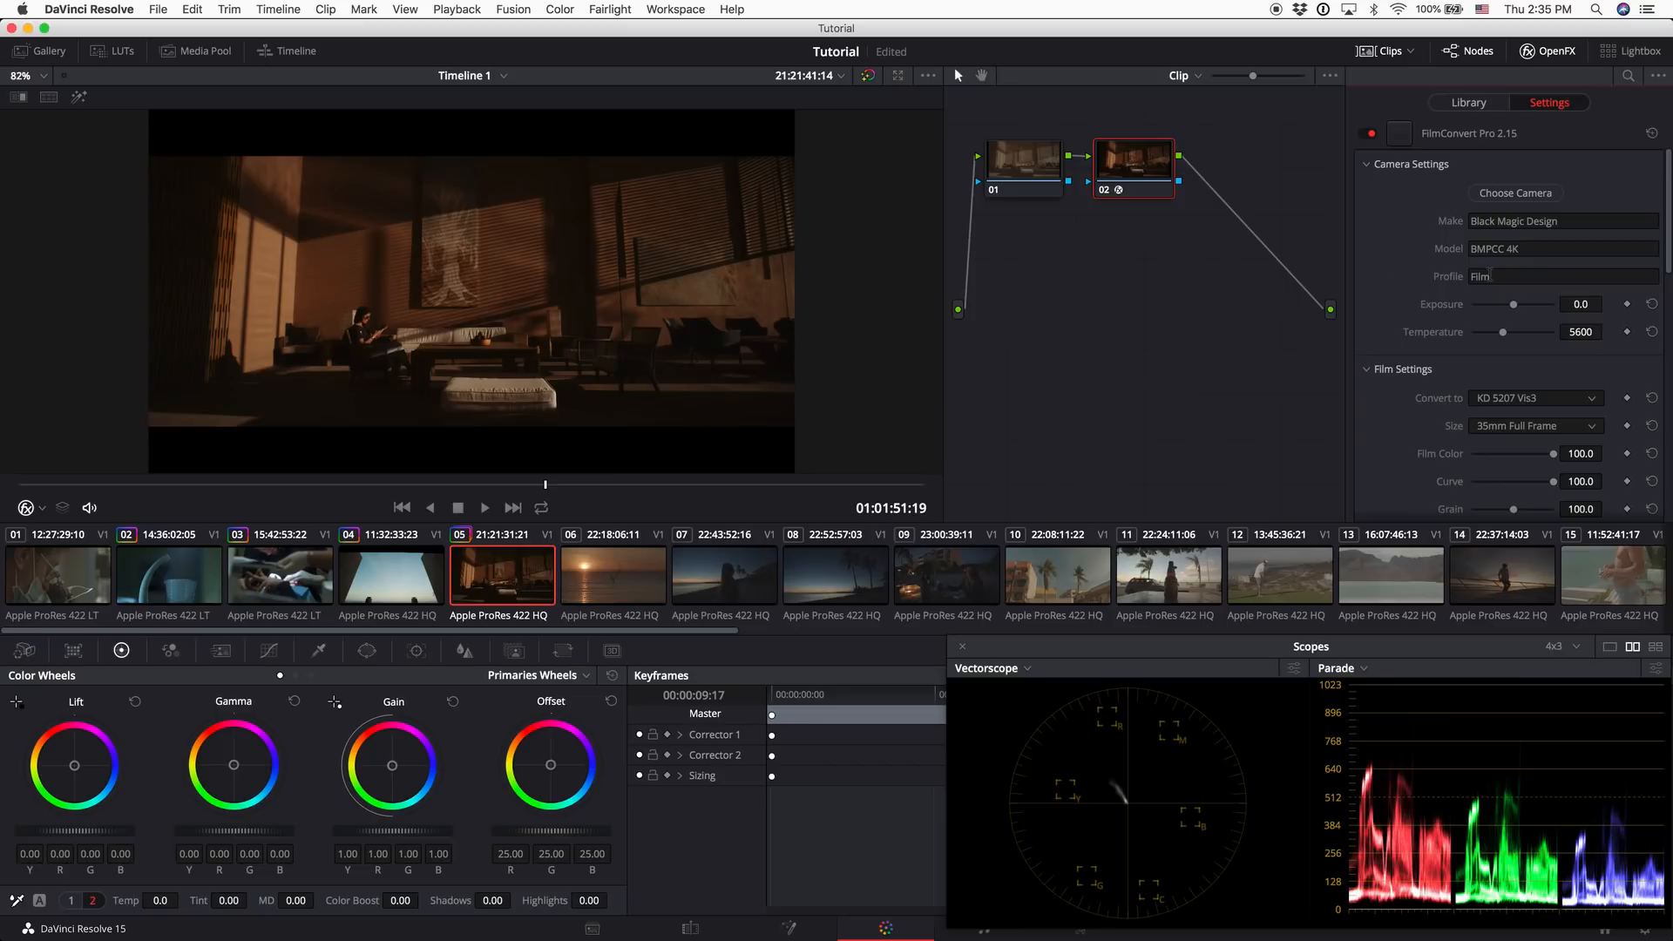
Try a higher exposure and a cooler temperature of 3157 in FilmConvert, resetting each to its default
{"action": "mouse_move", "coordinate": [1514, 307]}
{"action": "left_mouse_down"}
{"action": "mouse_move", "coordinate": [1542, 307]}
{"action": "mouse_move", "coordinate": [1515, 308]}
{"action": "left_mouse_up"}
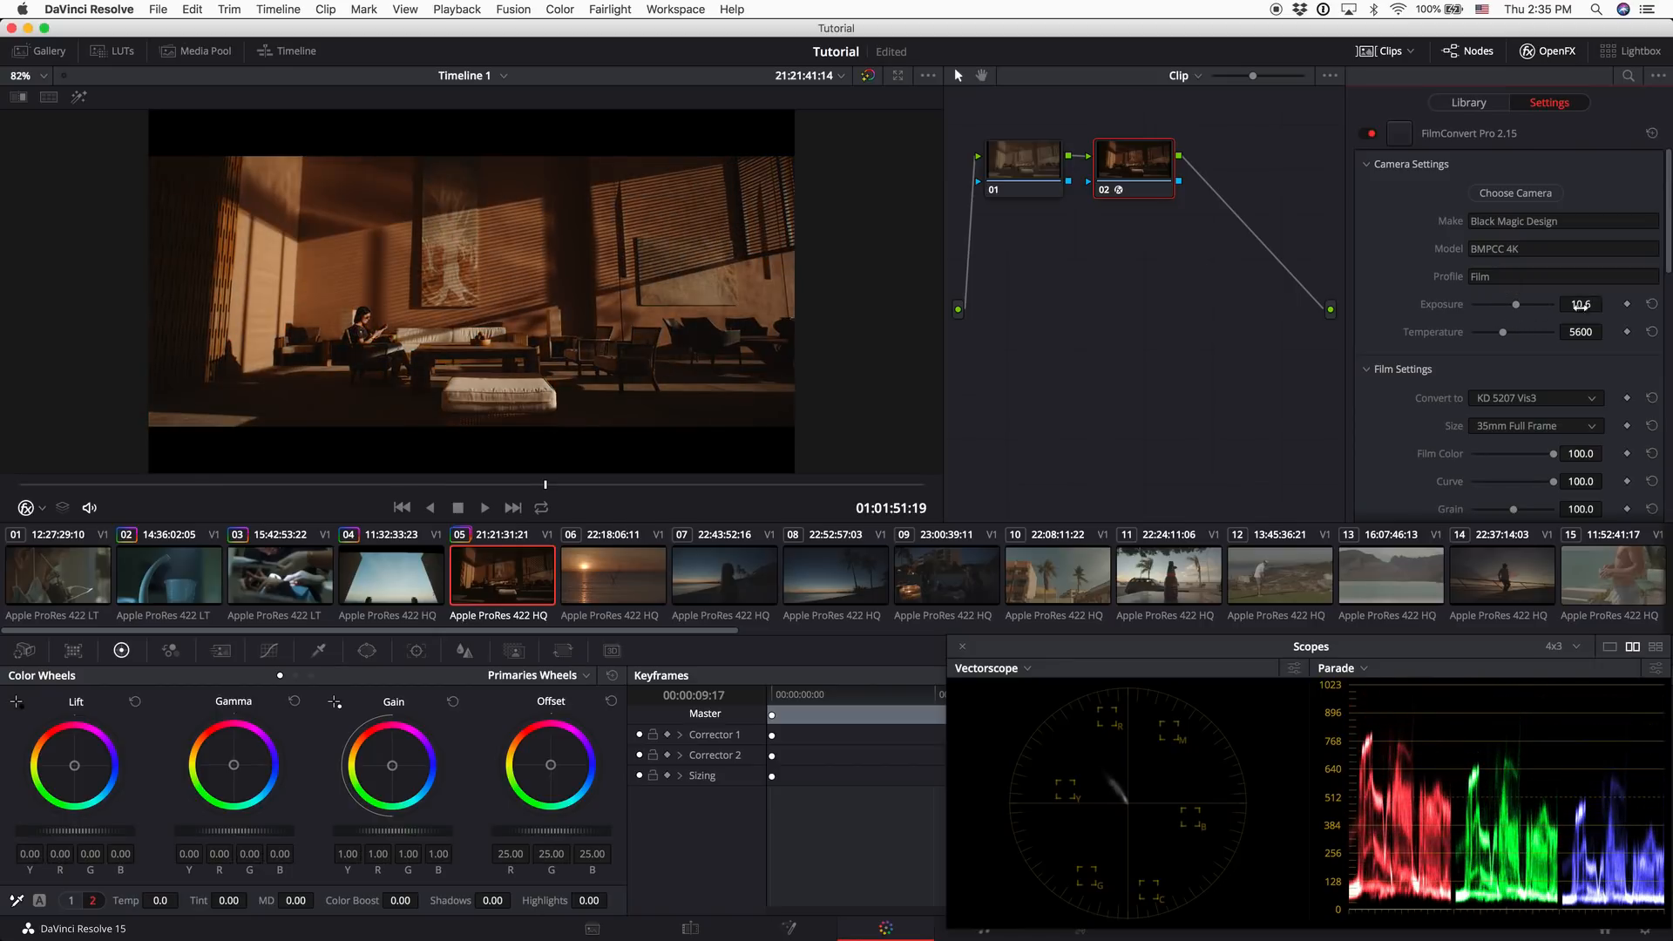
{"action": "left_click", "coordinate": [1651, 305]}
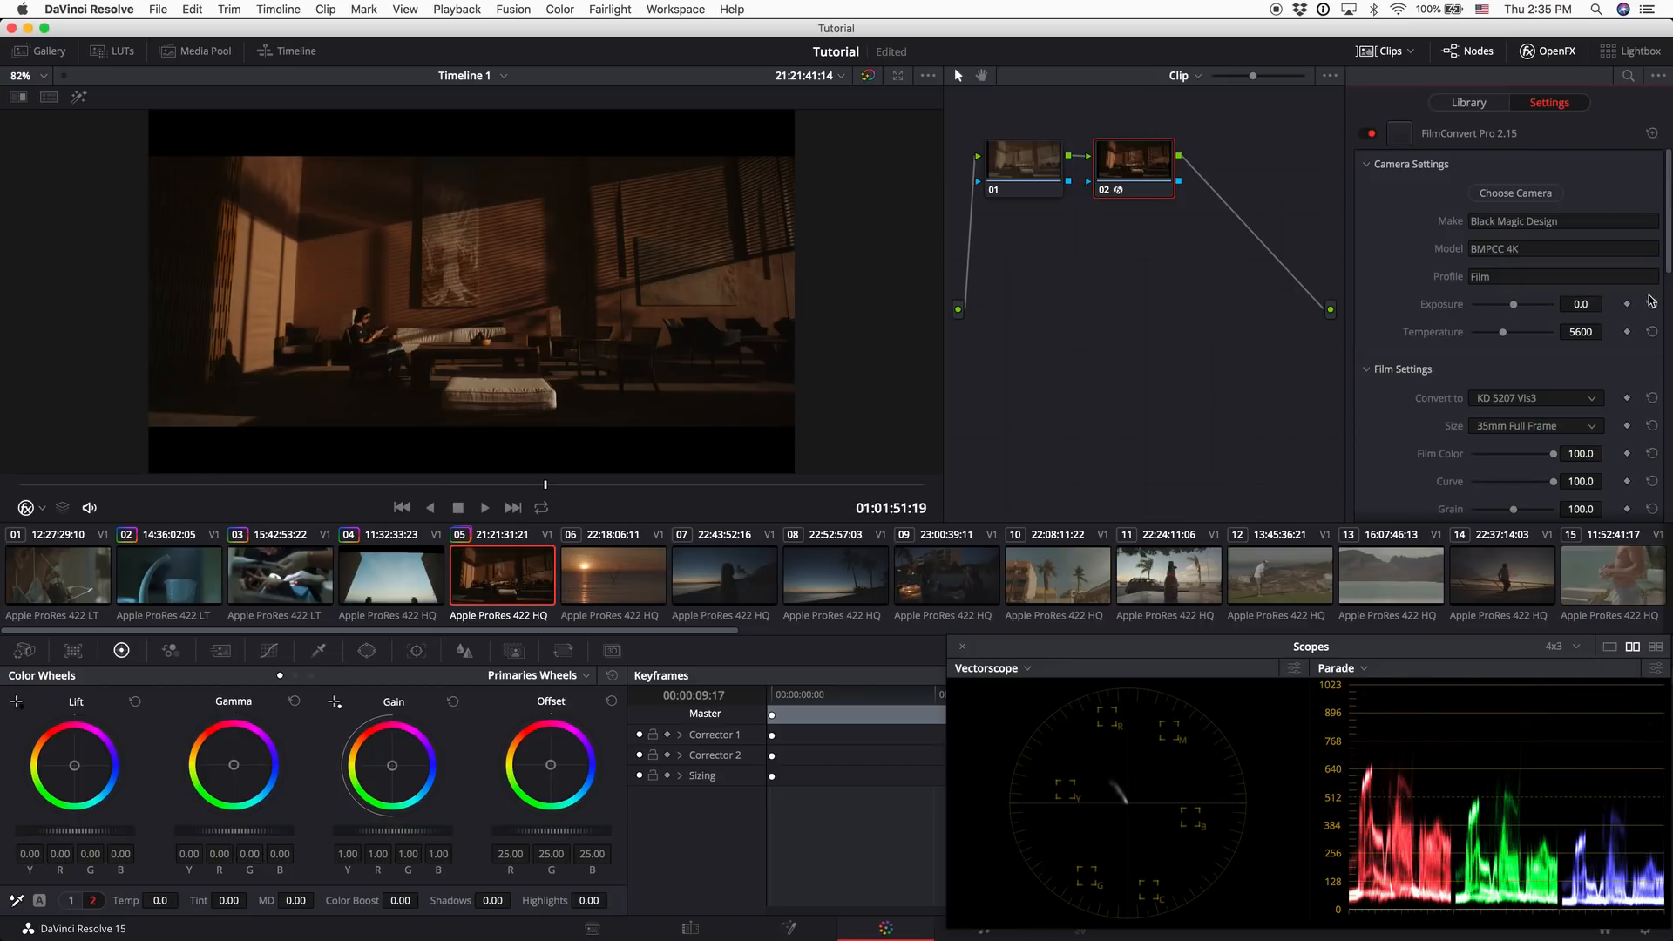
{"action": "mouse_move", "coordinate": [1502, 334]}
{"action": "left_mouse_down"}
{"action": "mouse_move", "coordinate": [1535, 337]}
{"action": "mouse_move", "coordinate": [1486, 339]}
{"action": "left_mouse_up"}
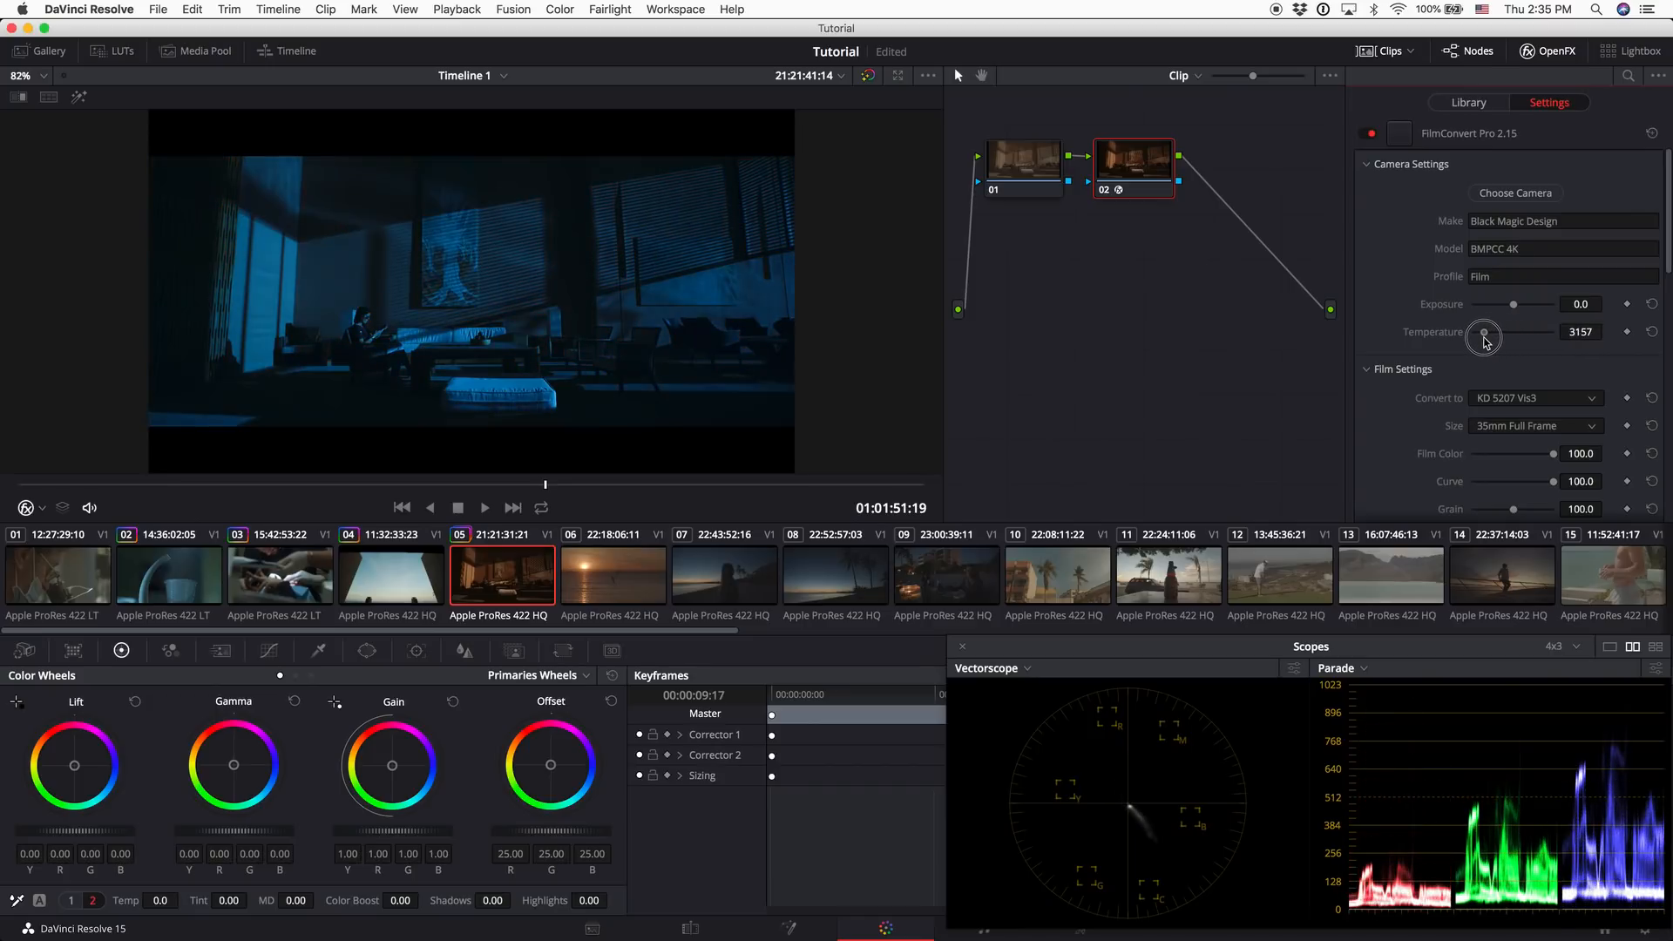
{"action": "left_click", "coordinate": [1651, 332]}
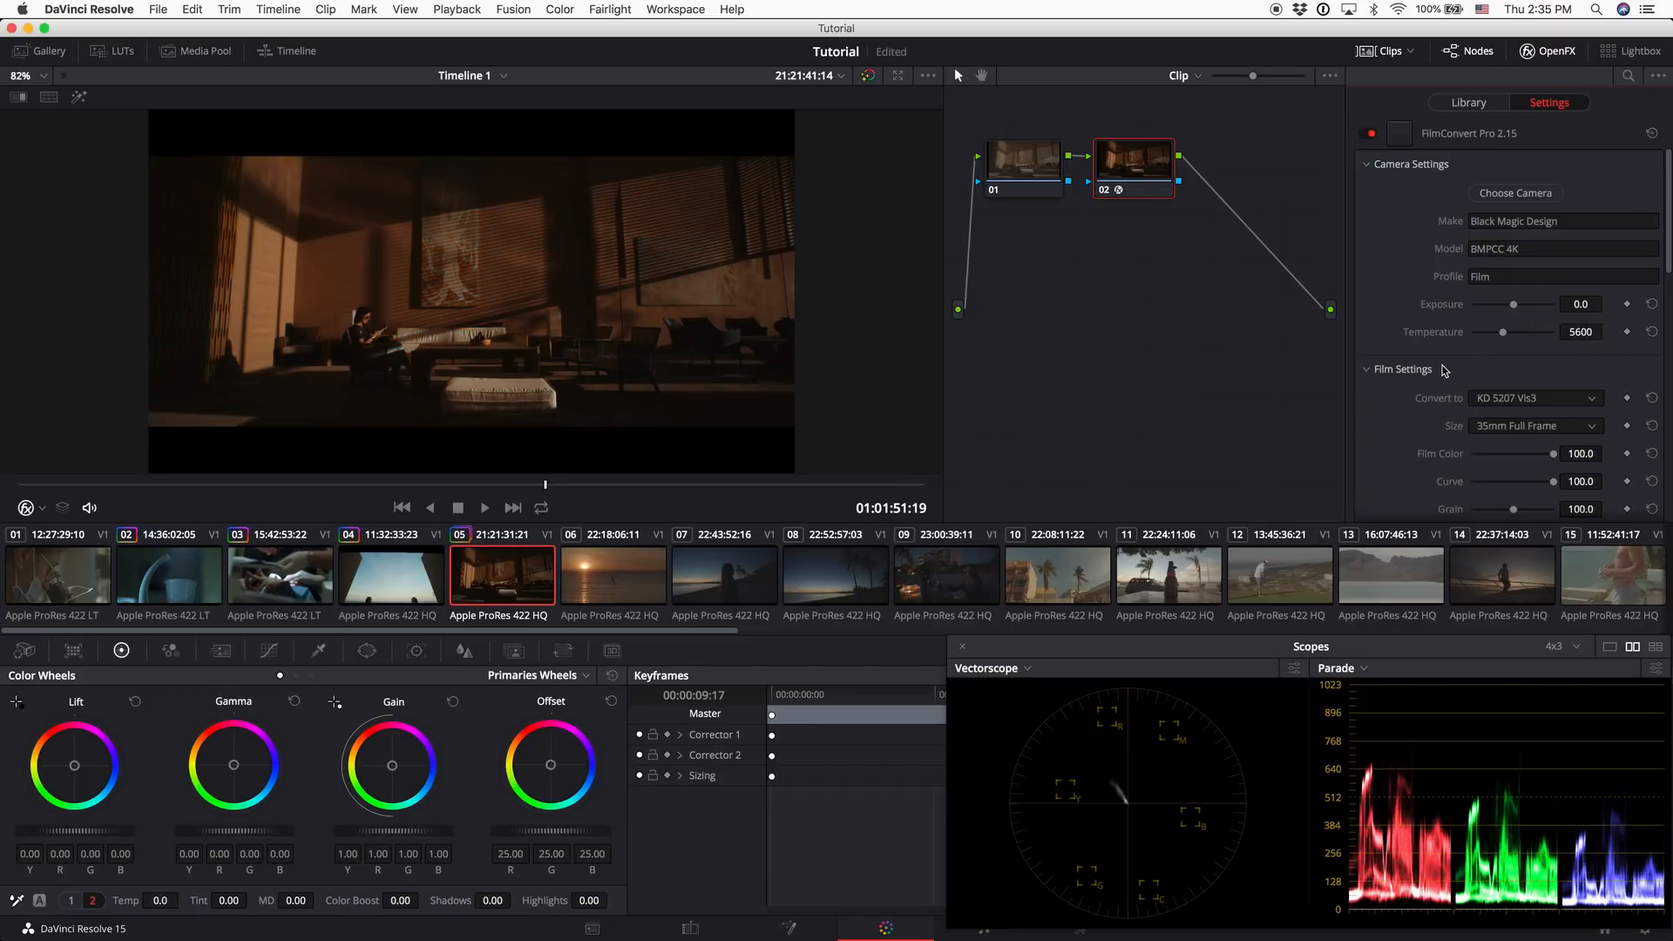
Try converting clip 05 to the film stocks KD 5213 Vis3, FJ 8543 VD, FJ 8553 ET, FJ 8563 RL and FJ Ast 100
{"action": "scroll", "coordinate": [1445, 369], "scroll_direction": "down", "scroll_amount": 3}
{"action": "left_click", "coordinate": [1507, 252]}
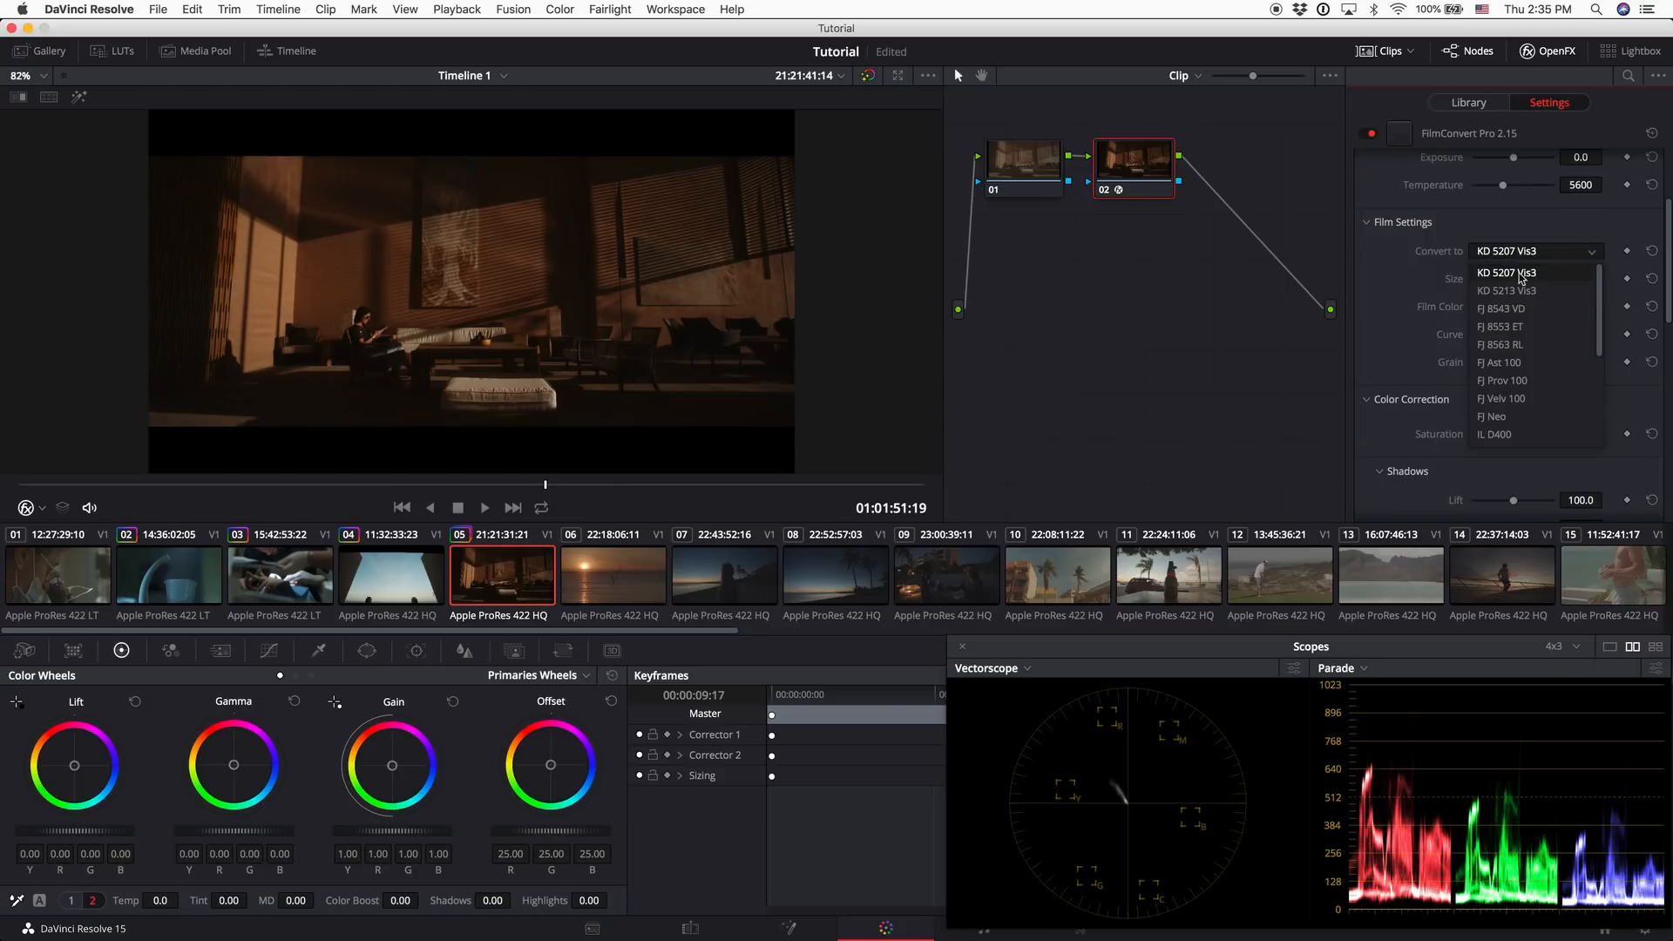
{"action": "left_click", "coordinate": [1520, 291]}
{"action": "left_click", "coordinate": [1522, 255]}
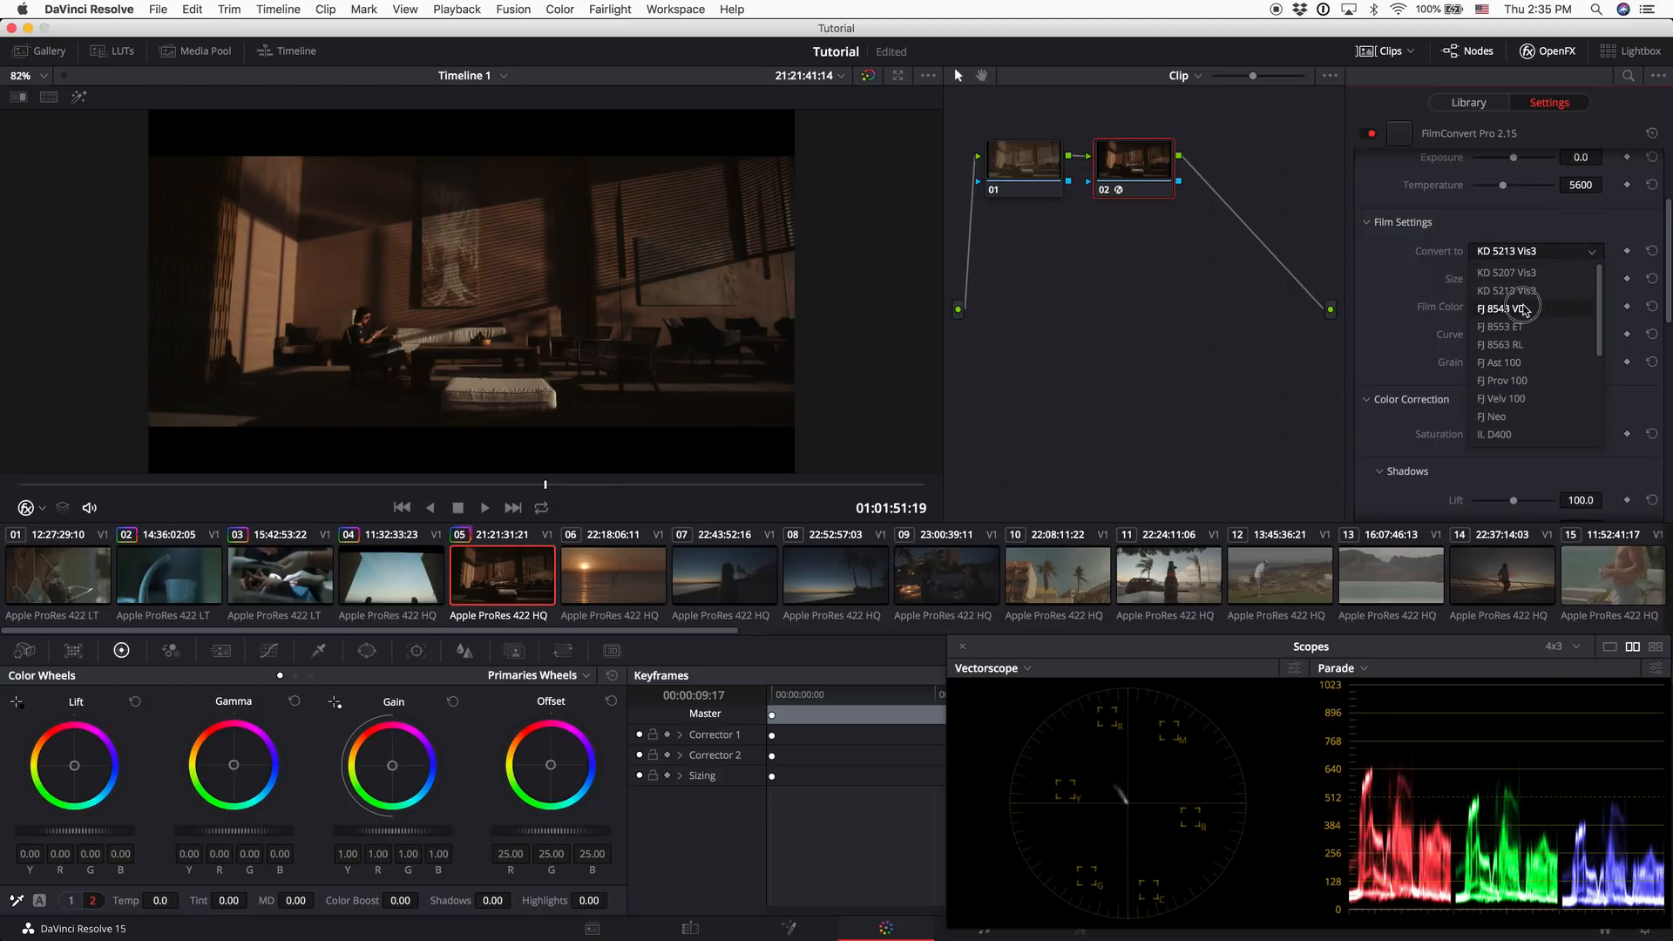
{"action": "left_click", "coordinate": [1523, 309]}
{"action": "left_click", "coordinate": [1524, 258]}
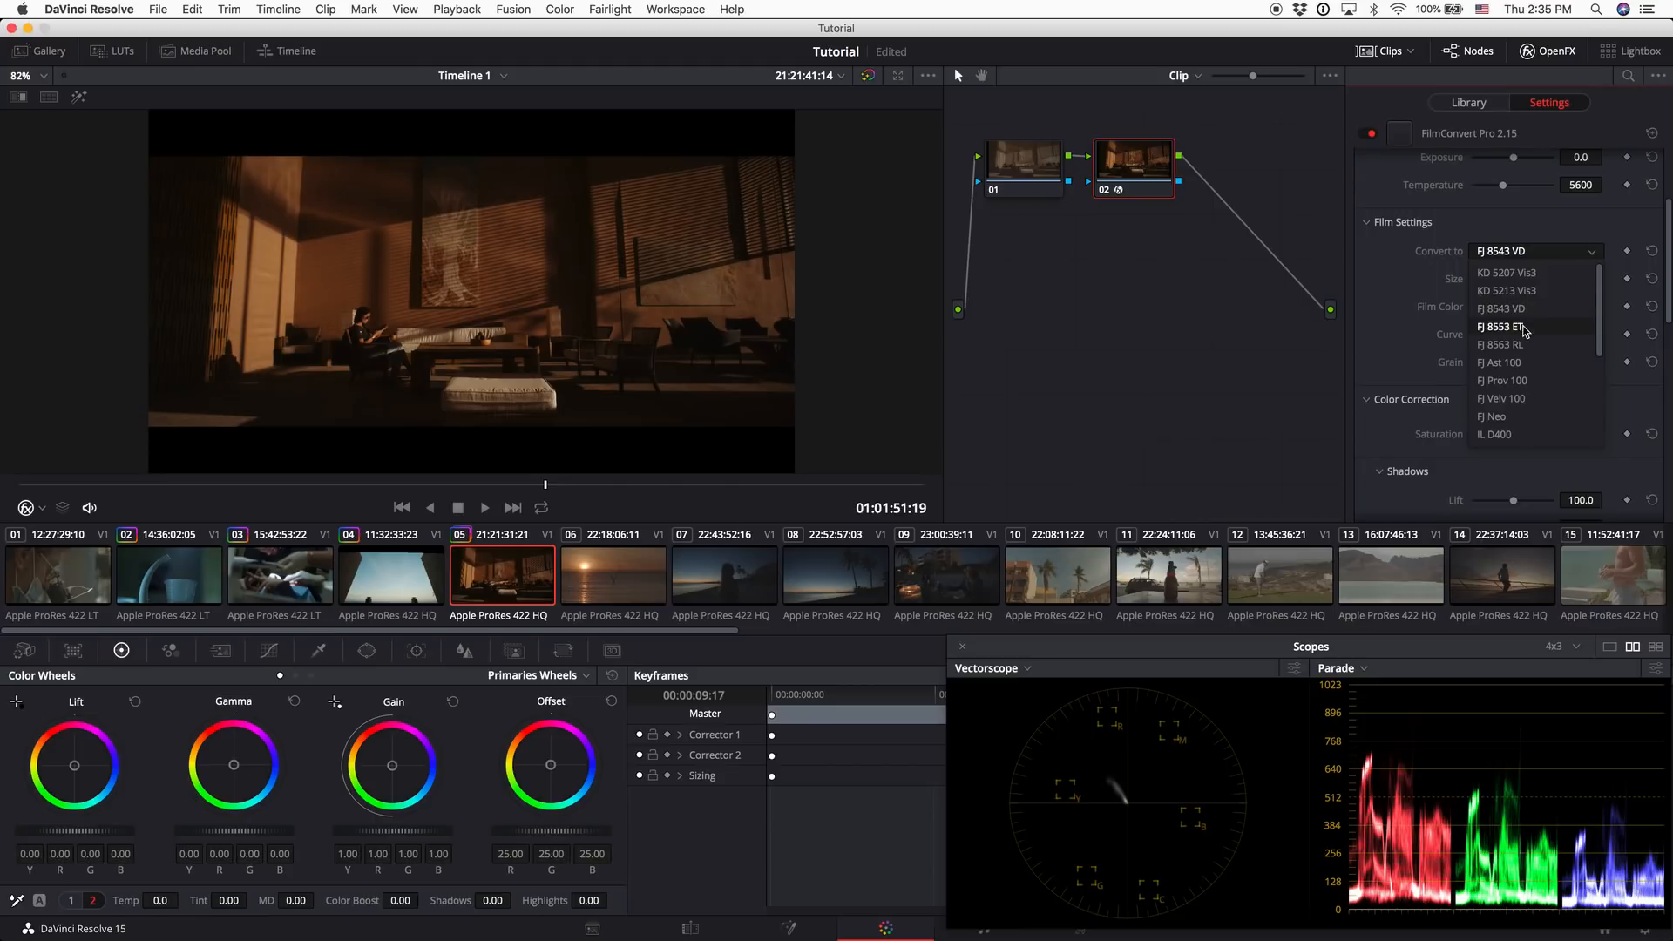
{"action": "left_click", "coordinate": [1519, 325]}
{"action": "left_click", "coordinate": [1518, 256]}
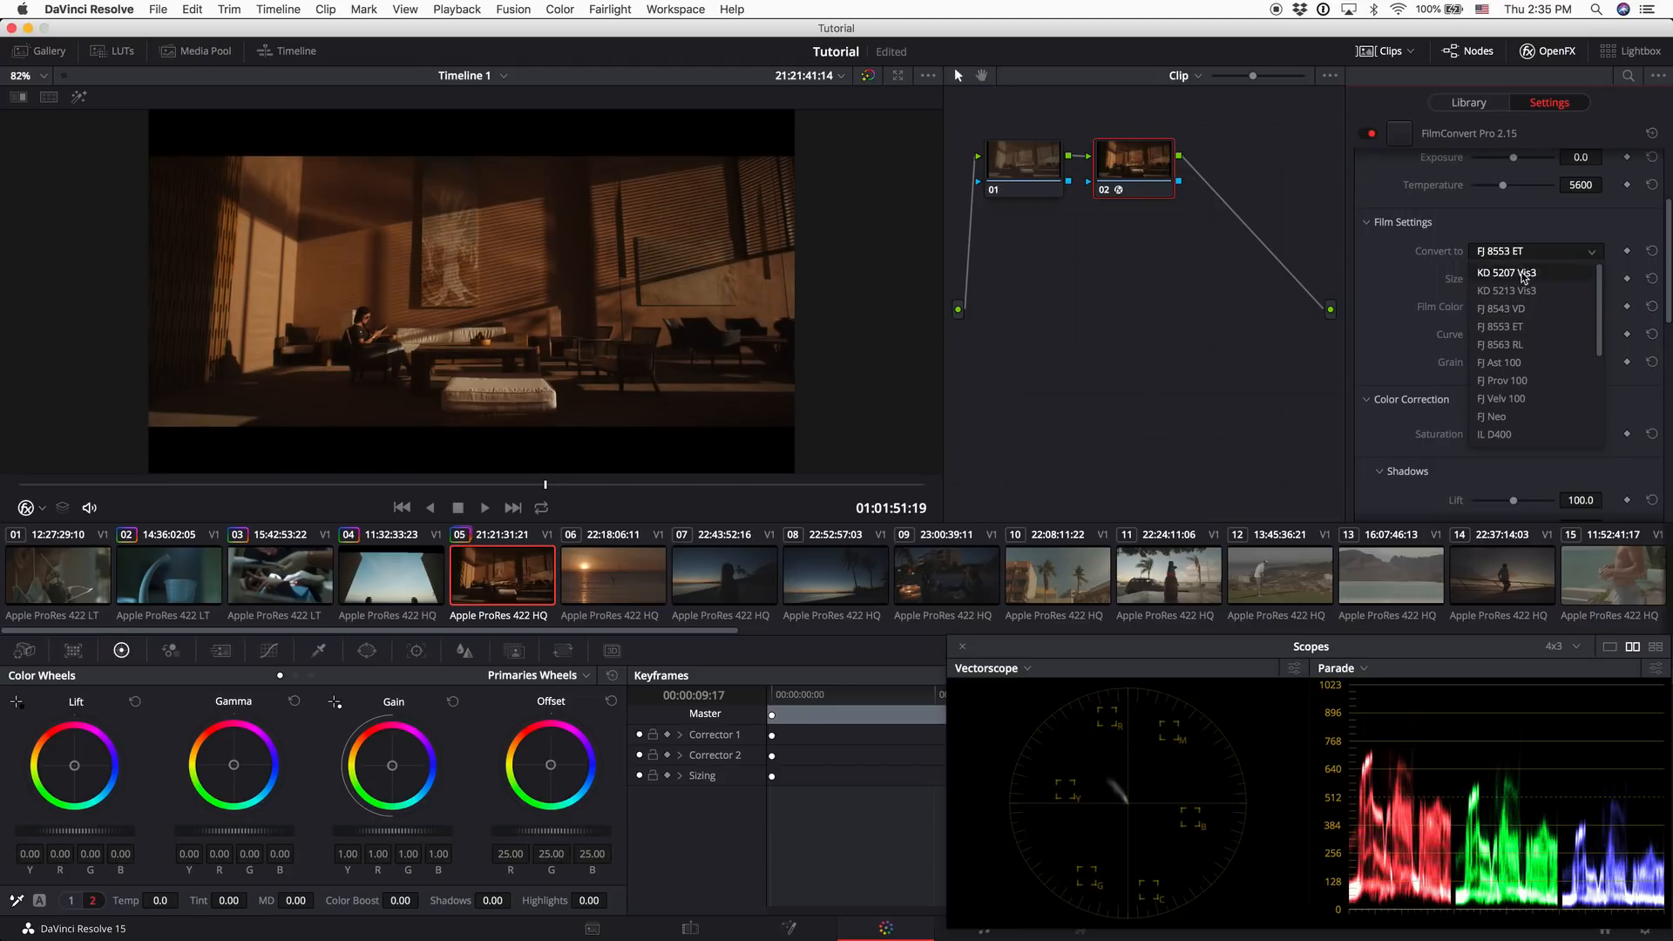
{"action": "left_click", "coordinate": [1516, 344]}
{"action": "left_click", "coordinate": [1516, 253]}
{"action": "left_click", "coordinate": [1499, 362]}
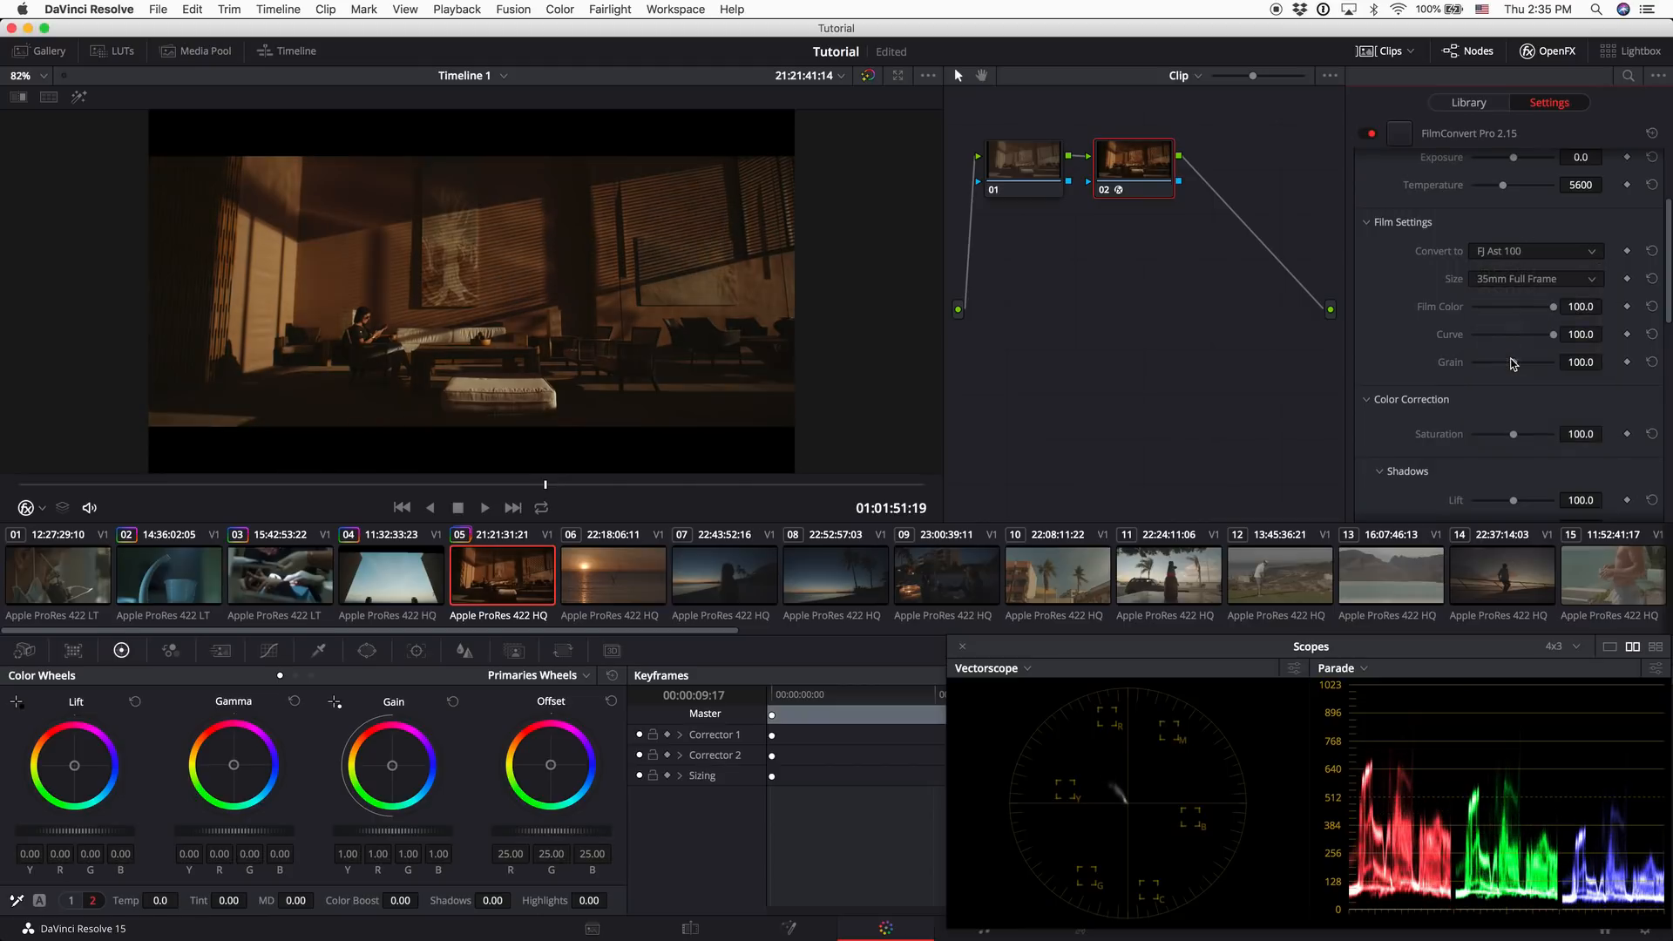
Try the film stocks FJ Prov 100, FJ Neo and Plrd 600 as the conversion target
{"action": "left_click", "coordinate": [1506, 256]}
{"action": "left_click", "coordinate": [1512, 381]}
{"action": "left_click", "coordinate": [1522, 252]}
{"action": "left_click", "coordinate": [1518, 417]}
{"action": "left_click", "coordinate": [1516, 252]}
{"action": "scroll", "coordinate": [1520, 358], "scroll_direction": "down", "scroll_amount": 3}
{"action": "left_click", "coordinate": [1517, 434]}
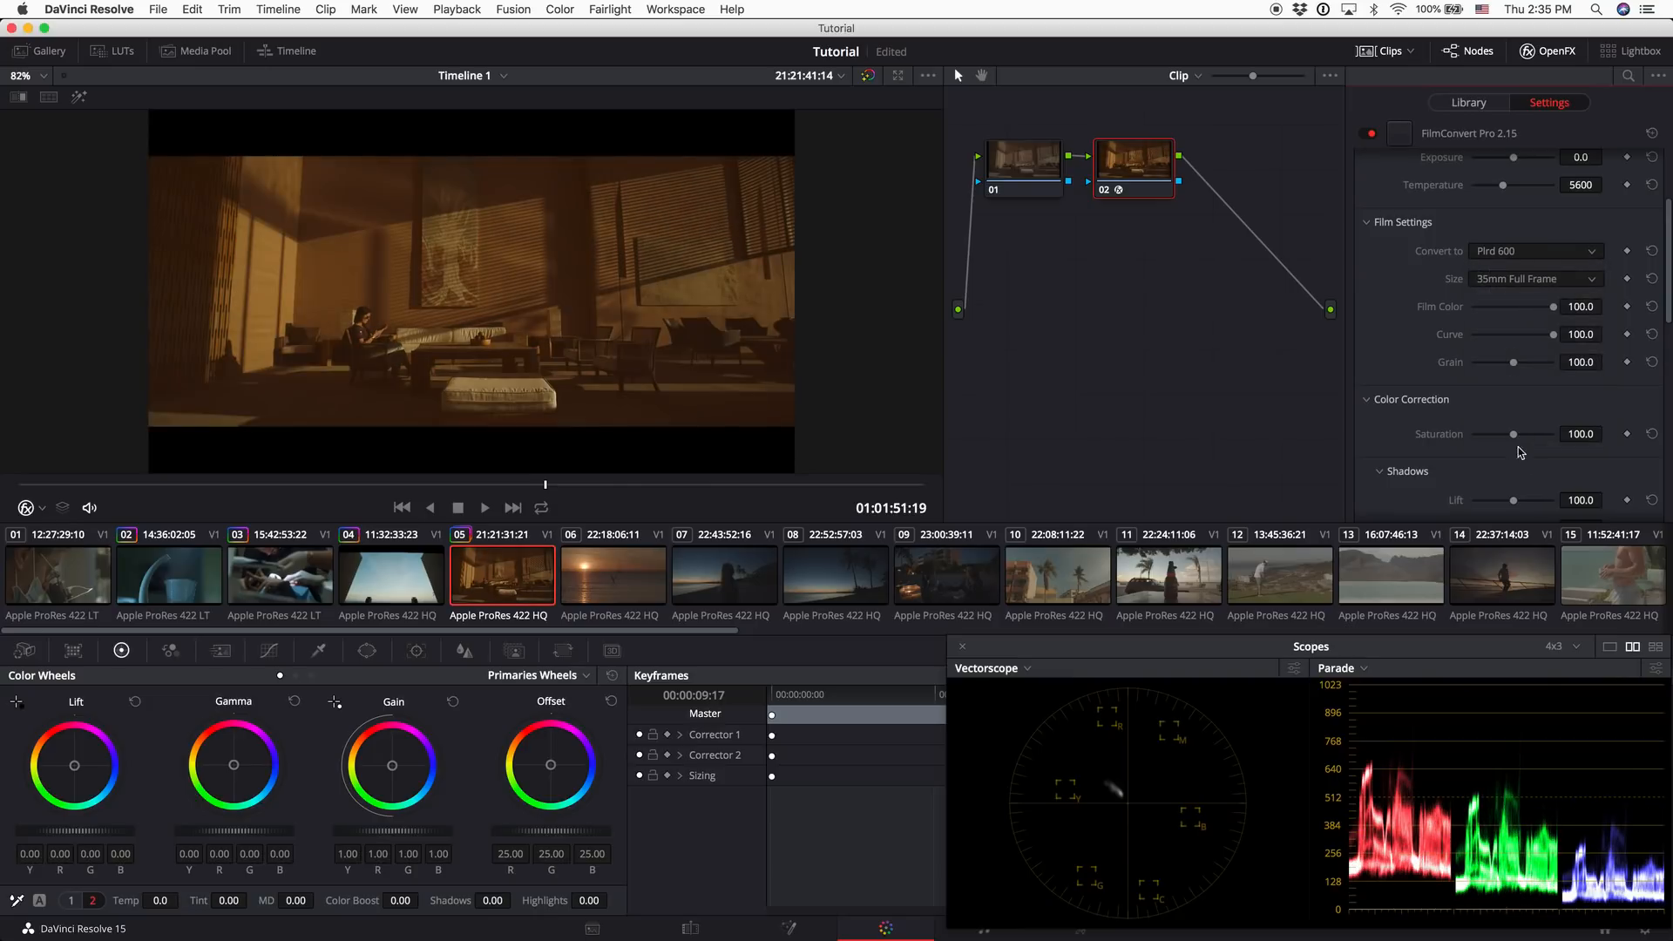
Try the color negative stocks KD P400 Ptra, FJ SuperX 400, FJ H160s Pro and FJ H400 Pro
{"action": "left_click", "coordinate": [1489, 251]}
{"action": "left_click", "coordinate": [1489, 357]}
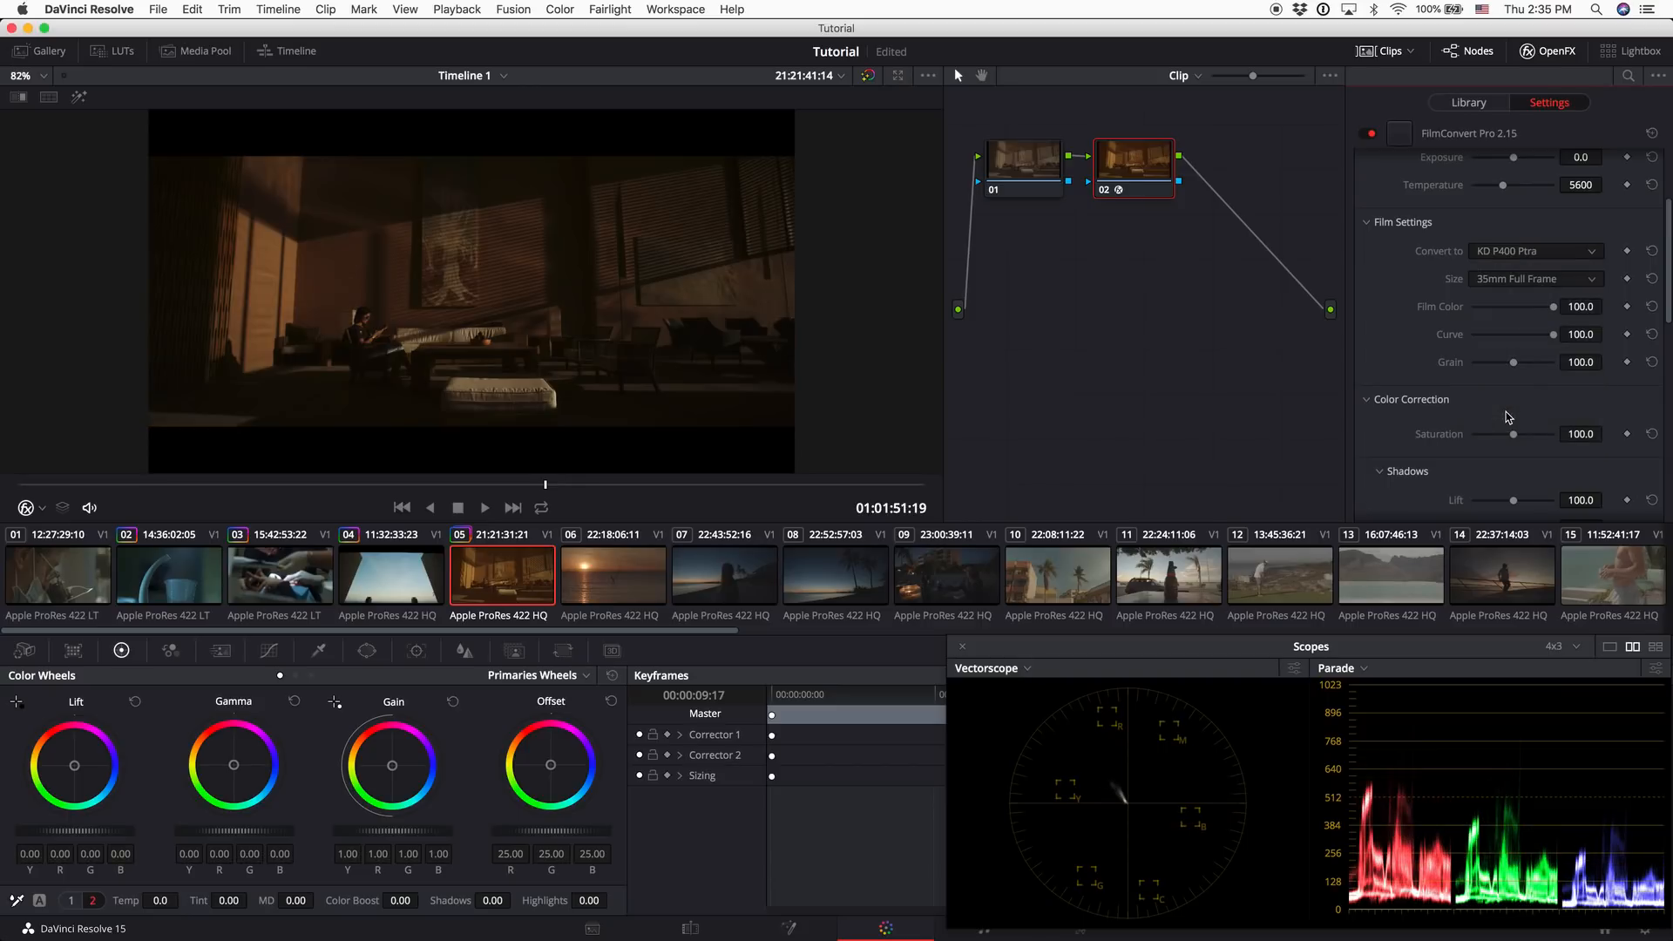
{"action": "left_click", "coordinate": [1492, 253]}
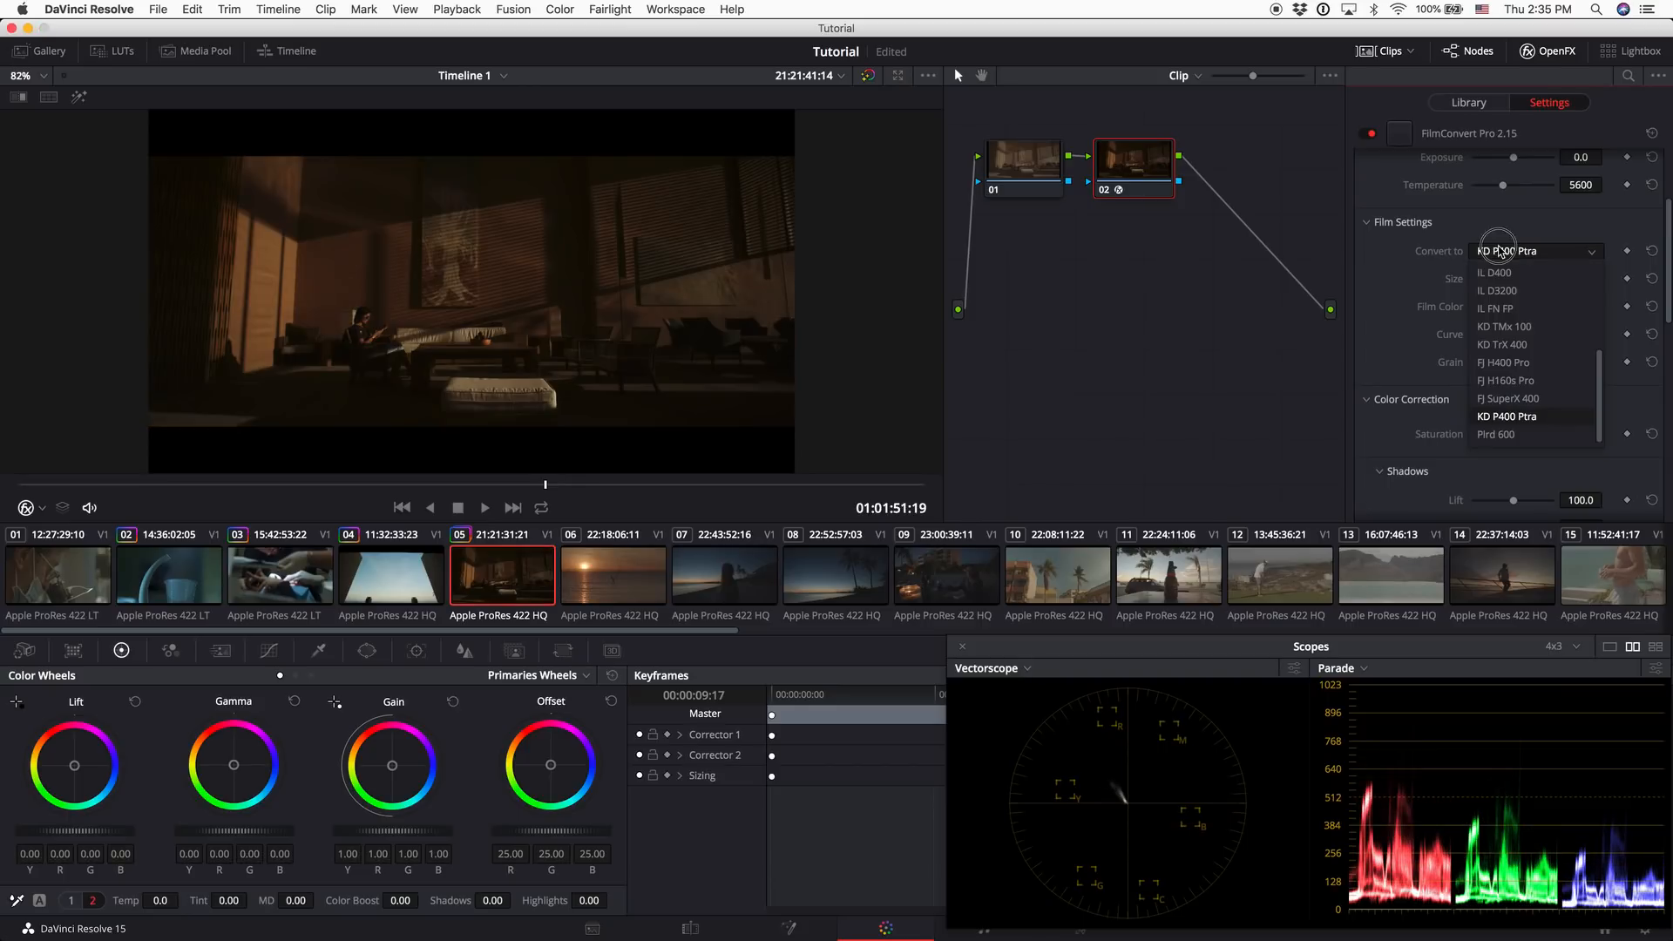
{"action": "left_click", "coordinate": [1498, 401]}
{"action": "left_click", "coordinate": [1530, 254]}
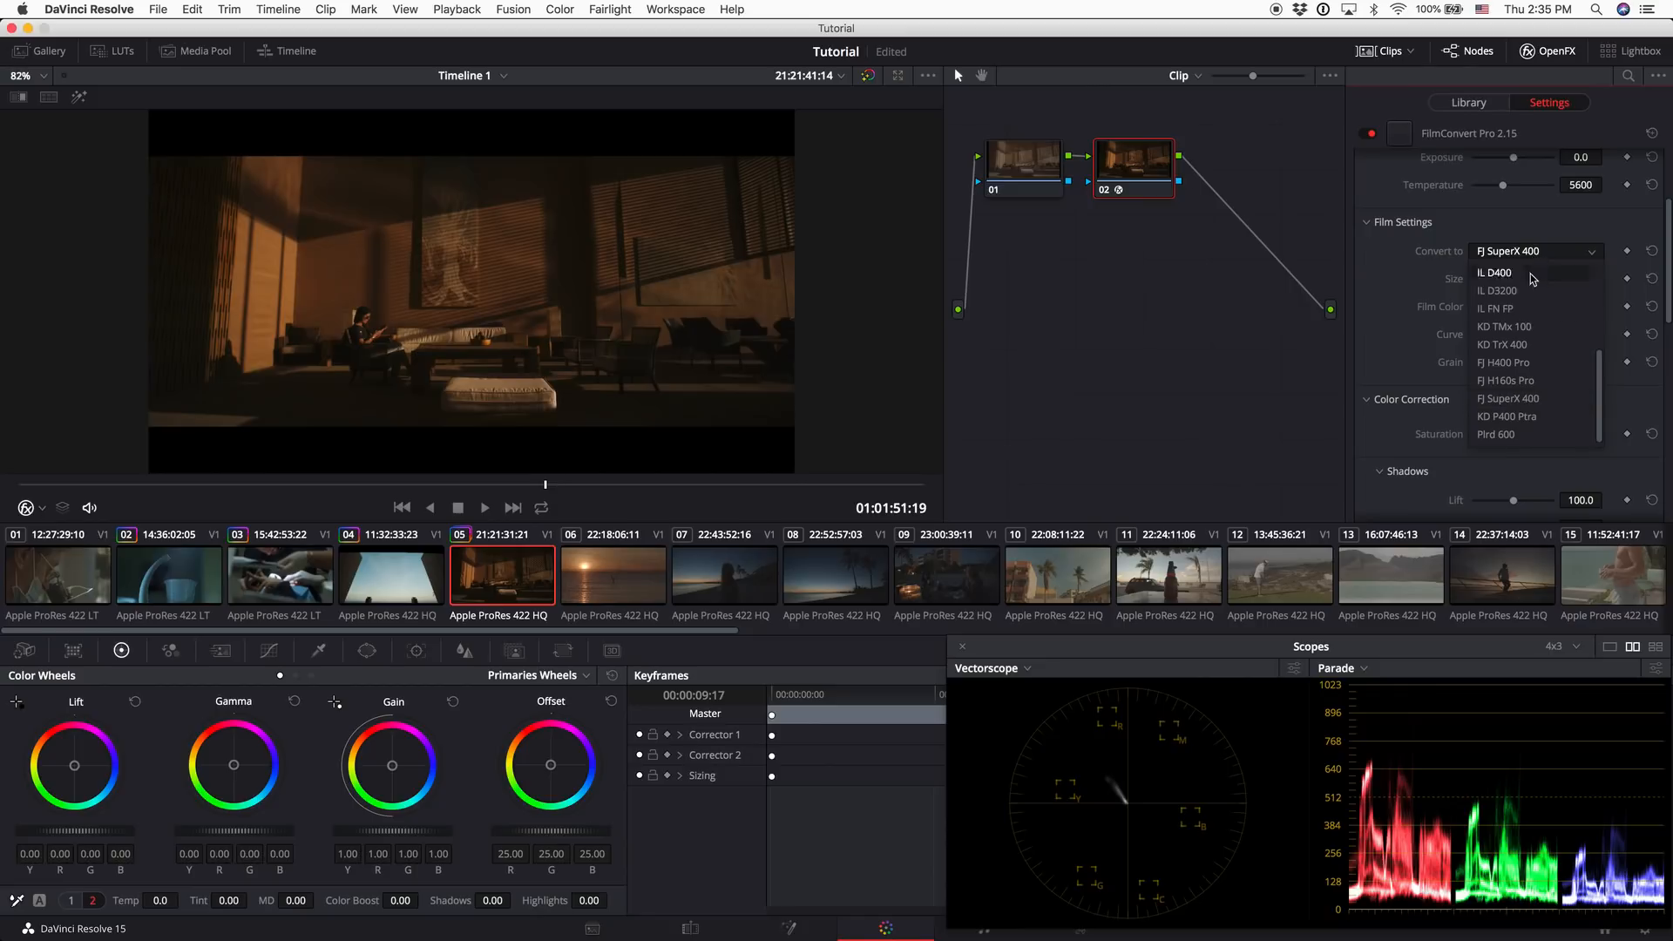
{"action": "left_click", "coordinate": [1519, 385]}
{"action": "left_click", "coordinate": [1514, 254]}
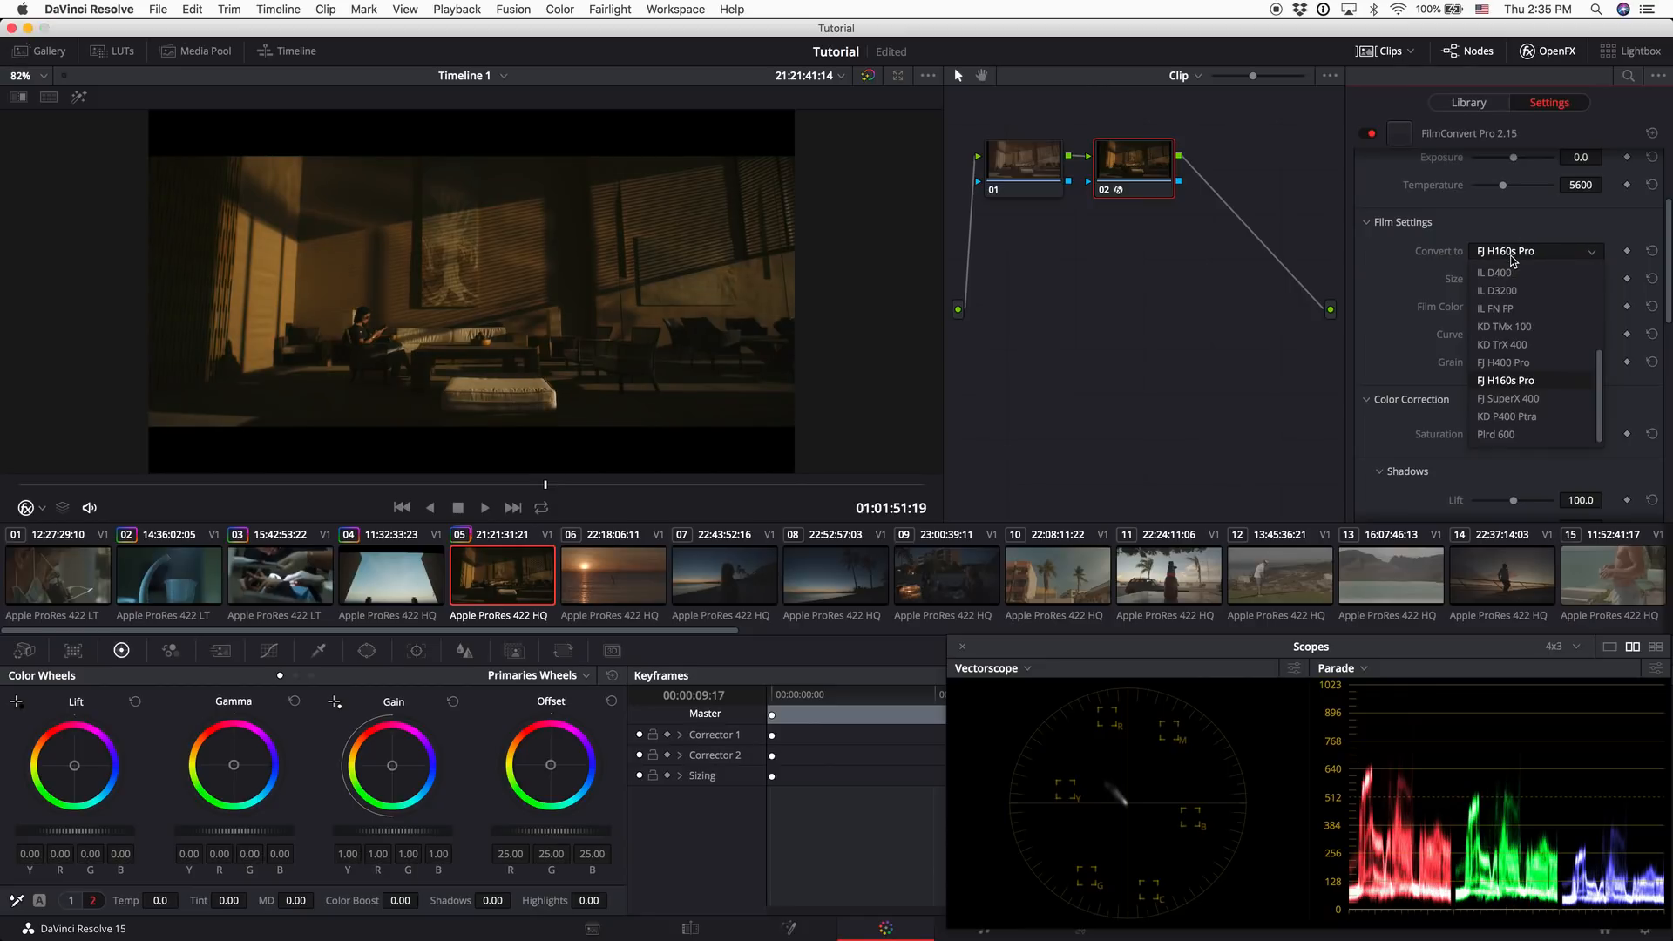
{"action": "left_click", "coordinate": [1498, 361]}
Try the black-and-white stocks KD TrX 400, KD TMx 100, IL FN FP and IL D3200
{"action": "left_click", "coordinate": [1502, 254]}
{"action": "left_click", "coordinate": [1502, 346]}
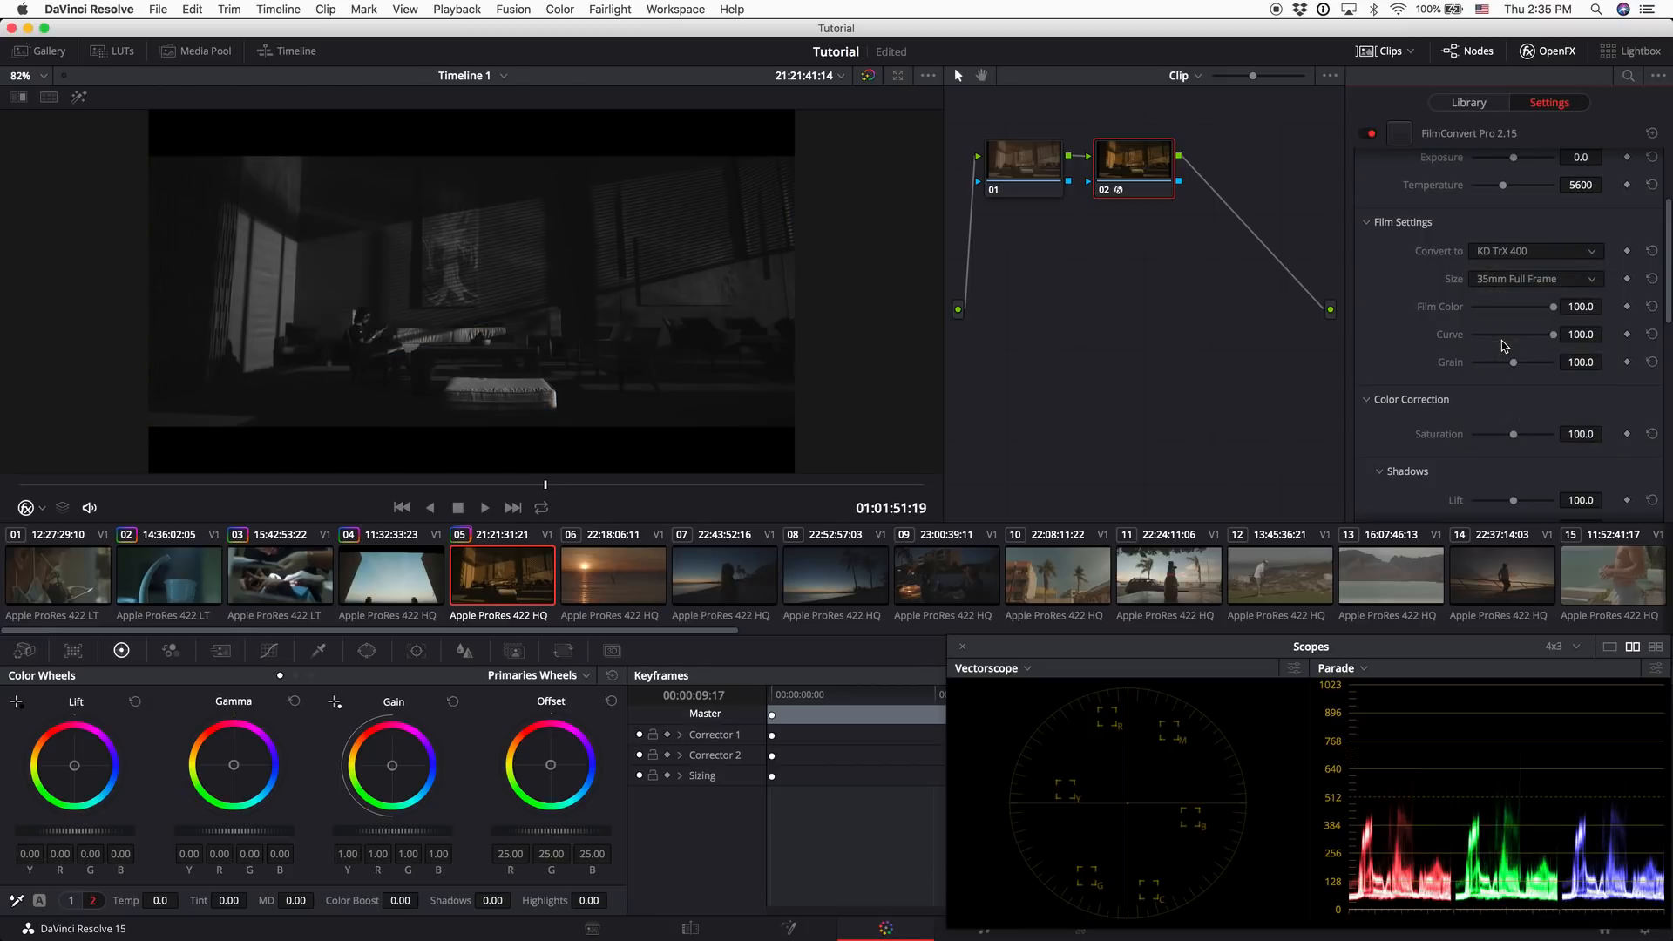
{"action": "left_click", "coordinate": [1507, 254]}
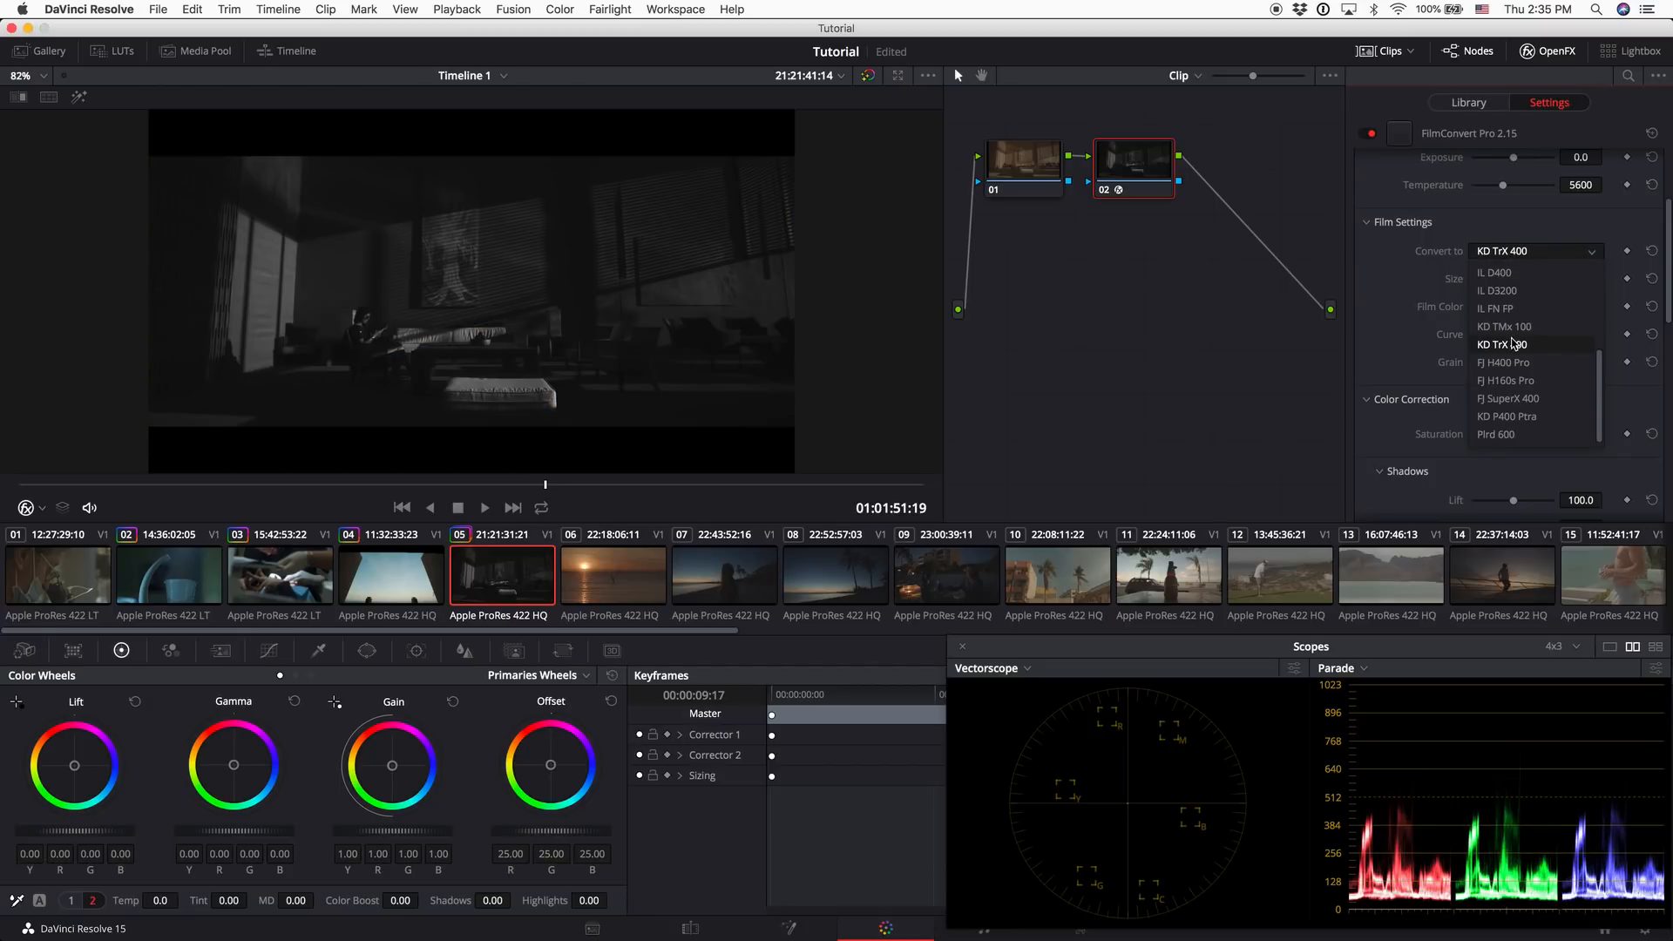
{"action": "left_click", "coordinate": [1514, 330]}
{"action": "left_click", "coordinate": [1511, 252]}
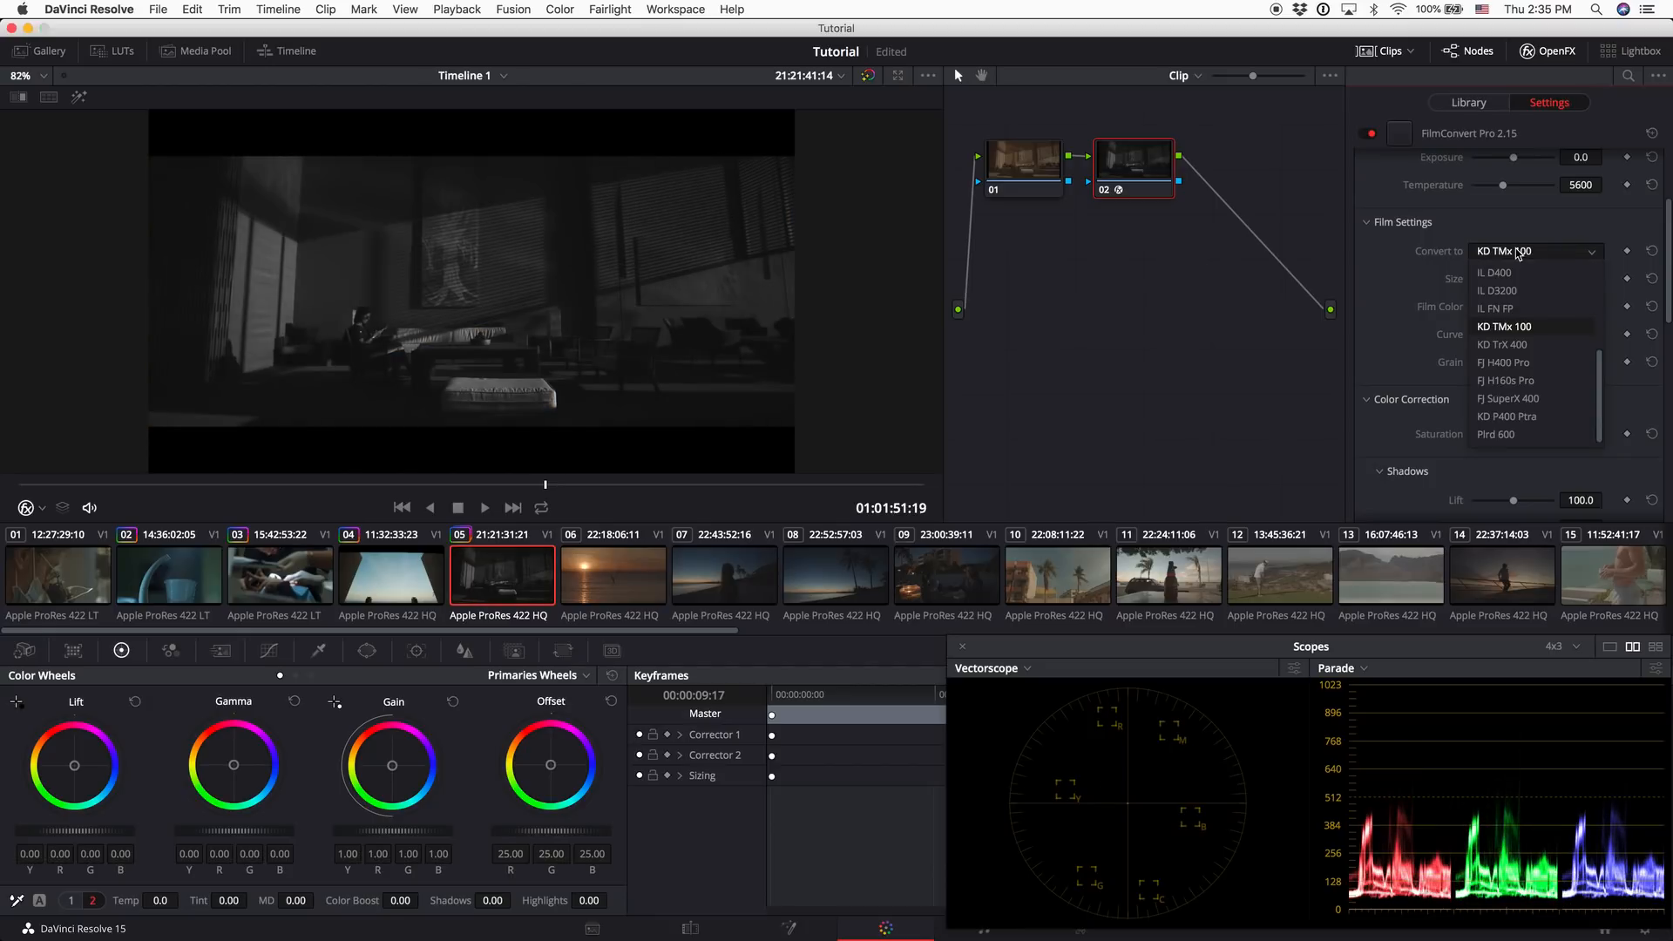
{"action": "left_click", "coordinate": [1518, 311]}
{"action": "left_click", "coordinate": [1518, 253]}
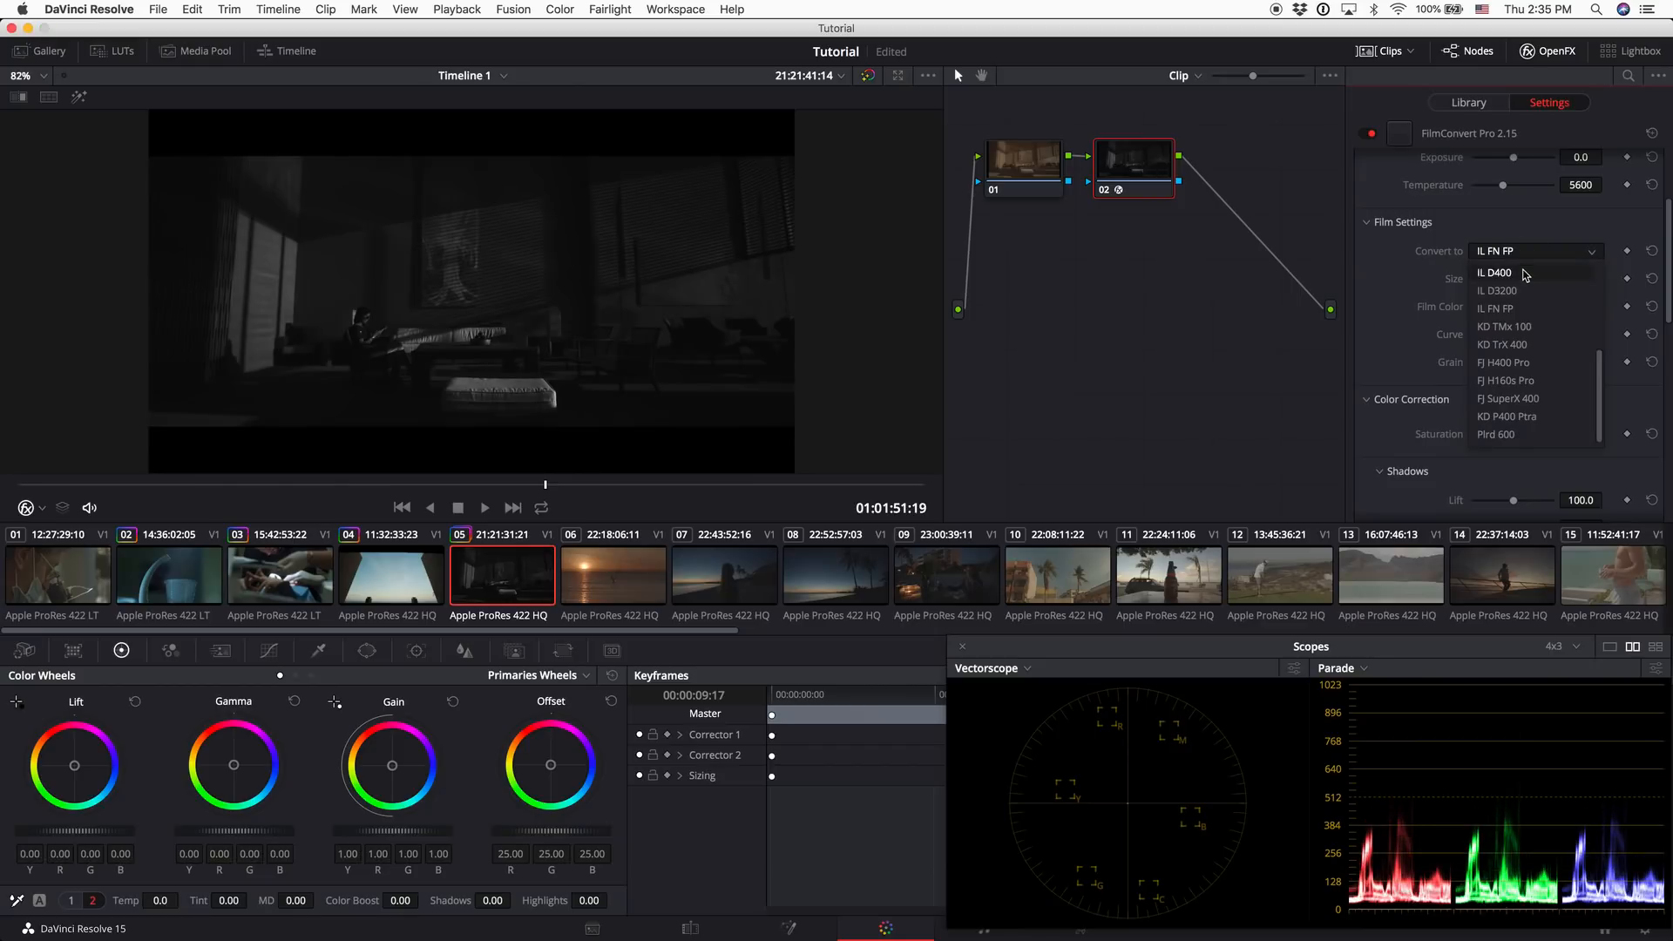
{"action": "left_click", "coordinate": [1522, 259]}
{"action": "left_click", "coordinate": [1522, 260]}
Set the film conversion back to KD 5207 Vis3 and inspect the frame full screen
{"action": "scroll", "coordinate": [1516, 311], "scroll_direction": "up", "scroll_amount": 5}
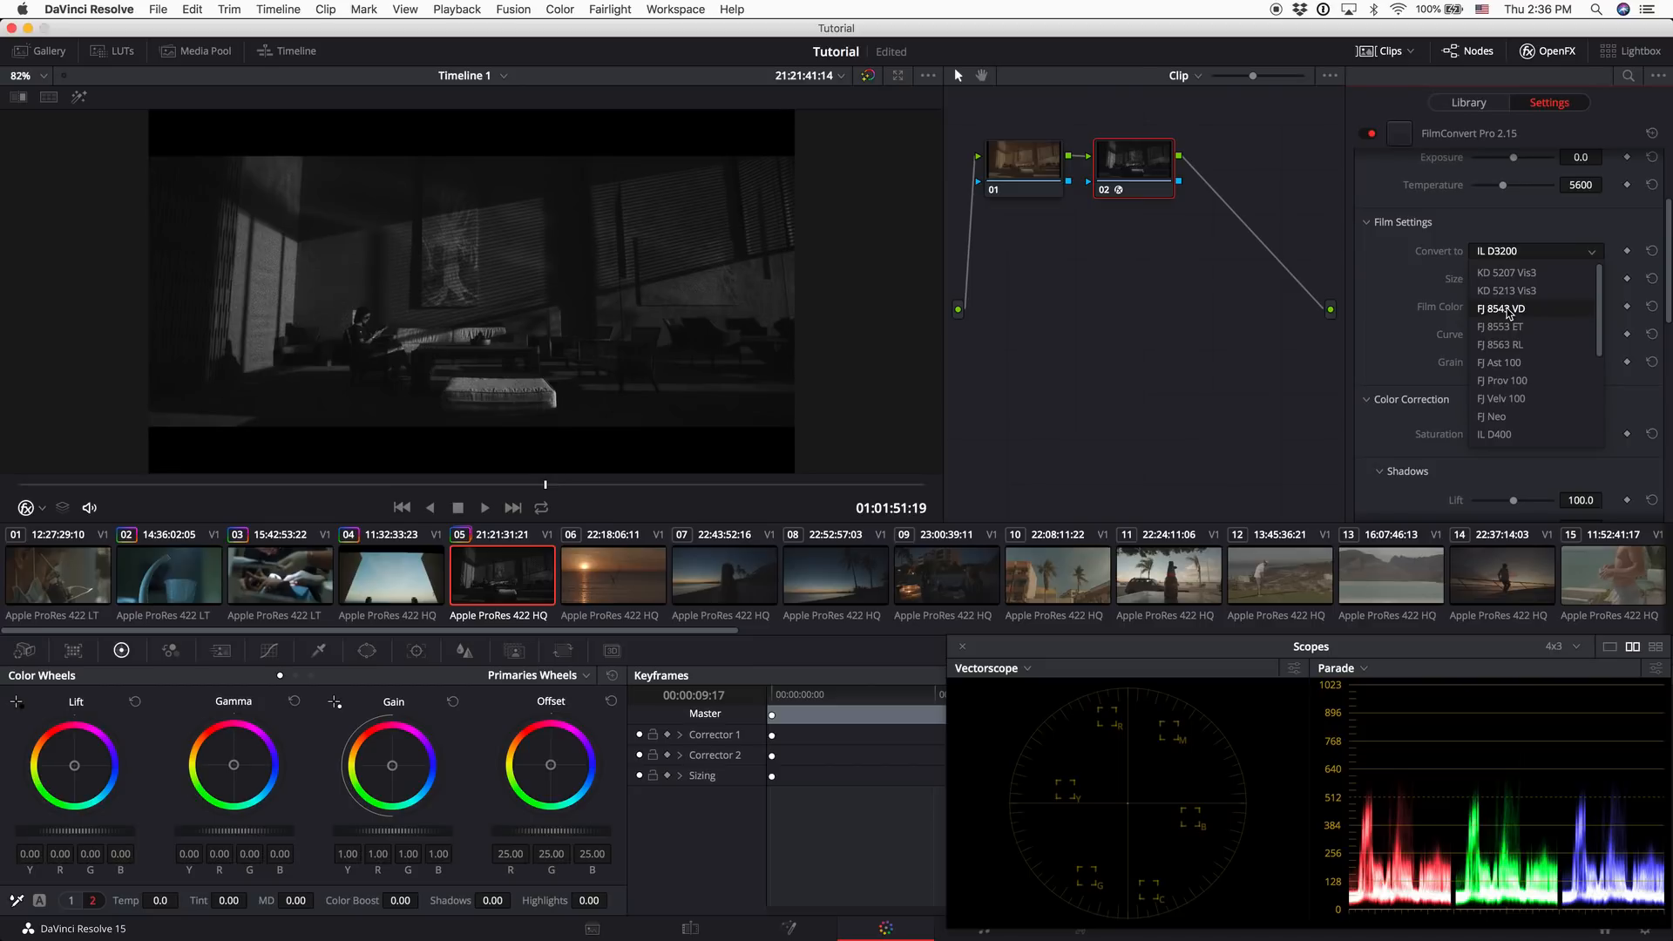
{"action": "left_click", "coordinate": [1506, 271]}
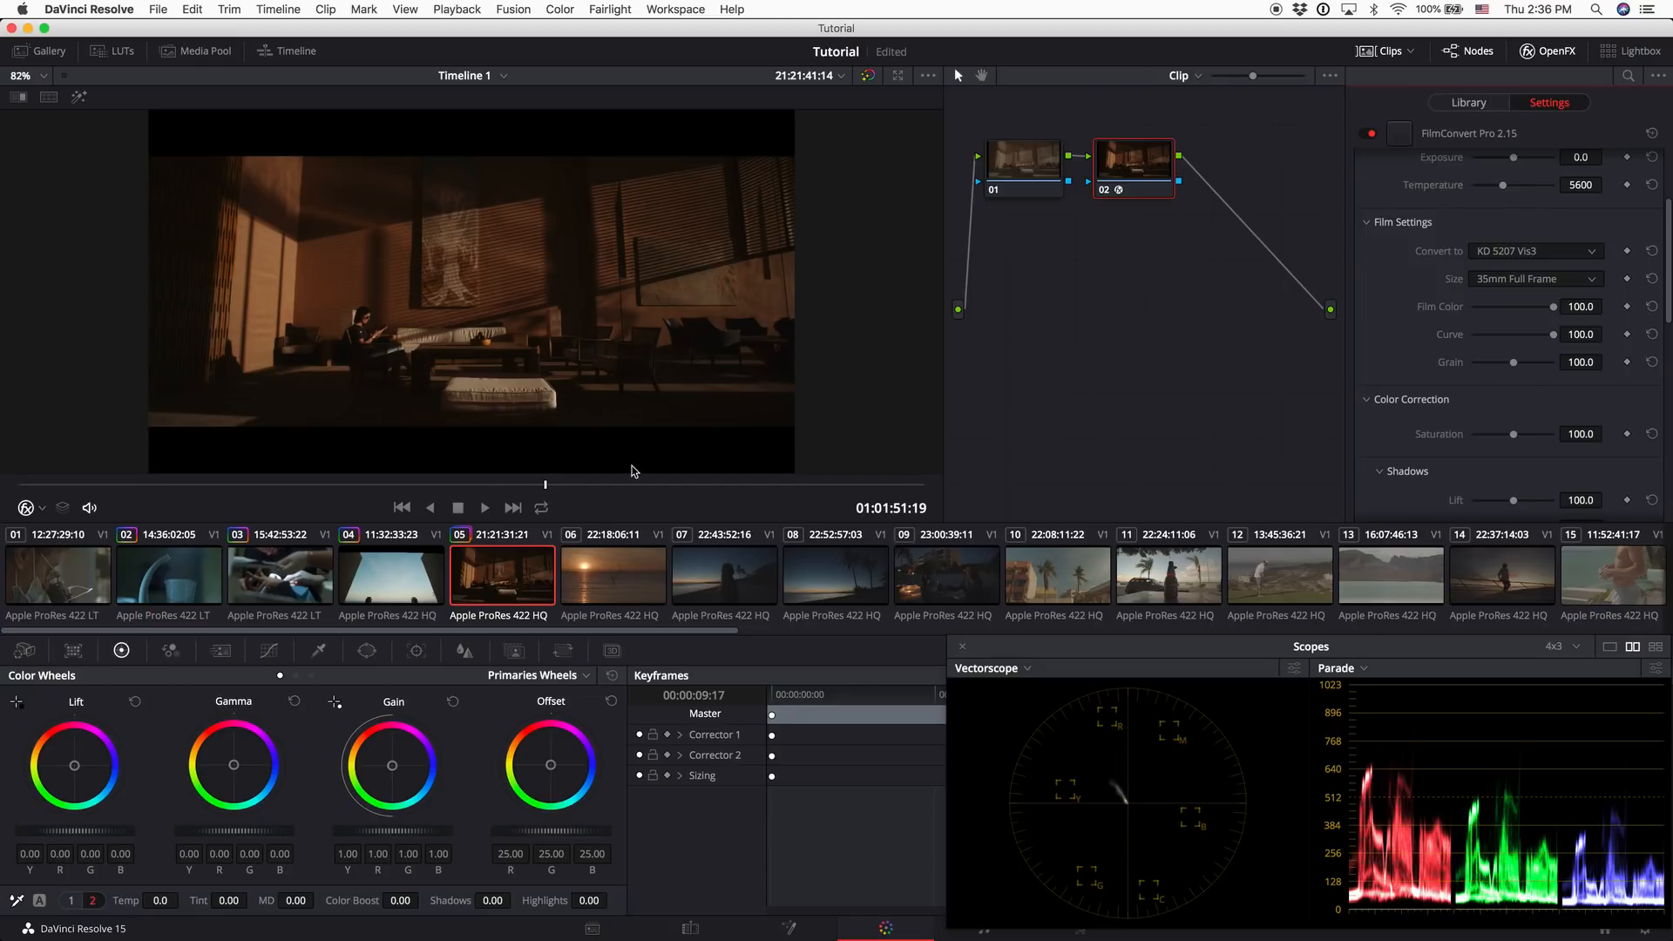
{"action": "key", "text": "super+shift+f"}
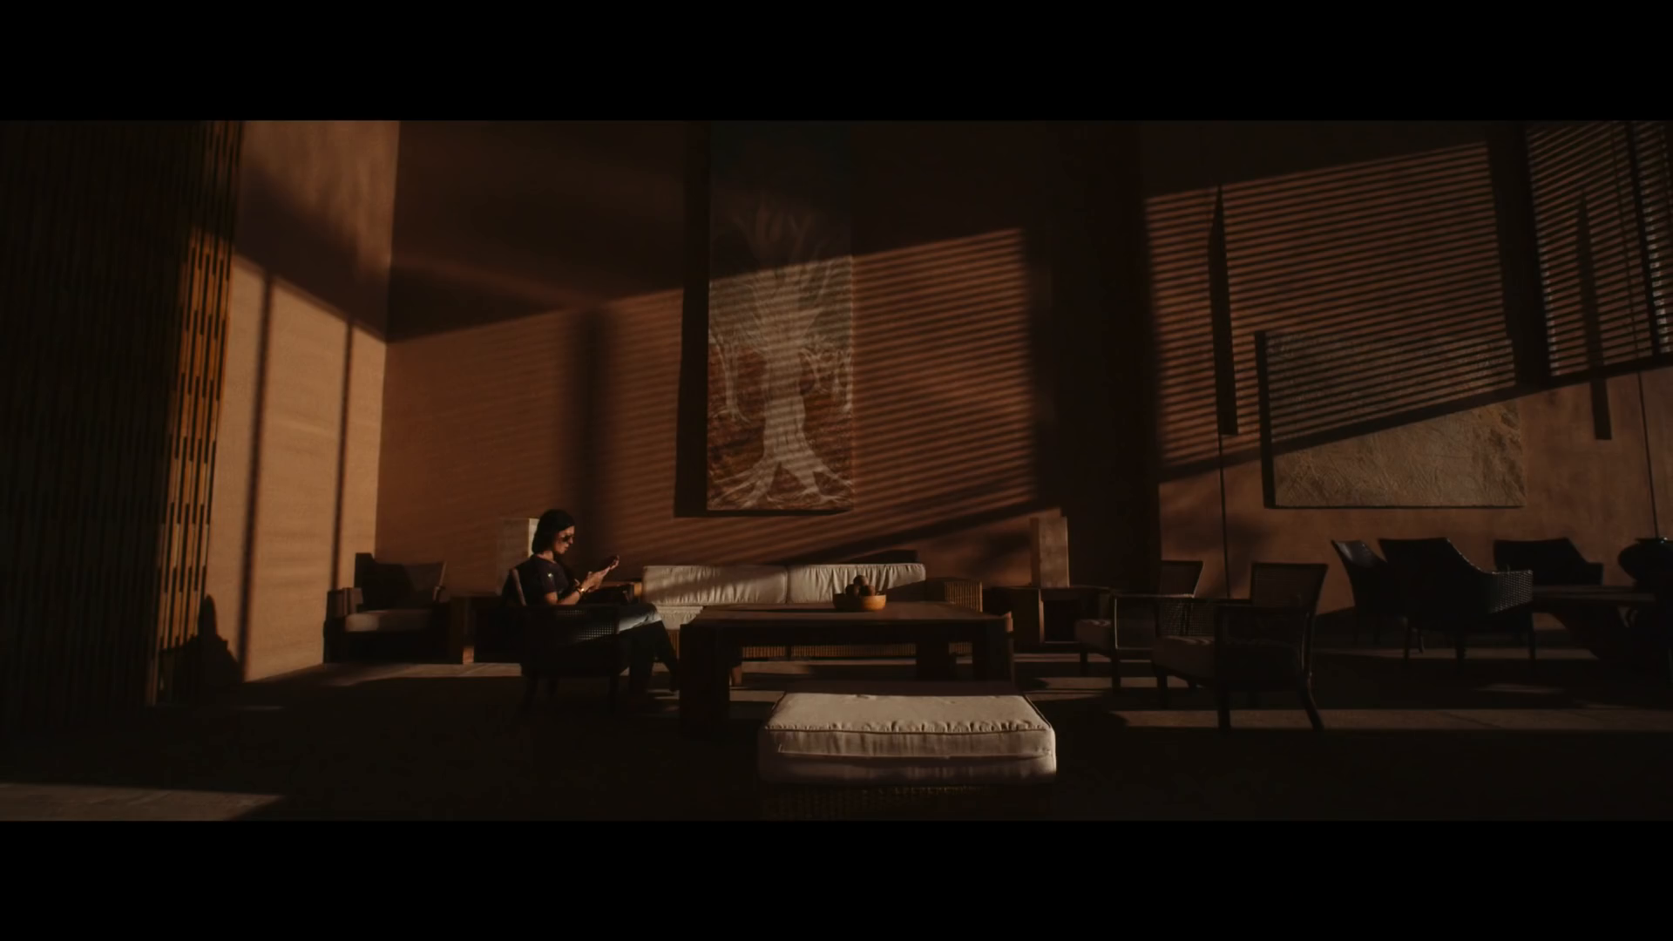
{"action": "mouse_move", "coordinate": [470, 453]}
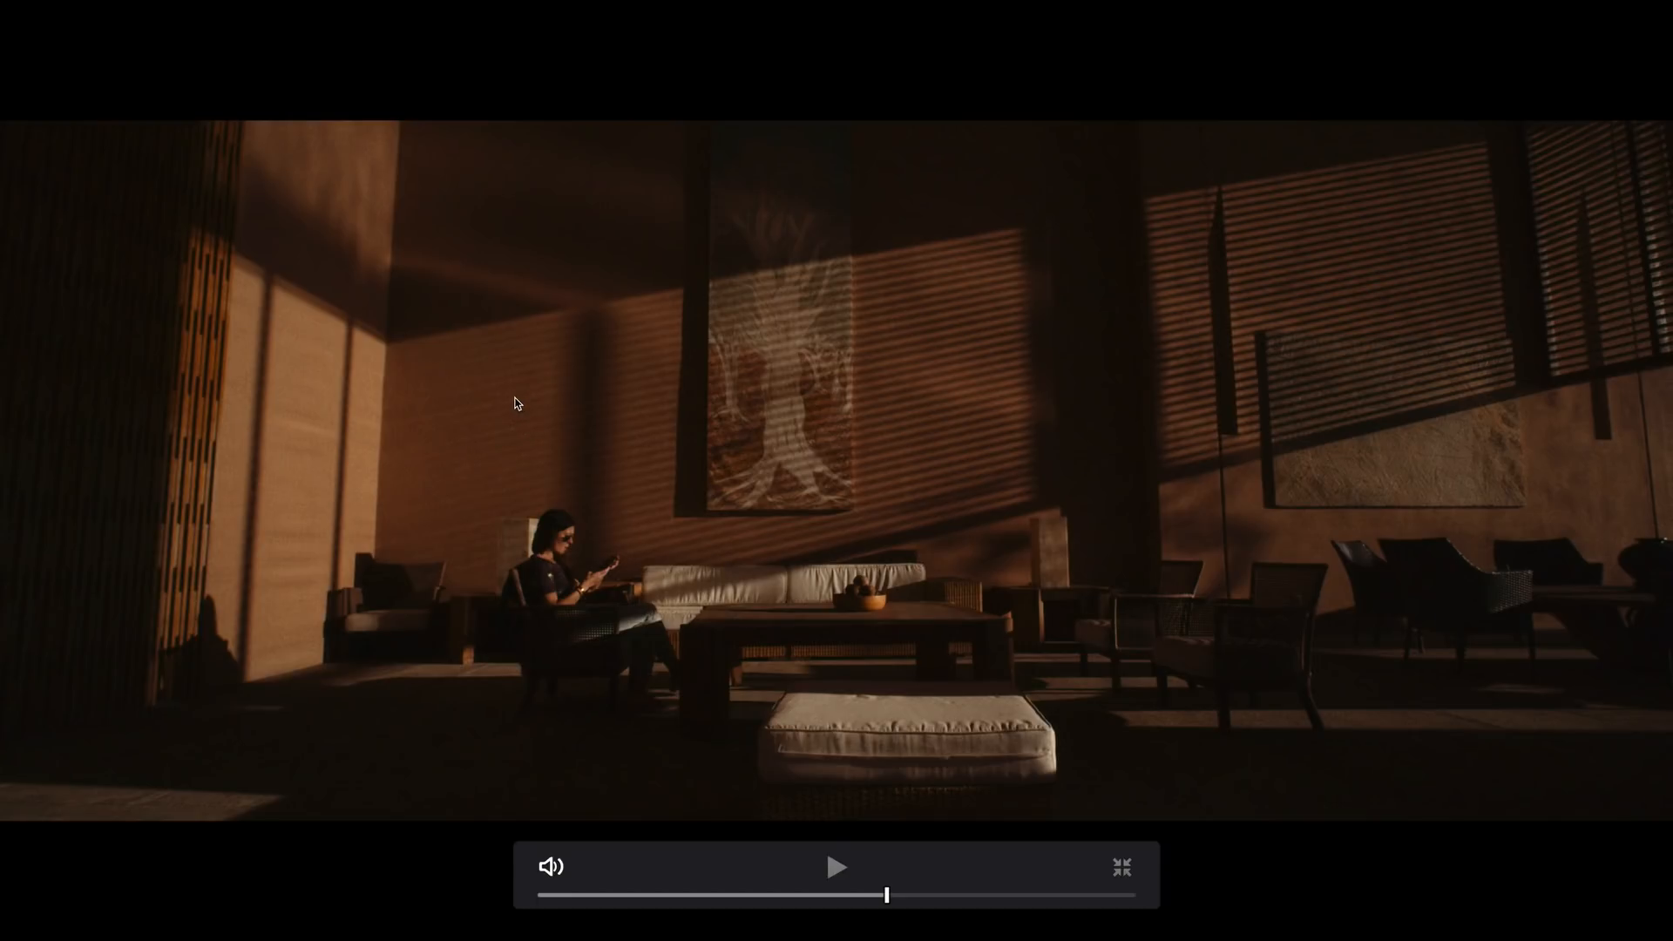
{"action": "key", "text": "super+shift+f"}
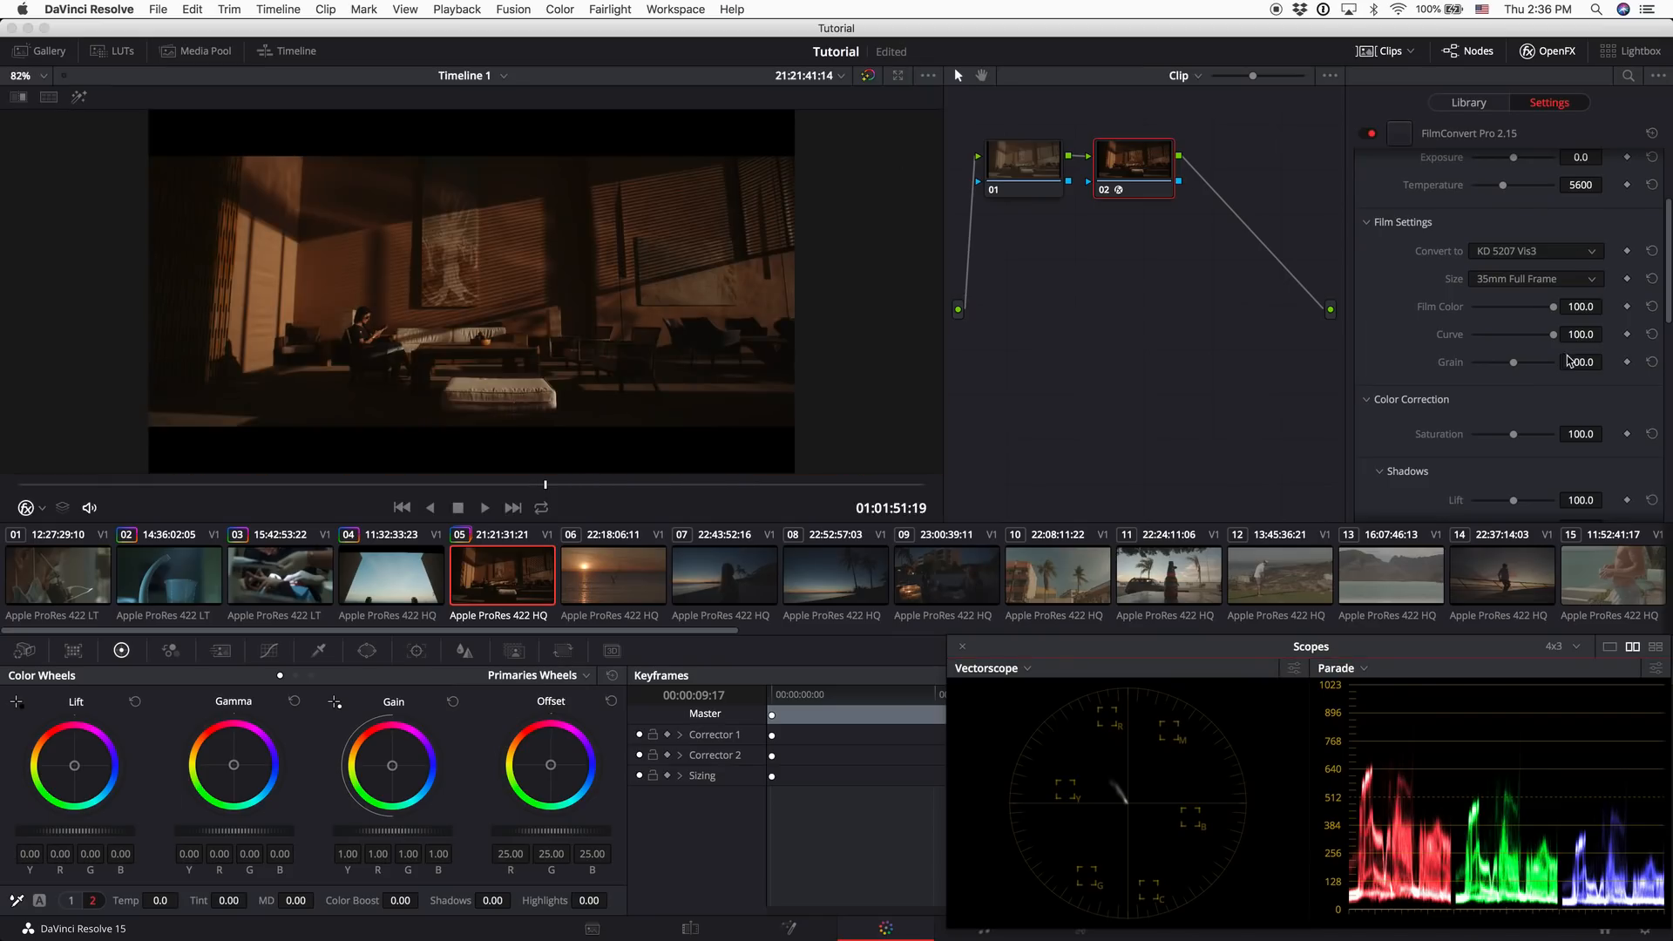
Try a stronger film grain in FilmConvert and inspect it full screen
{"action": "left_click_drag", "start_coordinate": [1517, 362], "coordinate": [1573, 373]}
{"action": "key", "text": "super+f"}
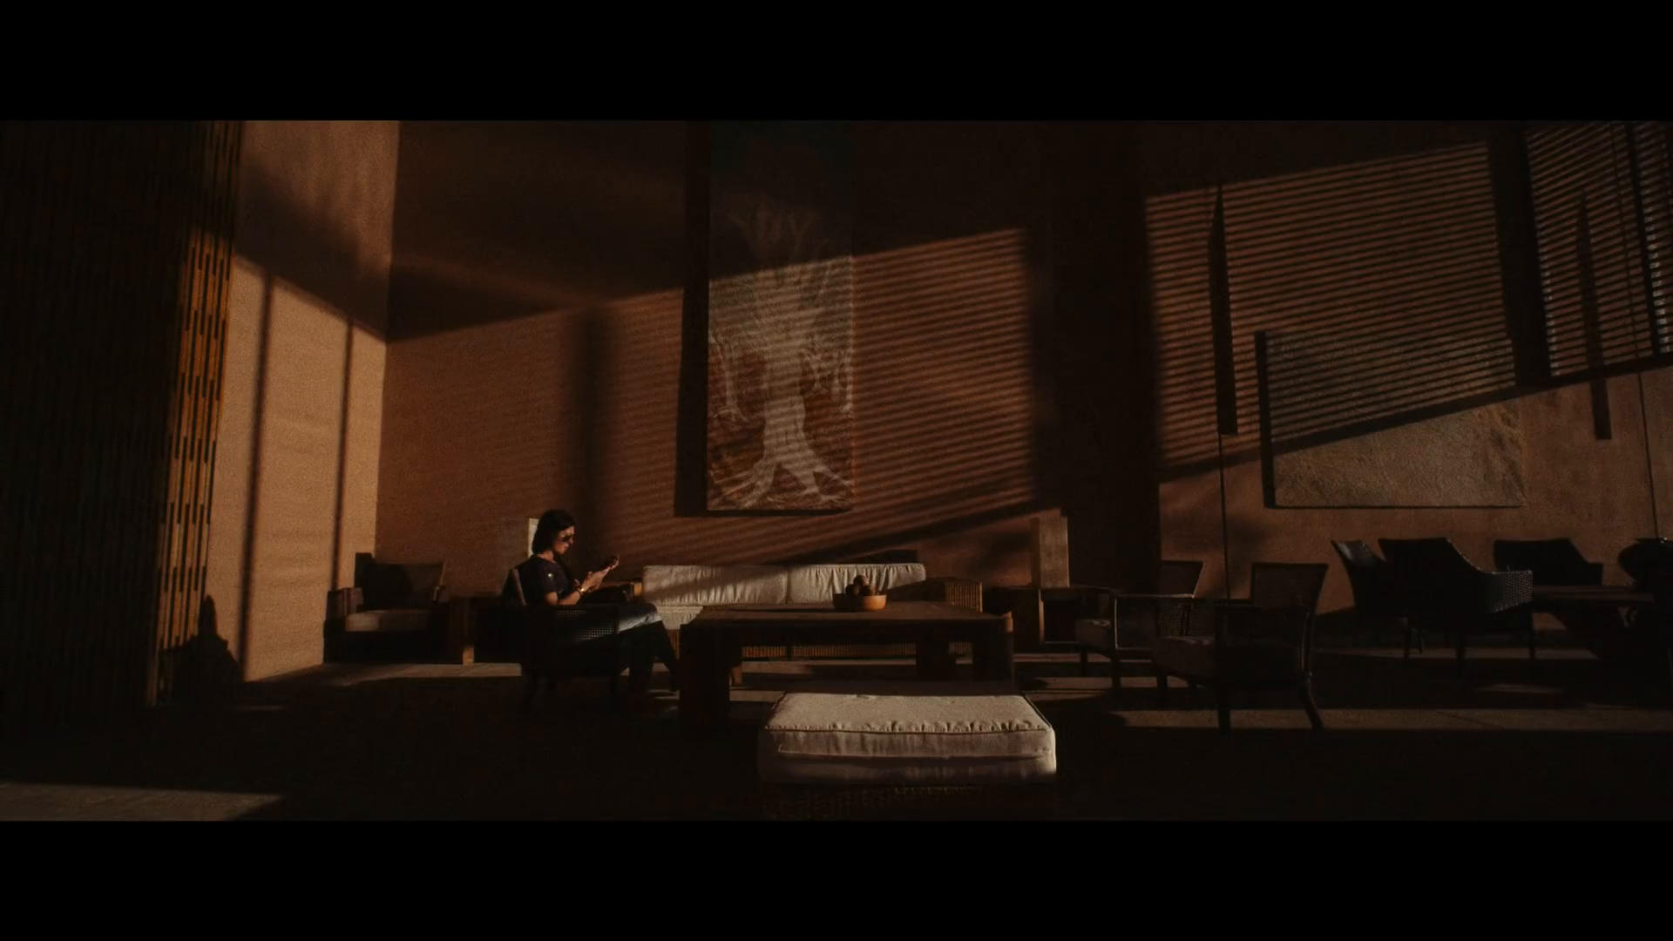
{"action": "key", "text": "super+f"}
Set FilmConvert's film grain to 0.0 and check the frame full screen
{"action": "left_click_drag", "start_coordinate": [1550, 362], "coordinate": [1385, 384]}
{"action": "key", "text": "super+f"}
{"action": "key", "text": "super+f"}
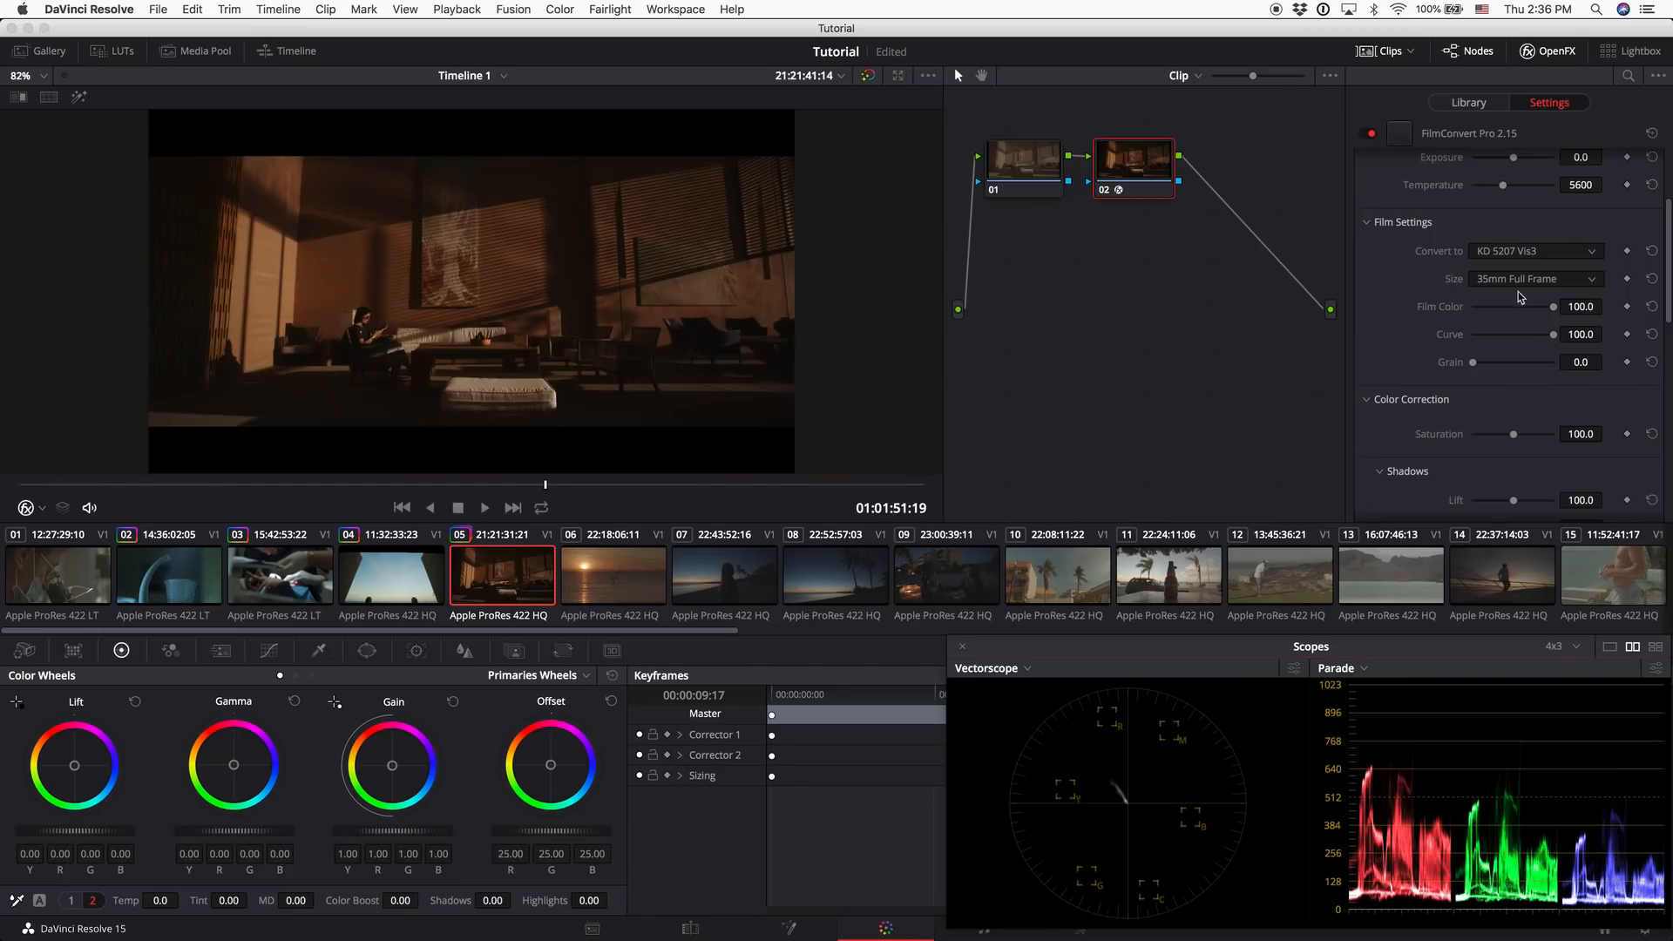
Convert the clip to the FJ 8543 VD film stock, keeping that choice after reopening the stock list
{"action": "left_click", "coordinate": [1524, 252]}
{"action": "left_click", "coordinate": [1531, 320]}
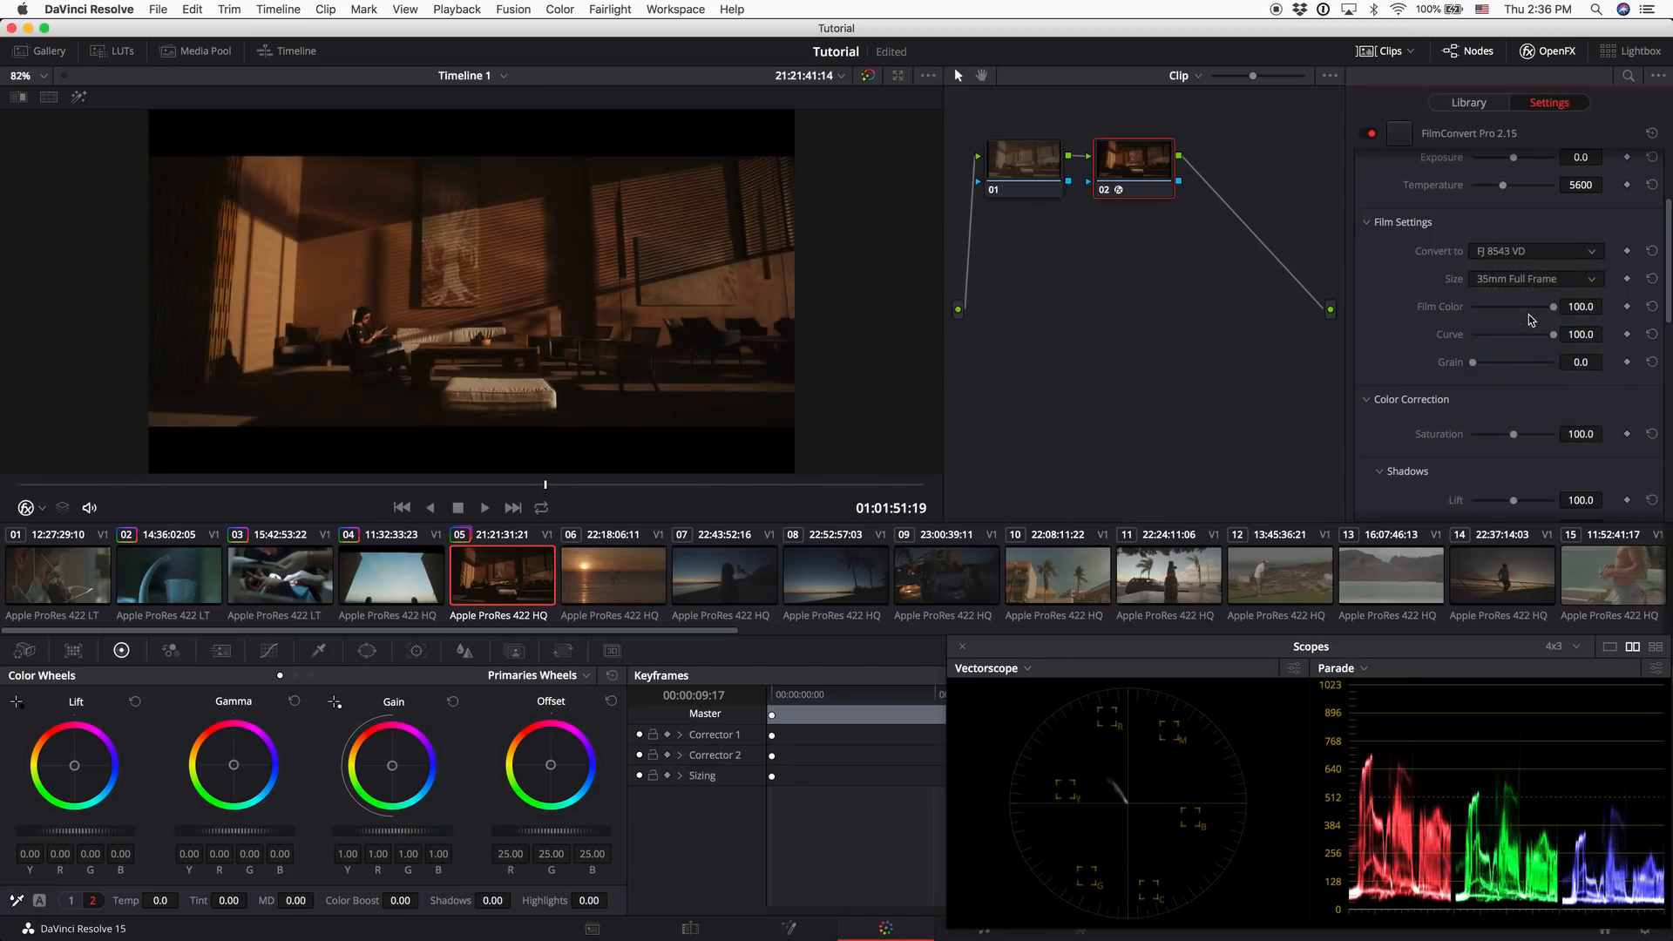
{"action": "left_click", "coordinate": [1550, 253]}
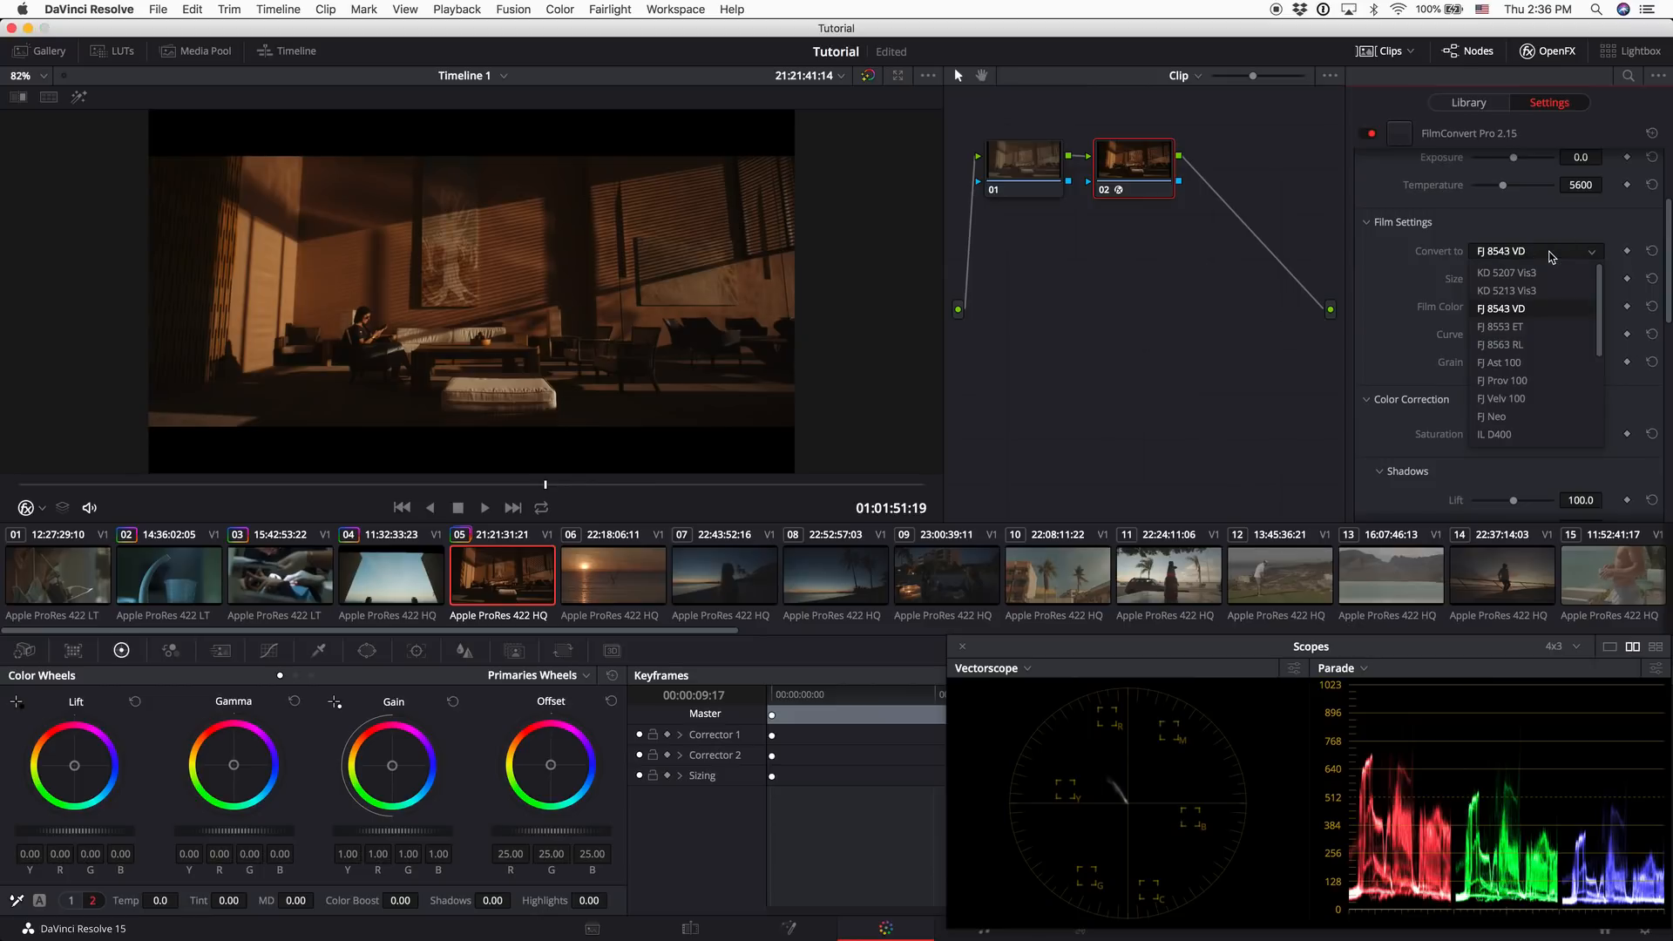
{"action": "left_click", "coordinate": [1548, 253]}
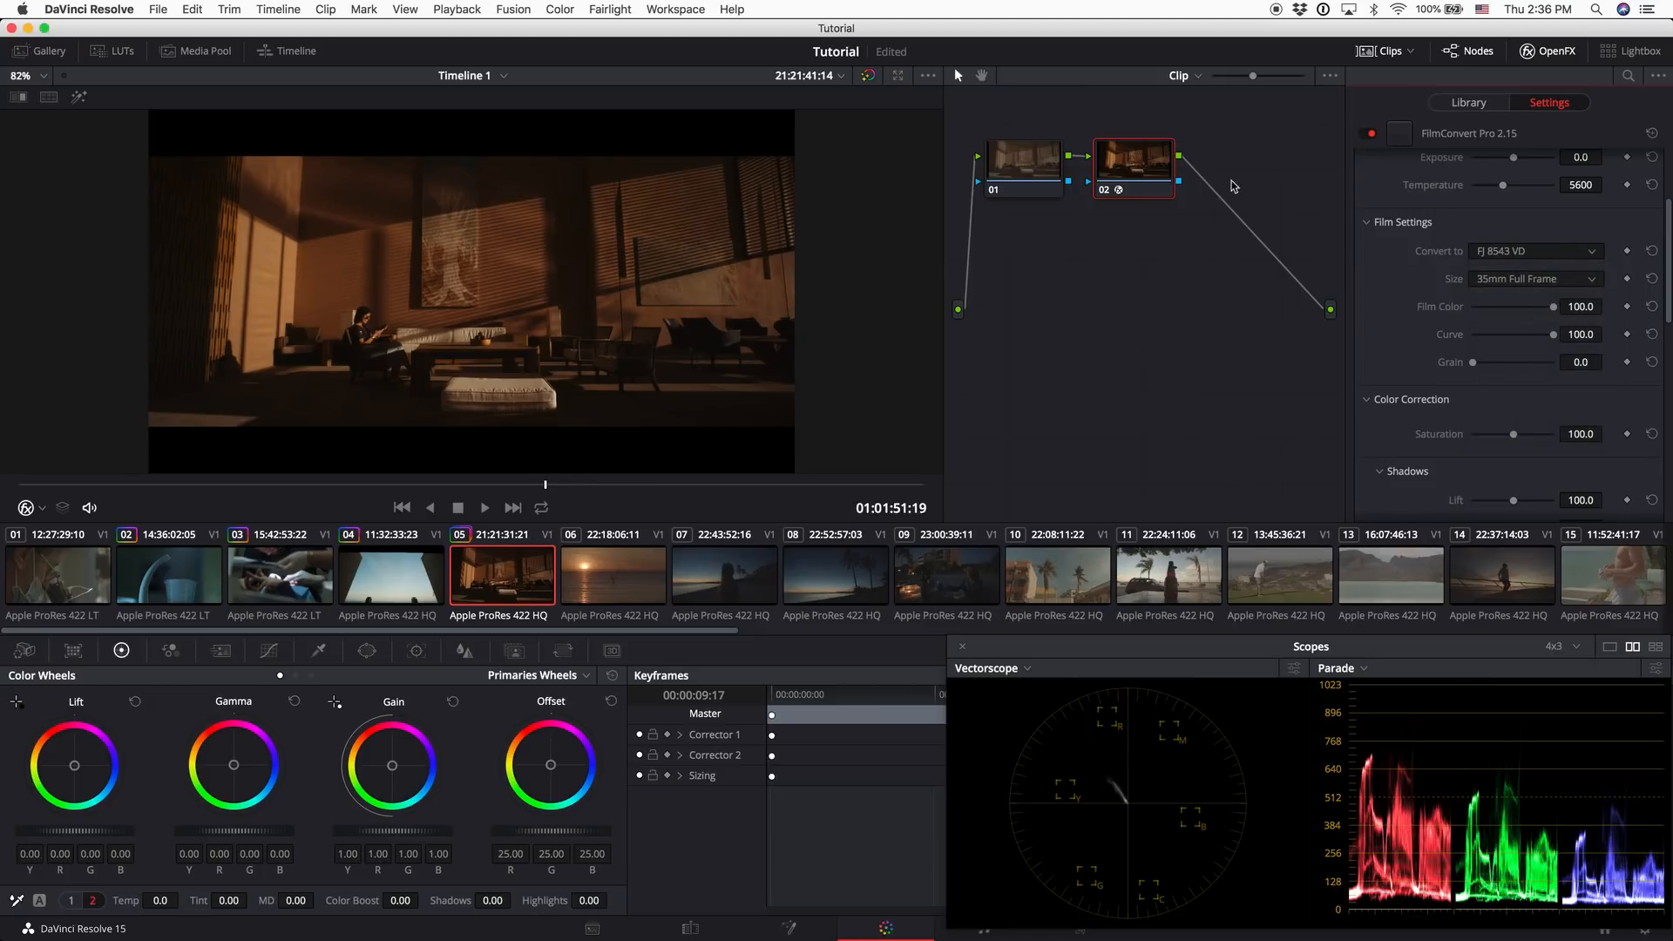
Disconnect the source from node 01 and reconnect it to the node's input
{"action": "left_click", "coordinate": [975, 163]}
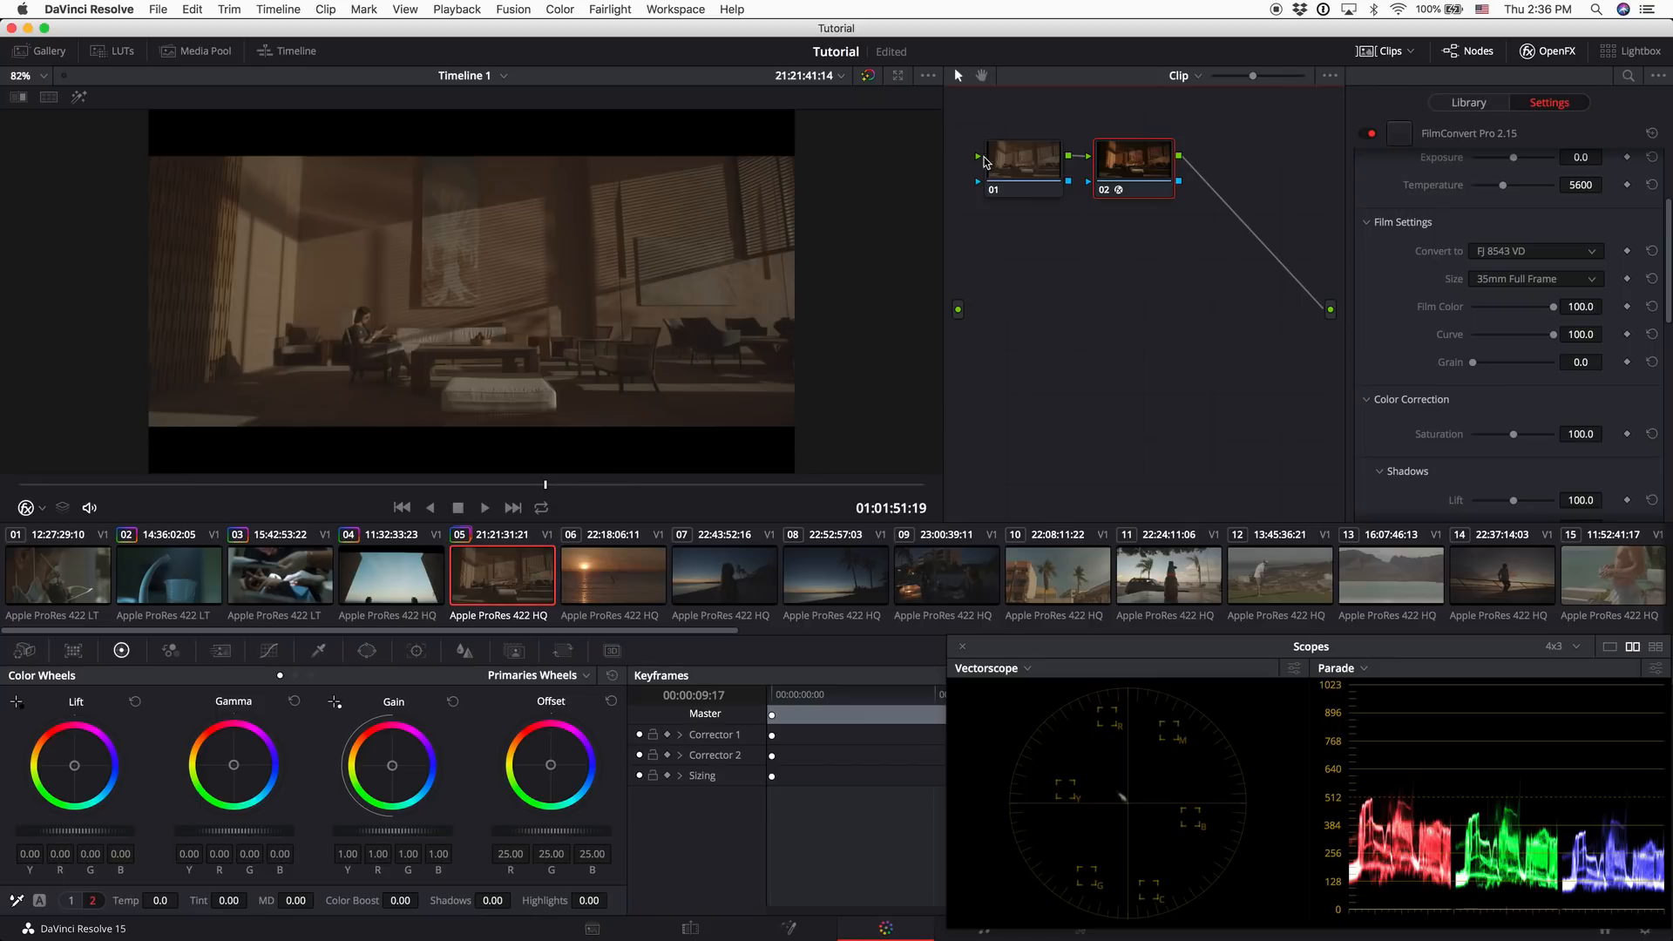
{"action": "left_click_drag", "start_coordinate": [958, 309], "coordinate": [978, 160]}
Balance node 01 with the primary wheels: master Lift 0.03, Gamma -0.02 and Gain 1.03
{"action": "left_click", "coordinate": [985, 159]}
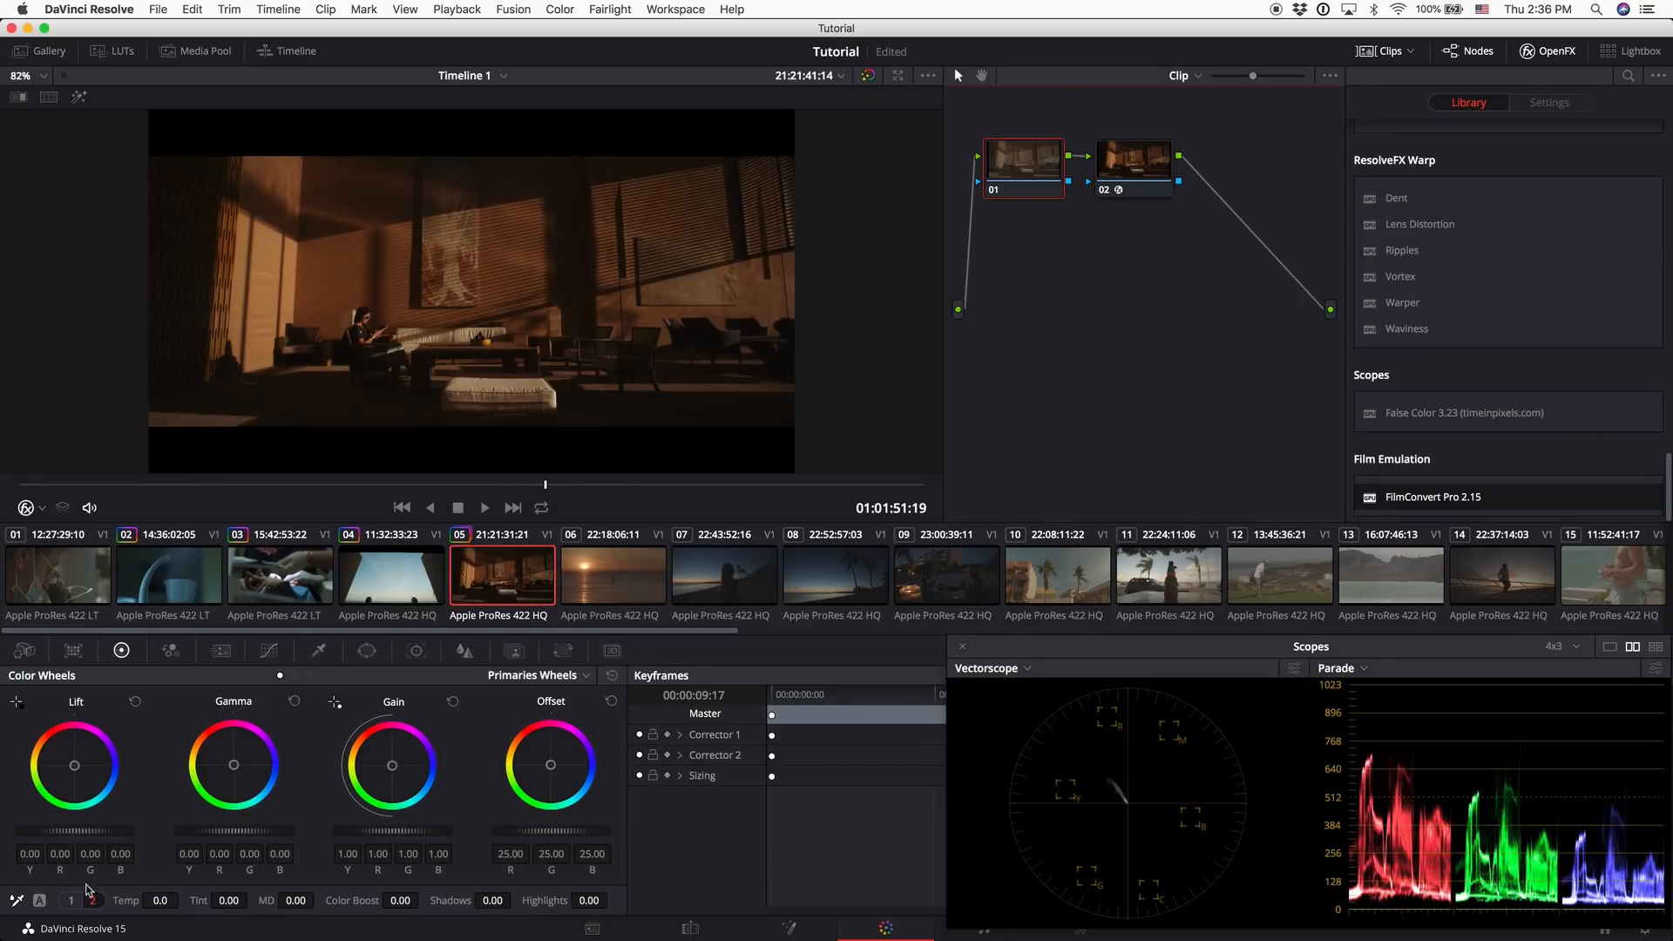
{"action": "left_click_drag", "start_coordinate": [36, 835], "coordinate": [72, 830]}
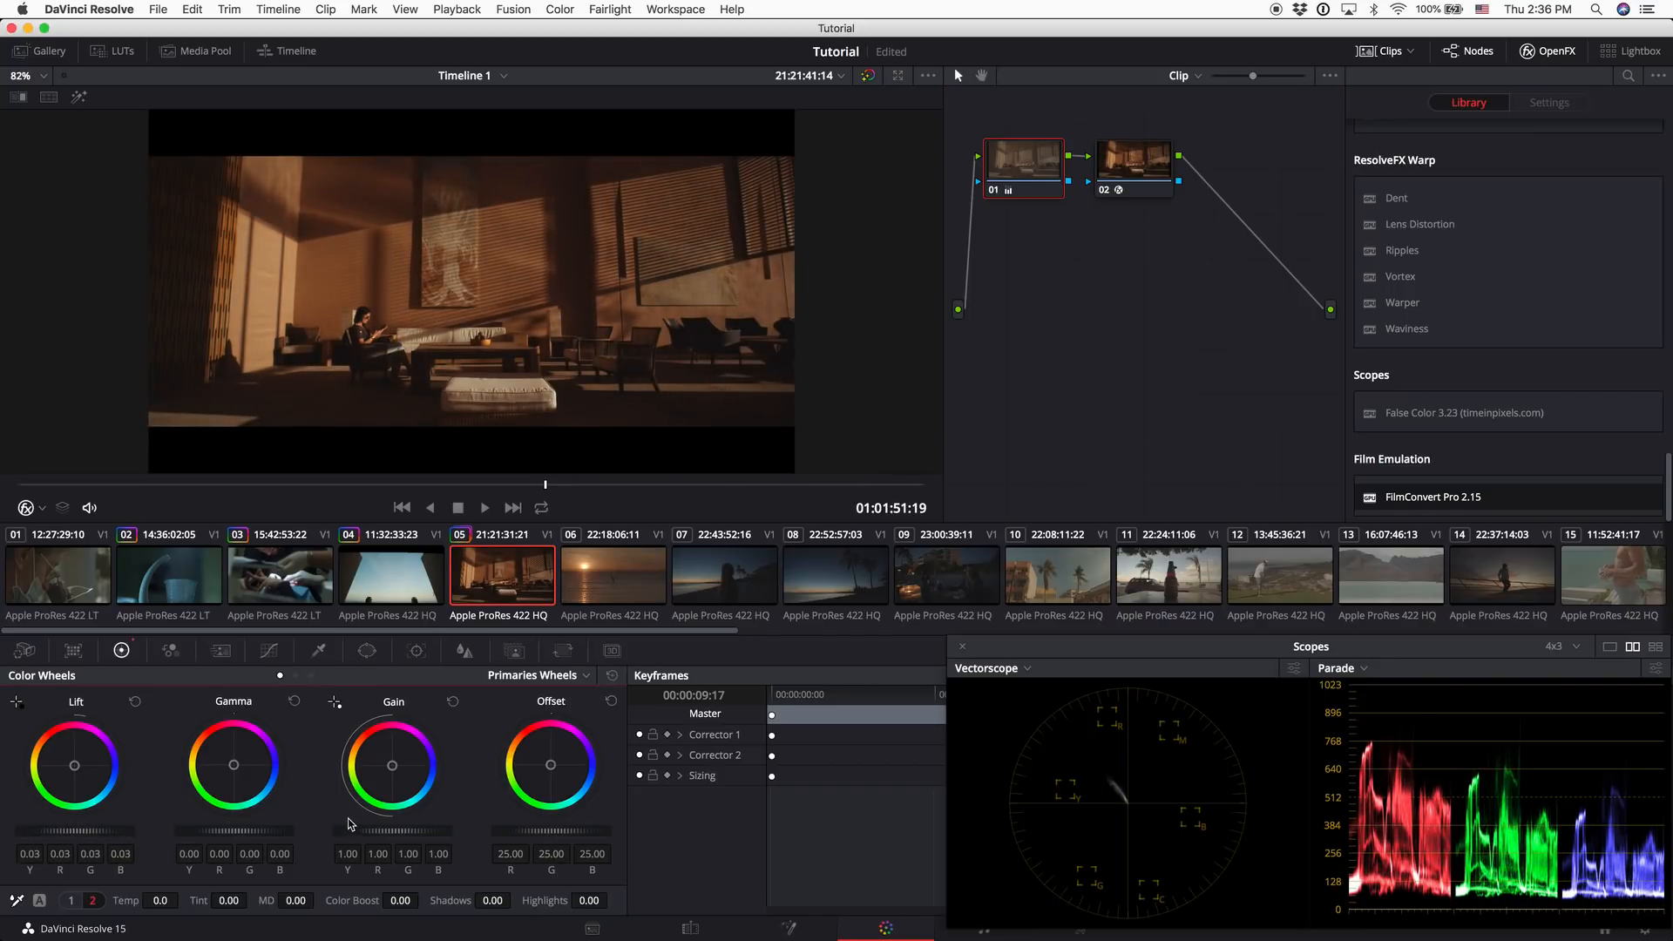
{"action": "left_click_drag", "start_coordinate": [261, 832], "coordinate": [217, 839]}
{"action": "mouse_move", "coordinate": [392, 832]}
{"action": "left_mouse_down"}
{"action": "mouse_move", "coordinate": [435, 830]}
{"action": "mouse_move", "coordinate": [387, 832]}
{"action": "left_mouse_up"}
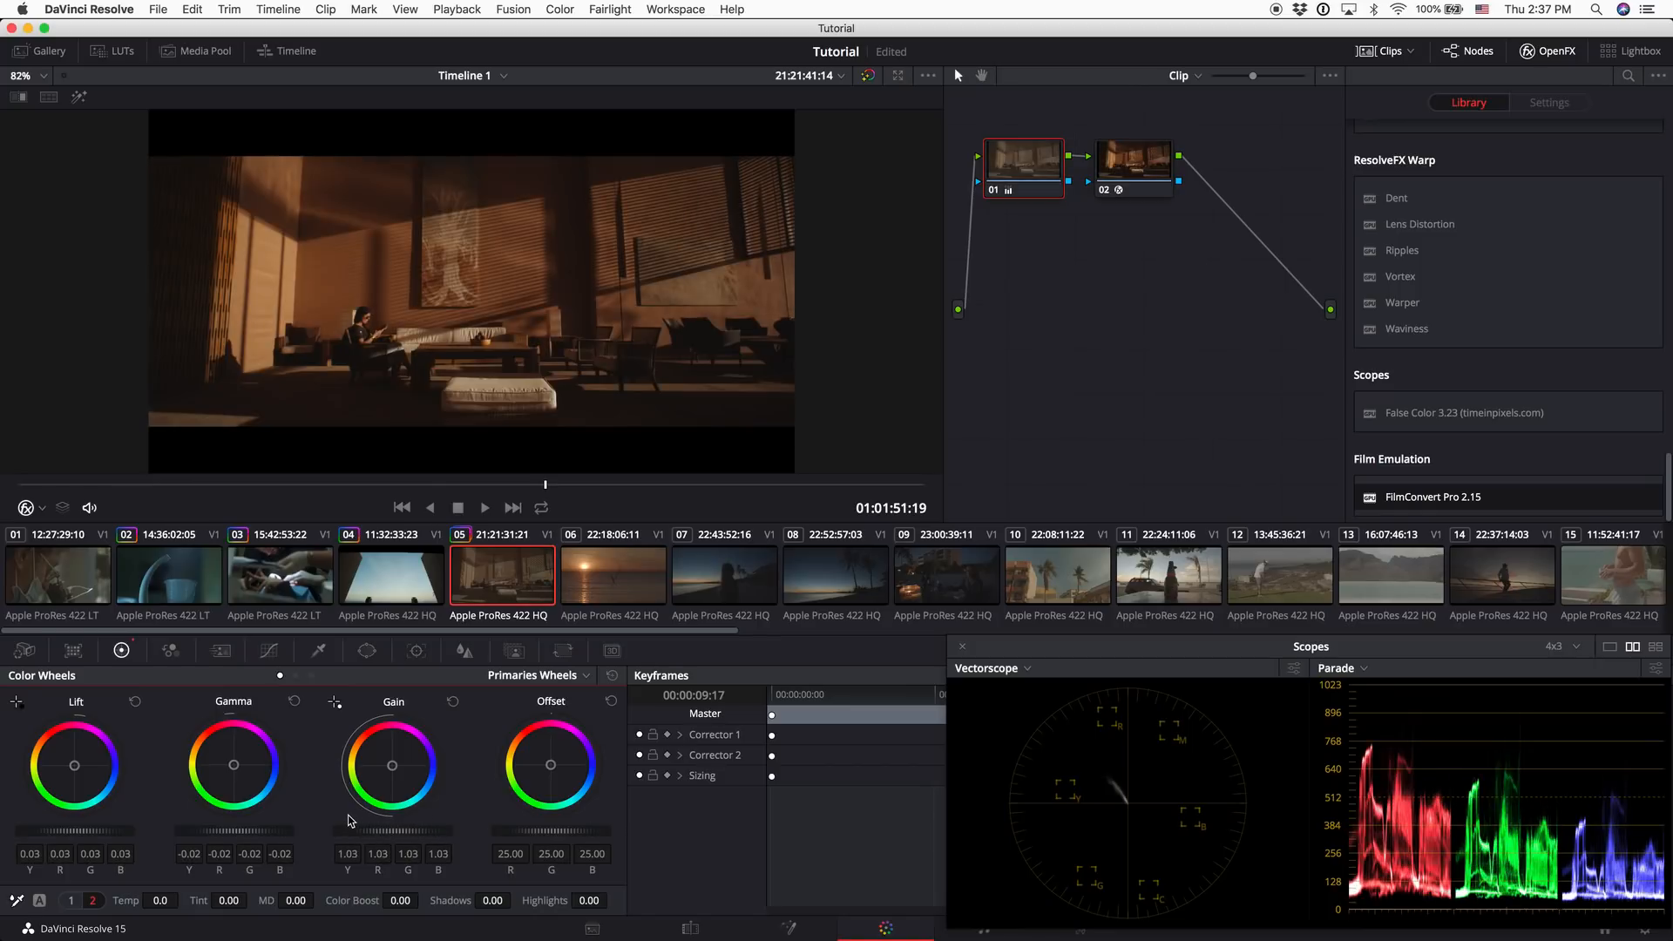
Play clip 05 full screen for a moment to review the film-emulation grade
{"action": "key", "text": "super+f"}
{"action": "key", "text": "space"}
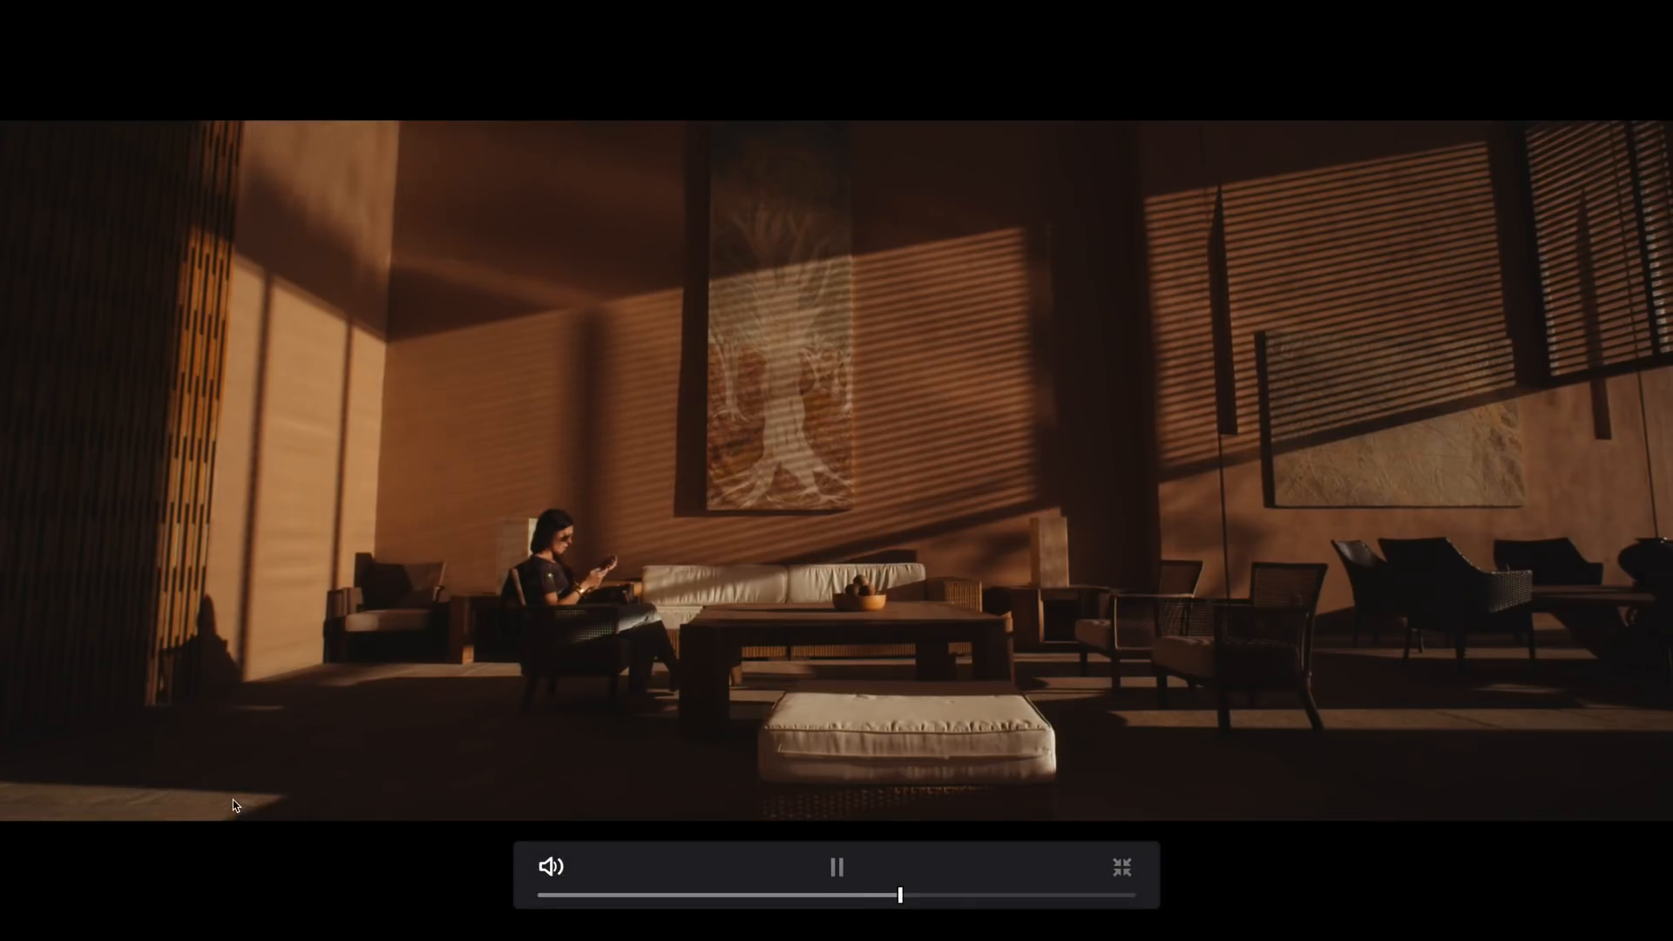
{"action": "key", "text": "space"}
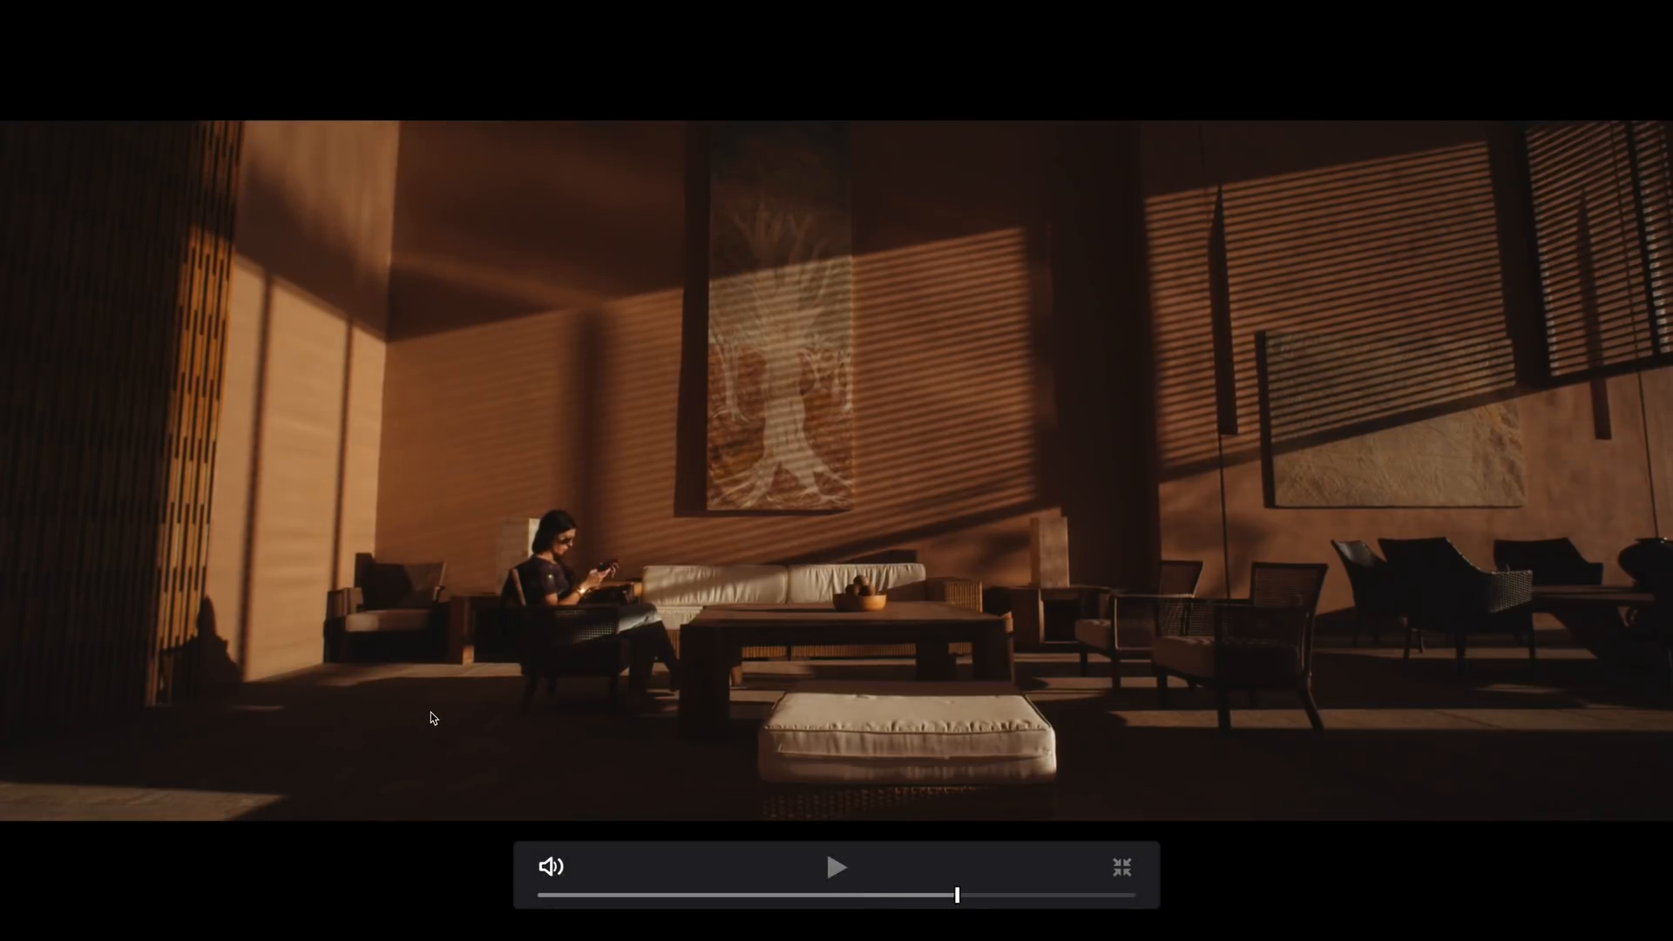
{"action": "key", "text": "super+f"}
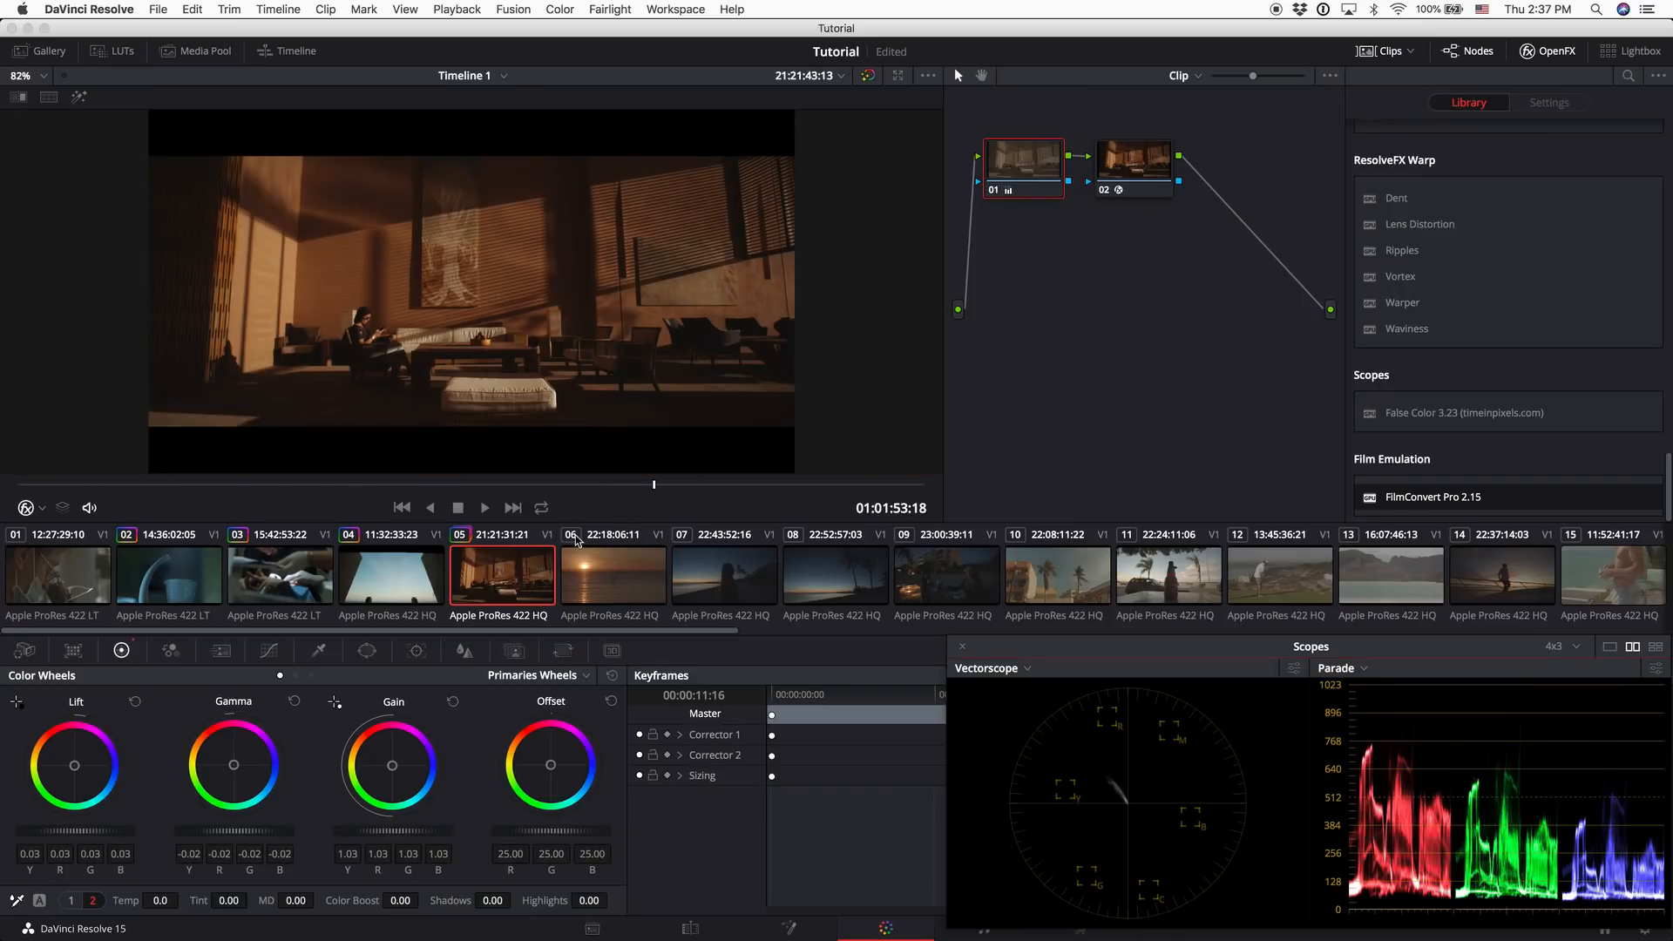
Compare clip 05's grades by loading local Version 1 and returning to Version 2
{"action": "right_click", "coordinate": [511, 580]}
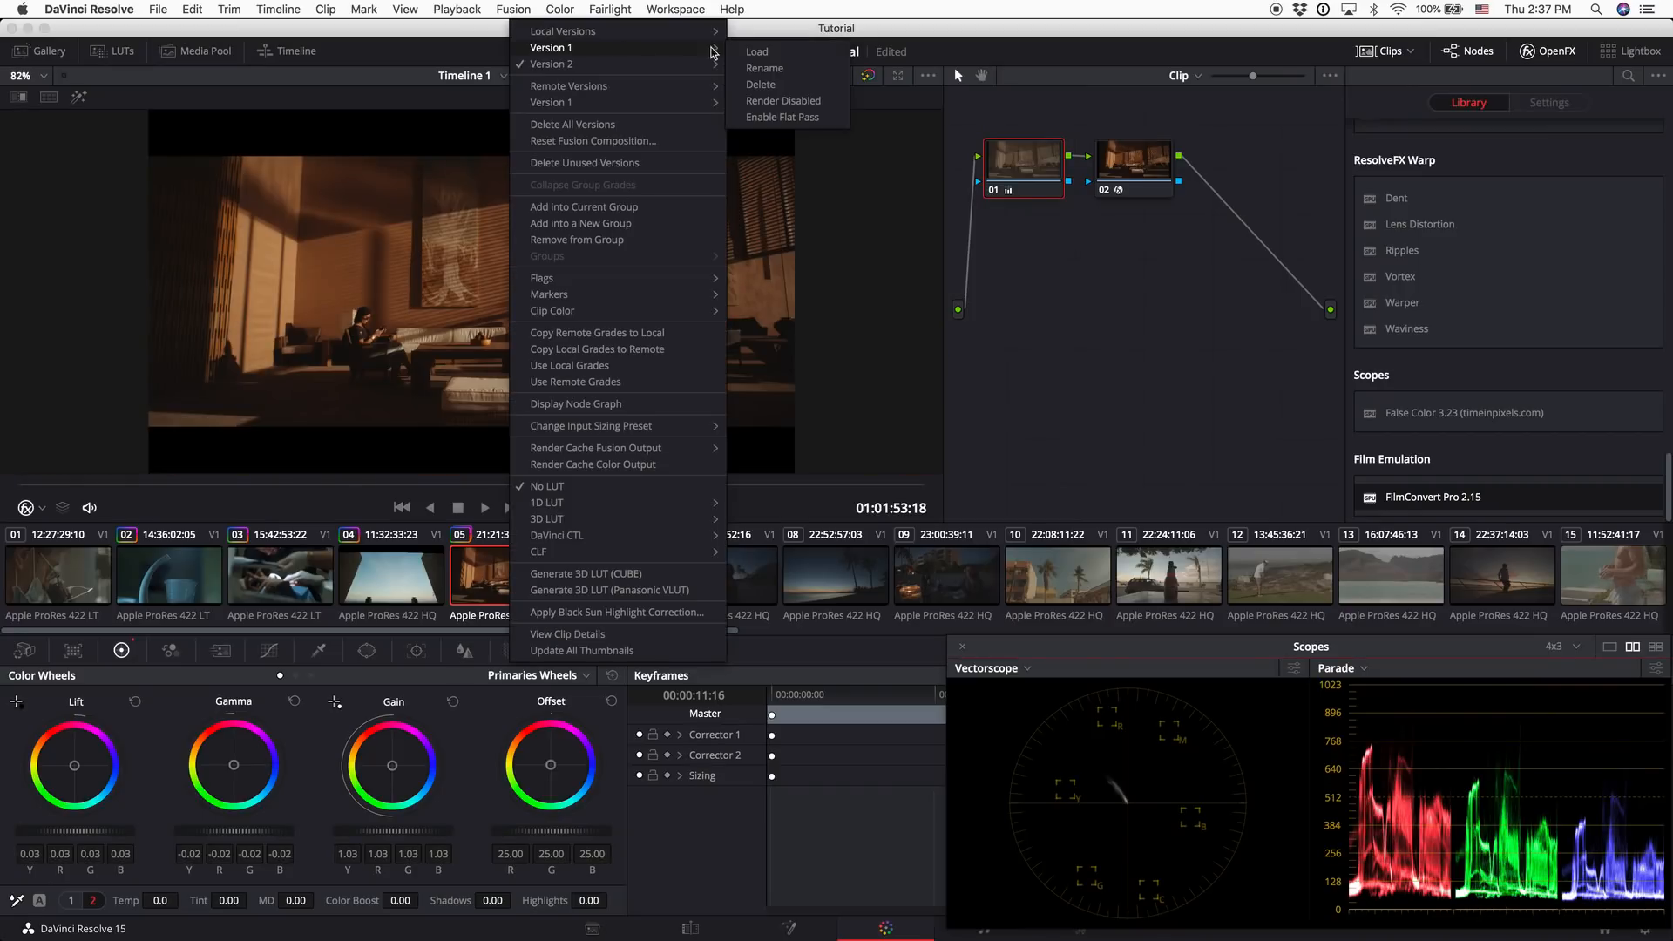
{"action": "left_click", "coordinate": [758, 53]}
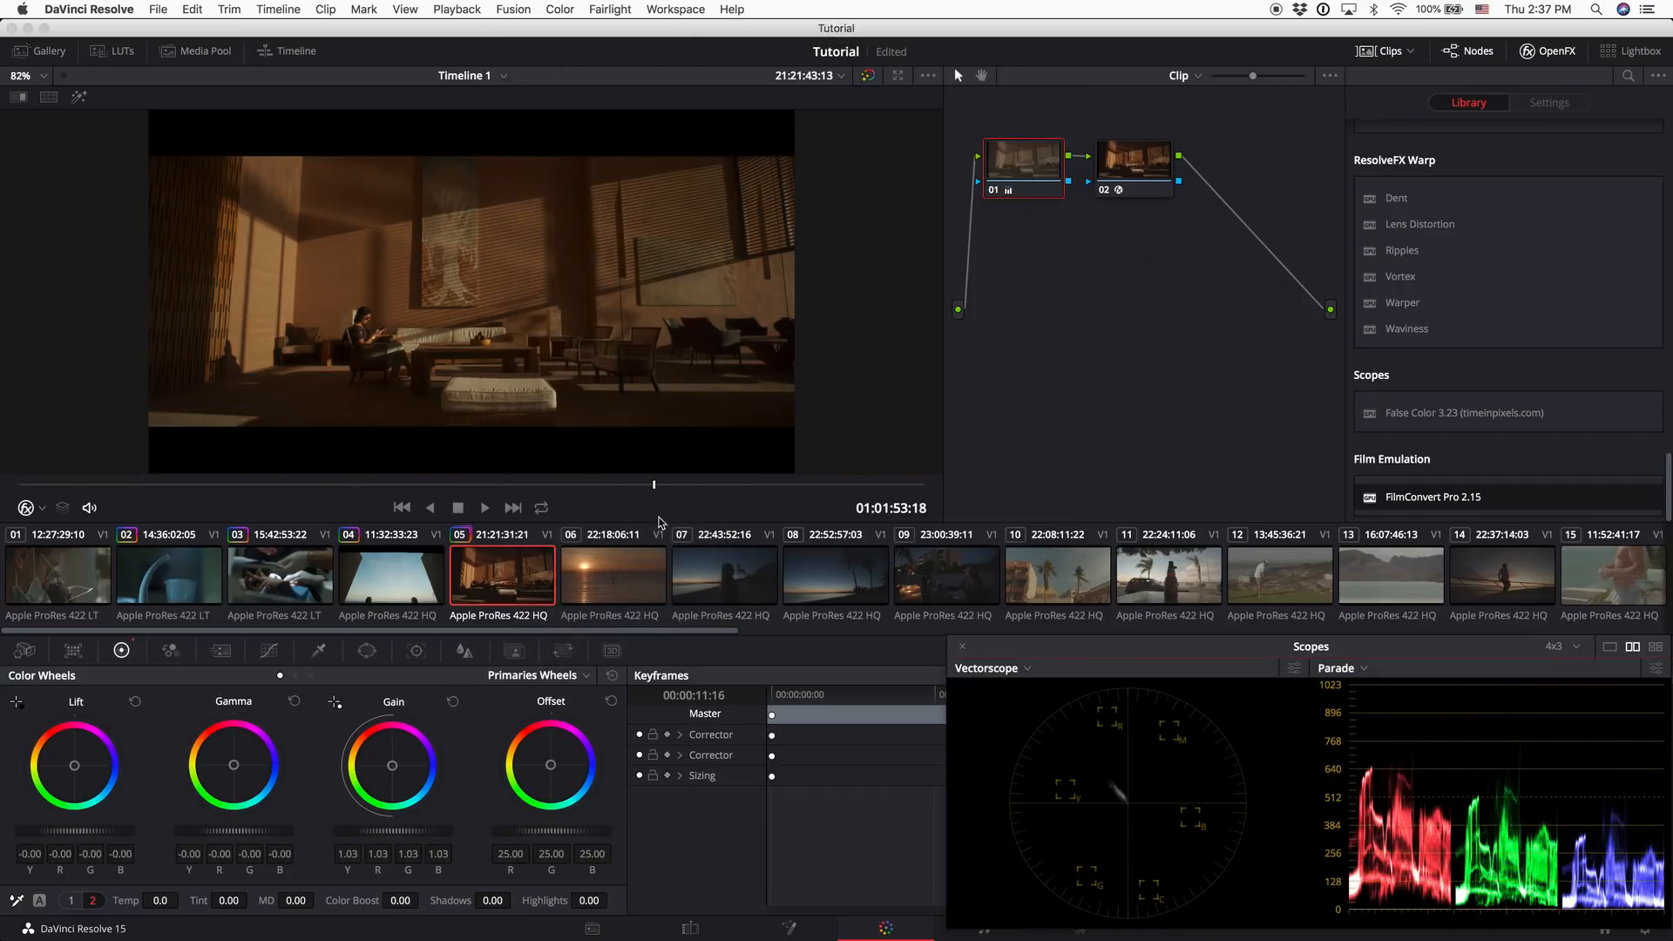
{"action": "right_click", "coordinate": [510, 568]}
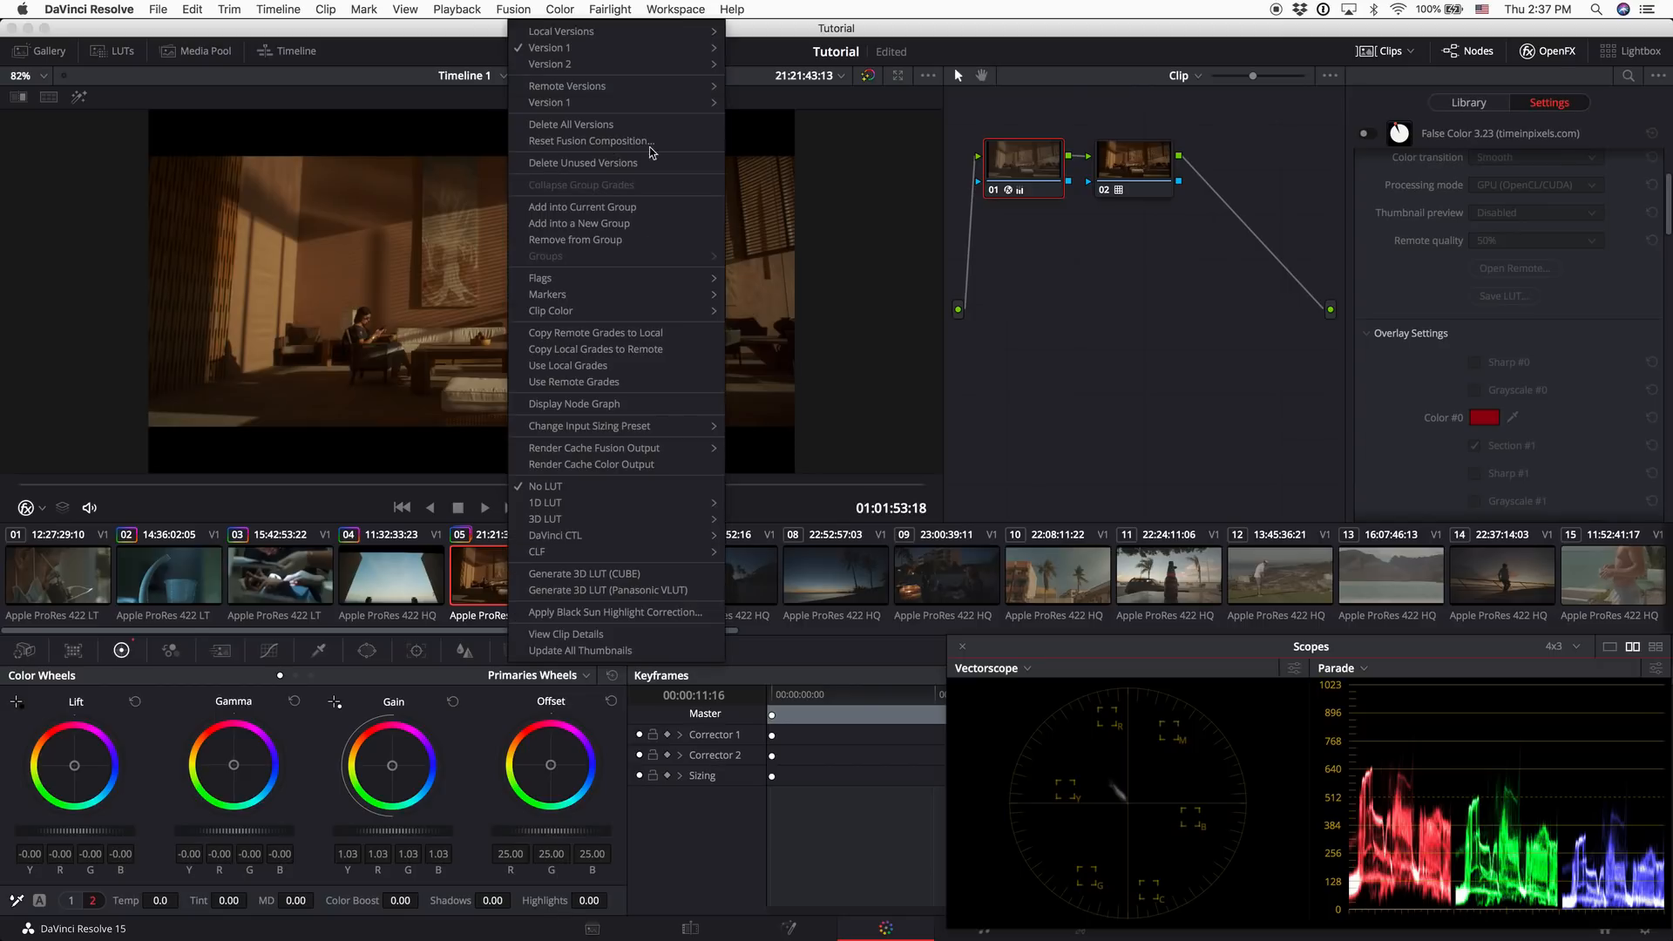
{"action": "mouse_move", "coordinate": [655, 65]}
{"action": "left_click", "coordinate": [771, 68]}
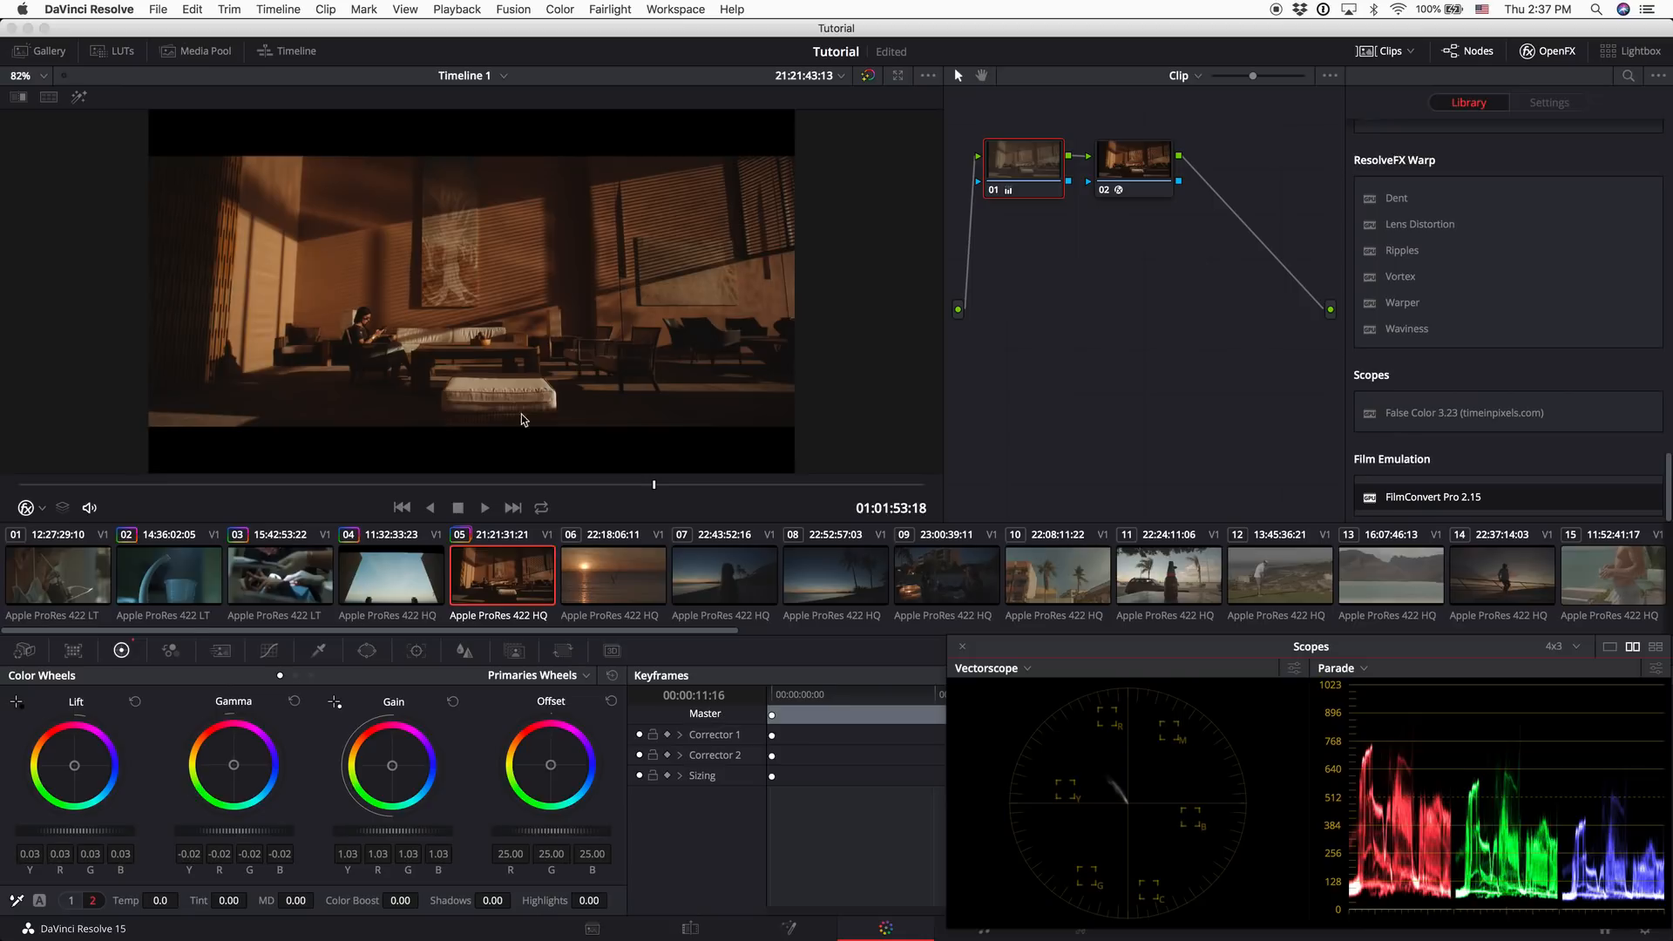
Check clip 05's local Version 1 once more against the film-emulation grade, ending with Version 2 loaded
{"action": "right_click", "coordinate": [509, 594]}
{"action": "mouse_move", "coordinate": [628, 343]}
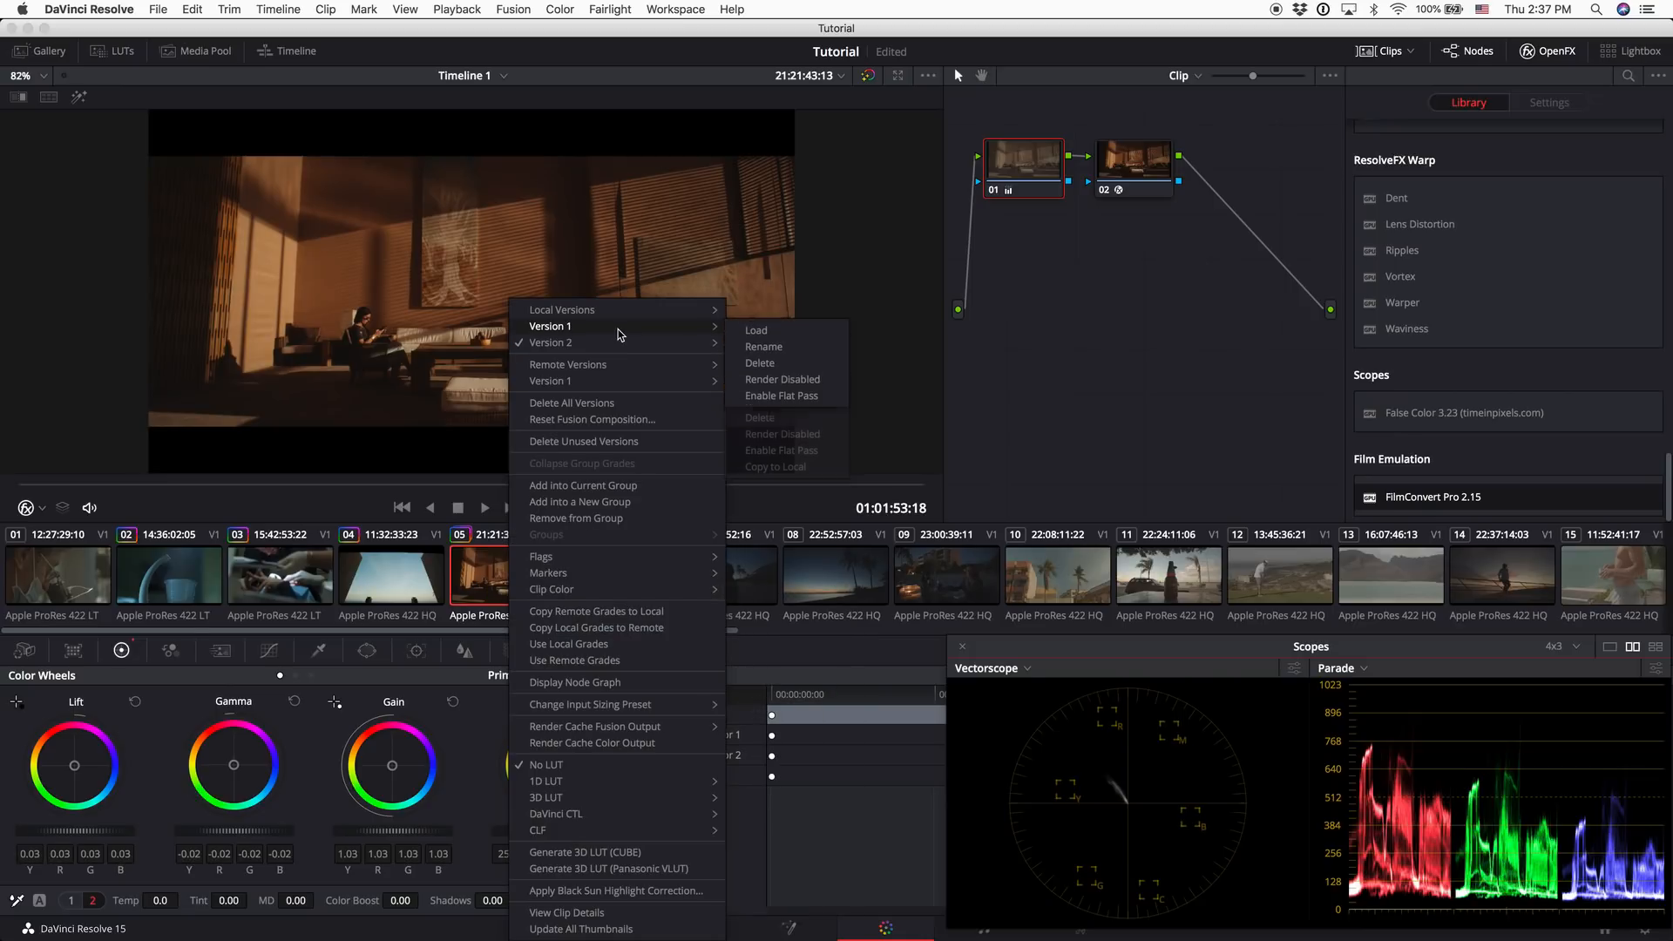
{"action": "left_click", "coordinate": [757, 332]}
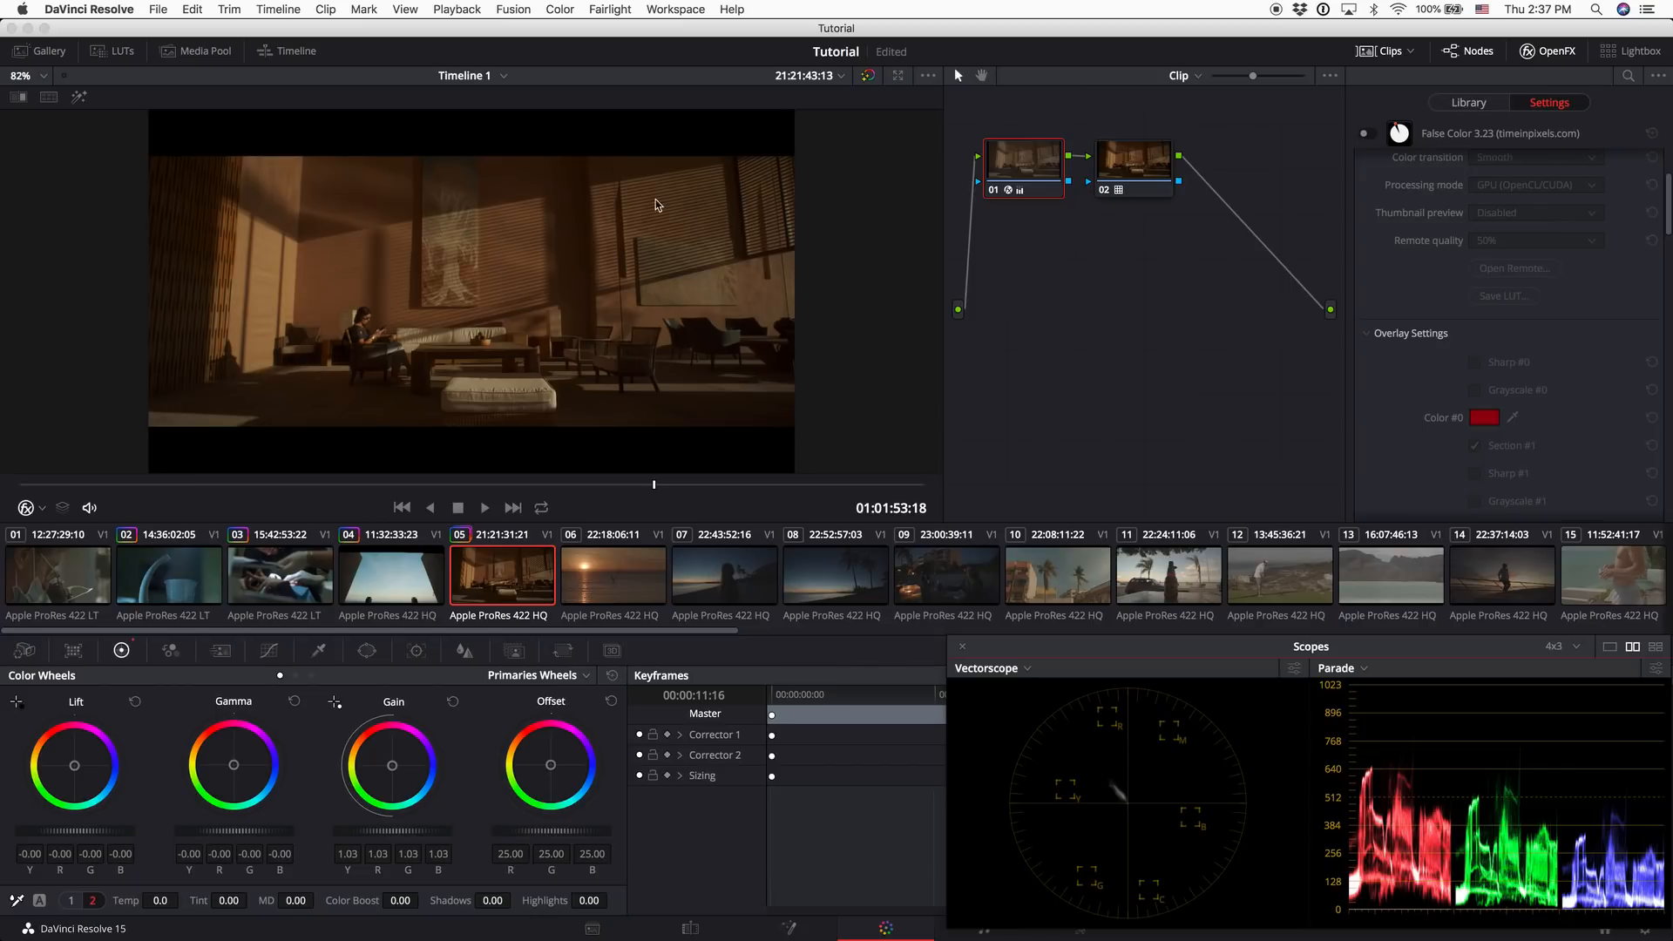
{"action": "right_click", "coordinate": [509, 566]}
{"action": "mouse_move", "coordinate": [636, 66]}
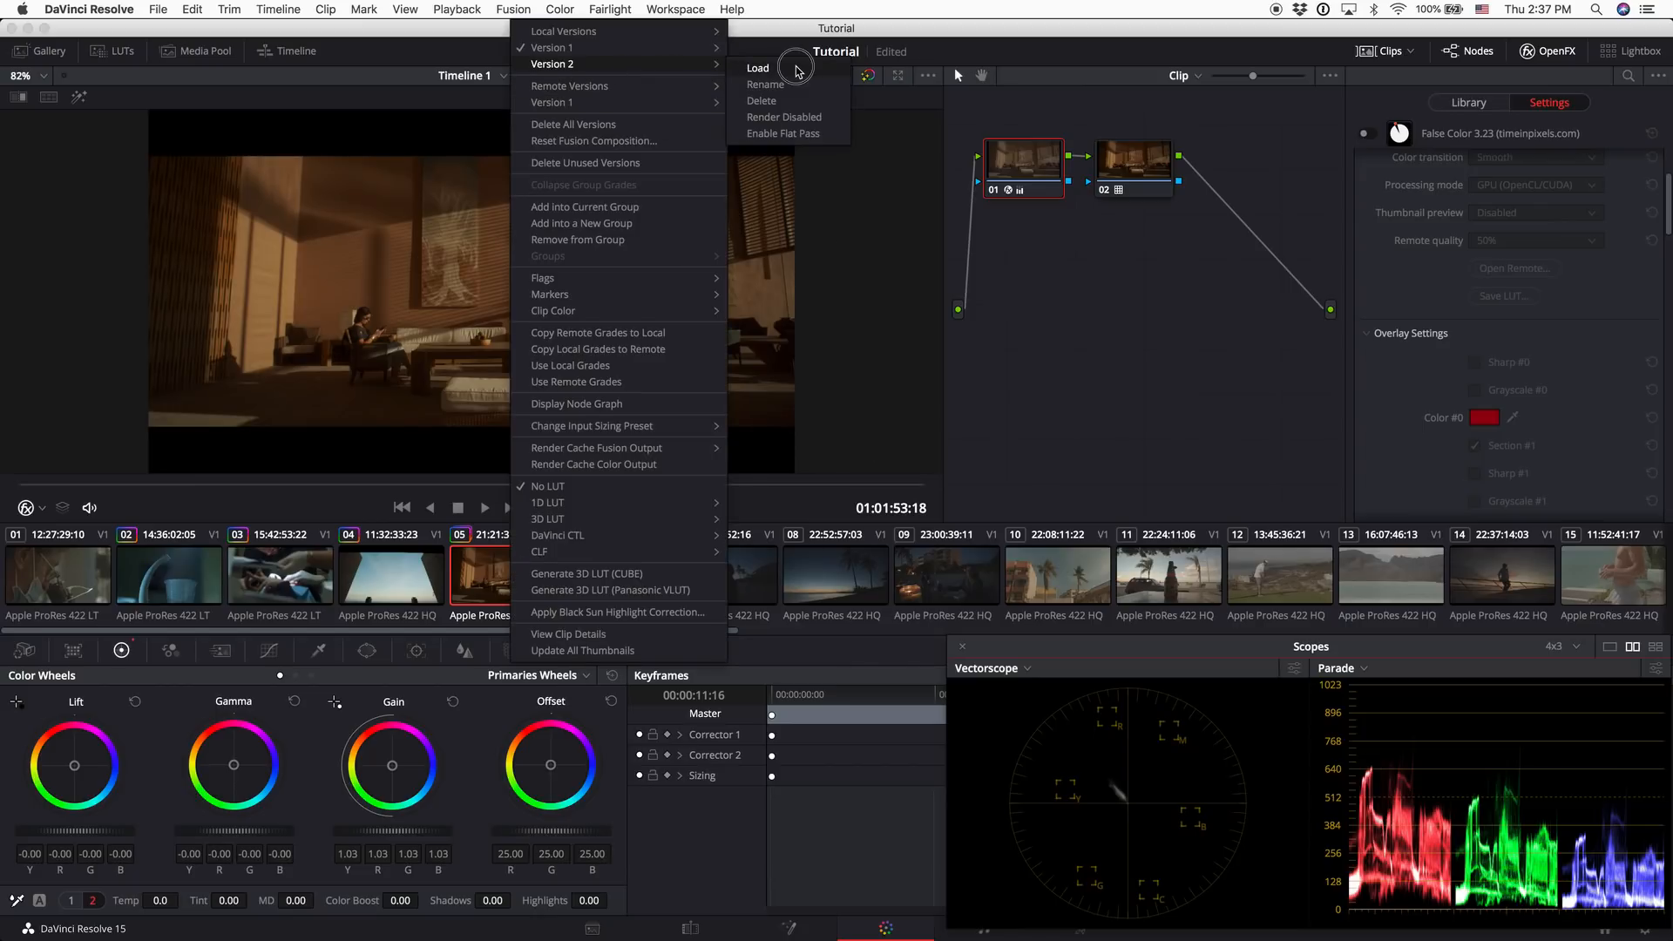
{"action": "left_click", "coordinate": [758, 68]}
Raise node 01's master Lift to 0.05 and switch the whole grade off and on to compare
{"action": "left_click", "coordinate": [1011, 162]}
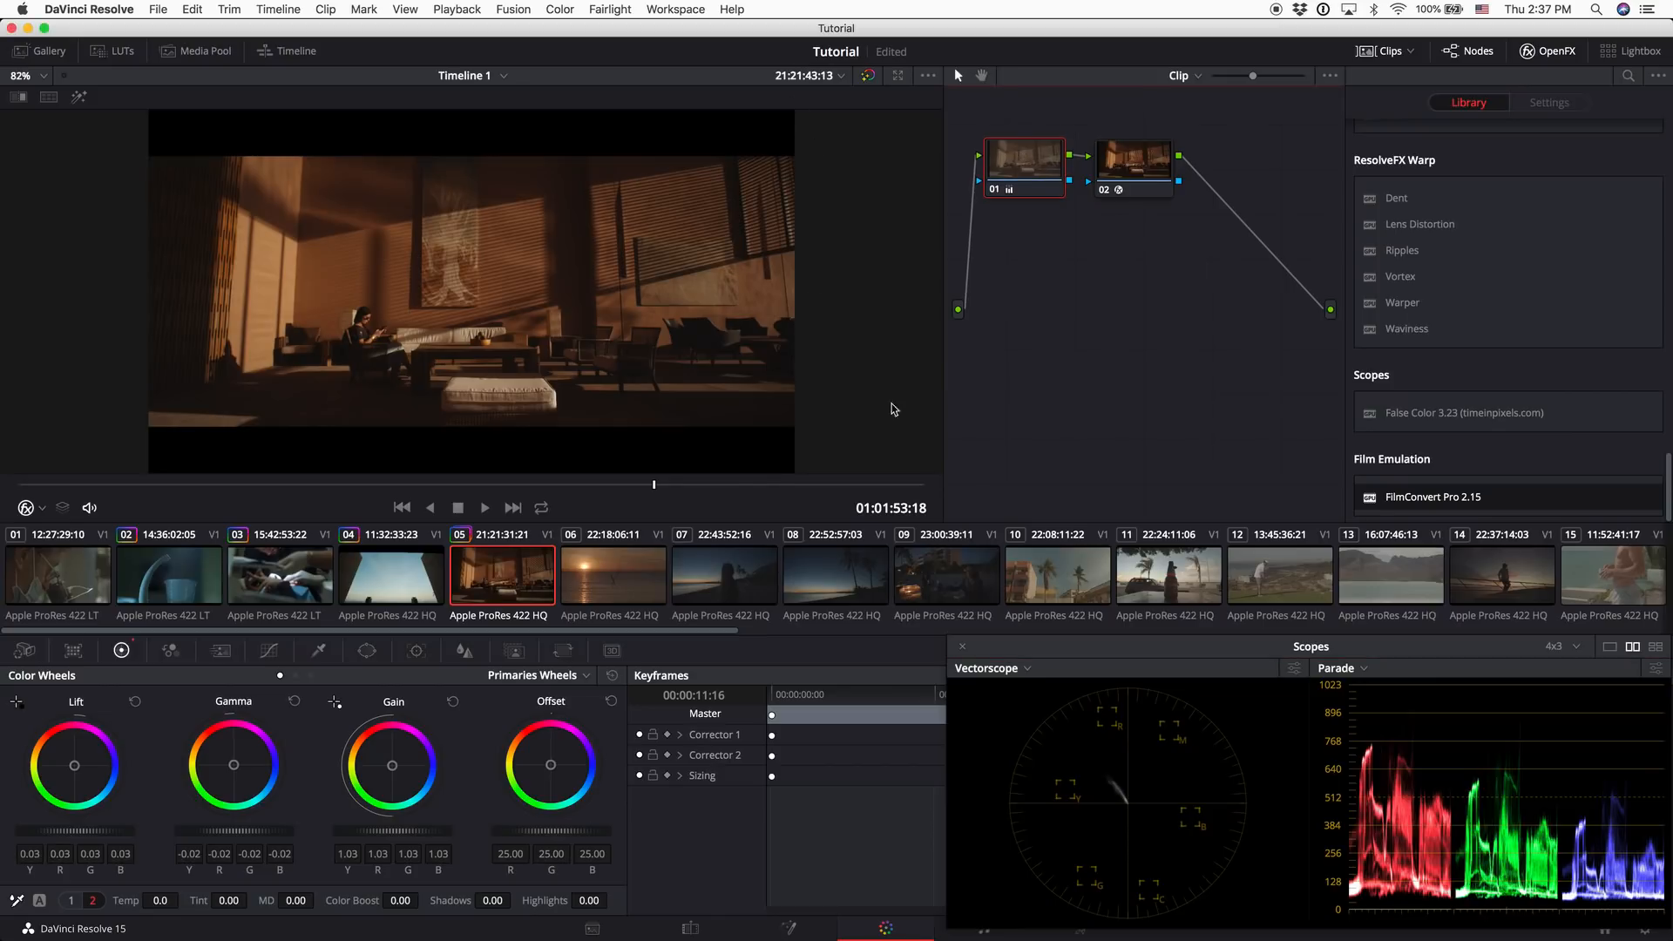
{"action": "left_click_drag", "start_coordinate": [61, 830], "coordinate": [68, 830]}
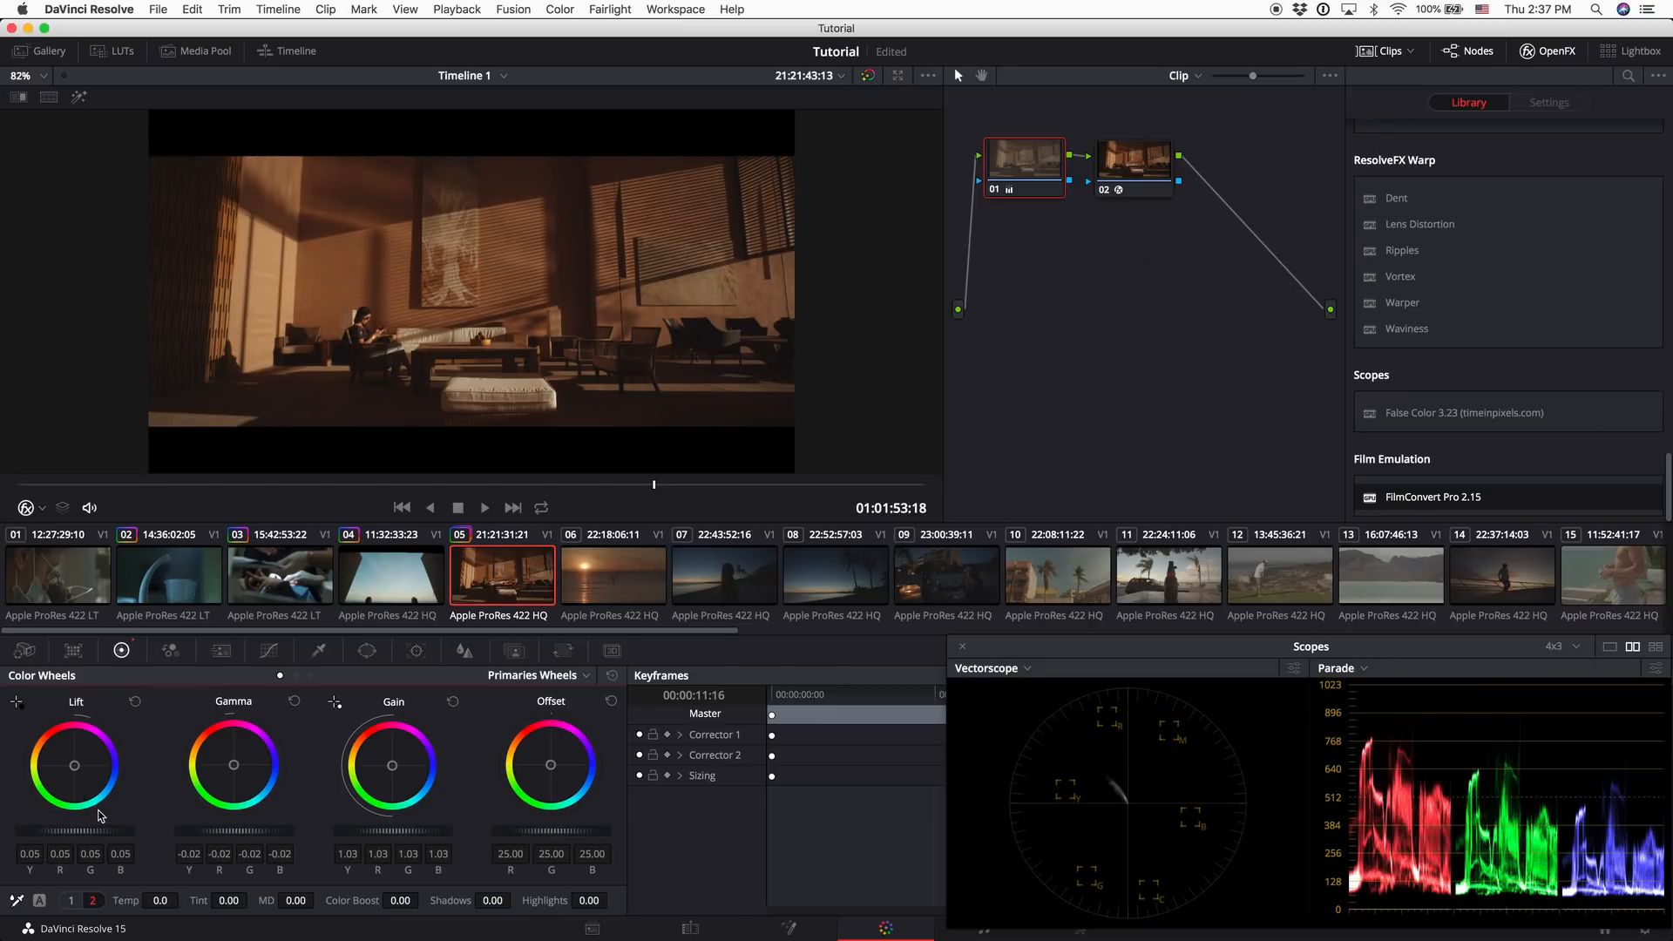
{"action": "key", "text": "alt+d"}
{"action": "key", "text": "alt+d"}
Display node 02's FilmConvert Pro settings and set the film Size to Super 16
{"action": "left_click", "coordinate": [1150, 162]}
{"action": "scroll", "coordinate": [1510, 392], "scroll_direction": "down", "scroll_amount": 3}
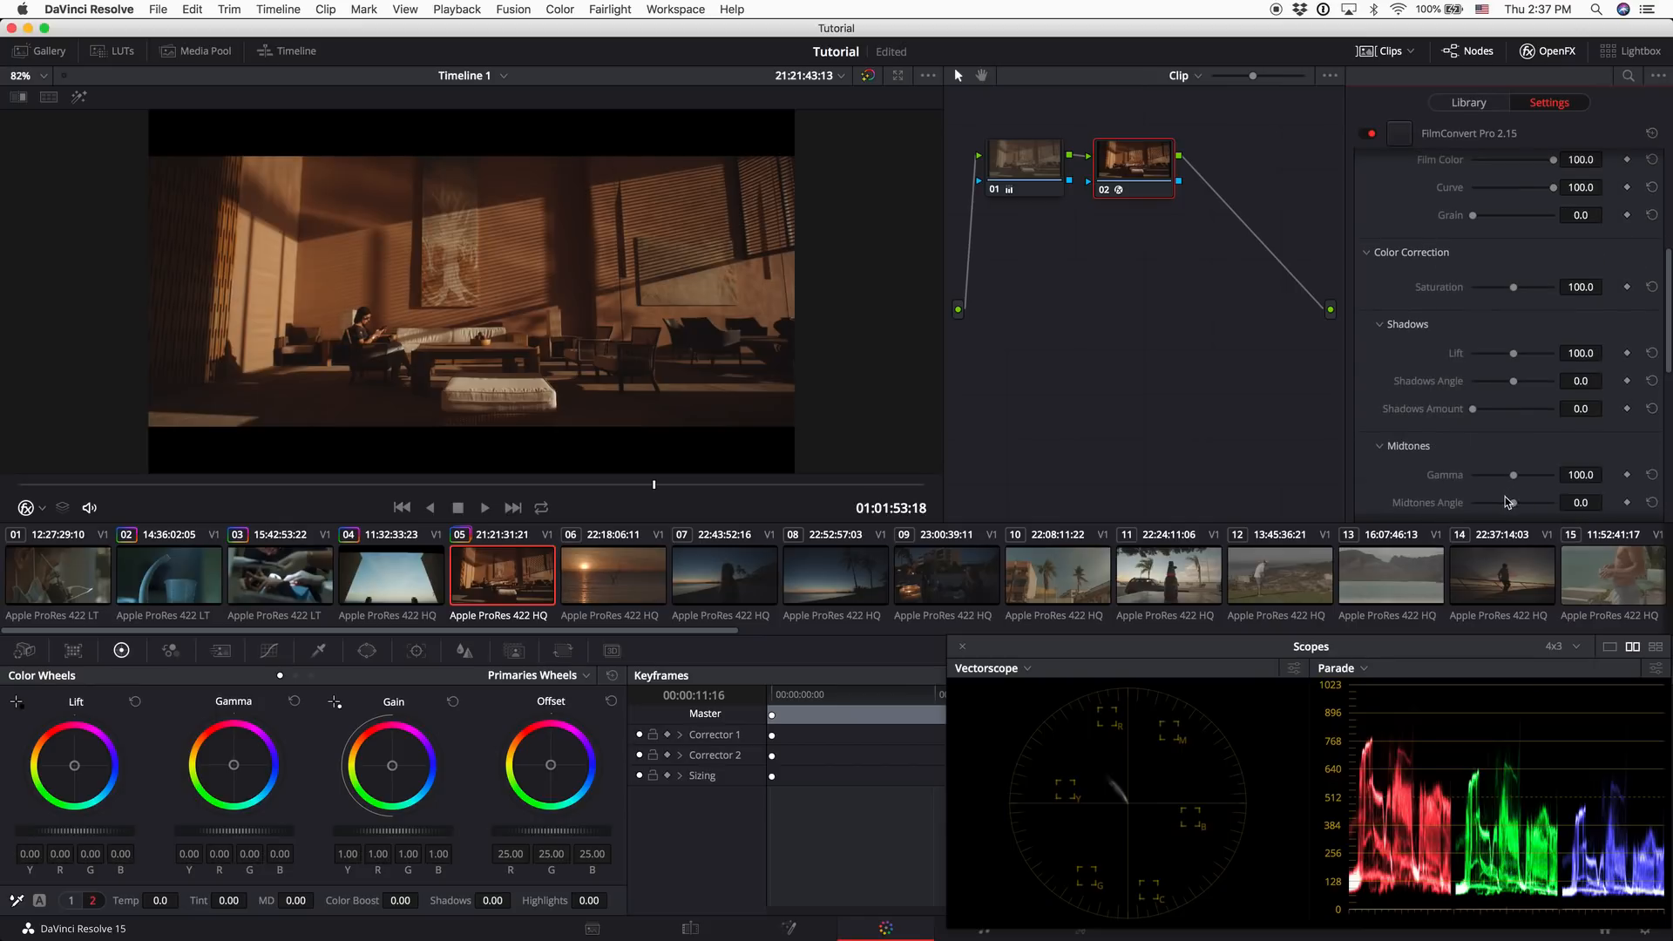
{"action": "scroll", "coordinate": [1477, 366], "scroll_direction": "up", "scroll_amount": 5}
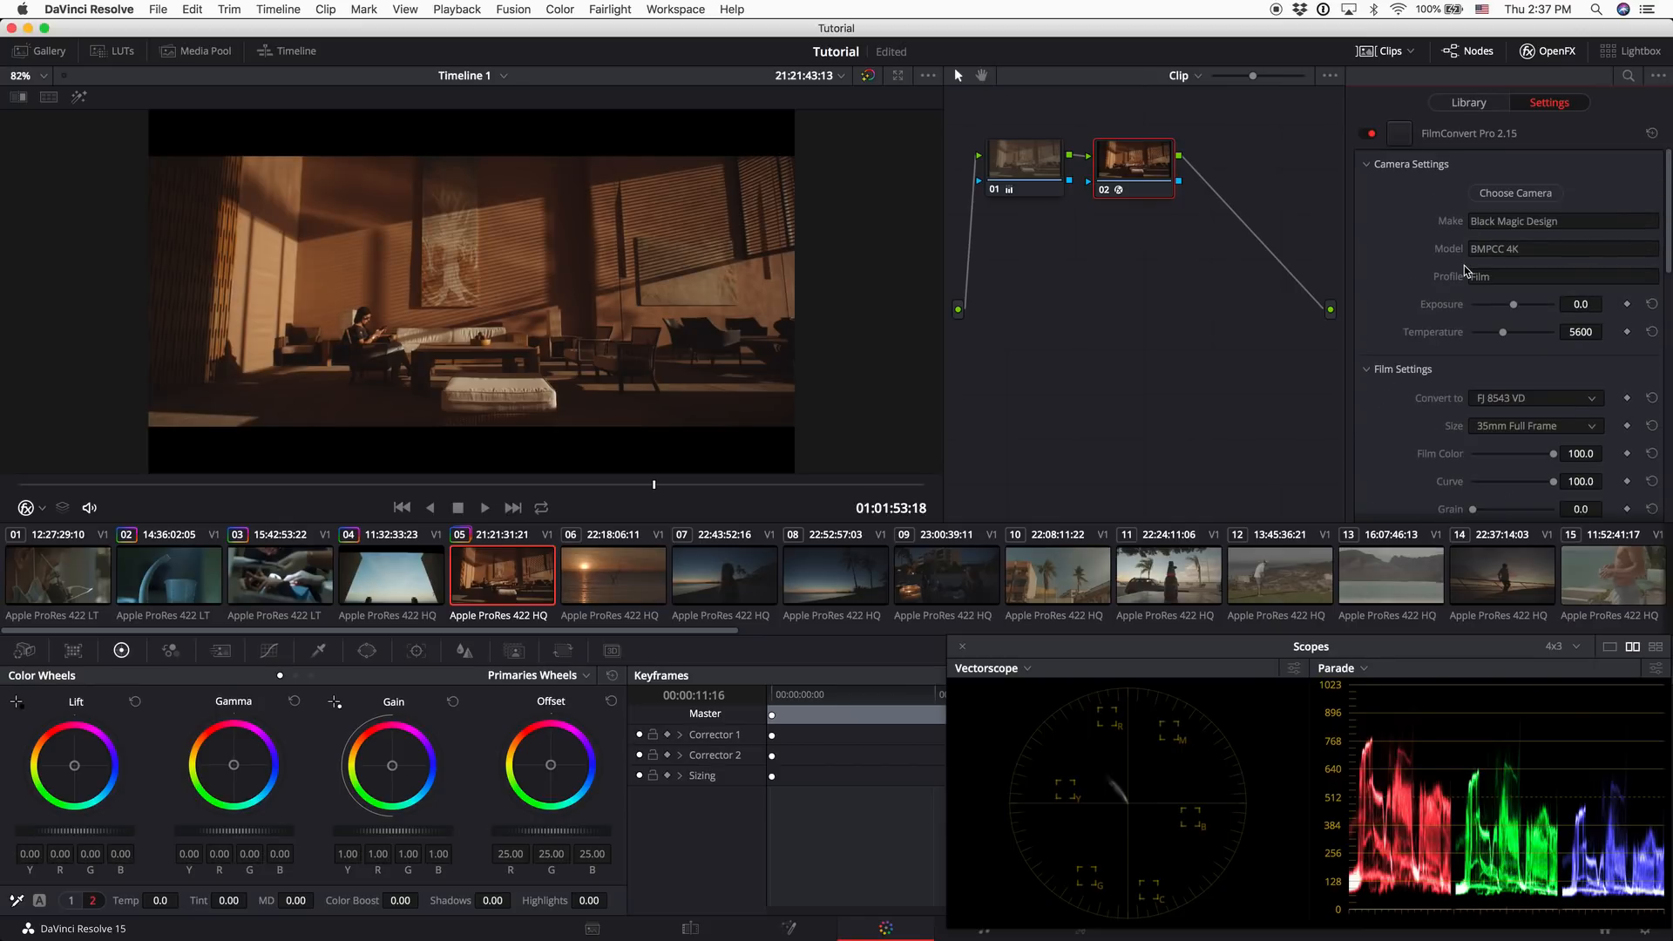
{"action": "left_click", "coordinate": [1507, 426]}
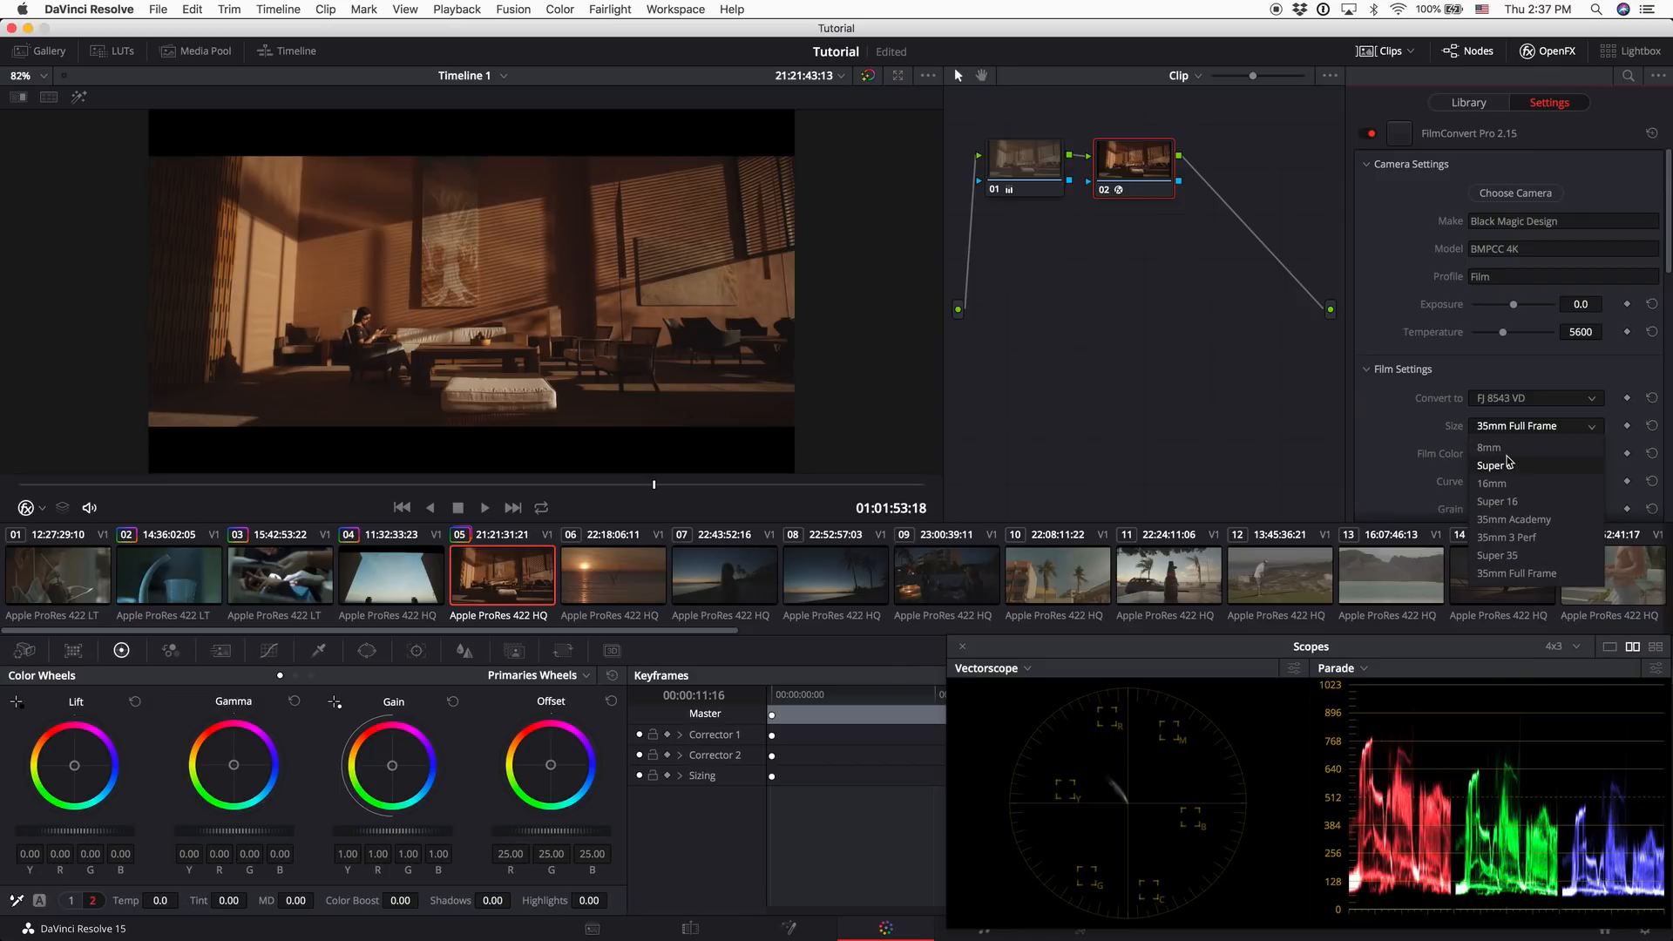
{"action": "left_click", "coordinate": [1501, 504]}
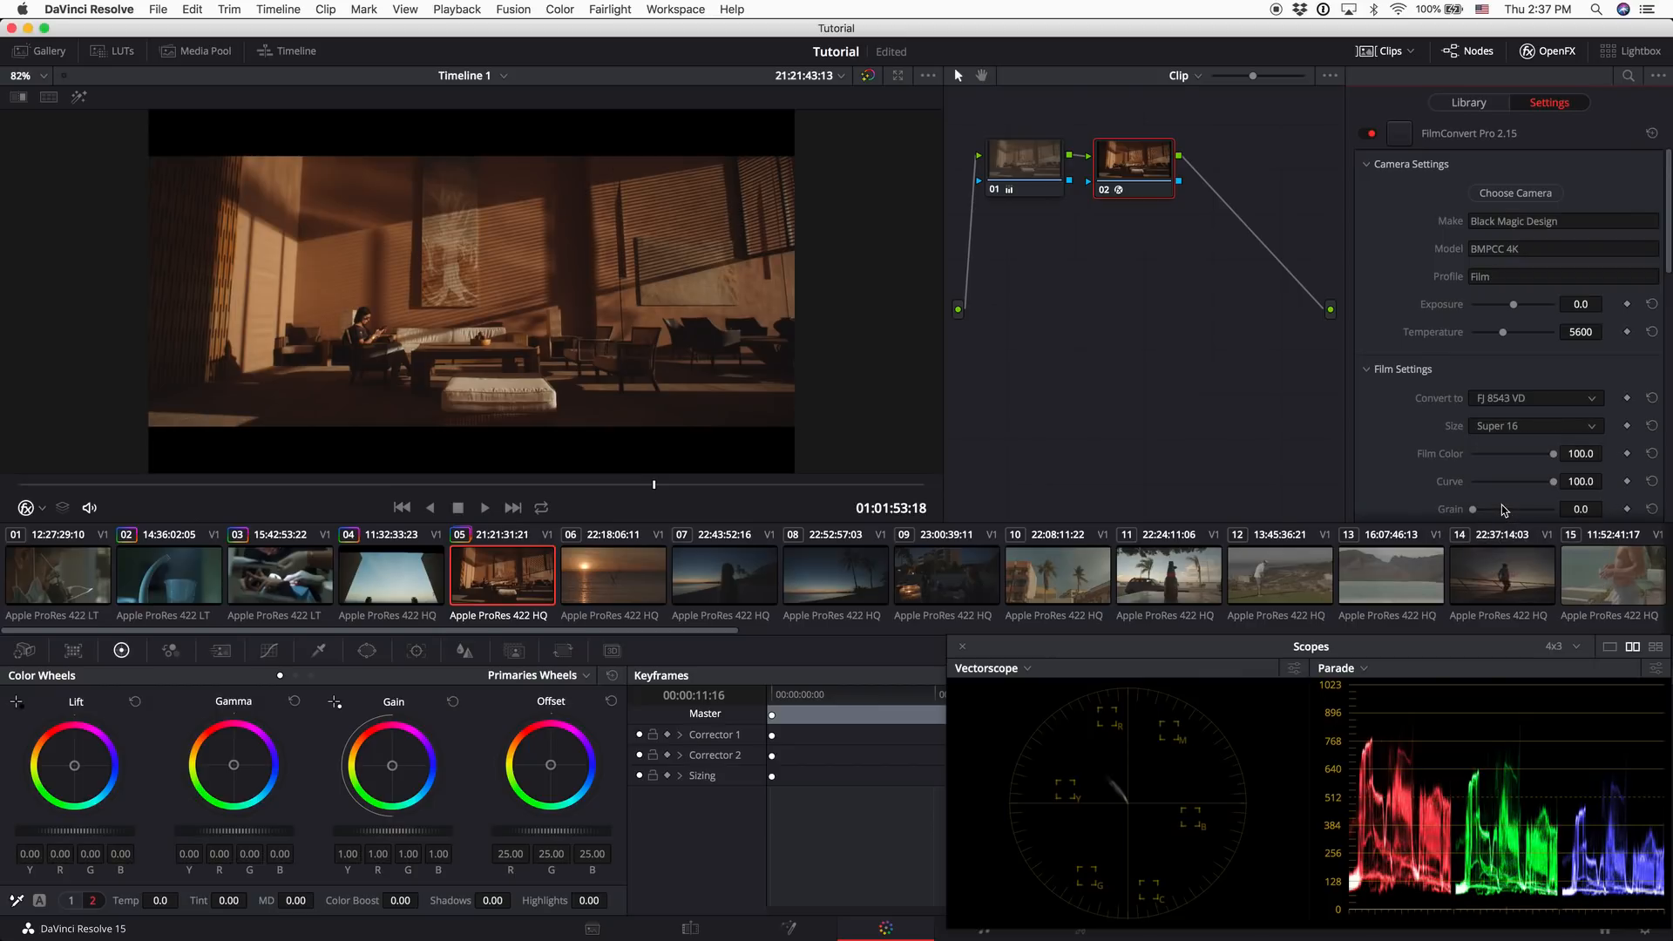
Set the FilmConvert film Size to Super 8 and preview clip 05 in full-screen playback
{"action": "left_click", "coordinate": [1505, 425]}
{"action": "left_click", "coordinate": [1514, 465]}
{"action": "key", "text": "super+f"}
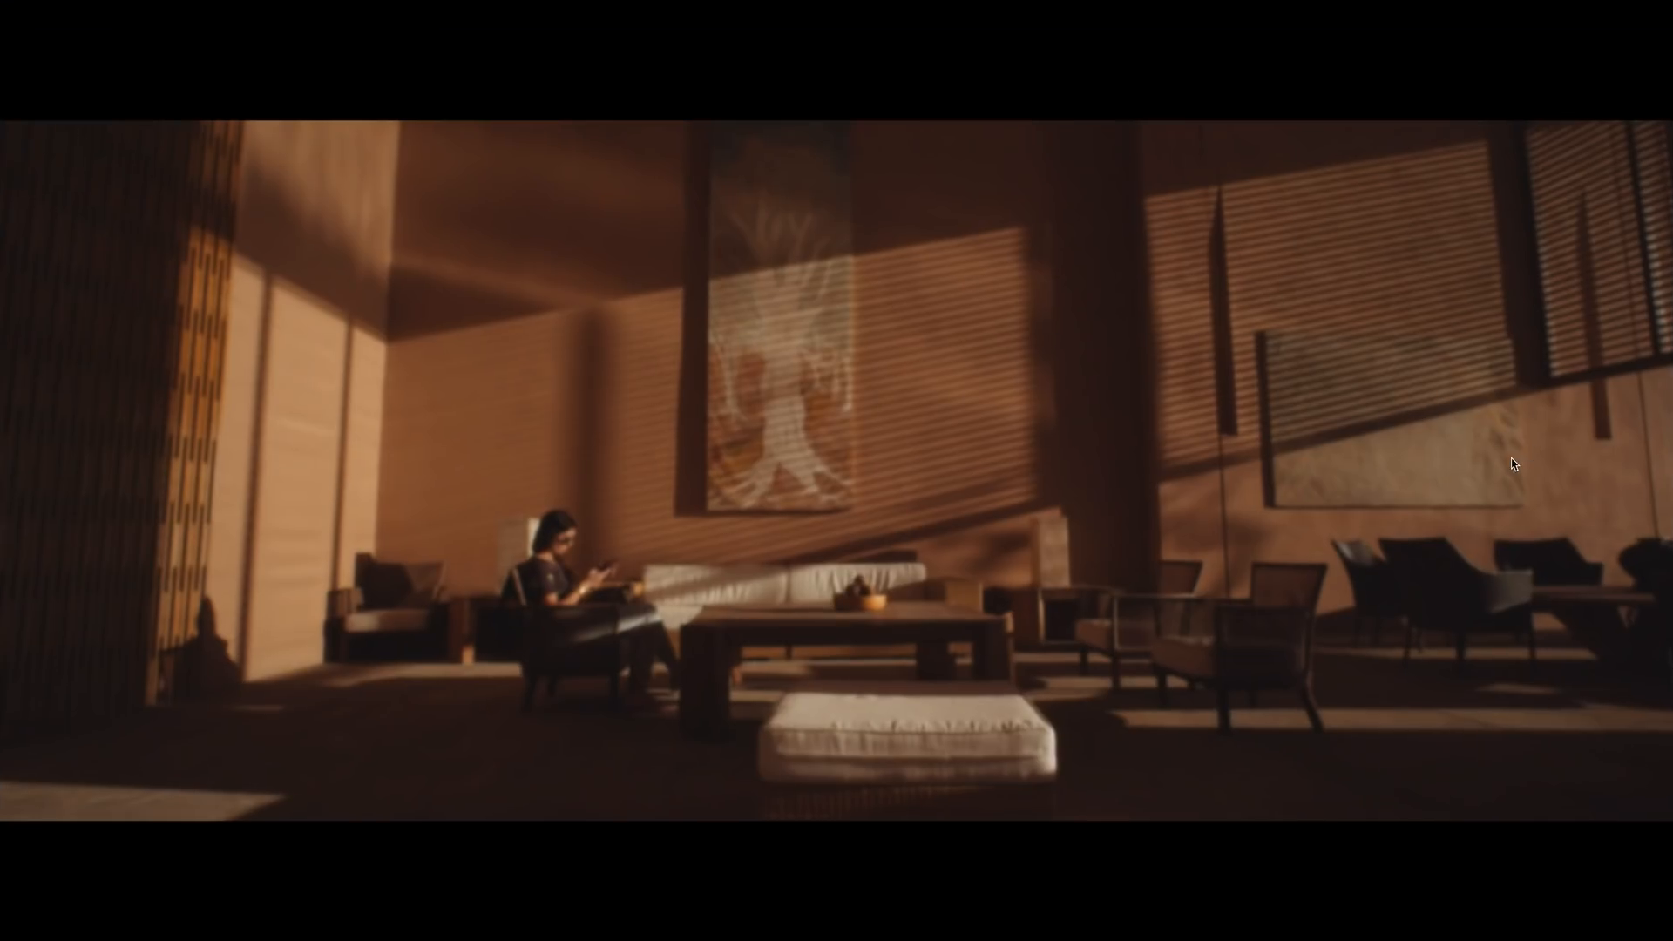
{"action": "key", "text": "space"}
{"action": "key", "text": "Escape"}
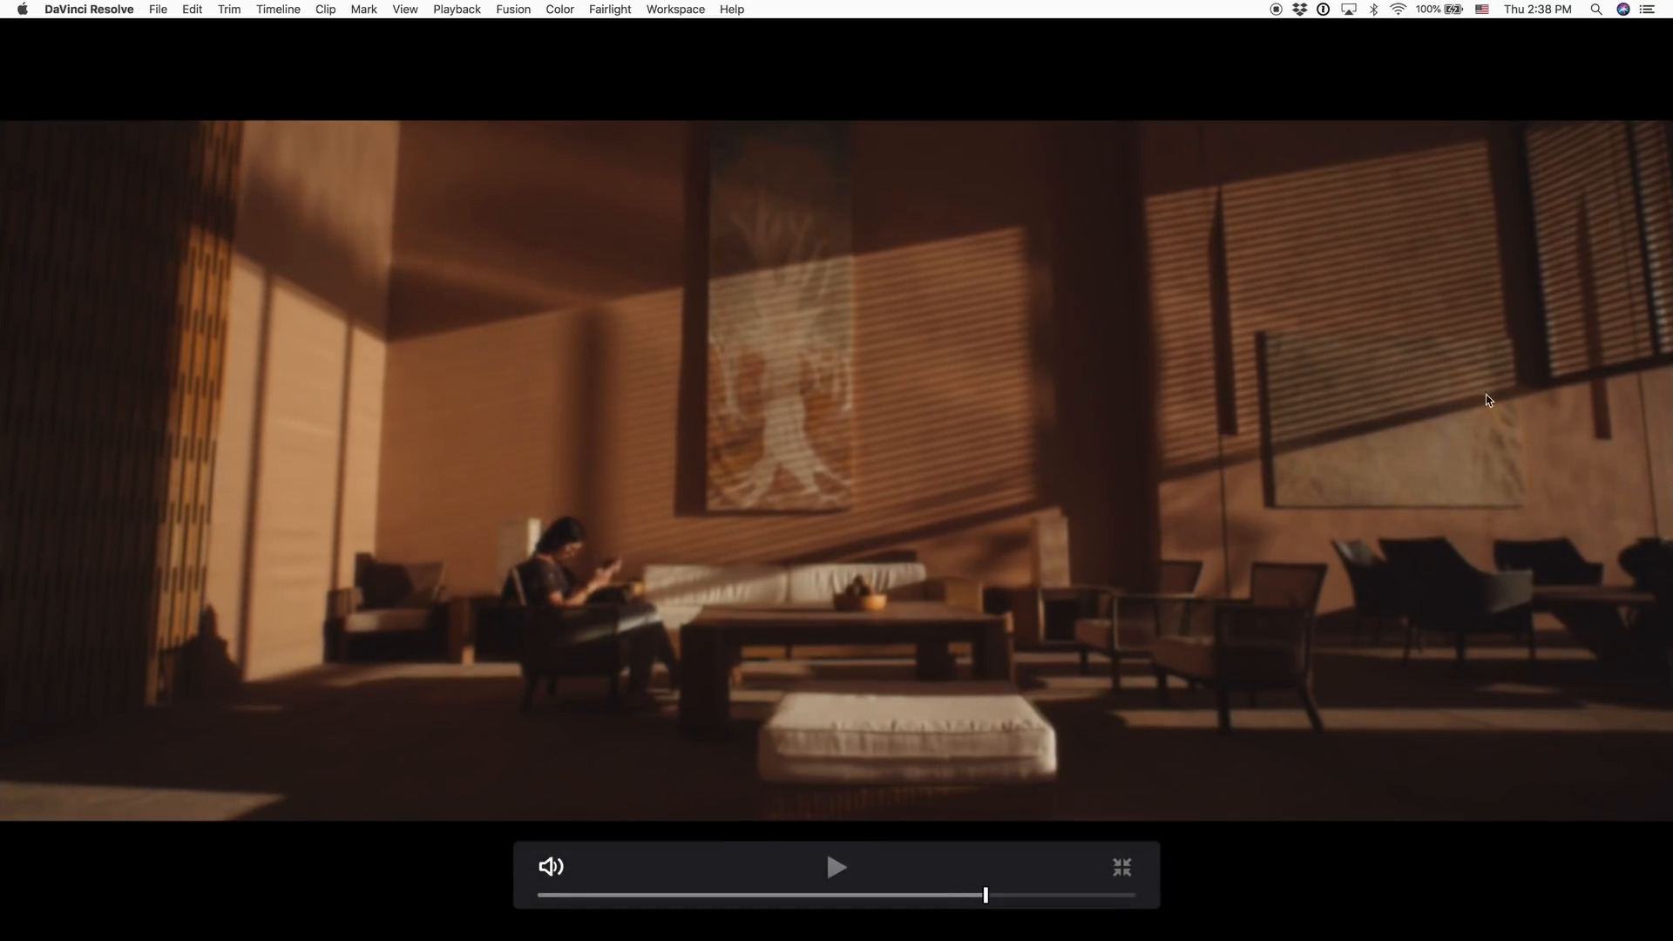
Set the FilmConvert Grain to 100 and play clip 05 full screen from an earlier point to review it
{"action": "left_click", "coordinate": [1582, 509]}
{"action": "type", "text": "100"}
{"action": "key", "text": "Return"}
{"action": "key", "text": "super+f"}
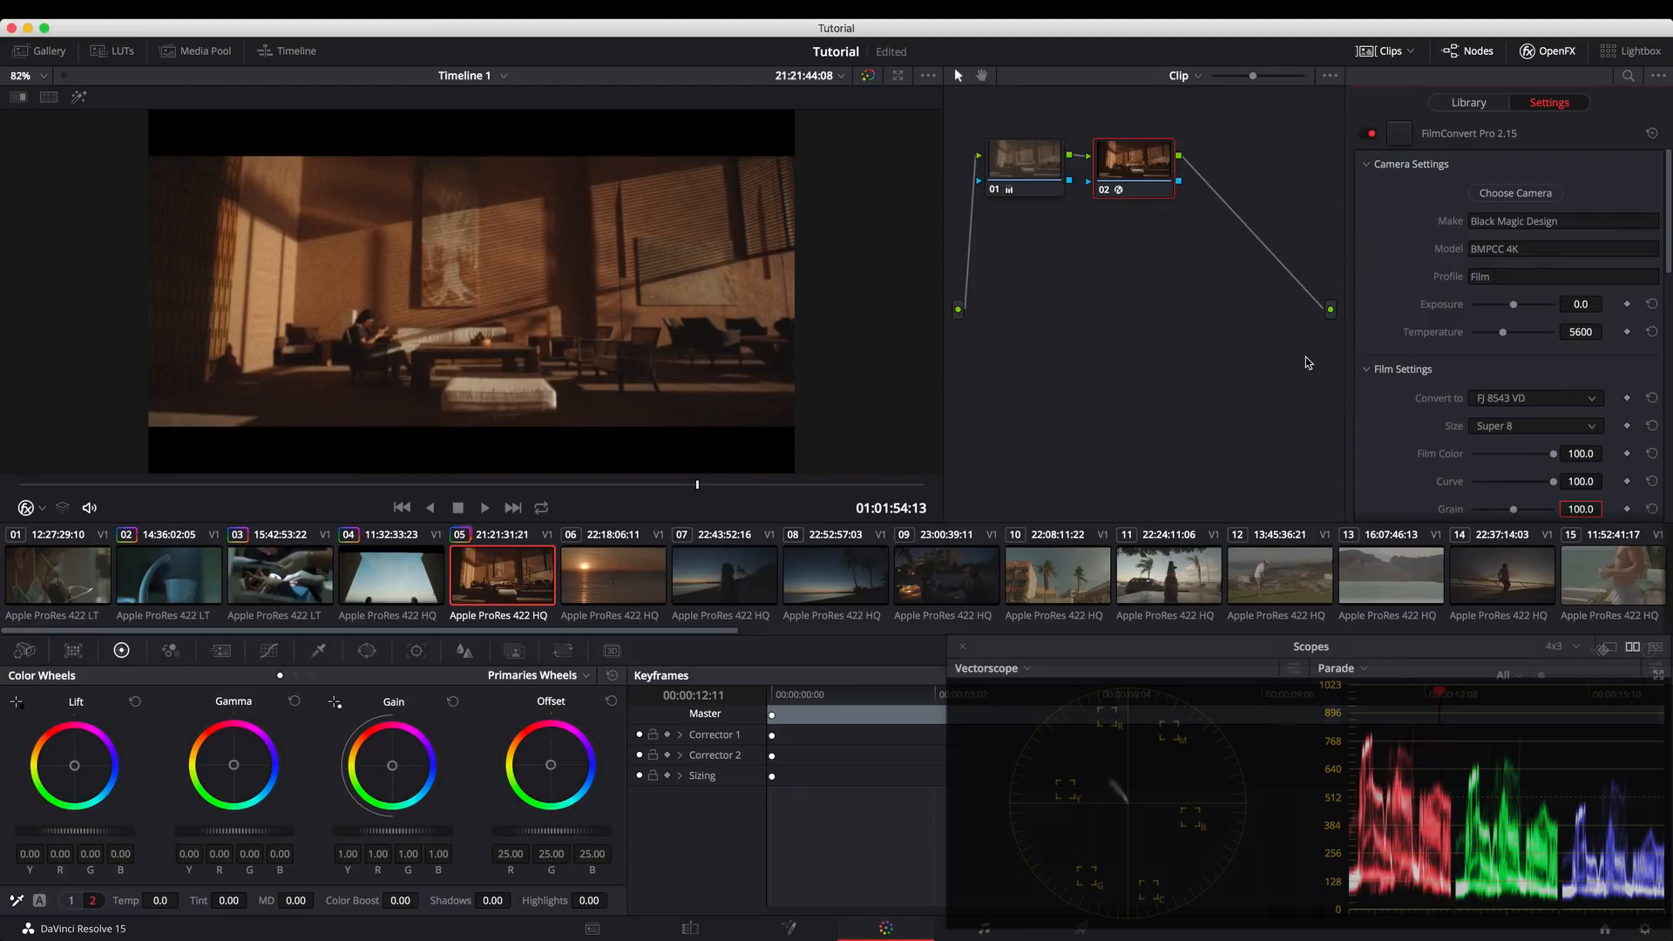
{"action": "left_click", "coordinate": [688, 895]}
{"action": "key", "text": "space"}
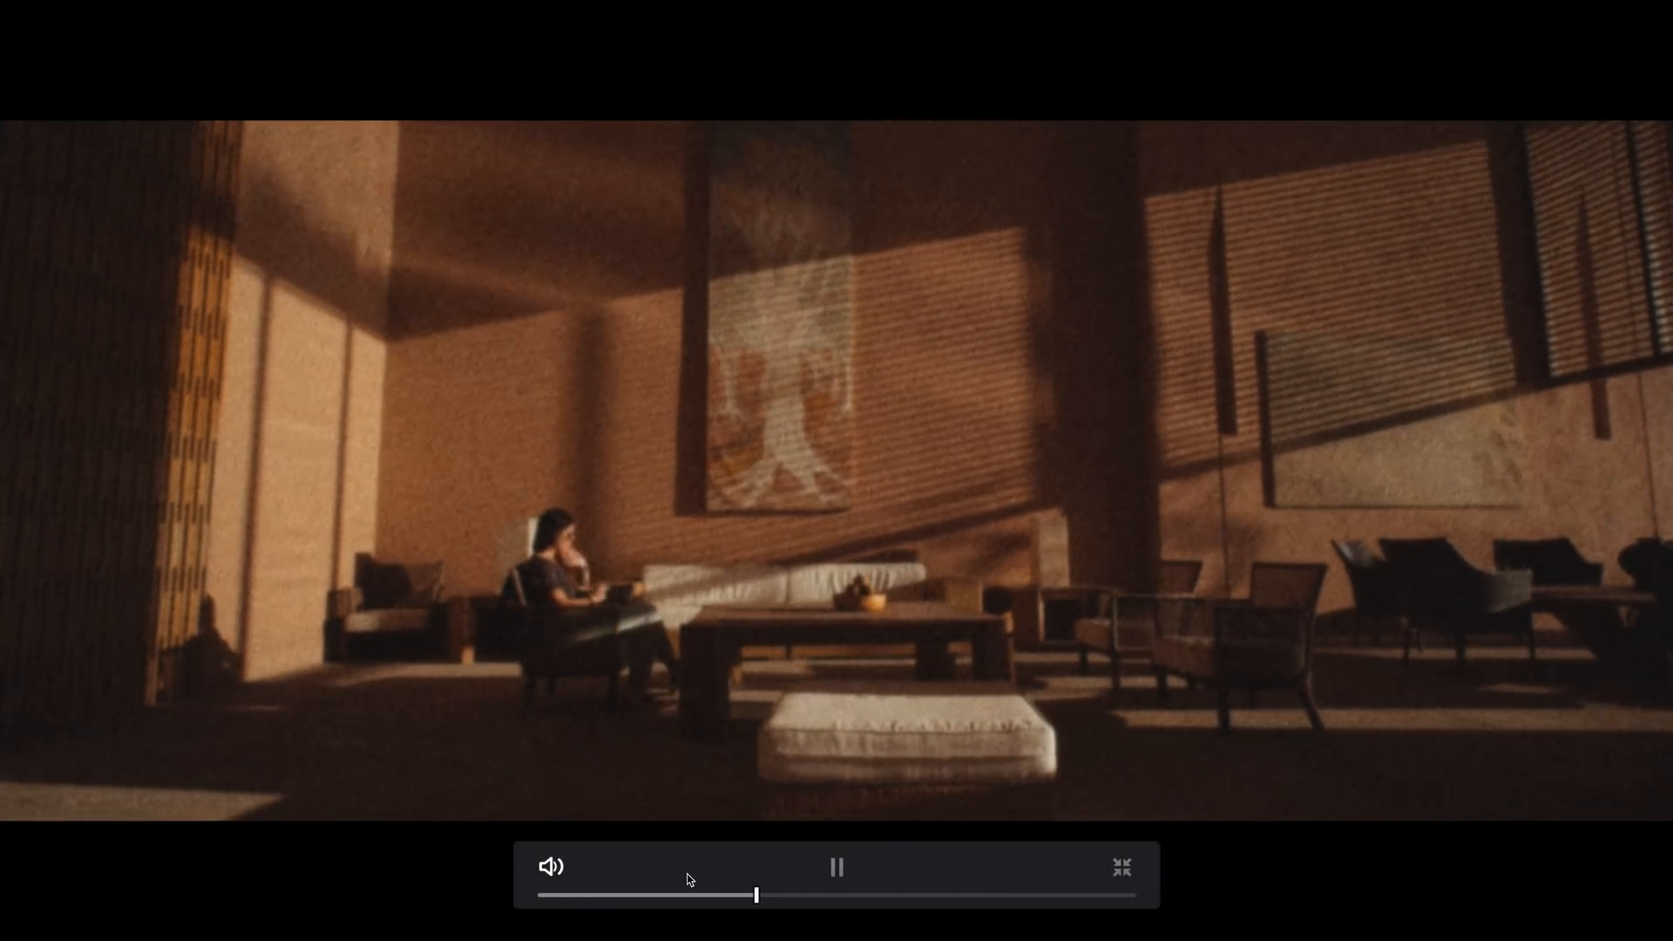
{"action": "key", "text": "space"}
{"action": "key", "text": "super+f"}
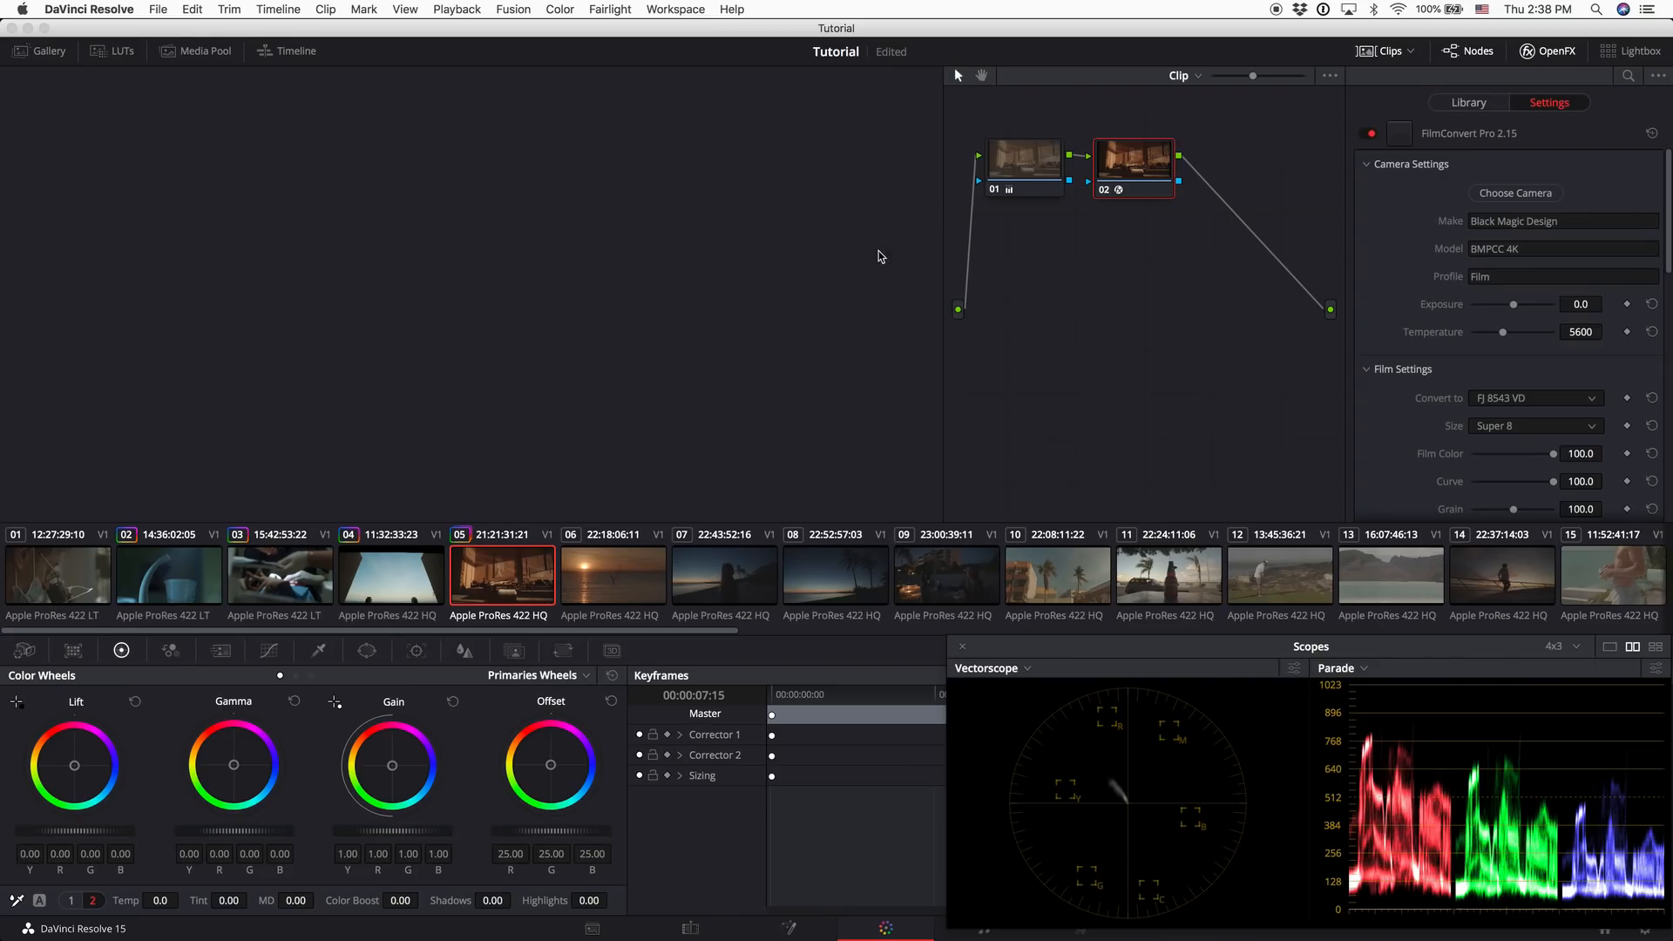
Change the FilmConvert film Size to Super 16 and review the grain in full-screen playback
{"action": "left_click", "coordinate": [1523, 423]}
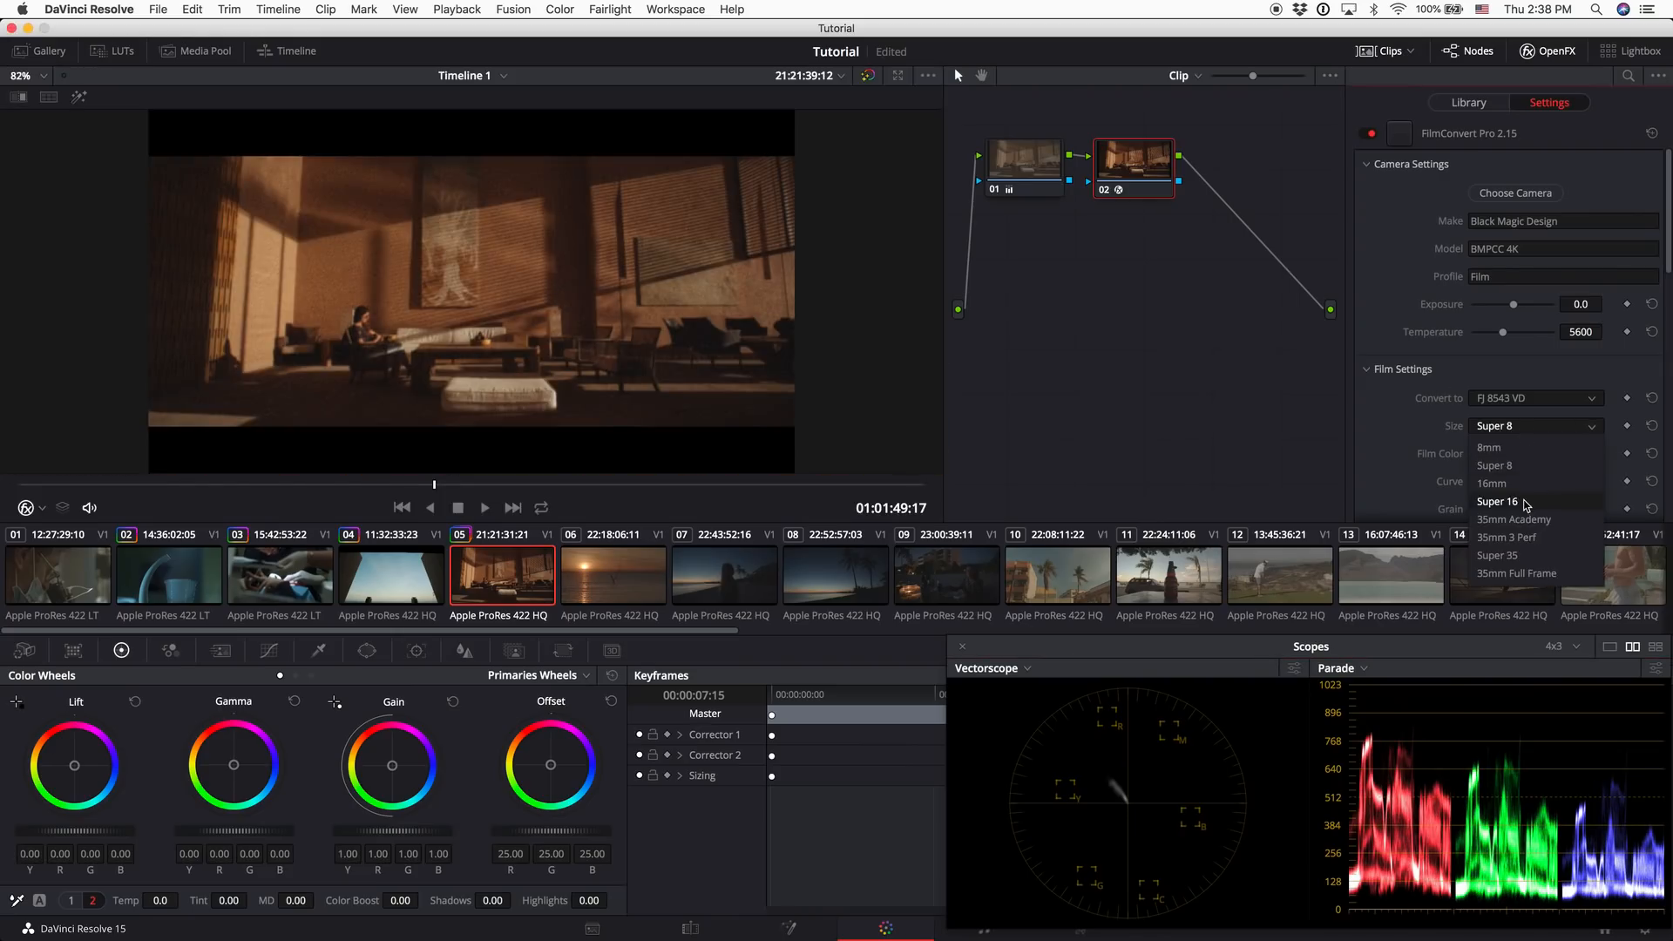
{"action": "left_click", "coordinate": [1523, 500]}
{"action": "key", "text": "super+f"}
{"action": "key", "text": "space"}
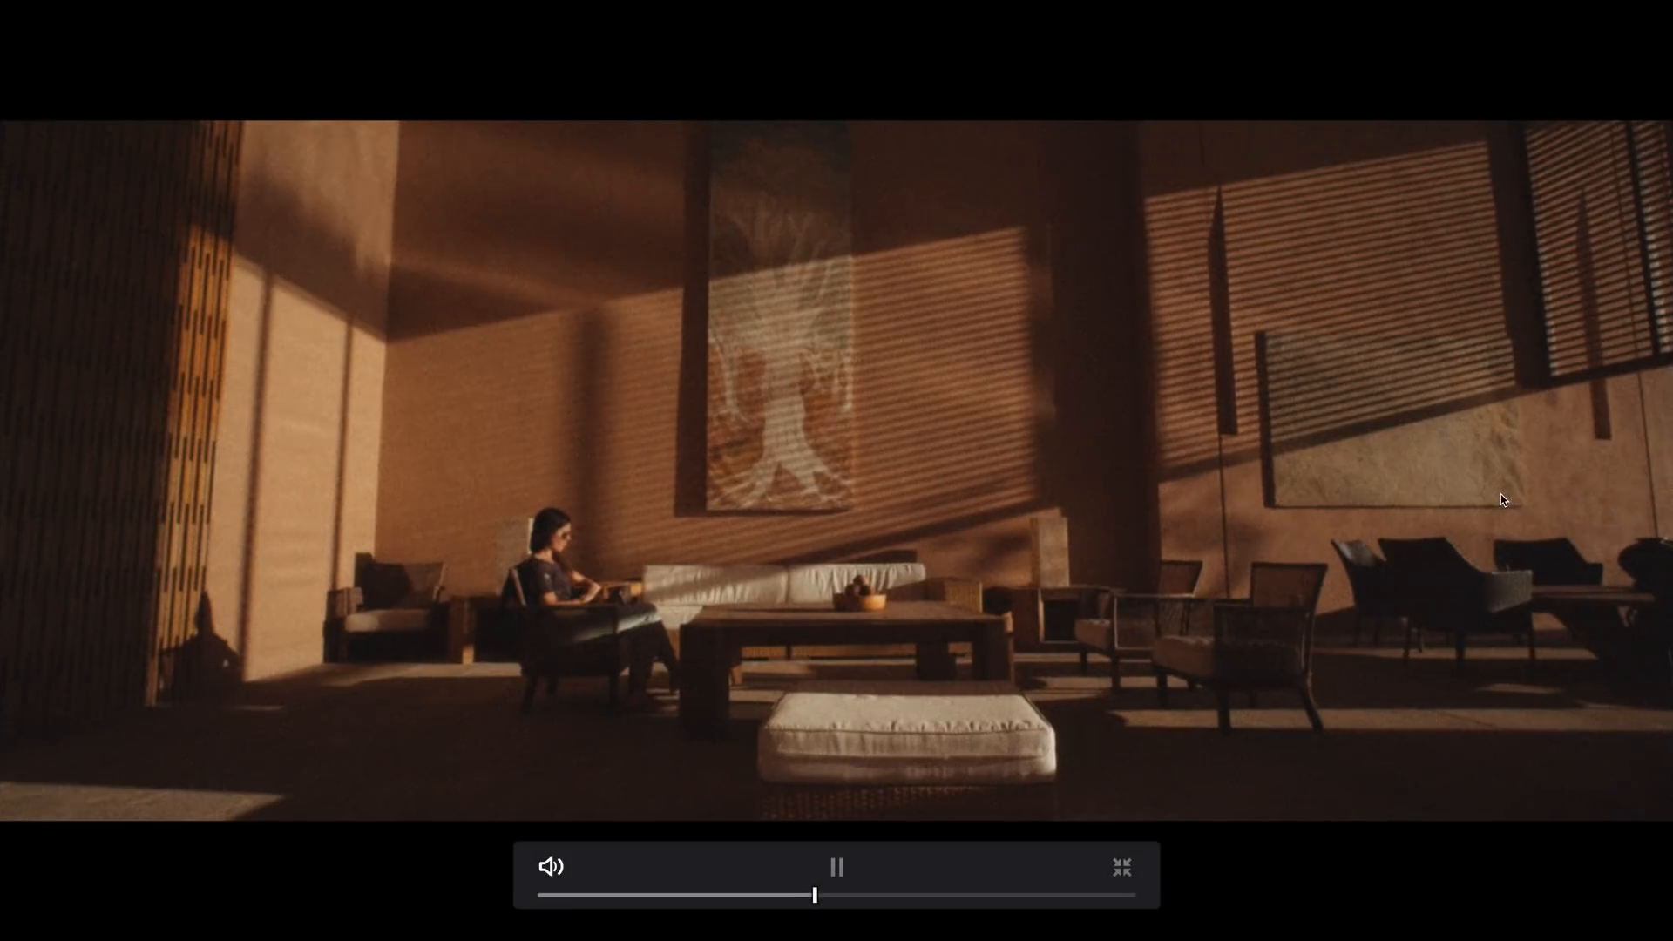
{"action": "key", "text": "space"}
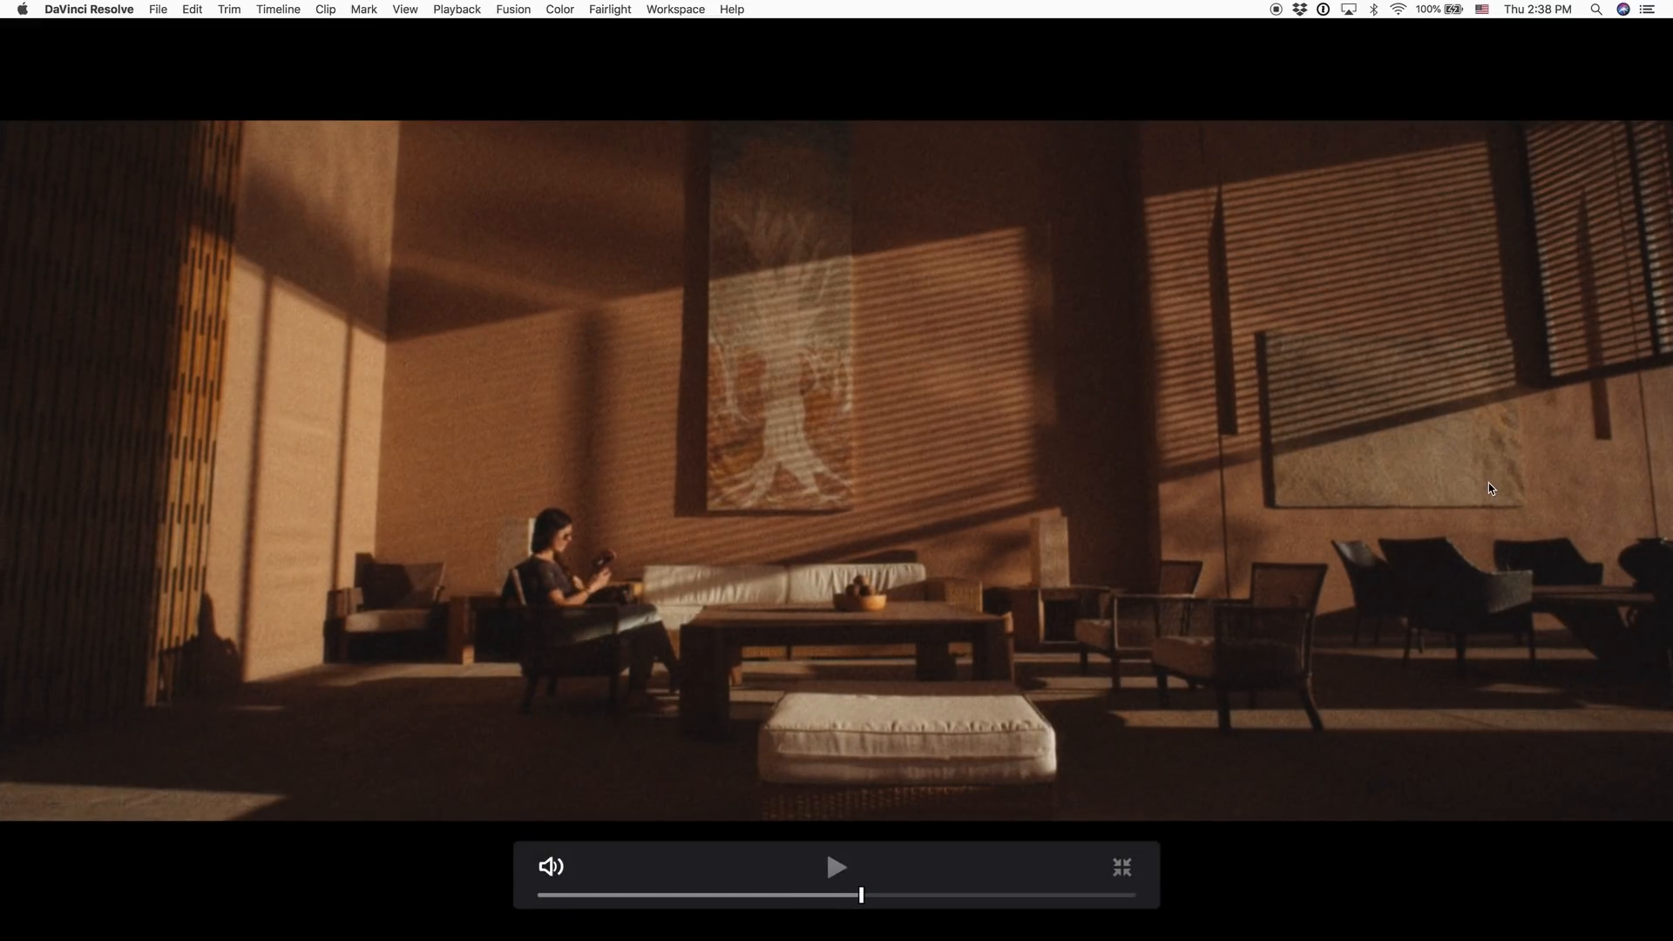
{"action": "key", "text": "super+f"}
Try the Super 16 look with Grain at 0 and view clip 05 full screen
{"action": "left_click_drag", "start_coordinate": [1514, 509], "coordinate": [1444, 509]}
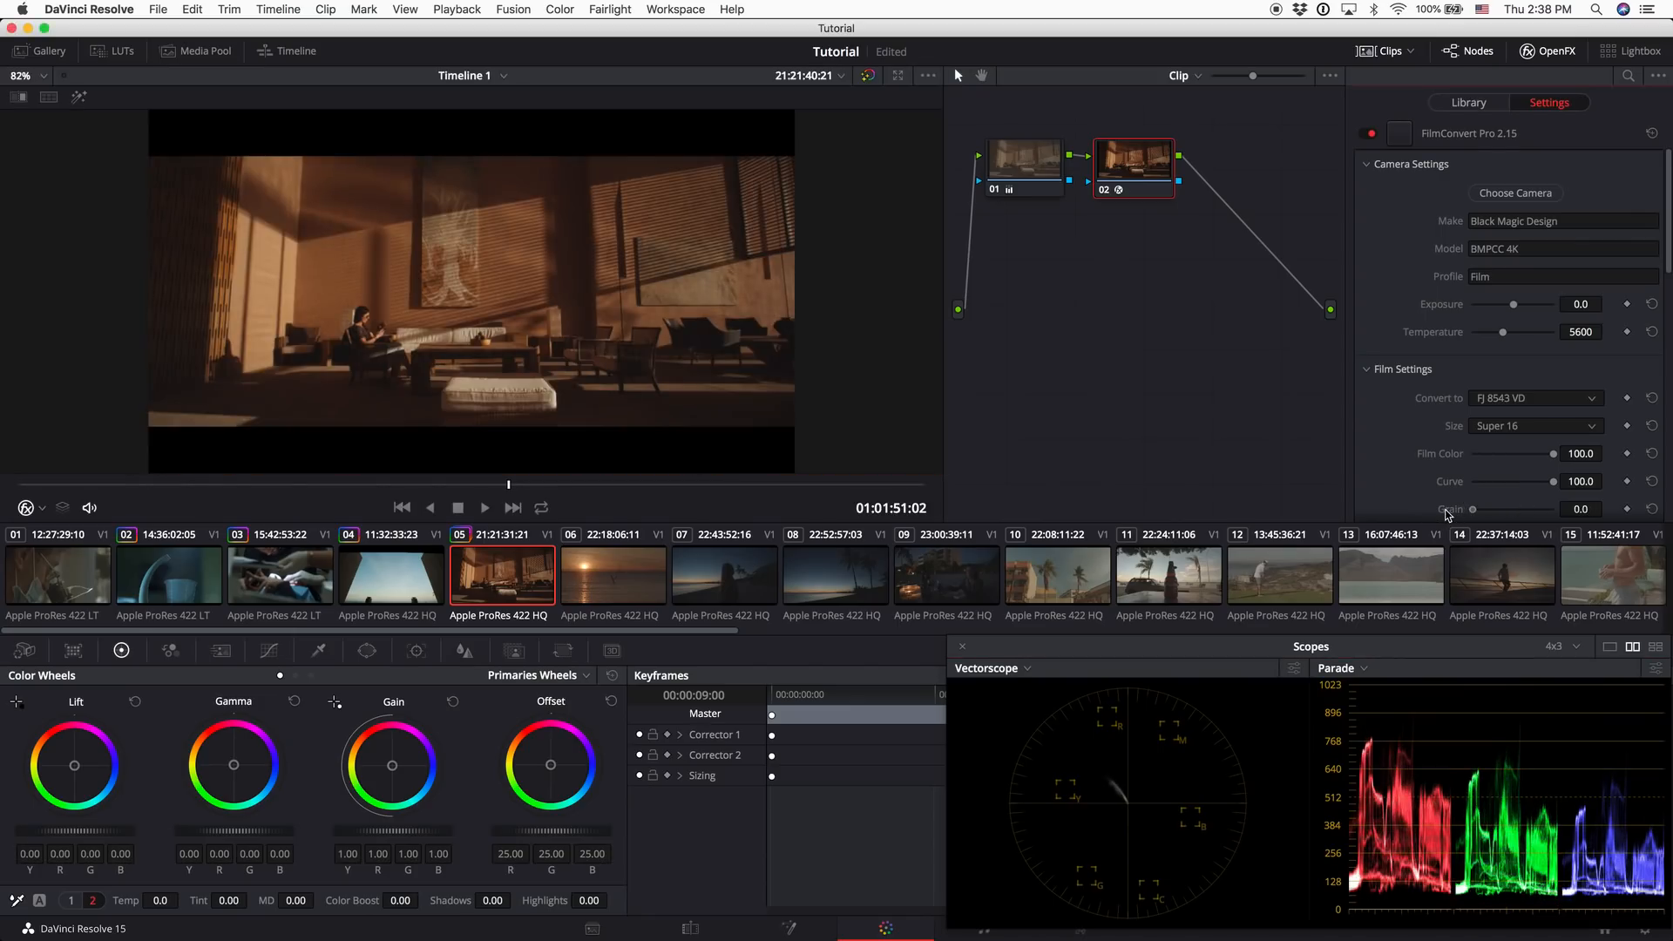
{"action": "key", "text": "super+f"}
{"action": "key", "text": "space"}
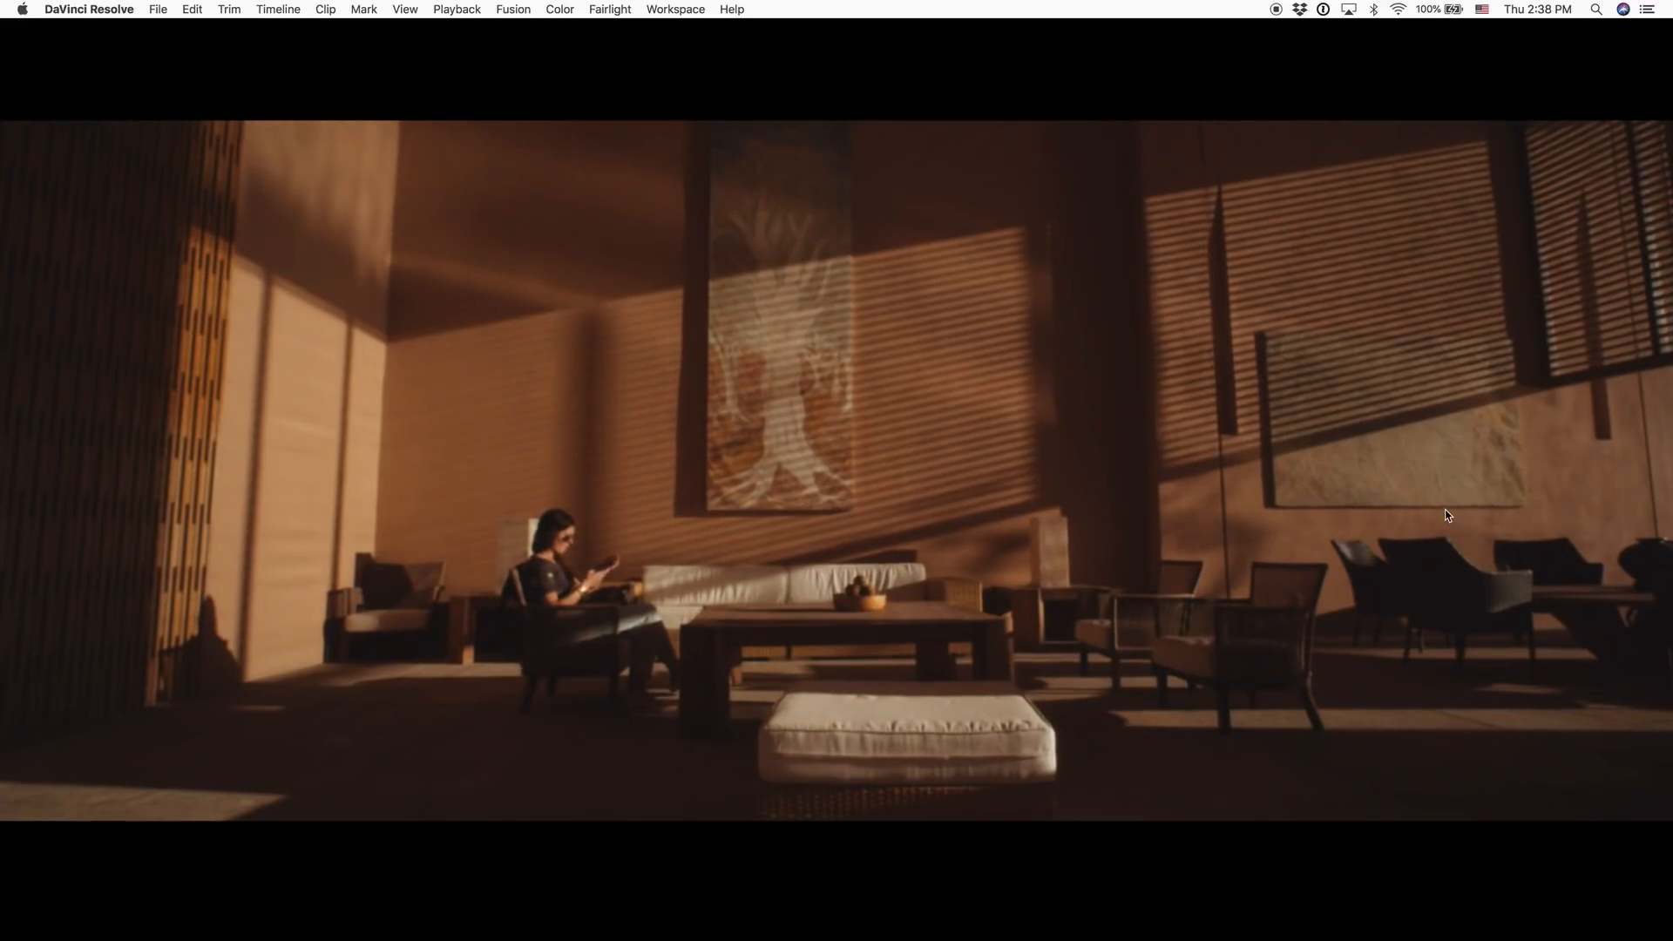
{"action": "key", "text": "super+f"}
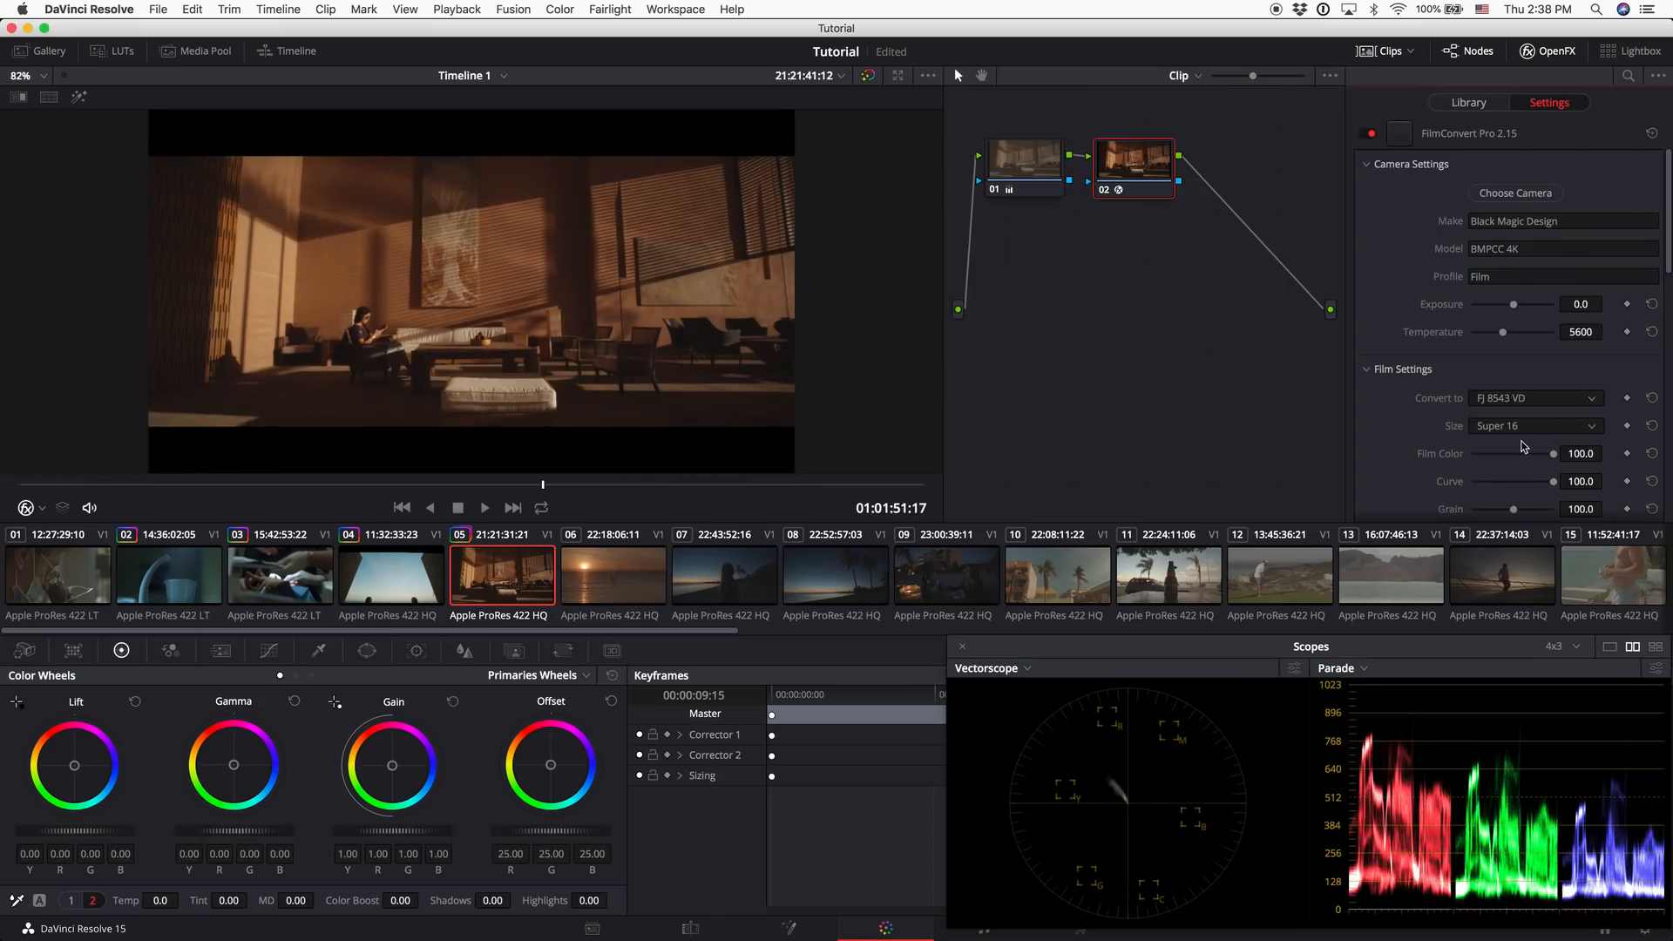
Change the FilmConvert film Size to 35mm Academy and review the grain in full-screen playback
{"action": "left_click", "coordinate": [1495, 426]}
{"action": "left_click", "coordinate": [1499, 520]}
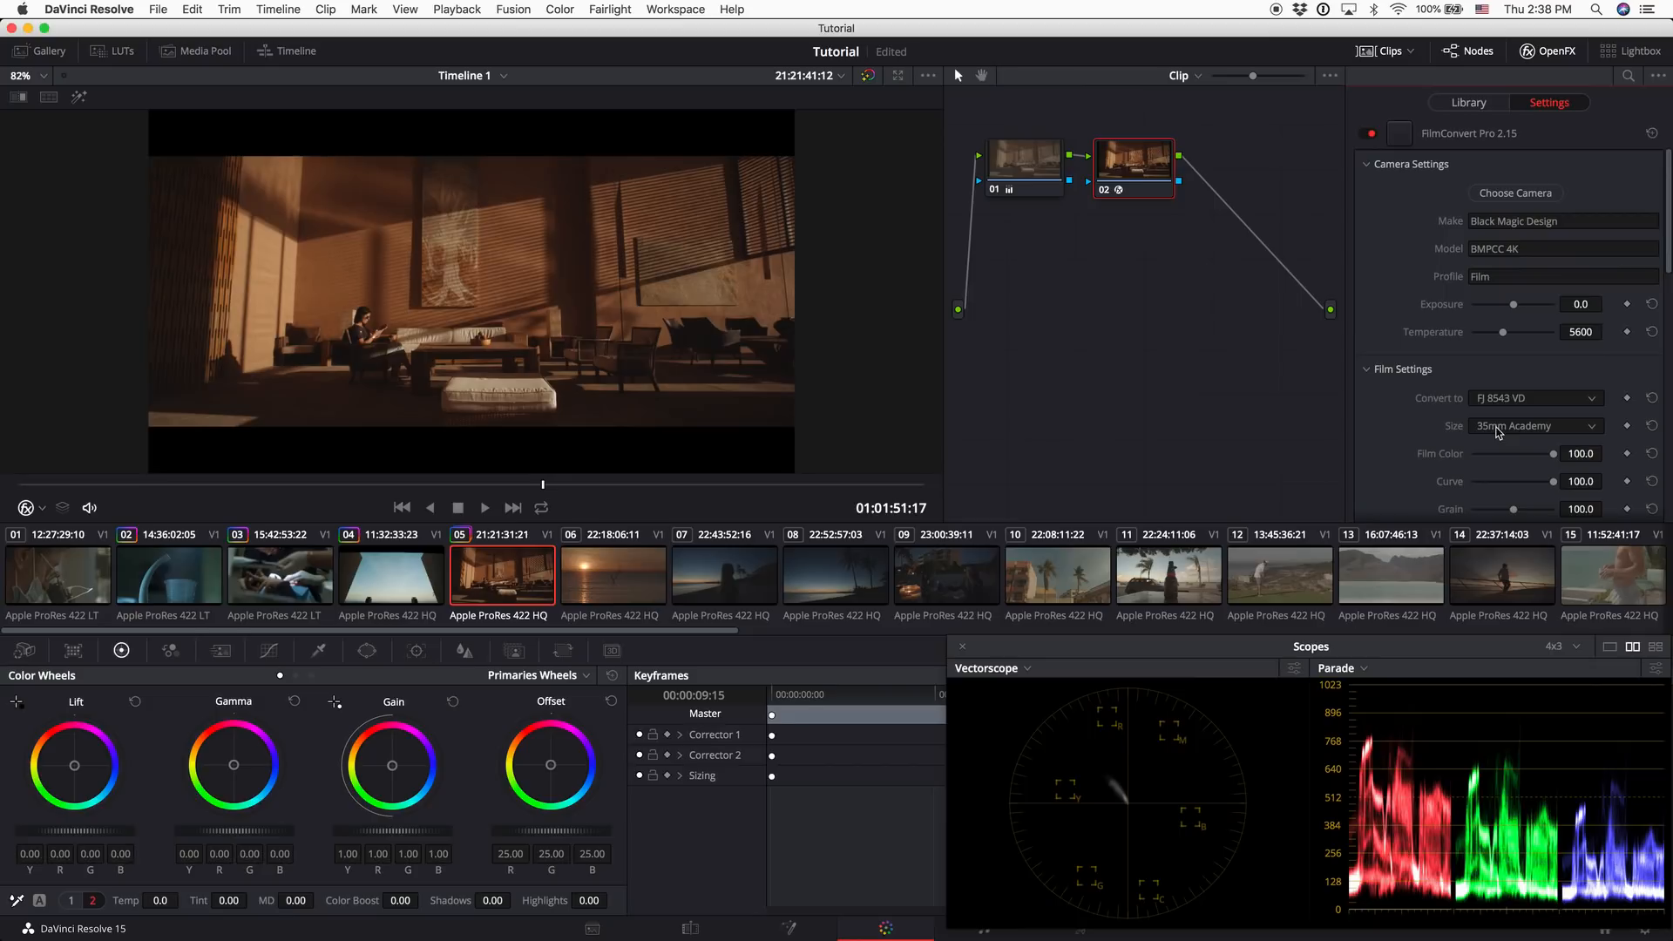
{"action": "key", "text": "super+f"}
{"action": "key", "text": "space"}
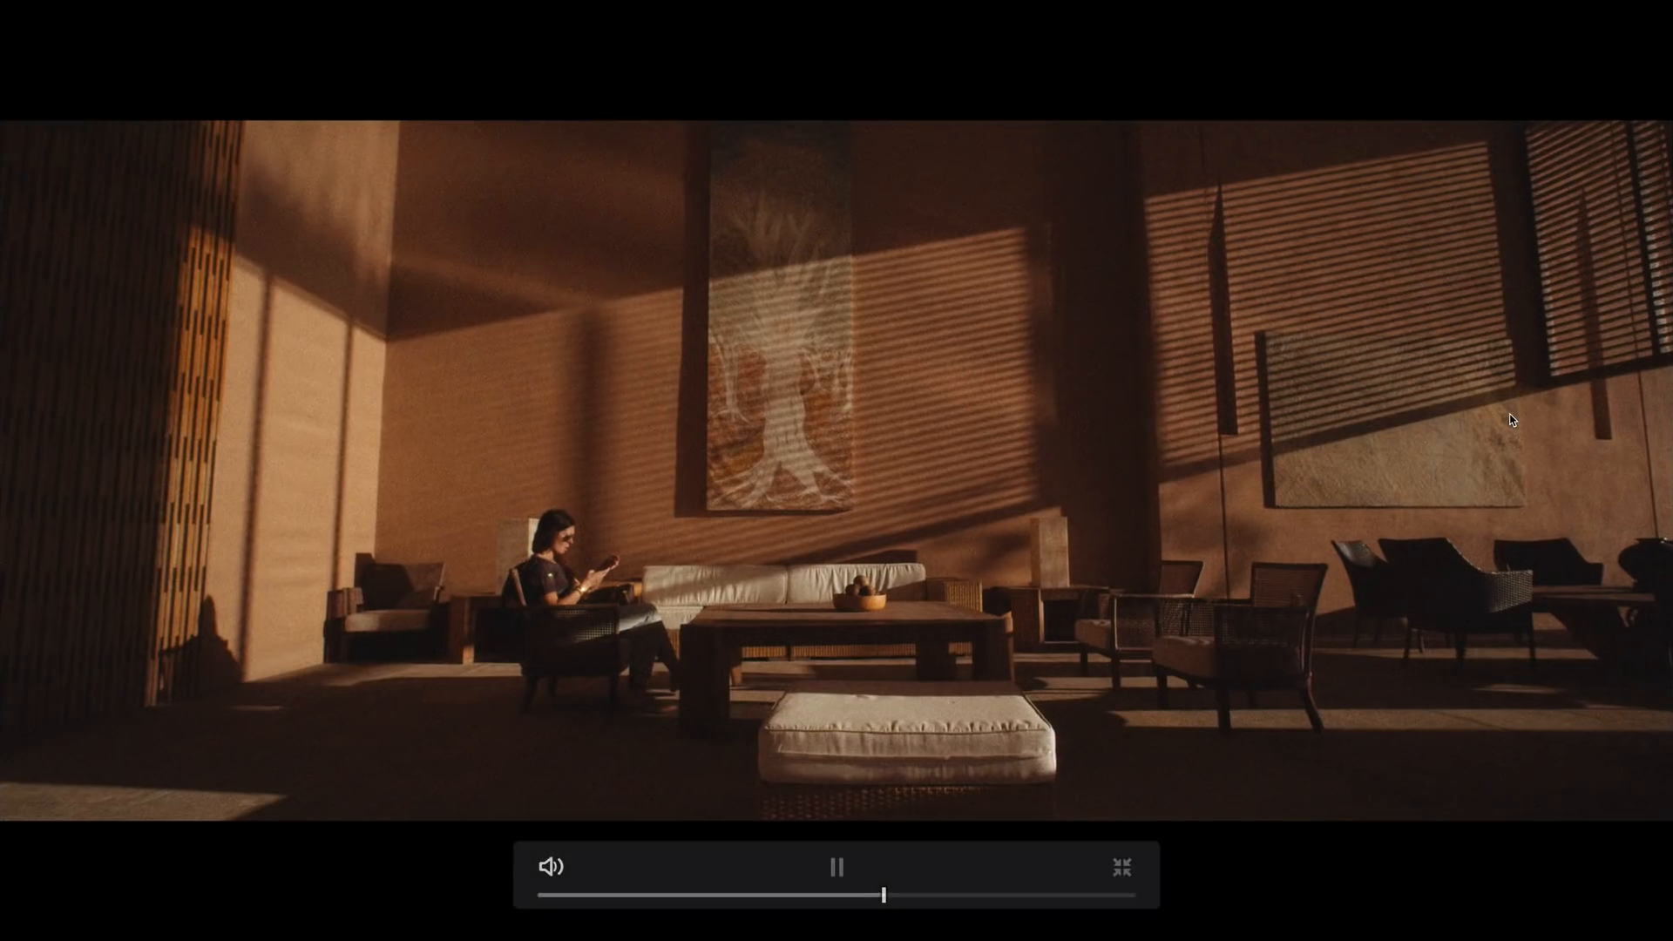
{"action": "key", "text": "space"}
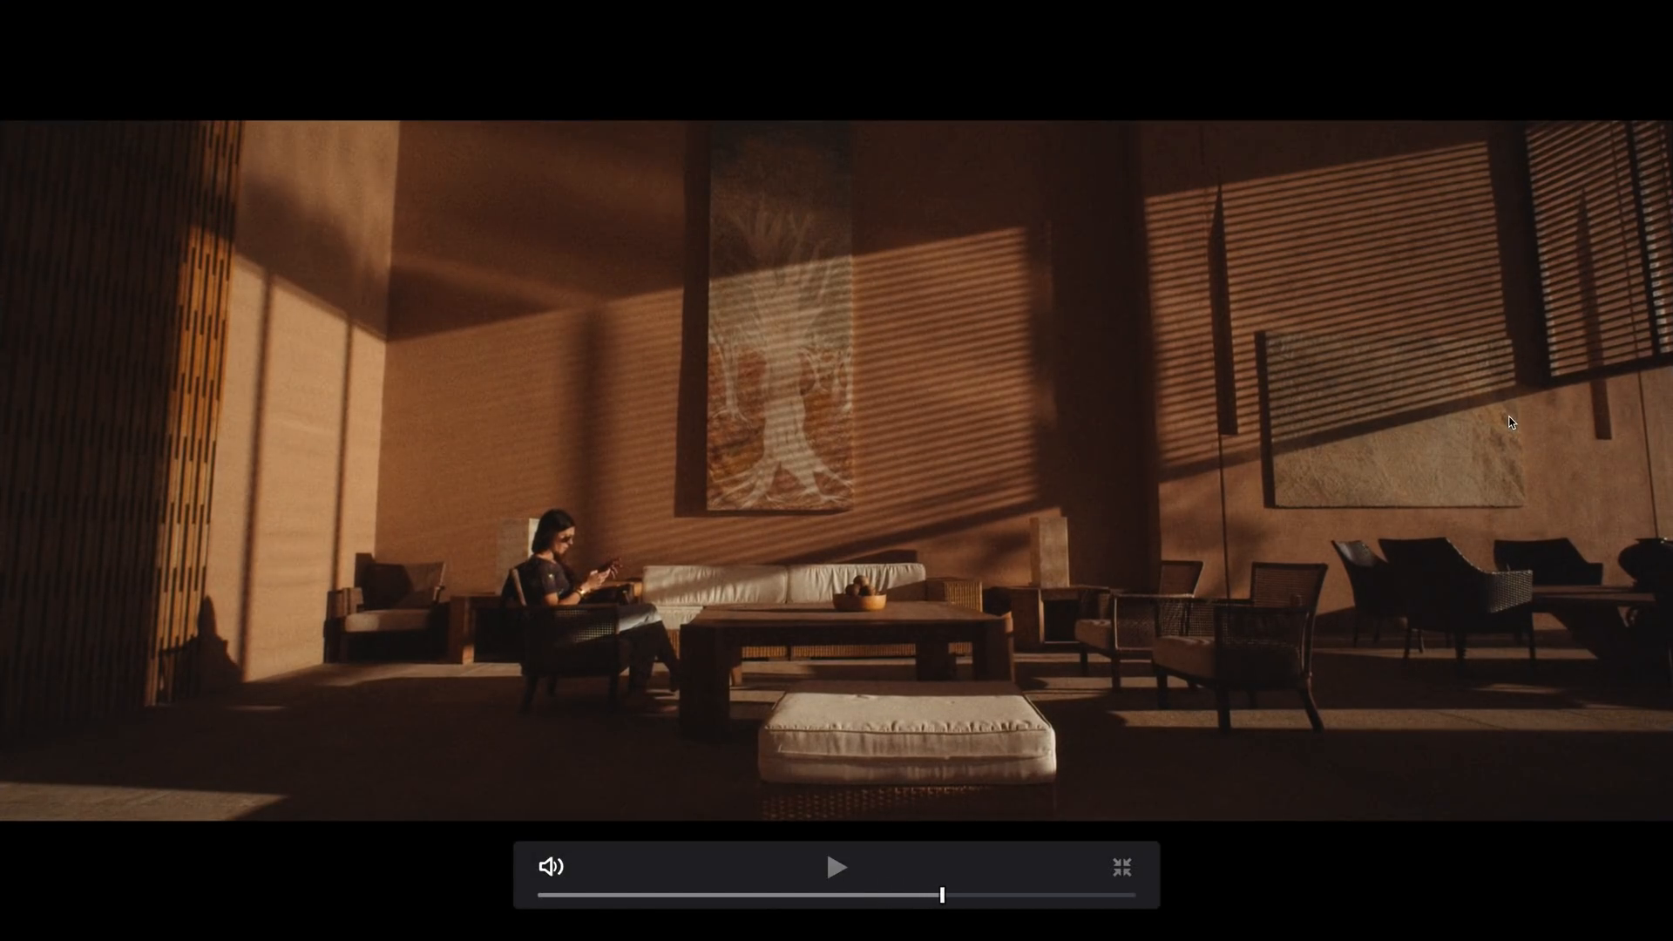
{"action": "key", "text": "super+f"}
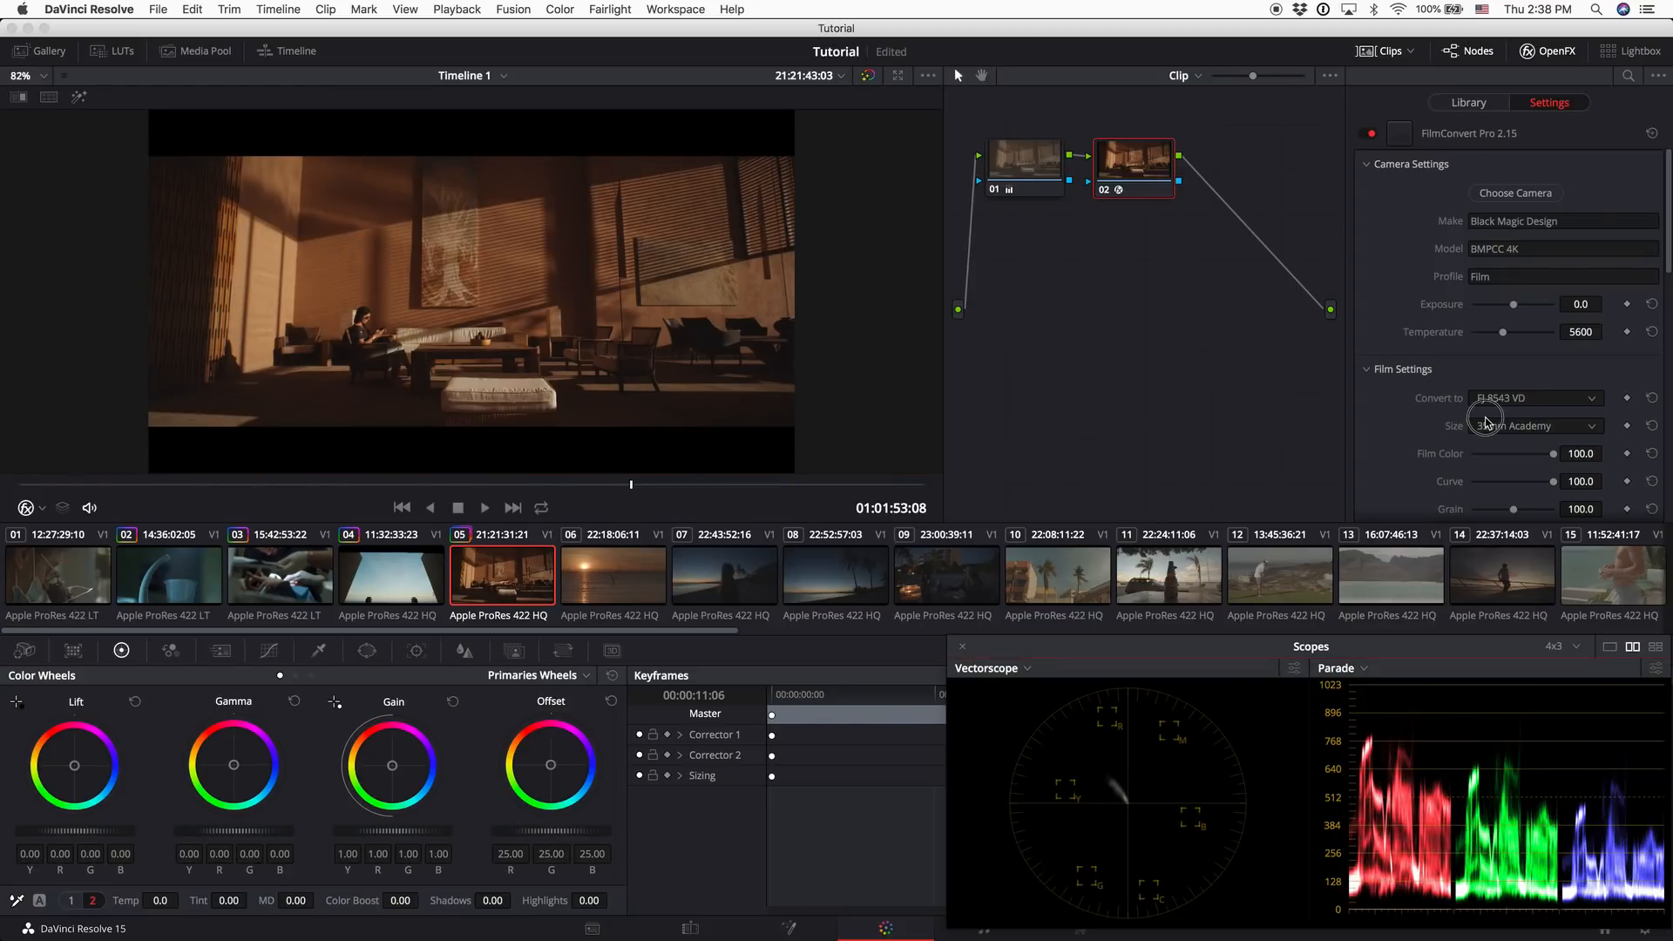
Set the FilmConvert film Size to 35mm Full Frame and review clip 05 full screen
{"action": "left_click", "coordinate": [1490, 425]}
{"action": "left_click", "coordinate": [1507, 573]}
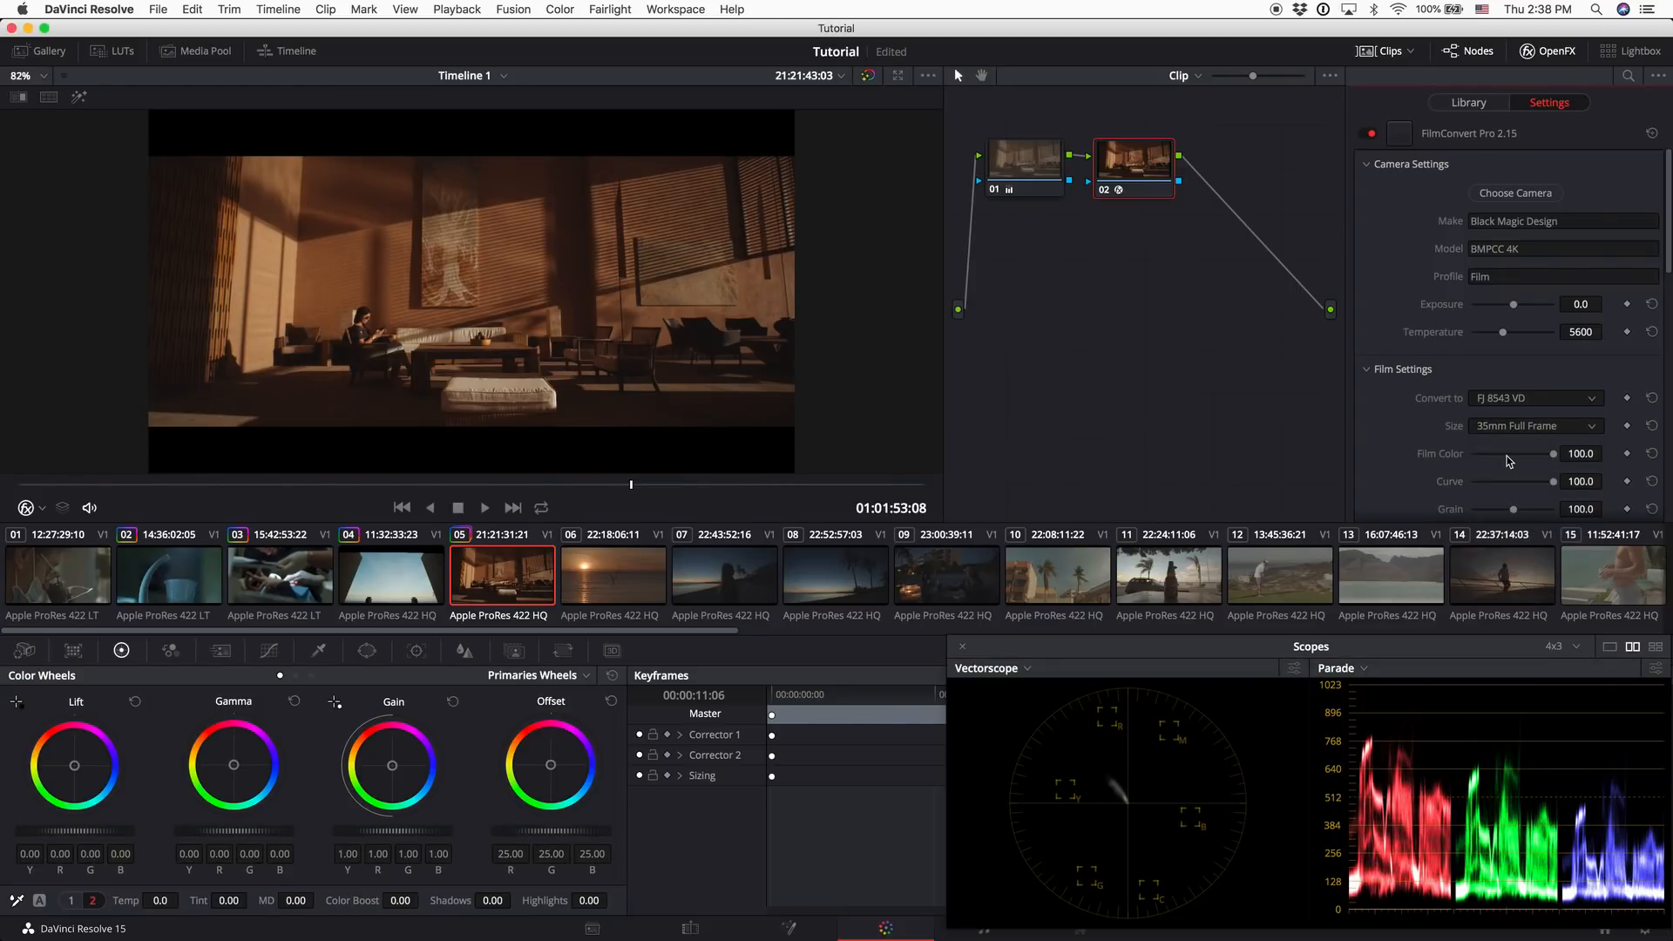
{"action": "key", "text": "super+f"}
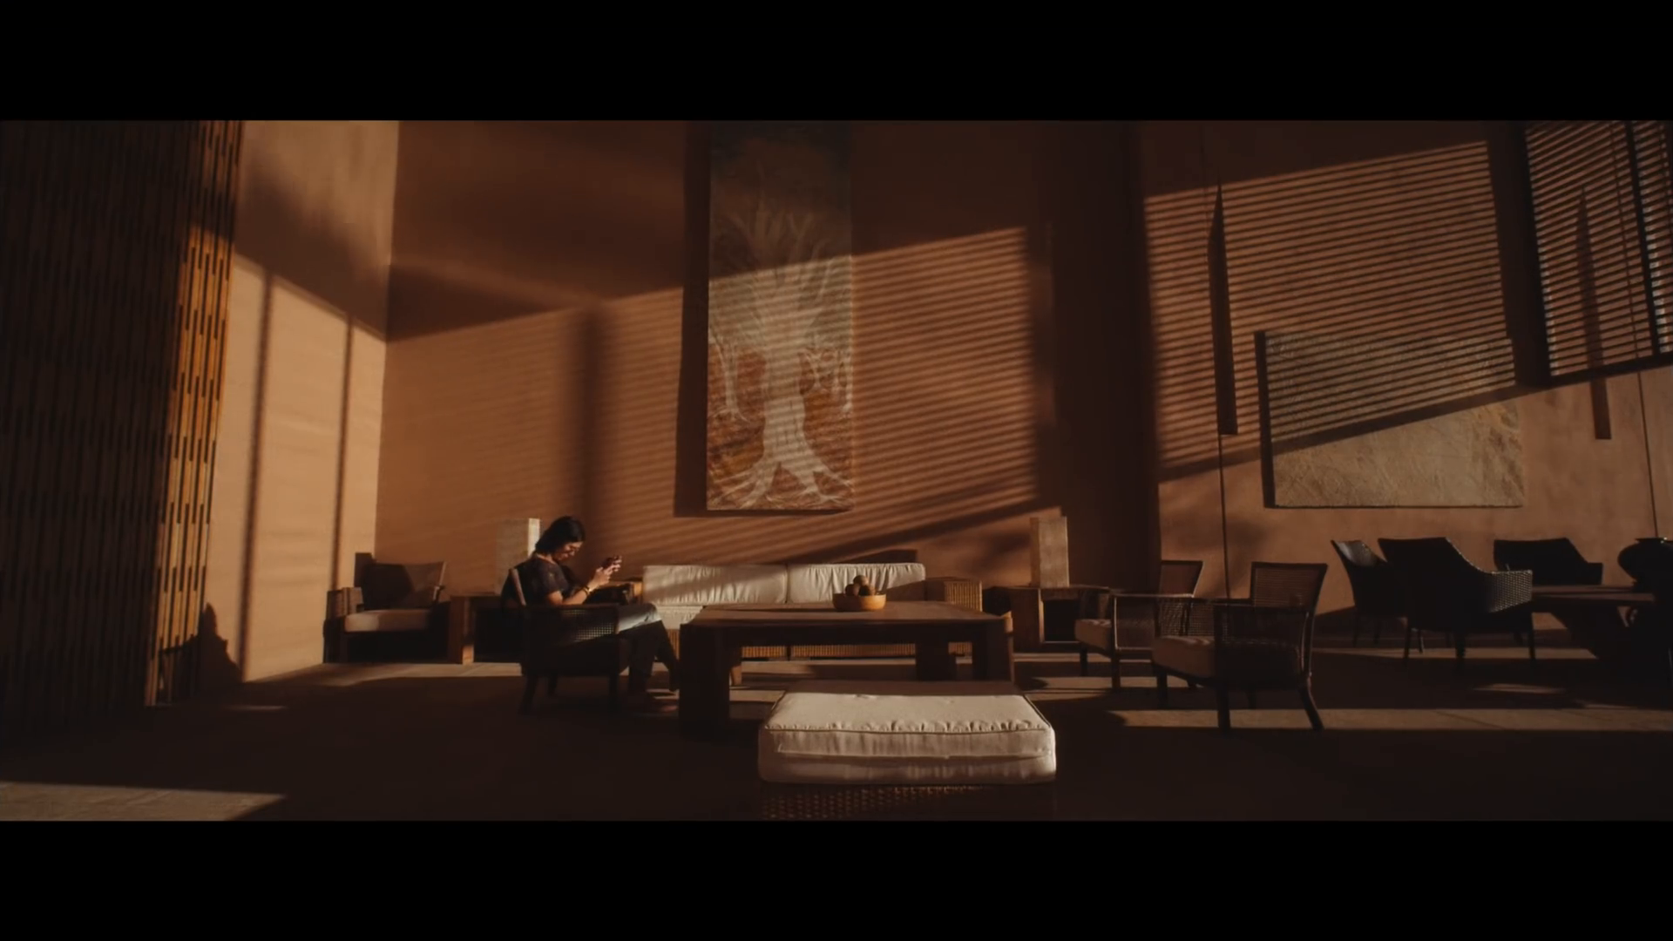
{"action": "key", "text": "super+f"}
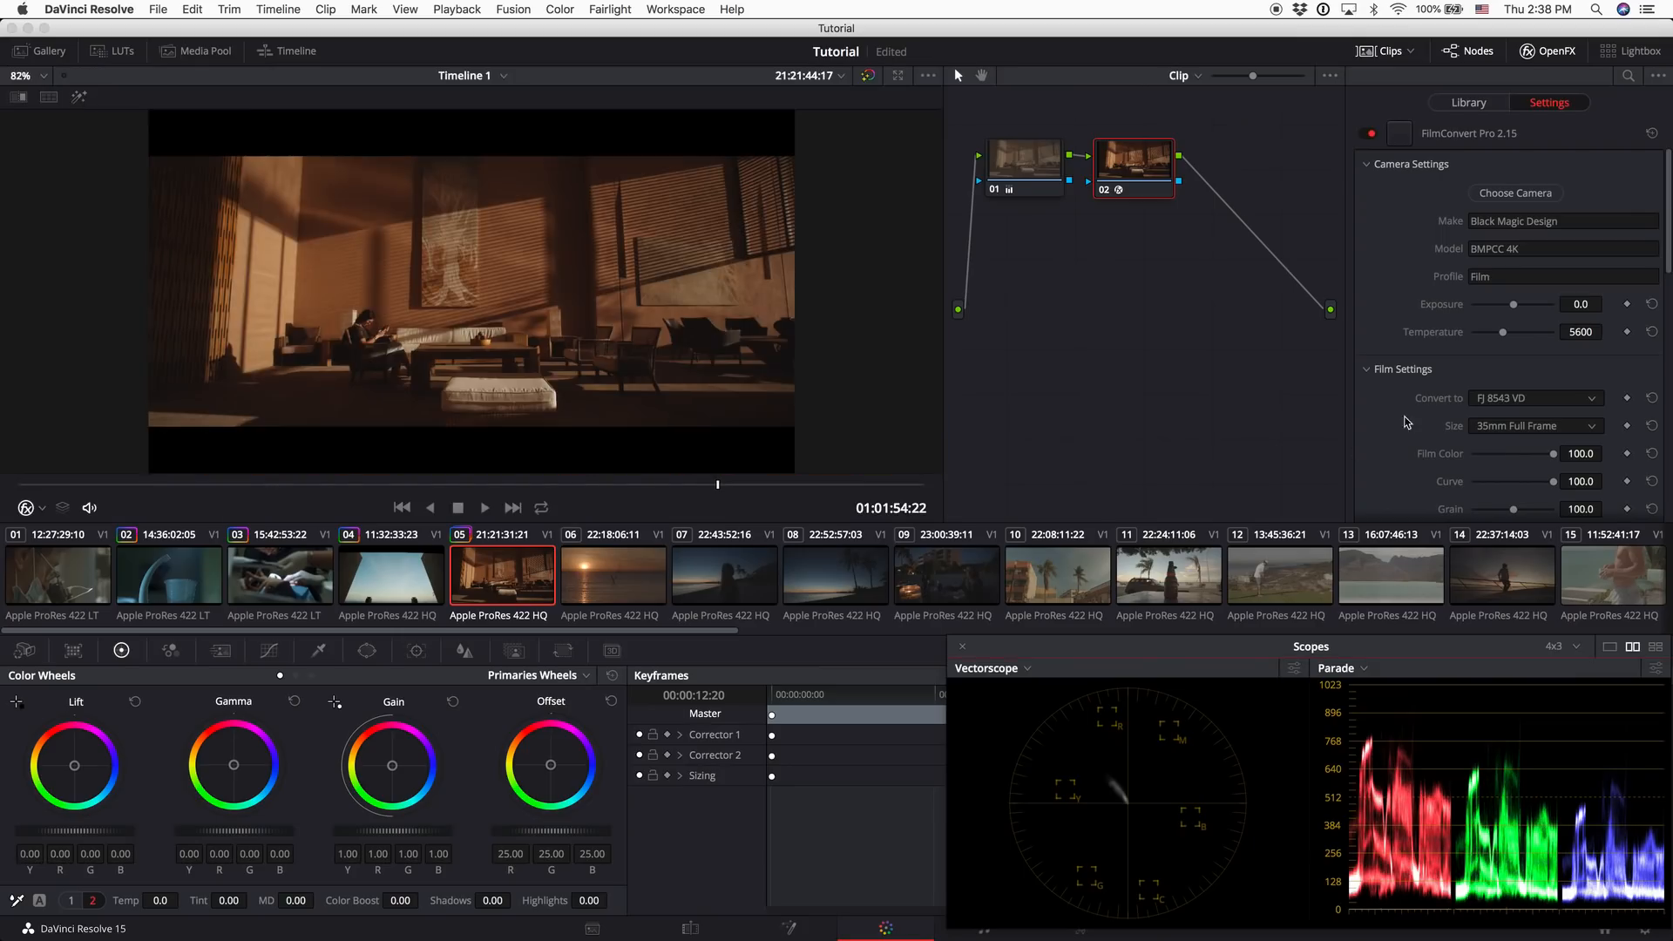
Try a FilmConvert Saturation of 74.7 on node 02, and reset it to the default
{"action": "scroll", "coordinate": [1422, 441], "scroll_direction": "down", "scroll_amount": 2}
{"action": "mouse_move", "coordinate": [1515, 389]}
{"action": "left_mouse_down"}
{"action": "mouse_move", "coordinate": [1546, 385]}
{"action": "mouse_move", "coordinate": [1472, 389]}
{"action": "mouse_move", "coordinate": [1503, 396]}
{"action": "left_mouse_up"}
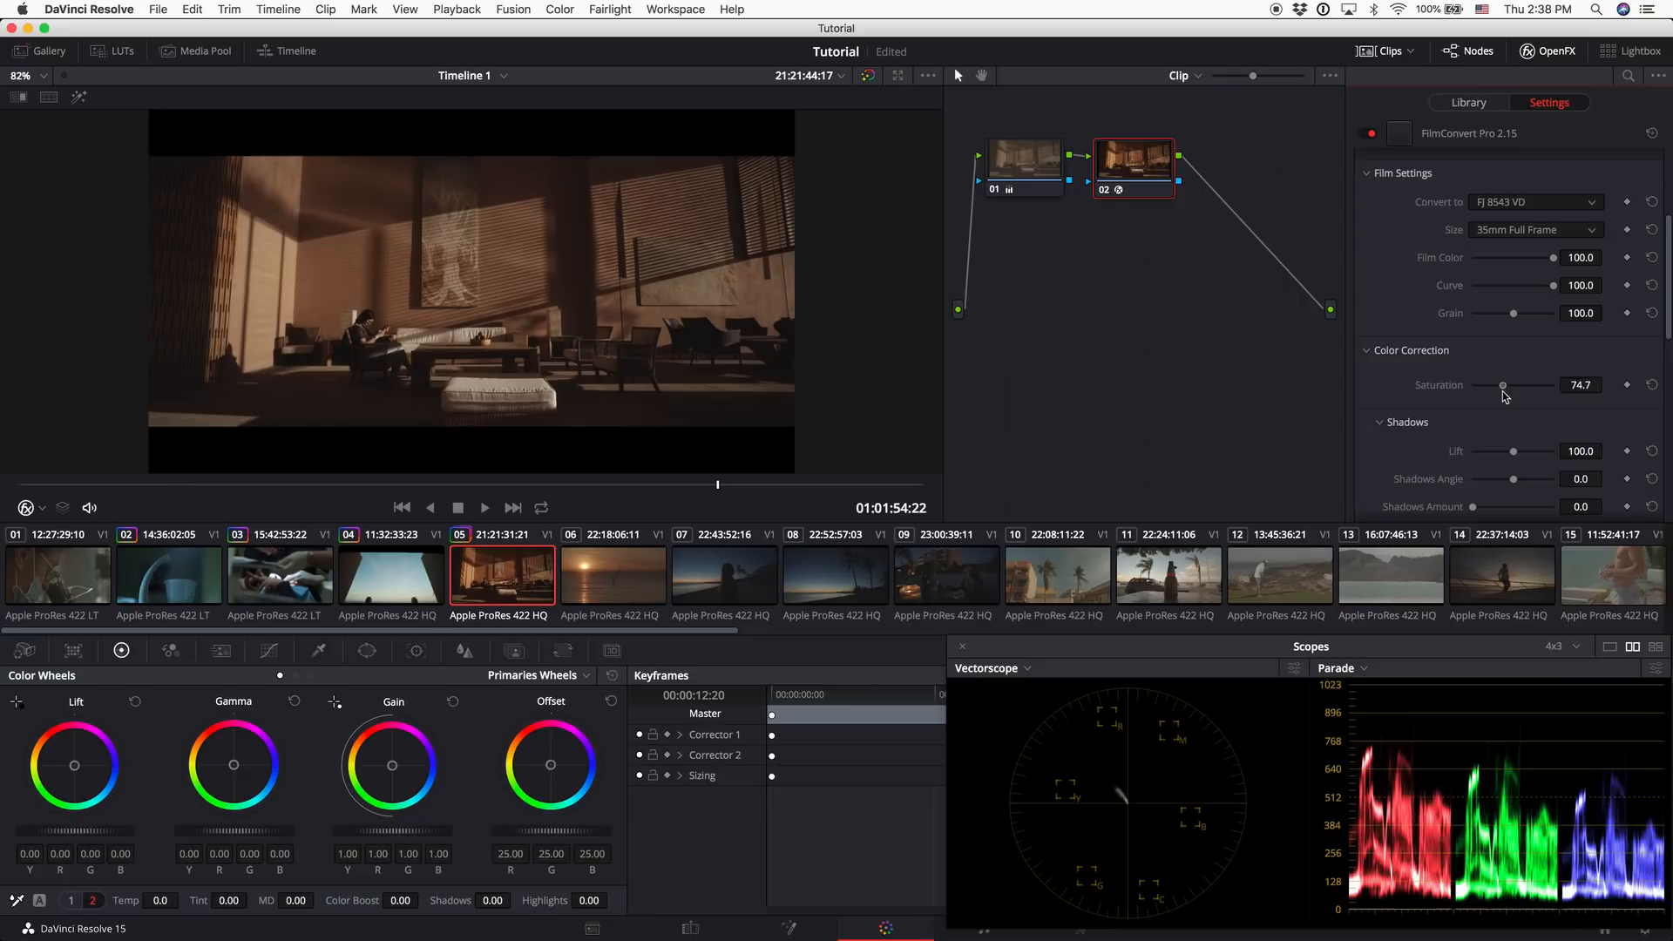
{"action": "left_click", "coordinate": [1651, 385]}
Adjust the FilmConvert Shadows Lift to 100.5
{"action": "mouse_move", "coordinate": [1512, 451]}
{"action": "left_mouse_down"}
{"action": "mouse_move", "coordinate": [1490, 455]}
{"action": "mouse_move", "coordinate": [1514, 453]}
{"action": "left_mouse_up"}
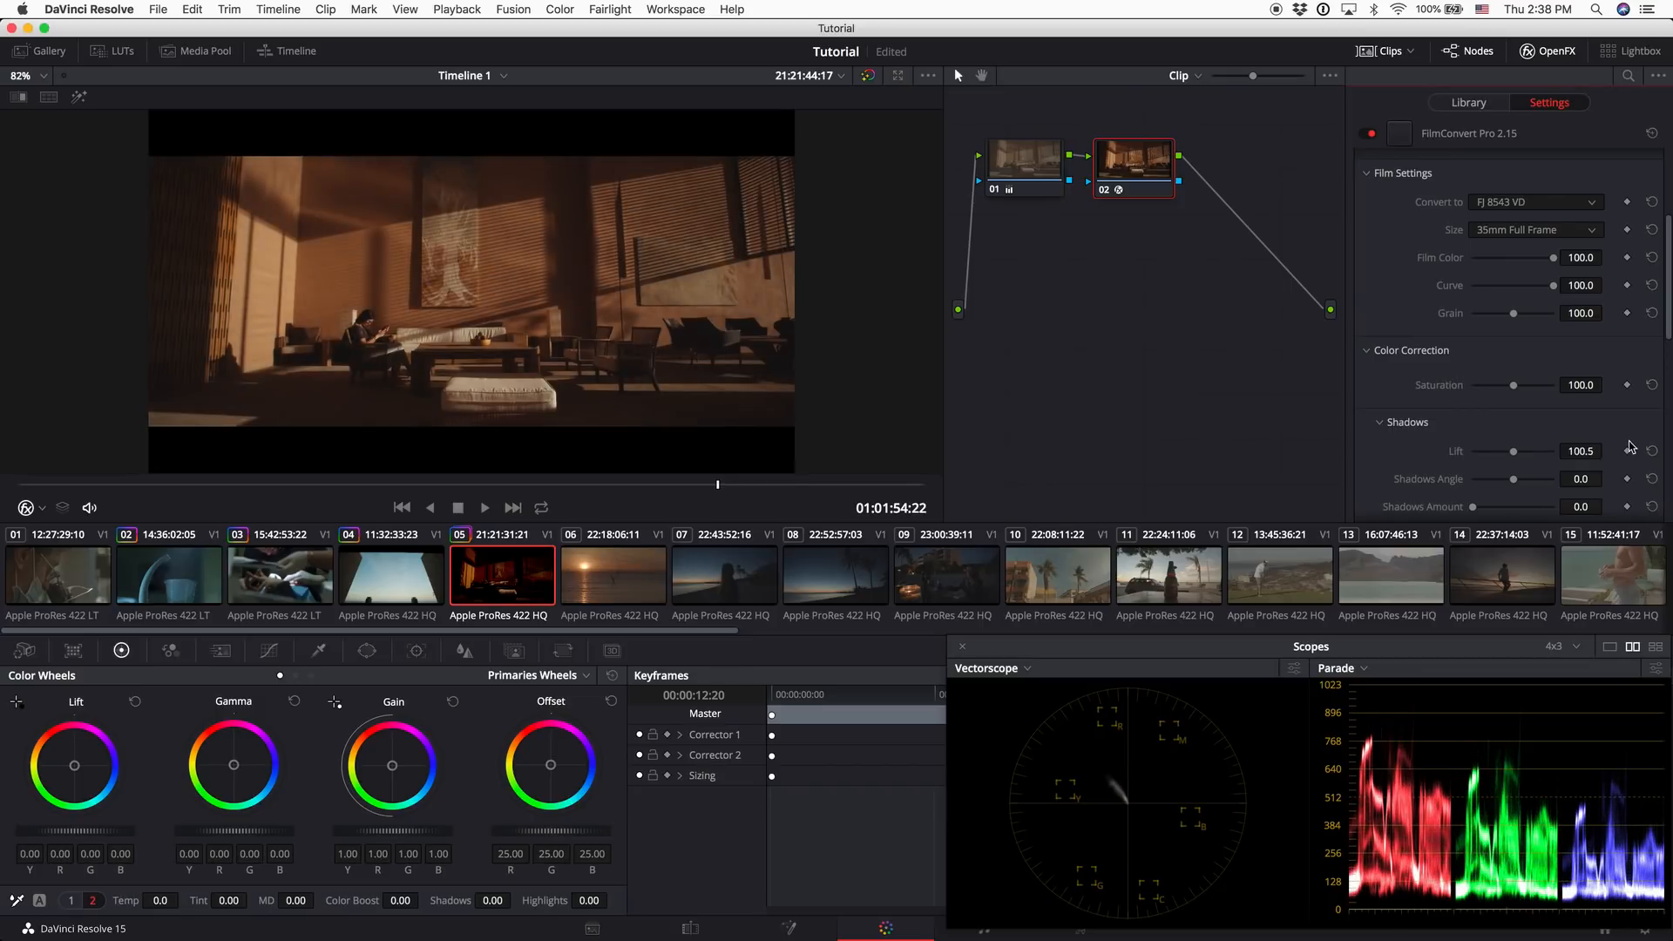
Reset the Shadows Lift in the FilmConvert Pro settings to its default of 100.0
{"action": "left_click", "coordinate": [1651, 450]}
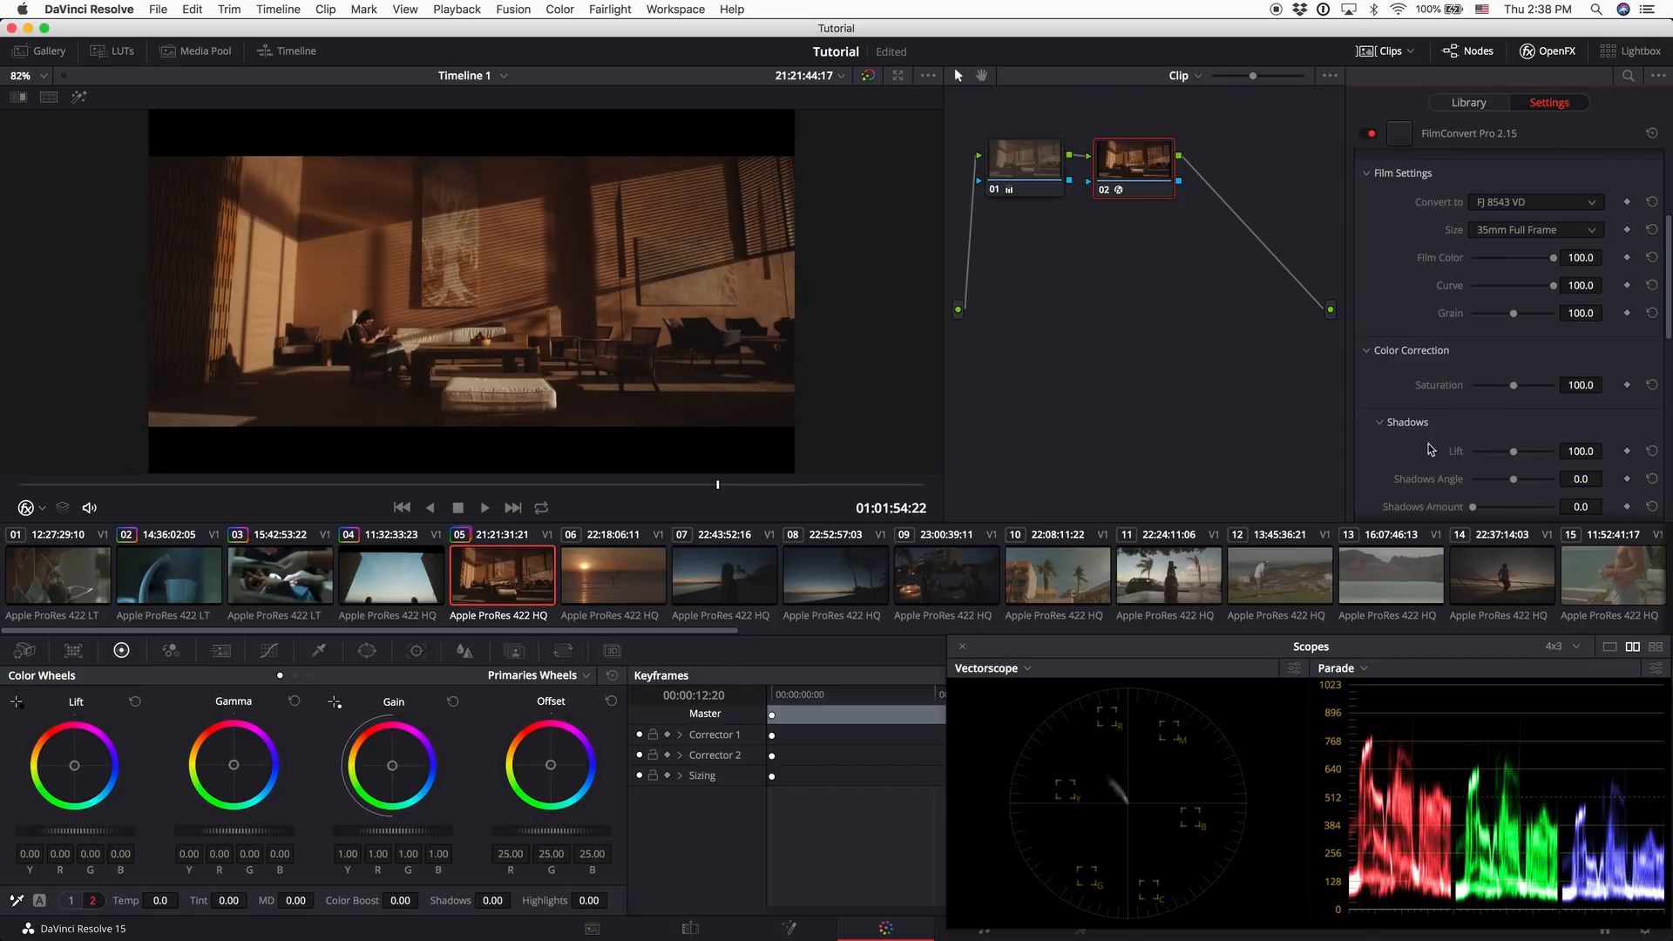
{"action": "scroll", "coordinate": [1430, 450], "scroll_direction": "down", "scroll_amount": 5}
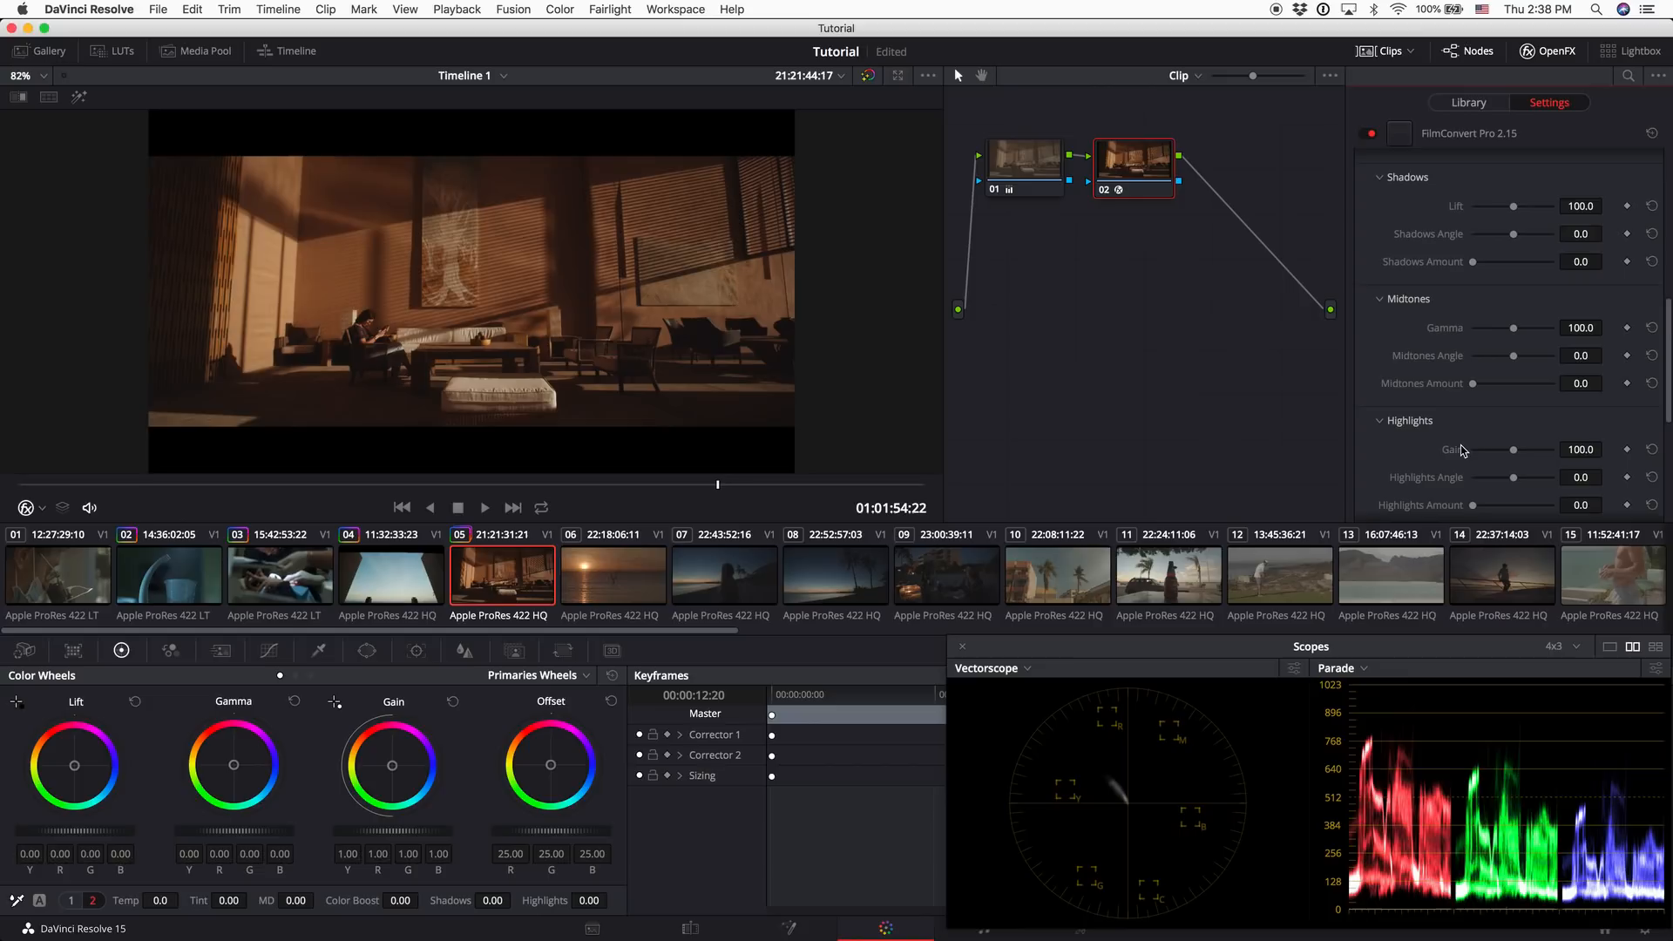
{"action": "scroll", "coordinate": [1520, 313], "scroll_direction": "up", "scroll_amount": 5}
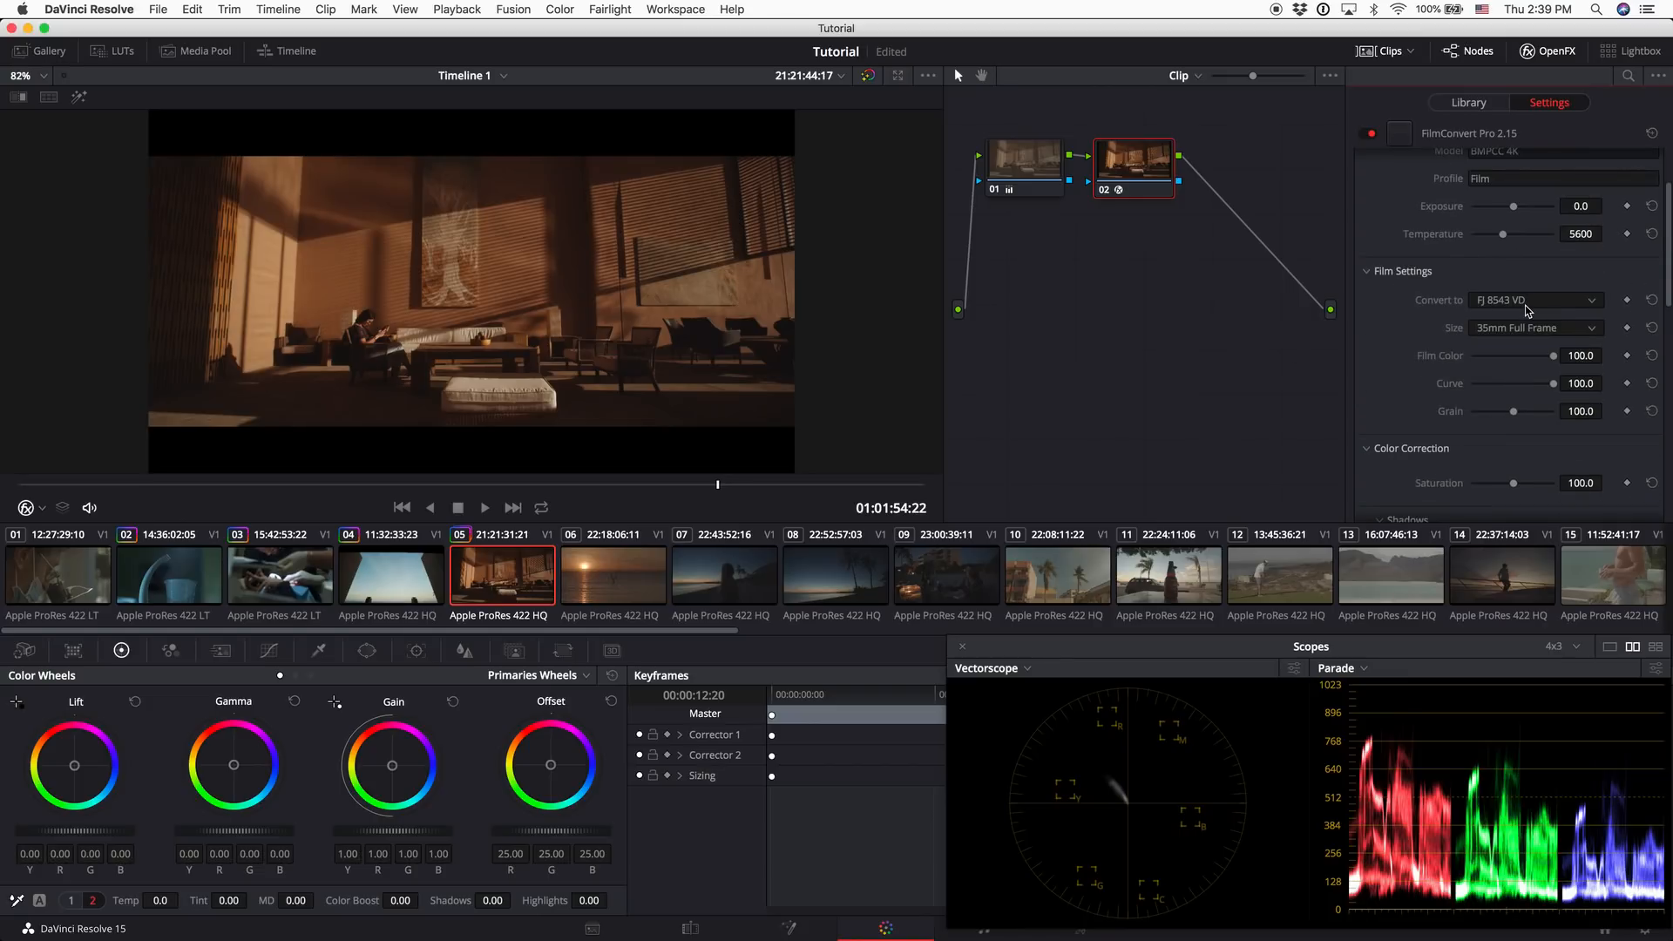
Try the FJ 8553 ET and FJ Ast 100 film stocks as the FilmConvert conversion target
{"action": "left_click", "coordinate": [1525, 304]}
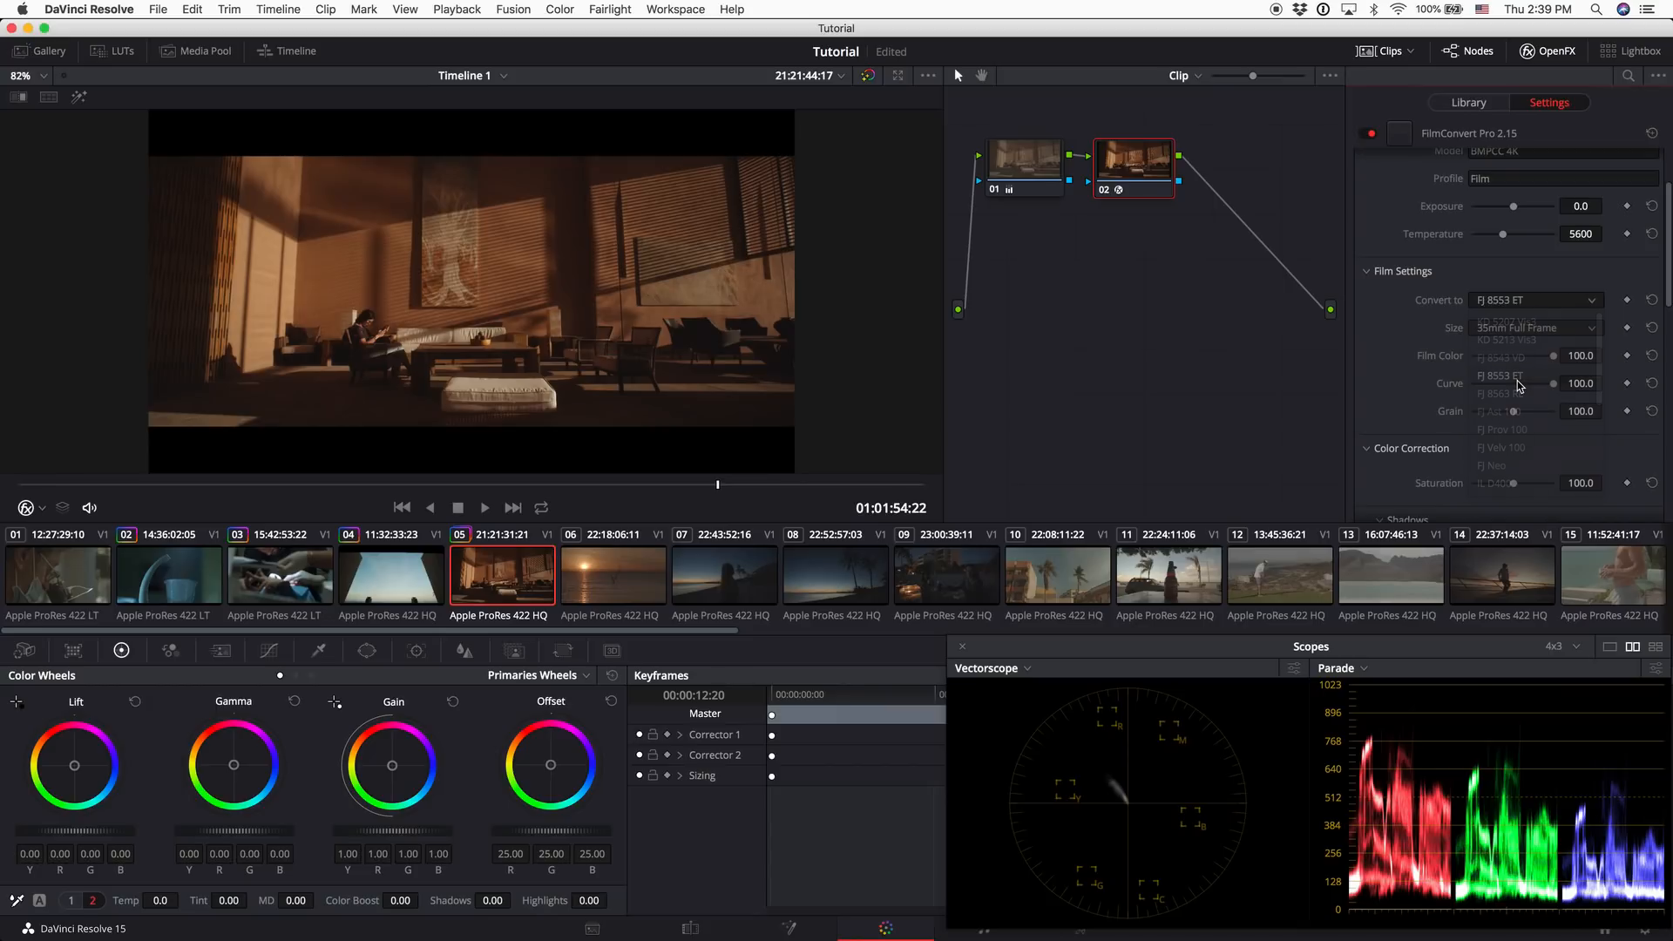
{"action": "left_click", "coordinate": [1521, 386]}
{"action": "left_click", "coordinate": [1527, 300]}
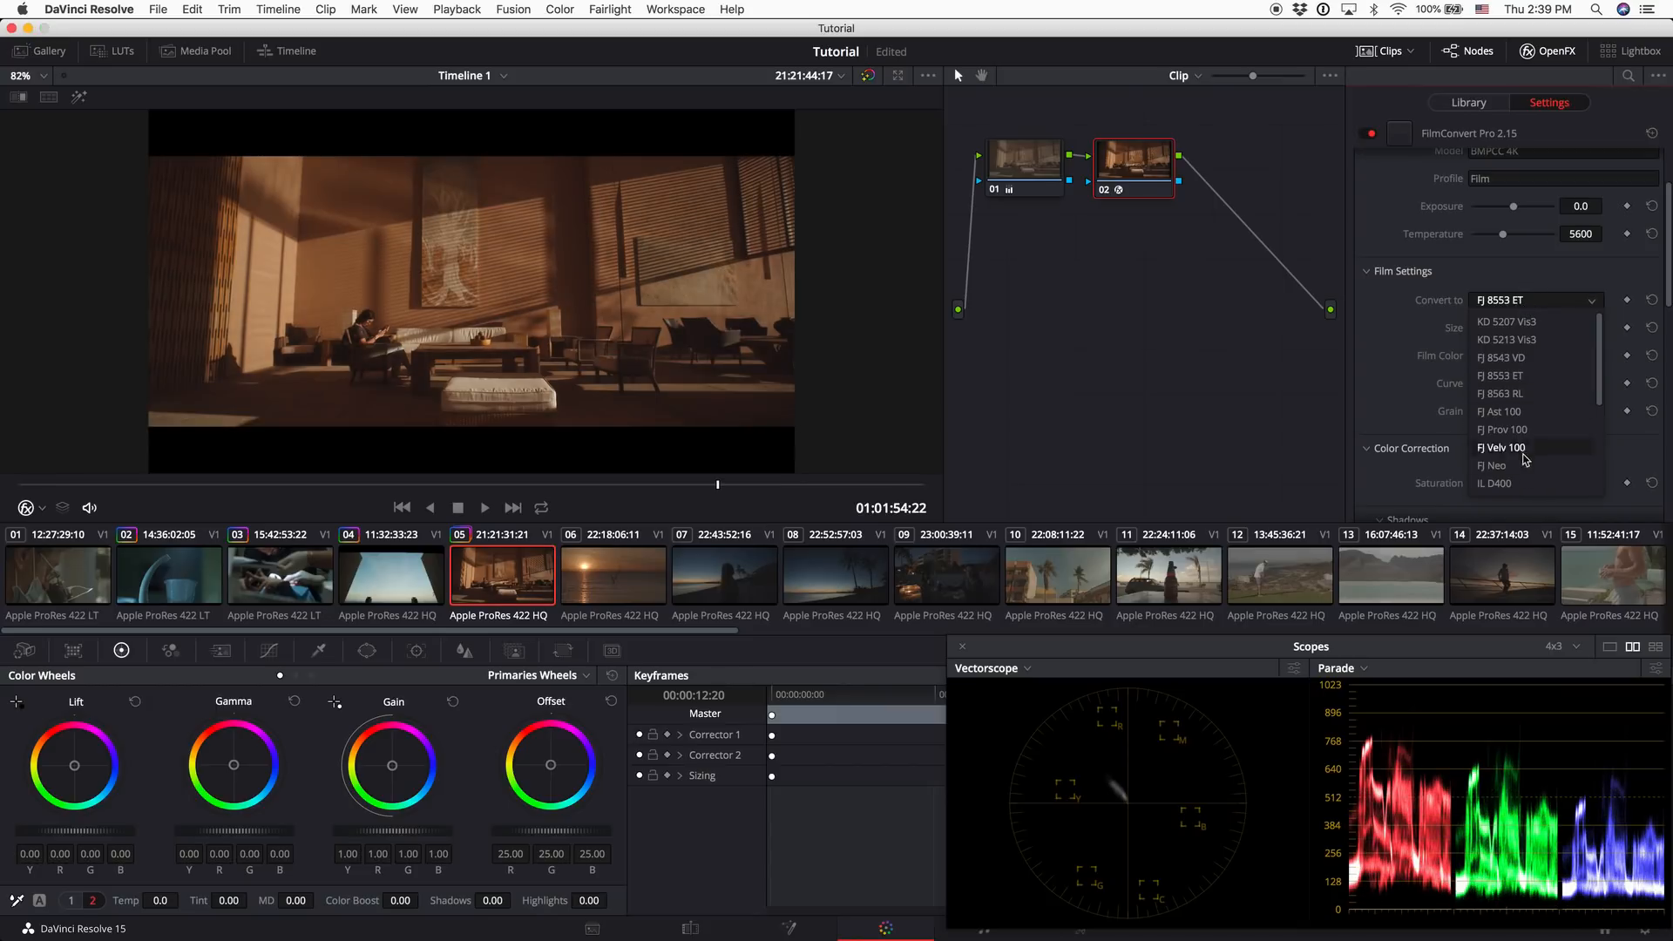
{"action": "left_click", "coordinate": [1511, 413]}
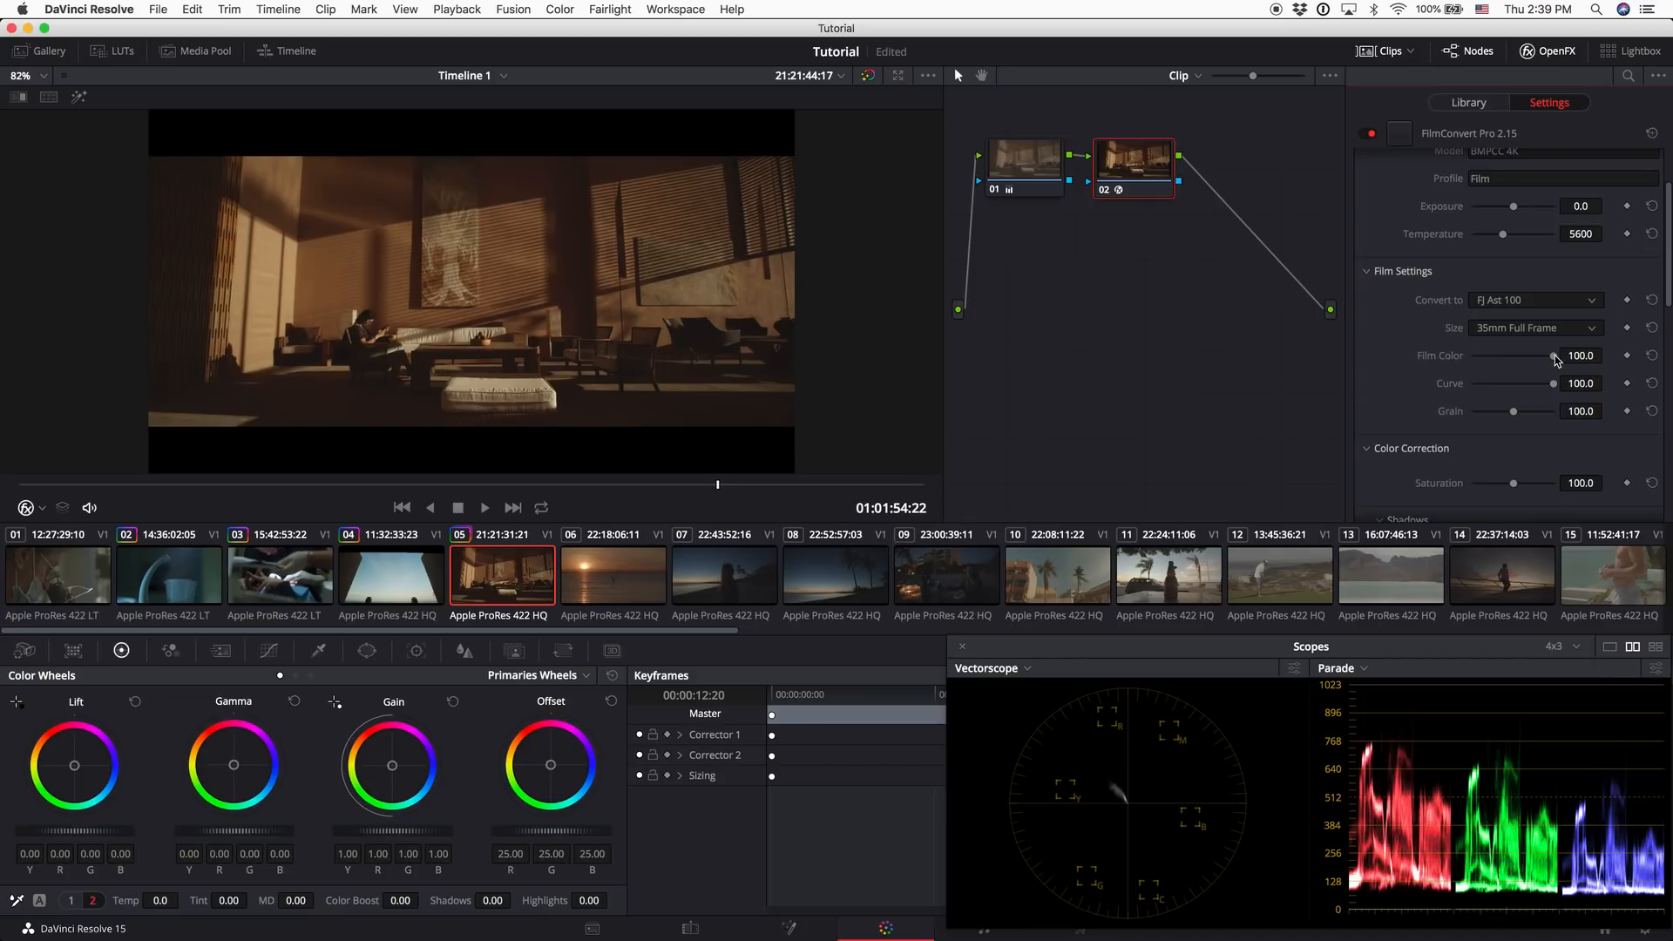
Set the FilmConvert conversion target to FJ SuperX 400 and review the clip in full-screen playback
{"action": "left_click", "coordinate": [1548, 303]}
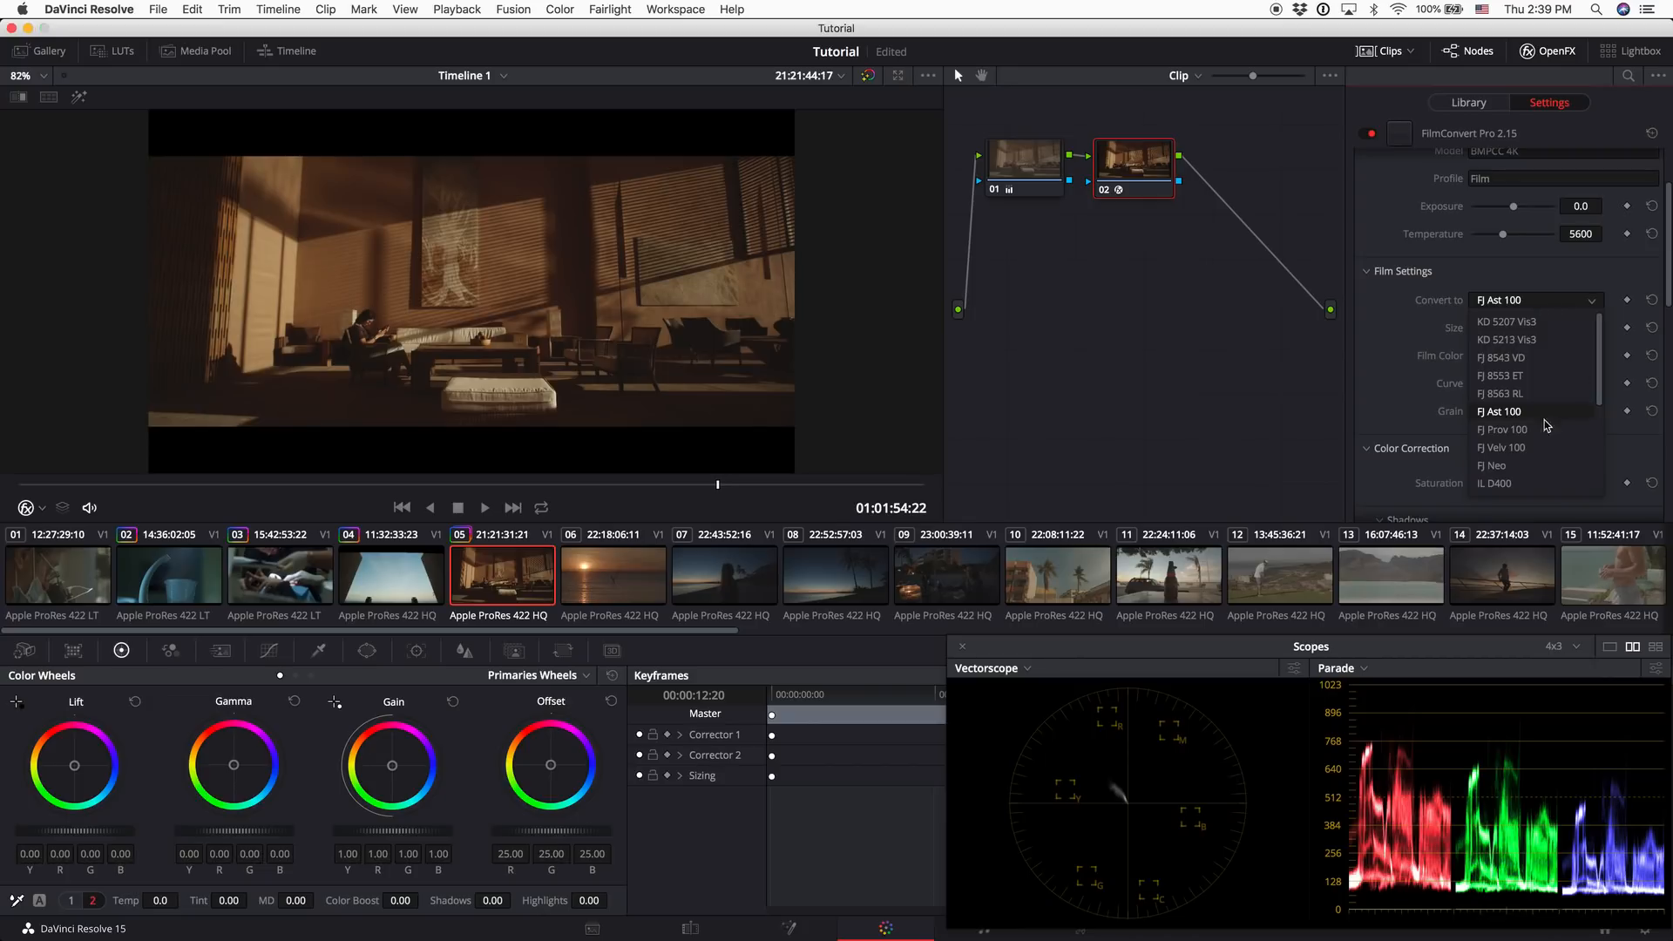
{"action": "scroll", "coordinate": [1527, 467], "scroll_direction": "down", "scroll_amount": 5}
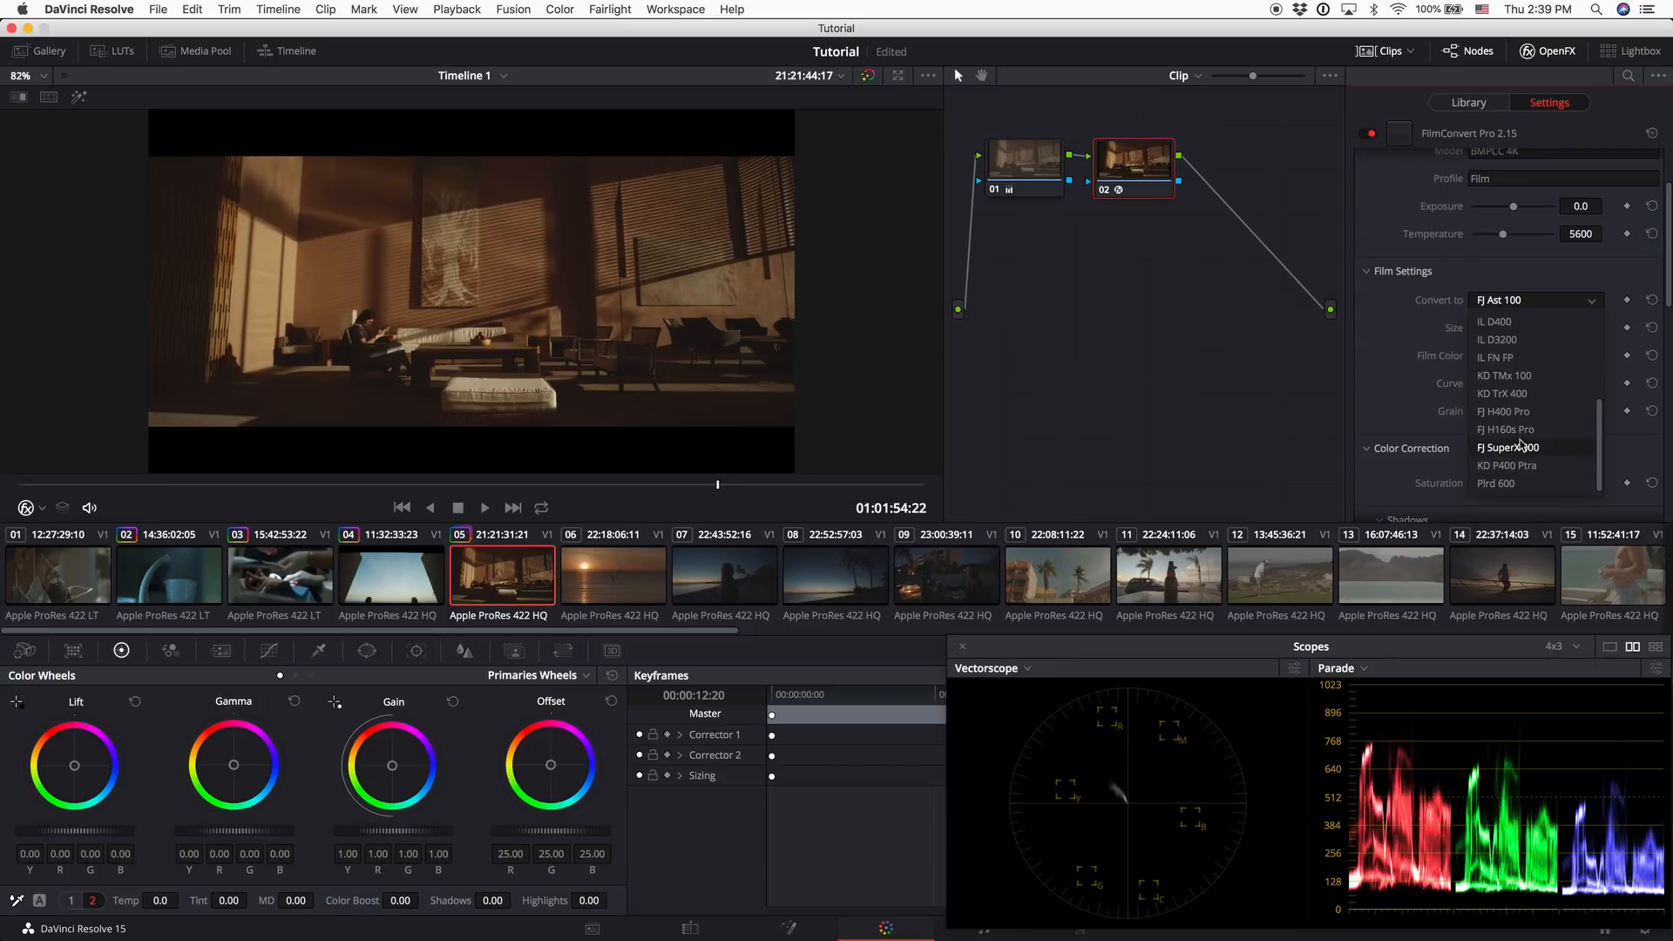
{"action": "left_click", "coordinate": [1516, 448]}
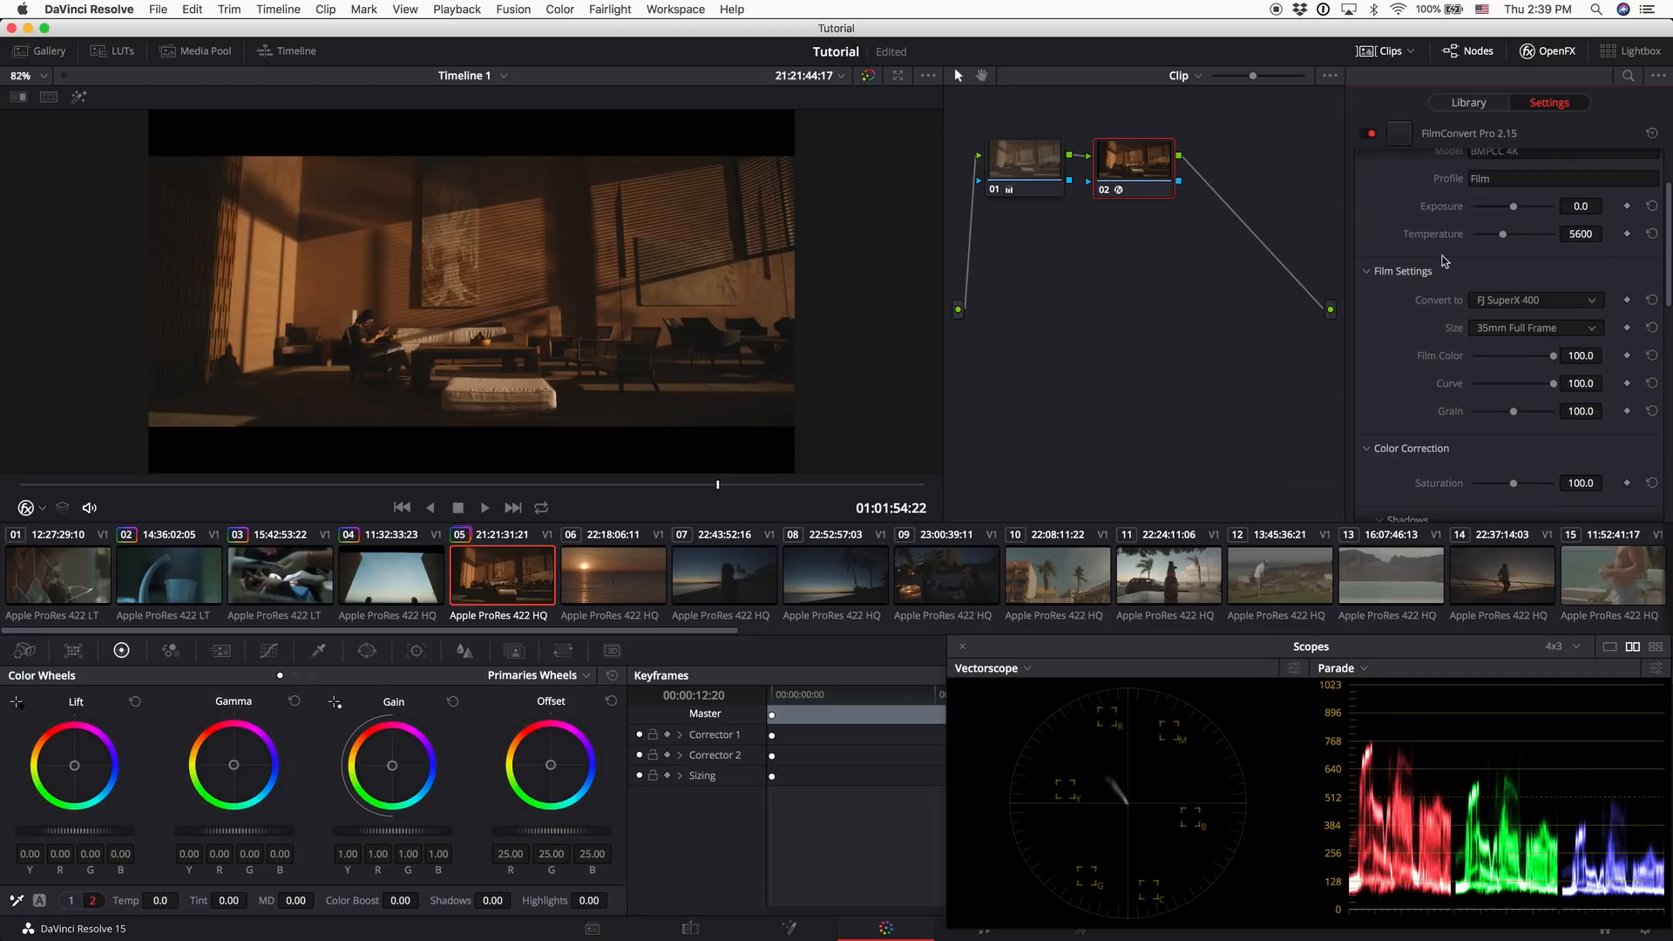
{"action": "left_click", "coordinate": [1534, 299]}
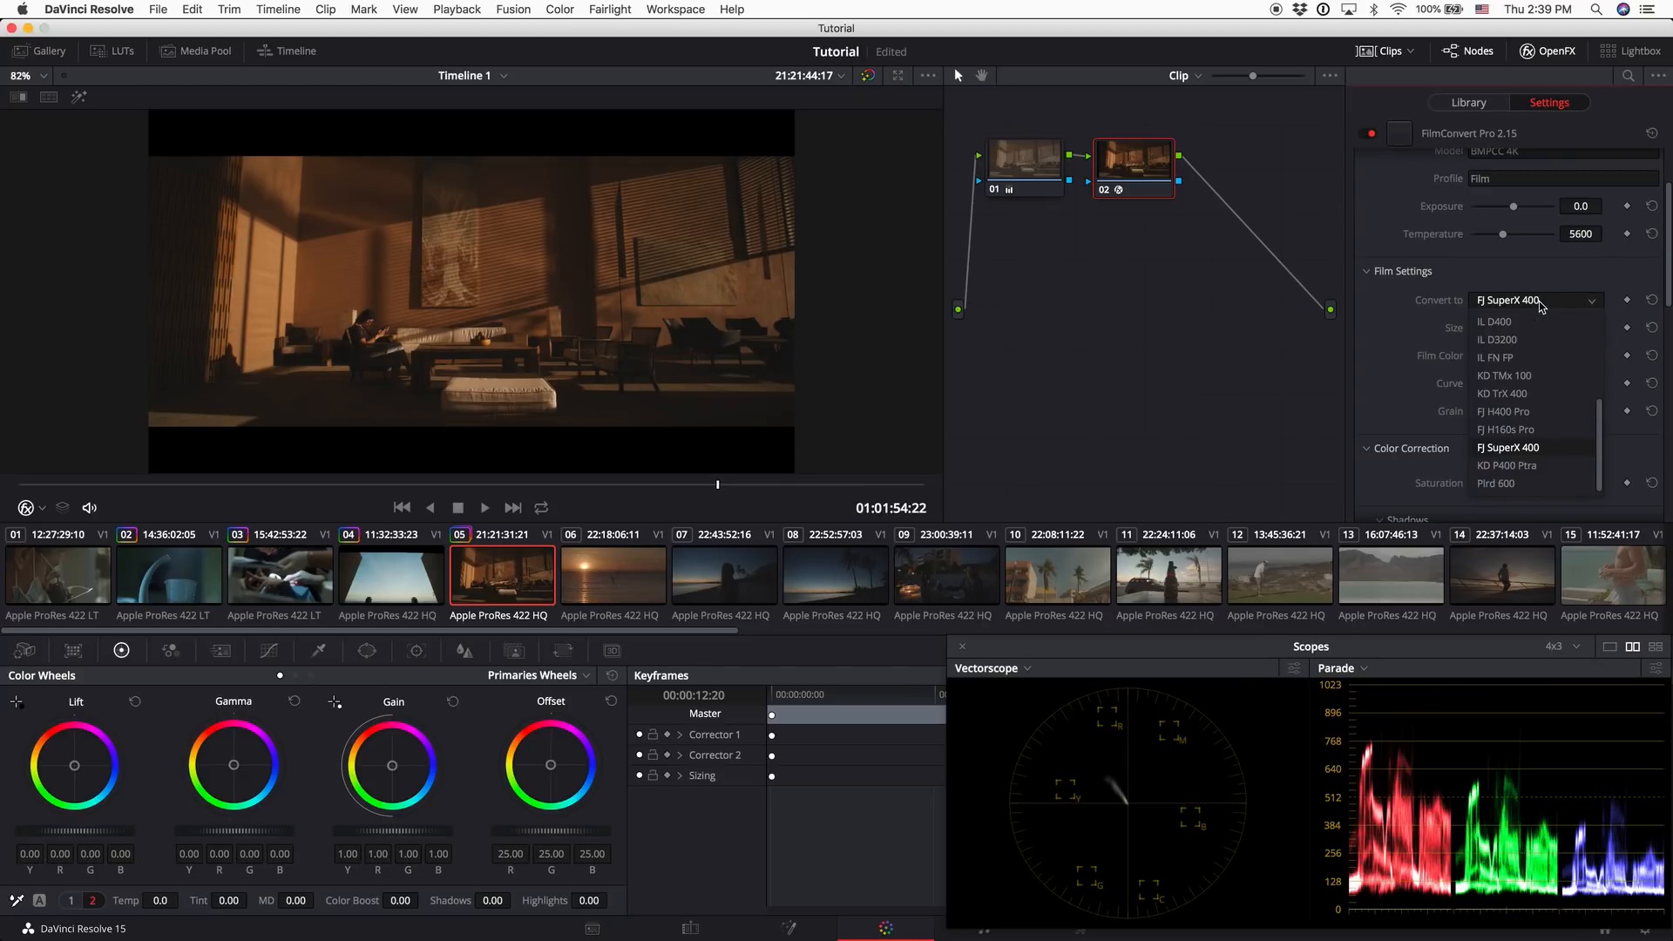
{"action": "left_click", "coordinate": [1526, 454]}
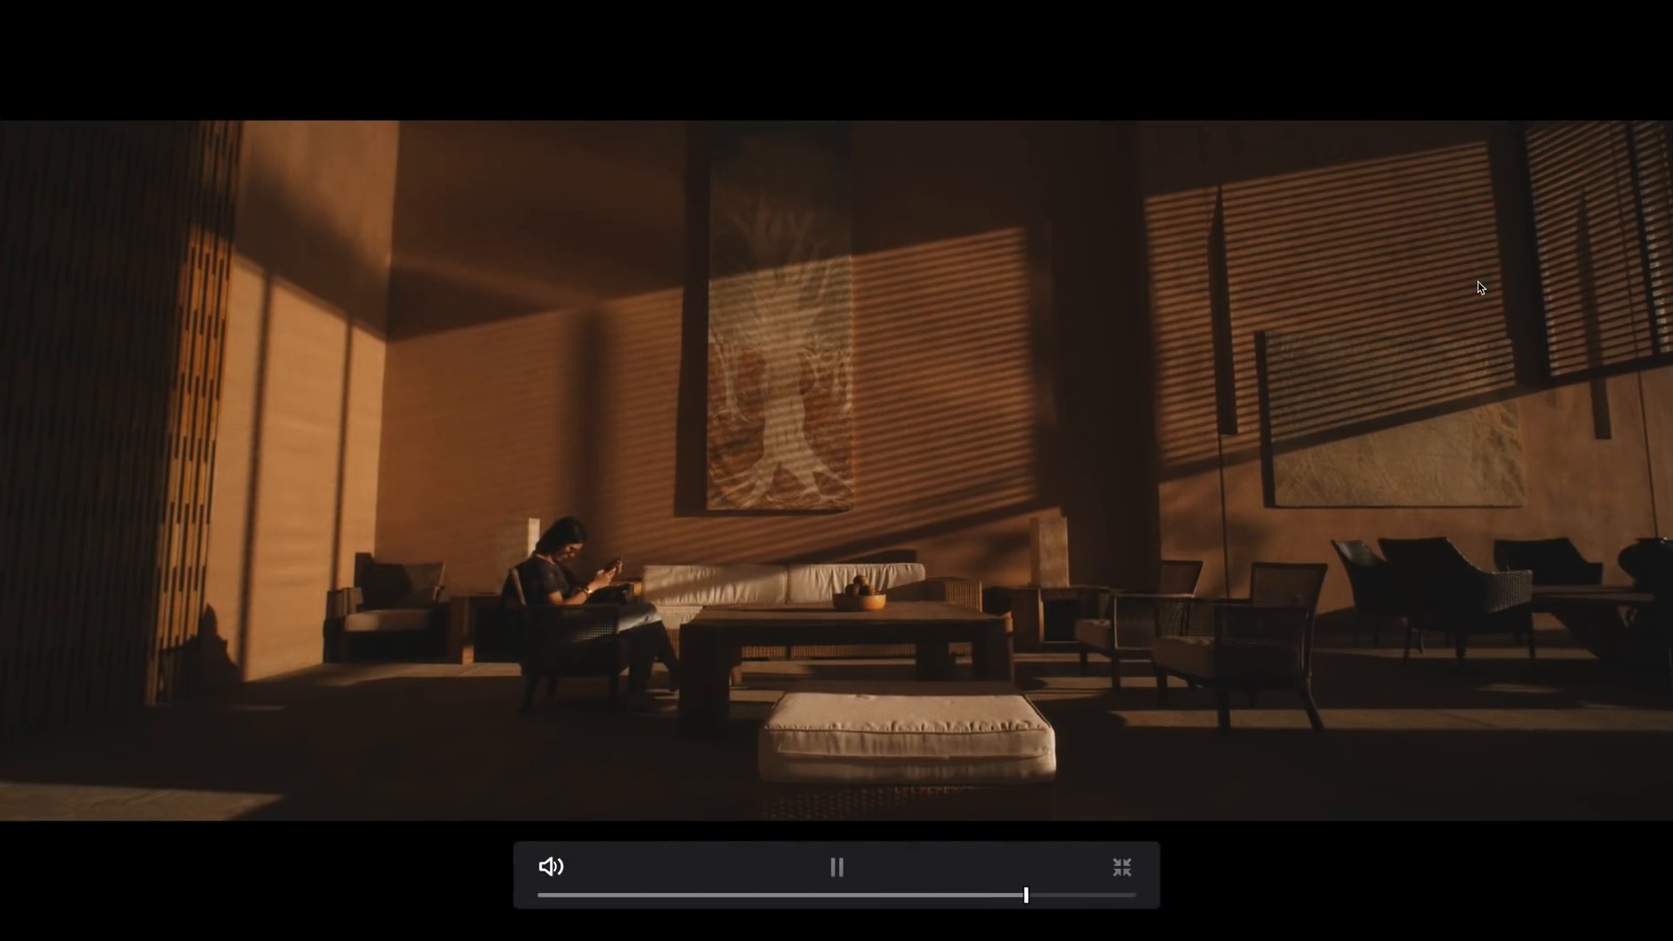
{"action": "key", "text": "space"}
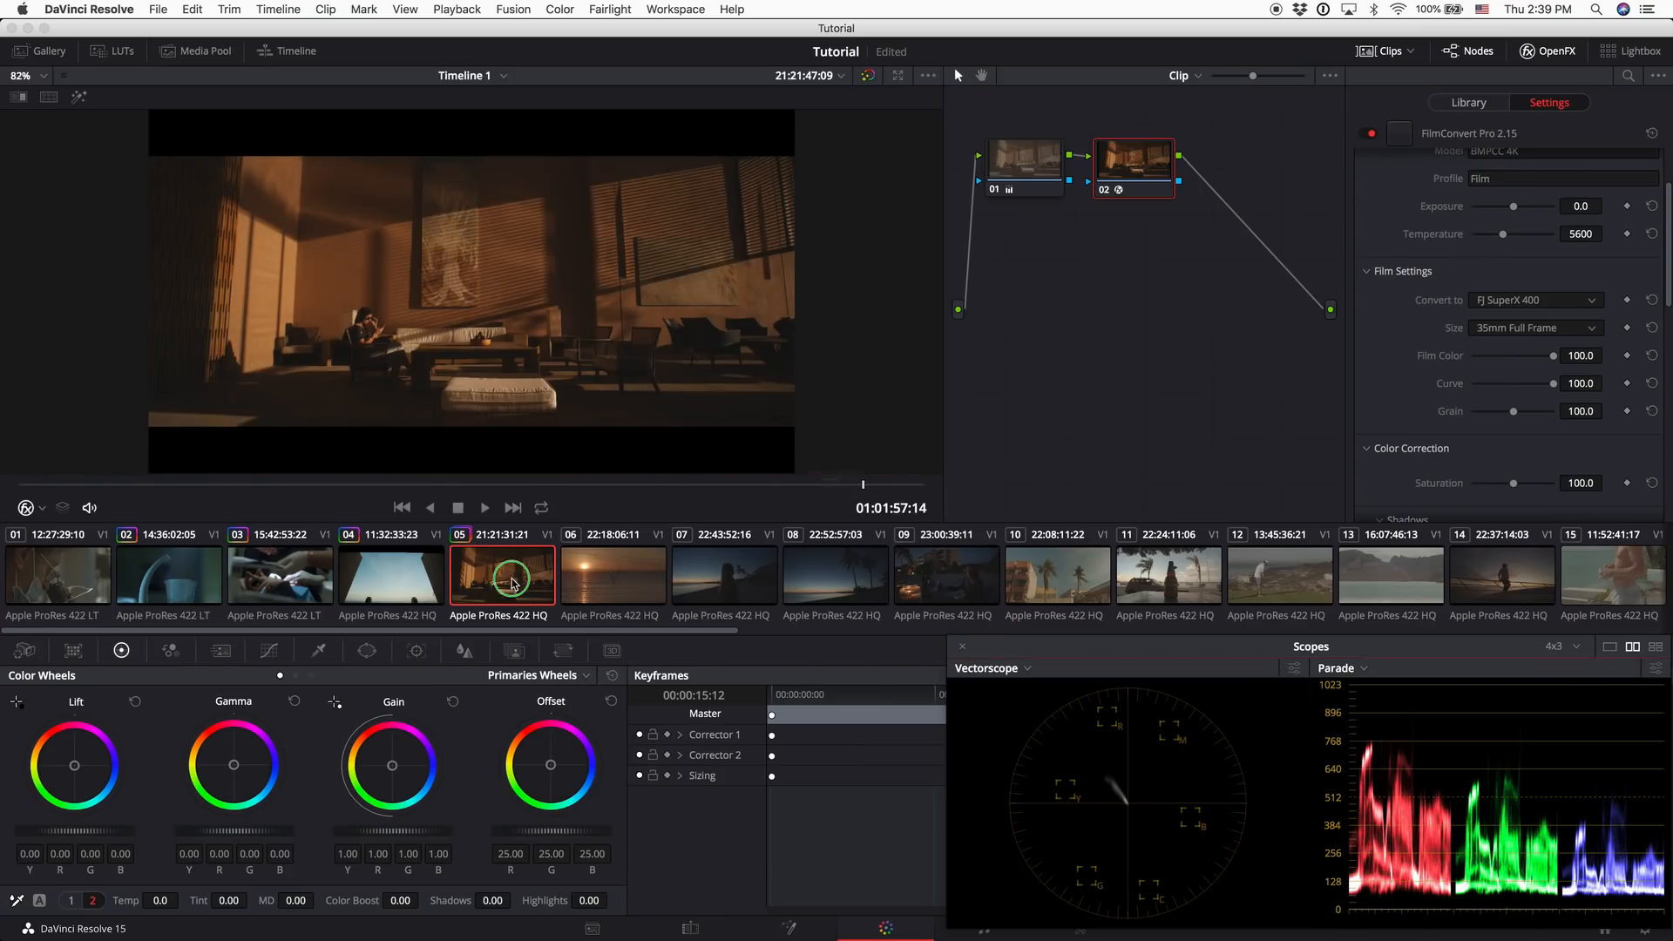
Compare the grades of clip 05 by loading local Version 1 and switching back to Version 2
{"action": "right_click", "coordinate": [514, 582]}
{"action": "mouse_move", "coordinate": [642, 328]}
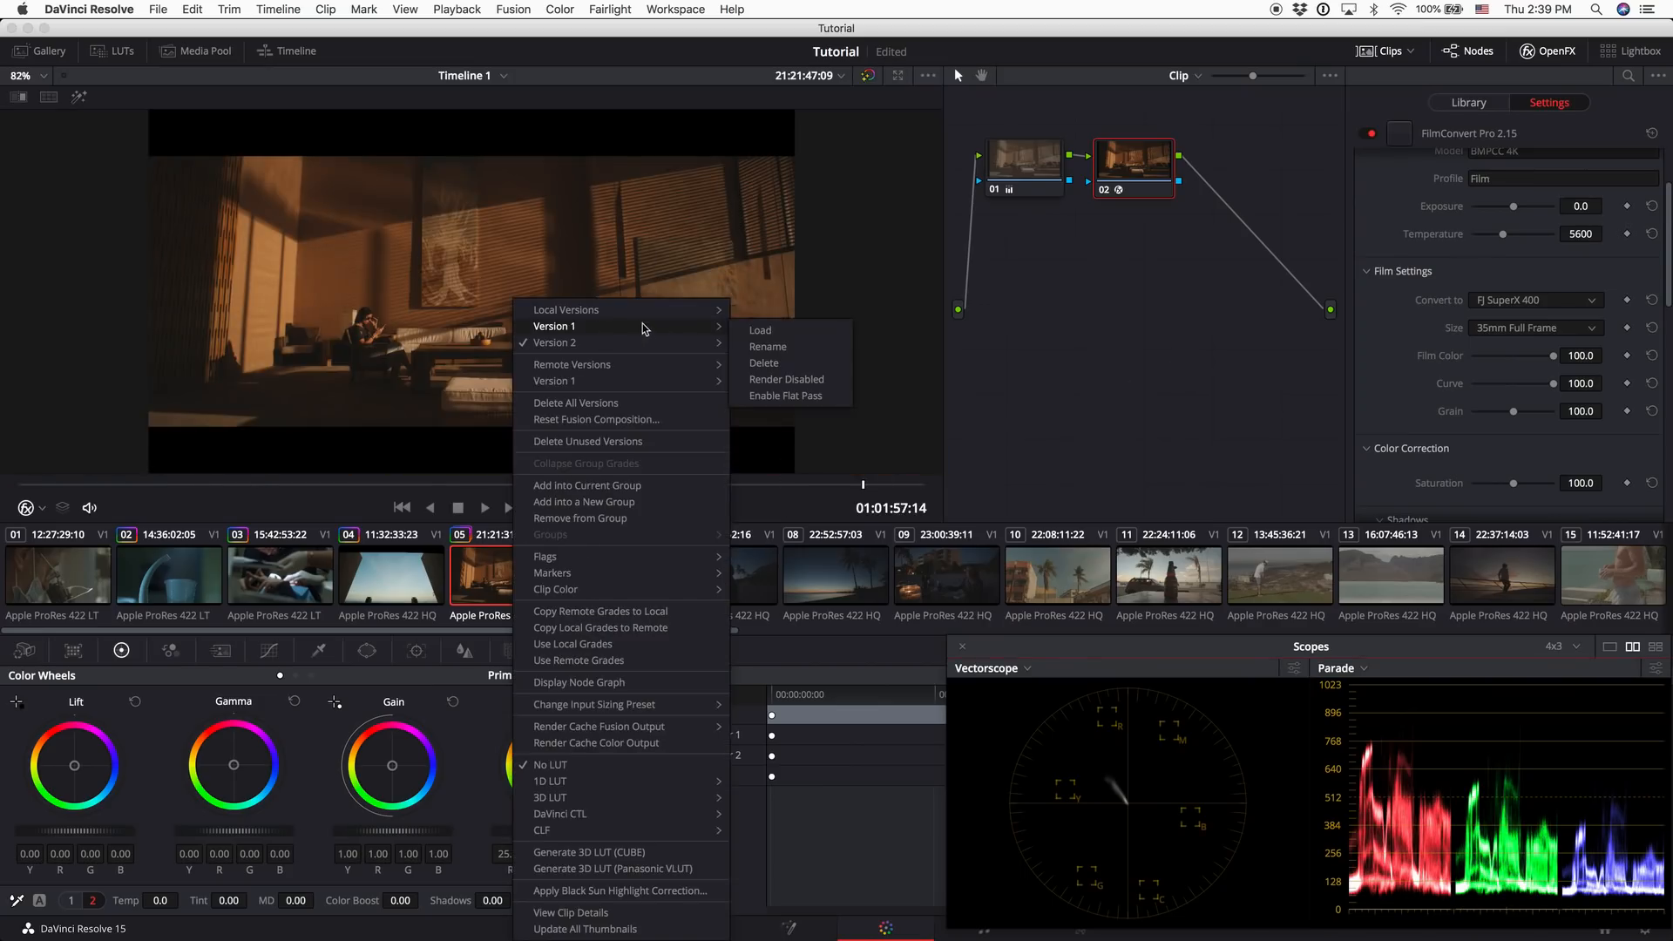
{"action": "left_click", "coordinate": [790, 338]}
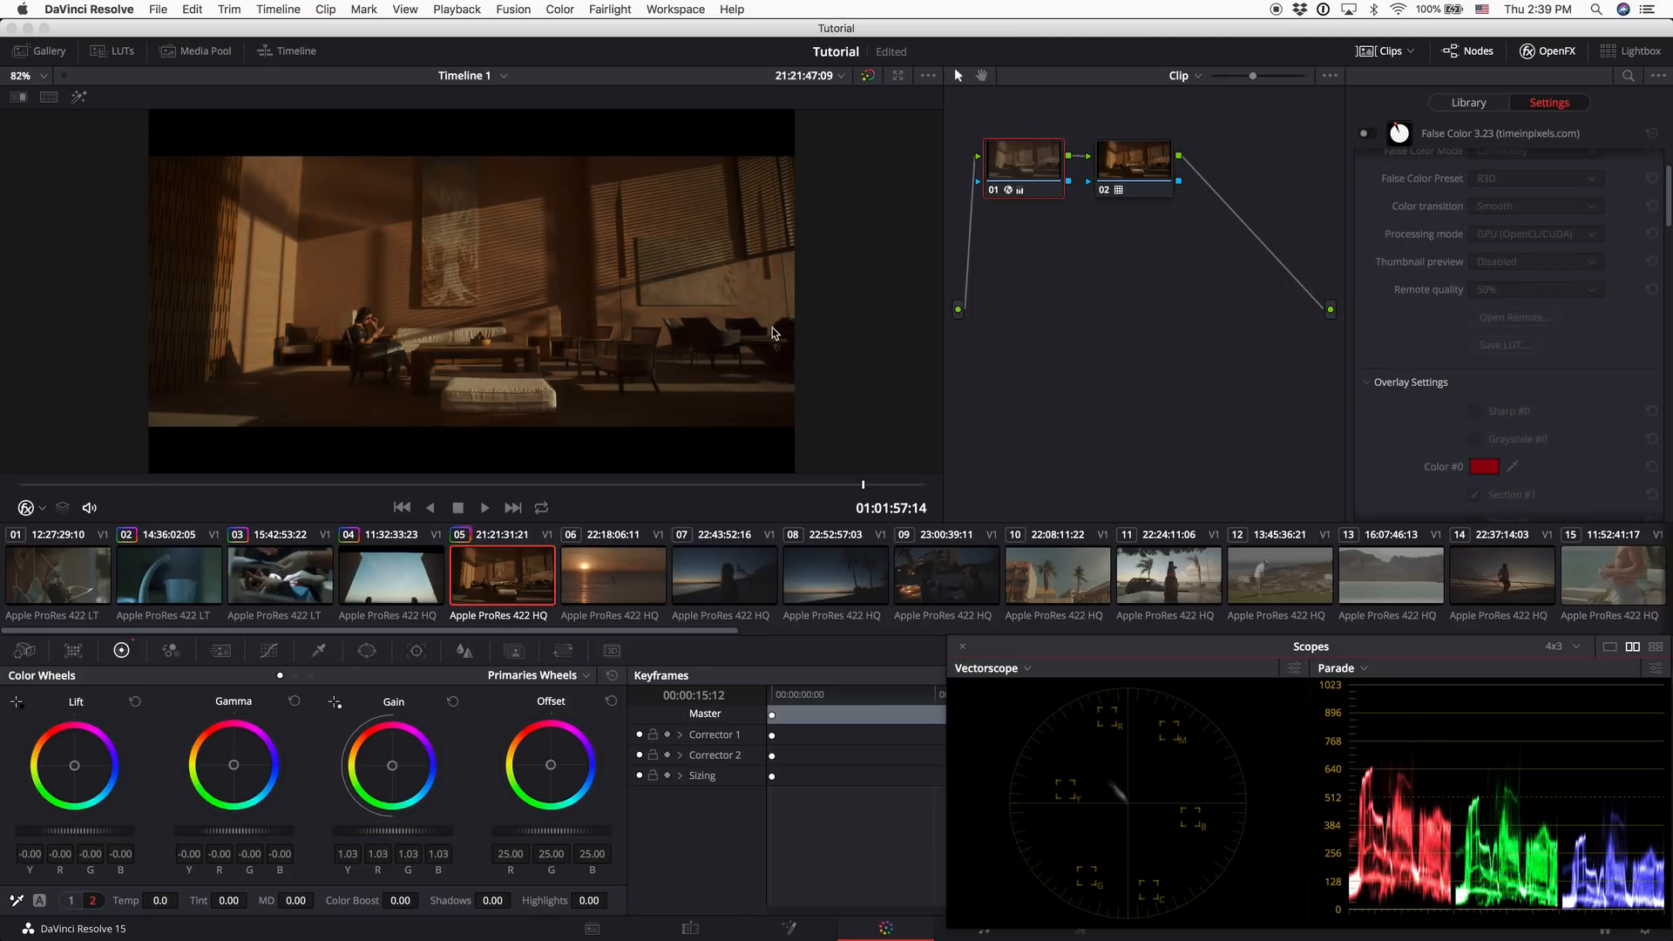
{"action": "right_click", "coordinate": [508, 554]}
{"action": "mouse_move", "coordinate": [645, 65]}
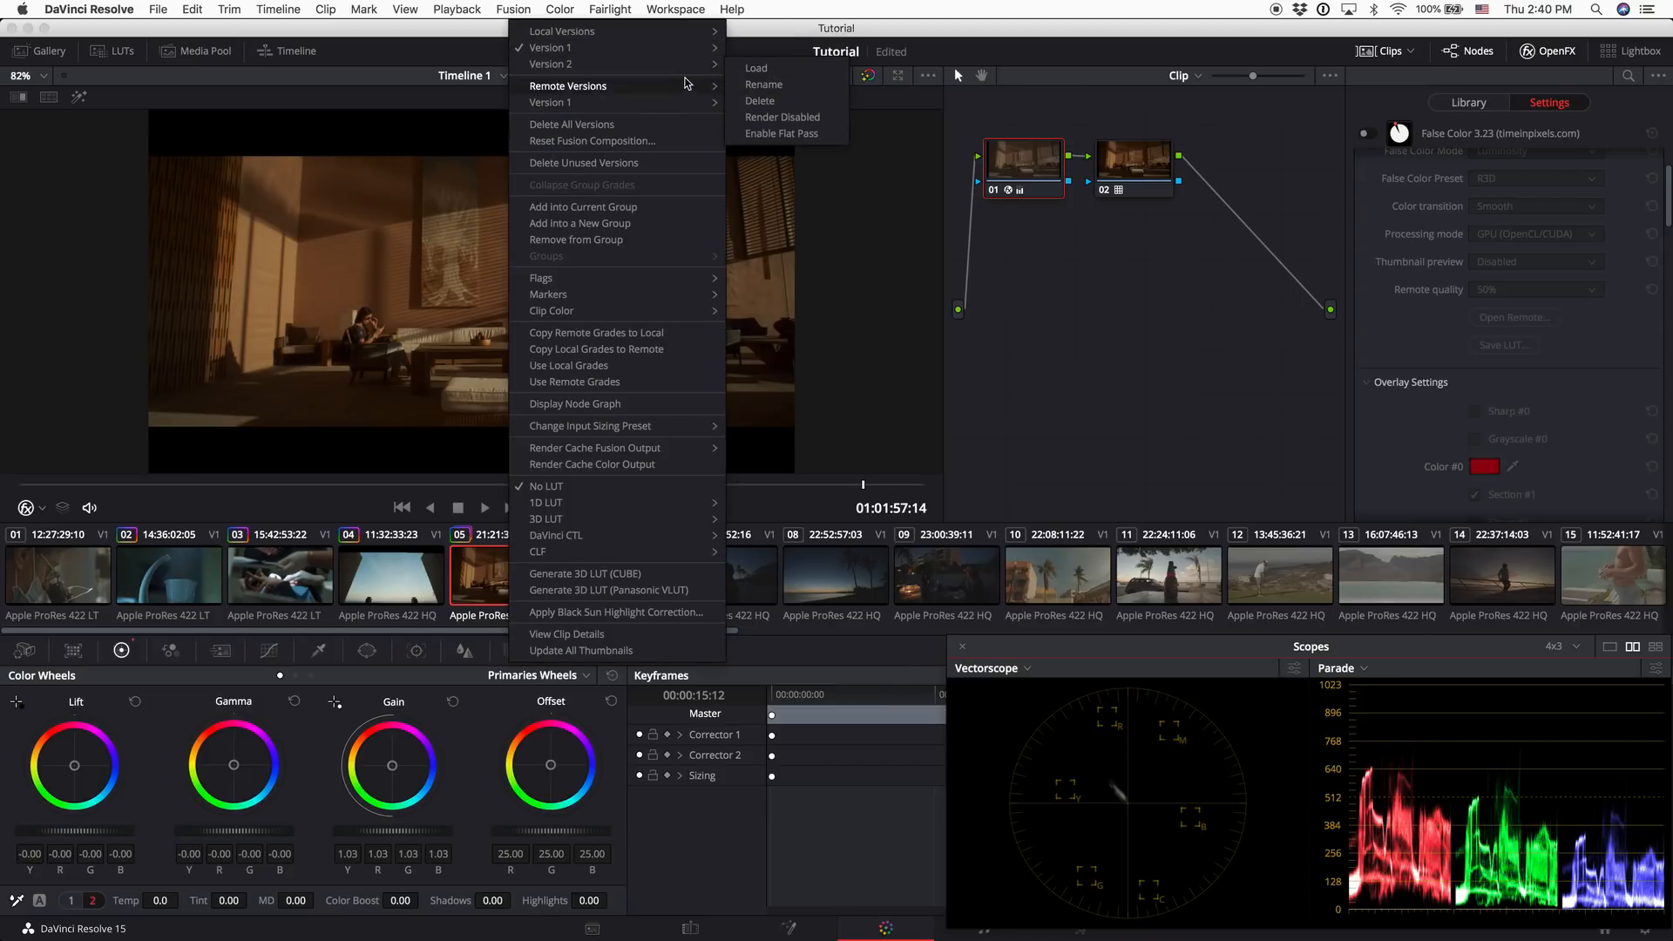
{"action": "left_click", "coordinate": [765, 70]}
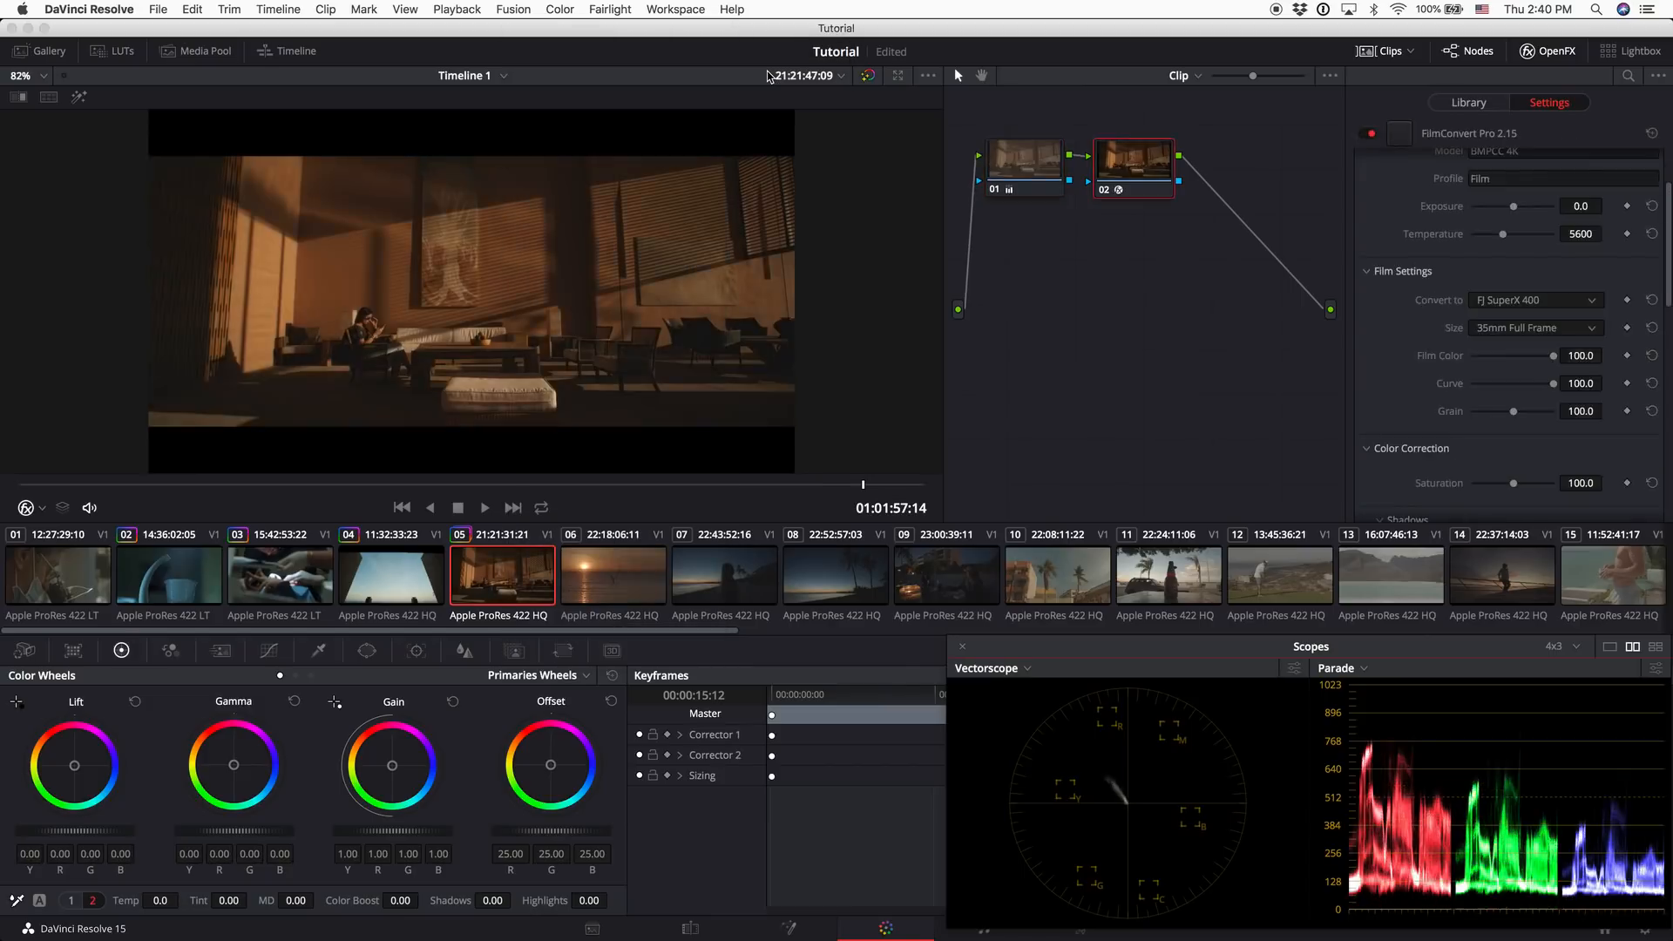
Lower the FilmConvert Curve on node 02 to about 64.7, leaving Film Color at 100.0
{"action": "left_click", "coordinate": [1055, 152]}
{"action": "left_click", "coordinate": [1116, 153]}
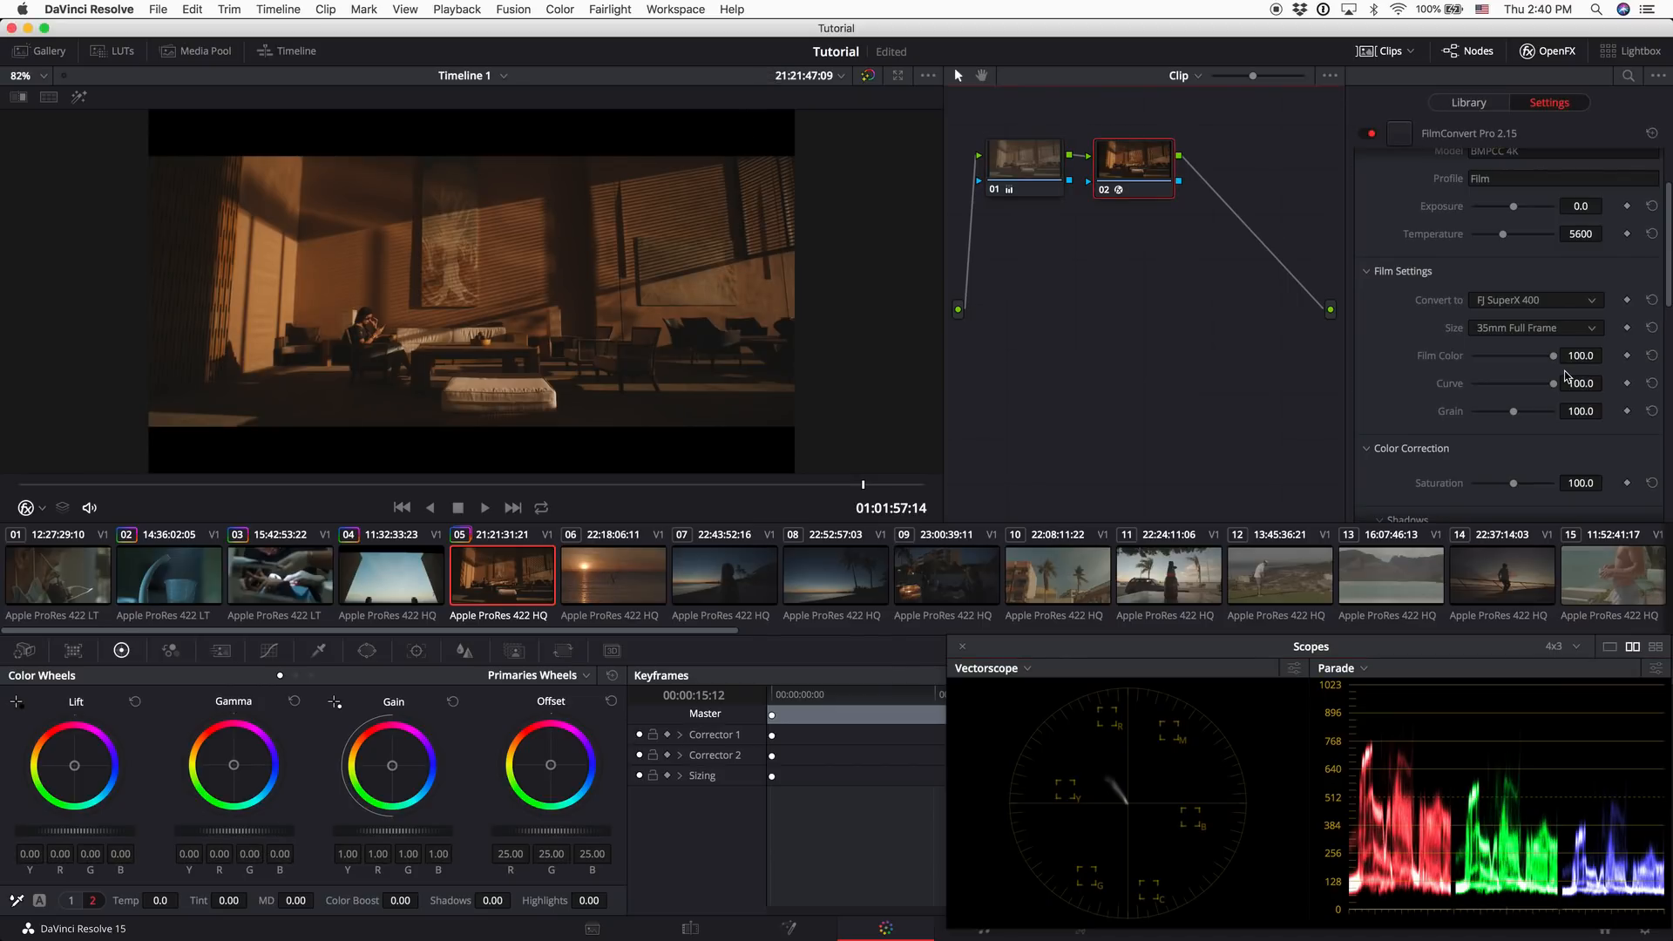
{"action": "left_click_drag", "start_coordinate": [1555, 361], "coordinate": [1596, 362]}
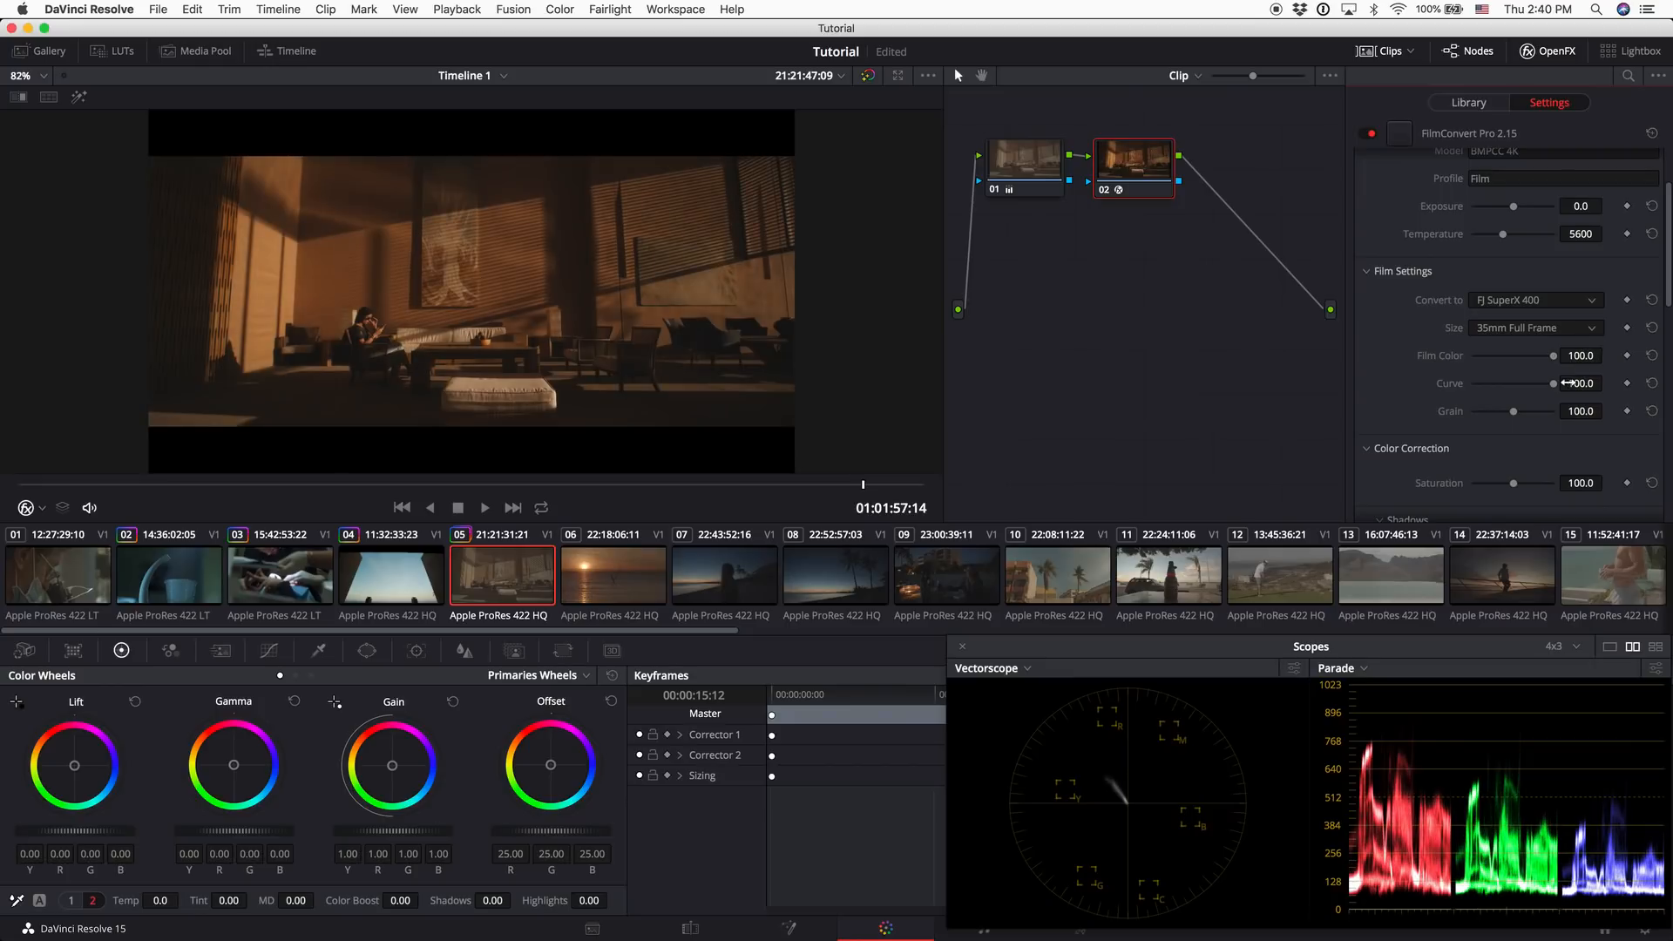
{"action": "left_click_drag", "start_coordinate": [1555, 389], "coordinate": [1507, 389]}
{"action": "mouse_move", "coordinate": [1508, 389]}
{"action": "left_mouse_down"}
{"action": "mouse_move", "coordinate": [1664, 387]}
{"action": "mouse_move", "coordinate": [1527, 392]}
{"action": "left_mouse_up"}
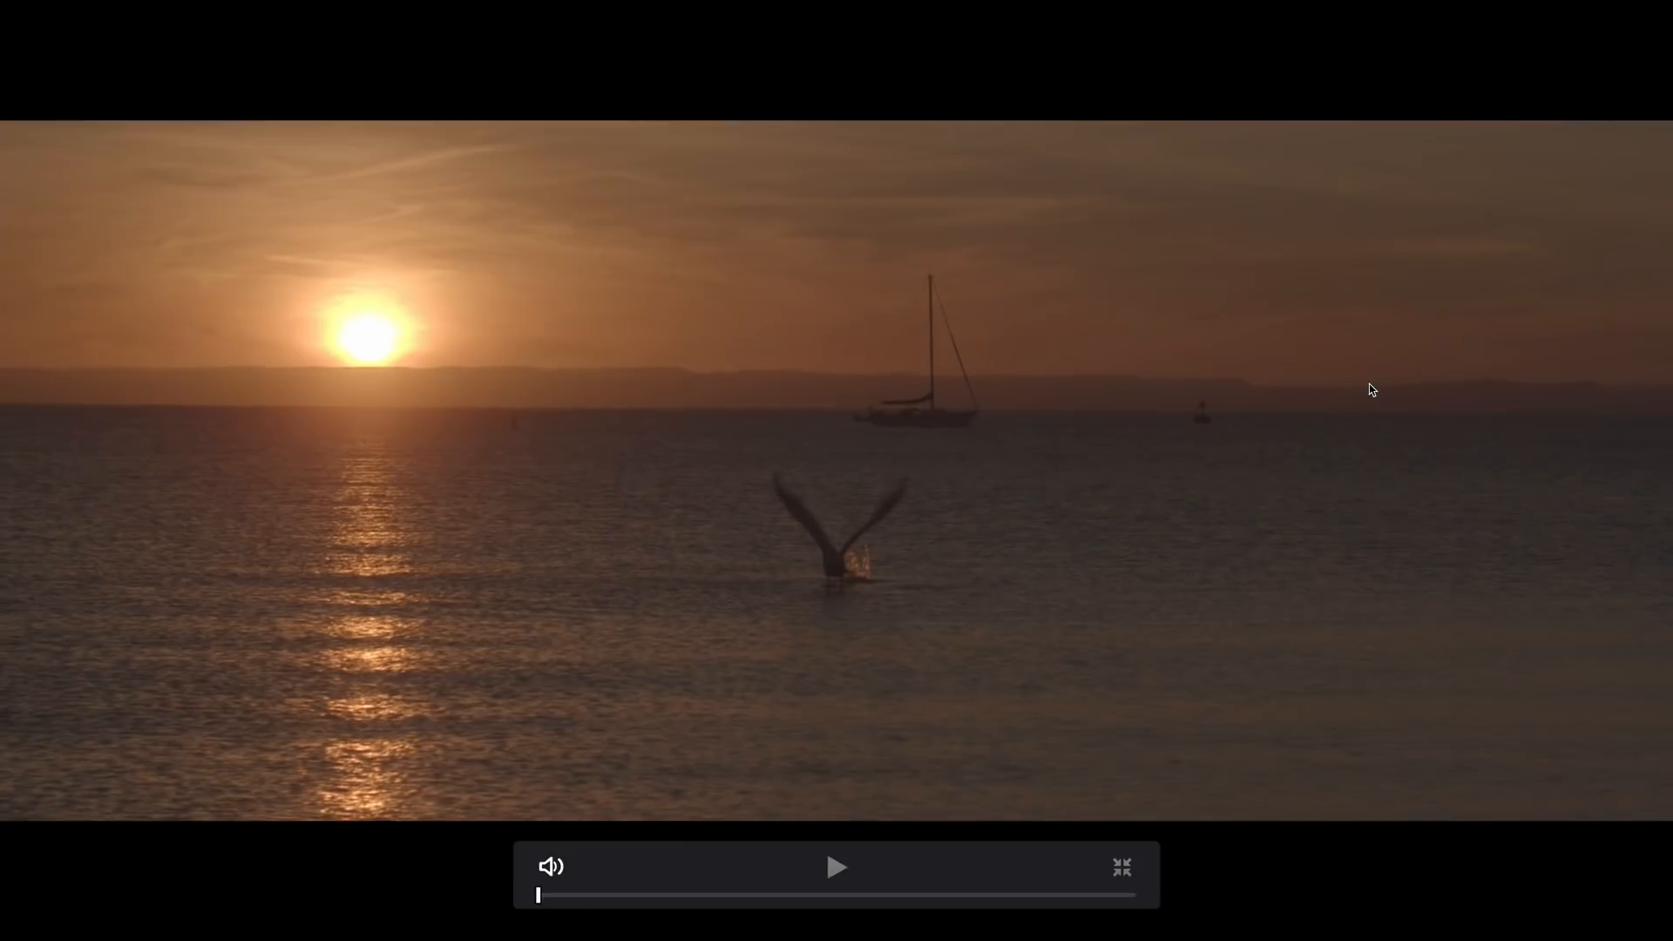
Return from full-screen view to clip 05 and lower its FilmConvert Curve to 0.0
{"action": "key", "text": "Escape"}
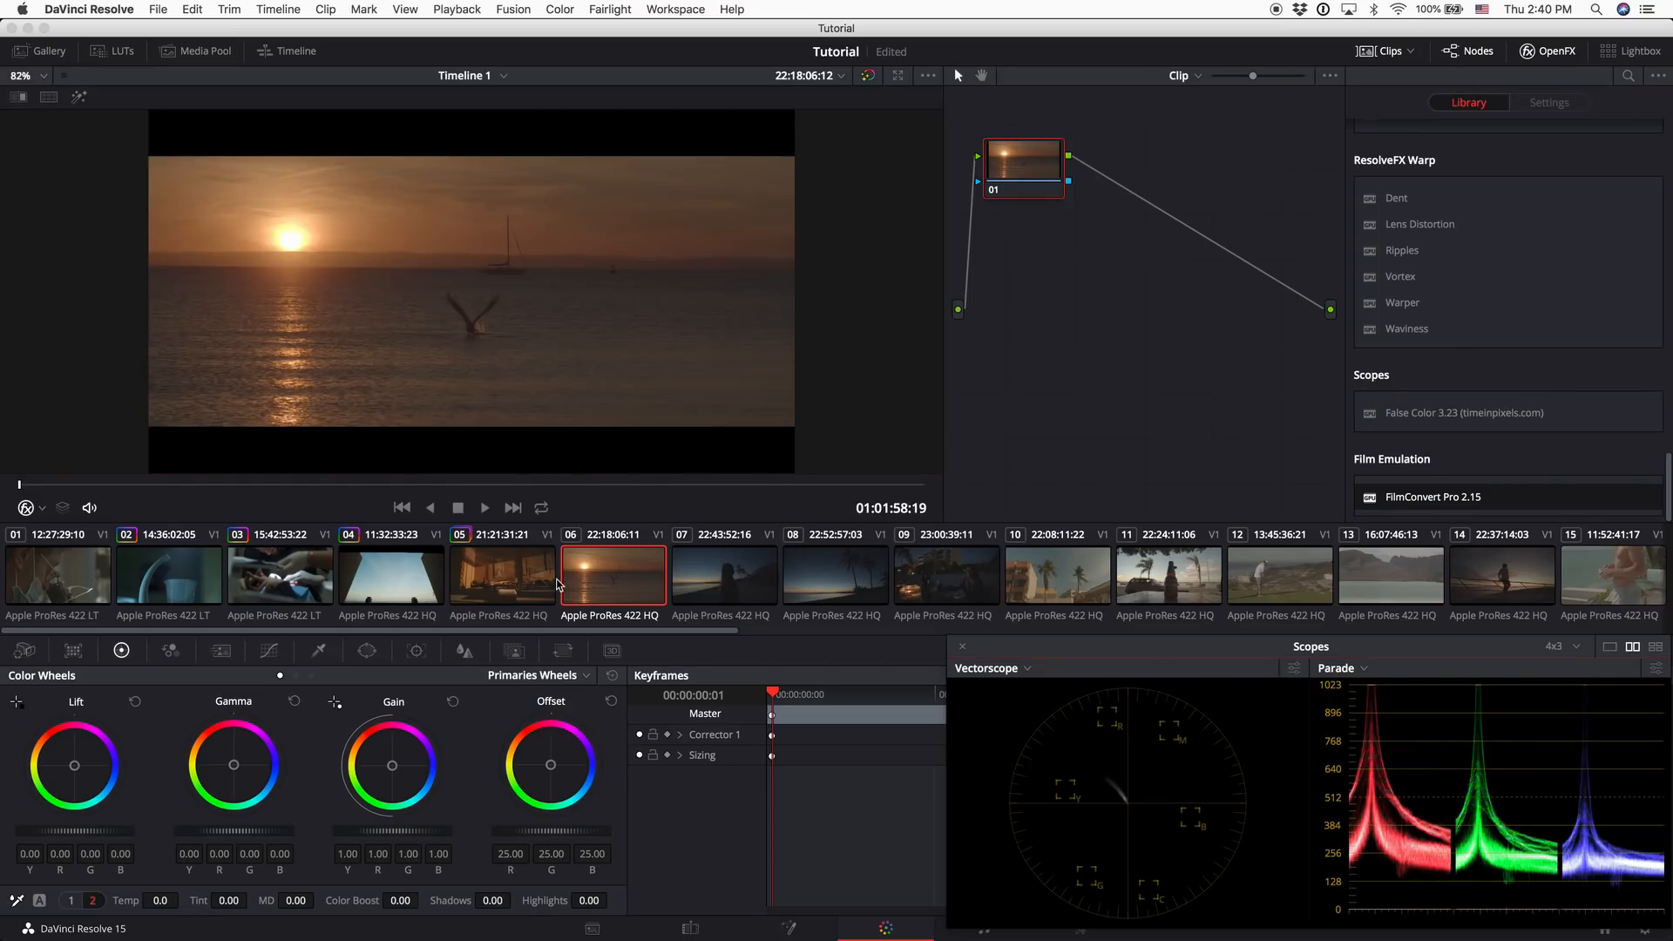
{"action": "left_click", "coordinate": [545, 580]}
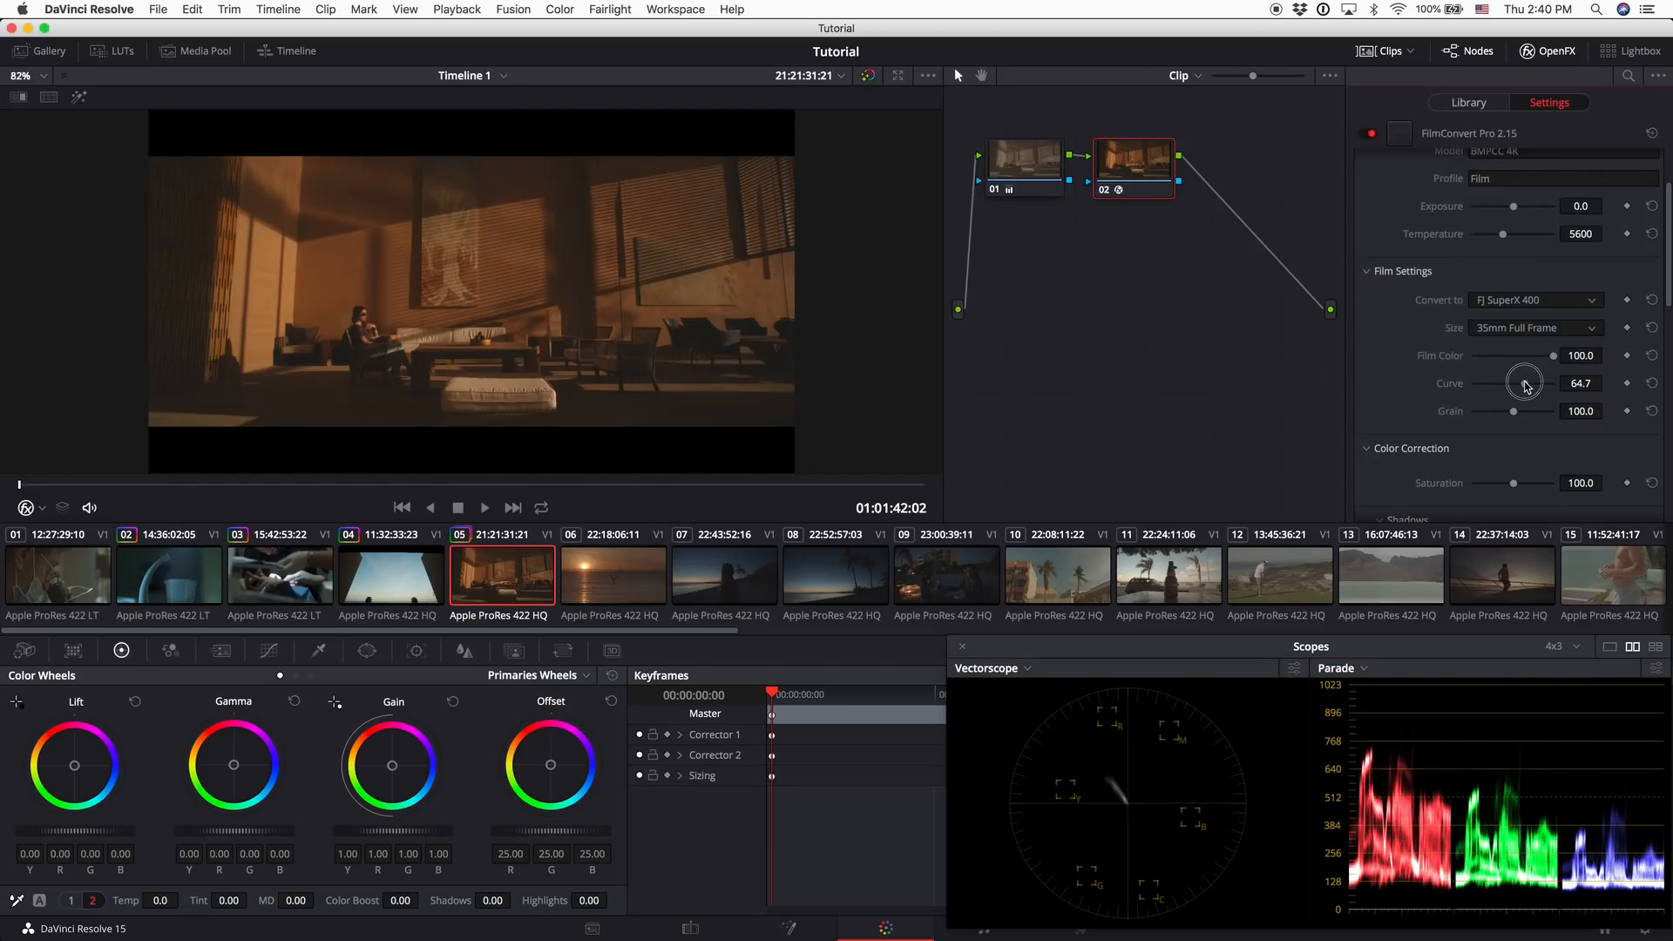
{"action": "mouse_move", "coordinate": [1524, 383]}
{"action": "left_mouse_down"}
{"action": "mouse_move", "coordinate": [1464, 392]}
{"action": "mouse_move", "coordinate": [1569, 399]}
{"action": "mouse_move", "coordinate": [1521, 399]}
{"action": "left_mouse_up"}
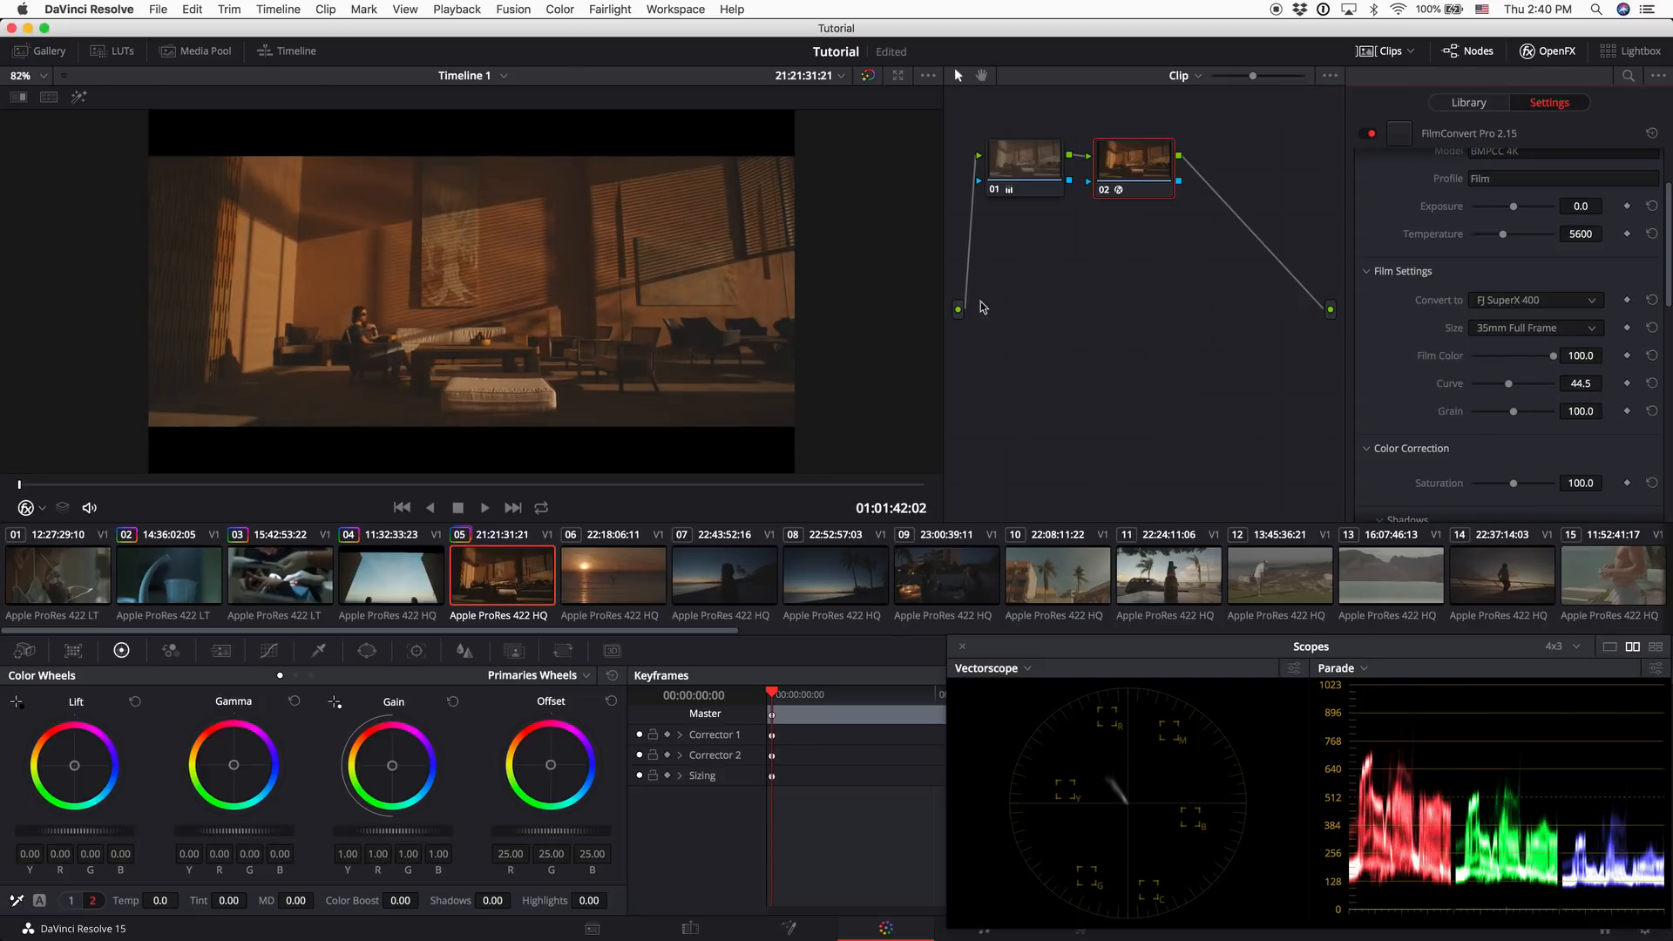
{"action": "left_click_drag", "start_coordinate": [1508, 387], "coordinate": [1432, 403]}
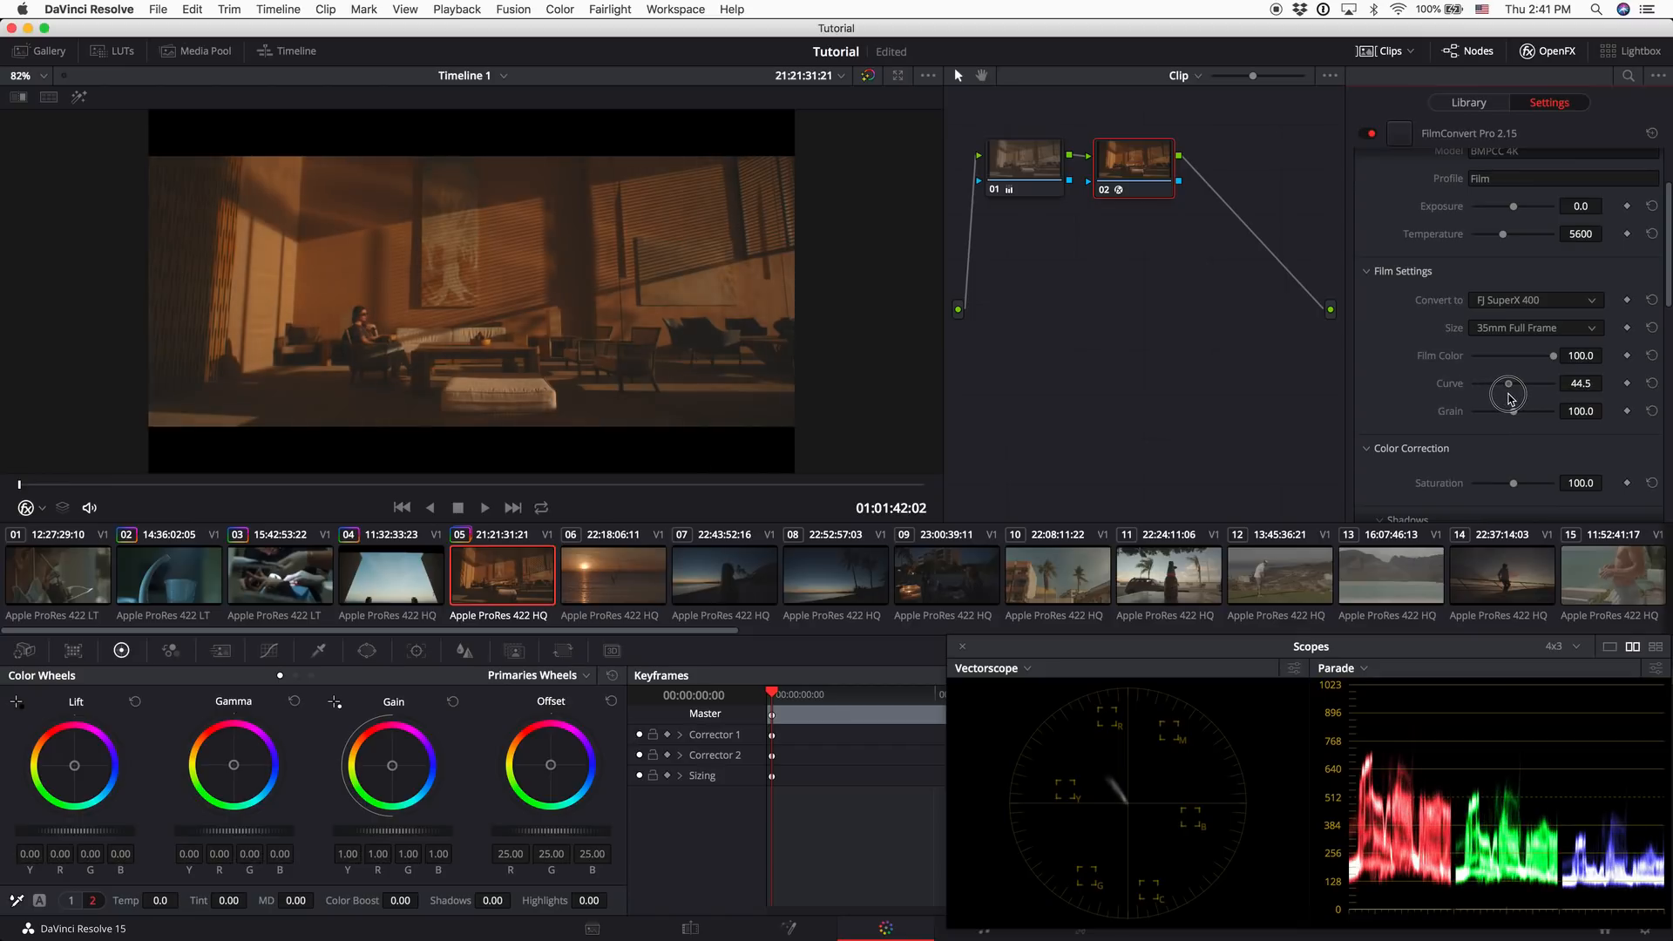
Lower the Lift of node 01 to about 0.02 and its Gamma to about -0.03
{"action": "left_click", "coordinate": [993, 188]}
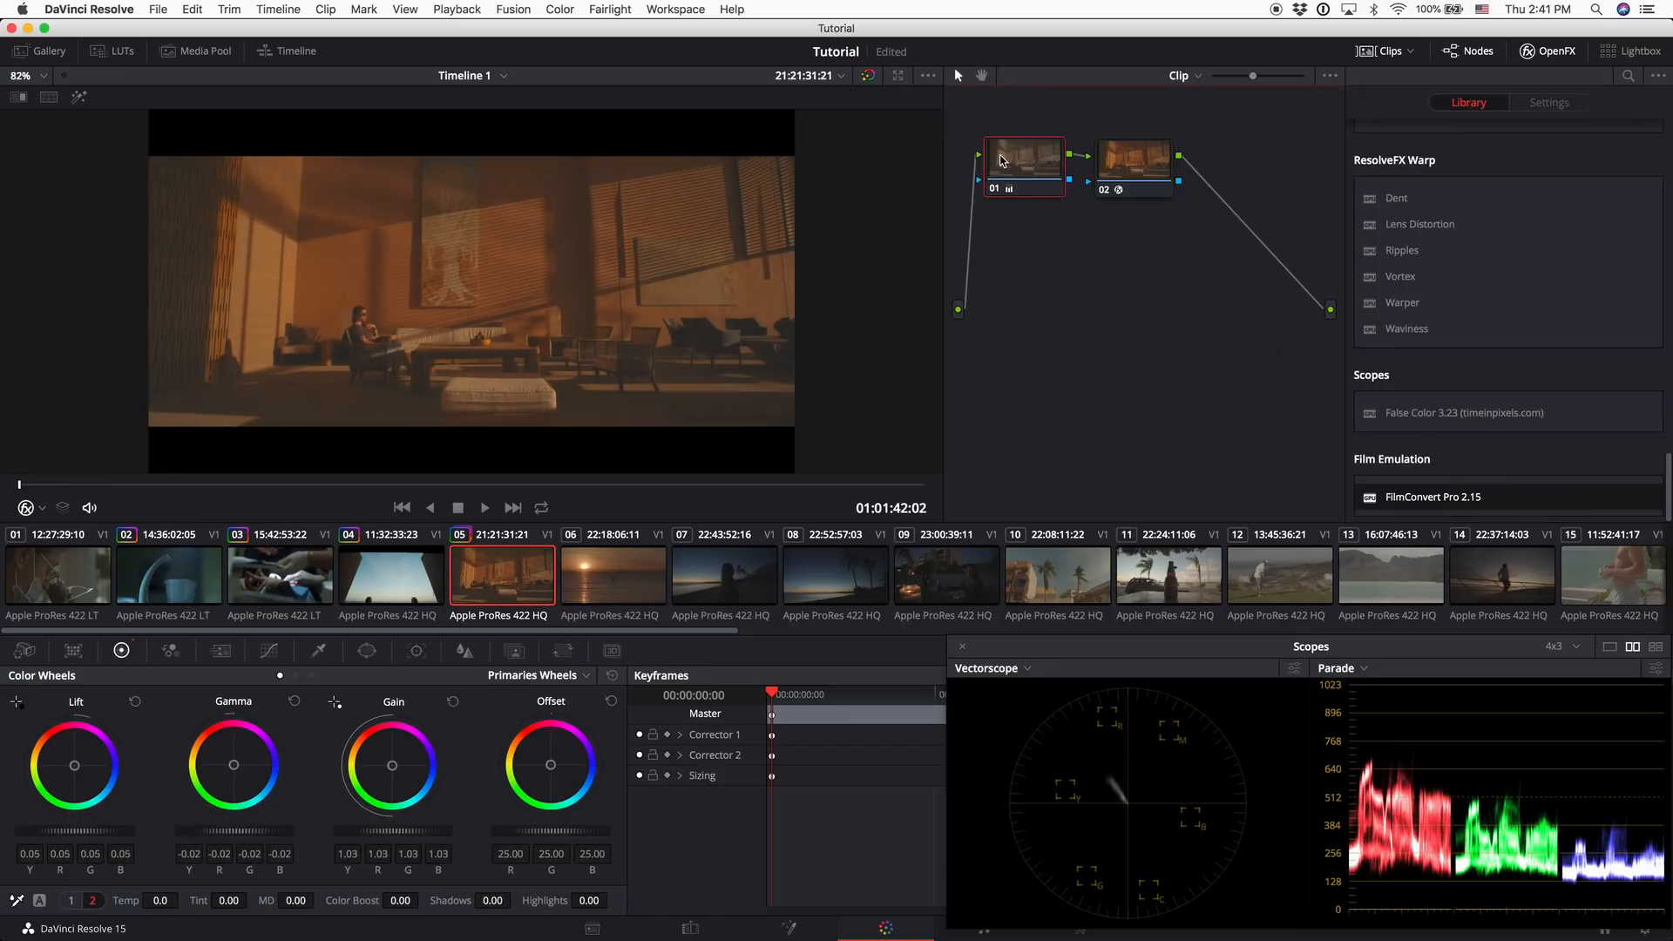
{"action": "left_click_drag", "start_coordinate": [91, 833], "coordinate": [50, 837]}
{"action": "left_click_drag", "start_coordinate": [213, 823], "coordinate": [254, 826]}
{"action": "mouse_move", "coordinate": [27, 841]}
{"action": "left_mouse_down"}
{"action": "mouse_move", "coordinate": [66, 838]}
{"action": "mouse_move", "coordinate": [5, 835]}
{"action": "left_mouse_up"}
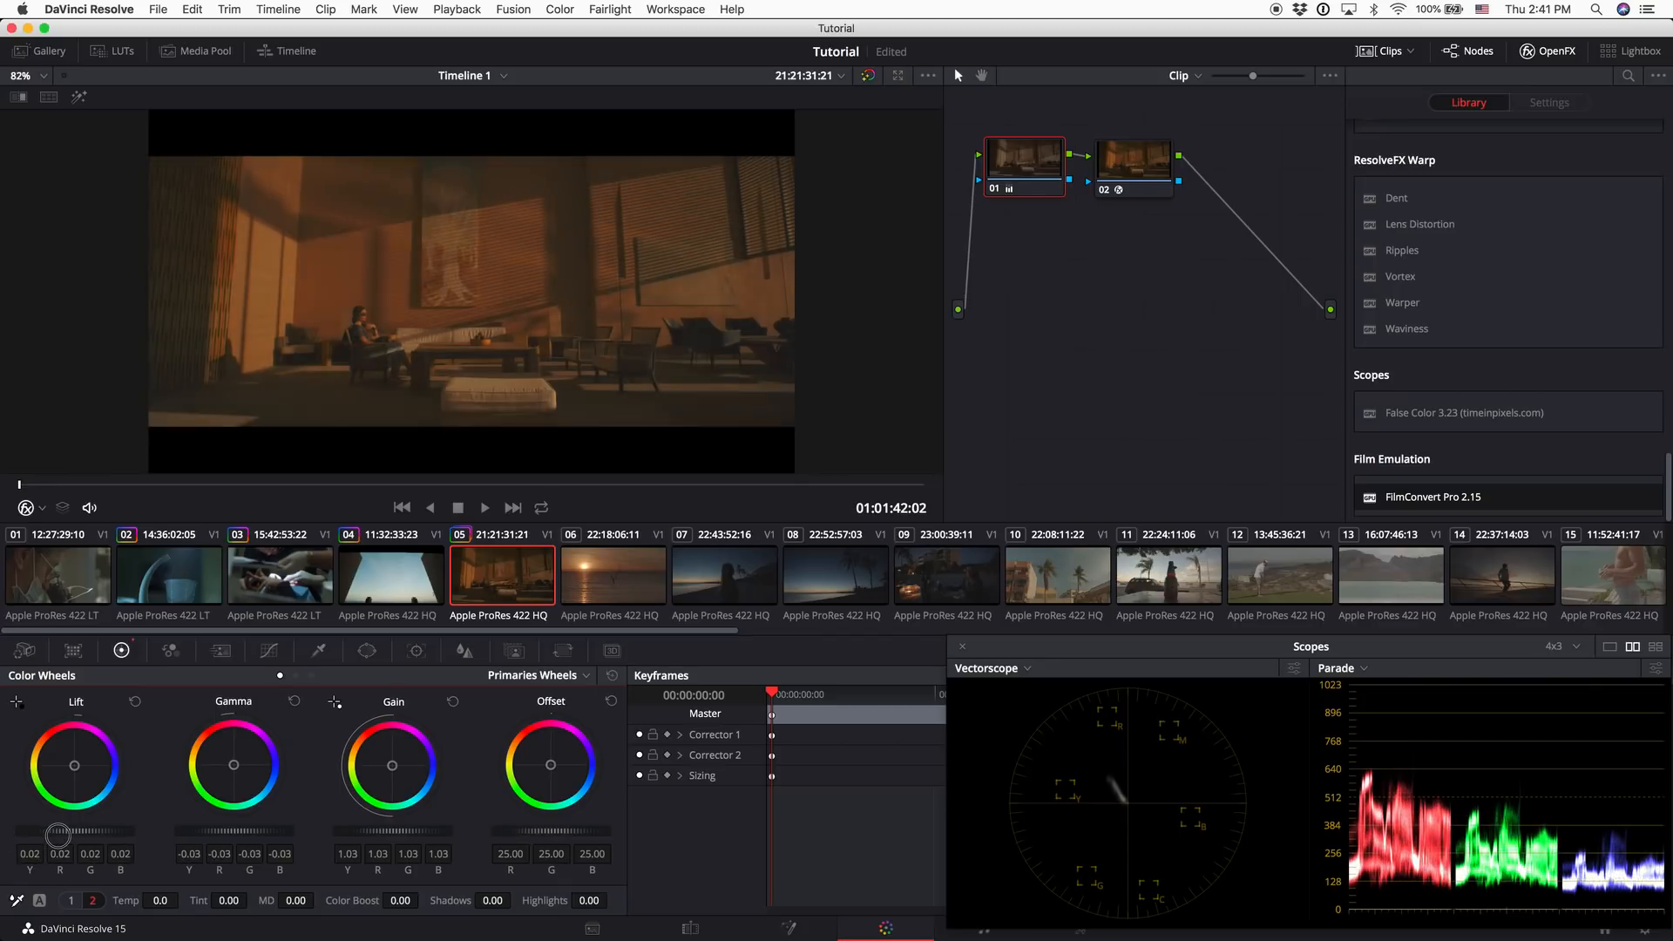
Examine clip 05 full screen, toggling the grade bypass to judge the look
{"action": "key", "text": "super+f"}
{"action": "key", "text": "shift+d"}
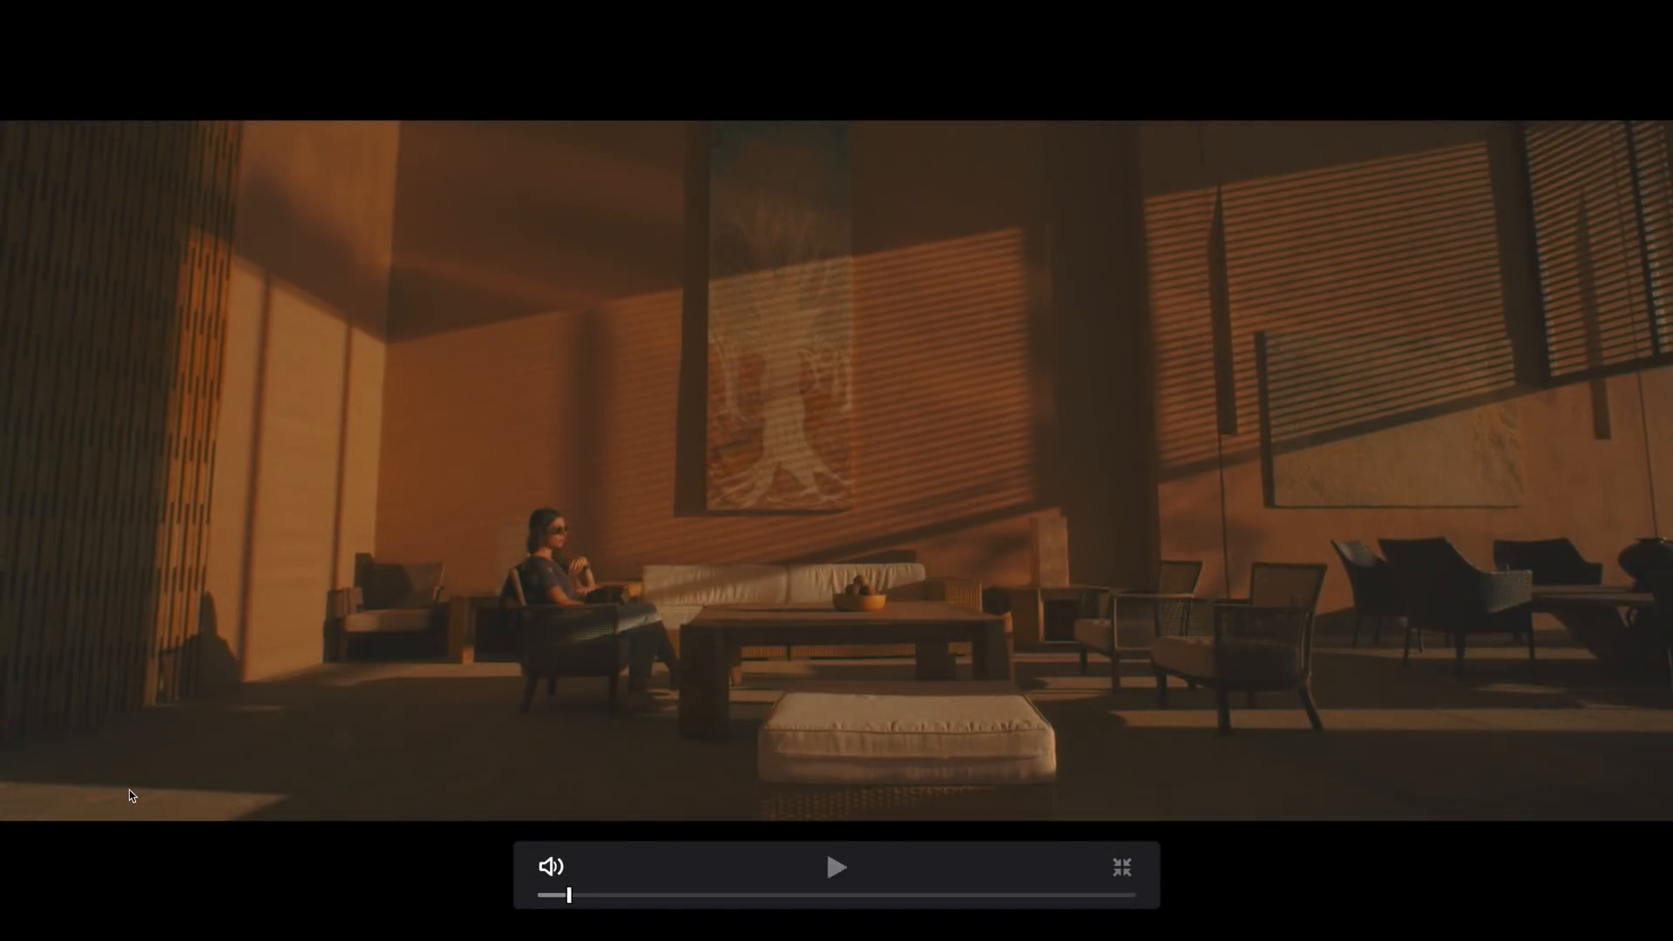
{"action": "key", "text": "super+f"}
Delete both correction nodes from clip 05
{"action": "left_click", "coordinate": [1133, 167]}
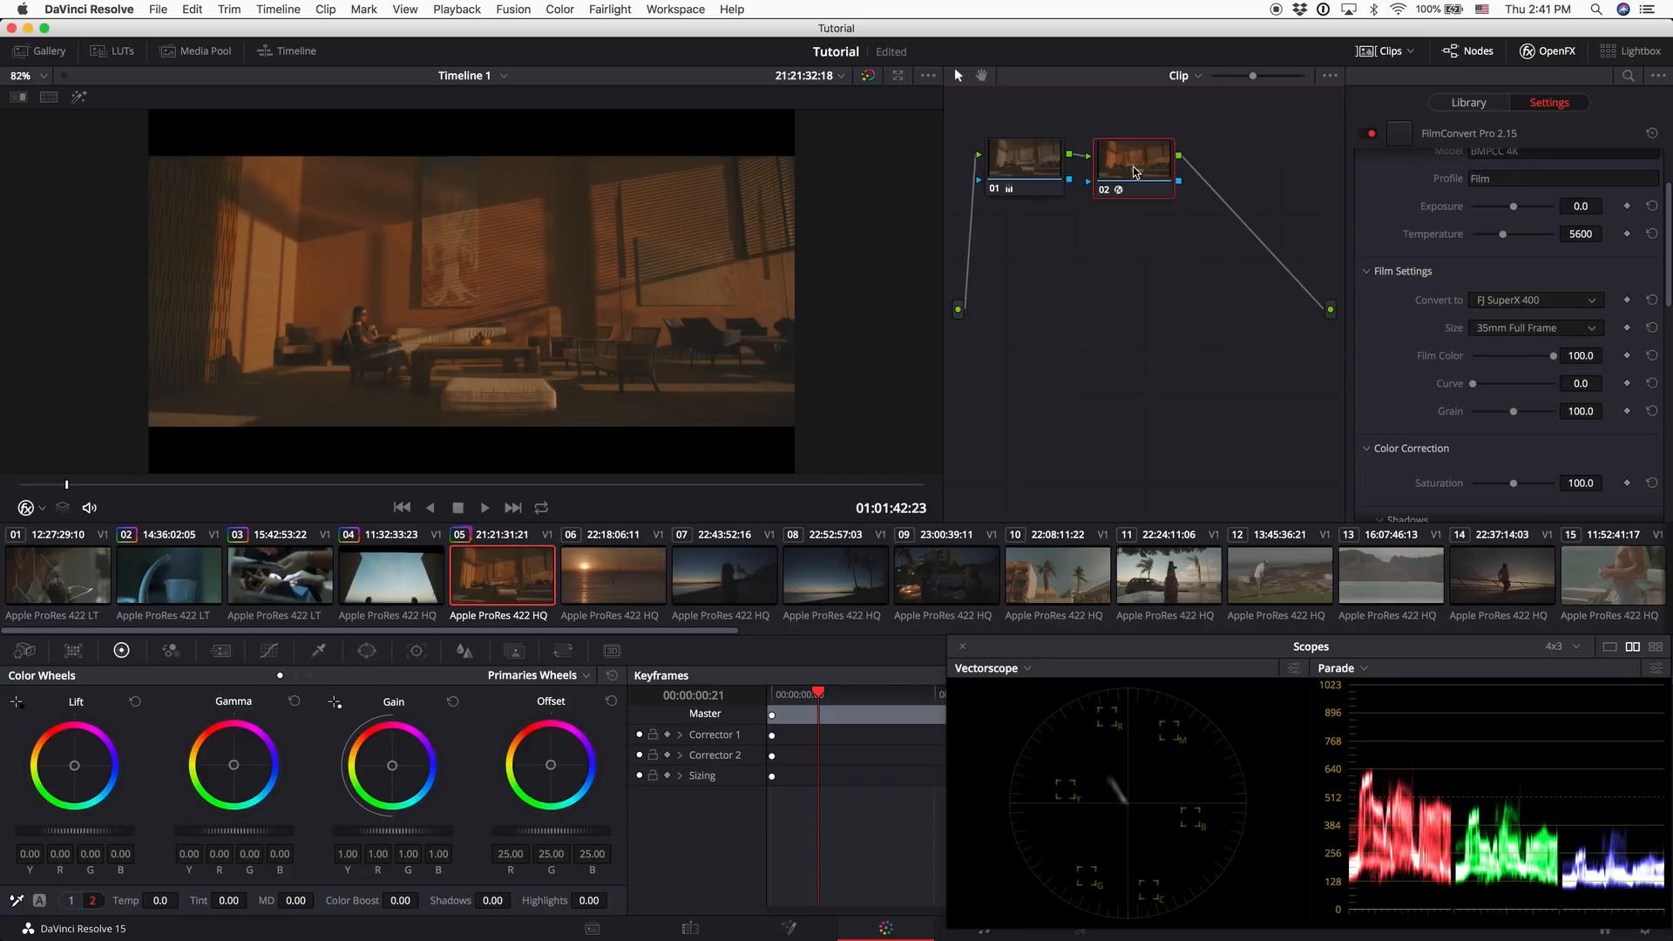
{"action": "key", "text": "Delete"}
{"action": "key", "text": "Delete"}
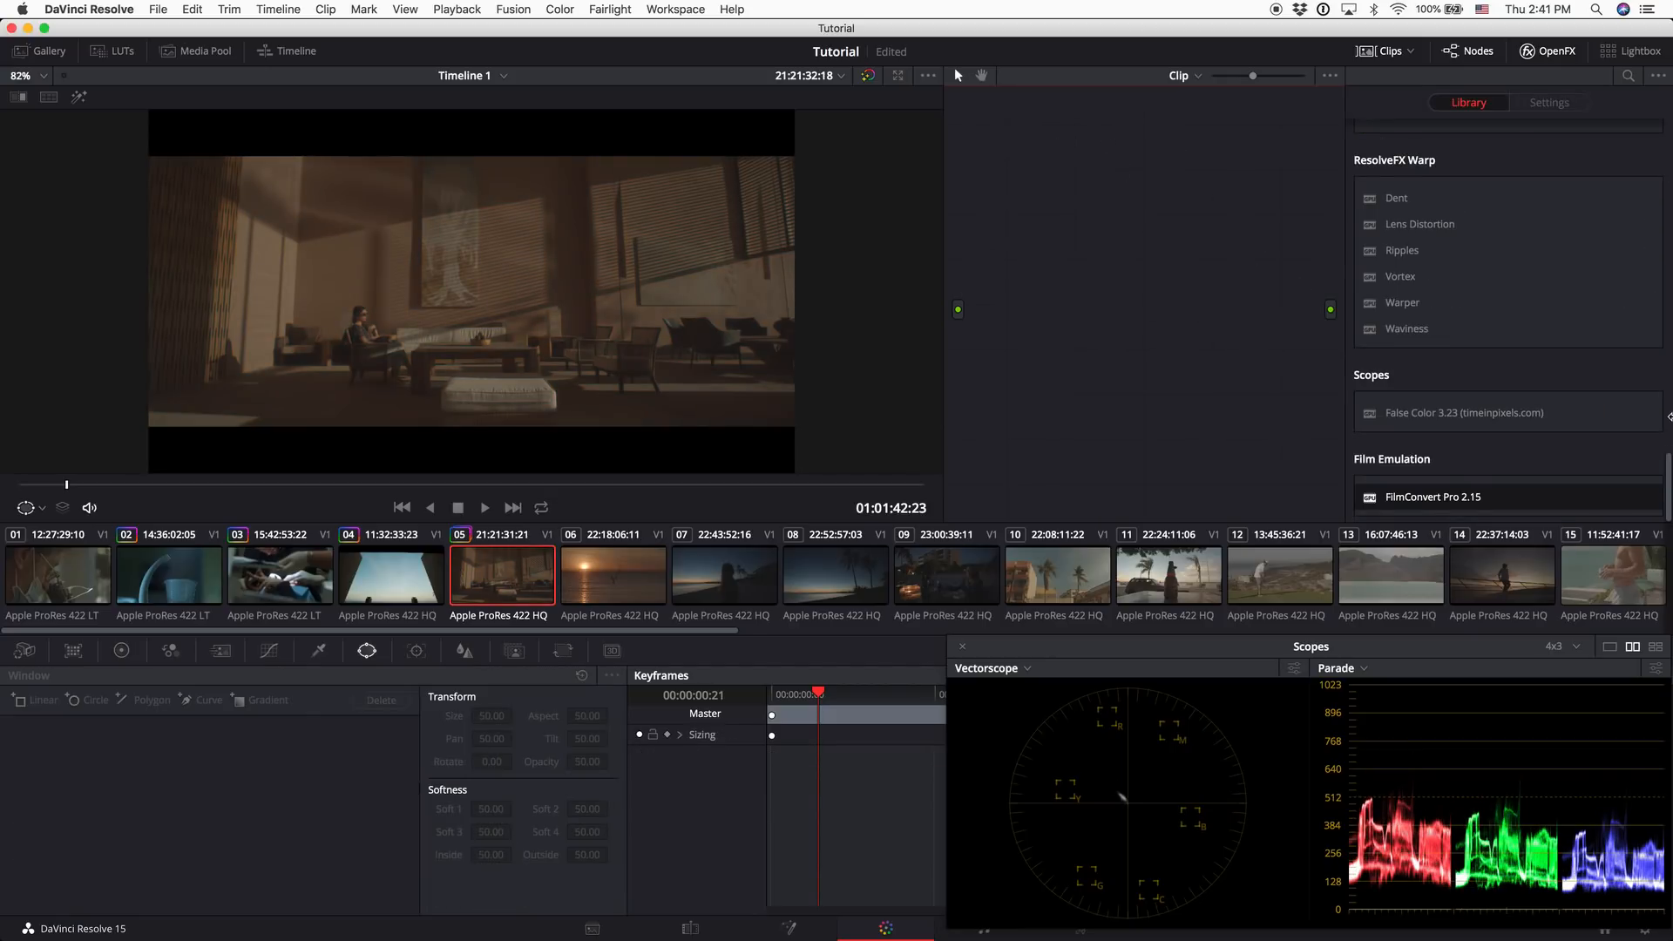
On clip 06, go to a frame with the bird flying, add a serial node and apply a Blackmagic Design 3D LUT to it
{"action": "left_click", "coordinate": [605, 591]}
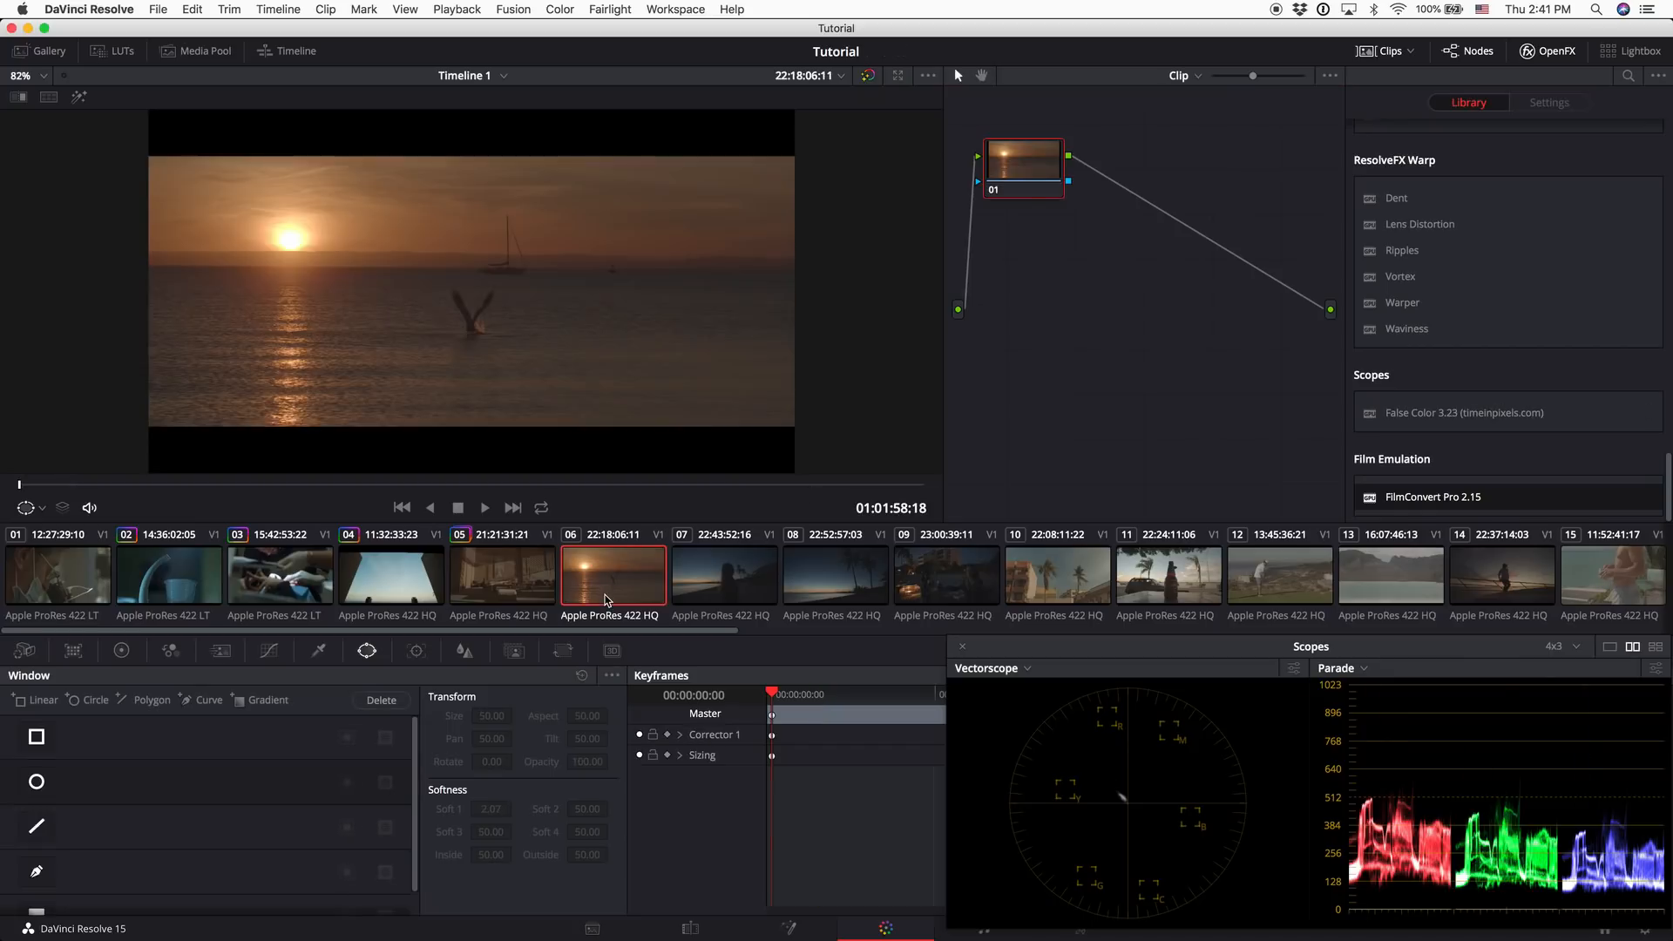
{"action": "mouse_move", "coordinate": [346, 485]}
{"action": "left_mouse_down"}
{"action": "mouse_move", "coordinate": [720, 493]}
{"action": "mouse_move", "coordinate": [568, 504]}
{"action": "mouse_move", "coordinate": [641, 494]}
{"action": "left_mouse_up"}
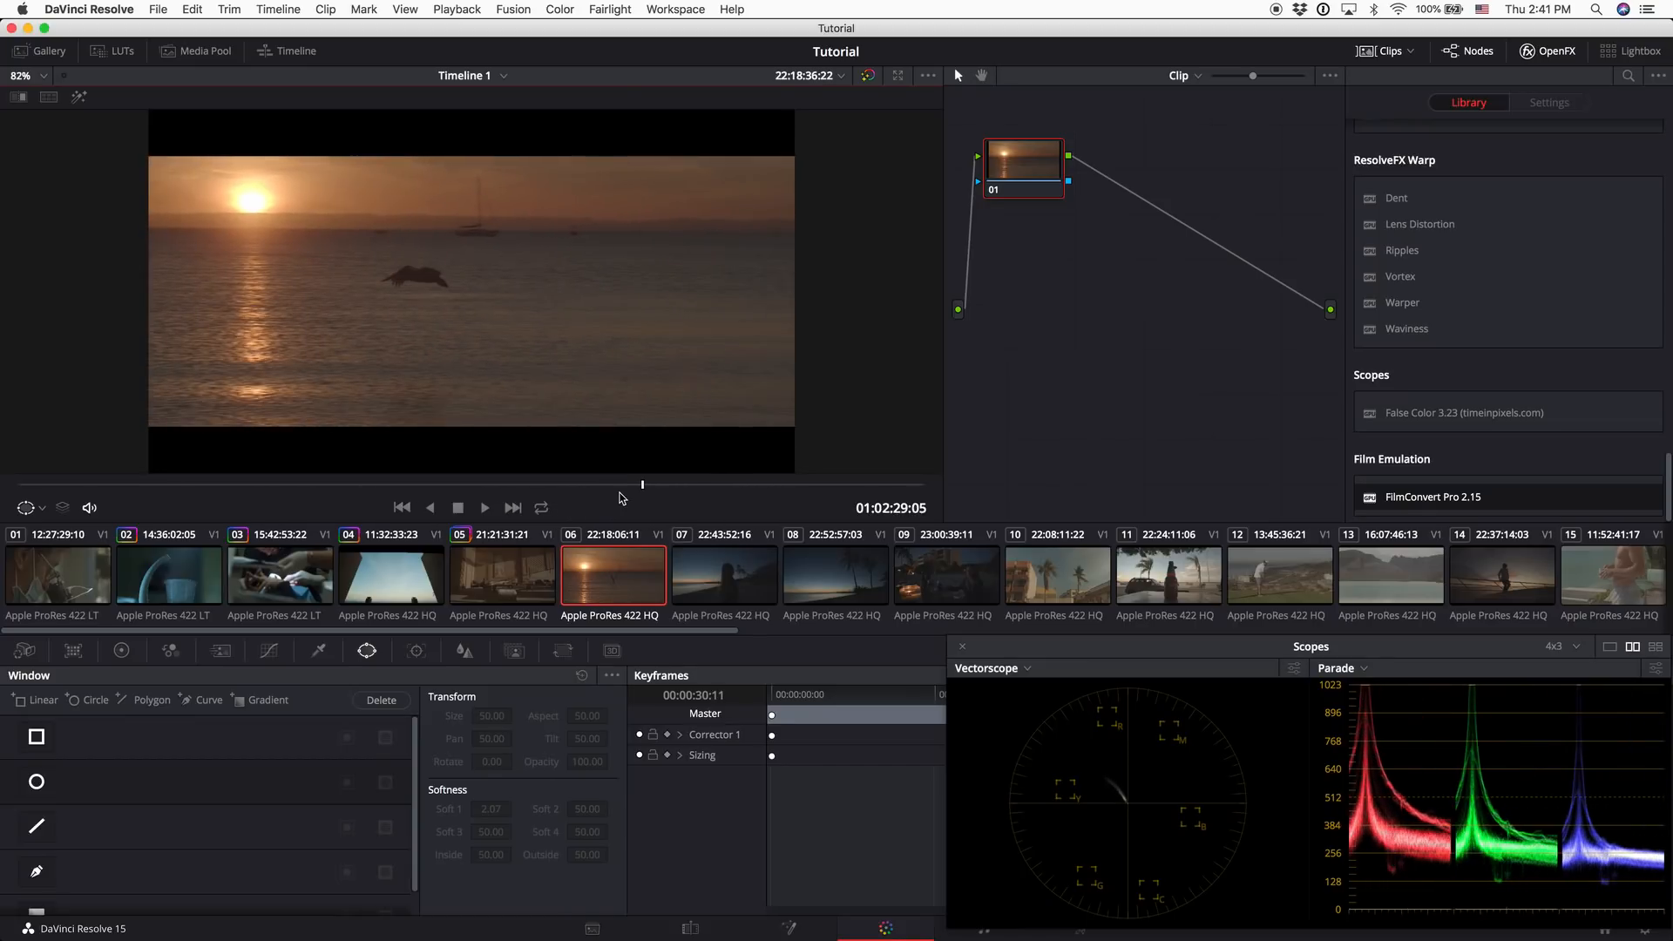
{"action": "key", "text": "alt+s"}
{"action": "right_click", "coordinate": [1149, 151]}
{"action": "mouse_move", "coordinate": [1255, 336]}
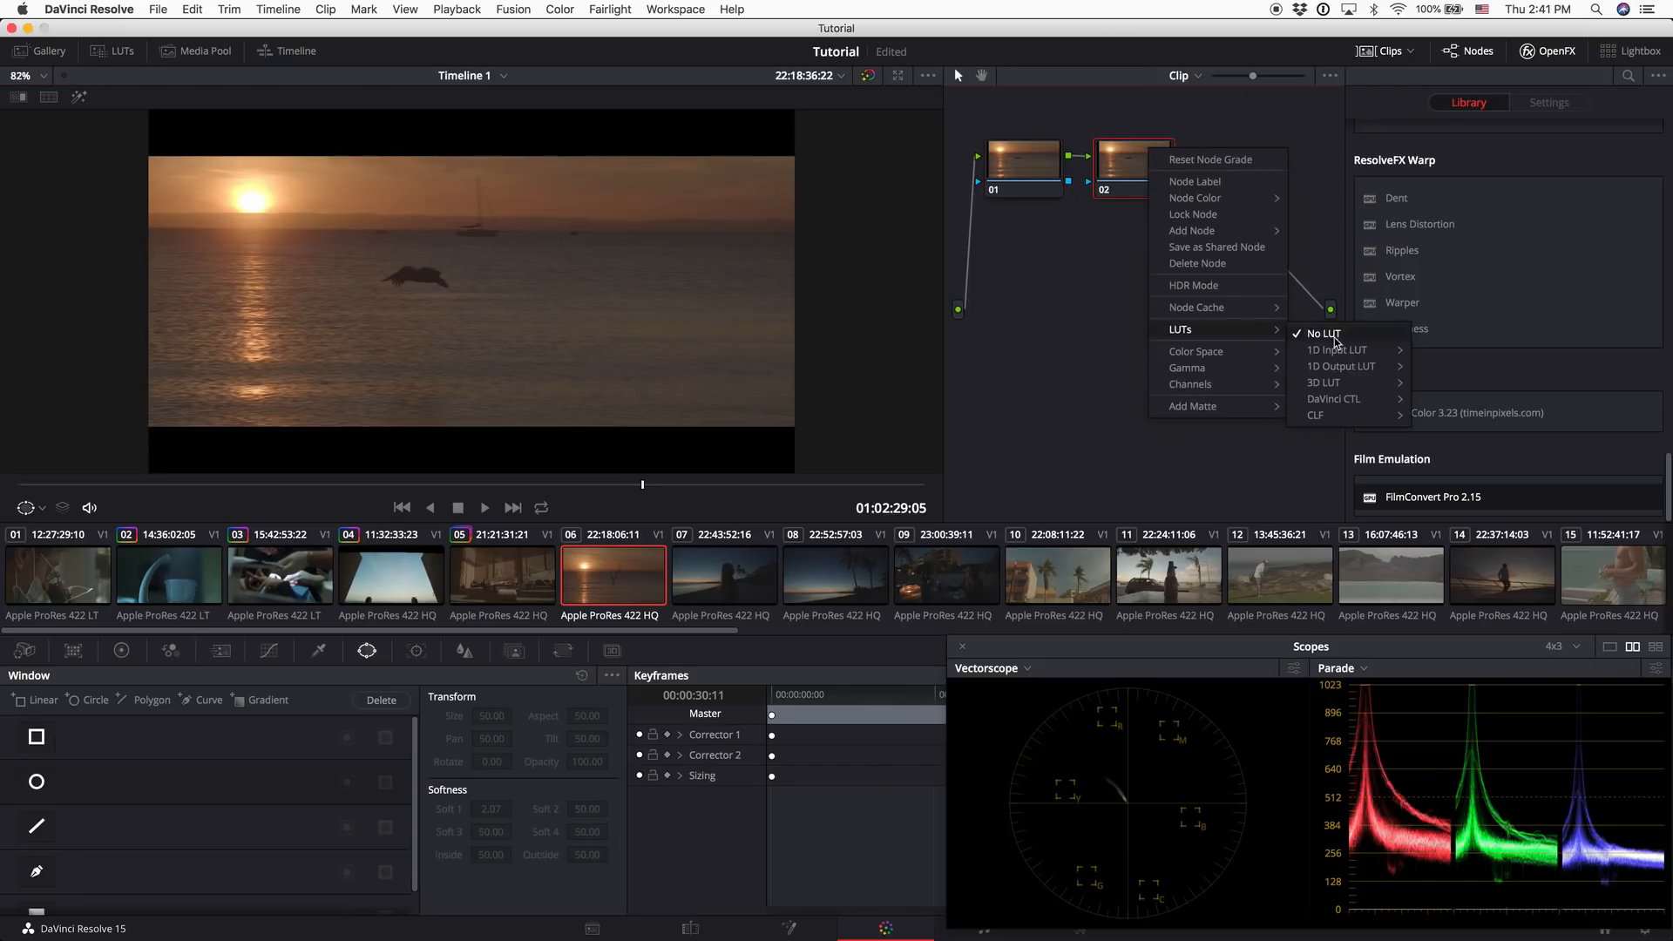
{"action": "mouse_move", "coordinate": [1359, 384]}
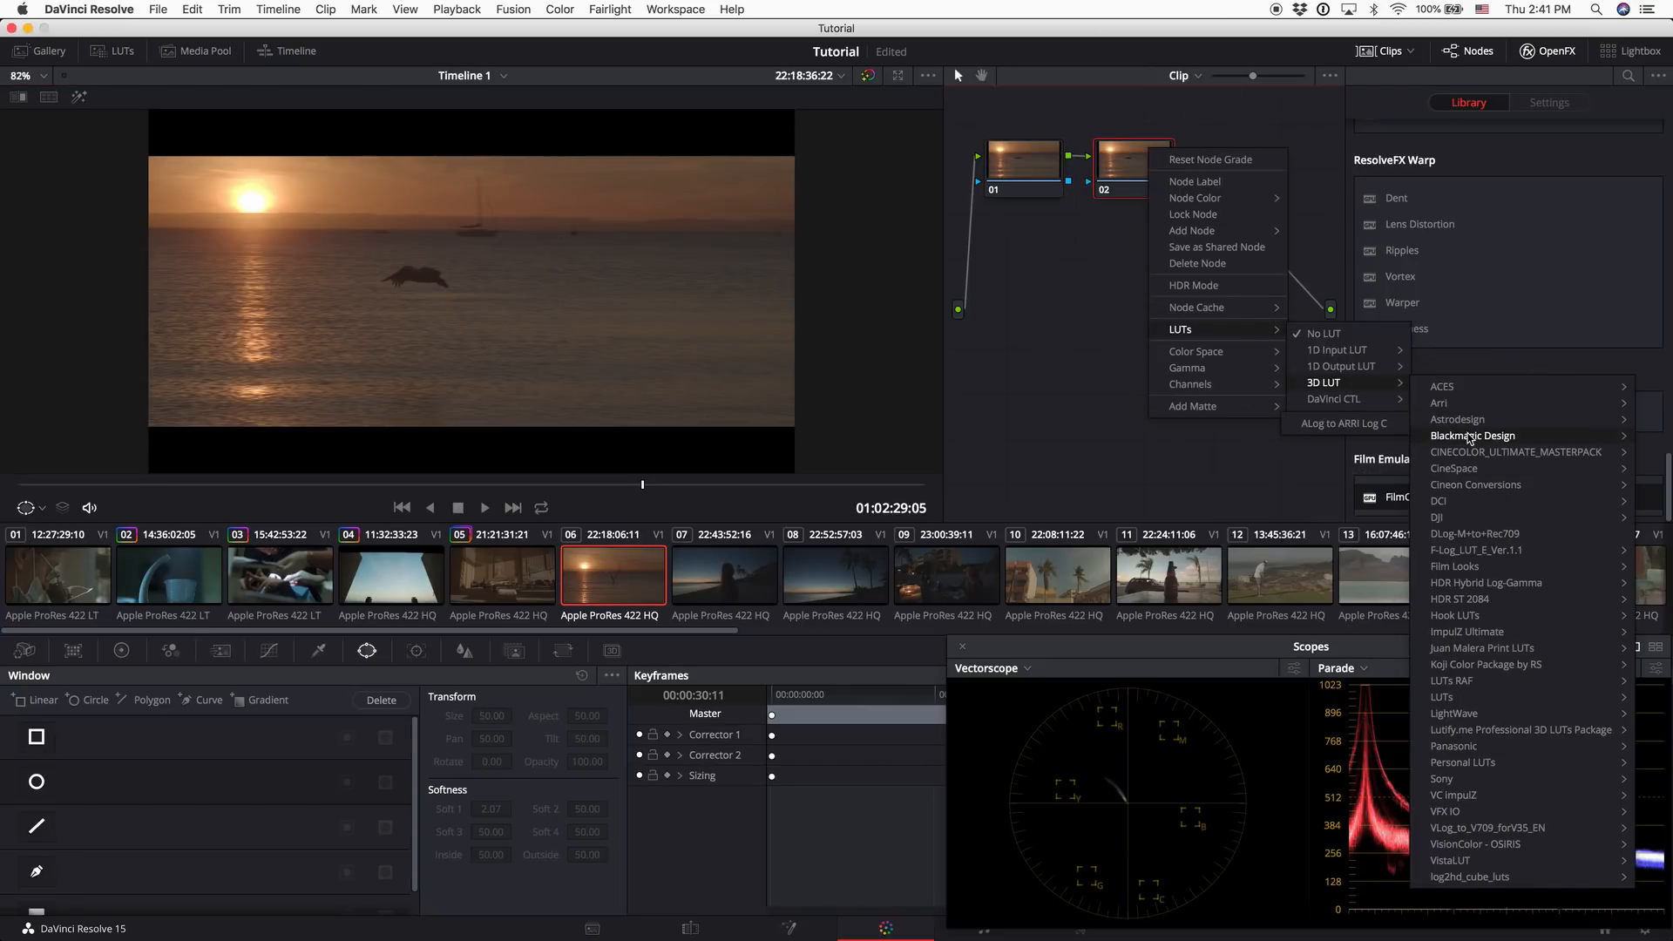
{"action": "mouse_move", "coordinate": [1472, 436]}
{"action": "left_click", "coordinate": [1331, 685]}
Raise the Gain of node 01 to 1.06 on clip 06 and check a slightly later frame
{"action": "left_click", "coordinate": [121, 650]}
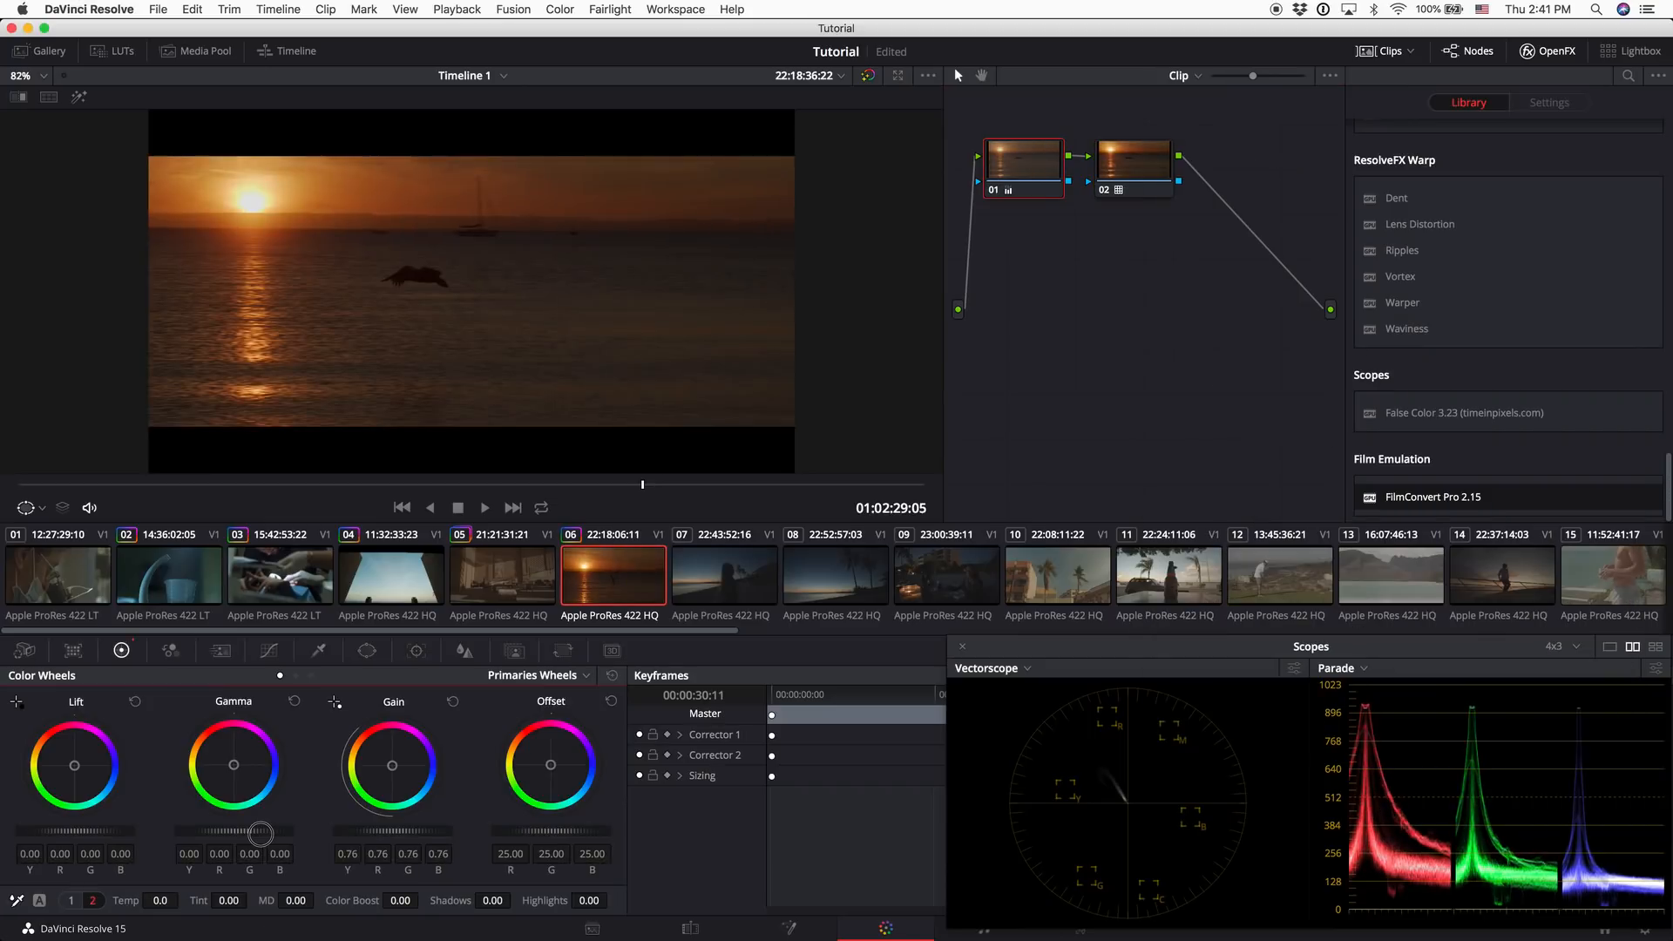
{"action": "left_click_drag", "start_coordinate": [337, 834], "coordinate": [416, 833]}
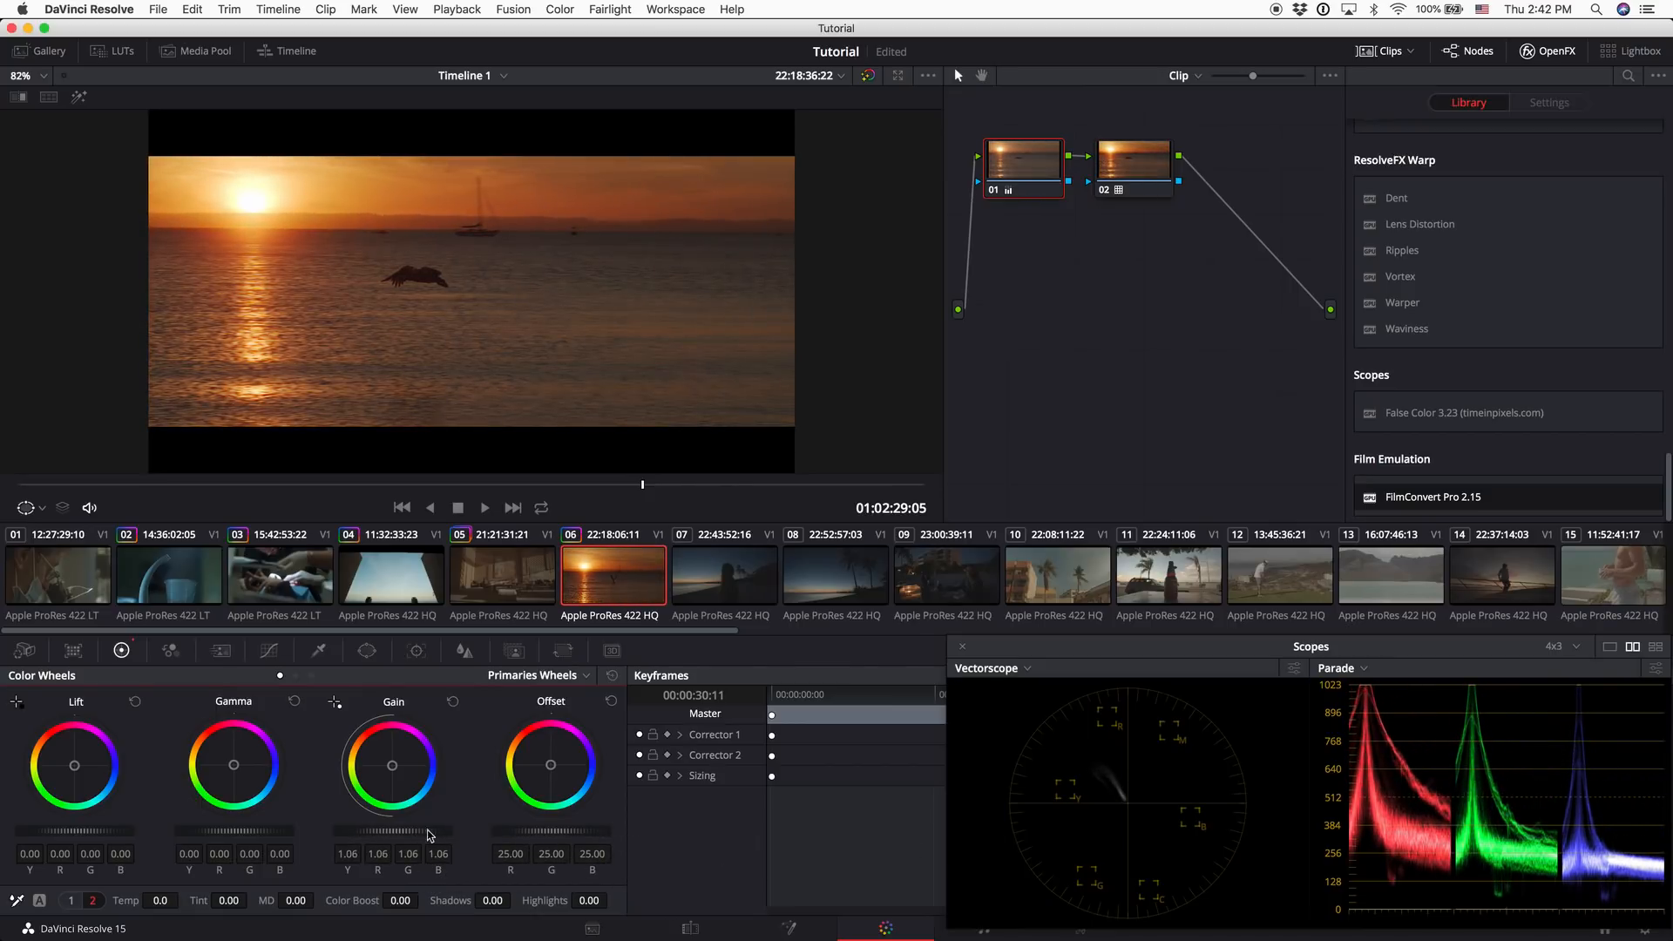
{"action": "mouse_move", "coordinate": [645, 496]}
{"action": "left_mouse_down"}
{"action": "mouse_move", "coordinate": [578, 490]}
{"action": "mouse_move", "coordinate": [697, 493]}
{"action": "mouse_move", "coordinate": [651, 494]}
{"action": "left_mouse_up"}
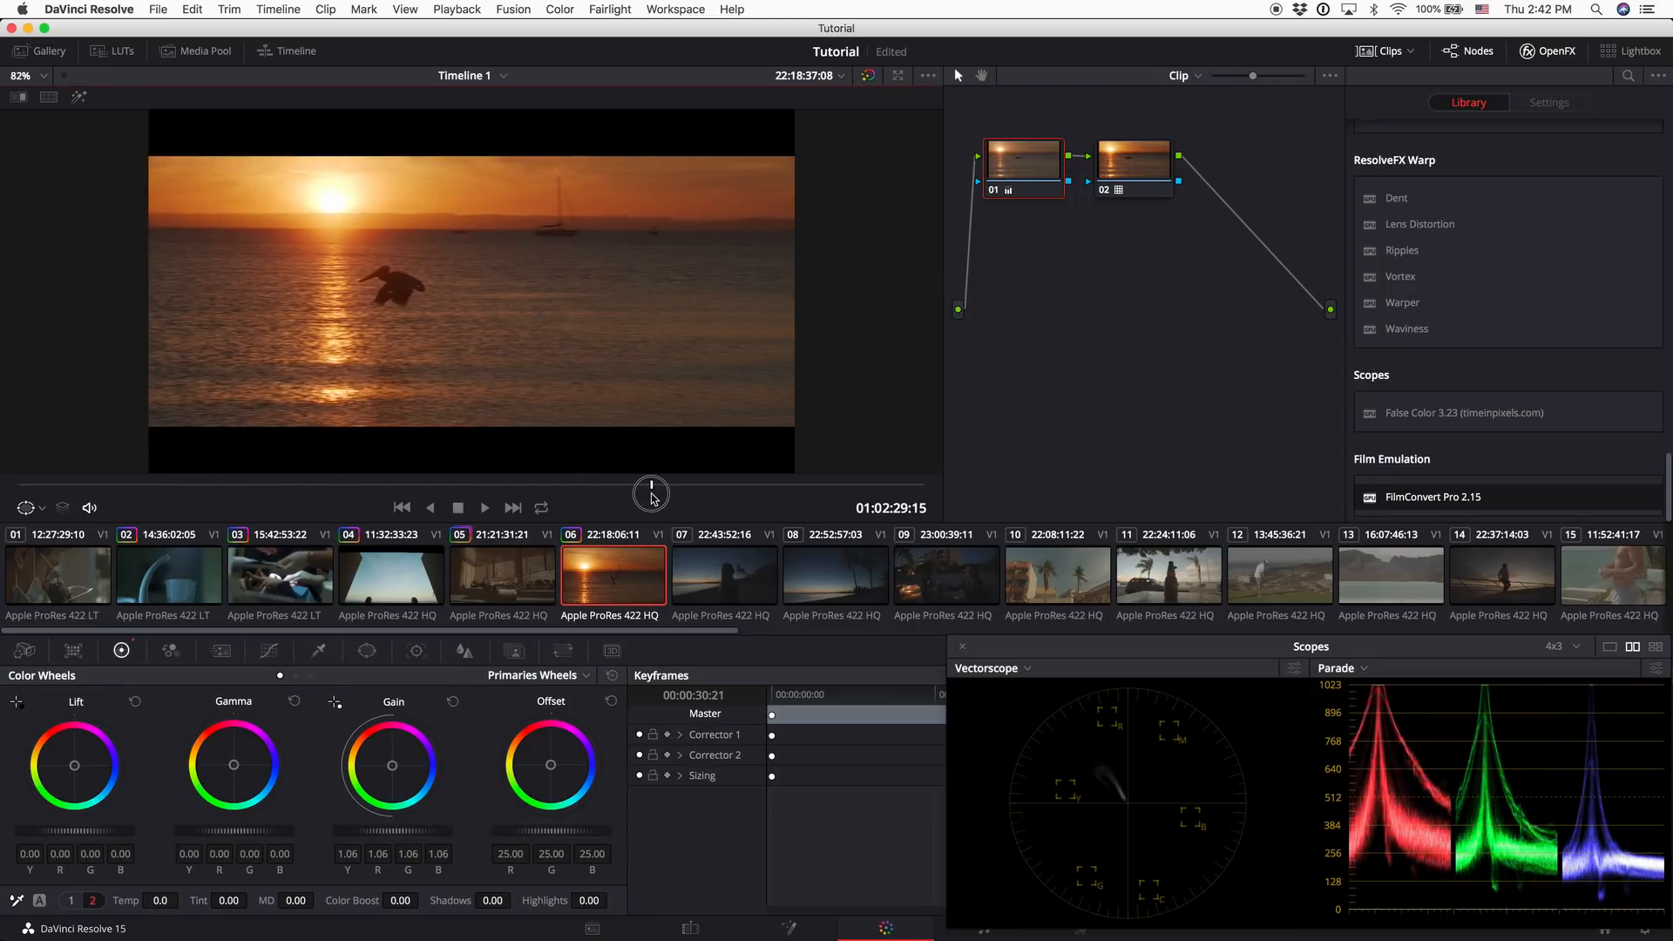
Compare clip 06 with and without its grade, and set the input sizing Tilt to -53.500
{"action": "key", "text": "alt+d"}
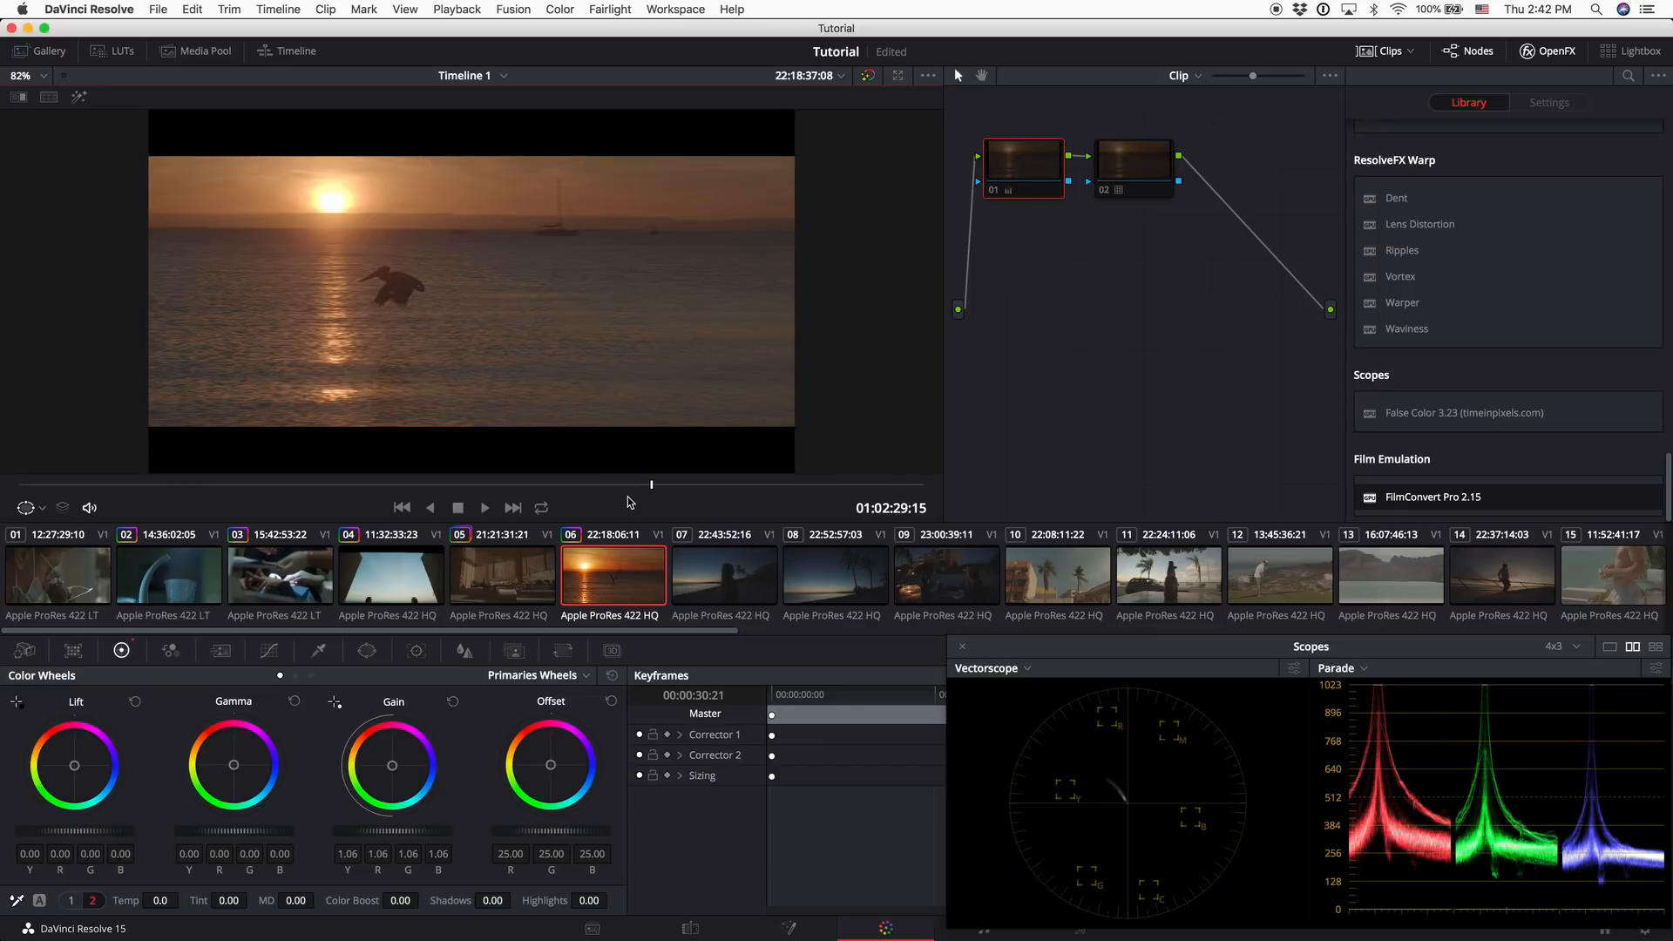
{"action": "key", "text": "alt+d"}
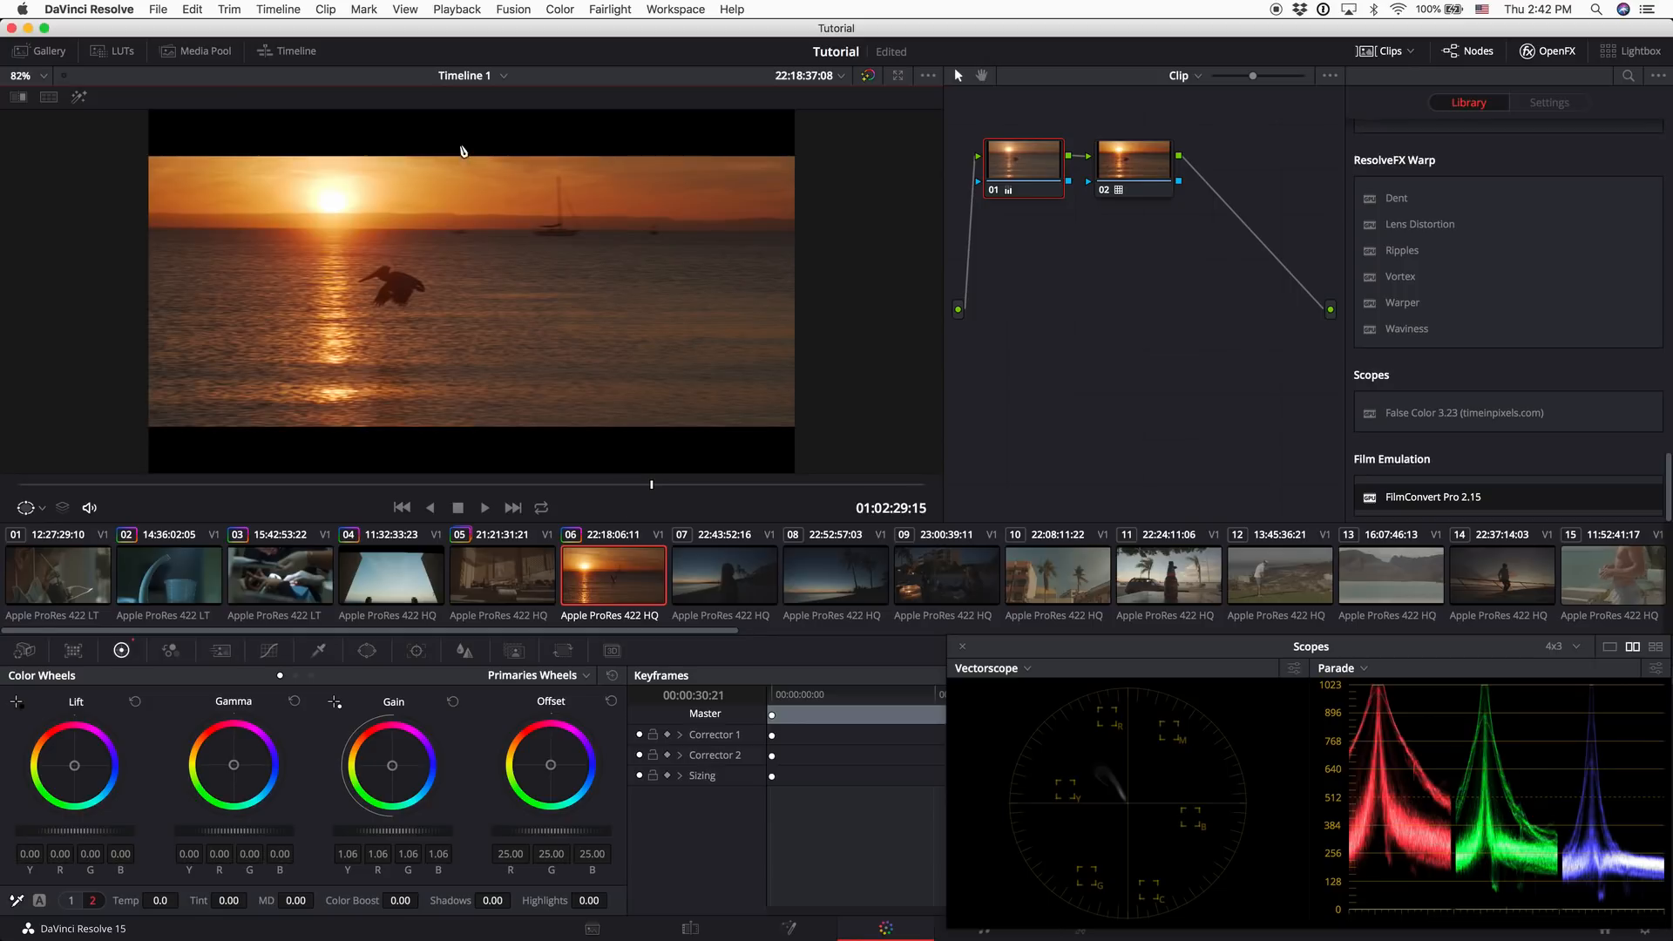
{"action": "left_click", "coordinate": [563, 650]}
{"action": "left_click_drag", "start_coordinate": [98, 770], "coordinate": [833, 507]}
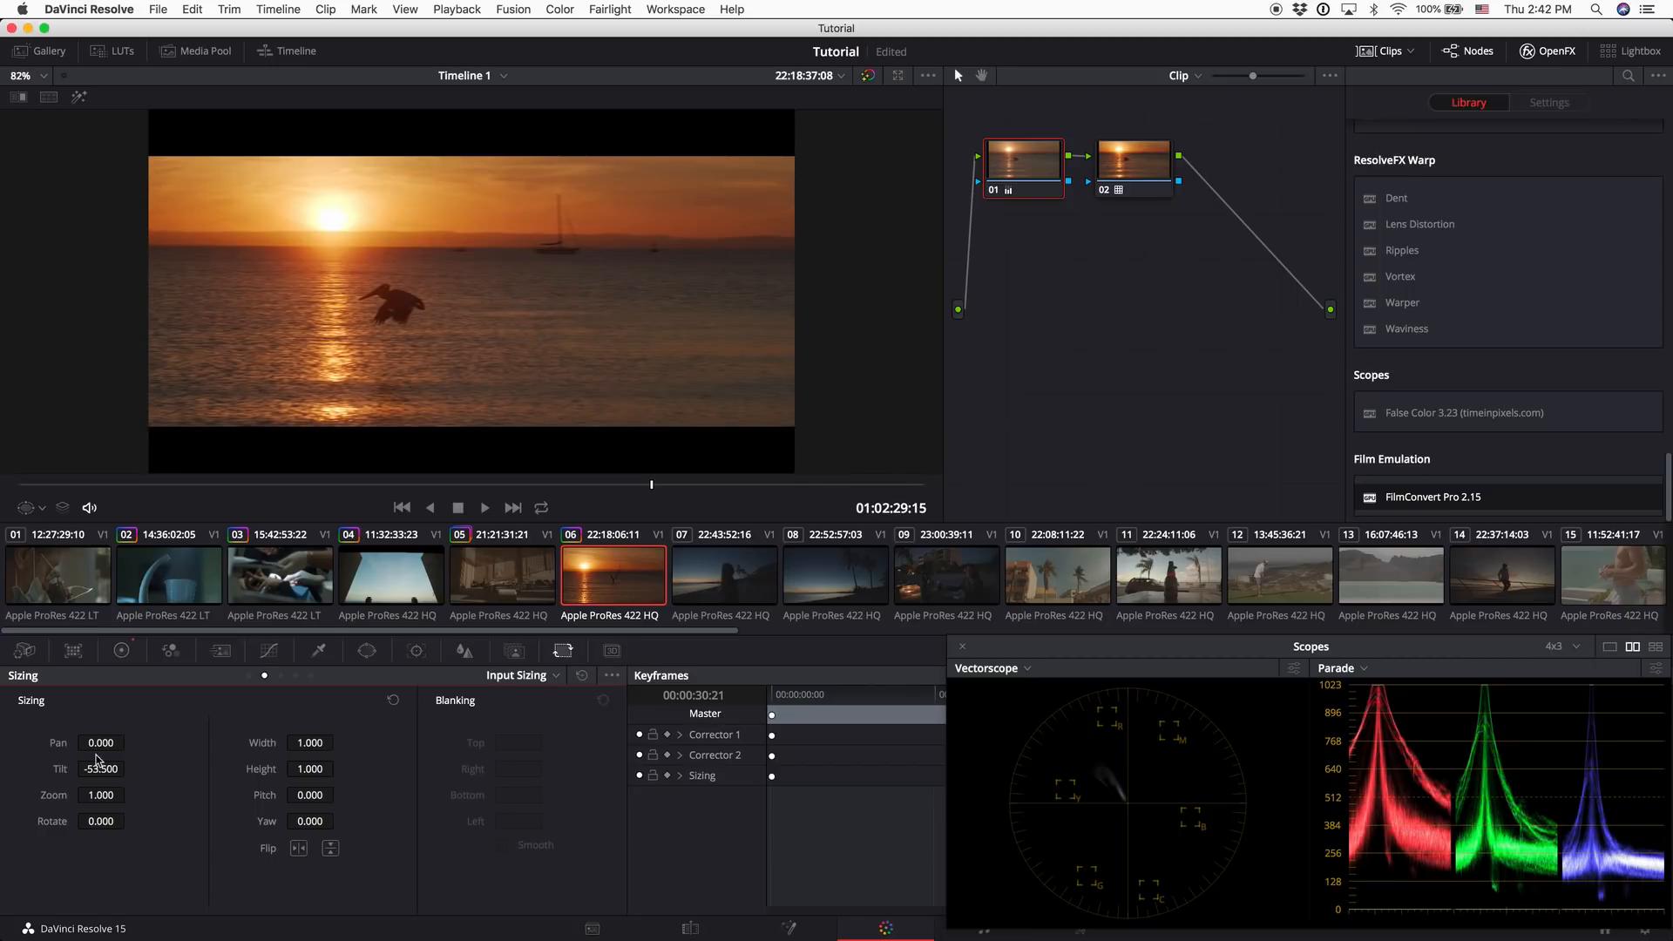
Scrub and play clip 06 around the bird crossing the sun to check the reframed, graded shot
{"action": "left_click_drag", "start_coordinate": [459, 489], "coordinate": [556, 494]}
{"action": "key", "text": "space"}
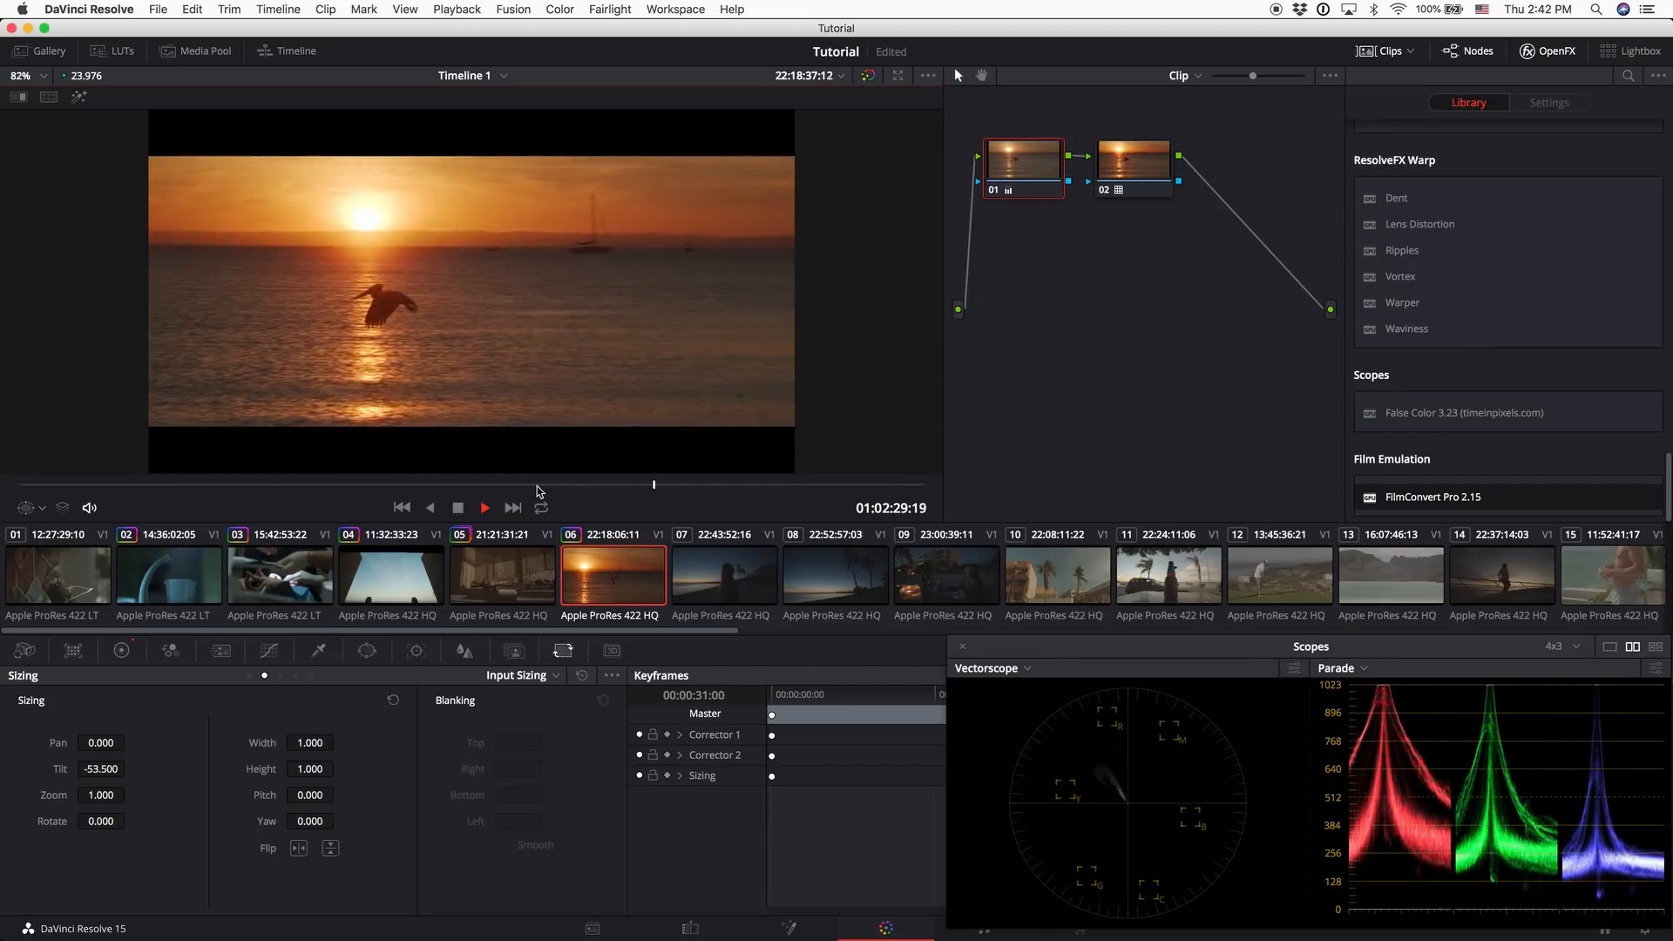
{"action": "key", "text": "space"}
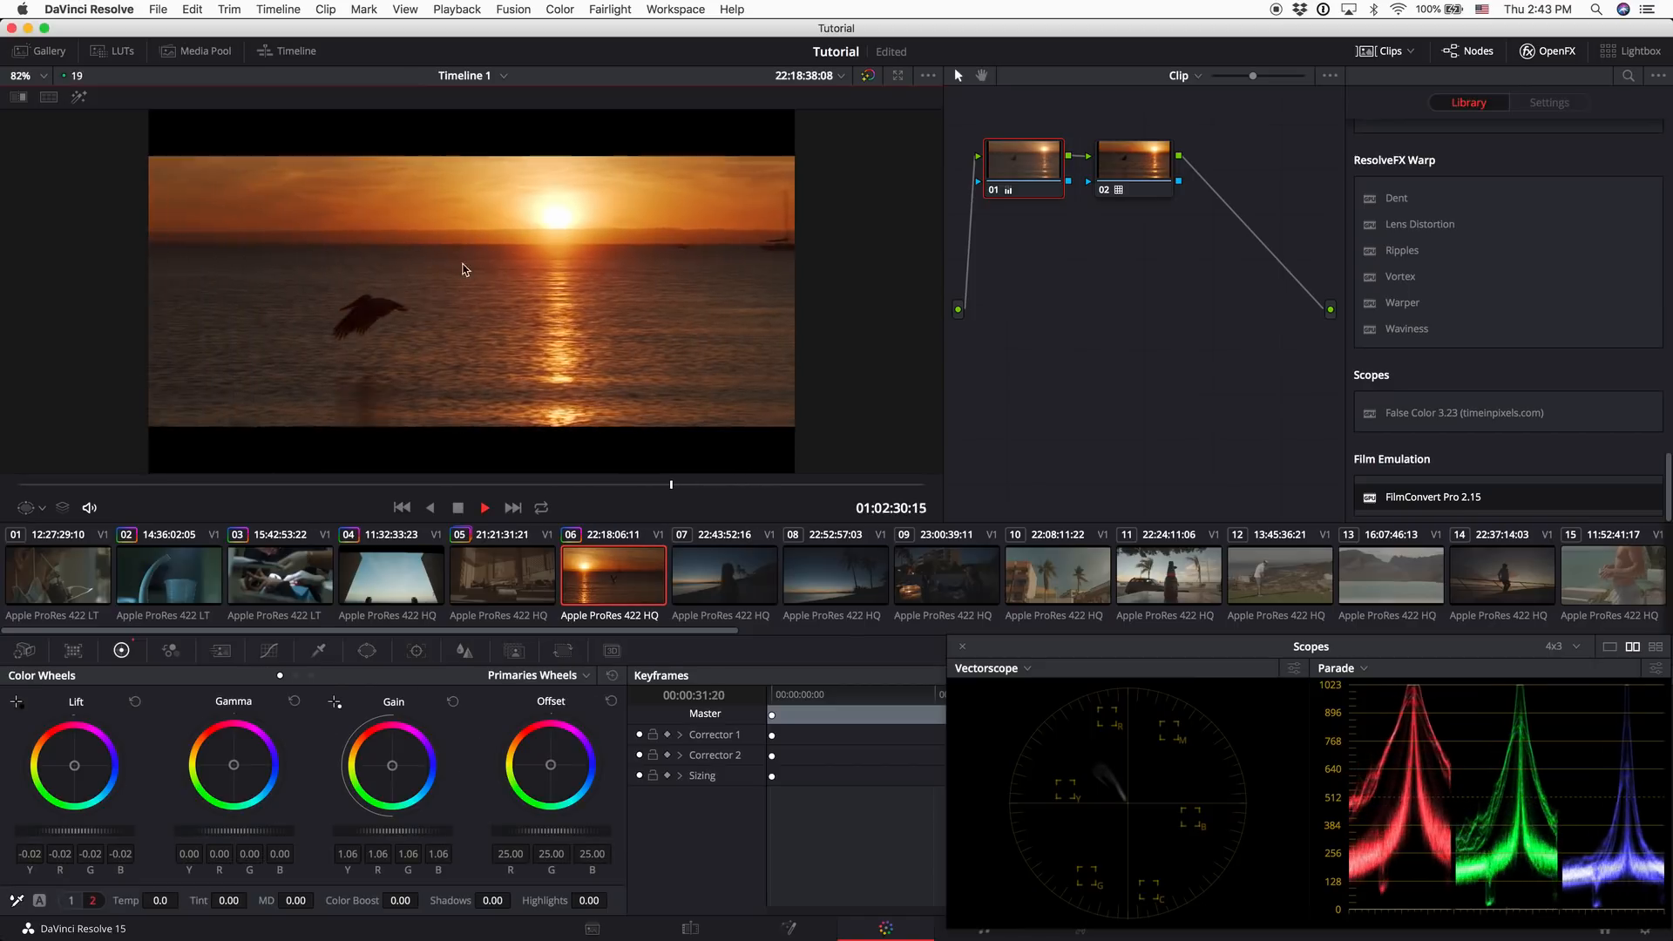
{"action": "left_click_drag", "start_coordinate": [492, 486], "coordinate": [608, 486]}
{"action": "key", "text": "space"}
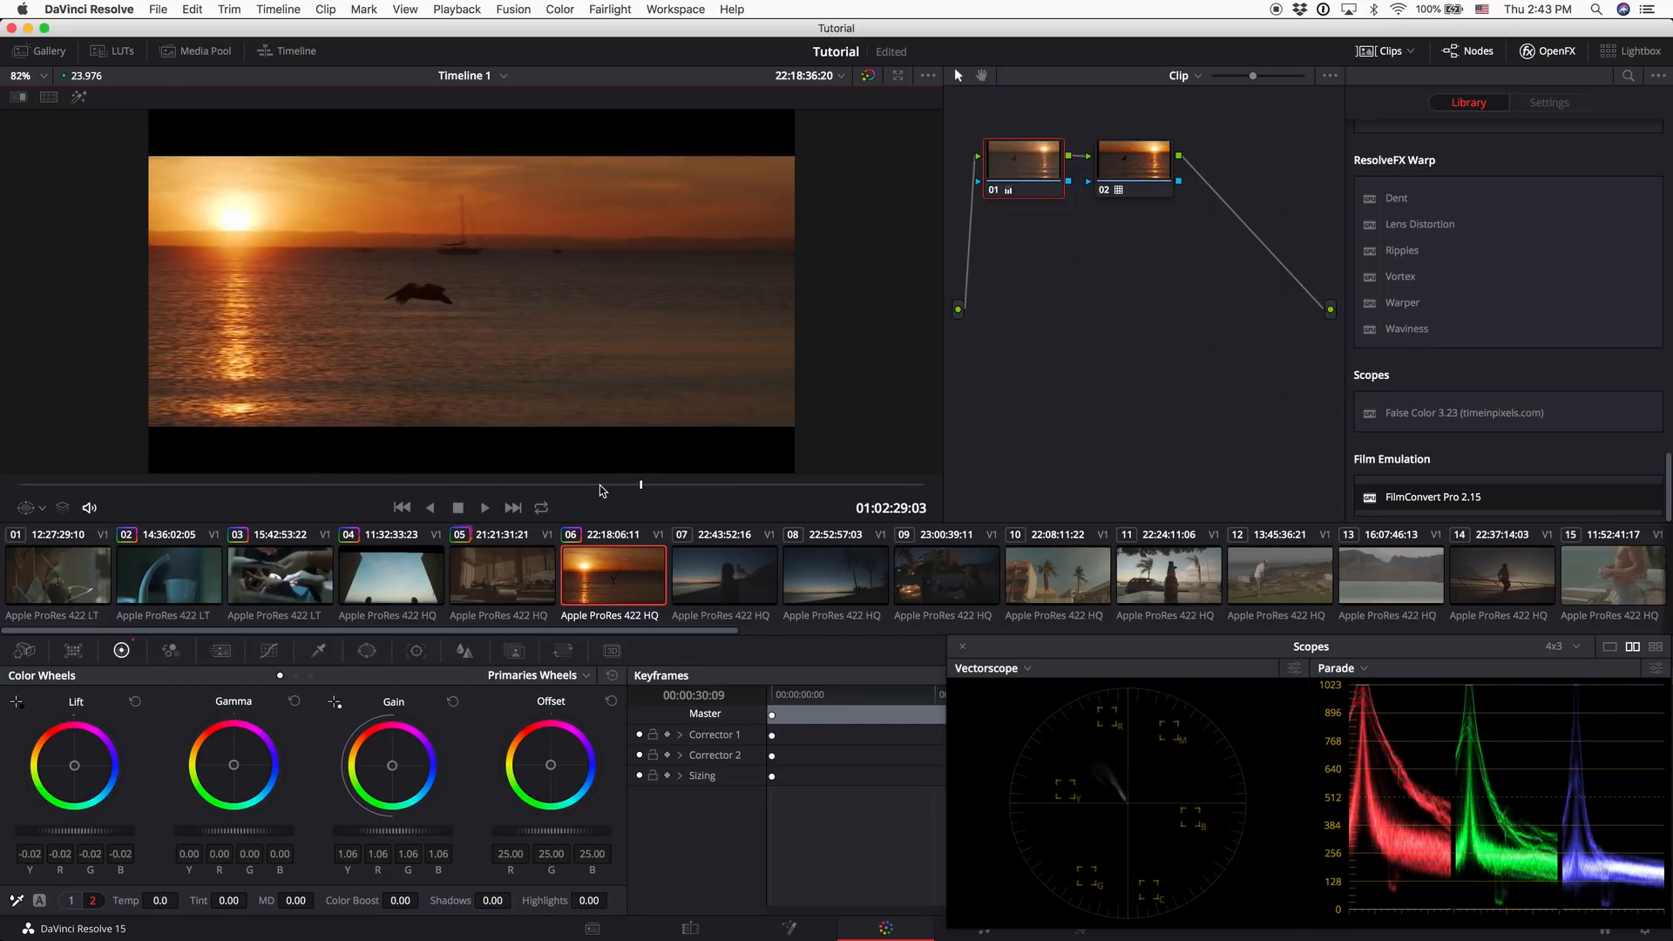
{"action": "left_click", "coordinate": [672, 482]}
{"action": "left_click_drag", "start_coordinate": [671, 483], "coordinate": [598, 490]}
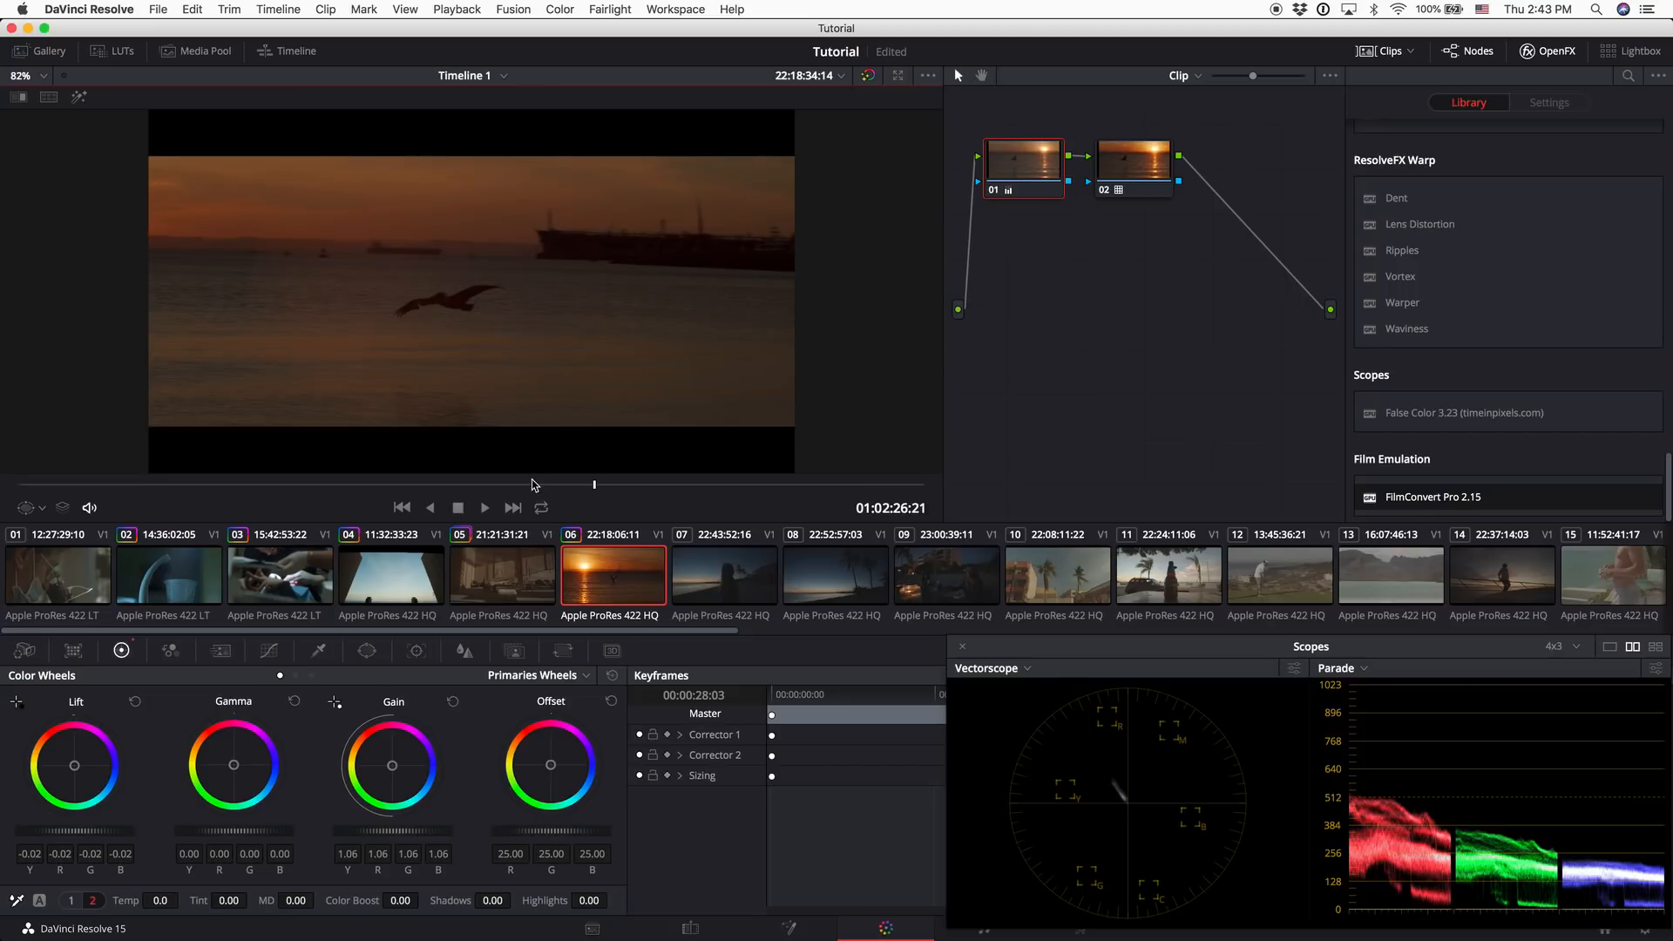
Play clip 06 from the earlier ship section, return to the bird near the sun, and compare with the grade bypassed
{"action": "left_click_drag", "start_coordinate": [594, 485], "coordinate": [574, 485]}
{"action": "key", "text": "space"}
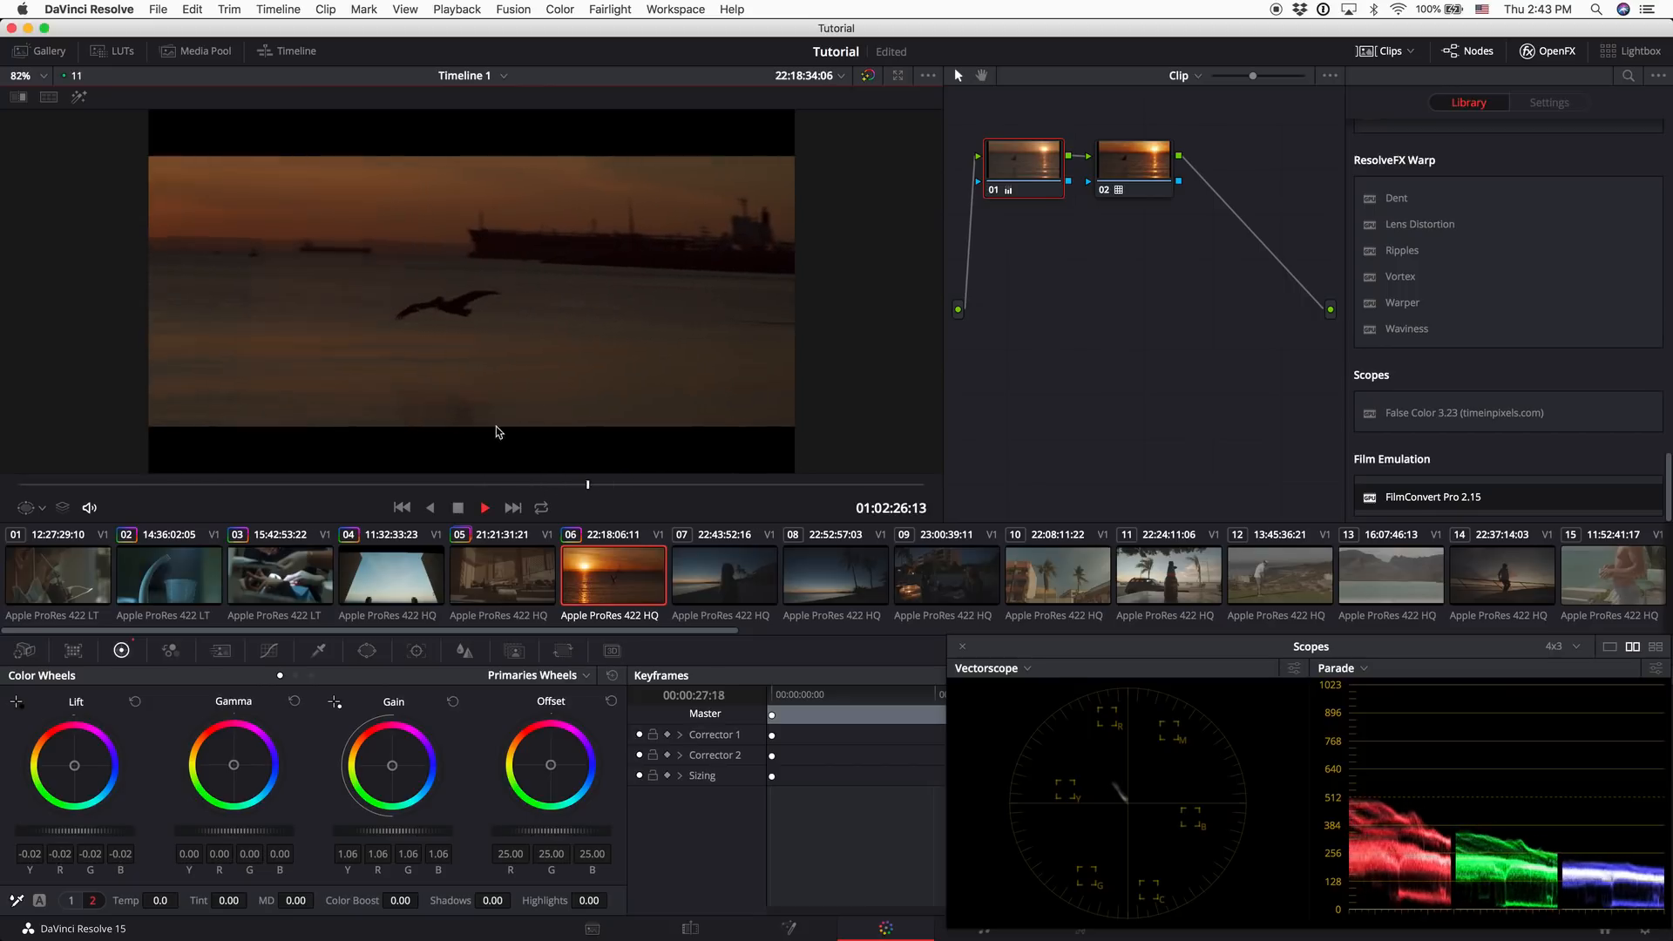
{"action": "key", "text": "space"}
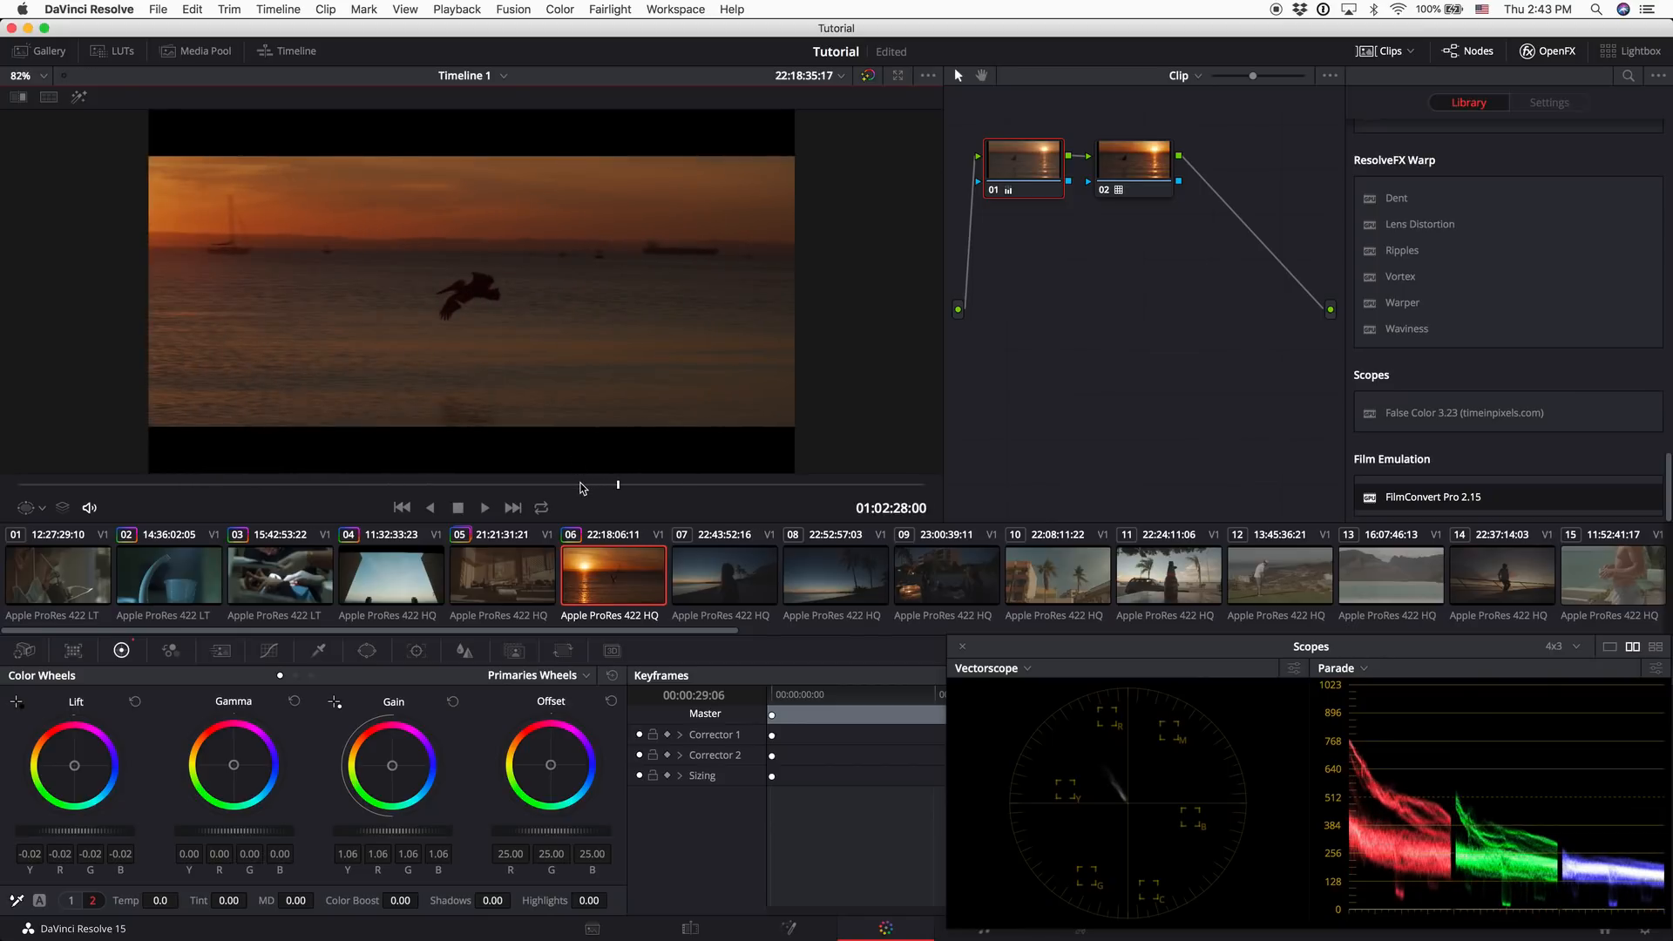
{"action": "left_click_drag", "start_coordinate": [581, 485], "coordinate": [637, 486]}
{"action": "key", "text": "space"}
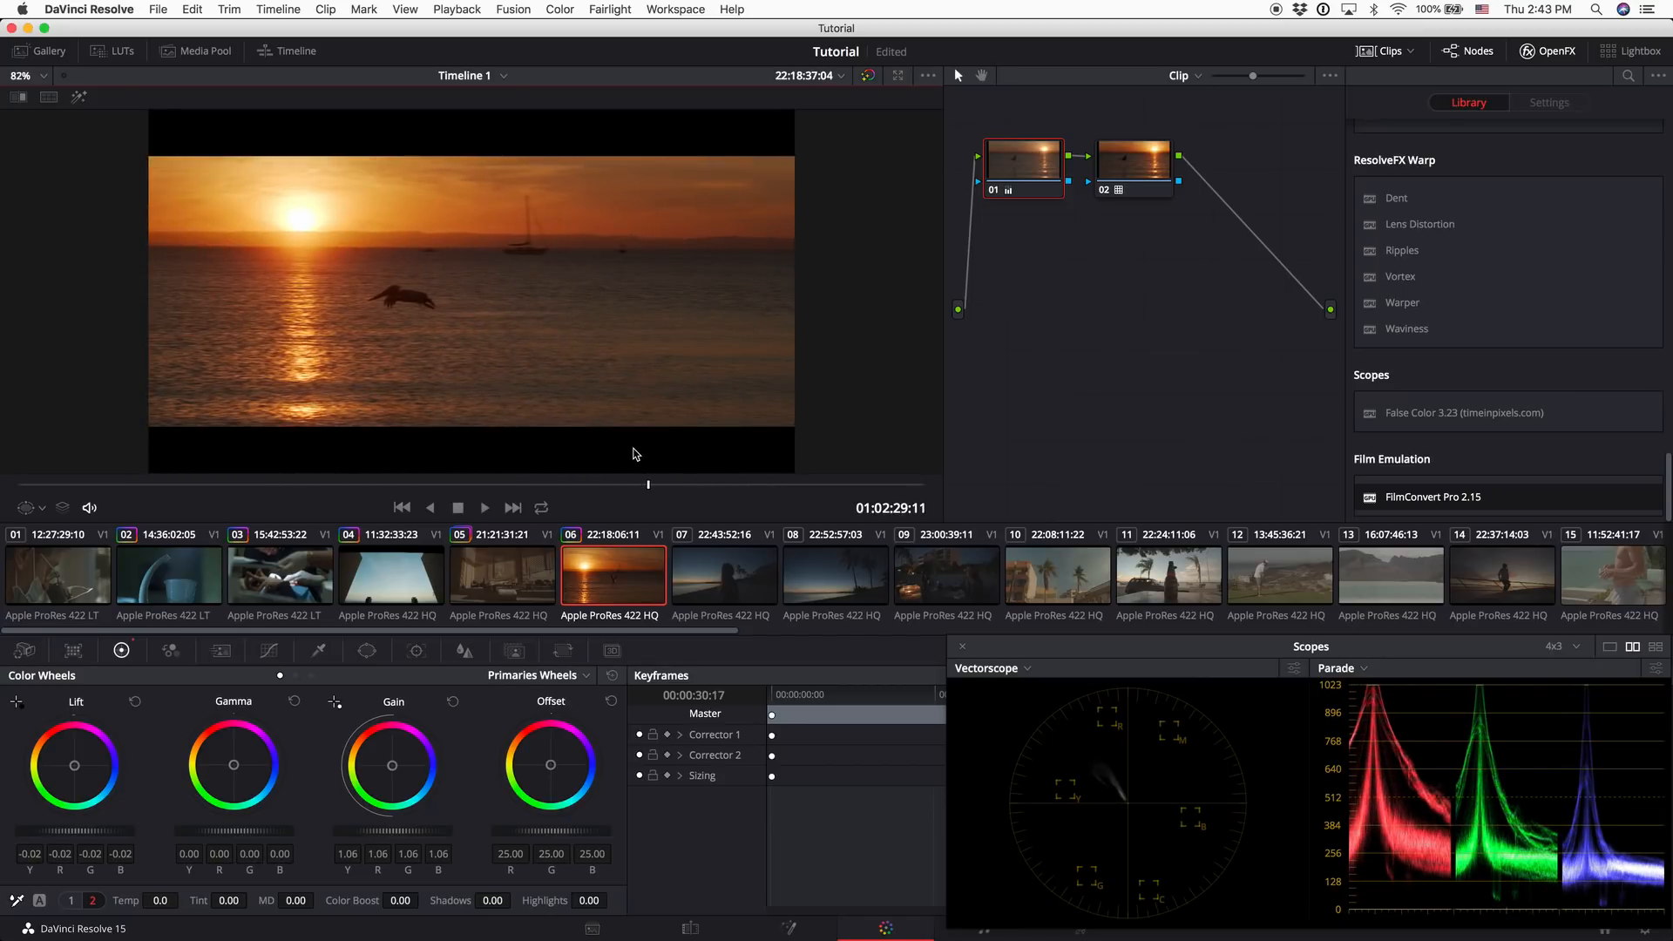
{"action": "key", "text": "alt+d"}
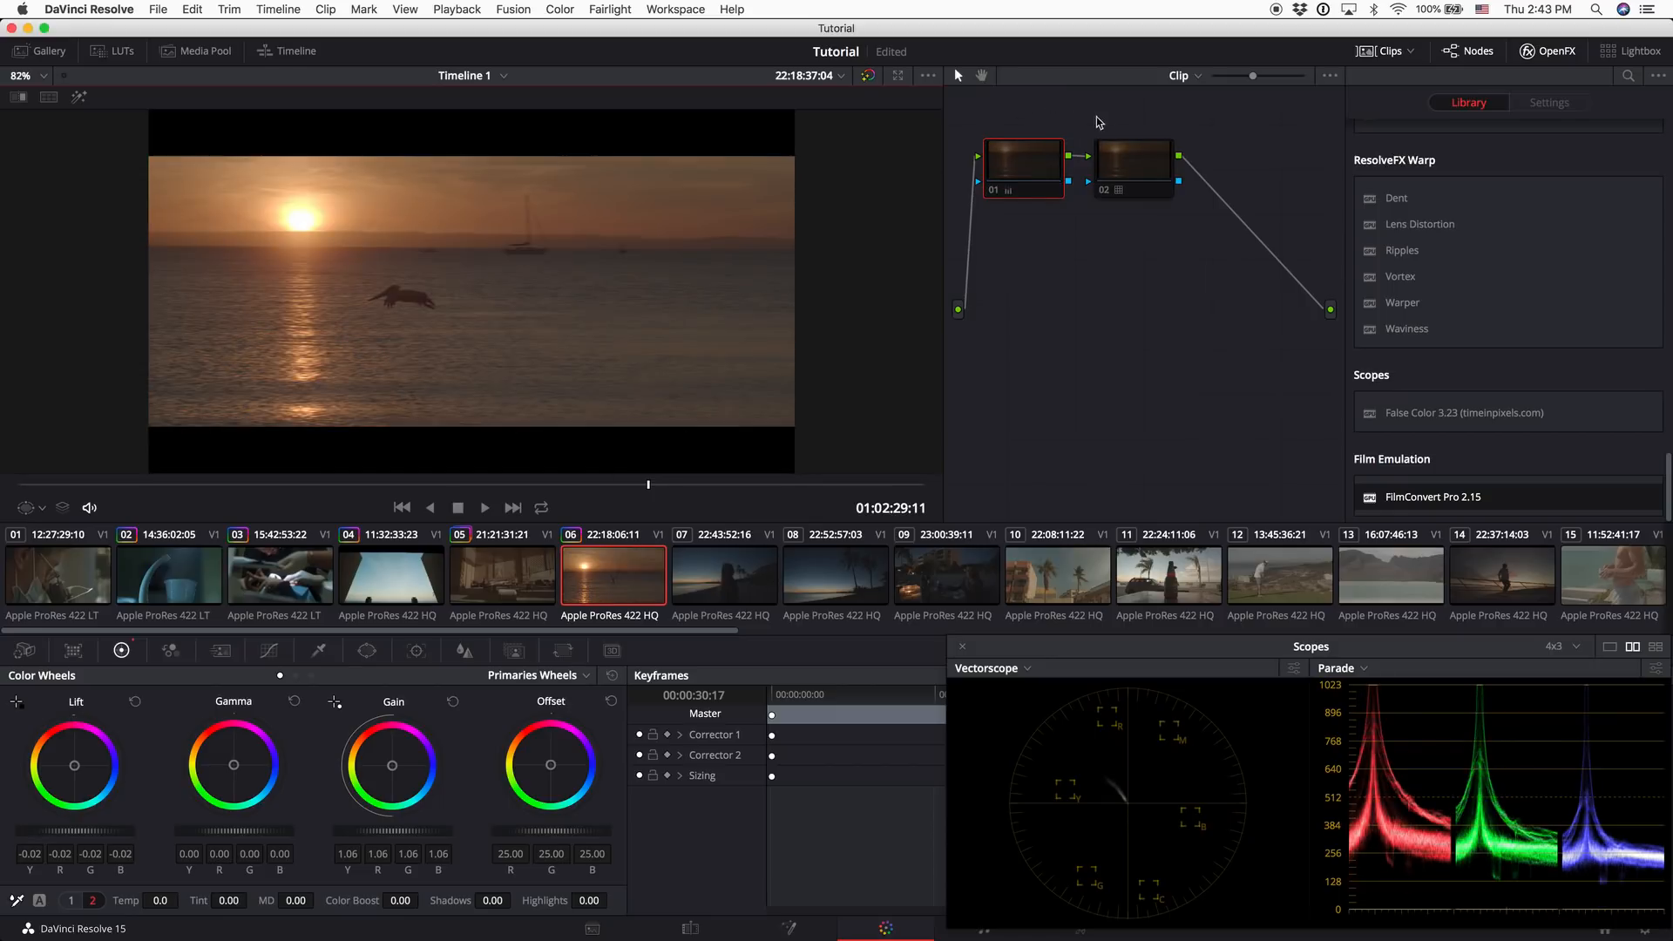
{"action": "key", "text": "alt+d"}
Delete the LUT node 02 from clip 06 and apply the False Color 3.23 effect to node 01
{"action": "left_click", "coordinate": [1161, 166]}
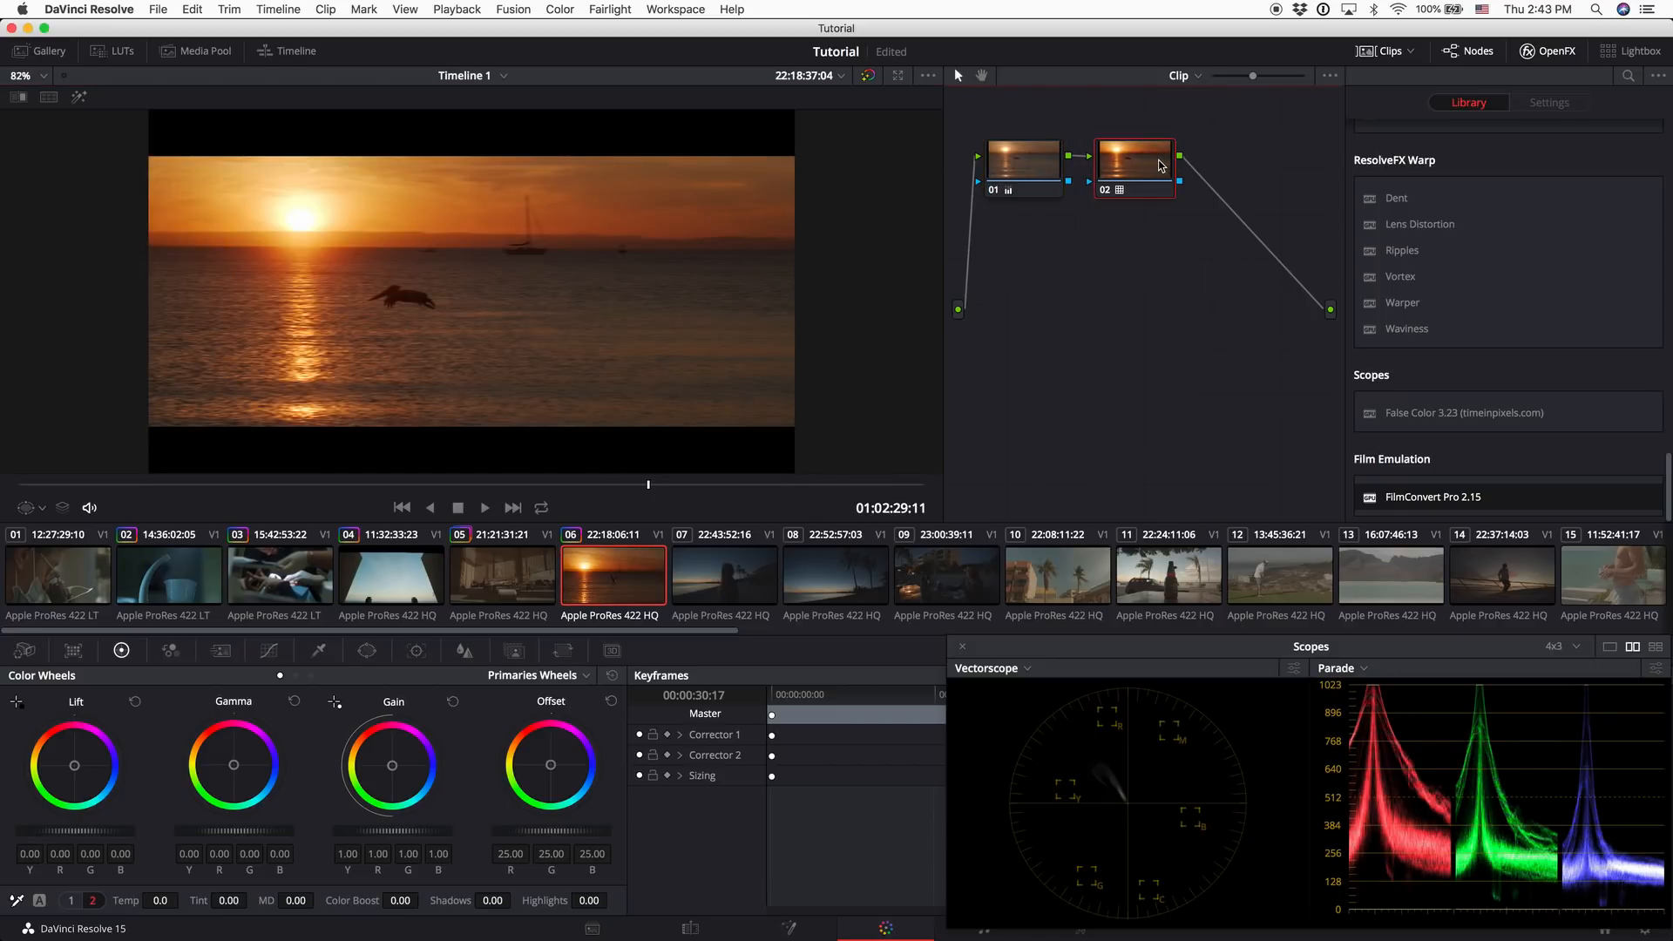
{"action": "key", "text": "Delete"}
{"action": "left_click_drag", "start_coordinate": [1429, 408], "coordinate": [993, 149]}
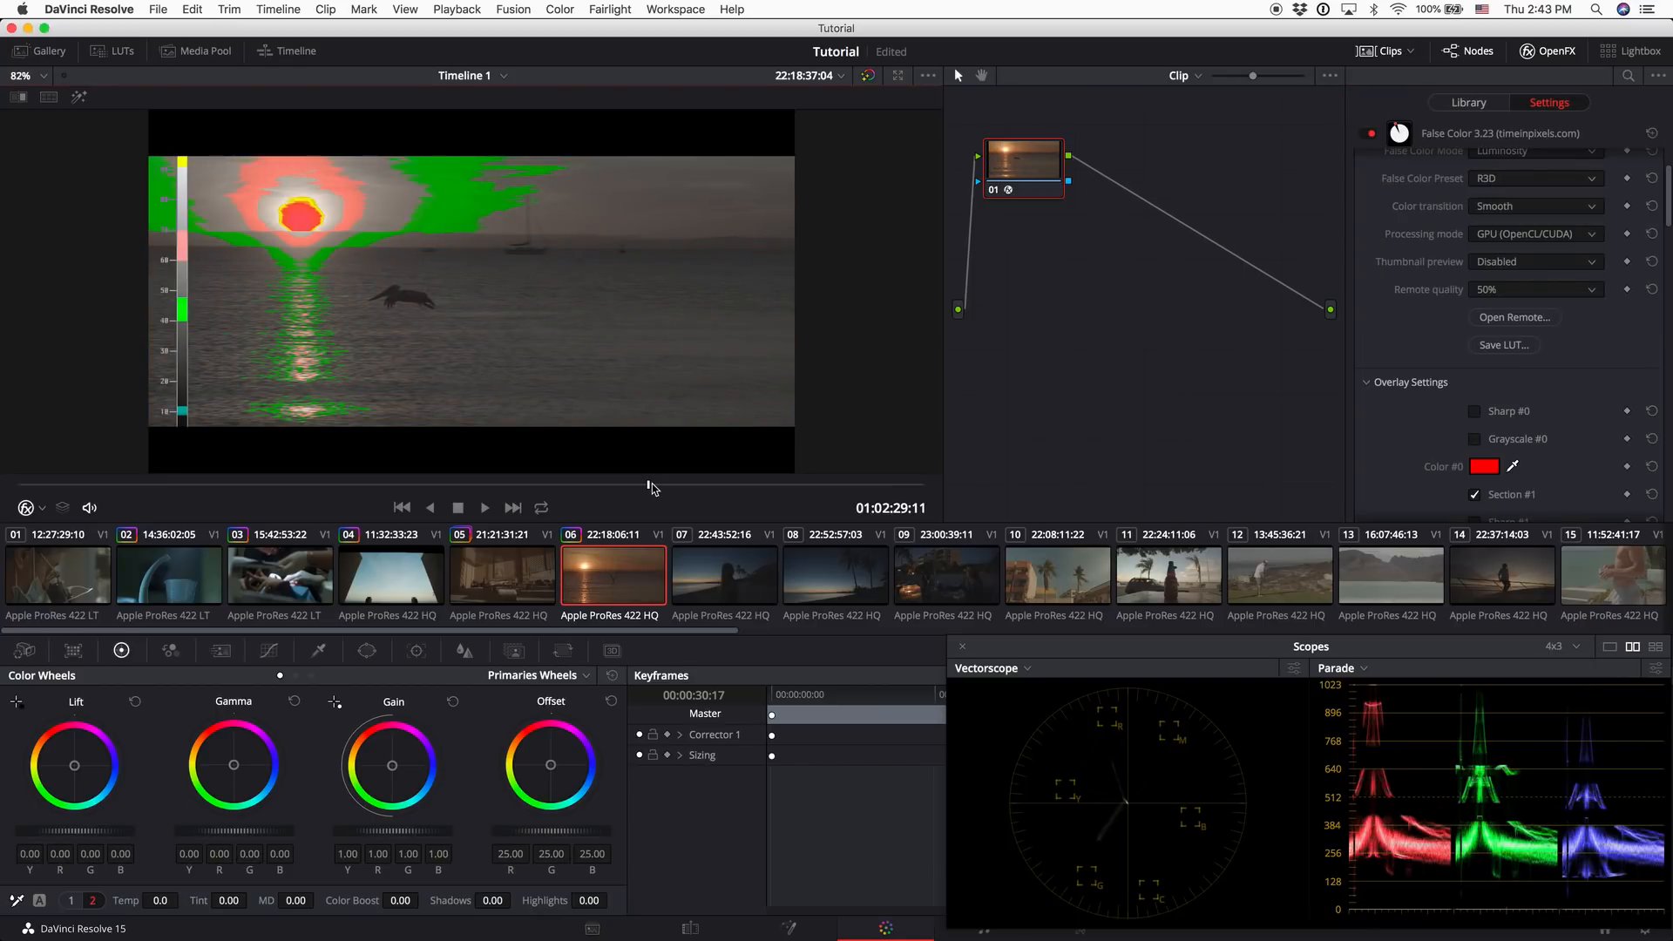
Examine clip 06's exposure in false color on the ship and sun frames, toggling node 01 off and on
{"action": "left_click_drag", "start_coordinate": [652, 488], "coordinate": [586, 488]}
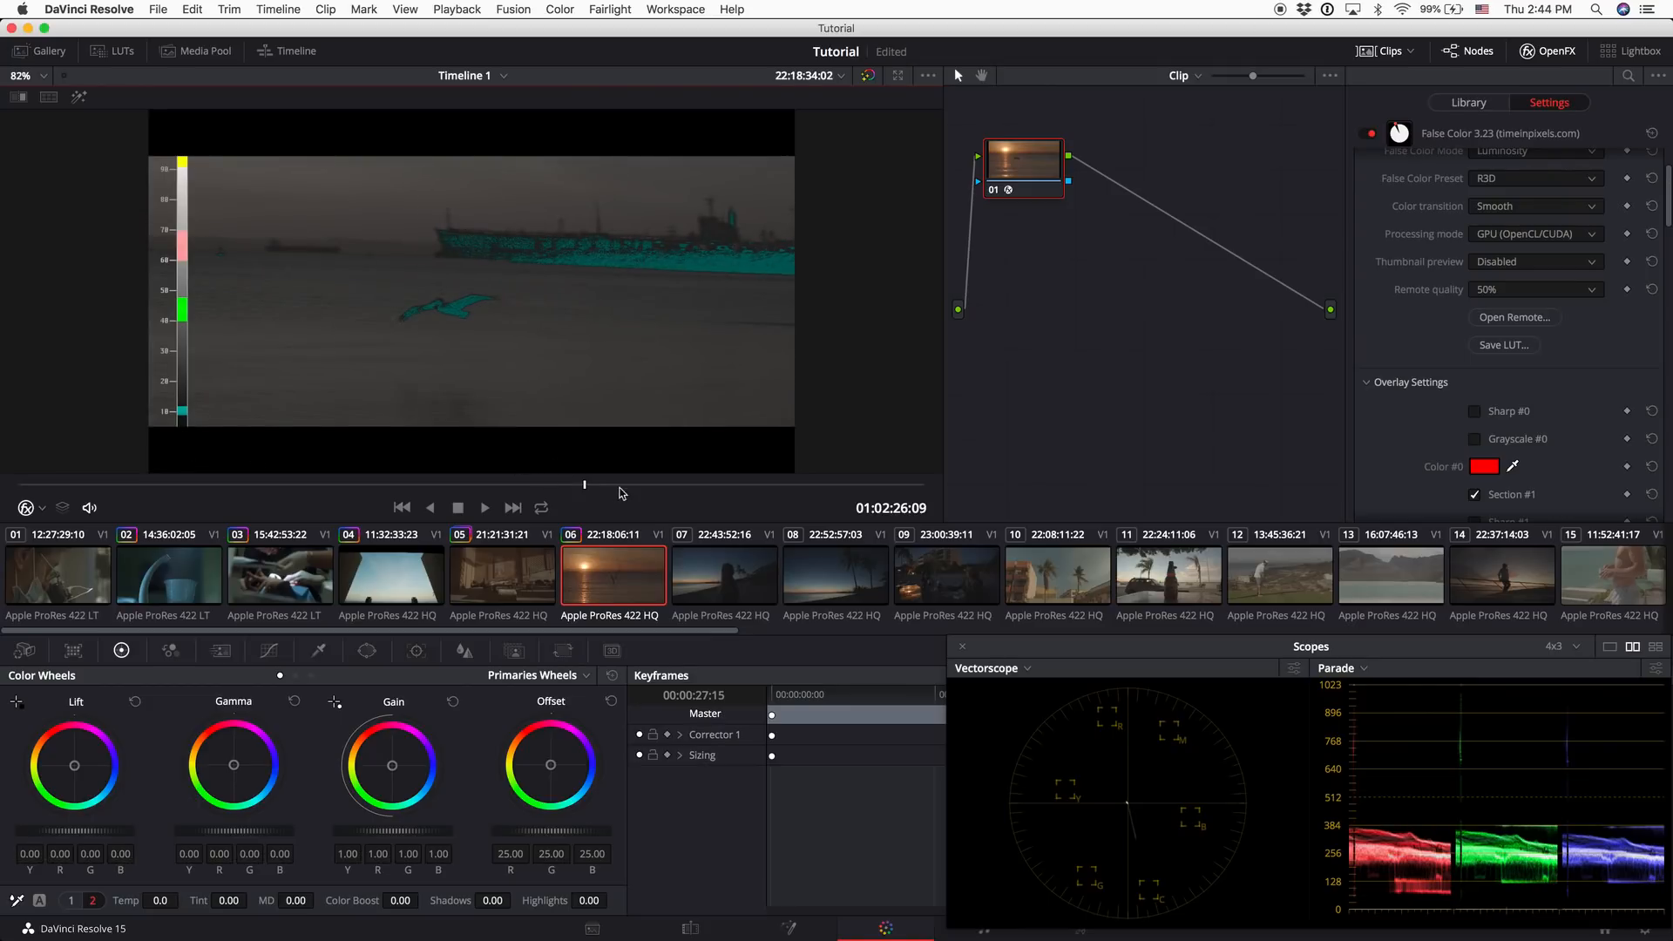
{"action": "left_click_drag", "start_coordinate": [581, 486], "coordinate": [653, 515]}
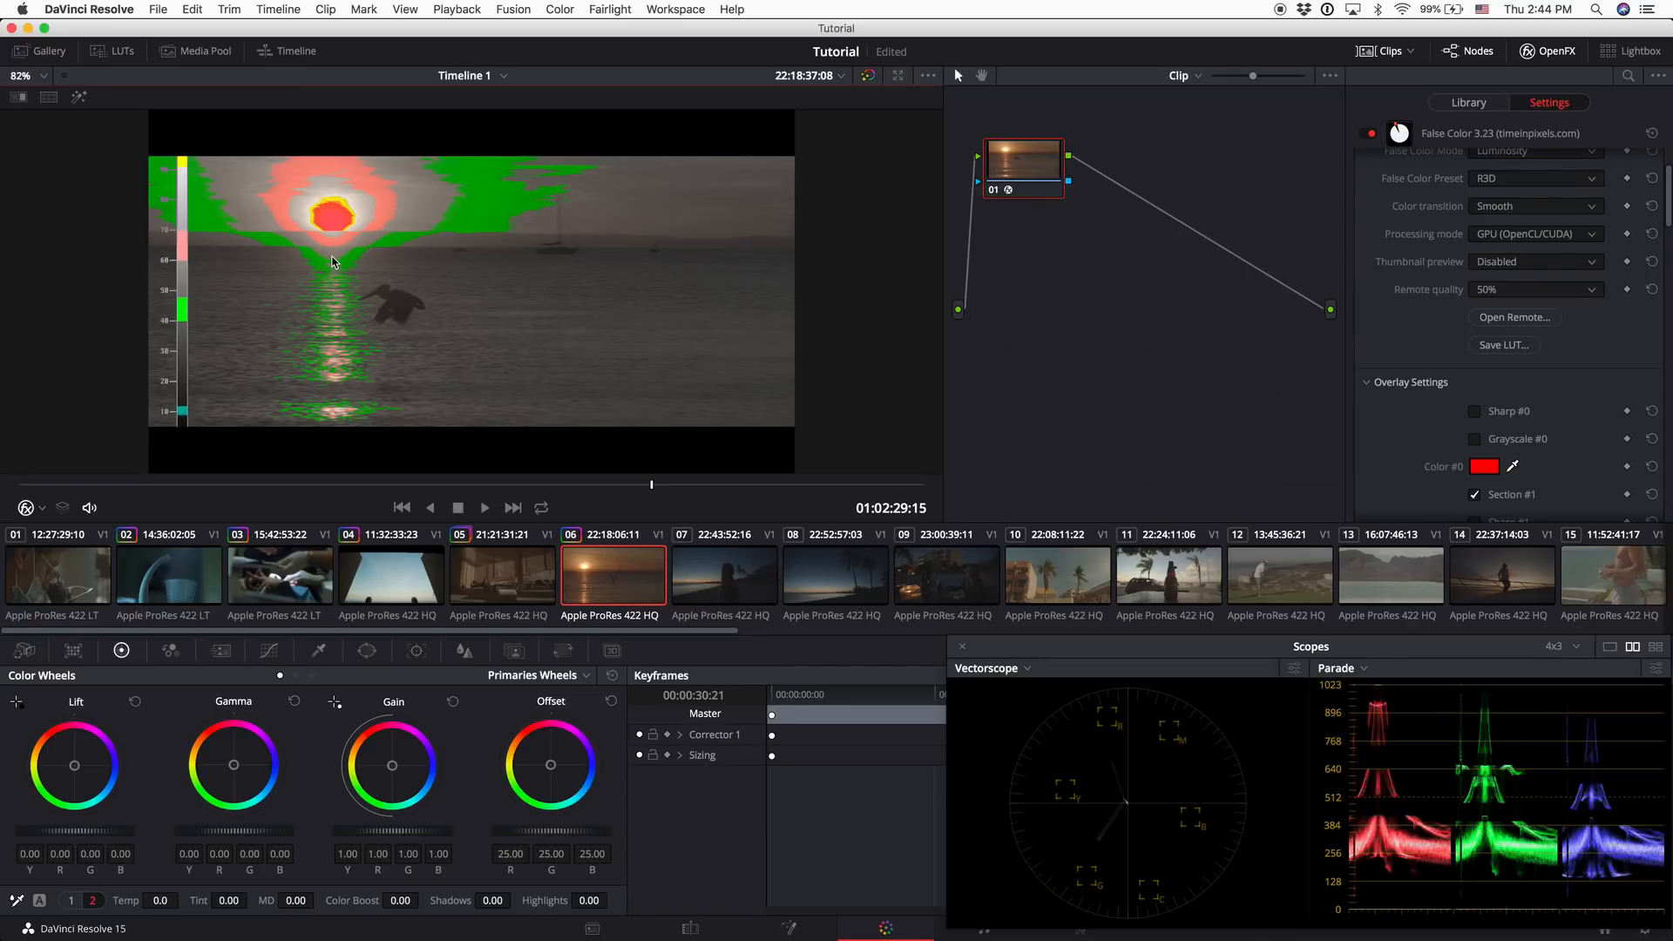
{"action": "key", "text": "ctrl+d"}
{"action": "key", "text": "ctrl+d"}
{"action": "key", "text": "ctrl+d"}
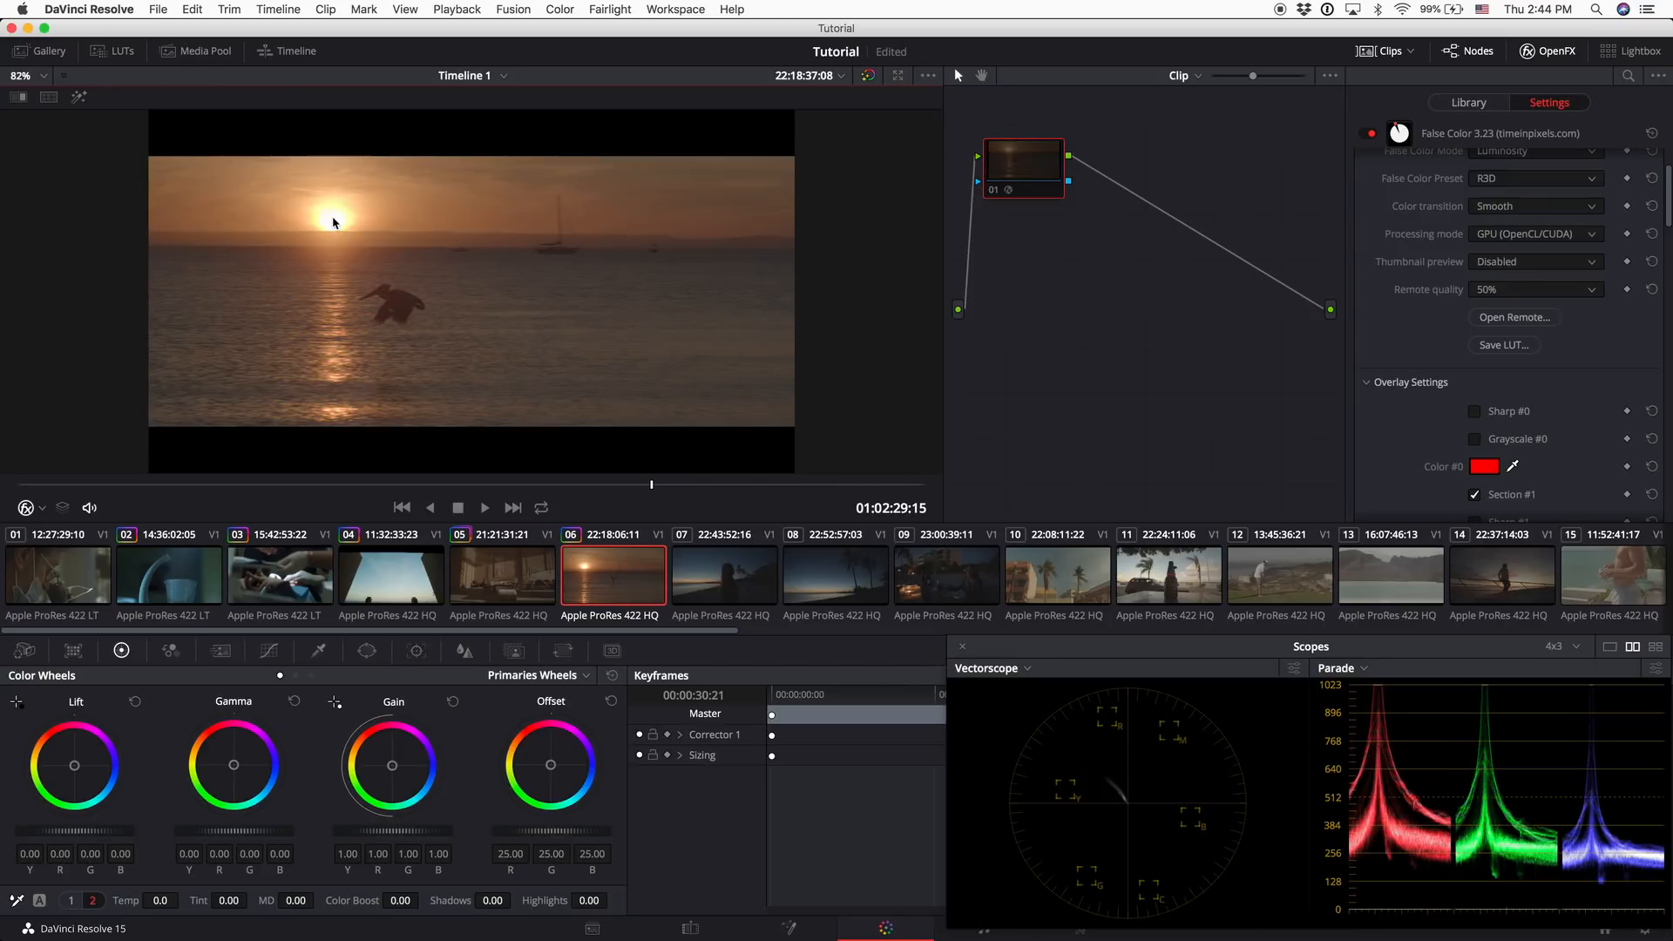
{"action": "key", "text": "ctrl+d"}
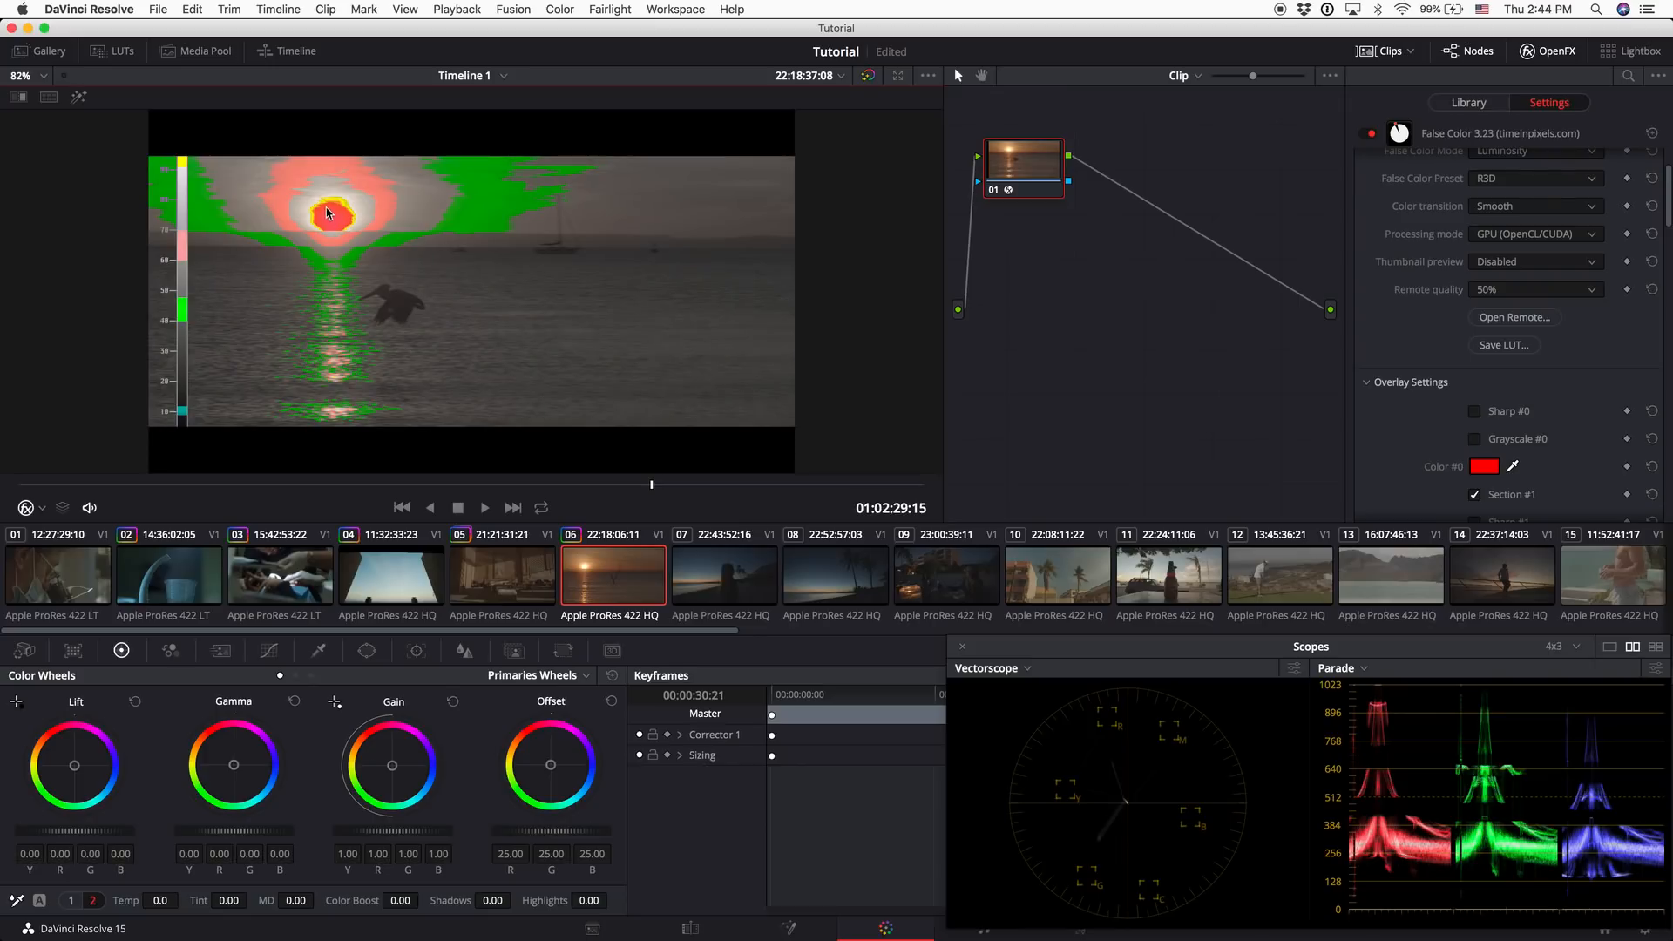
{"action": "key", "text": "ctrl+d"}
{"action": "key", "text": "ctrl+d"}
{"action": "key", "text": "super+d"}
{"action": "key", "text": "super+d"}
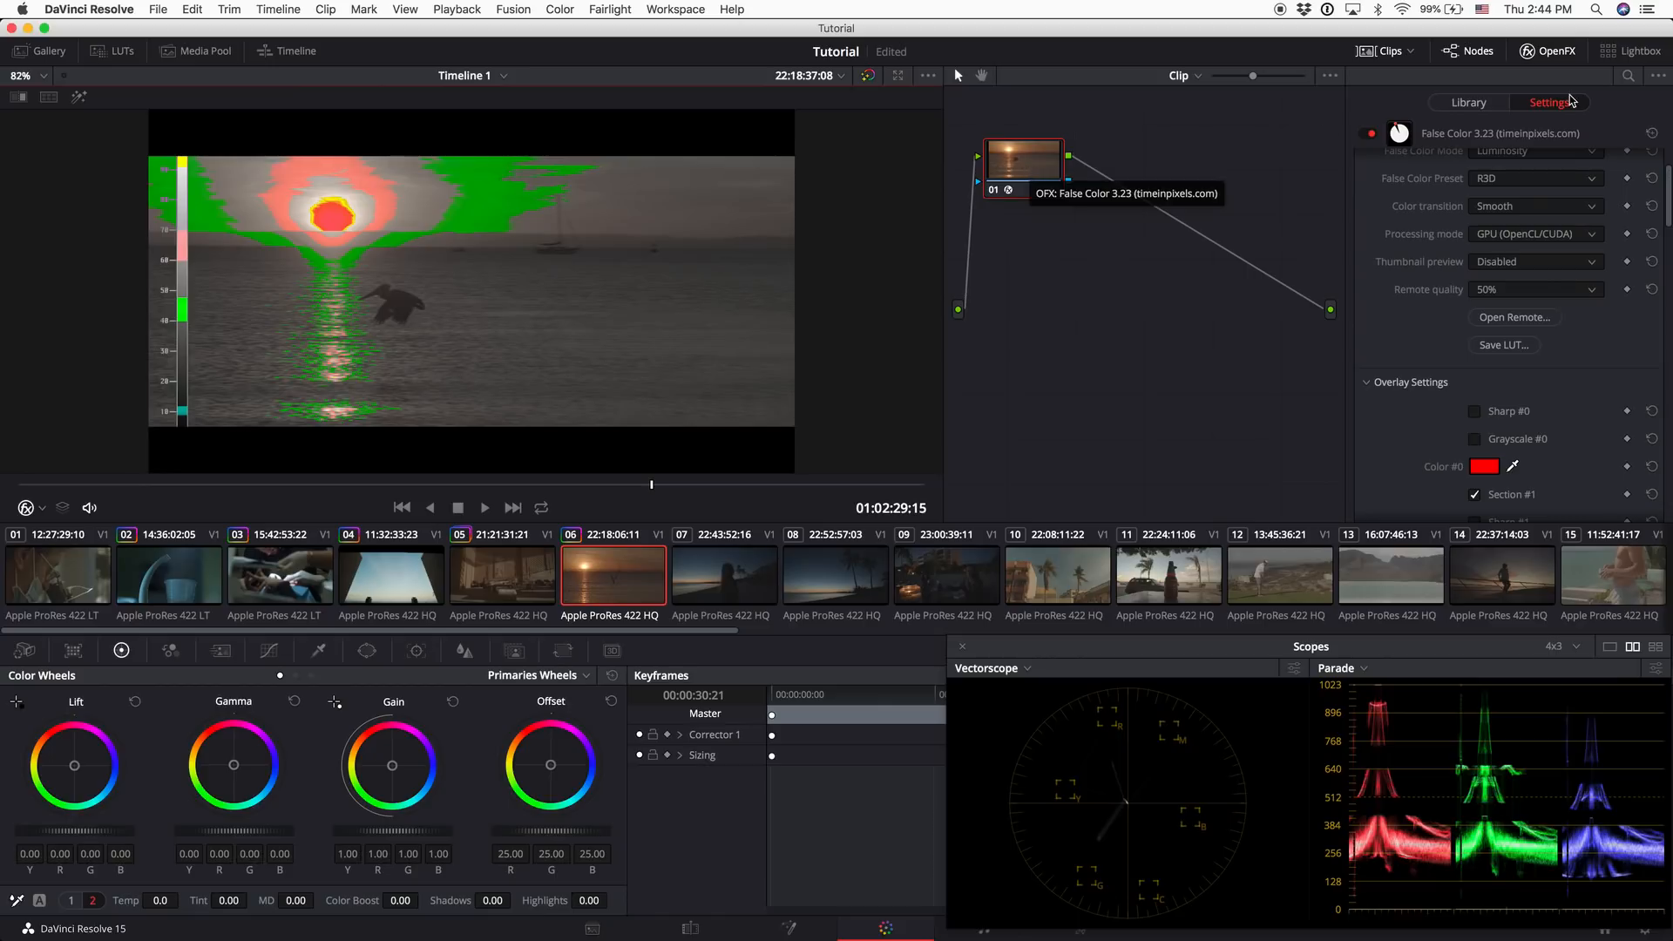
Add a serial node after node 01 on clip 06, apply a 3D LUT to it, and reselect node 01
{"action": "key", "text": "alt+s"}
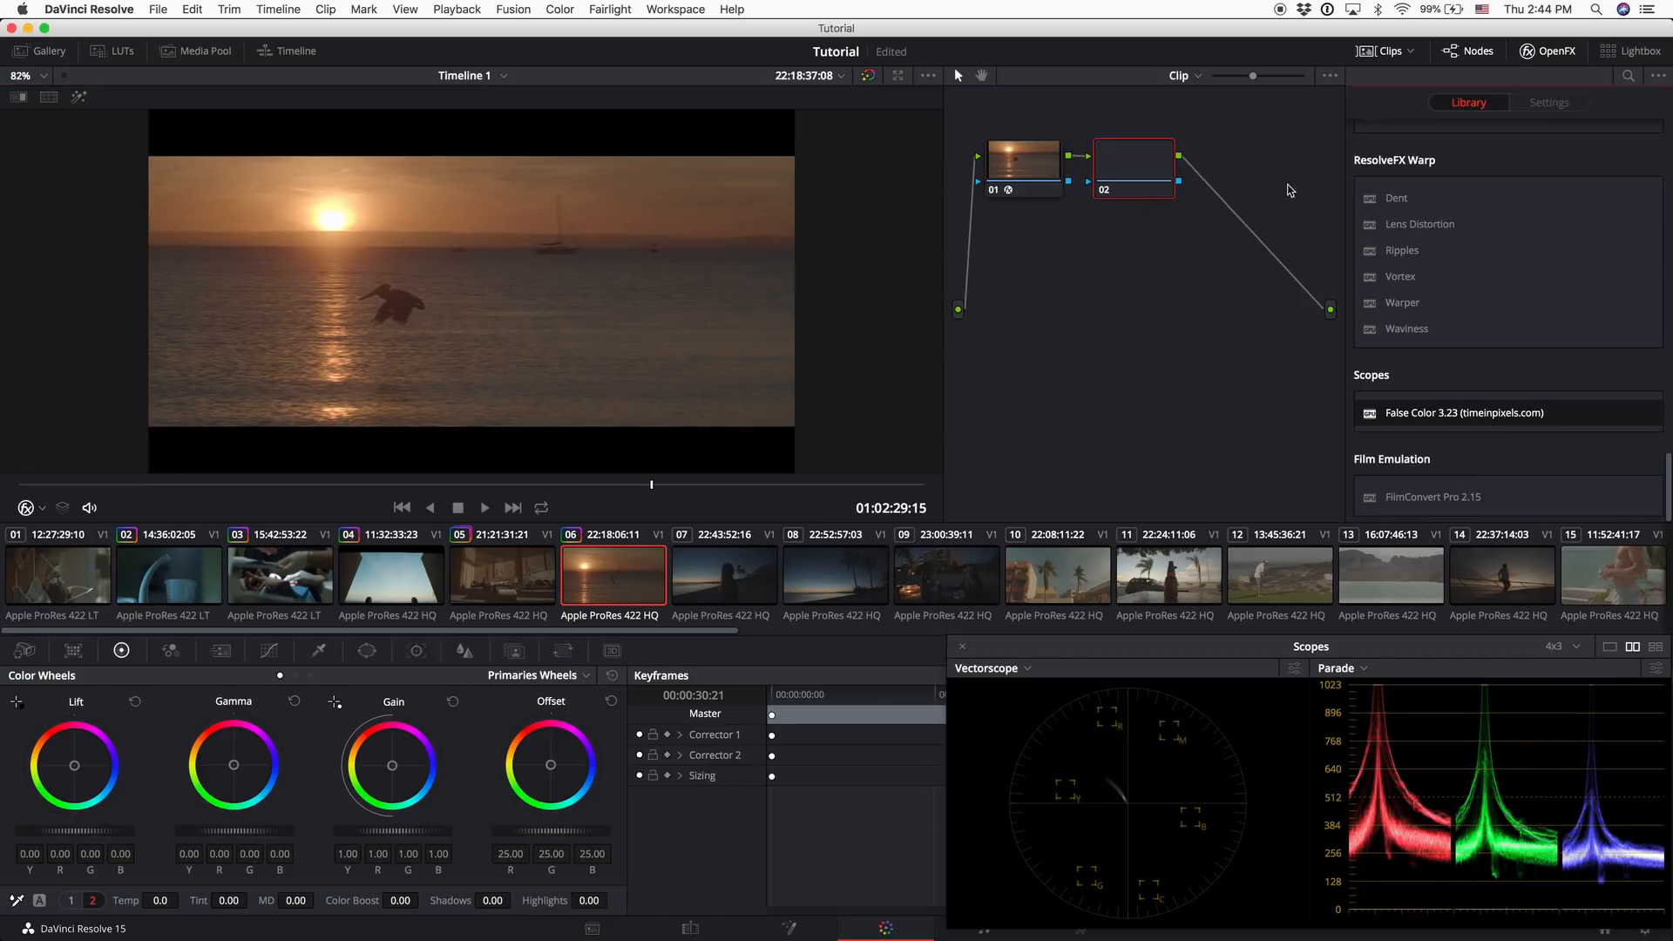
{"action": "right_click", "coordinate": [1138, 167]}
{"action": "mouse_move", "coordinate": [1172, 344]}
{"action": "mouse_move", "coordinate": [1351, 414]}
{"action": "left_click", "coordinate": [1472, 385]}
{"action": "left_click", "coordinate": [1030, 162]}
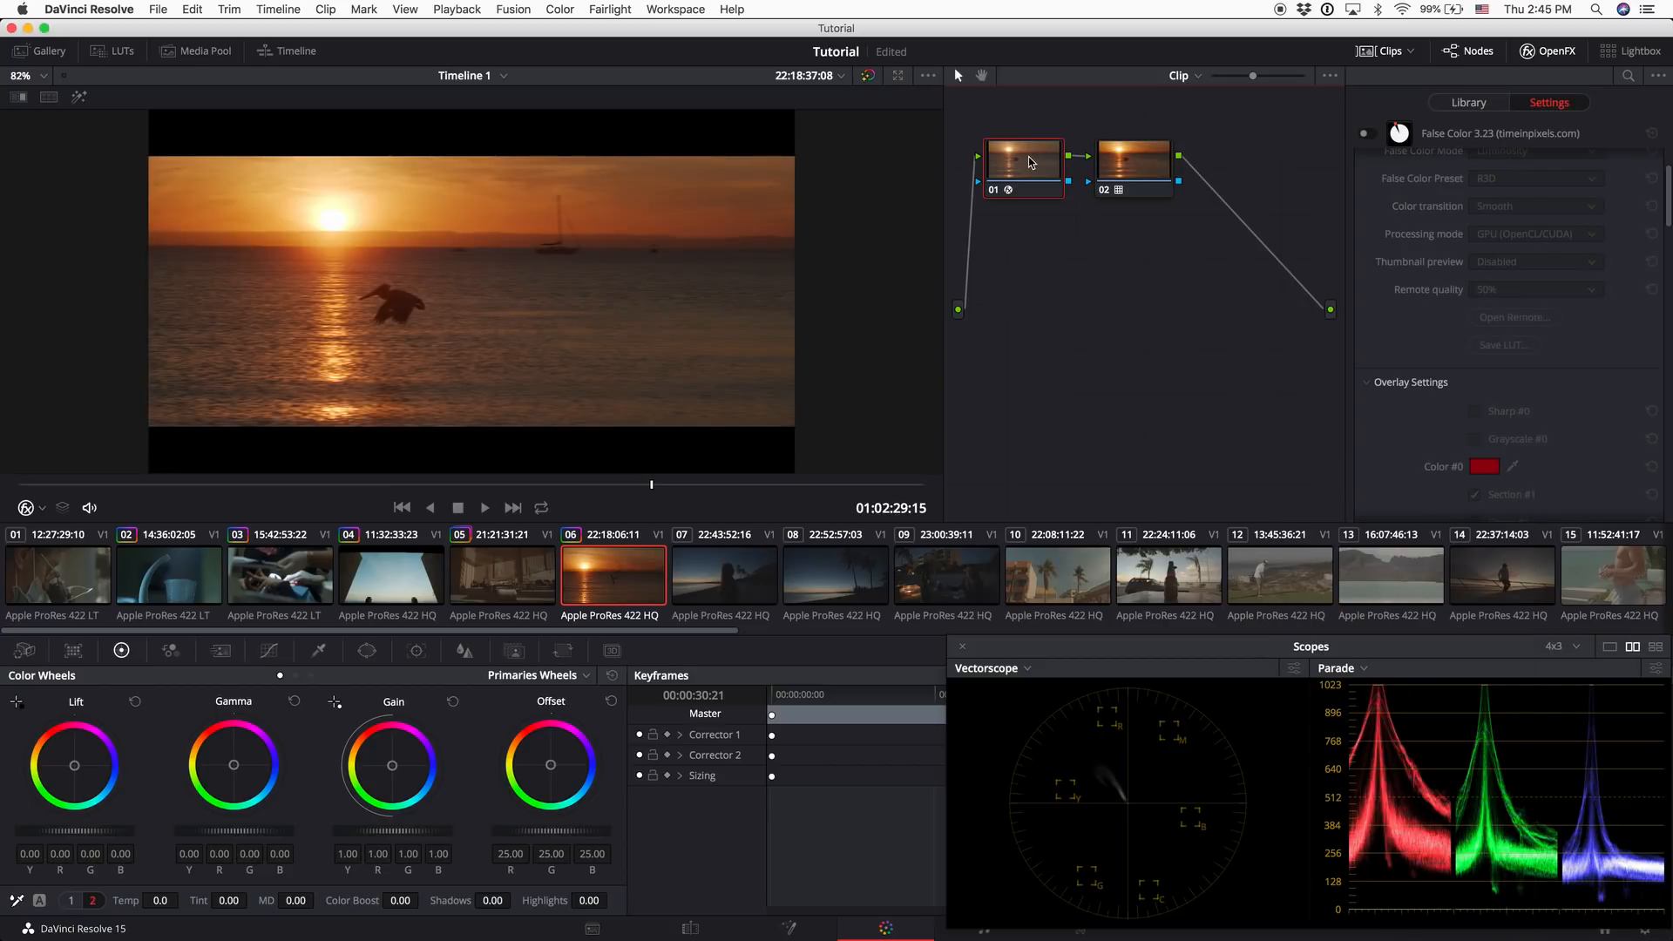
View clip 06 full screen on frames with the bird near the sun, then return to the color workspace
{"action": "key", "text": "super+f"}
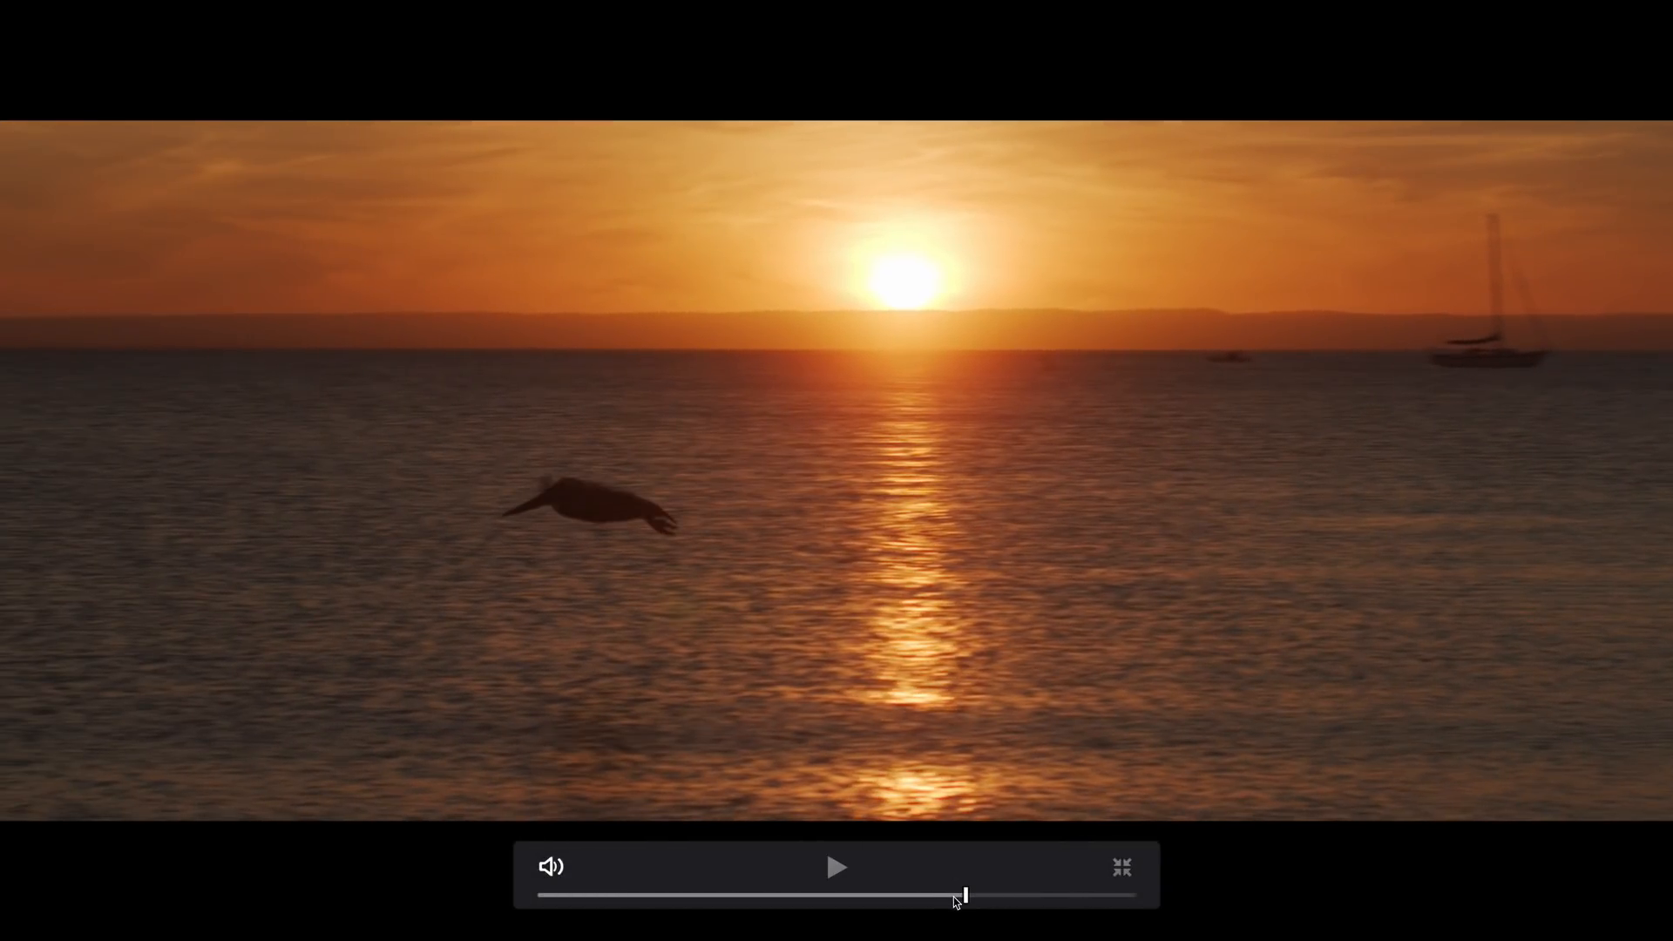
{"action": "mouse_move", "coordinate": [953, 896]}
{"action": "left_mouse_down"}
{"action": "mouse_move", "coordinate": [928, 895]}
{"action": "mouse_move", "coordinate": [962, 895]}
{"action": "left_mouse_up"}
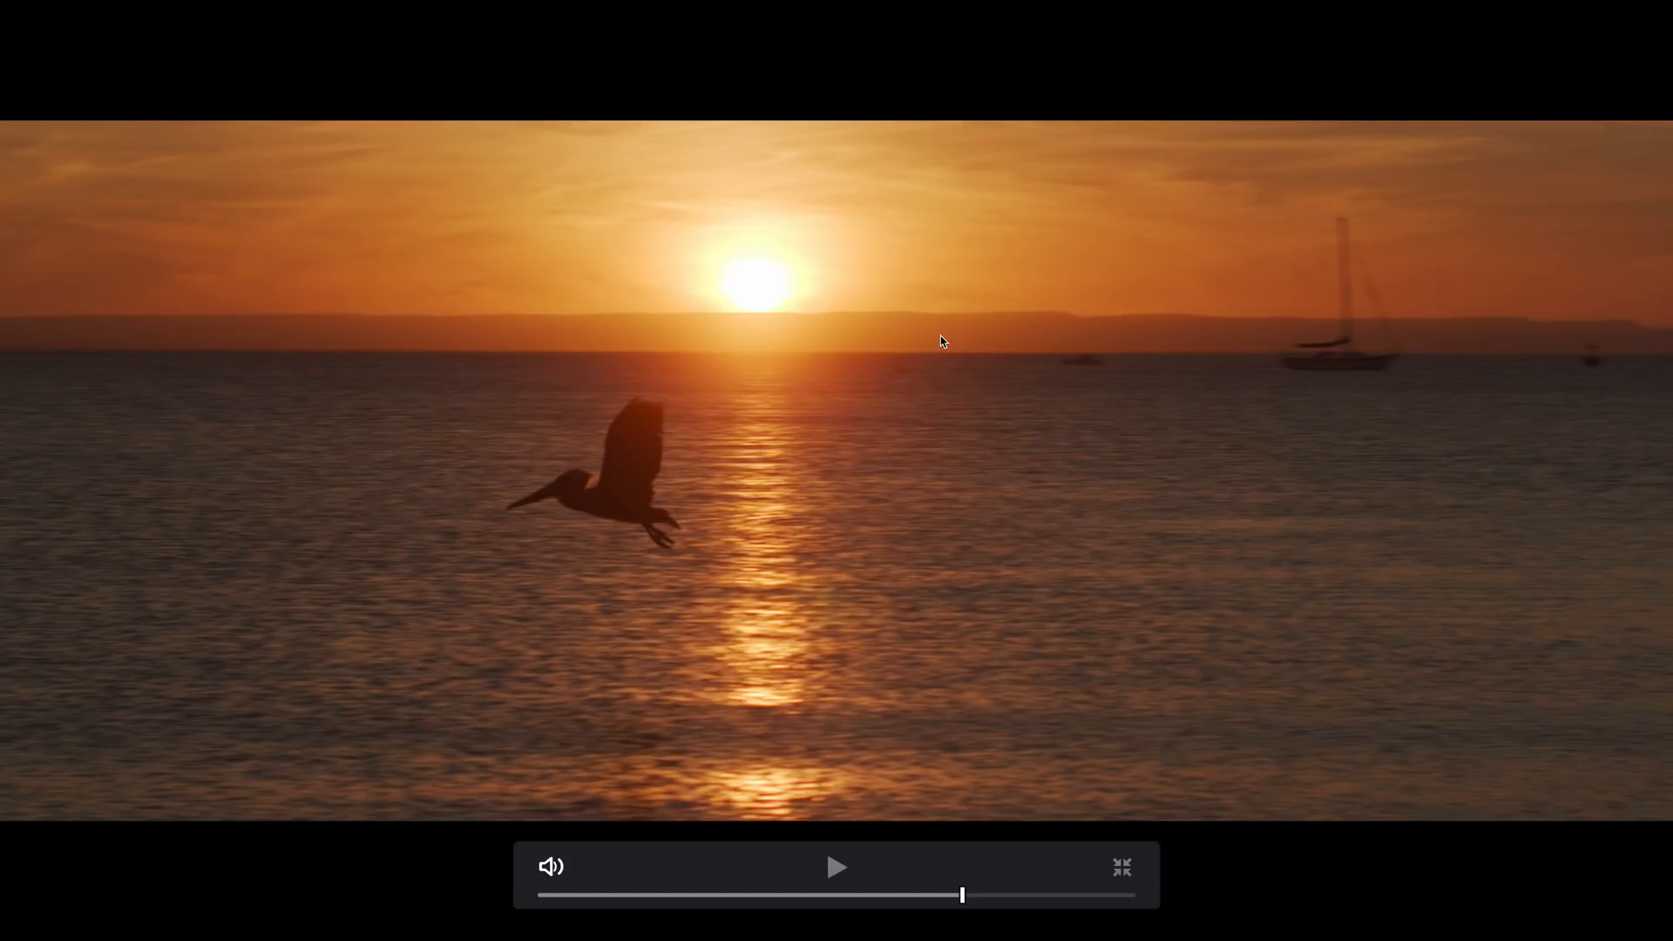
{"action": "key", "text": "Escape"}
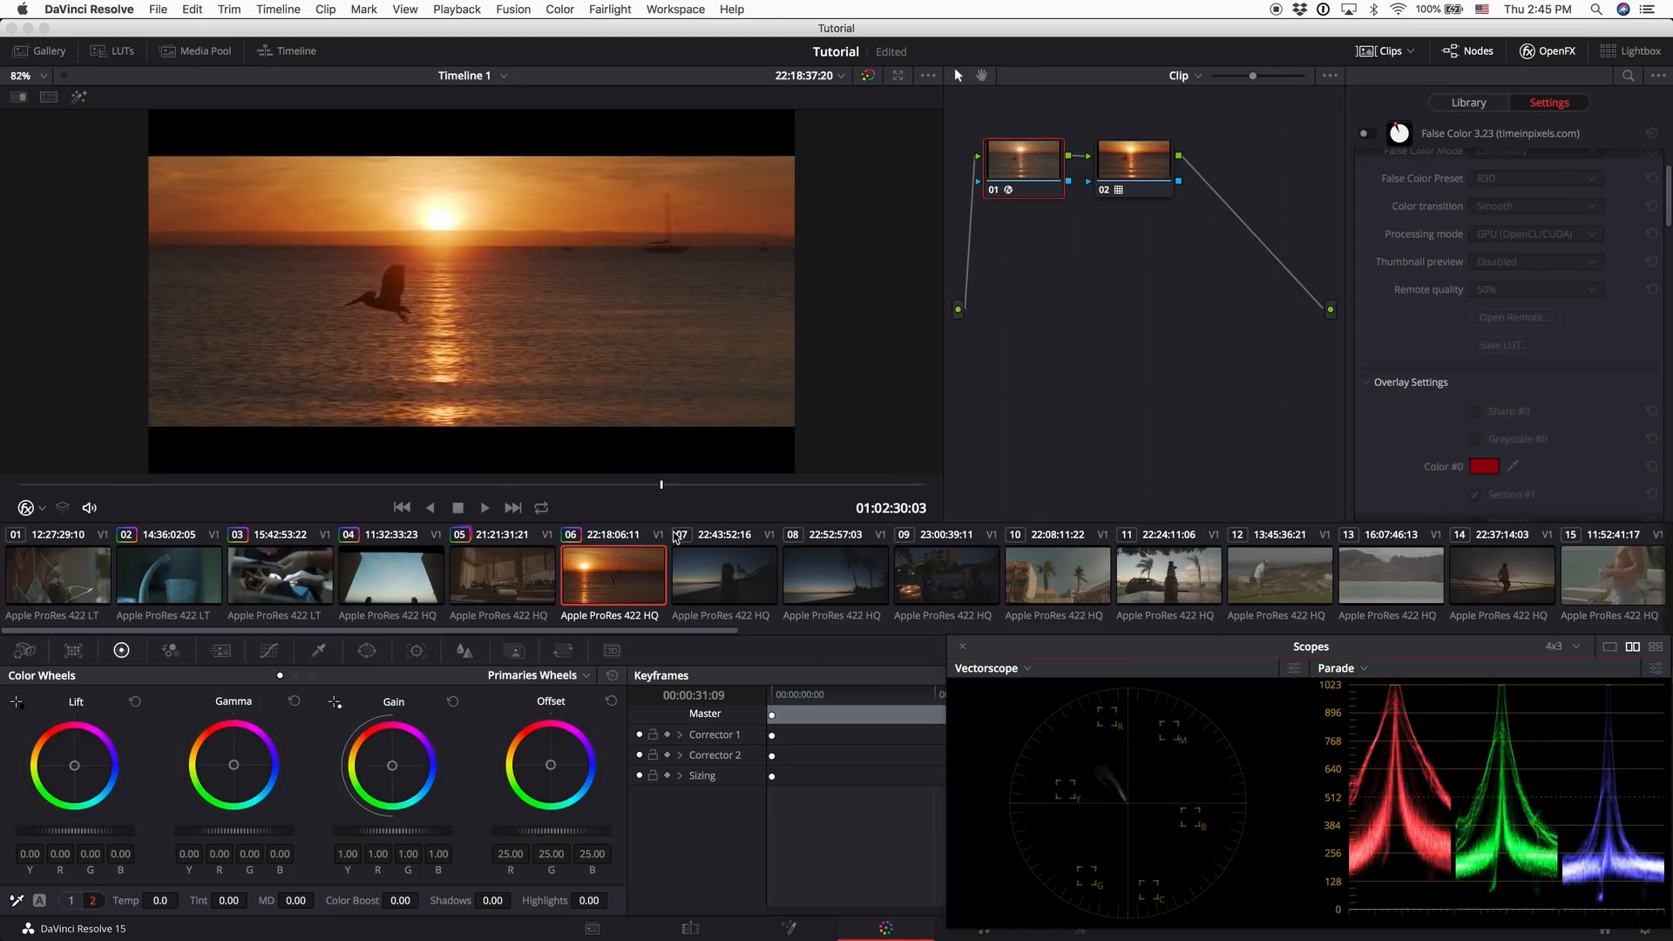
On clip 07, add a serial node and apply the 3D LUT Blackmagic Pocket 4K Film to Extended Video v4 to it
{"action": "left_click", "coordinate": [706, 586]}
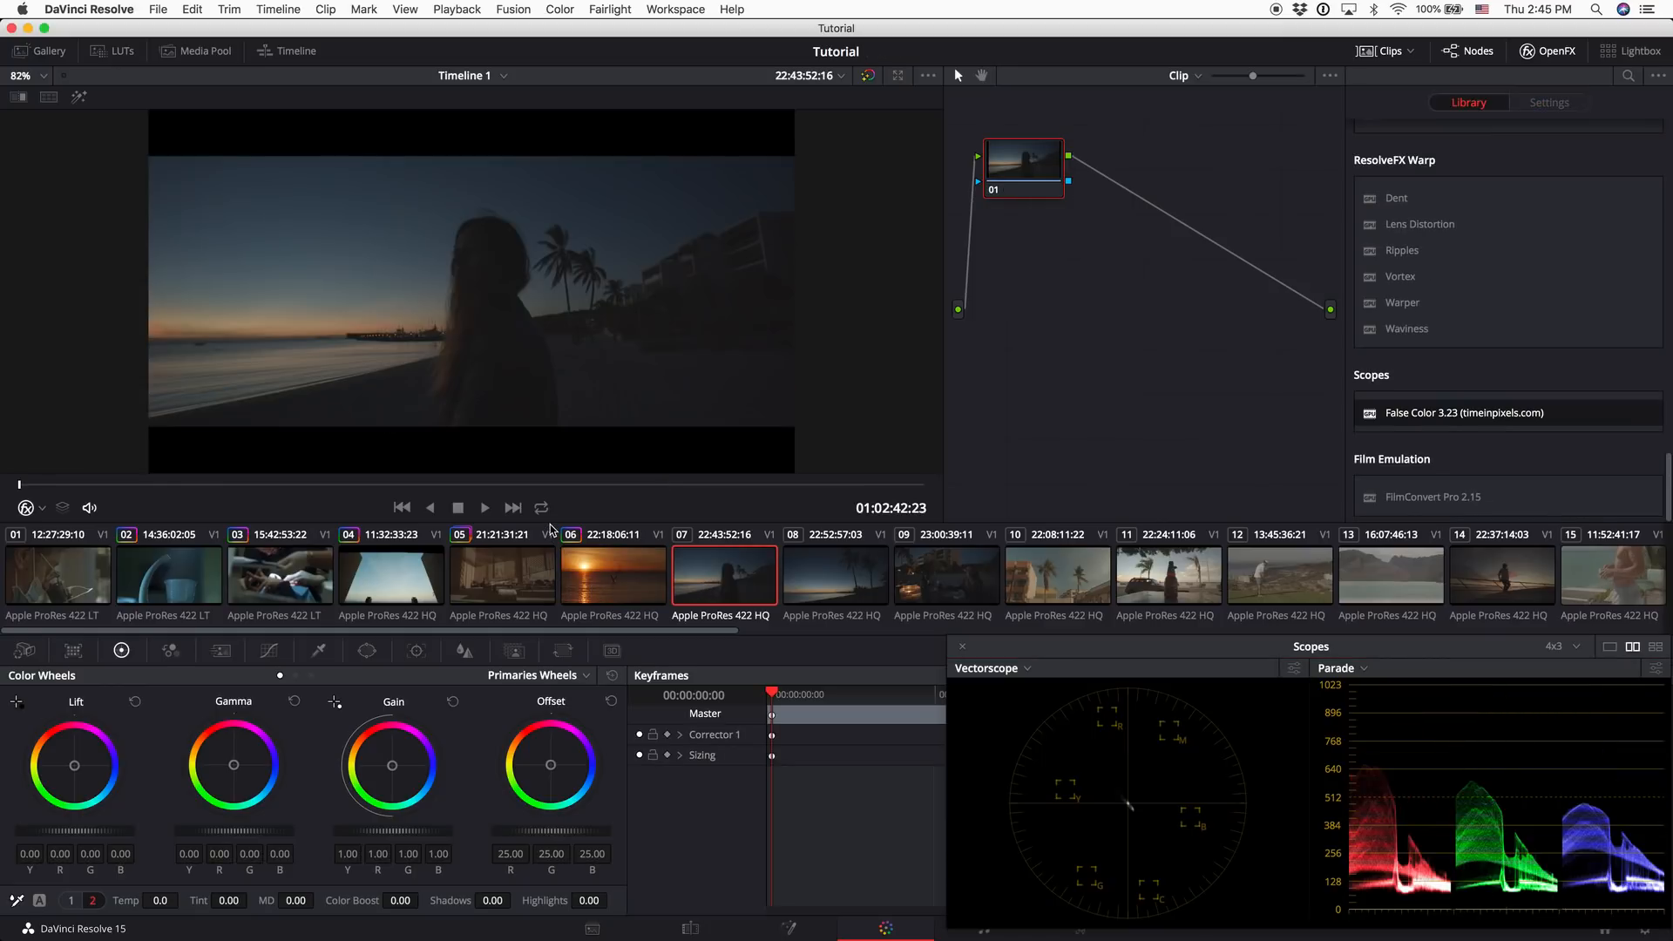
{"action": "key", "text": "alt+s"}
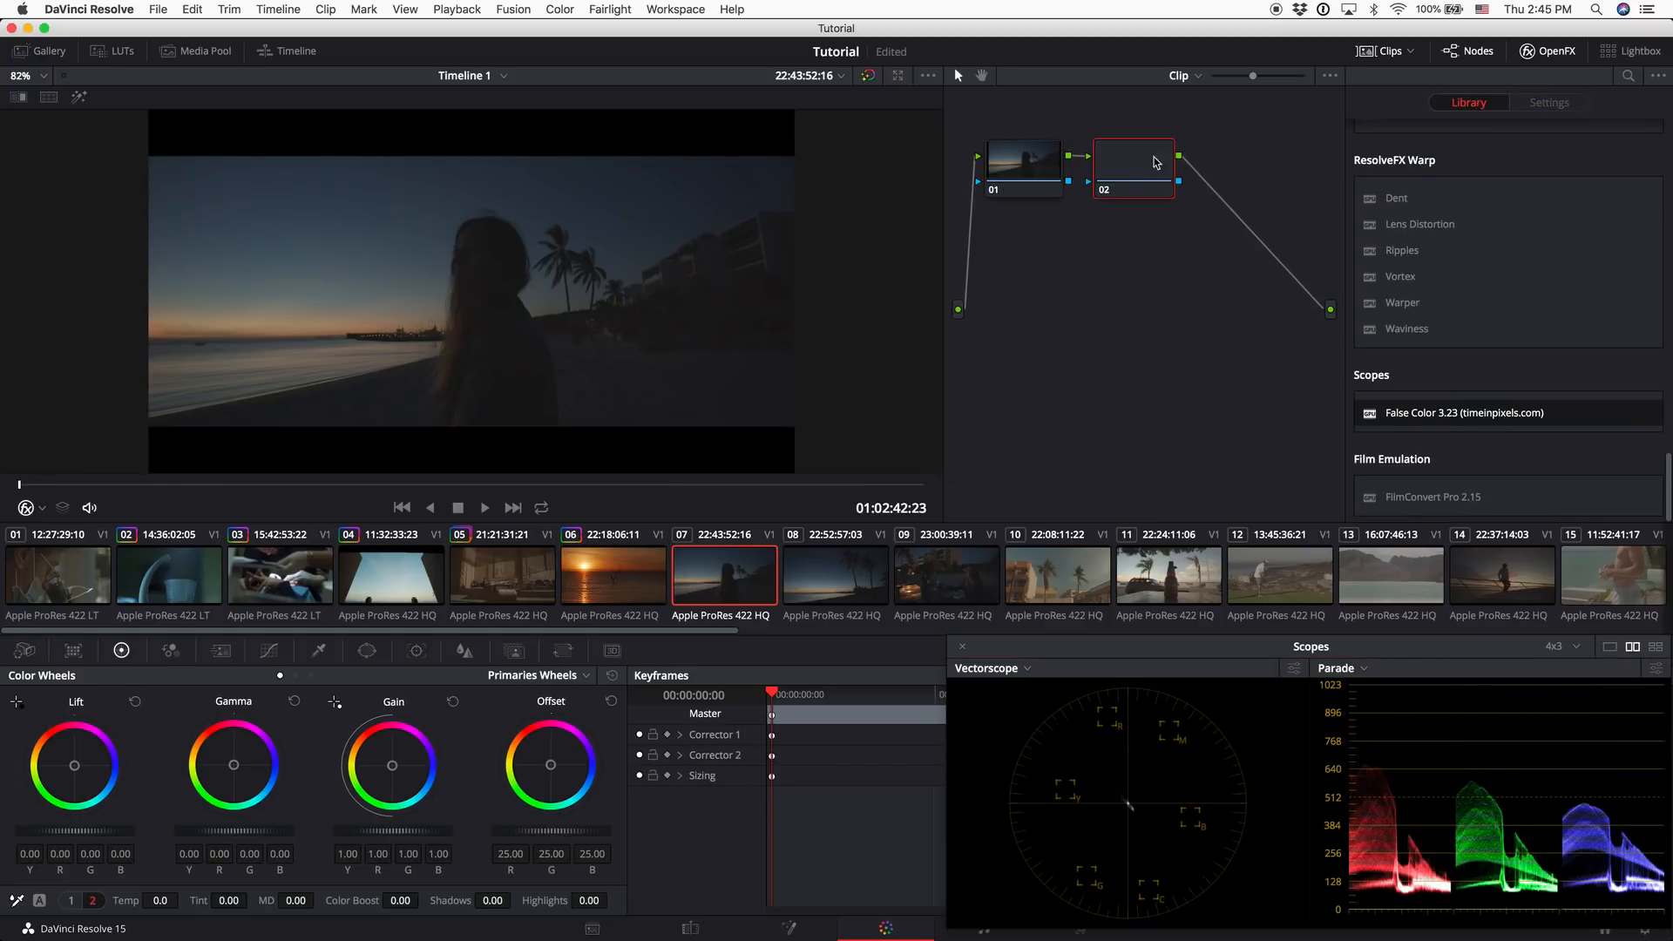
{"action": "right_click", "coordinate": [1143, 163]}
{"action": "mouse_move", "coordinate": [1224, 426]}
{"action": "mouse_move", "coordinate": [1255, 342]}
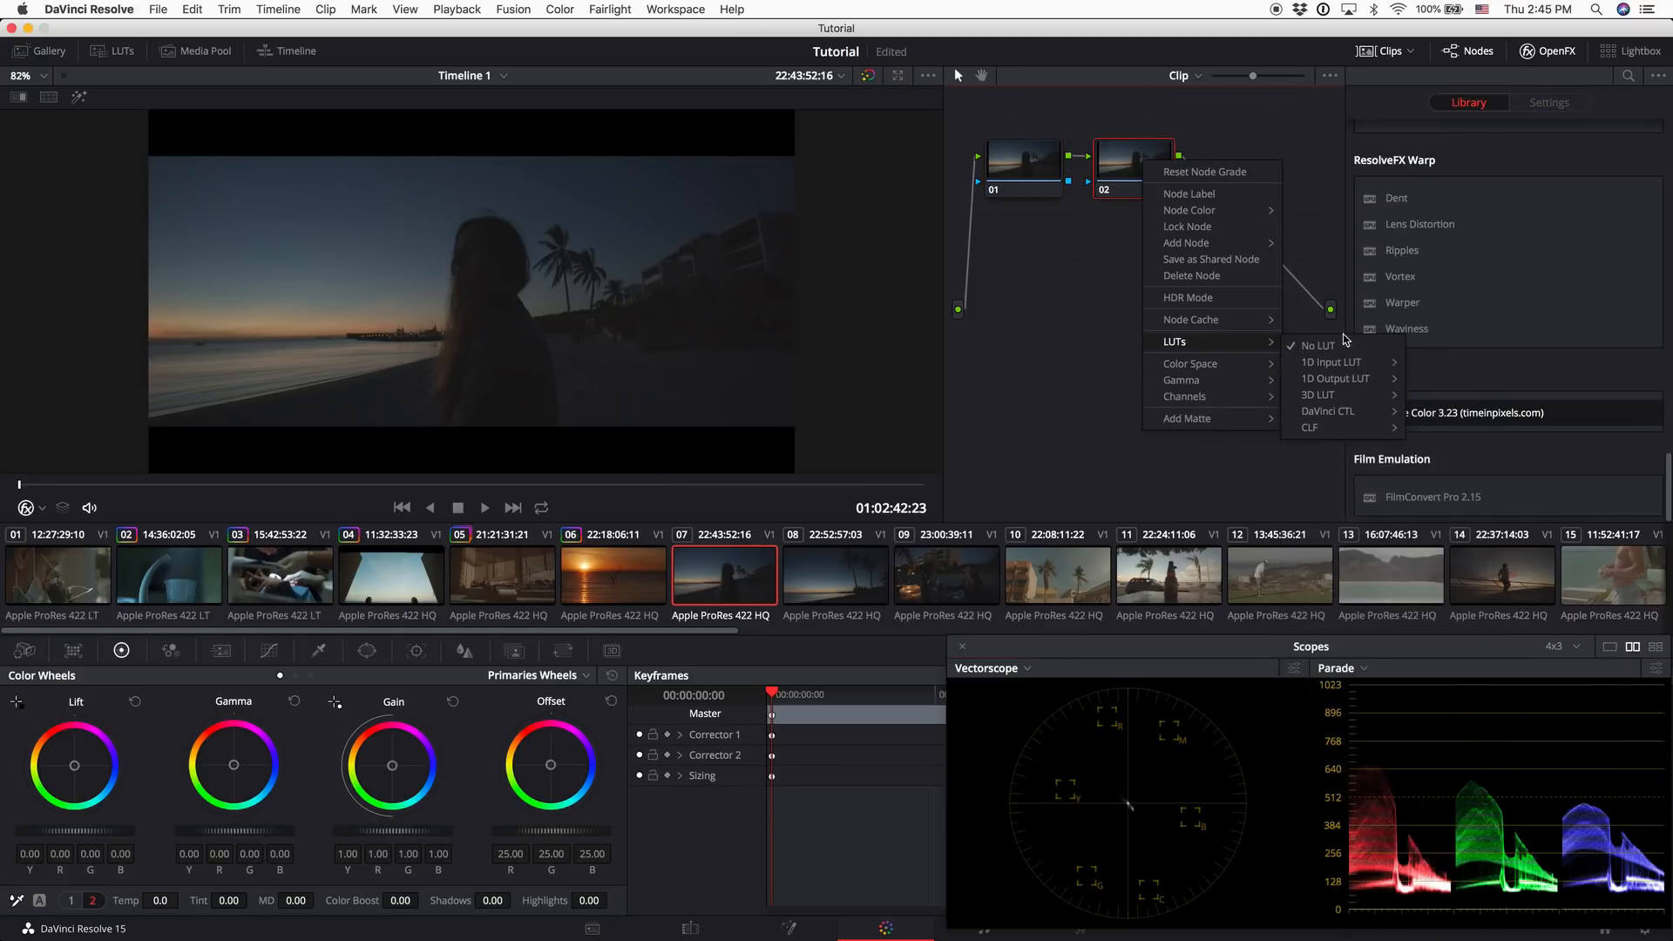
{"action": "mouse_move", "coordinate": [1351, 399]}
{"action": "mouse_move", "coordinate": [1467, 451]}
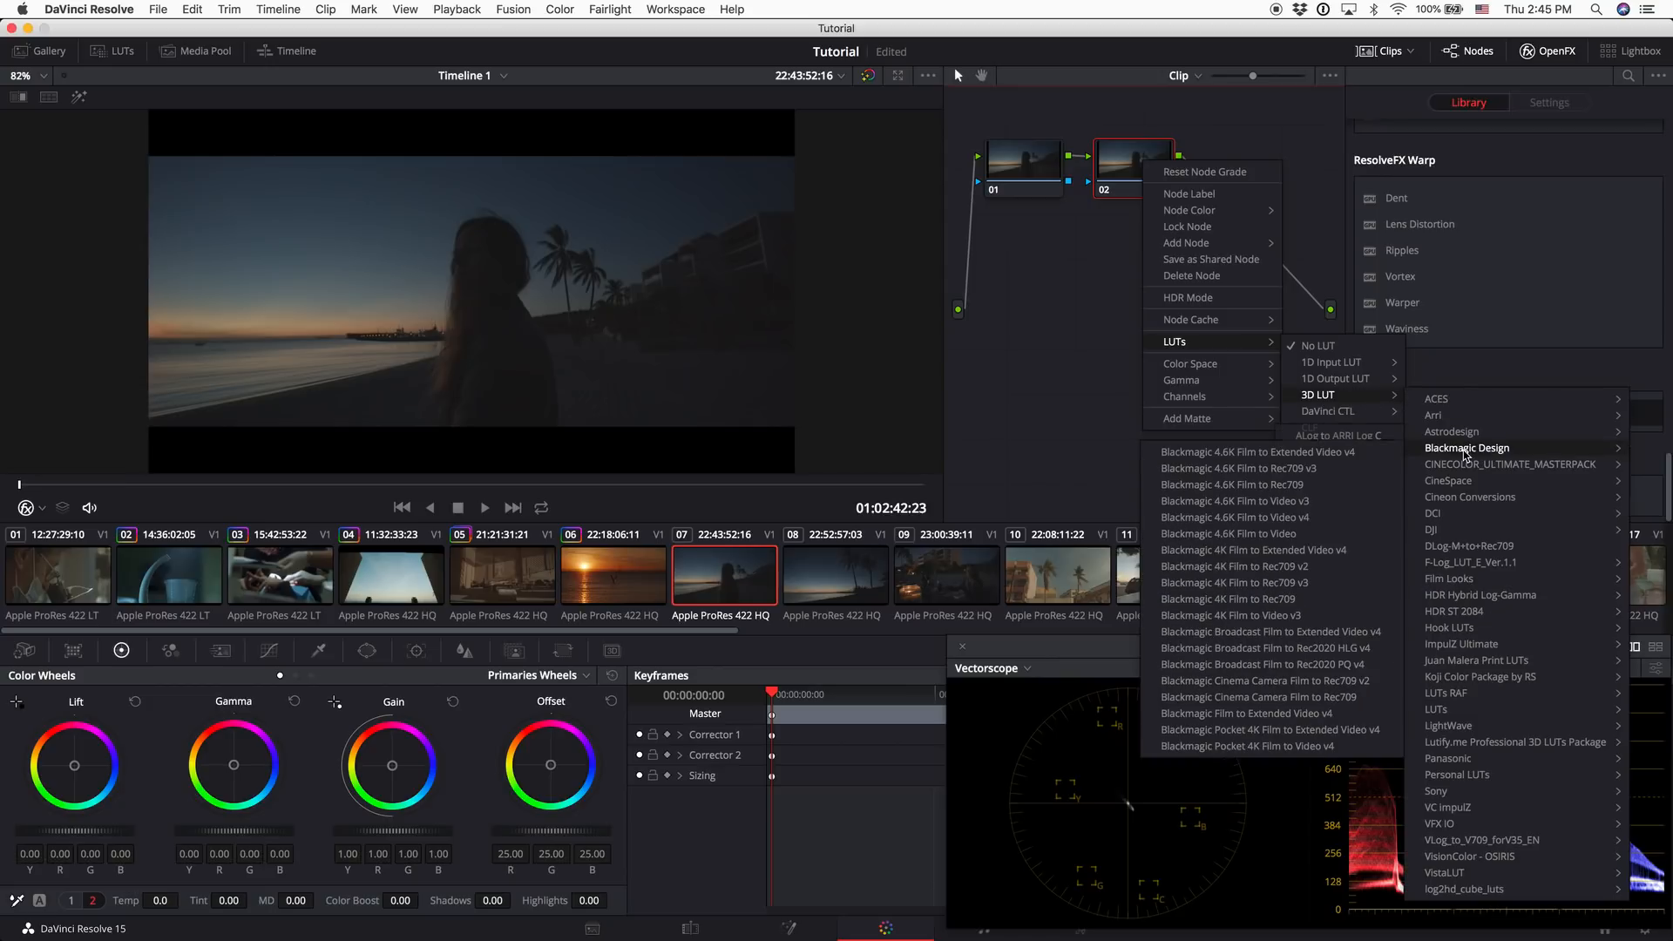
{"action": "left_click", "coordinate": [1237, 728]}
Scrub and play the opening of clip 07, and inspect a frame of the woman's silhouette full screen
{"action": "mouse_move", "coordinate": [77, 484]}
{"action": "left_mouse_down"}
{"action": "mouse_move", "coordinate": [355, 508]}
{"action": "mouse_move", "coordinate": [49, 489]}
{"action": "left_mouse_up"}
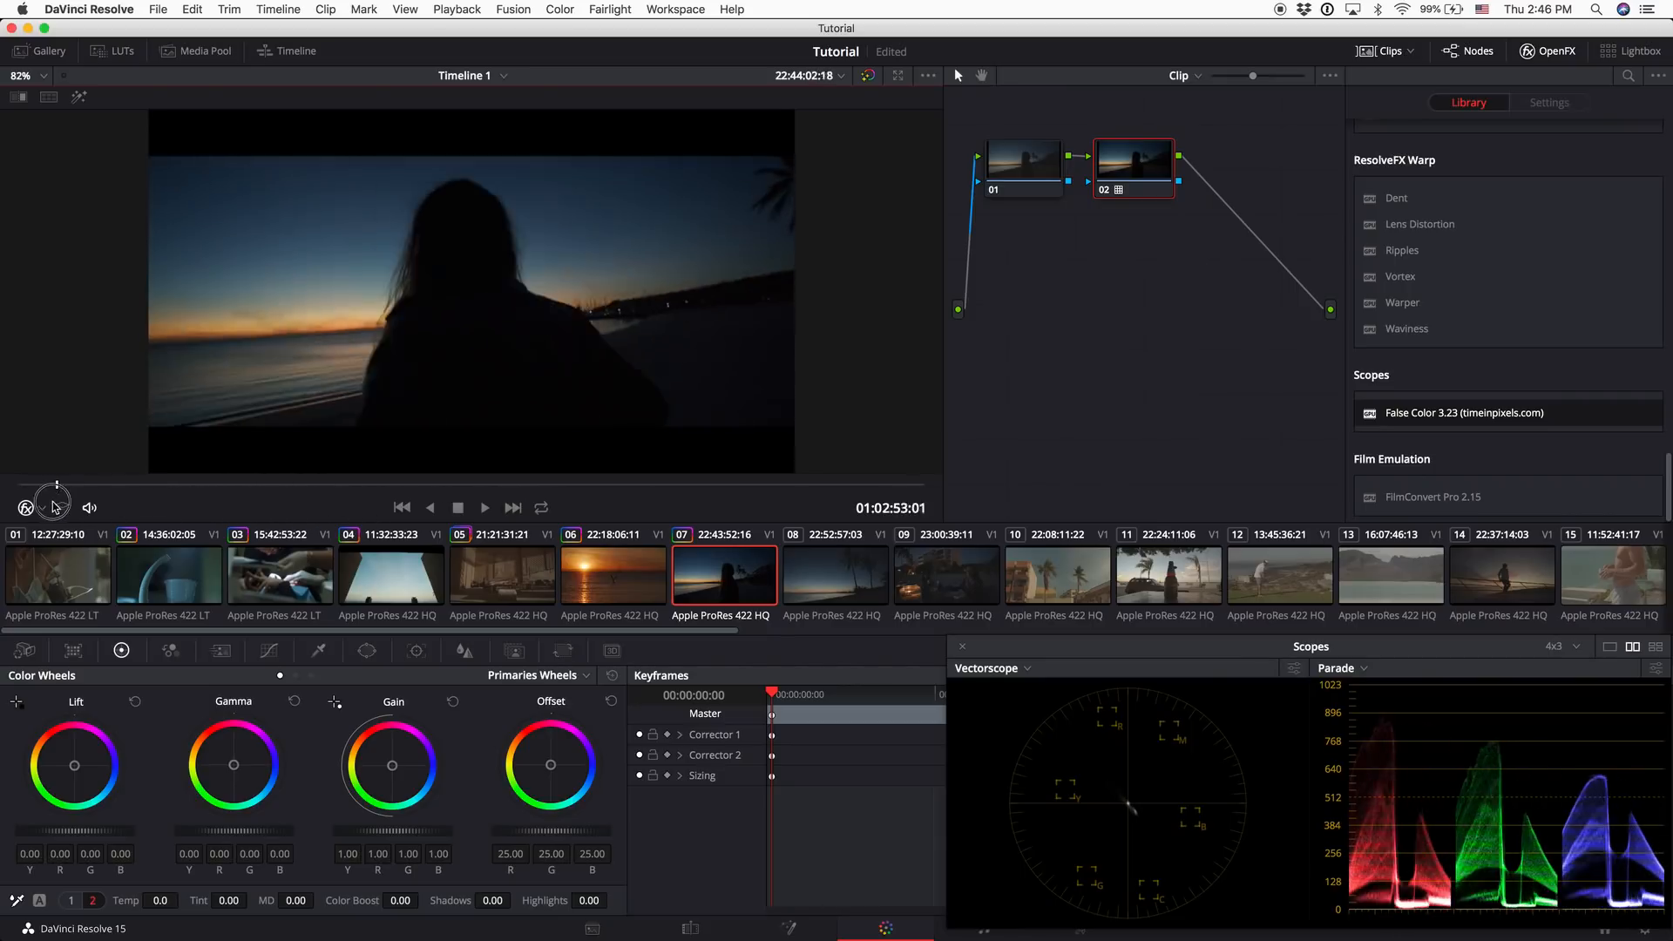
{"action": "key", "text": "space"}
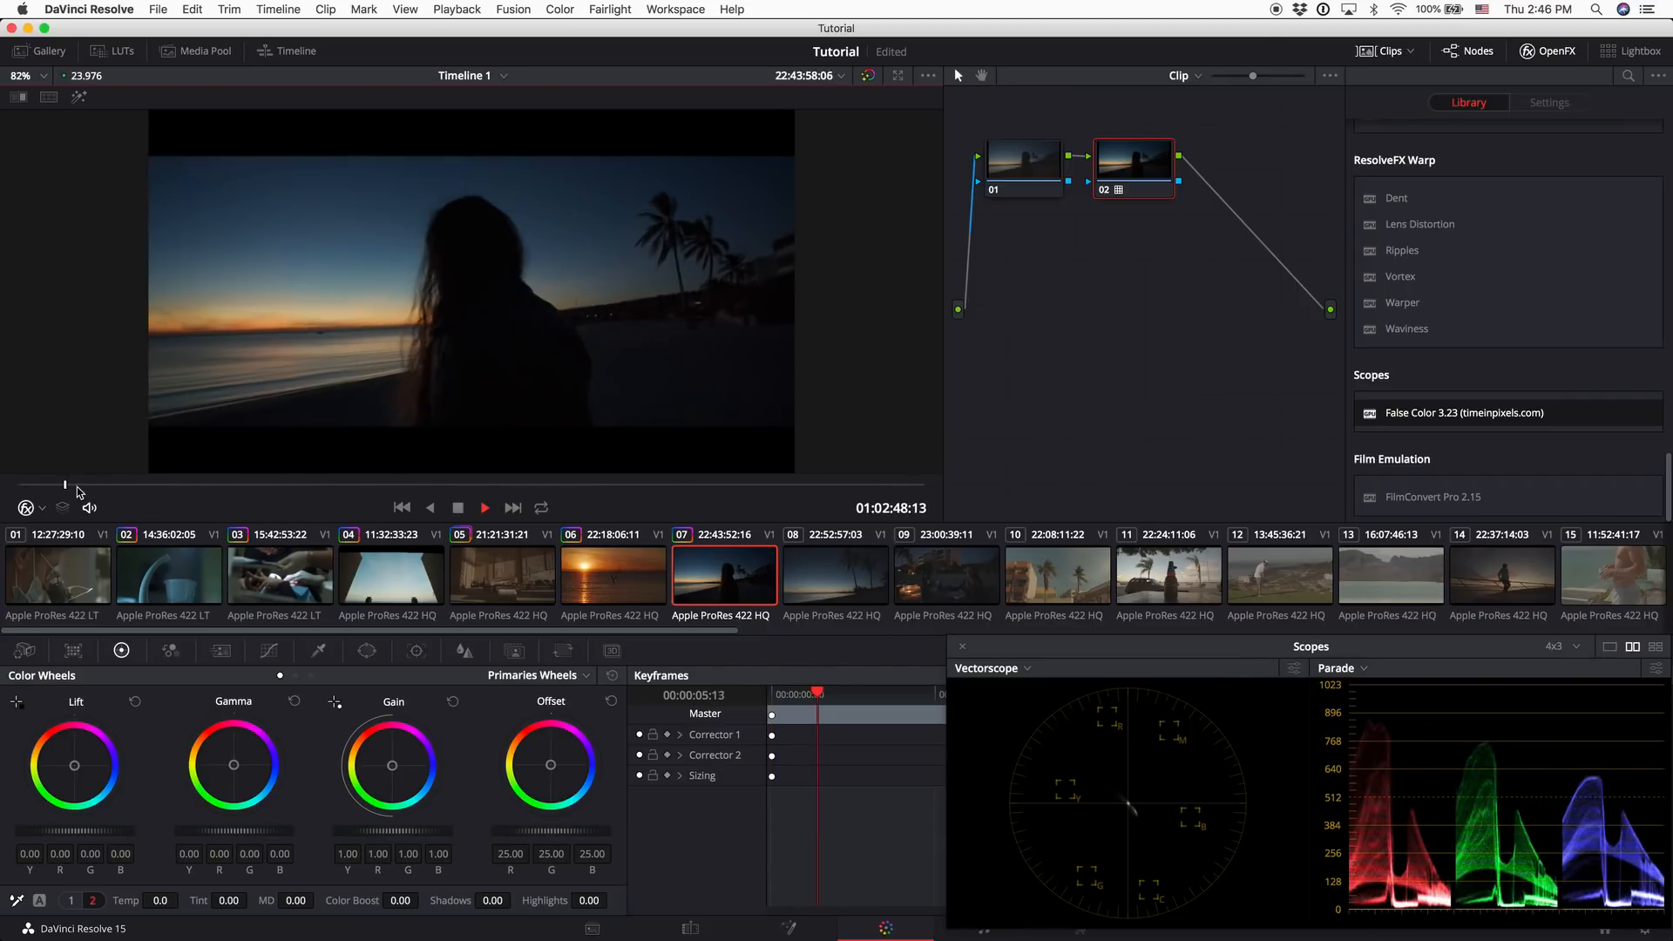
{"action": "left_click", "coordinate": [21, 485]}
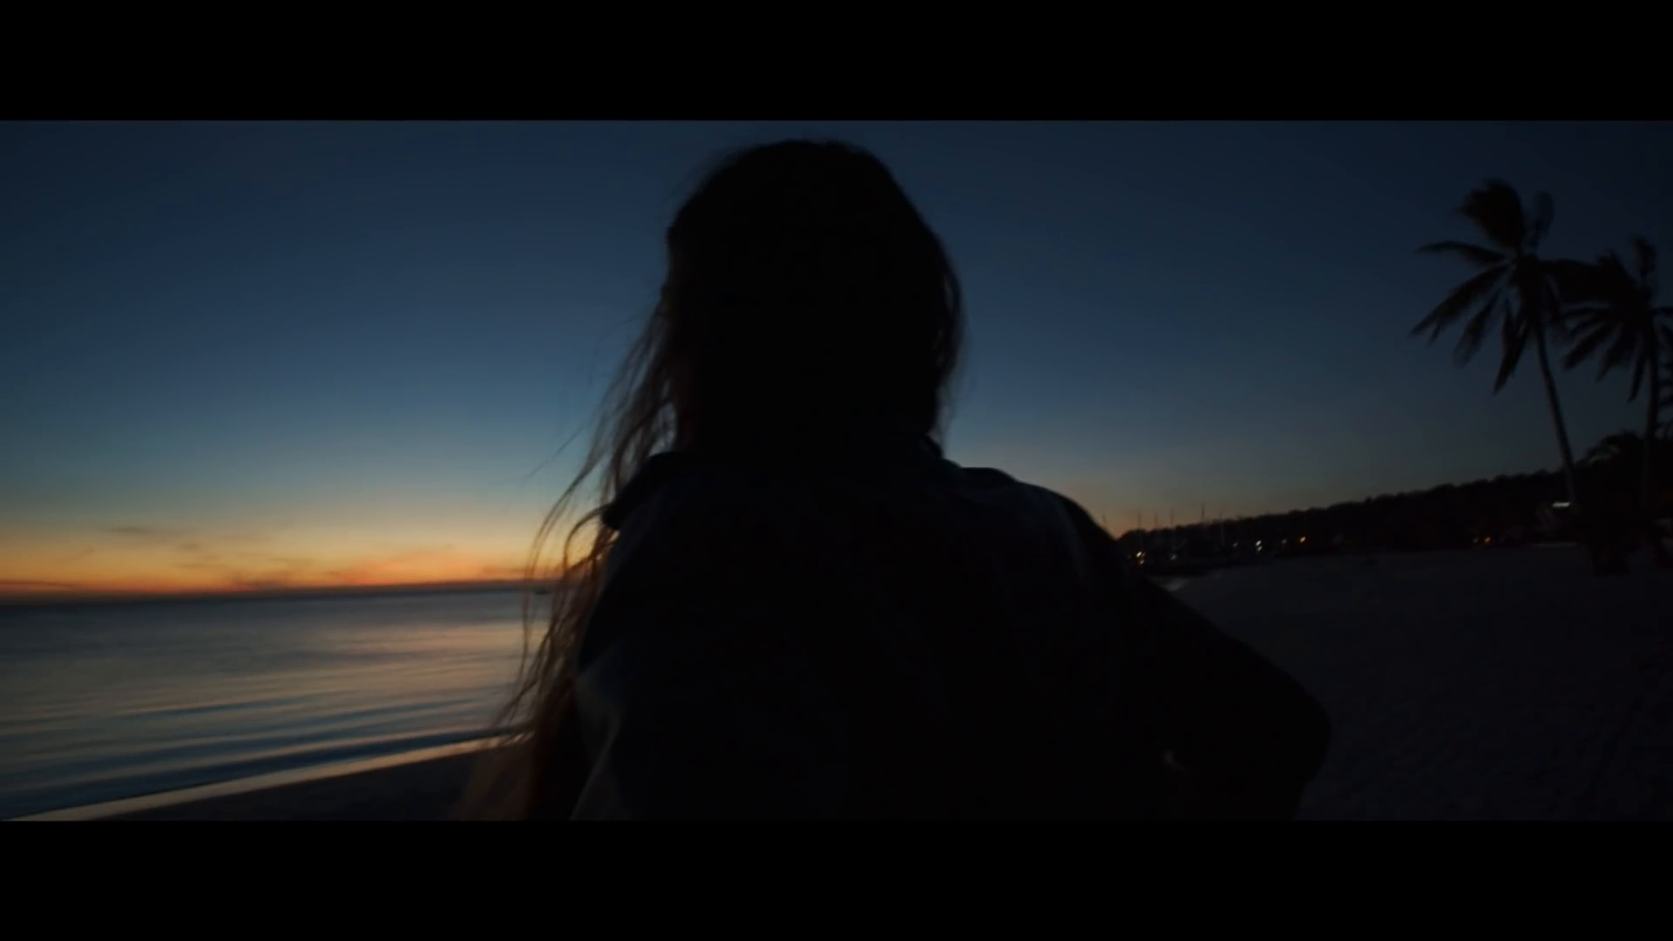
{"action": "left_click", "coordinate": [707, 627]}
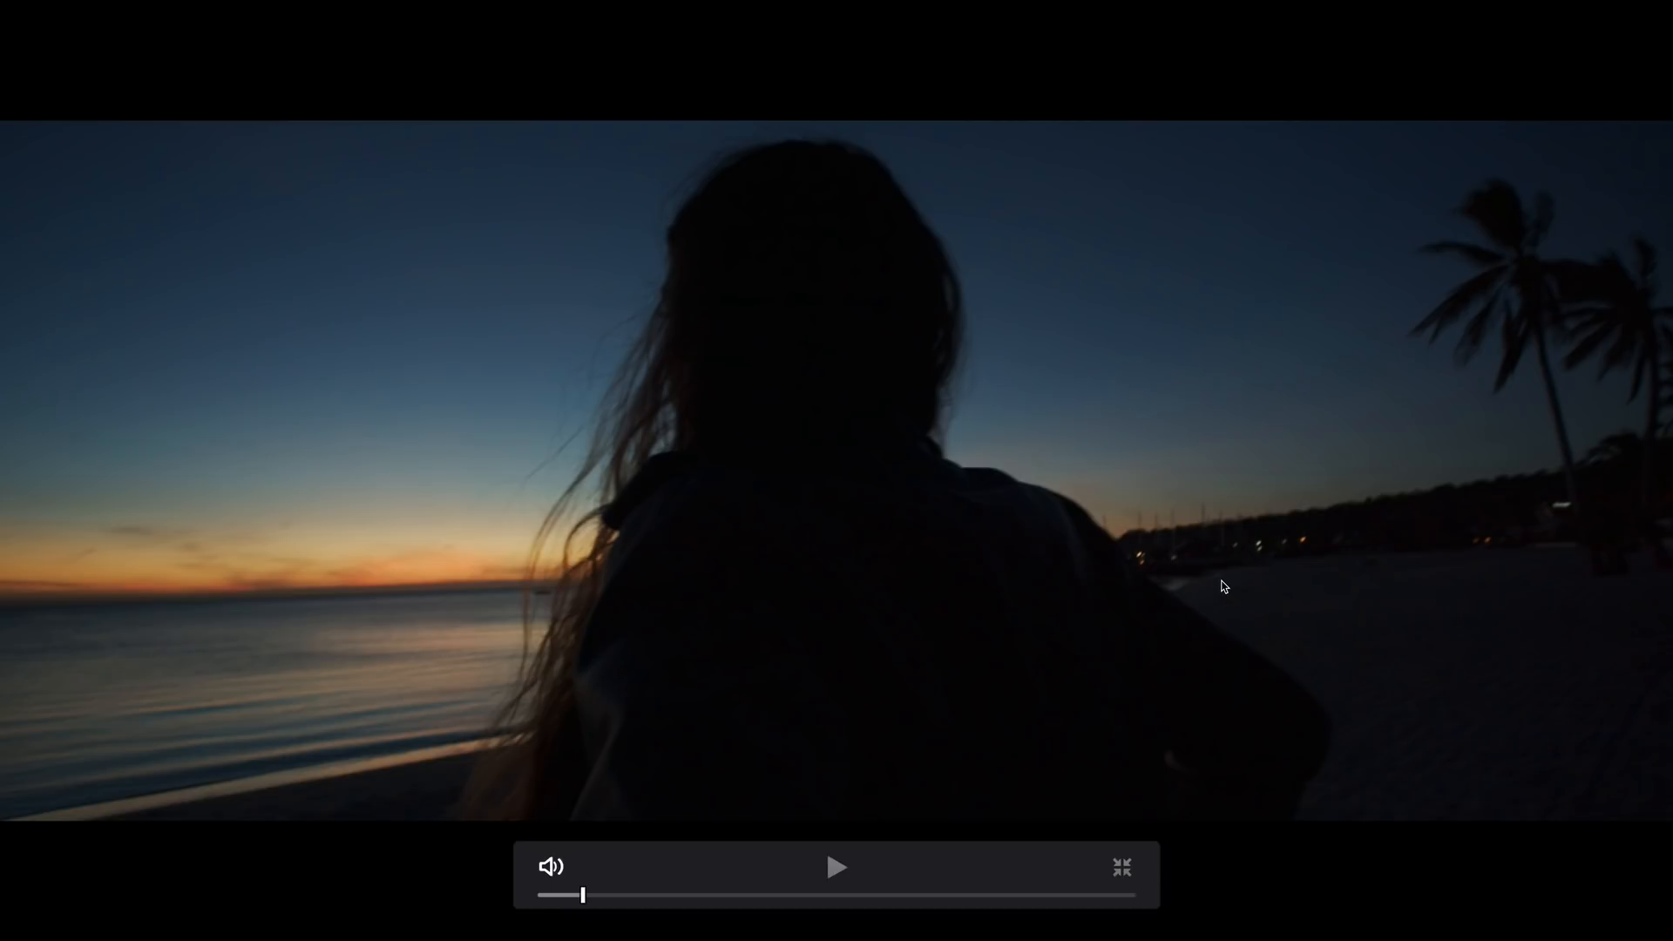
{"action": "key", "text": "Escape"}
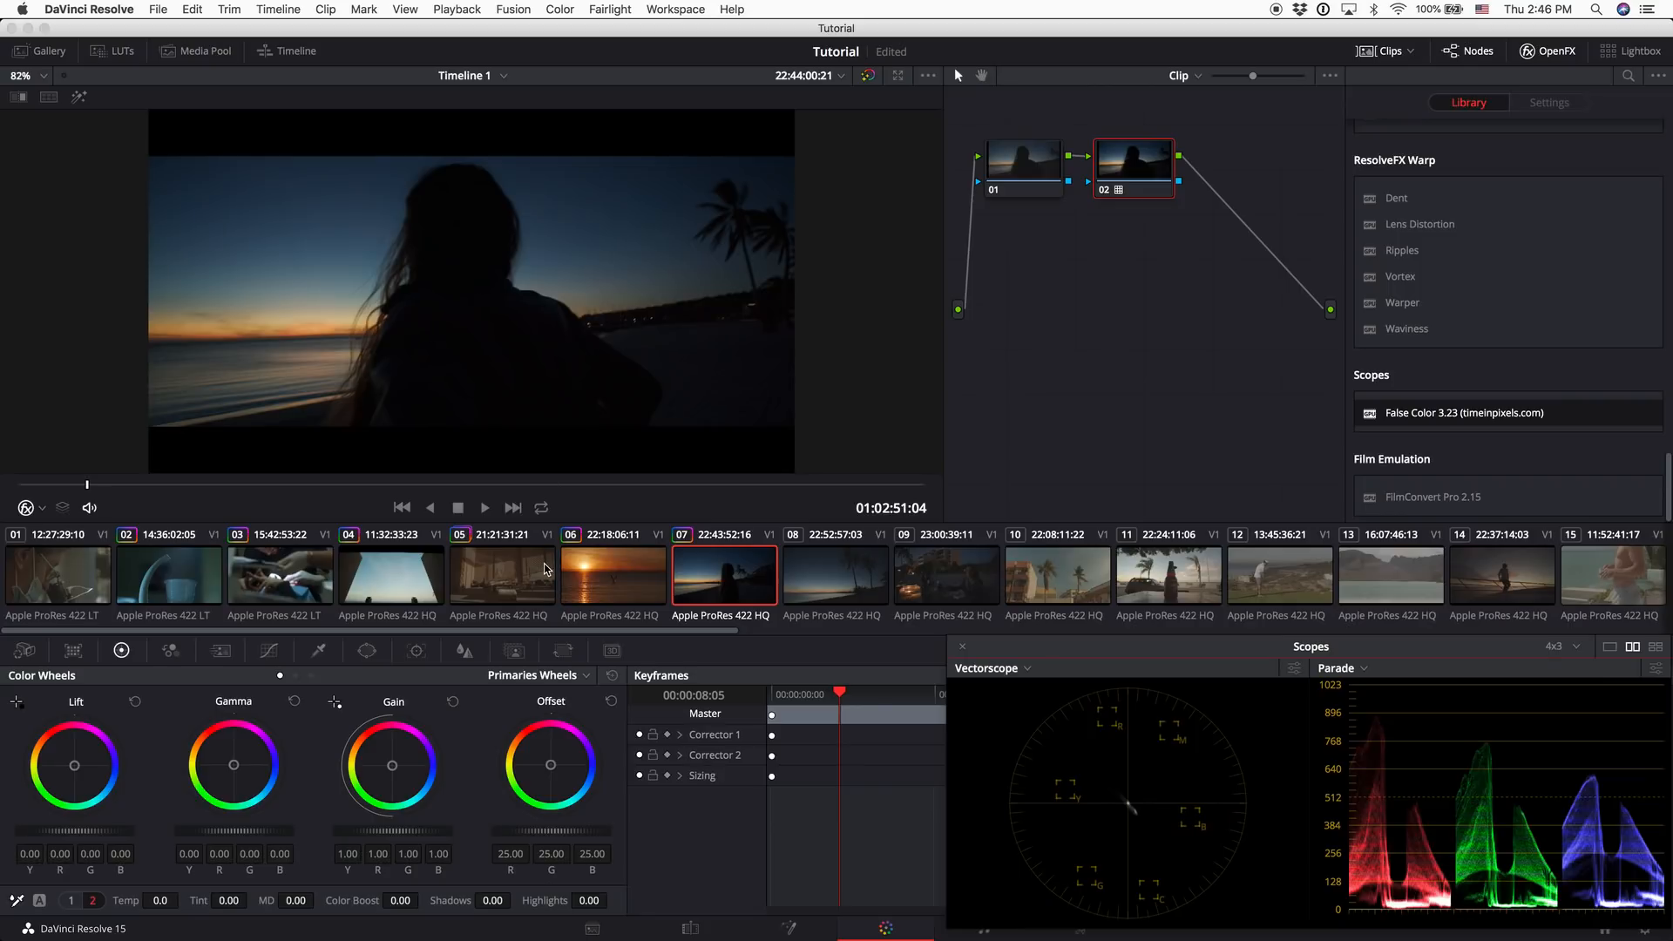
Play clip 07 full screen, skipping ahead to the woman facing the sea and continuing playback from there
{"action": "key", "text": "super+f"}
{"action": "key", "text": "space"}
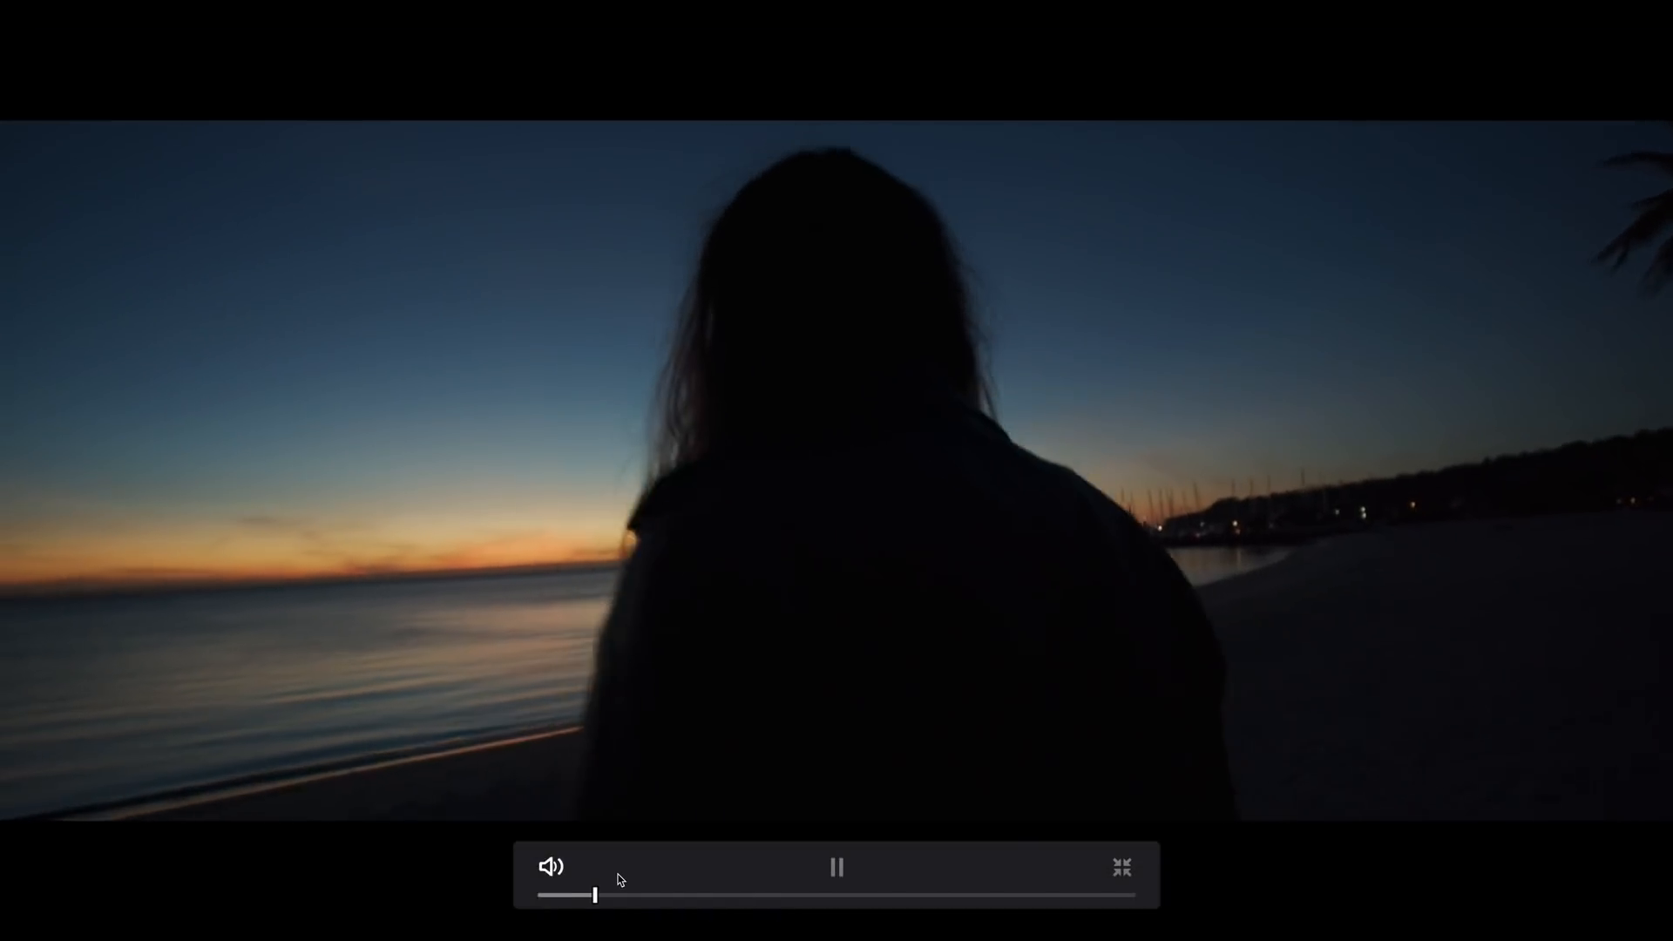
{"action": "left_click_drag", "start_coordinate": [636, 895], "coordinate": [828, 897]}
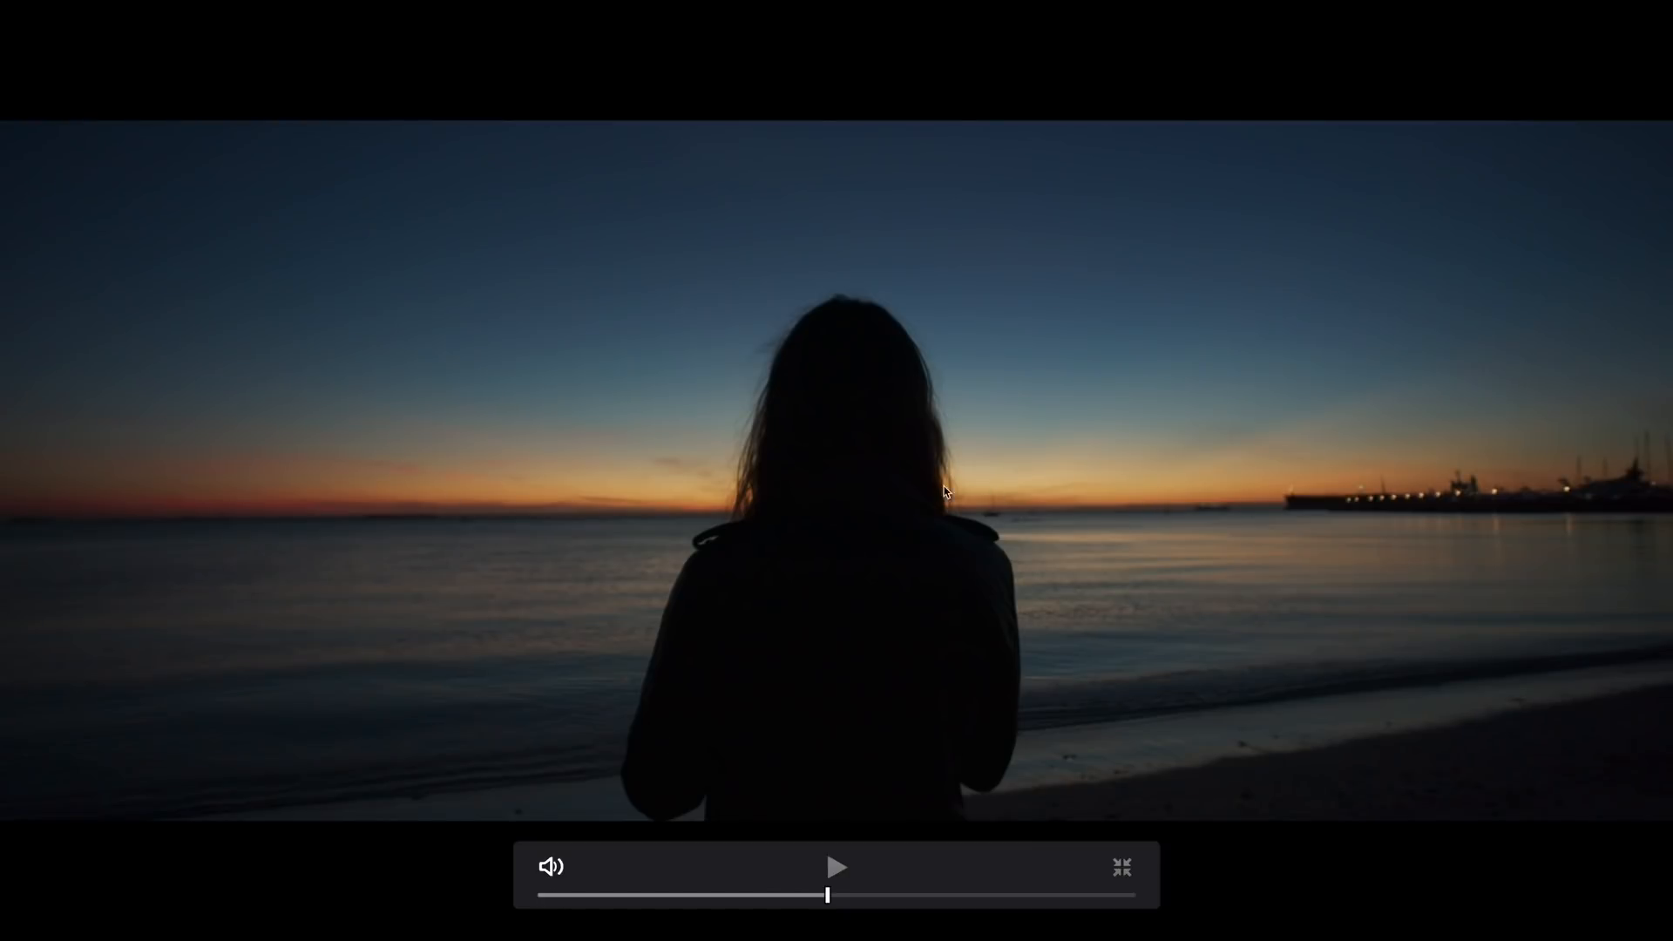
{"action": "left_click", "coordinate": [1004, 568]}
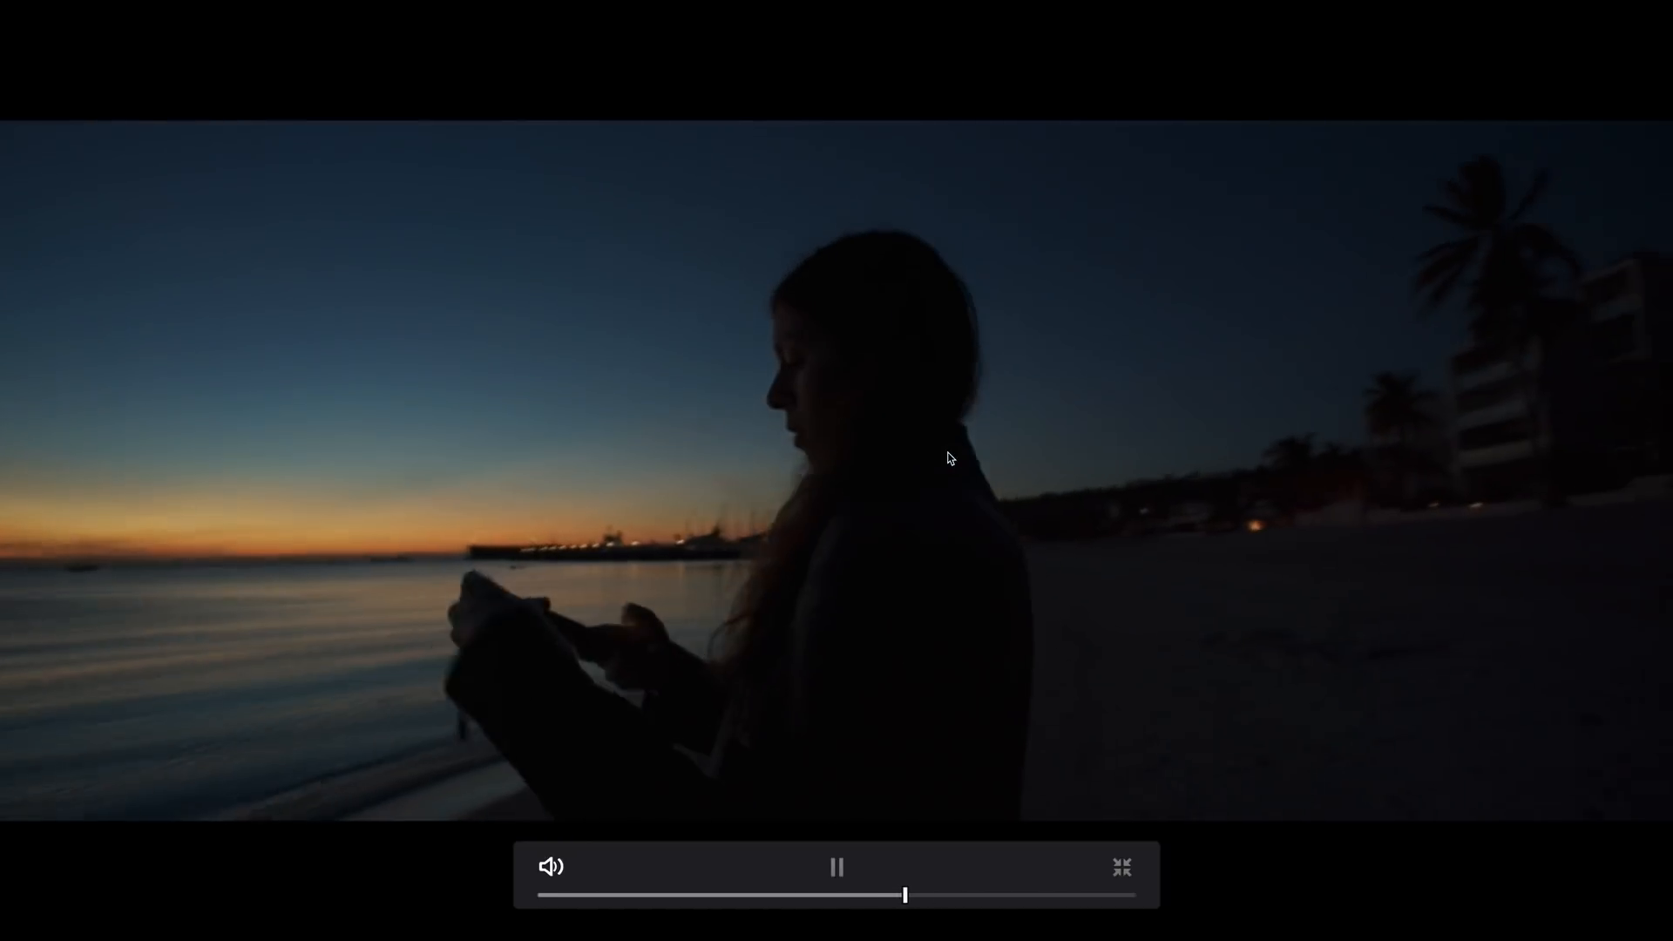
Skip further through the silhouette clip's full-screen playback, and look at clips 11 and 10
{"action": "left_click_drag", "start_coordinate": [922, 903], "coordinate": [985, 902]}
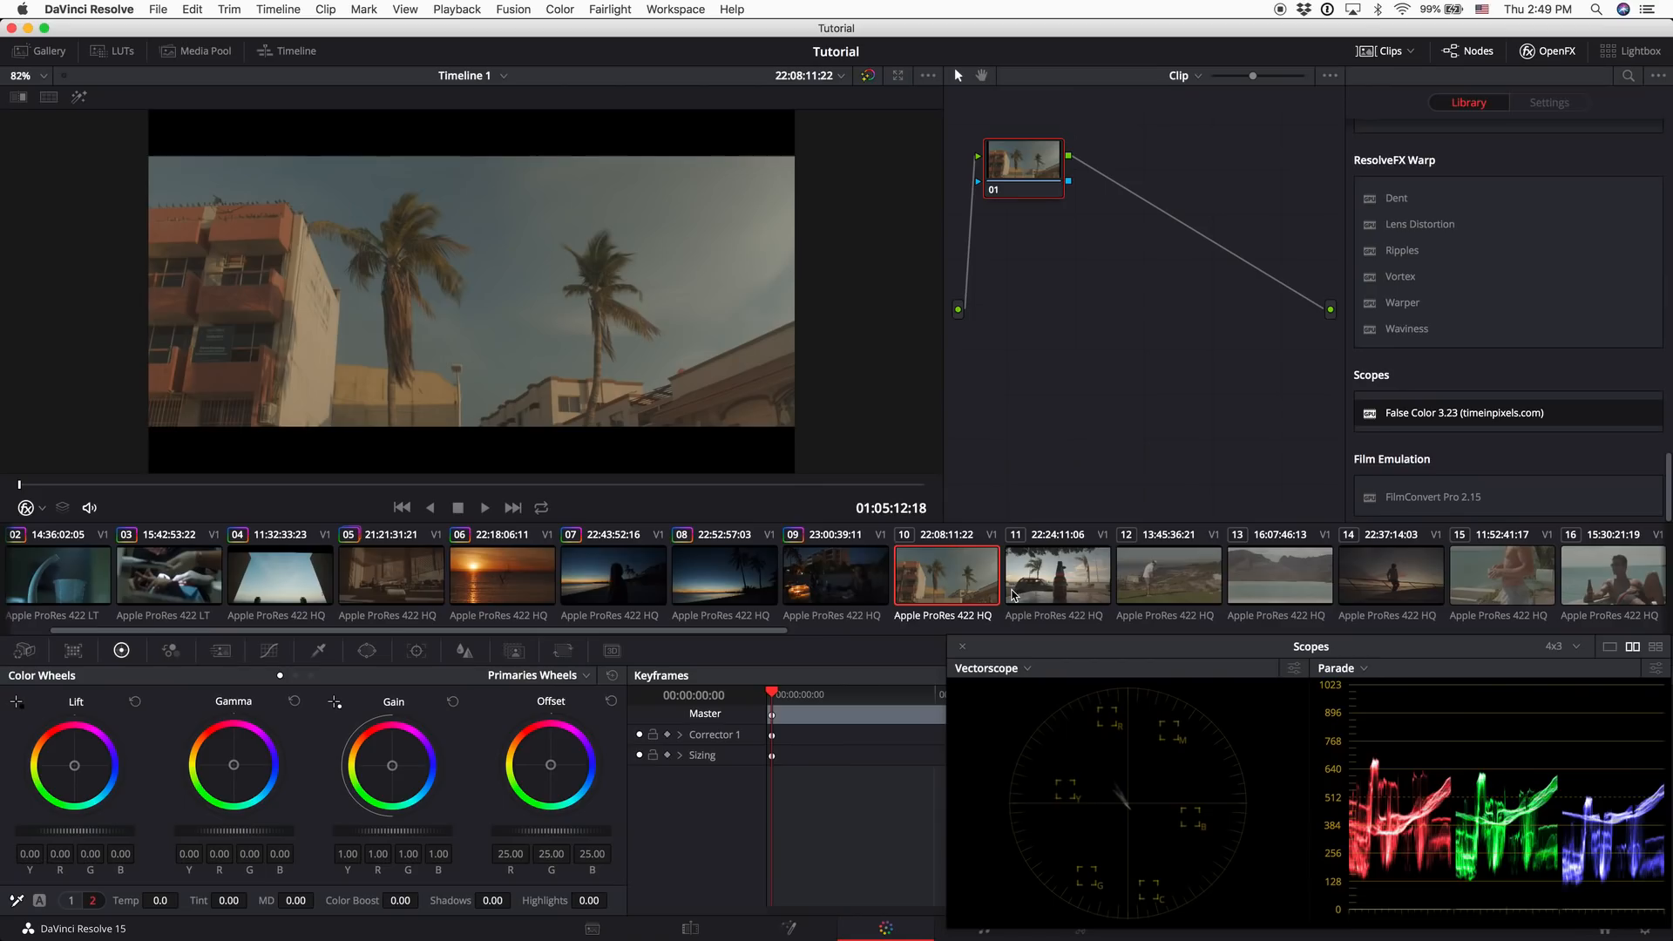
{"action": "left_click", "coordinate": [1069, 571]}
{"action": "left_click", "coordinate": [991, 573]}
On clip 11, go to the frame at 01:05:40:18, add a serial node and apply the 3D LUT Blackmagic Pocket 4K Film to Extended Video v4
{"action": "left_click", "coordinate": [1034, 570]}
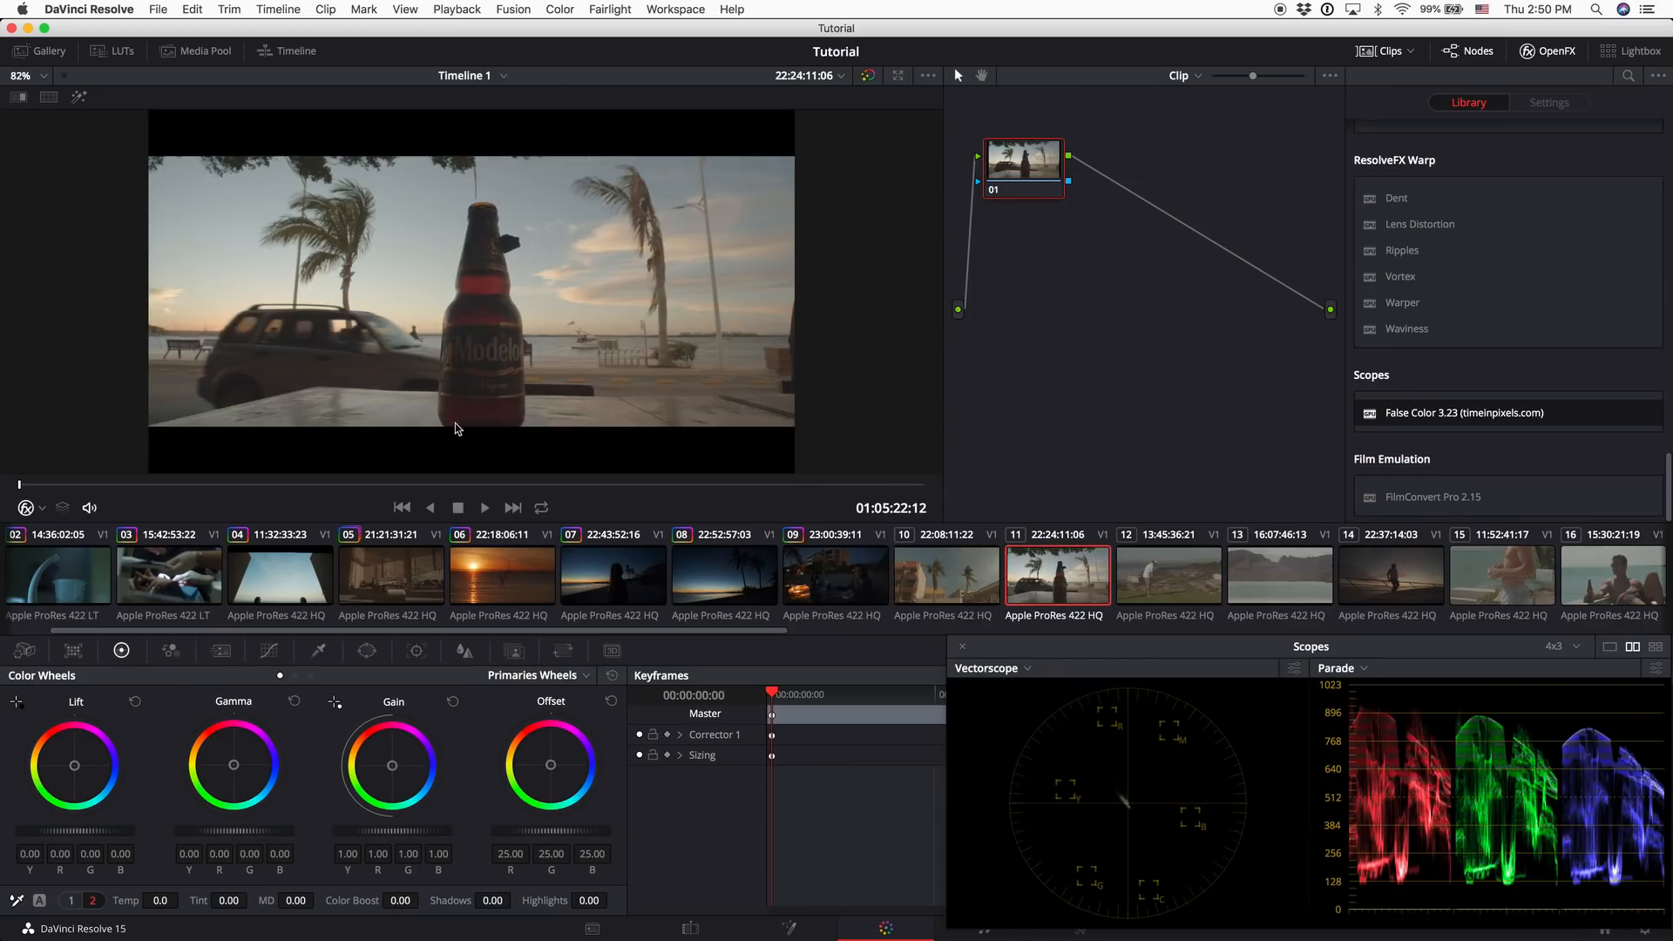
{"action": "left_click_drag", "start_coordinate": [409, 482], "coordinate": [730, 486]}
{"action": "key", "text": "alt+s"}
{"action": "right_click", "coordinate": [1144, 149]}
{"action": "mouse_move", "coordinate": [1174, 326]}
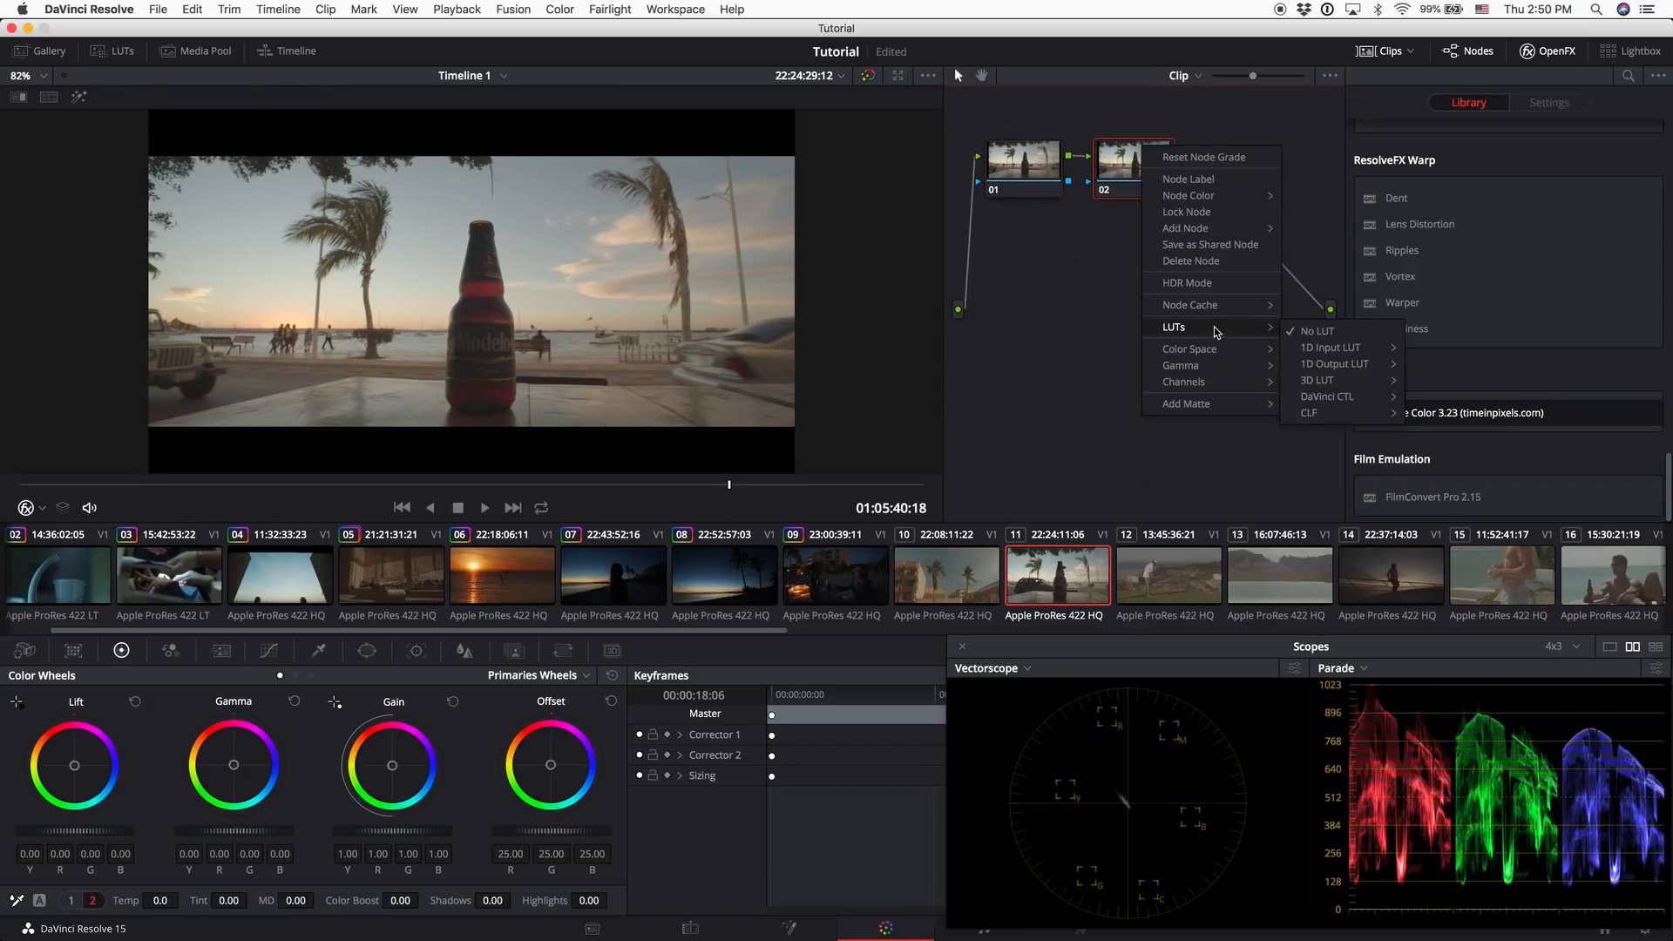
{"action": "mouse_move", "coordinate": [1323, 381]}
{"action": "mouse_move", "coordinate": [1473, 433]}
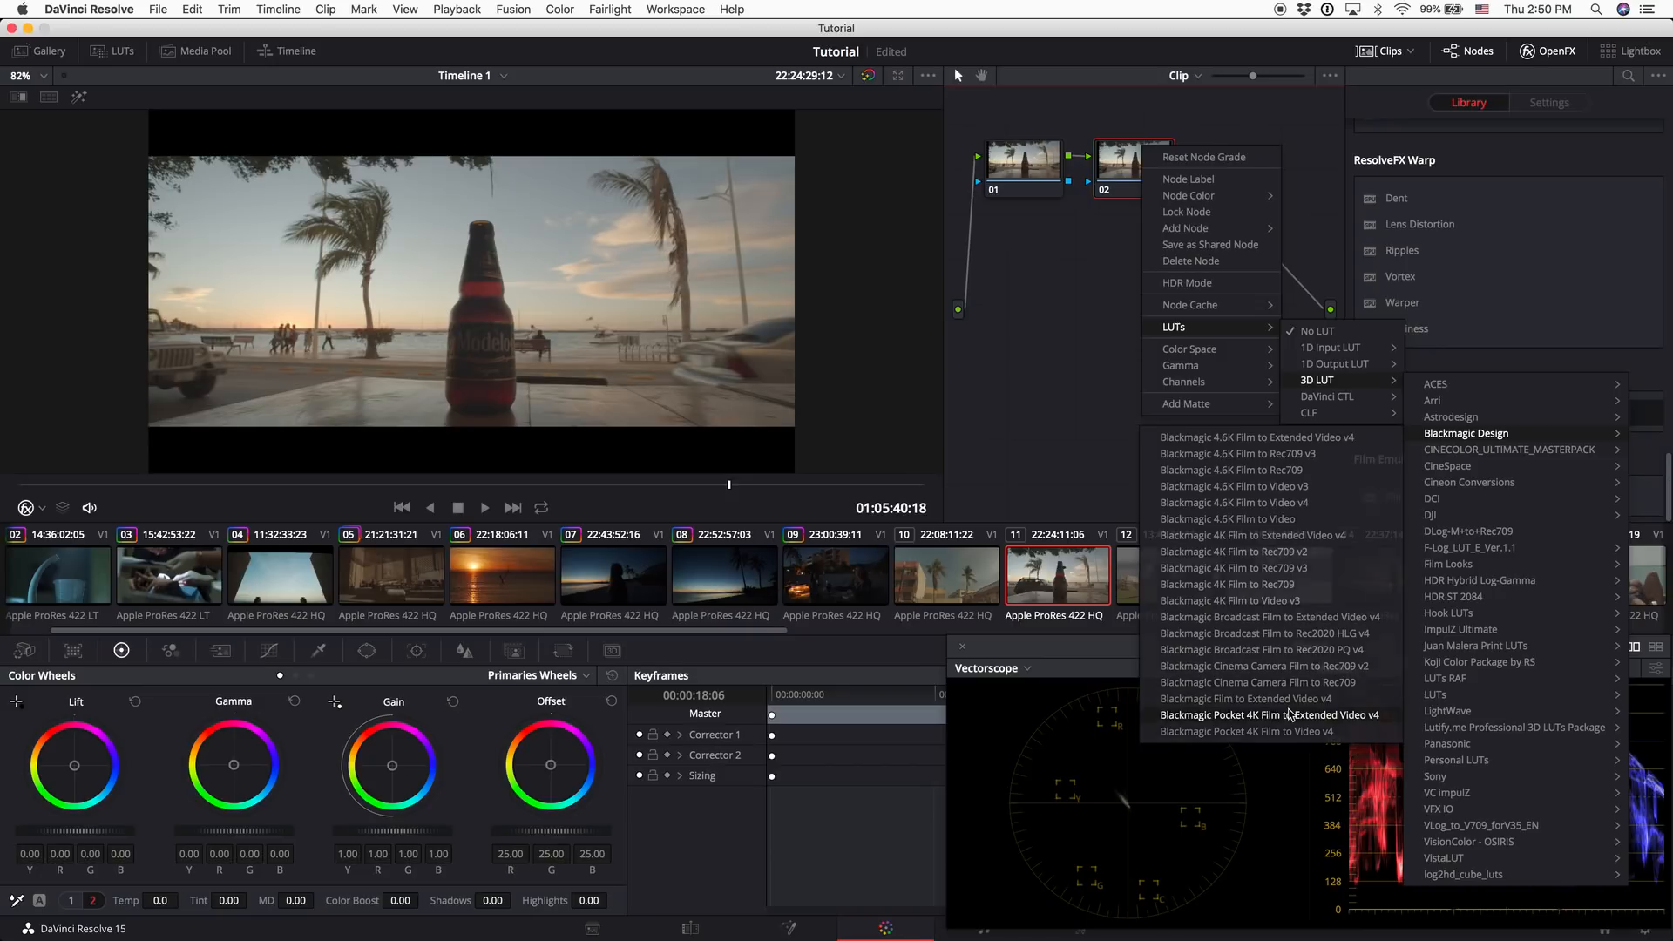
{"action": "left_click", "coordinate": [1290, 715]}
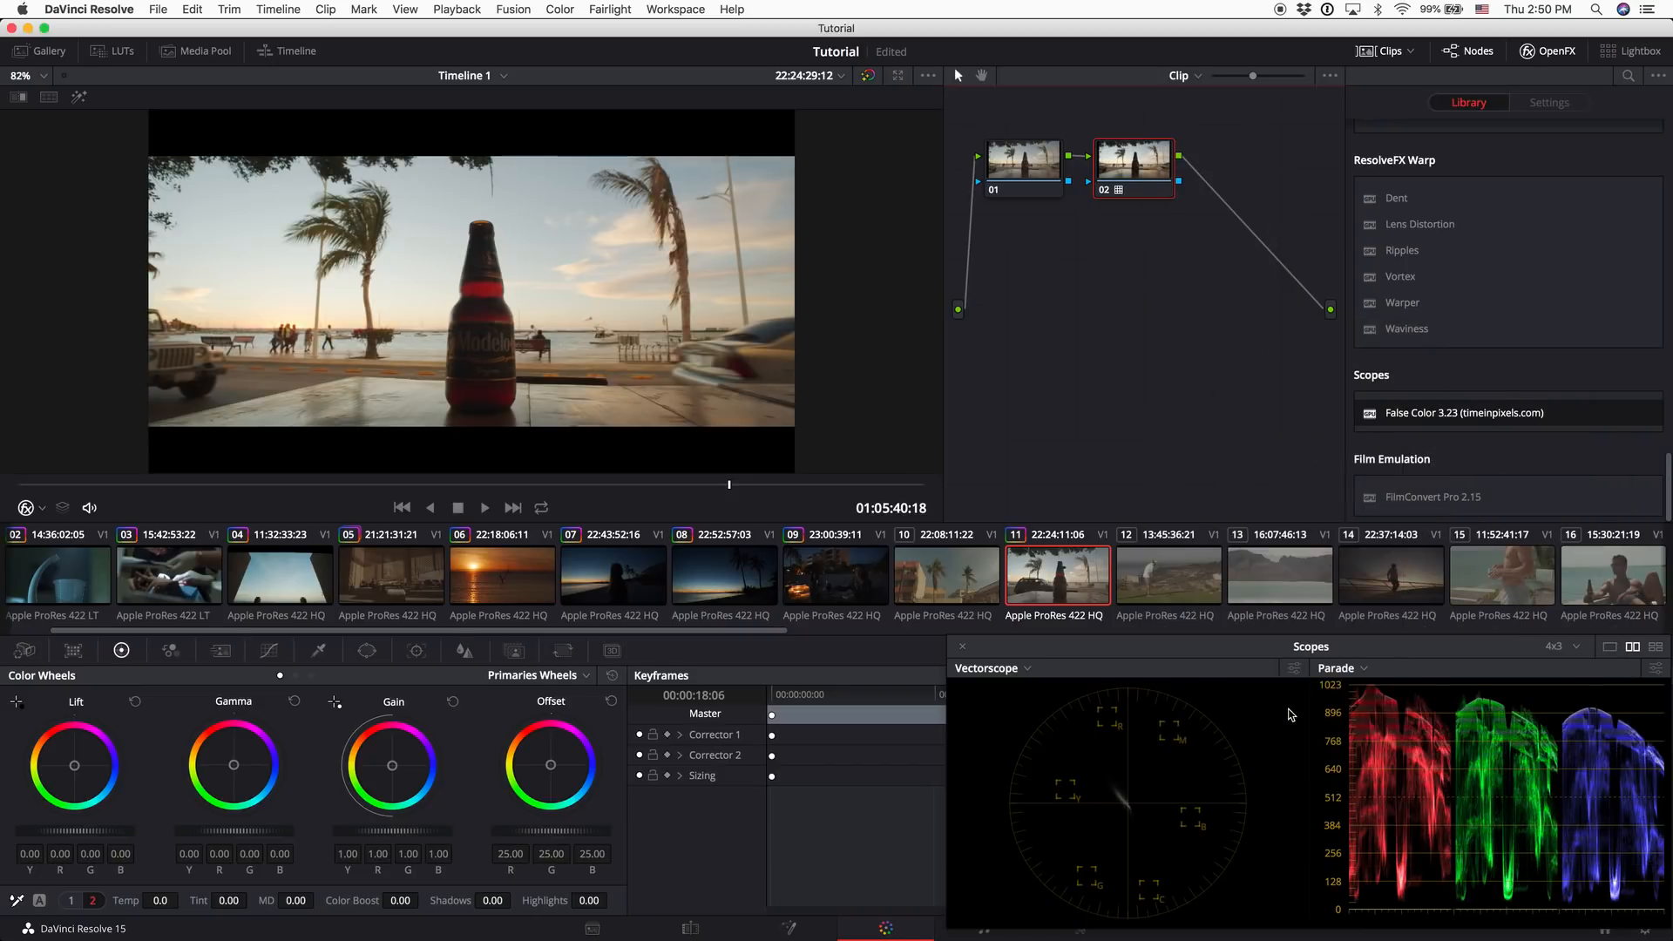
On clip 11's first node, lower gain to 0.83, raise gamma to 0.01 and bring lift to just below zero
{"action": "left_click", "coordinate": [1024, 165]}
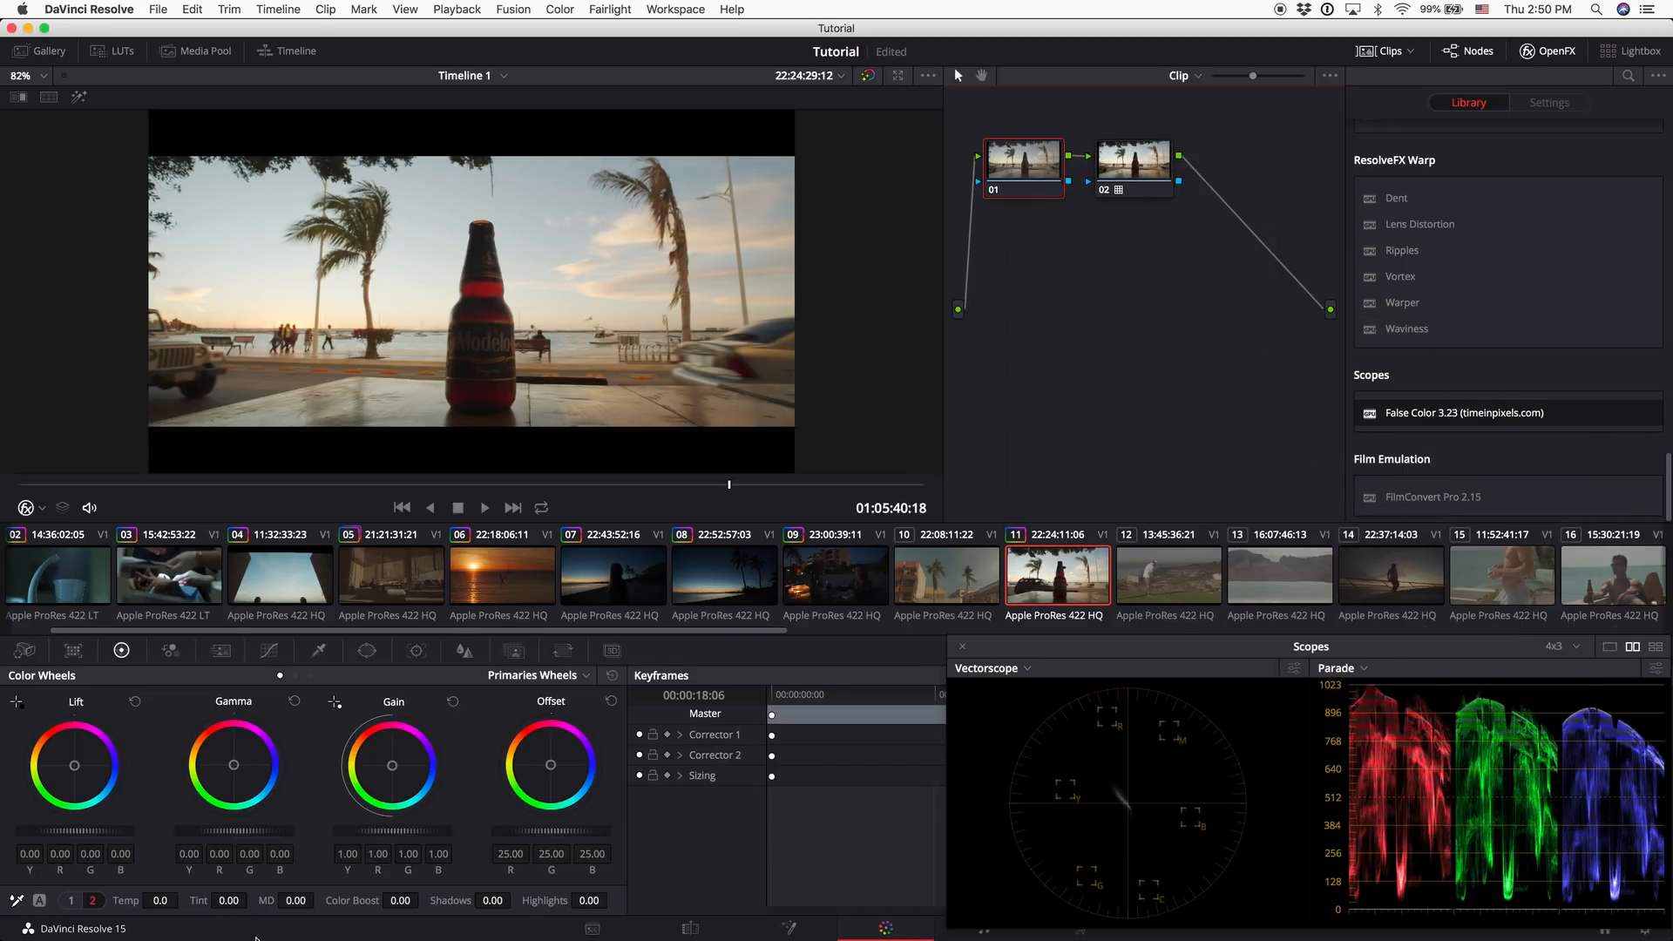
{"action": "left_click_drag", "start_coordinate": [413, 834], "coordinate": [360, 839]}
{"action": "left_click_drag", "start_coordinate": [65, 832], "coordinate": [102, 834]}
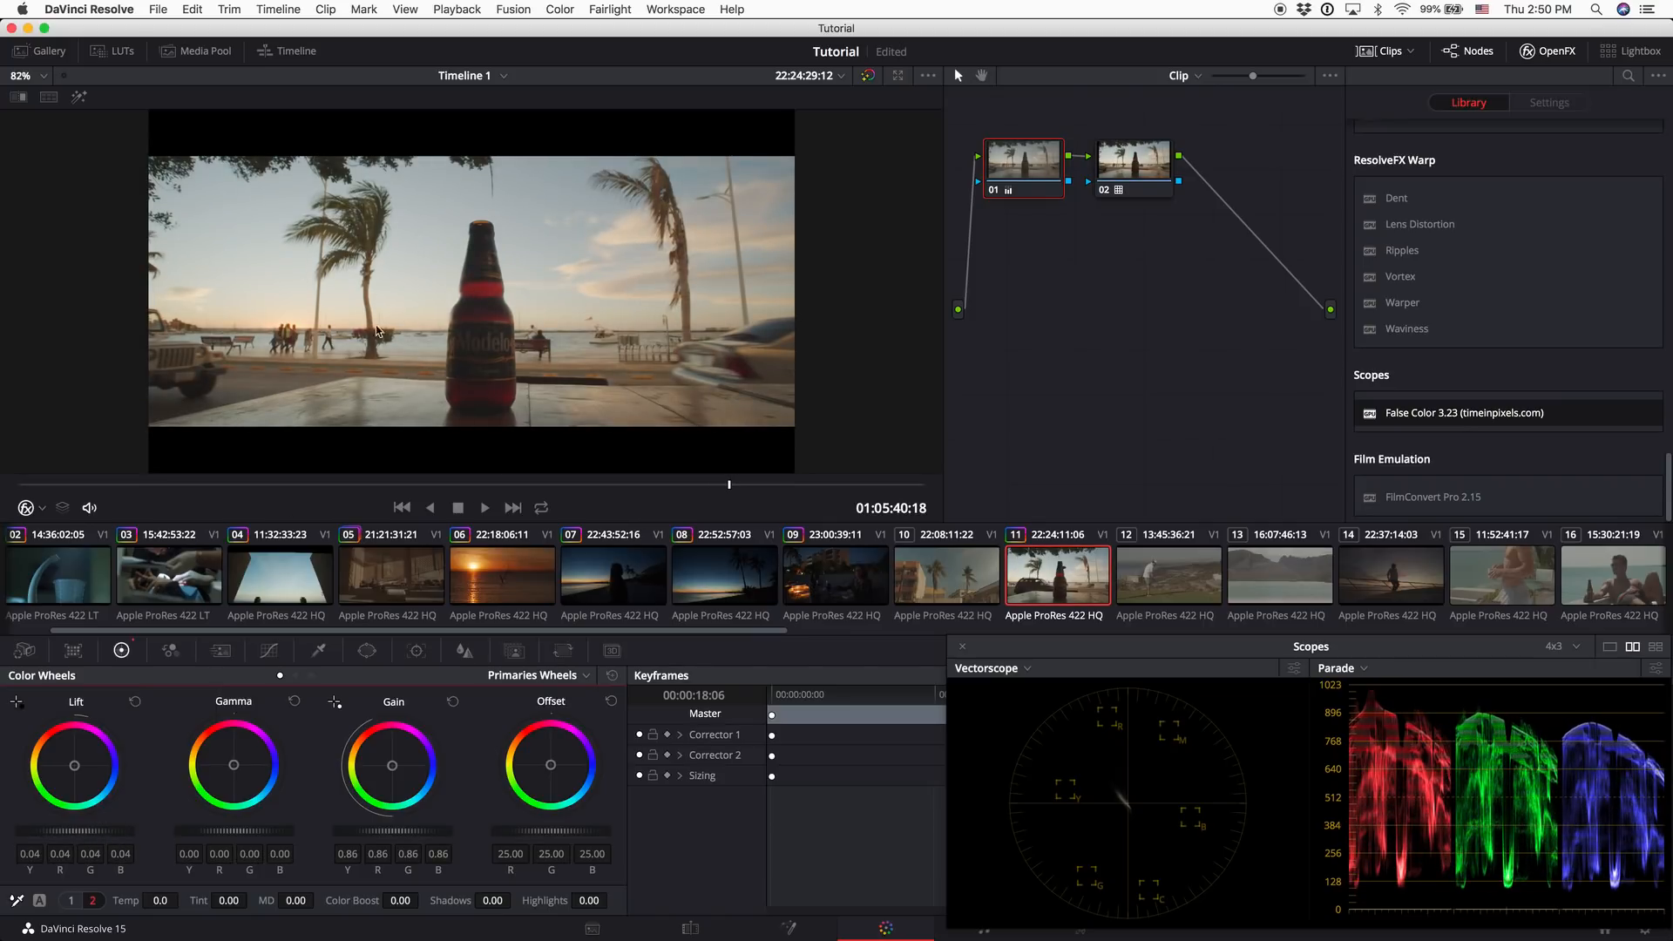
{"action": "left_click_drag", "start_coordinate": [109, 832], "coordinate": [50, 832]}
{"action": "mouse_move", "coordinate": [233, 833]}
{"action": "left_mouse_down"}
{"action": "mouse_move", "coordinate": [300, 825]}
{"action": "mouse_move", "coordinate": [241, 827]}
{"action": "left_mouse_up"}
{"action": "mouse_move", "coordinate": [61, 834]}
{"action": "left_mouse_down"}
{"action": "mouse_move", "coordinate": [112, 832]}
{"action": "mouse_move", "coordinate": [57, 832]}
{"action": "left_mouse_up"}
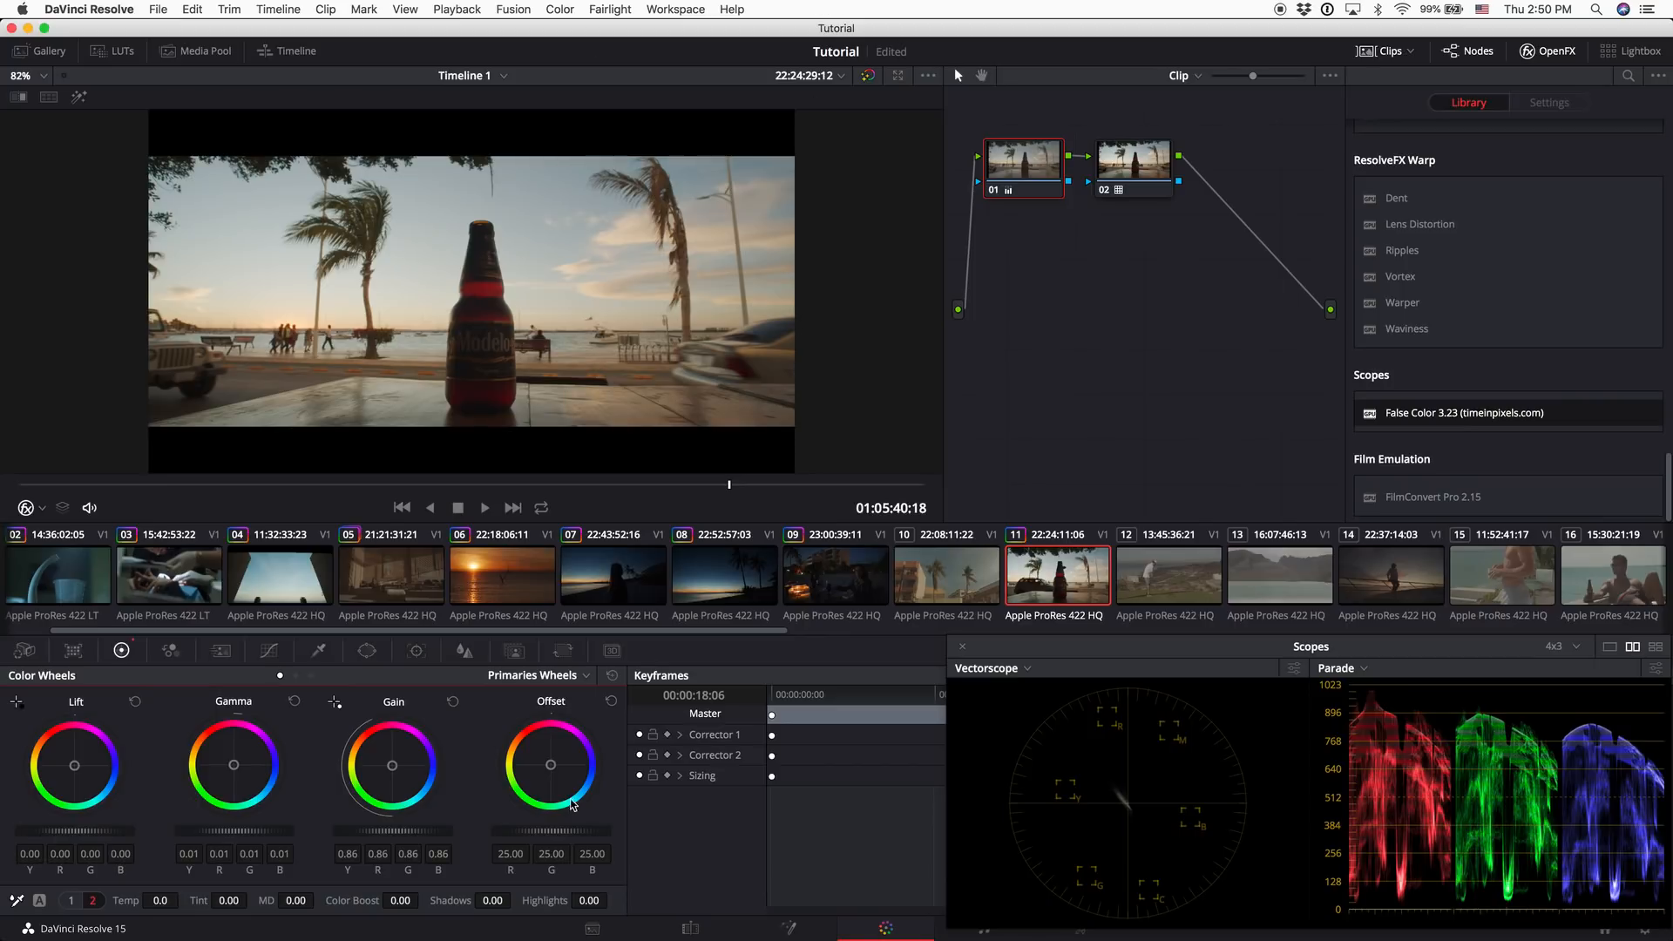
{"action": "left_click_drag", "start_coordinate": [428, 838], "coordinate": [402, 834]}
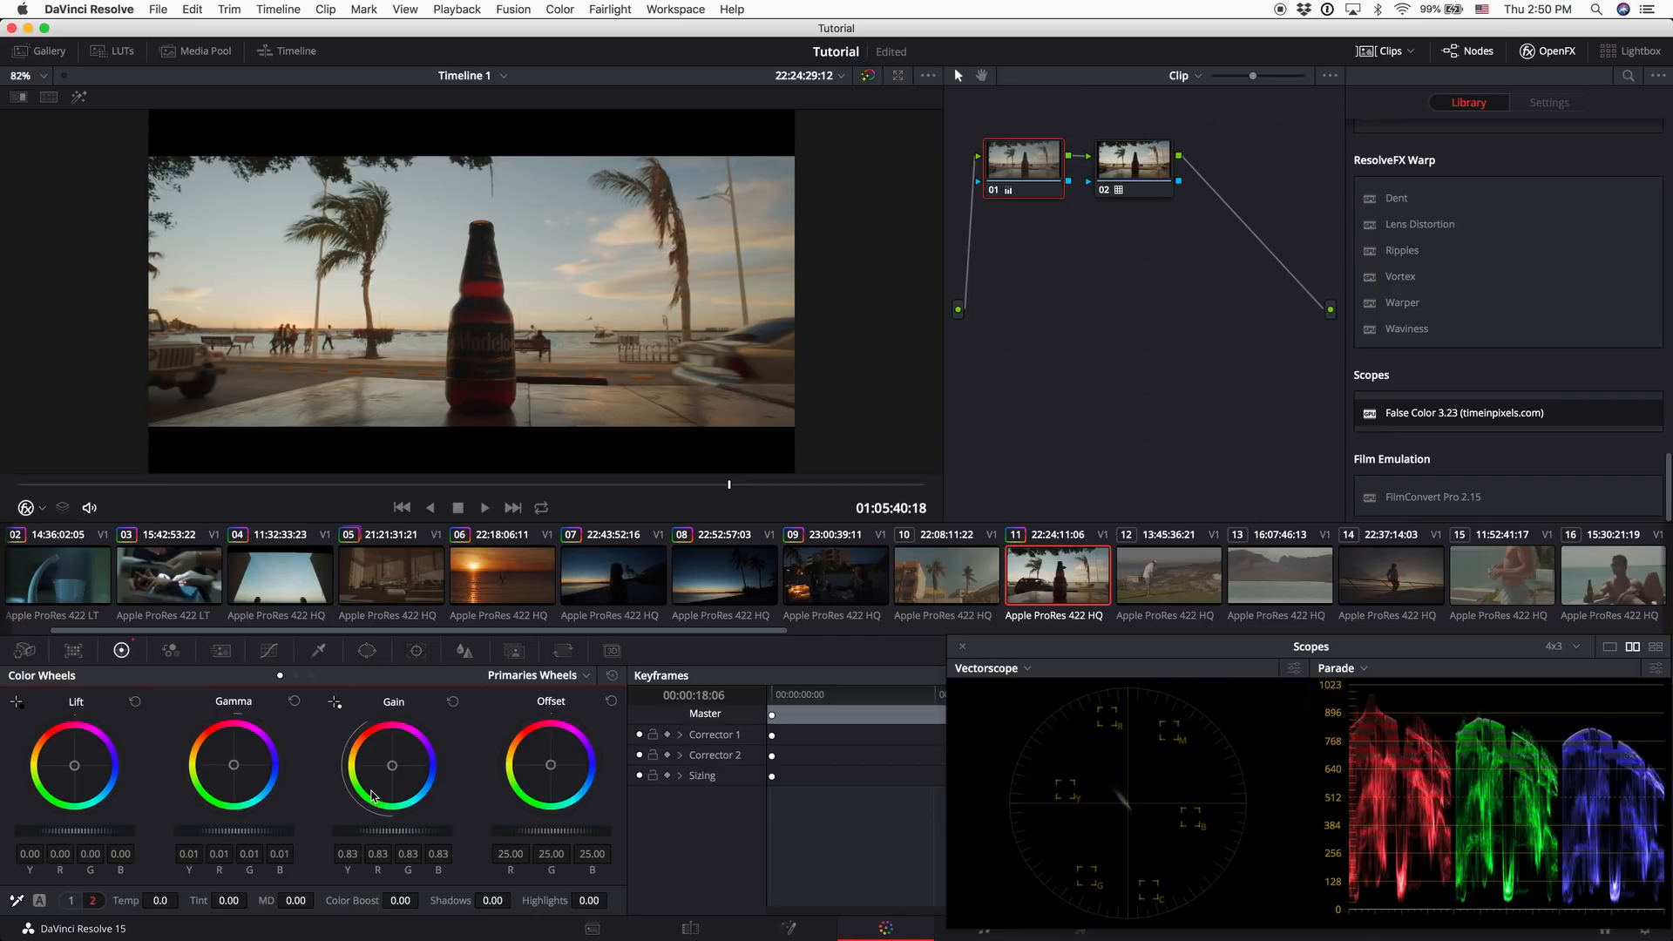
{"action": "left_click", "coordinate": [1113, 163]}
{"action": "left_click", "coordinate": [1025, 158]}
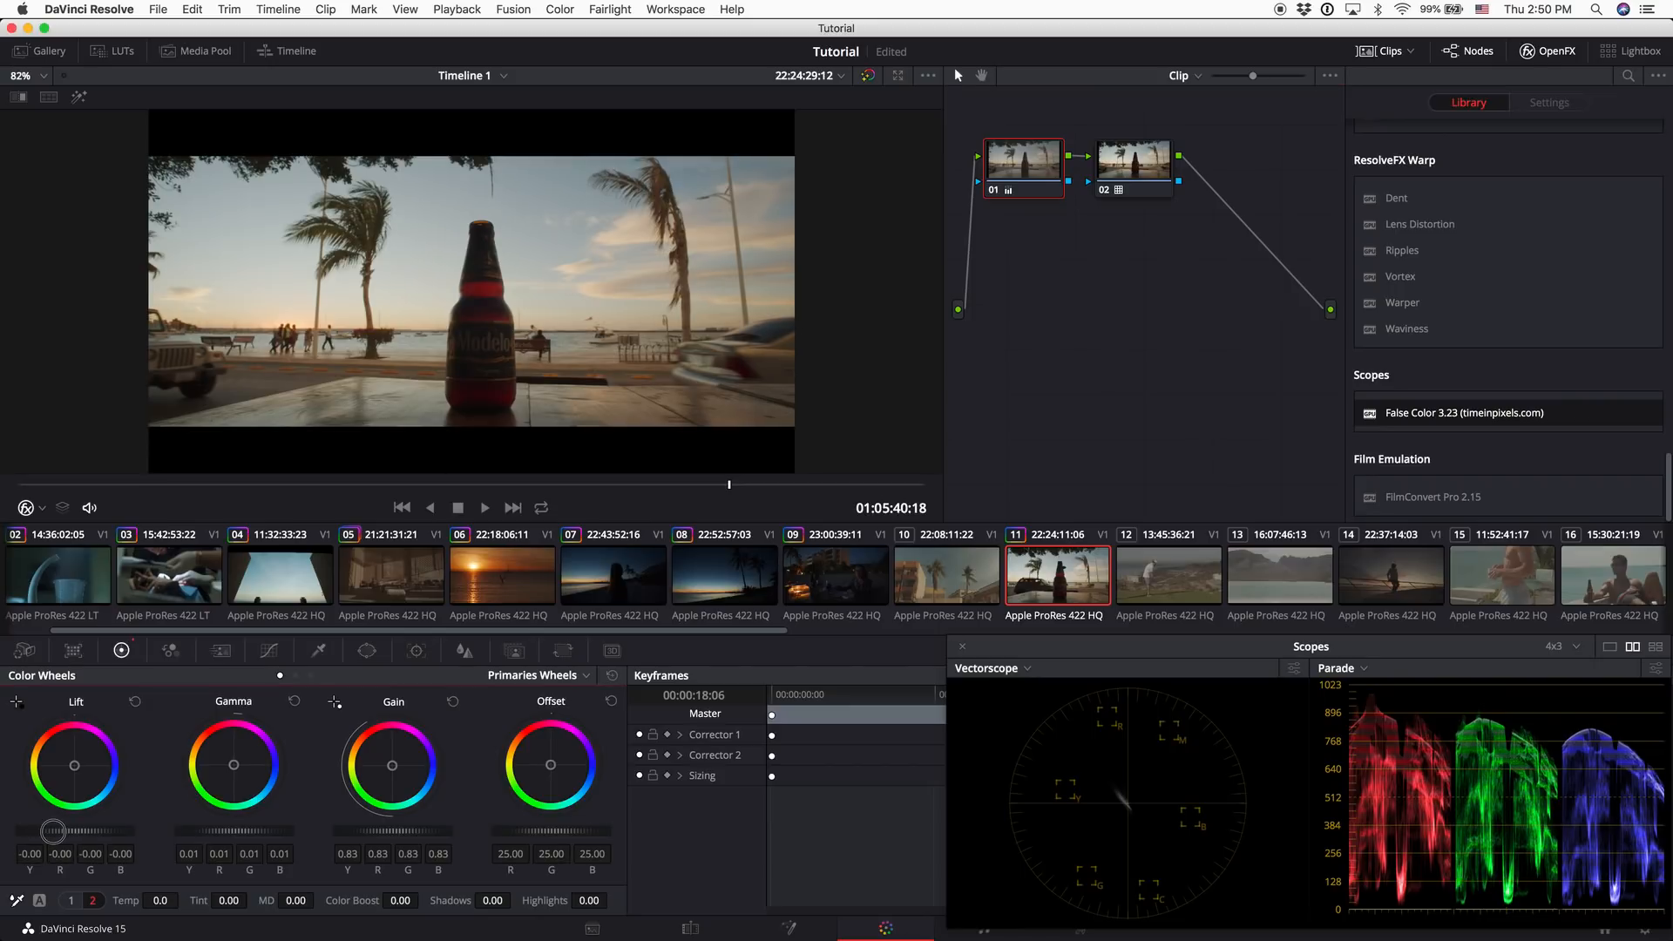
{"action": "left_click_drag", "start_coordinate": [63, 832], "coordinate": [58, 832]}
{"action": "right_click", "coordinate": [324, 278]}
{"action": "left_click", "coordinate": [1462, 759]}
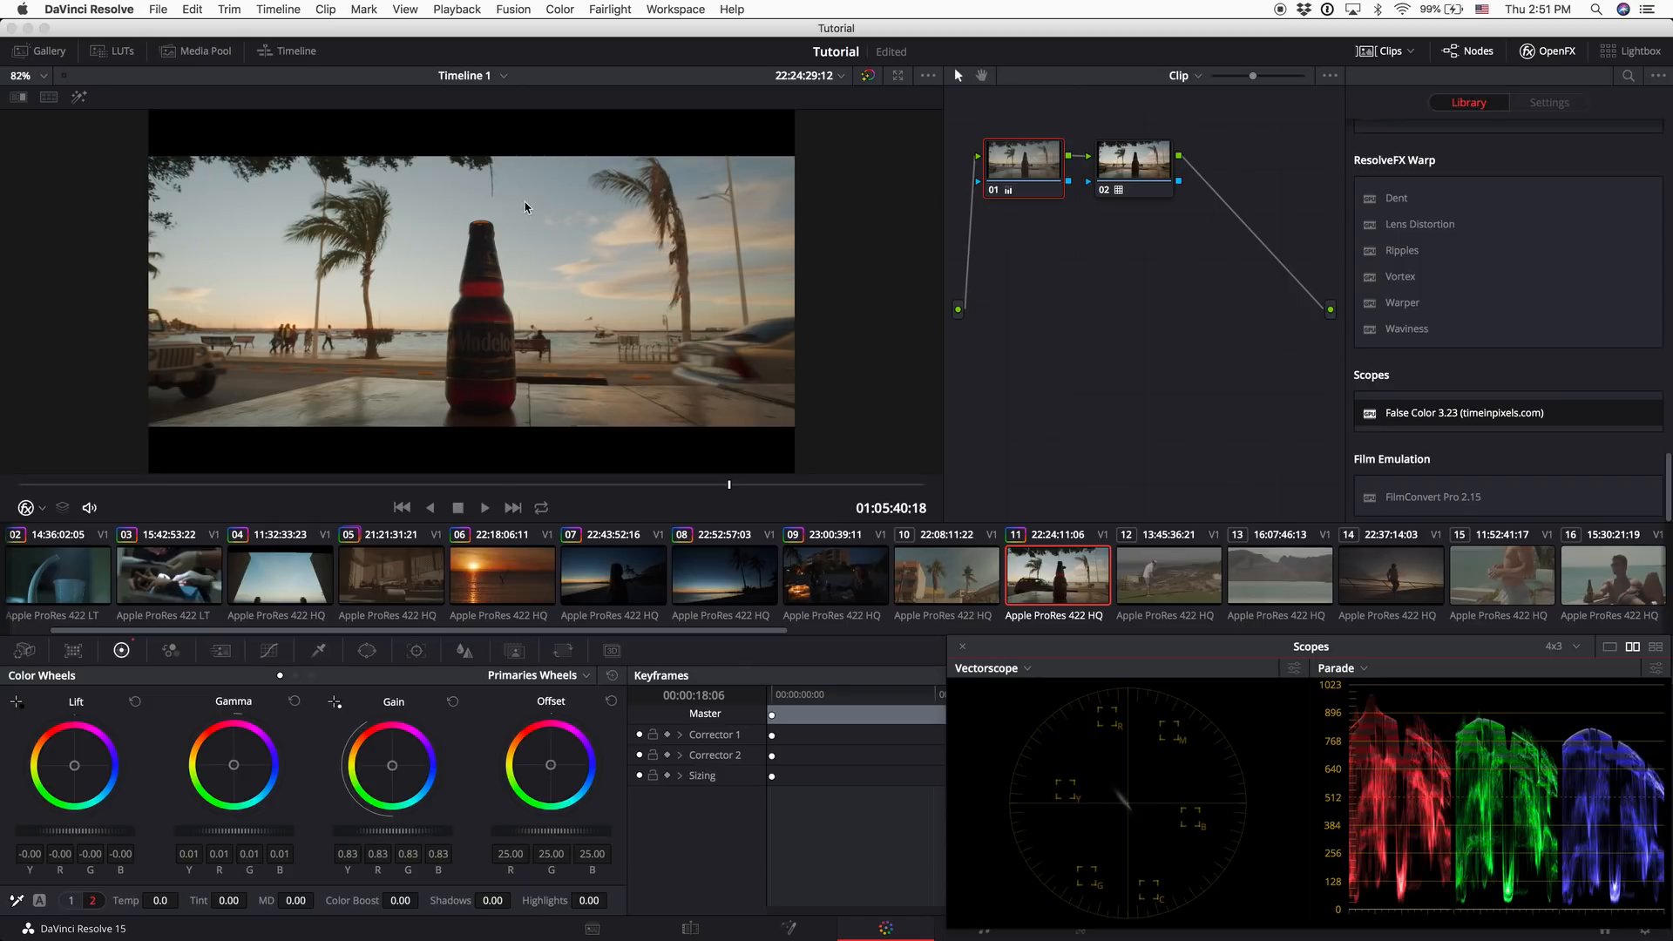
Try a stronger tint on clip 11's first node, compare it with the default, and set the tint to 10
{"action": "left_click_drag", "start_coordinate": [224, 901], "coordinate": [252, 900]}
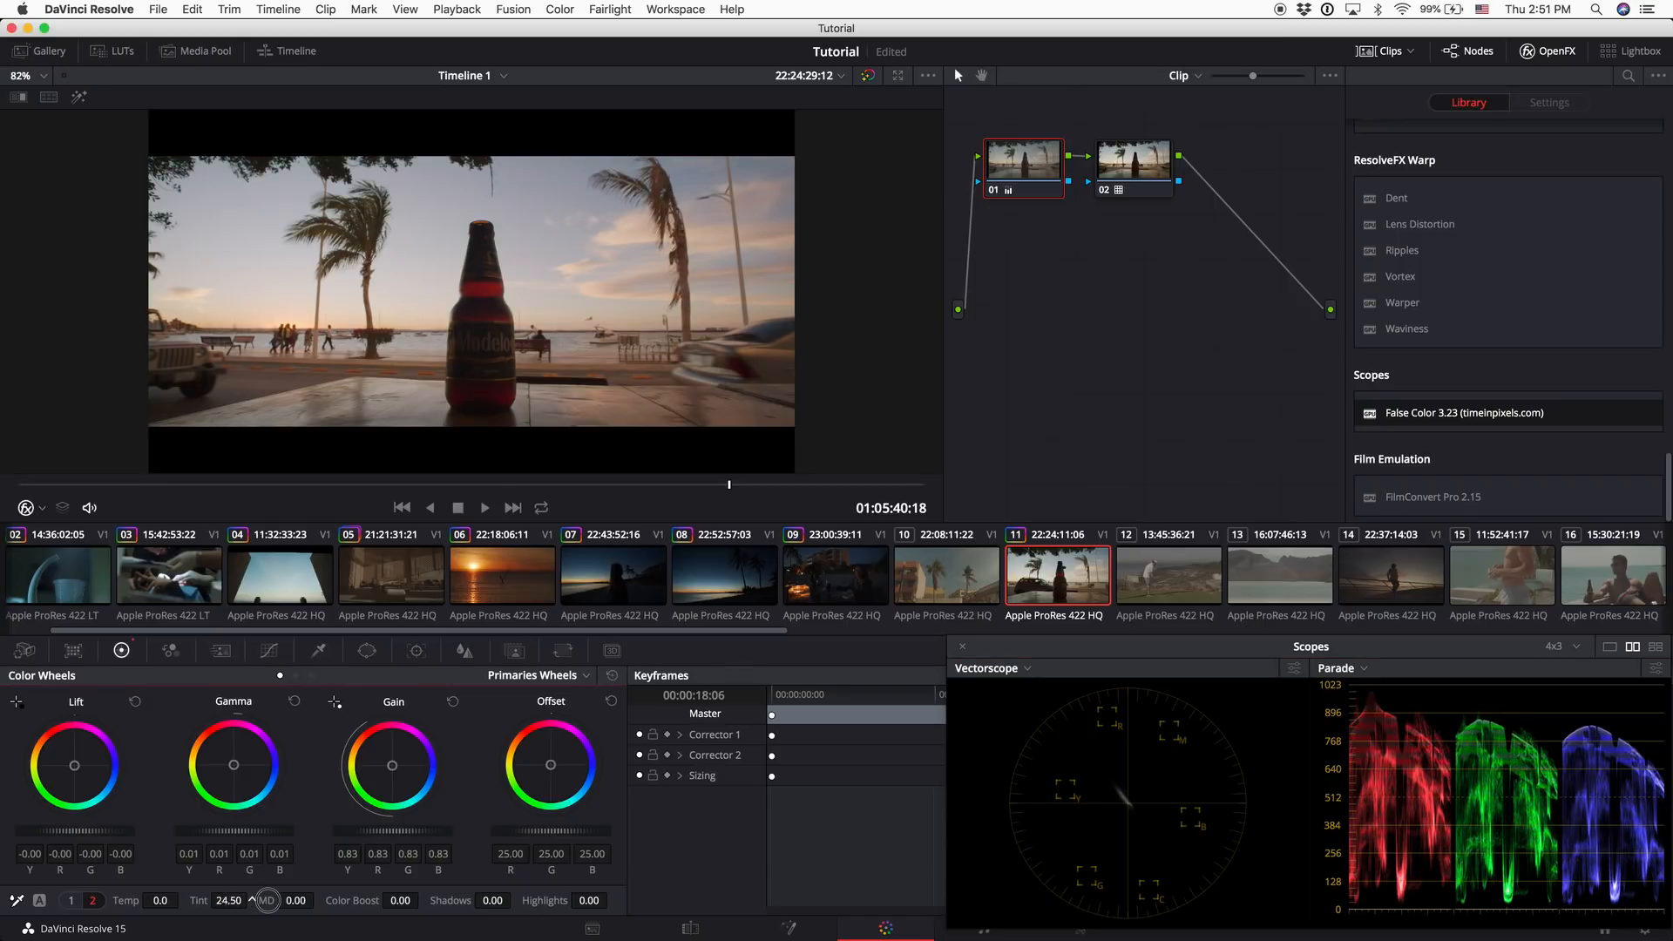
{"action": "double_click", "coordinate": [228, 899]}
{"action": "type", "text": "10"}
{"action": "key", "text": "Return"}
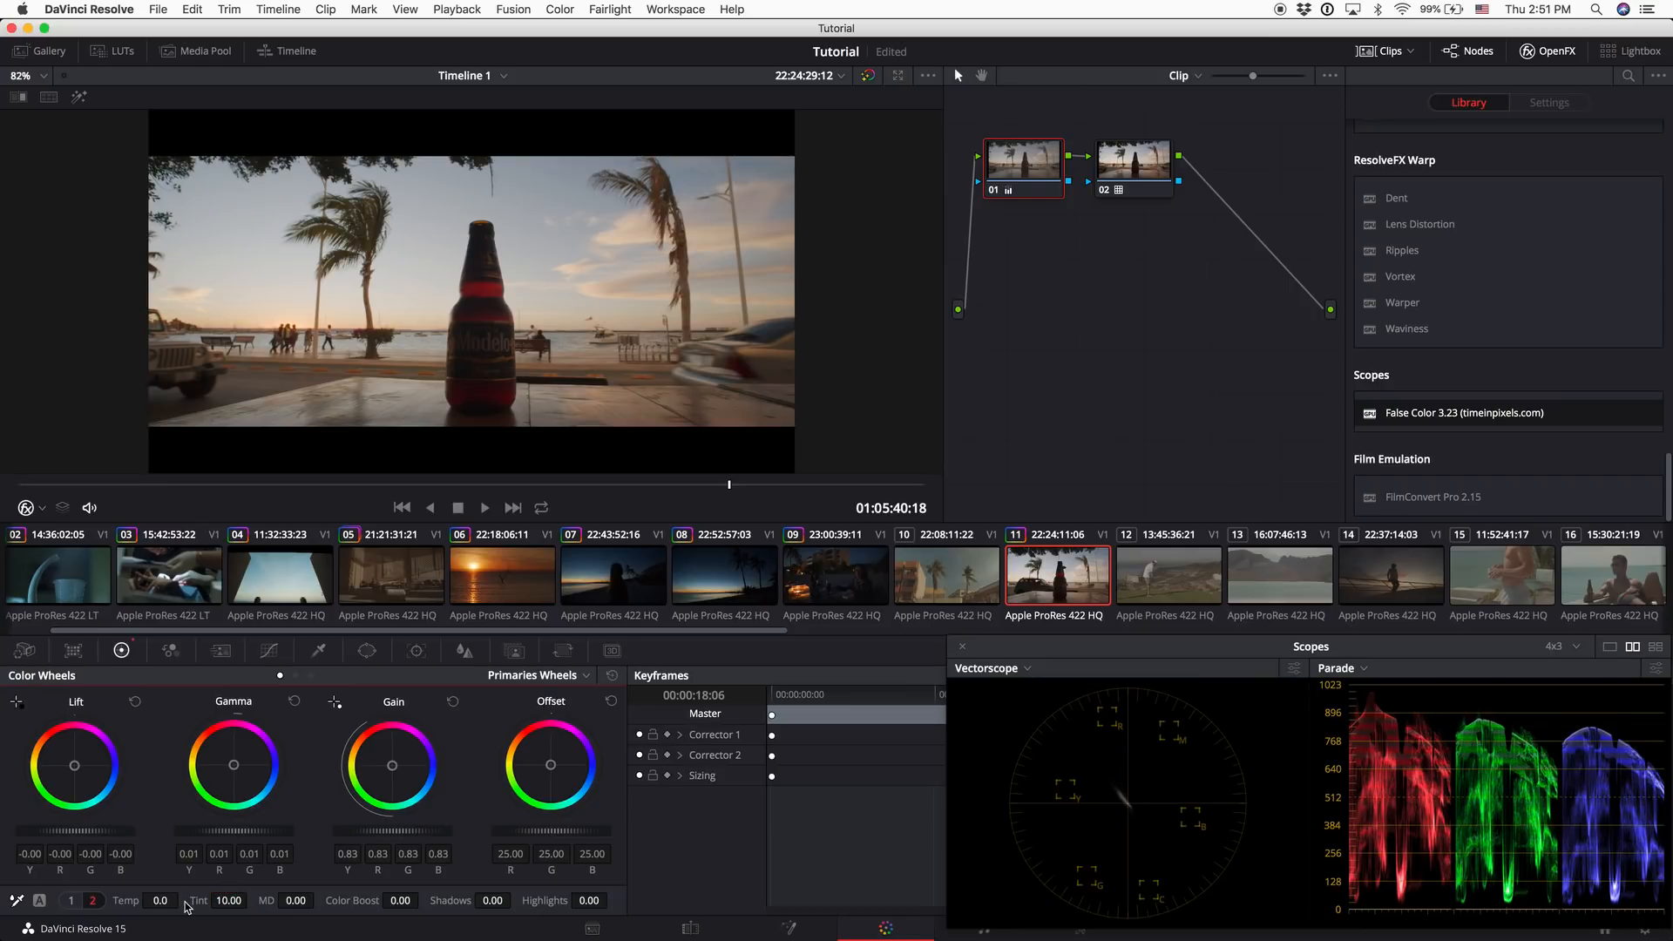
{"action": "double_click", "coordinate": [197, 900]}
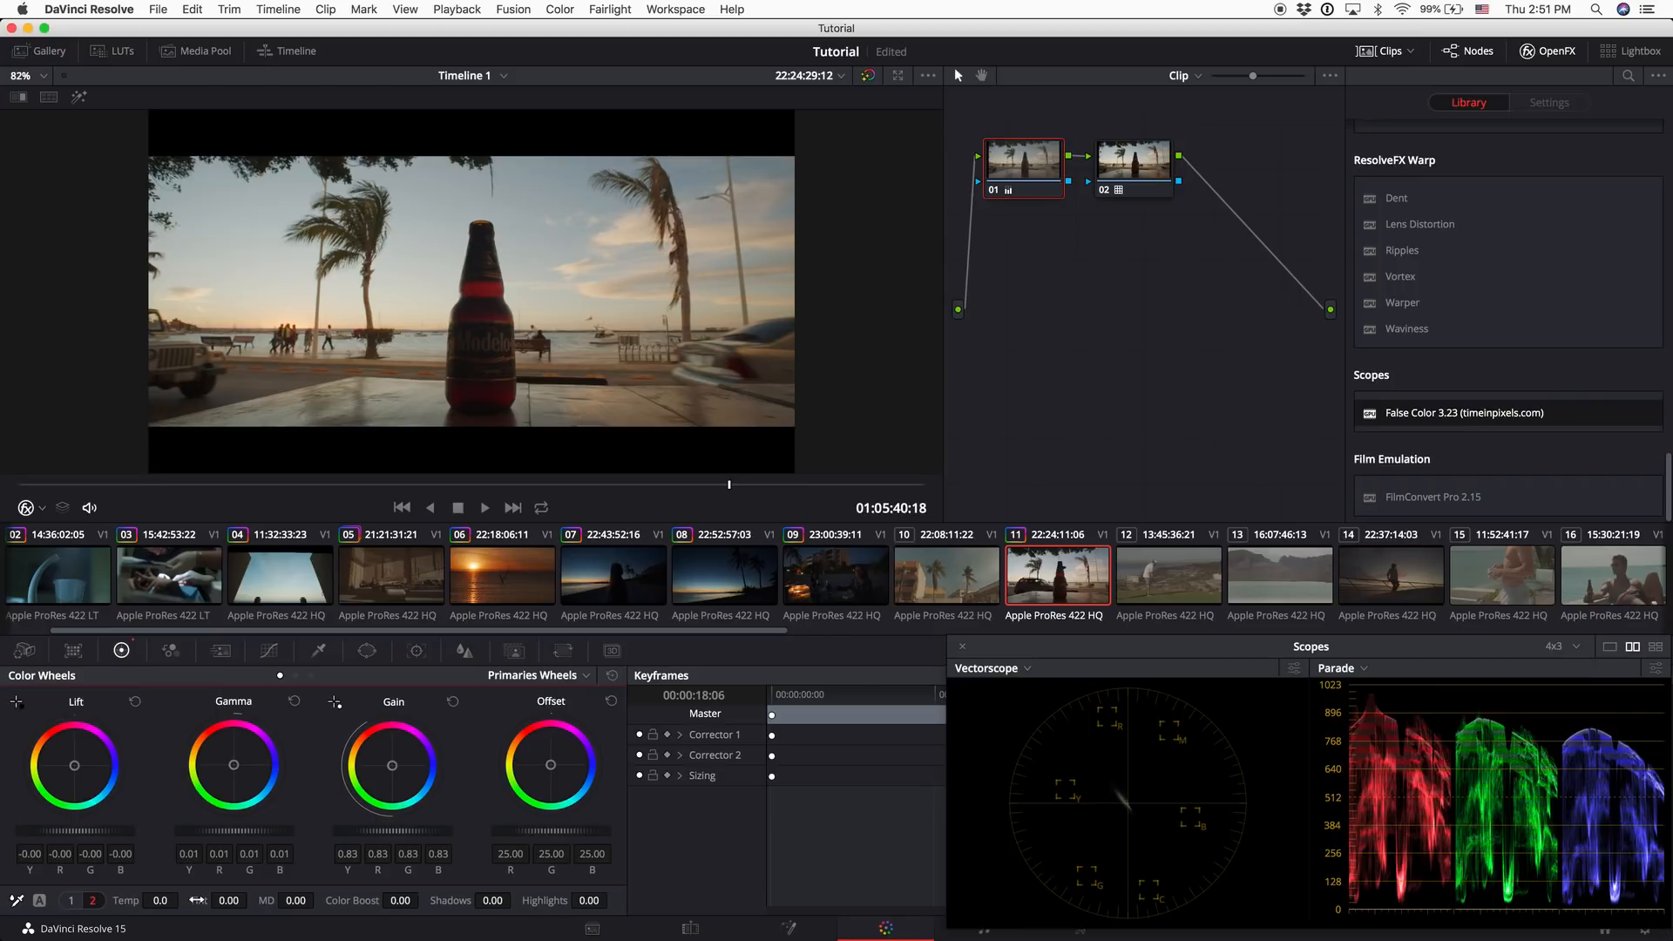
{"action": "double_click", "coordinate": [227, 900]}
{"action": "key", "text": "Return"}
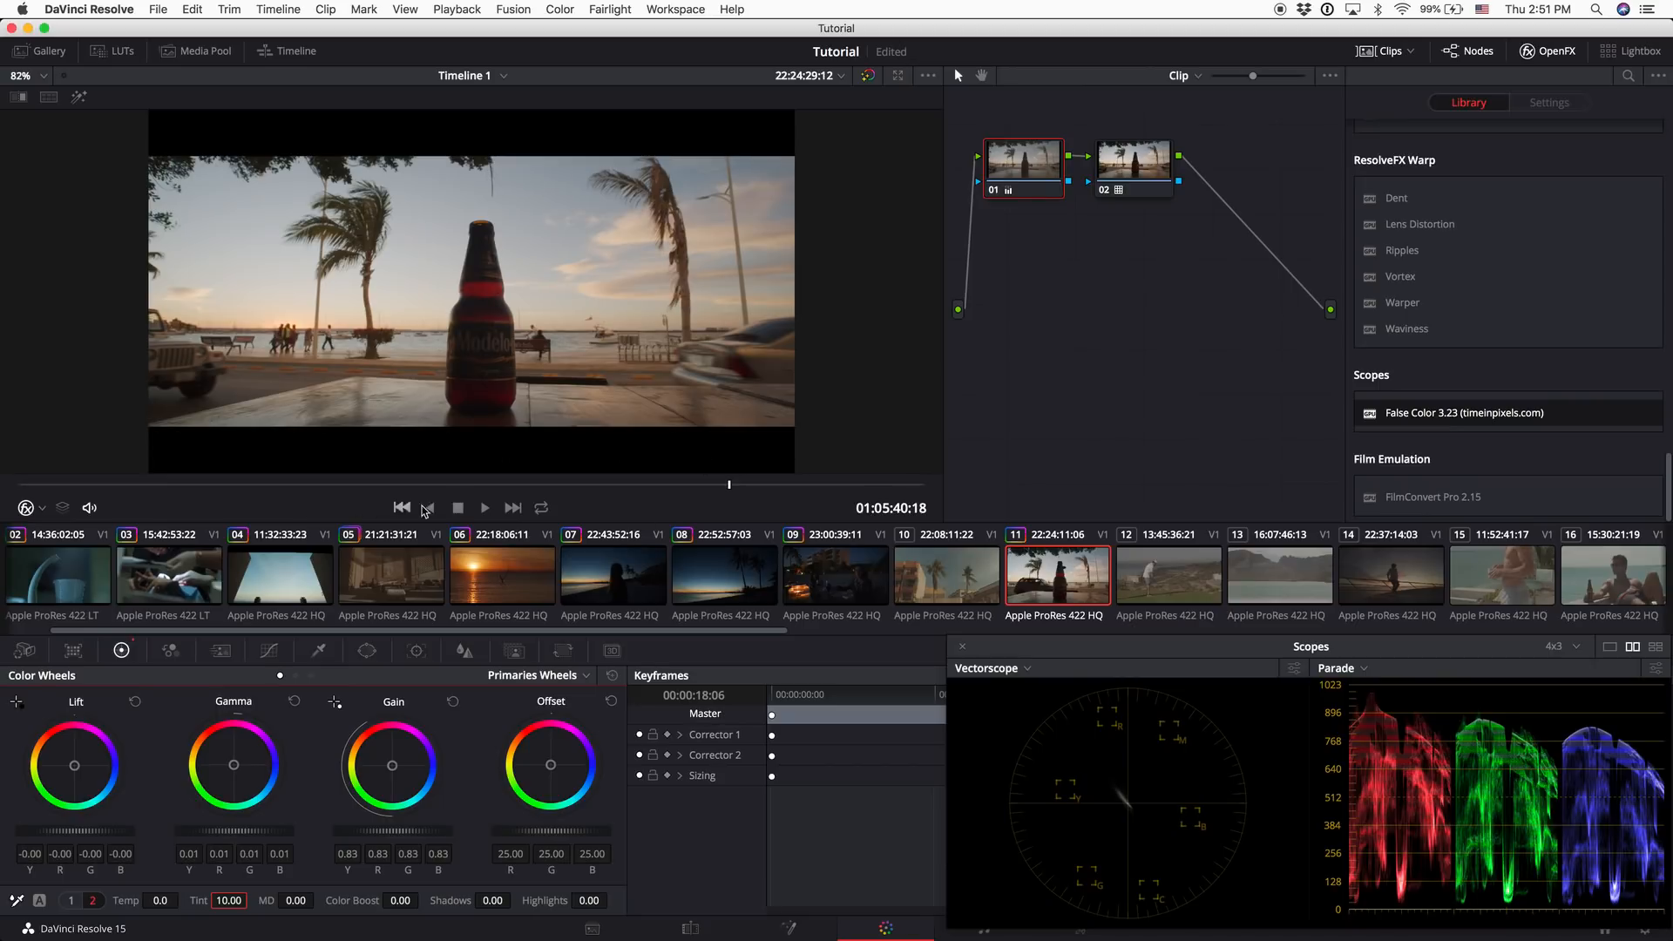
On clip 10, add a serial node and apply the 3D LUT Blackmagic Pocket 4K Film to Extended Video v4 to it
{"action": "left_click", "coordinate": [949, 564]}
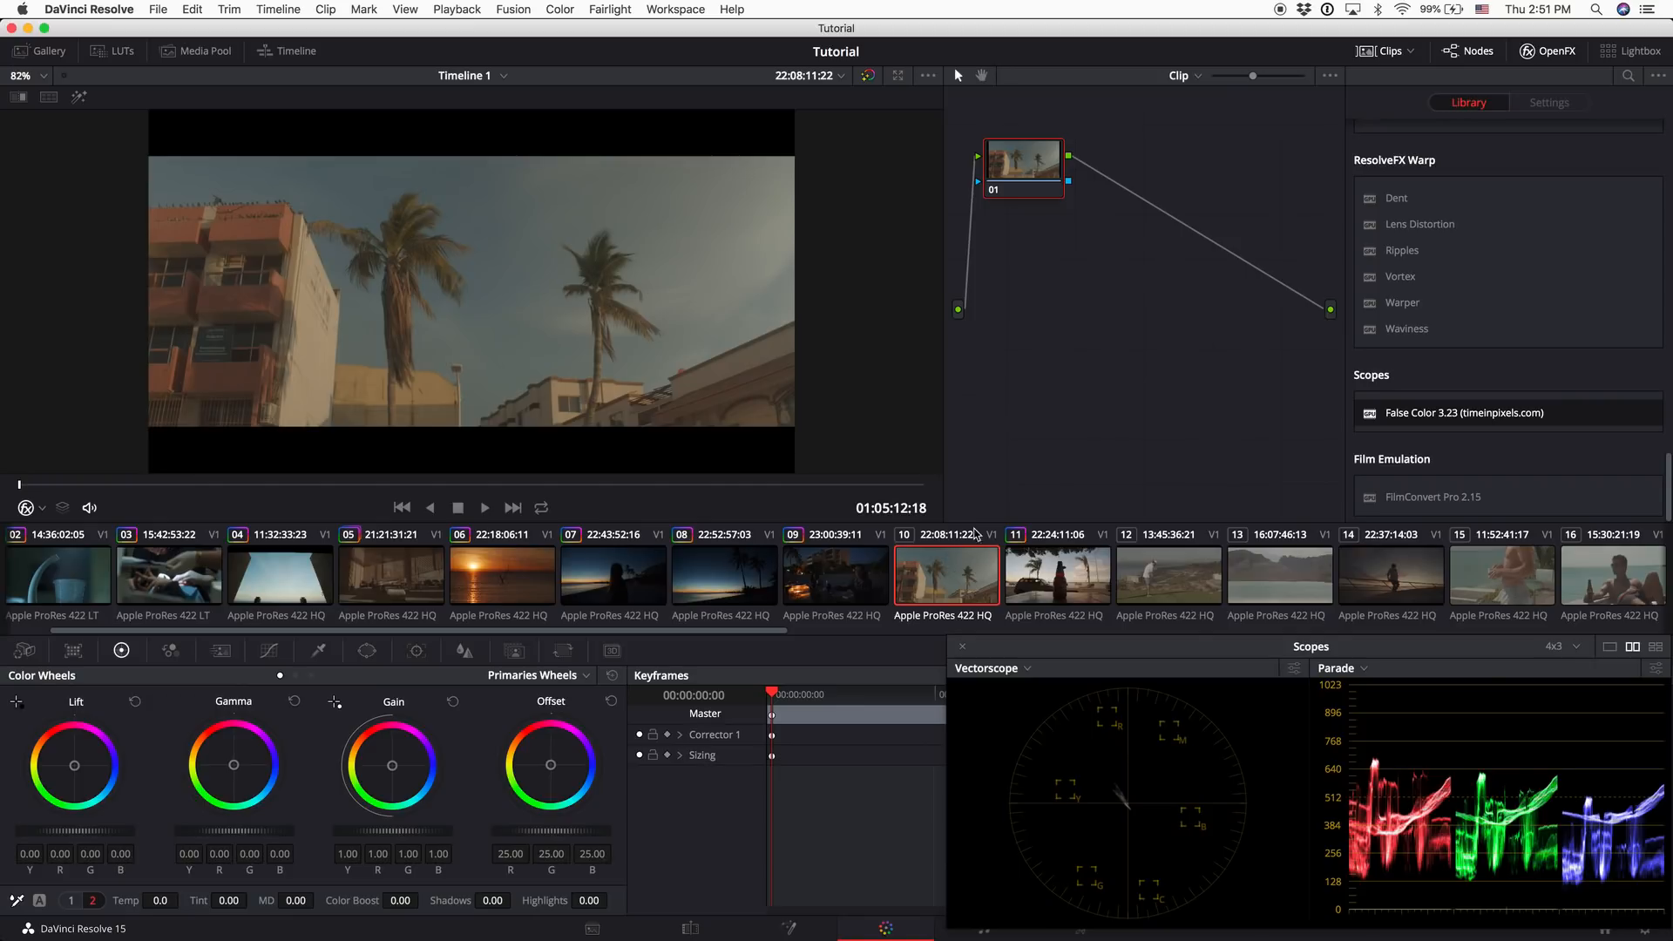
{"action": "key", "text": "alt+s"}
{"action": "right_click", "coordinate": [1129, 164]}
{"action": "mouse_move", "coordinate": [1203, 344]}
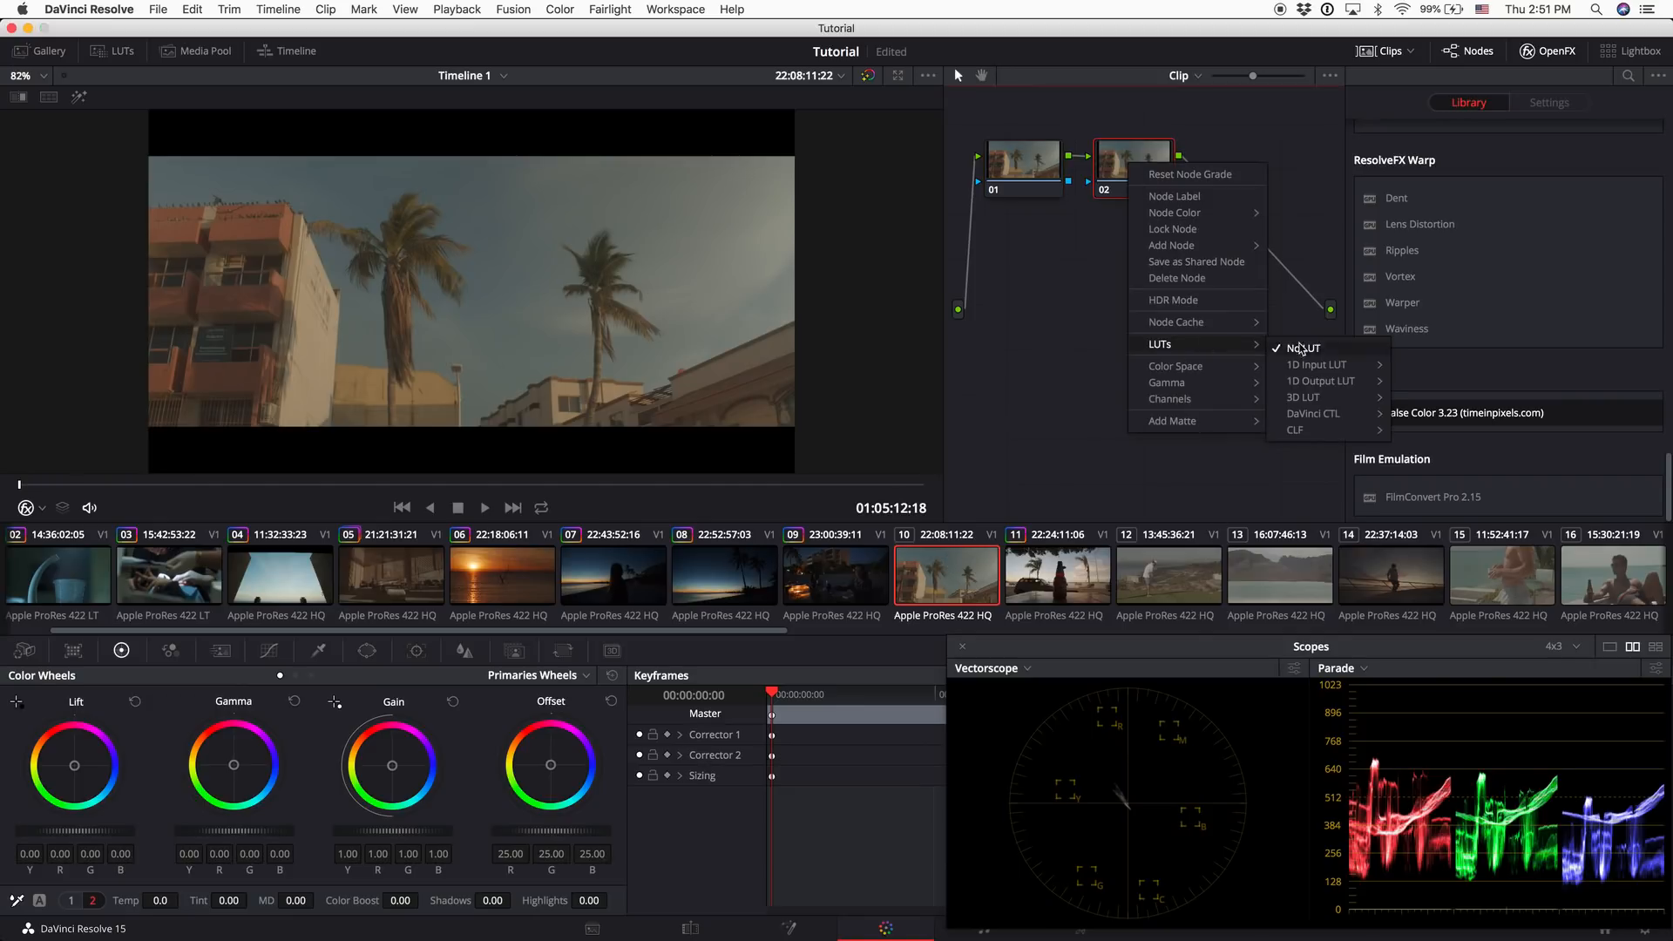
{"action": "mouse_move", "coordinate": [1307, 397]}
{"action": "mouse_move", "coordinate": [1462, 452]}
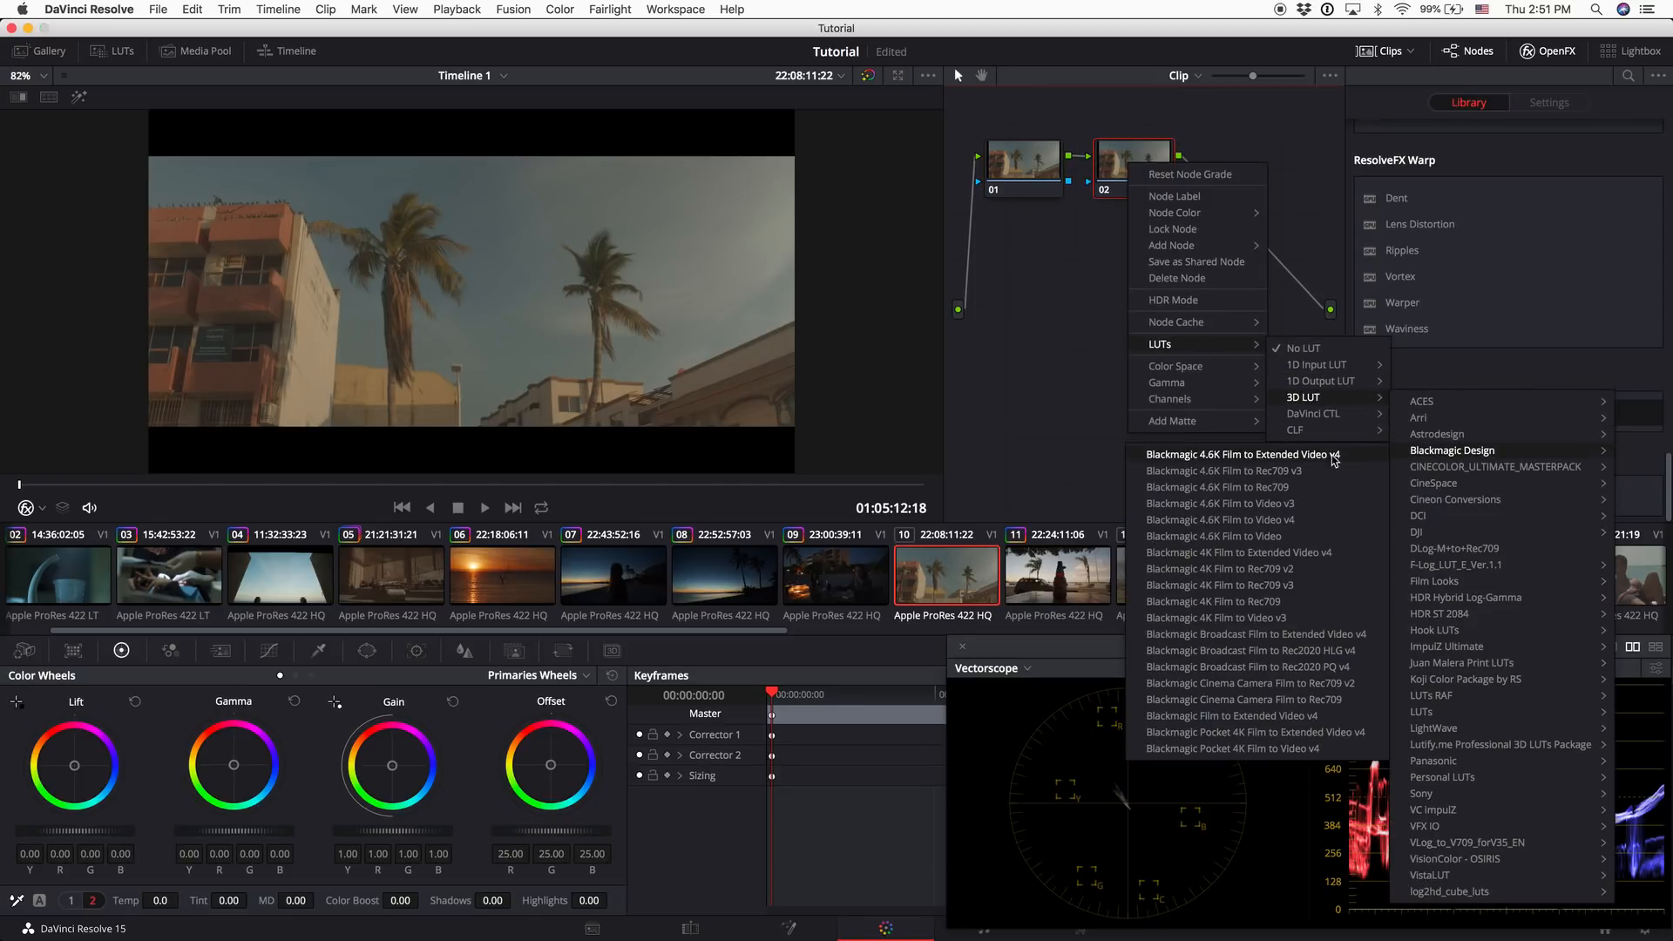
{"action": "left_click", "coordinate": [1255, 732]}
Select clip 10's first node and play the palm tree shot full screen to judge the LUT
{"action": "left_click", "coordinate": [1031, 150]}
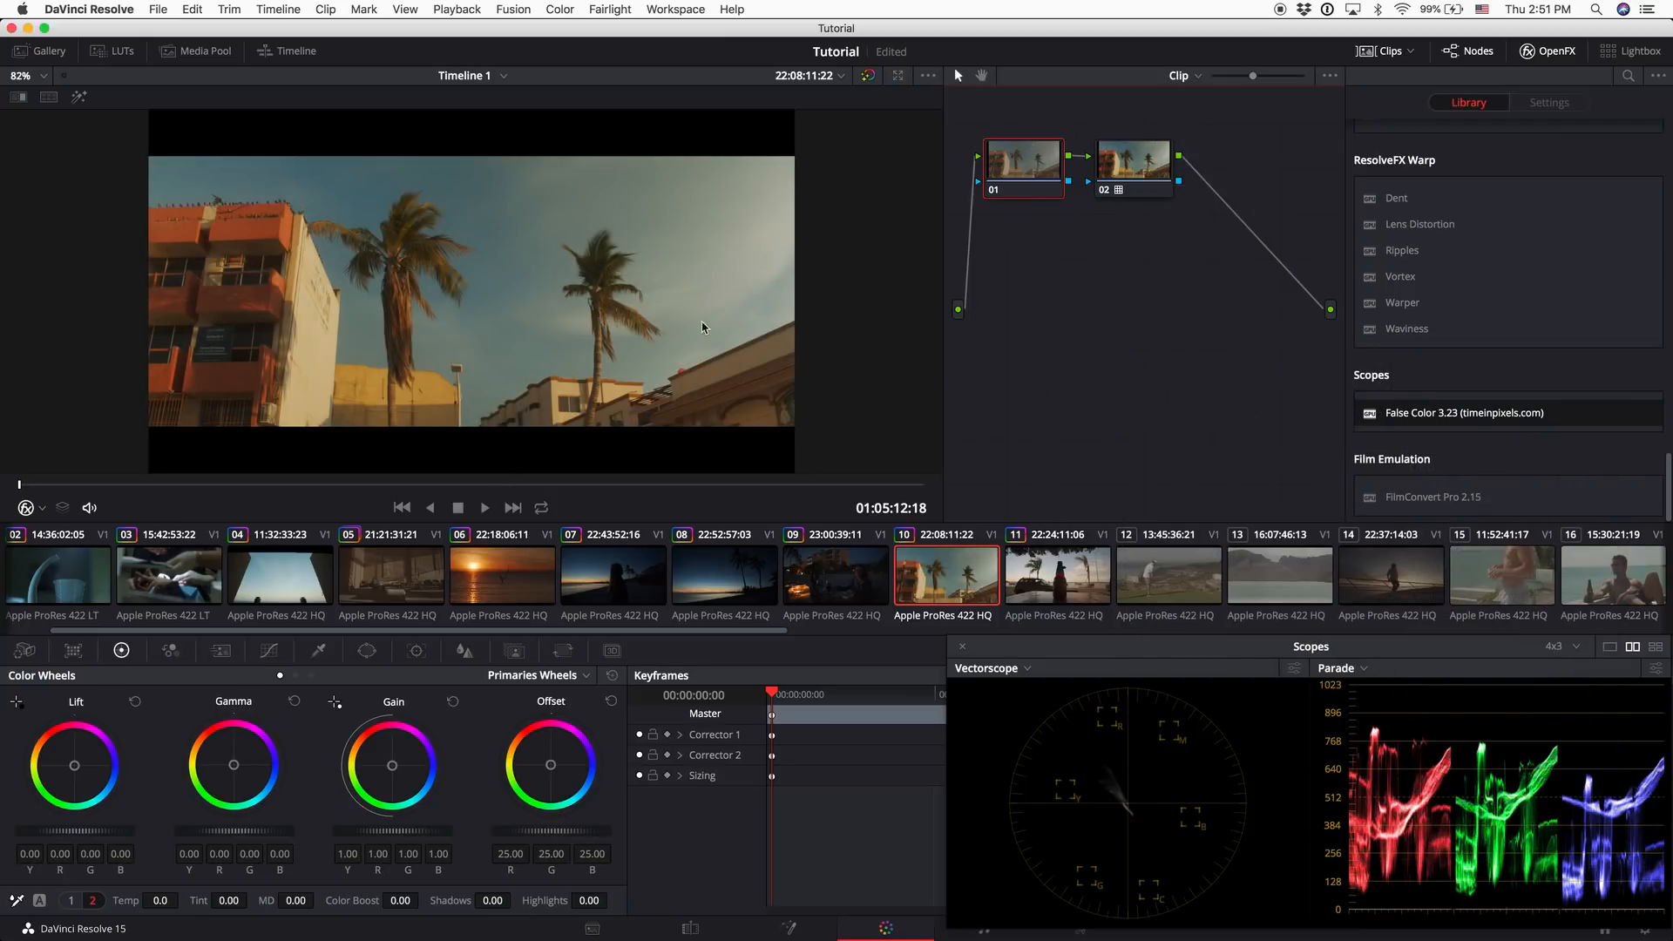
{"action": "key", "text": "super+f"}
{"action": "key", "text": "space"}
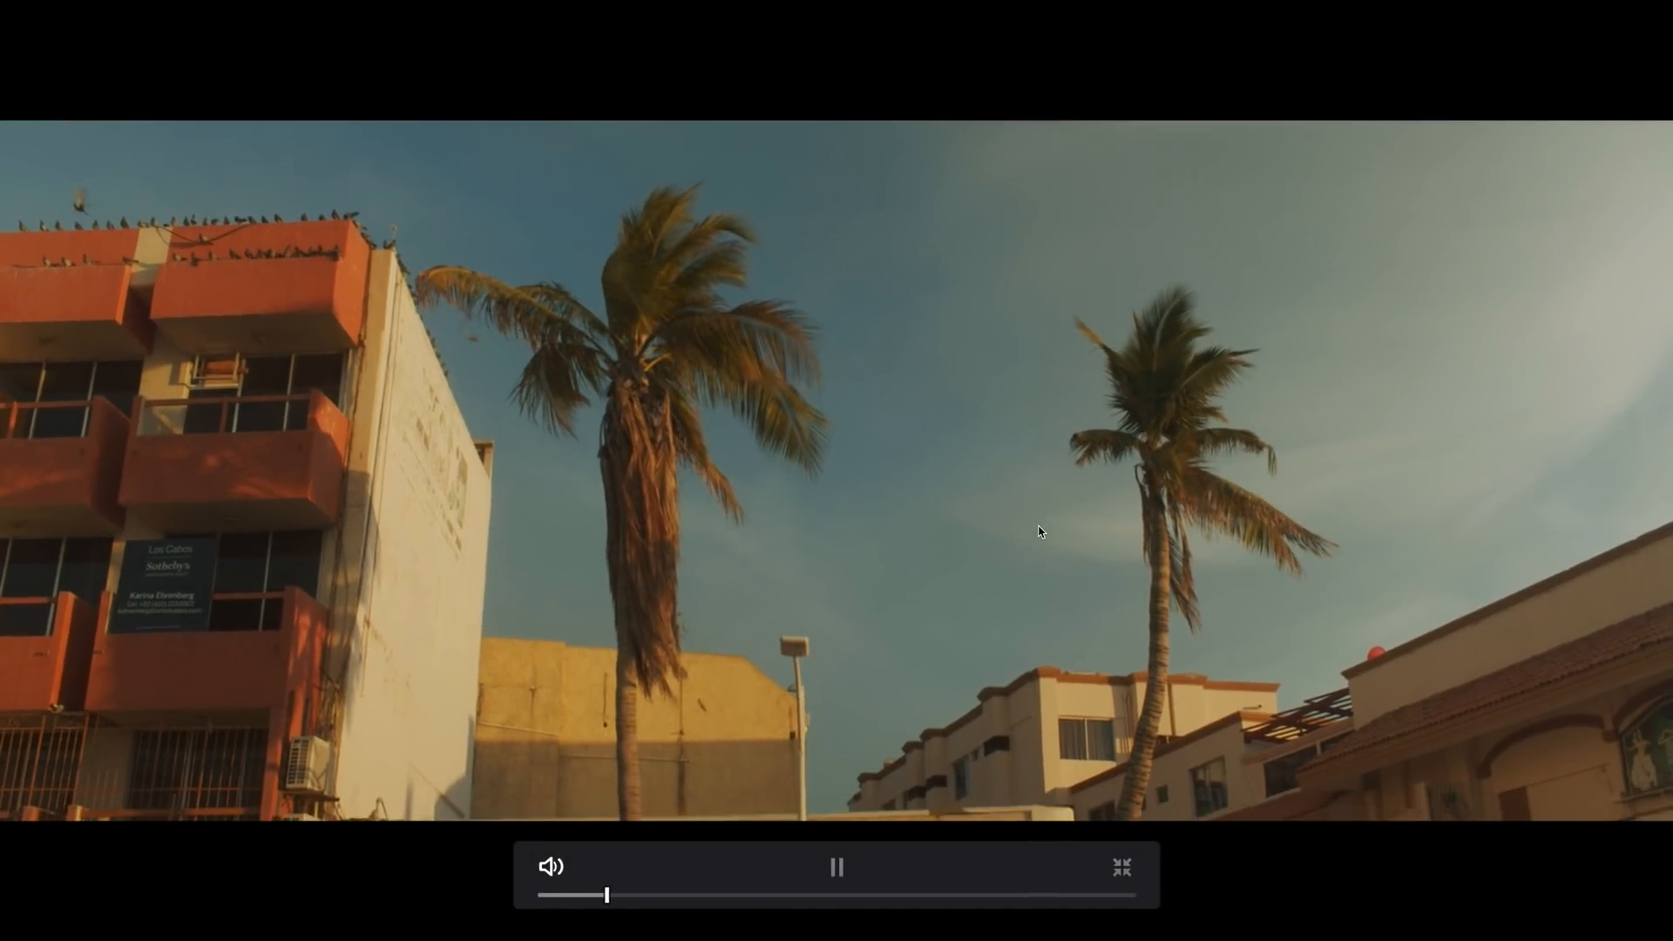
{"action": "key", "text": "space"}
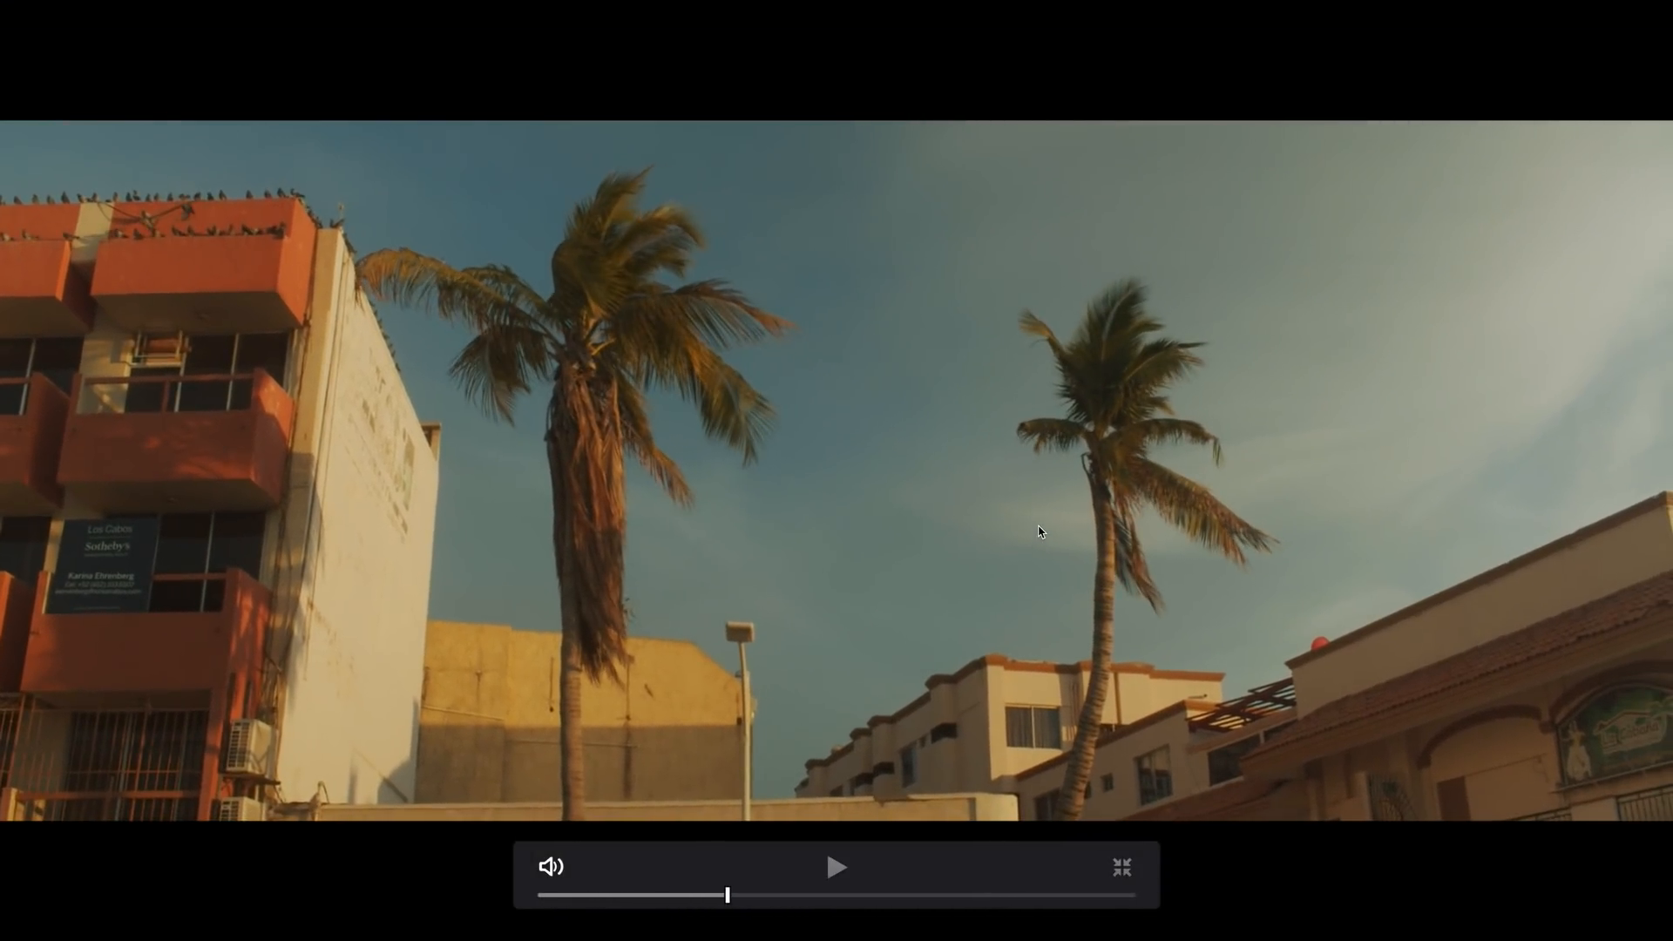
{"action": "key", "text": "super+f"}
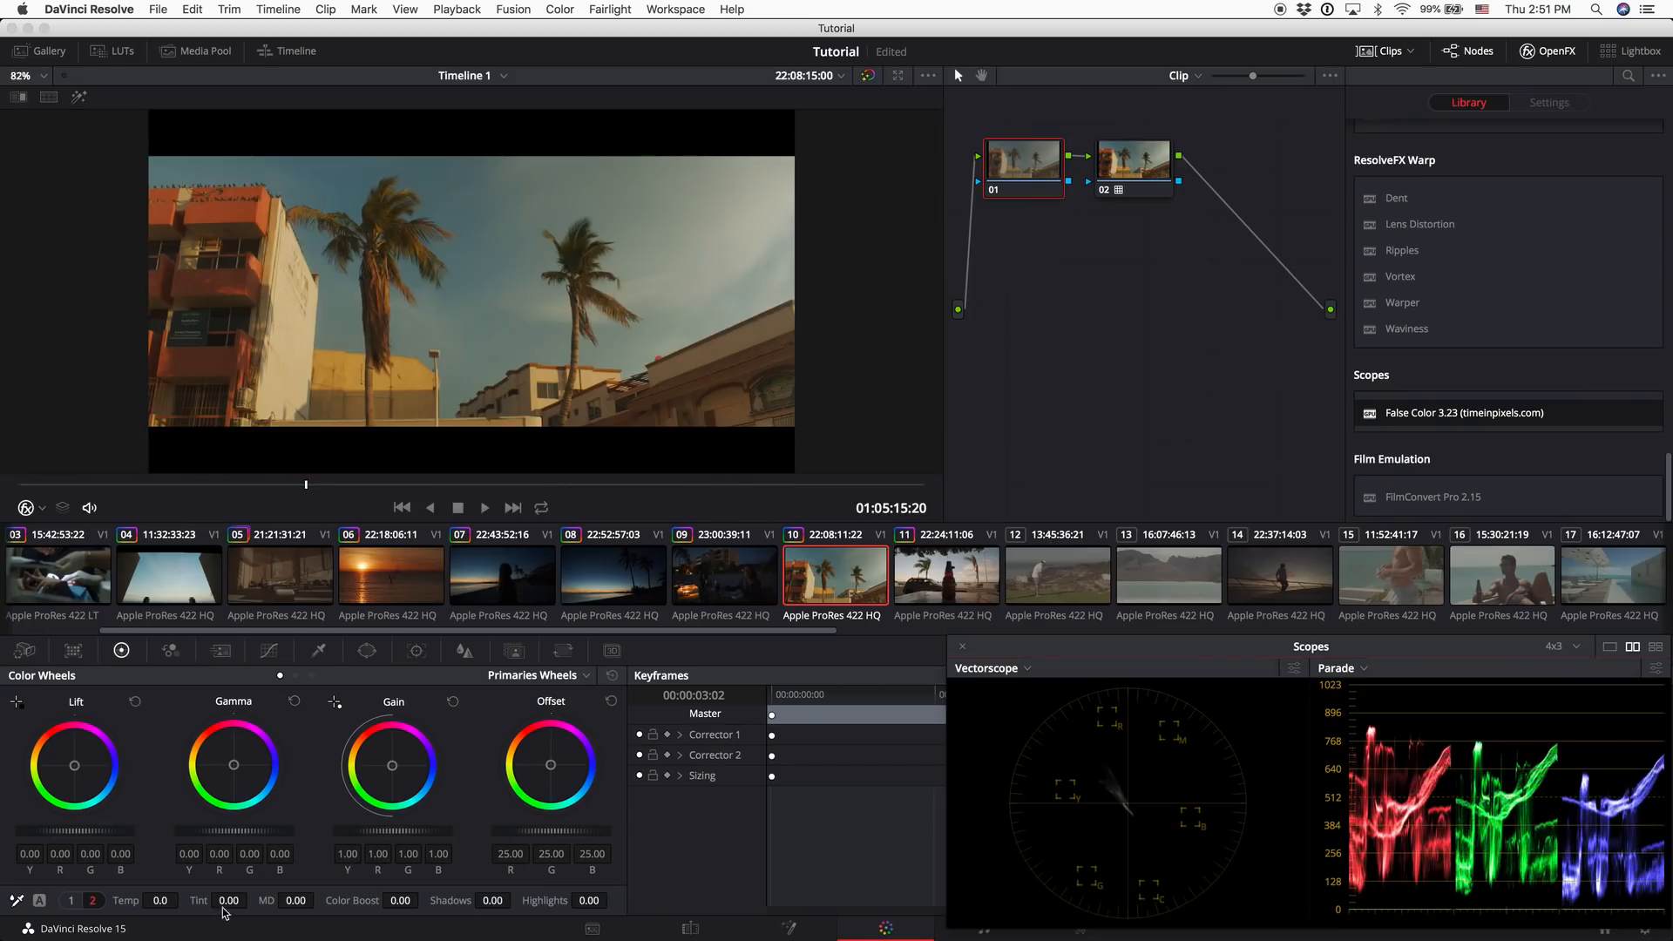
Cool clip 10's first node to a temperature of -310 and set its tint to 10
{"action": "left_click_drag", "start_coordinate": [165, 902], "coordinate": [138, 901]}
{"action": "left_click", "coordinate": [228, 901]}
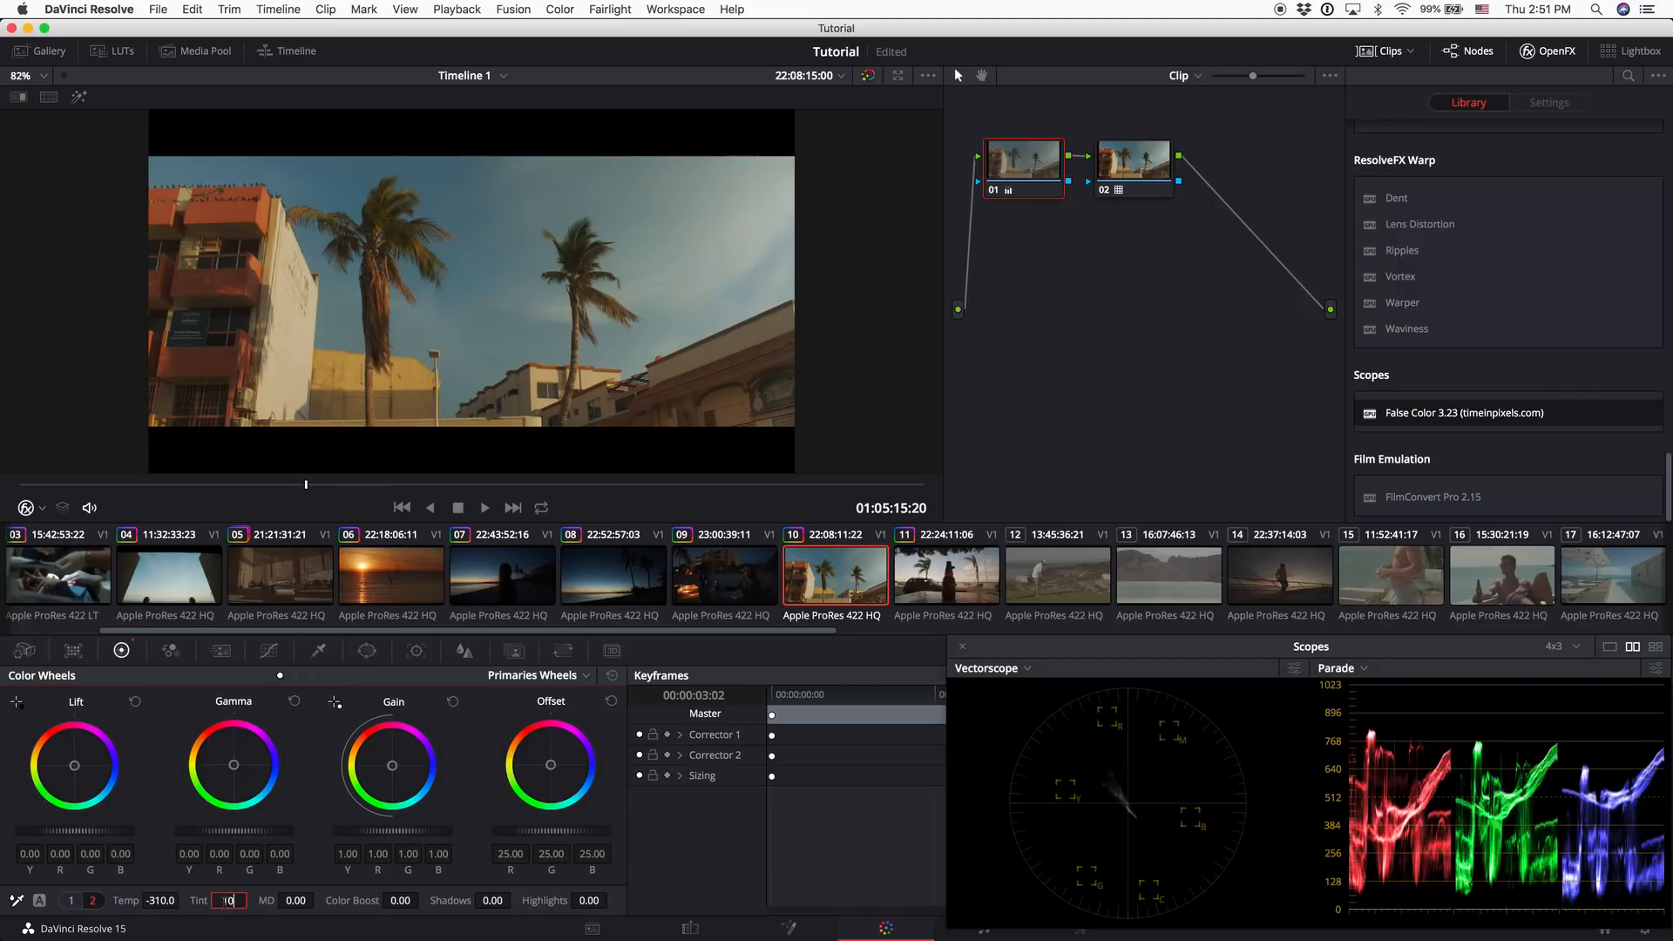
{"action": "type", "text": "10"}
{"action": "key", "text": "Return"}
Play and scrub the color-corrected palm tree shot full screen, and return to the color workspace
{"action": "key", "text": "super+f"}
{"action": "key", "text": "space"}
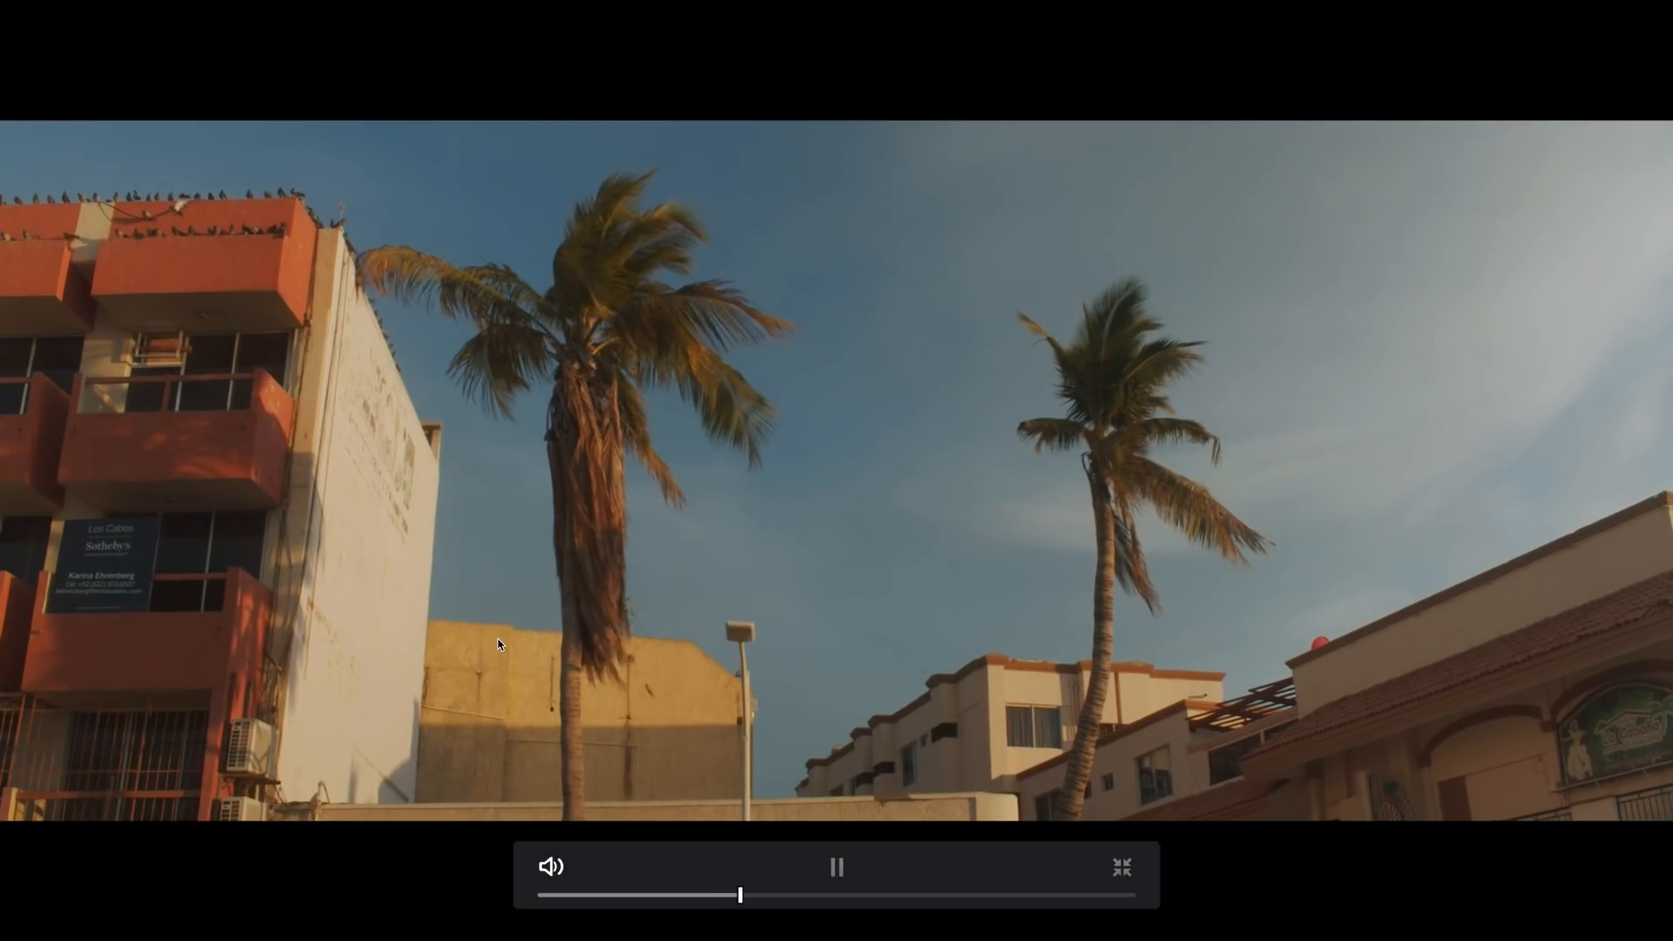
{"action": "key", "text": "space"}
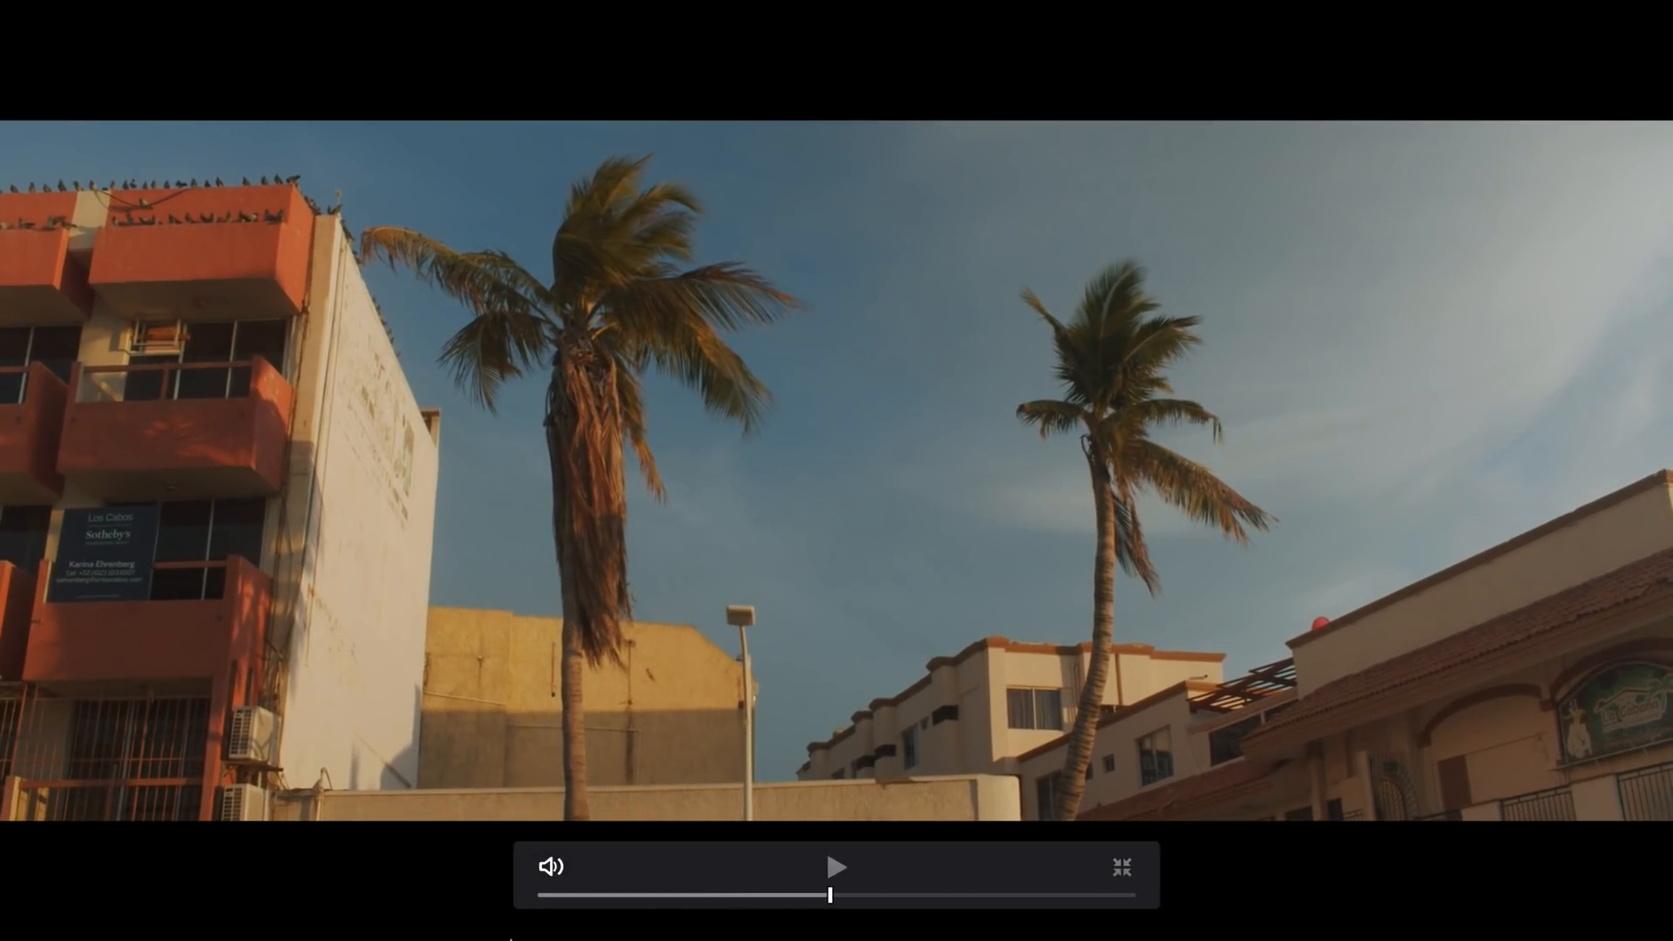
{"action": "mouse_move", "coordinate": [858, 895]}
{"action": "left_mouse_down"}
{"action": "mouse_move", "coordinate": [938, 895]}
{"action": "mouse_move", "coordinate": [870, 908]}
{"action": "left_mouse_up"}
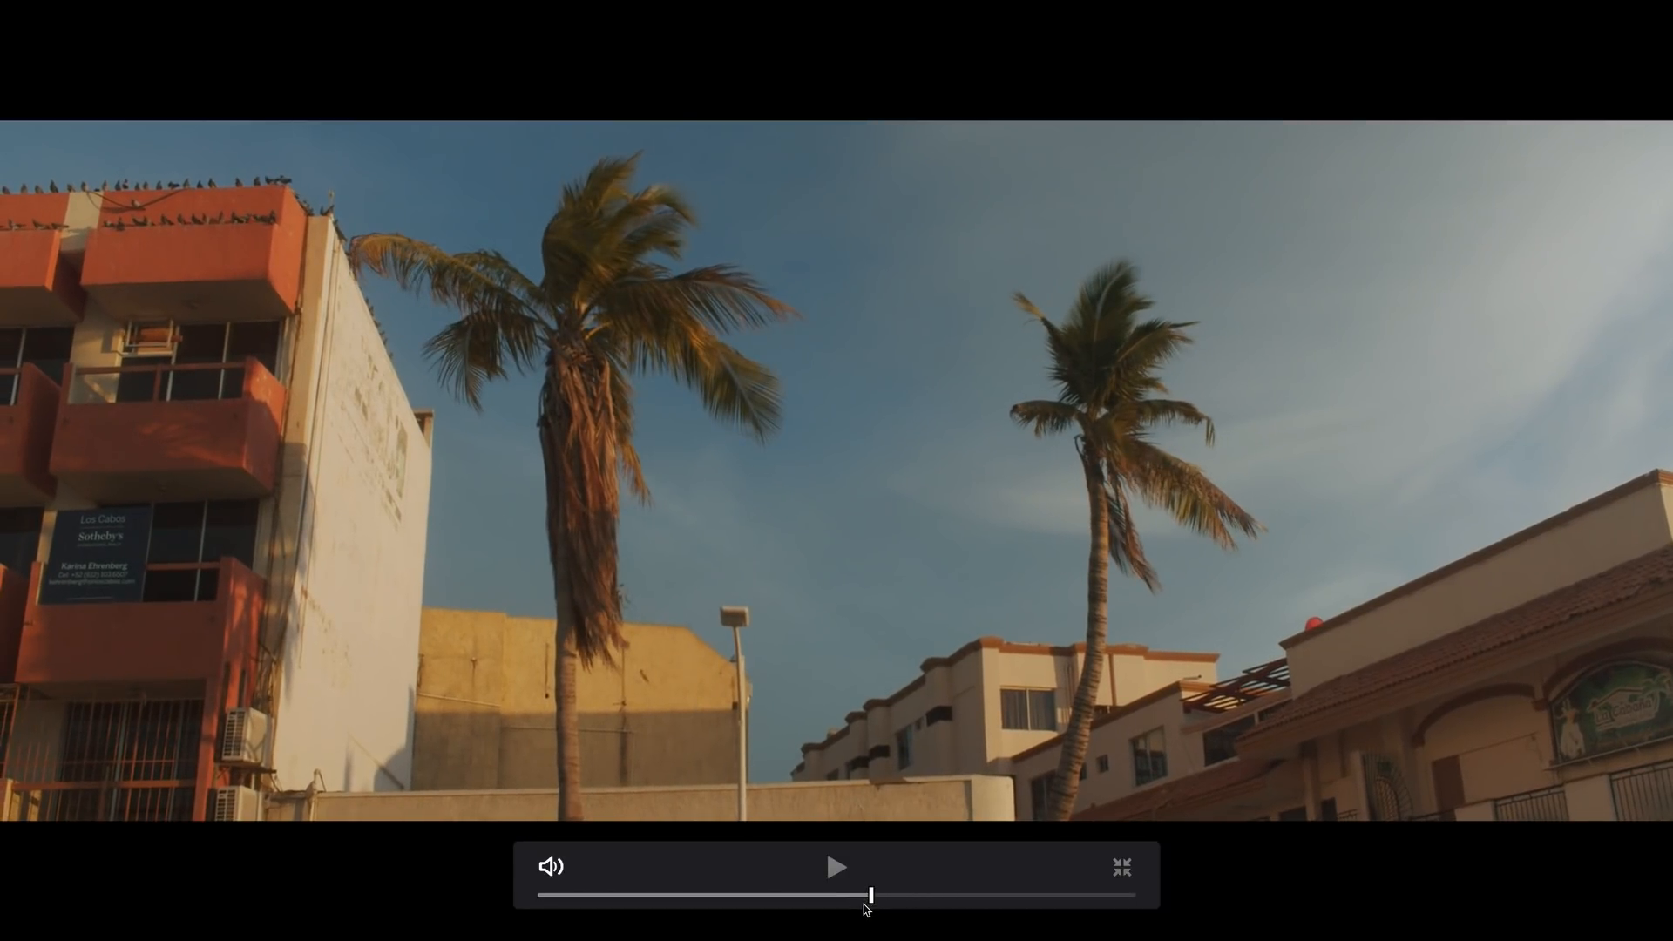
{"action": "key", "text": "Escape"}
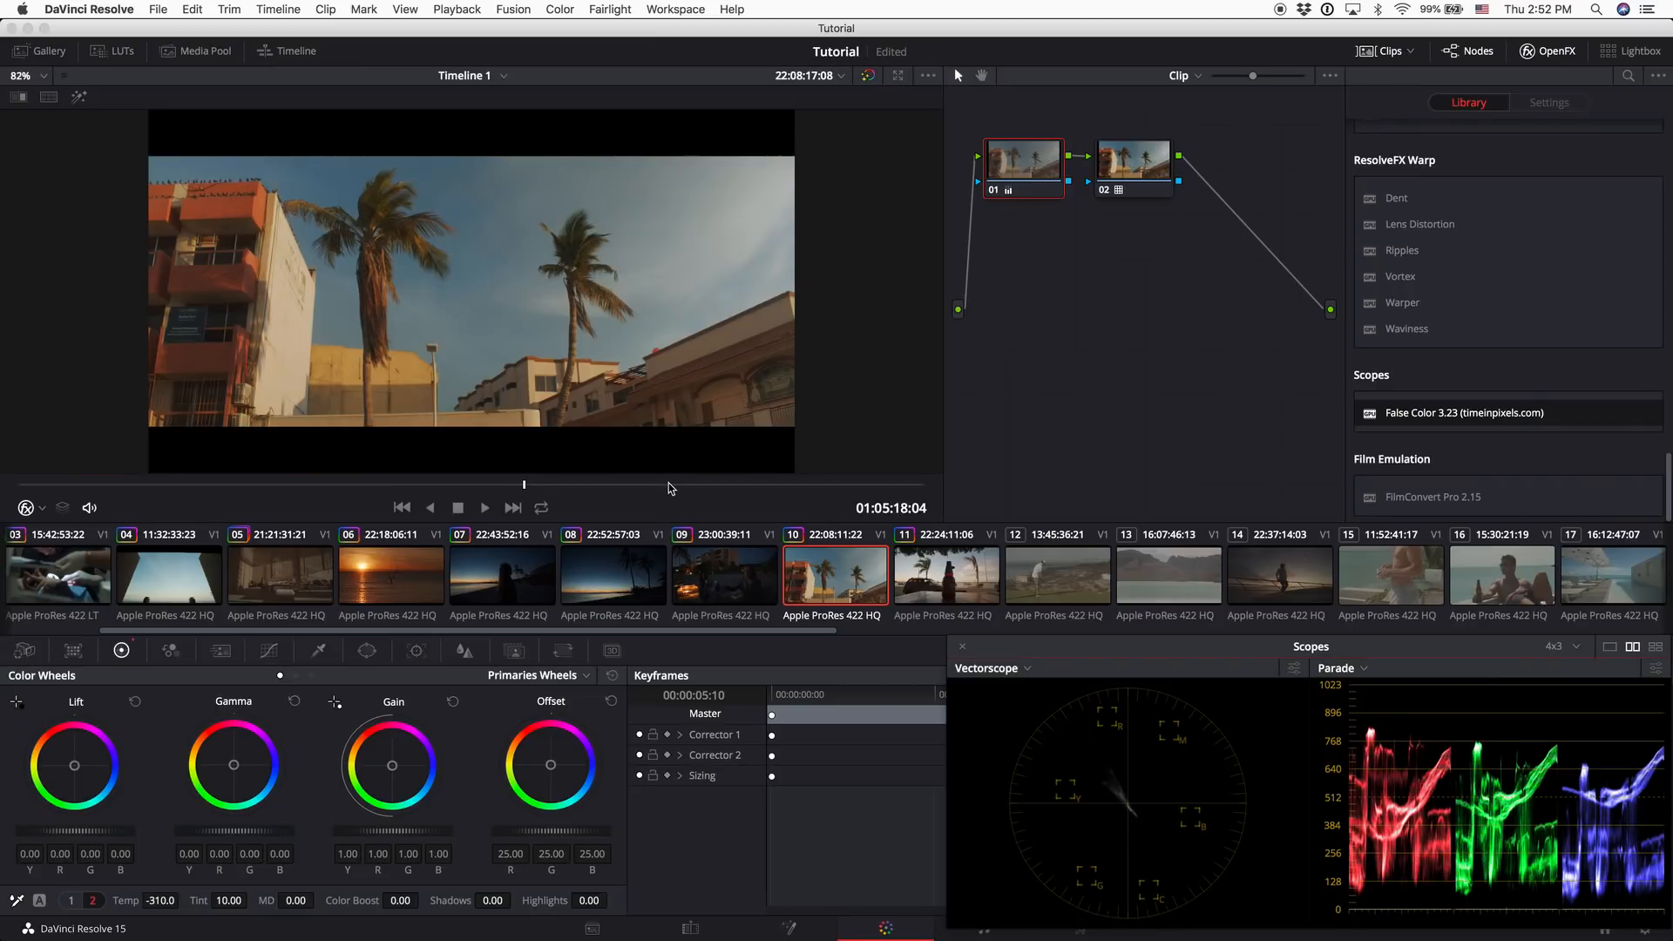
On clip 11, add a serial node after node 01 and shape a circular window over the bottle, size 17.70 and aspect 17.77
{"action": "left_click", "coordinate": [964, 594]}
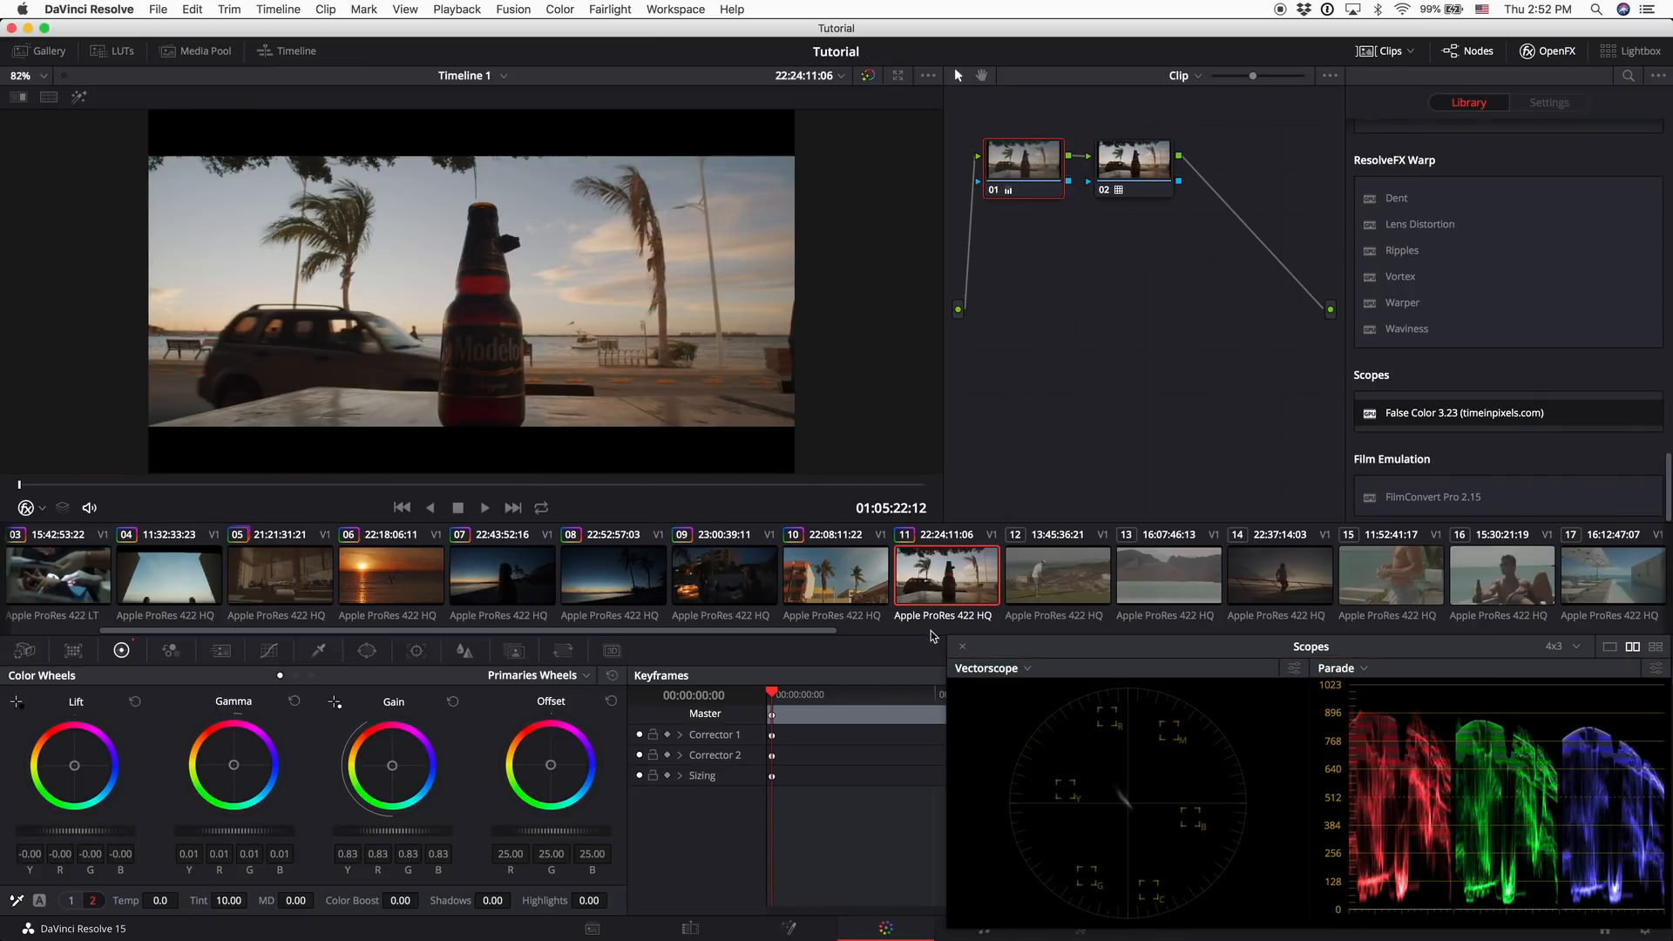
{"action": "key", "text": "alt+s"}
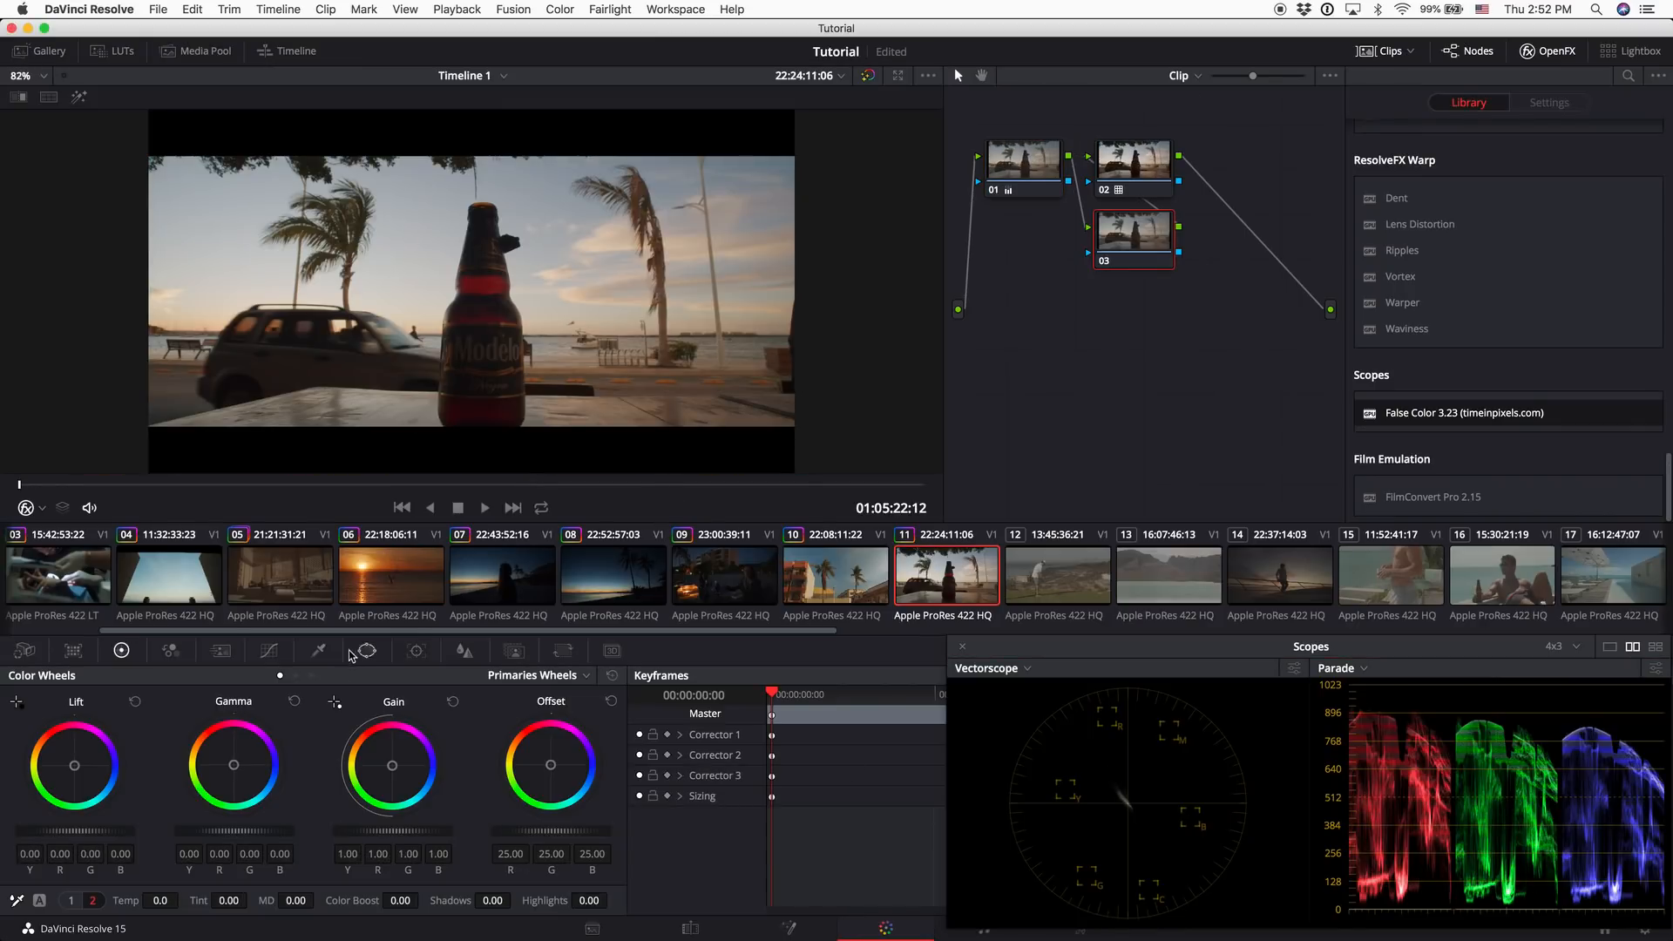
{"action": "left_click", "coordinate": [366, 650]}
{"action": "left_click", "coordinate": [36, 781]}
{"action": "left_click_drag", "start_coordinate": [460, 353], "coordinate": [475, 366]}
{"action": "left_click_drag", "start_coordinate": [572, 306], "coordinate": [523, 306]}
Apply False Color 3.23 to clip 11's first node to check exposure, and disable the effect
{"action": "left_click", "coordinate": [1025, 148]}
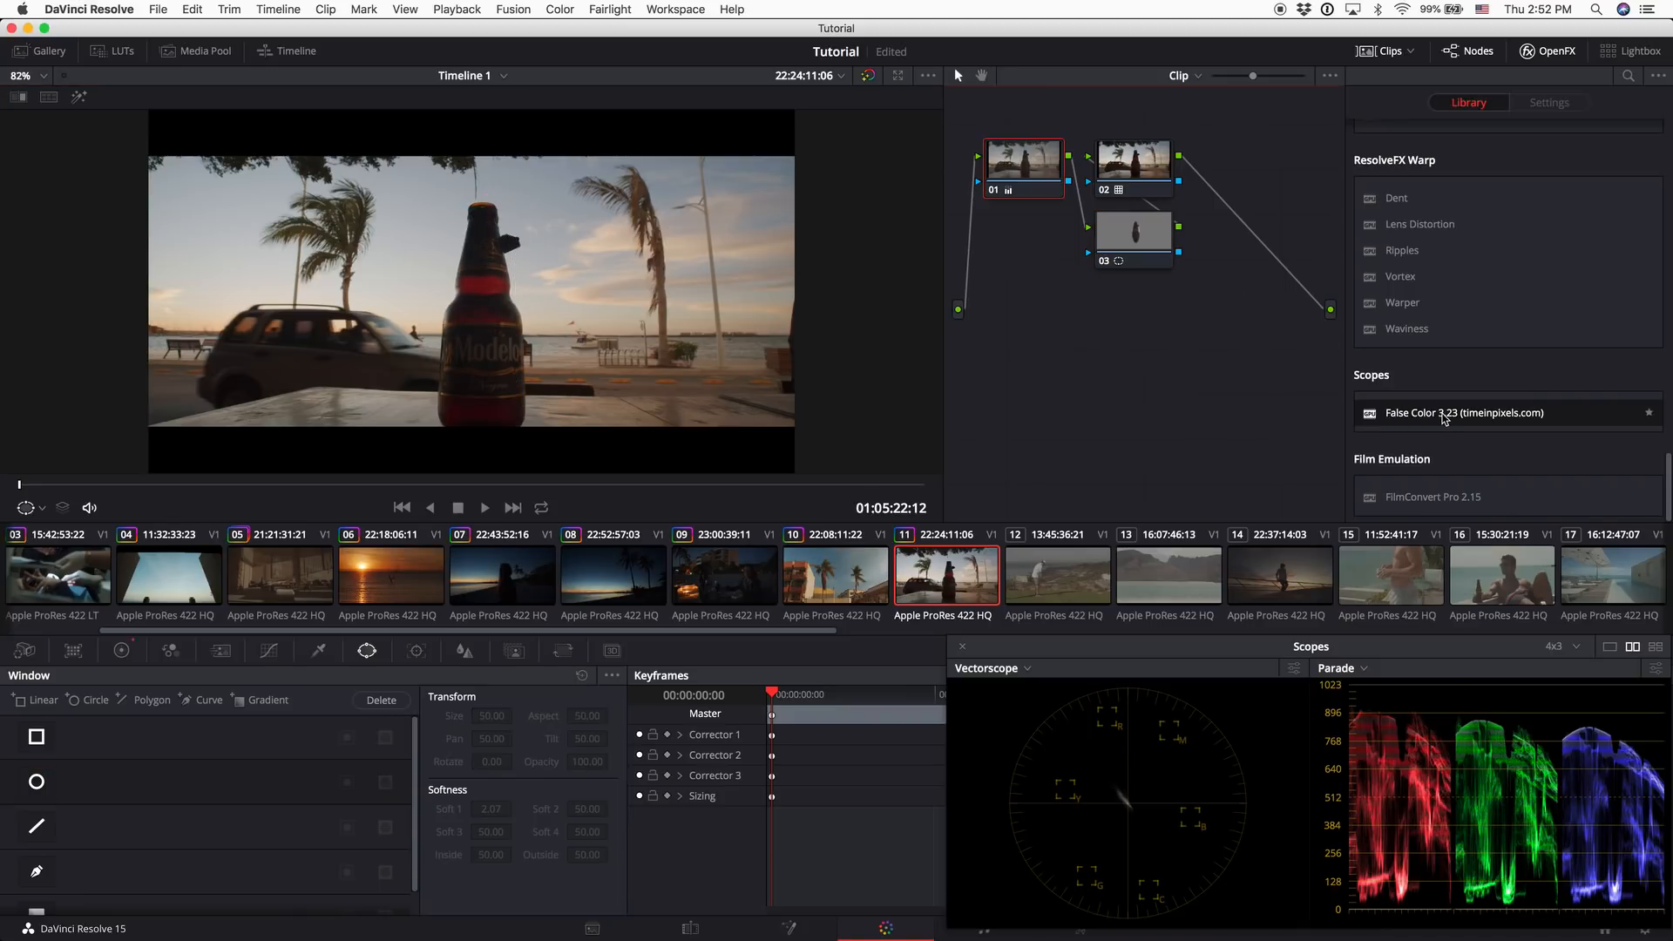
{"action": "left_click_drag", "start_coordinate": [1443, 418], "coordinate": [1013, 174]}
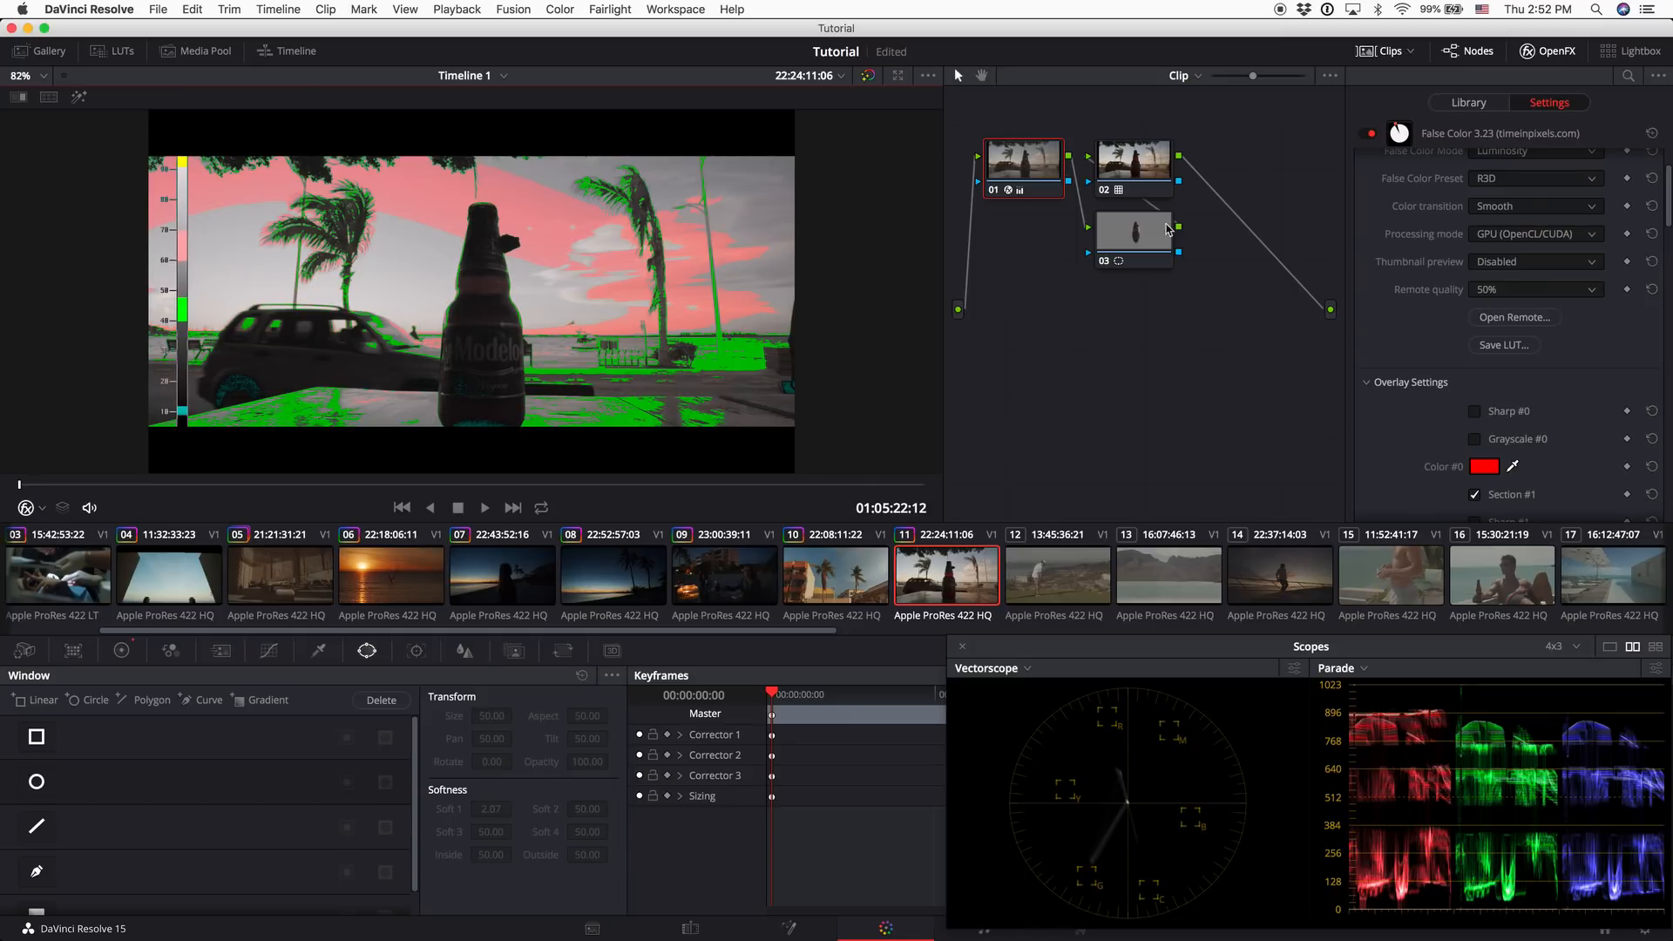
{"action": "left_click", "coordinate": [1369, 134]}
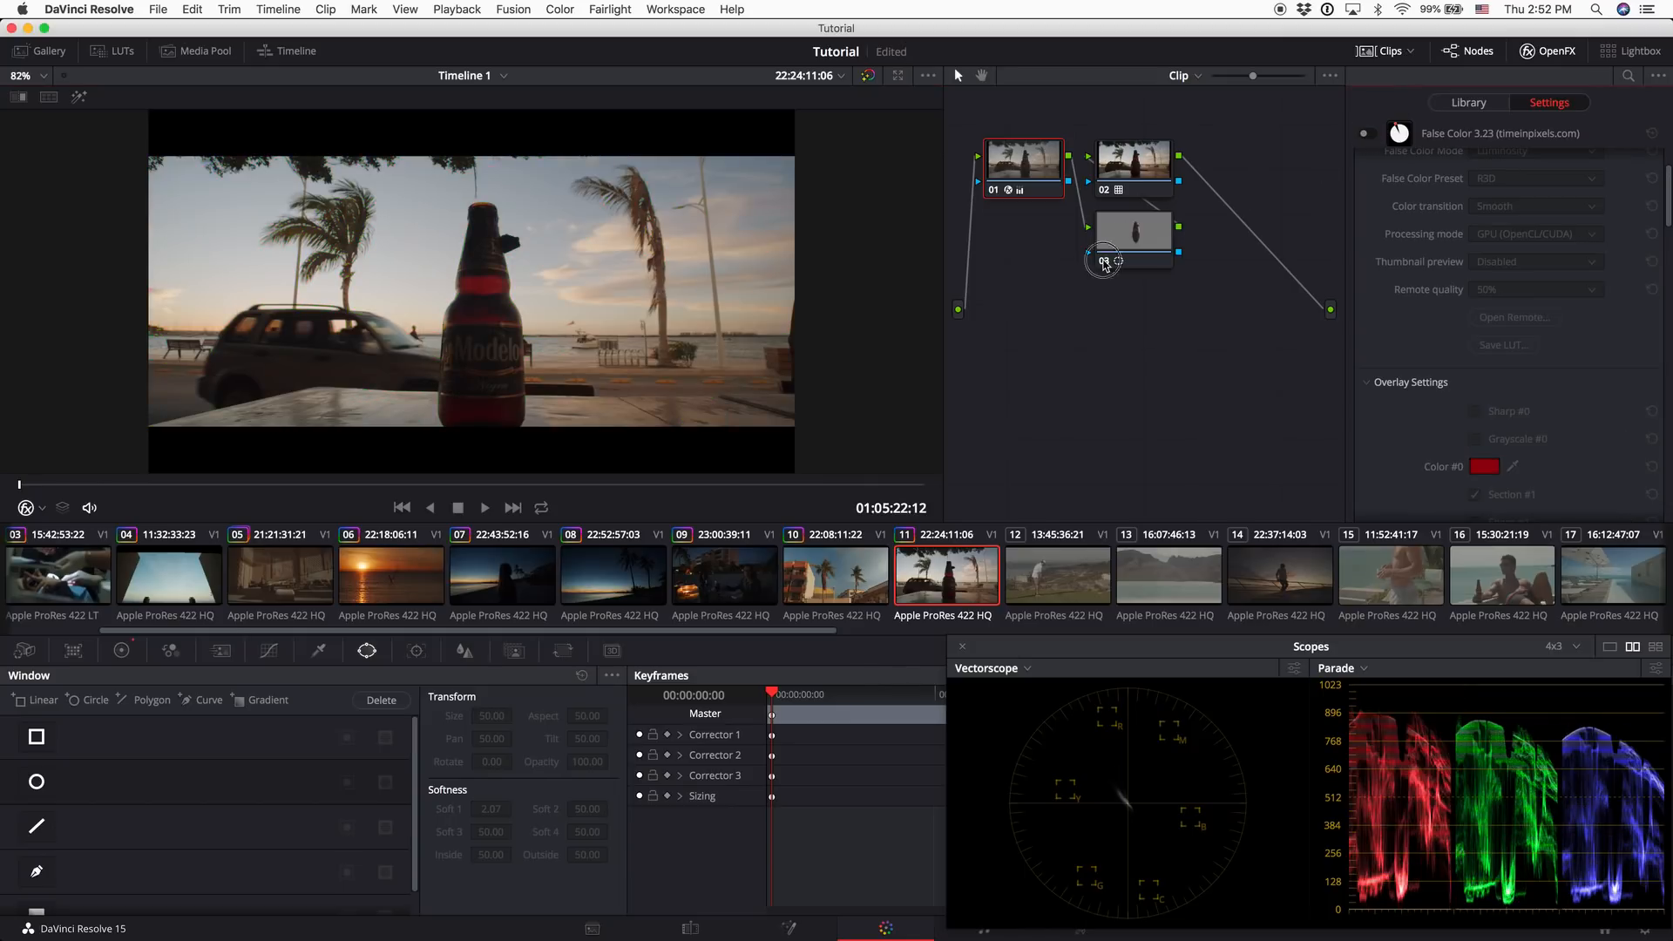
Show node 03's power window overlay, fit the circle around the bottle at pan 50.36 and tilt 48.99, and raise its softness to 18.79
{"action": "left_click", "coordinate": [1104, 264]}
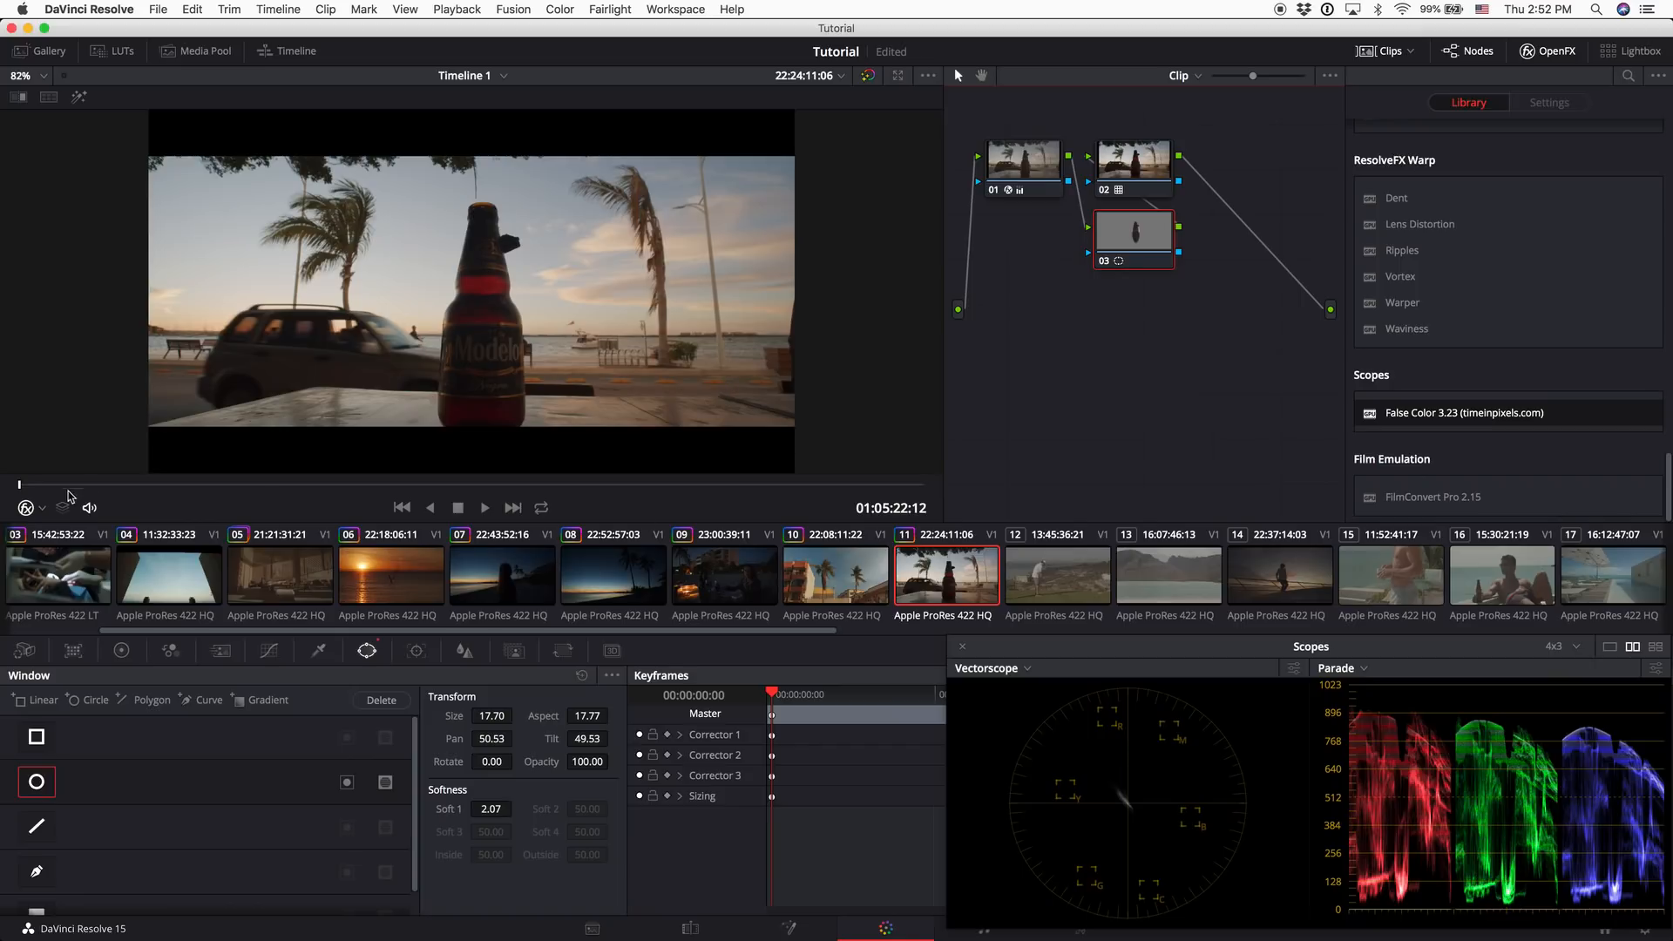
{"action": "left_click", "coordinate": [42, 508]}
{"action": "left_click", "coordinate": [87, 564]}
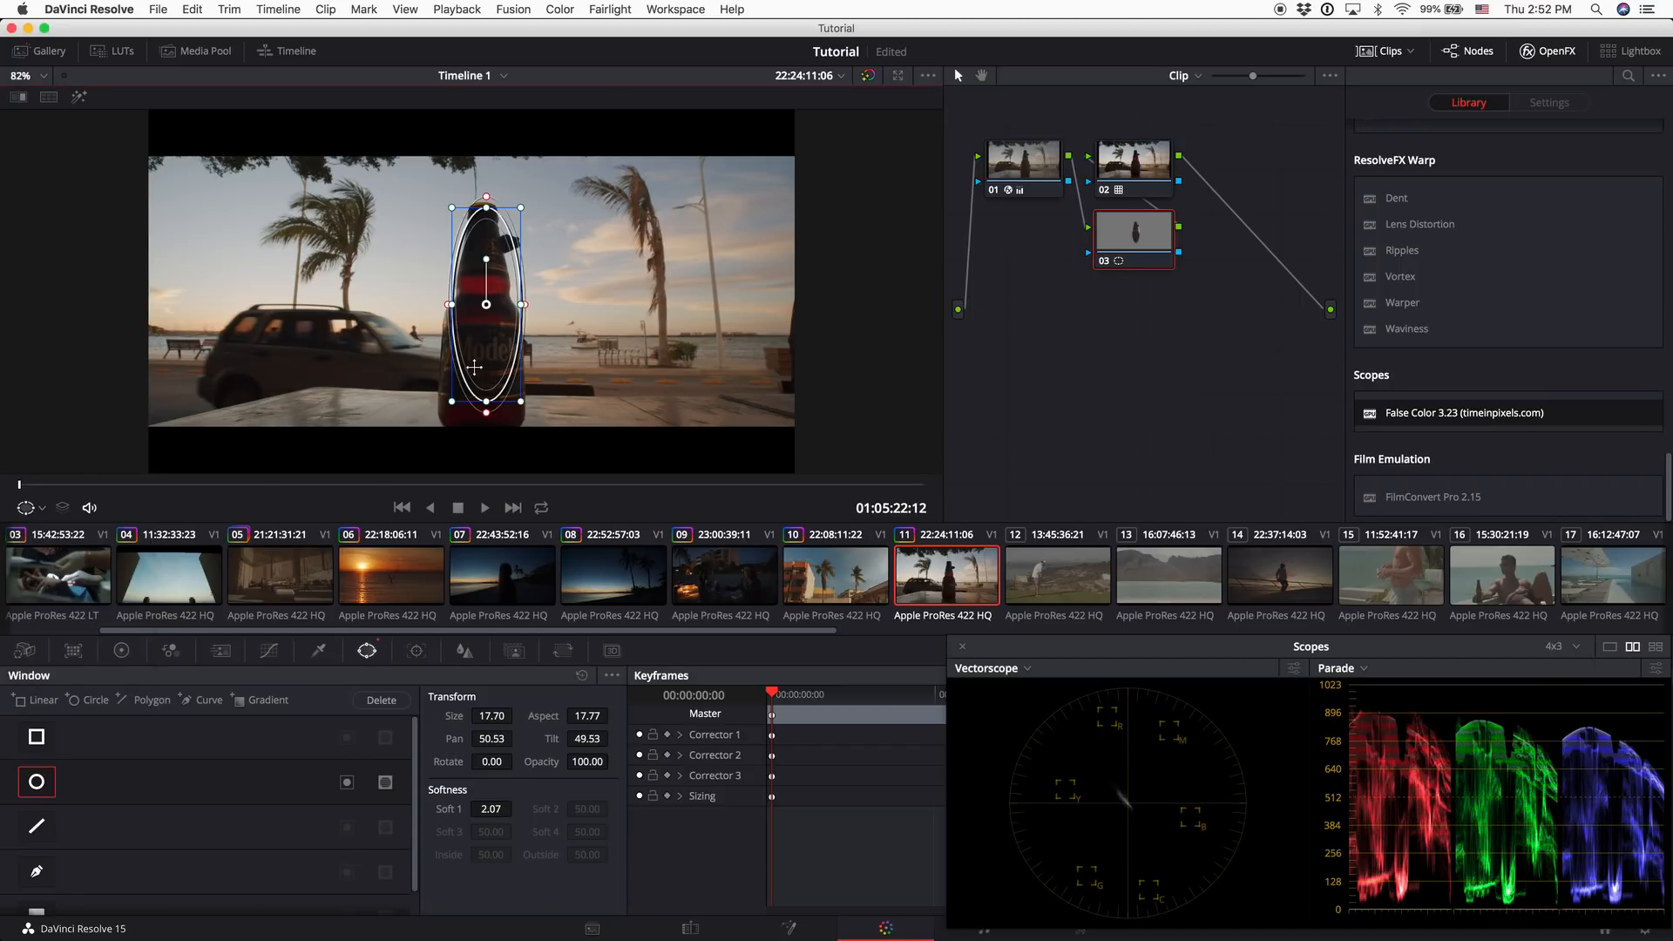
{"action": "left_click_drag", "start_coordinate": [452, 404], "coordinate": [486, 381]}
{"action": "mouse_move", "coordinate": [534, 321]}
{"action": "left_mouse_down"}
{"action": "mouse_move", "coordinate": [578, 320]}
{"action": "mouse_move", "coordinate": [563, 320]}
{"action": "left_mouse_up"}
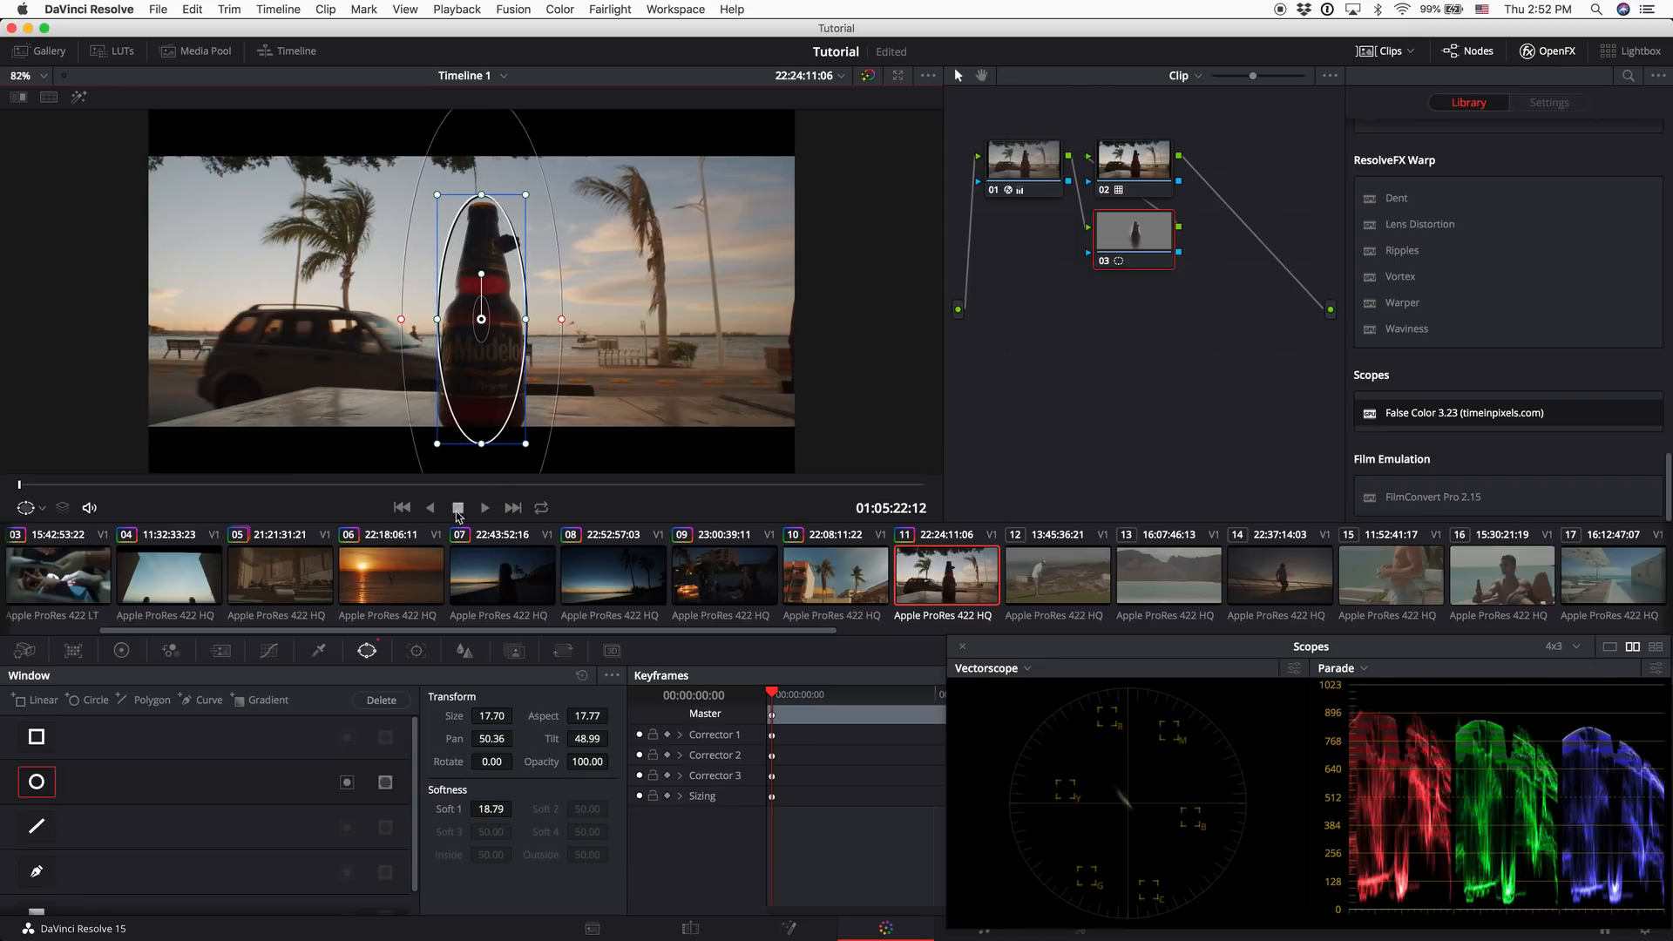
Try brightening node 03's bottle with lift 0.01, gain 1.02 and gamma 0.06, and reset its gamma and gain
{"action": "left_click", "coordinate": [121, 650]}
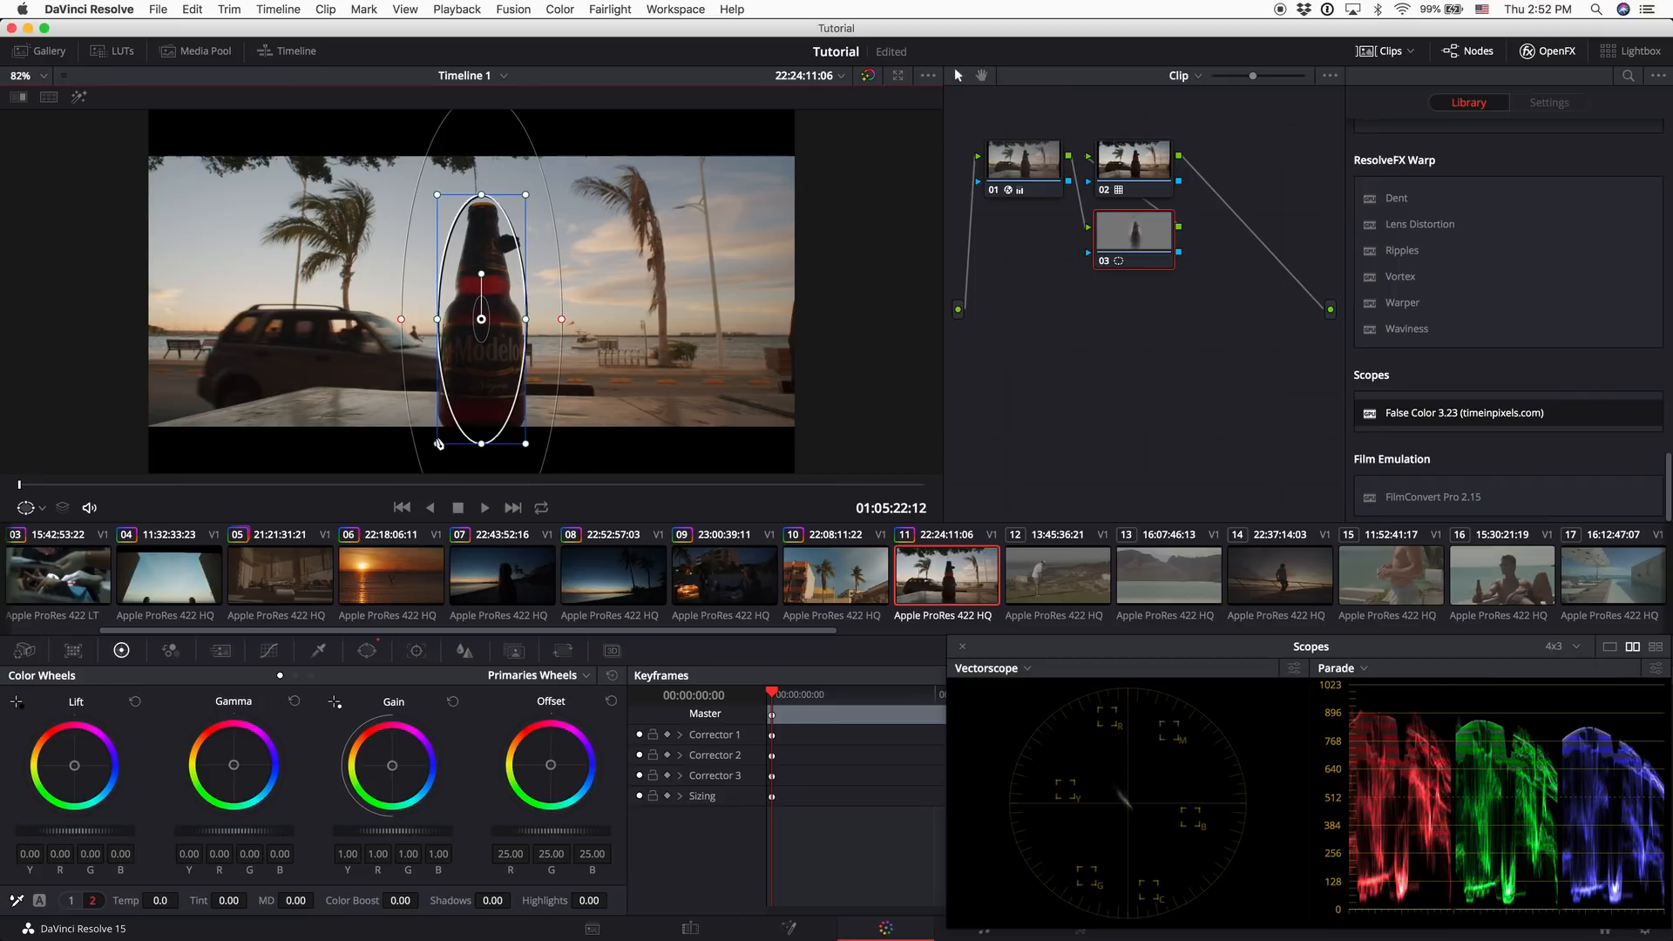
{"action": "left_click_drag", "start_coordinate": [467, 393], "coordinate": [467, 398]}
{"action": "left_click_drag", "start_coordinate": [72, 833], "coordinate": [96, 833]}
{"action": "left_click_drag", "start_coordinate": [374, 830], "coordinate": [398, 831]}
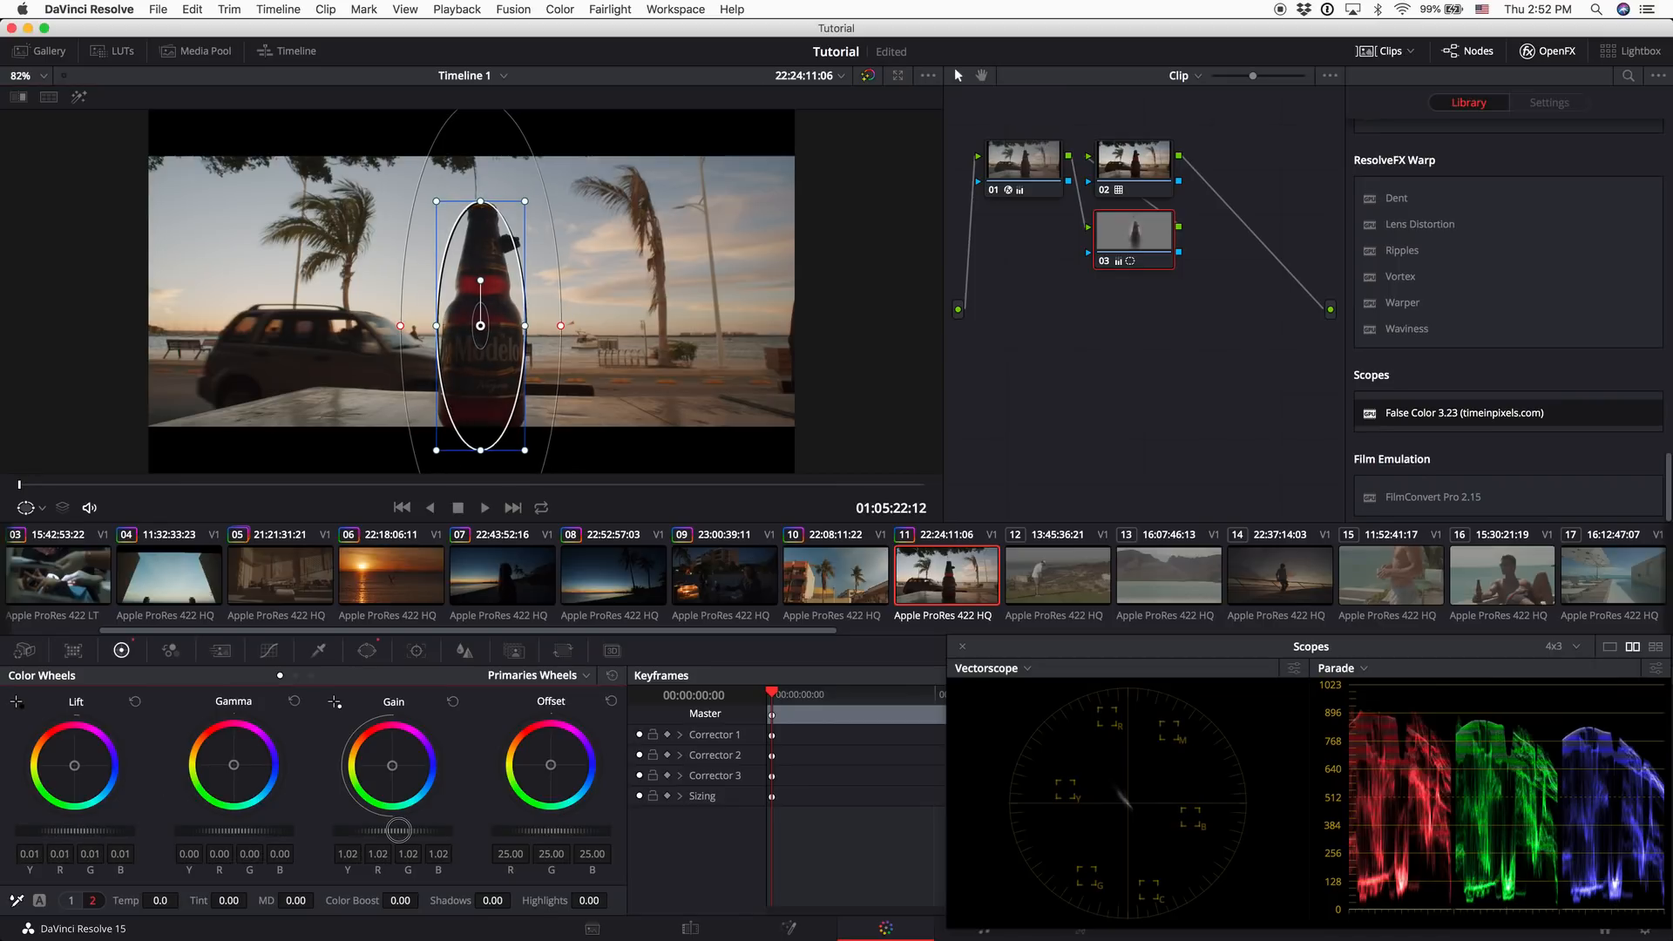
{"action": "left_click_drag", "start_coordinate": [225, 832], "coordinate": [262, 833]}
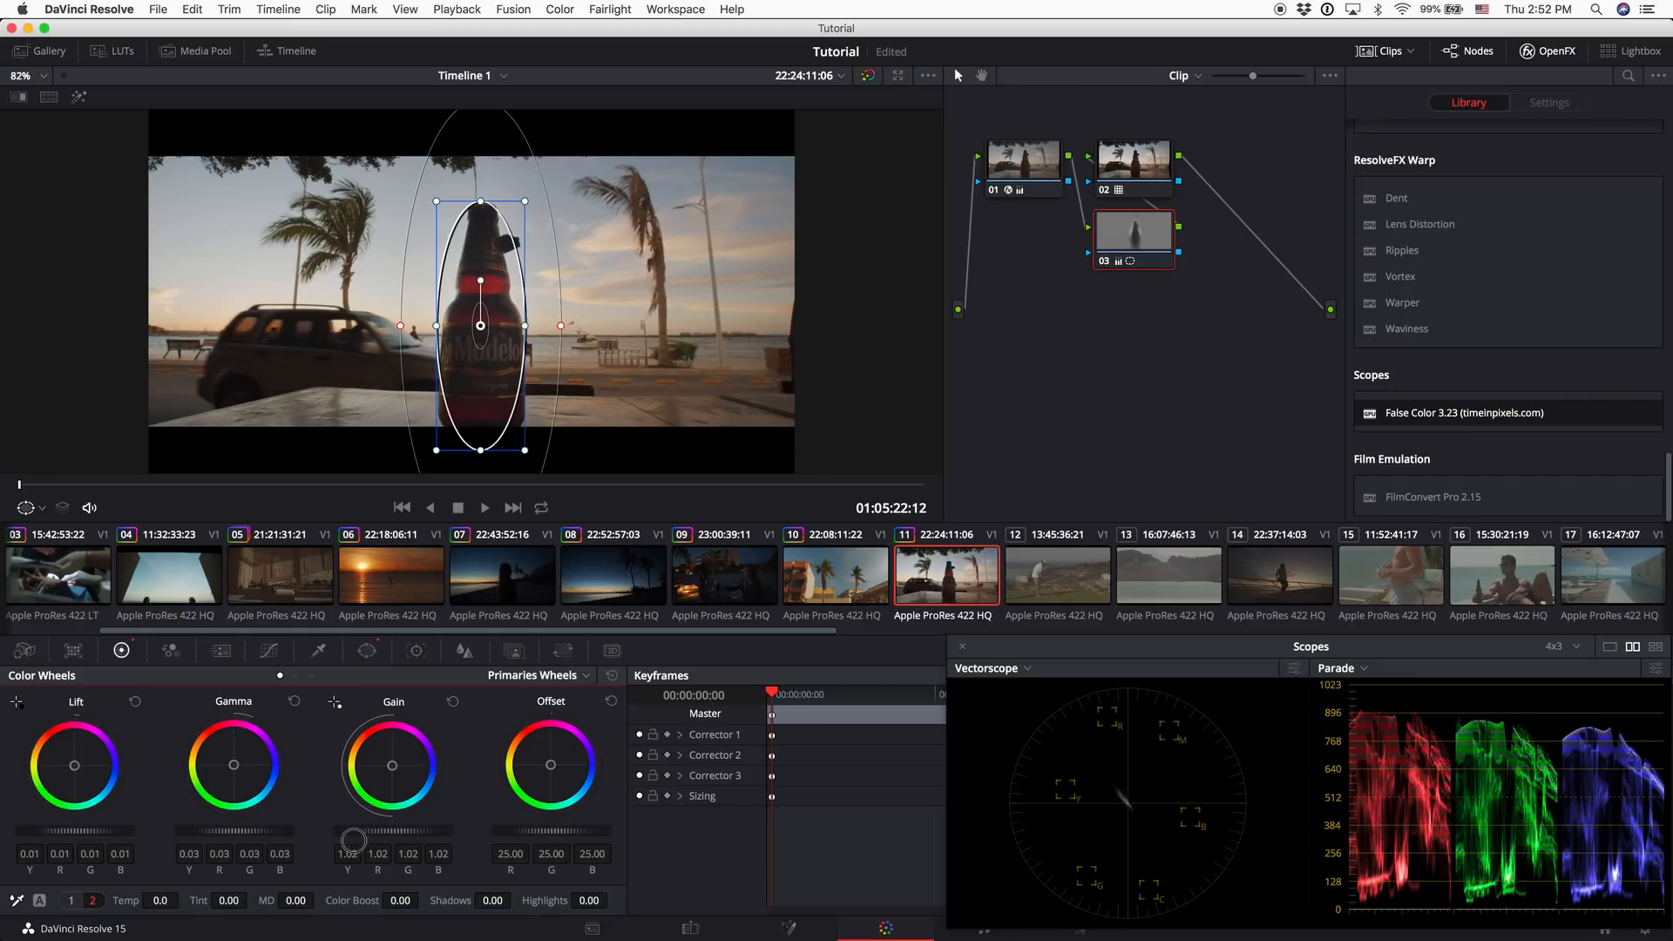
{"action": "left_click_drag", "start_coordinate": [216, 833], "coordinate": [265, 833]}
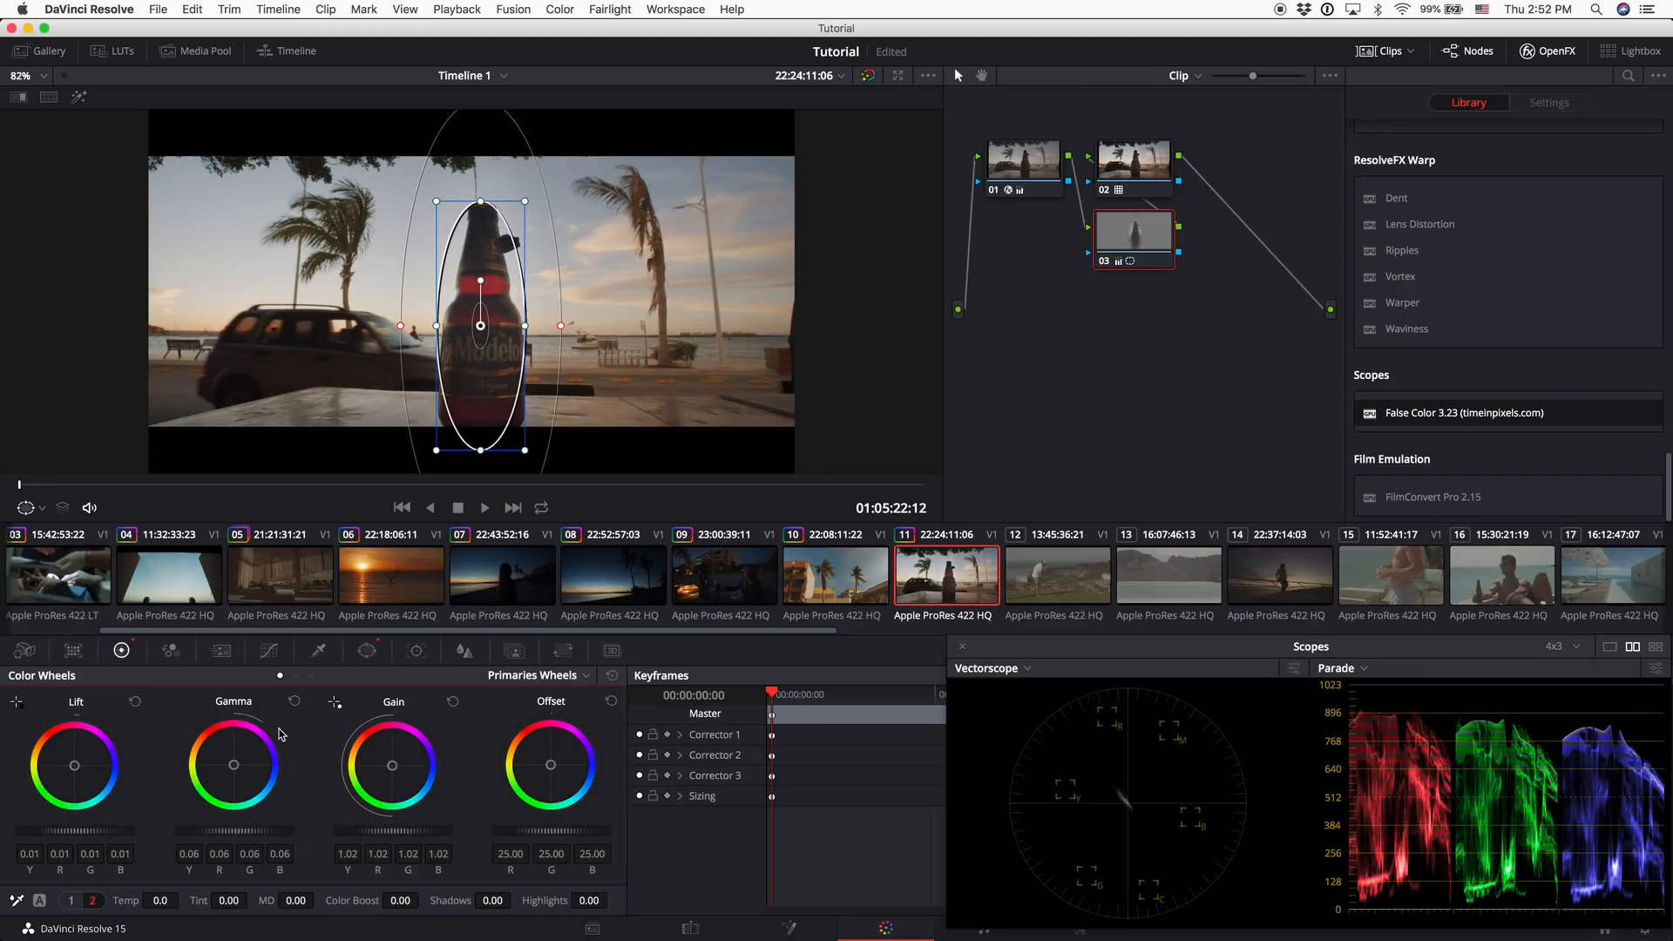
{"action": "left_click", "coordinate": [294, 702]}
{"action": "left_click", "coordinate": [452, 702]}
Set node 03's primaries to offset 35.85, lift -0.04, gamma 0.01 and gain 1.11
{"action": "left_click_drag", "start_coordinate": [527, 834], "coordinate": [755, 911]}
{"action": "left_click_drag", "start_coordinate": [35, 838], "coordinate": [12, 834]}
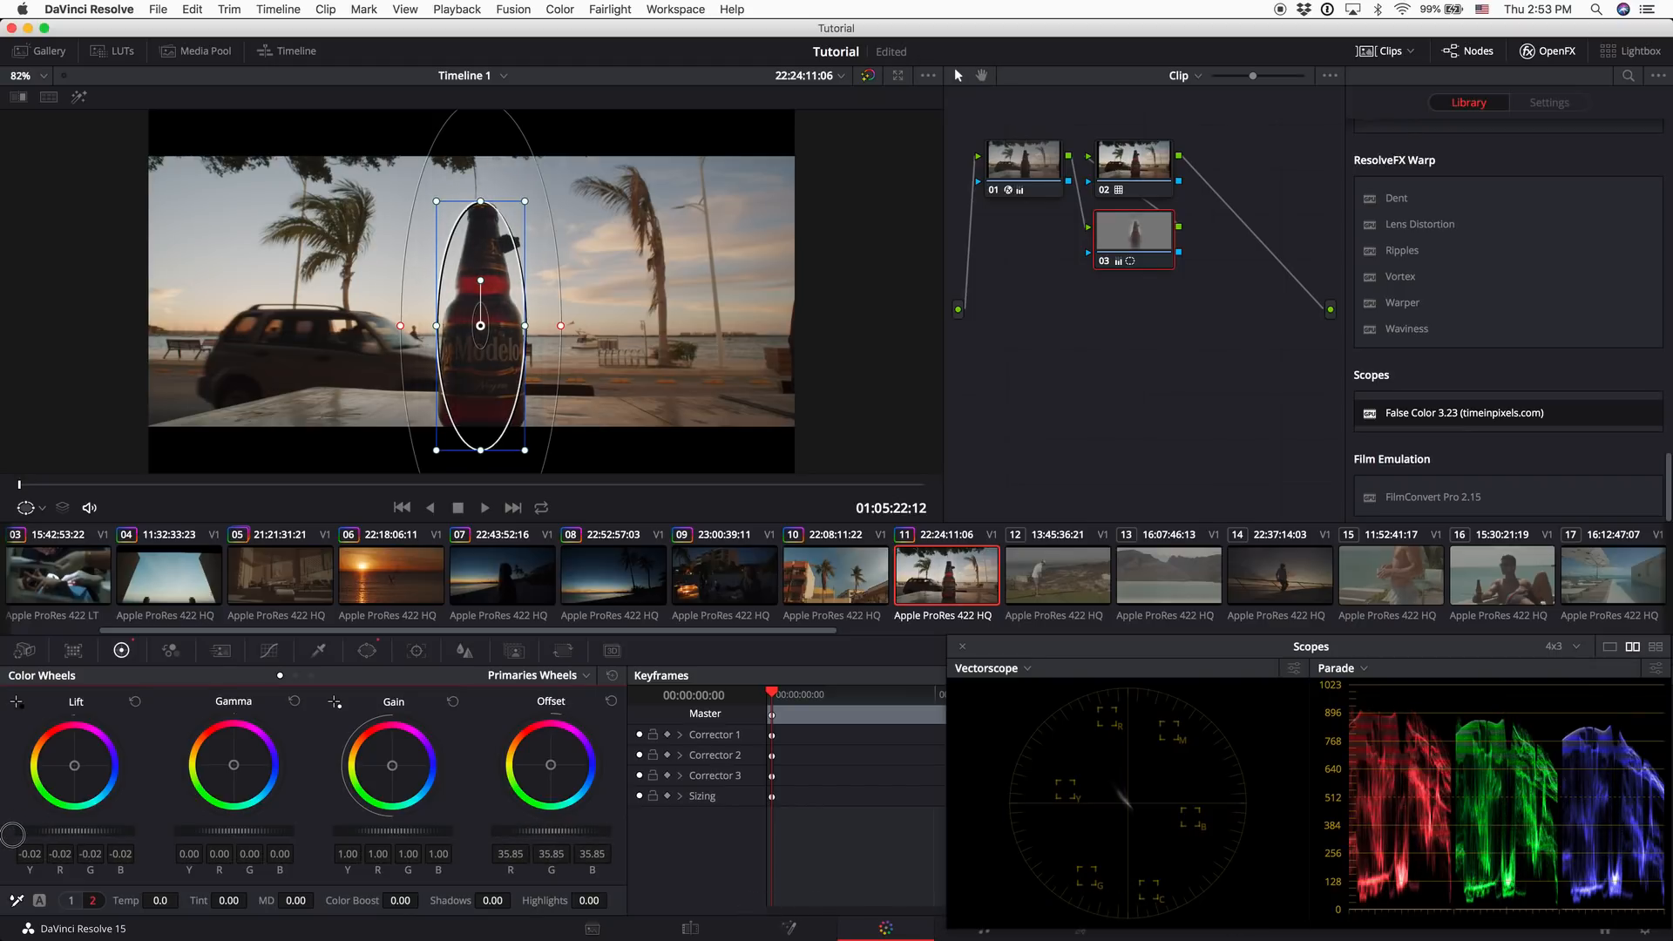
{"action": "left_click_drag", "start_coordinate": [372, 831], "coordinate": [453, 832]}
{"action": "left_click_drag", "start_coordinate": [72, 835], "coordinate": [29, 836]}
{"action": "mouse_move", "coordinate": [200, 831]}
{"action": "left_mouse_down"}
{"action": "mouse_move", "coordinate": [242, 832]}
{"action": "mouse_move", "coordinate": [192, 830]}
{"action": "mouse_move", "coordinate": [225, 831]}
{"action": "left_mouse_up"}
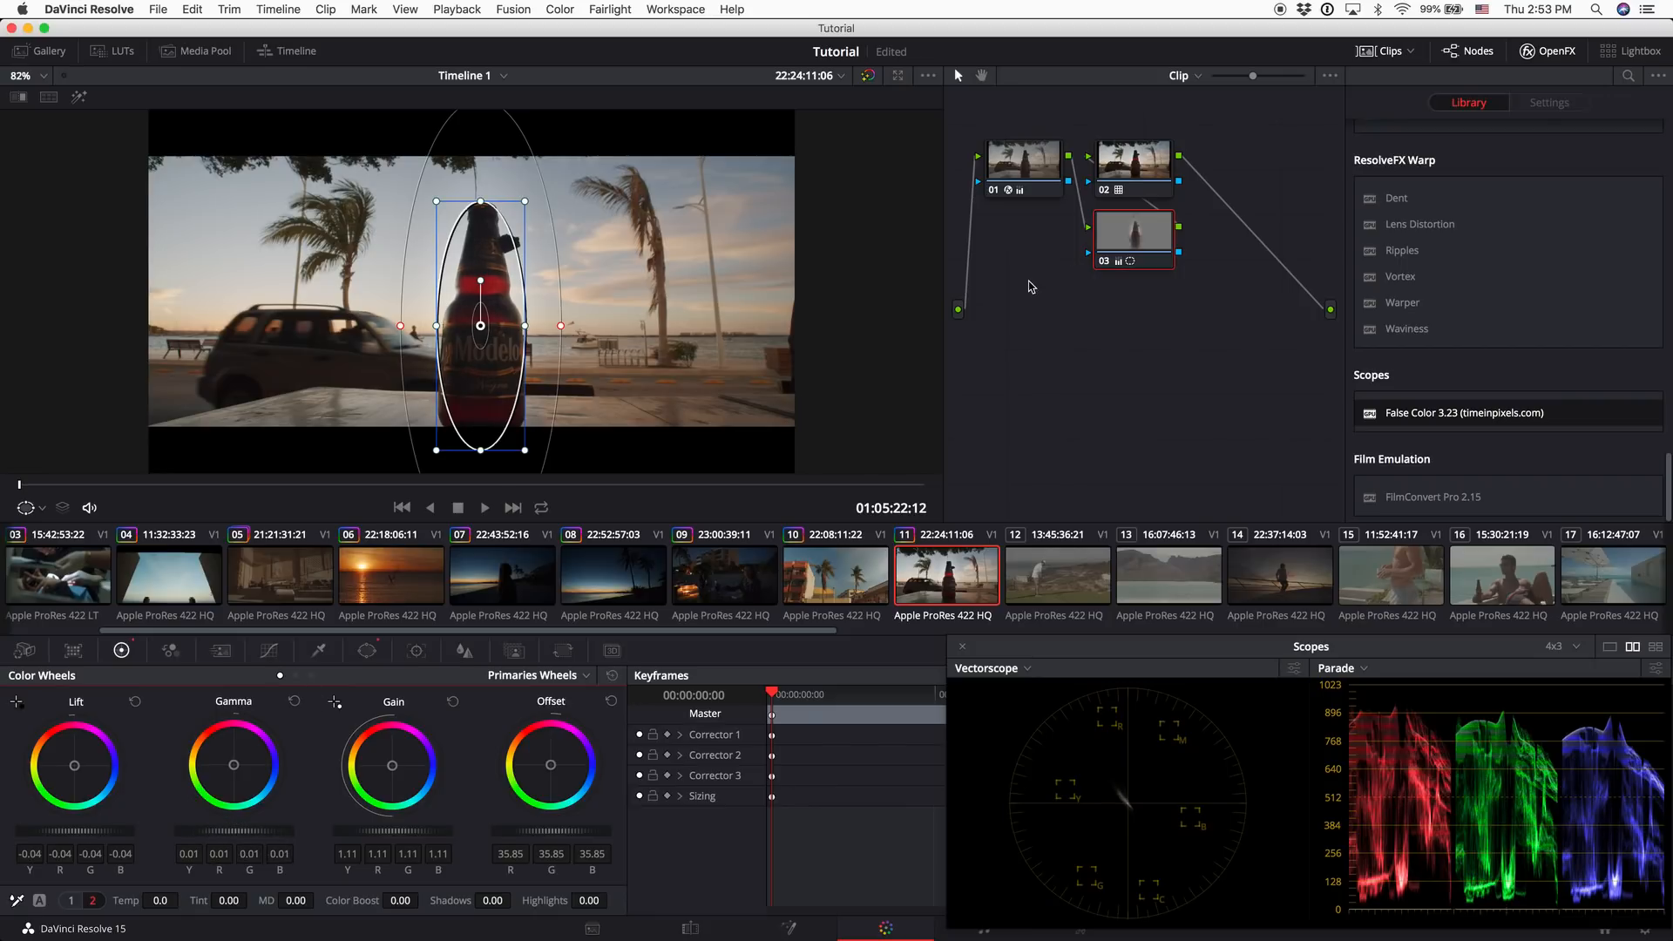
Compare the bottle with node 03 off and on without the window overlay, and raise the node's gain to 1.21
{"action": "left_click", "coordinate": [1013, 170]}
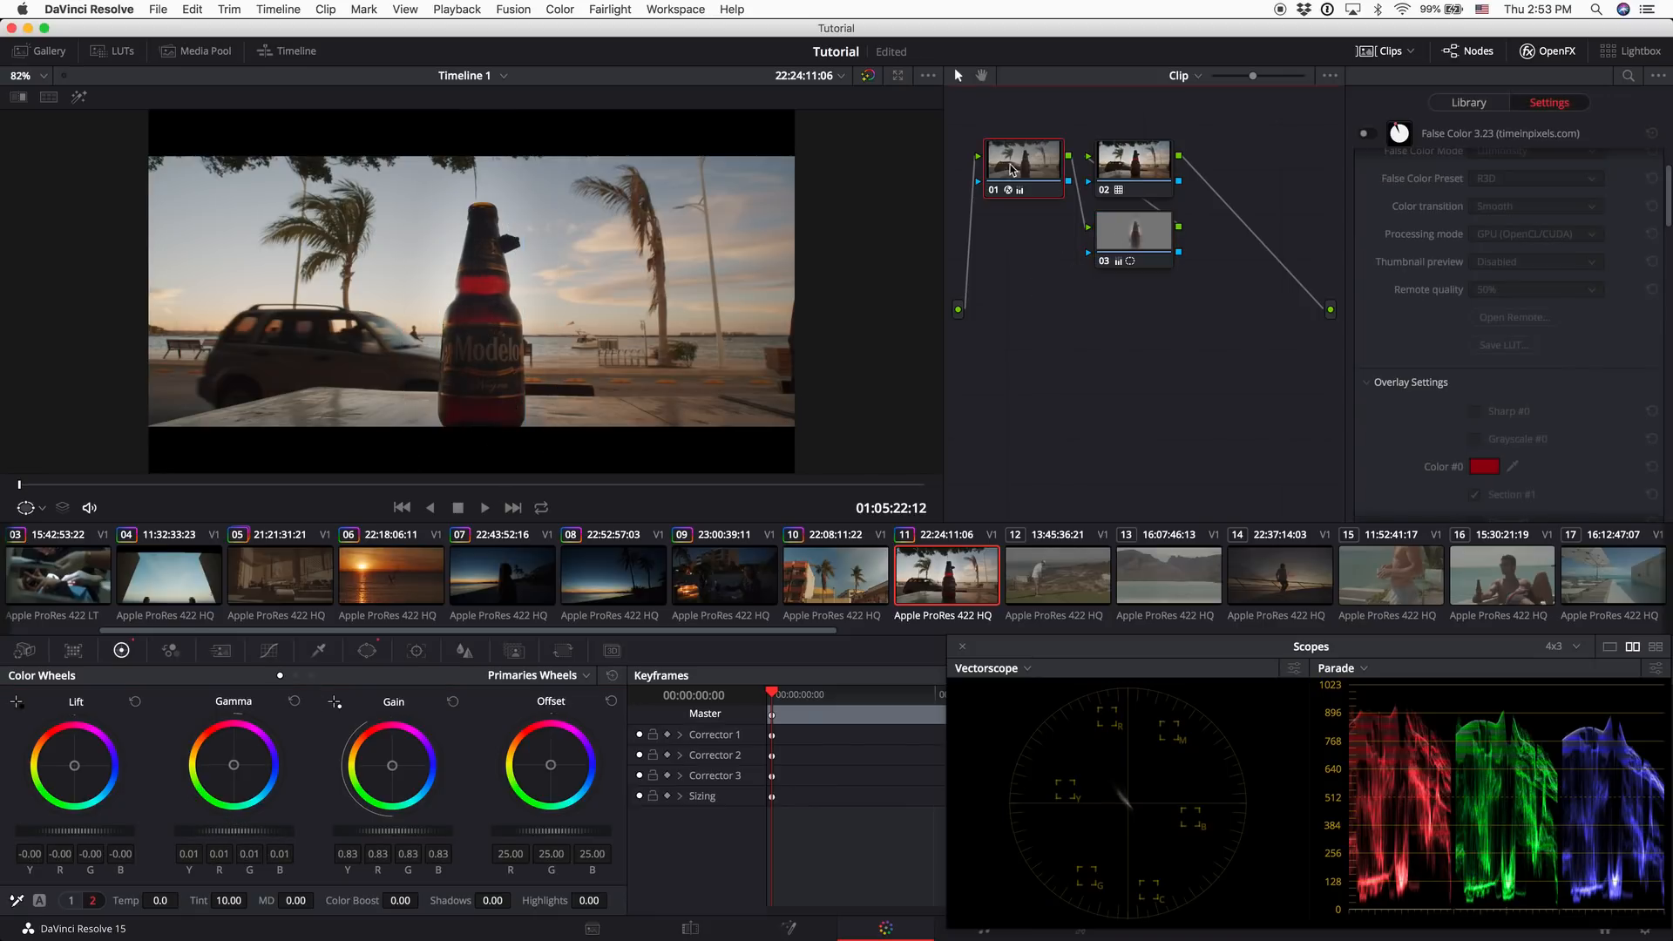
{"action": "left_click", "coordinate": [1146, 228]}
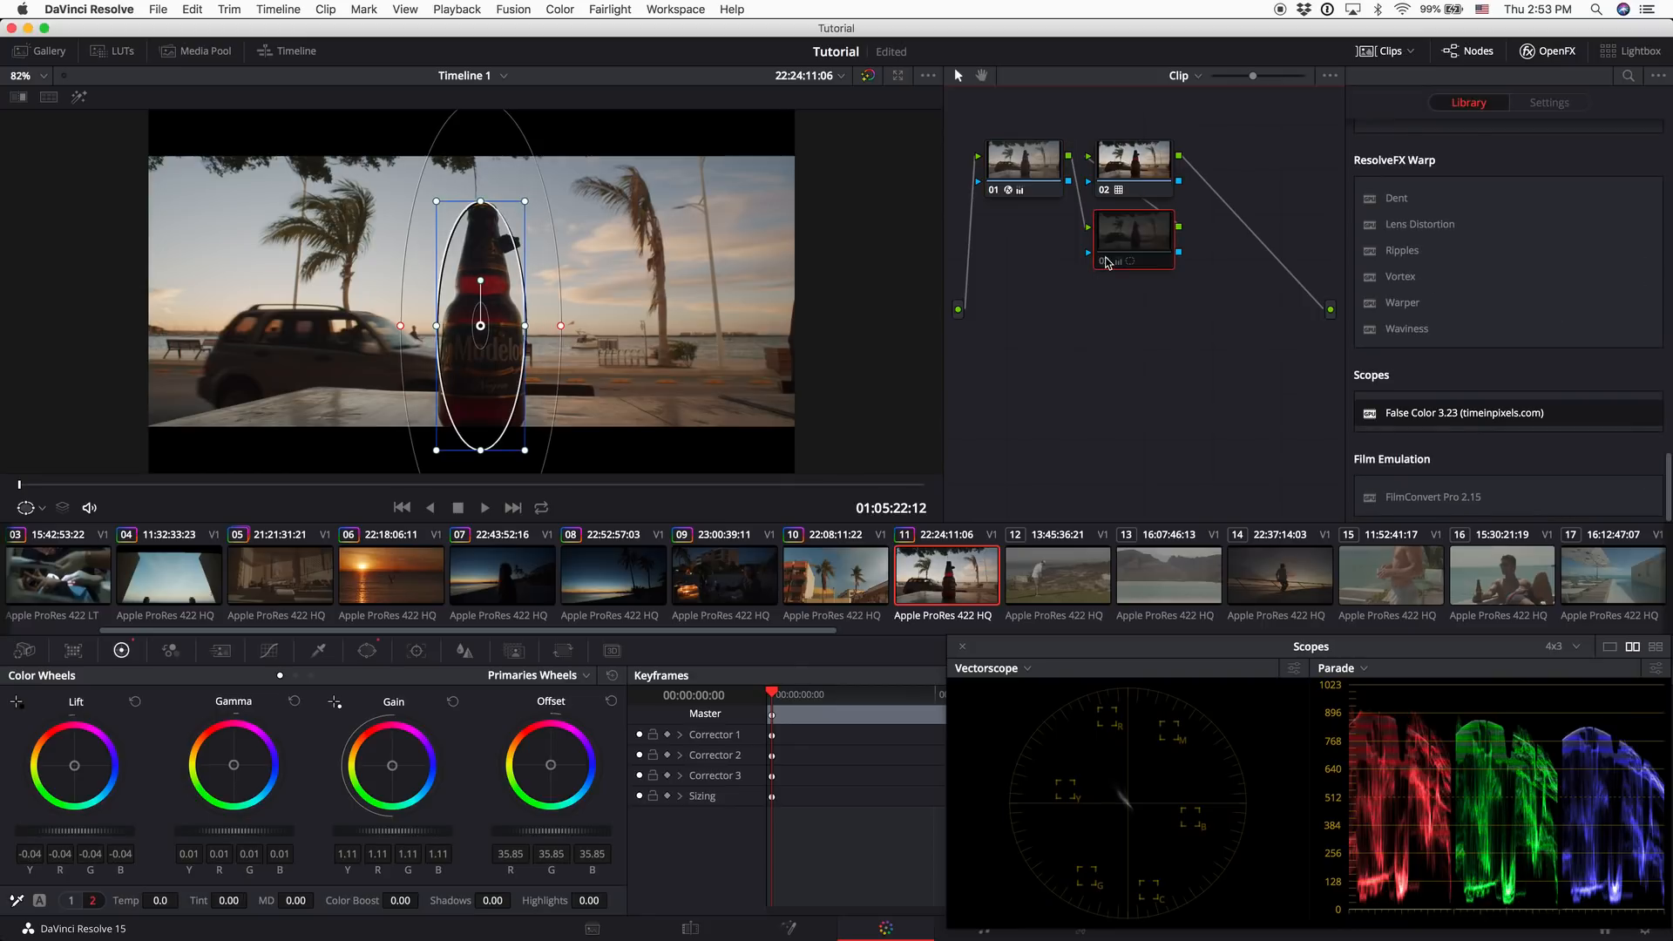
{"action": "left_click", "coordinate": [40, 508]}
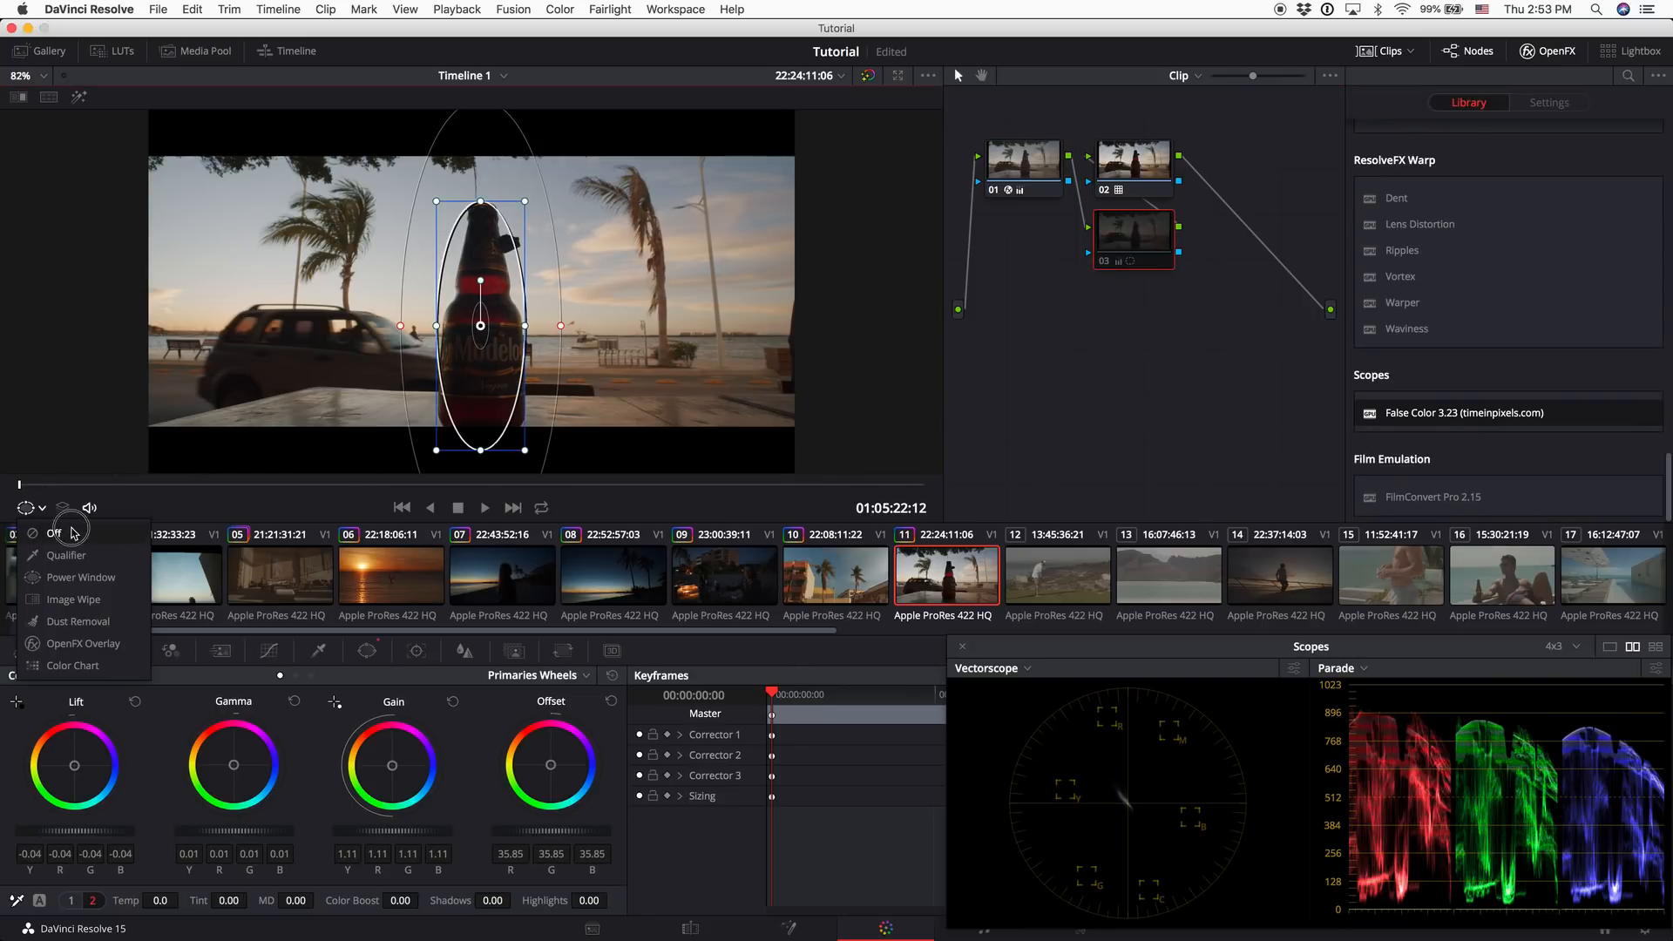
{"action": "left_click", "coordinate": [61, 527]}
{"action": "left_click", "coordinate": [1105, 262]}
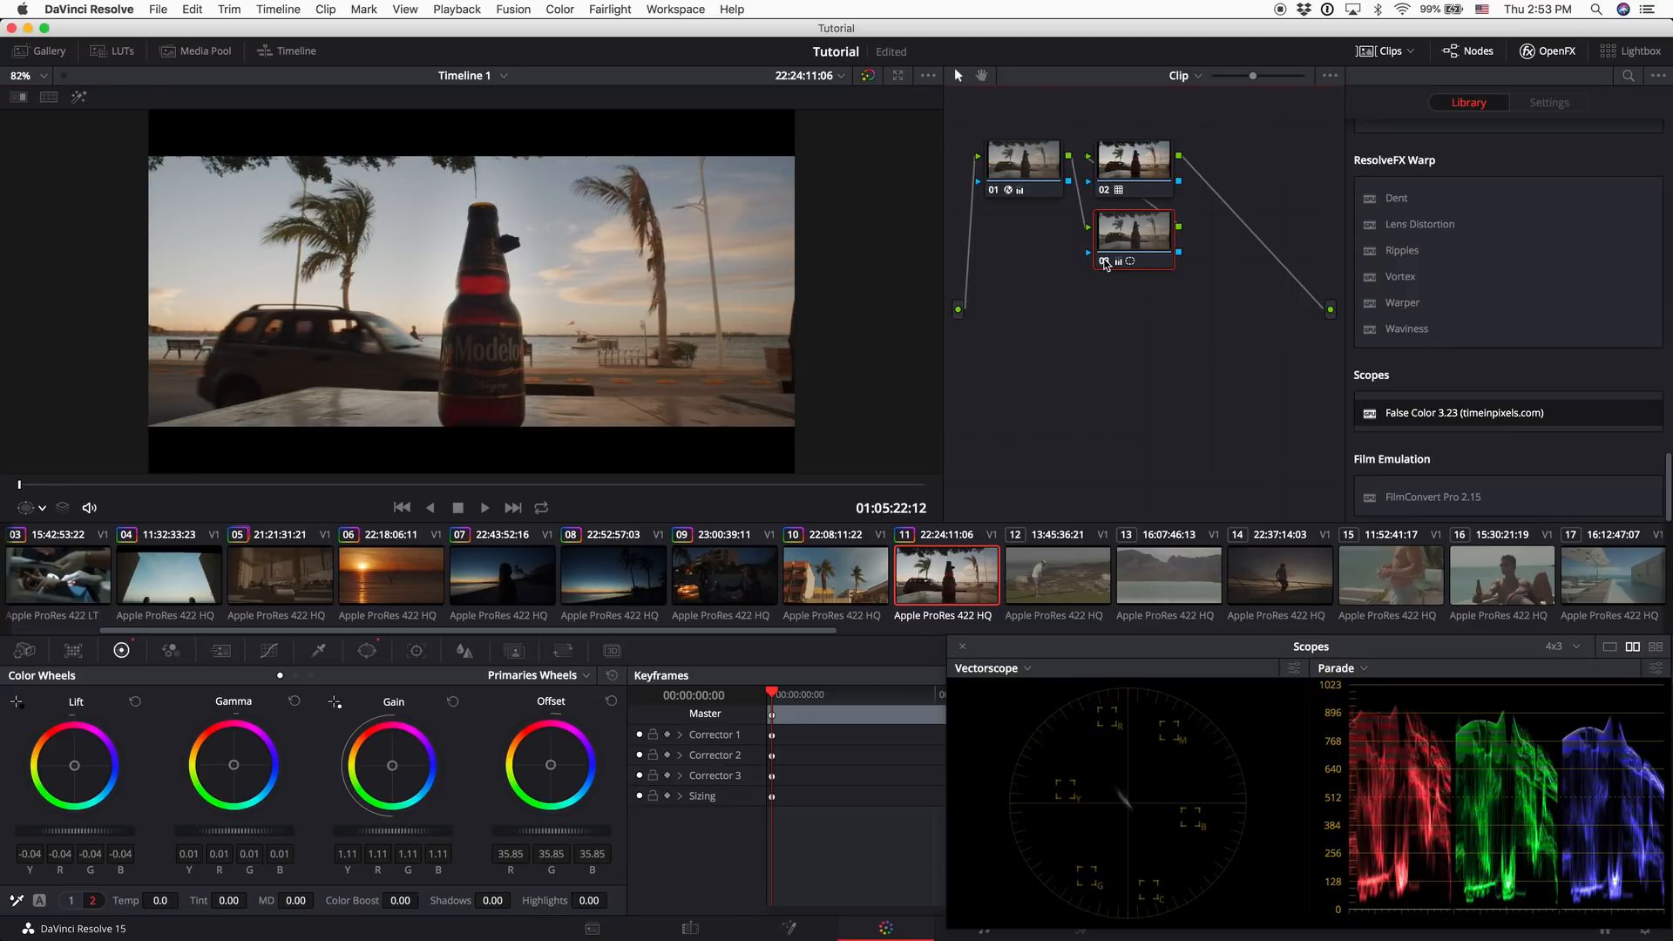
{"action": "left_click", "coordinate": [1105, 261]}
{"action": "left_click", "coordinate": [1105, 261]}
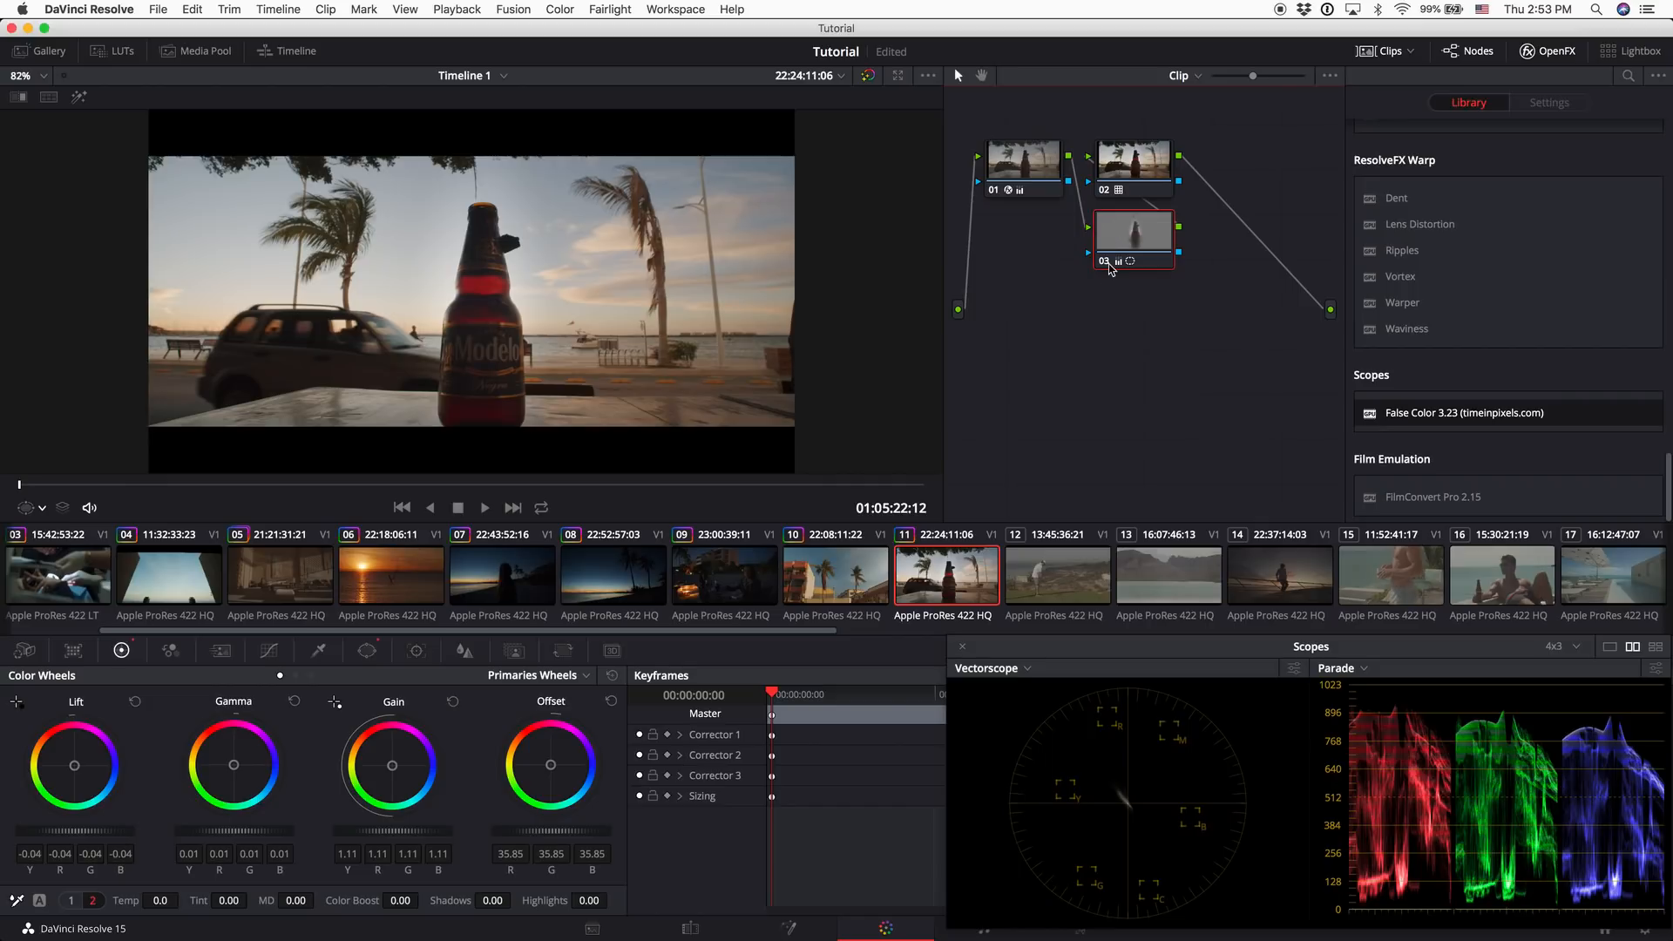
{"action": "left_click", "coordinate": [1105, 261]}
{"action": "left_click", "coordinate": [1105, 262]}
{"action": "left_click", "coordinate": [1105, 261]}
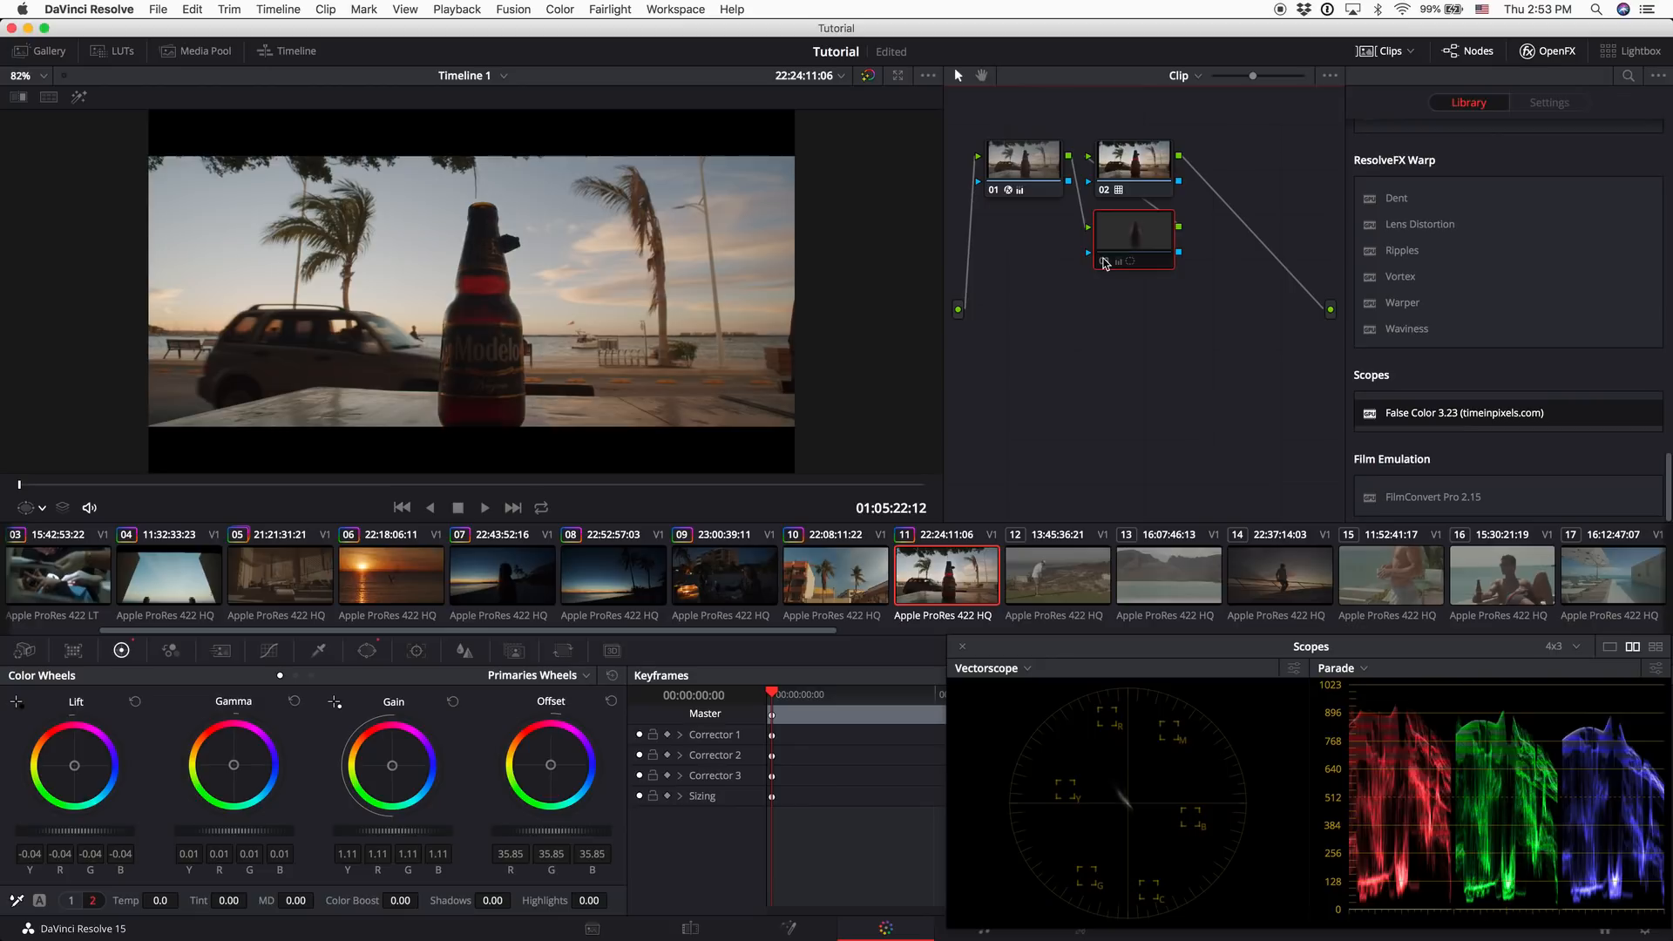
{"action": "left_click", "coordinate": [1105, 261]}
{"action": "left_click_drag", "start_coordinate": [383, 832], "coordinate": [451, 834]}
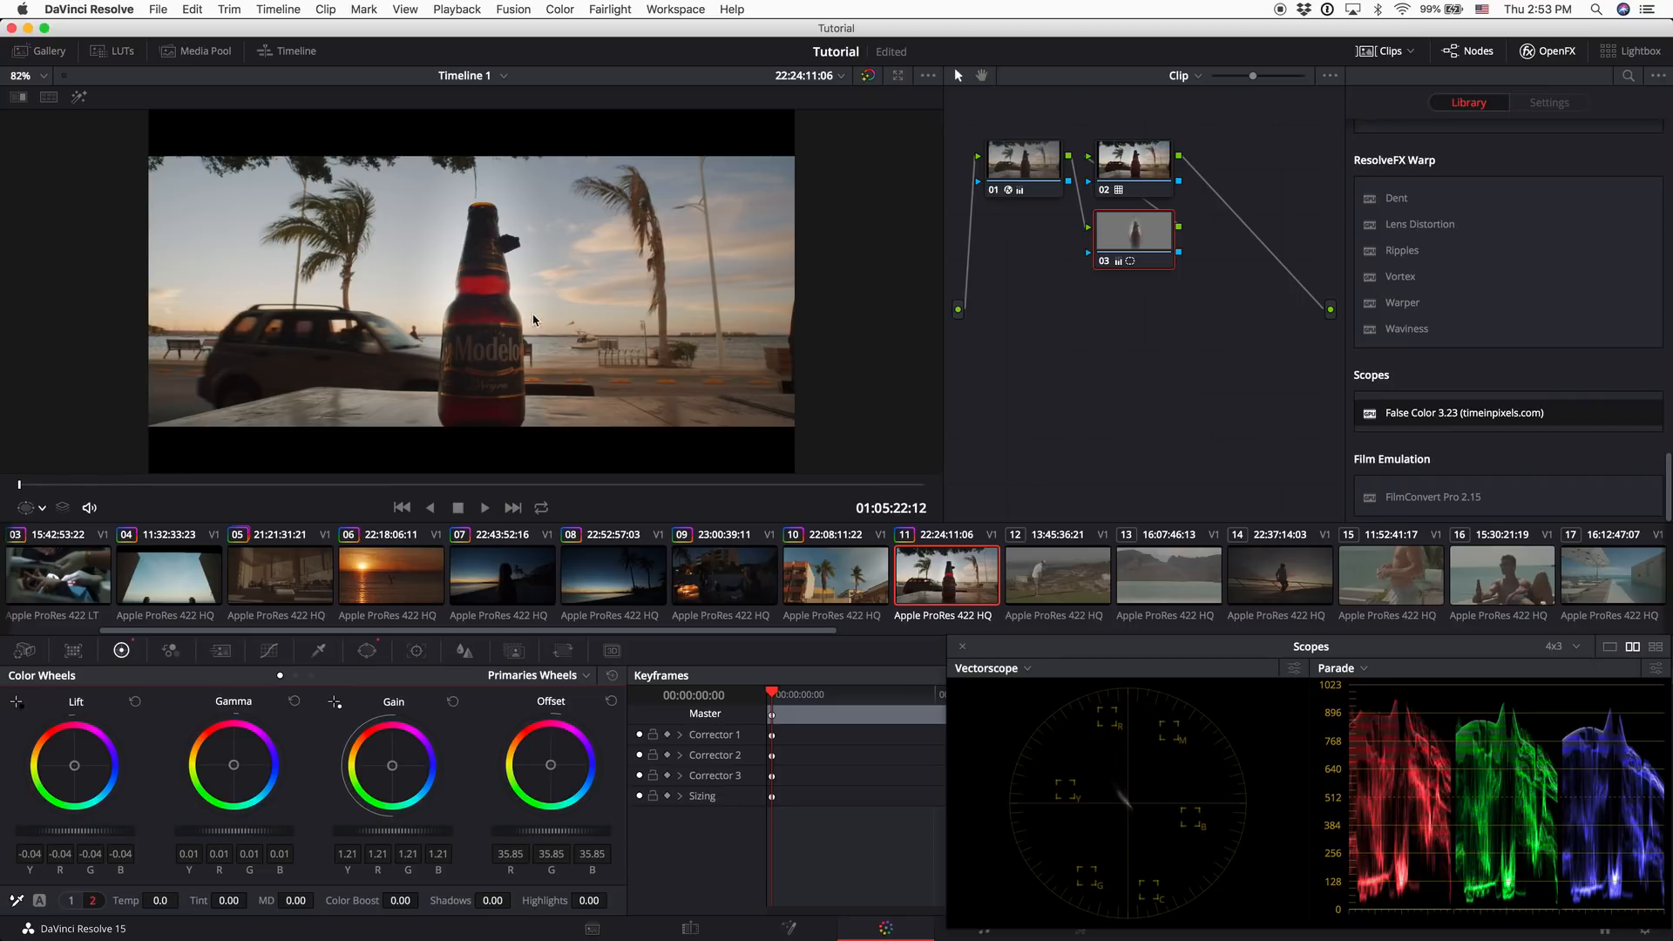
Raise node 03's power window softness to 23.53 and refit the circle on the bottle at pan 50.44 and tilt 49.23
{"action": "left_click", "coordinate": [1148, 237]}
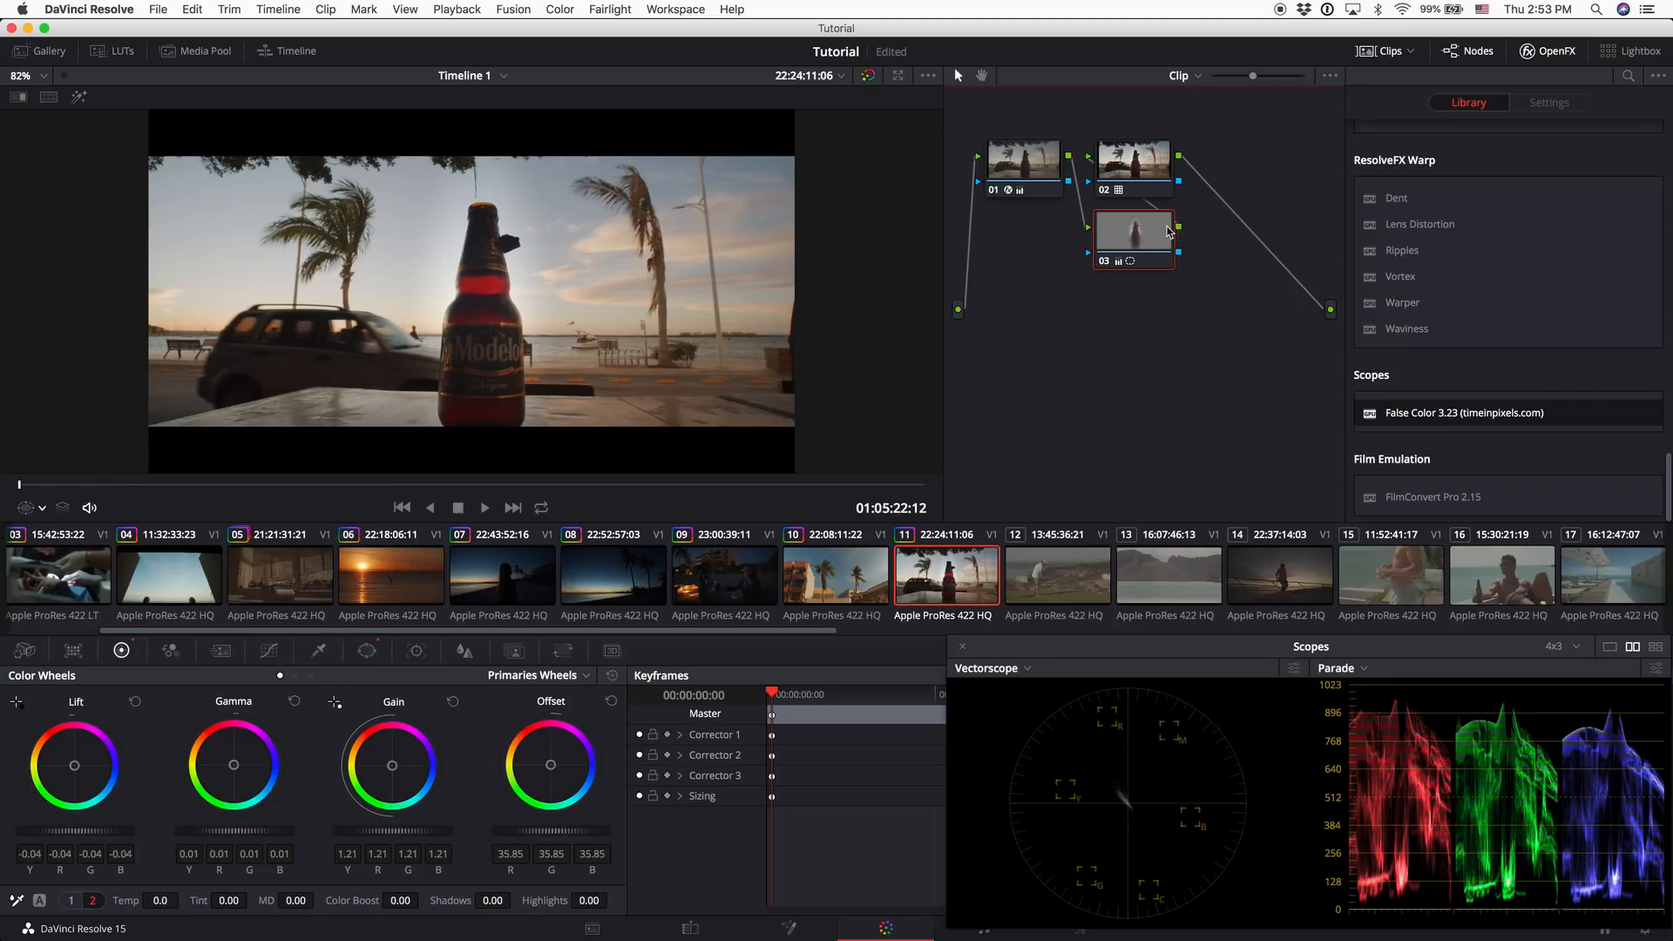
{"action": "left_click", "coordinate": [40, 508]}
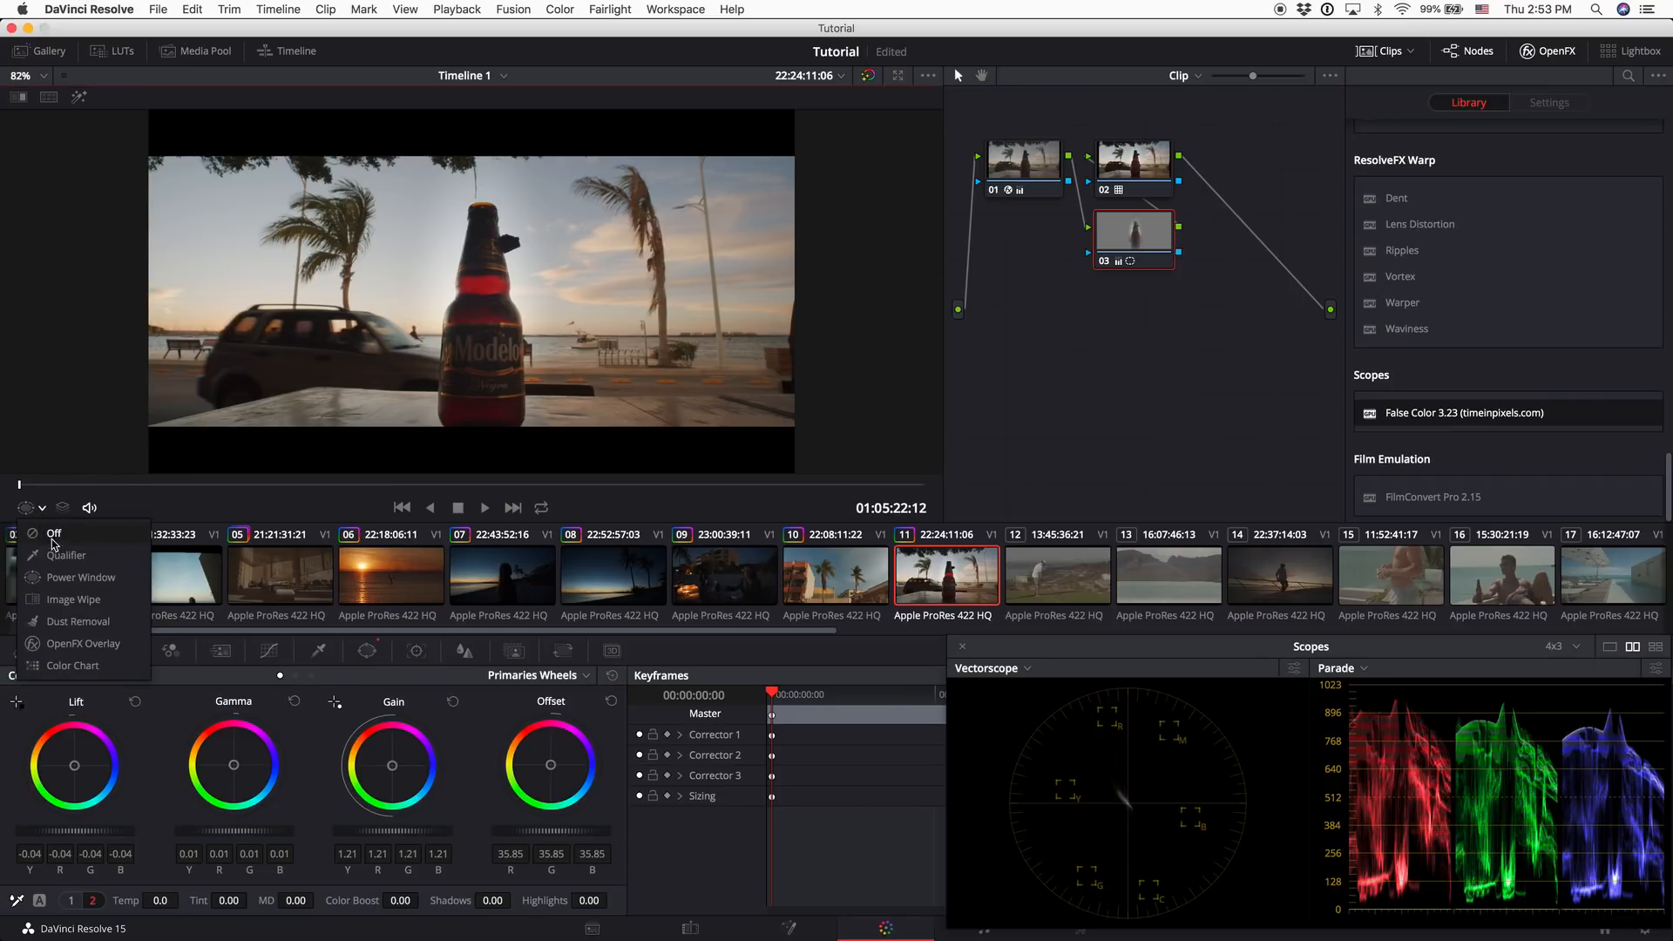
{"action": "left_click", "coordinate": [68, 577]}
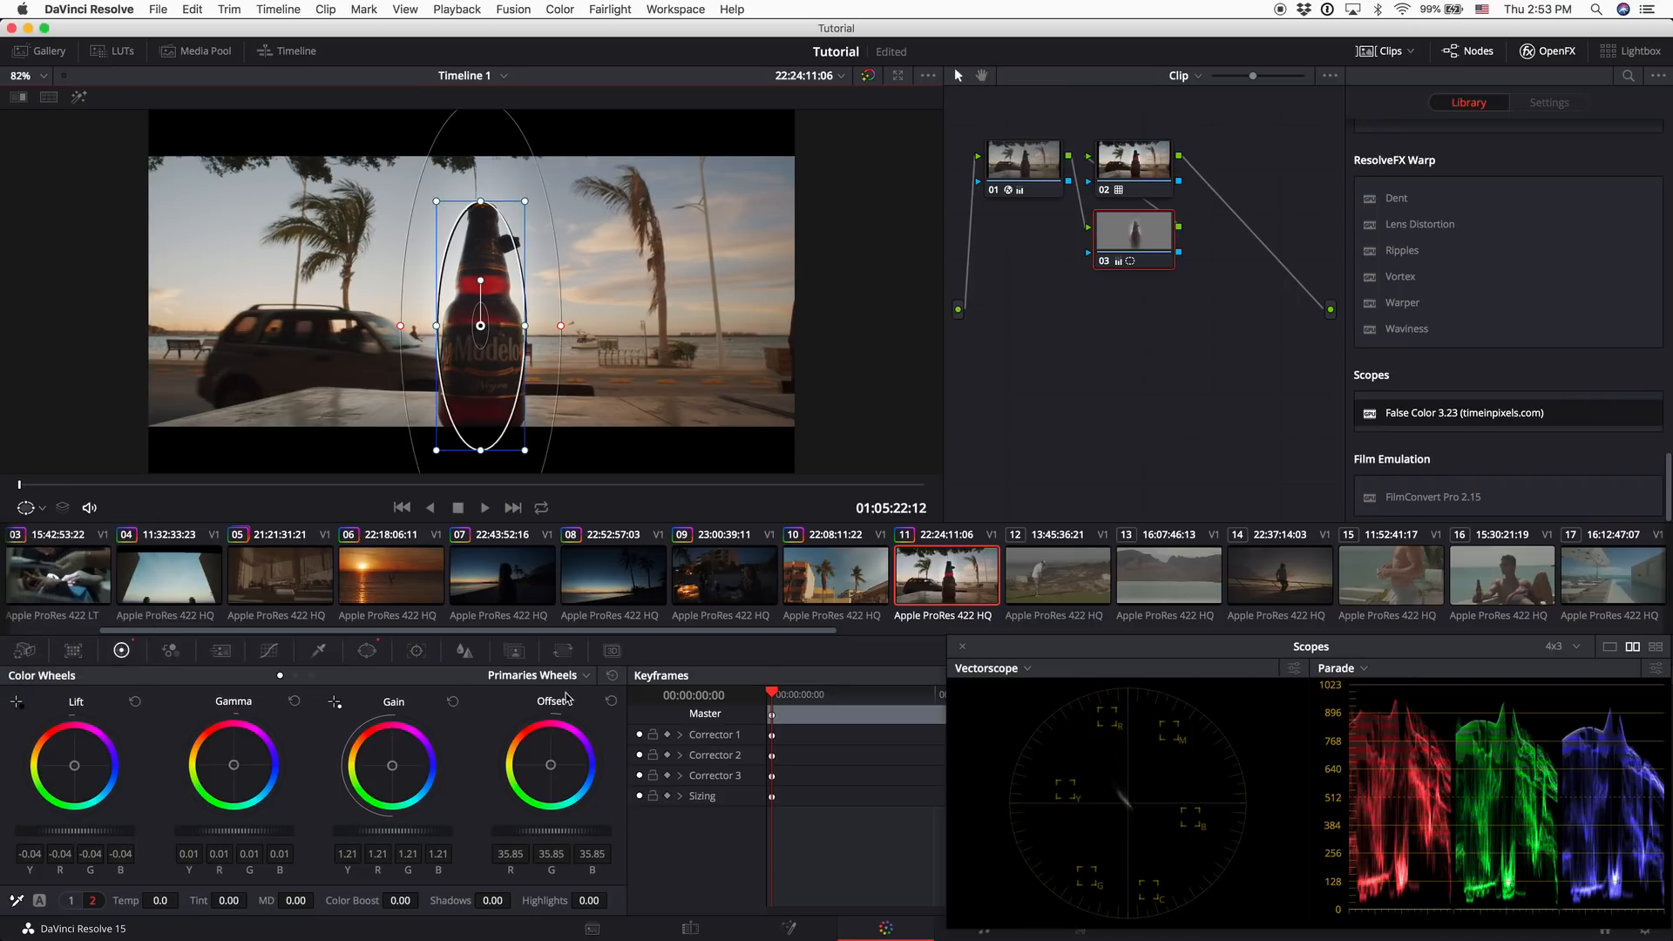
{"action": "left_click", "coordinate": [367, 651]}
{"action": "mouse_move", "coordinate": [490, 822]}
{"action": "left_mouse_down"}
{"action": "mouse_move", "coordinate": [558, 812]}
{"action": "mouse_move", "coordinate": [490, 810]}
{"action": "left_mouse_up"}
{"action": "left_click_drag", "start_coordinate": [438, 204], "coordinate": [443, 215]}
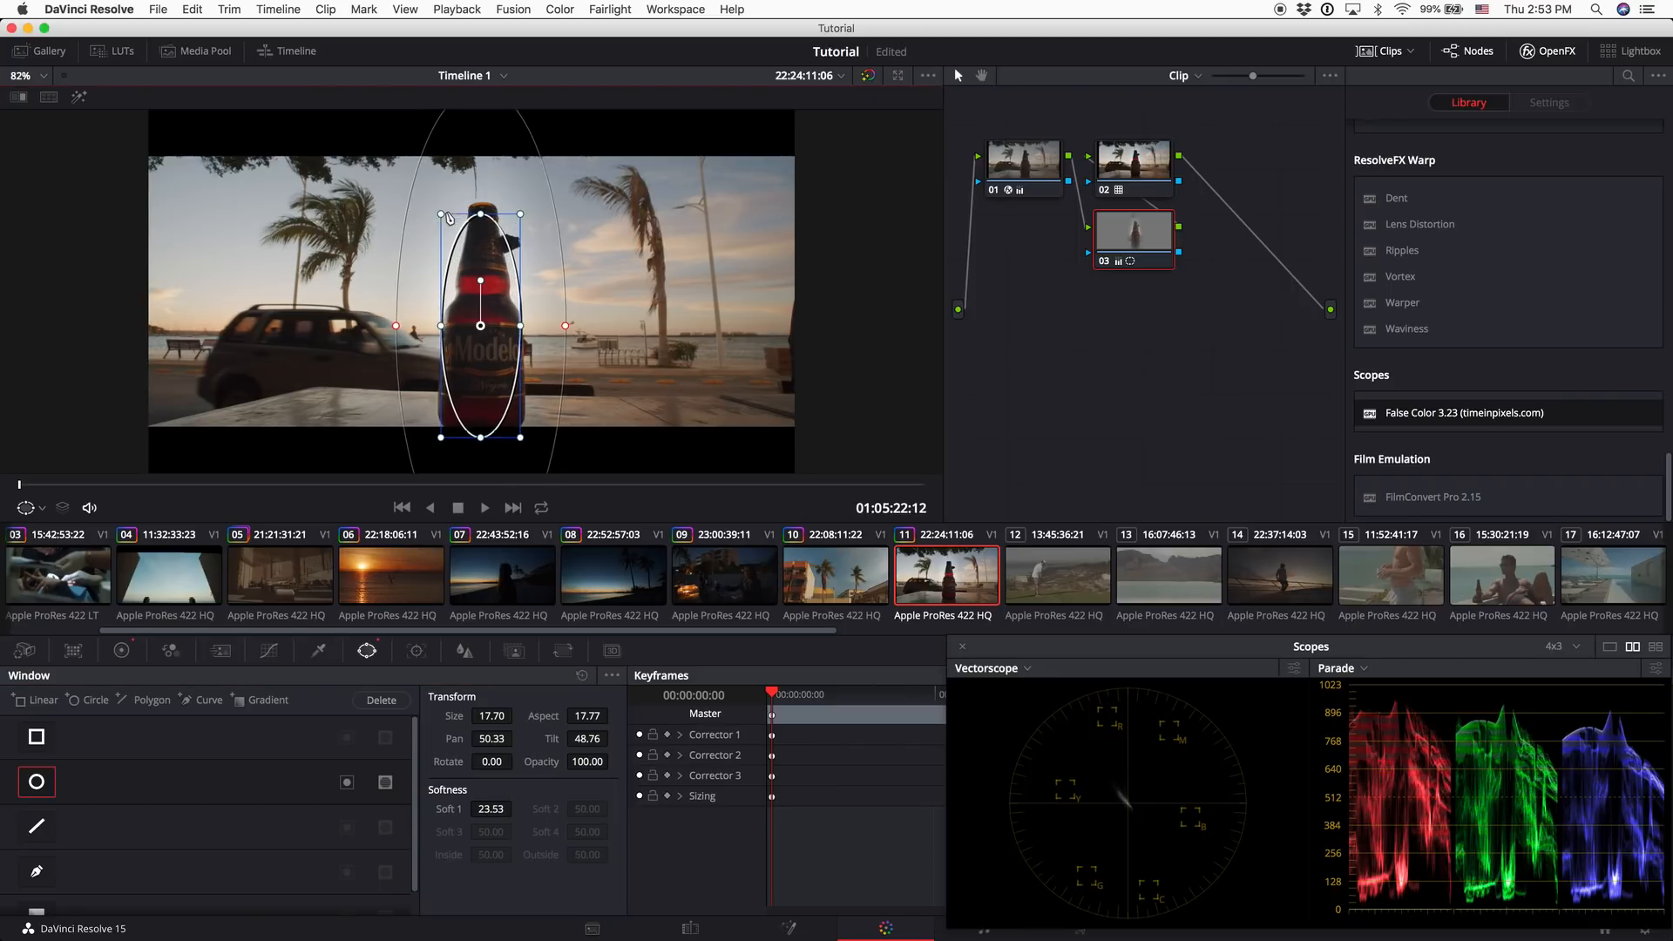
{"action": "mouse_move", "coordinate": [506, 260]}
{"action": "left_mouse_down"}
{"action": "mouse_move", "coordinate": [552, 254]}
{"action": "mouse_move", "coordinate": [509, 248]}
{"action": "left_mouse_up"}
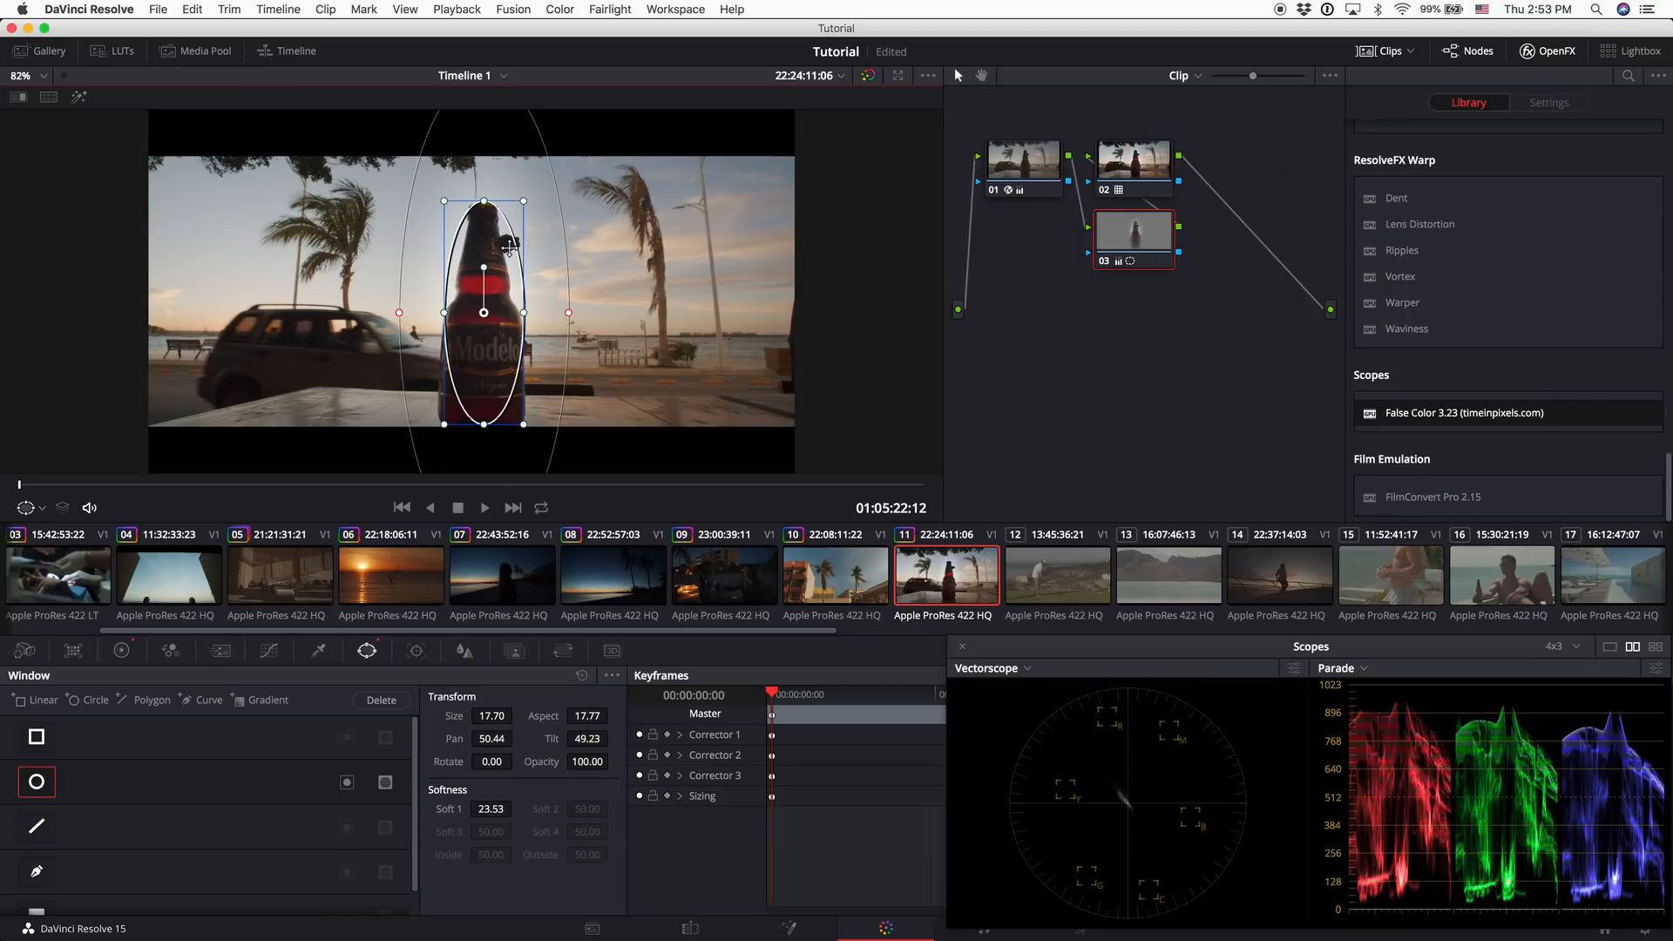
Play the graded bottle shot full screen to review the window over time, and return to the color workspace
{"action": "left_click", "coordinate": [1037, 168]}
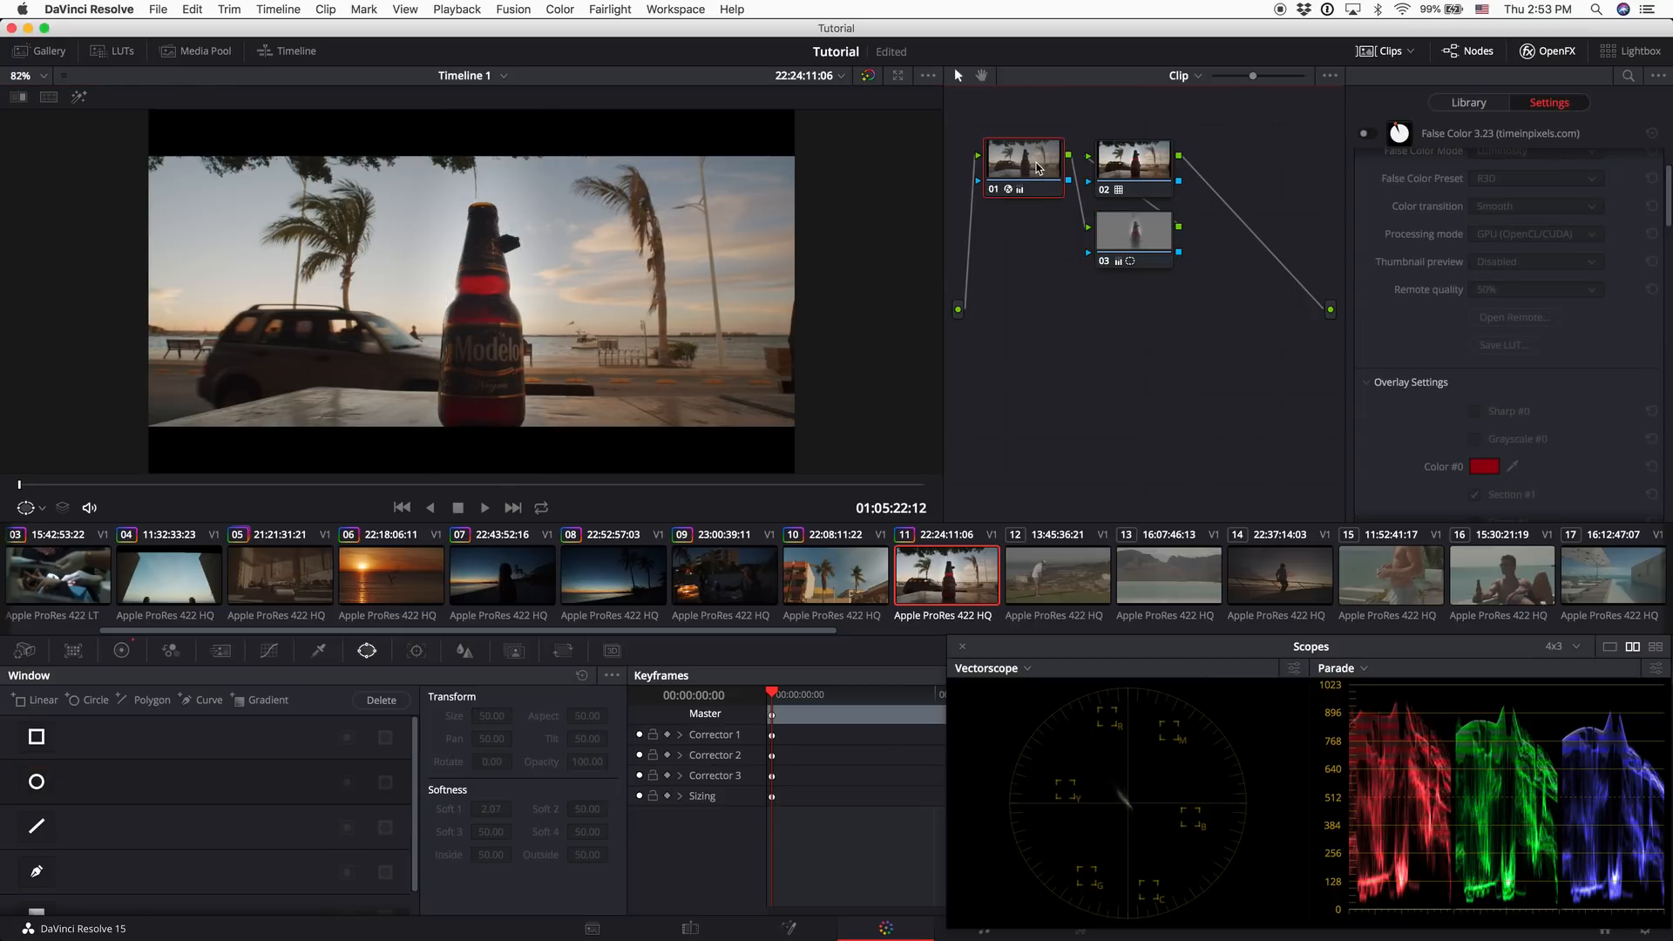
{"action": "key", "text": "super+f"}
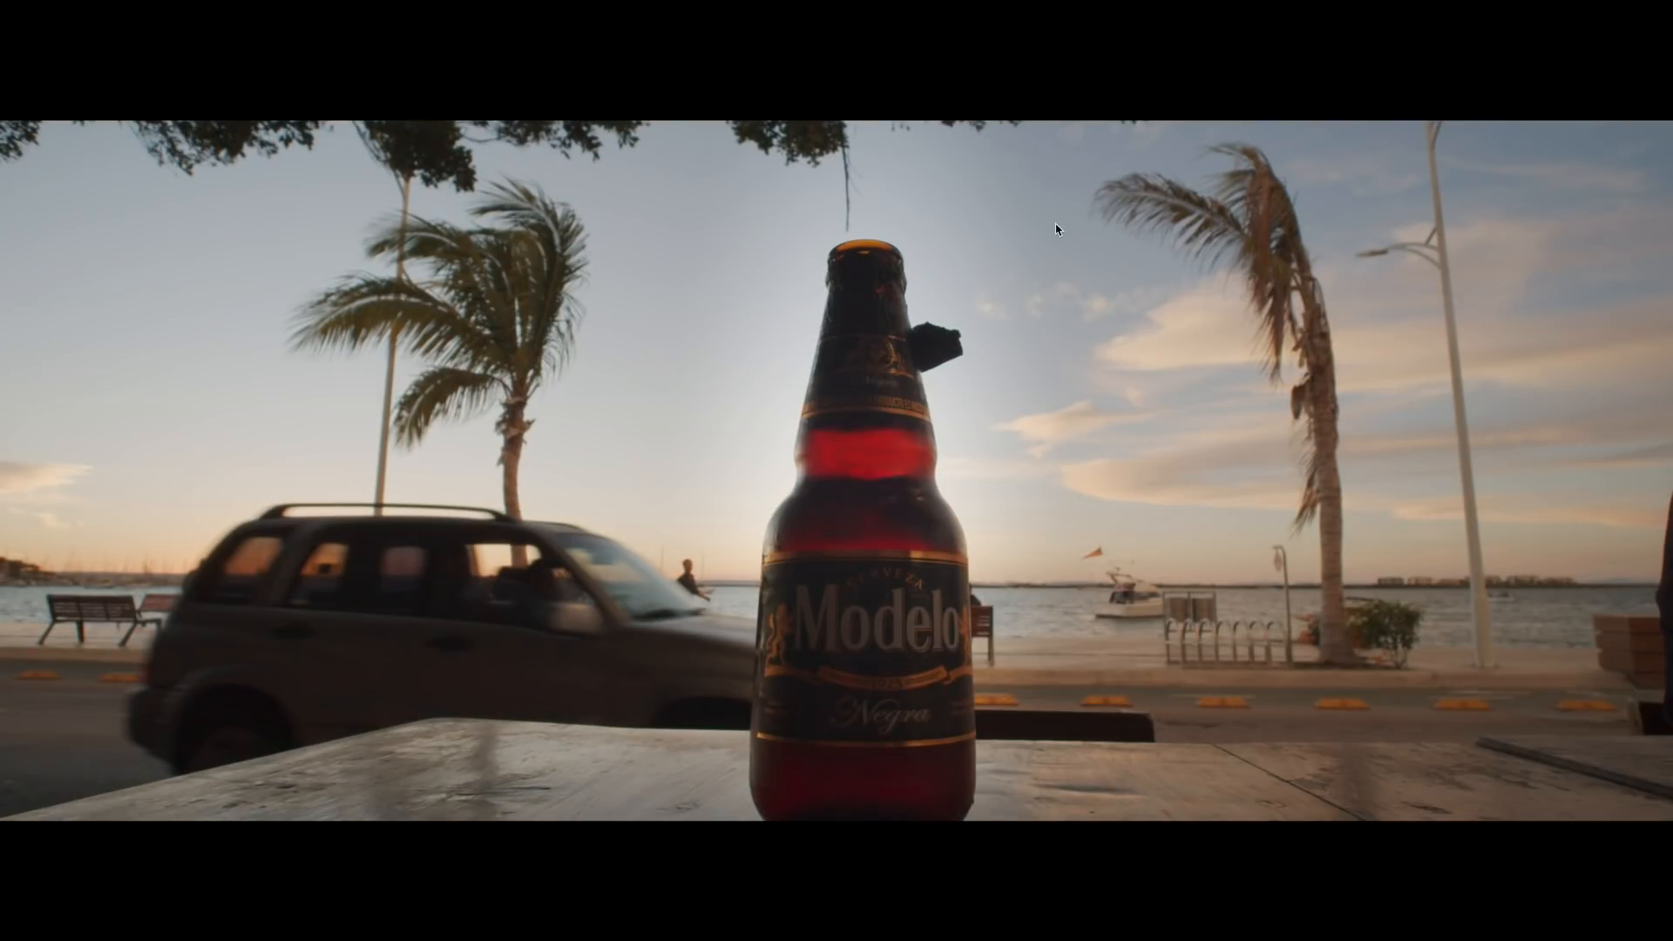
{"action": "key", "text": "space"}
{"action": "key", "text": "space"}
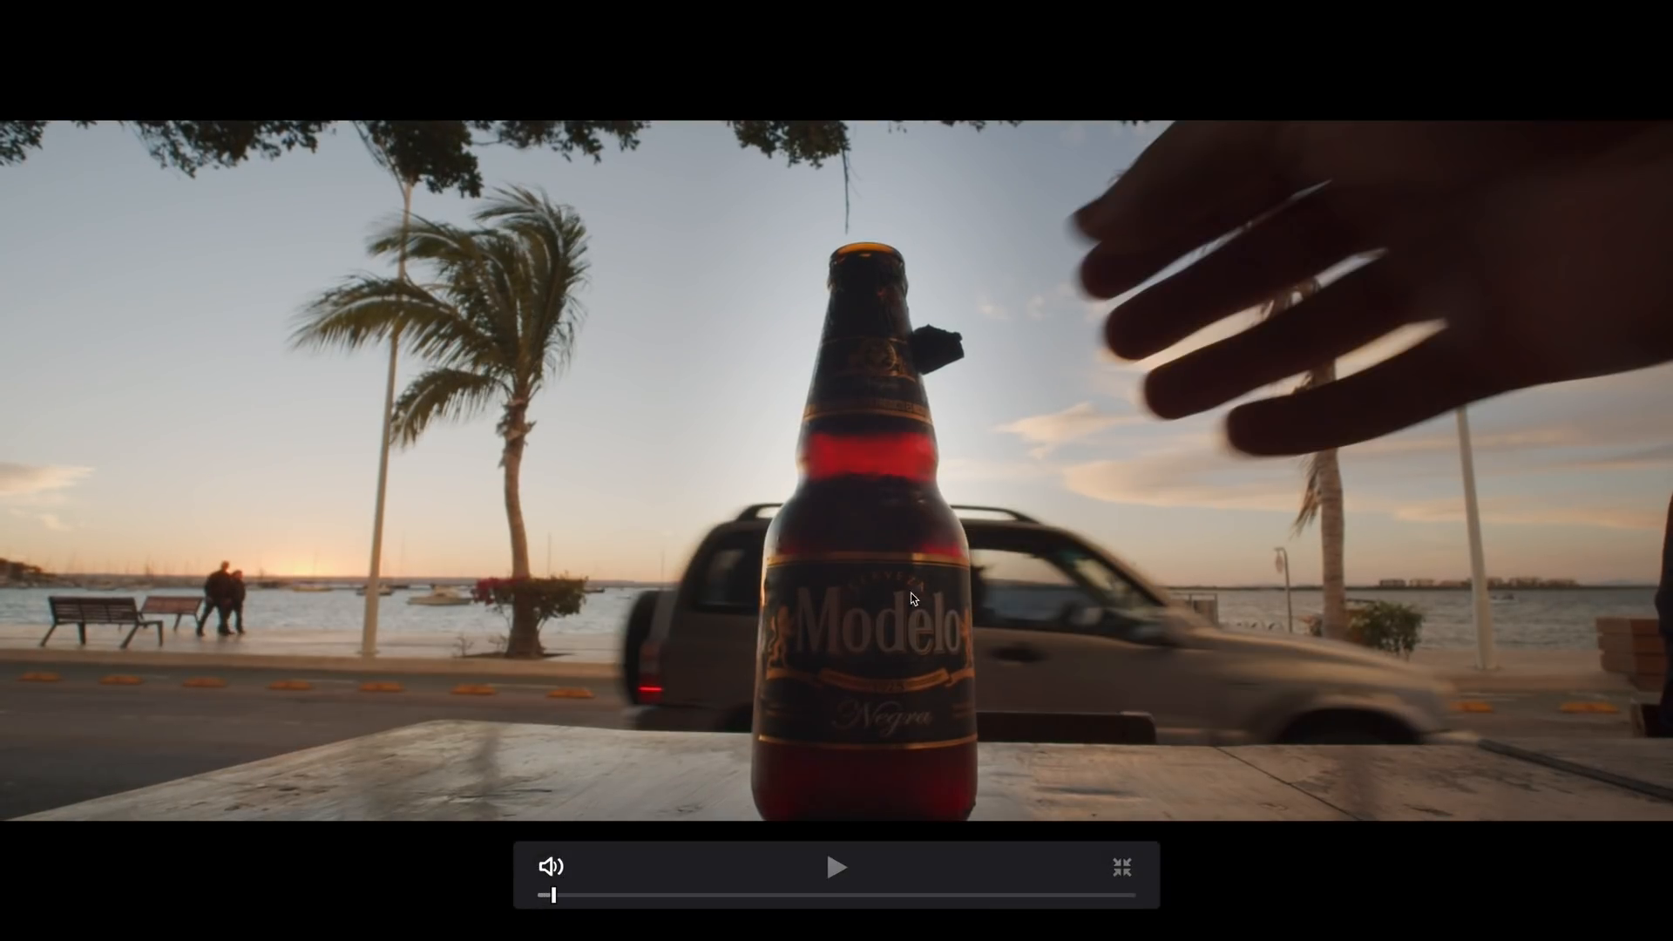
{"action": "key", "text": "space"}
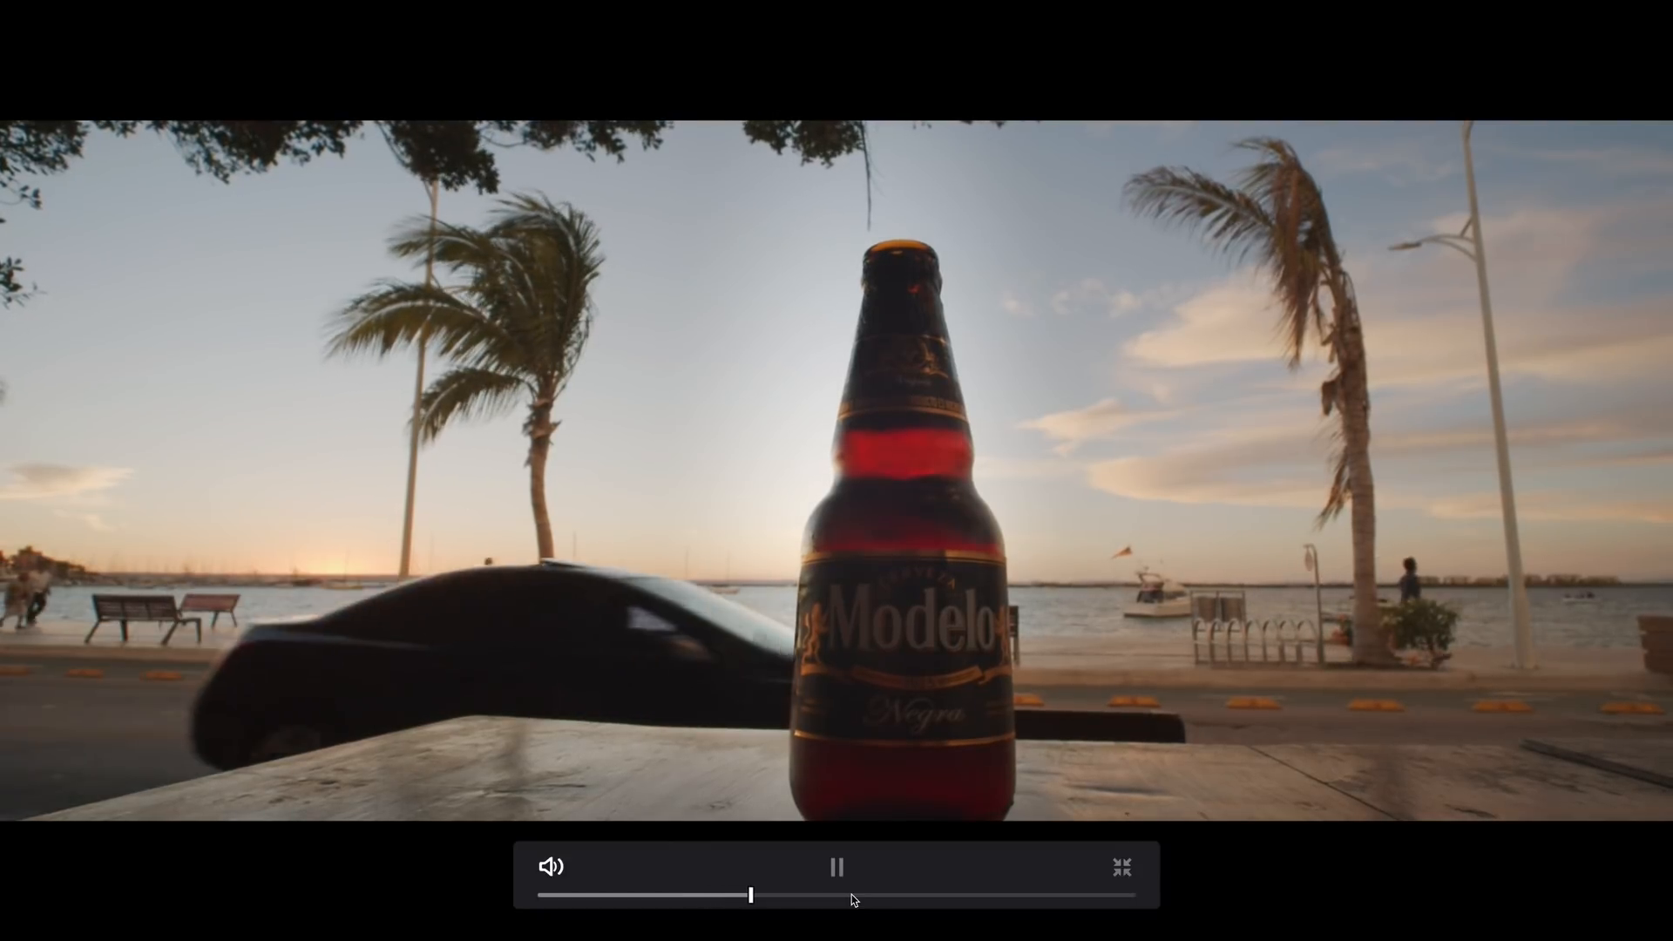
{"action": "key", "text": "space"}
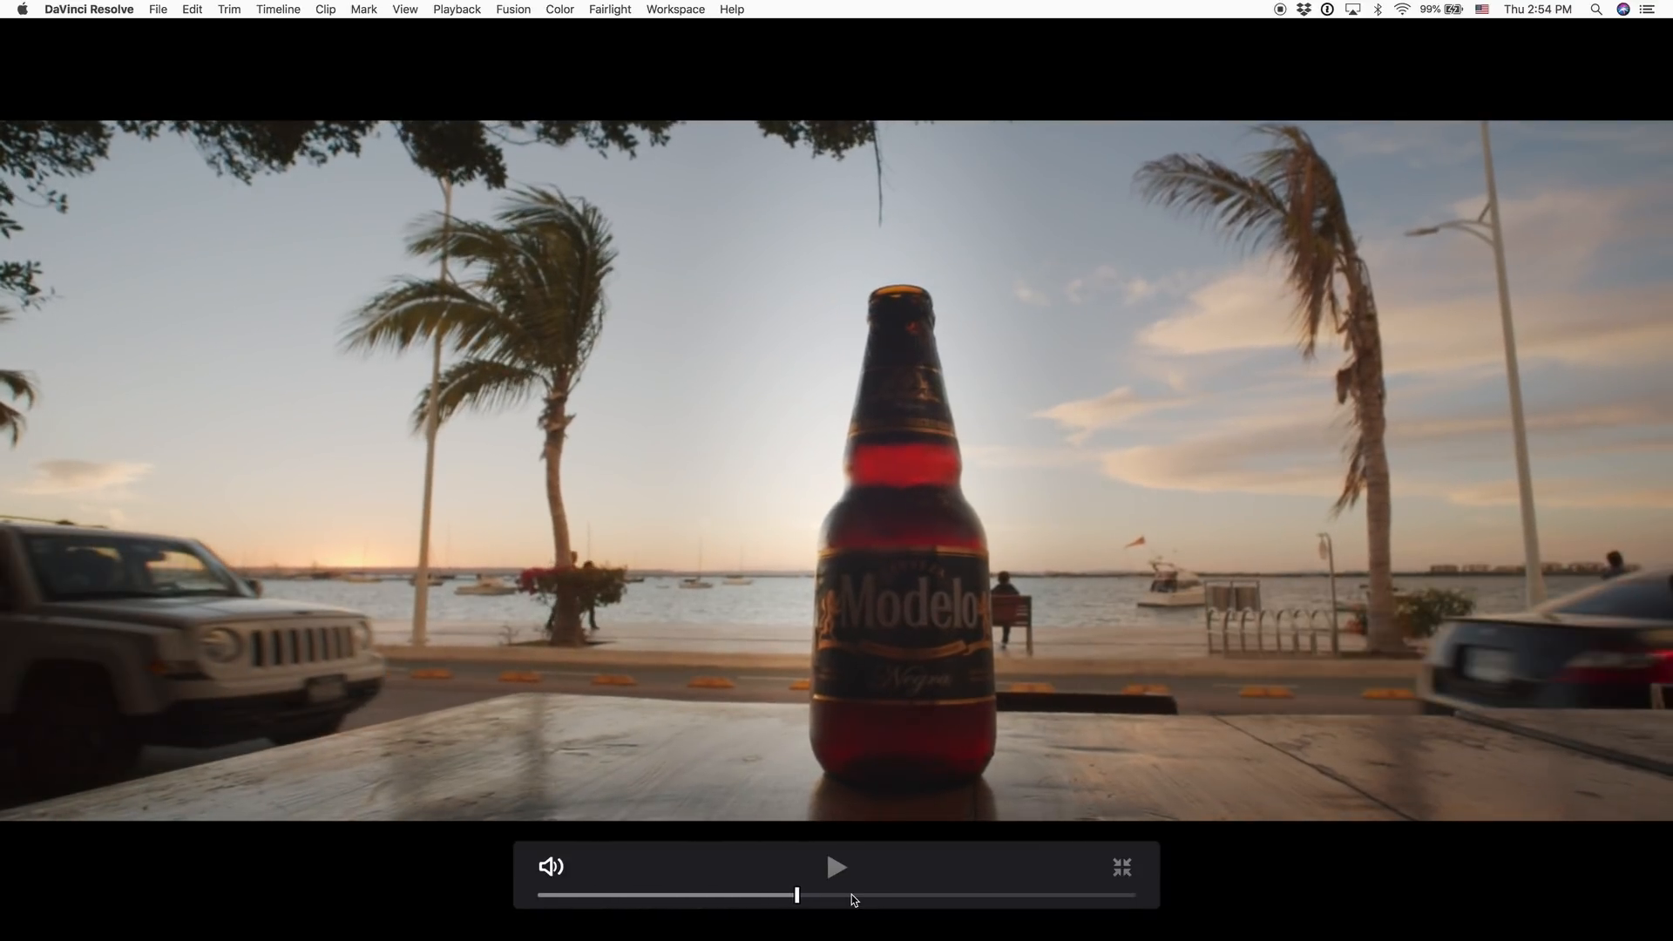
{"action": "key", "text": "Escape"}
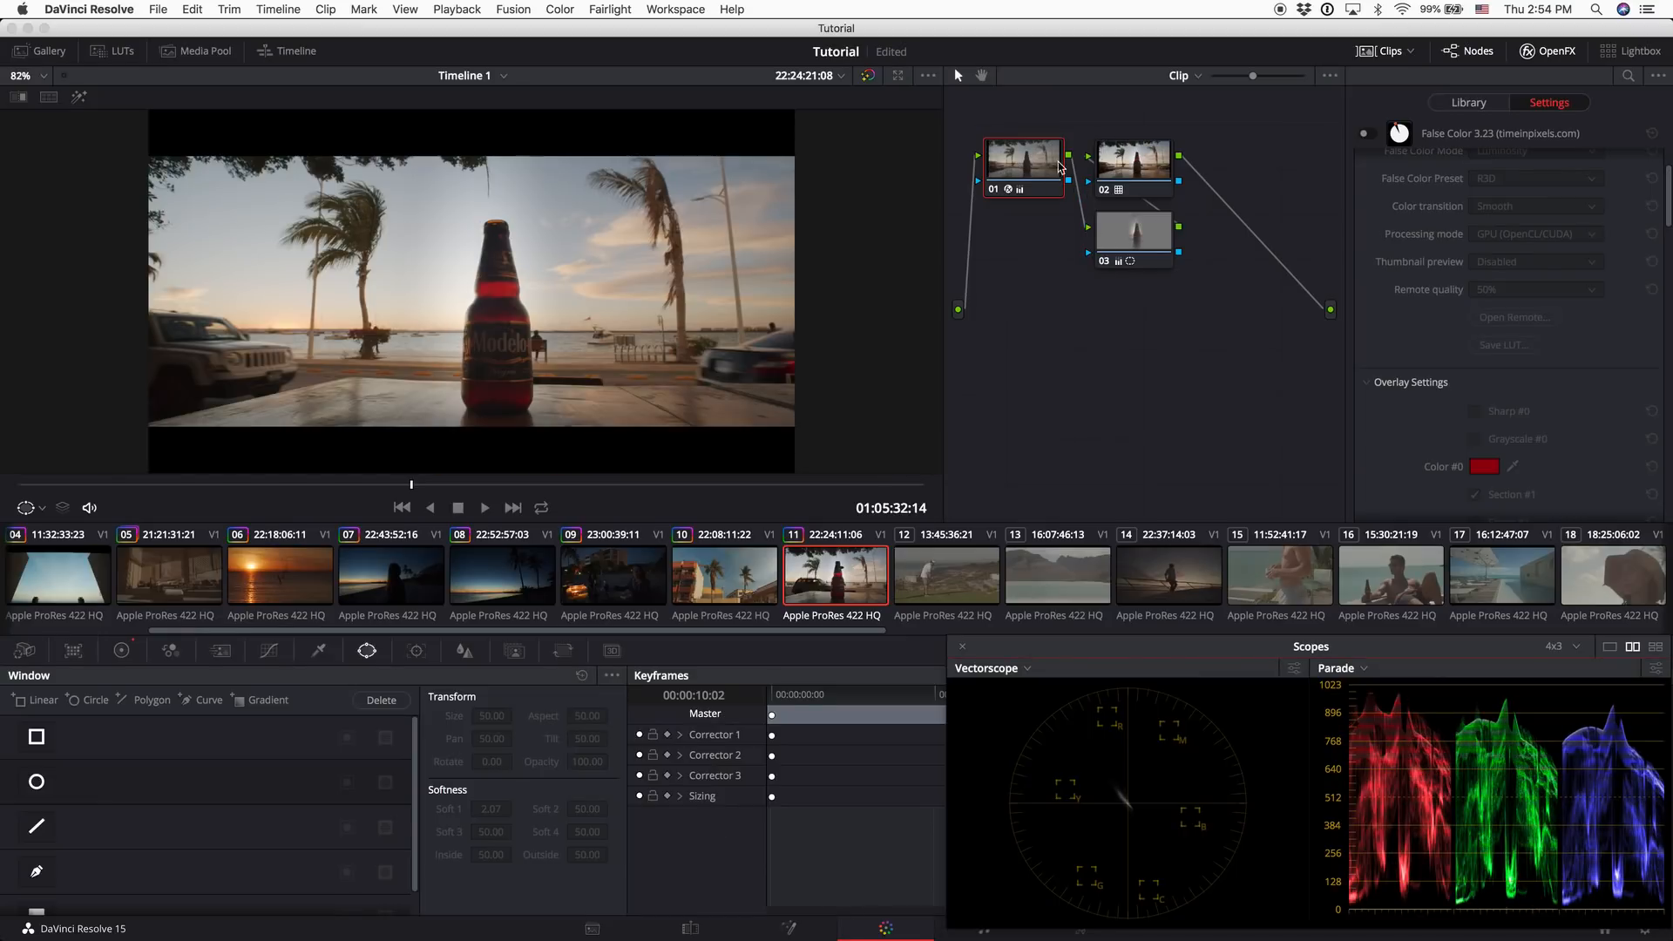
Refit node 03's window on the bottle at pan 51.01, tilt 48.79 and rotation 1.44, and track it backward and forward
{"action": "left_click", "coordinate": [1158, 255]}
{"action": "left_click_drag", "start_coordinate": [488, 263], "coordinate": [511, 238]}
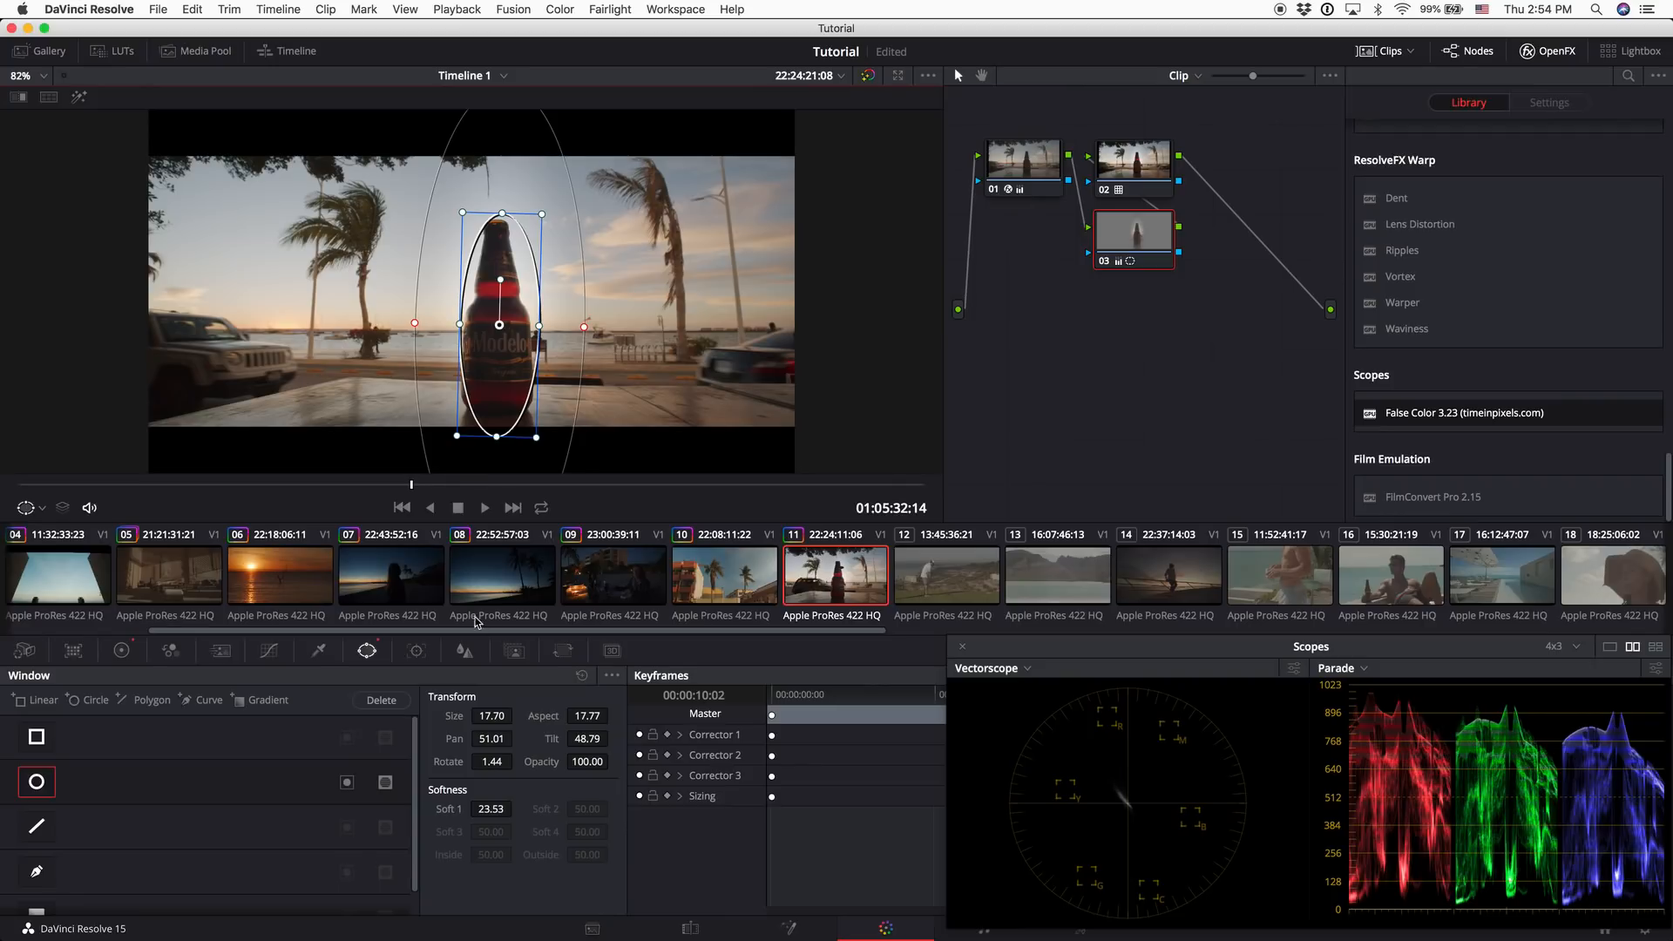
{"action": "left_click", "coordinate": [417, 651]}
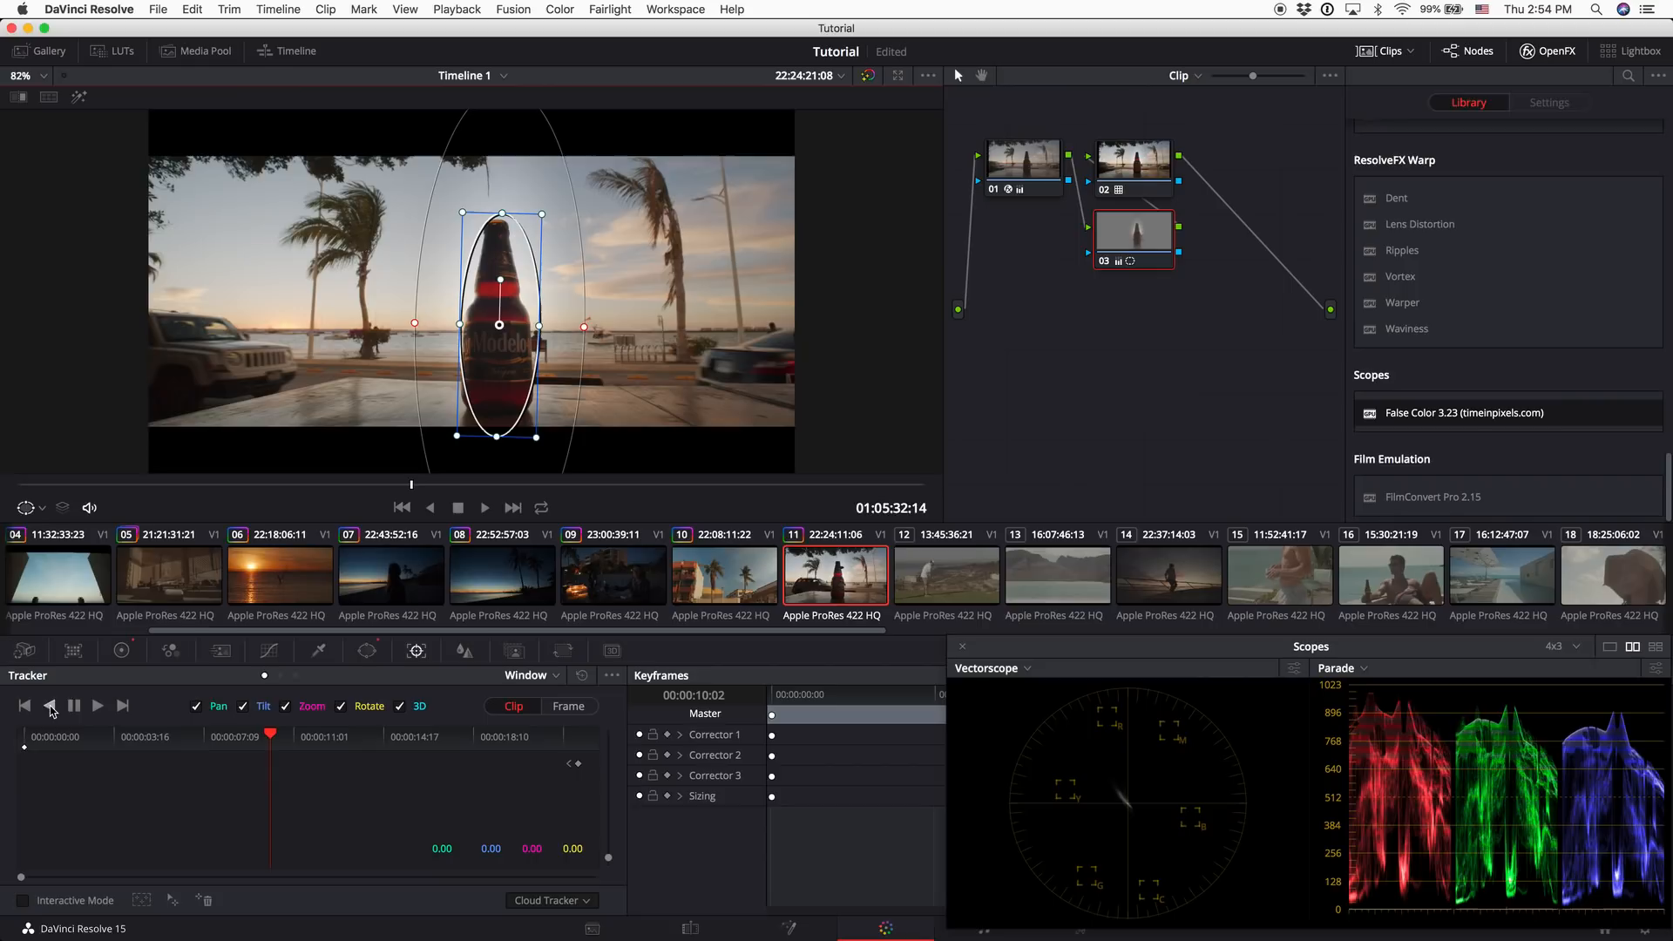
{"action": "left_click", "coordinate": [529, 677]}
{"action": "left_click", "coordinate": [540, 697]}
{"action": "left_click", "coordinate": [52, 707]}
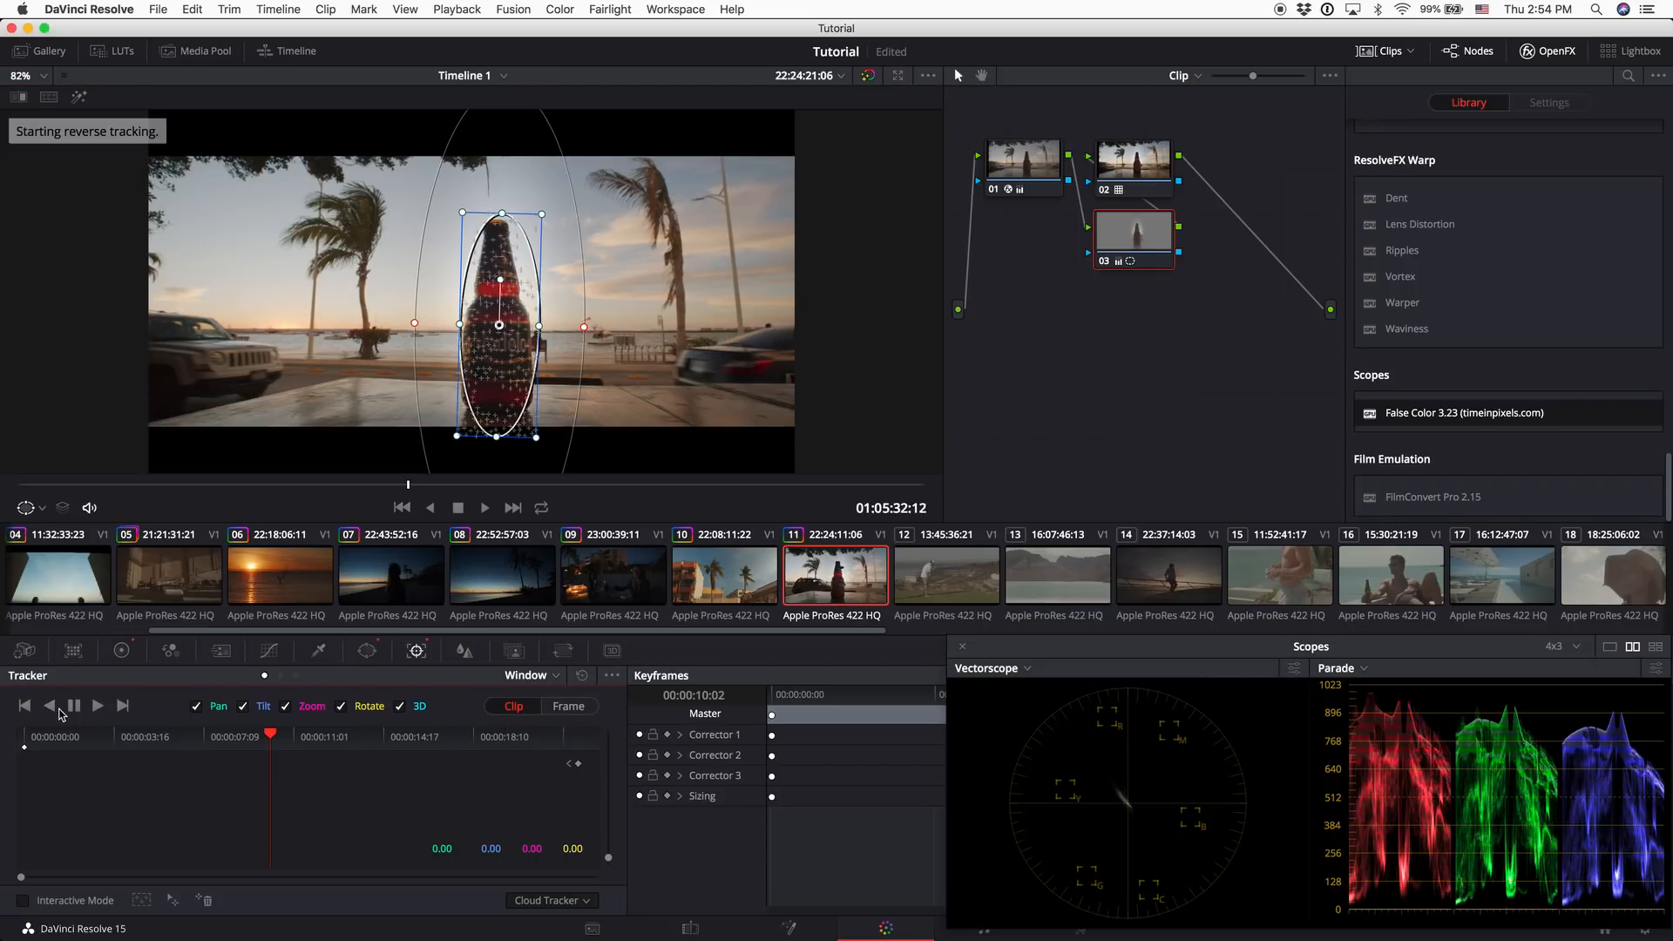
{"action": "left_click", "coordinate": [99, 707]}
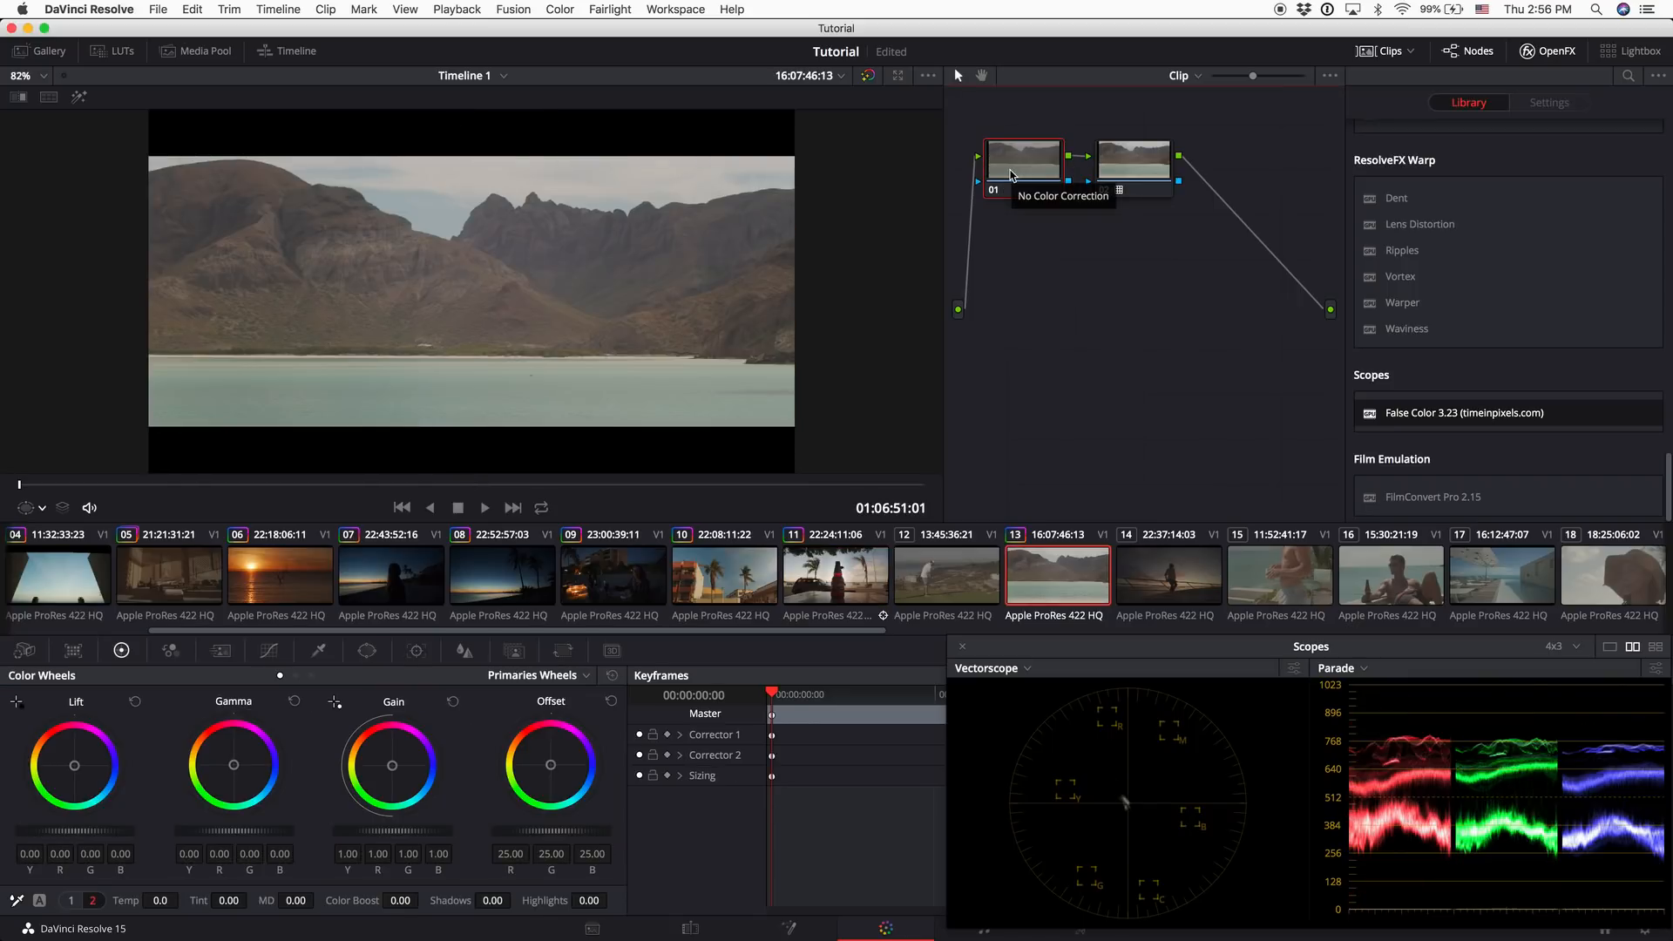
{"action": "key", "text": "alt+s"}
{"action": "key", "text": "alt+s"}
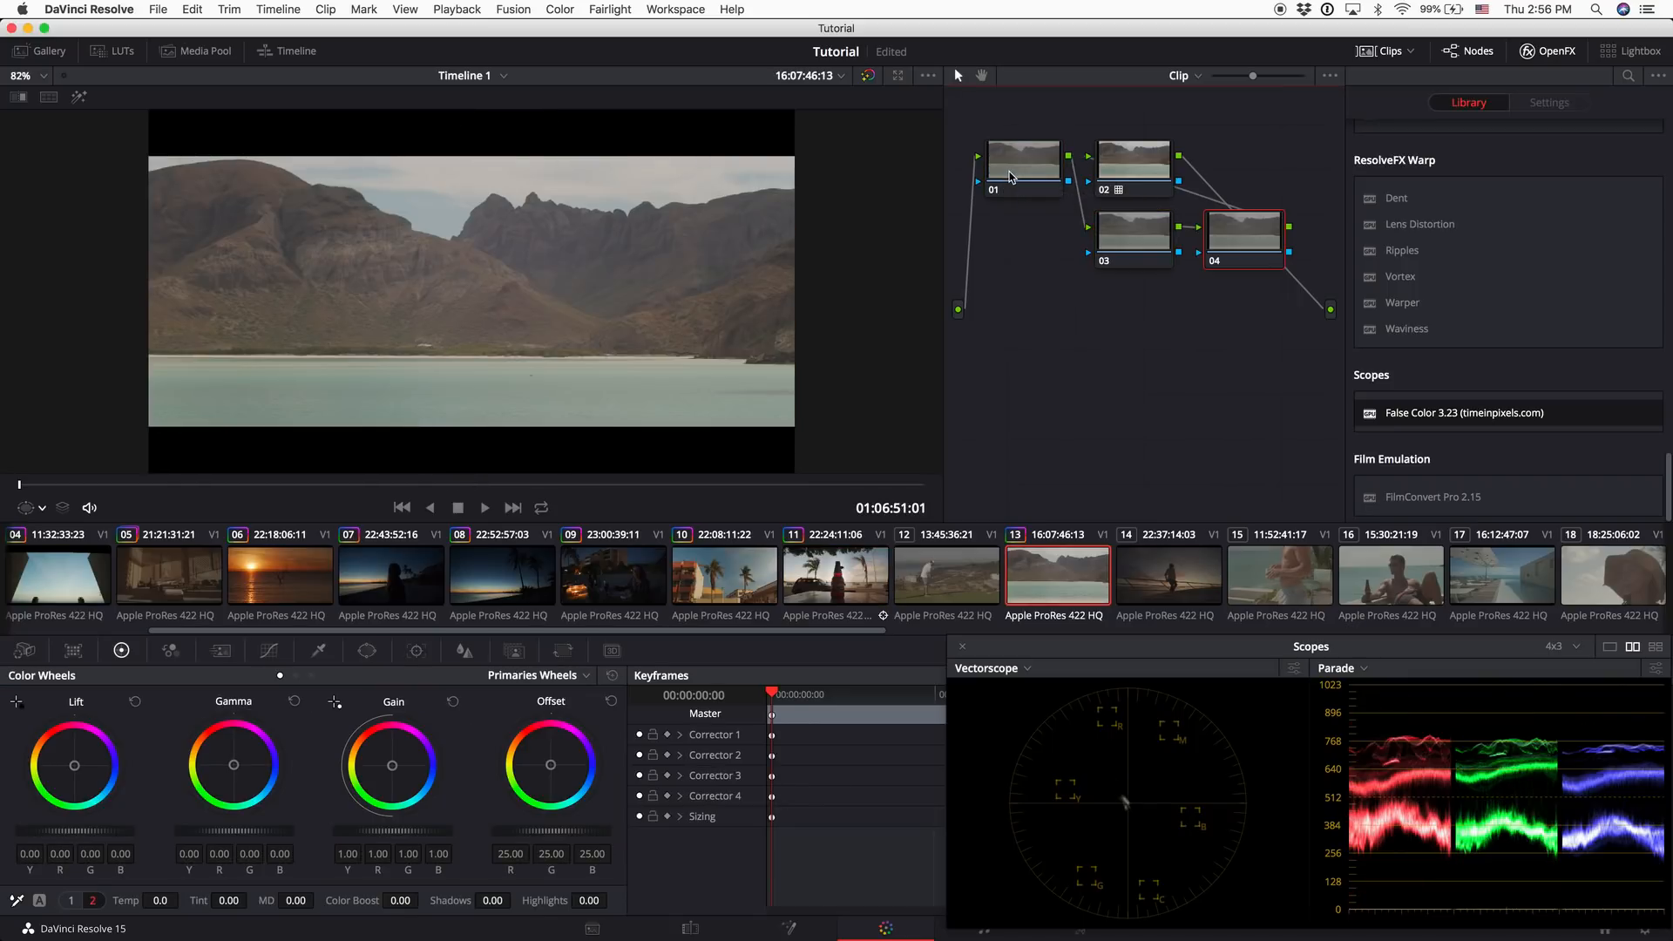
{"action": "key", "text": "Delete"}
{"action": "key", "text": "Delete"}
Compare clip 13 with node 02 off and on, and apply False Color 3.23 to node 02 to check exposure
{"action": "left_click", "coordinate": [1130, 168]}
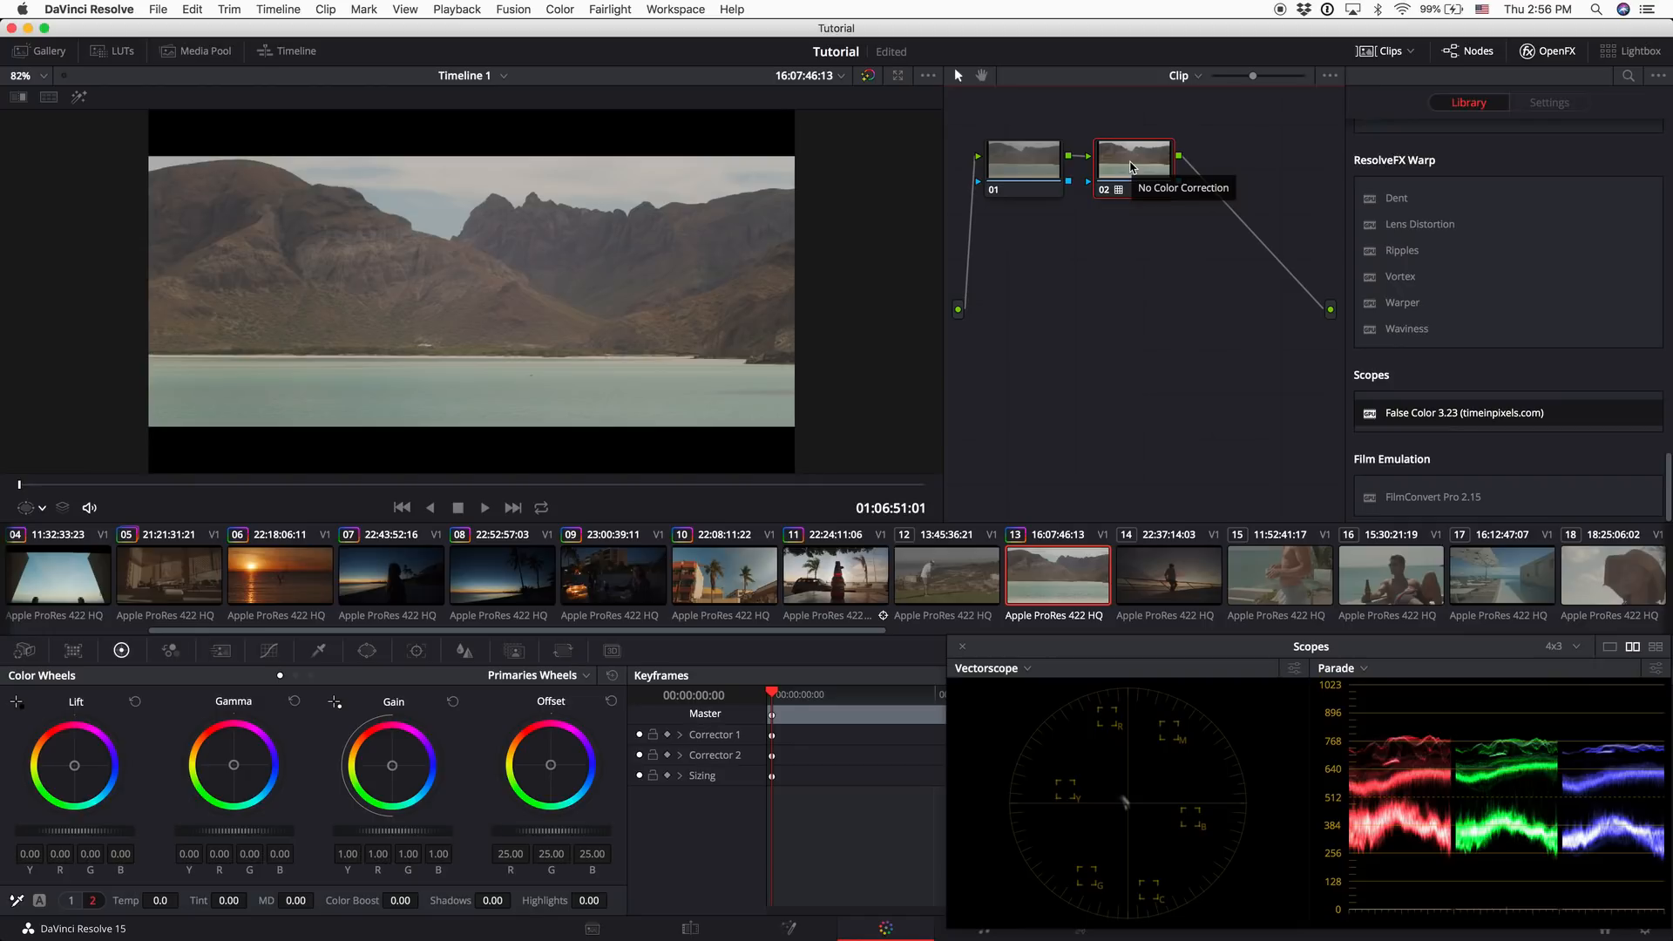
{"action": "left_click", "coordinate": [1028, 158]}
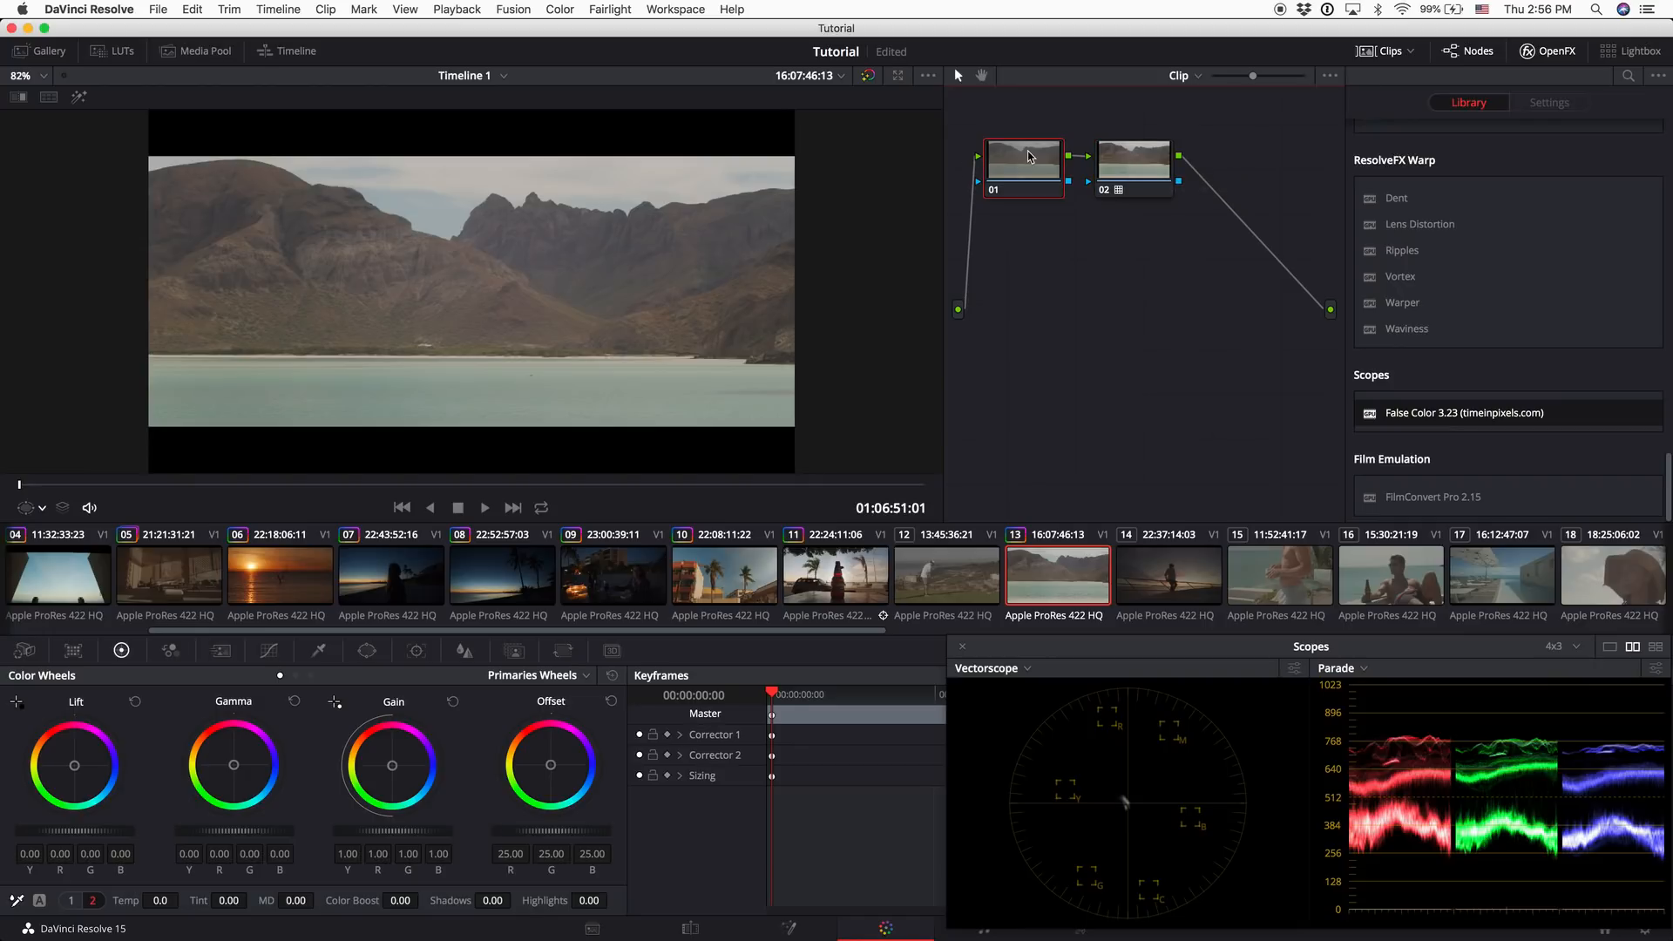
{"action": "left_click", "coordinate": [1104, 190]}
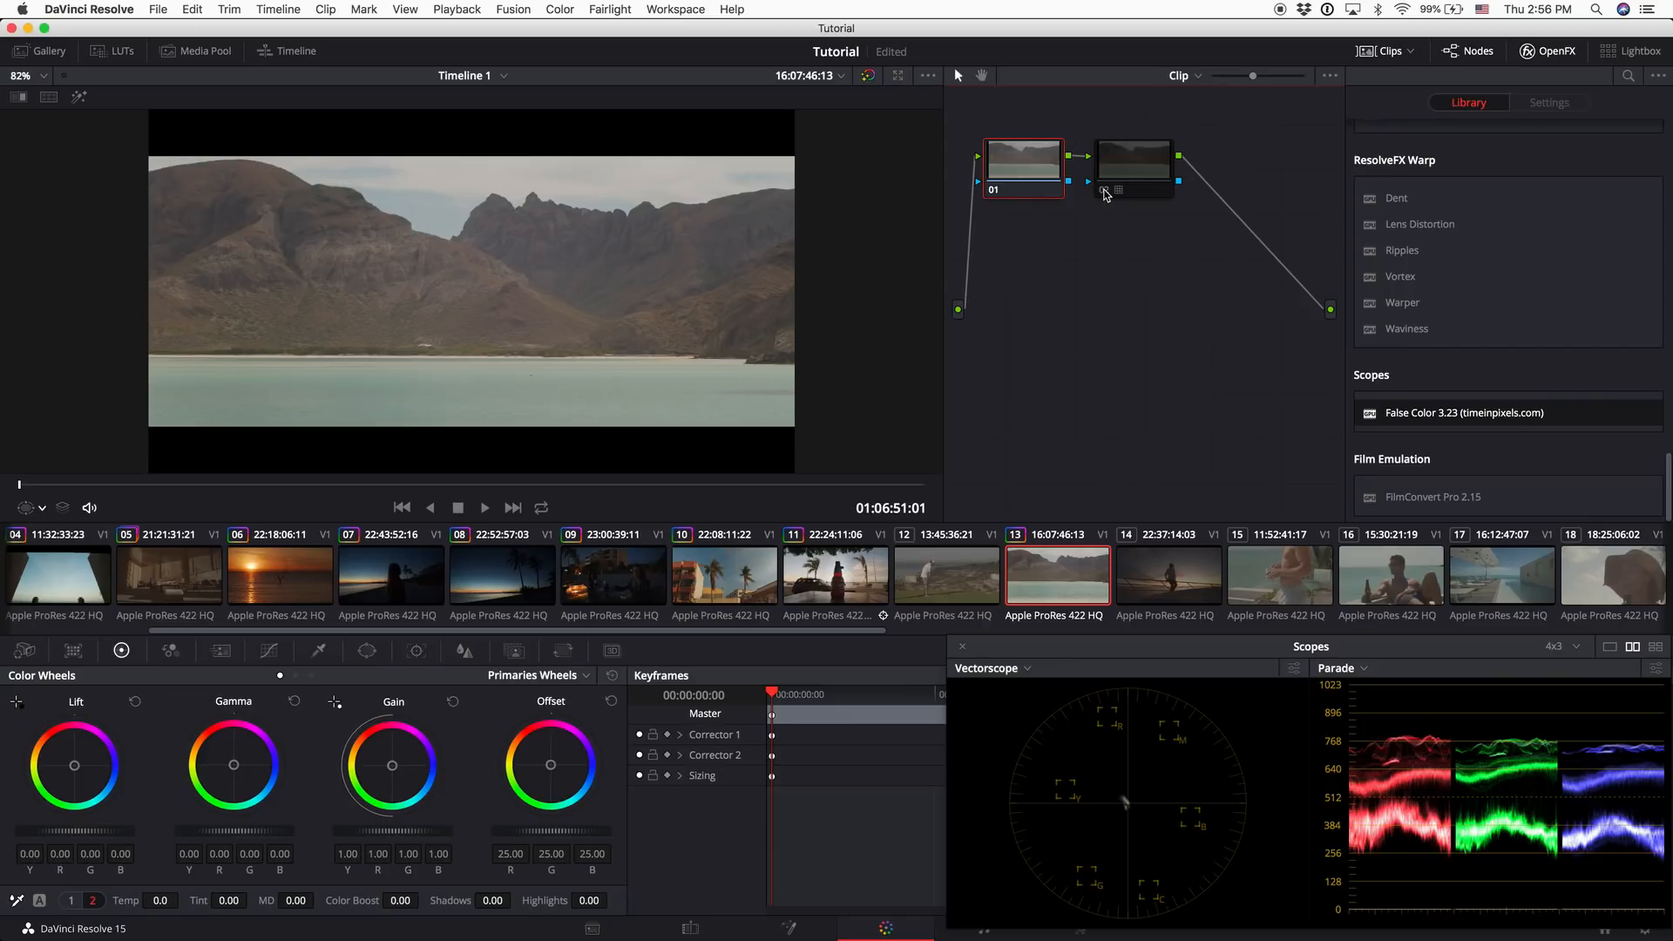
{"action": "left_click", "coordinate": [1104, 189]}
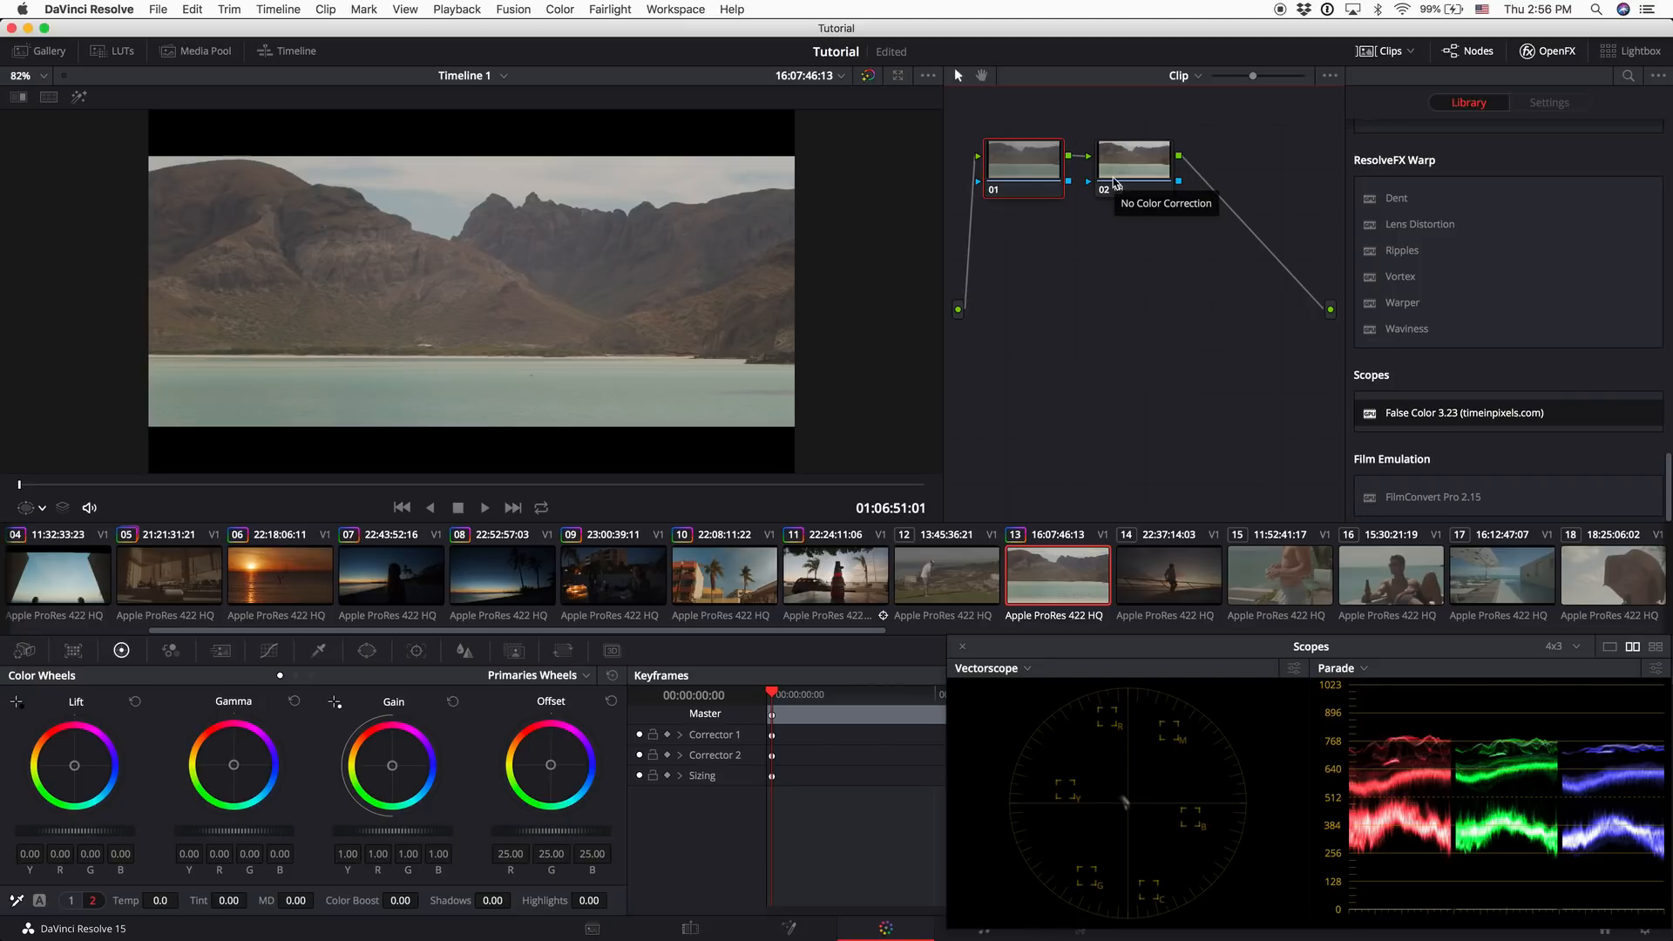
{"action": "left_click_drag", "start_coordinate": [1464, 412], "coordinate": [1137, 159]}
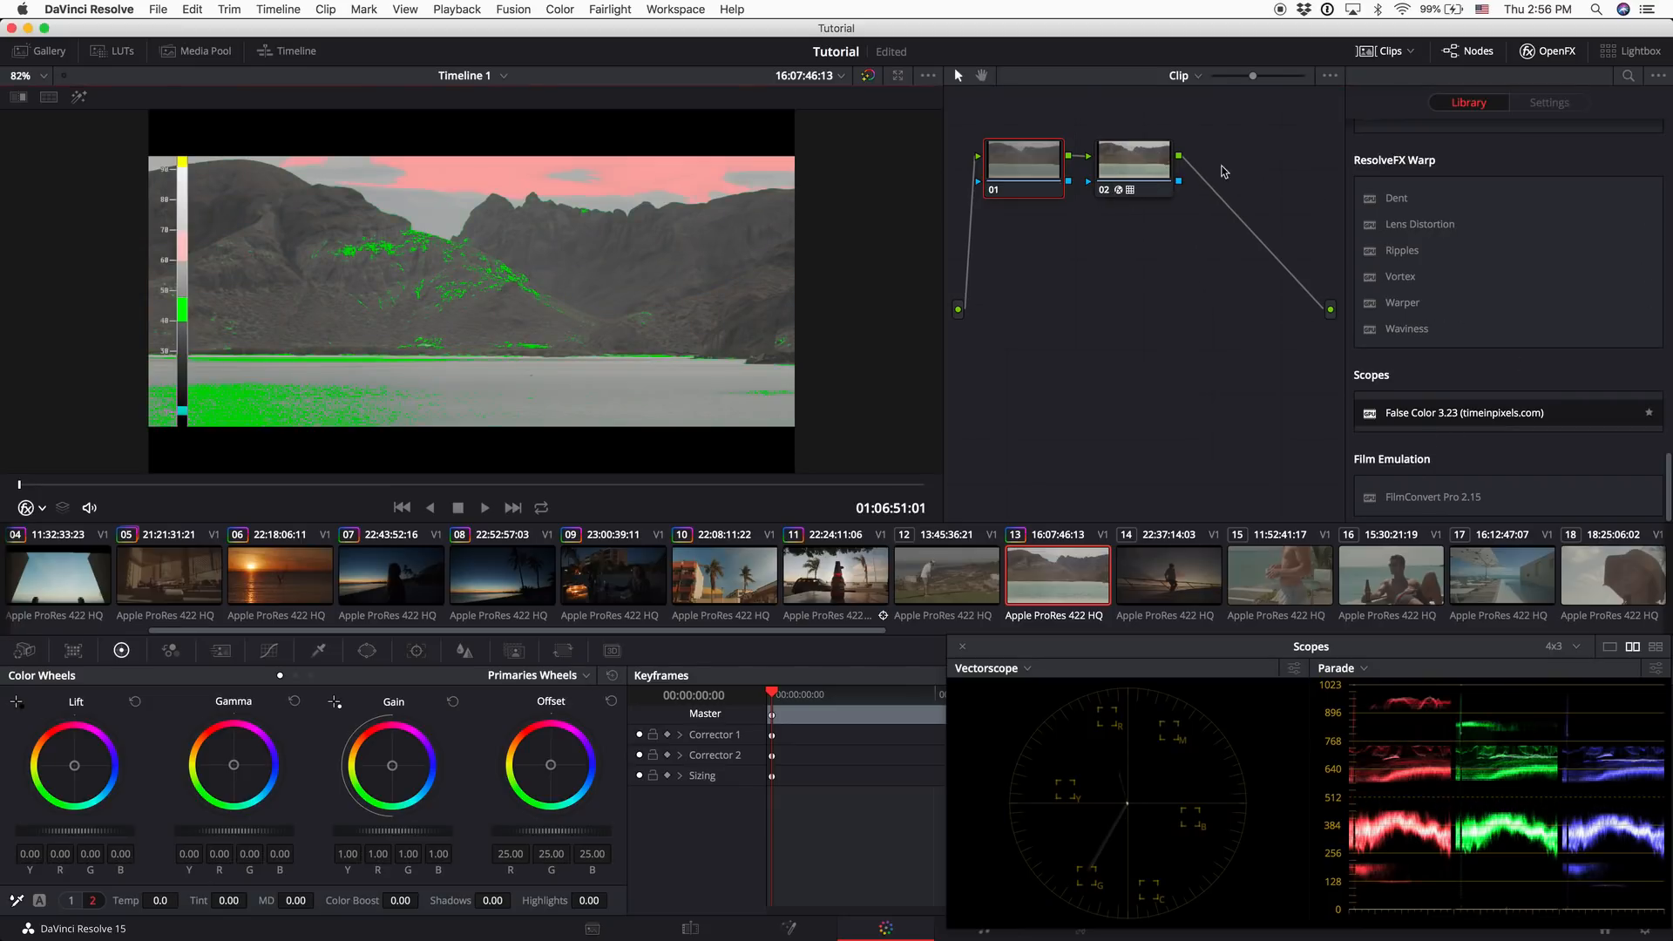
{"action": "scroll", "coordinate": [1340, 290], "scroll_direction": "up", "scroll_amount": 1}
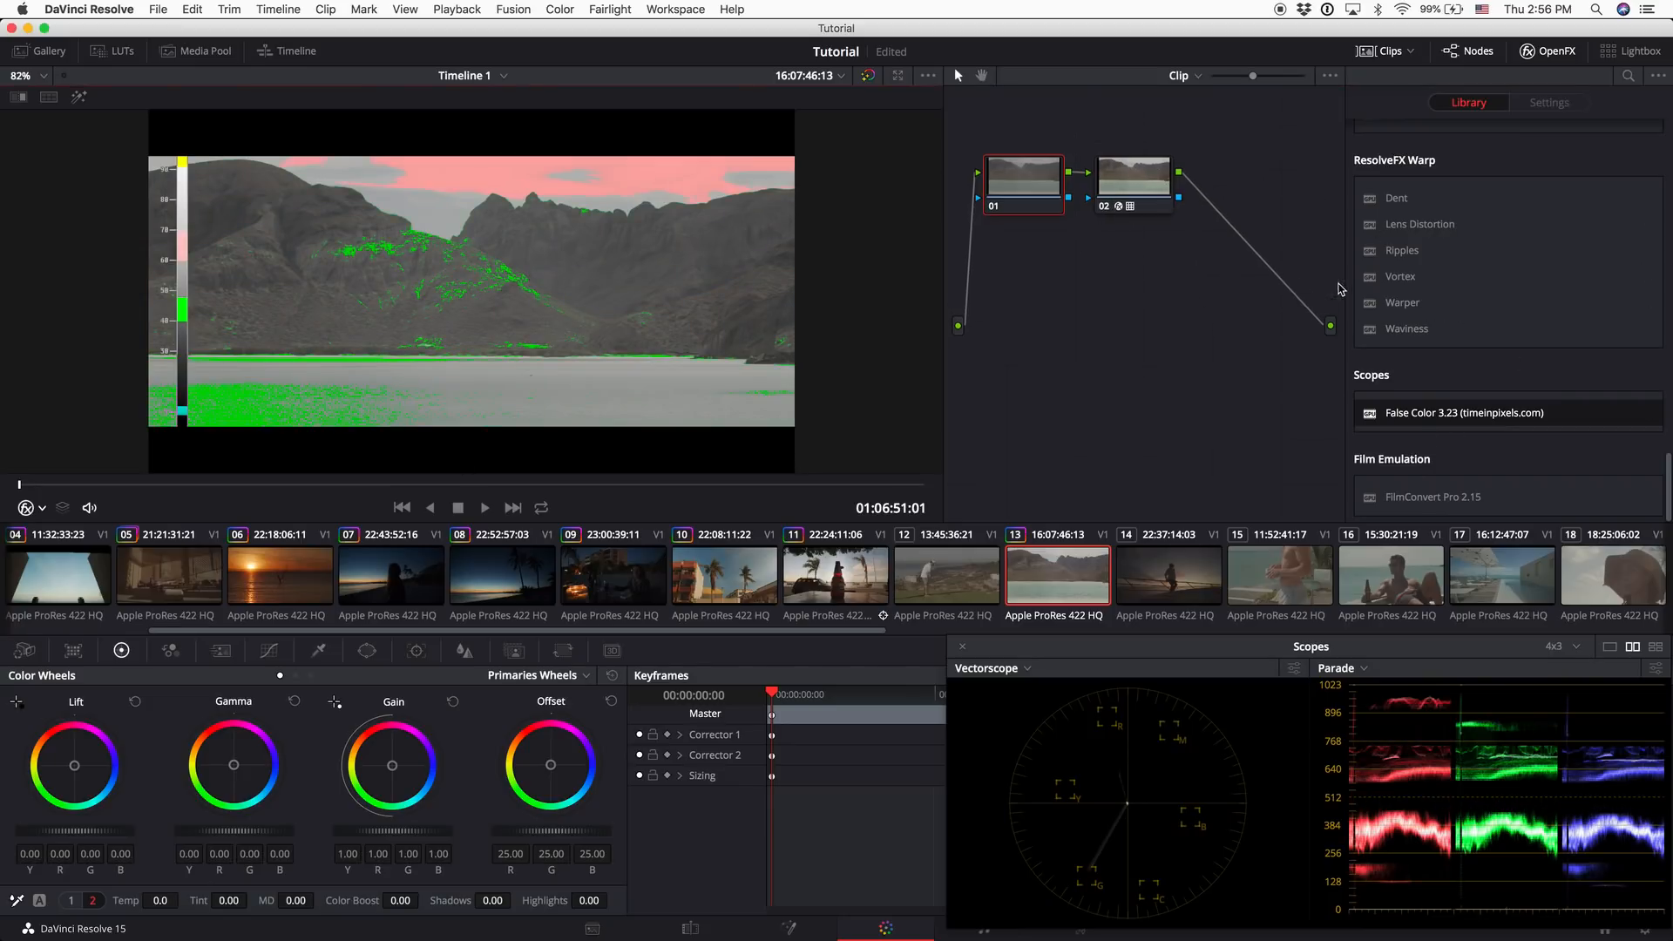
Disable the False Color 3.23 effect on node 02 of clip 13
{"action": "scroll", "coordinate": [1398, 288], "scroll_direction": "up", "scroll_amount": 10}
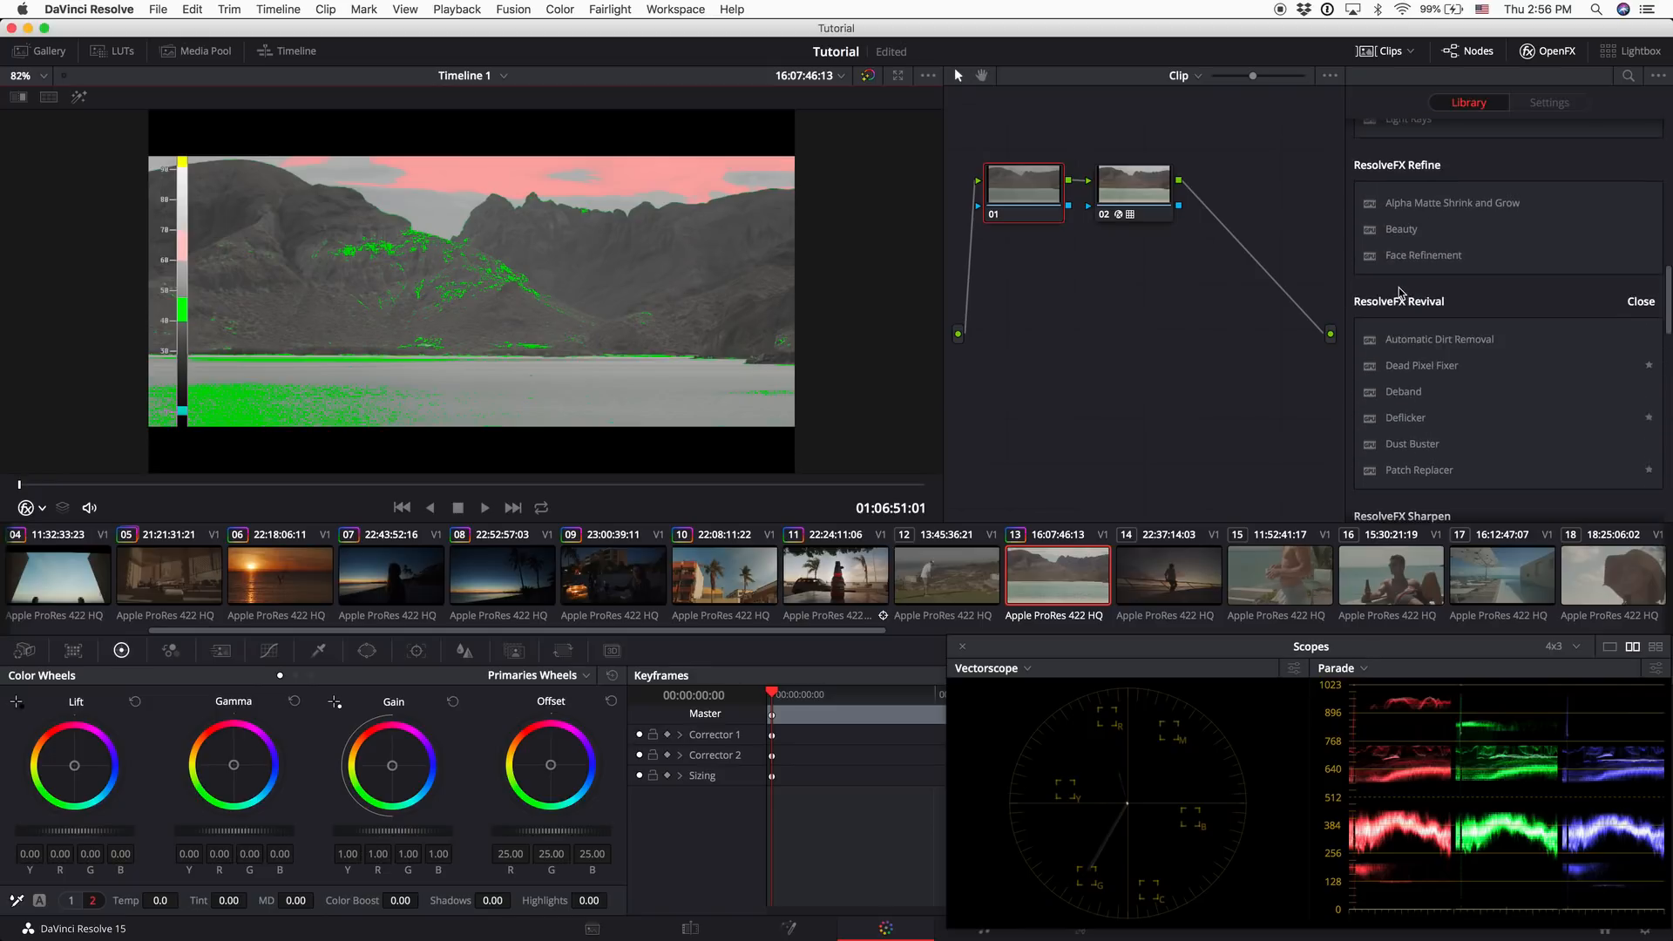
{"action": "left_click", "coordinate": [1136, 193]}
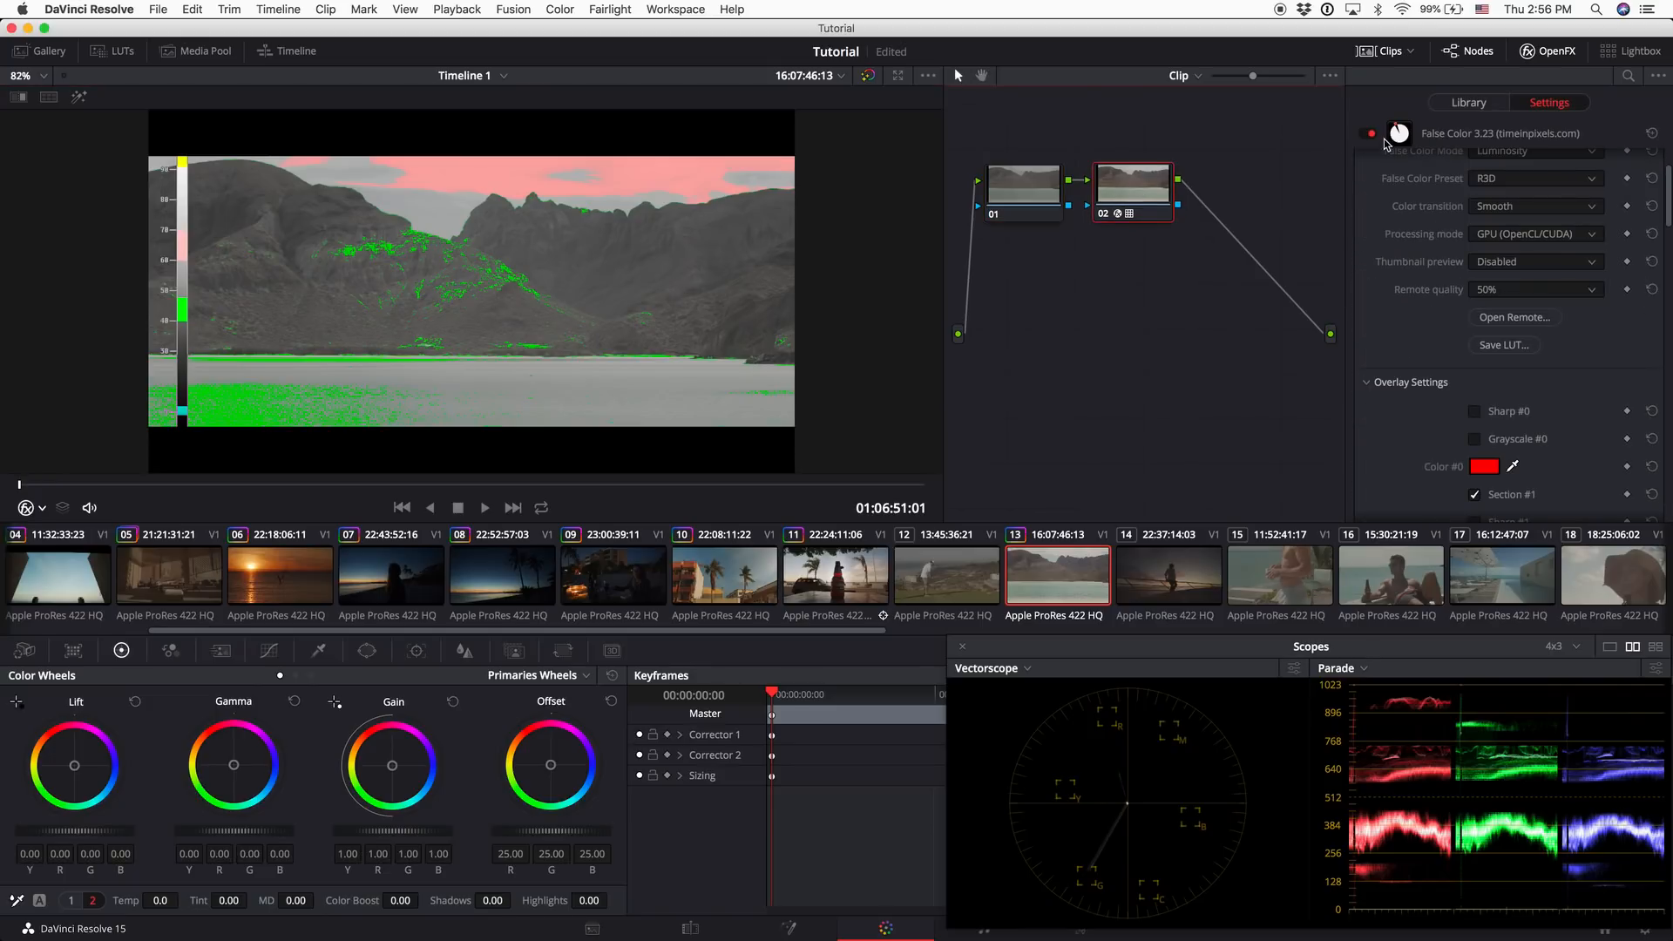
{"action": "left_click", "coordinate": [1375, 135]}
Grade the mountain shot on node 01 with lift -0.09, gamma -0.11 and gain 1.39
{"action": "left_click", "coordinate": [1035, 185]}
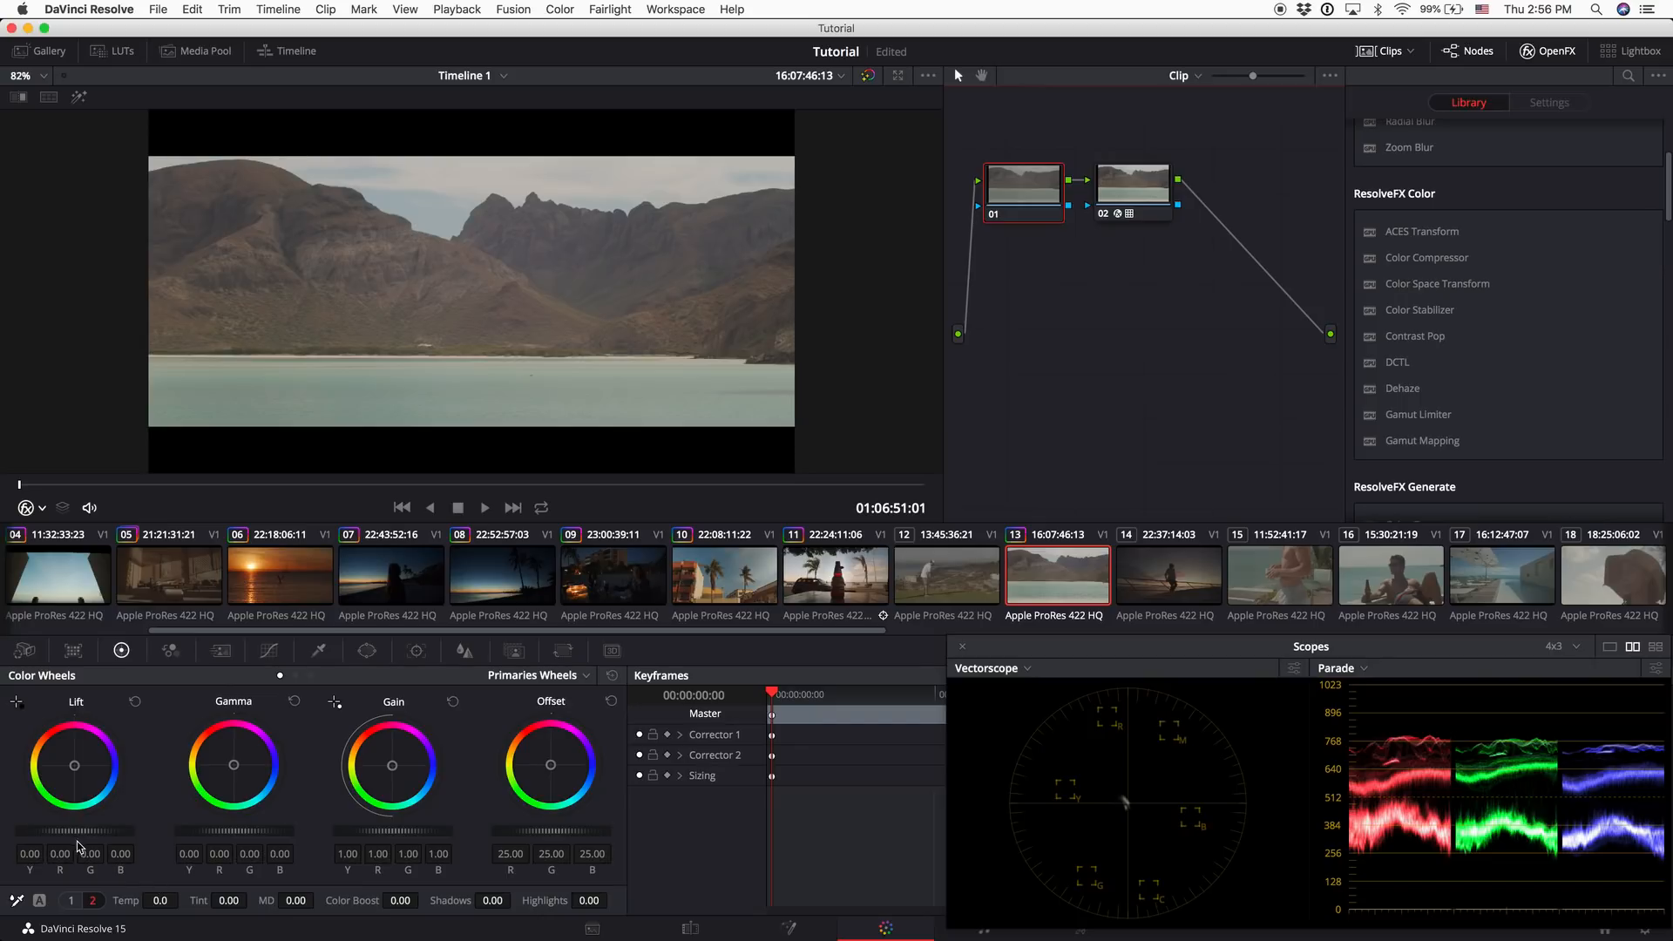
{"action": "left_click_drag", "start_coordinate": [93, 832], "coordinate": [15, 831]}
{"action": "left_click_drag", "start_coordinate": [373, 831], "coordinate": [622, 834]}
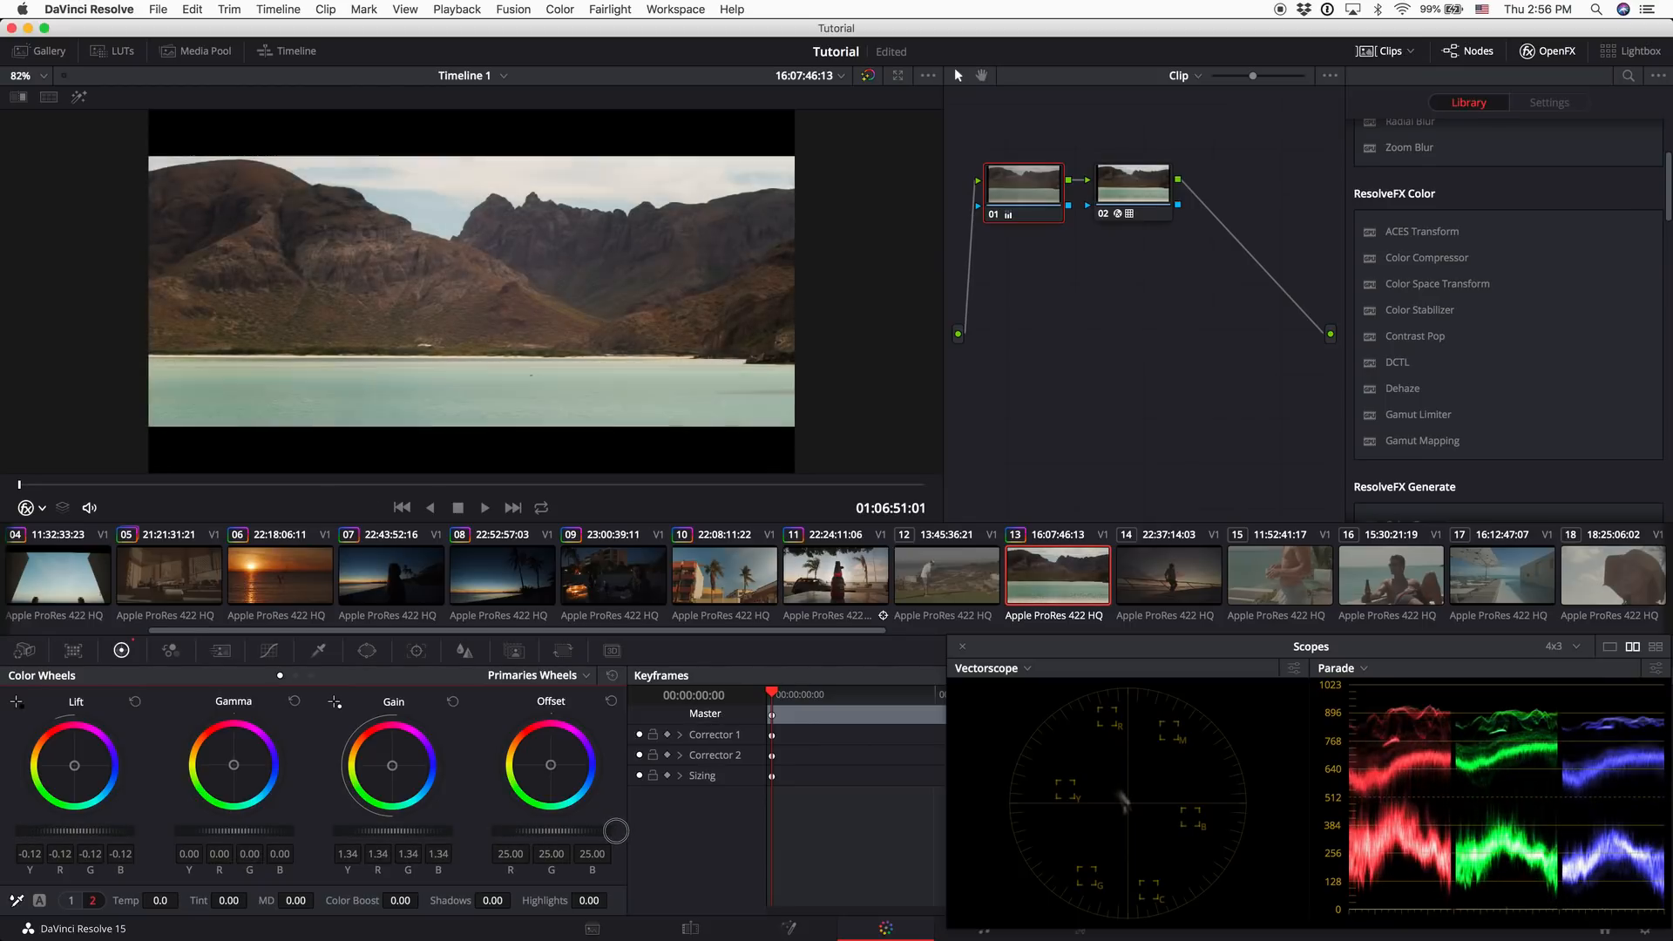
{"action": "left_click_drag", "start_coordinate": [237, 829], "coordinate": [40, 819]}
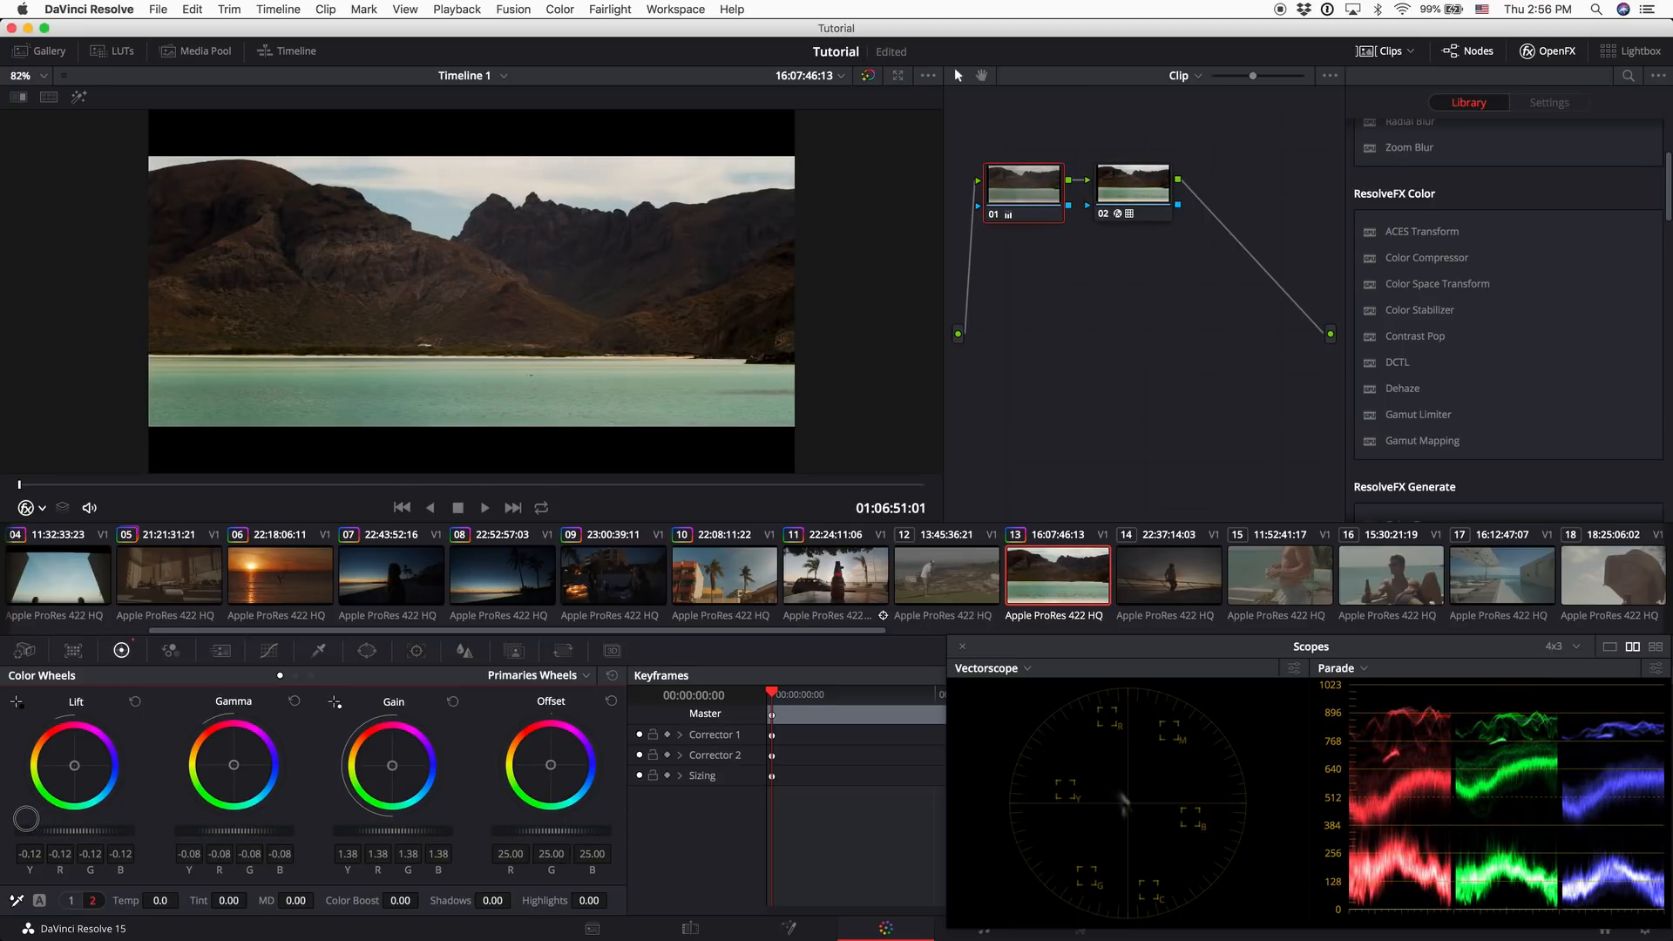
{"action": "mouse_move", "coordinate": [26, 819]}
{"action": "left_mouse_down"}
{"action": "mouse_move", "coordinate": [363, 823]}
{"action": "mouse_move", "coordinate": [37, 800]}
{"action": "left_mouse_up"}
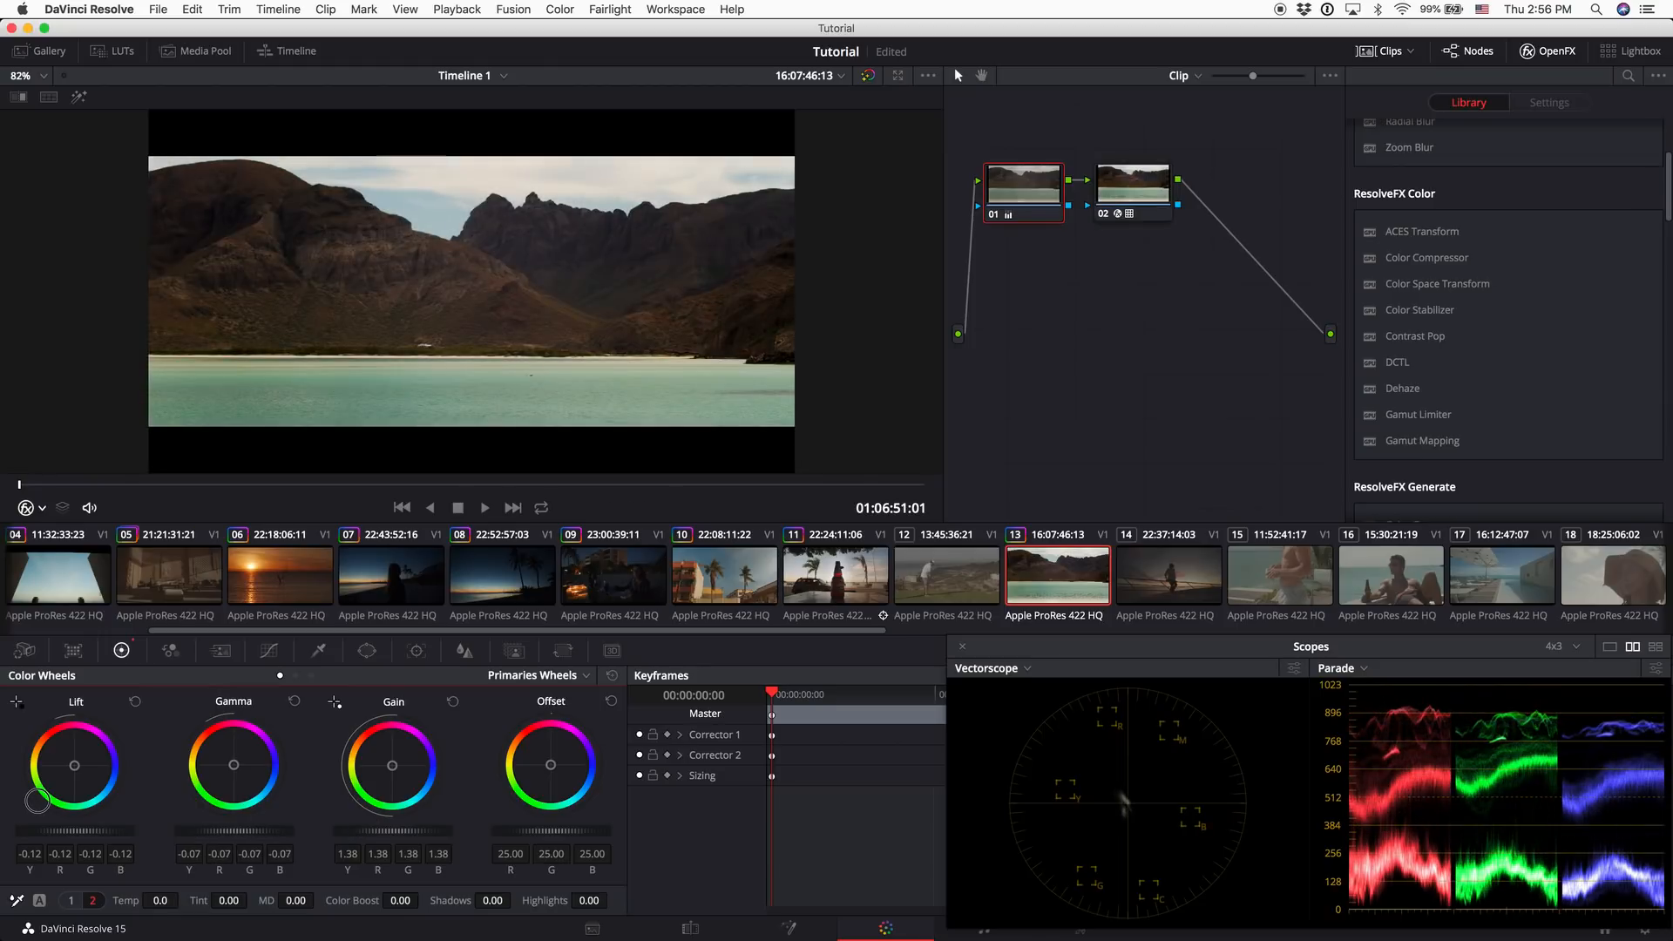
{"action": "left_click_drag", "start_coordinate": [393, 831], "coordinate": [425, 833]}
{"action": "mouse_move", "coordinate": [232, 831]}
{"action": "left_mouse_down"}
{"action": "mouse_move", "coordinate": [298, 838]}
{"action": "mouse_move", "coordinate": [260, 830]}
{"action": "left_mouse_up"}
{"action": "mouse_move", "coordinate": [47, 837]}
{"action": "left_mouse_down"}
{"action": "mouse_move", "coordinate": [131, 839]}
{"action": "mouse_move", "coordinate": [79, 838]}
{"action": "left_mouse_up"}
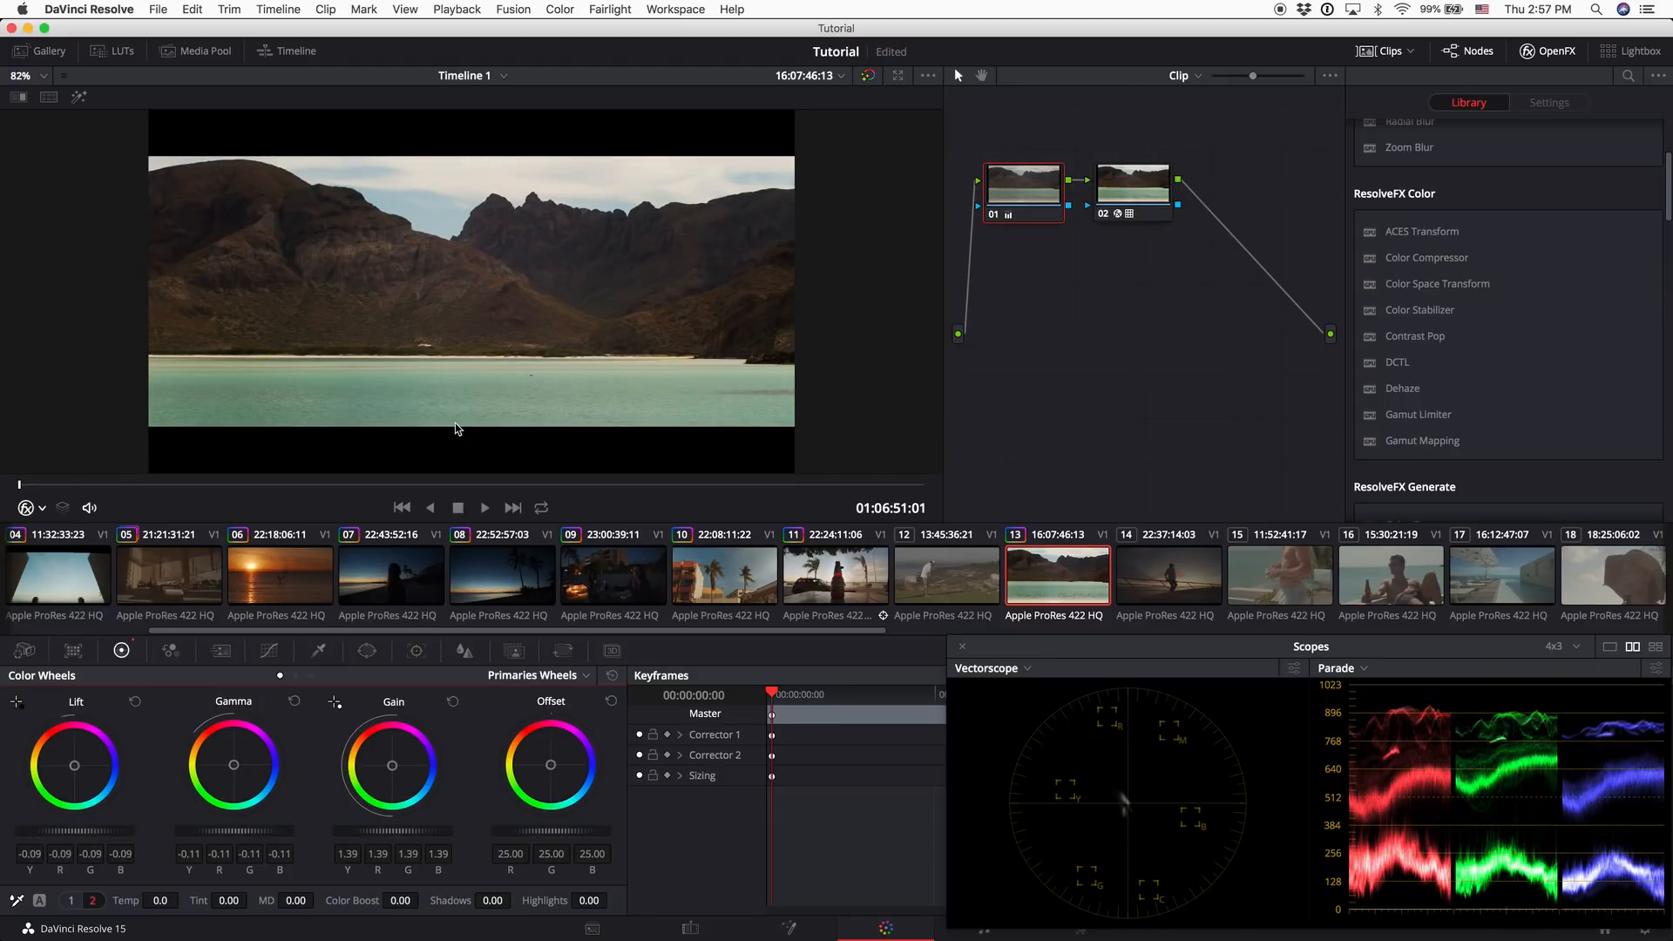
Try Color Boost 5.00 and about 15 on node 01, and settle on 7.00
{"action": "left_click", "coordinate": [400, 900]}
{"action": "type", "text": "5"}
{"action": "key", "text": "Return"}
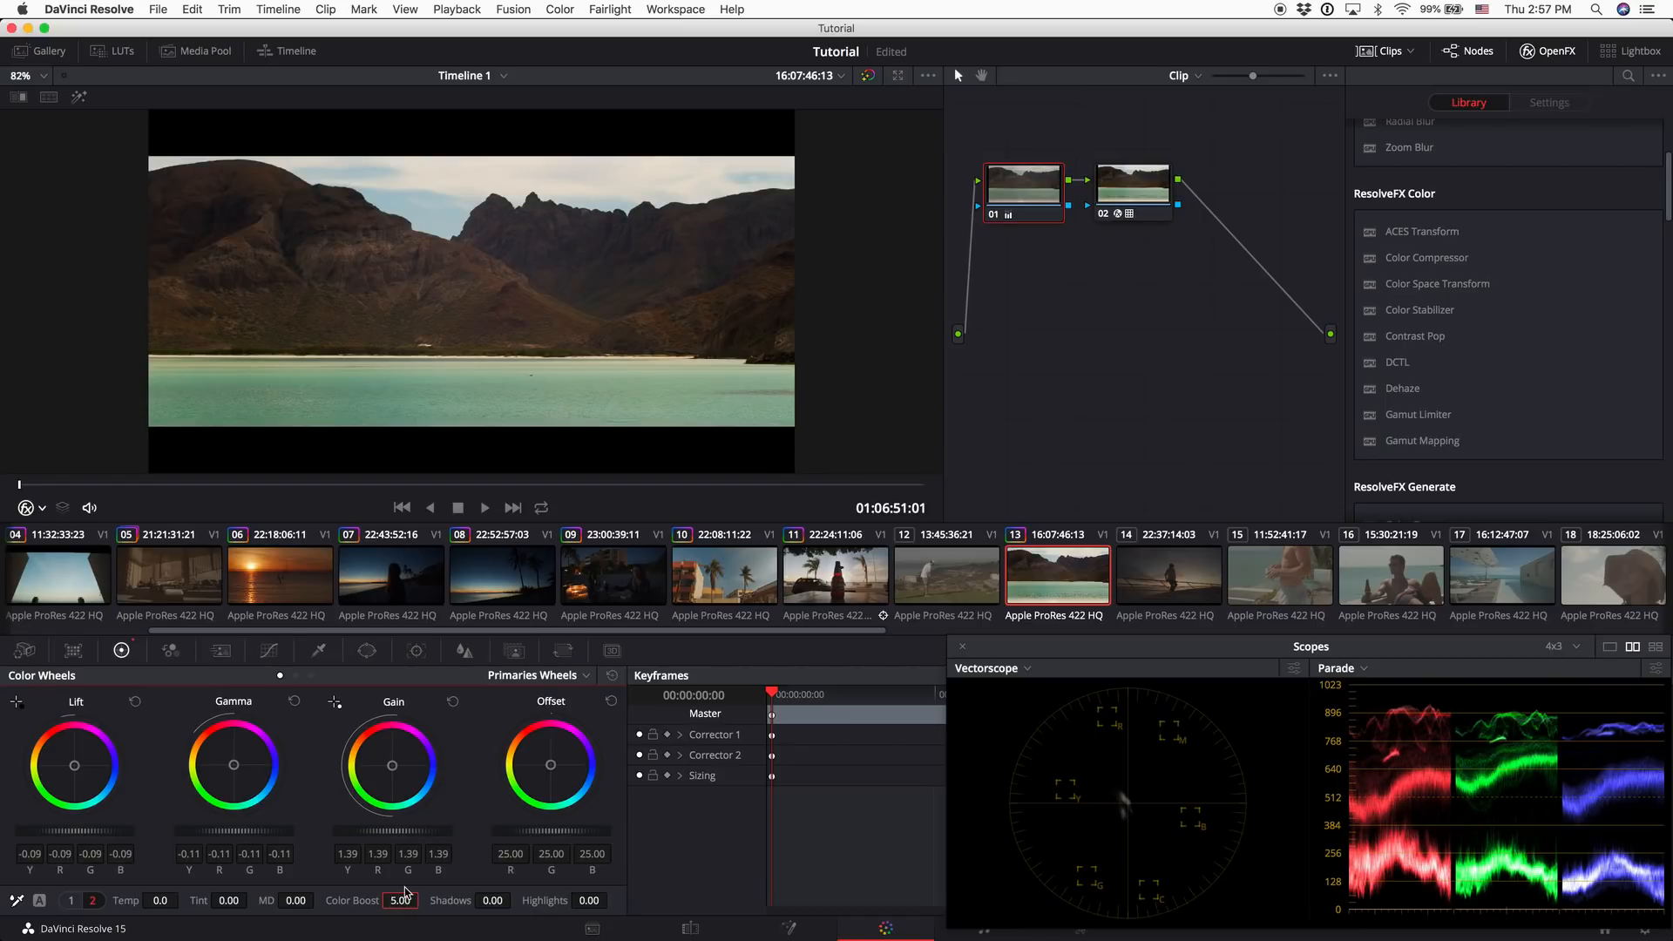
{"action": "left_click_drag", "start_coordinate": [392, 904], "coordinate": [410, 907]}
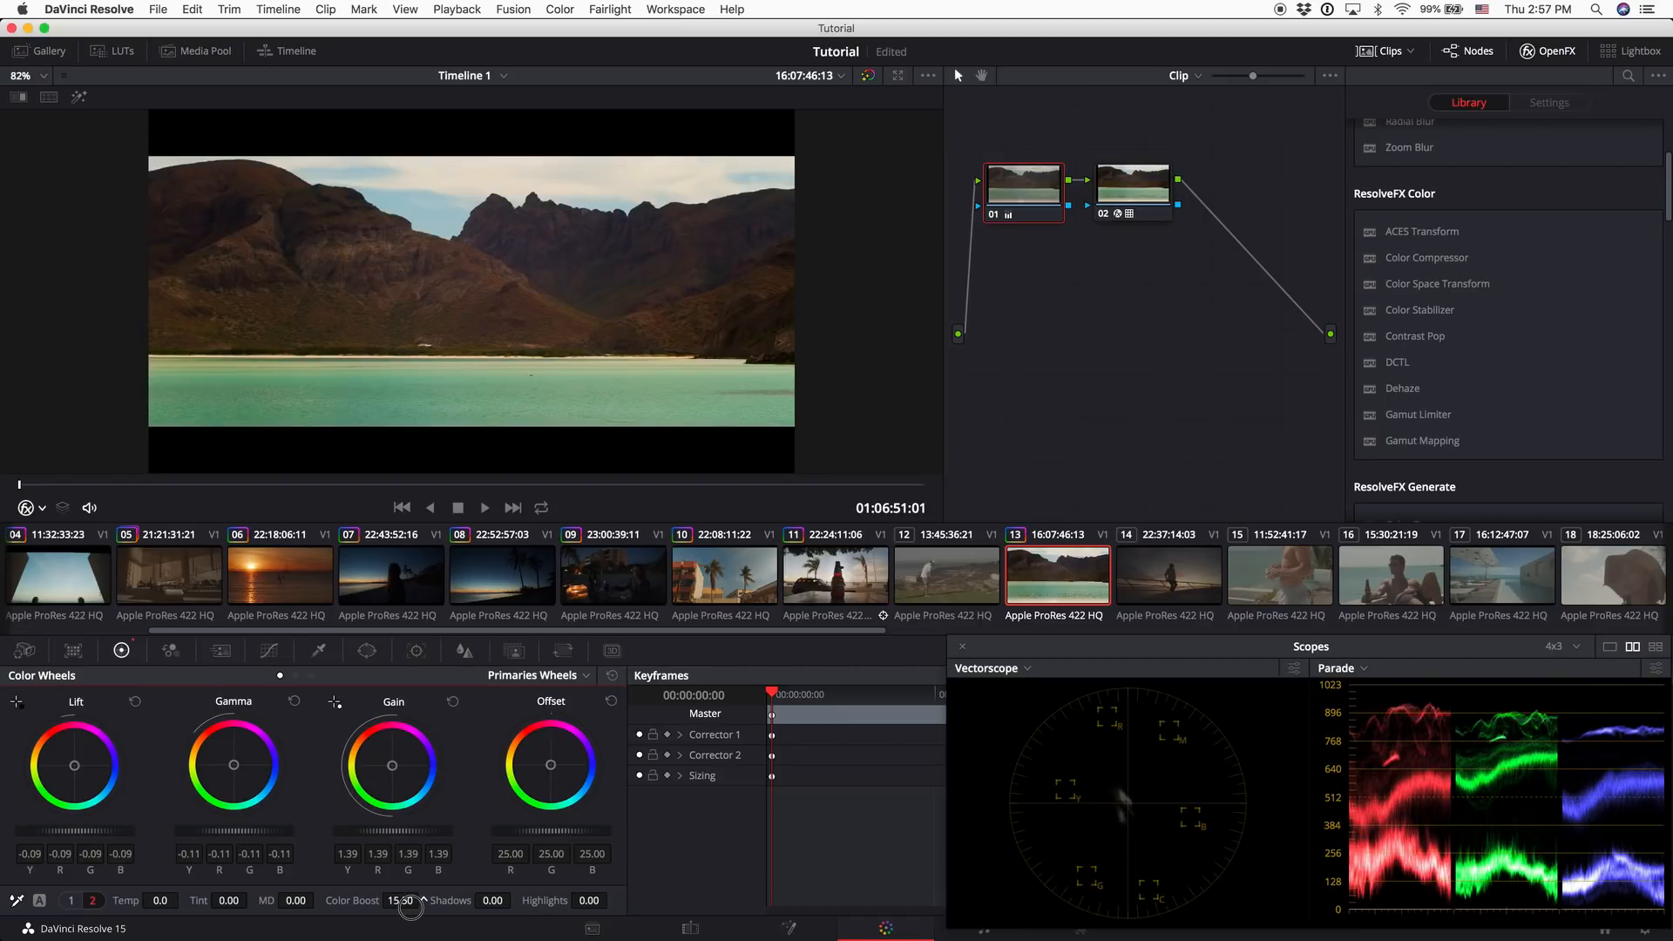
{"action": "left_click", "coordinate": [391, 901]}
{"action": "type", "text": "7"}
{"action": "key", "text": "Return"}
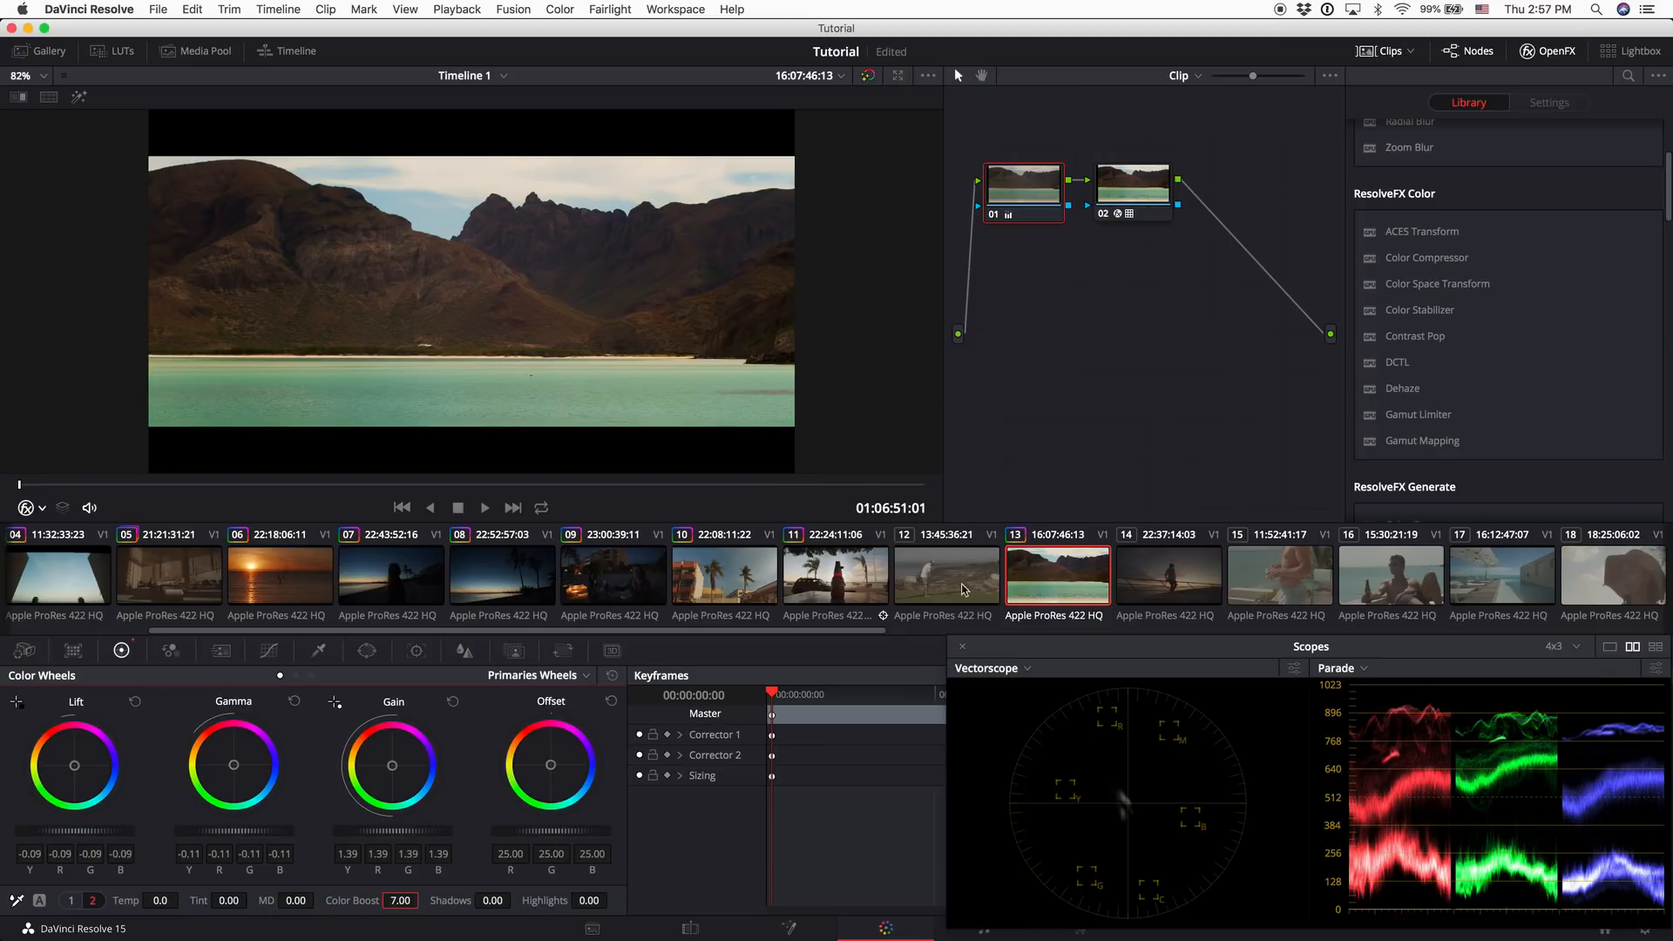
Compare the mountain shot with nodes 01 and 02 switched off, and re-enable both nodes
{"action": "left_click", "coordinate": [994, 216]}
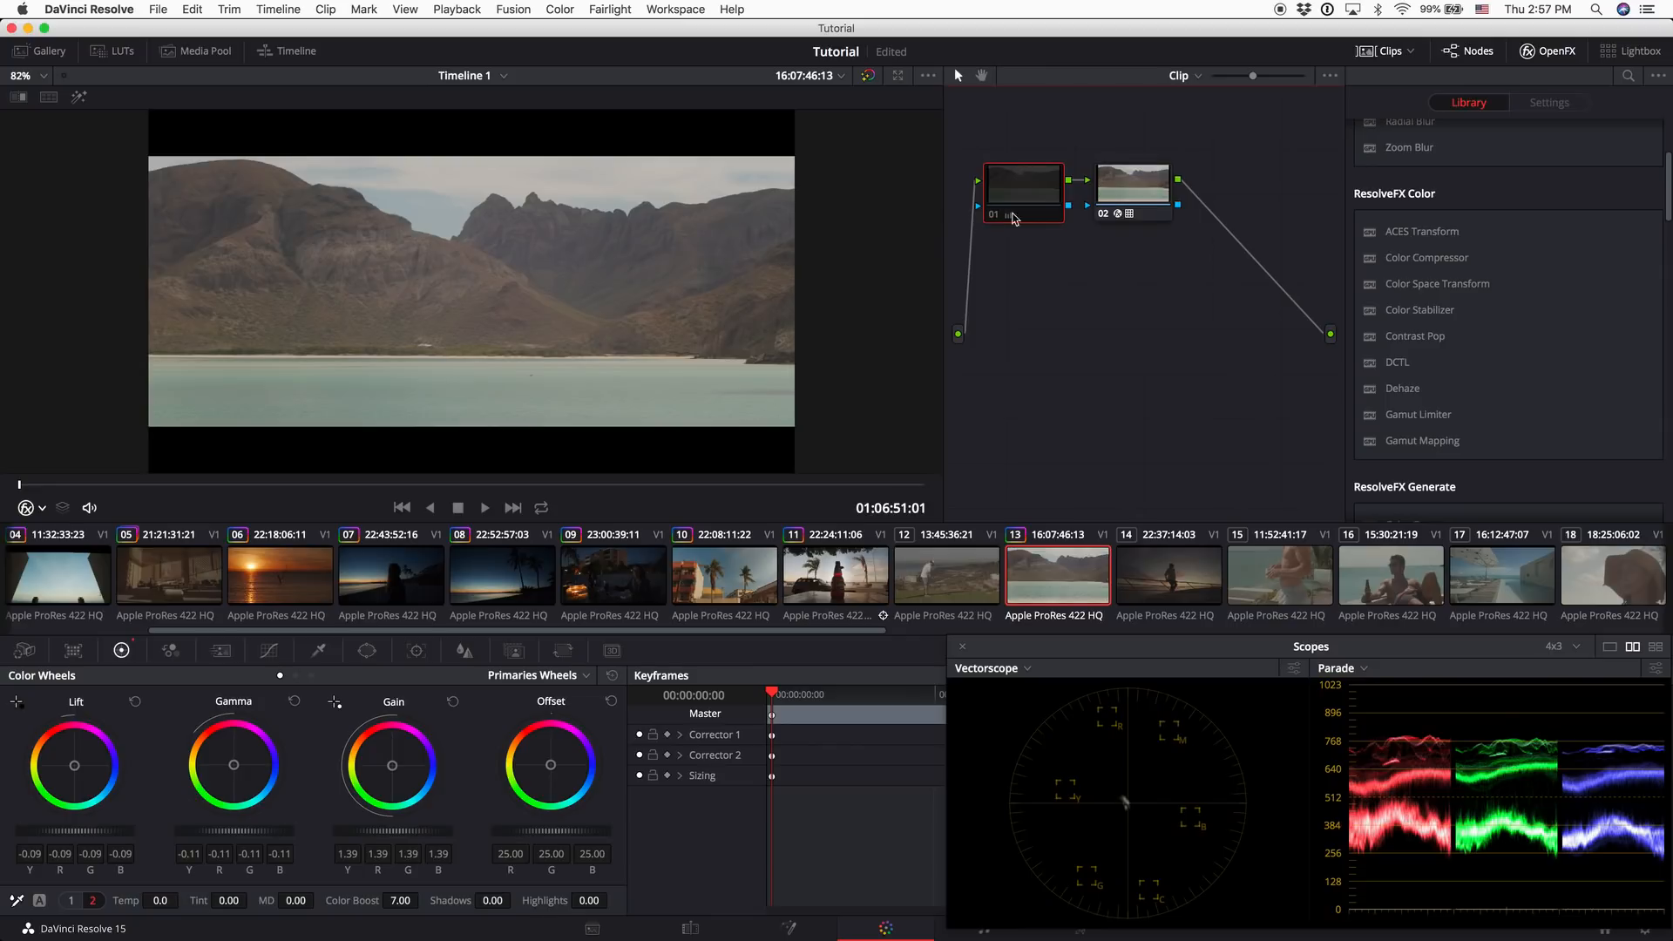
{"action": "left_click", "coordinate": [1104, 214]}
{"action": "left_click", "coordinate": [1104, 215]}
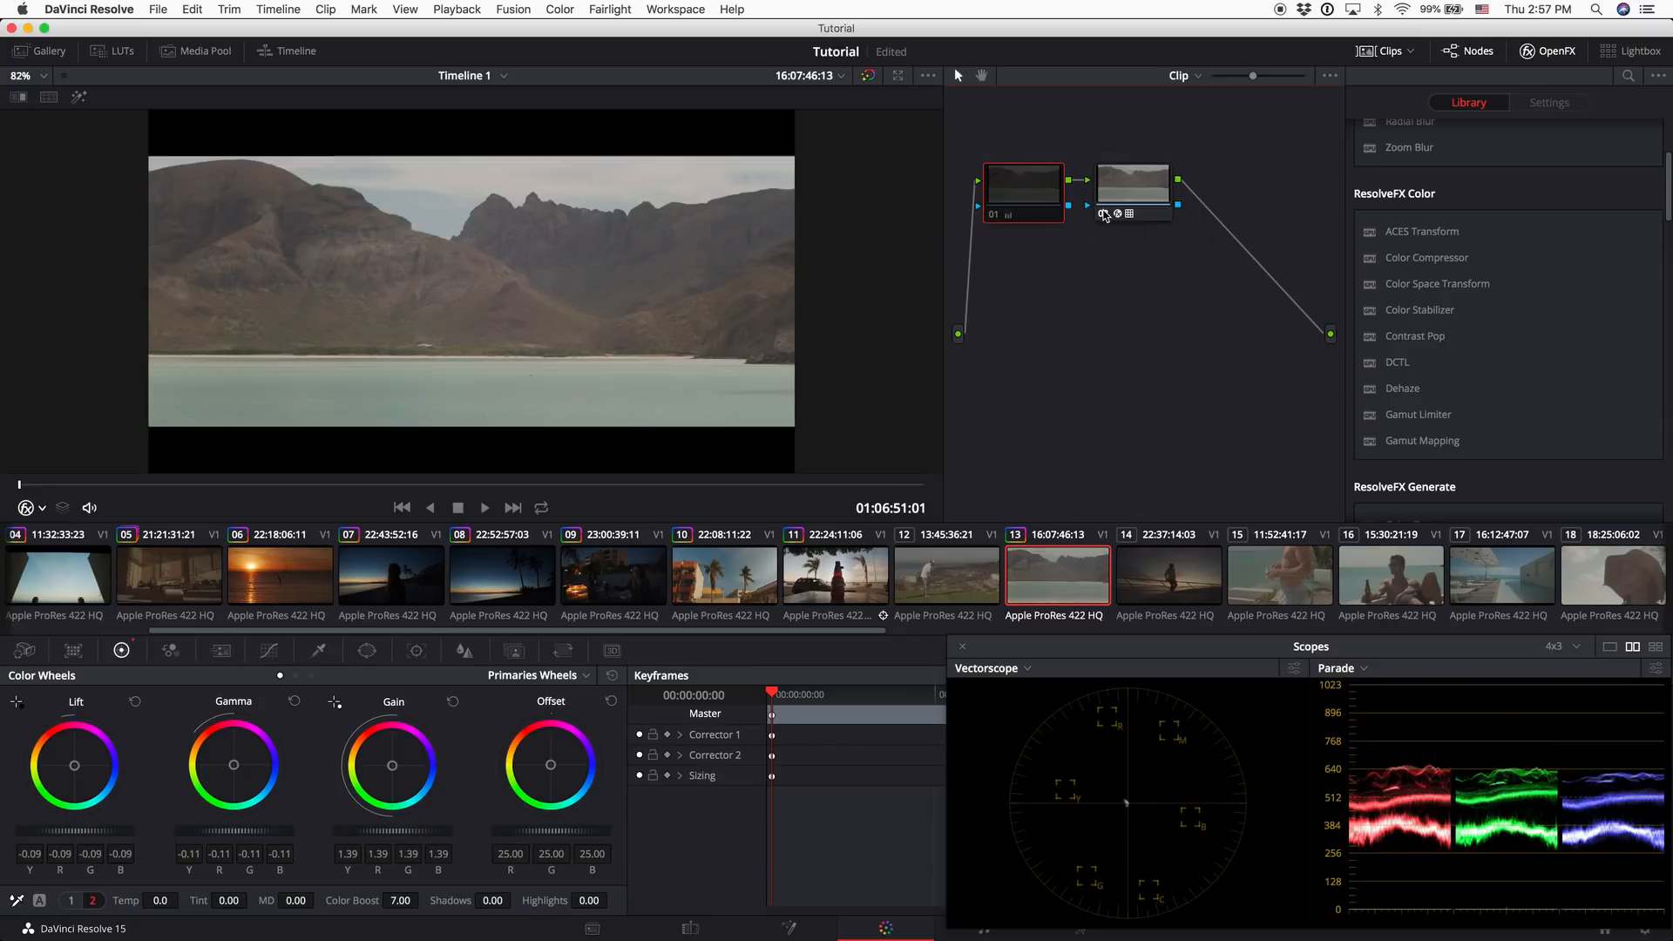
{"action": "left_click", "coordinate": [994, 216]}
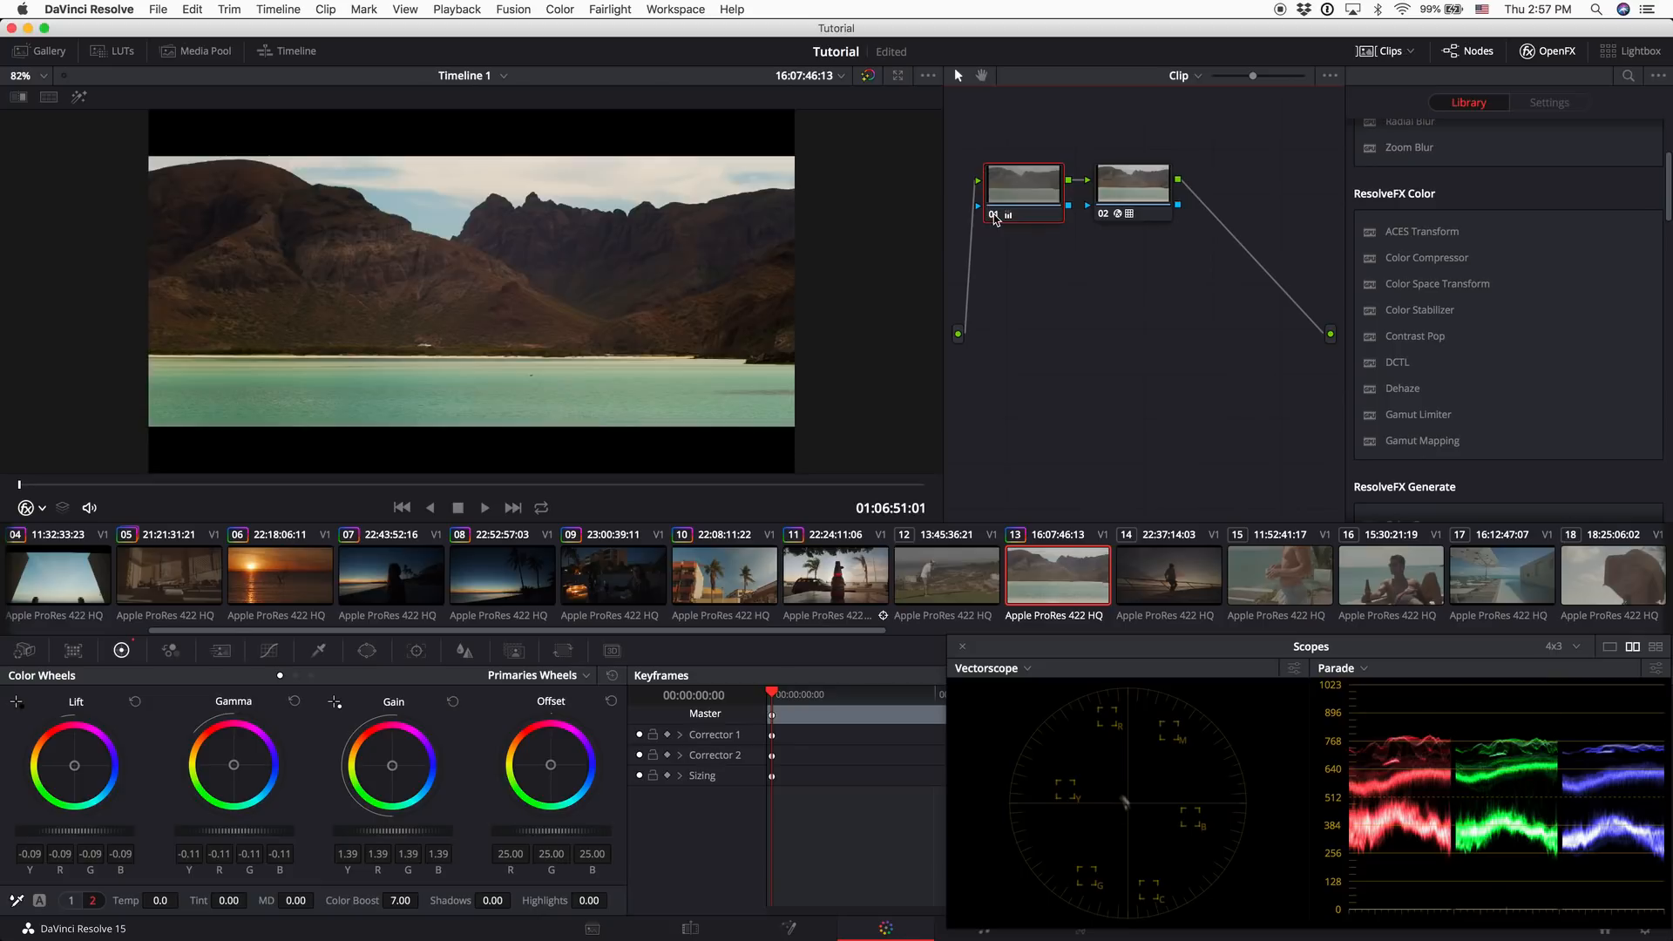
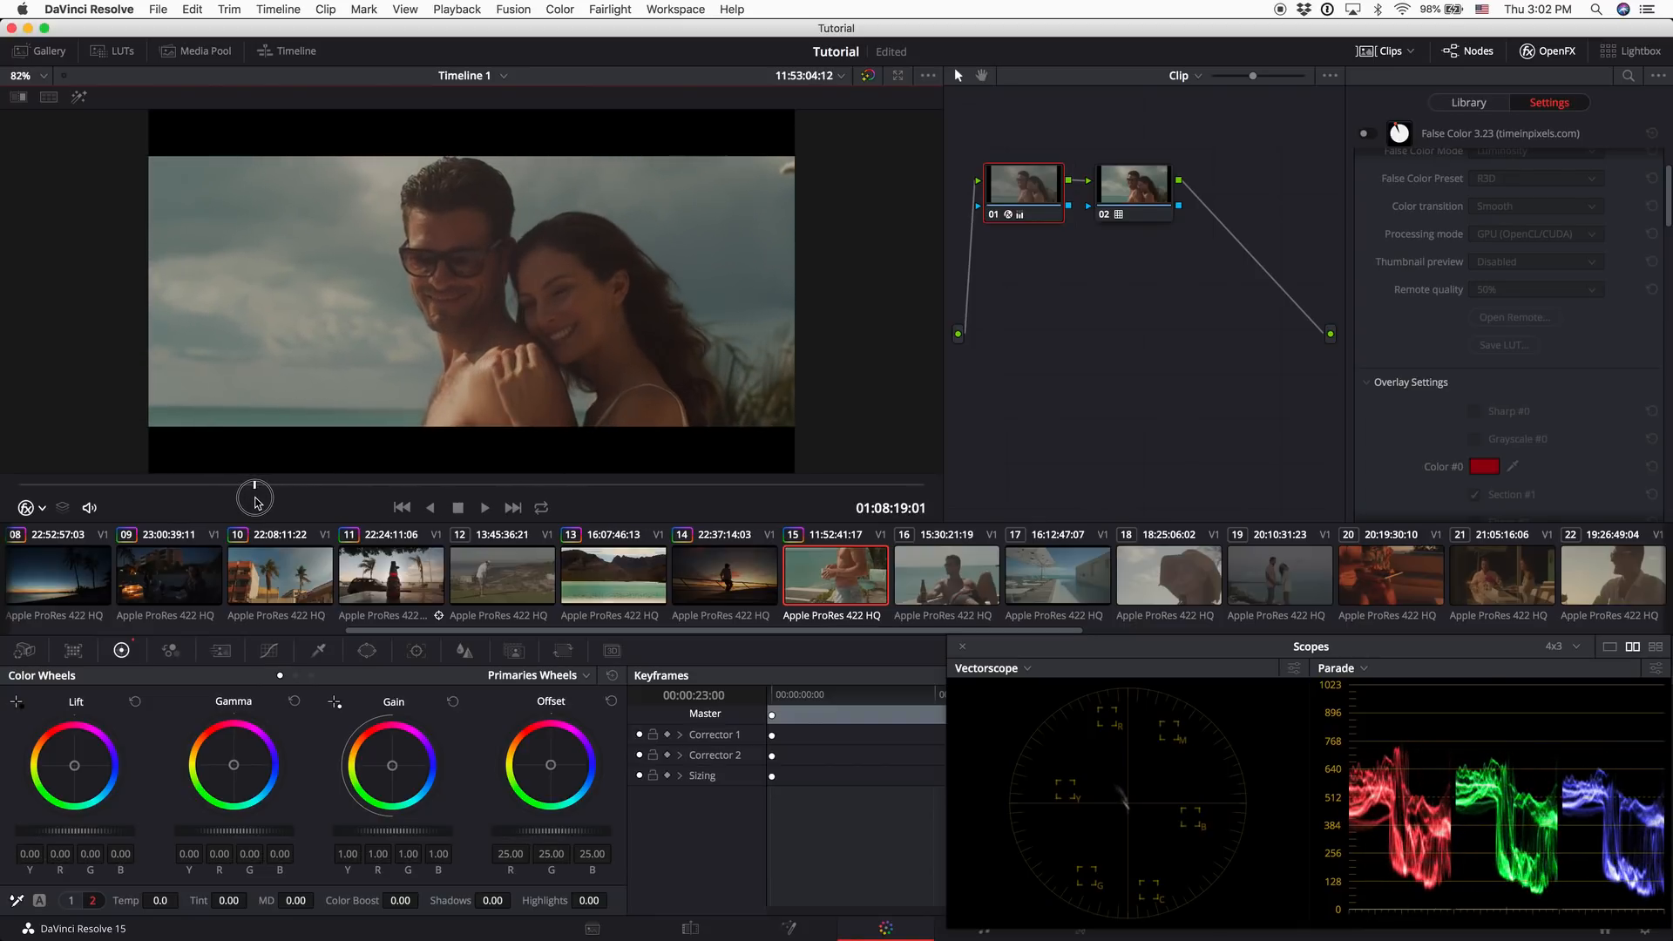
Play the couple shot in clip 15 full screen to review its look, and return to the color workspace
{"action": "key", "text": "super+f"}
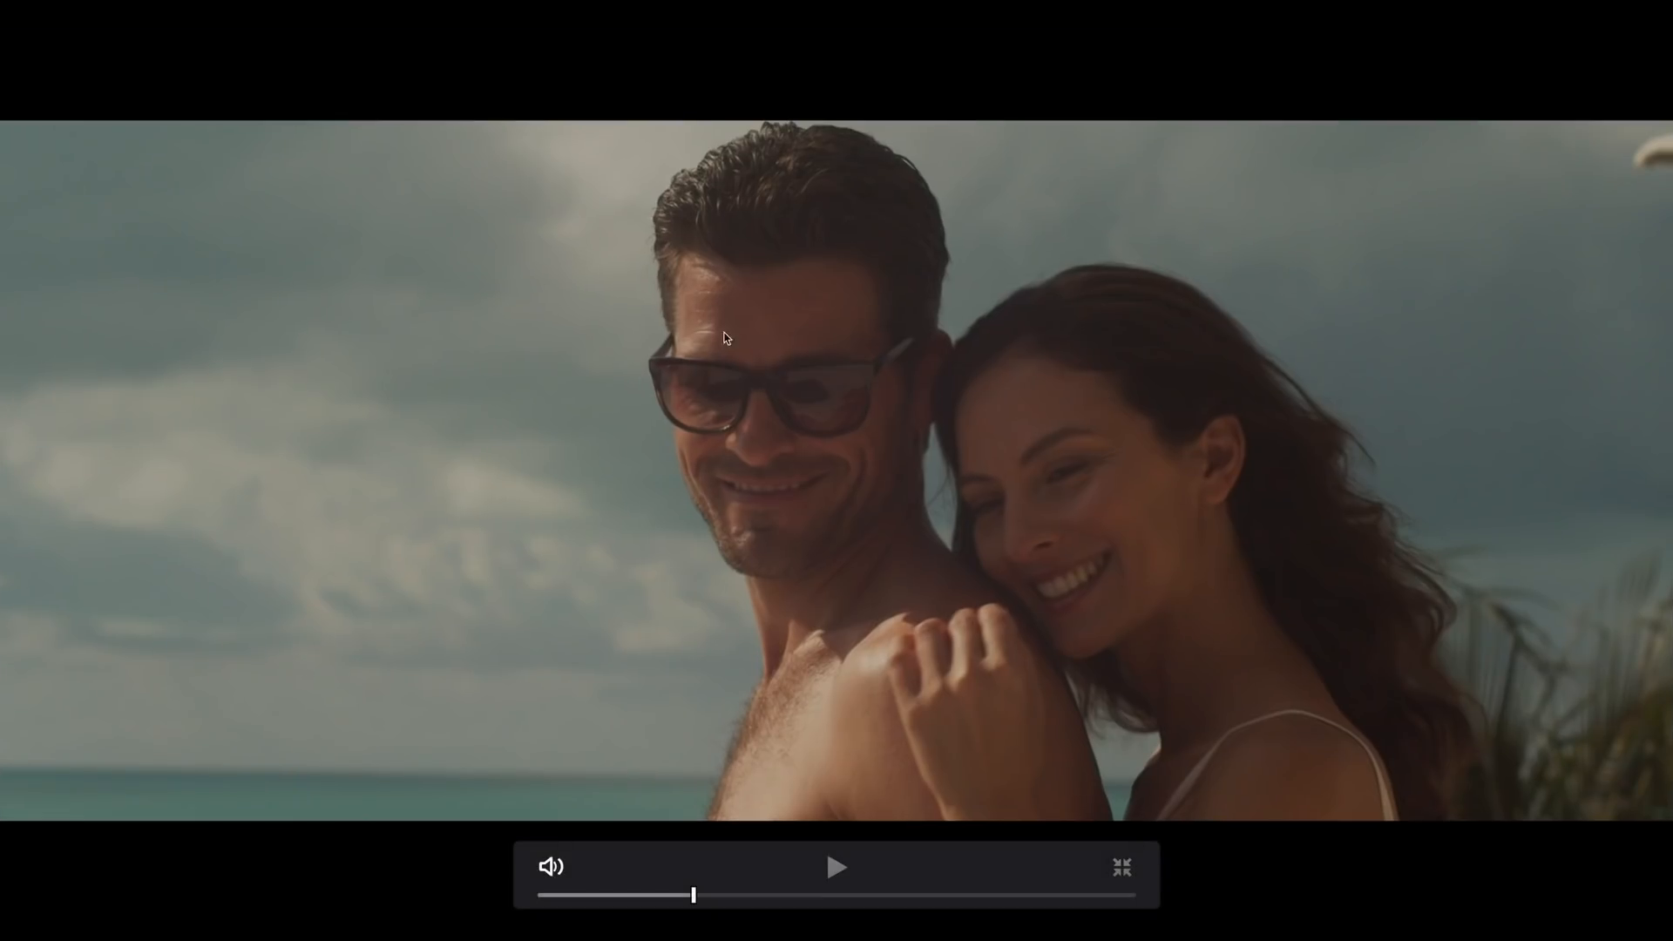
{"action": "key", "text": "space"}
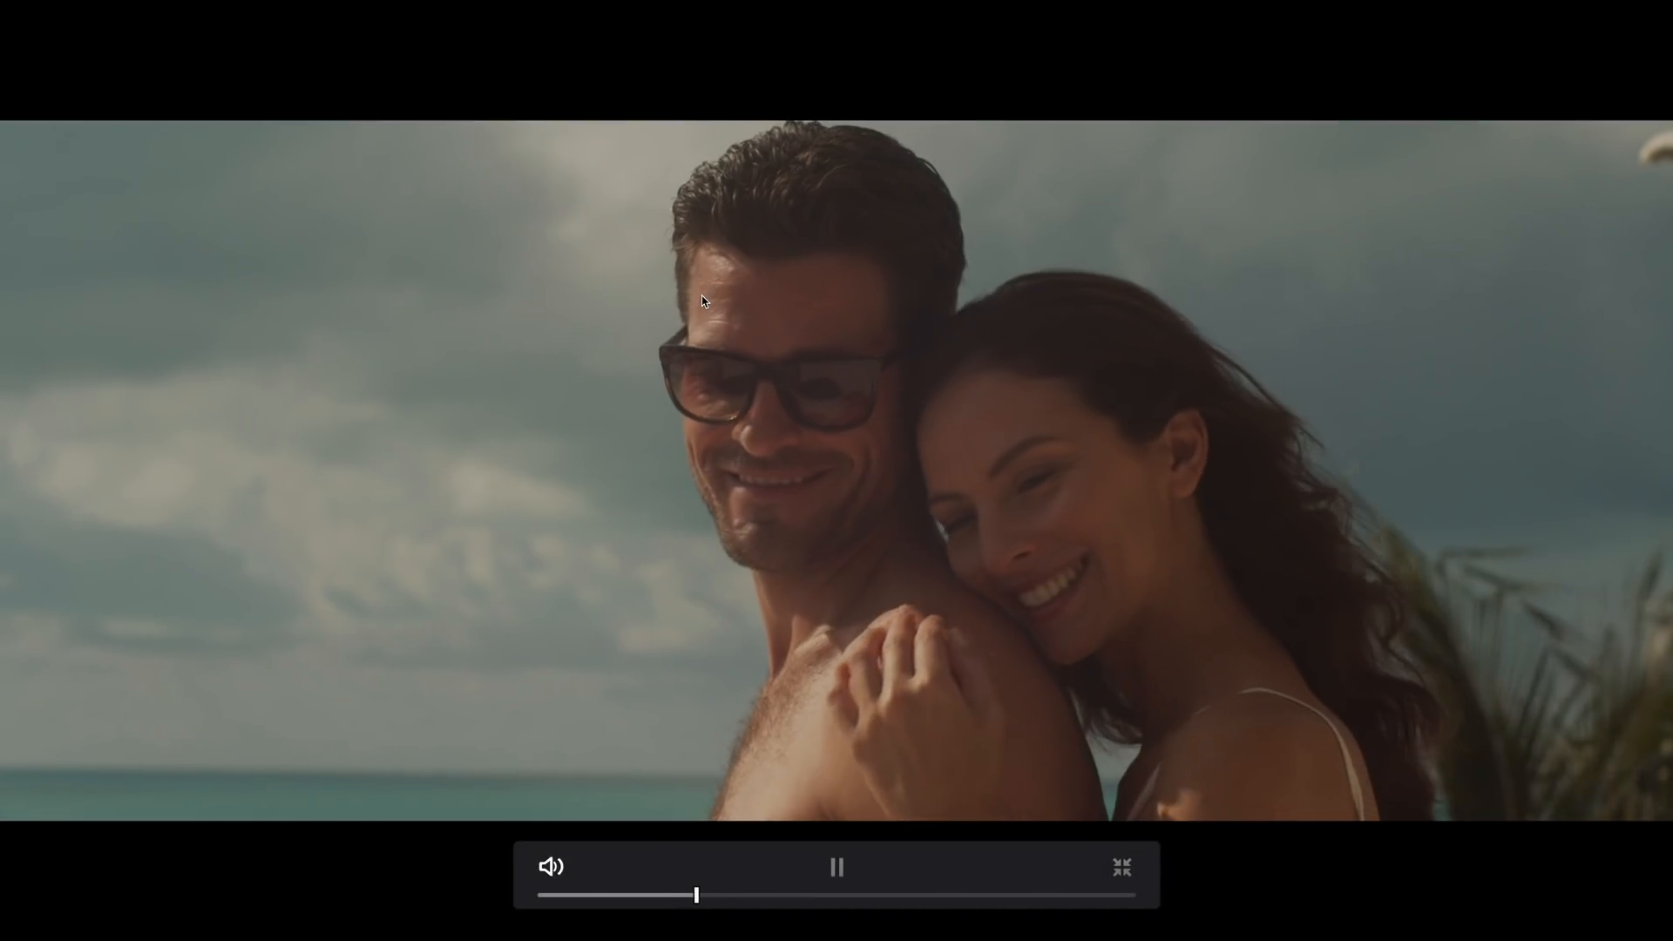
{"action": "key", "text": "space"}
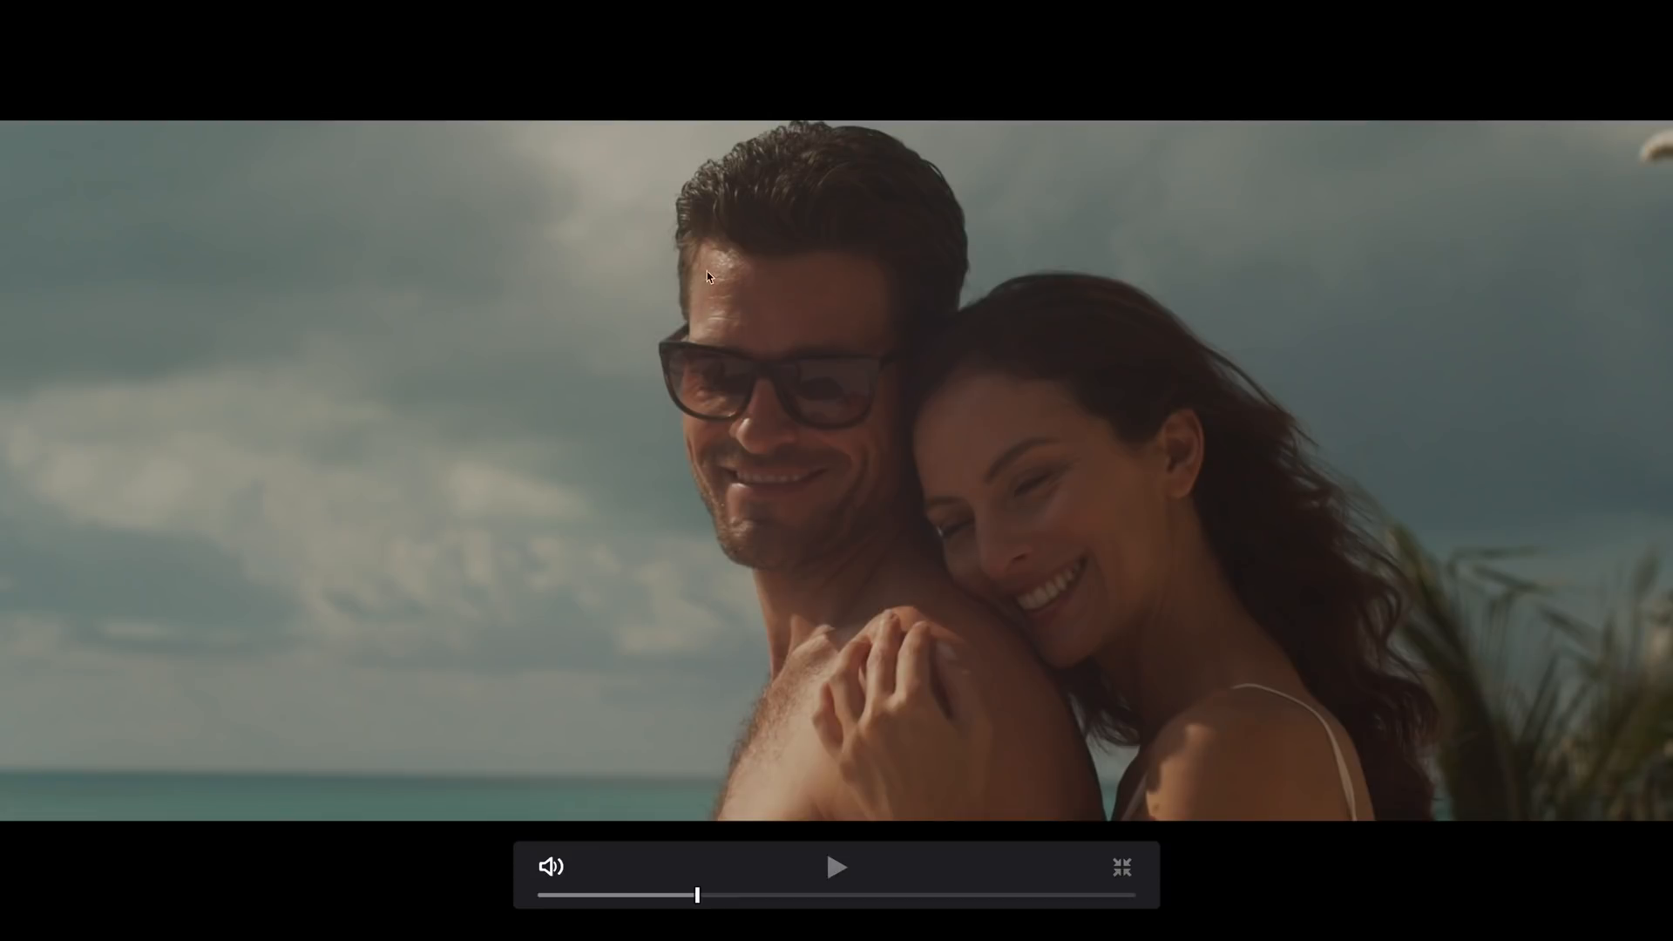
{"action": "key", "text": "space"}
{"action": "key", "text": "space"}
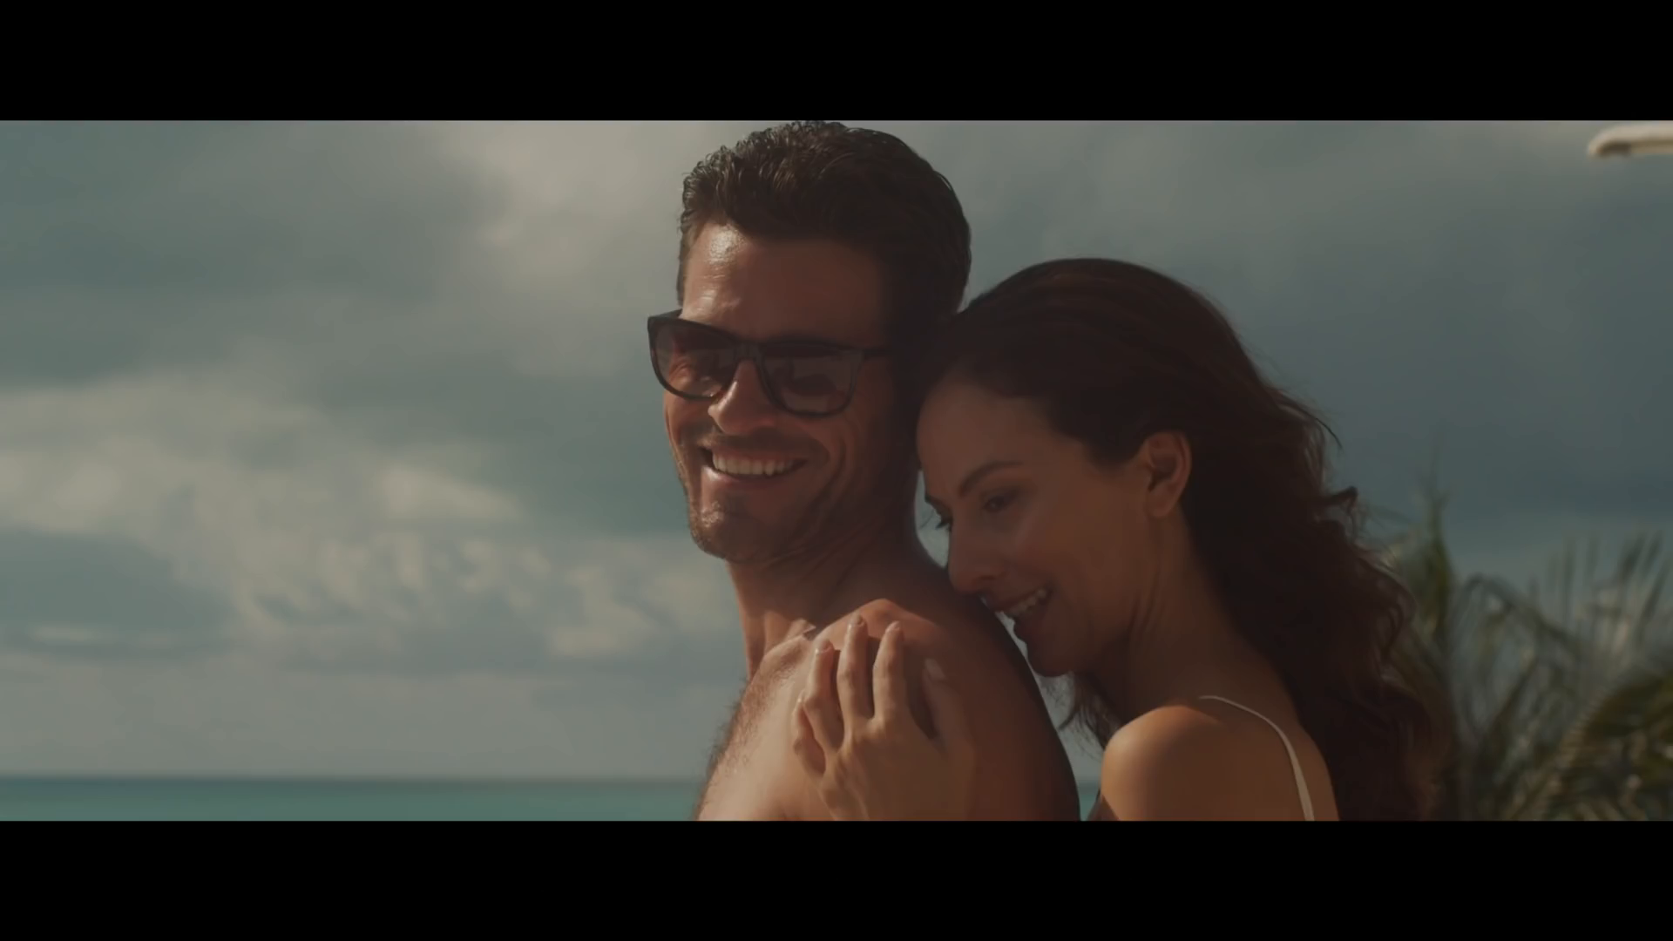
{"action": "mouse_move", "coordinate": [737, 301]}
{"action": "key", "text": "Escape"}
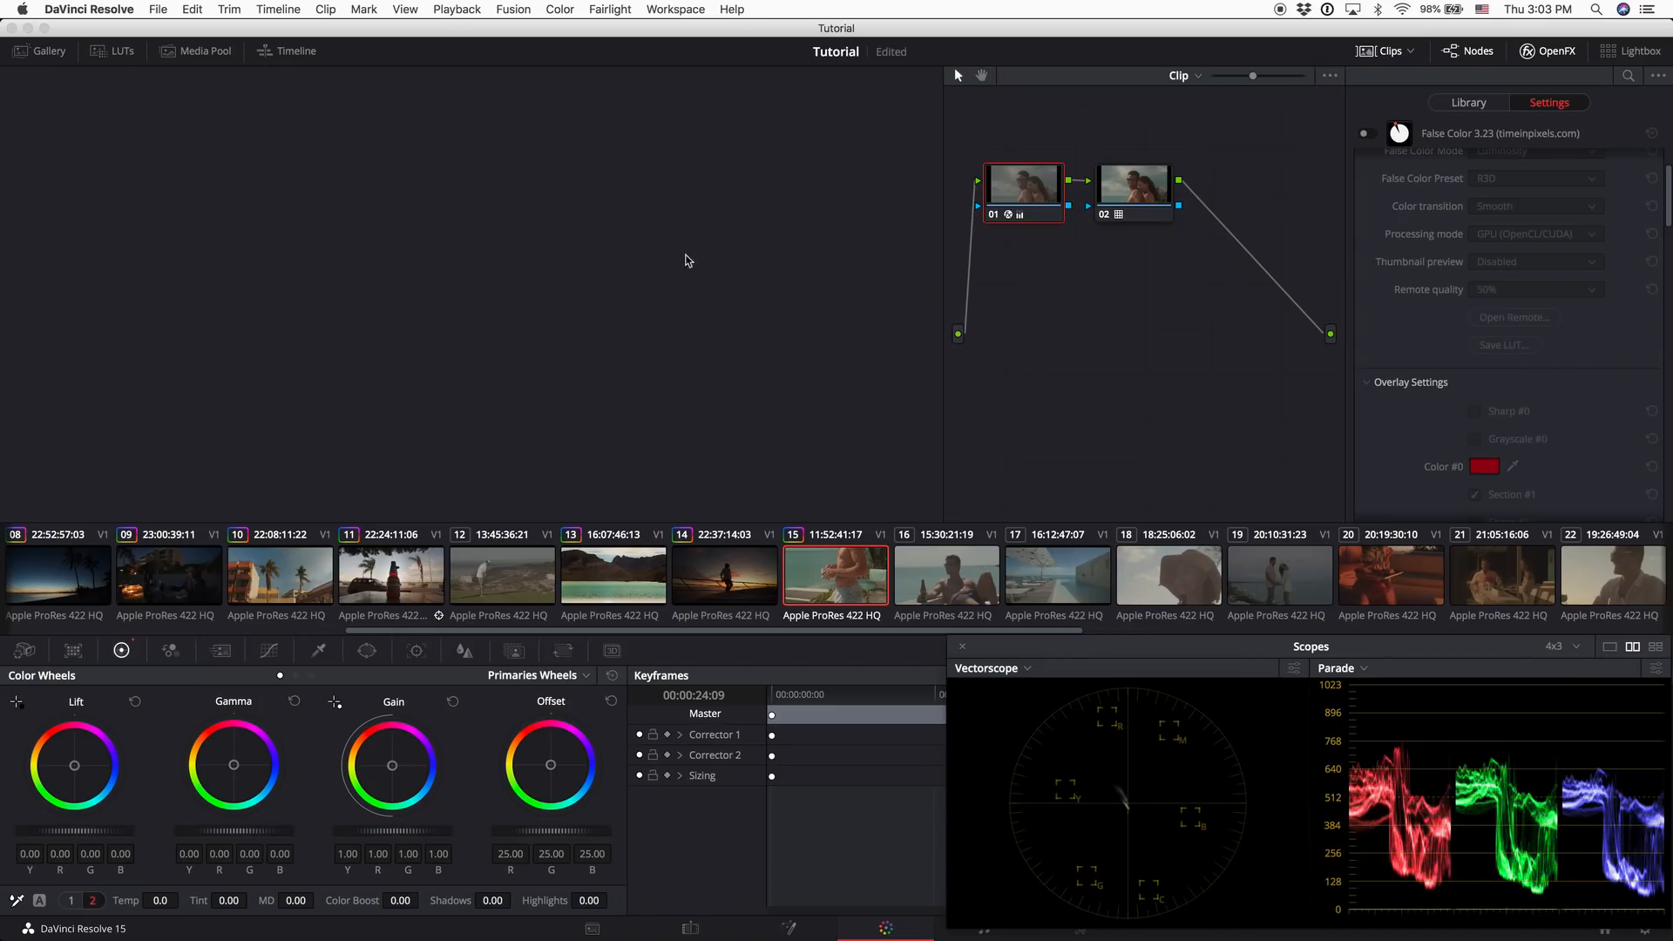
On node 01 of clip 15, lower the lift slightly below -0.03 and raise the gain to 1.33
{"action": "left_click_drag", "start_coordinate": [98, 832], "coordinate": [47, 832]}
{"action": "left_click_drag", "start_coordinate": [389, 832], "coordinate": [612, 835]}
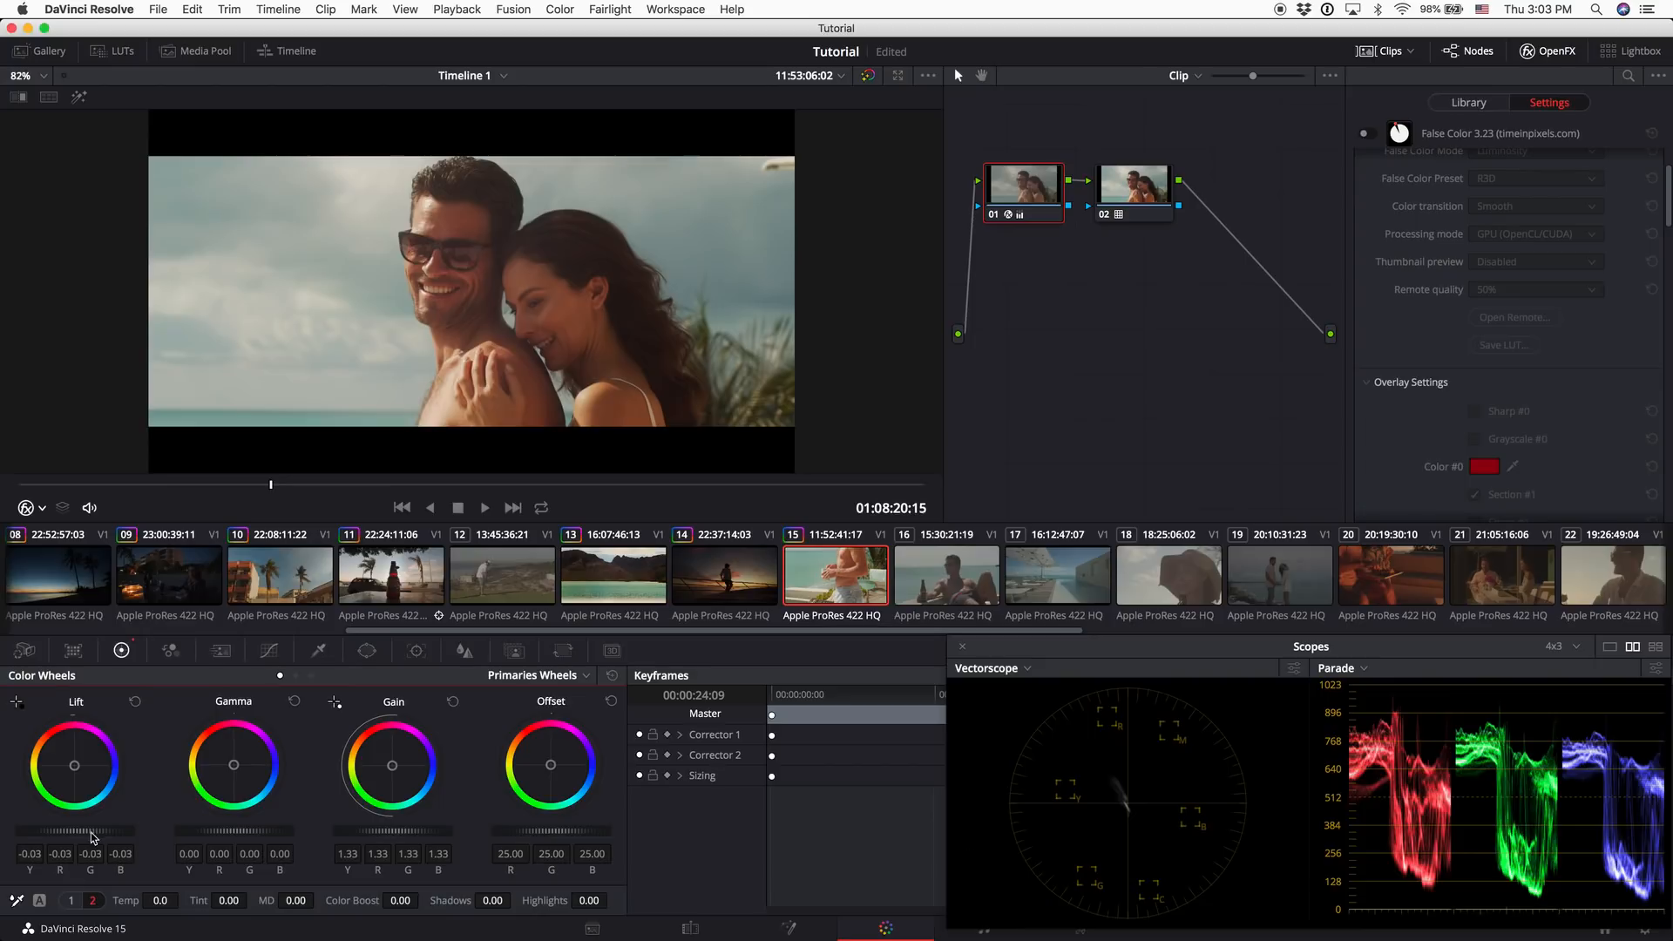
{"action": "left_click_drag", "start_coordinate": [90, 833], "coordinate": [53, 824]}
Review the brightened couple shot in full-screen playback
{"action": "key", "text": "super+f"}
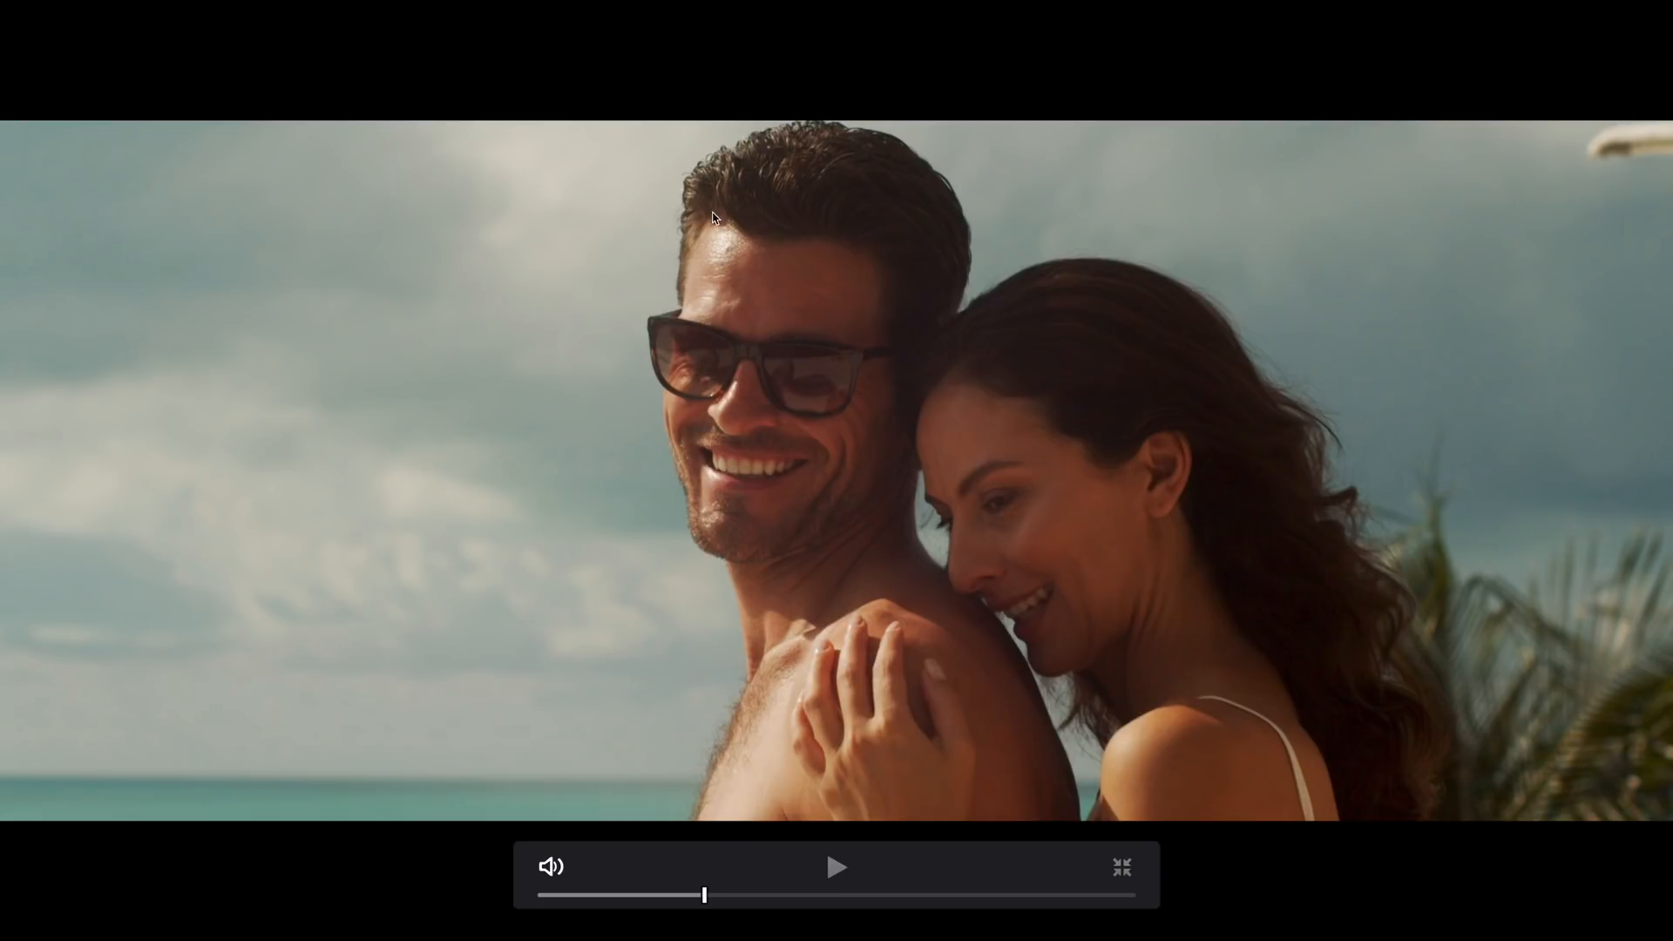
{"action": "key", "text": "space"}
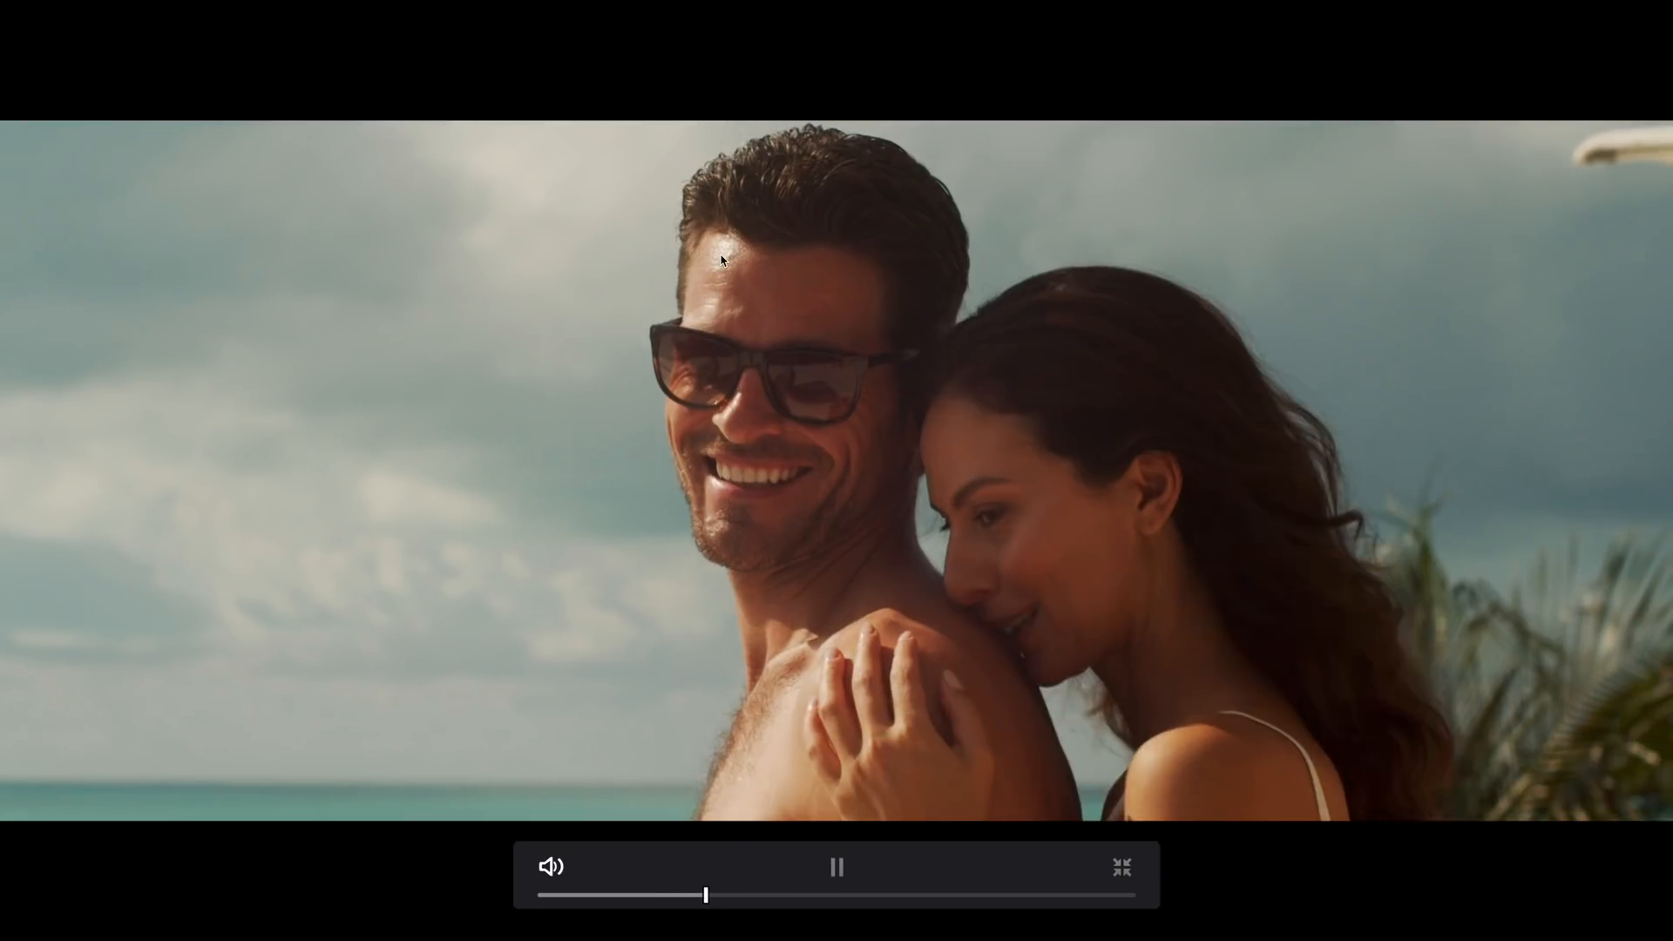
{"action": "key", "text": "space"}
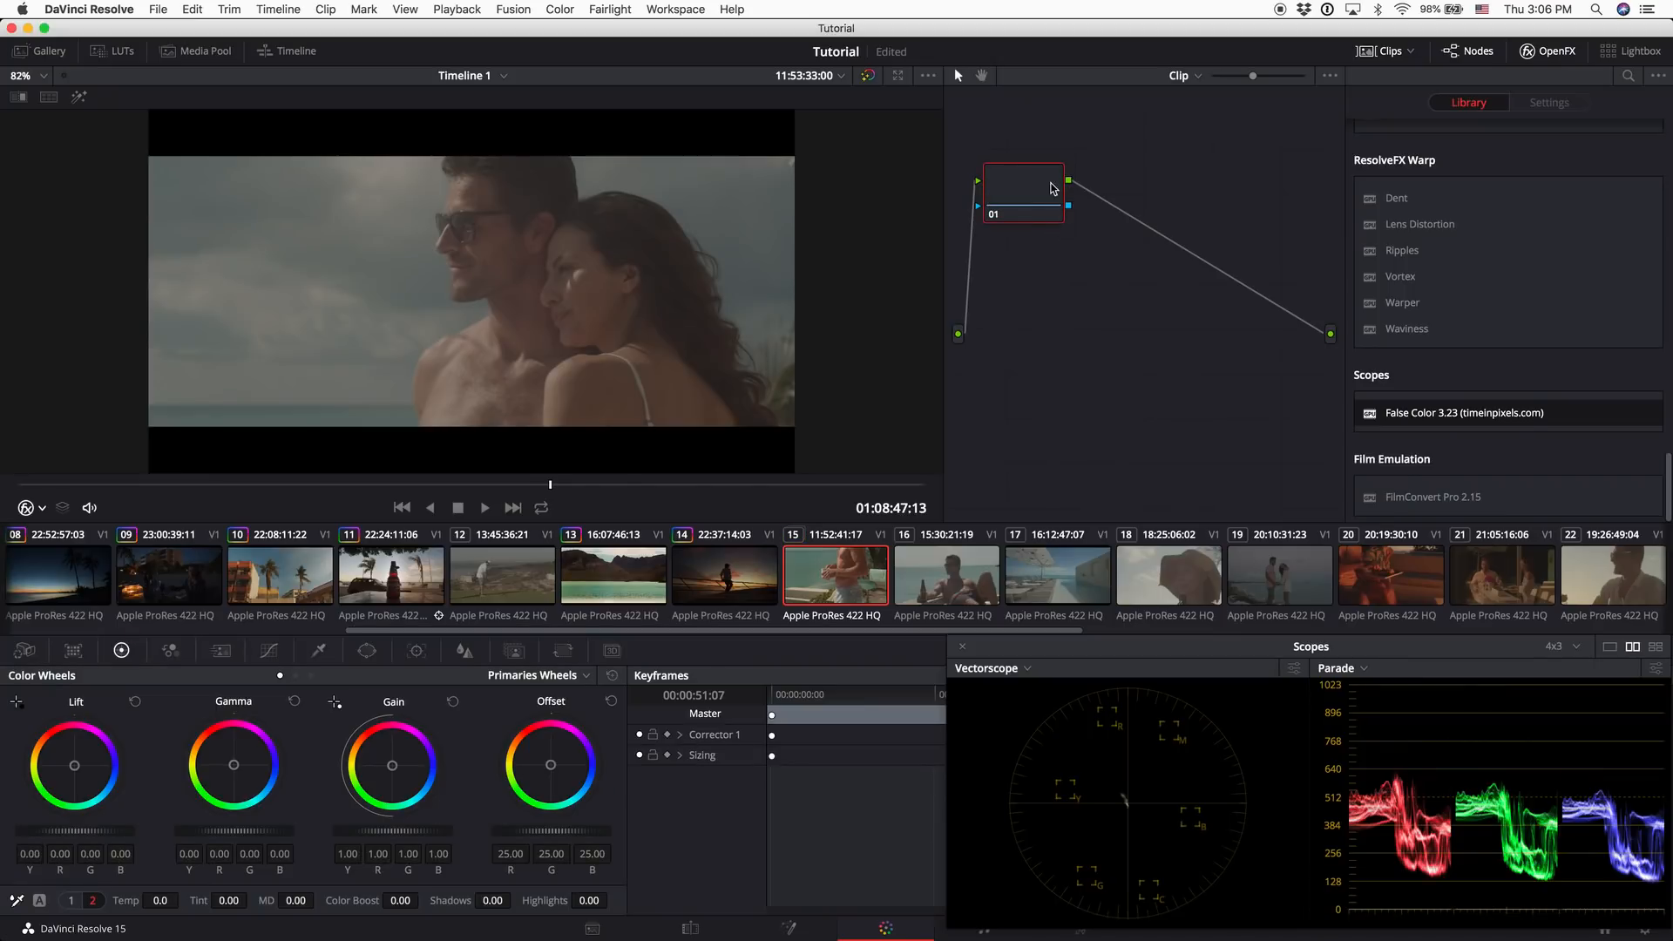
Add serial node 02 with FilmConvert Pro 2.15, and set its camera to Black Magic Design, BMPCC 4K, Film
{"action": "key", "text": "alt+s"}
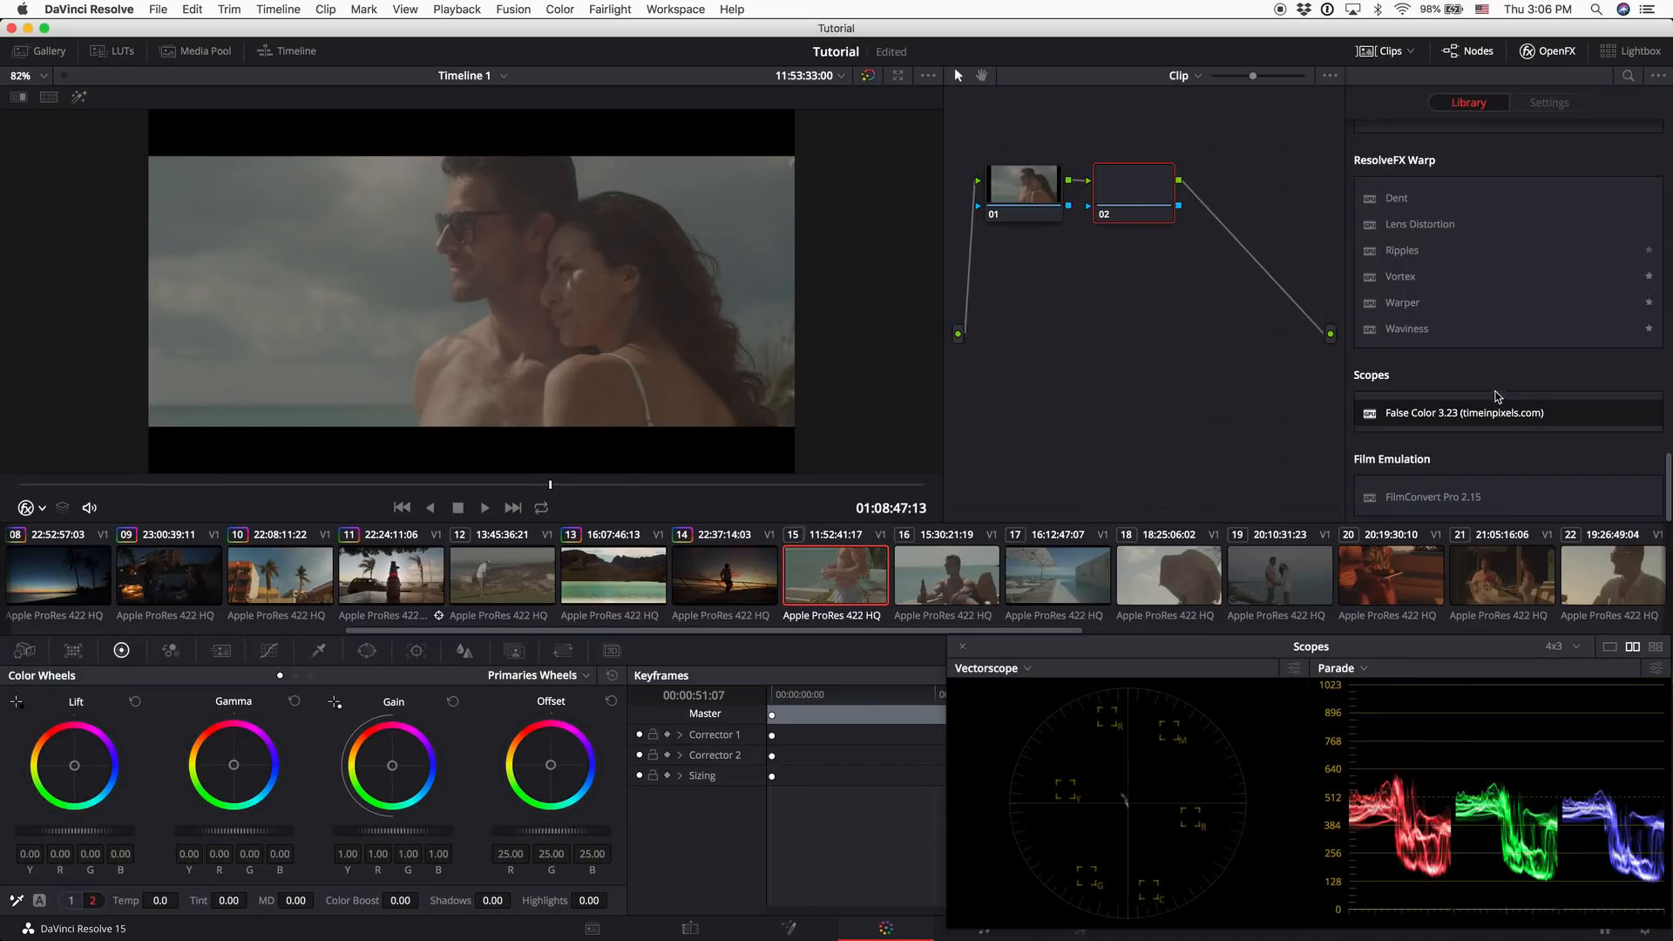
{"action": "left_click_drag", "start_coordinate": [1430, 497], "coordinate": [1132, 188]}
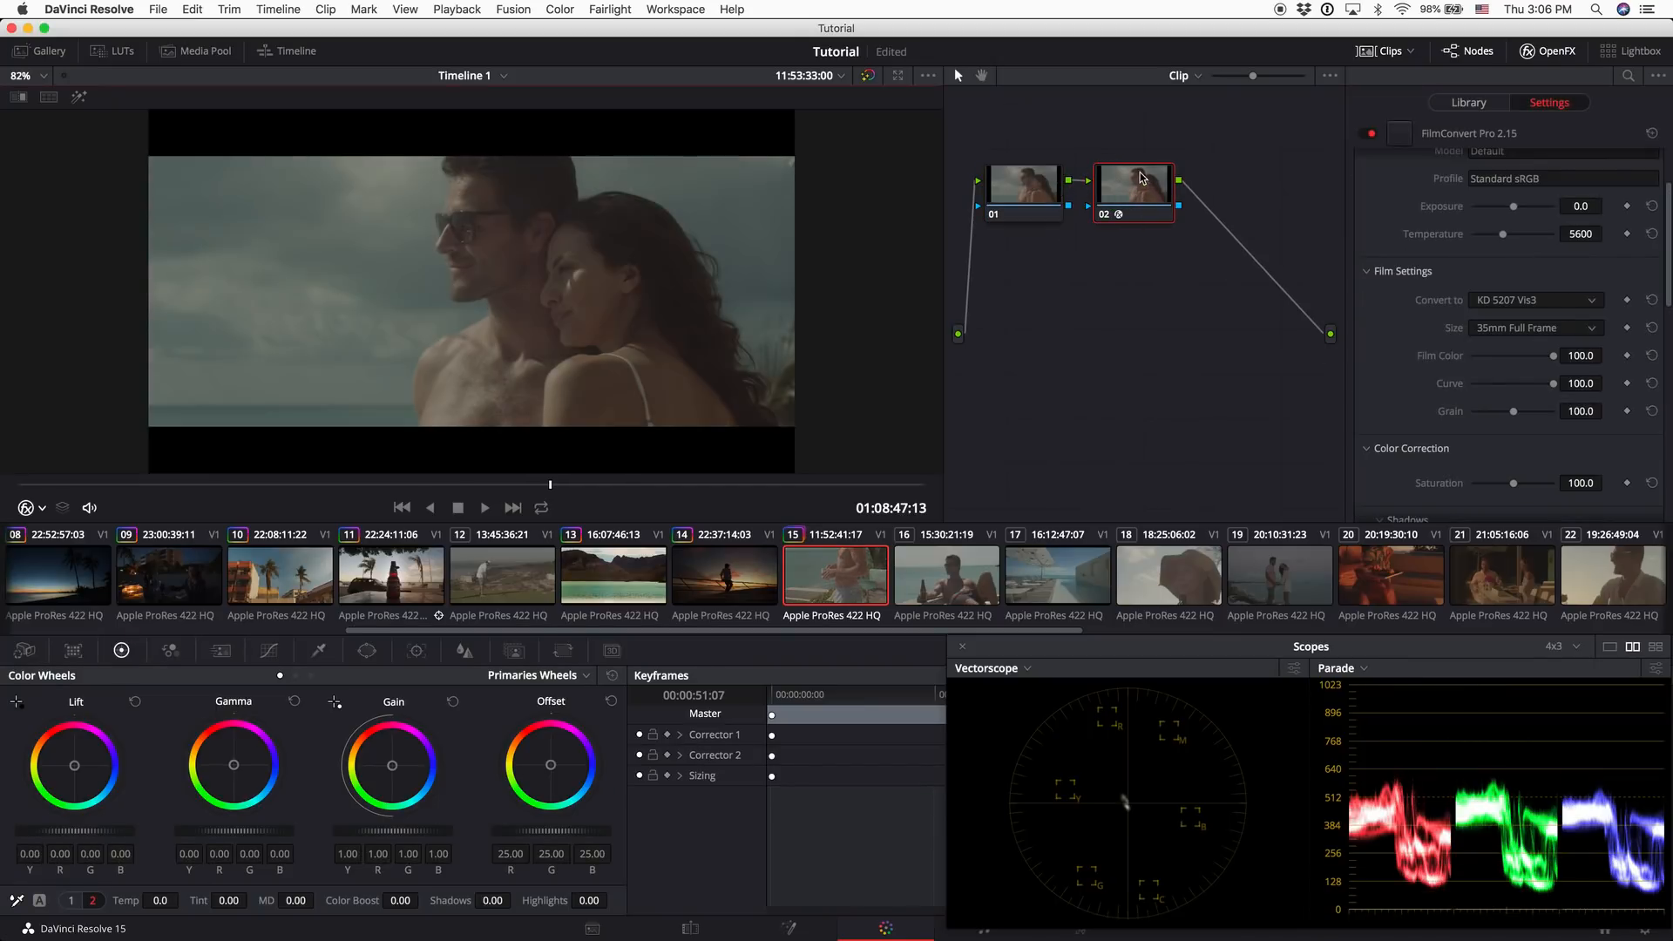
{"action": "left_click", "coordinate": [1496, 197]}
{"action": "left_click", "coordinate": [822, 289]}
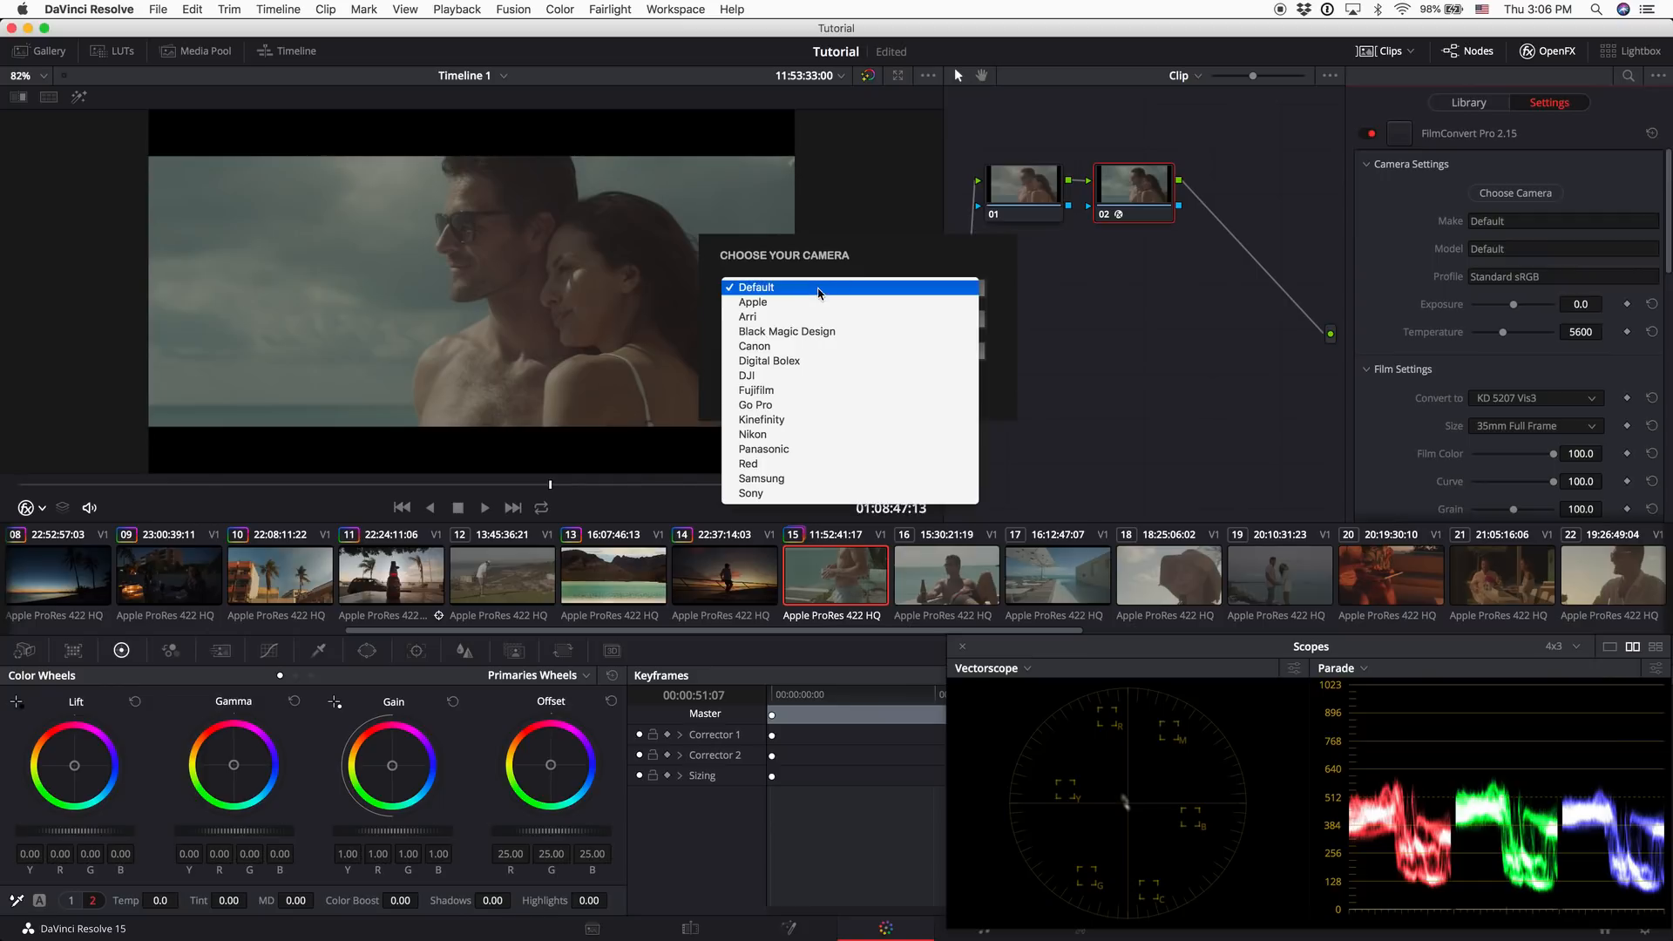
{"action": "left_click", "coordinate": [811, 329]}
{"action": "left_click", "coordinate": [858, 325]}
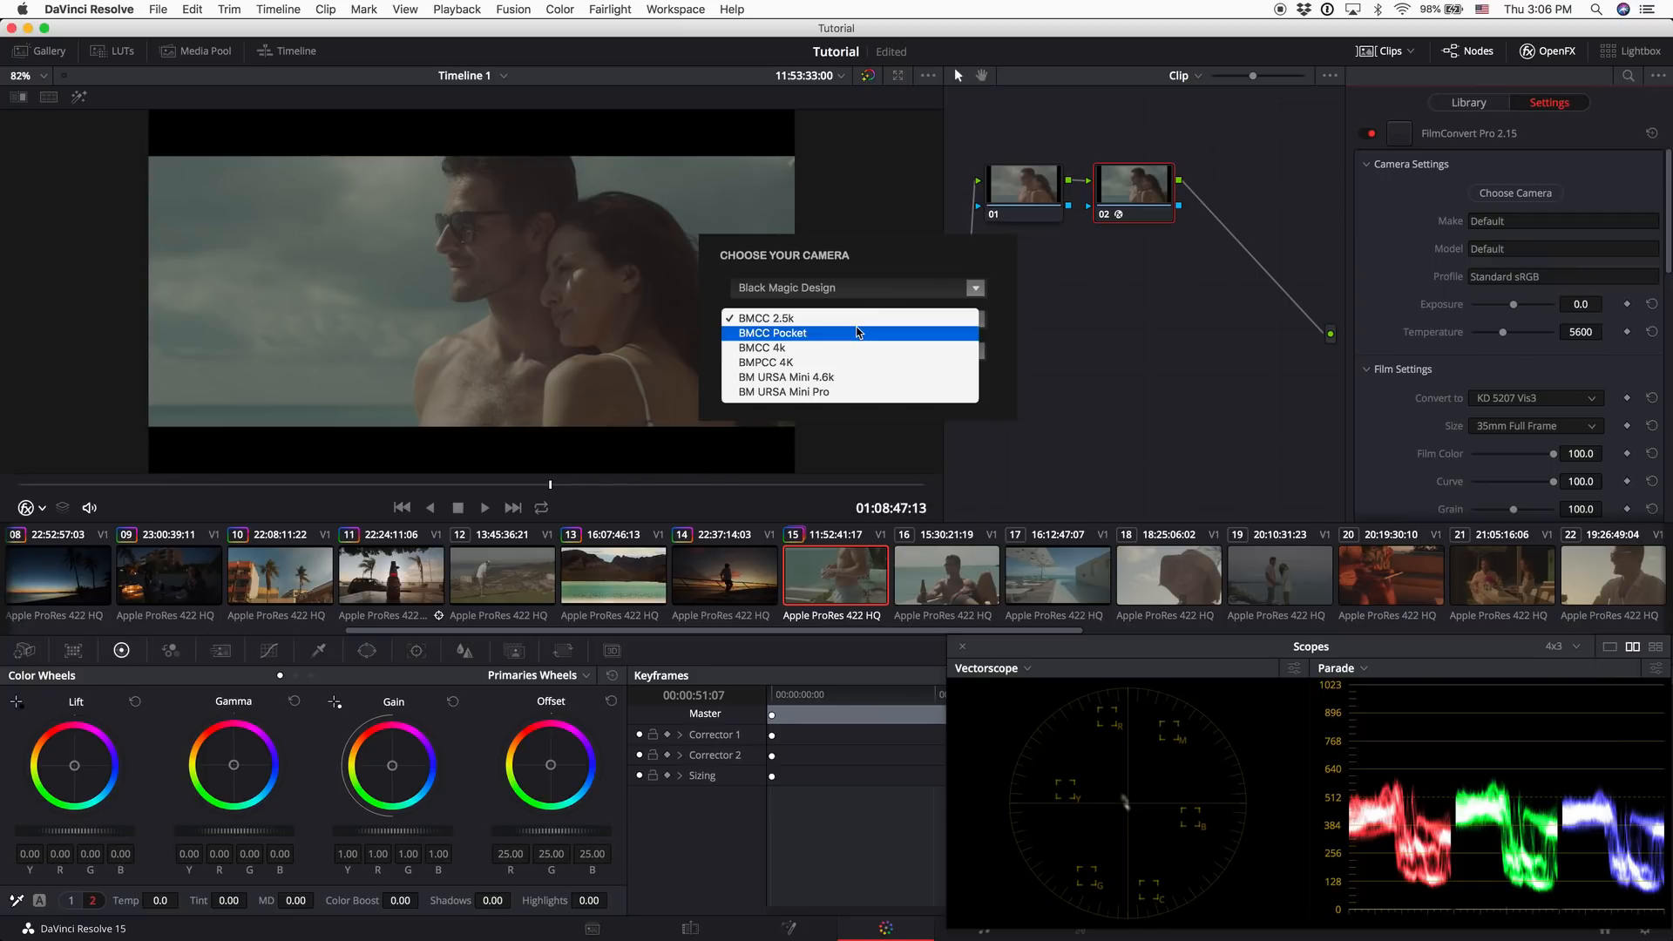
{"action": "left_click", "coordinate": [820, 363]}
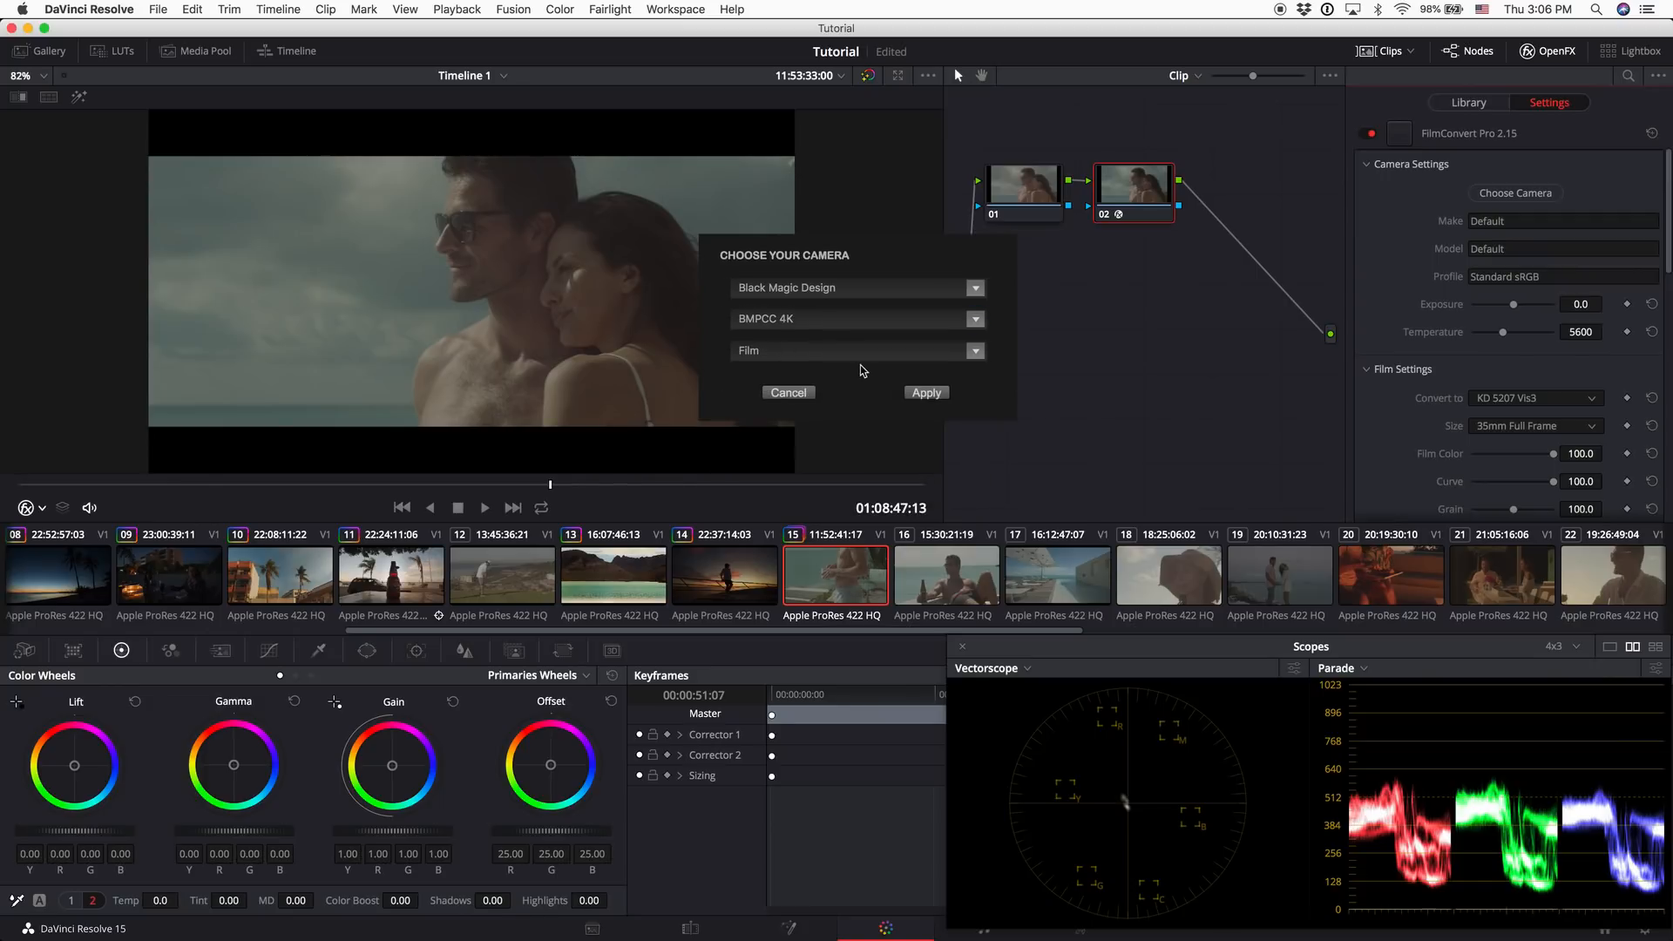
{"action": "left_click", "coordinate": [924, 392]}
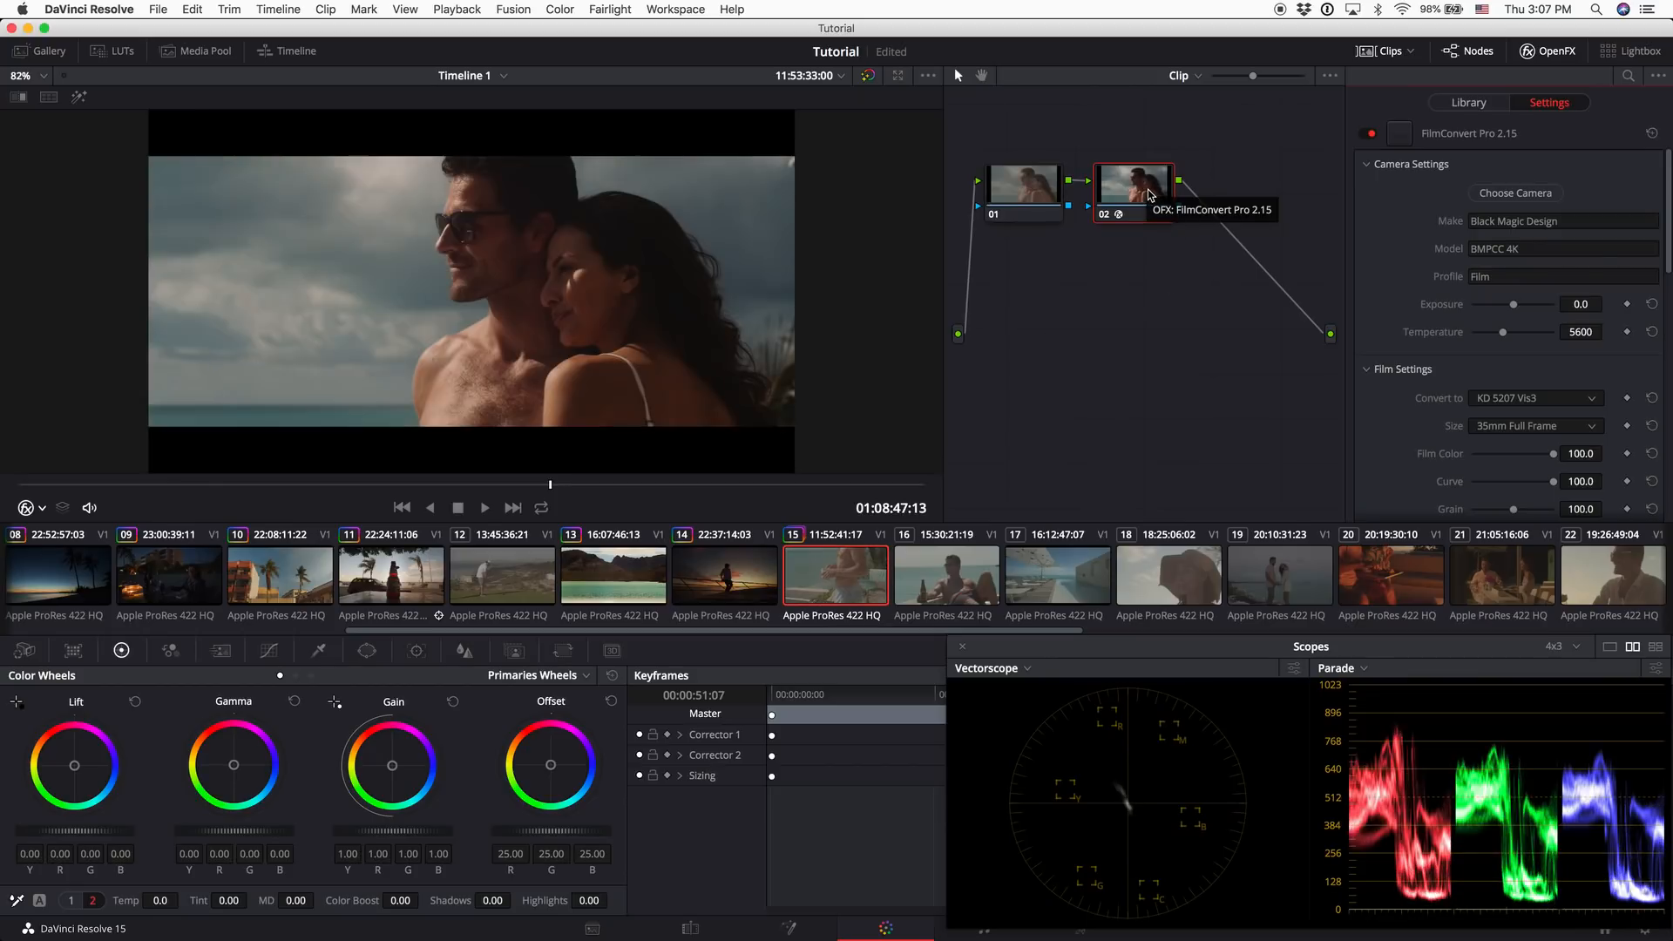
Compare the grades of clip 15 by loading Version 2 and returning to Version 3
{"action": "right_click", "coordinate": [811, 580]}
{"action": "mouse_move", "coordinate": [878, 66]}
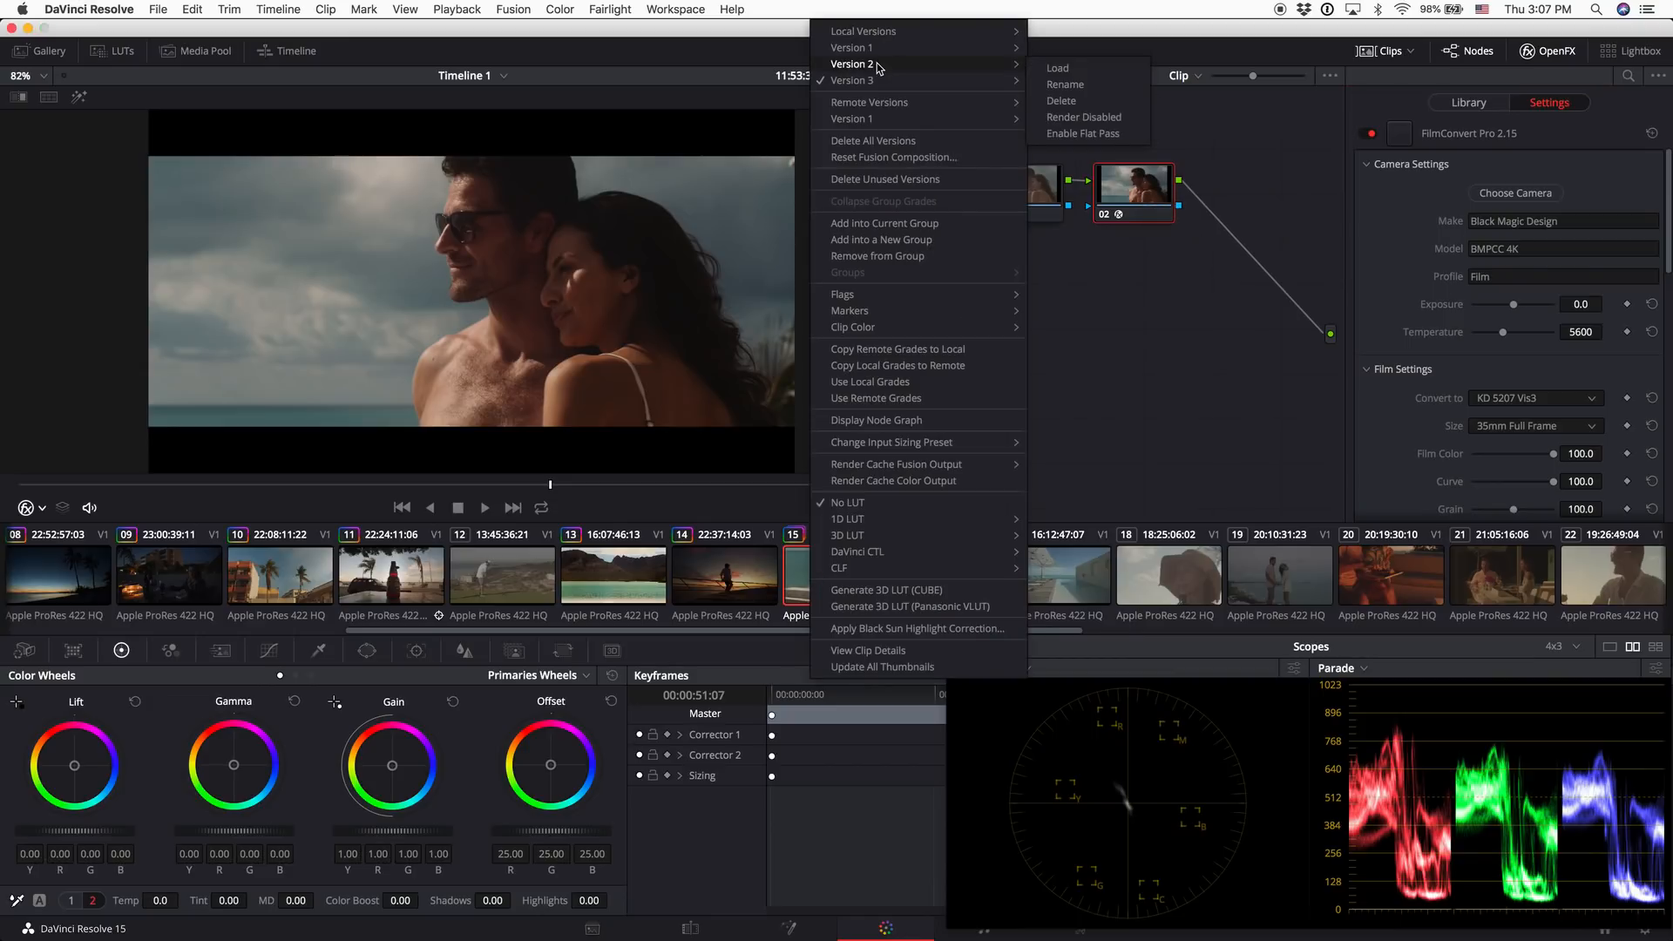
{"action": "left_click", "coordinate": [1096, 74]}
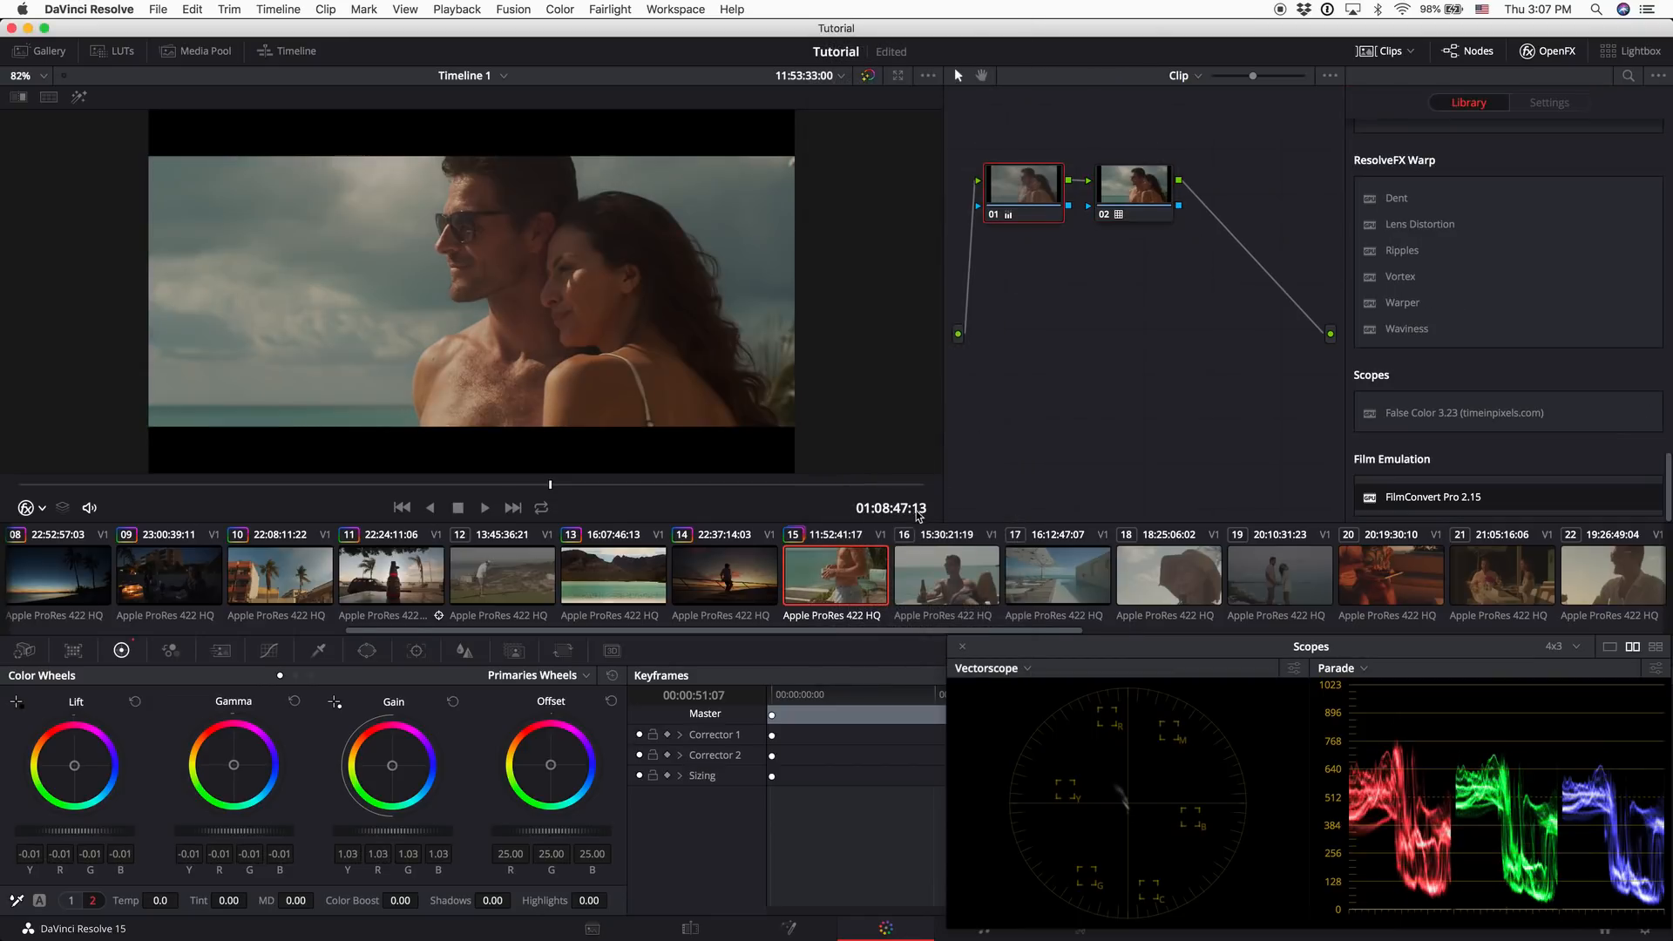
{"action": "right_click", "coordinate": [842, 580]}
{"action": "mouse_move", "coordinate": [893, 316]}
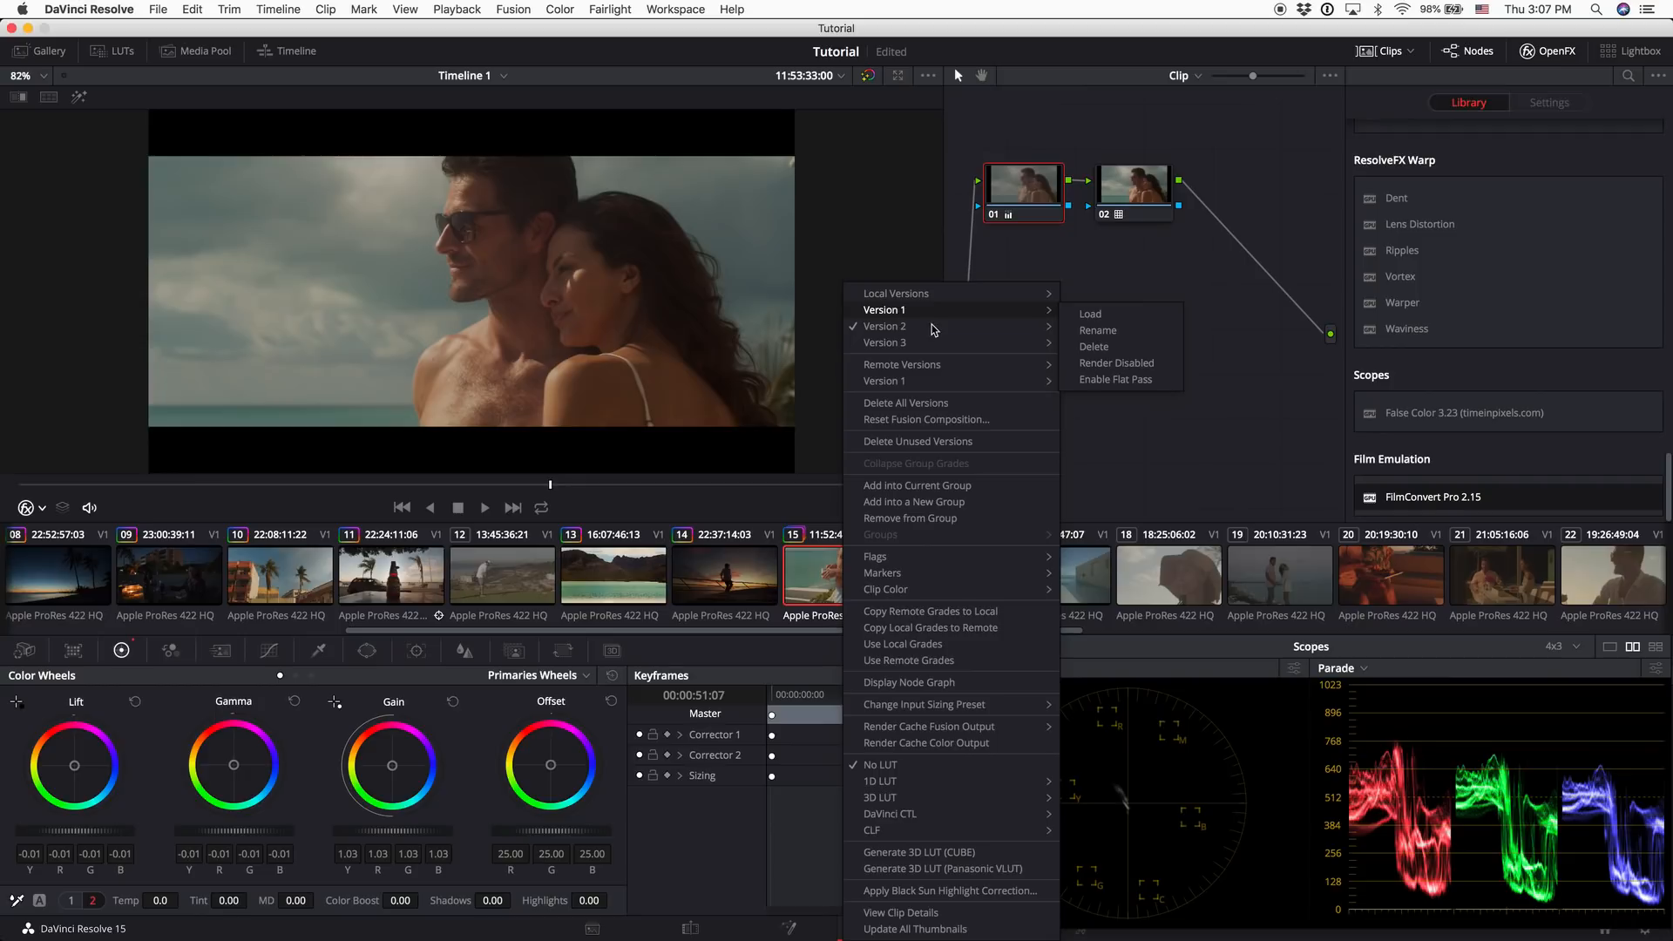
{"action": "mouse_move", "coordinate": [937, 344]}
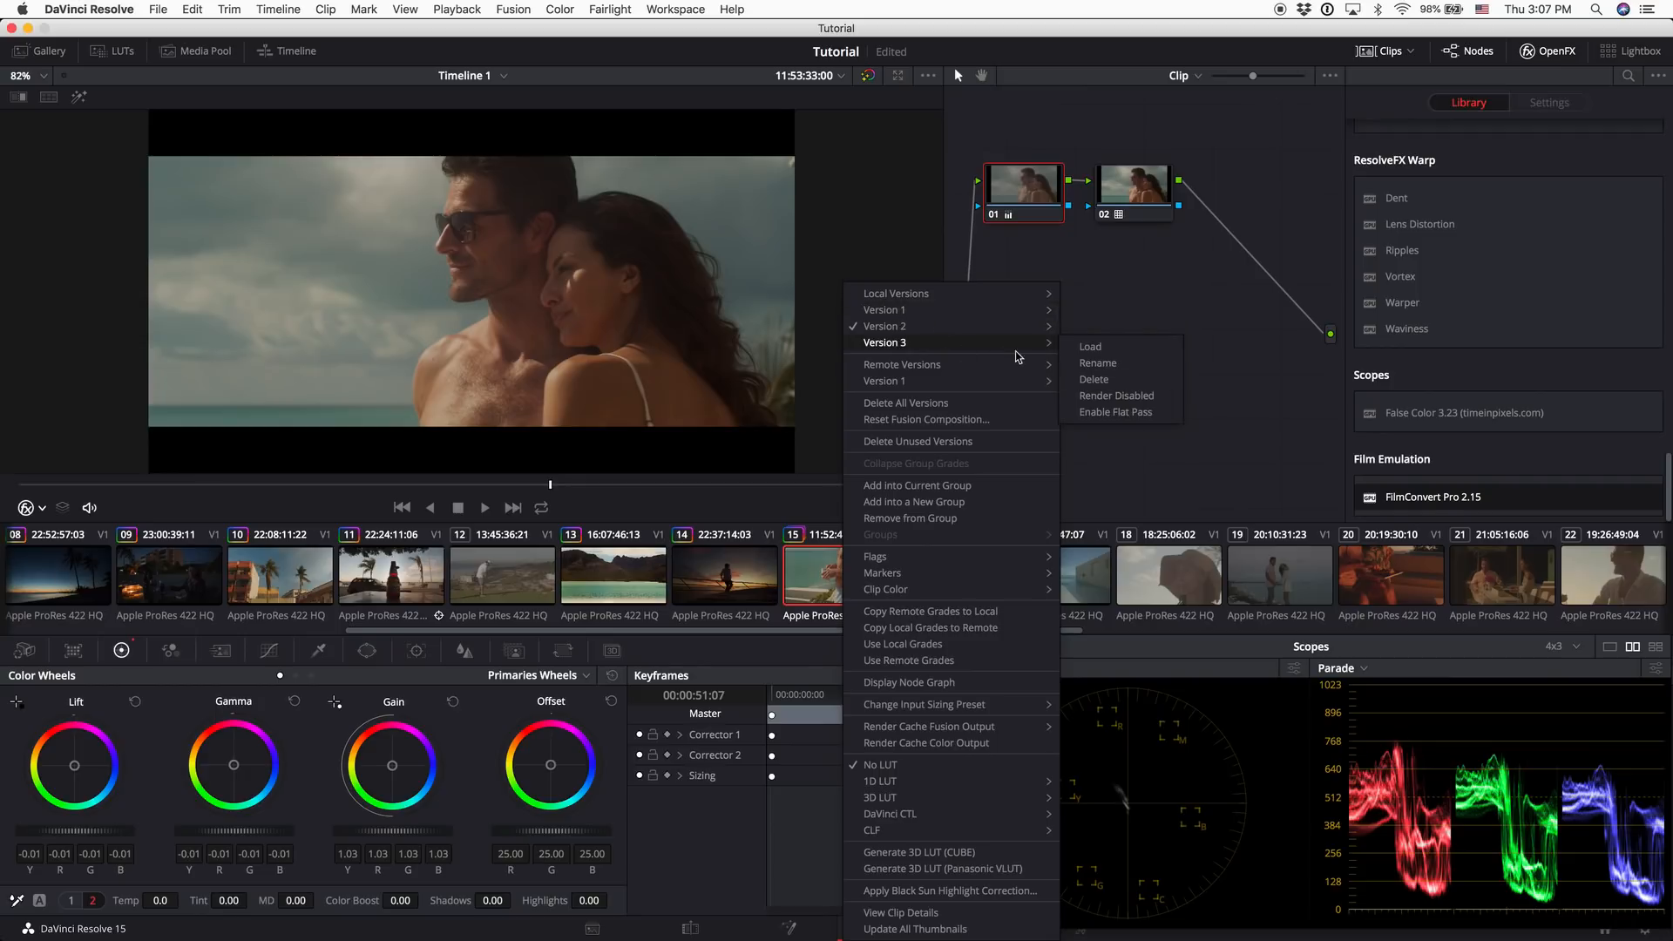
{"action": "left_click", "coordinate": [1089, 348]}
Lower the FilmConvert curve on node 02 of clip 15 to 66.7
{"action": "scroll", "coordinate": [1412, 471], "scroll_direction": "down", "scroll_amount": 1}
{"action": "mouse_move", "coordinate": [1554, 432]}
{"action": "left_mouse_down"}
{"action": "mouse_move", "coordinate": [1460, 451]}
{"action": "mouse_move", "coordinate": [1531, 436]}
{"action": "left_mouse_up"}
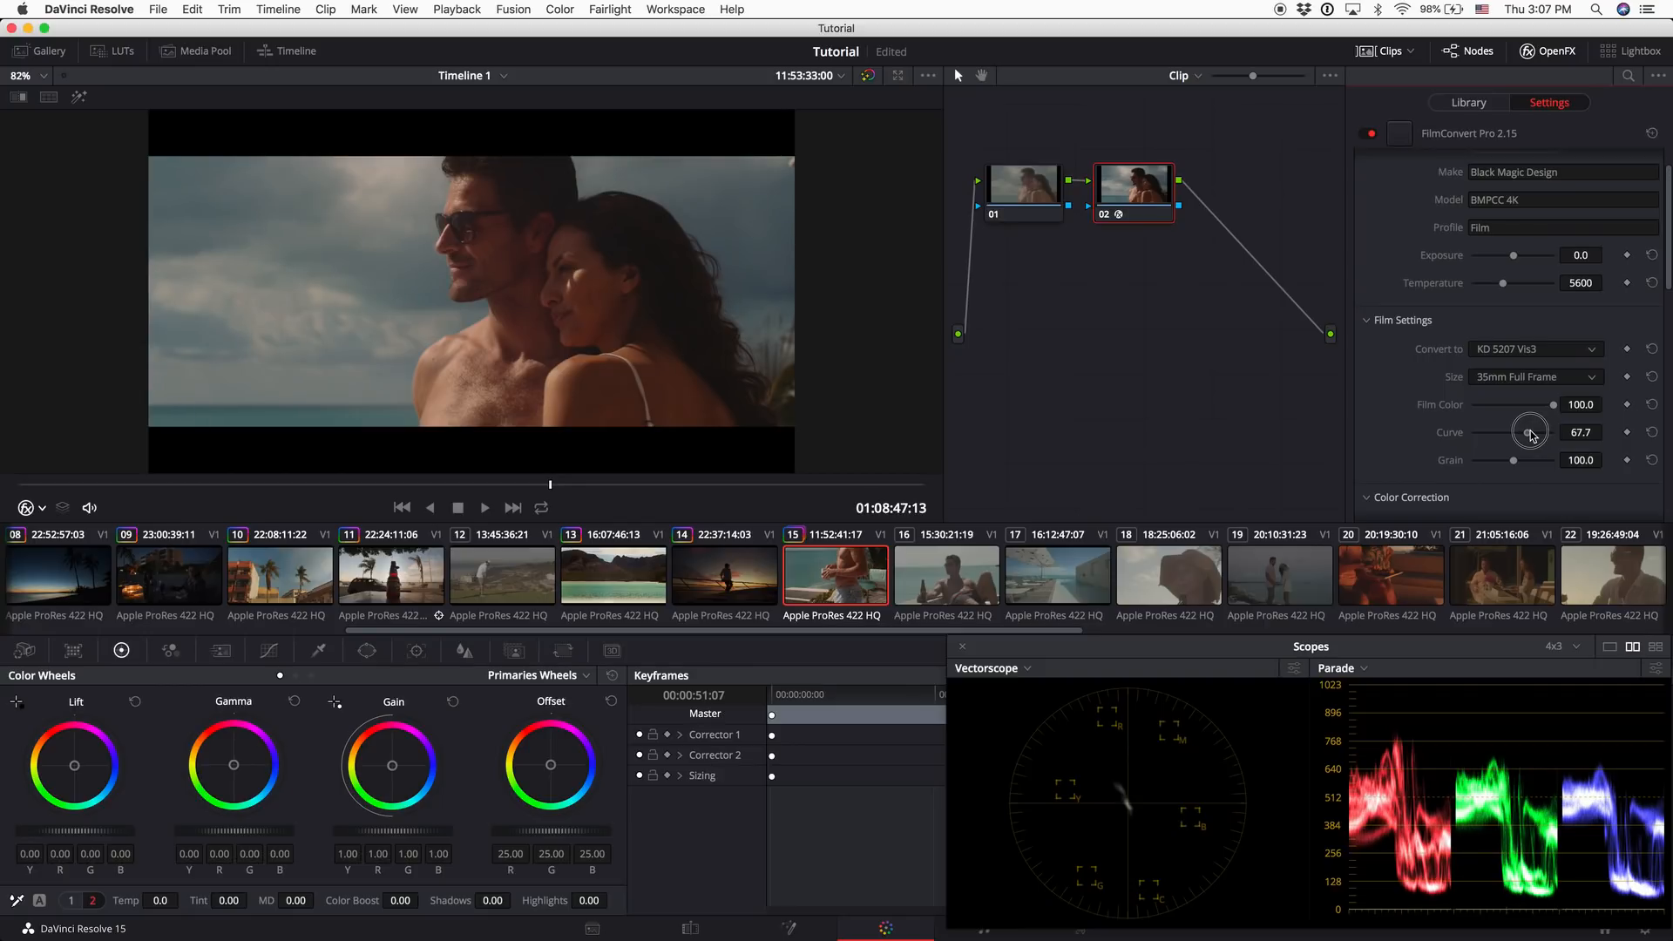
Try the film stocks KD 5213 Vis3, FJ 8553 ET and FJ 8543 VD, comparing them with KD 5207 Vis3, and return to KD 5207 Vis3
{"action": "left_click", "coordinate": [1510, 352]}
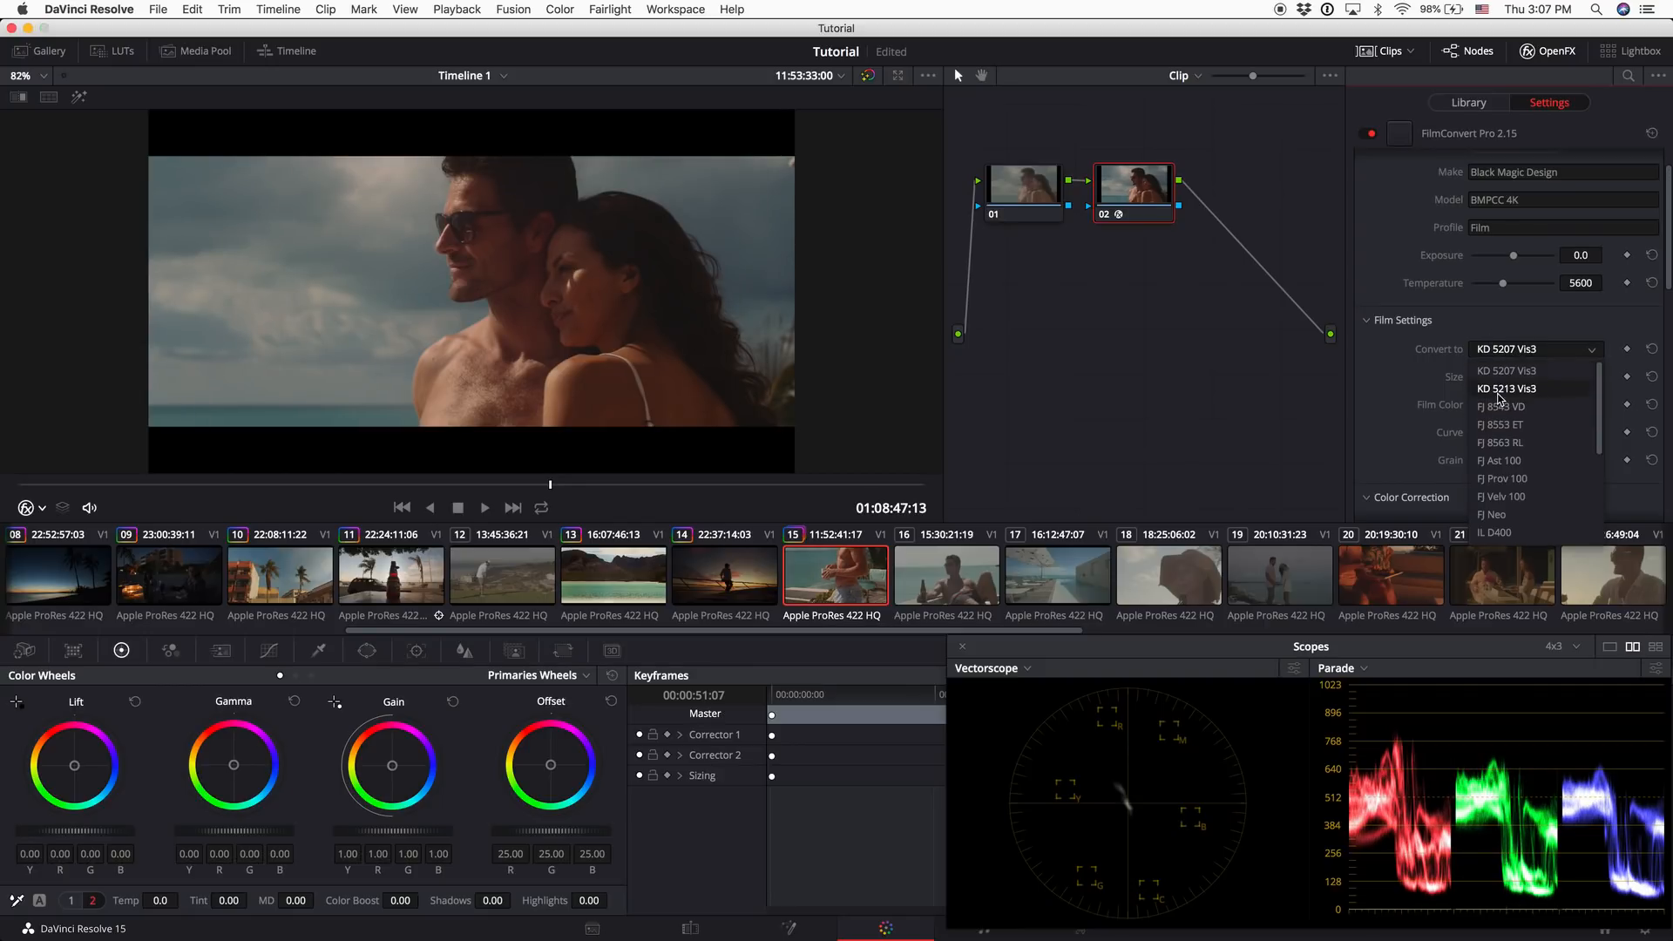
{"action": "left_click", "coordinate": [1498, 390]}
{"action": "left_click", "coordinate": [1503, 359]}
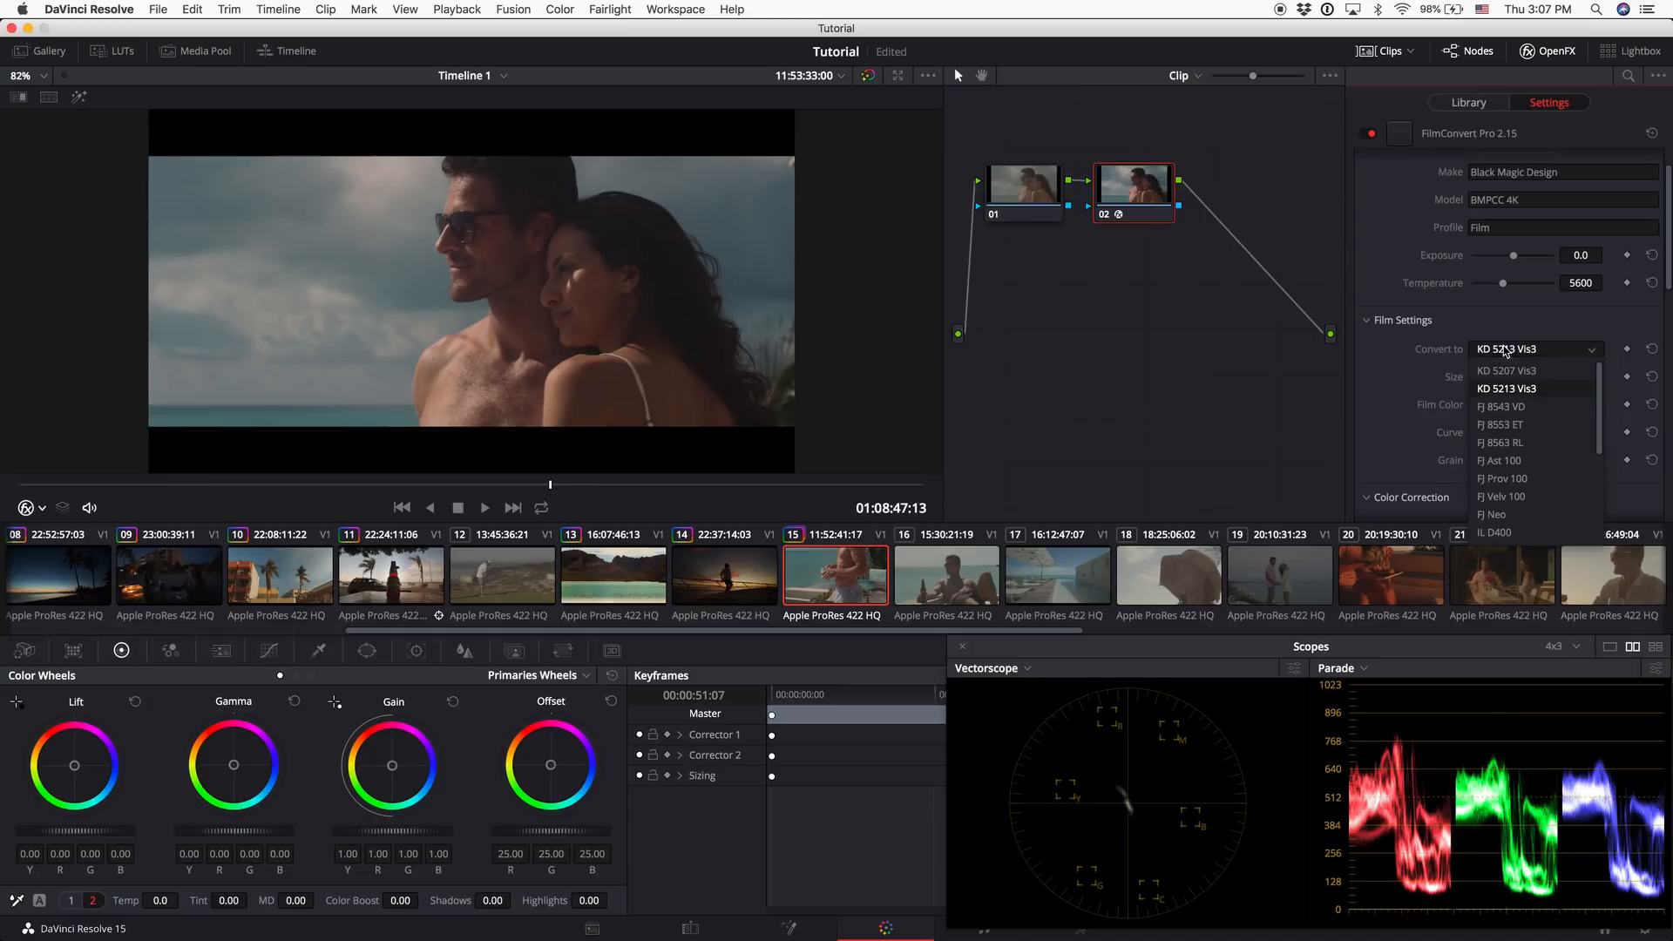
{"action": "left_click", "coordinate": [1501, 420]}
{"action": "left_click", "coordinate": [1507, 348]}
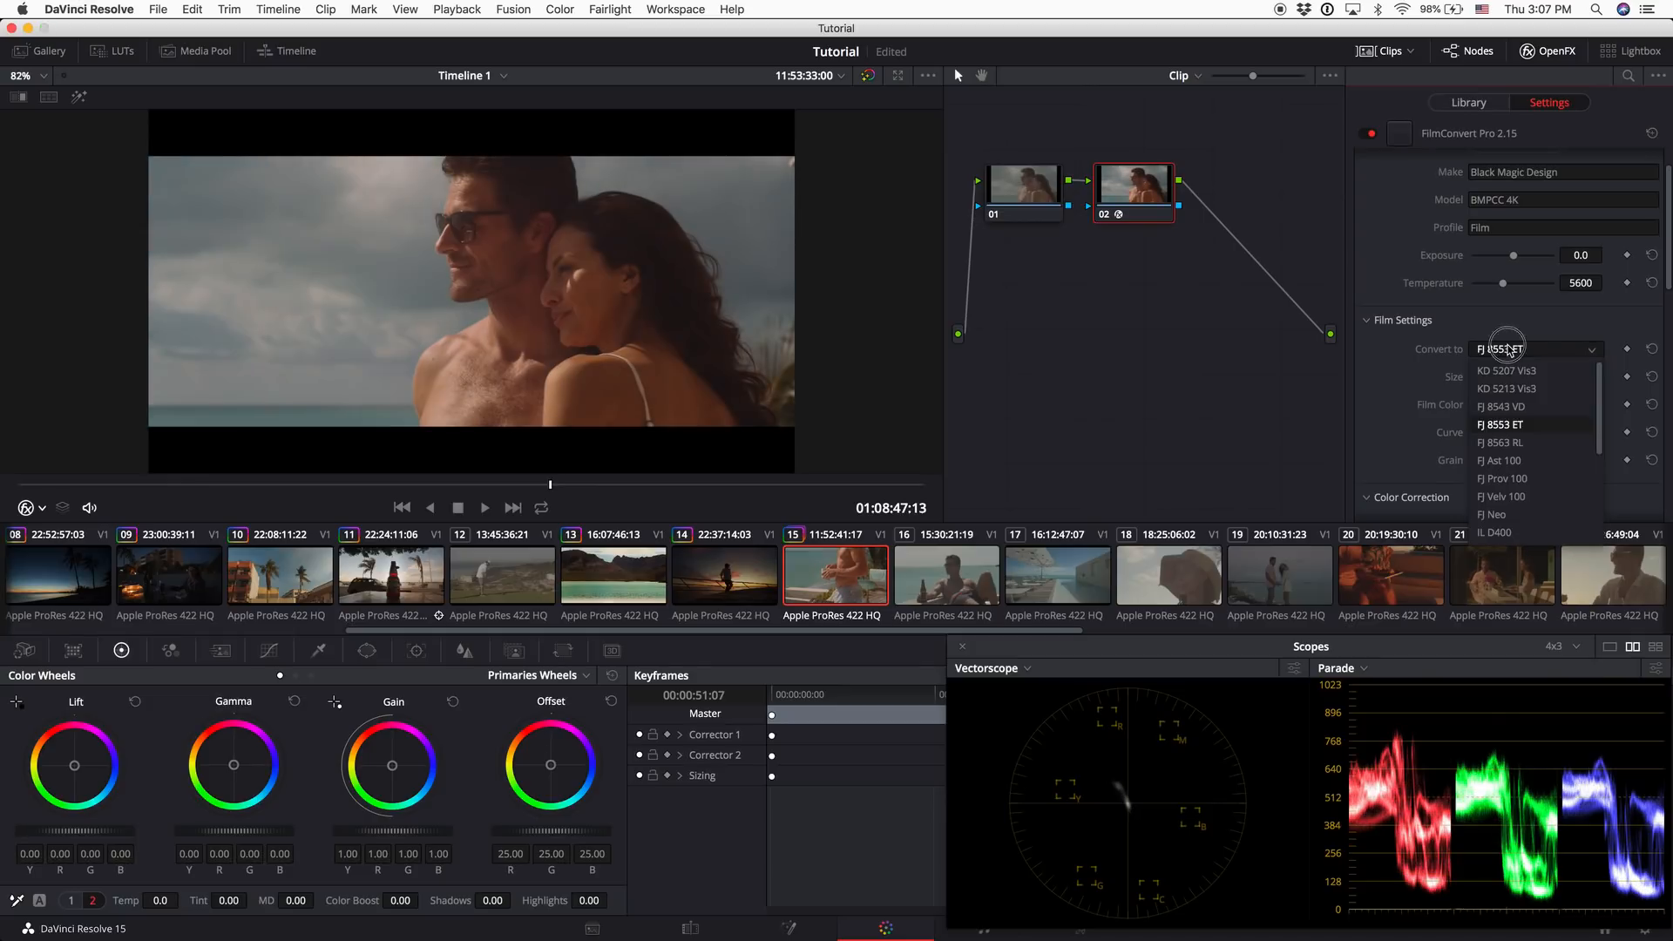
{"action": "left_click", "coordinate": [1512, 406]}
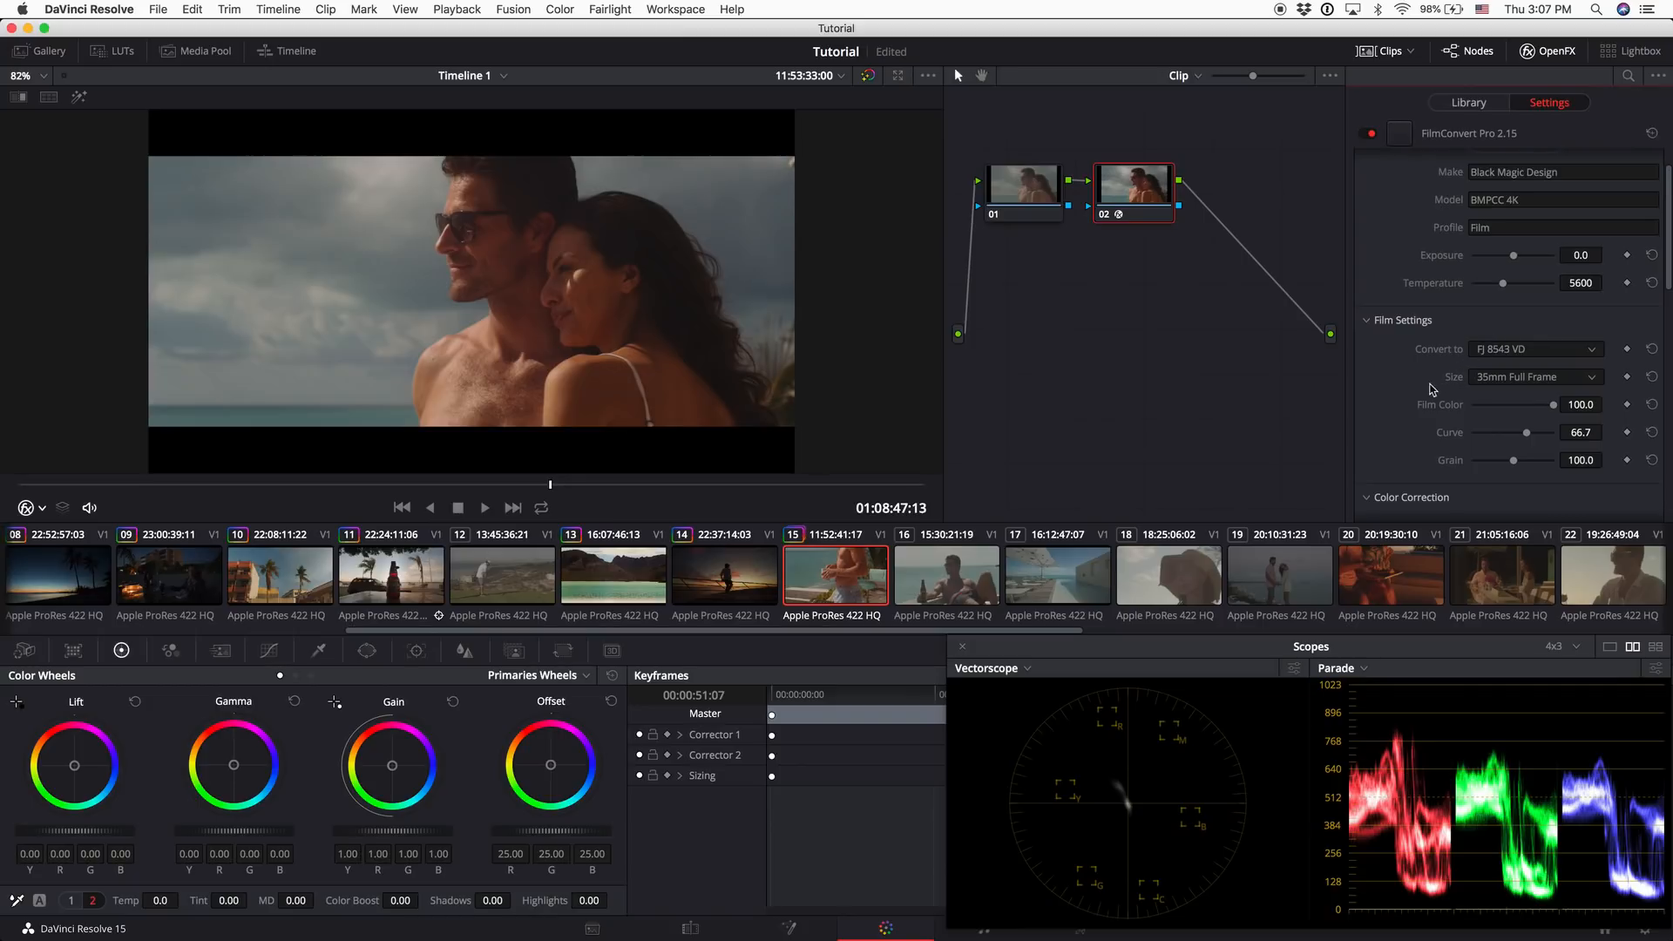
{"action": "left_click", "coordinate": [1573, 353]}
{"action": "left_click", "coordinate": [1563, 372]}
{"action": "left_click", "coordinate": [1539, 353]}
{"action": "left_click", "coordinate": [1517, 380]}
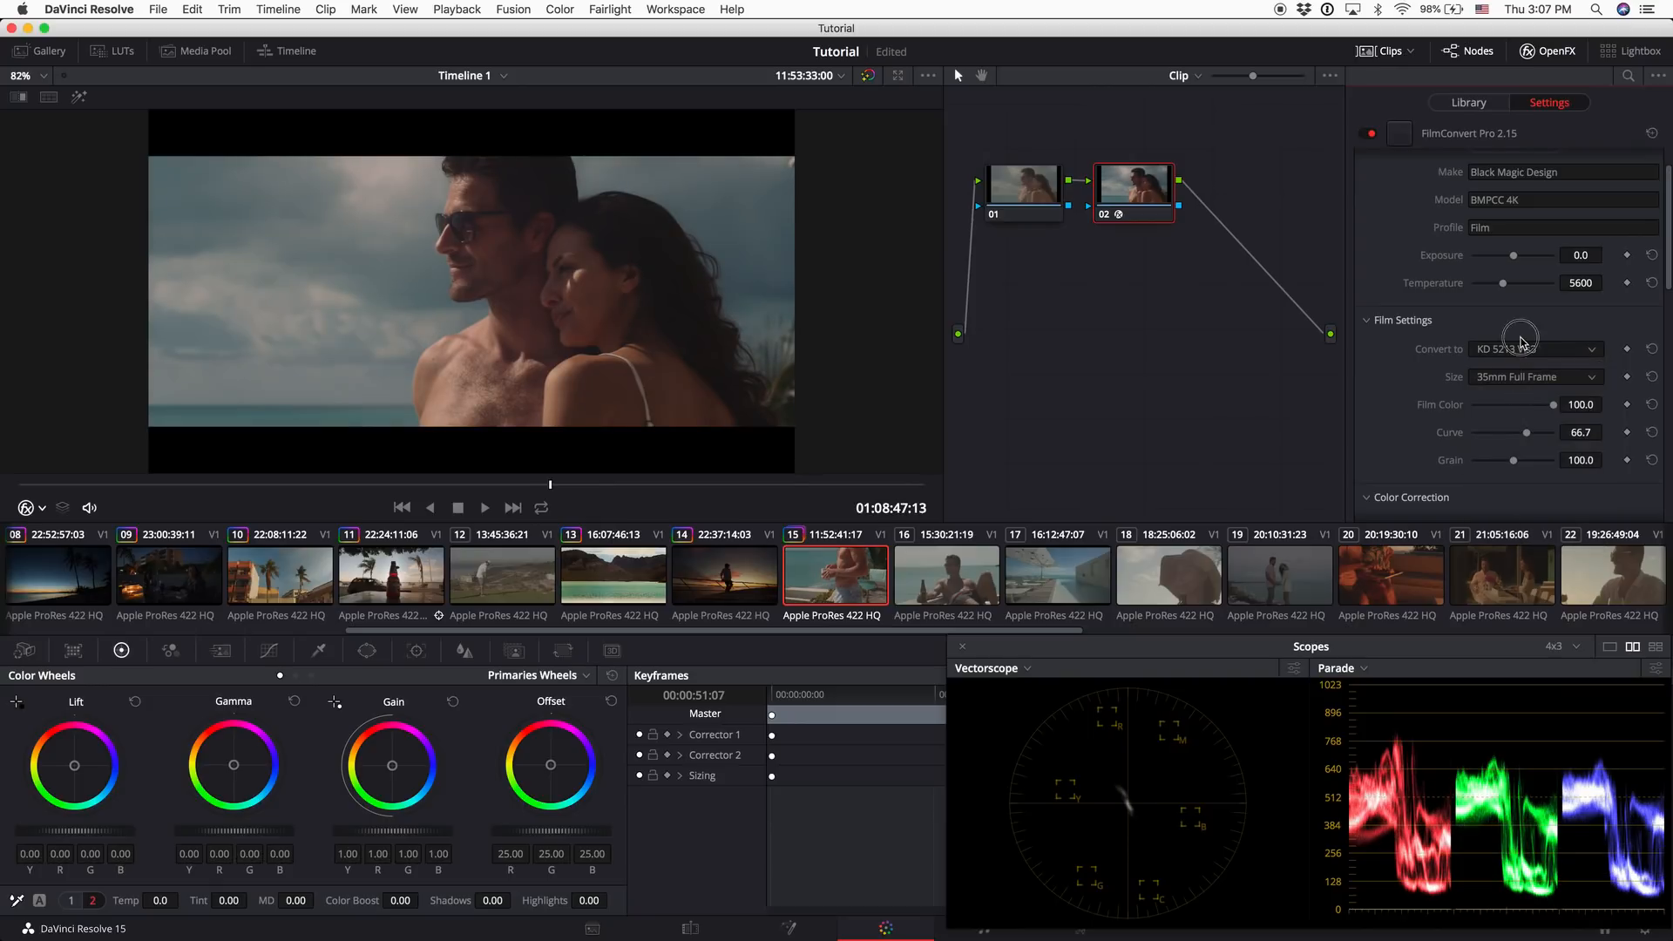
{"action": "left_click", "coordinate": [1520, 344]}
{"action": "left_click", "coordinate": [1526, 376]}
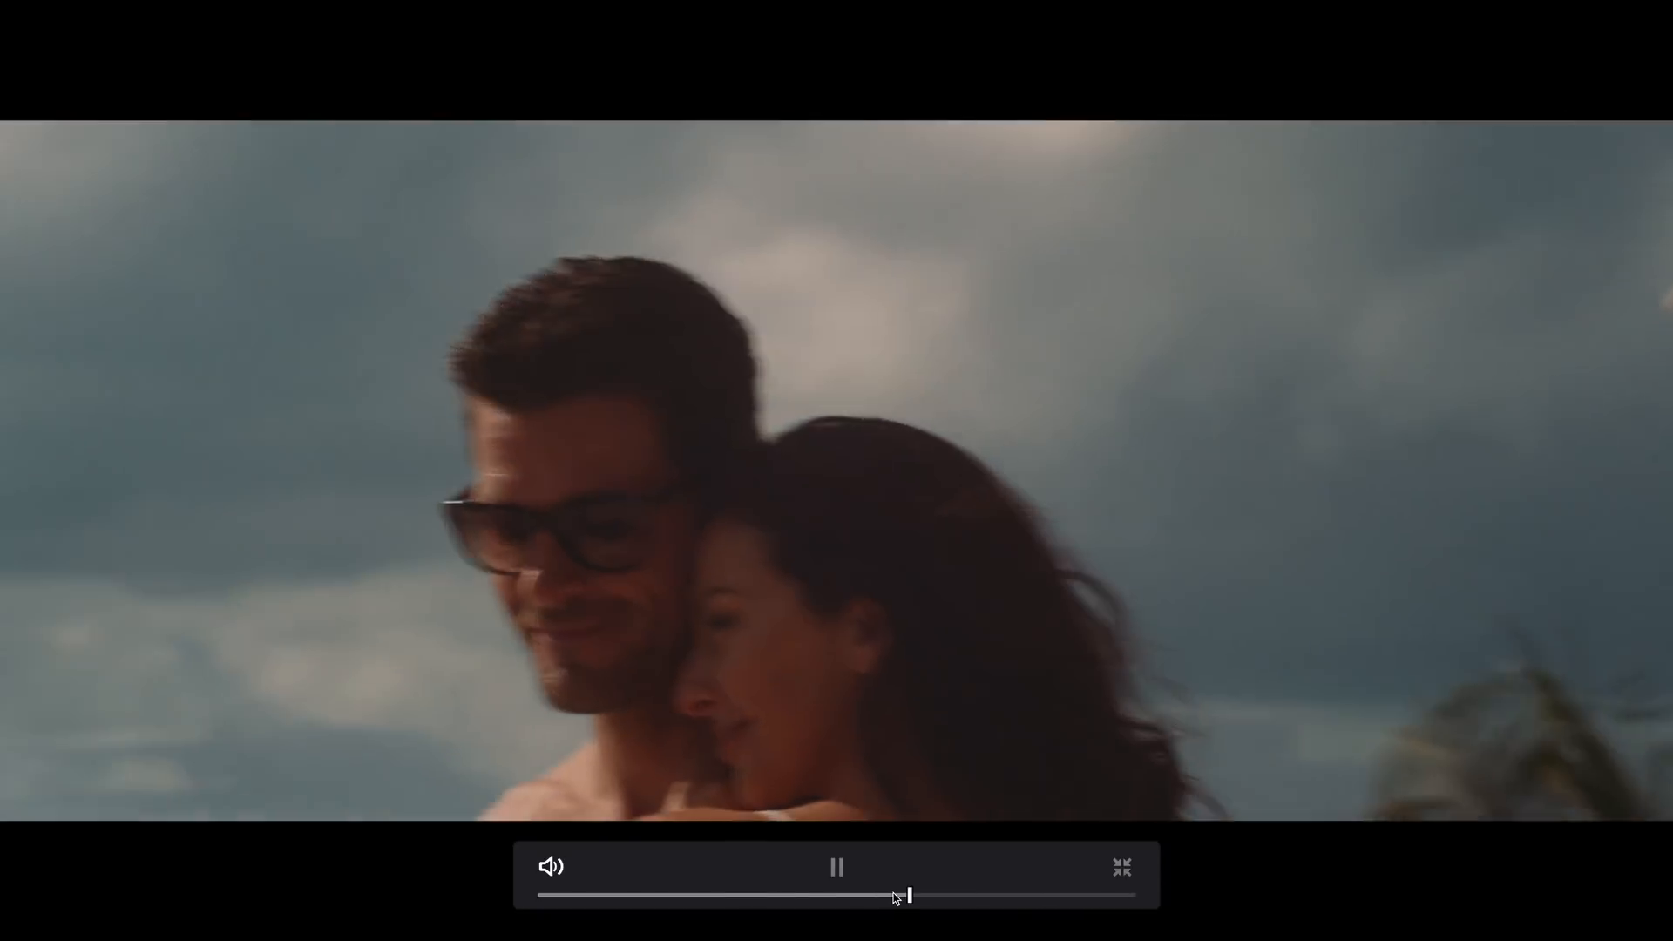
Review clip 15 in full-screen playback, going back to the shot of the man drinking from the mug
{"action": "left_click_drag", "start_coordinate": [906, 894], "coordinate": [597, 893]}
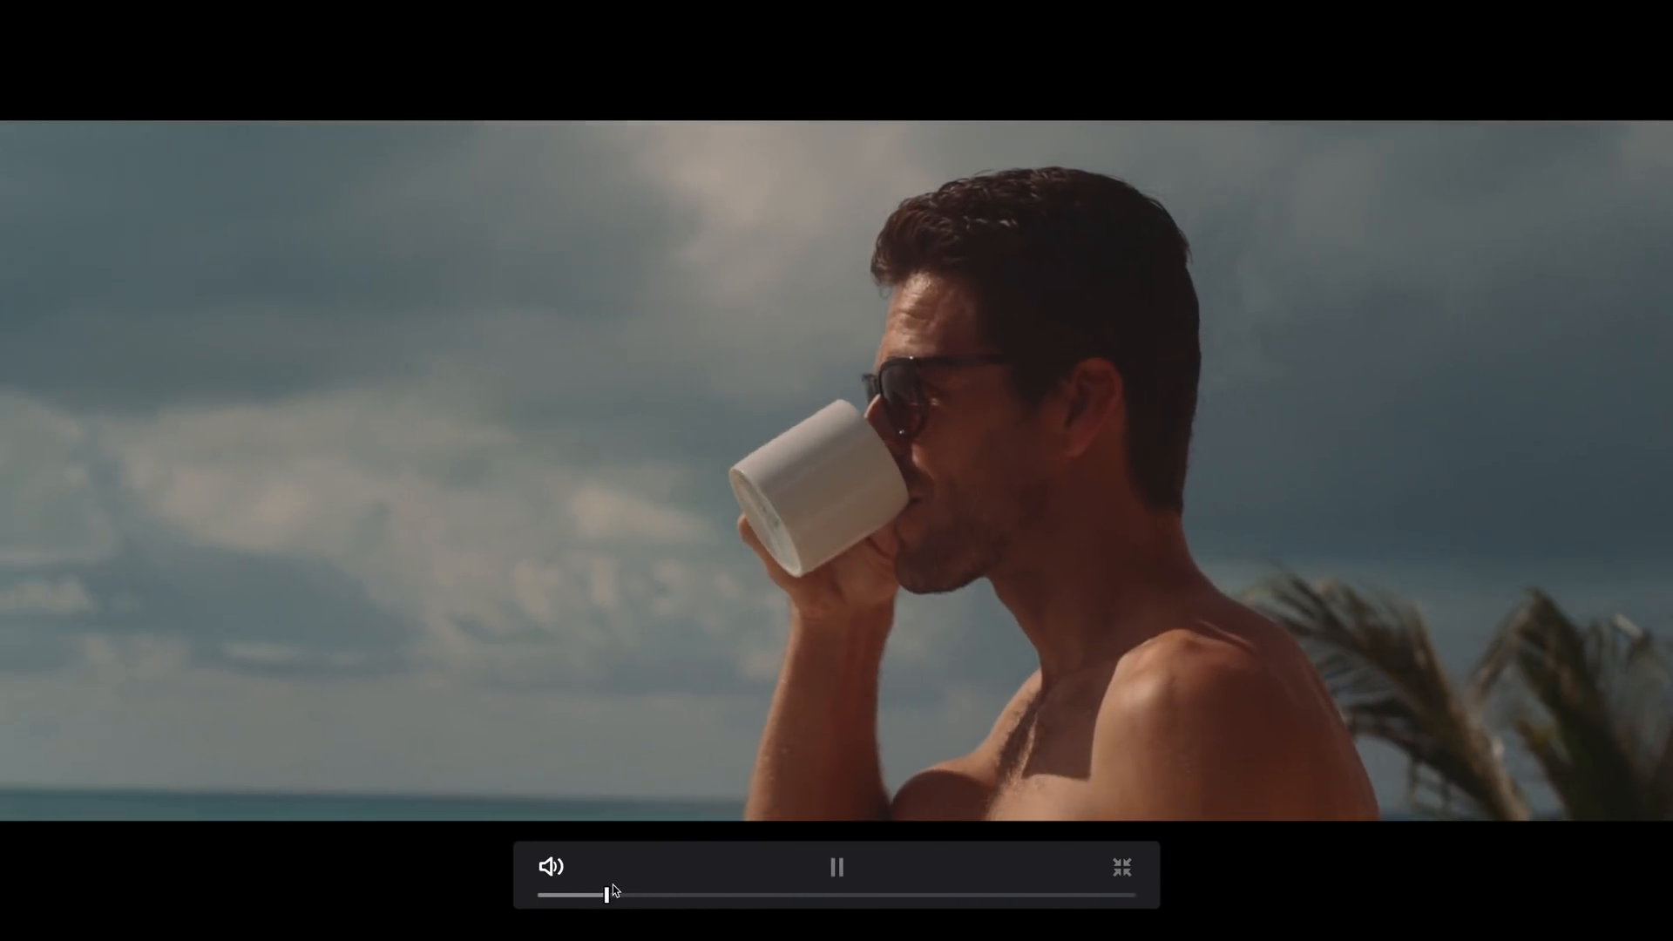
{"action": "key", "text": "space"}
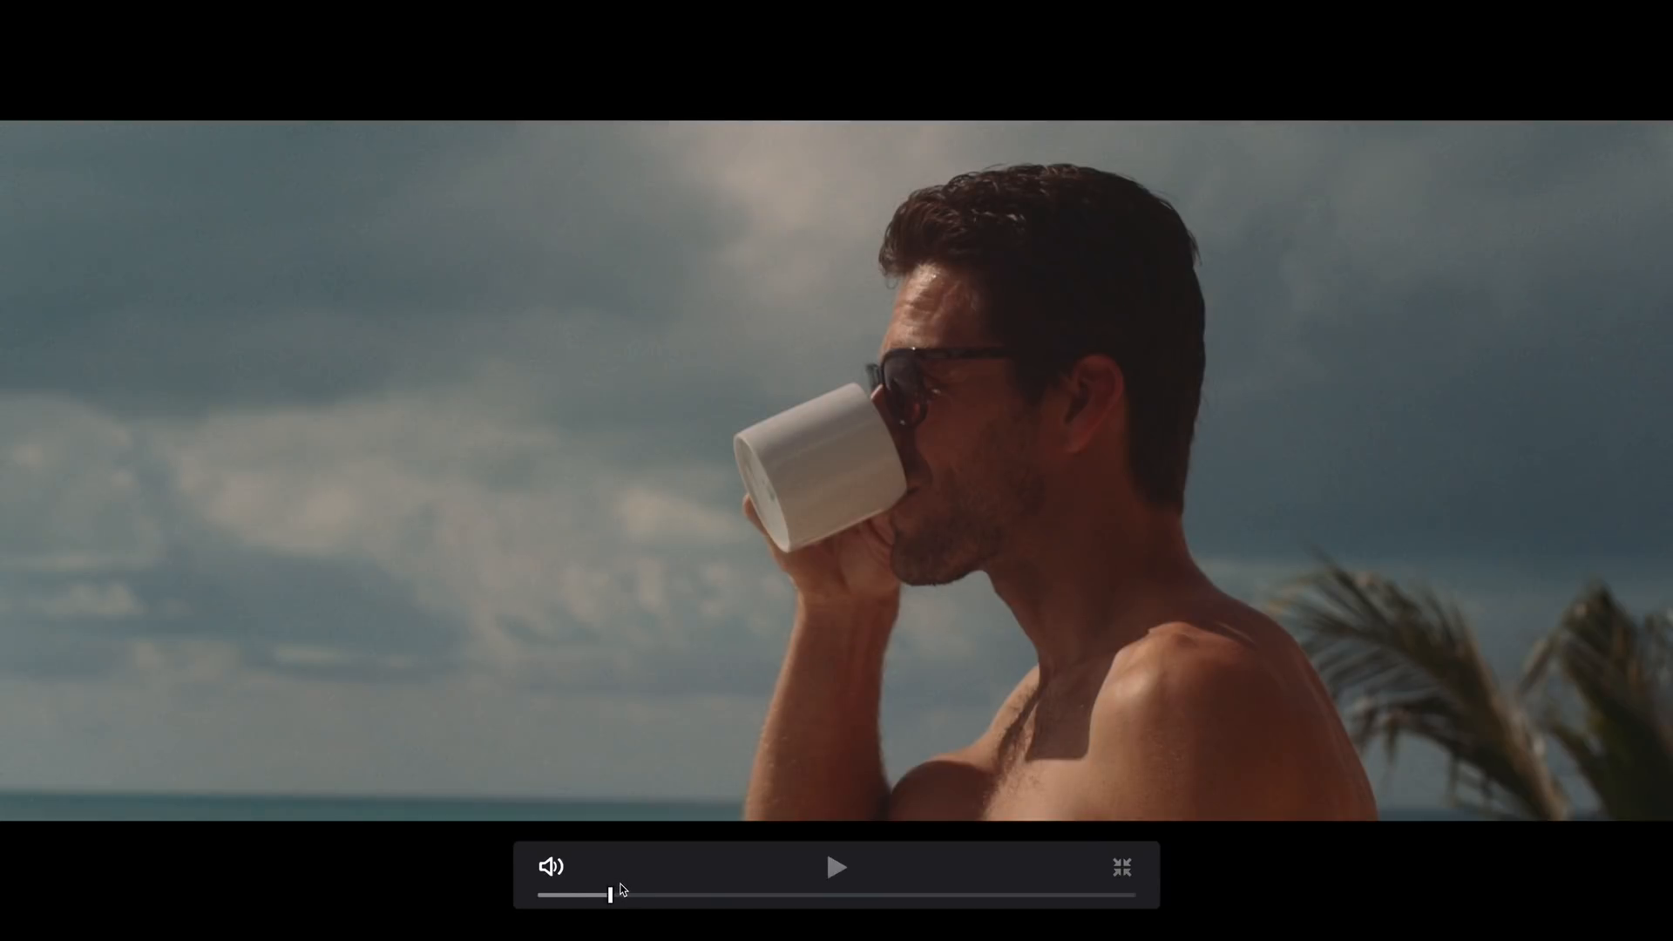
{"action": "key", "text": "space"}
{"action": "key", "text": "space"}
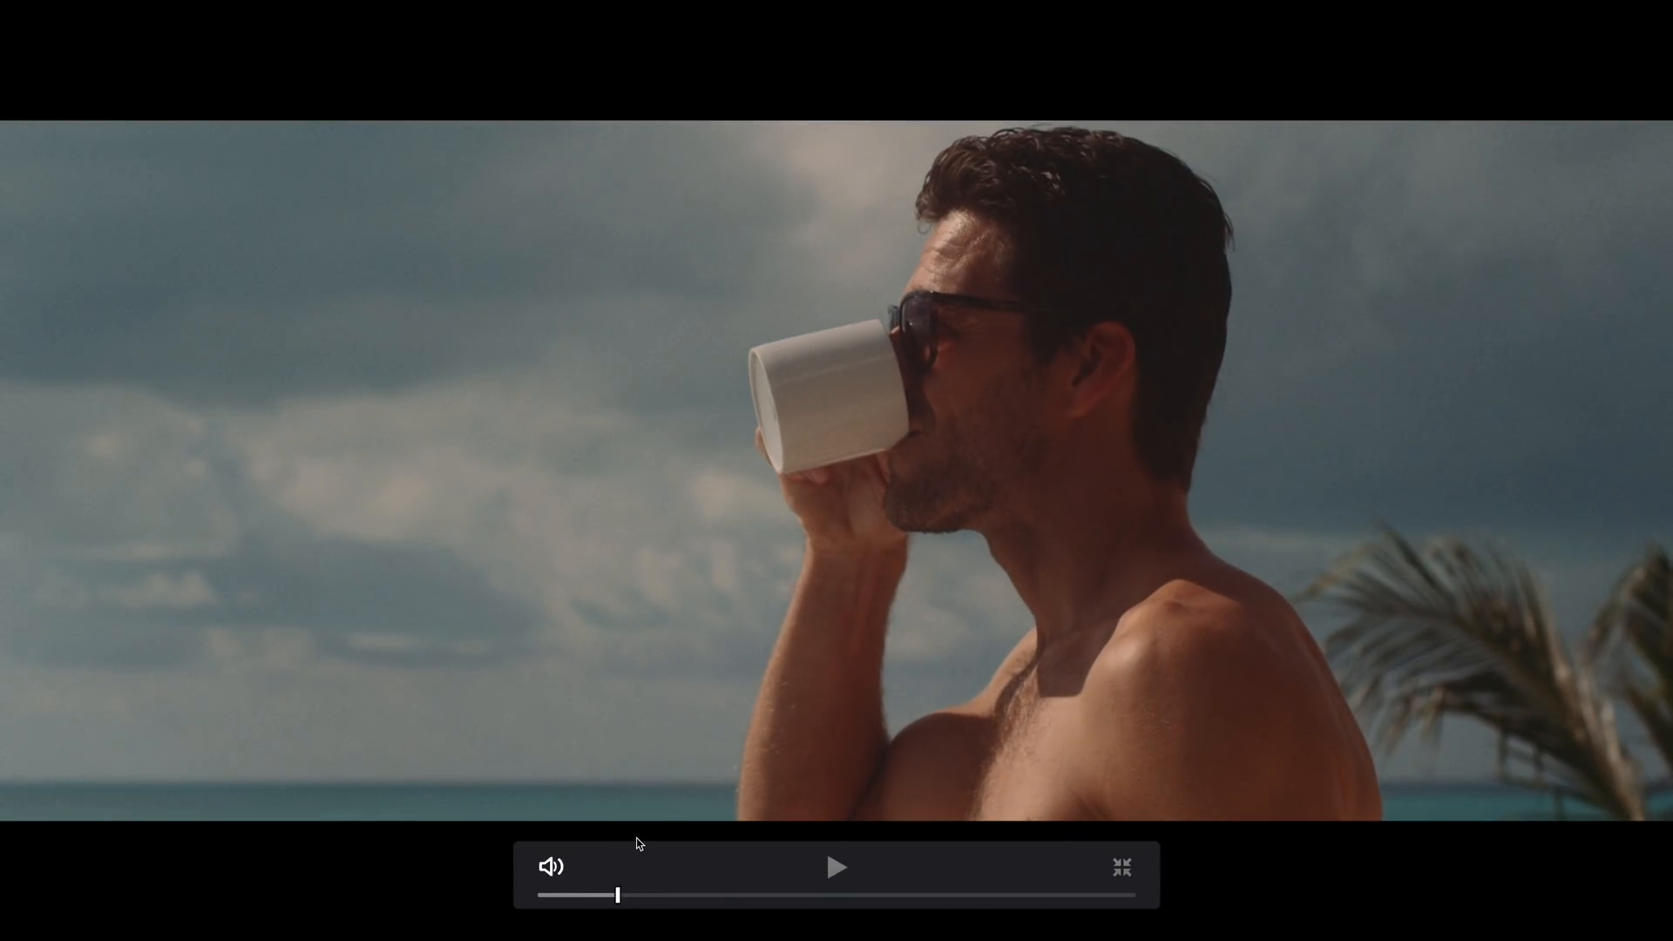
{"action": "key", "text": "Escape"}
Compare the grades of clip 15 by loading Version 2, Version 1 and finally Version 3
{"action": "right_click", "coordinate": [841, 601]}
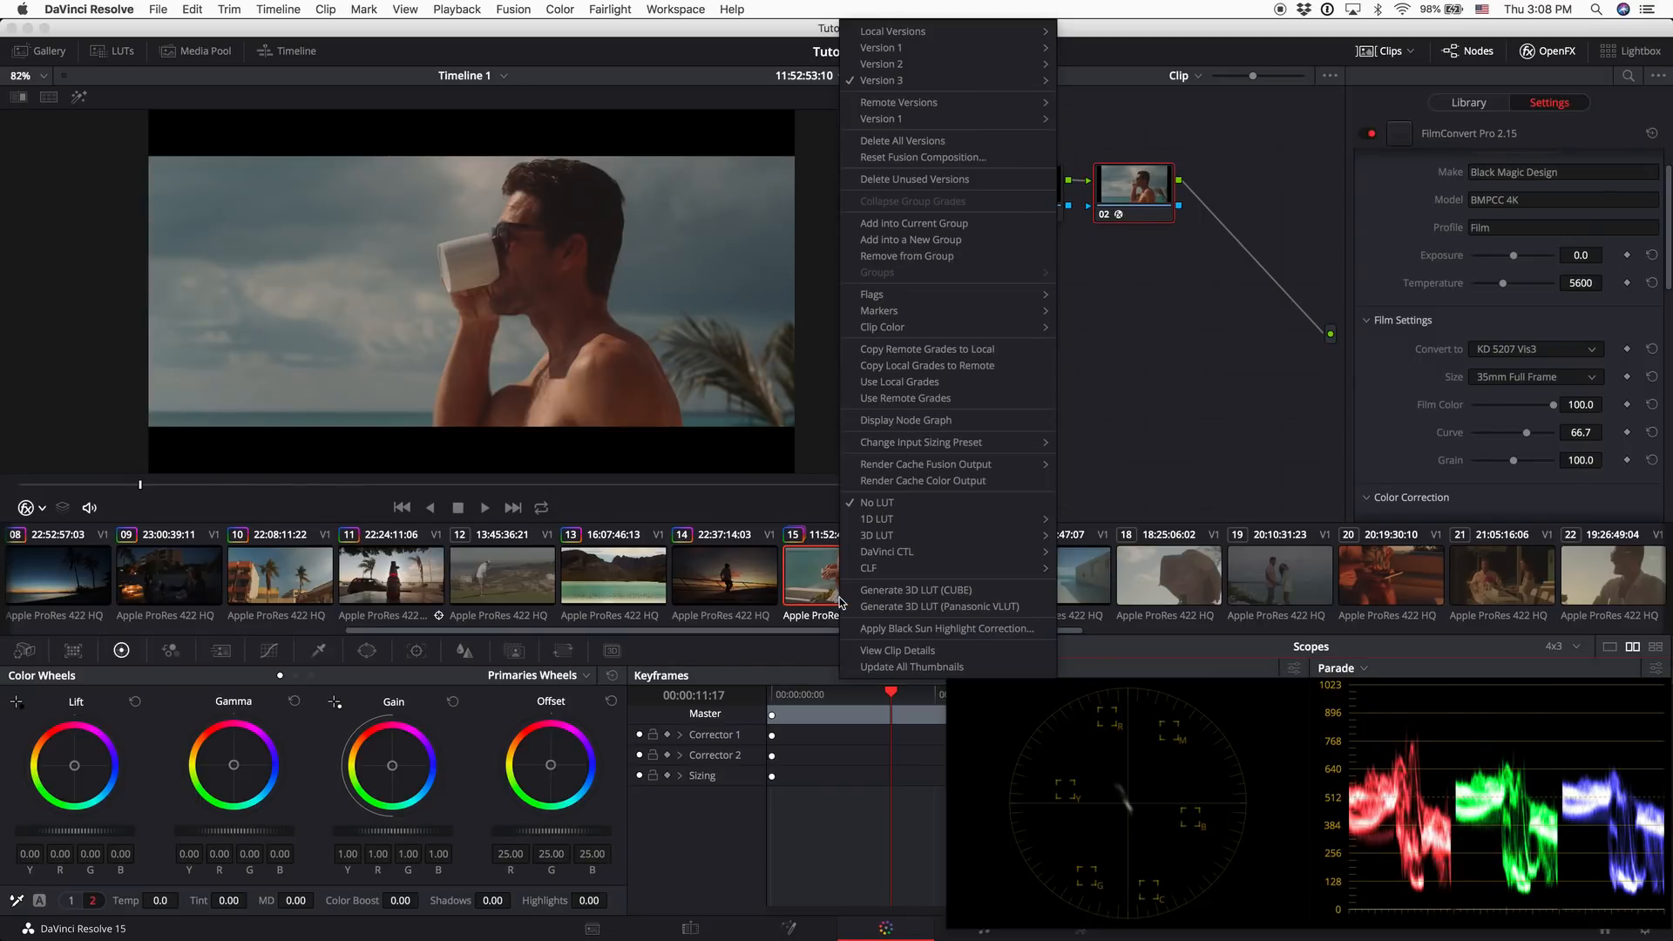
{"action": "mouse_move", "coordinate": [946, 65]}
{"action": "left_click", "coordinate": [1087, 70]}
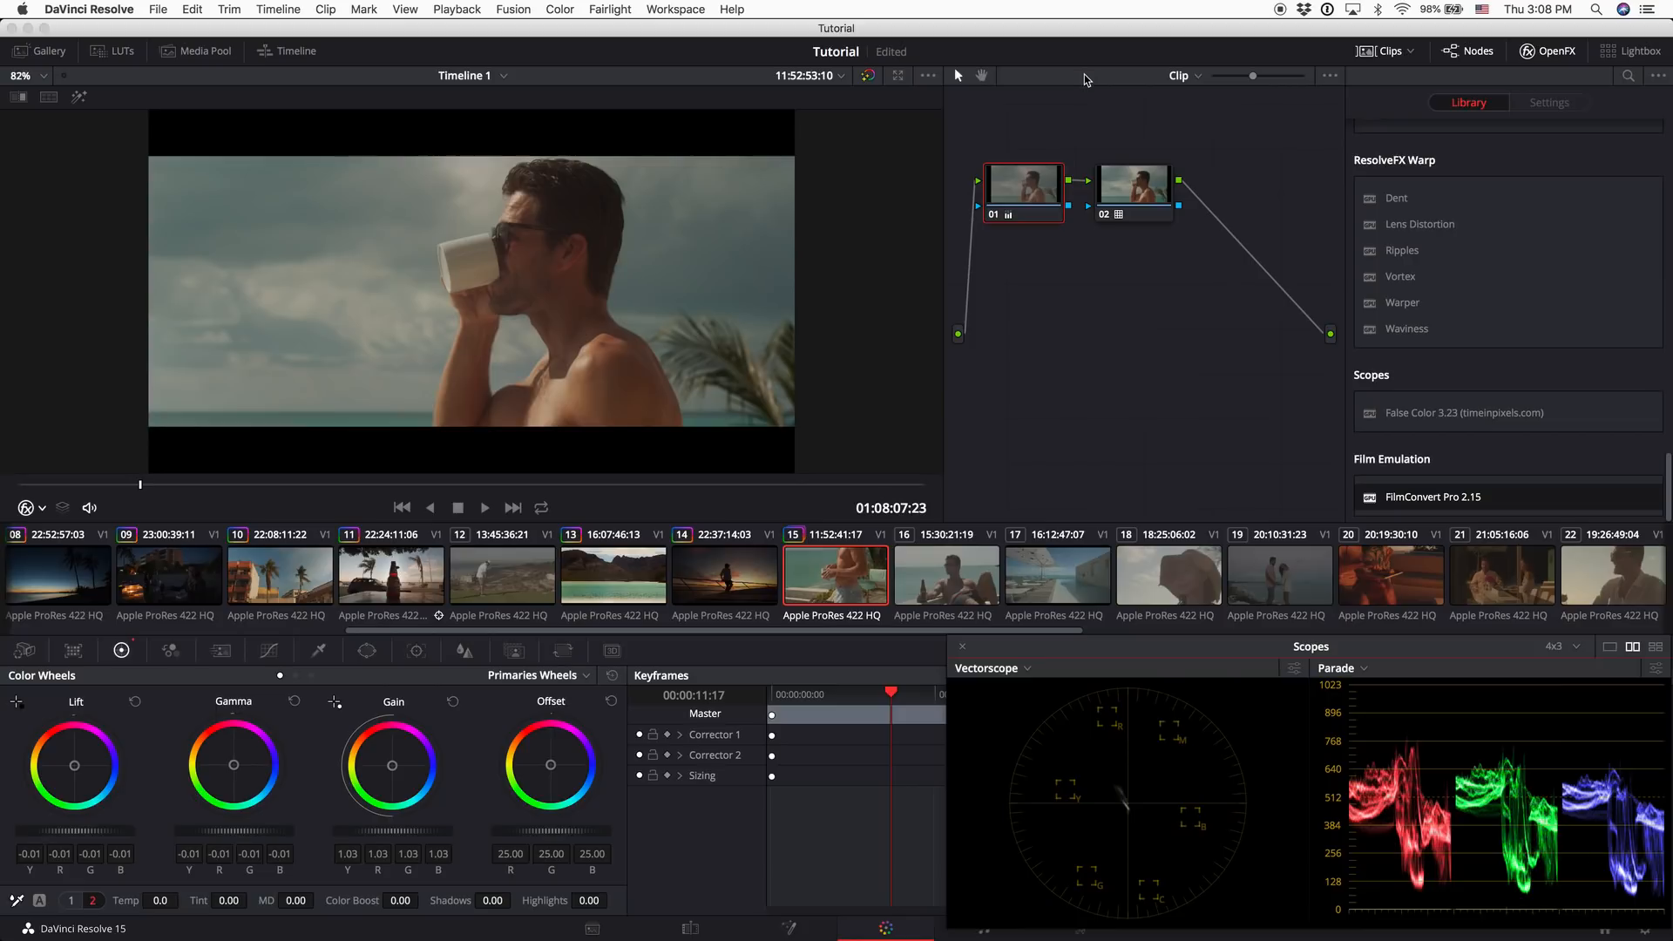
{"action": "right_click", "coordinate": [829, 590]}
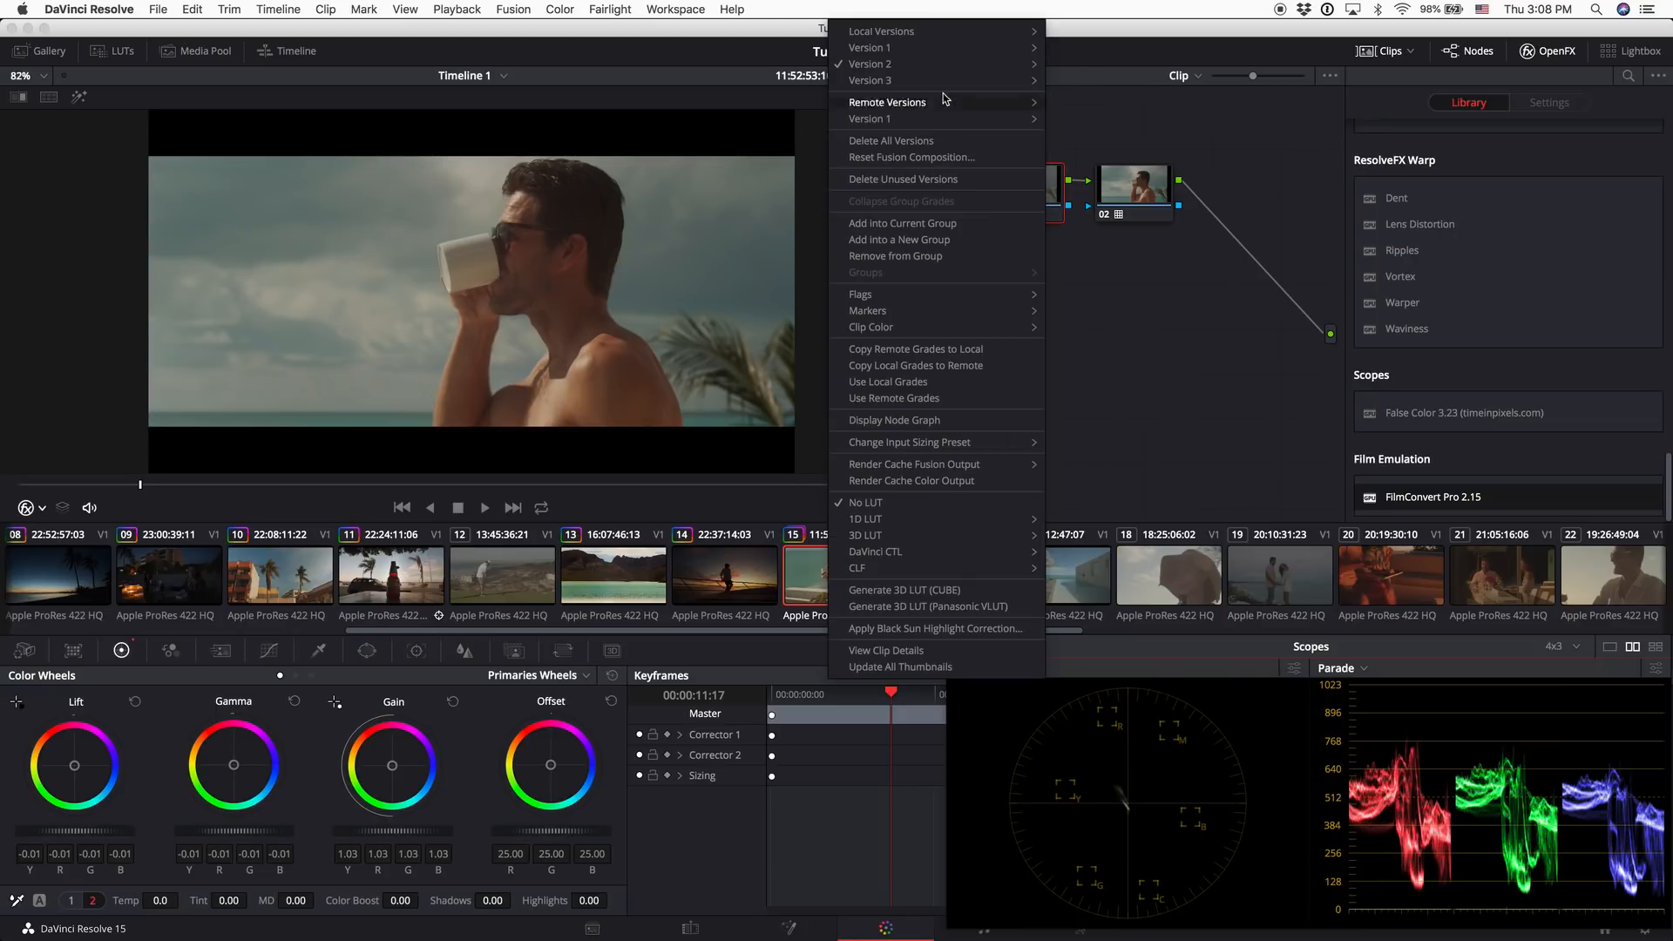
{"action": "mouse_move", "coordinate": [950, 48]}
{"action": "left_click", "coordinate": [1077, 52]}
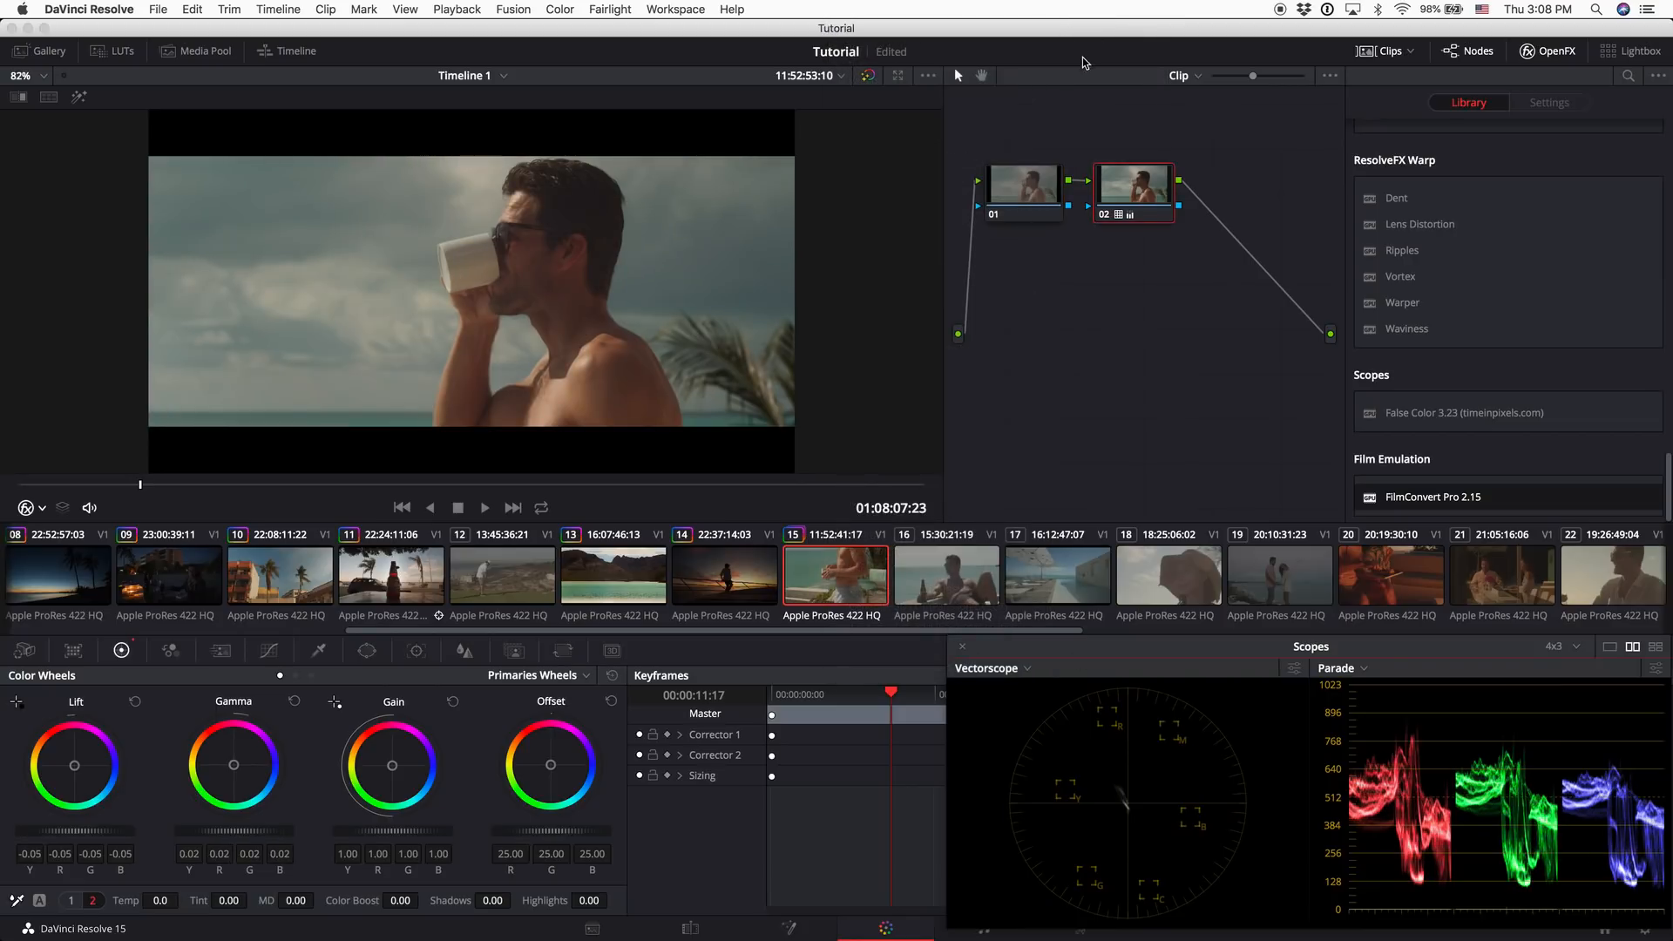
{"action": "right_click", "coordinate": [859, 571]}
{"action": "mouse_move", "coordinate": [989, 84]}
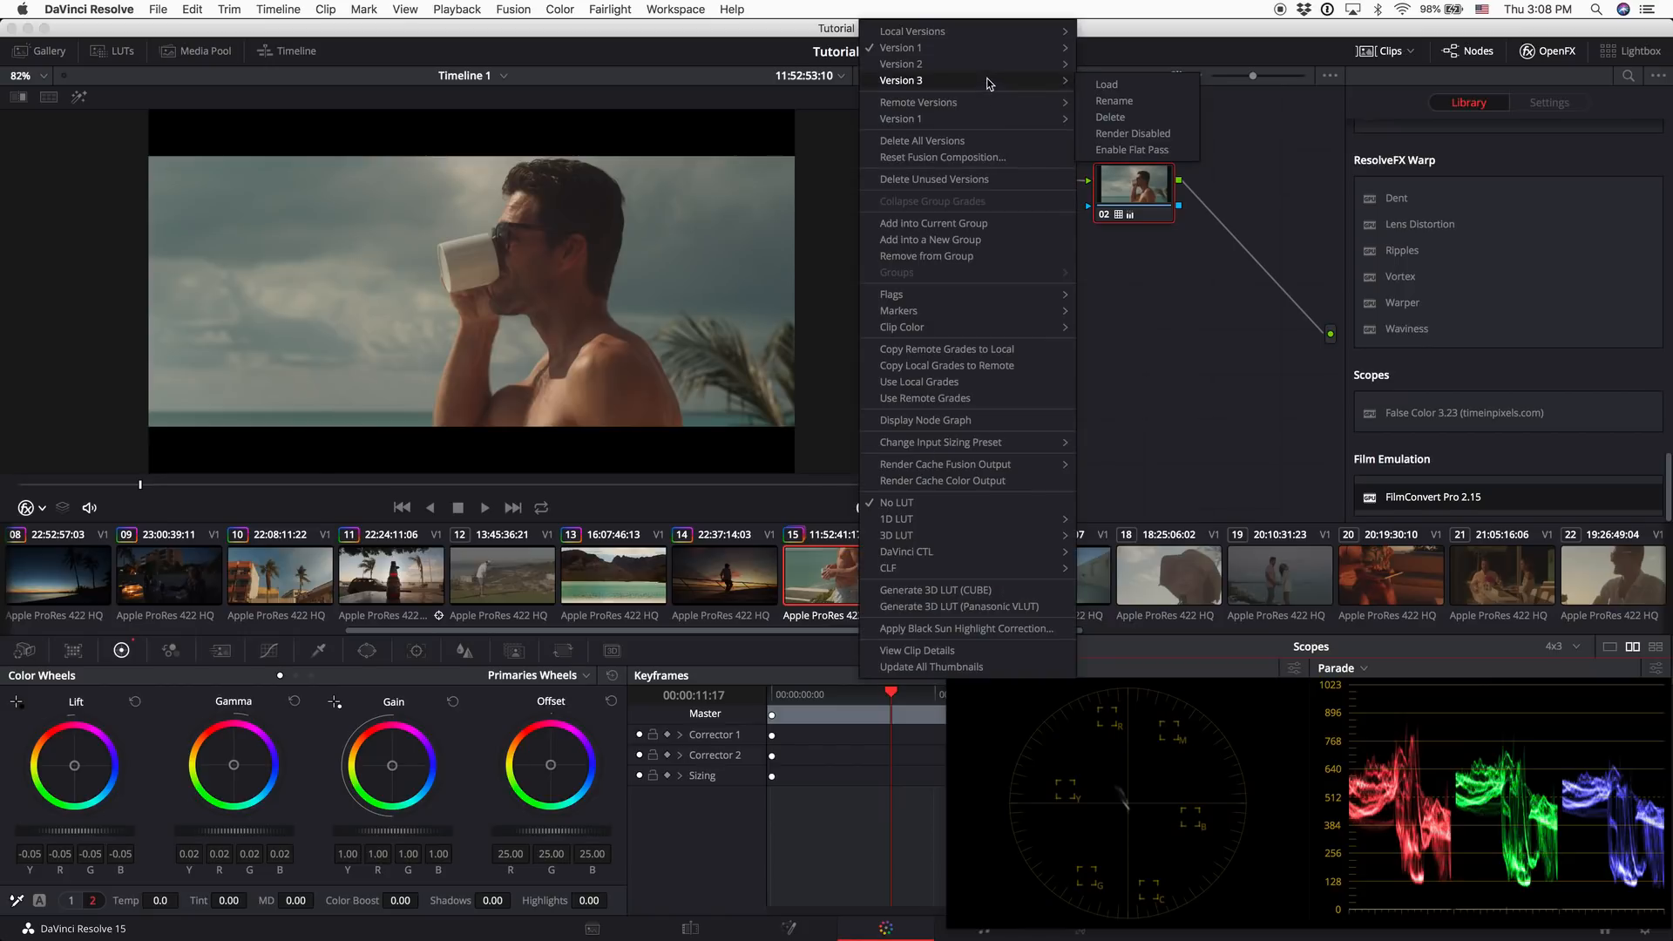
{"action": "left_click", "coordinate": [1107, 85]}
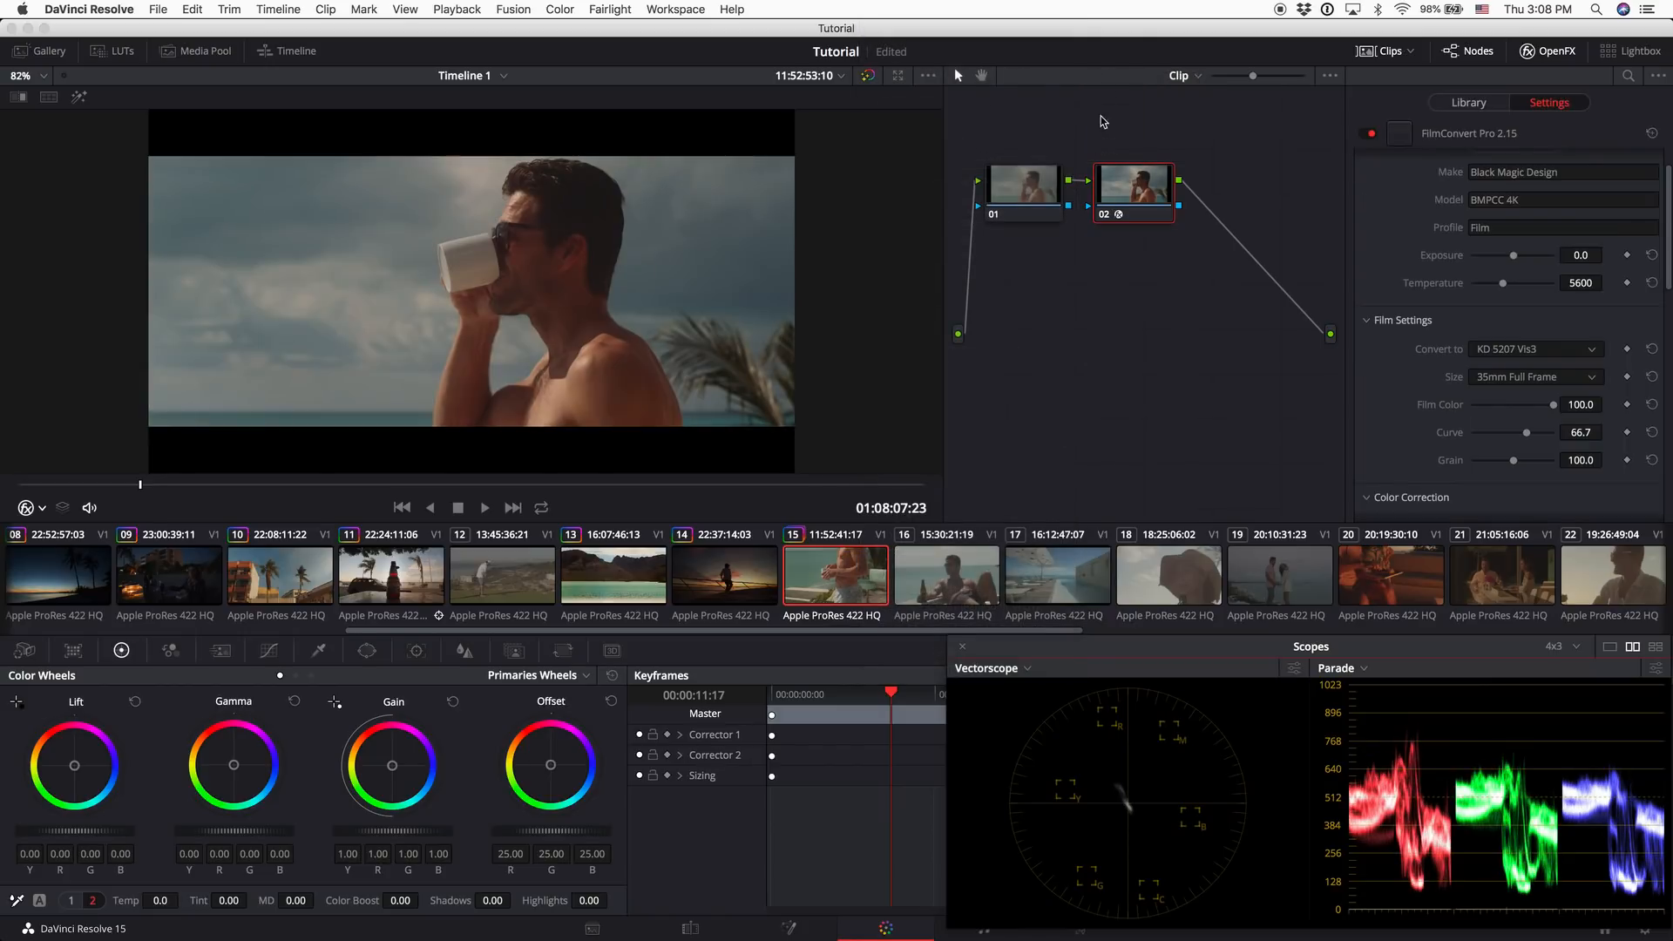
On node 01 of clip 15's Version 3, lower the lift slightly below -0.03, raise the gamma to 0.01 and the gain to 1.10
{"action": "left_click", "coordinate": [1031, 196]}
{"action": "left_click_drag", "start_coordinate": [55, 834], "coordinate": [4, 832]}
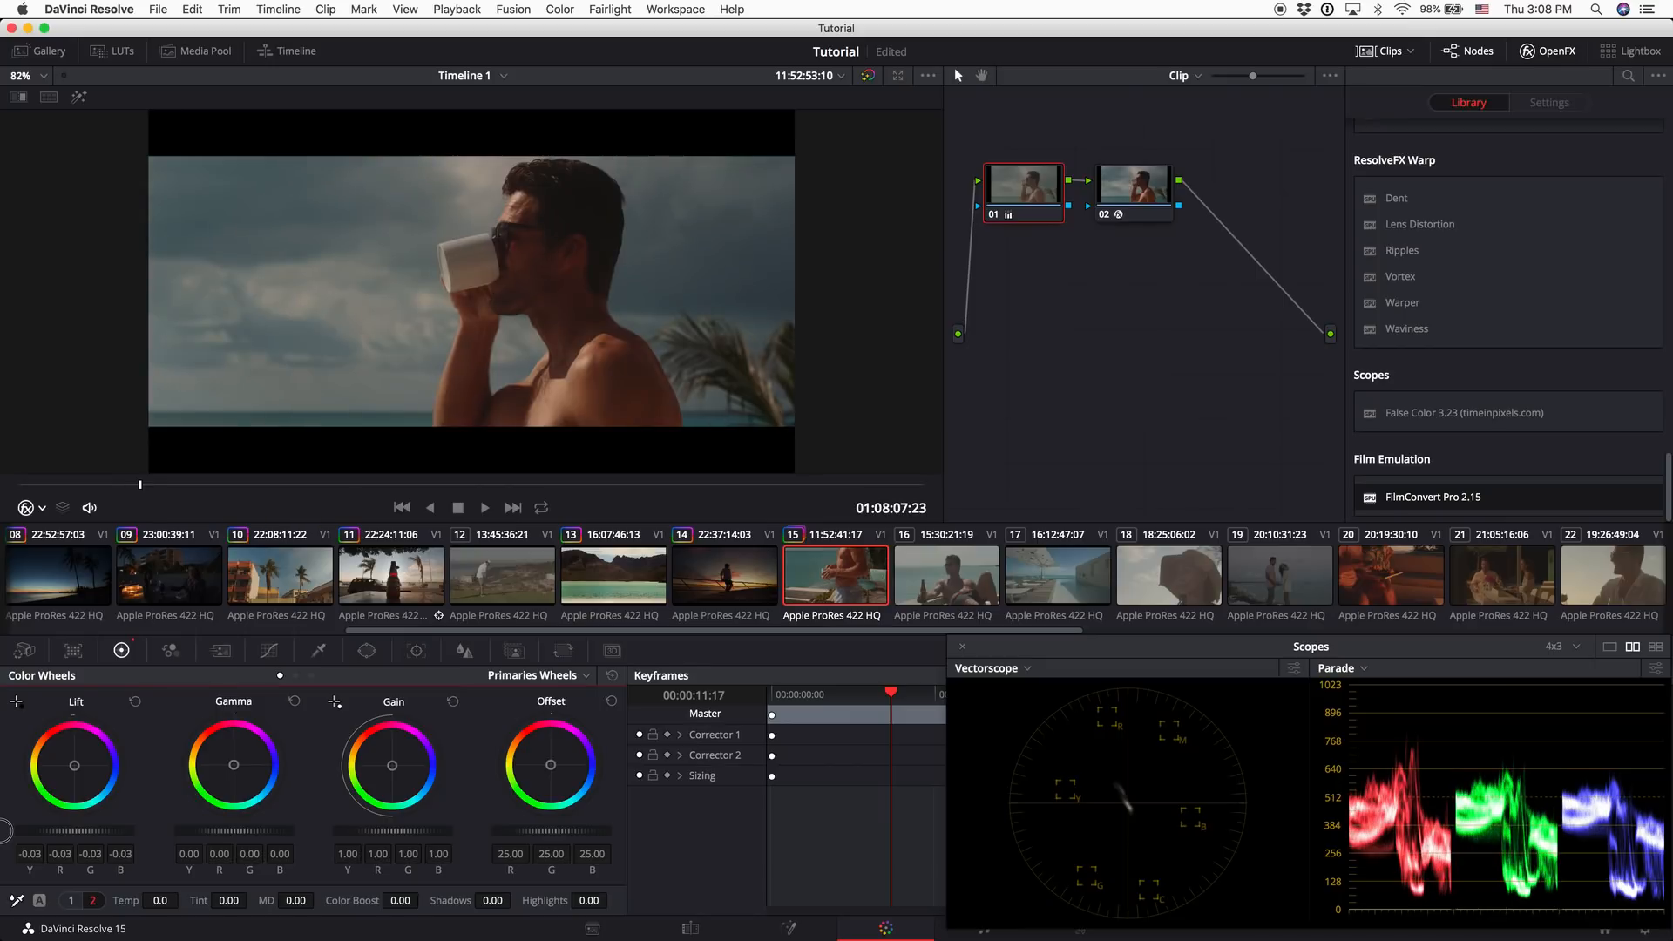
{"action": "left_click_drag", "start_coordinate": [364, 830], "coordinate": [410, 831]}
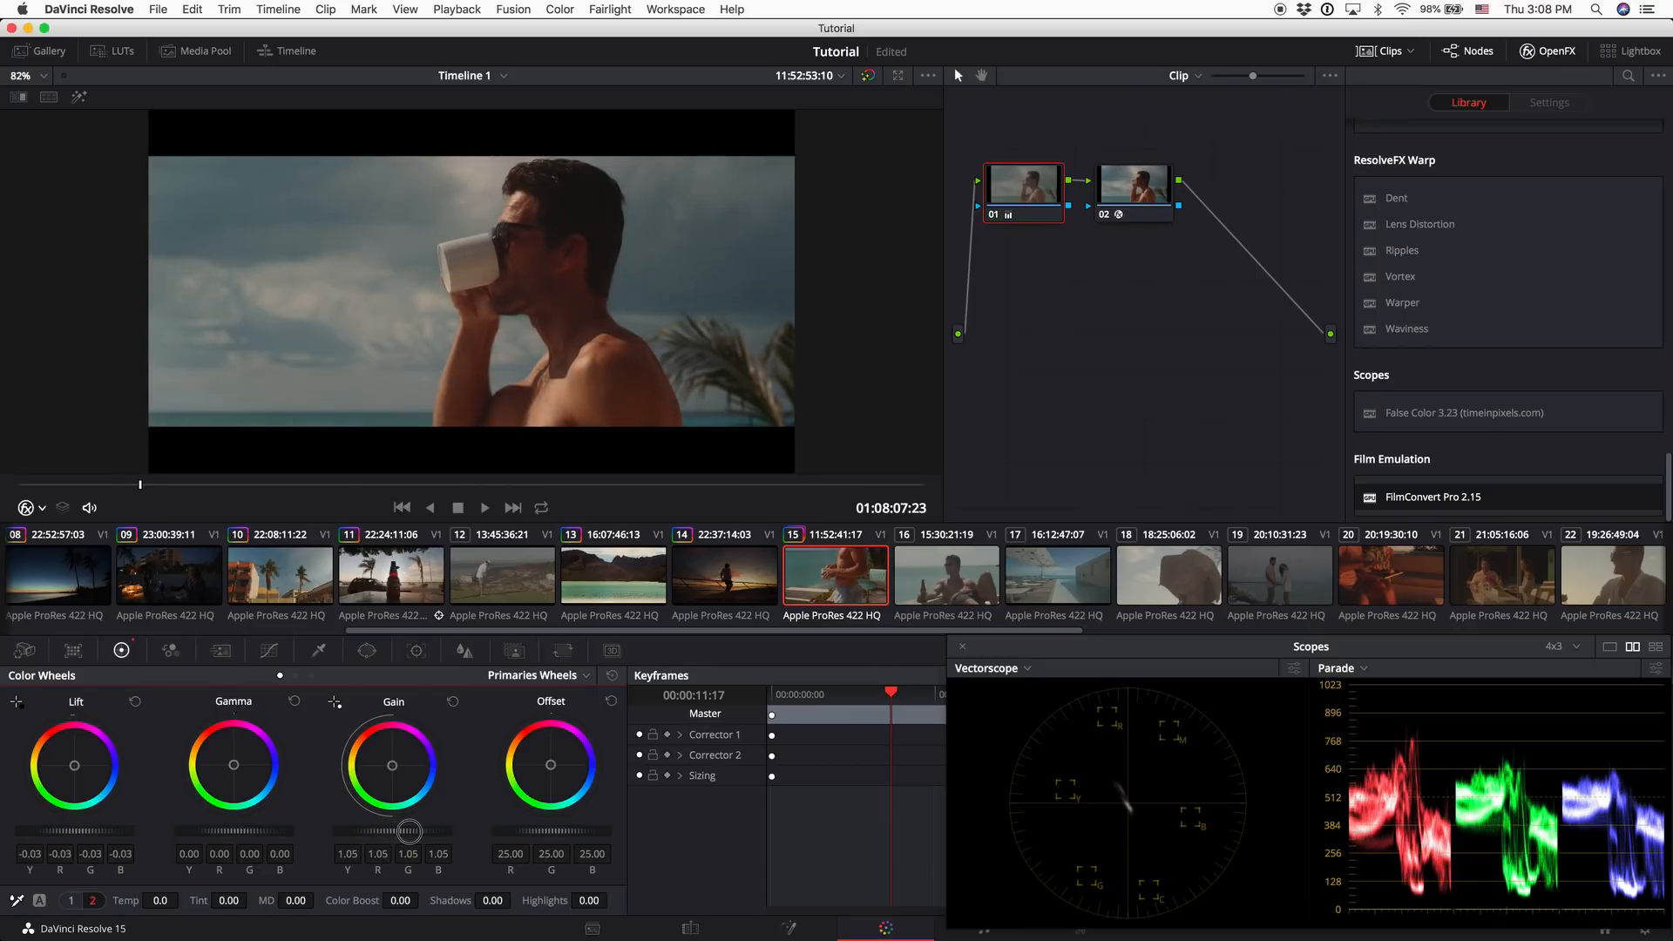
{"action": "mouse_move", "coordinate": [199, 835]}
{"action": "left_mouse_down"}
{"action": "mouse_move", "coordinate": [319, 835]}
{"action": "mouse_move", "coordinate": [163, 826]}
{"action": "mouse_move", "coordinate": [181, 825]}
{"action": "left_mouse_up"}
{"action": "left_click_drag", "start_coordinate": [396, 837], "coordinate": [405, 838]}
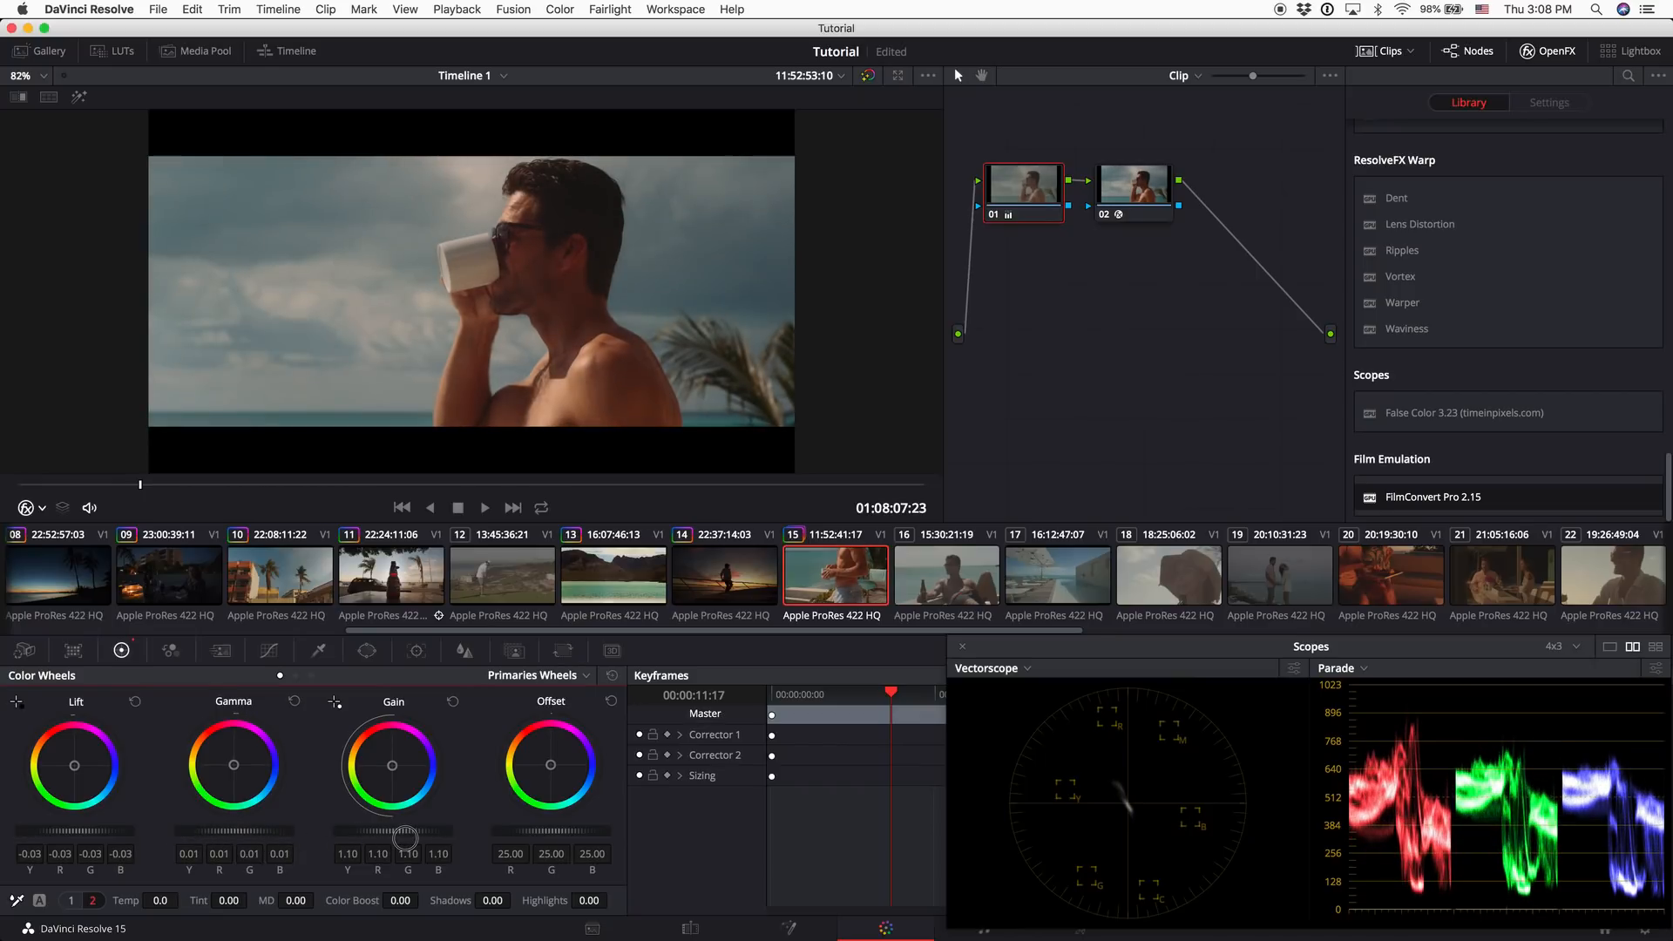
{"action": "left_click_drag", "start_coordinate": [81, 831], "coordinate": [41, 823]}
Review the adjusted mug shot in full-screen playback and skip further ahead in the clip
{"action": "key", "text": "super+f"}
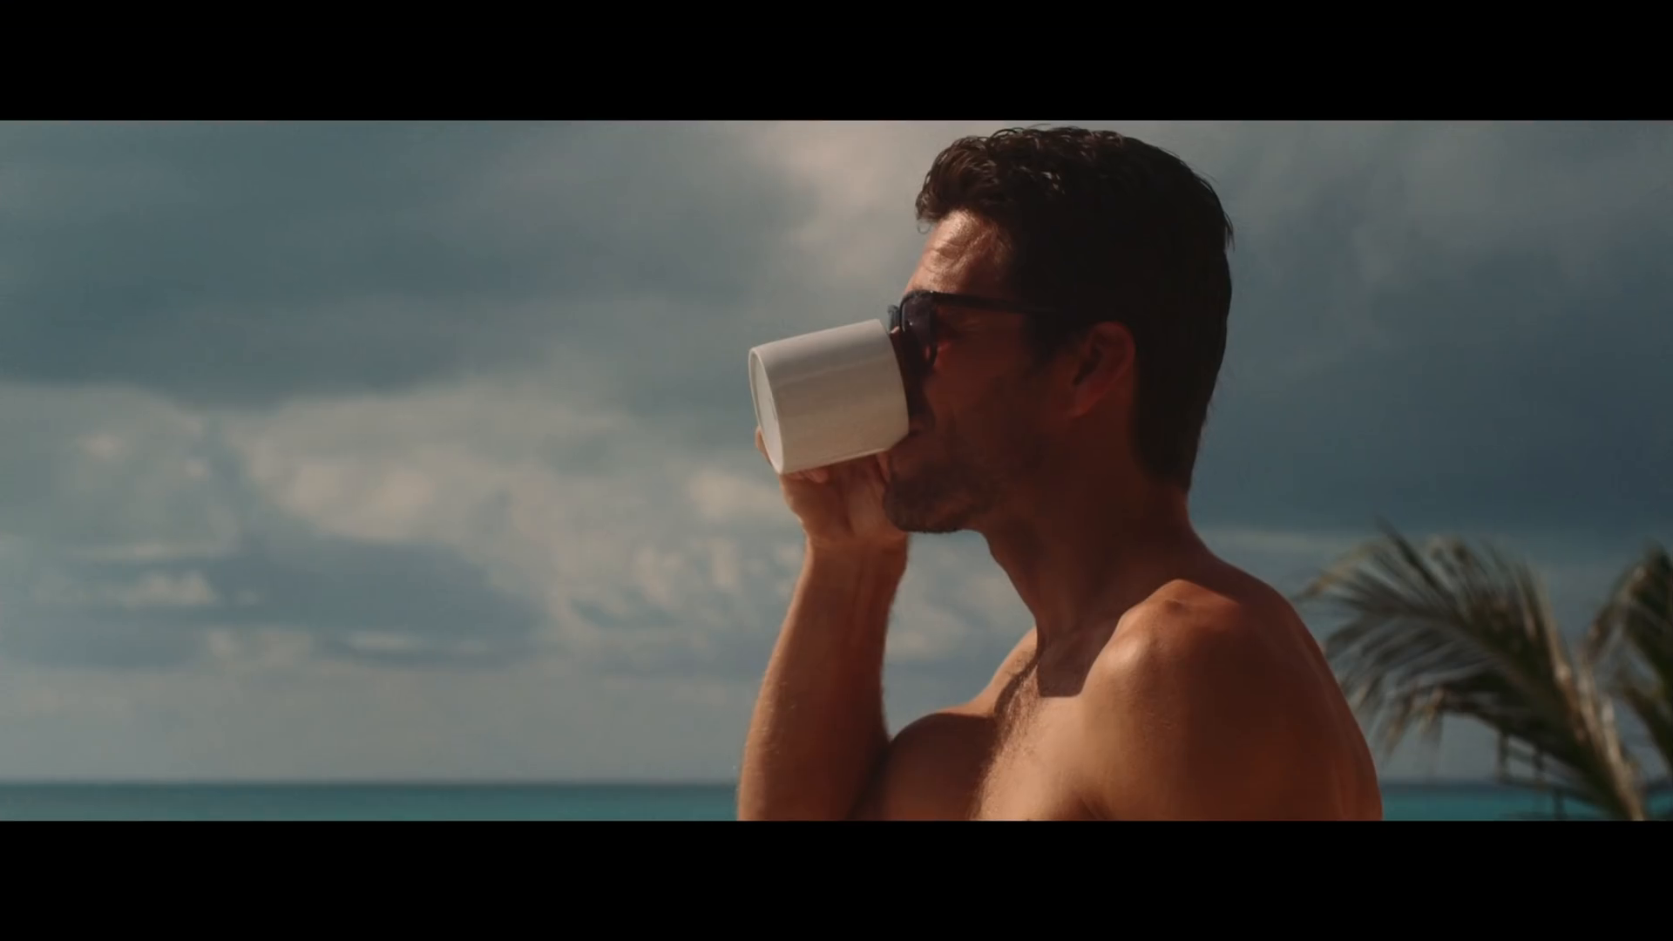
{"action": "key", "text": "space"}
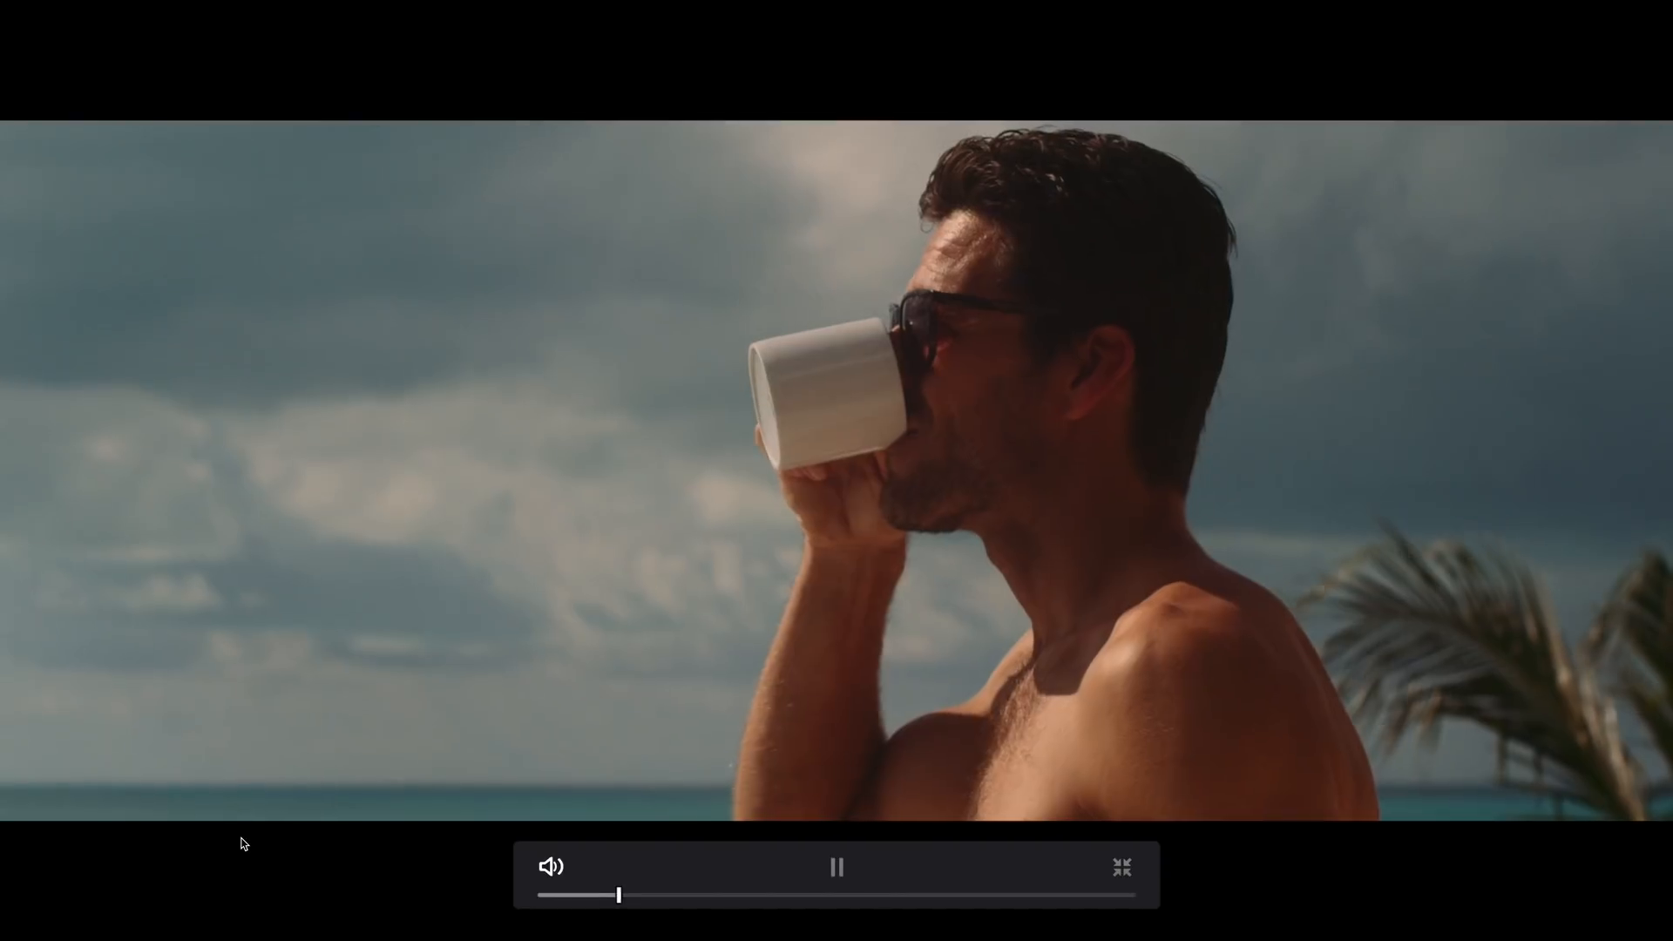
{"action": "left_click_drag", "start_coordinate": [727, 895], "coordinate": [781, 906]}
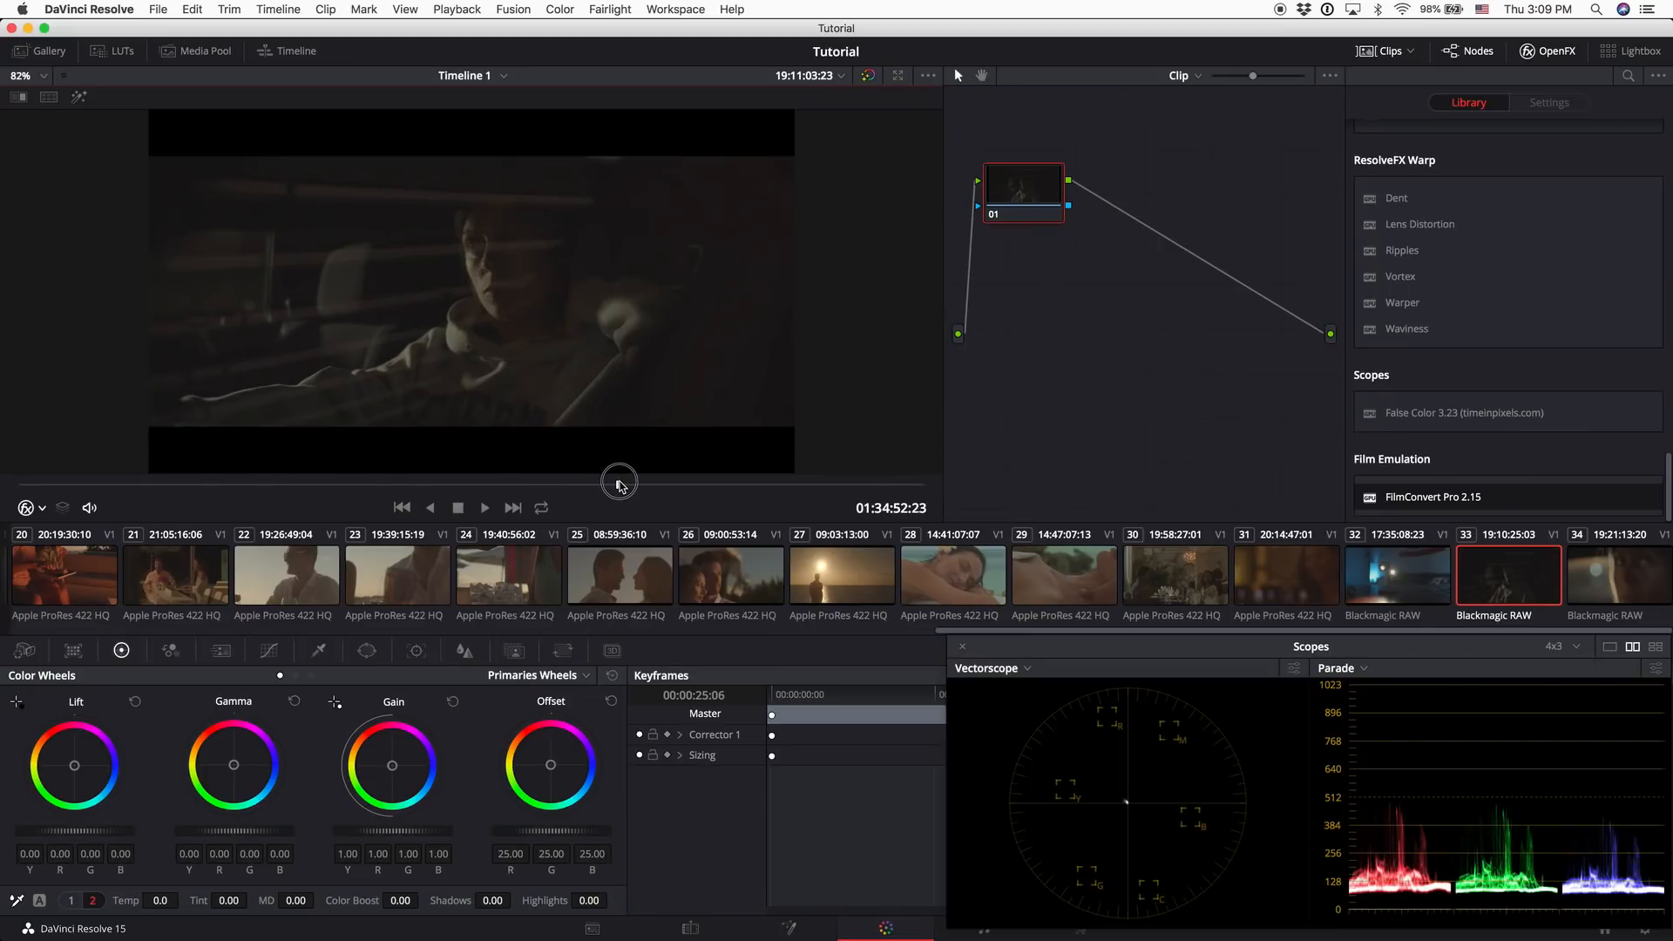
On clip 33, add serial node 02 with the 3D LUT Blackmagic Pocket 4K Film to Extended Video v4
{"action": "left_click_drag", "start_coordinate": [619, 485], "coordinate": [646, 481]}
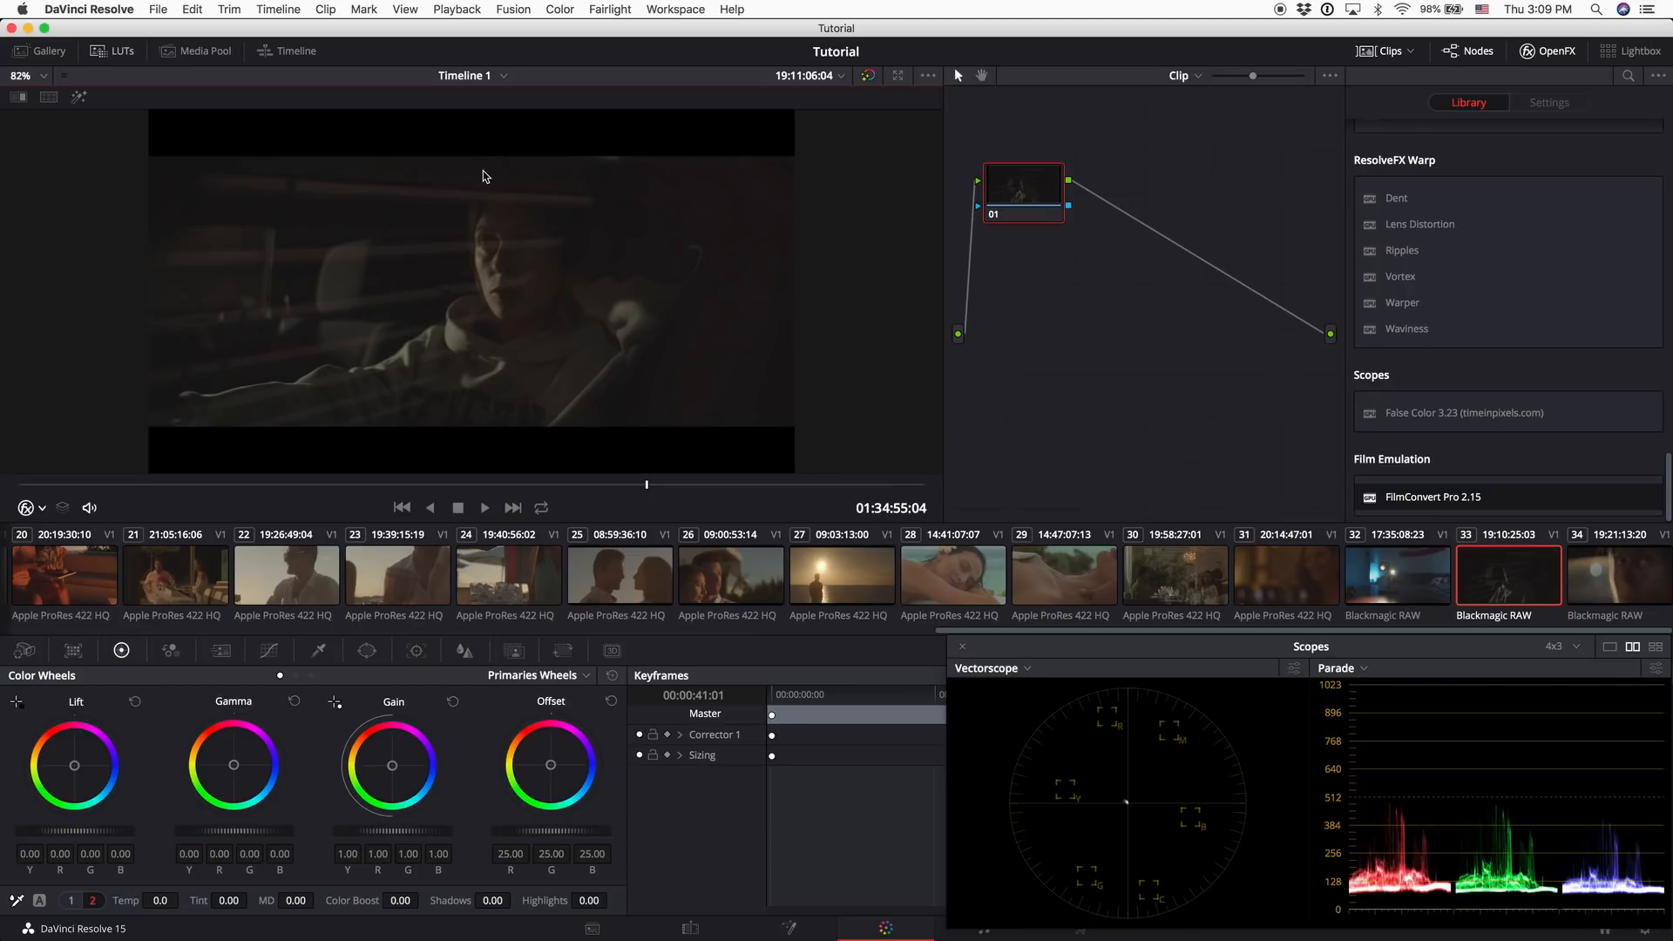
{"action": "key", "text": "alt+s"}
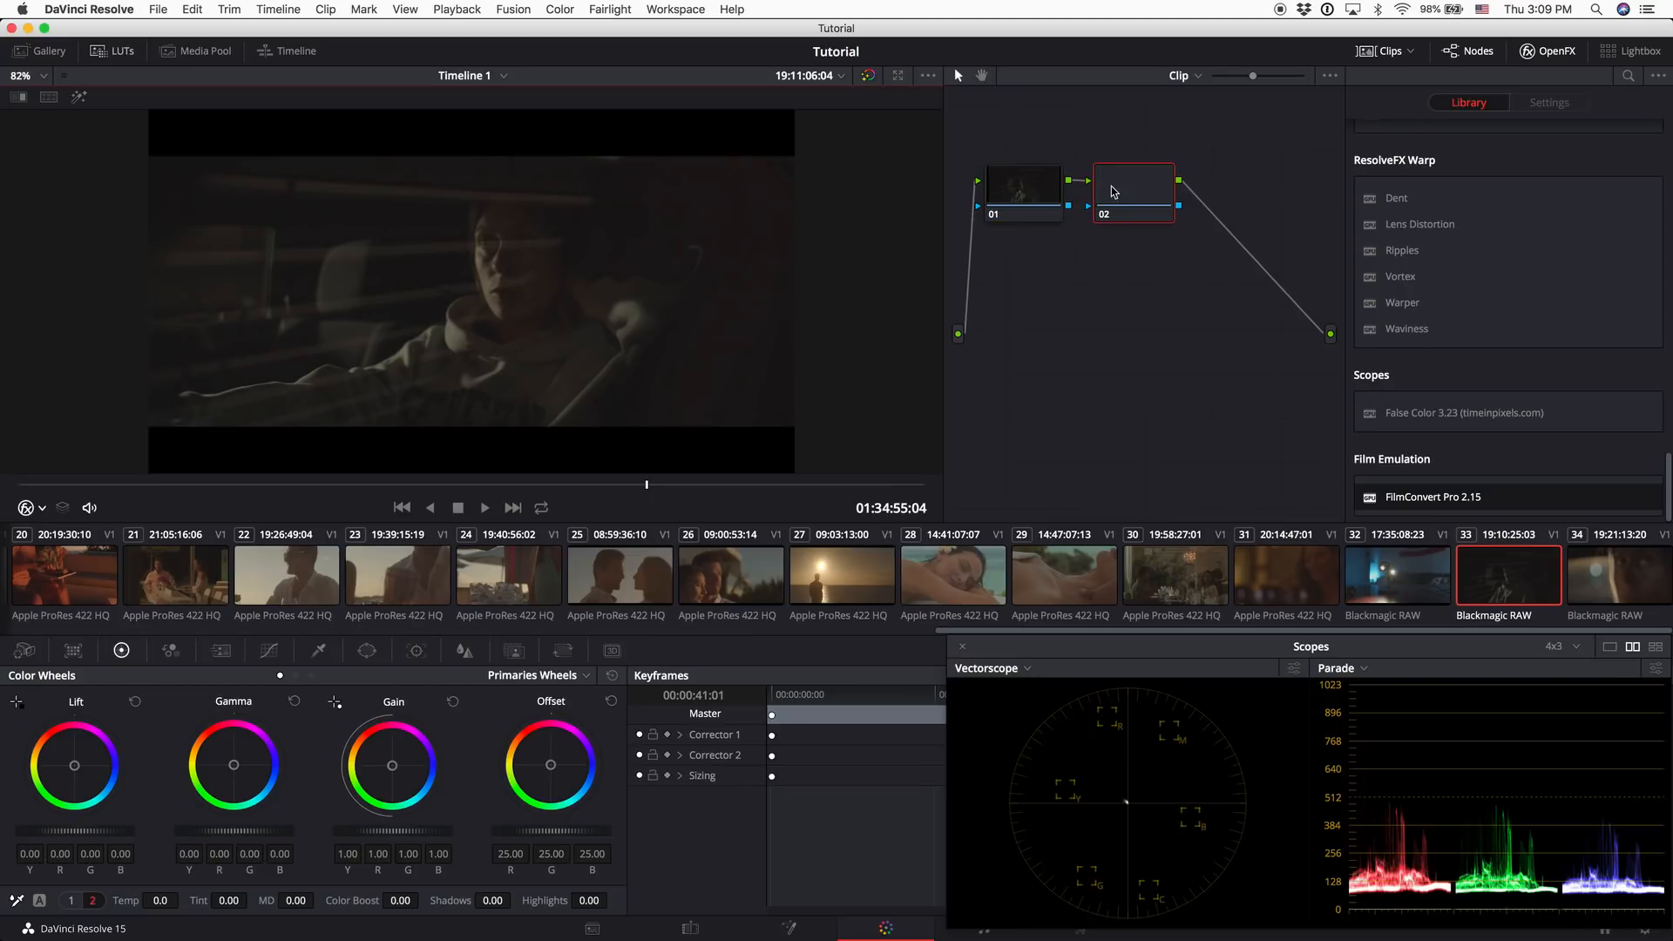
{"action": "right_click", "coordinate": [1113, 186]}
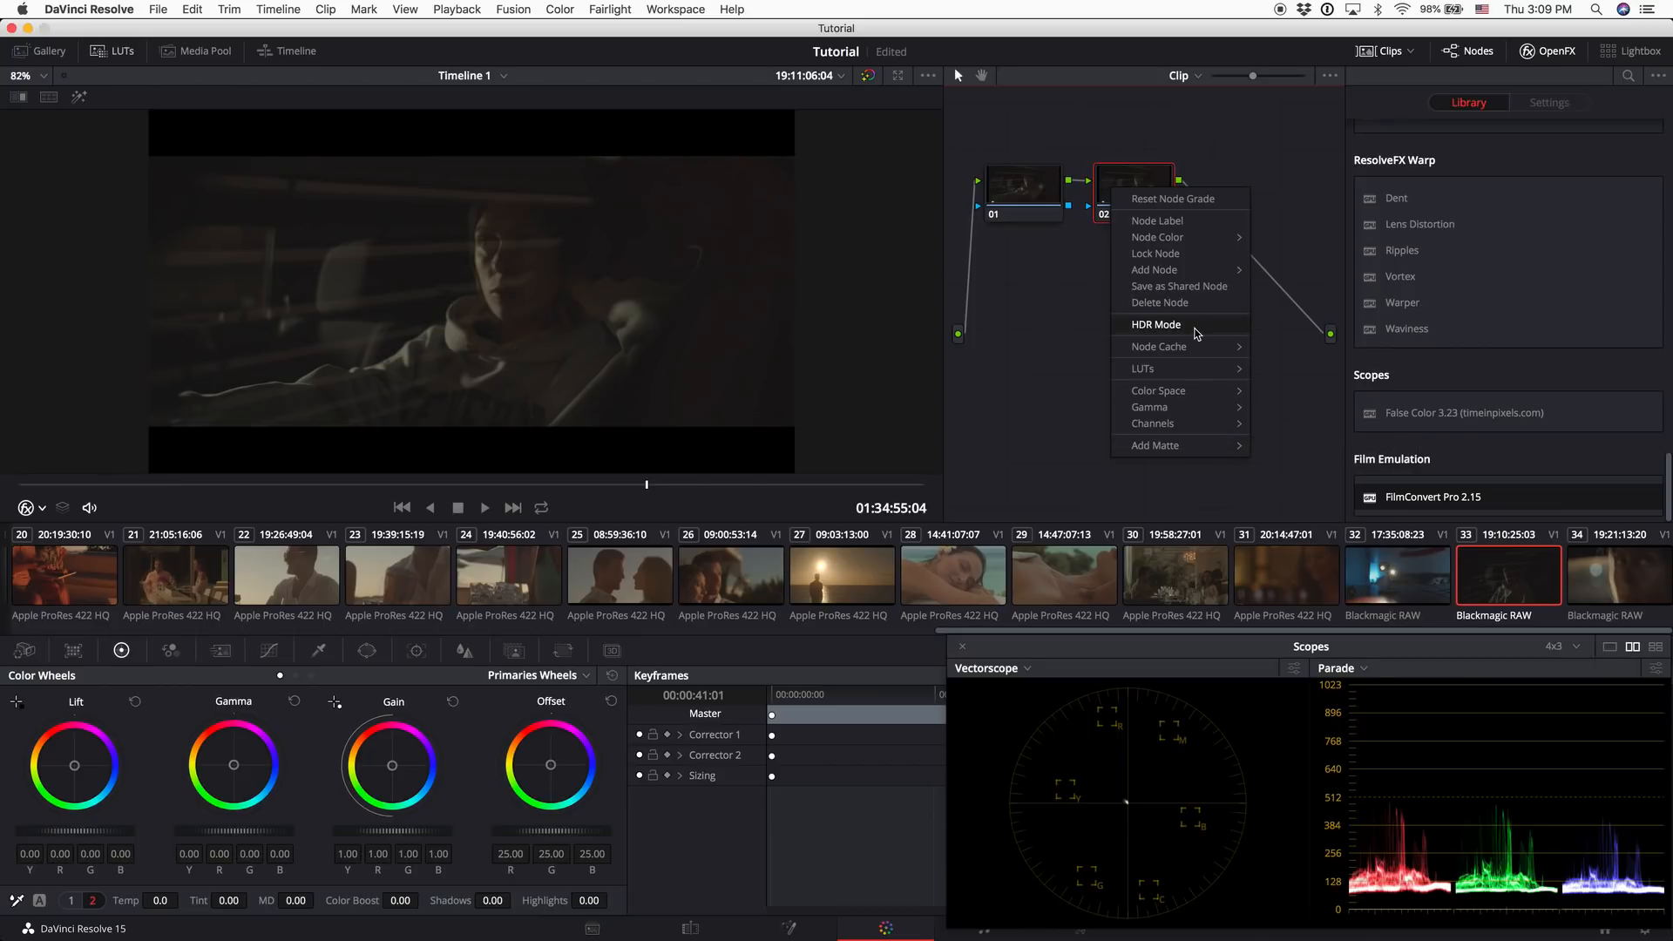
{"action": "mouse_move", "coordinate": [1150, 368]}
{"action": "mouse_move", "coordinate": [1325, 439]}
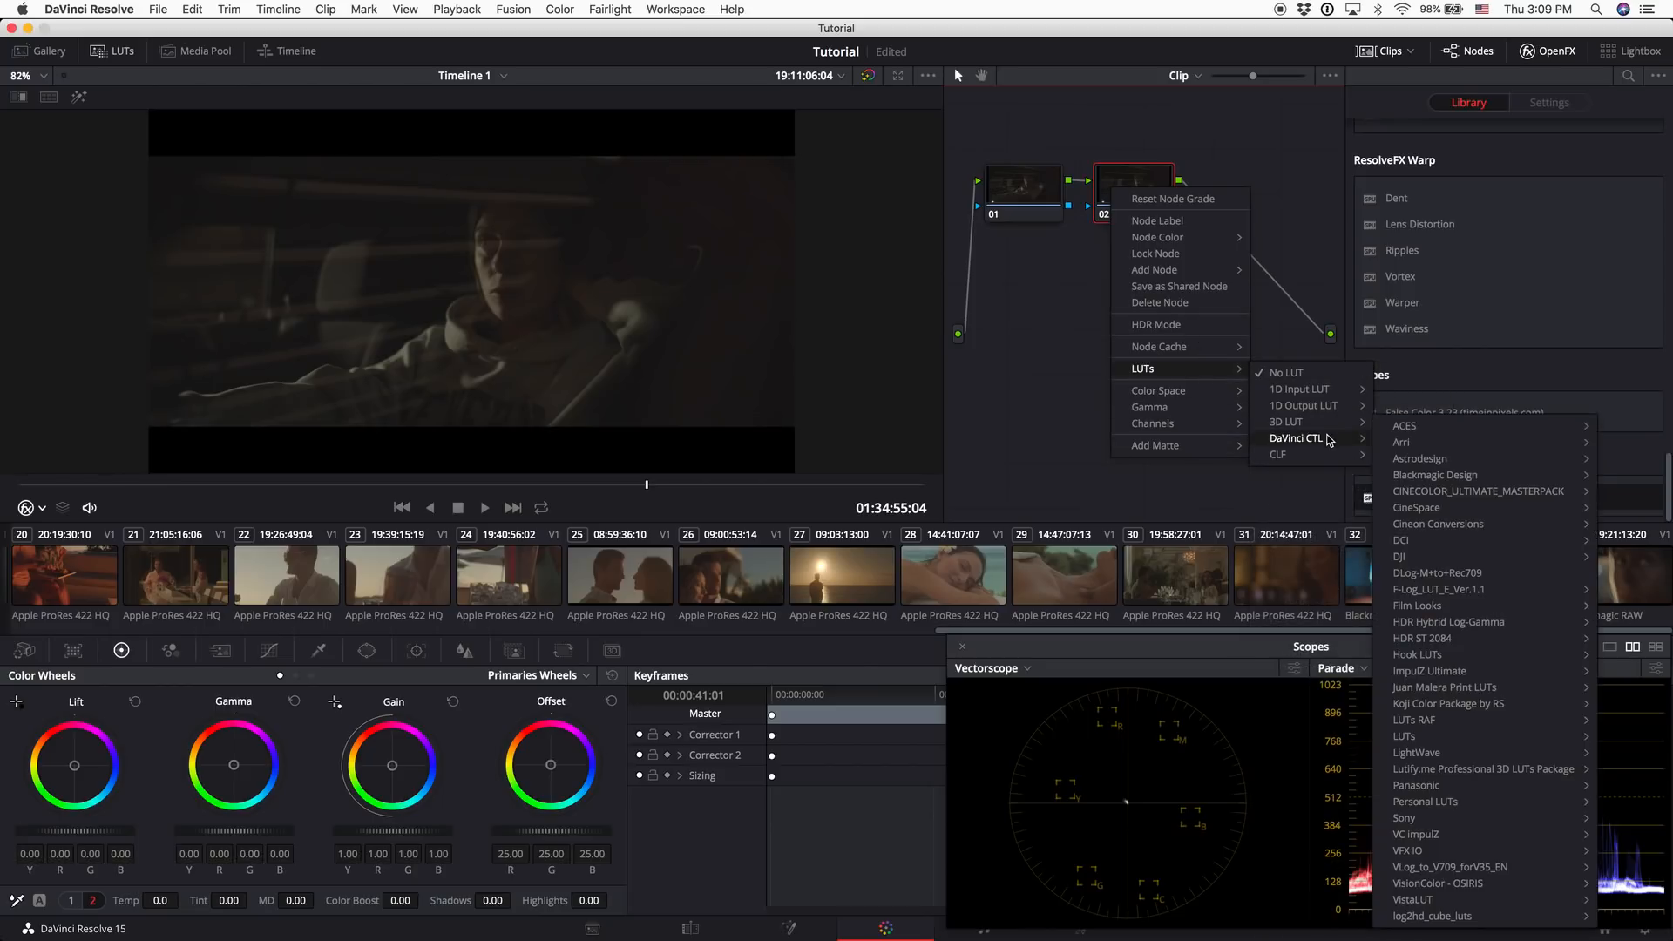
{"action": "mouse_move", "coordinate": [1451, 477]}
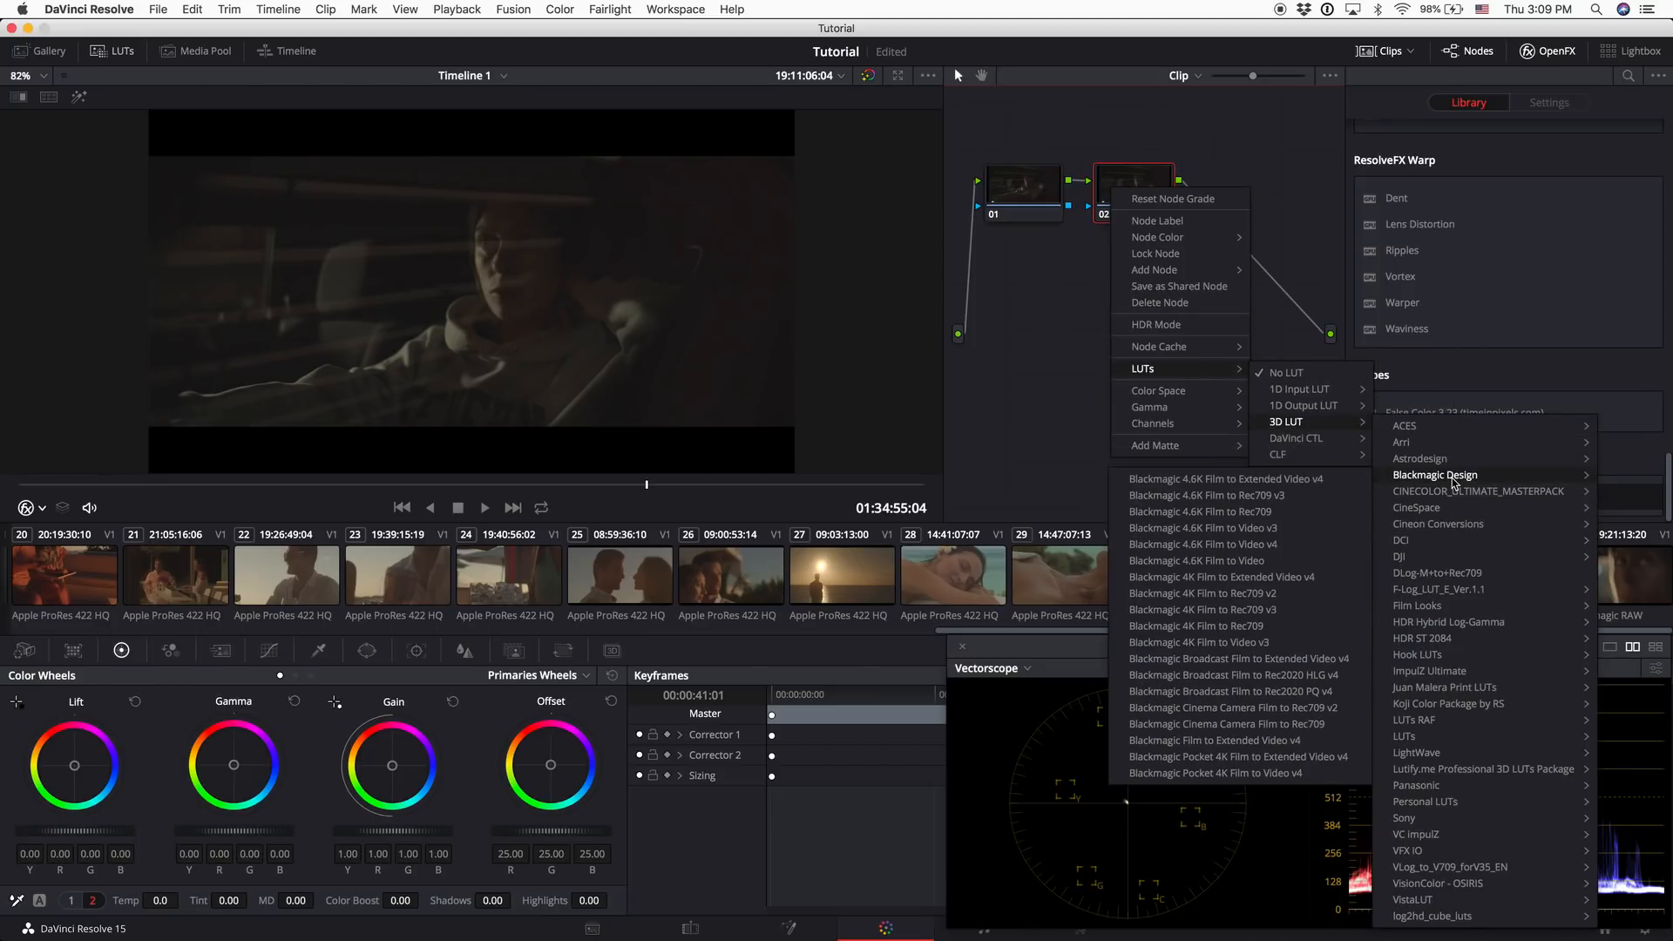
{"action": "left_click", "coordinate": [1239, 757]}
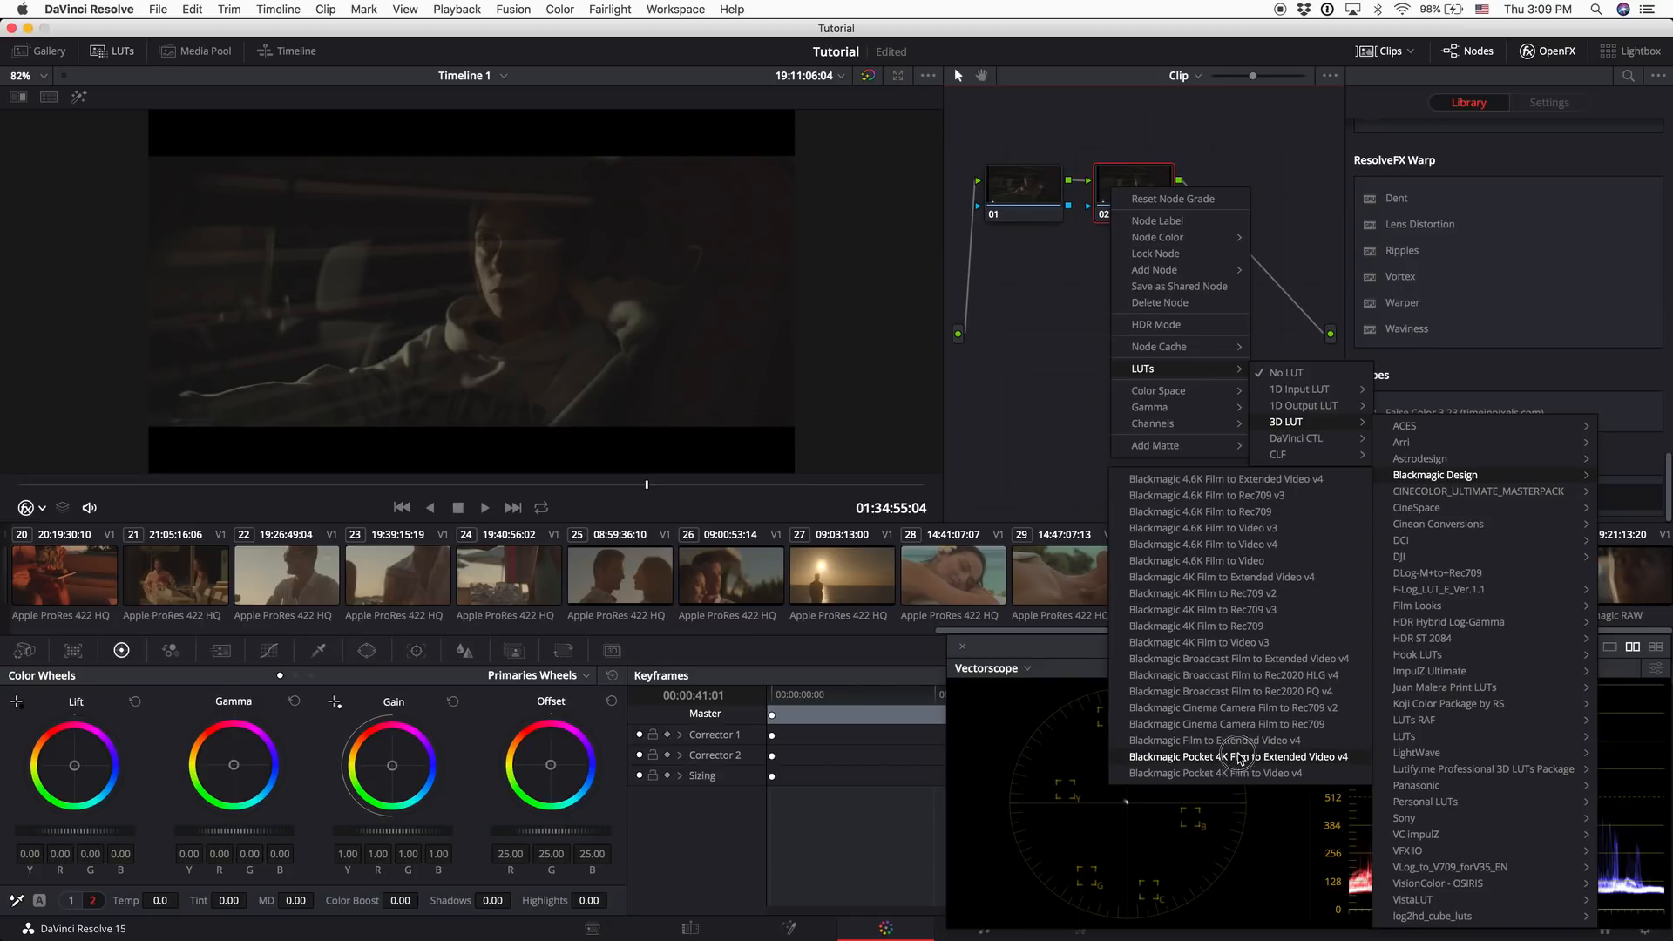
Check the dark car shot in full screen, and try raising node 01's gain to 1.54
{"action": "left_click", "coordinate": [1028, 202]}
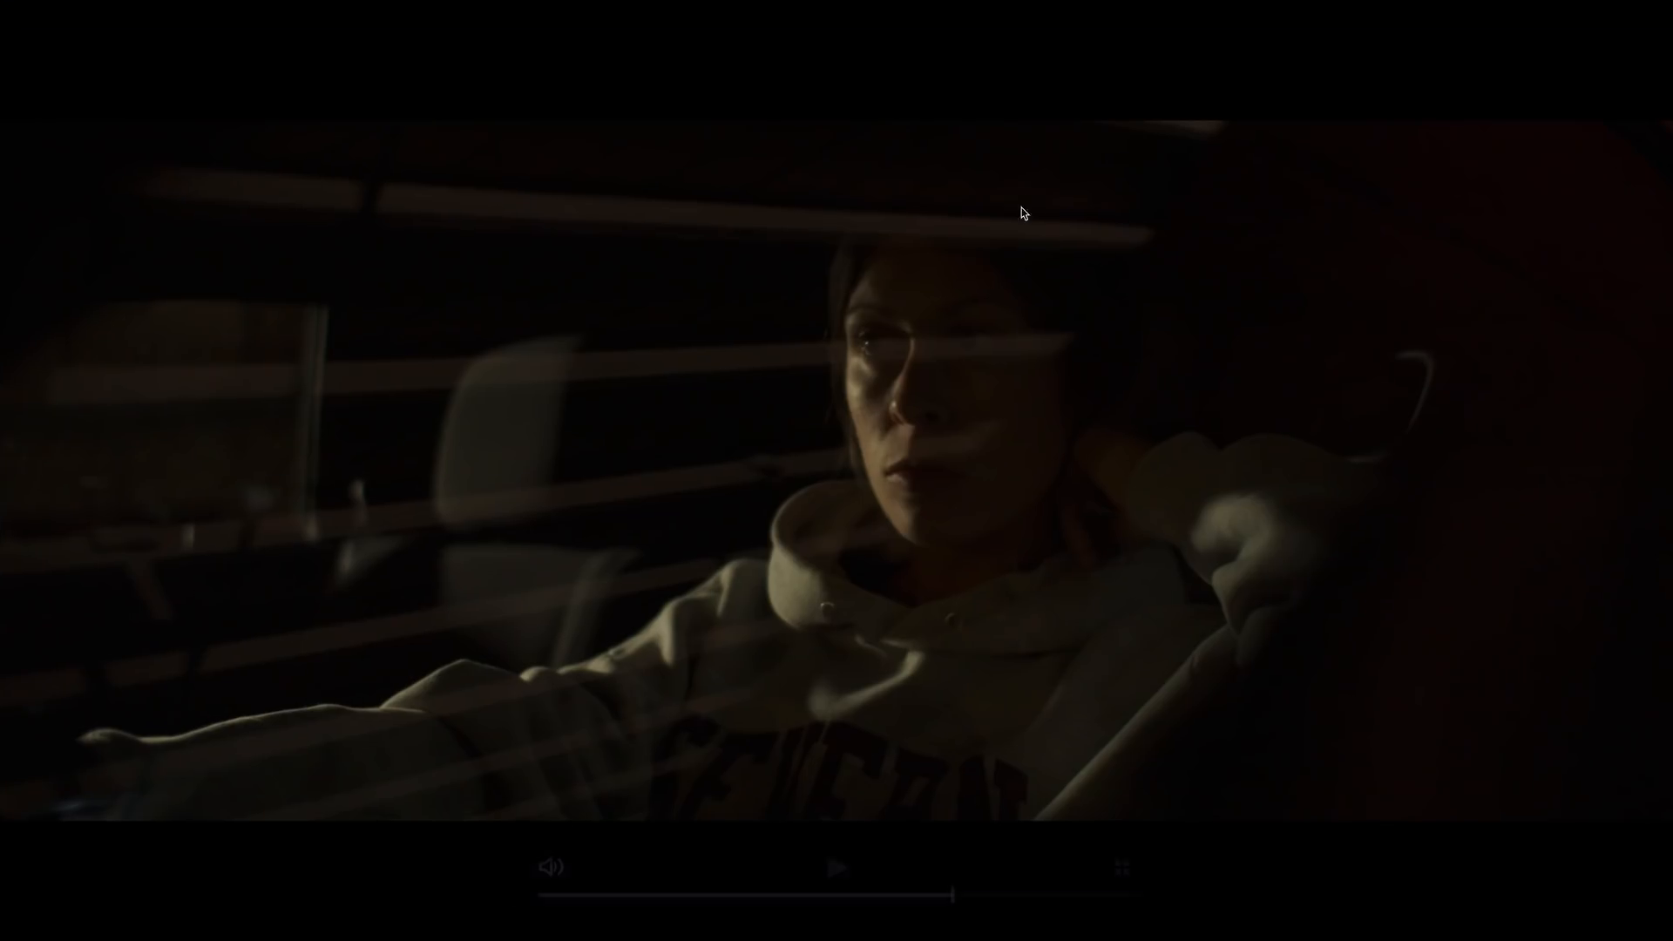
{"action": "key", "text": "Escape"}
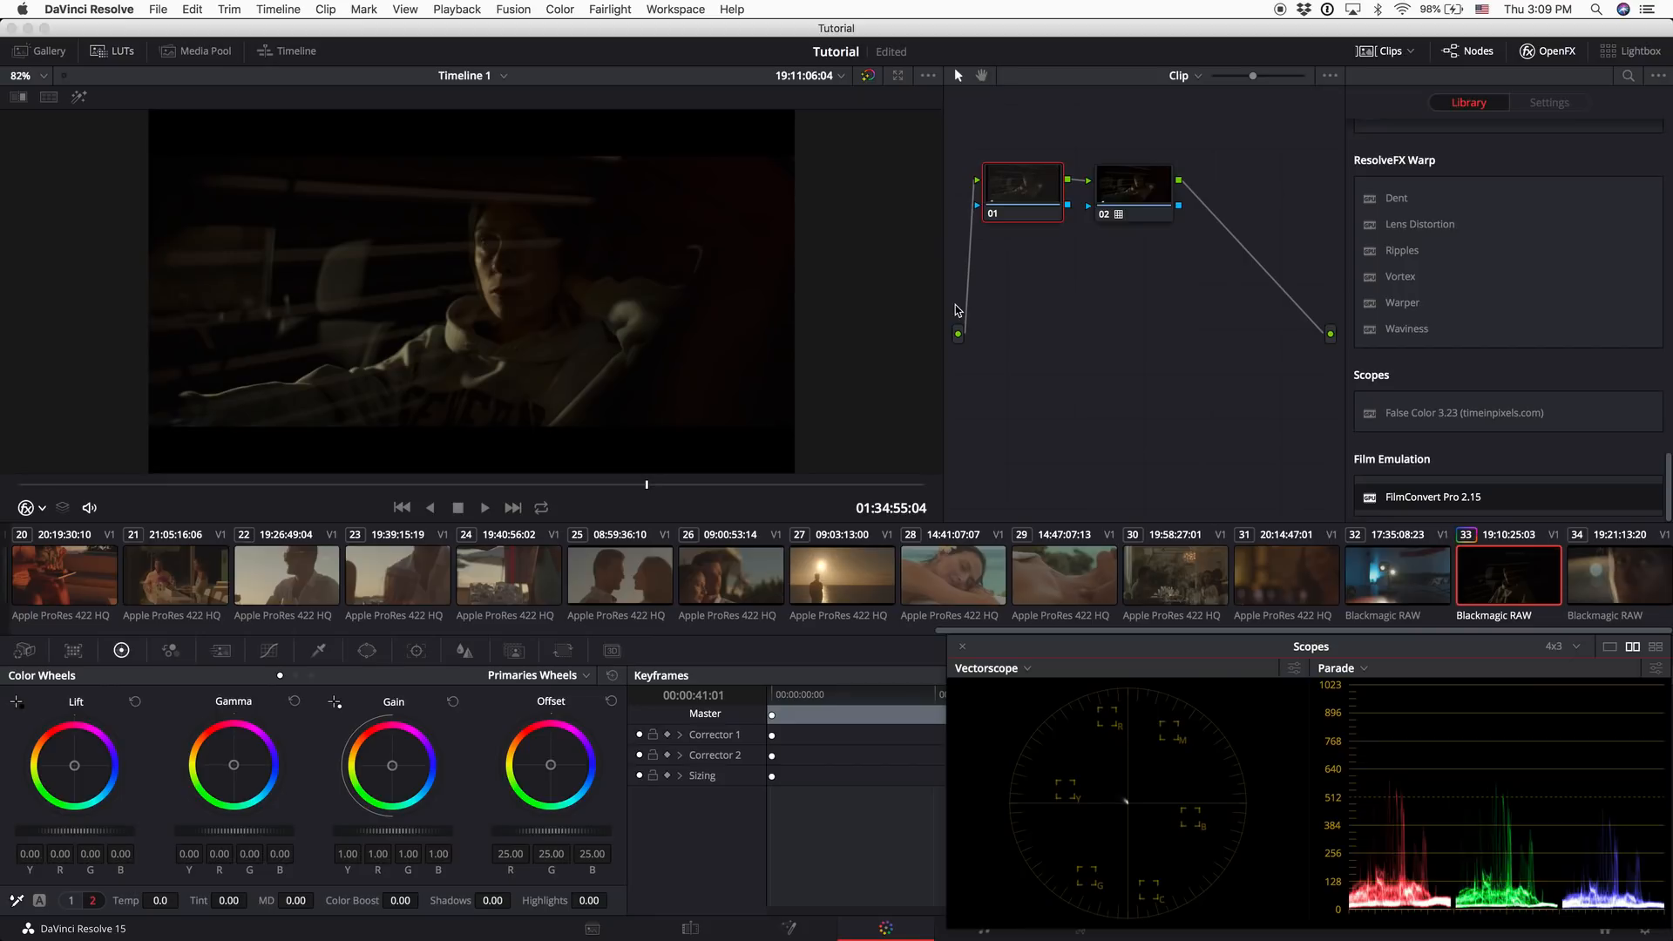
{"action": "left_click_drag", "start_coordinate": [425, 832], "coordinate": [712, 874]}
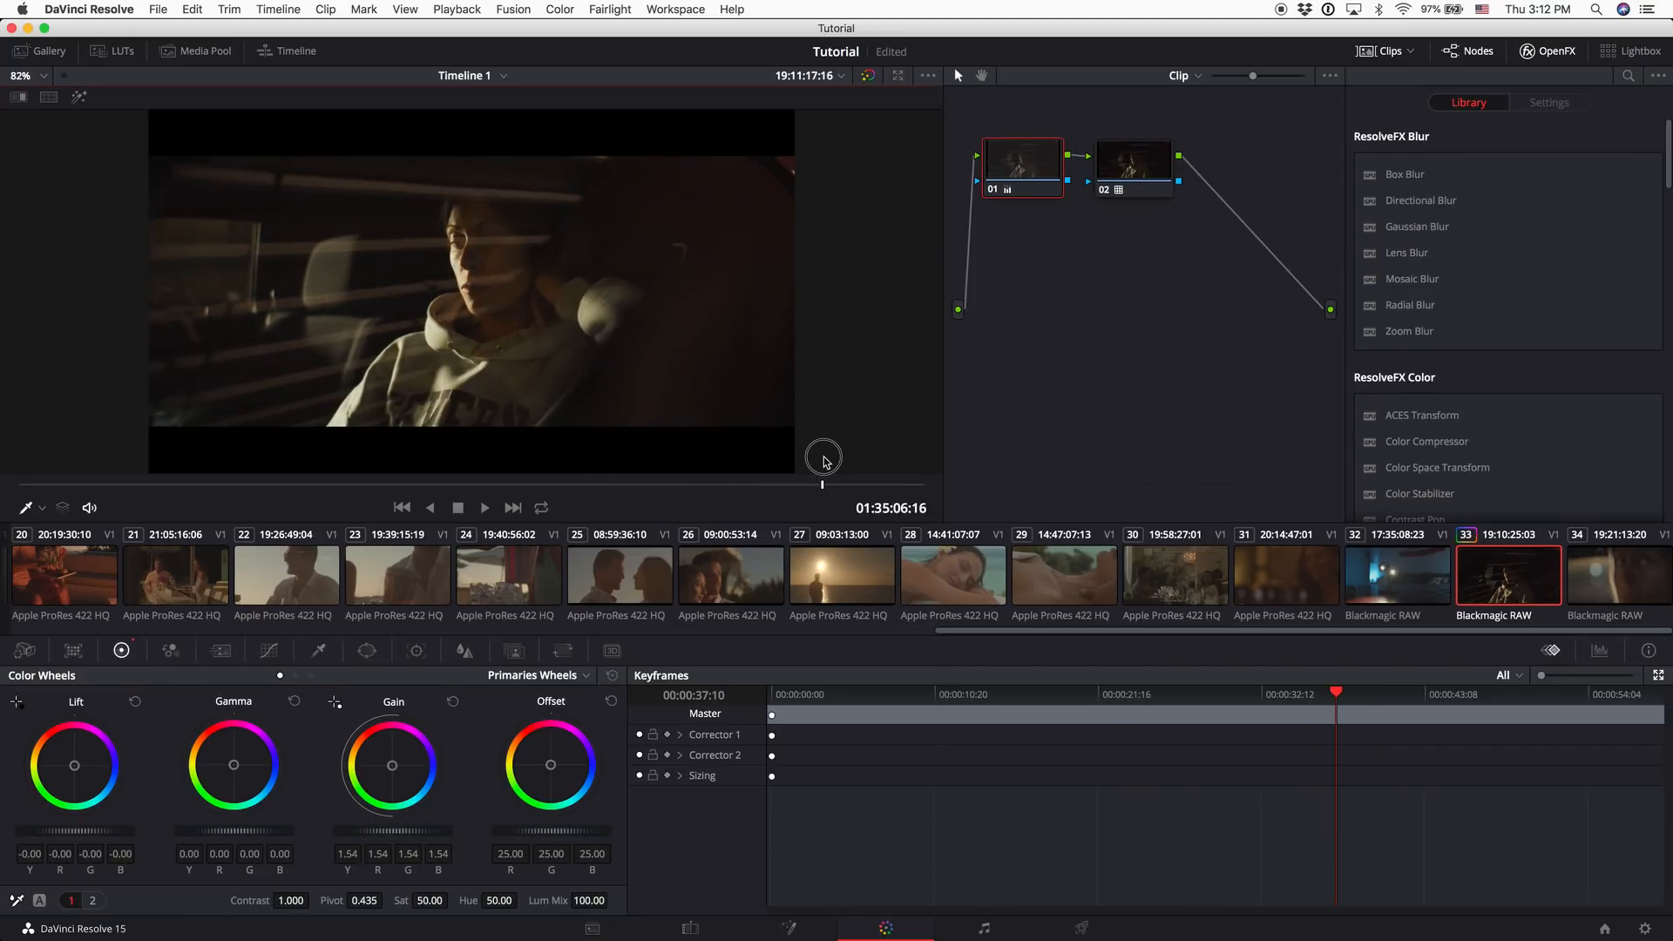
Reset node 01's gain at an earlier frame of clip 33, raise it to 1.12, and review the shot in full-screen playback
{"action": "left_click_drag", "start_coordinate": [822, 456], "coordinate": [749, 456]}
{"action": "left_click", "coordinate": [452, 701]}
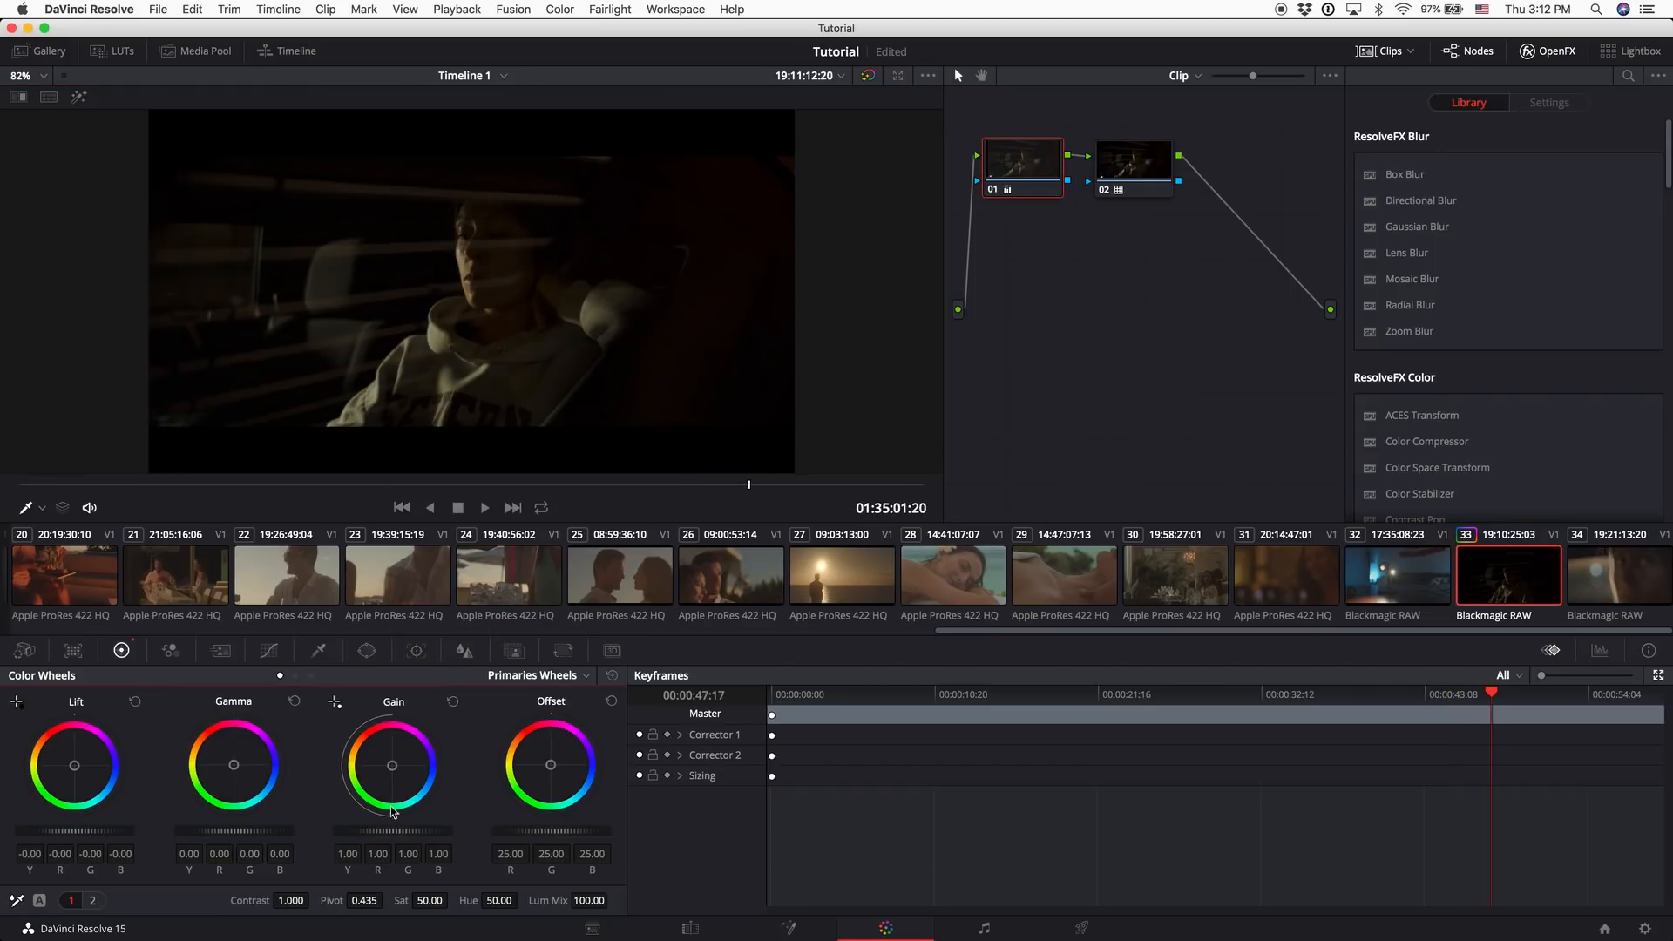
{"action": "left_click_drag", "start_coordinate": [369, 827], "coordinate": [450, 827]}
{"action": "key", "text": "super+f"}
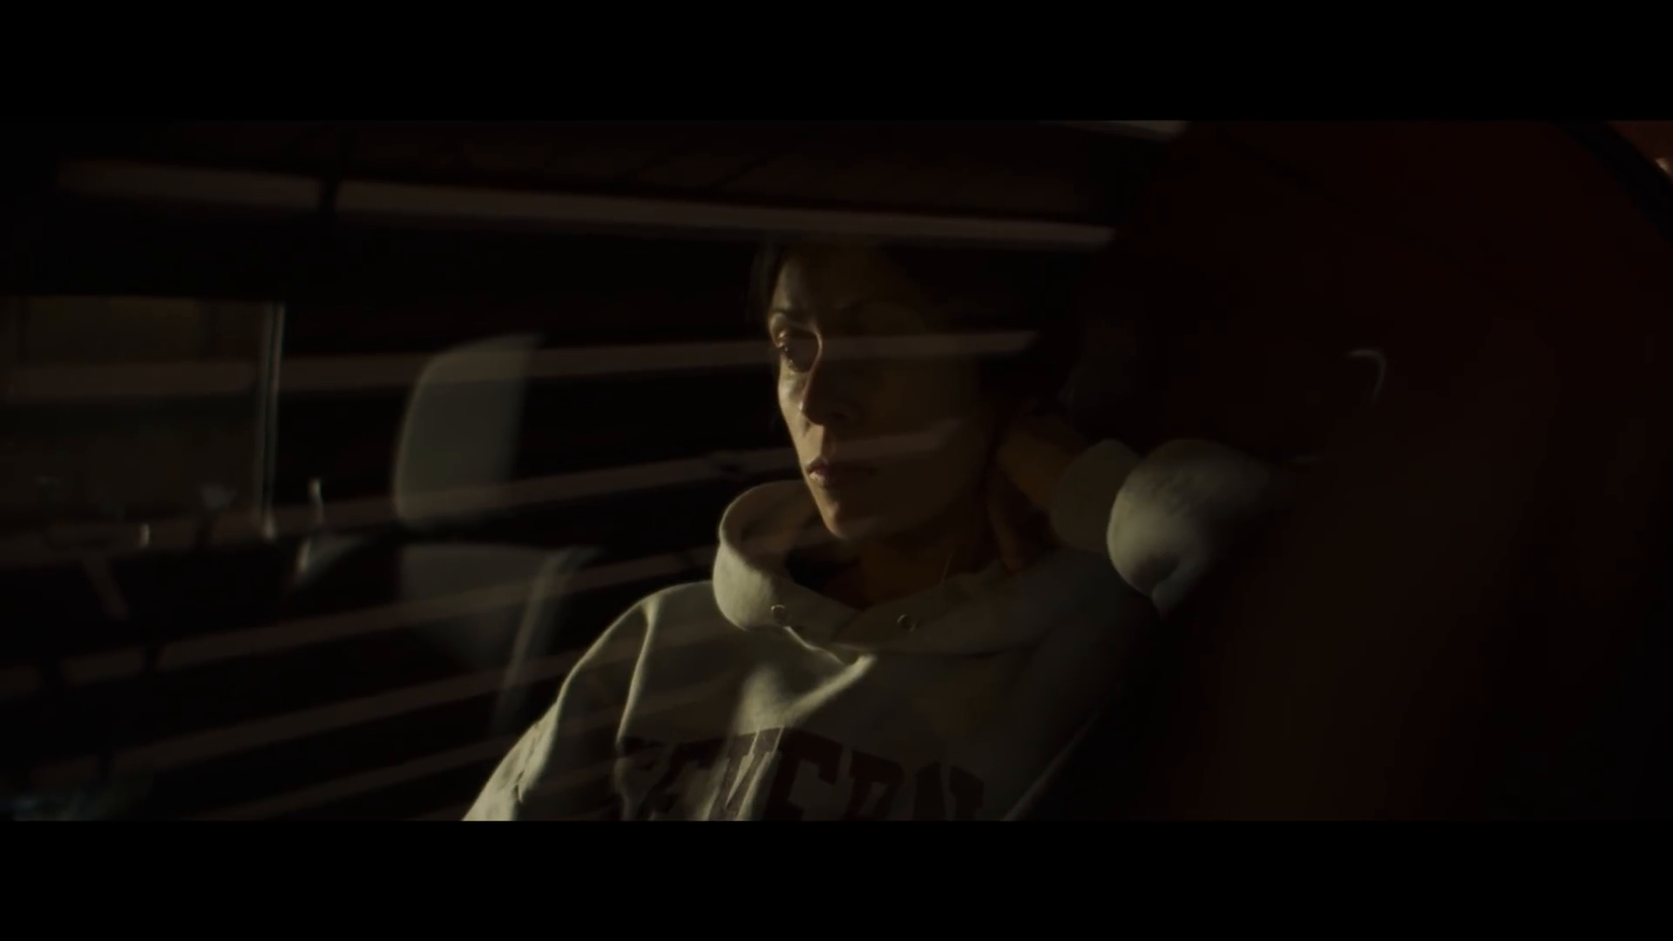
{"action": "key", "text": "Escape"}
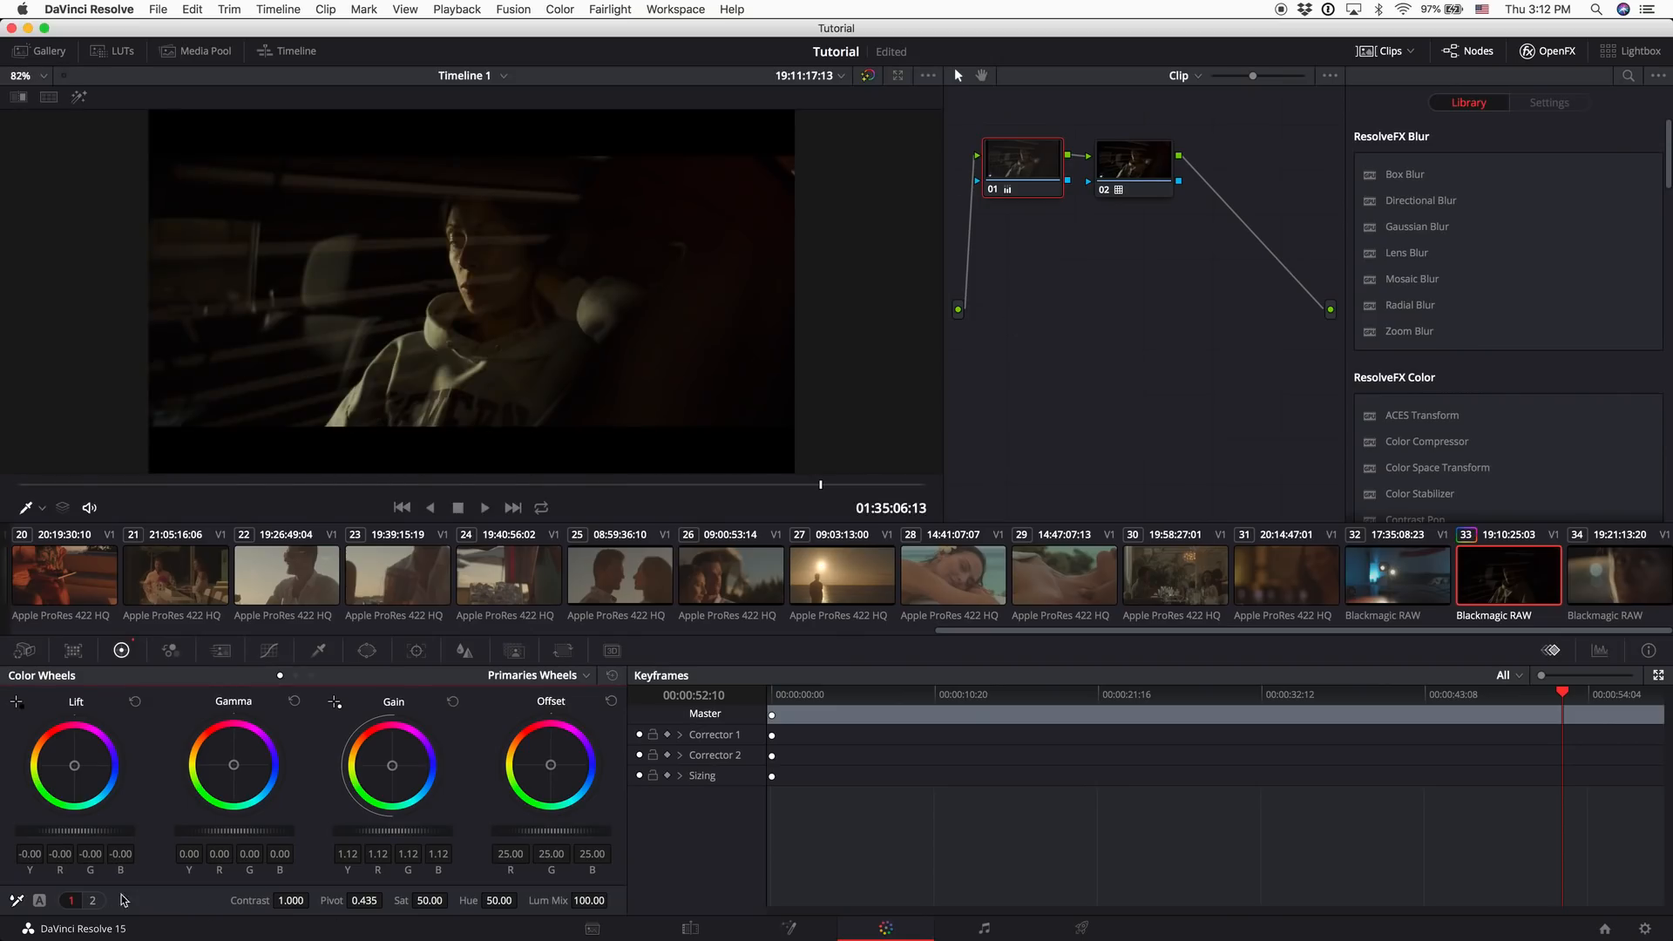
Try shifting node 01's temperature to -1220 and 2050 and its tint to -97 on clip 33, and reset both
{"action": "left_click", "coordinate": [92, 901]}
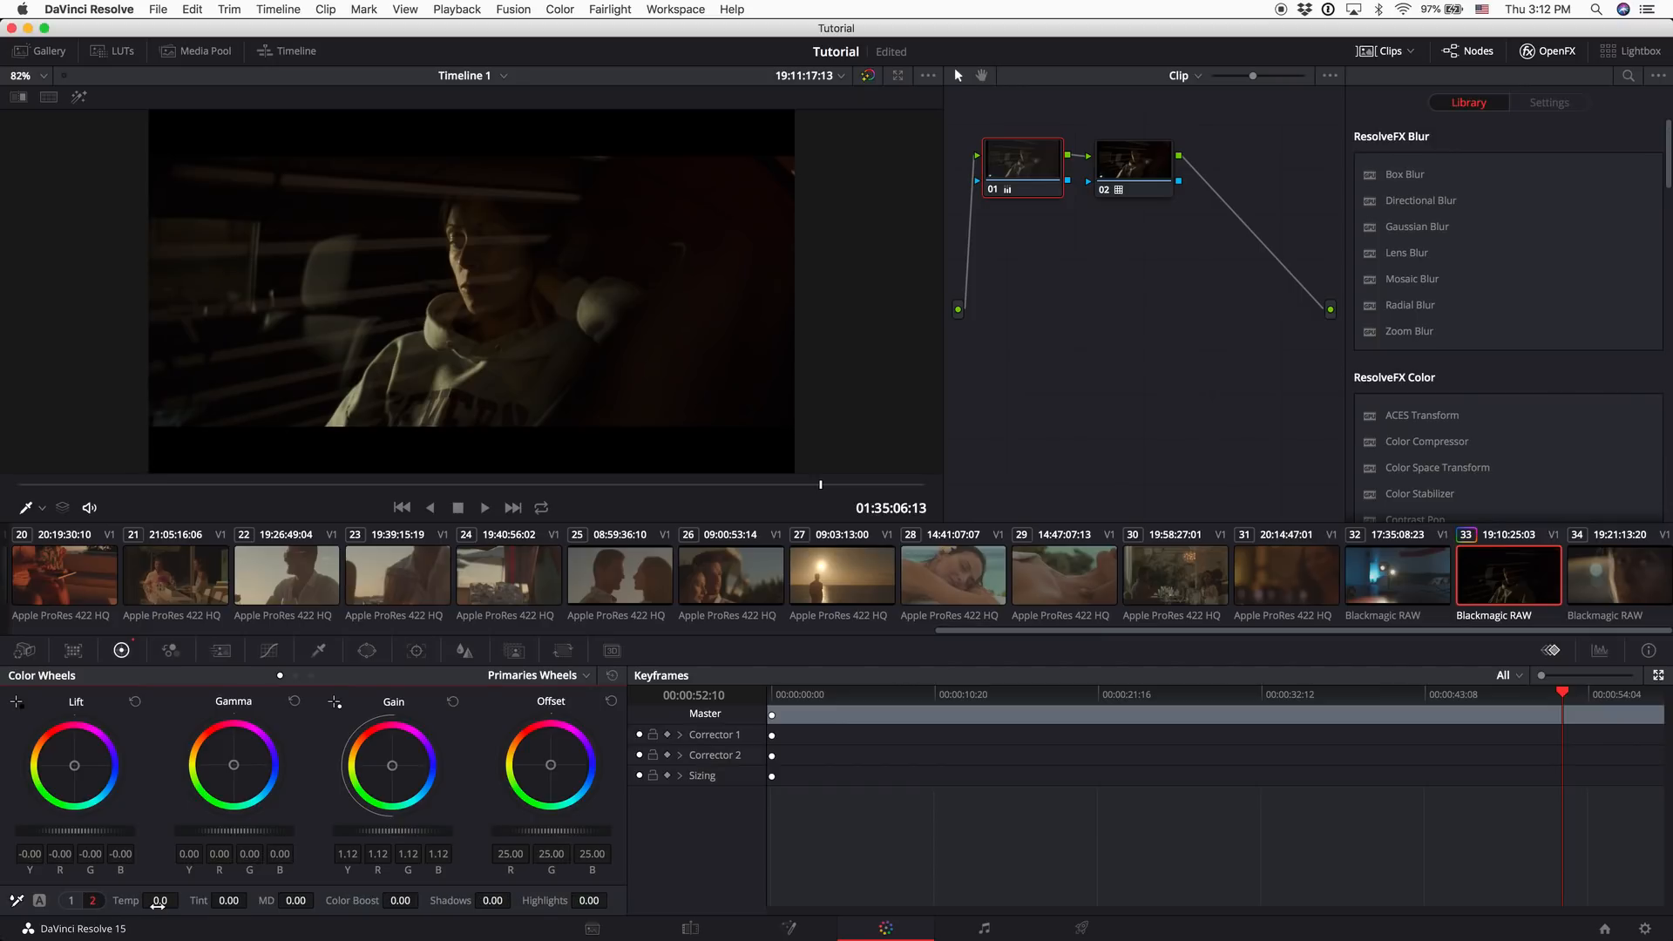
{"action": "left_click_drag", "start_coordinate": [64, 905], "coordinate": [91, 907]}
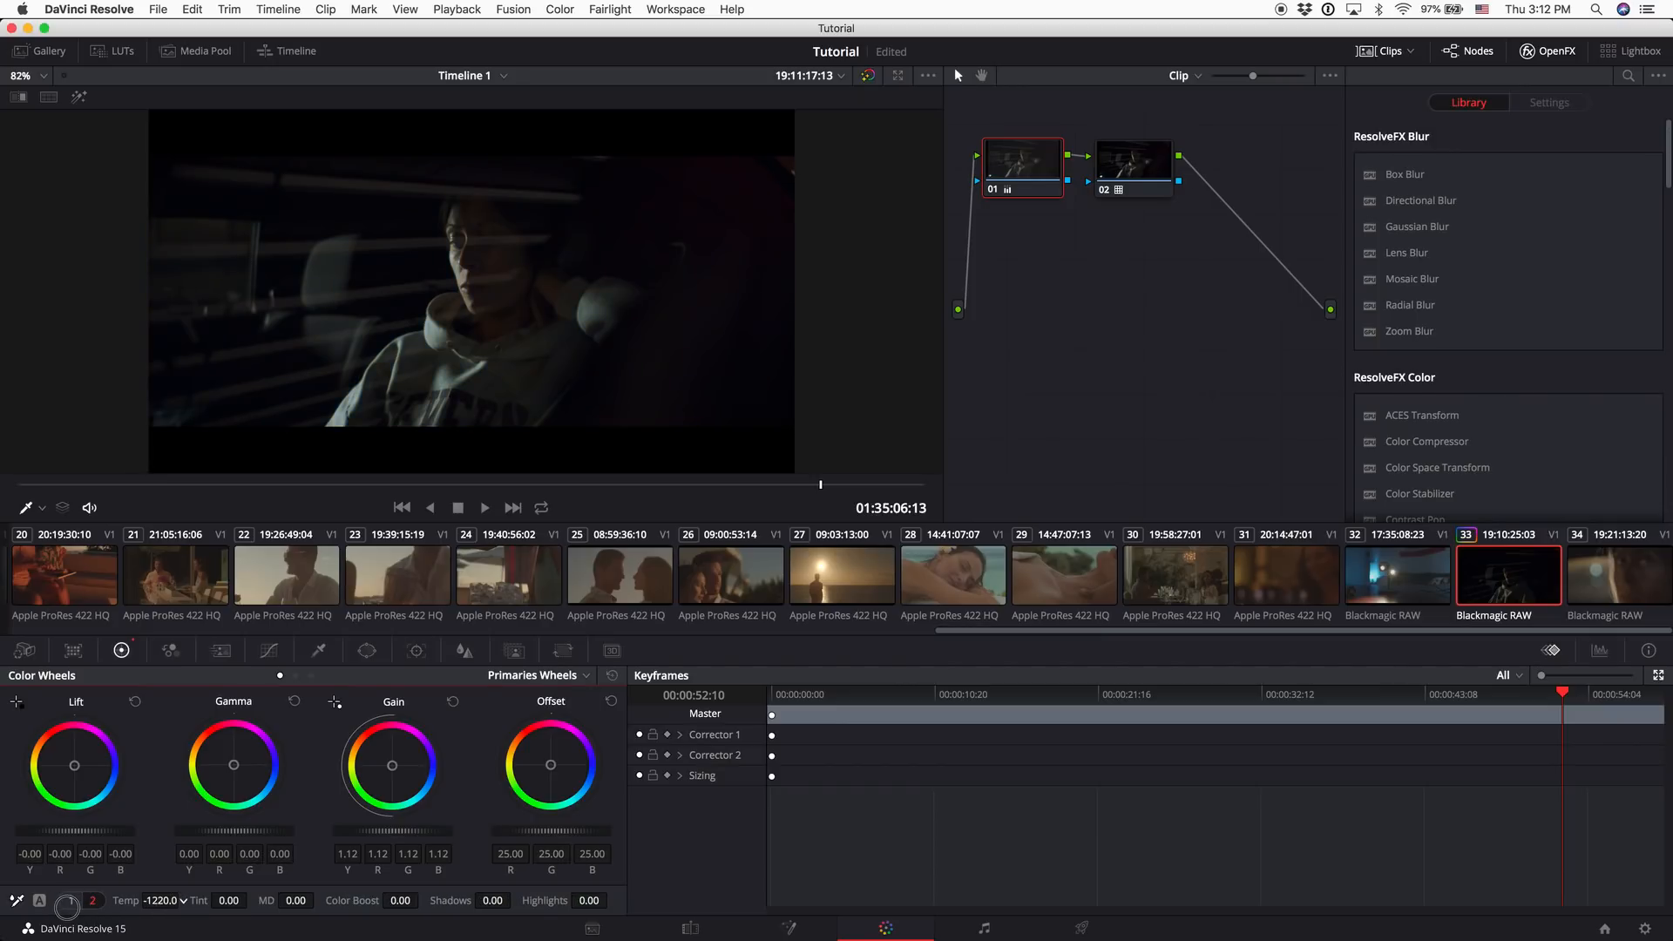
{"action": "left_click_drag", "start_coordinate": [836, 469], "coordinate": [1174, 474]}
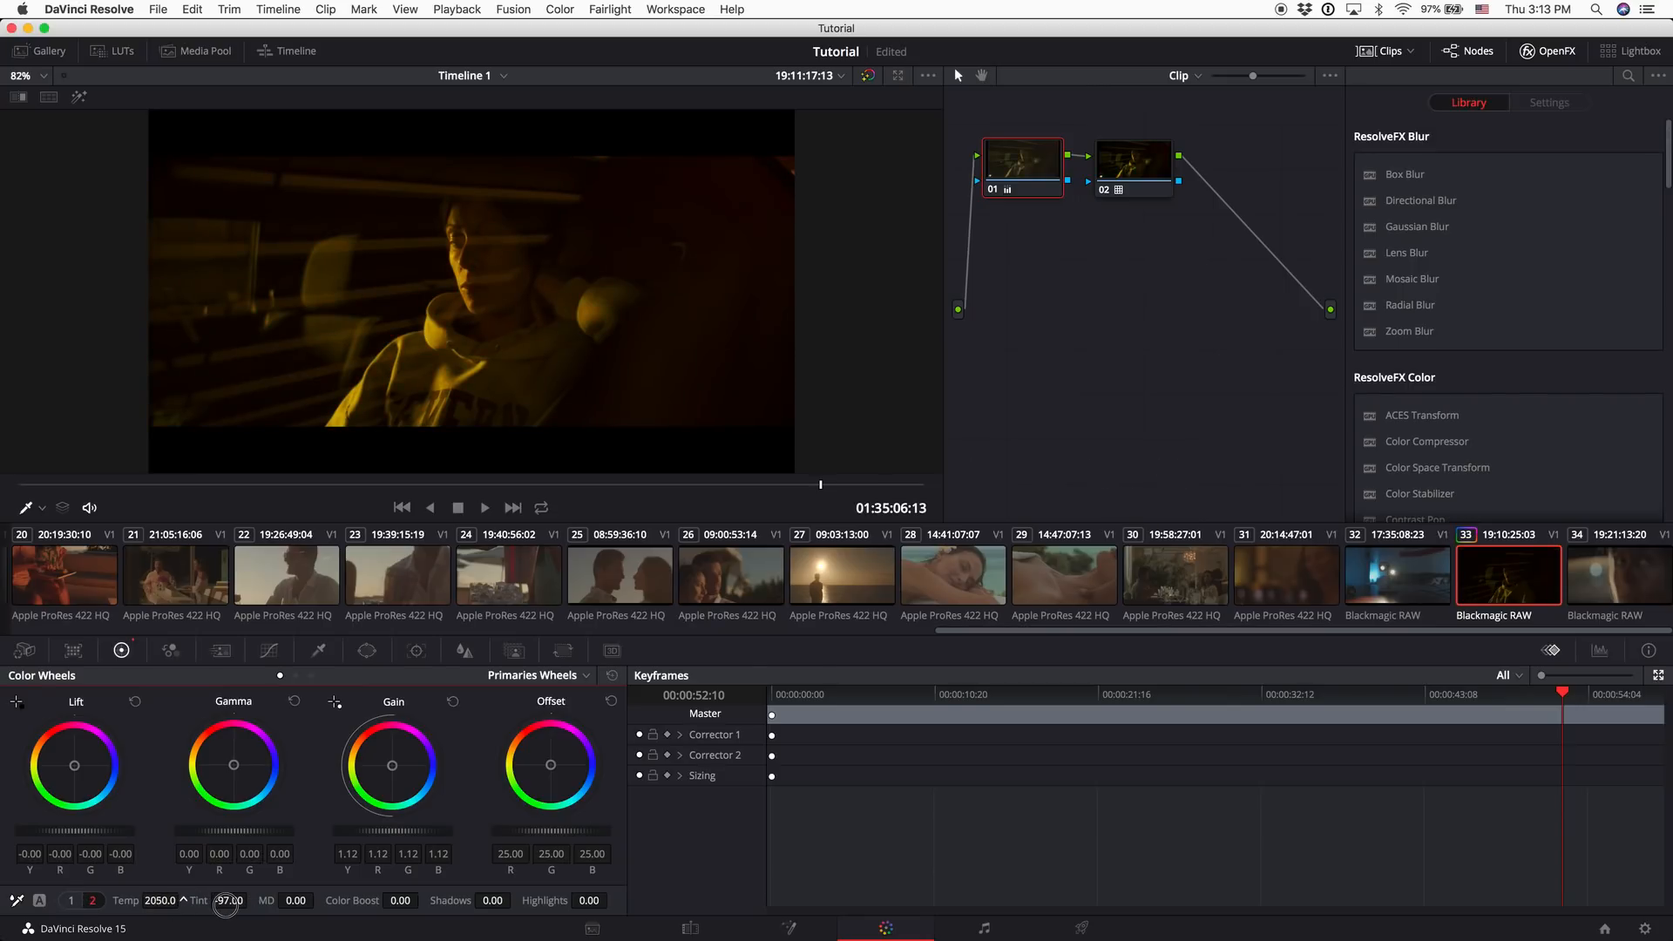
{"action": "left_click_drag", "start_coordinate": [126, 897], "coordinate": [1237, 509]}
{"action": "left_click_drag", "start_coordinate": [1062, 483], "coordinate": [750, 459]}
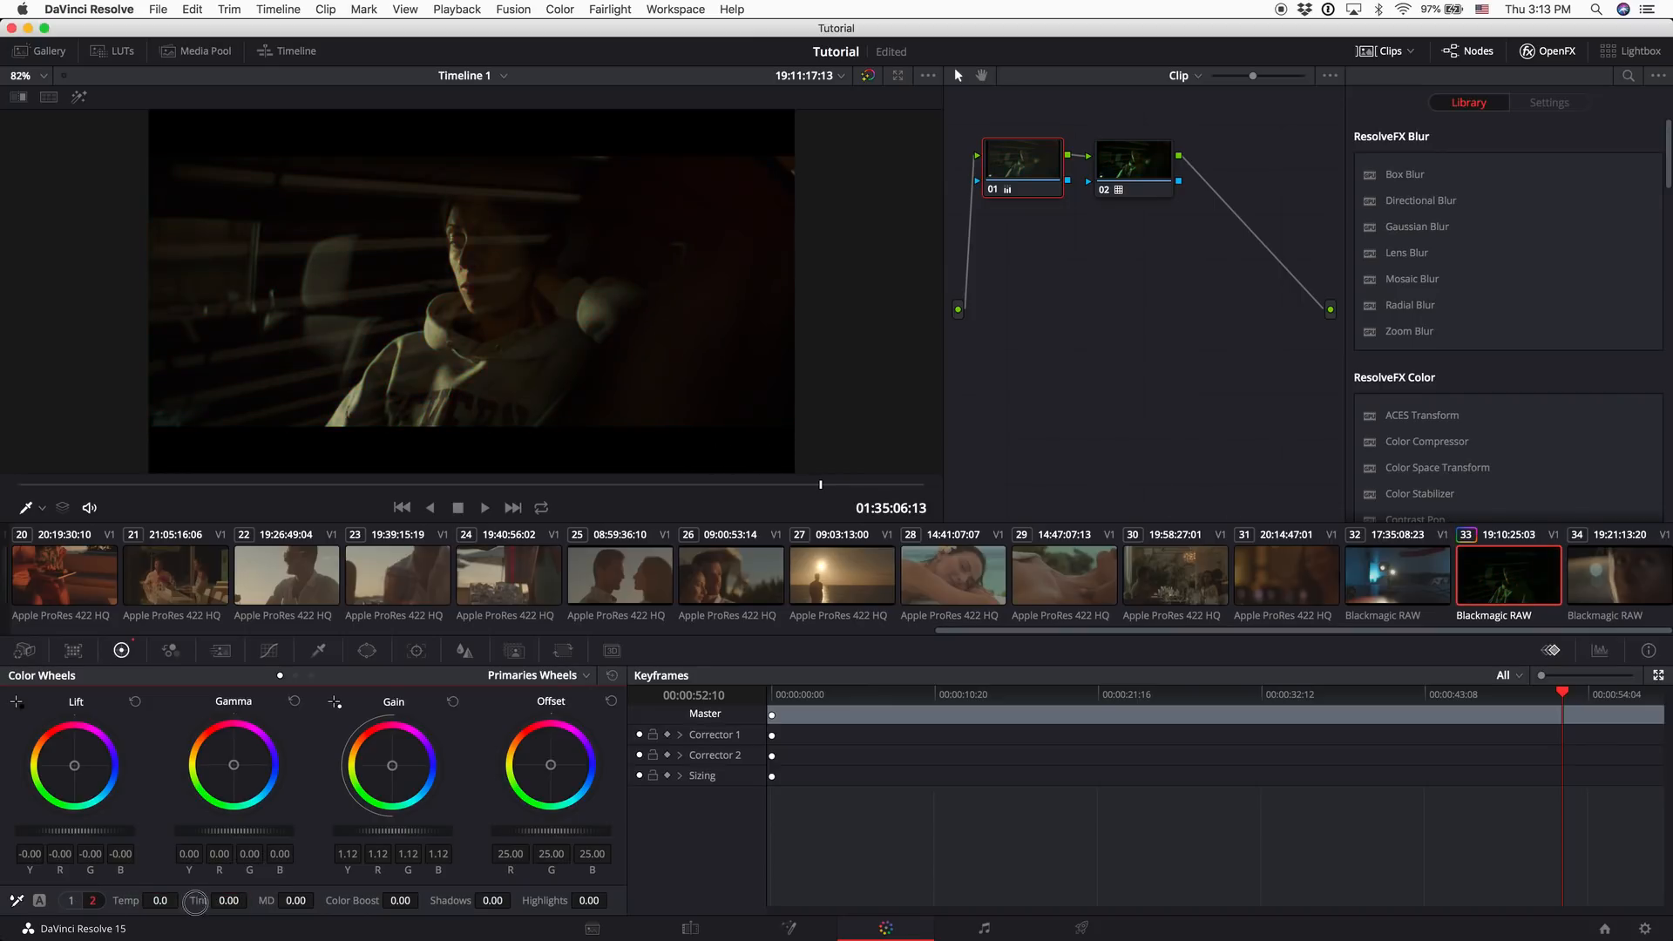
Set clip 33's Camera Raw to decode using Clip with a color temp of 2800, and review it in full-screen playback
{"action": "left_click", "coordinate": [23, 652]}
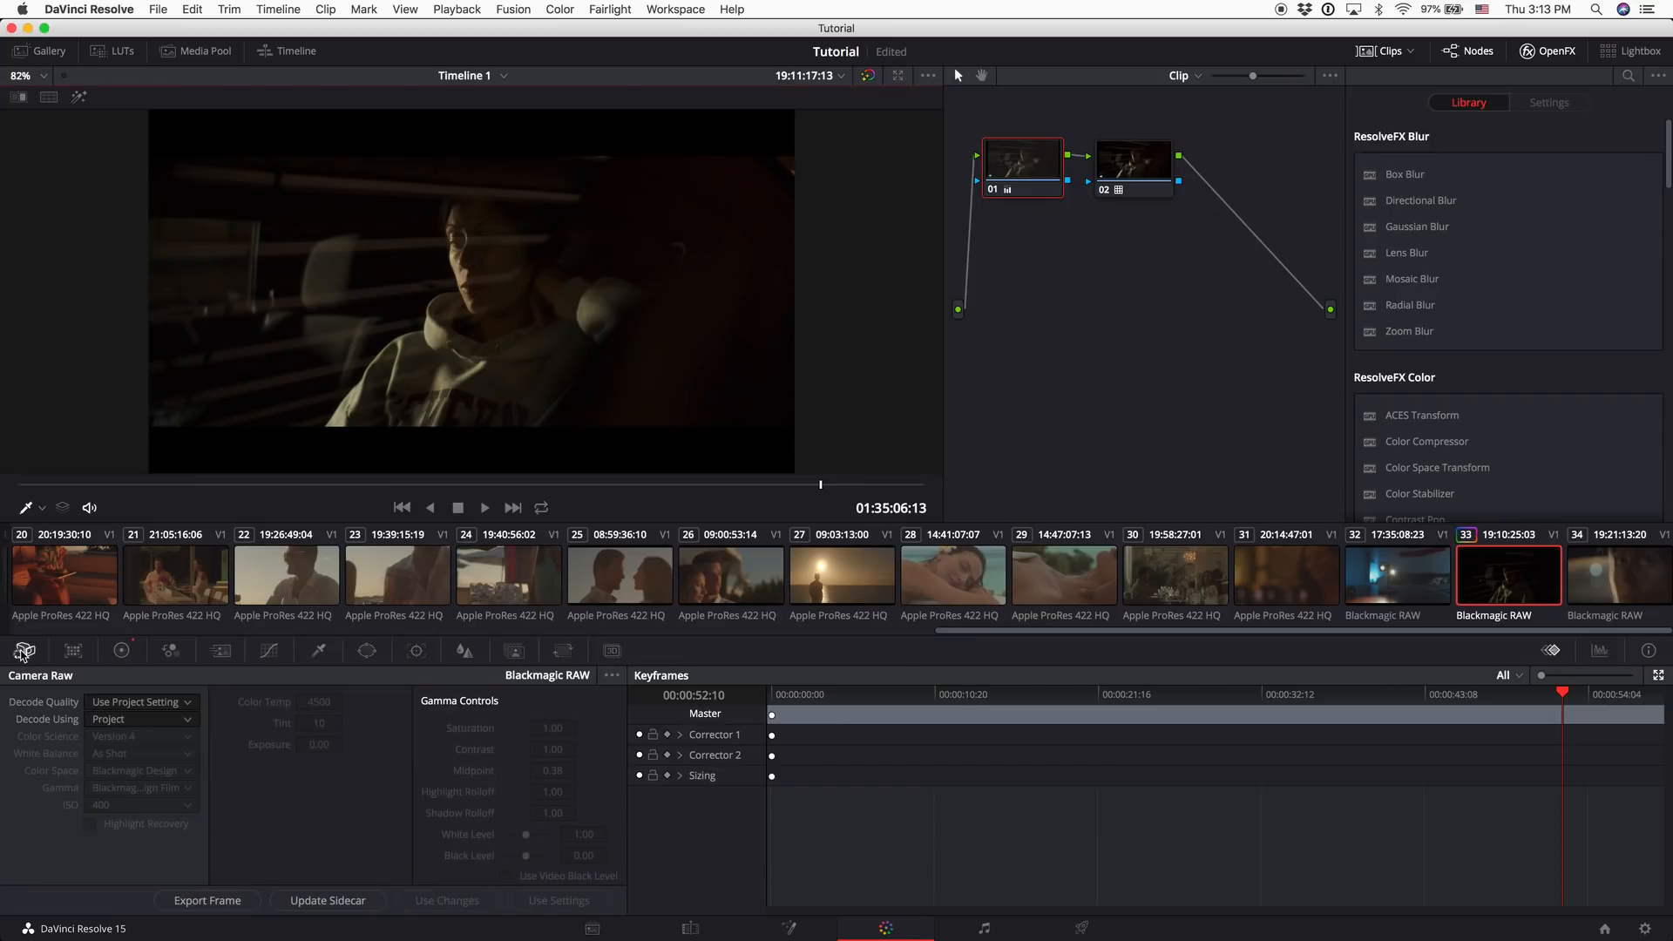
{"action": "left_click", "coordinate": [155, 720]}
{"action": "left_click", "coordinate": [130, 793]}
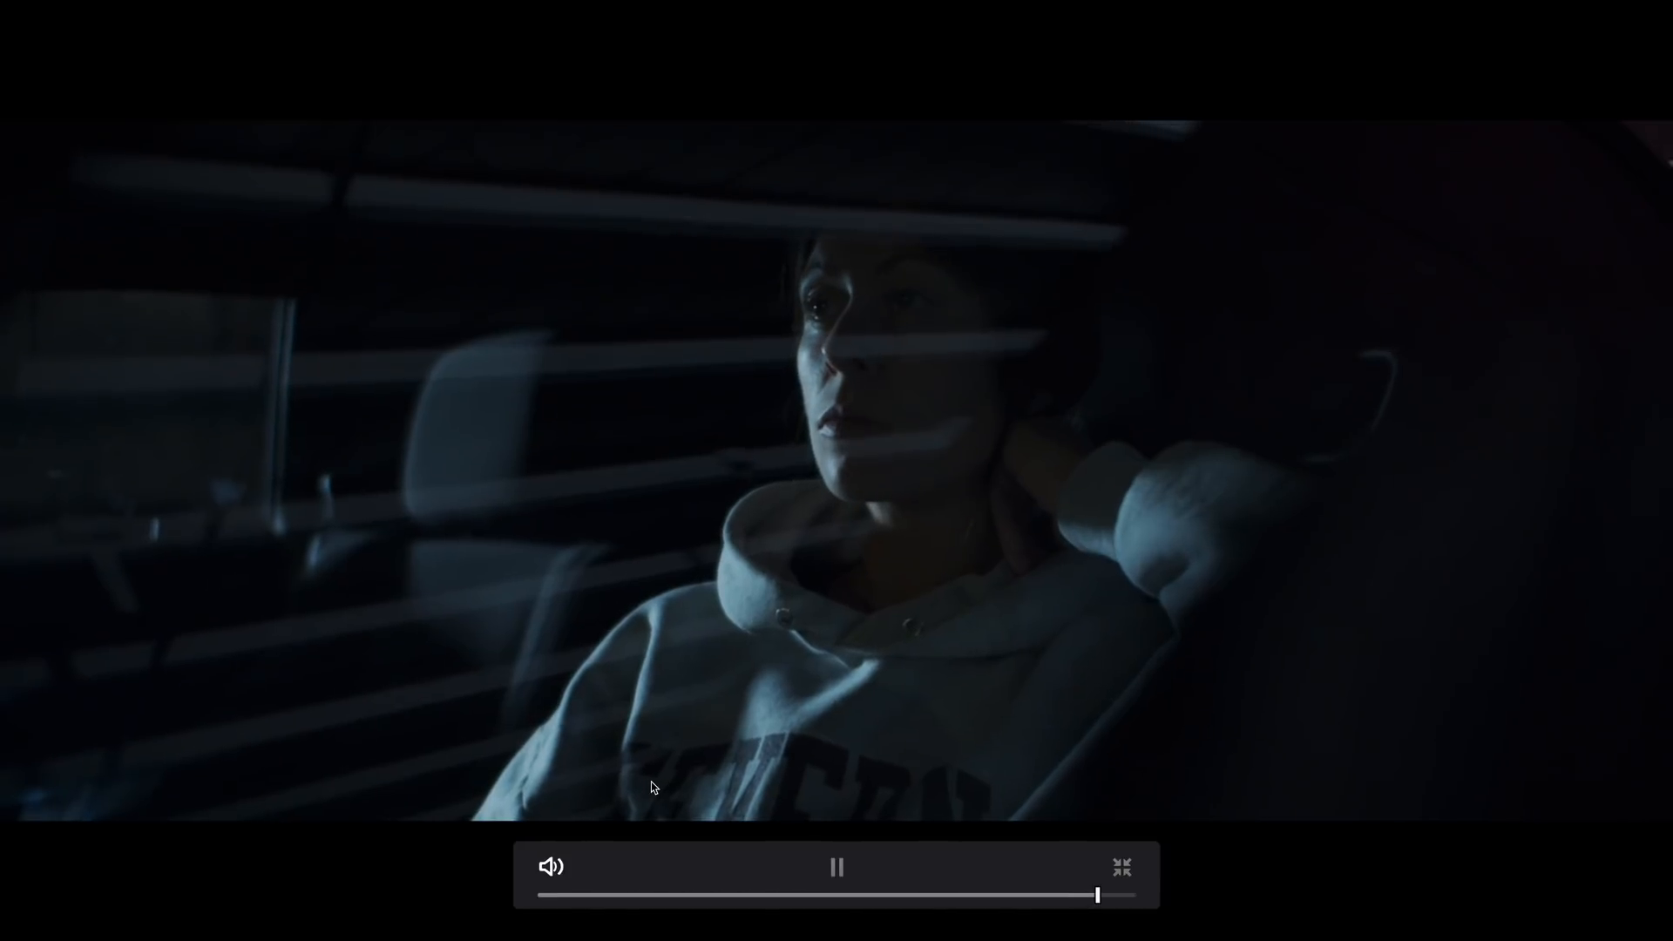
{"action": "key", "text": "space"}
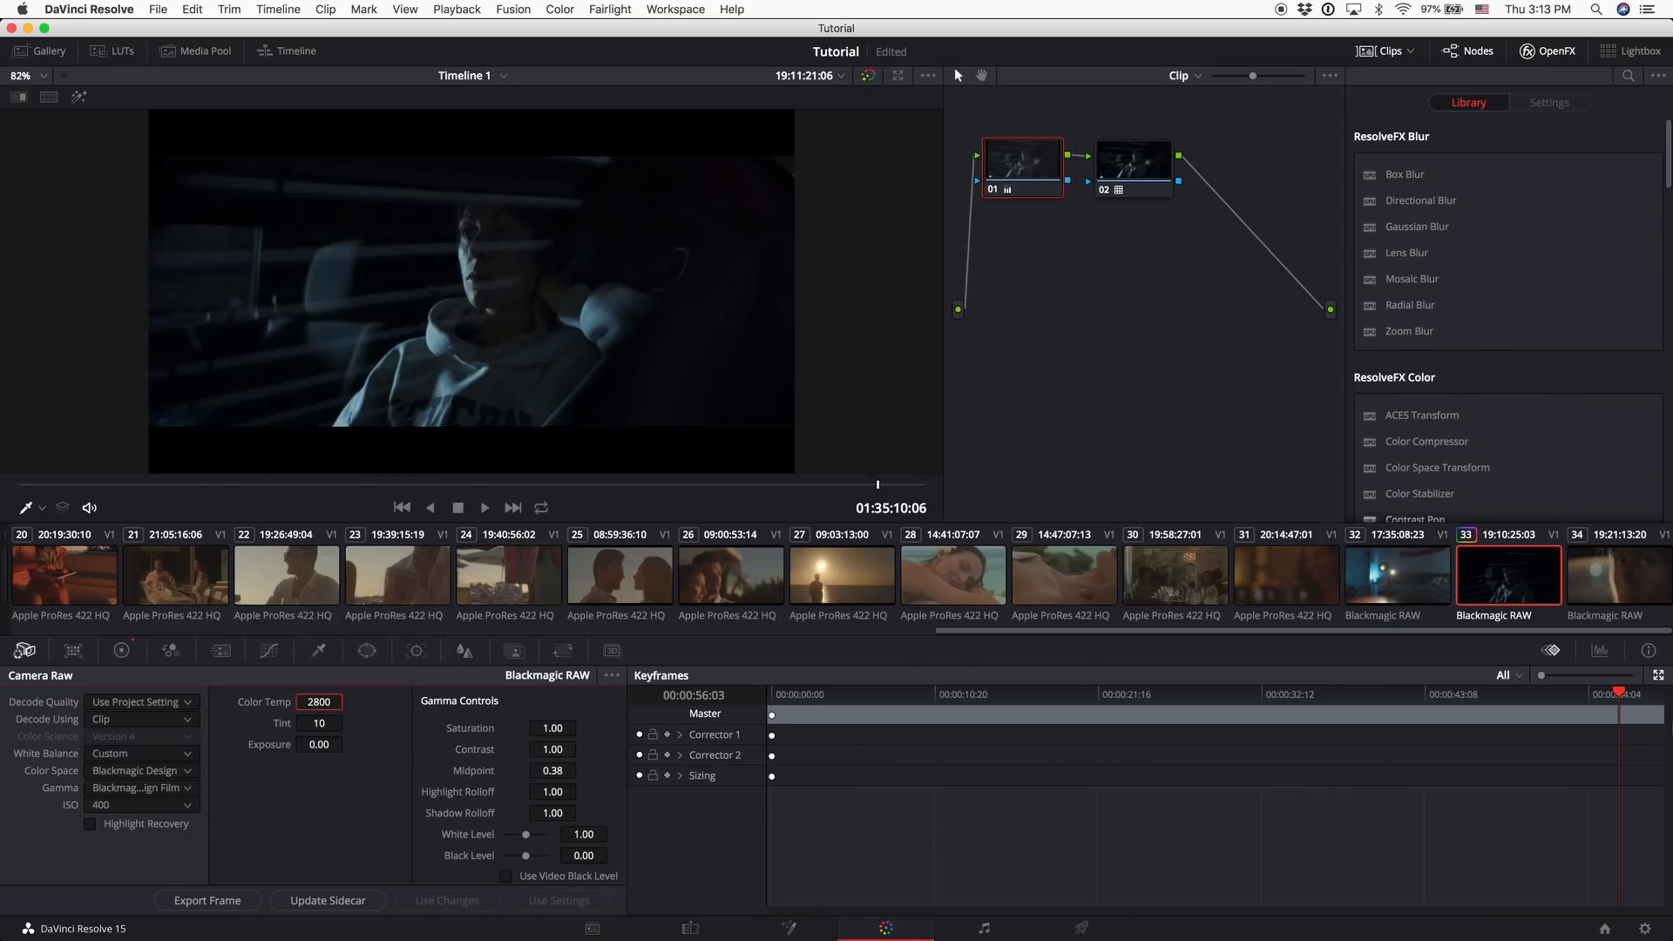
Carry clip 33's two-node grade over to clip 34 and check frames of the profile close-up in full screen
{"action": "left_click", "coordinate": [1129, 163]}
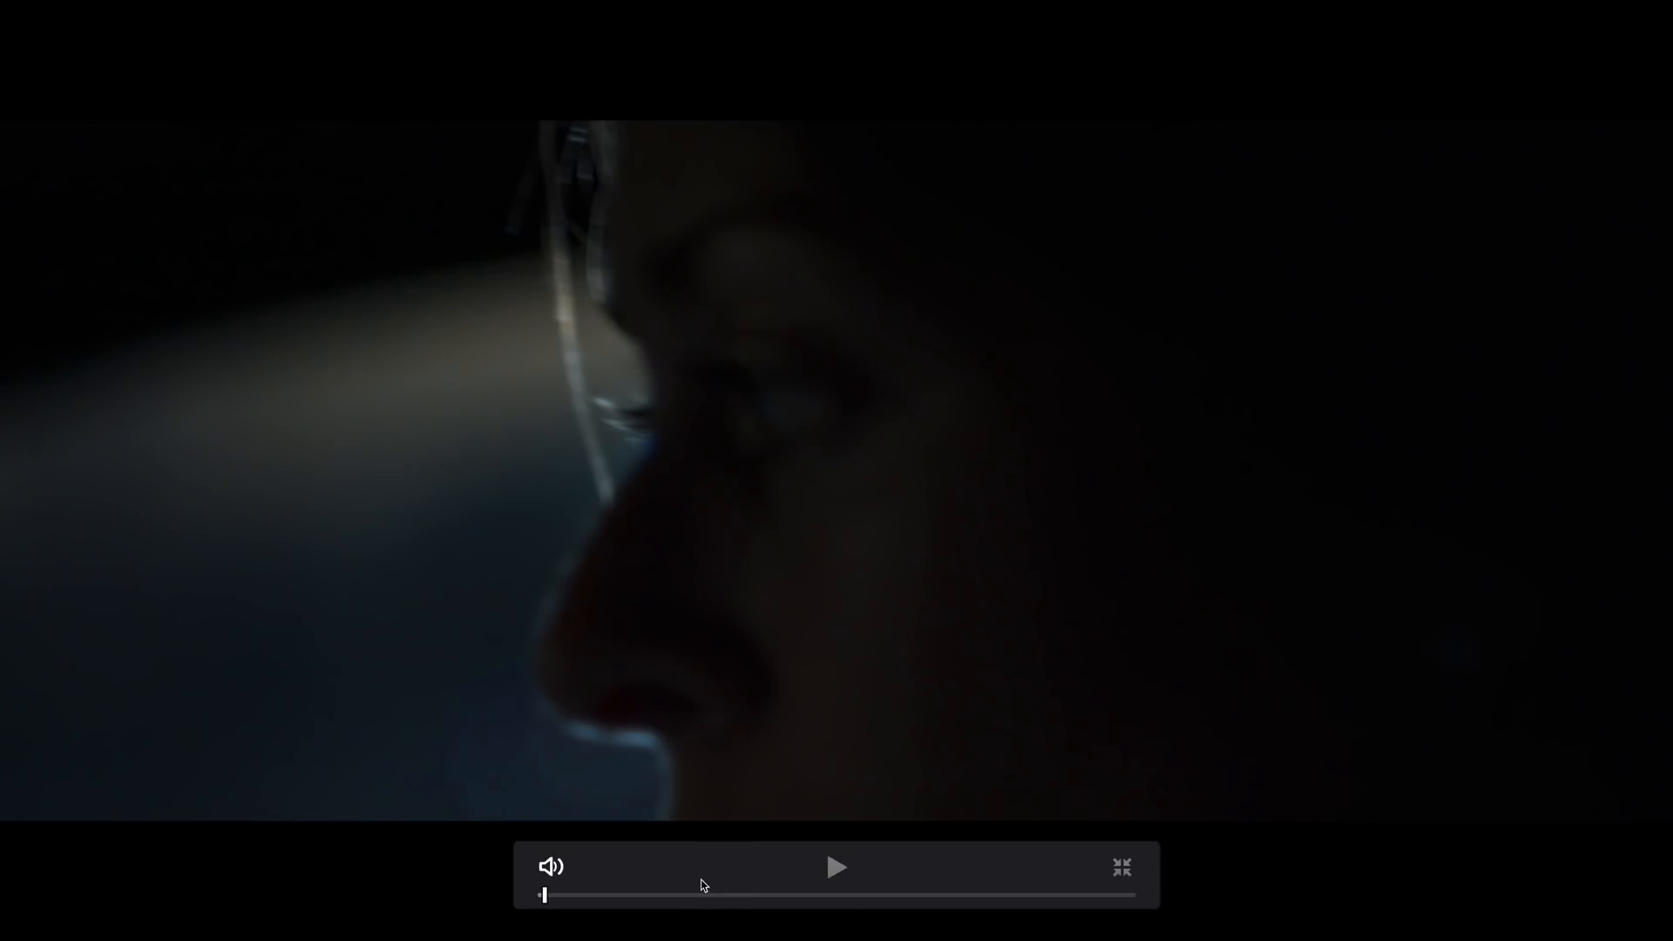
{"action": "left_click_drag", "start_coordinate": [625, 895], "coordinate": [664, 895]}
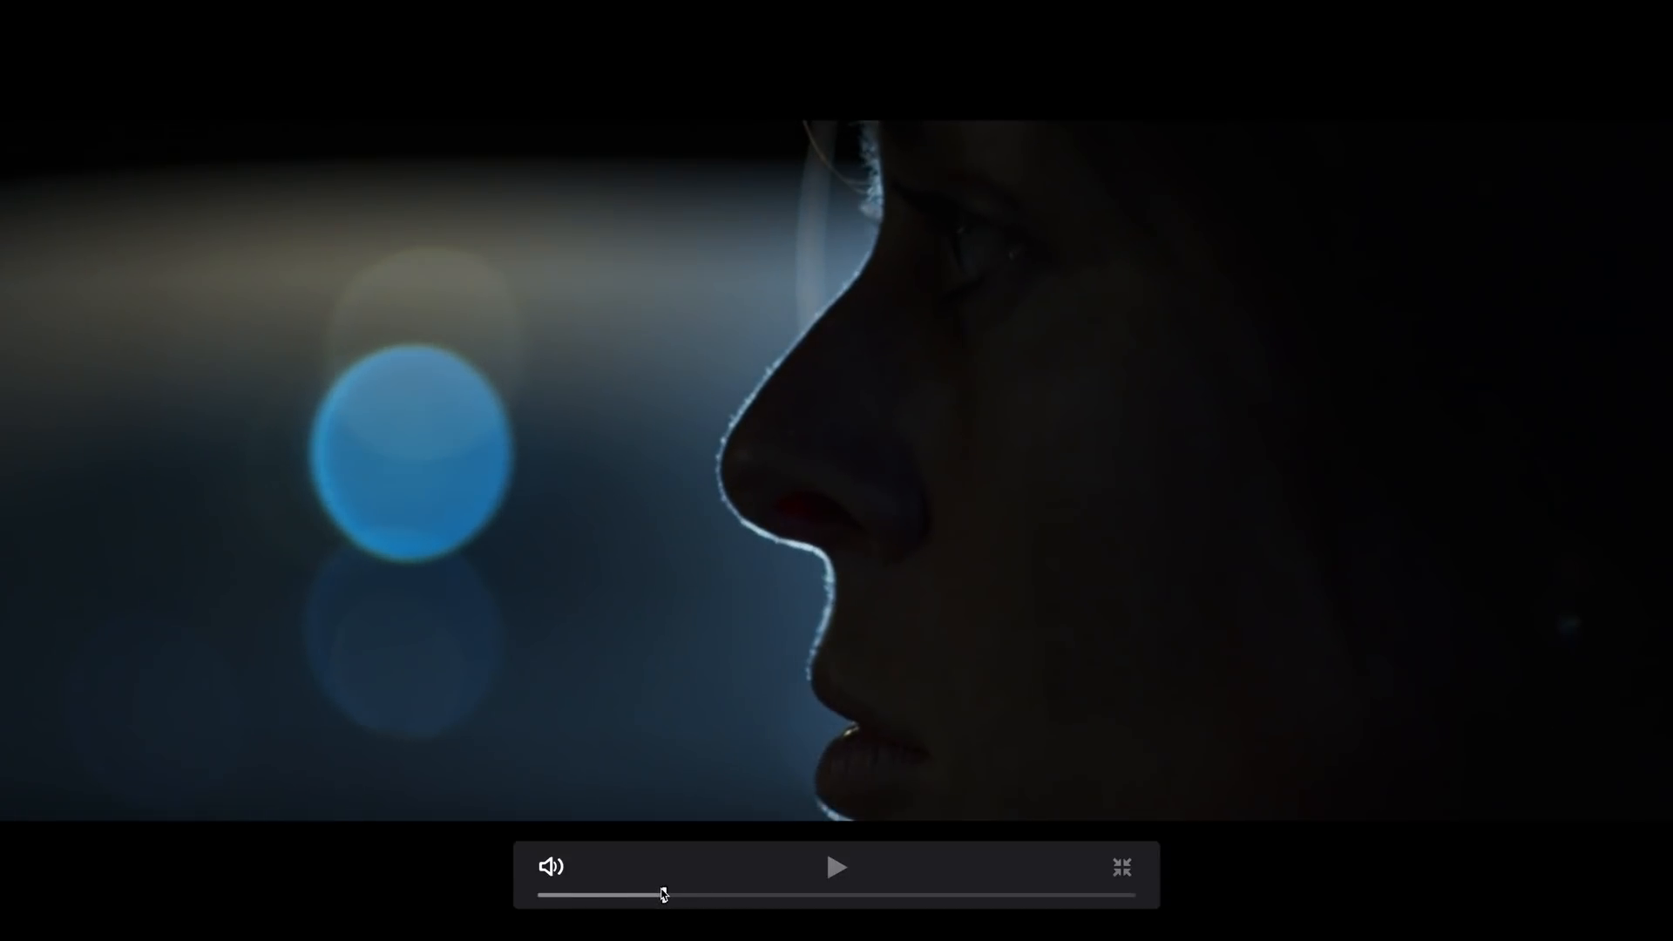
{"action": "key", "text": "Escape"}
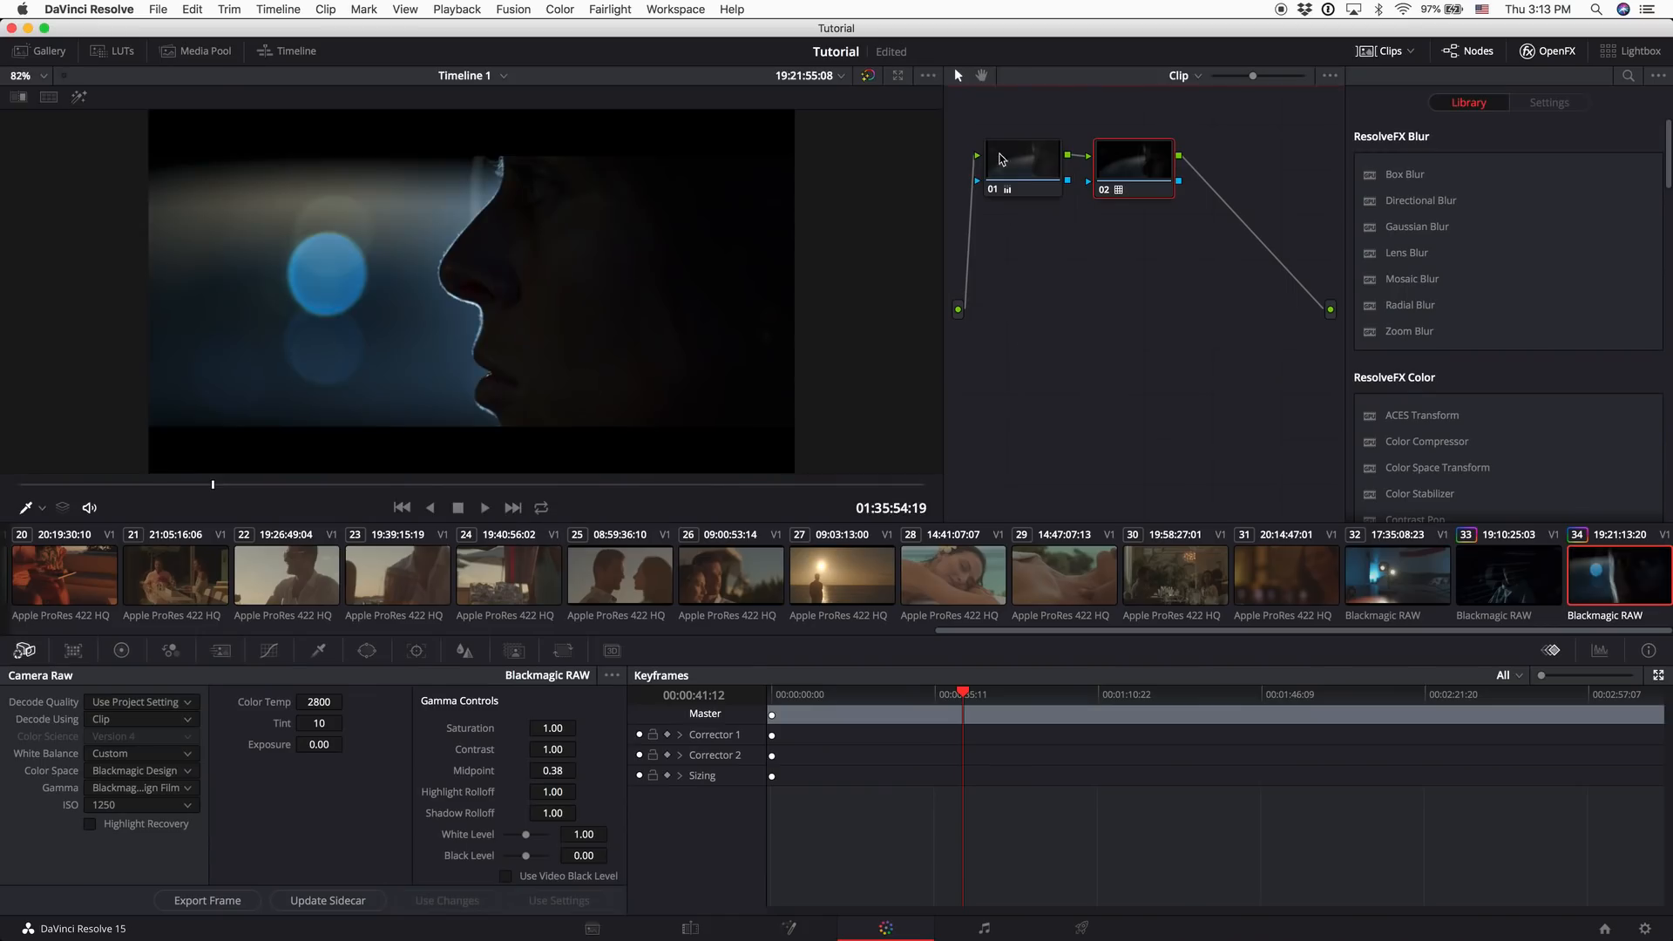
Raise node 01's lift to 0.01 on clip 34 and review the profile close-up in full-screen playback
{"action": "left_click", "coordinate": [113, 655]}
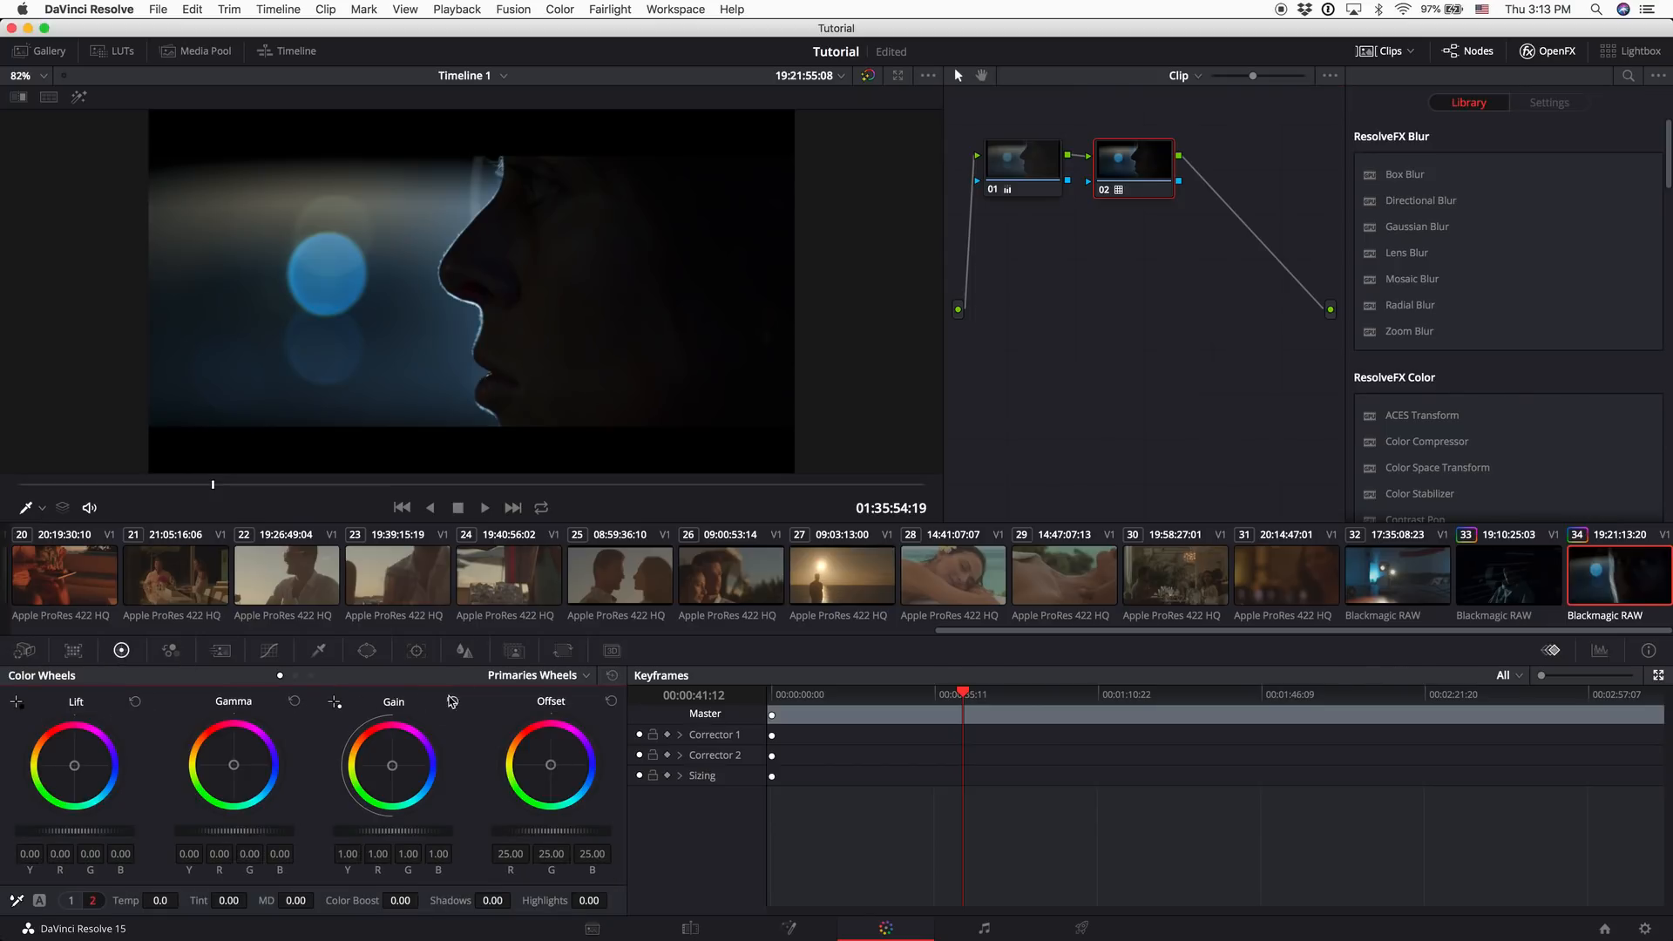
{"action": "left_click", "coordinate": [1018, 161]}
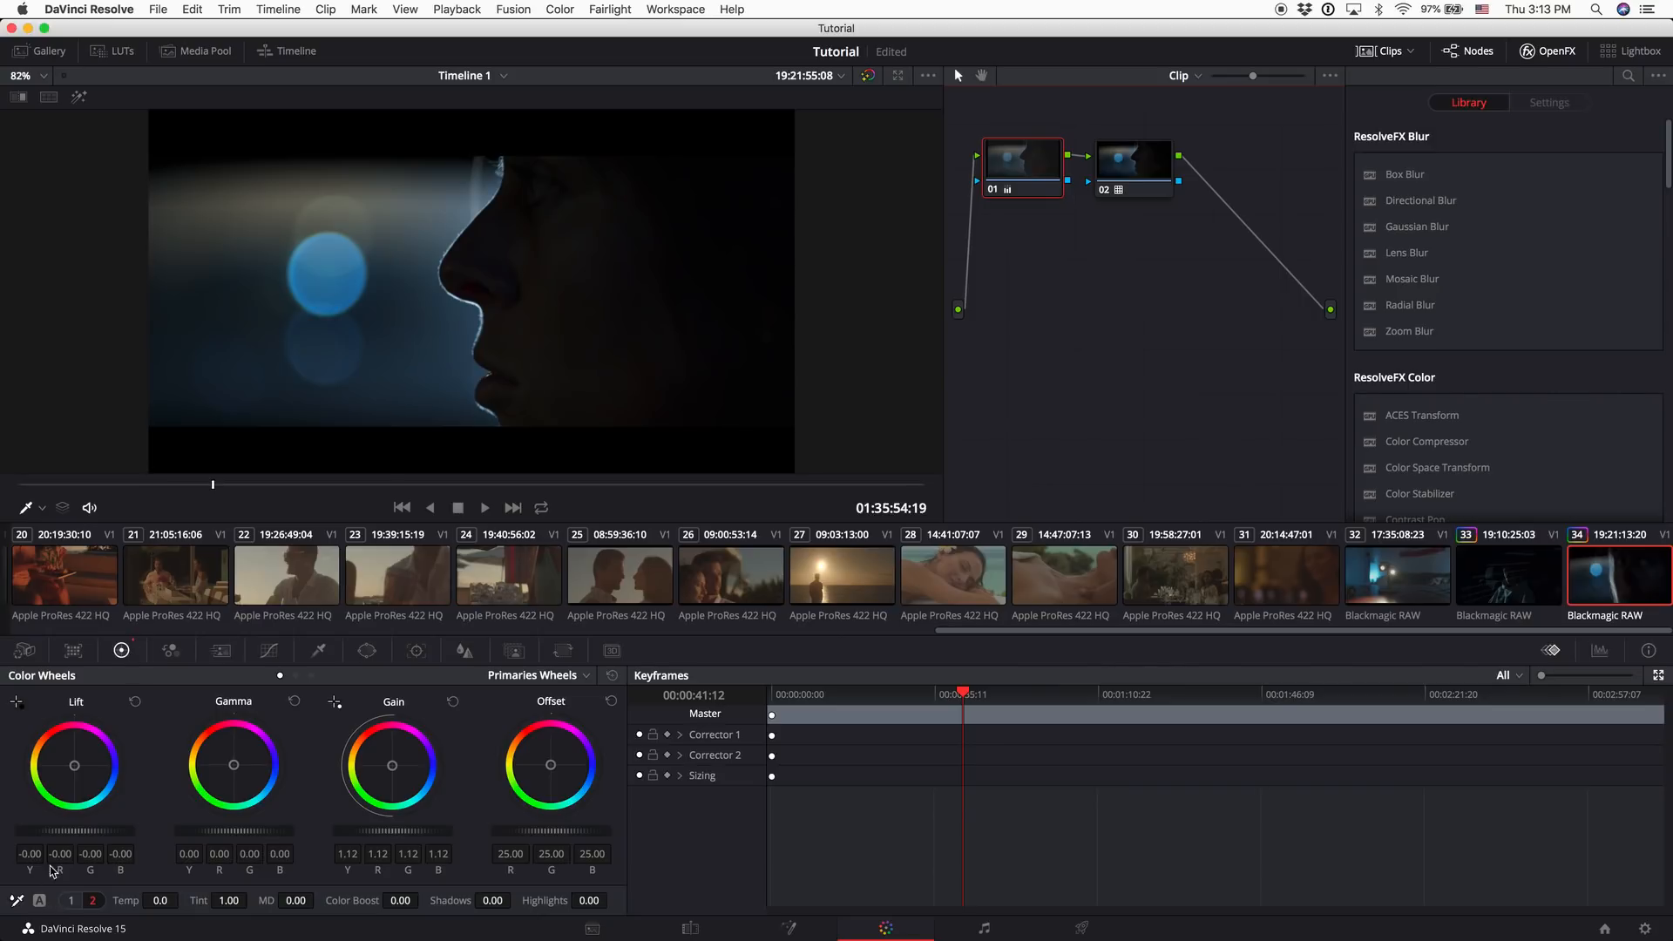
{"action": "mouse_move", "coordinate": [48, 832]}
{"action": "left_mouse_down"}
{"action": "mouse_move", "coordinate": [75, 832]}
{"action": "mouse_move", "coordinate": [35, 838]}
{"action": "left_mouse_up"}
{"action": "key", "text": "super+f"}
{"action": "key", "text": "space"}
{"action": "key", "text": "space"}
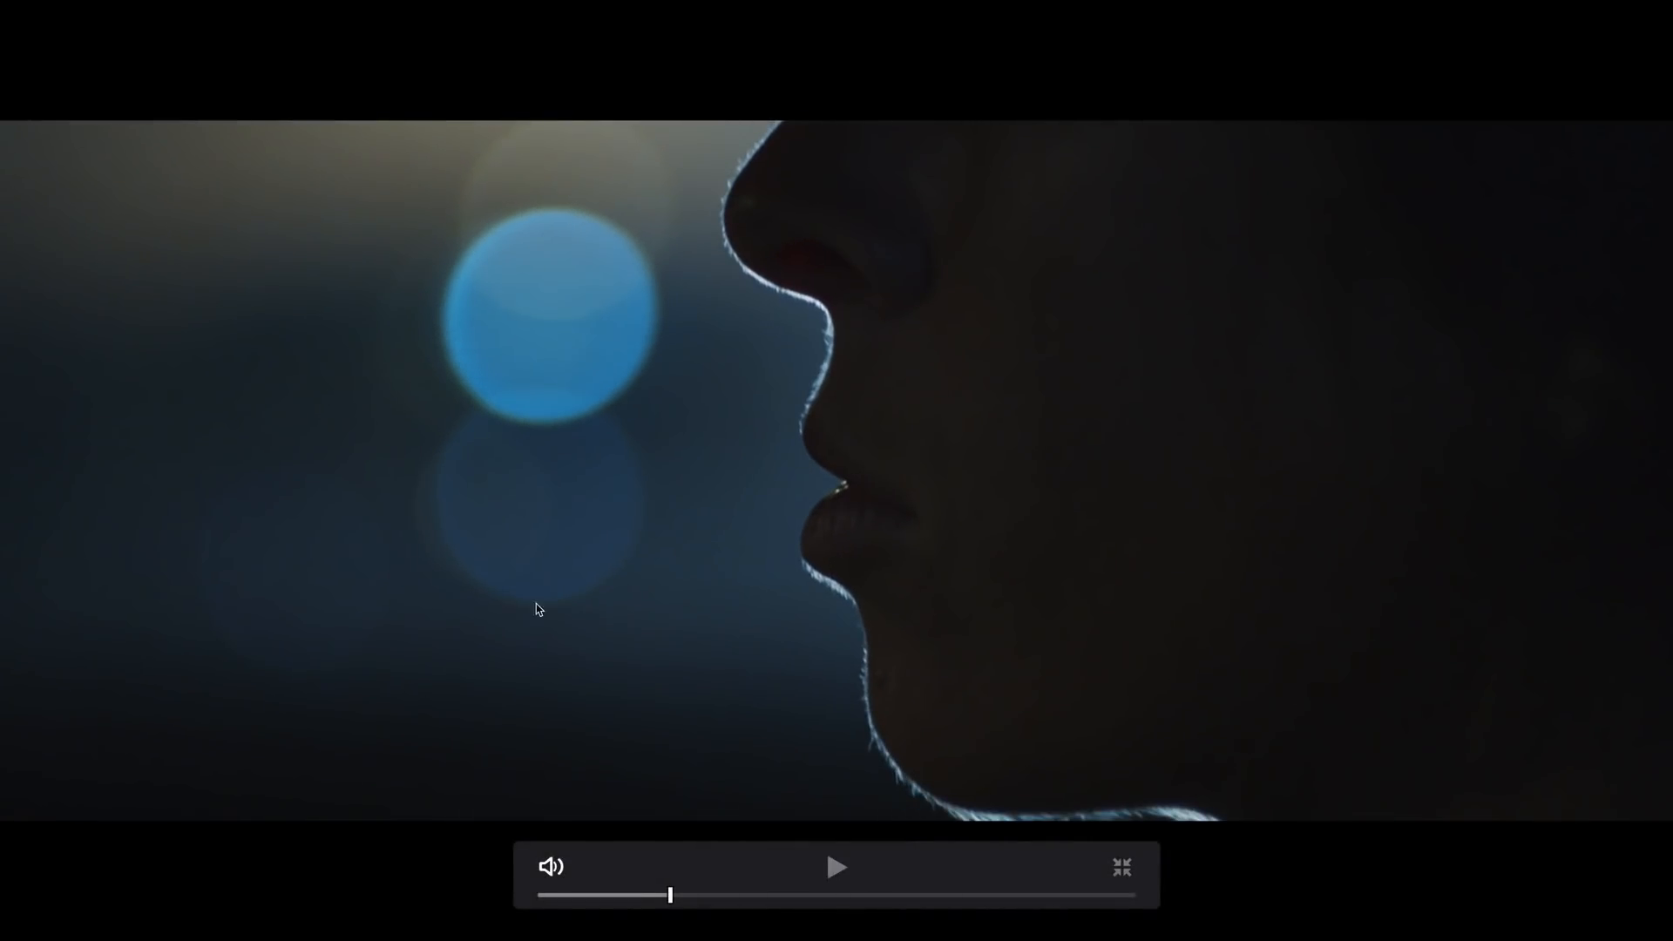
Examine a later profile frame of clip 34 in full screen, and compare it with node 02's LUT disabled and enabled
{"action": "left_click_drag", "start_coordinate": [680, 895], "coordinate": [857, 895]}
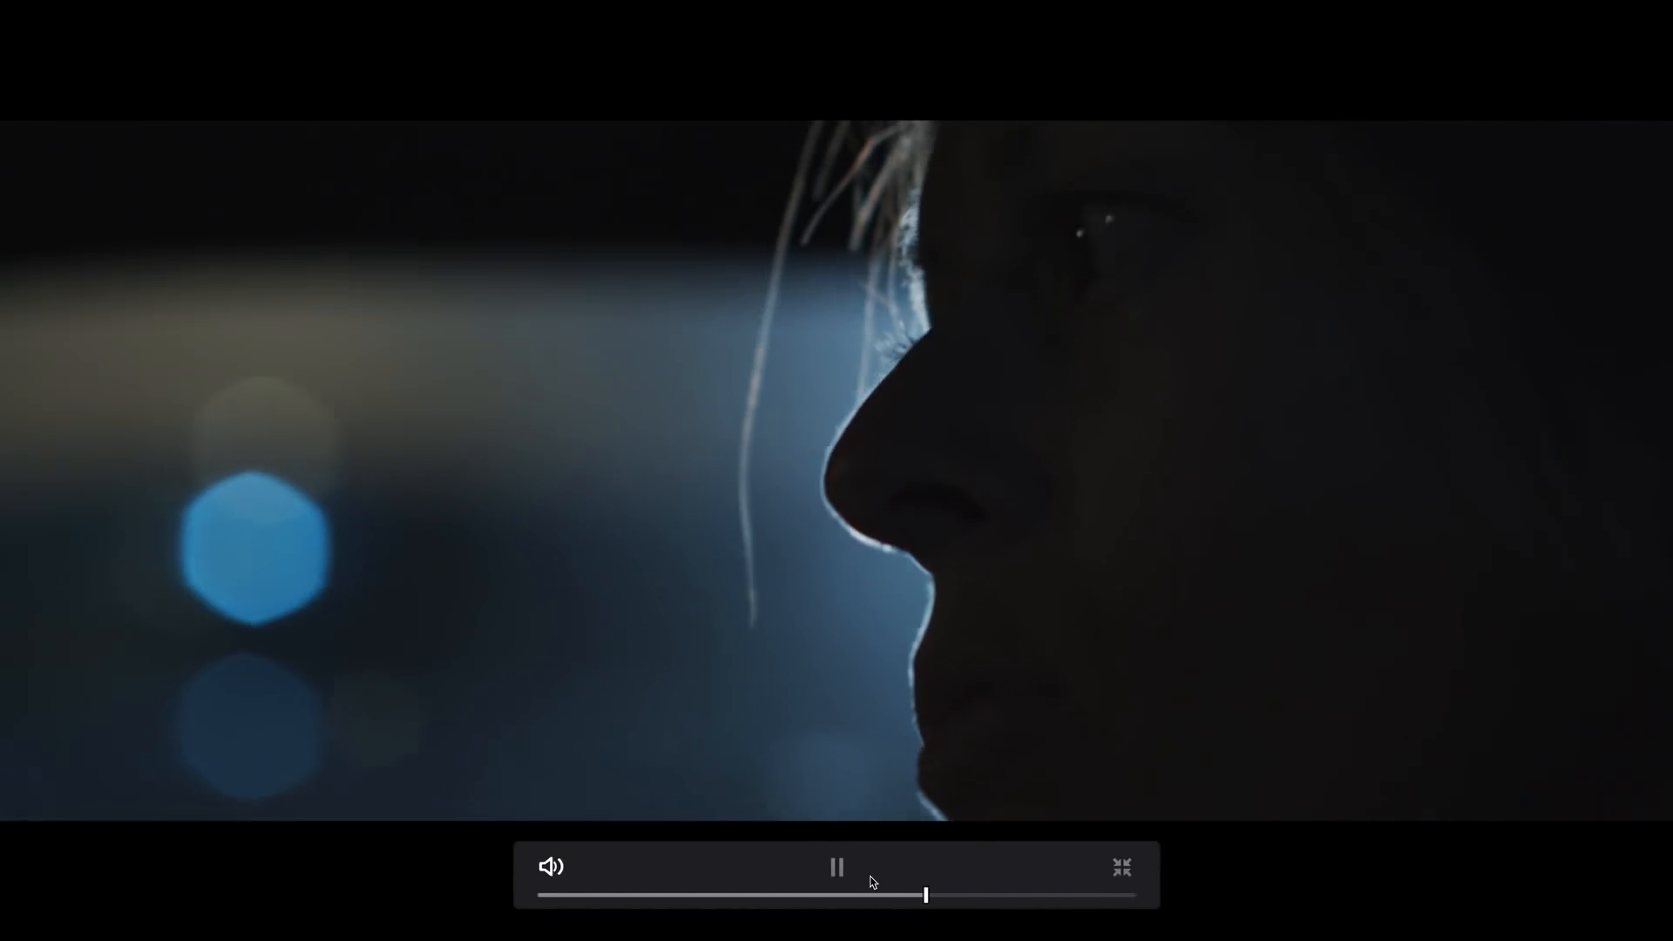
{"action": "left_click", "coordinate": [1161, 463]}
{"action": "key", "text": "Left"}
{"action": "key", "text": "Left"}
{"action": "key", "text": "Left"}
{"action": "key", "text": "Left"}
{"action": "key", "text": "Left"}
{"action": "key", "text": "Left"}
{"action": "key", "text": "Left"}
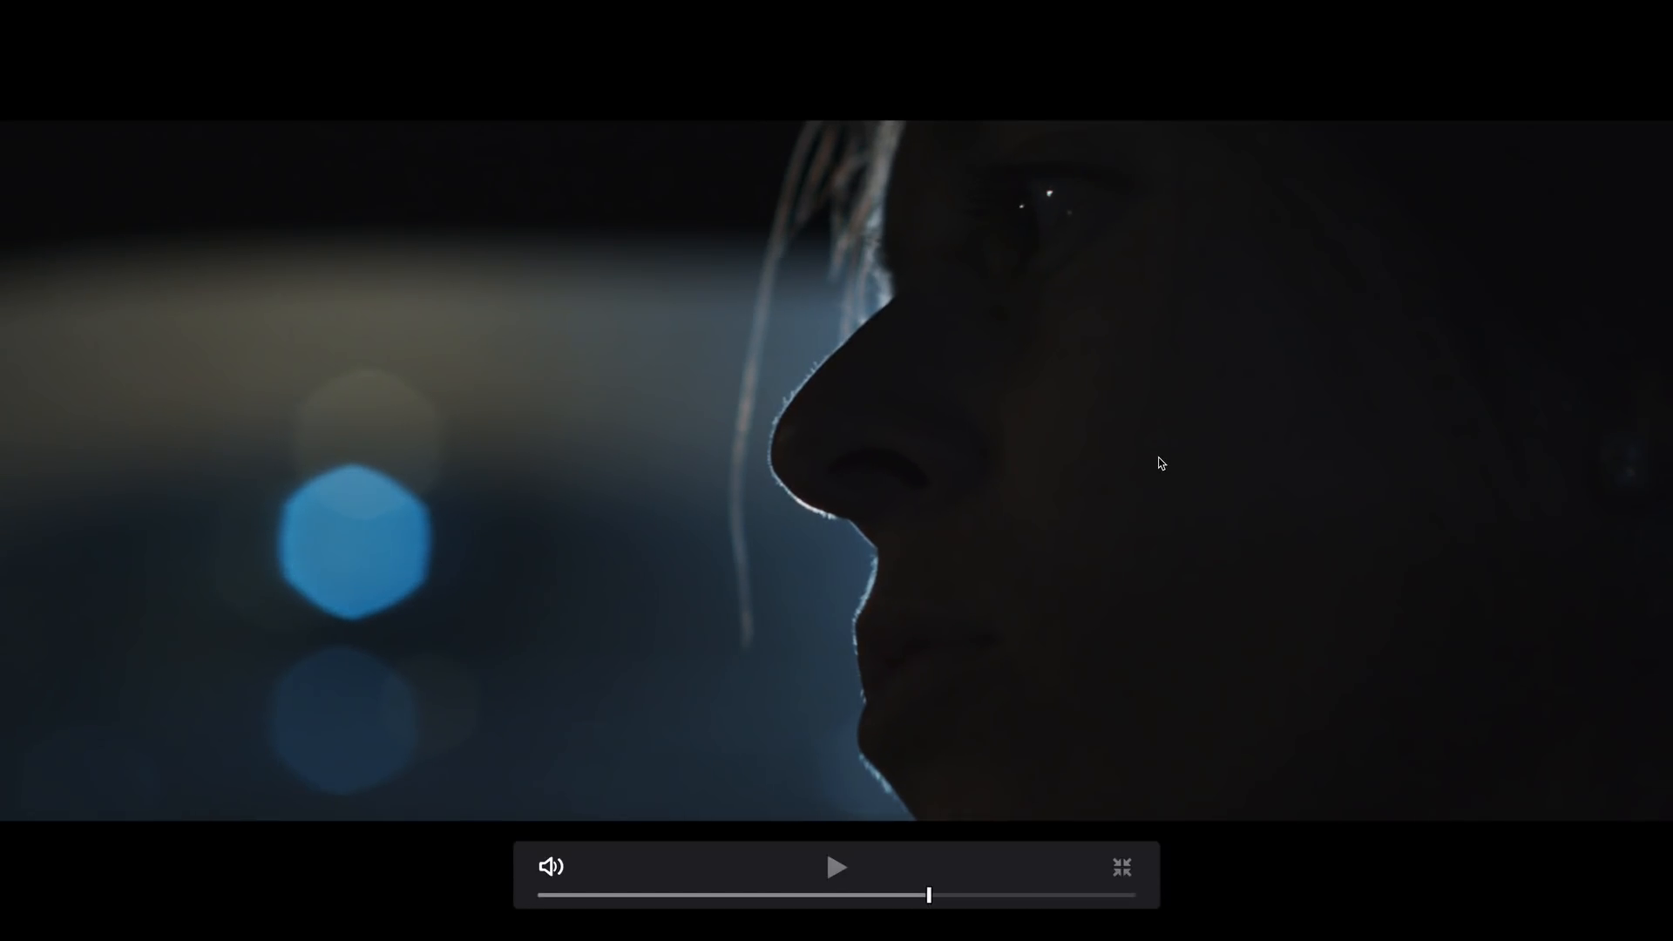
{"action": "key", "text": "Escape"}
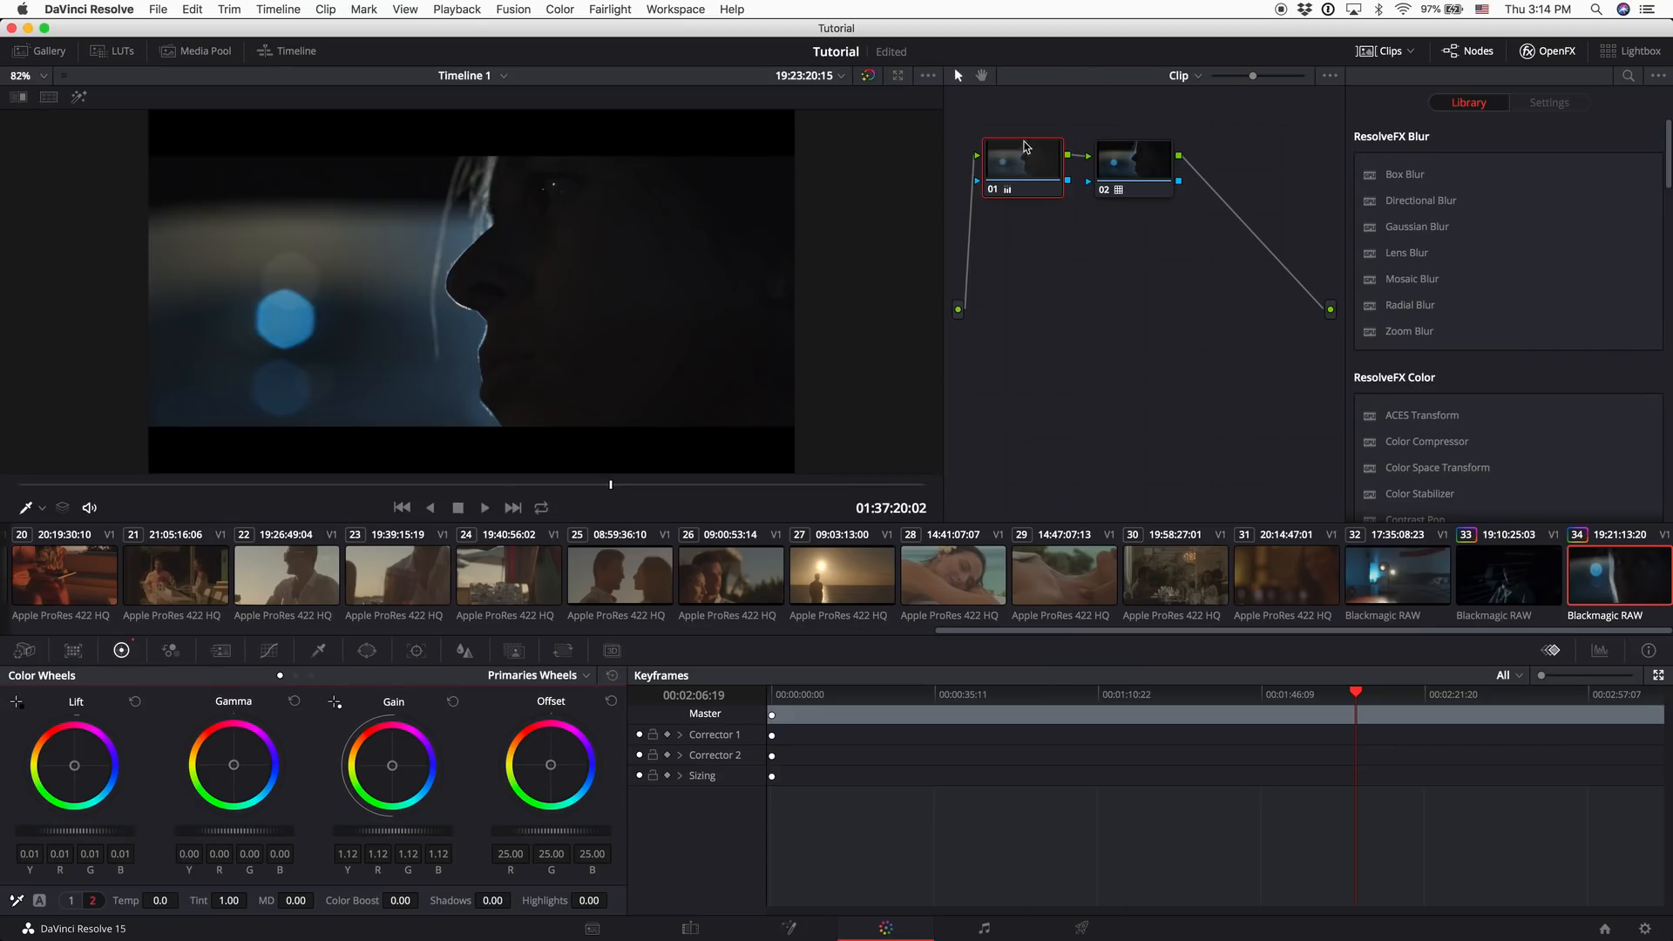
{"action": "left_click", "coordinate": [1107, 191]}
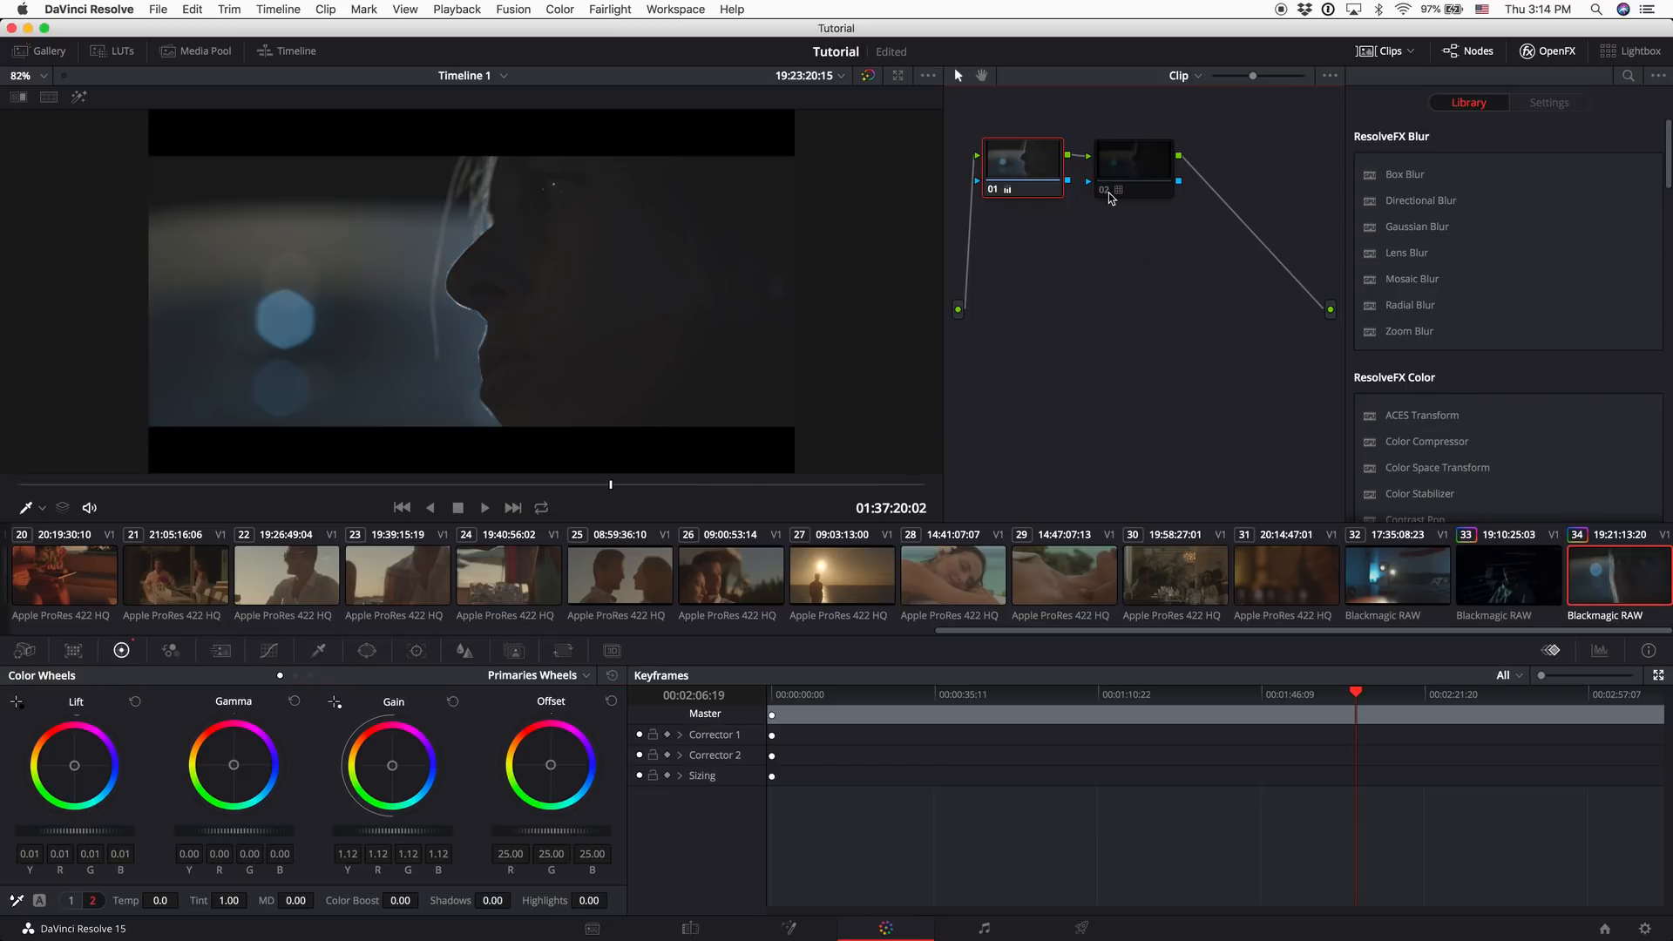
{"action": "left_click", "coordinate": [1107, 192]}
Show the scopes and set clip 34's node 01 lift to 0.01 and gain to 1.15
{"action": "right_click", "coordinate": [469, 377]}
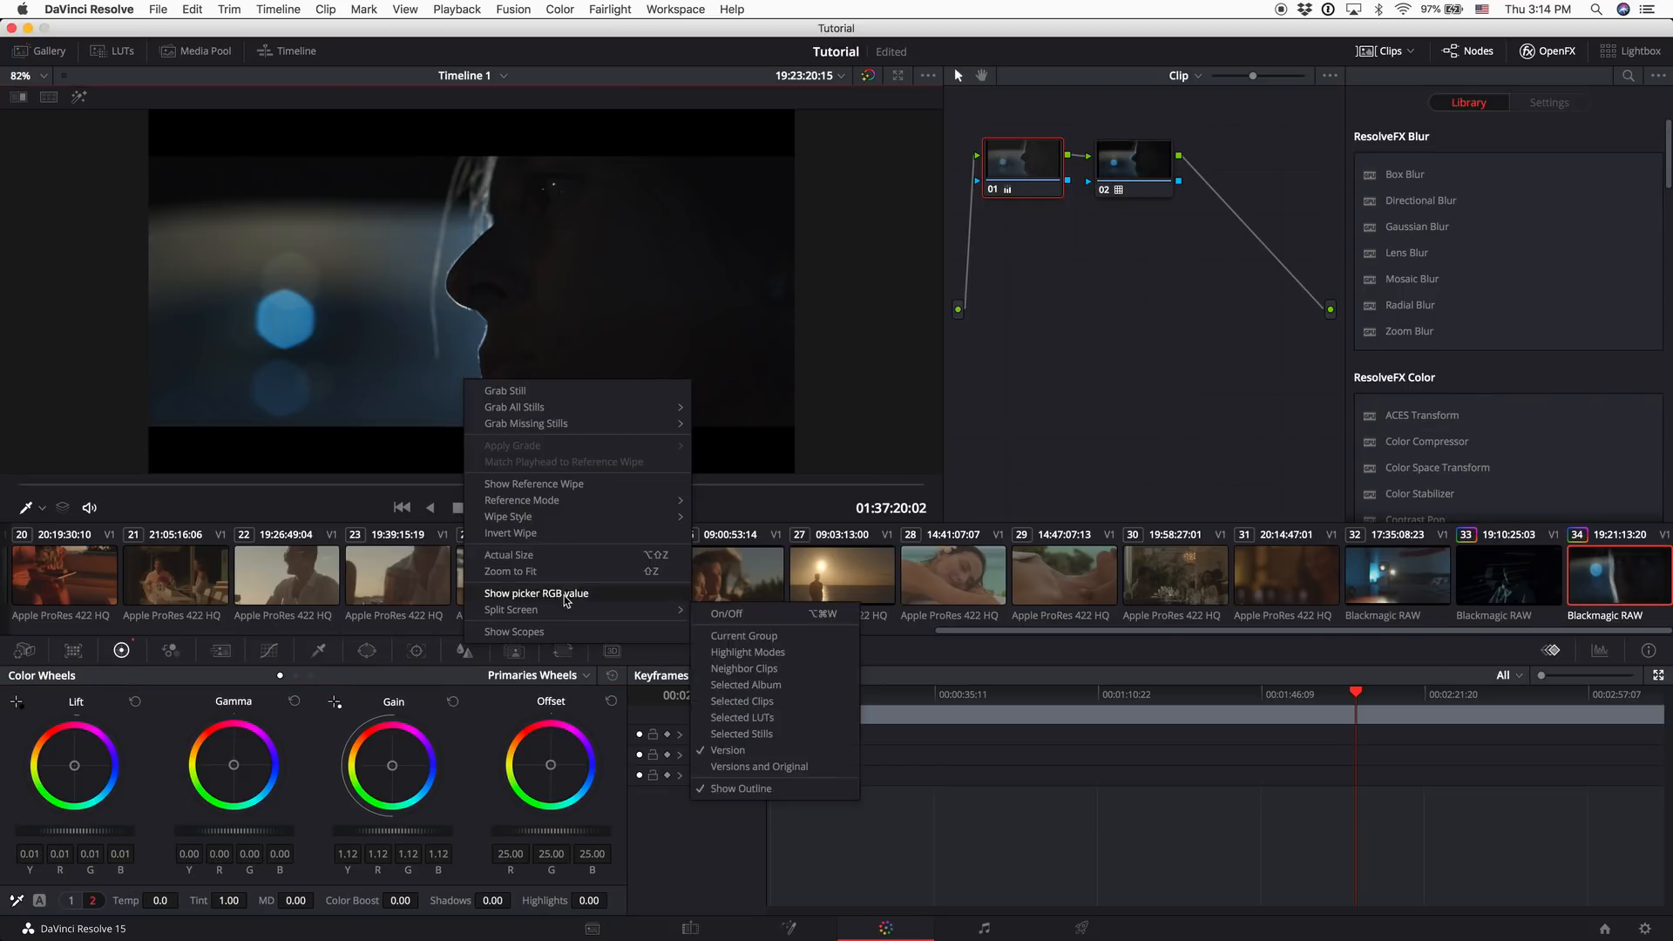
{"action": "left_click", "coordinate": [579, 637]}
{"action": "mouse_move", "coordinate": [32, 831]}
{"action": "left_mouse_down"}
{"action": "mouse_move", "coordinate": [18, 828]}
{"action": "mouse_move", "coordinate": [70, 832]}
{"action": "mouse_move", "coordinate": [42, 830]}
{"action": "left_mouse_up"}
{"action": "mouse_move", "coordinate": [386, 831]}
{"action": "left_mouse_down"}
{"action": "mouse_move", "coordinate": [425, 830]}
{"action": "mouse_move", "coordinate": [399, 831]}
{"action": "left_mouse_up"}
{"action": "left_click_drag", "start_coordinate": [247, 832], "coordinate": [186, 838]}
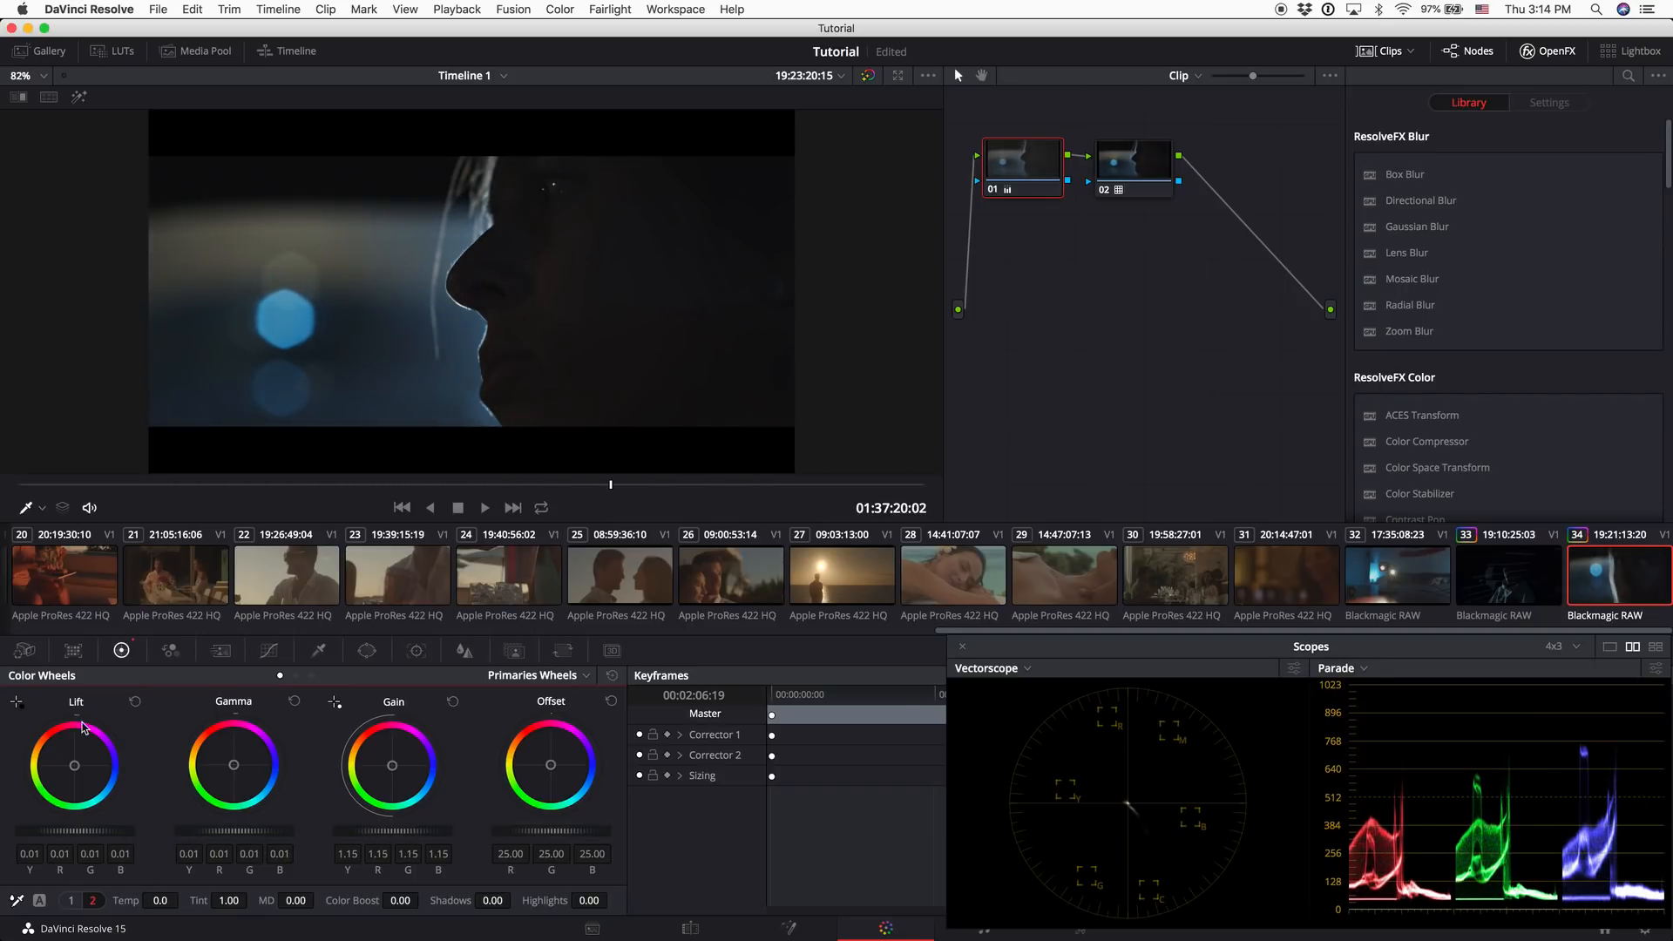
Try warmer color temperatures in clip 34's Camera Raw settings, and set Color Temp to 3098 and Tint to 0
{"action": "left_click", "coordinate": [31, 655]}
{"action": "double_click", "coordinate": [286, 701]}
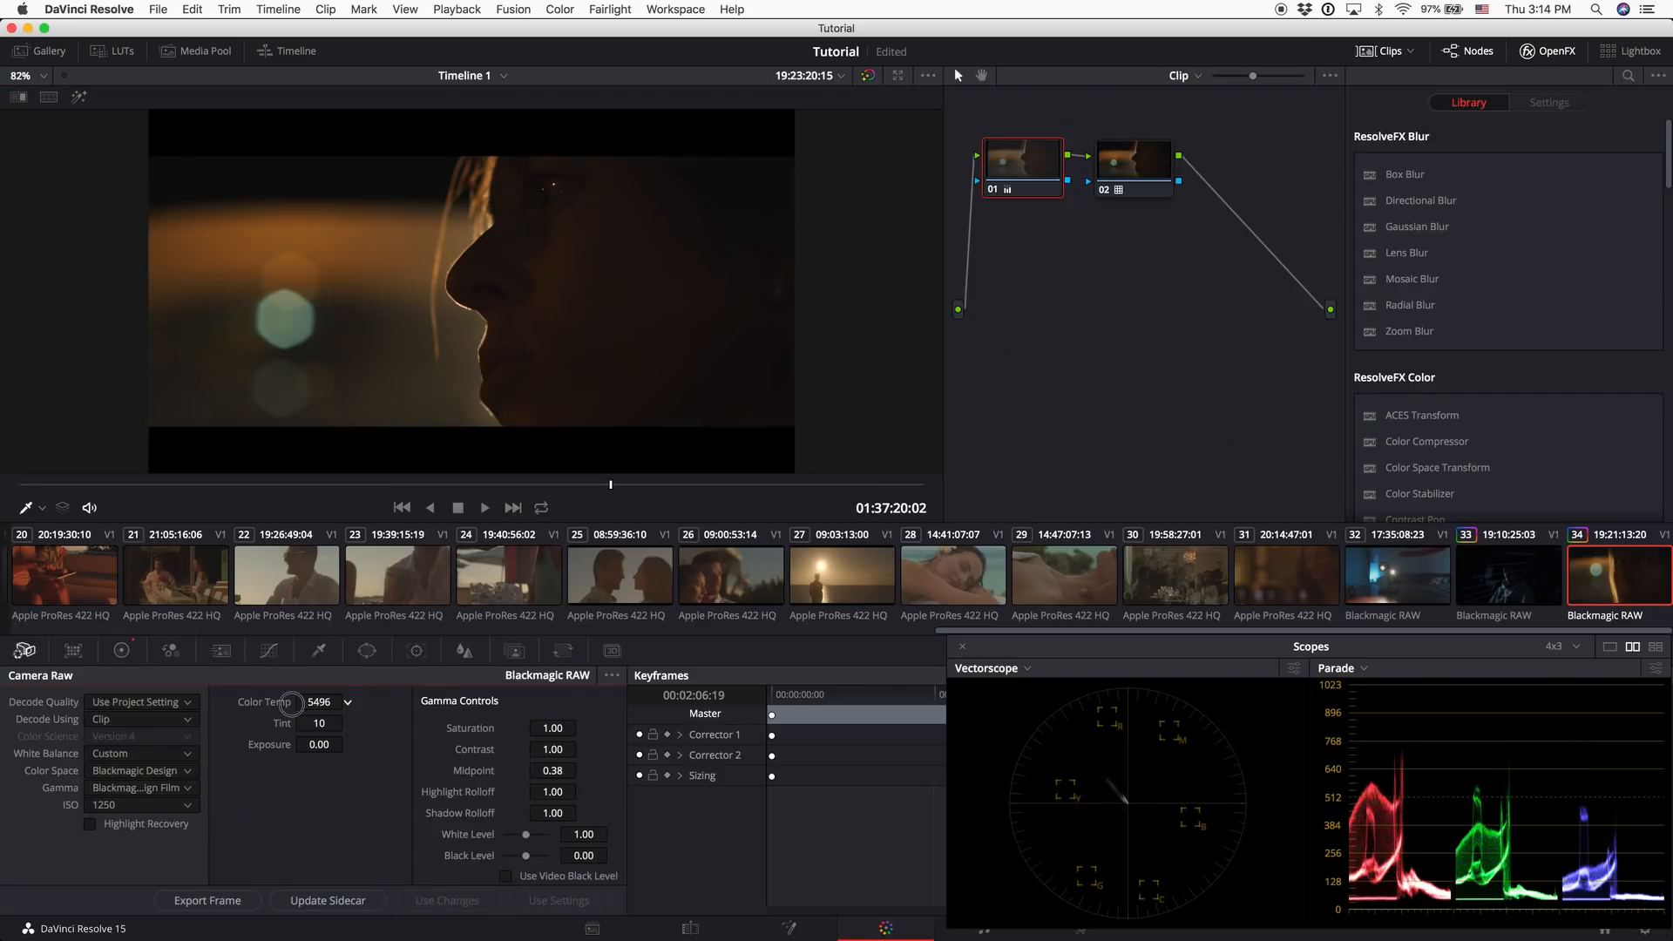
{"action": "left_click_drag", "start_coordinate": [38, 701], "coordinate": [835, 470]}
{"action": "left_click_drag", "start_coordinate": [3, 485], "coordinate": [797, 473]}
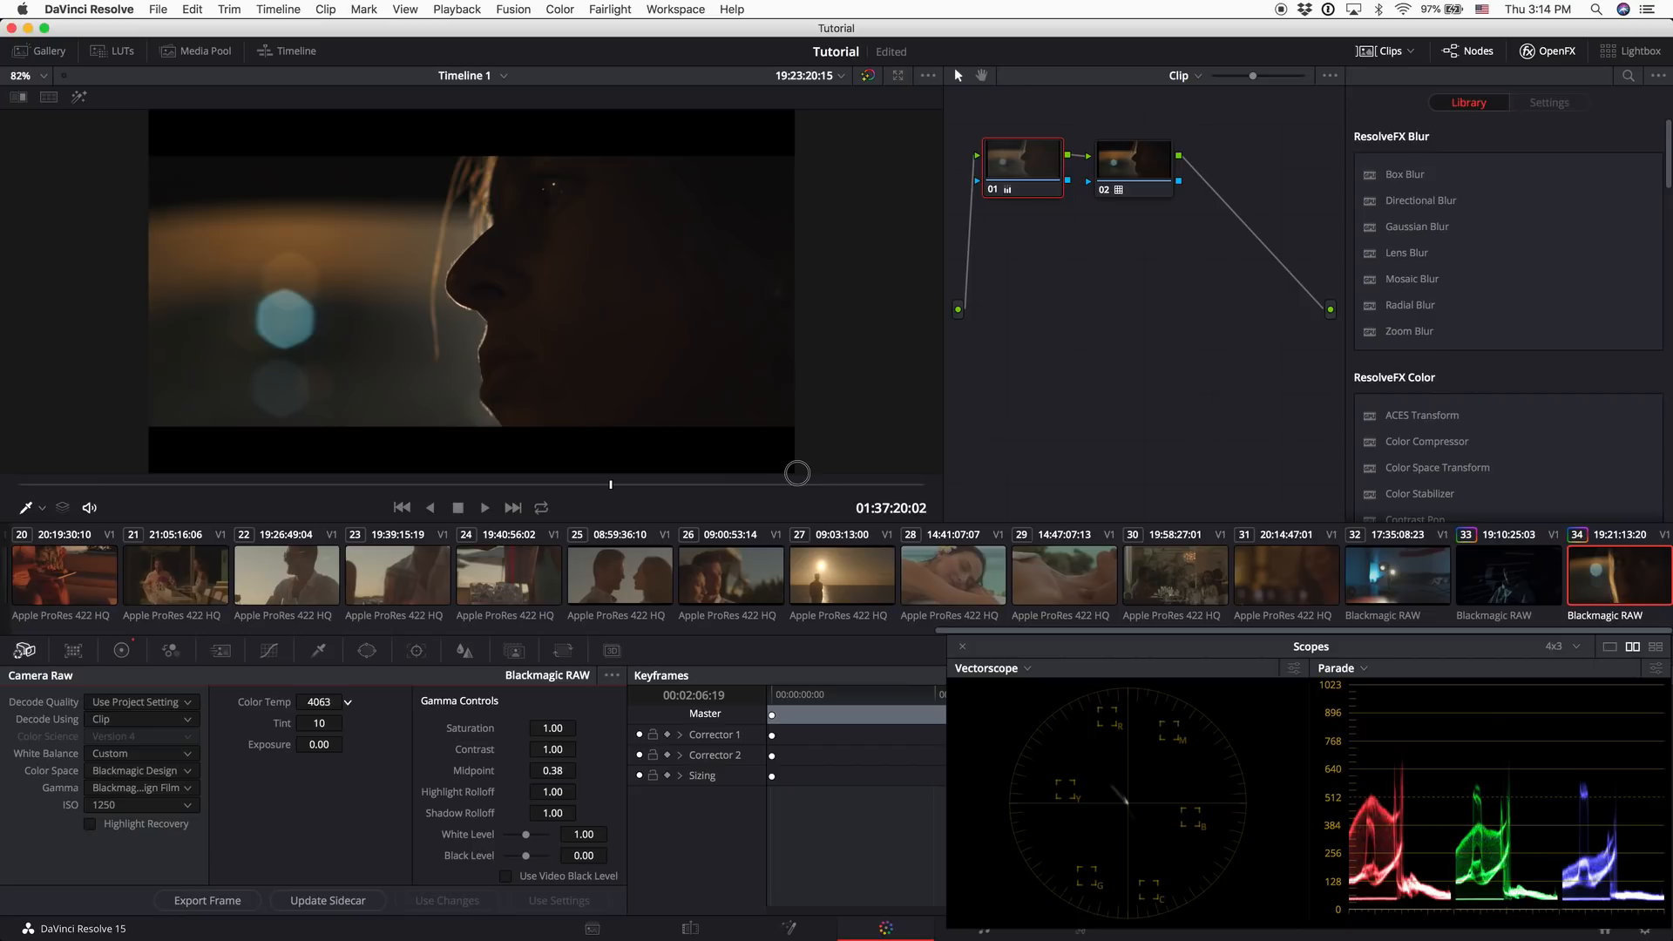
{"action": "left_click_drag", "start_coordinate": [1062, 462], "coordinate": [835, 470]}
{"action": "left_click_drag", "start_coordinate": [4, 360], "coordinate": [835, 468]}
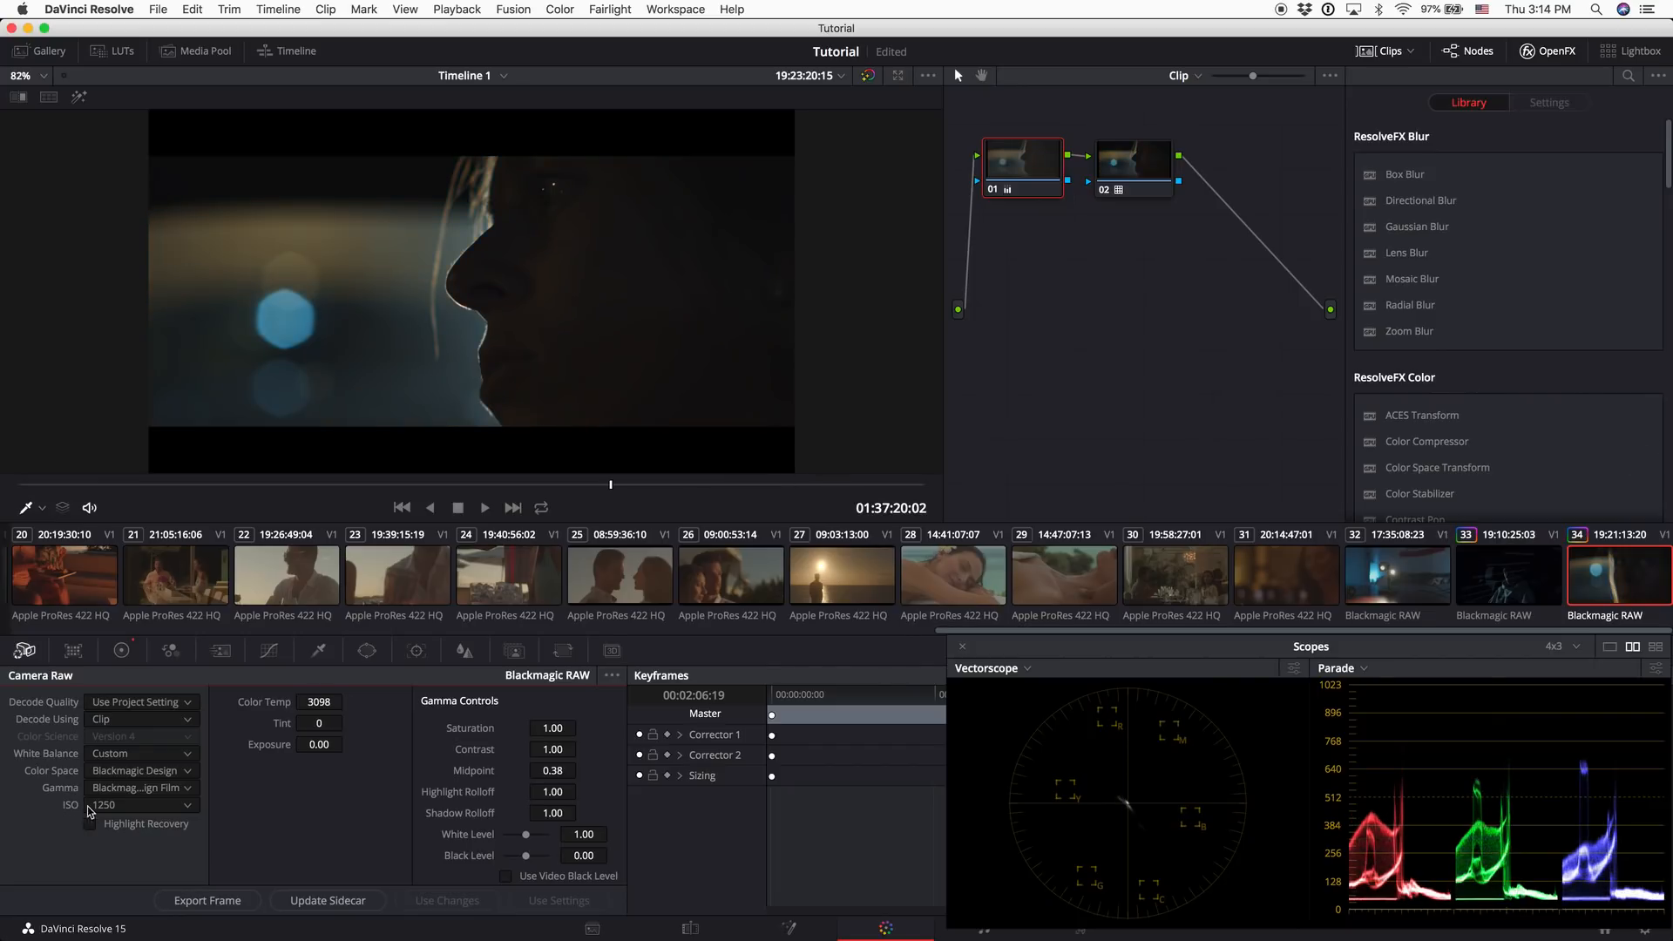
Try clip 34 at ISO 6400 and review the earlier steering-wheel shot in full-screen playback
{"action": "left_click", "coordinate": [111, 807]}
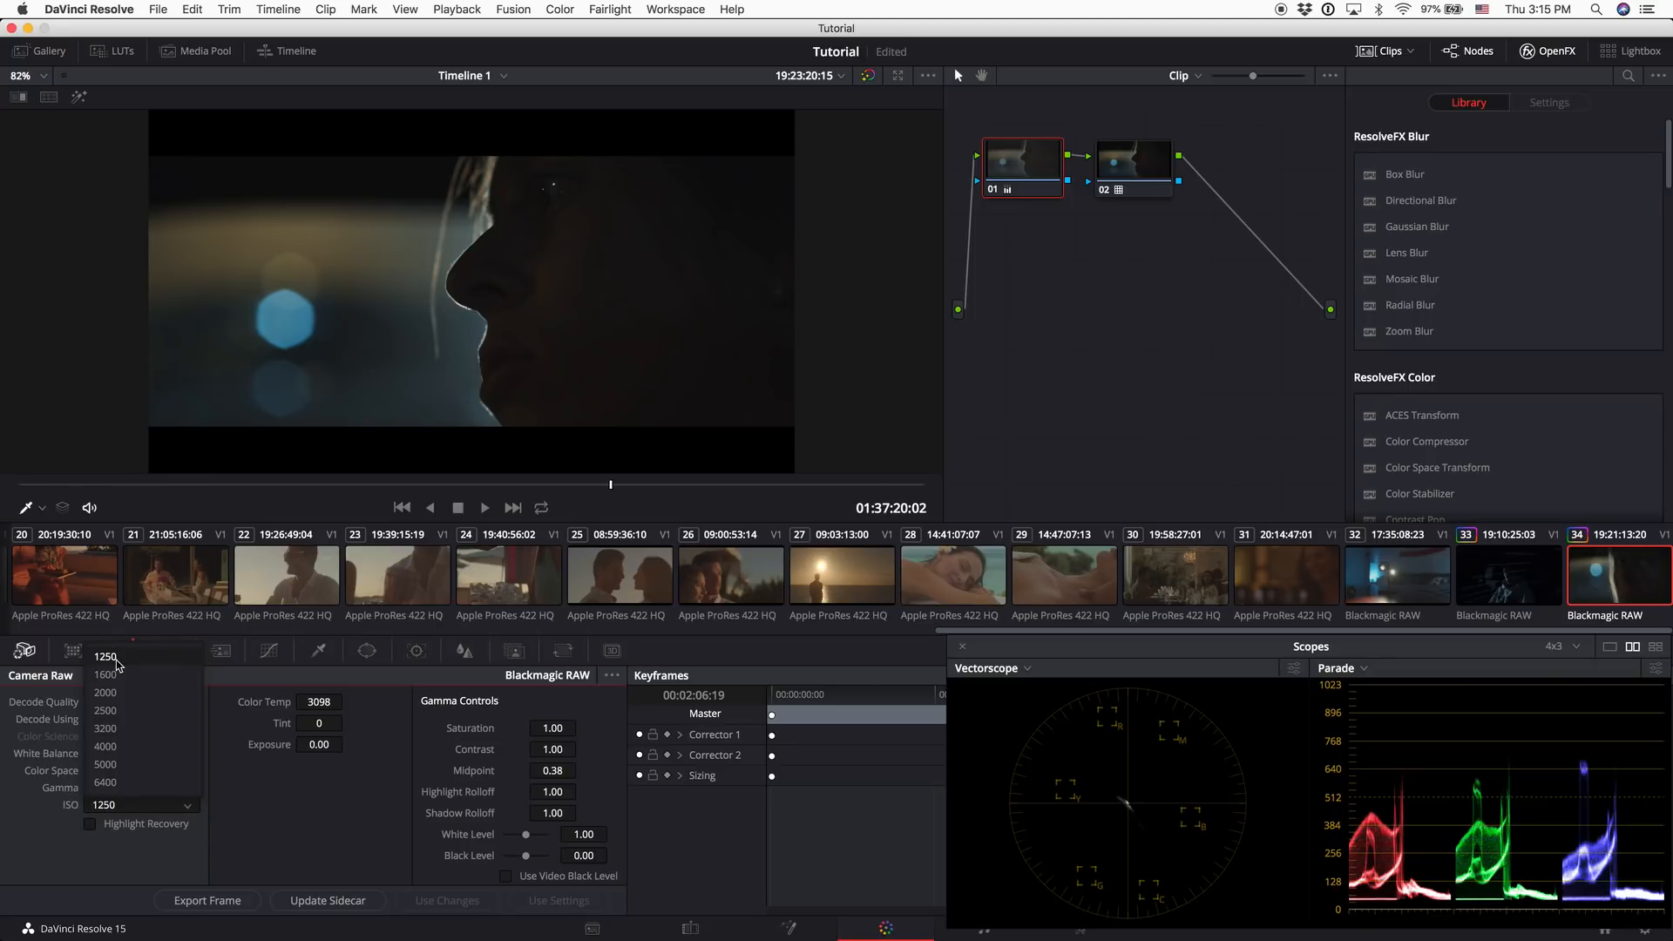
{"action": "left_click", "coordinate": [116, 784]}
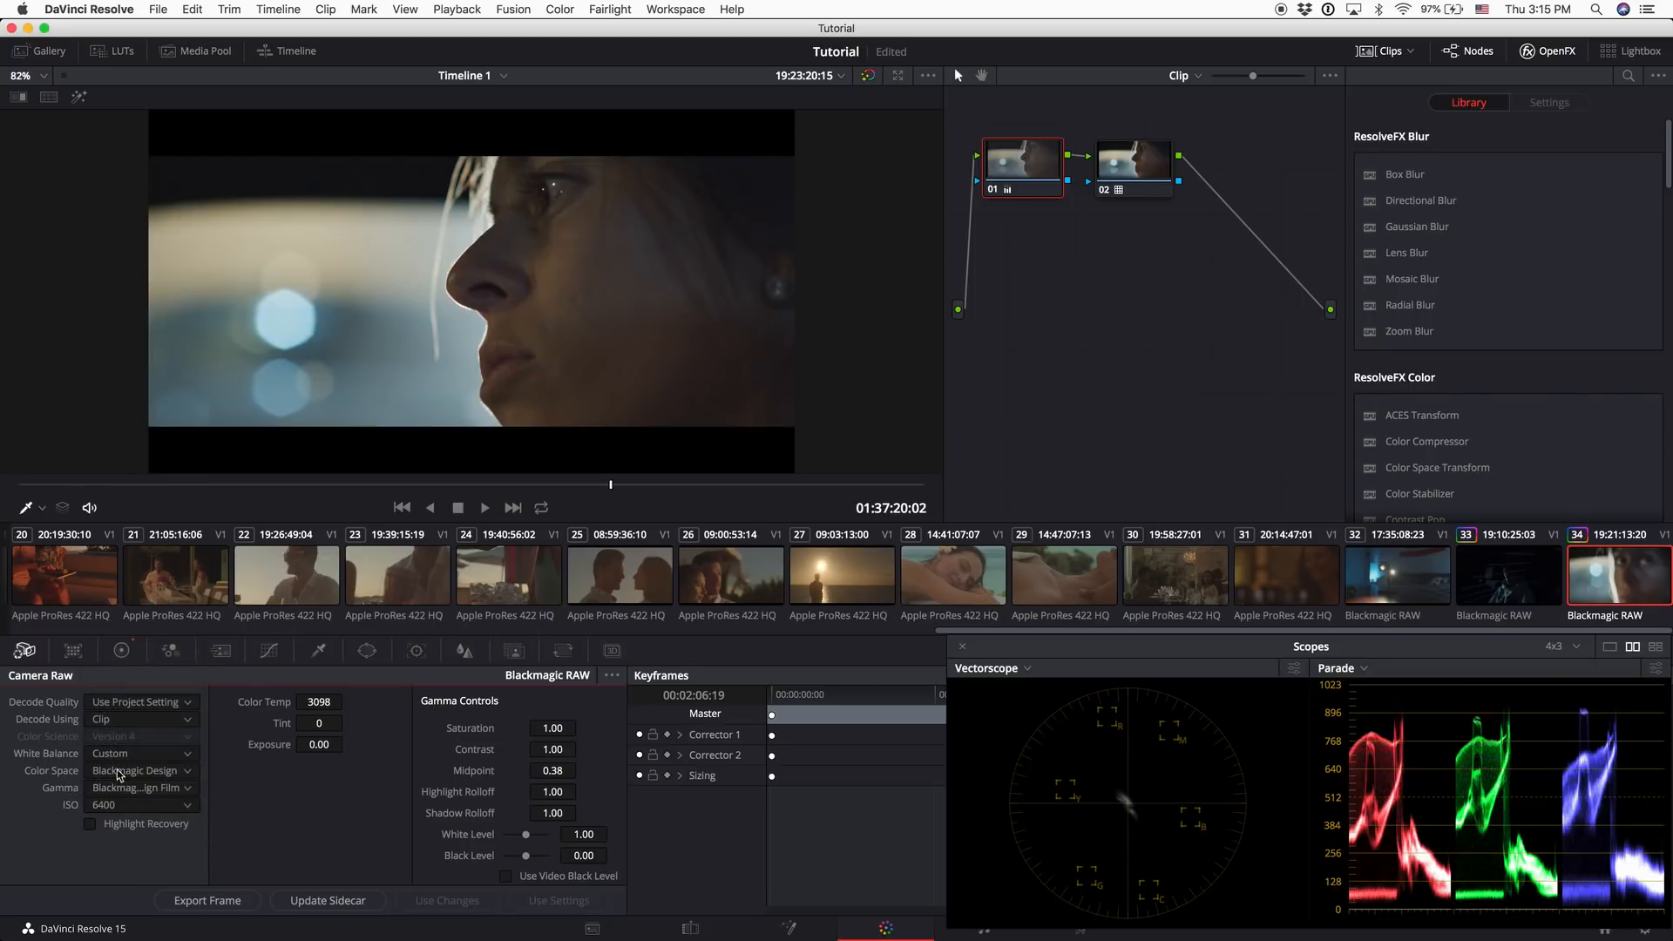
{"action": "left_click_drag", "start_coordinate": [296, 483], "coordinate": [463, 482]}
{"action": "key", "text": "super+f"}
{"action": "key", "text": "space"}
{"action": "key", "text": "space"}
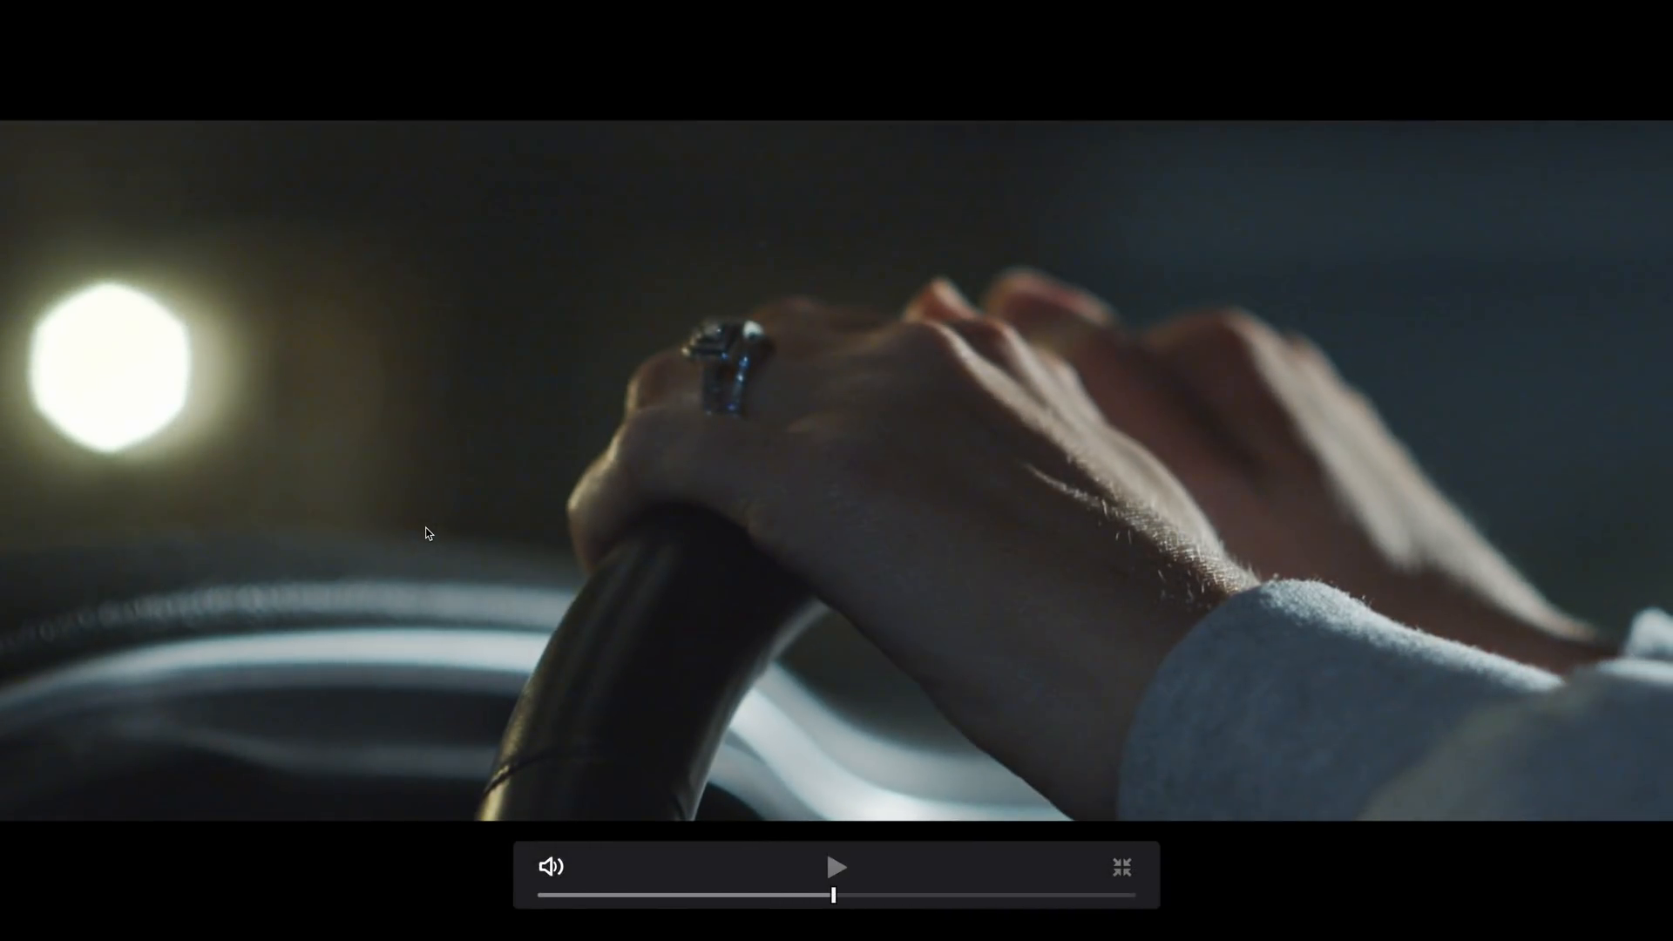
{"action": "key", "text": "super+f"}
Compare ISO 6400 and 3200 on the steering-wheel shot, and return clip 34's ISO to 1250
{"action": "left_click", "coordinate": [152, 805]}
{"action": "left_click", "coordinate": [140, 782]}
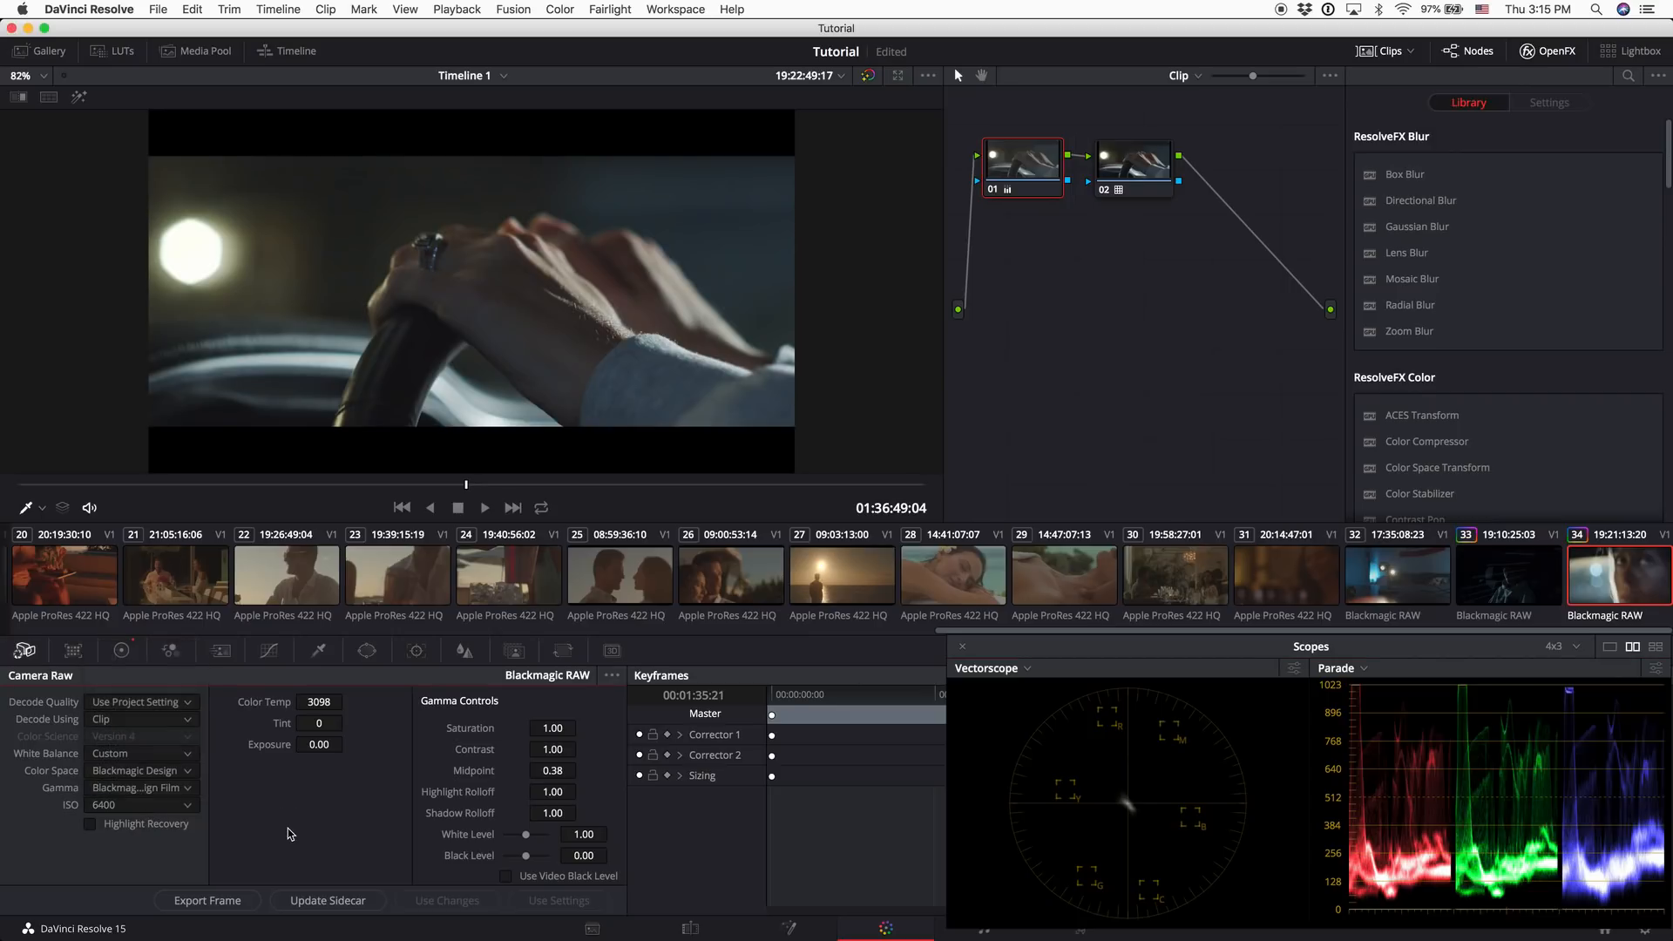
{"action": "left_click", "coordinate": [132, 805]}
{"action": "left_click", "coordinate": [136, 728]}
{"action": "key", "text": "space"}
{"action": "left_click", "coordinate": [146, 811]}
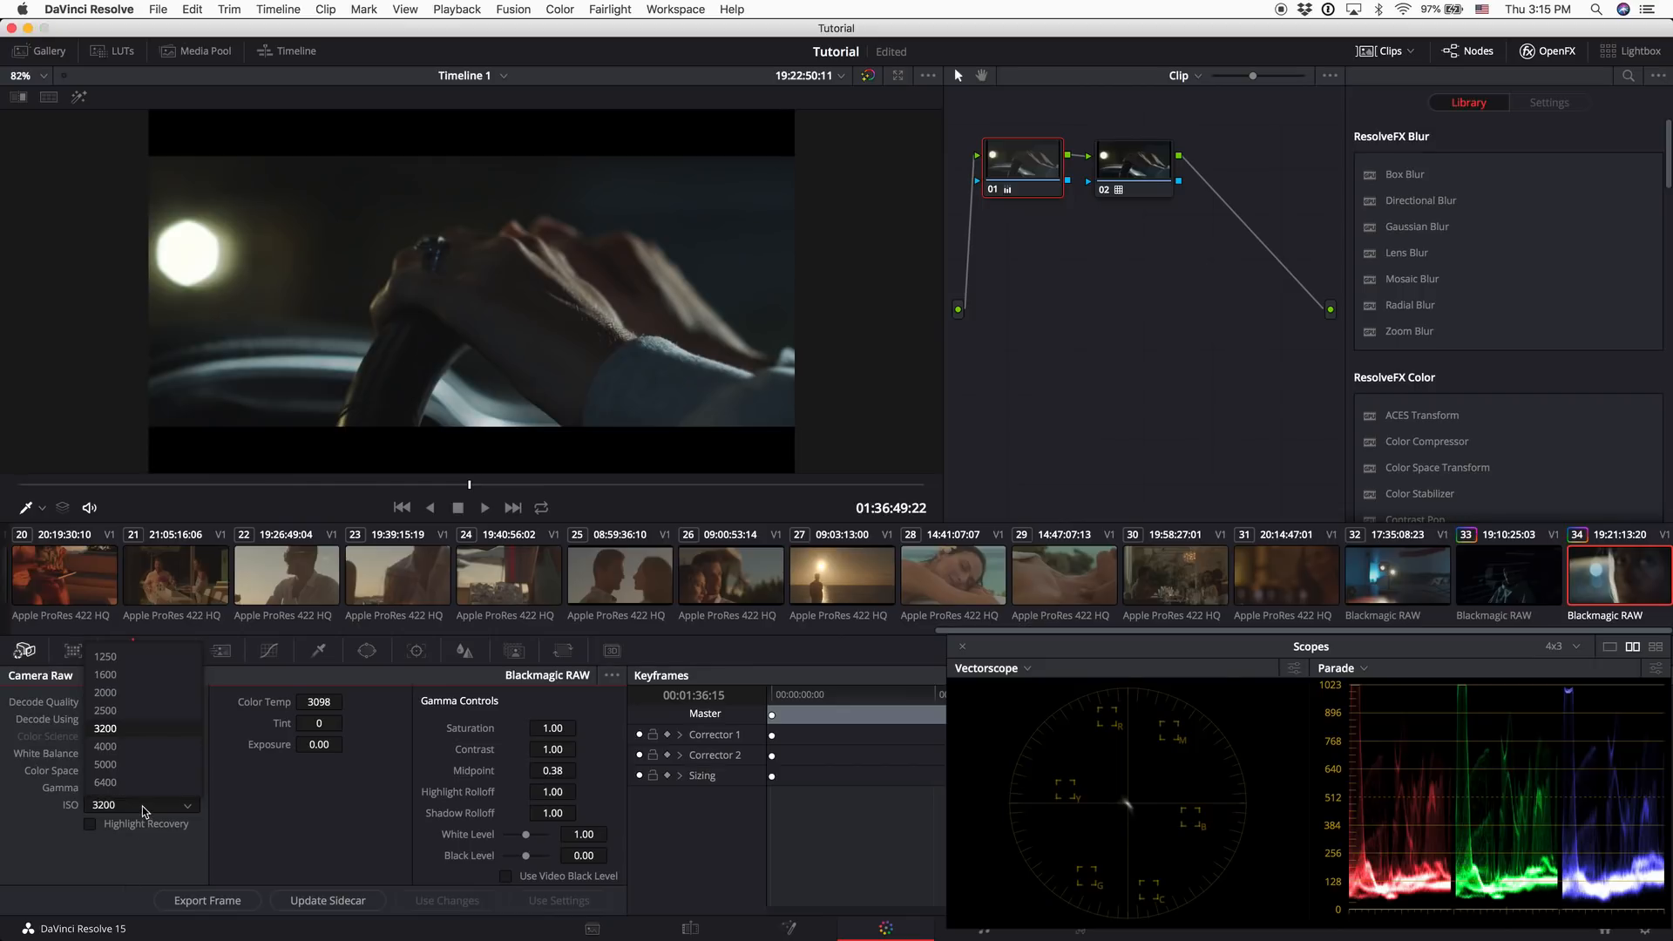
{"action": "left_click", "coordinate": [135, 656]}
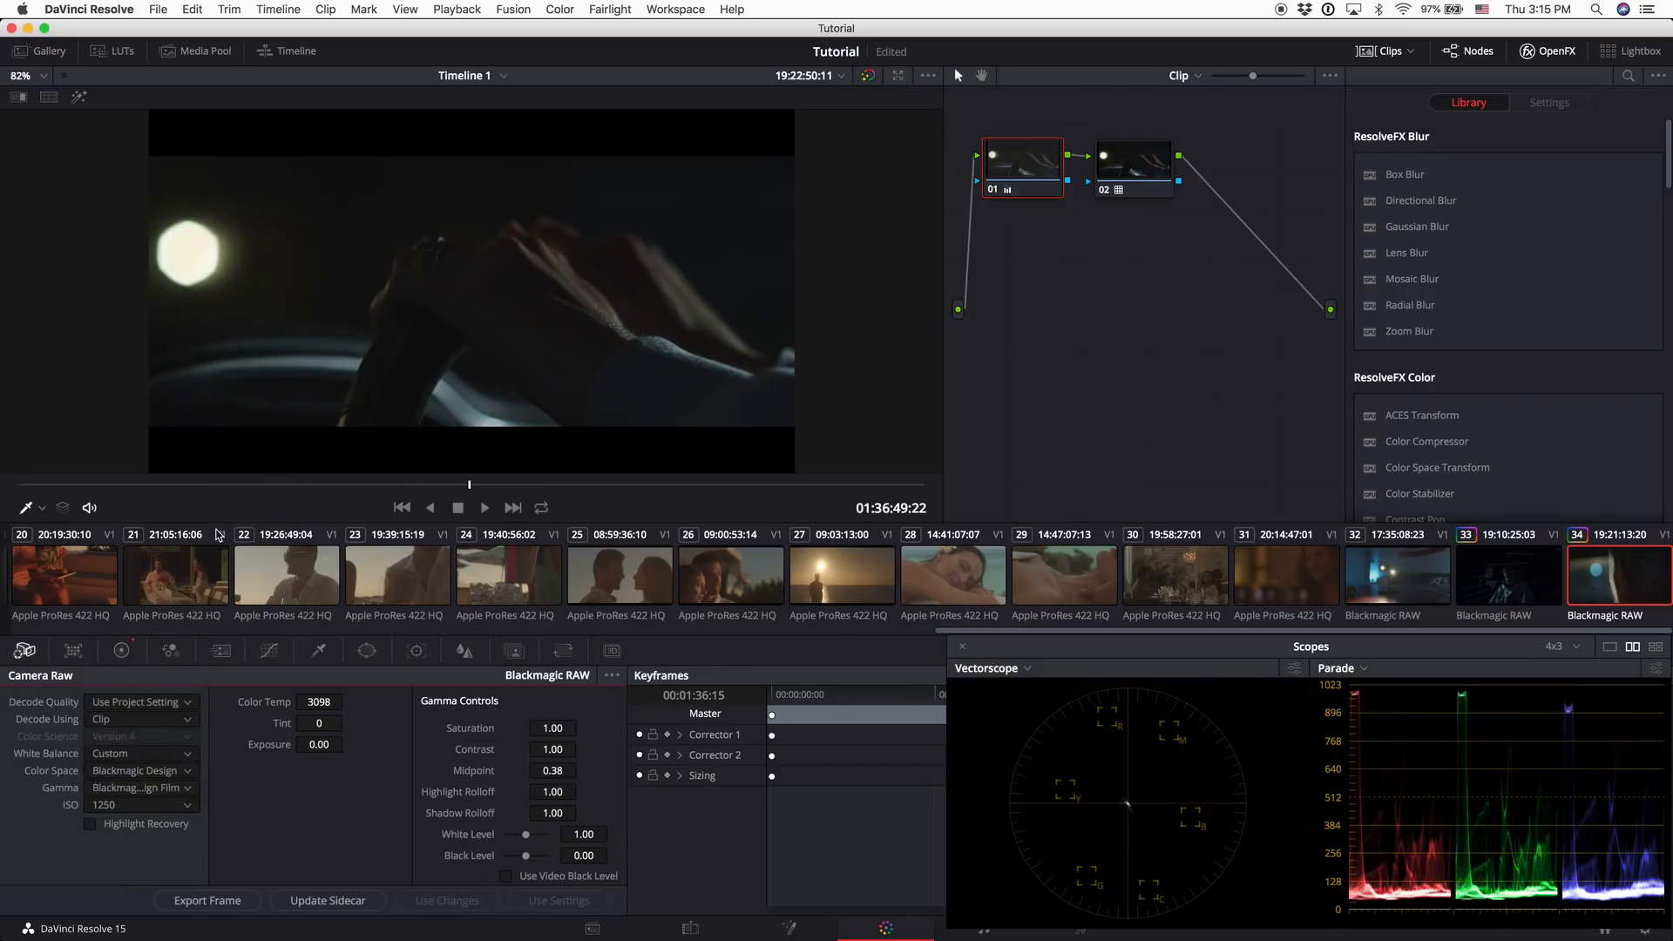
On clip 33, raise node 01's gain to 1.25 and lift to 0.02, and fine-tune the lift at a later frame
{"action": "left_click_drag", "start_coordinate": [1103, 156], "coordinate": [1185, 157]}
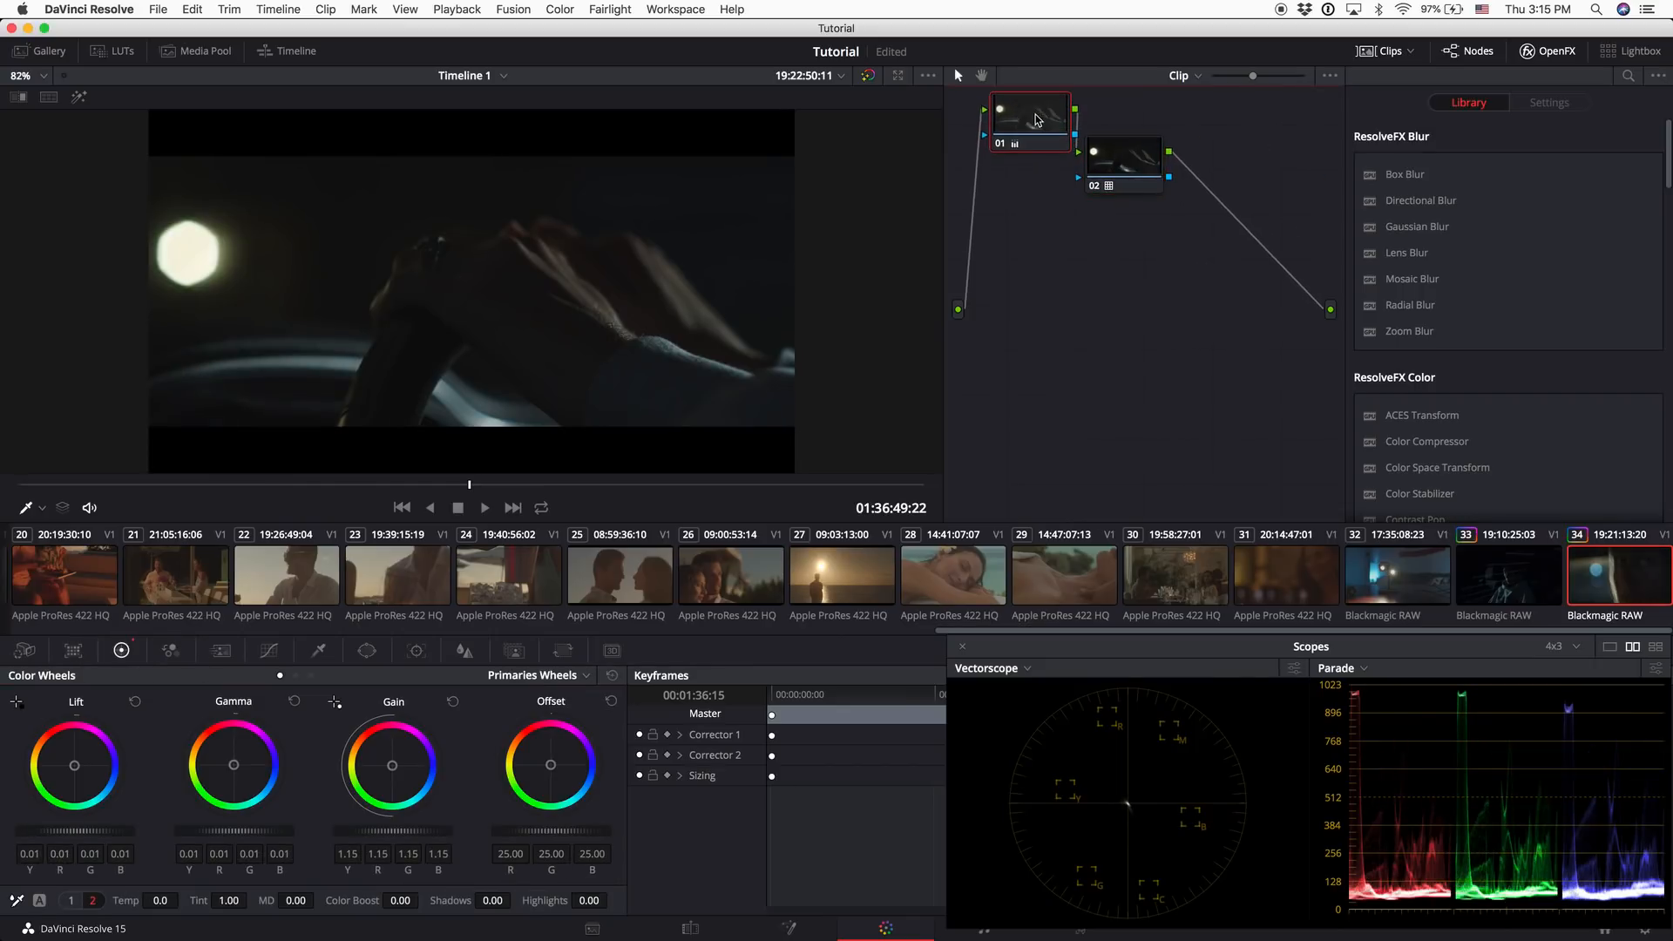
{"action": "left_click", "coordinate": [1499, 595]}
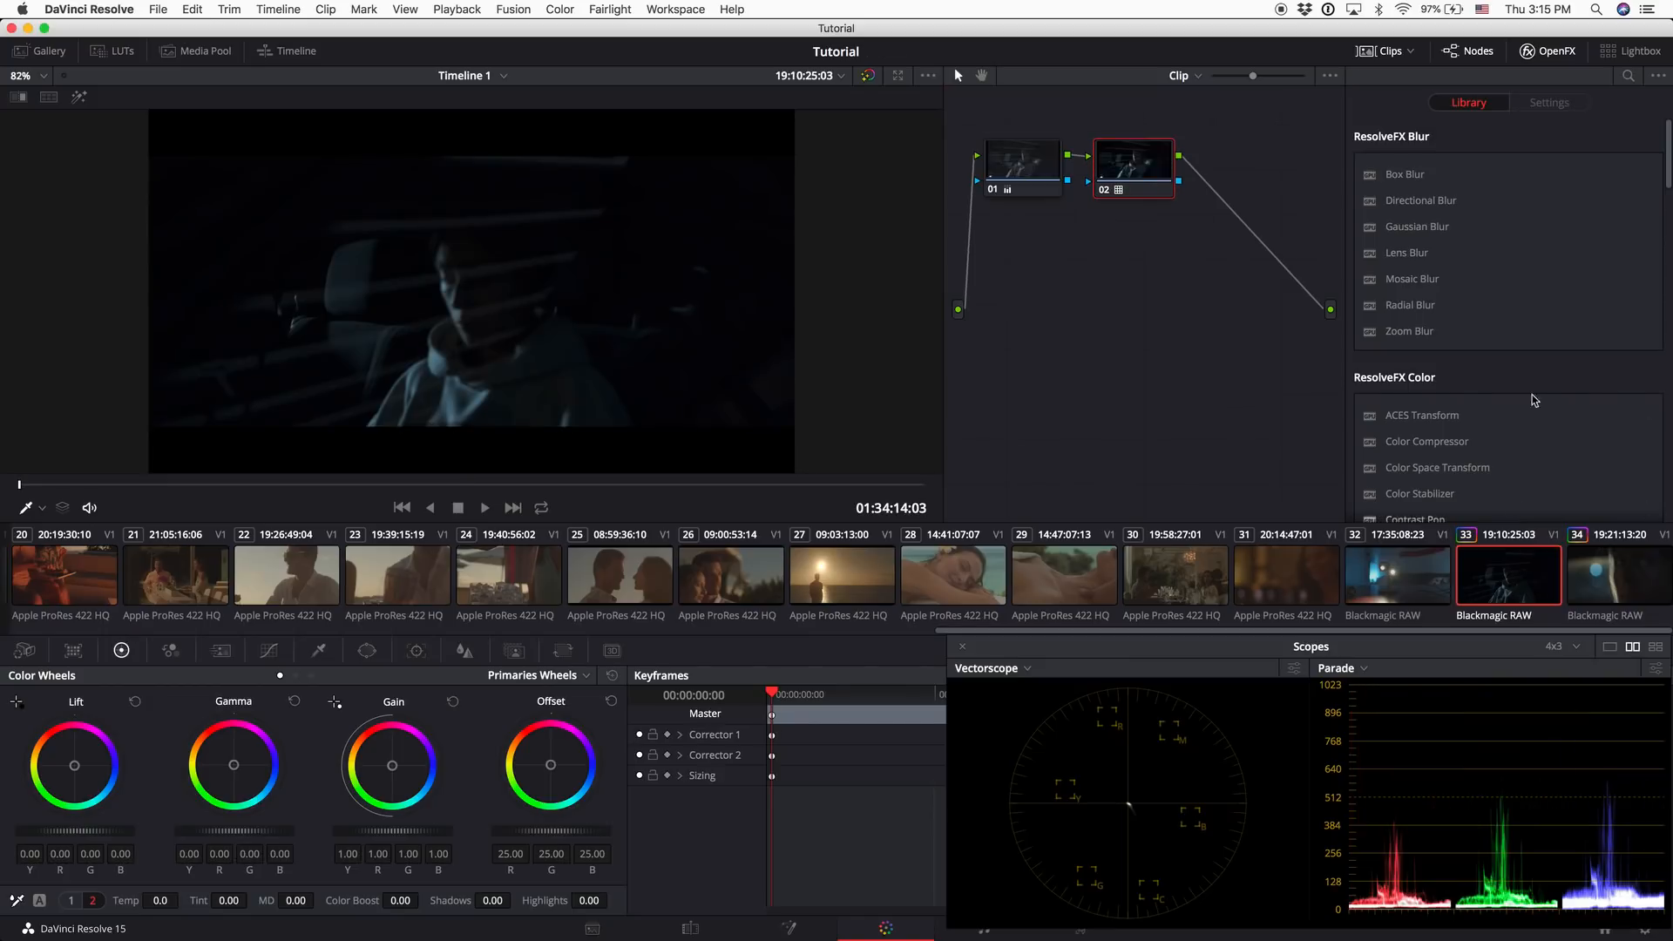
{"action": "left_click", "coordinate": [1024, 157]}
{"action": "left_click_drag", "start_coordinate": [370, 830], "coordinate": [372, 837]}
{"action": "mouse_move", "coordinate": [48, 835]}
{"action": "left_mouse_down"}
{"action": "mouse_move", "coordinate": [116, 840]}
{"action": "mouse_move", "coordinate": [71, 835]}
{"action": "left_mouse_up"}
{"action": "left_click_drag", "start_coordinate": [418, 485], "coordinate": [791, 486]}
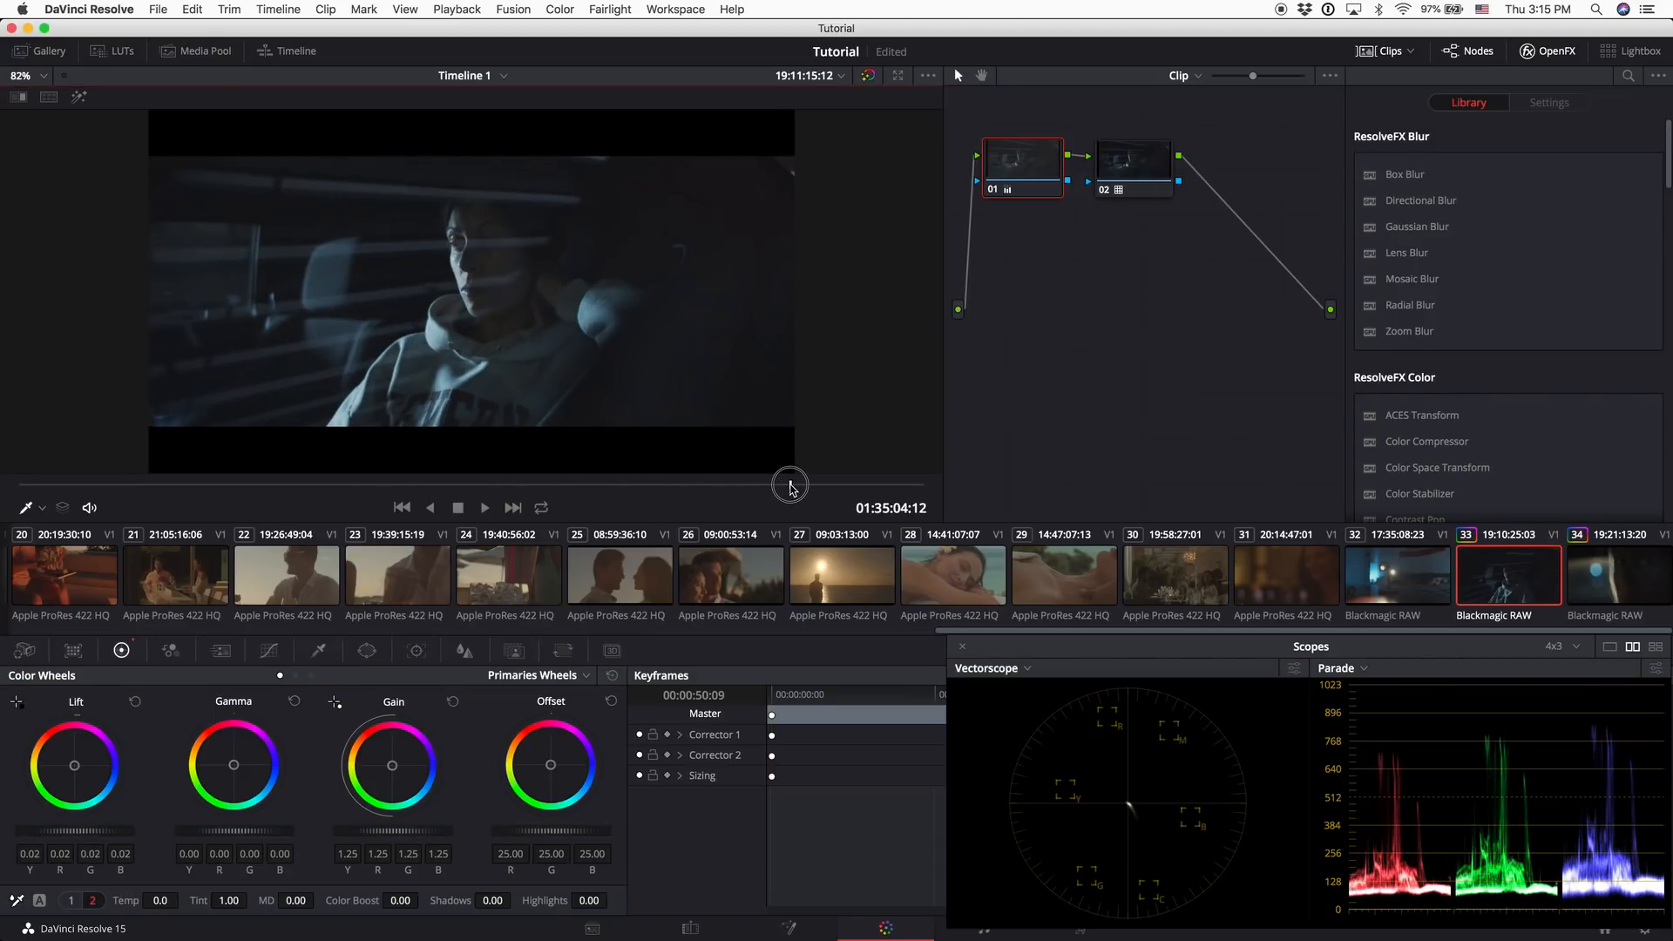
{"action": "left_click_drag", "start_coordinate": [78, 841], "coordinate": [44, 834]}
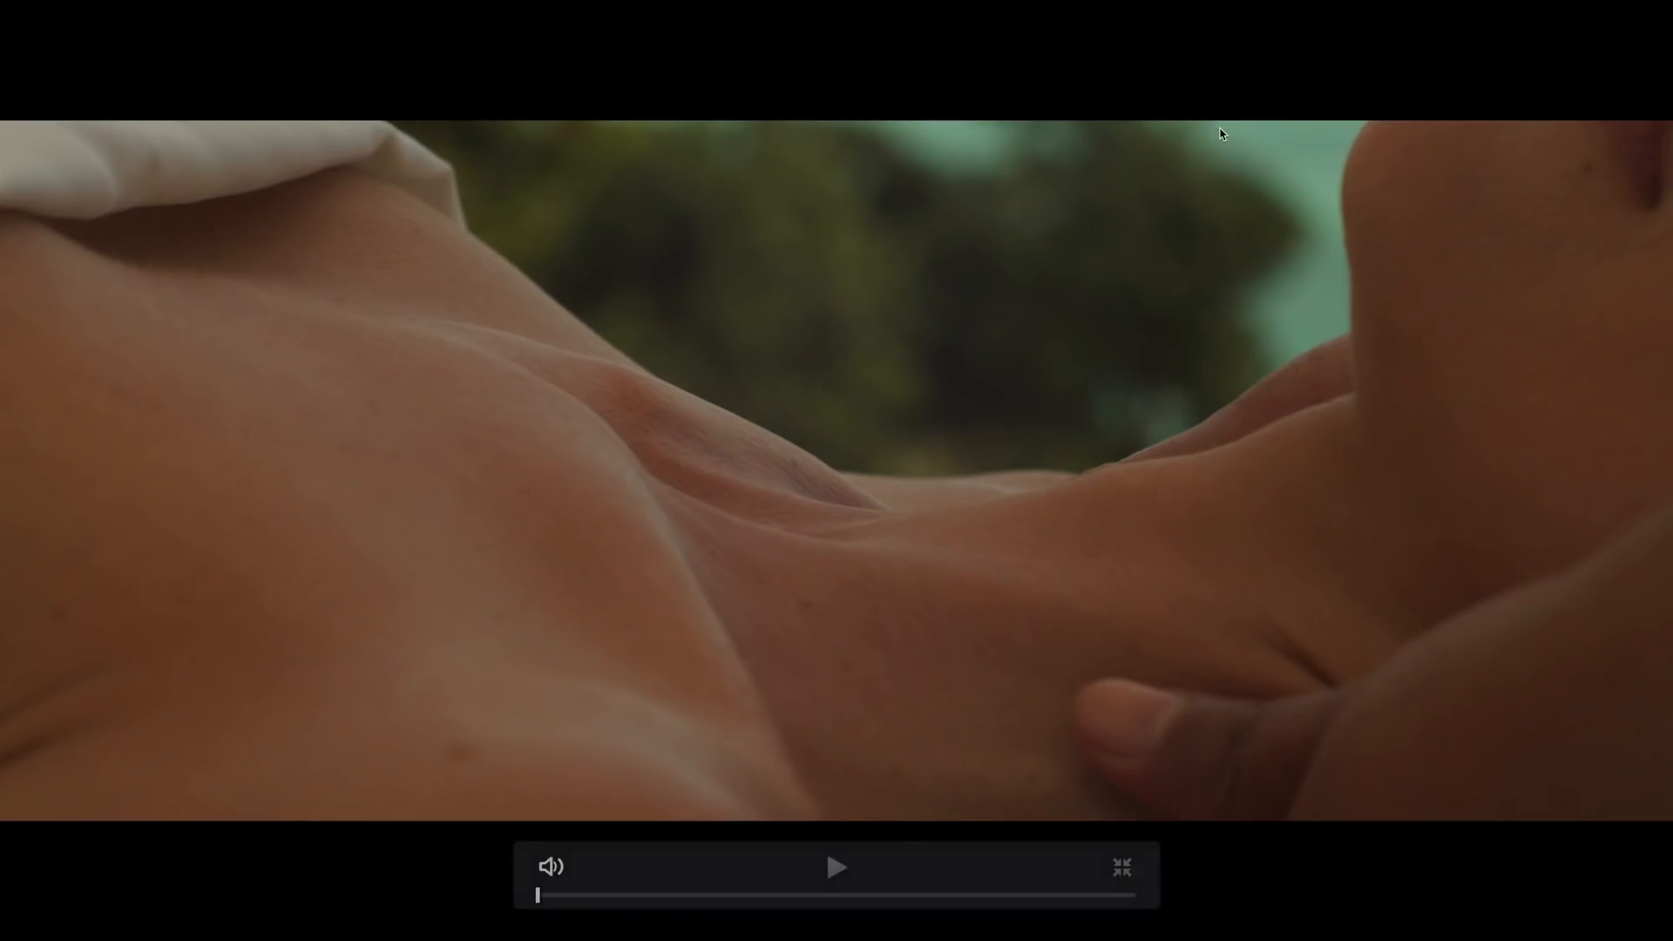
Scrub through the close-up massage clip in full screen and review its graded skin tones
{"action": "left_click_drag", "start_coordinate": [568, 900], "coordinate": [640, 904]}
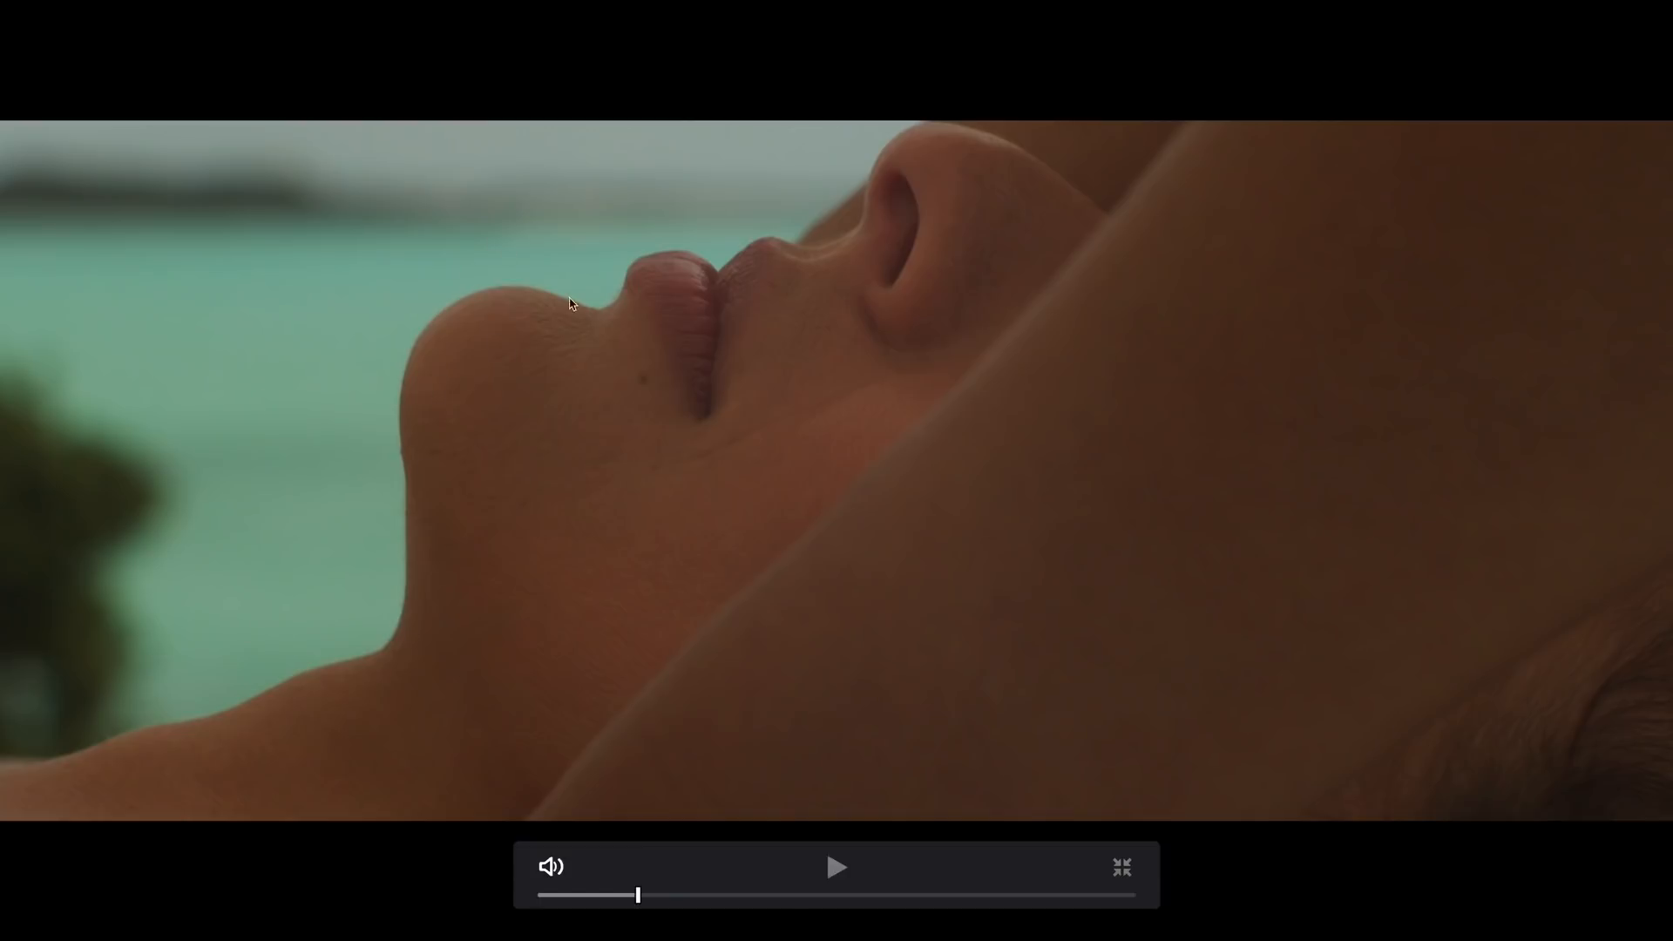
{"action": "left_click_drag", "start_coordinate": [633, 906], "coordinate": [846, 901]}
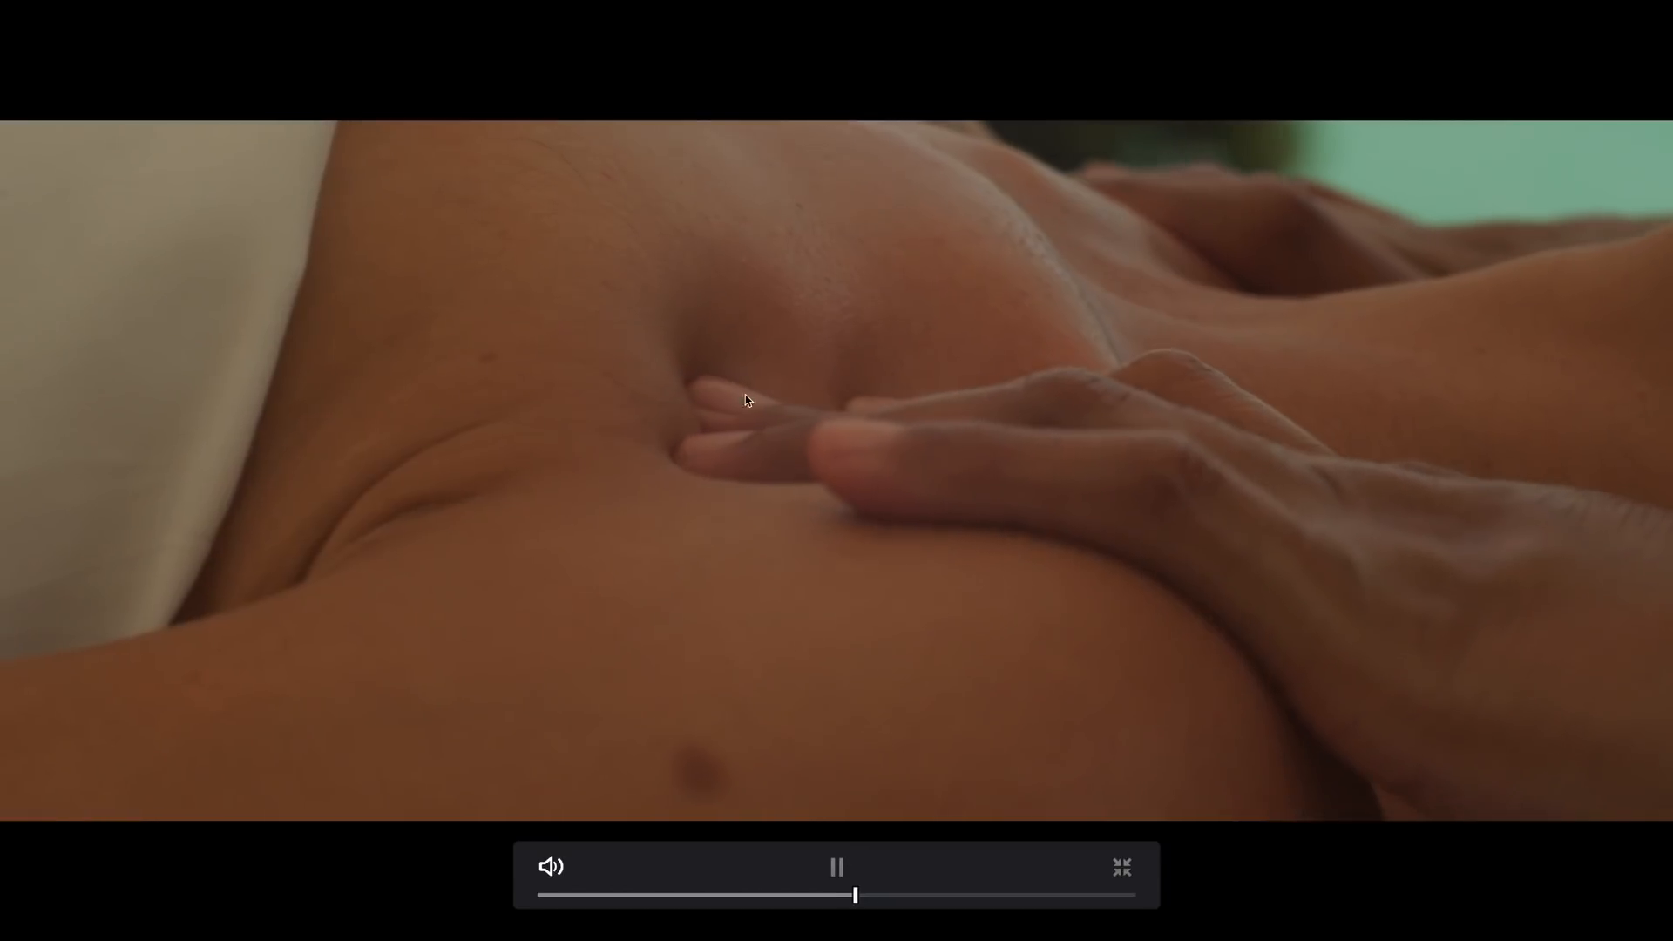
{"action": "key", "text": "space"}
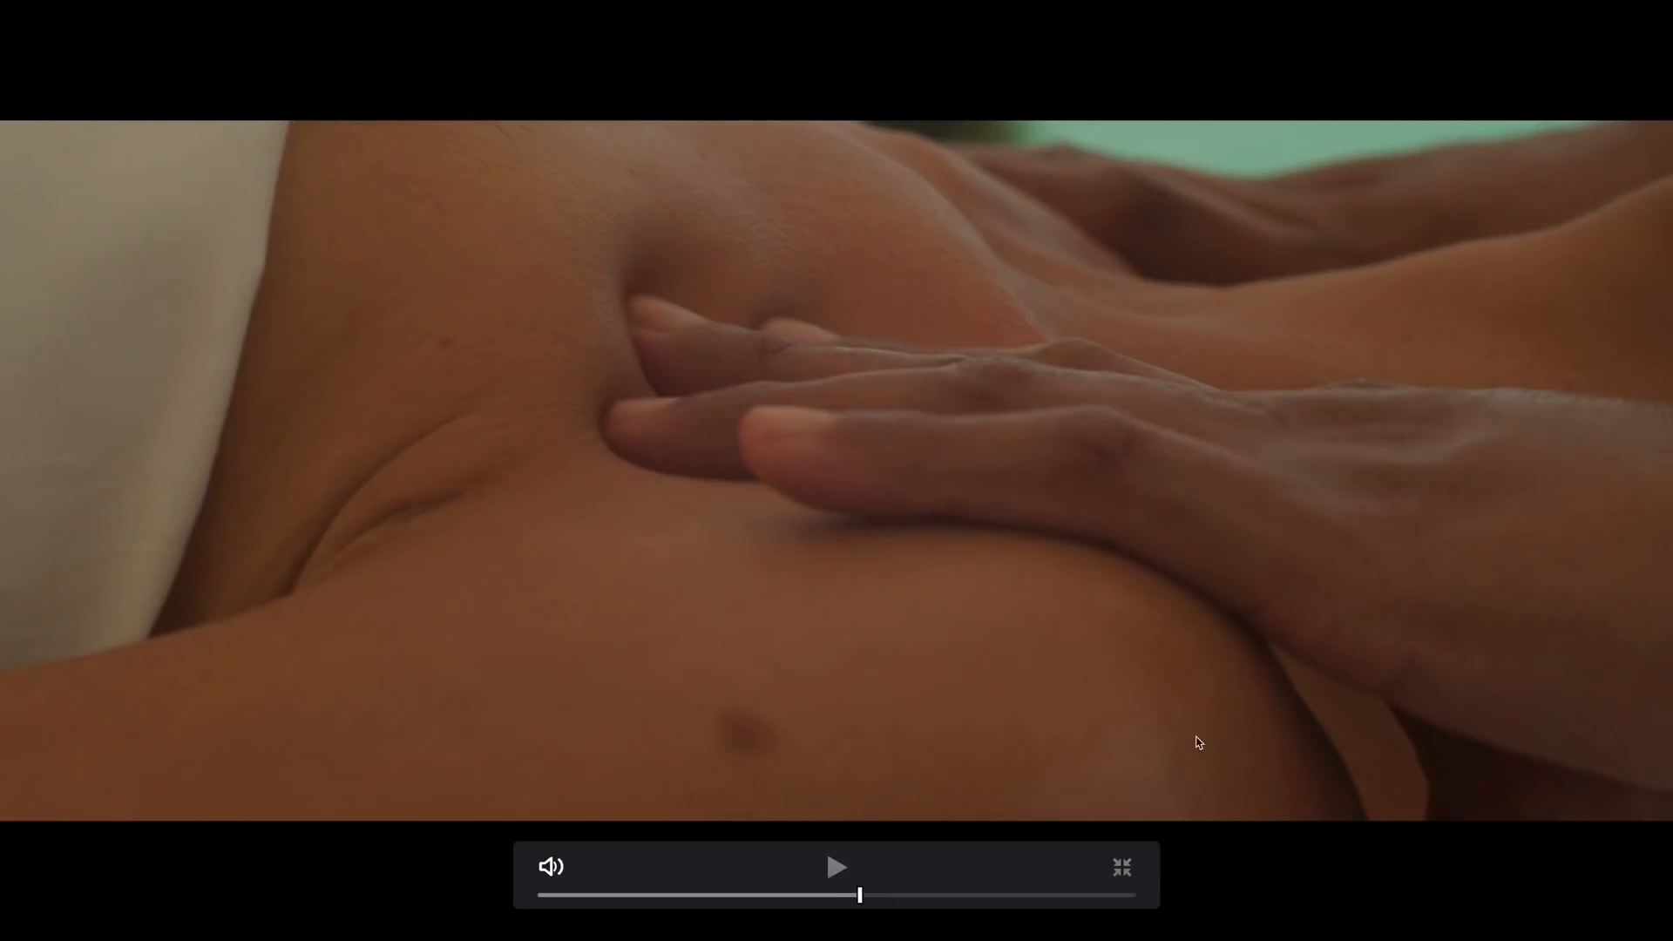
Scrub further through the massage close-up in full screen to check its skin tones
{"action": "left_click_drag", "start_coordinate": [906, 896], "coordinate": [942, 903]}
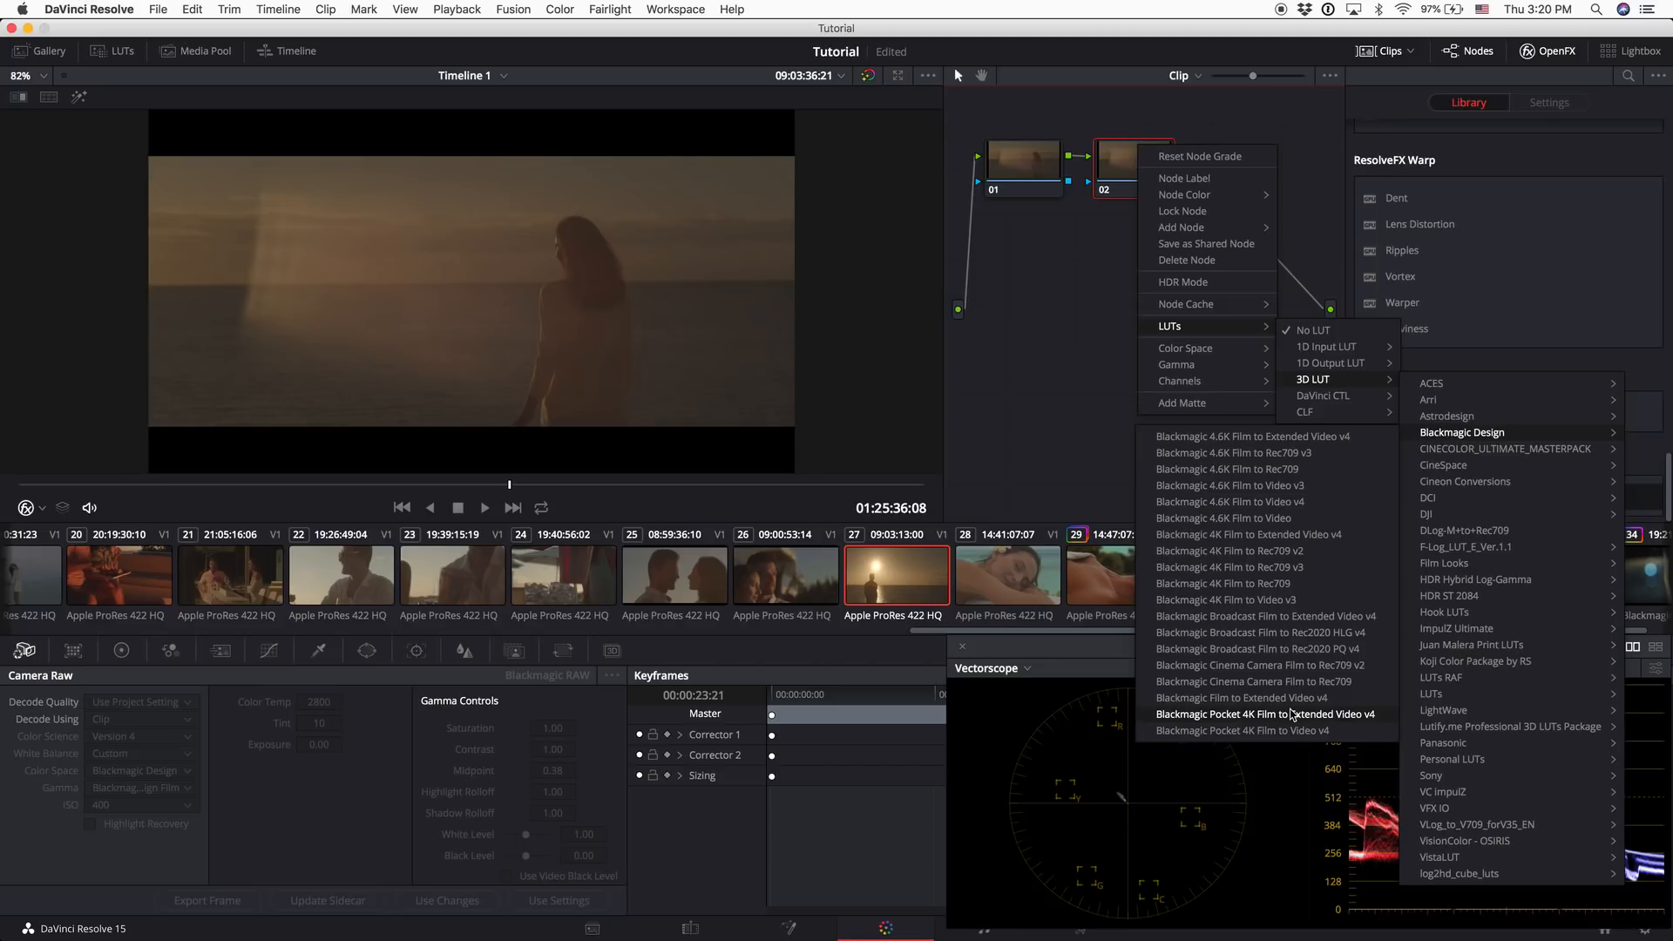
Apply the Blackmagic Pocket 4K Film to Extended Video v4 LUT to clip 27's node 02 and review the sunset clip in full-screen playback
{"action": "left_click", "coordinate": [1291, 715]}
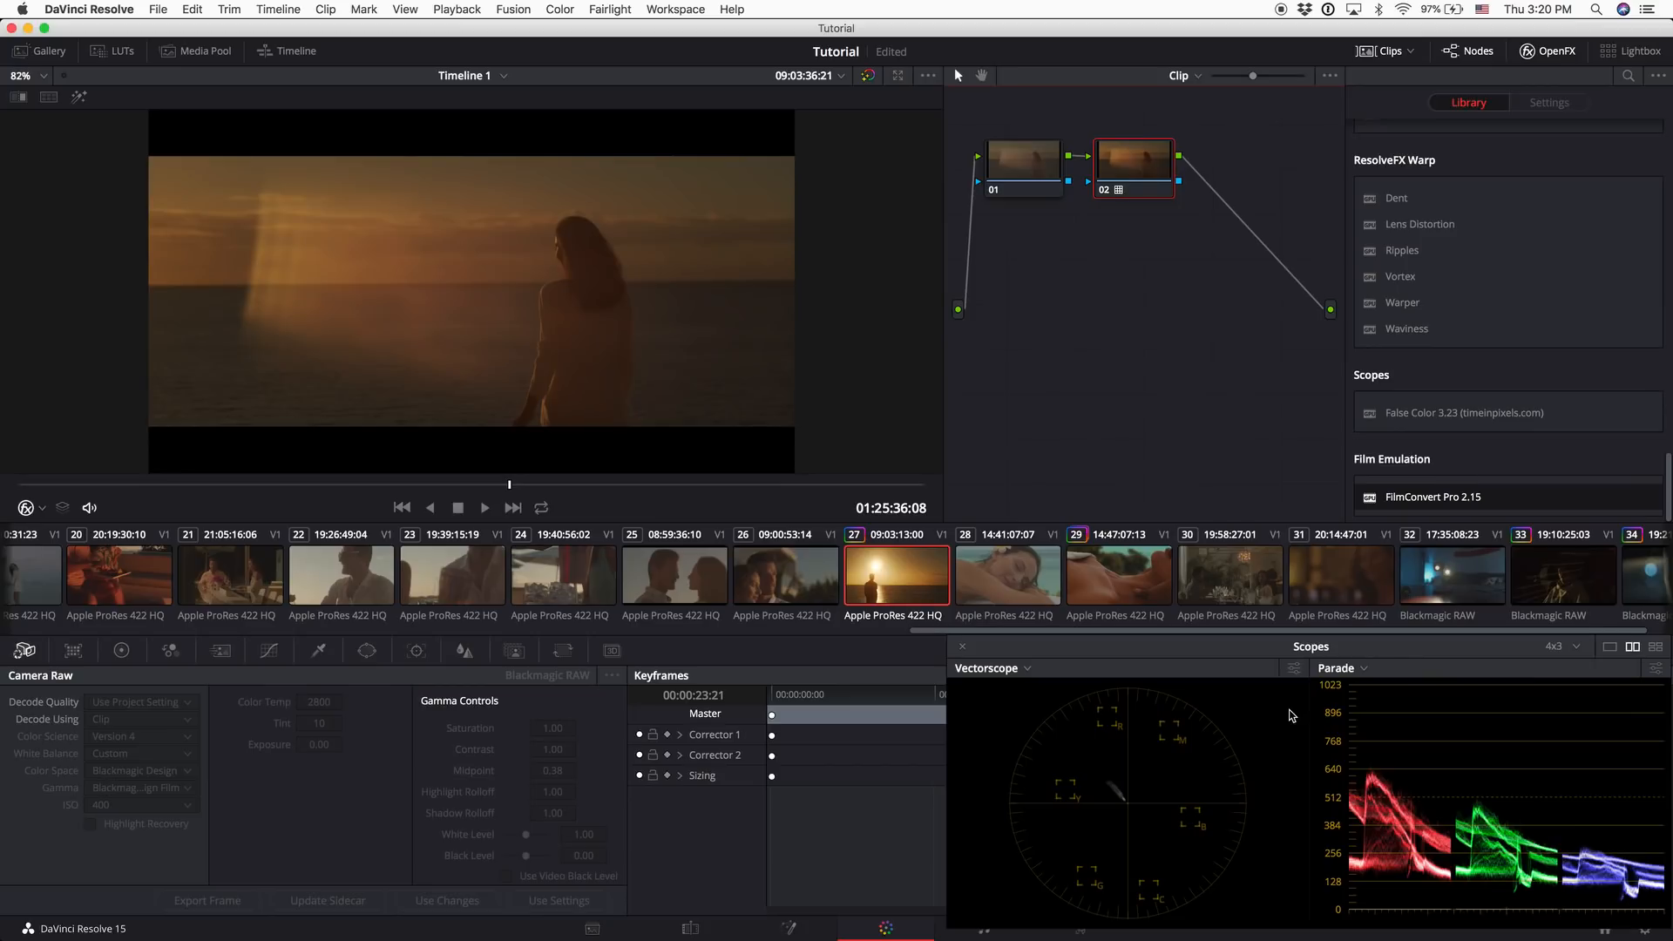
{"action": "key", "text": "super+f"}
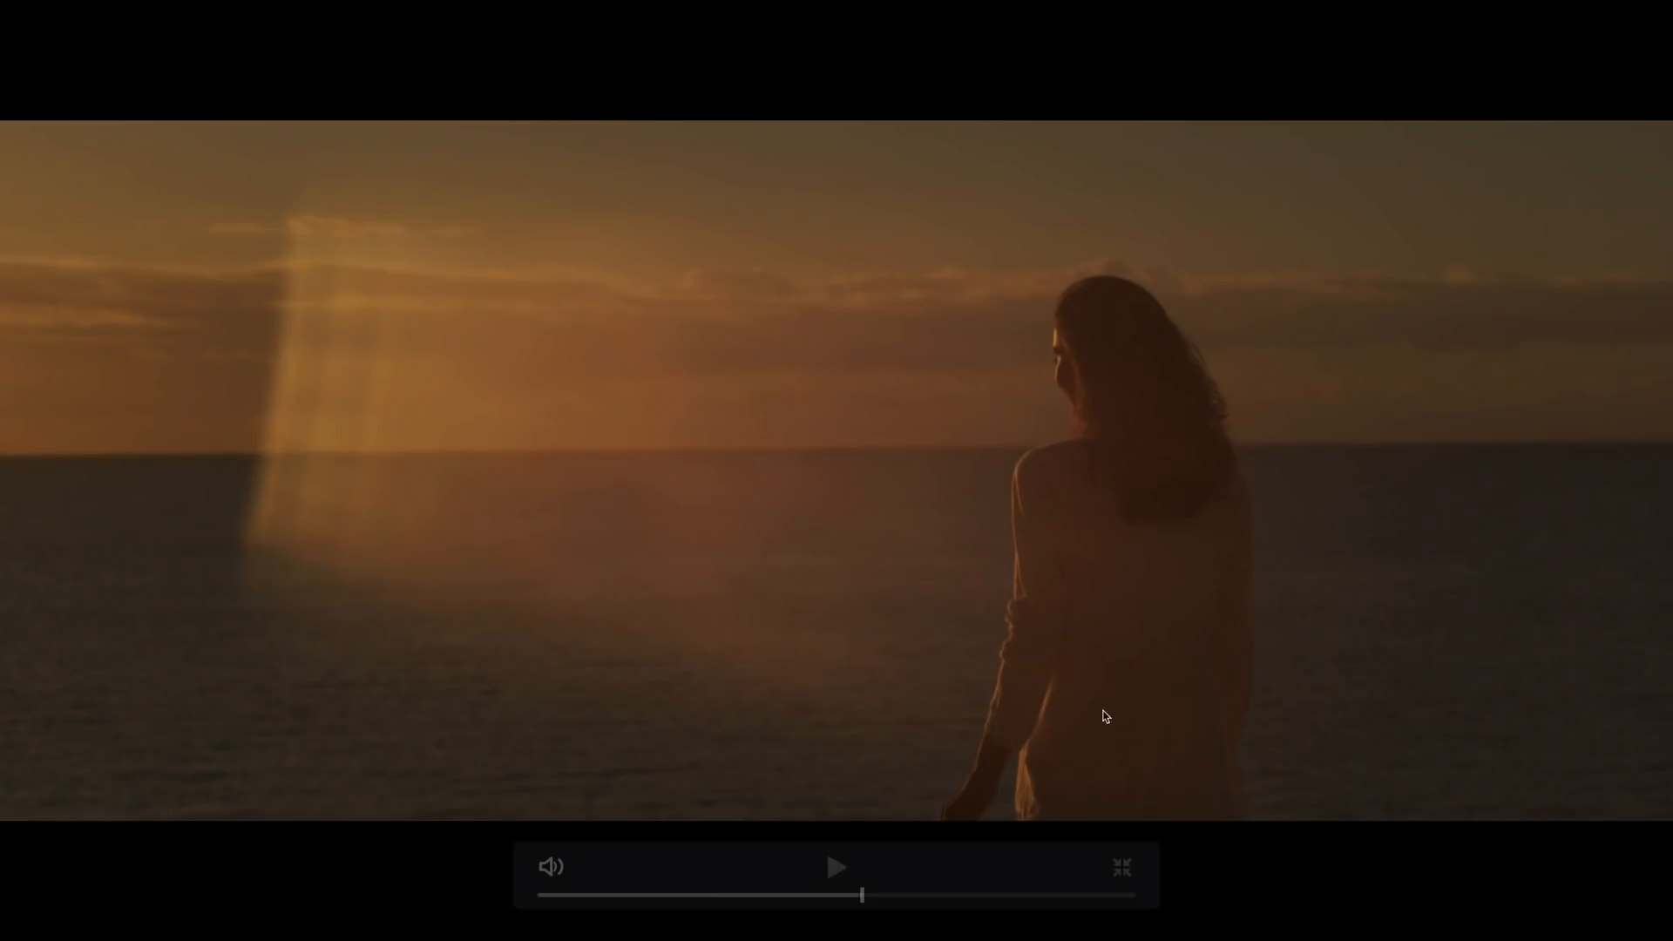
{"action": "left_click", "coordinate": [722, 895]}
{"action": "left_click_drag", "start_coordinate": [721, 895], "coordinate": [750, 895]}
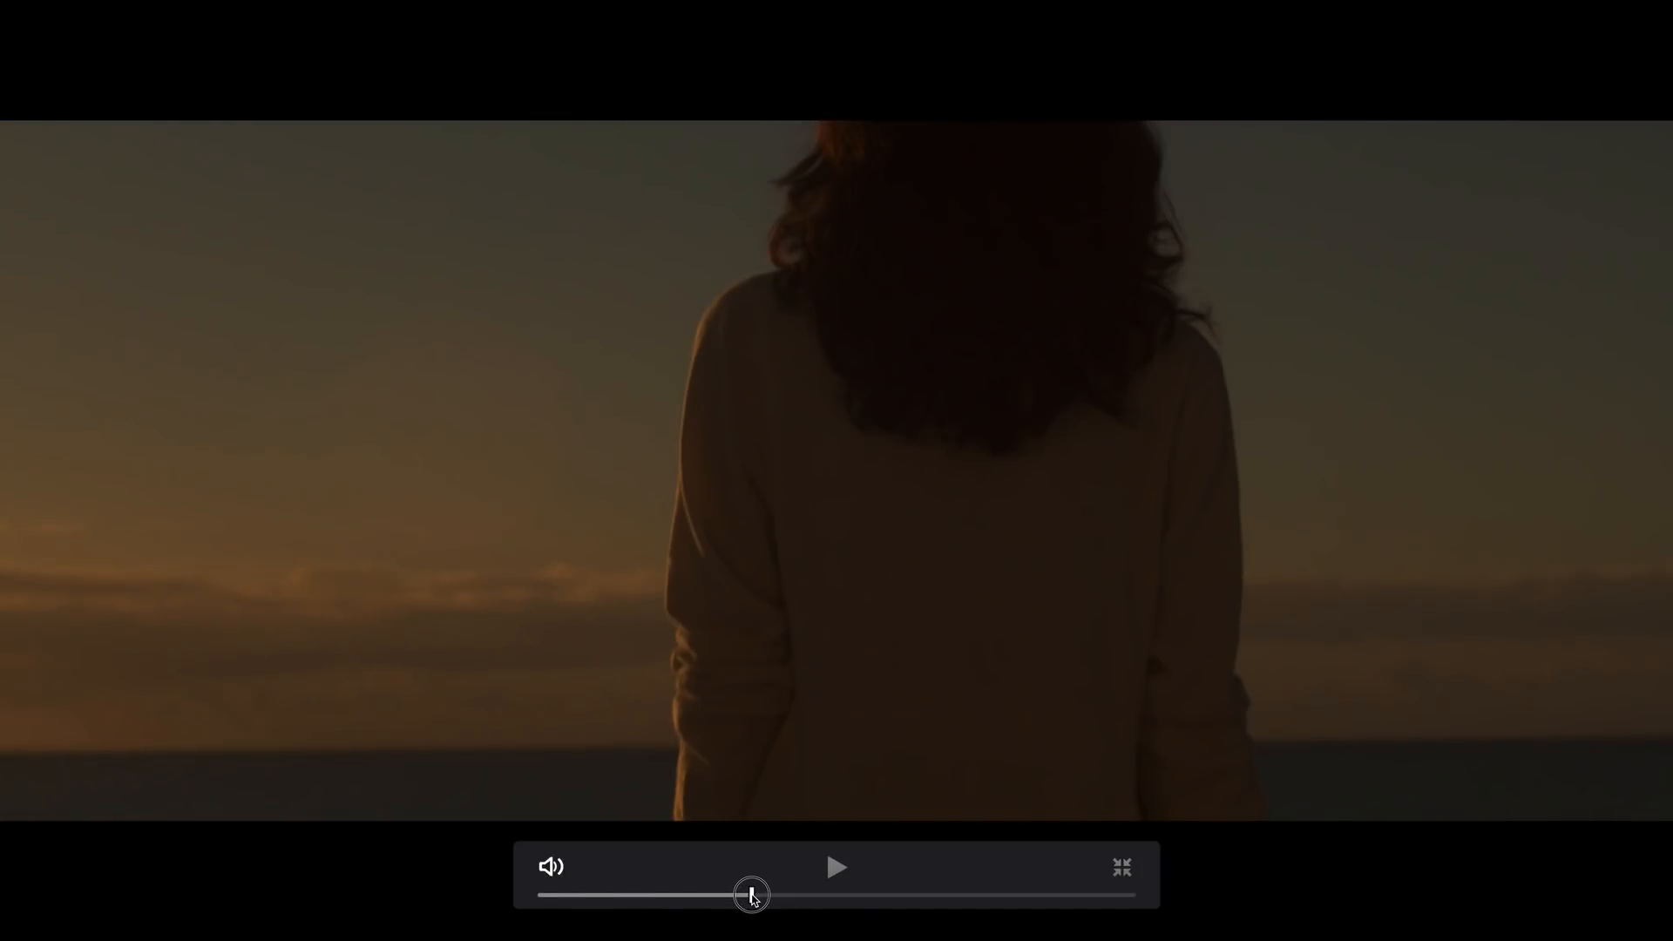
{"action": "key", "text": "space"}
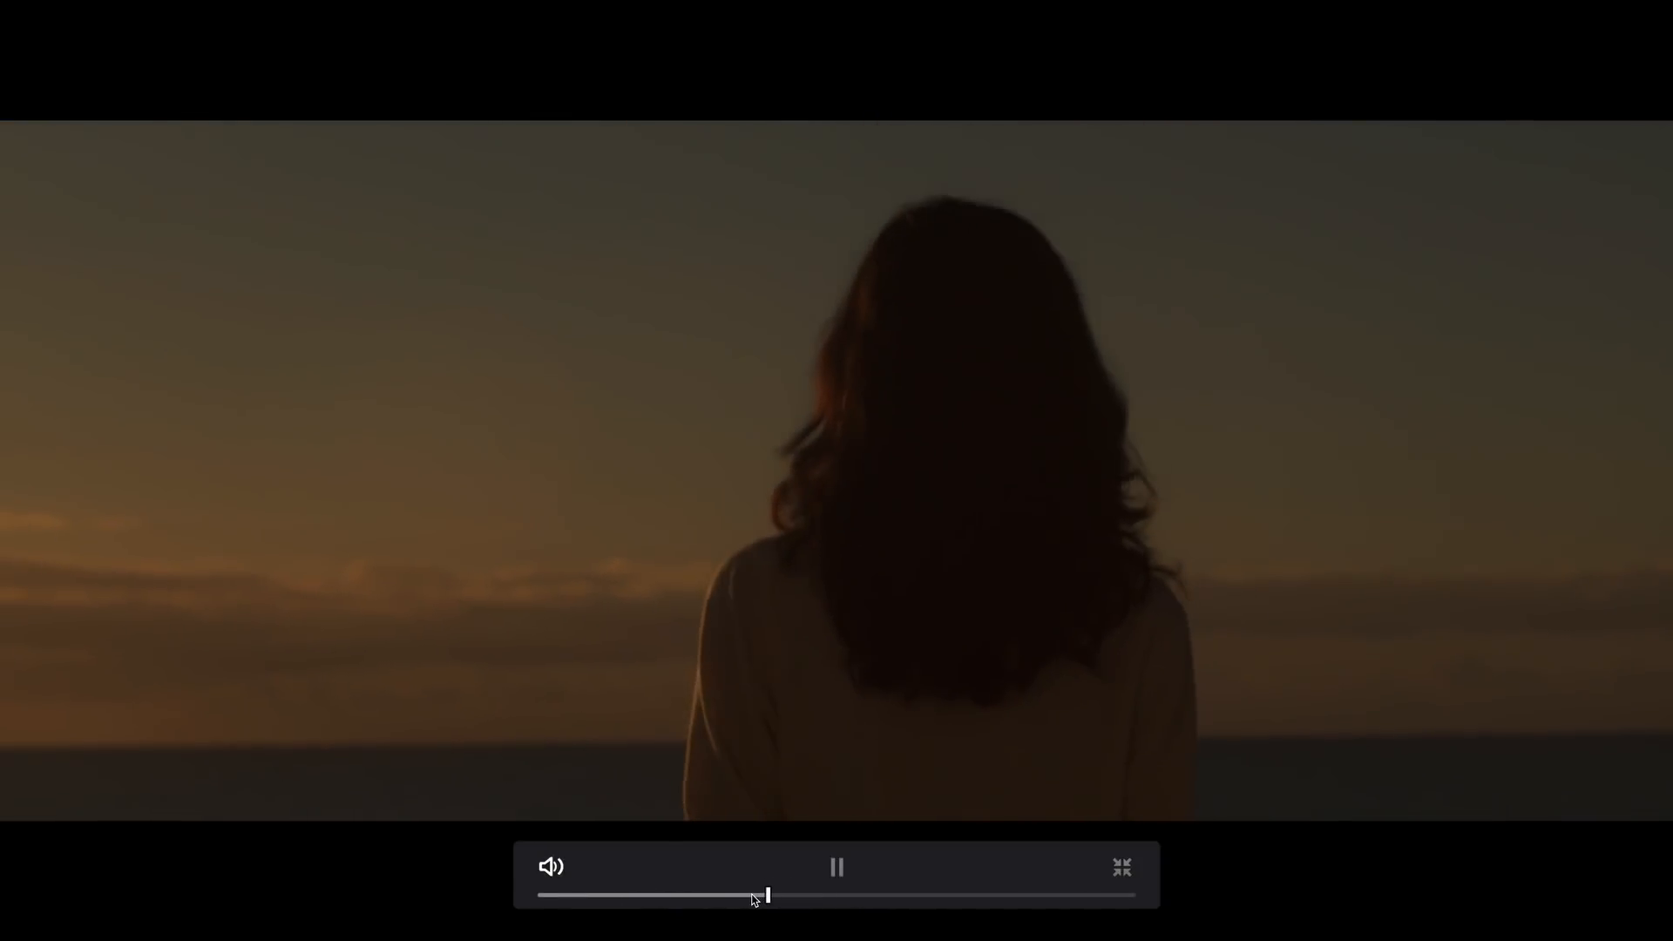
{"action": "key", "text": "XF86MonBrightnessUp"}
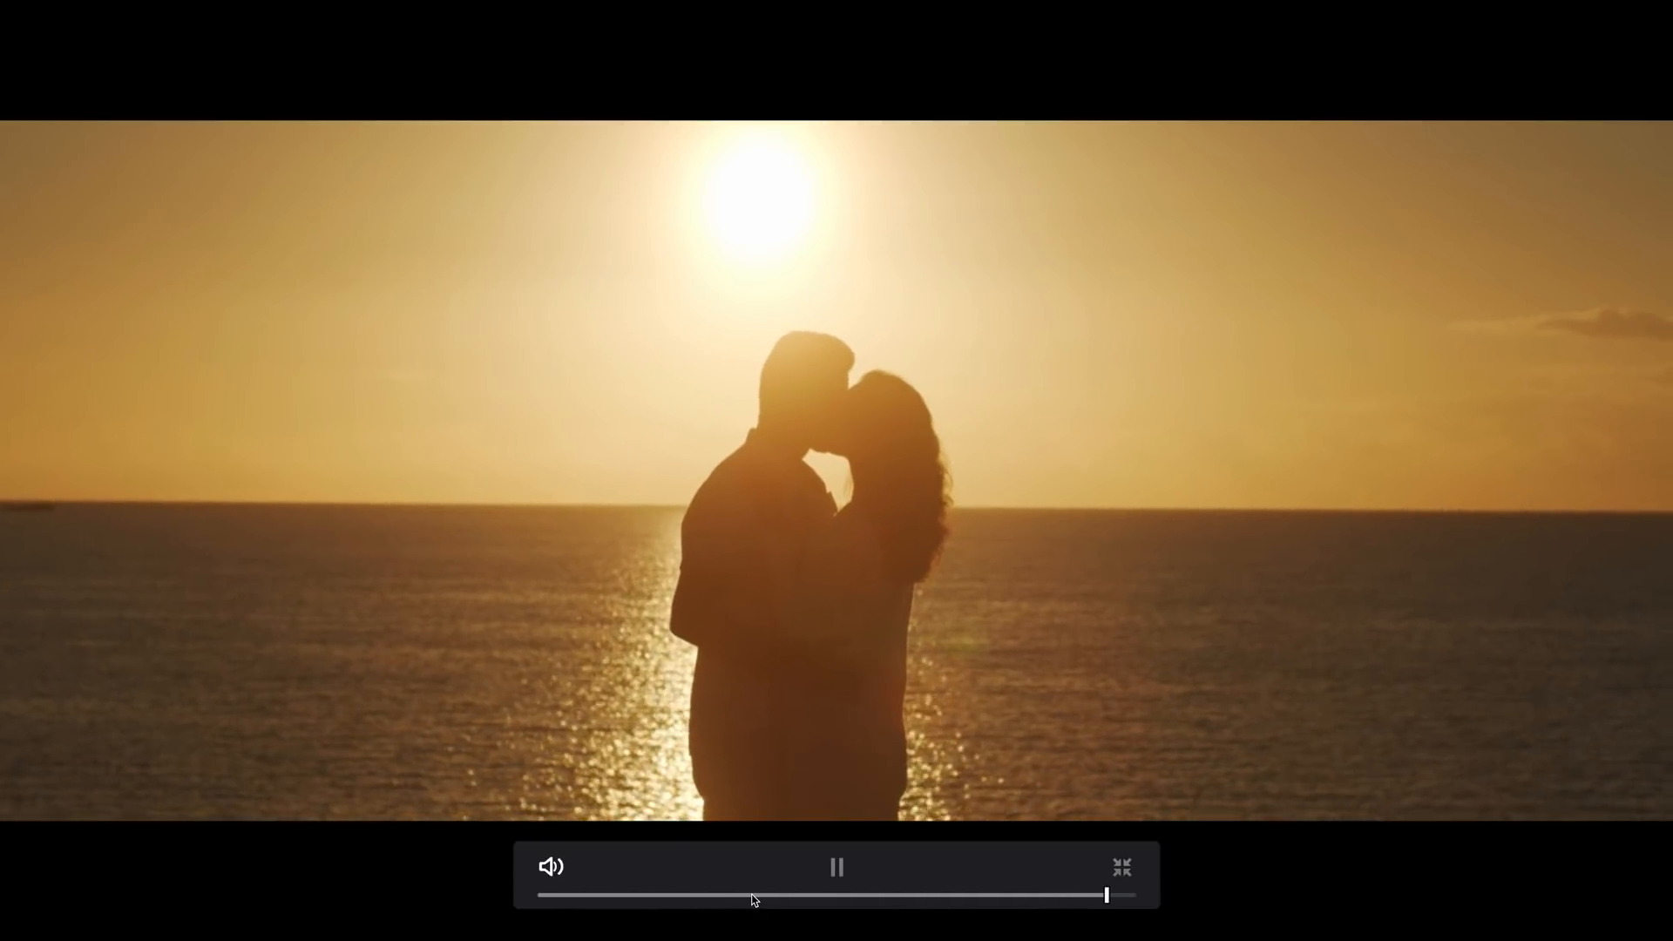
{"action": "key", "text": "space"}
{"action": "key", "text": "Escape"}
{"action": "key", "text": "super+f"}
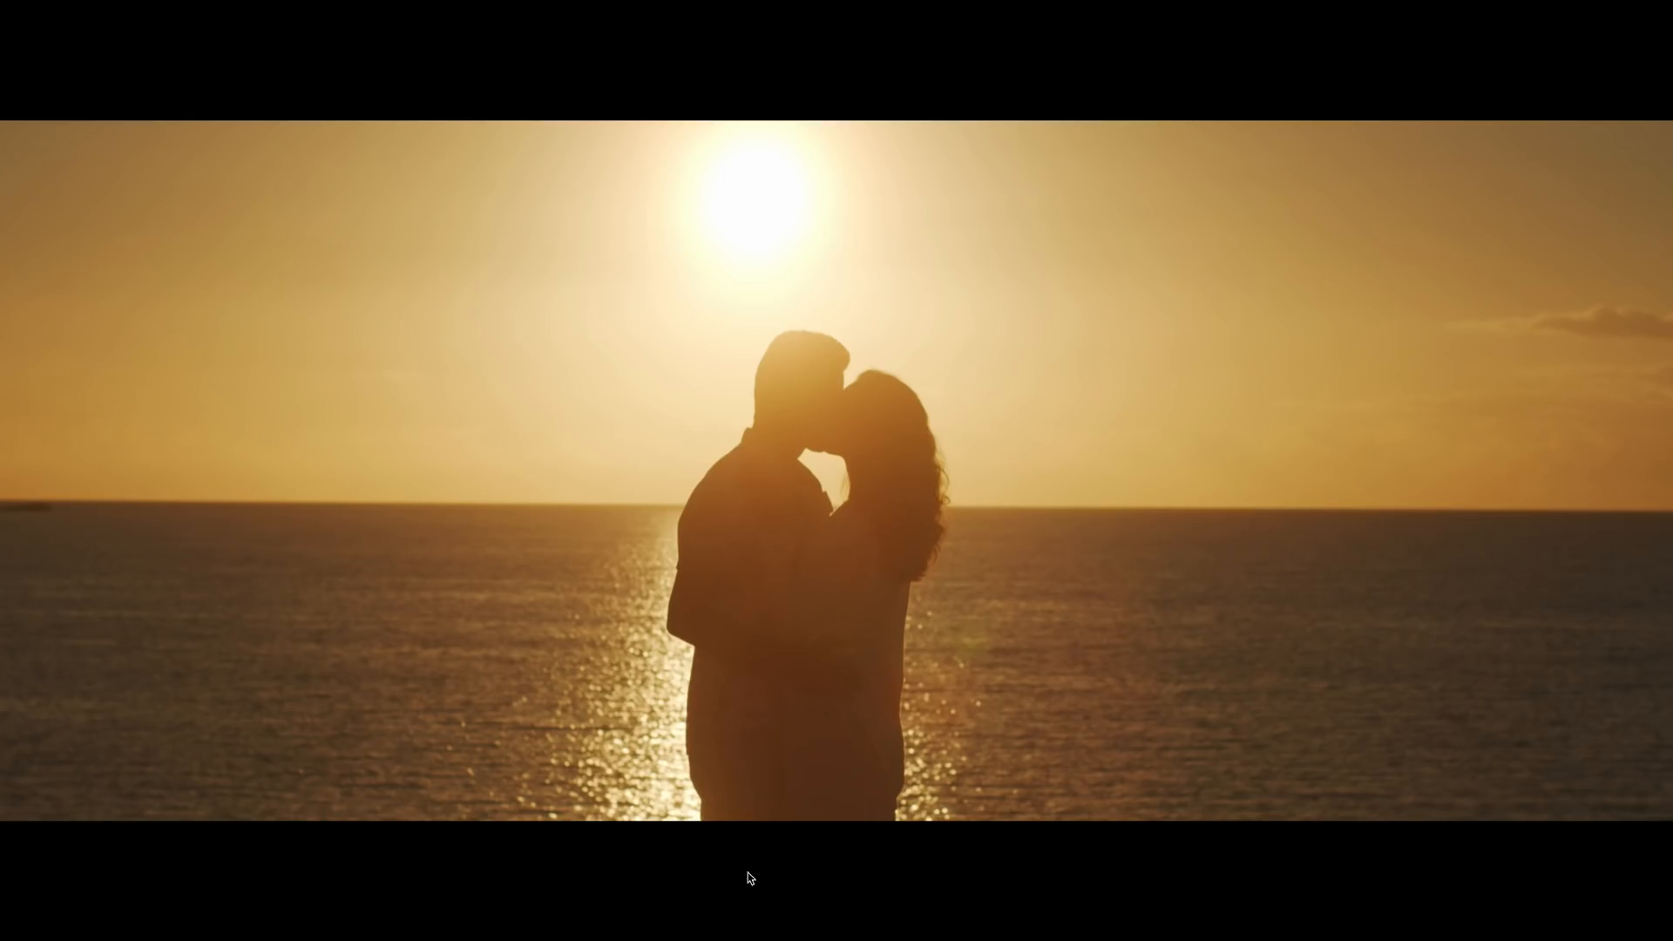
{"action": "key", "text": "Escape"}
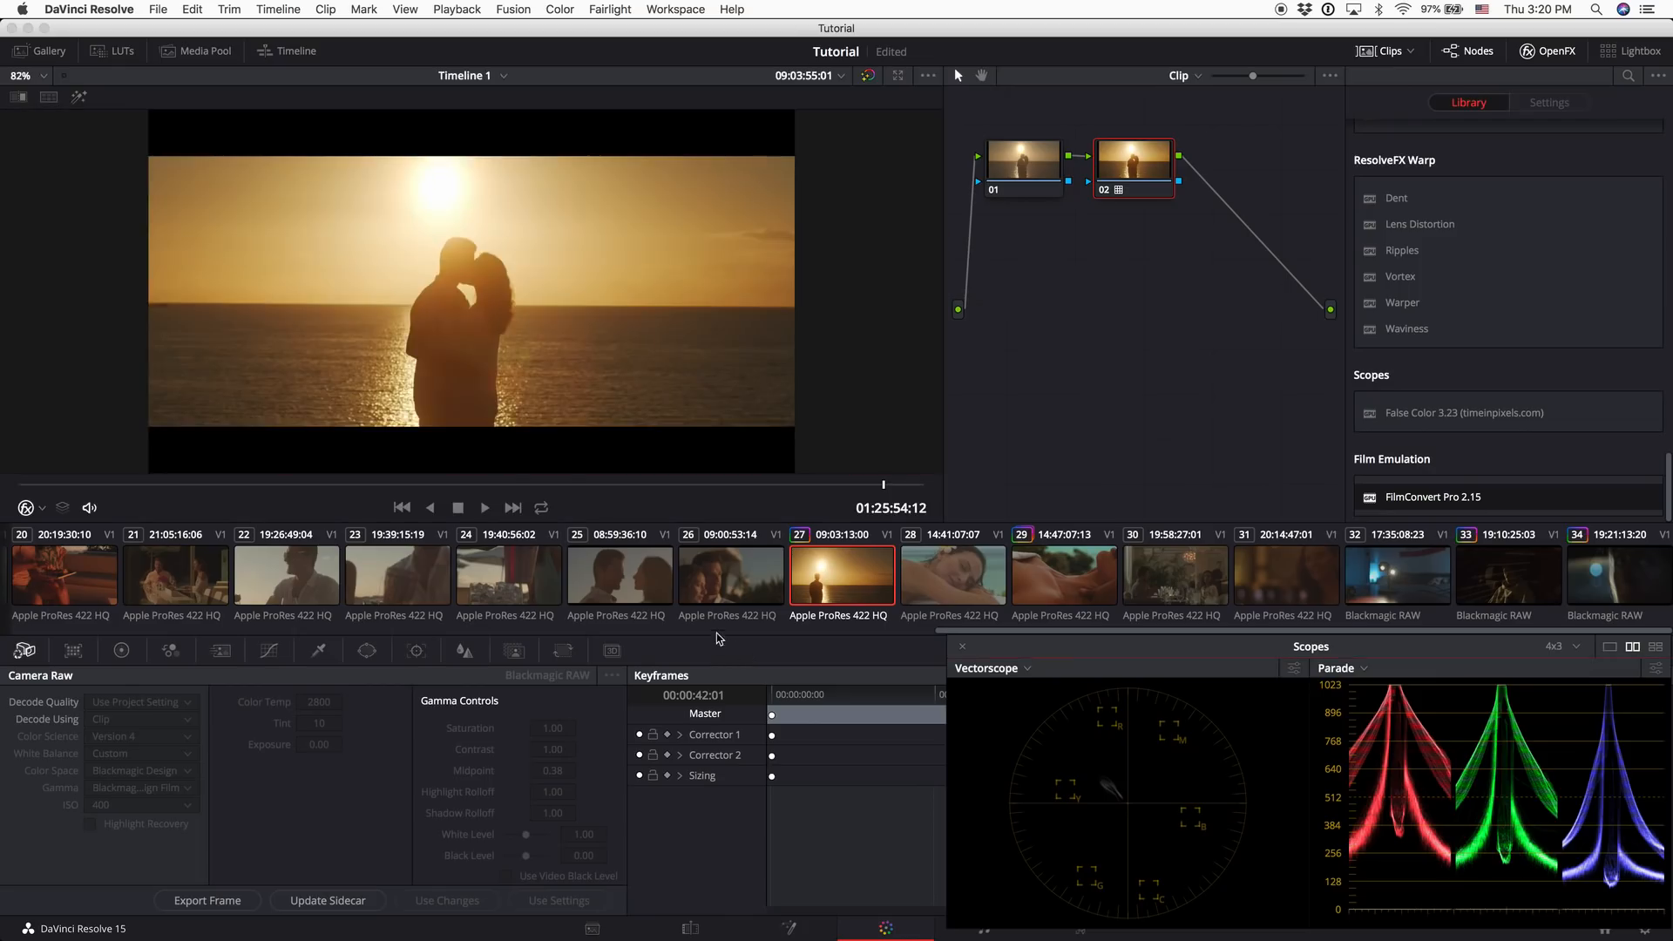
Add the False Color effect to clip 27's node 02, check exposure on frames of the couple, and disable the effect
{"action": "left_click_drag", "start_coordinate": [573, 480], "coordinate": [744, 482]}
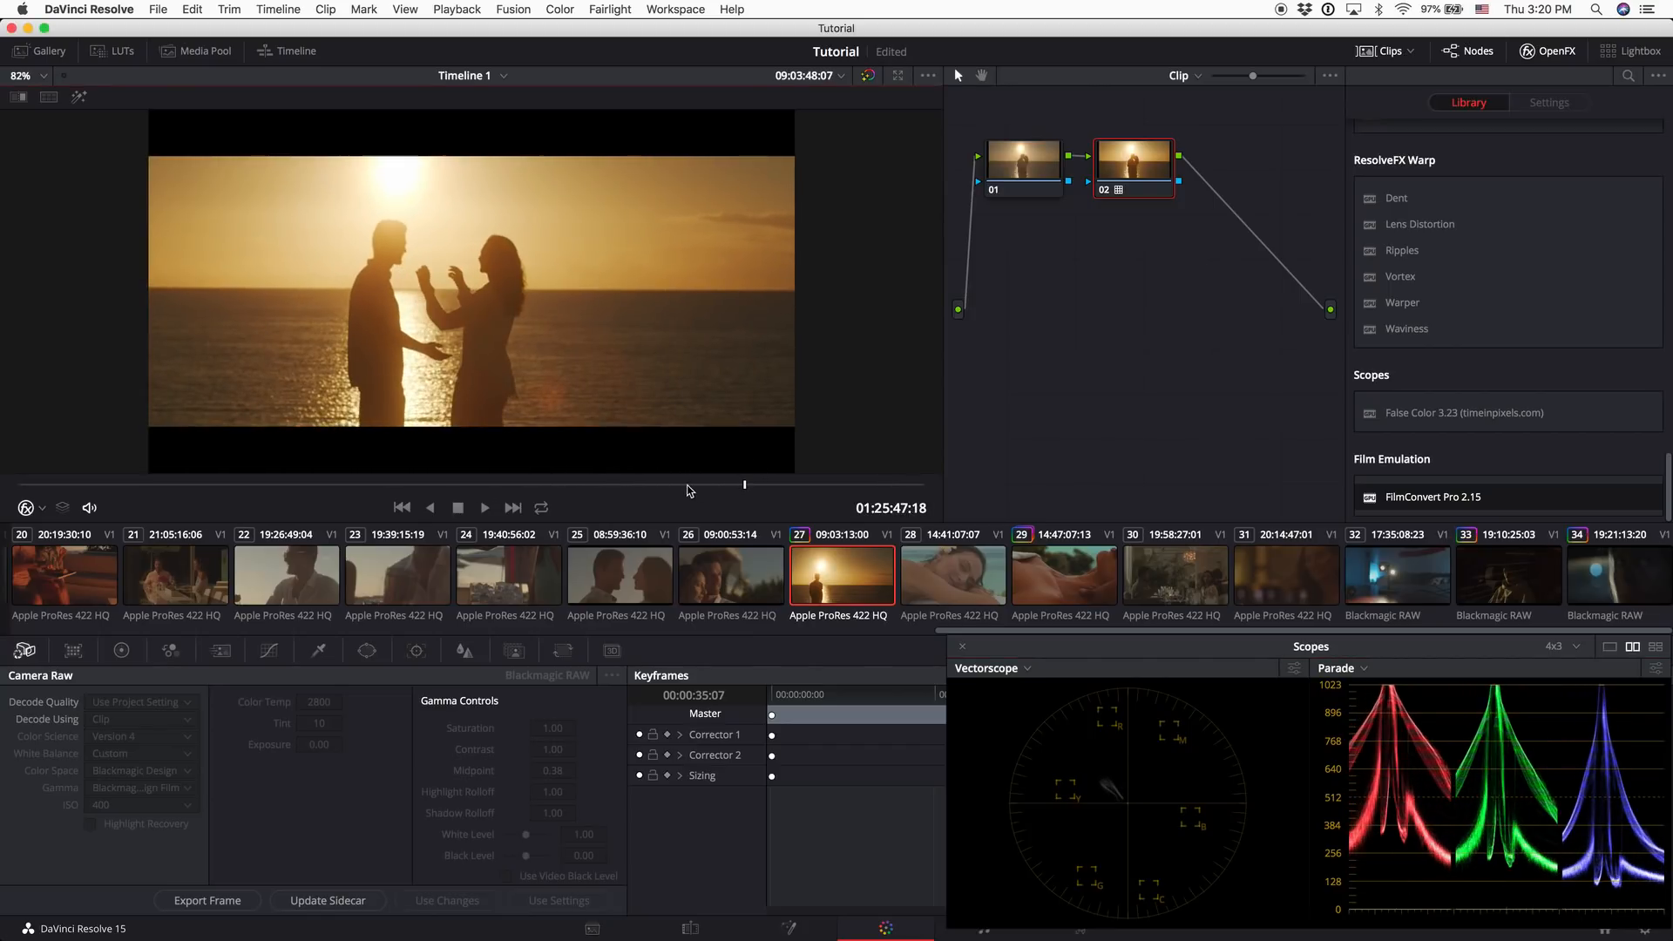
{"action": "left_click_drag", "start_coordinate": [1438, 412], "coordinate": [1124, 163]}
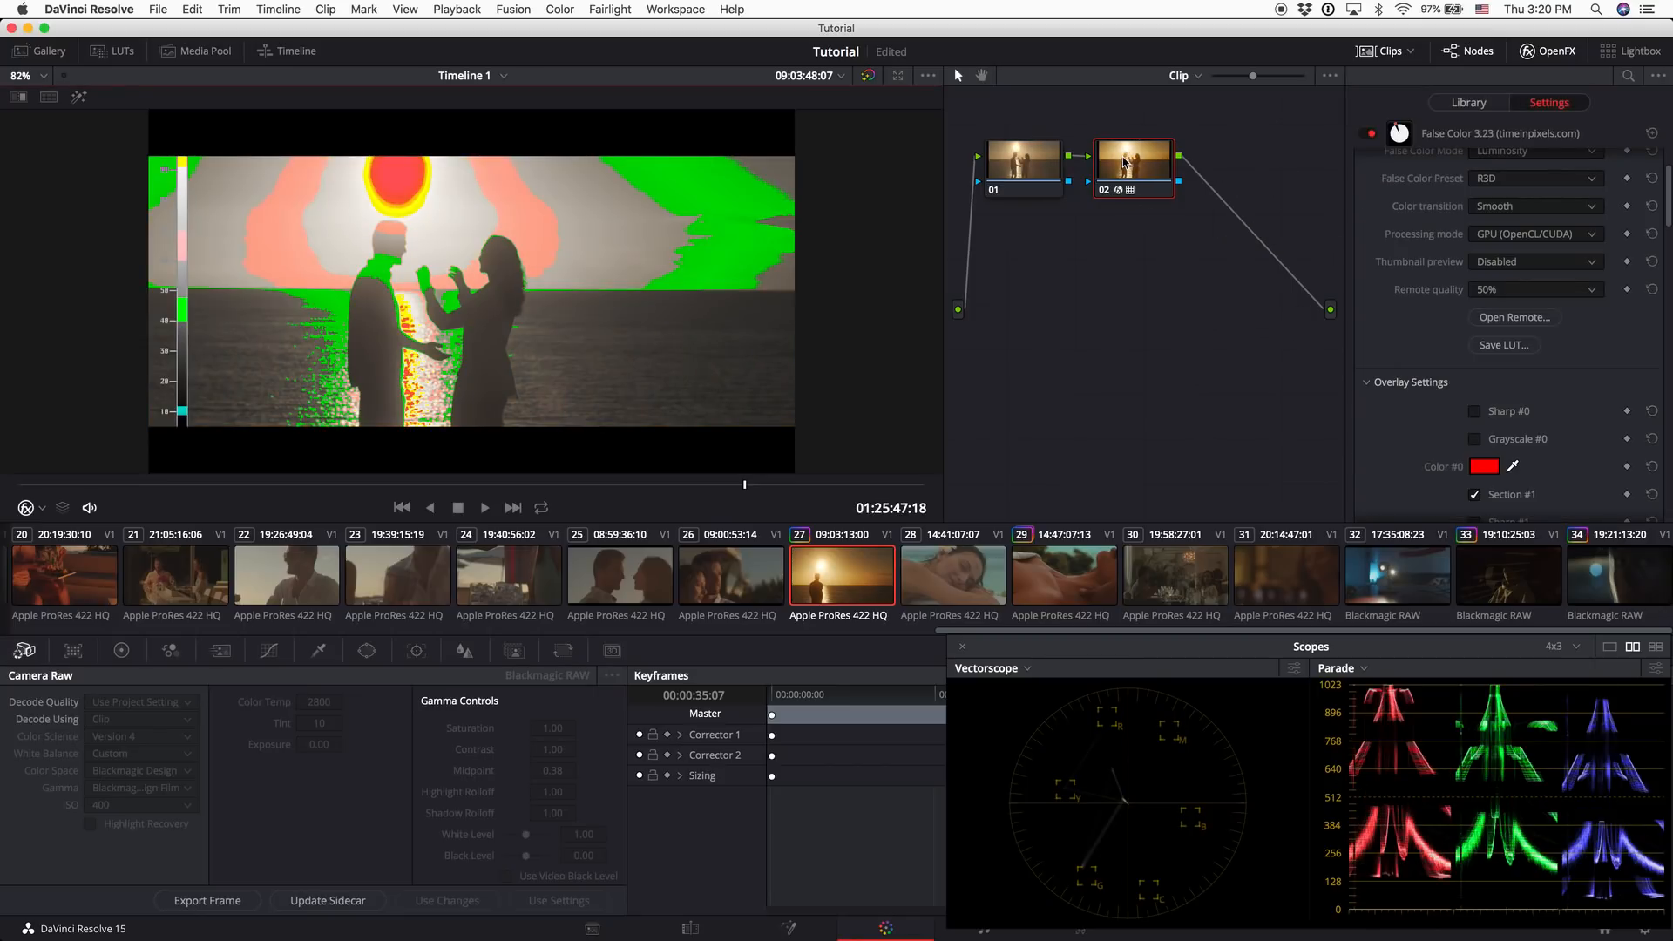
{"action": "mouse_move", "coordinate": [772, 483]}
{"action": "left_mouse_down"}
{"action": "mouse_move", "coordinate": [683, 488]}
{"action": "mouse_move", "coordinate": [788, 489]}
{"action": "mouse_move", "coordinate": [433, 489]}
{"action": "mouse_move", "coordinate": [717, 507]}
{"action": "mouse_move", "coordinate": [782, 486]}
{"action": "left_mouse_up"}
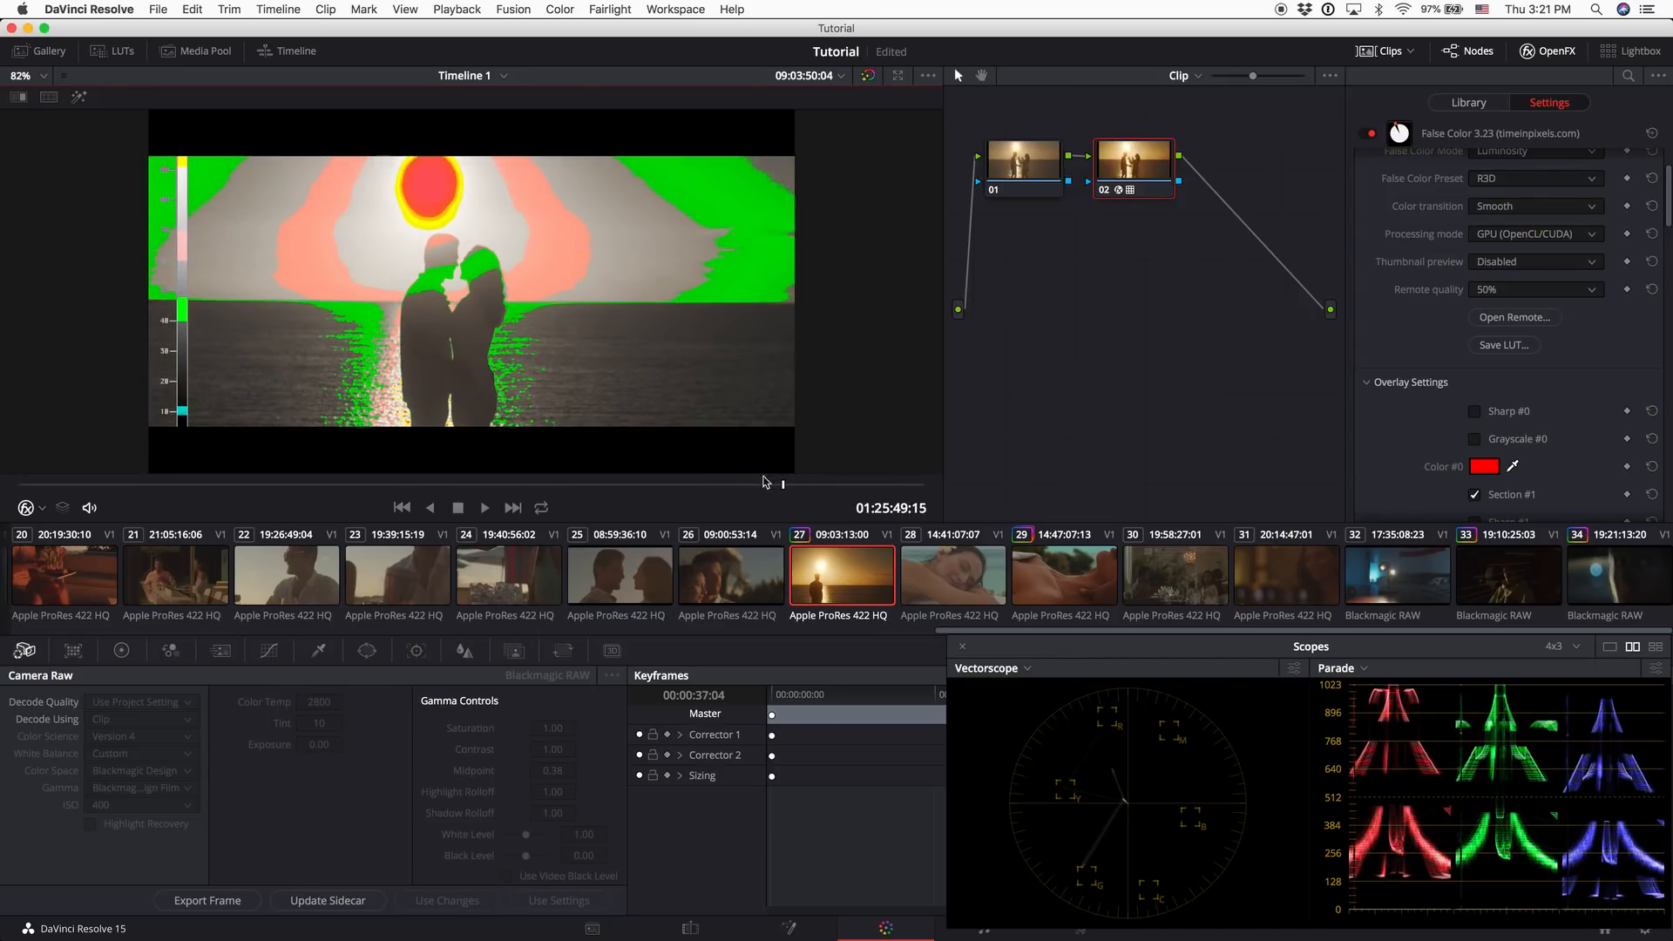
{"action": "left_click", "coordinate": [1371, 132]}
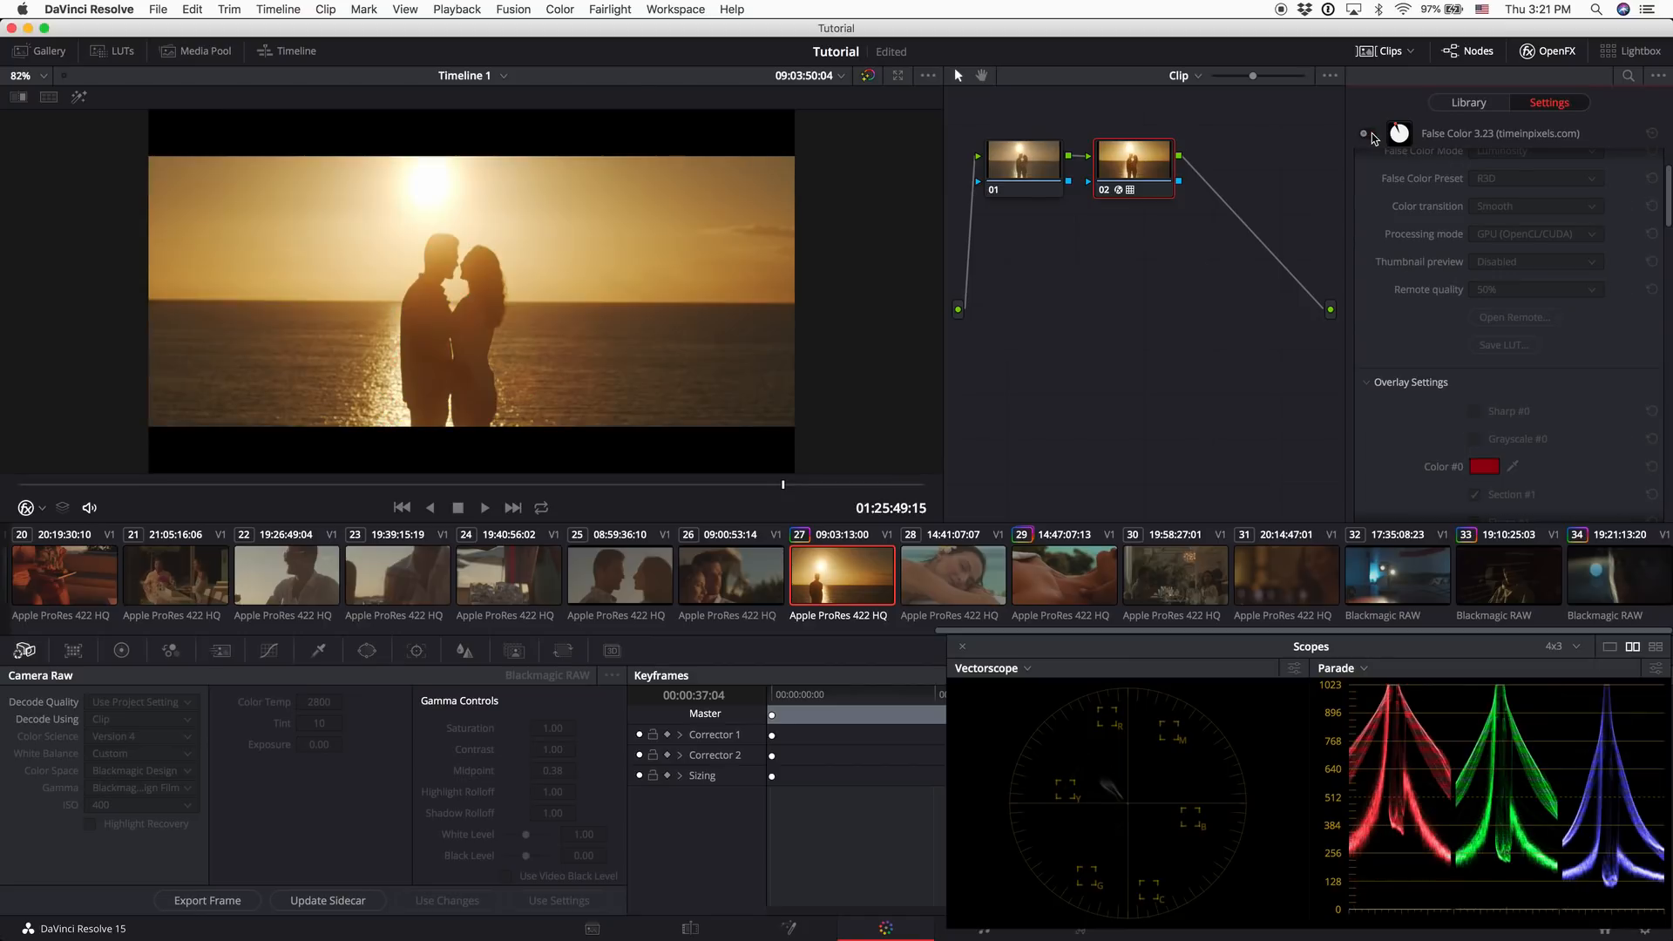
Lower clip 27's node 02 gain to 0.91 and recheck the exposure by briefly enabling False Color
{"action": "left_click", "coordinate": [121, 650]}
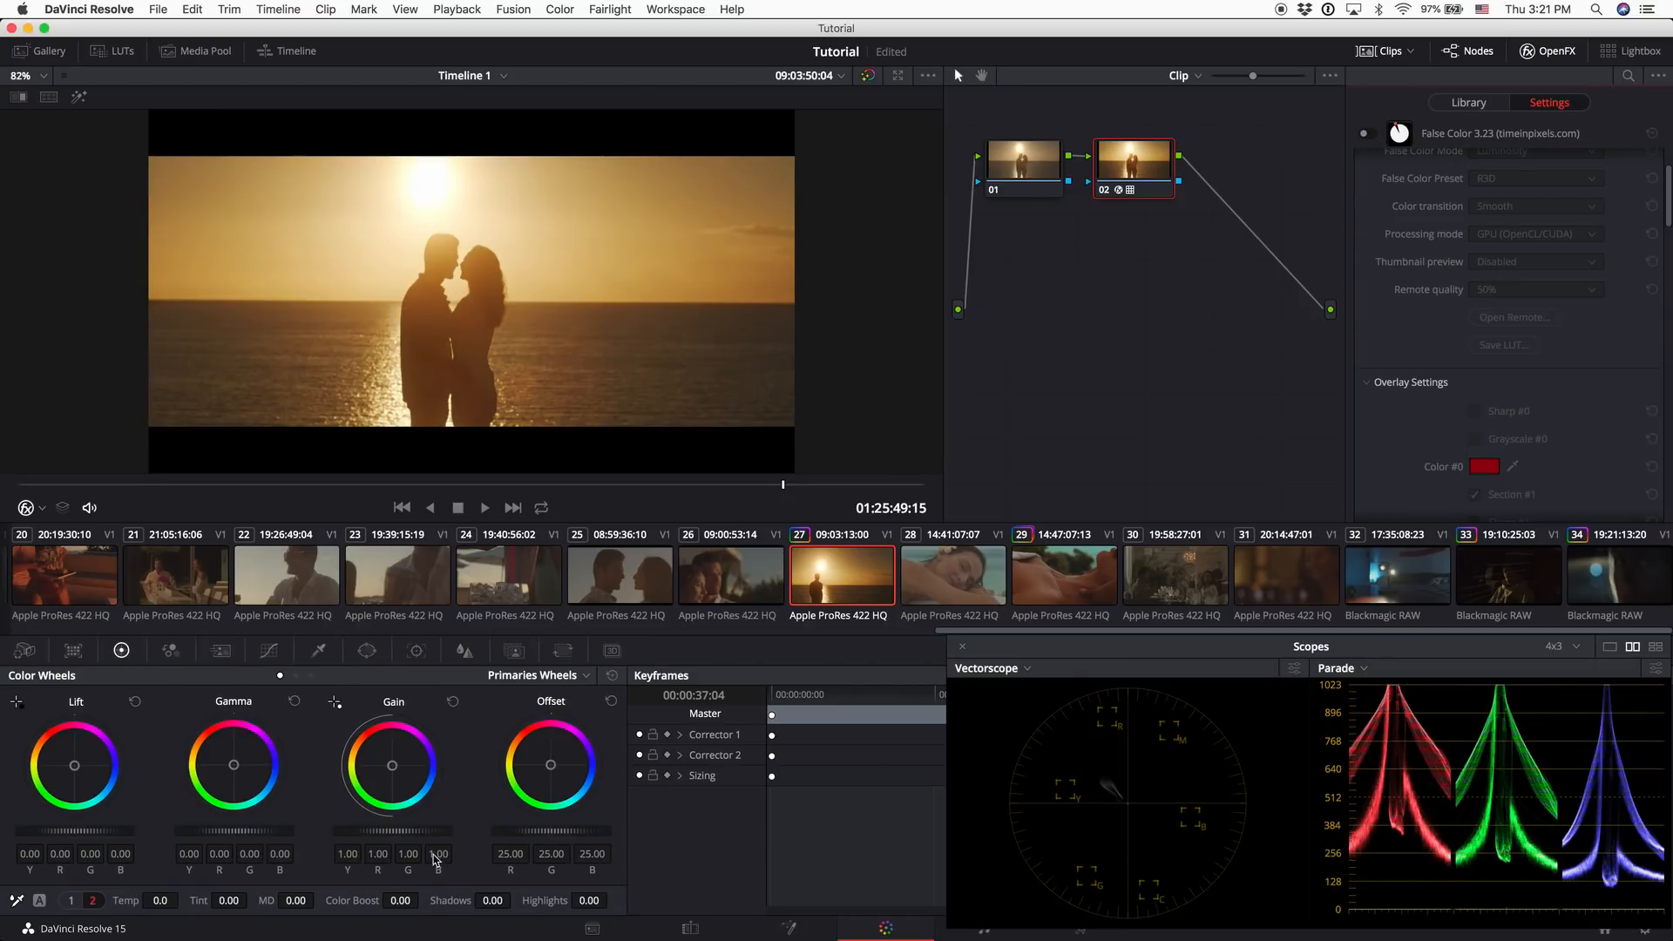
{"action": "left_click_drag", "start_coordinate": [386, 834], "coordinate": [364, 834]}
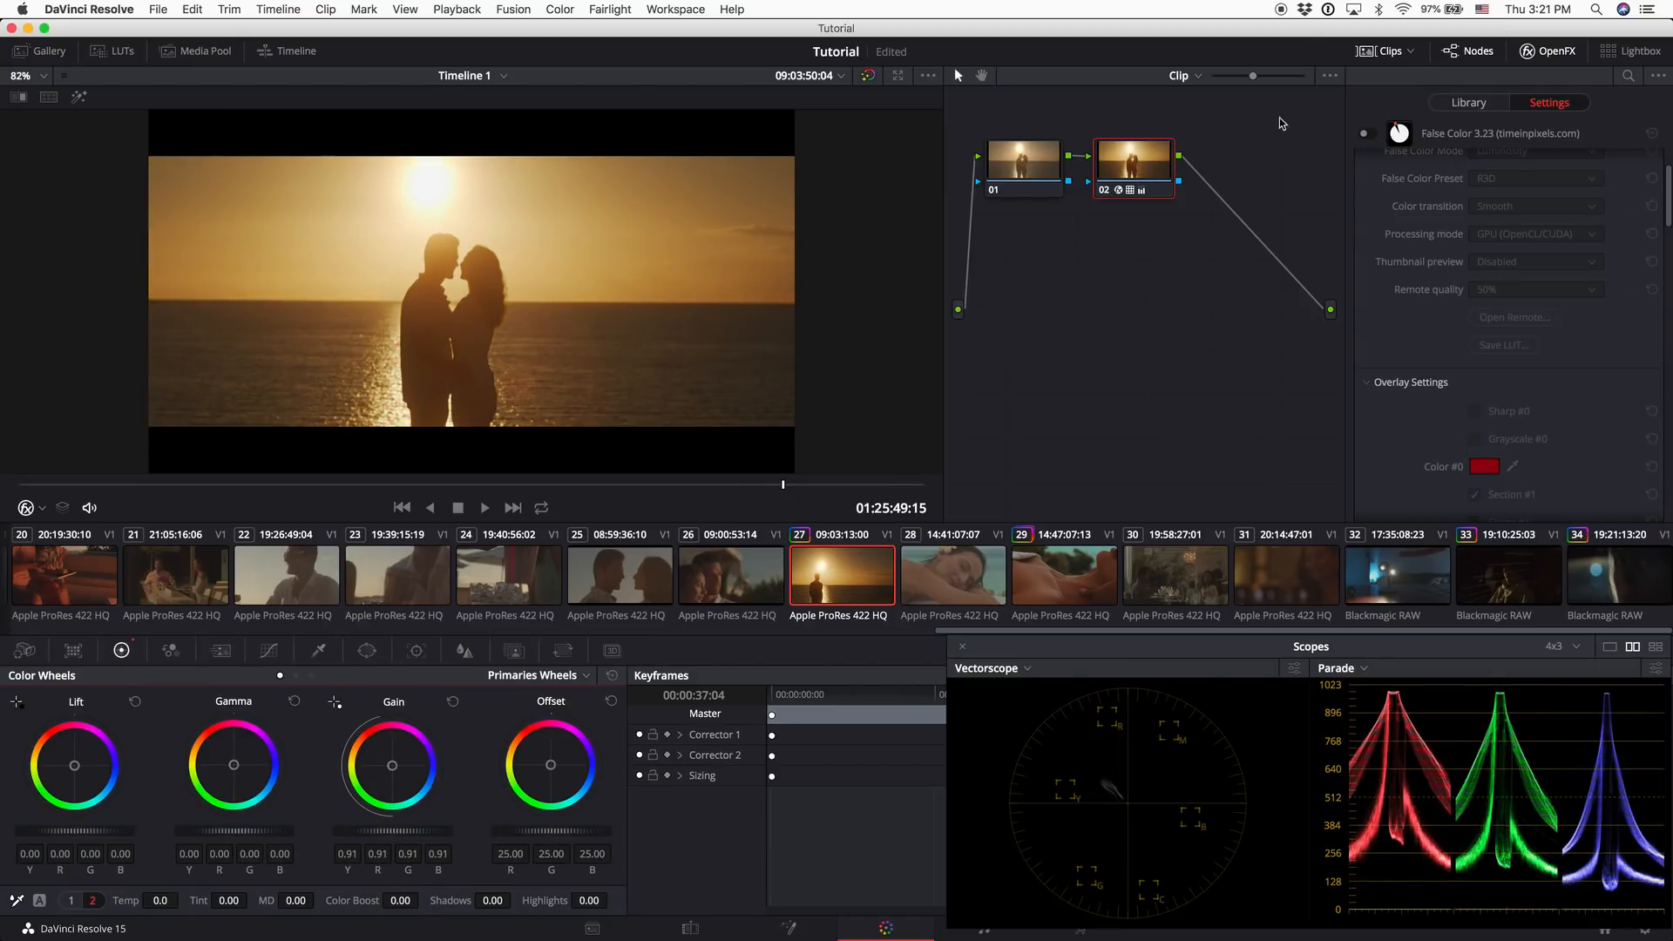
{"action": "left_click", "coordinate": [1369, 135]}
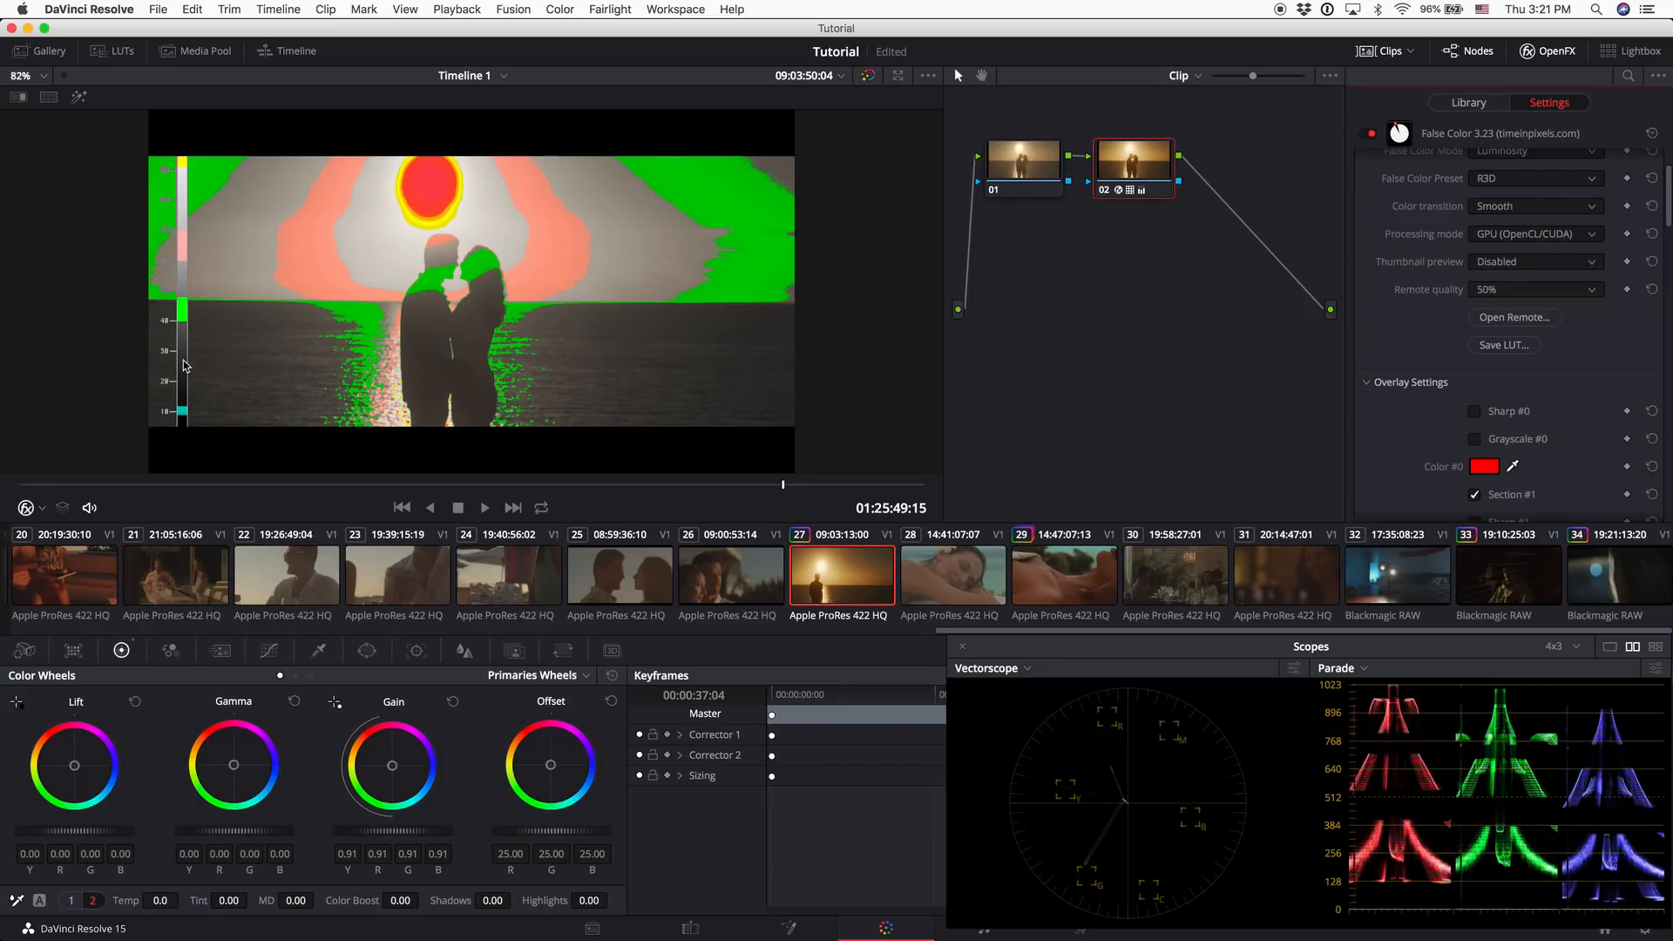
{"action": "left_click", "coordinate": [1371, 134]}
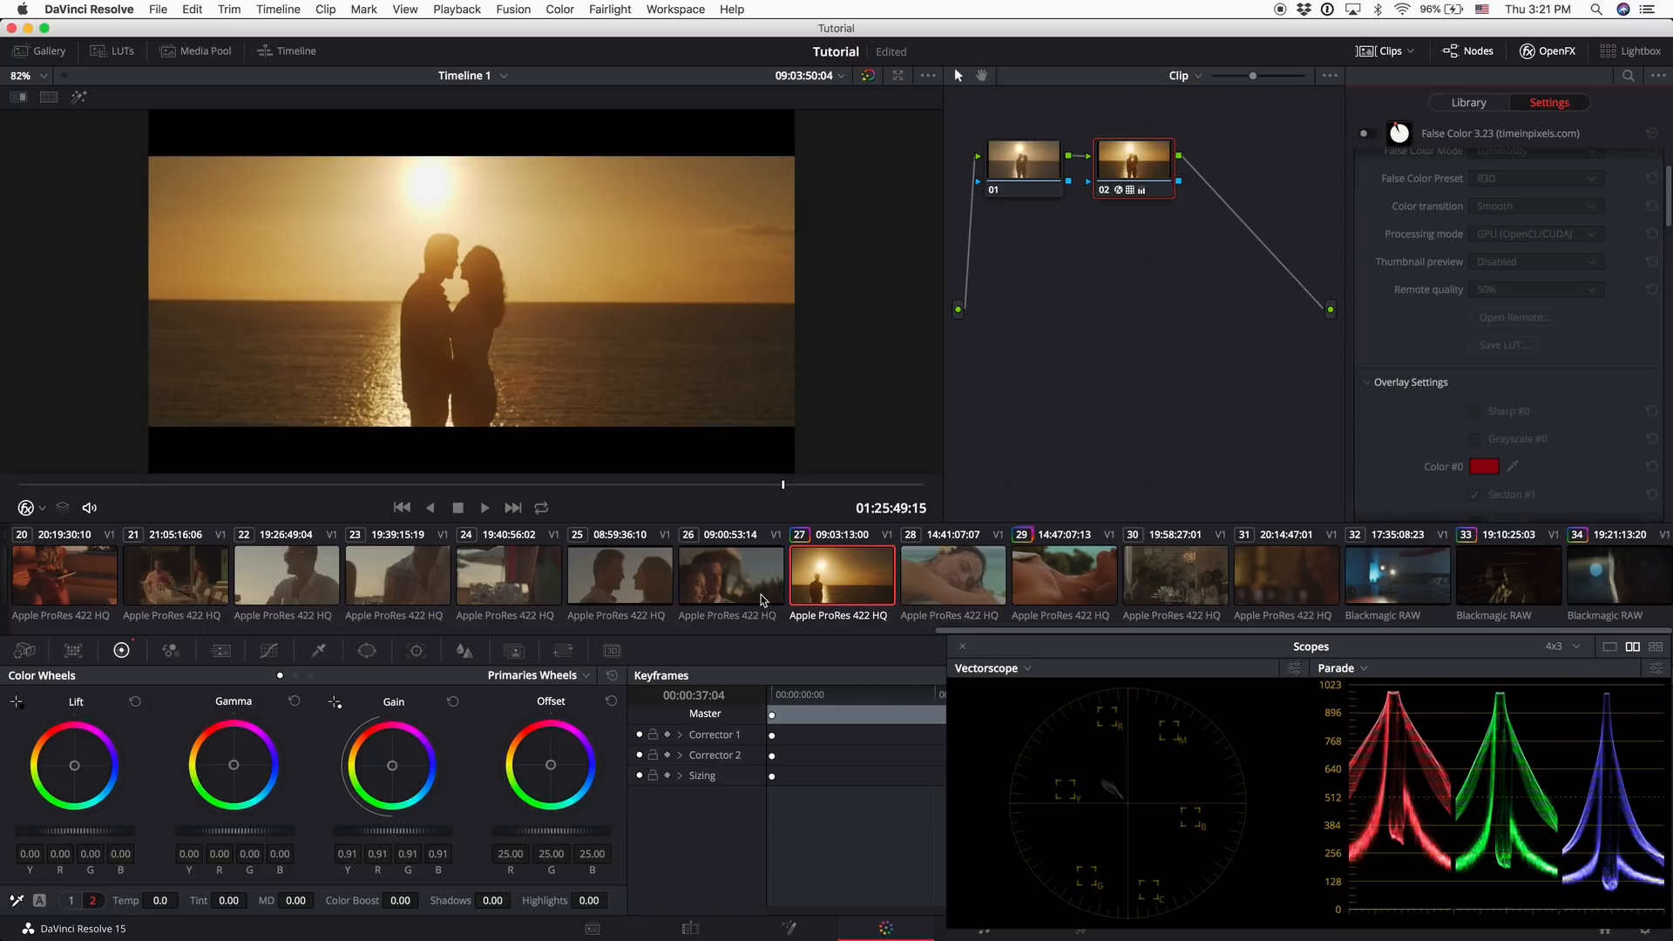
Grab a still of clip 27 and apply its grade to clip 26 from the gallery
{"action": "right_click", "coordinate": [557, 388]}
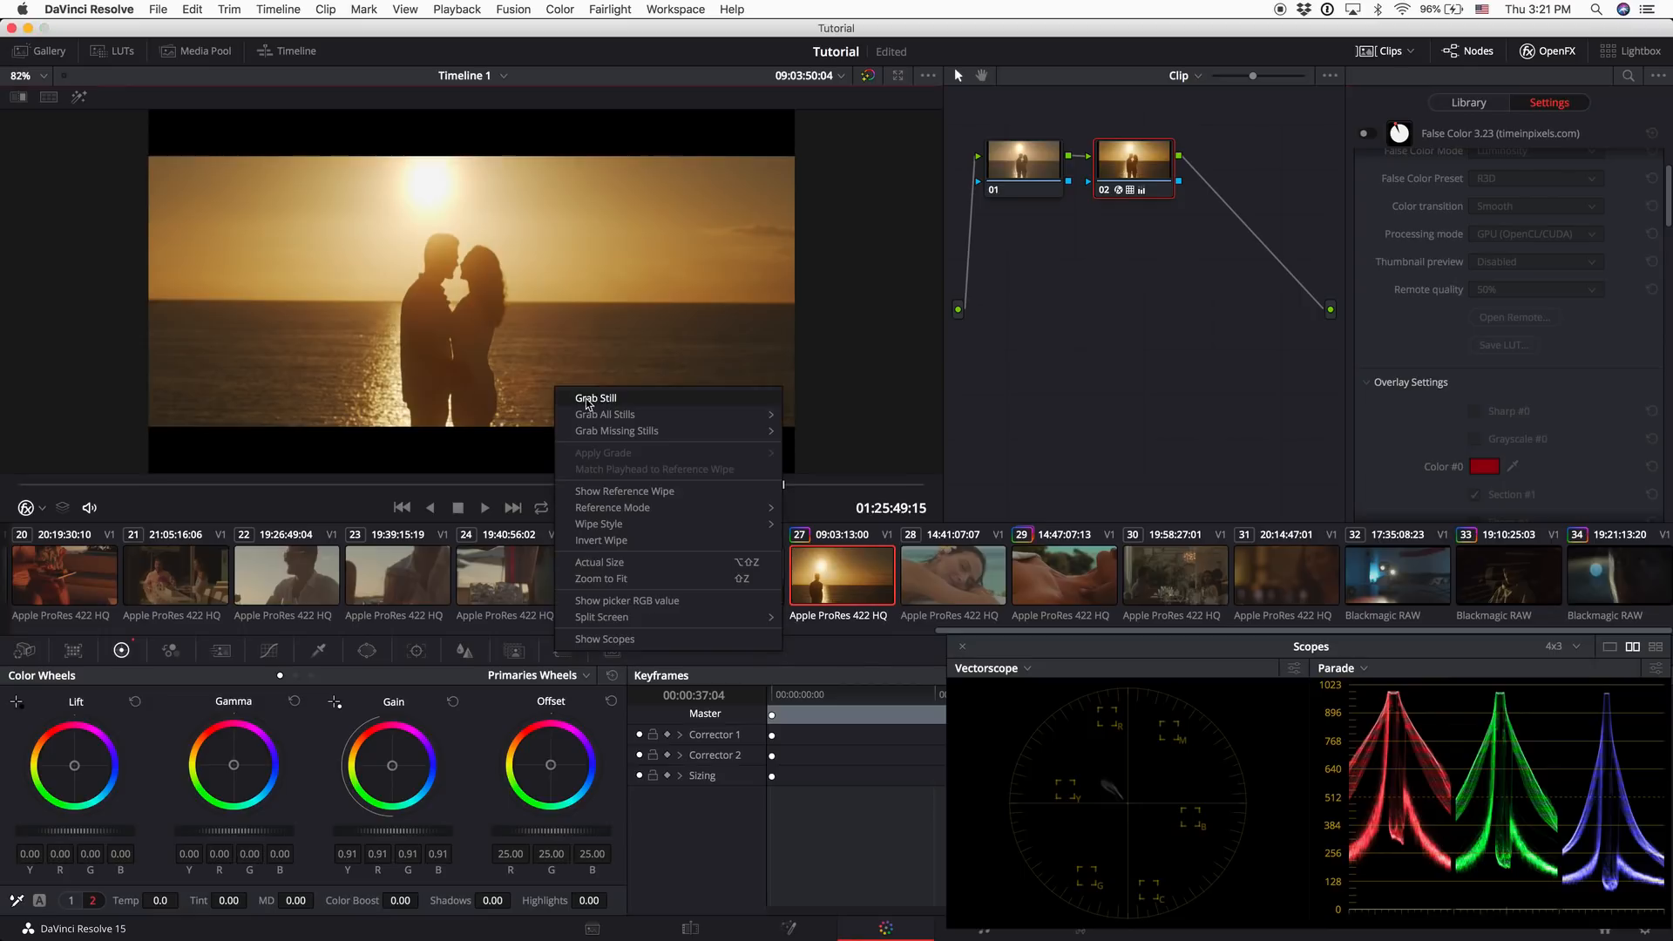
{"action": "left_click", "coordinate": [731, 564]}
{"action": "left_click", "coordinate": [732, 575]}
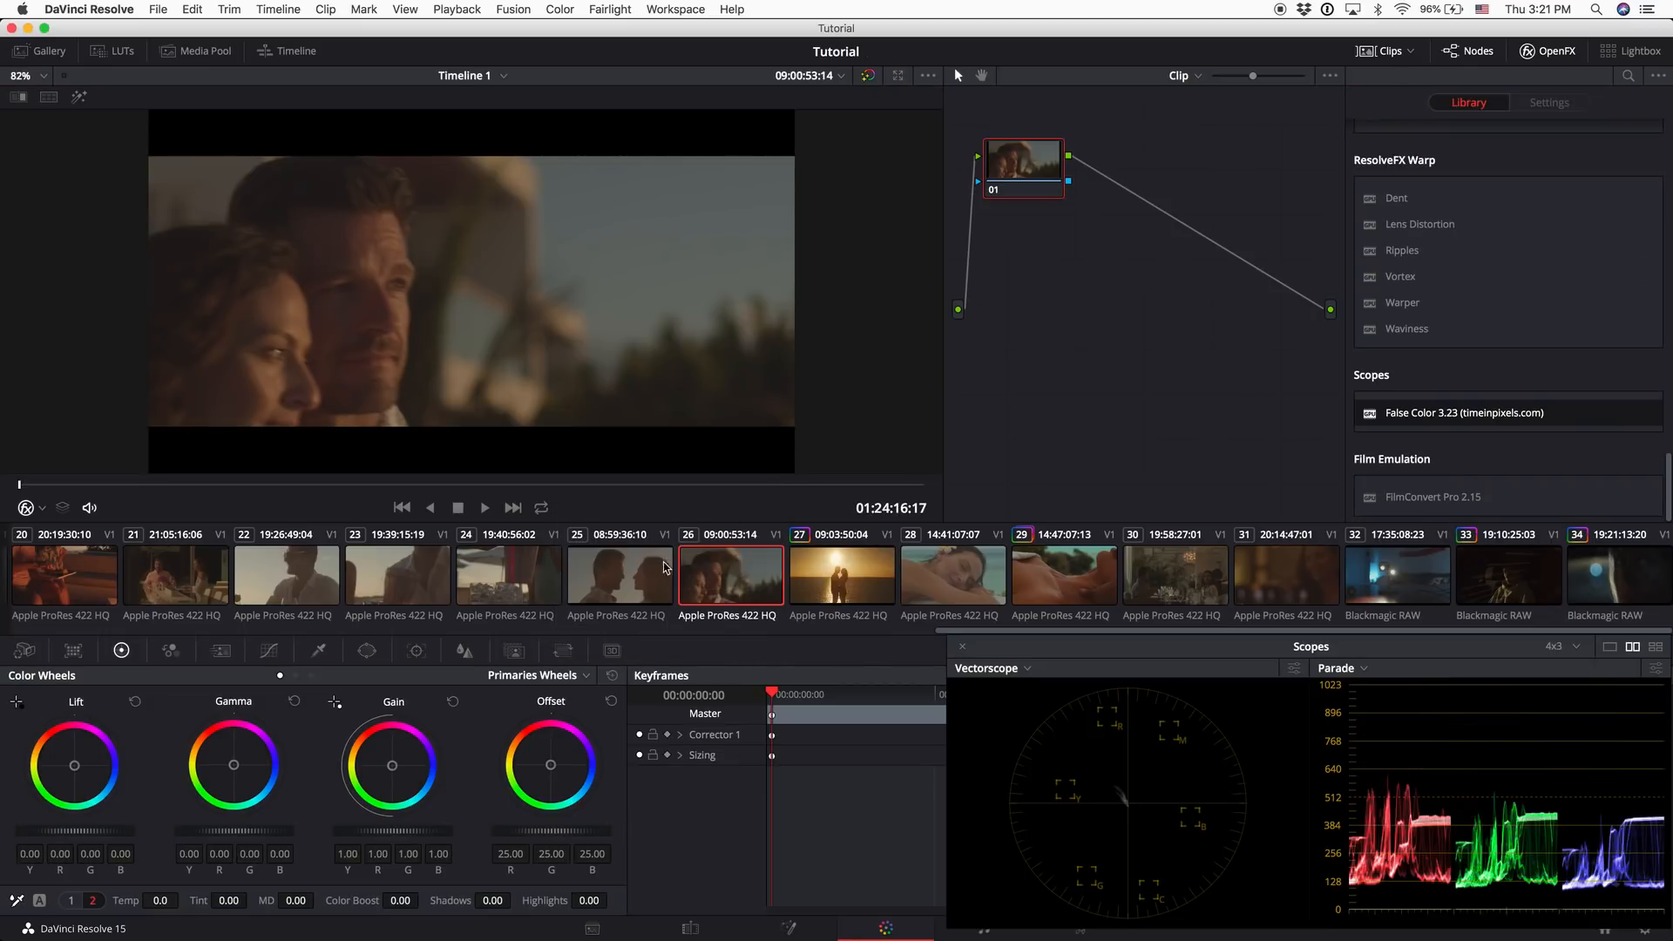
{"action": "left_click", "coordinate": [50, 50]}
{"action": "right_click", "coordinate": [229, 124]}
{"action": "left_click", "coordinate": [275, 174]}
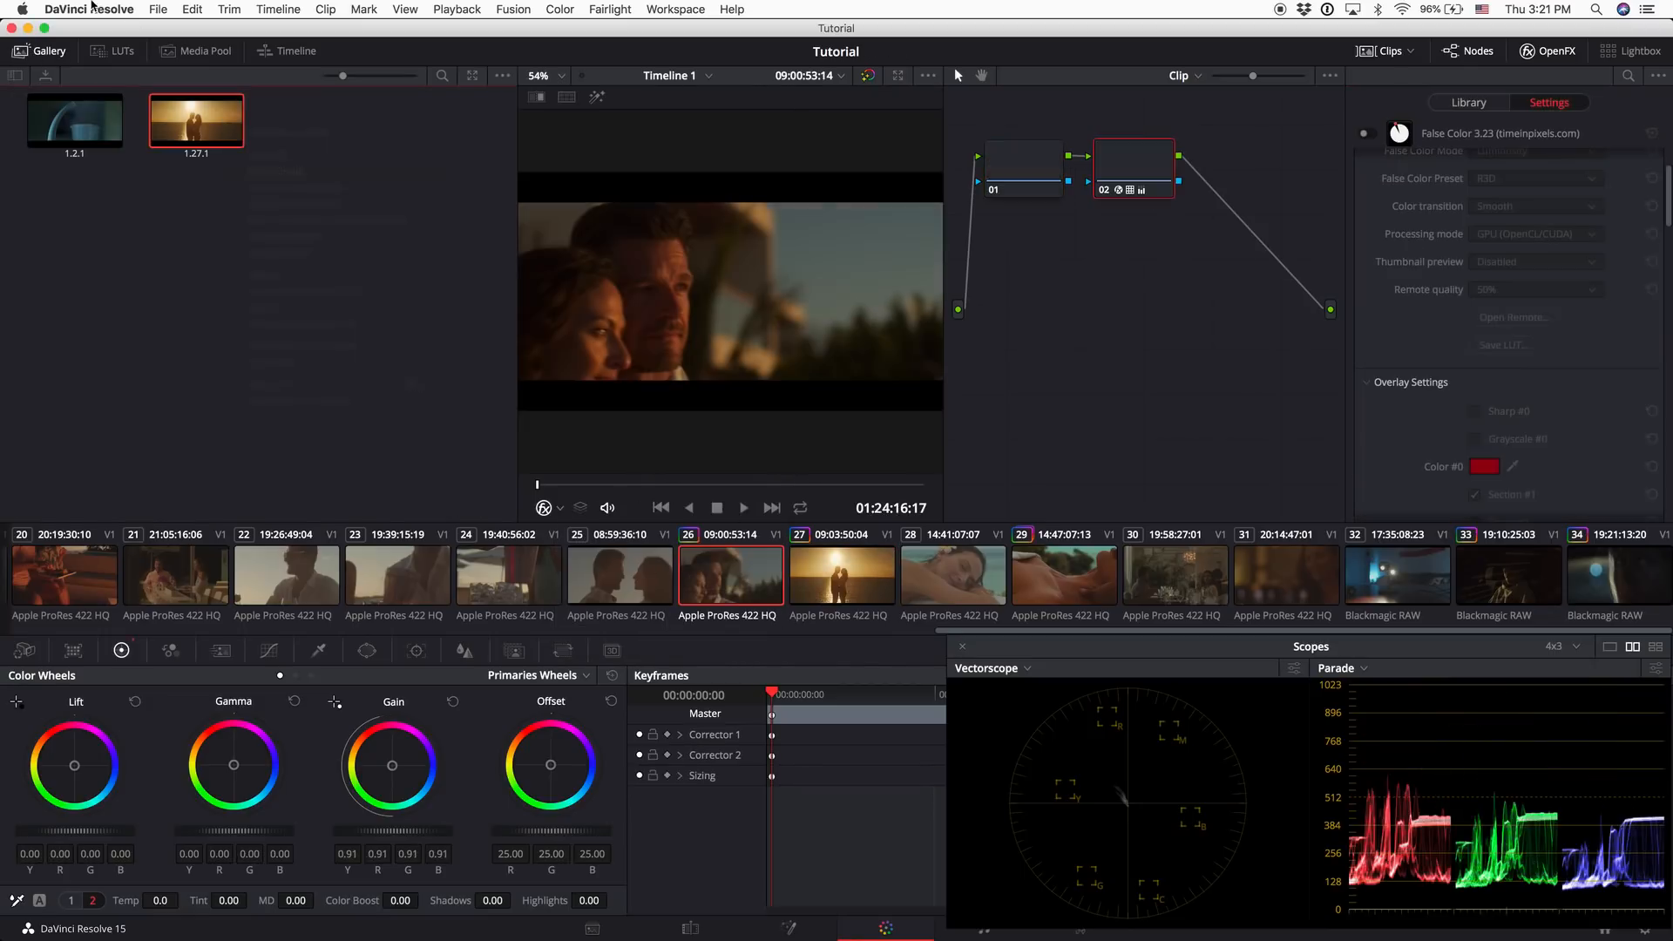
{"action": "left_click", "coordinate": [44, 50]}
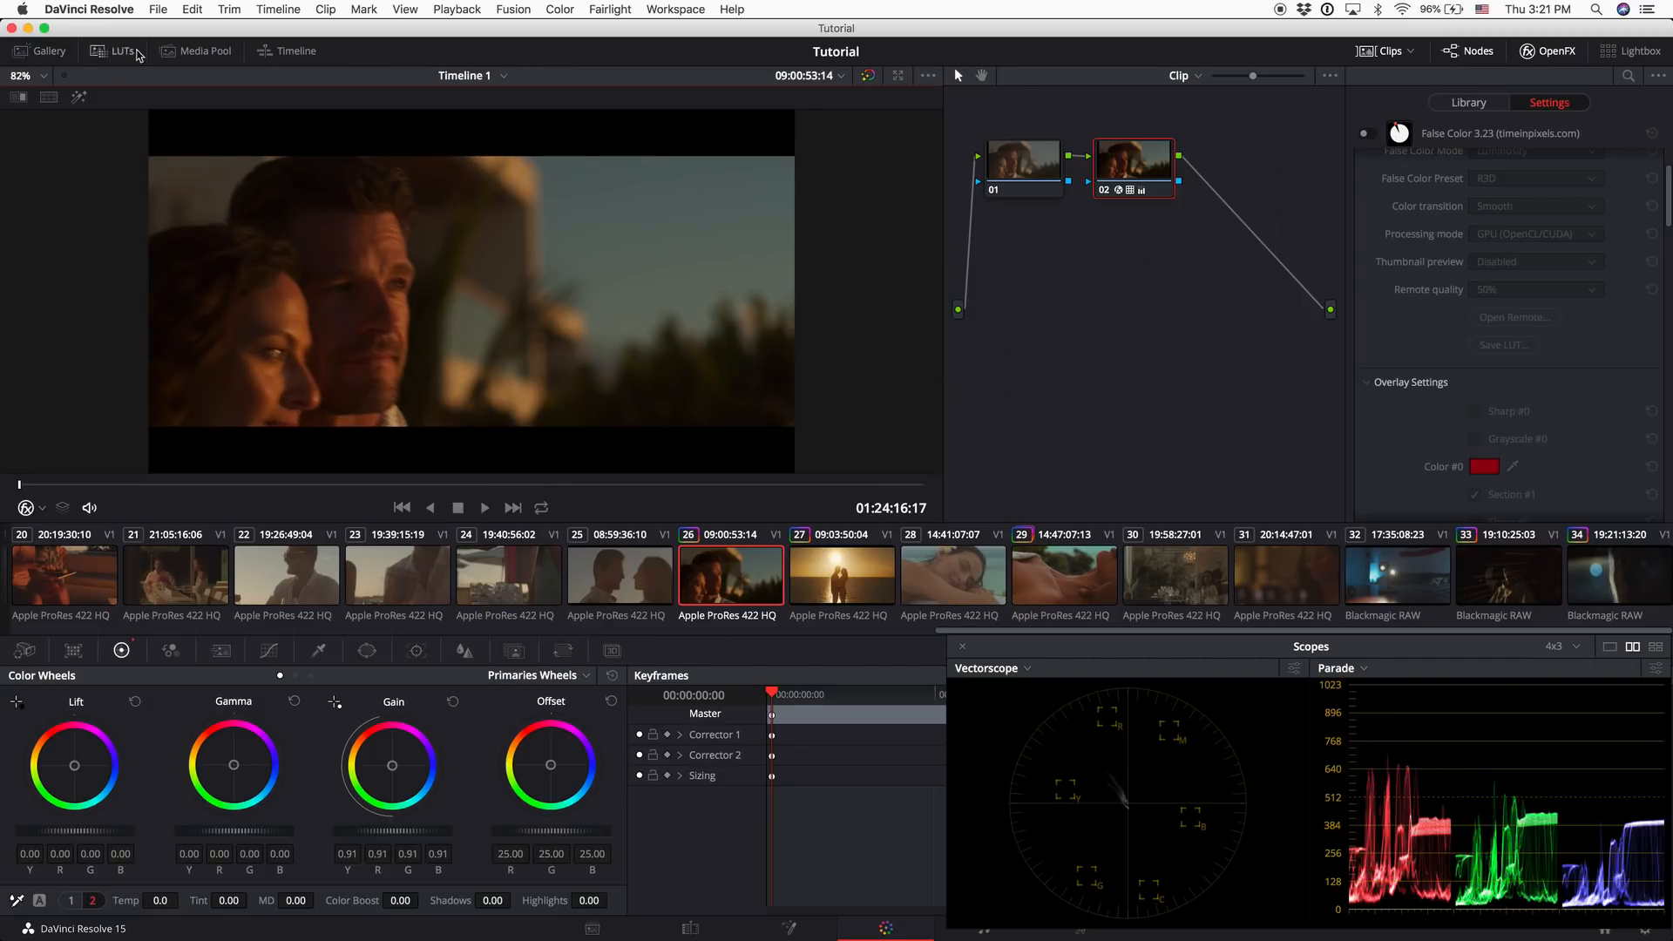
At a later frame of clip 26, raise node 01's gain to 1.10, raise the gamma slightly and lower the lift
{"action": "left_click", "coordinate": [993, 160]}
{"action": "left_click", "coordinate": [450, 704]}
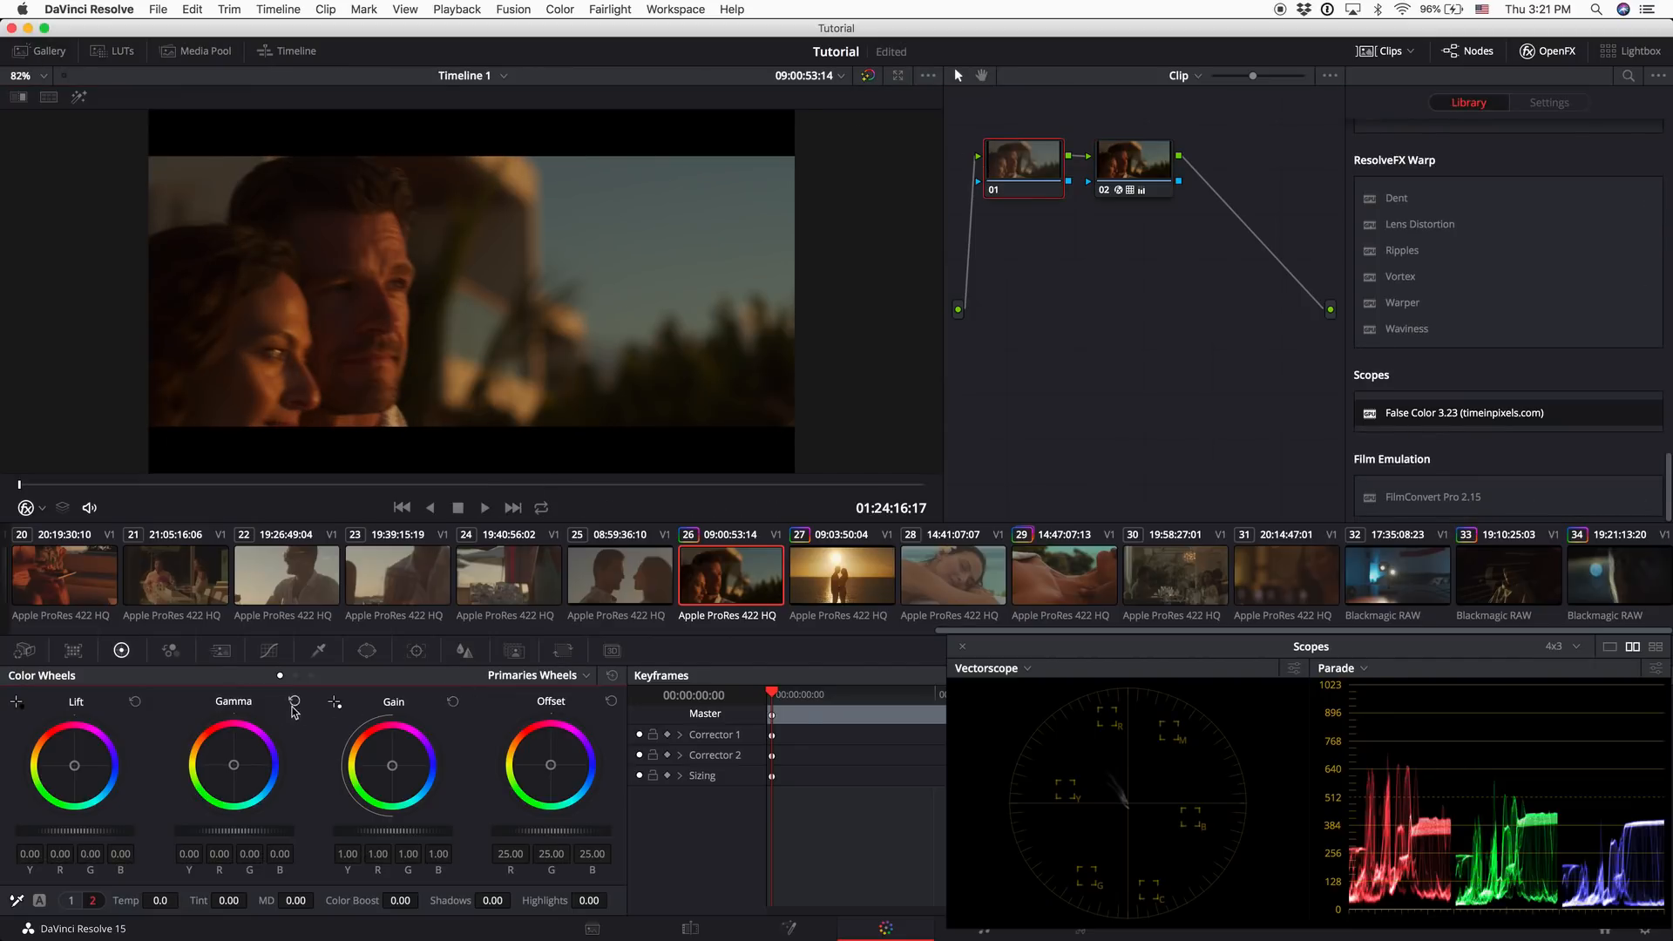
{"action": "left_click_drag", "start_coordinate": [155, 484], "coordinate": [397, 493]}
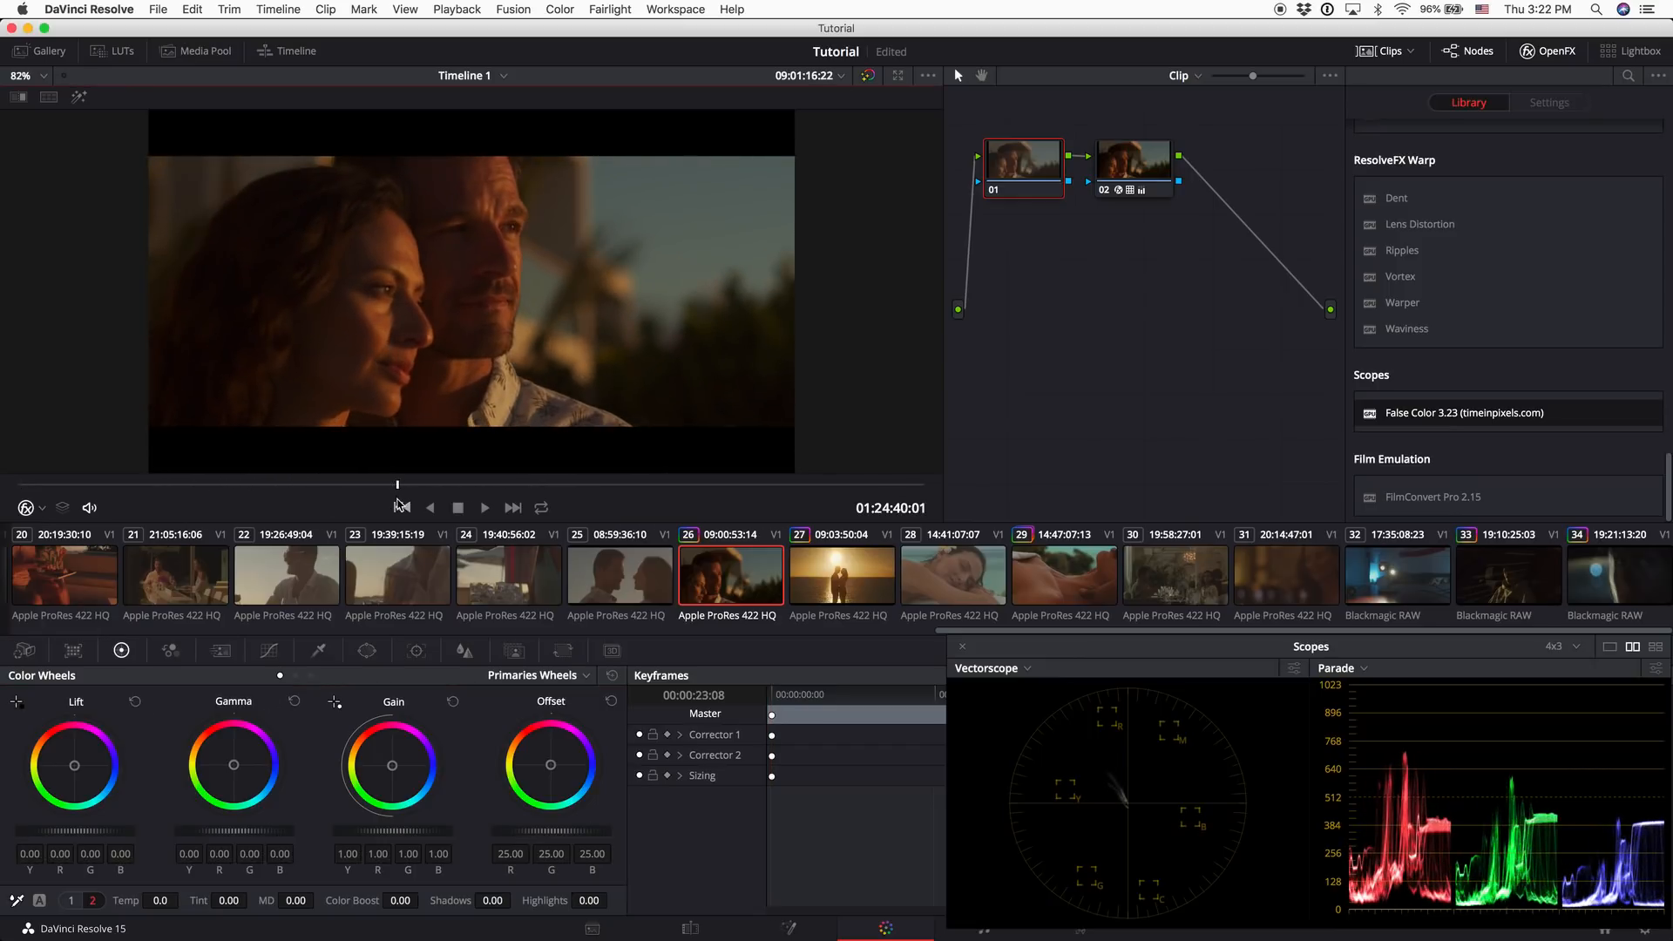
{"action": "left_click_drag", "start_coordinate": [380, 832], "coordinate": [442, 831]}
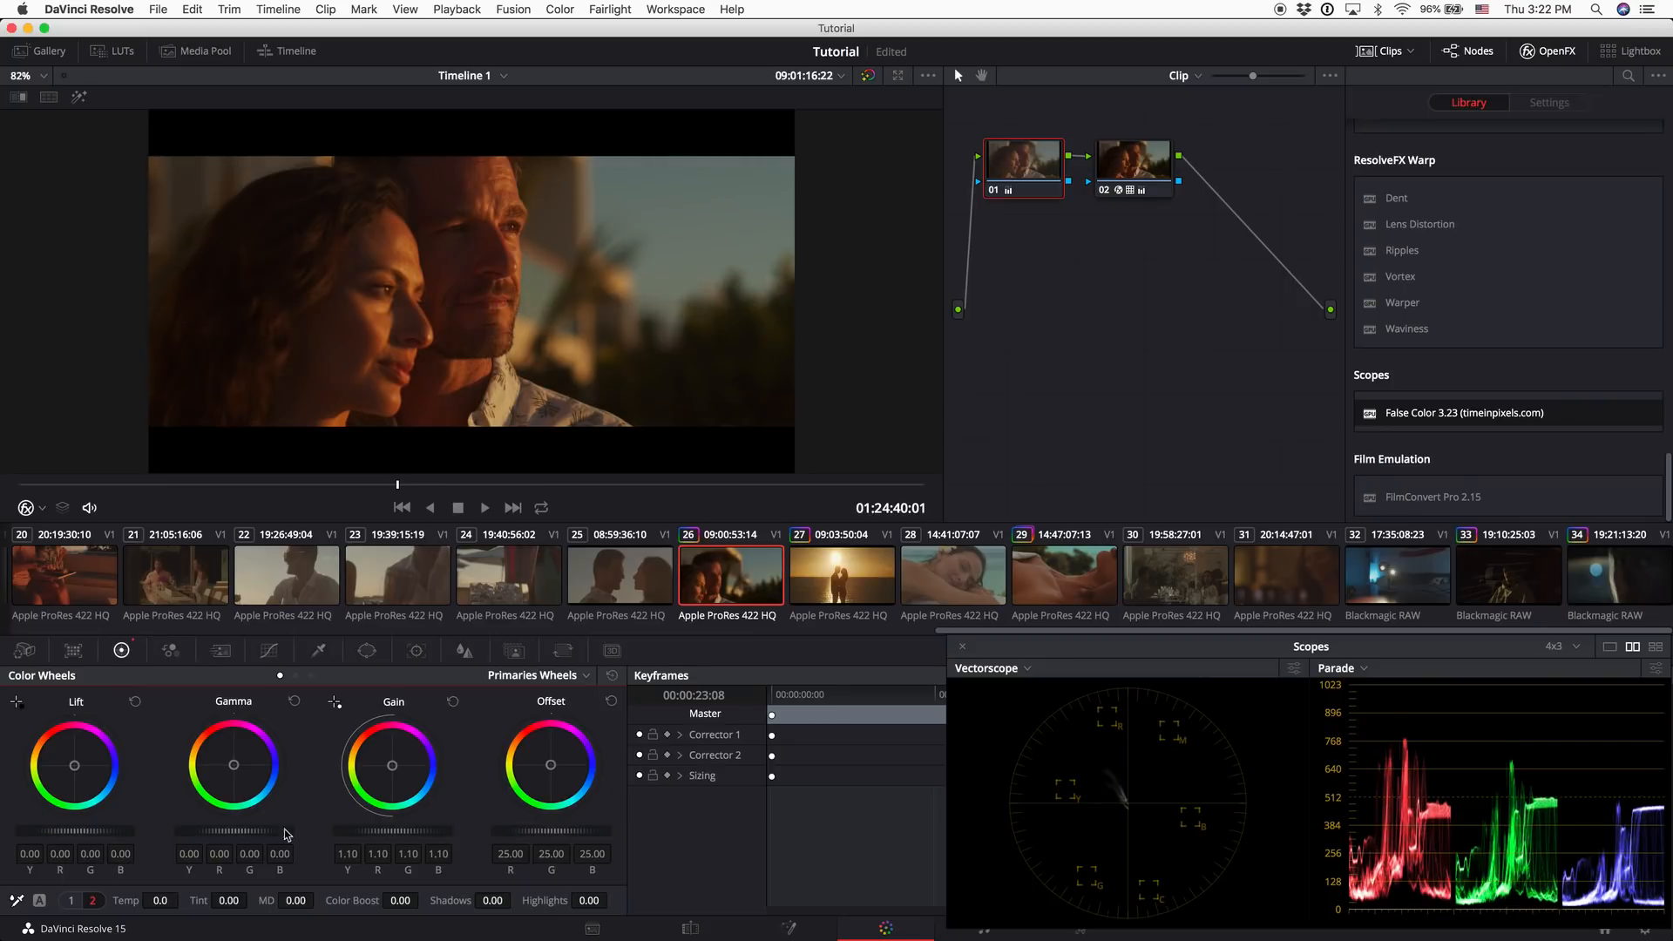
{"action": "mouse_move", "coordinate": [233, 831]}
{"action": "left_mouse_down"}
{"action": "mouse_move", "coordinate": [273, 833]}
{"action": "mouse_move", "coordinate": [259, 833]}
{"action": "left_mouse_up"}
{"action": "left_click_drag", "start_coordinate": [80, 835], "coordinate": [44, 833]}
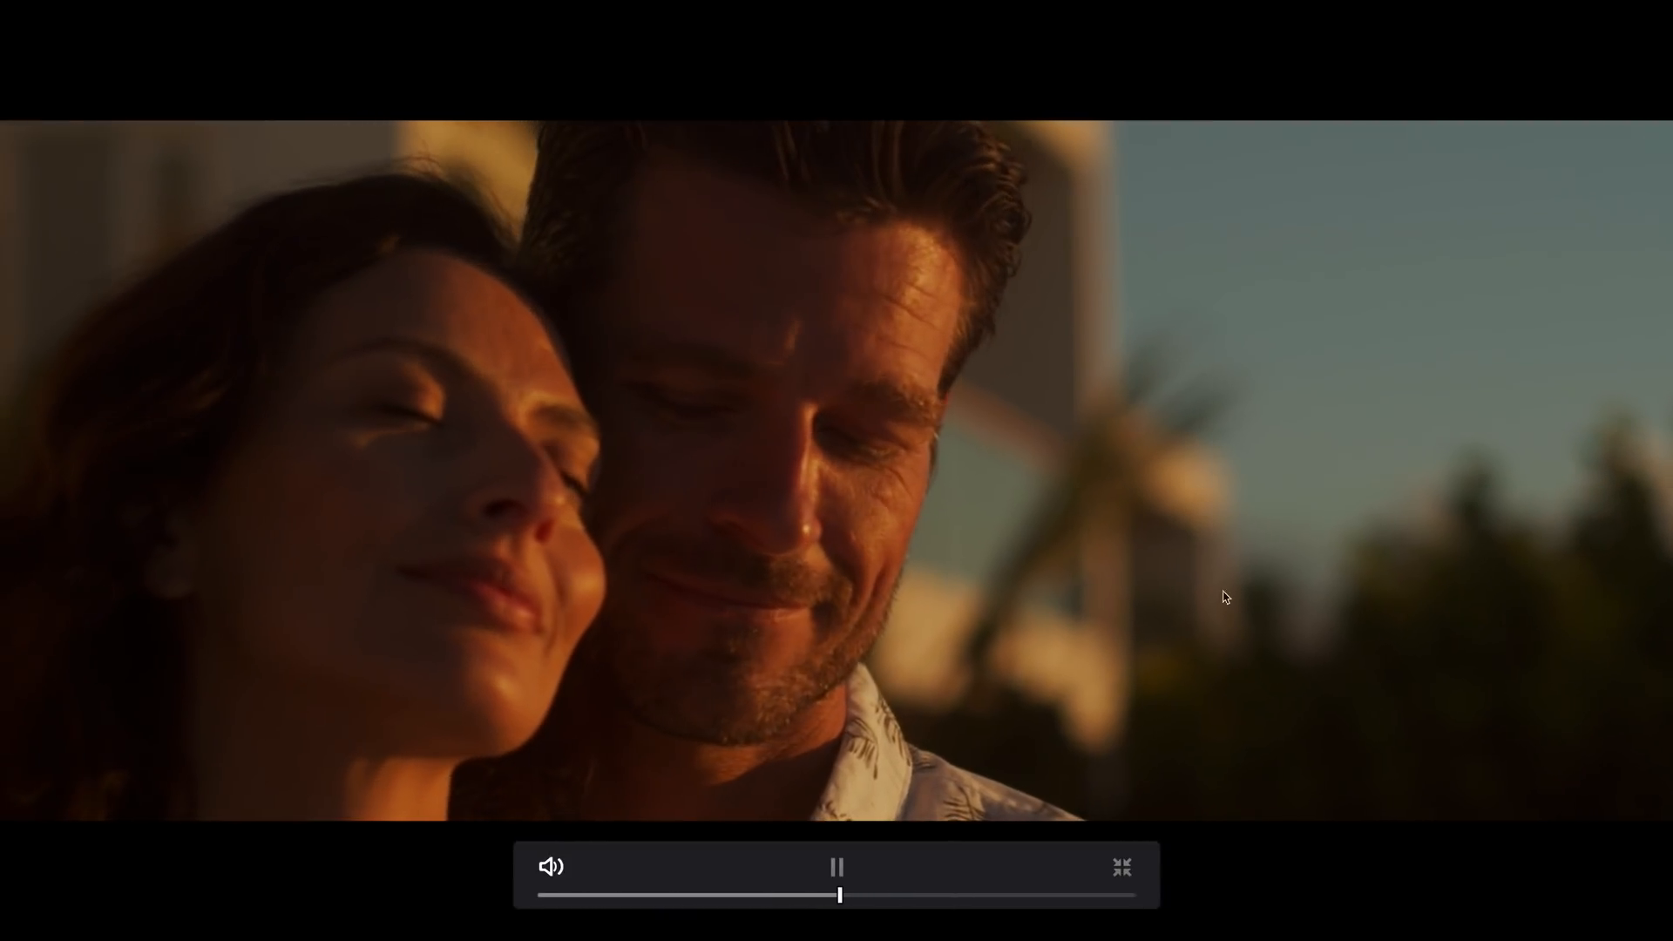
Review clip 26's graded skin tones in full-screen playback, pausing and resuming on the couple's close-up
{"action": "key", "text": "space"}
{"action": "key", "text": "space"}
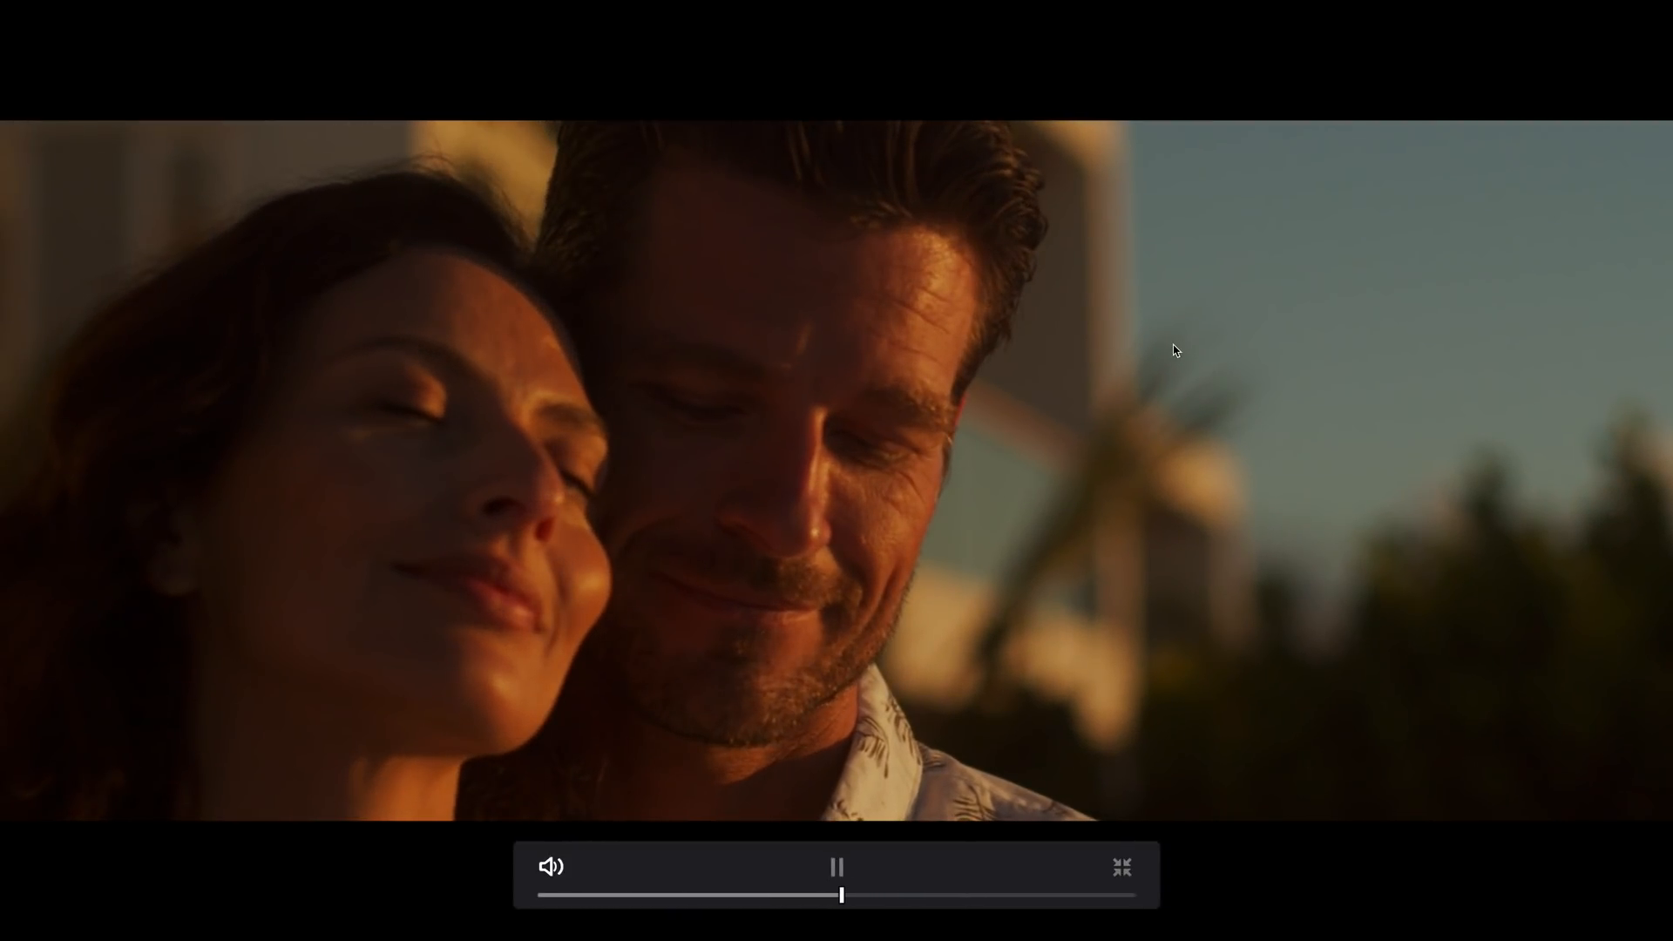
{"action": "key", "text": "space"}
{"action": "key", "text": "space"}
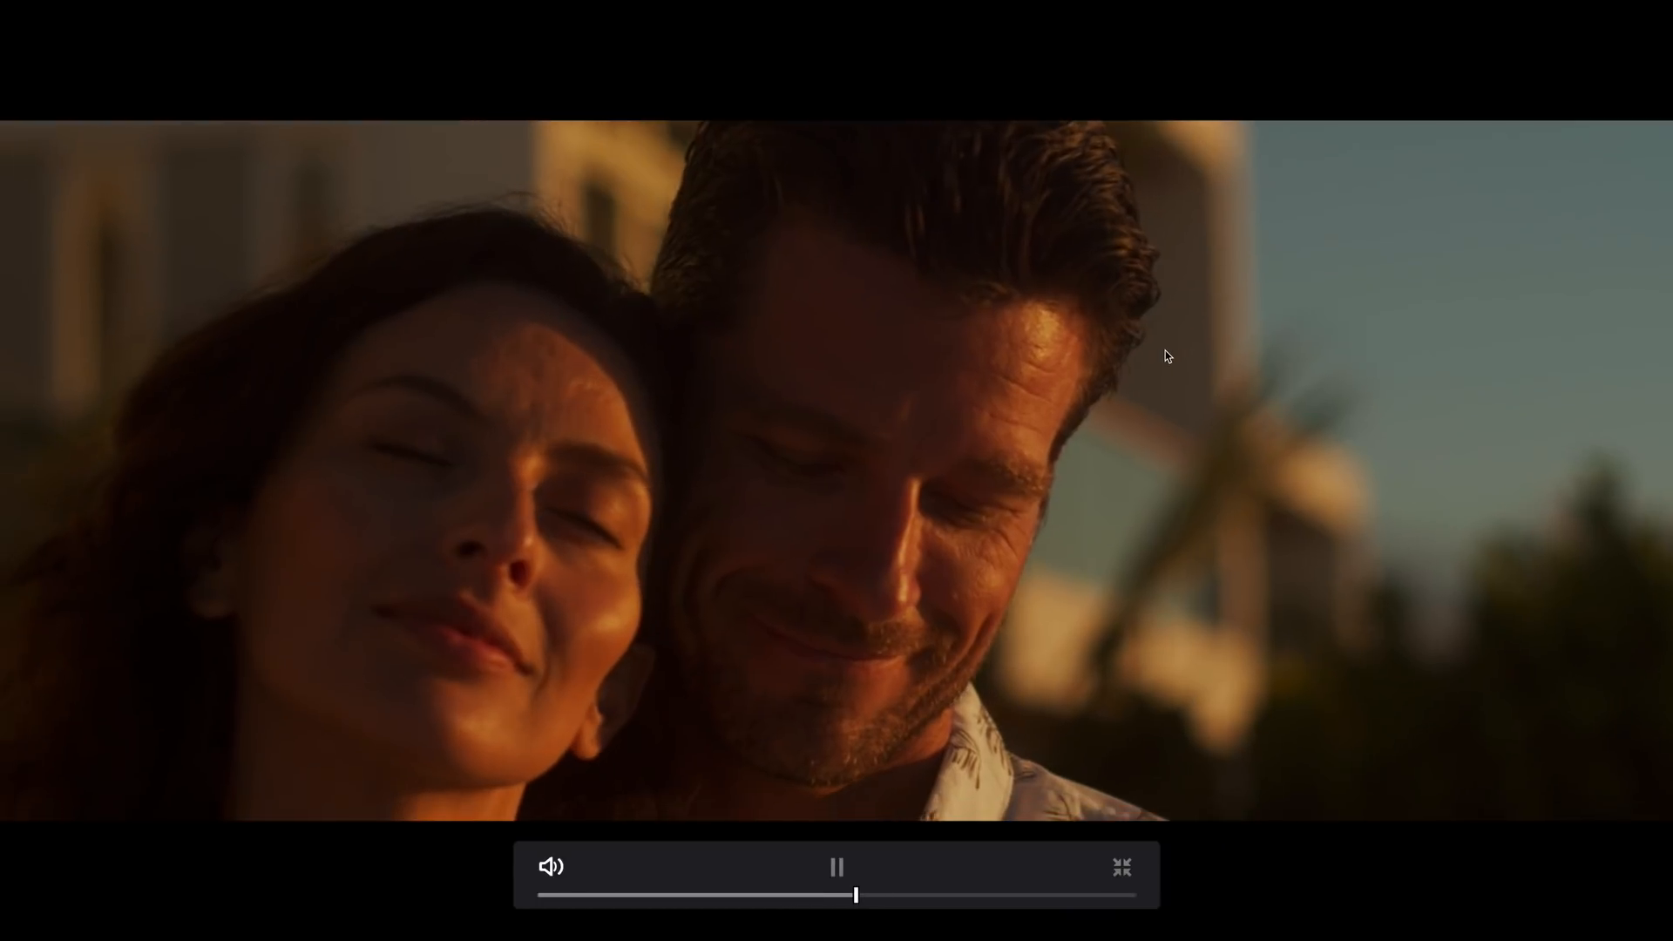
{"action": "key", "text": "space"}
{"action": "key", "text": "space"}
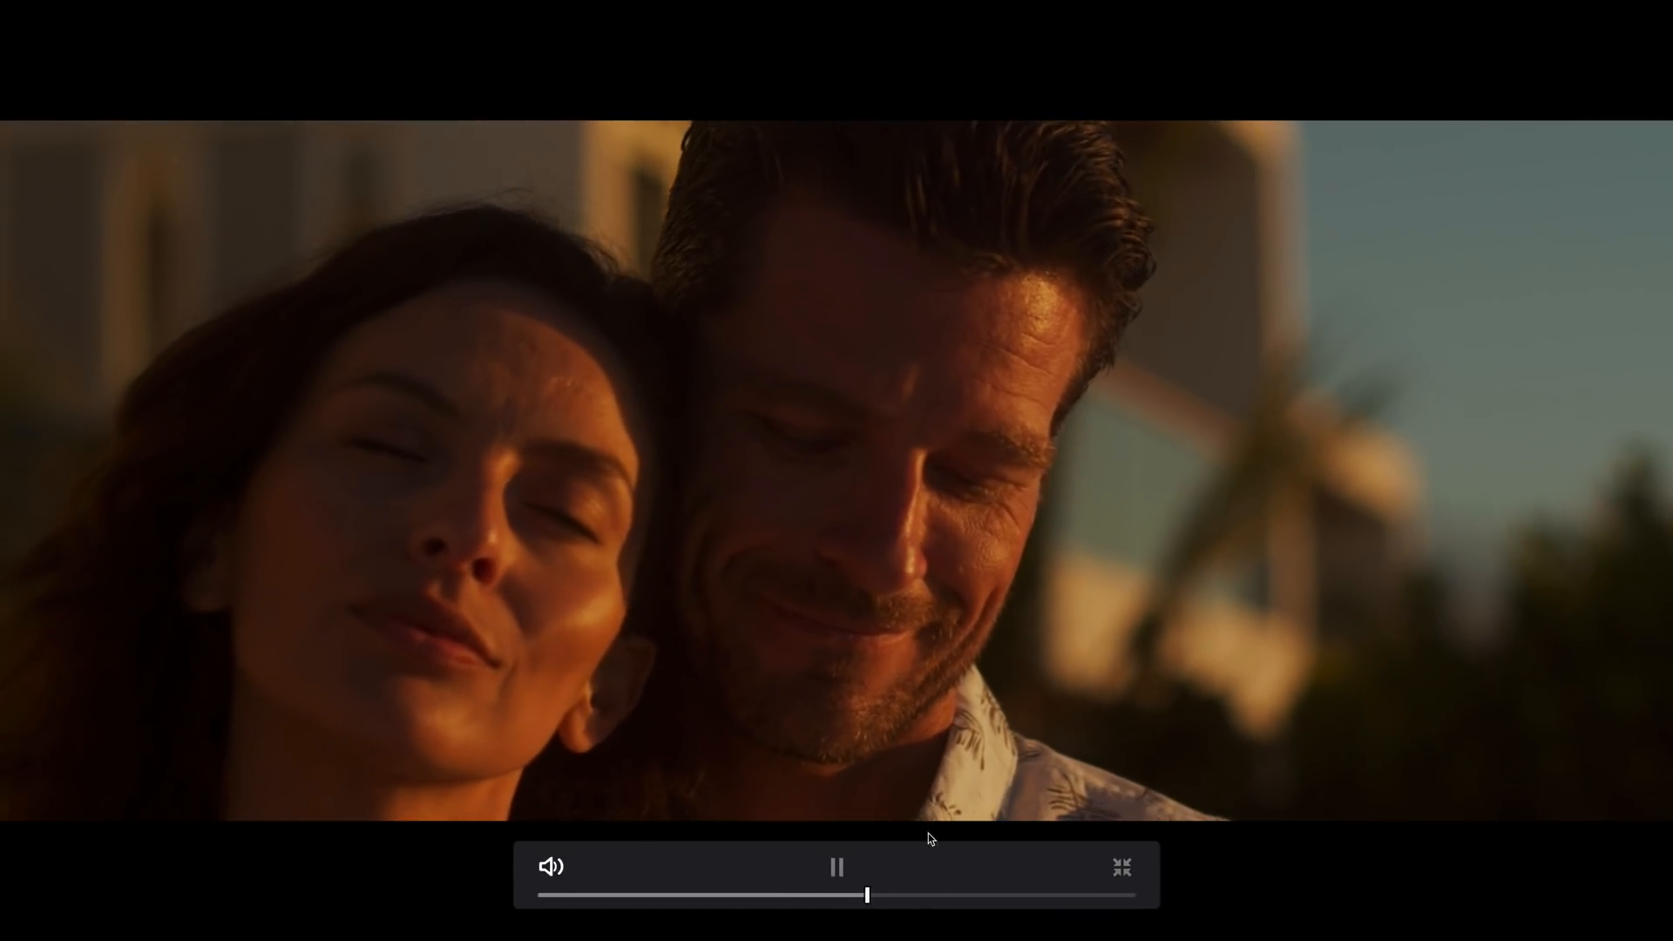